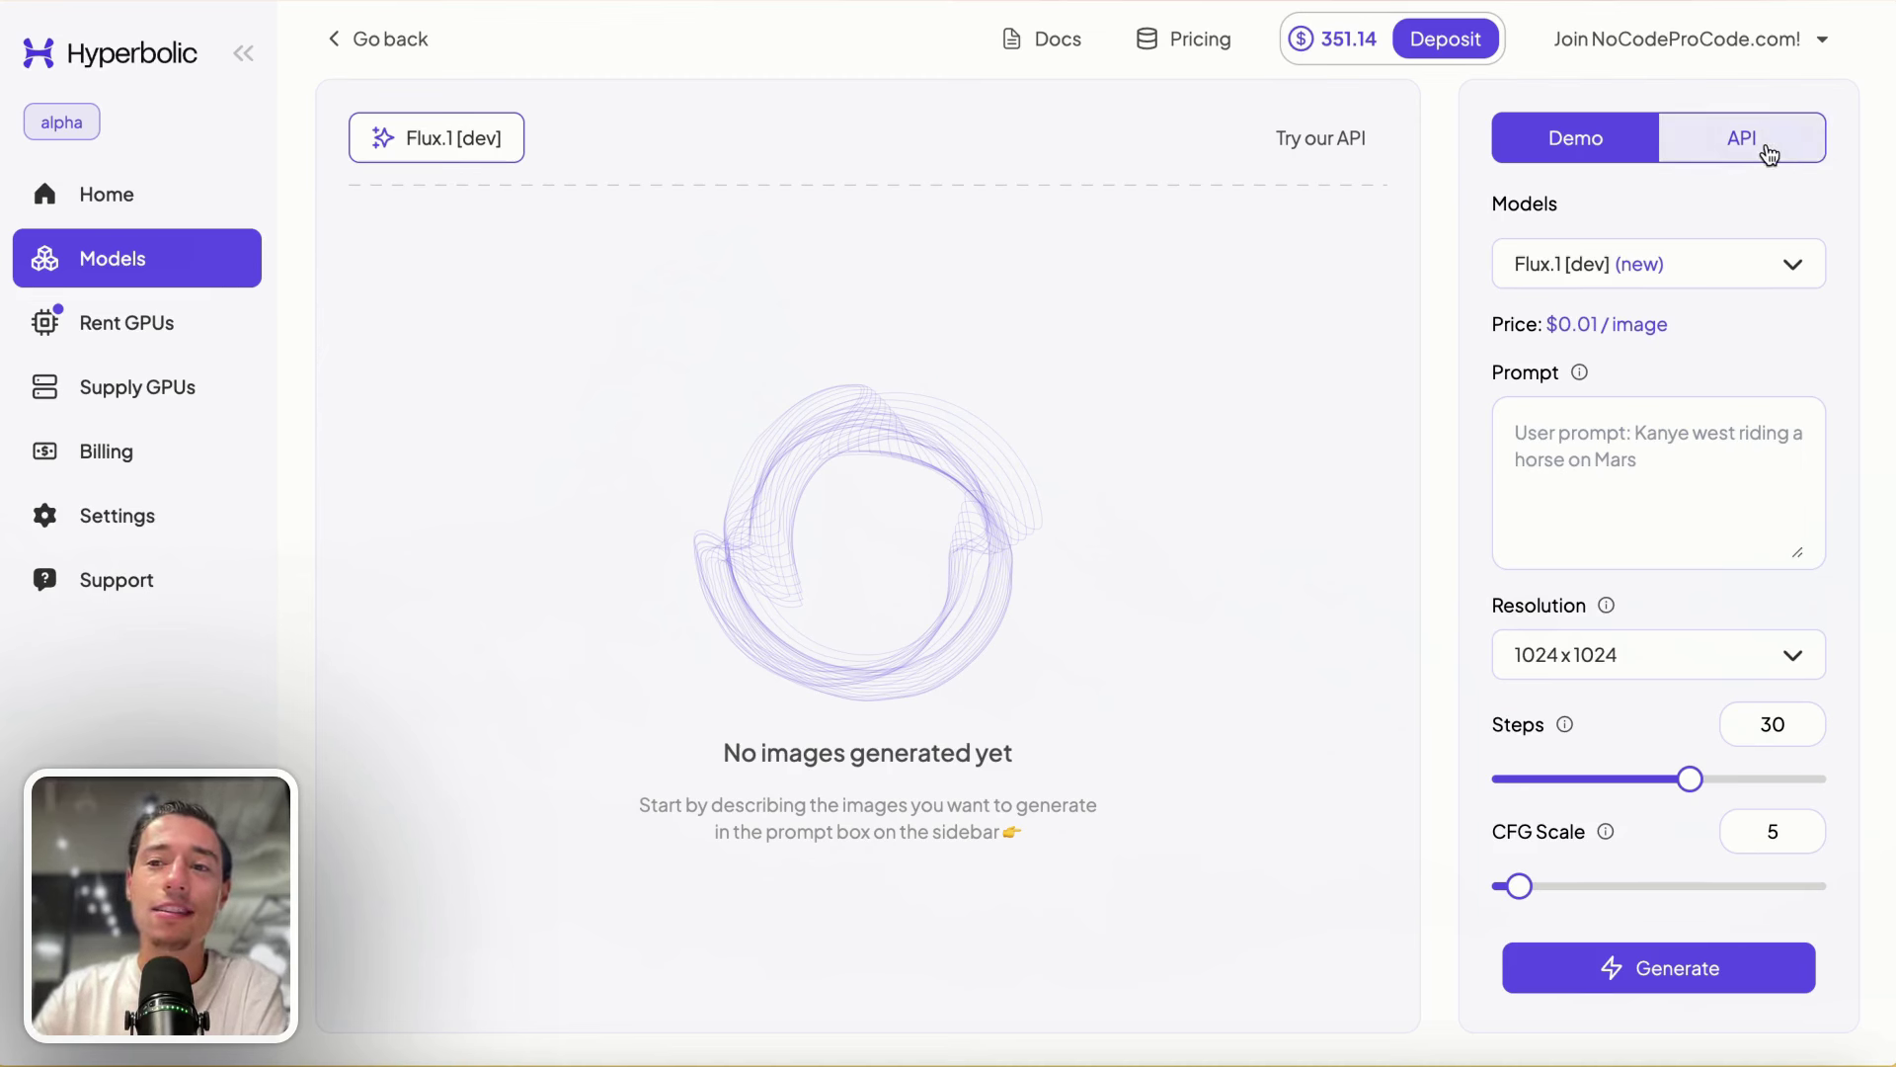
Step: Show the cURL API example for the Flux.1 [dev] model and select its image generation endpoint URL
{"action": "left_click", "coordinate": [1743, 143]}
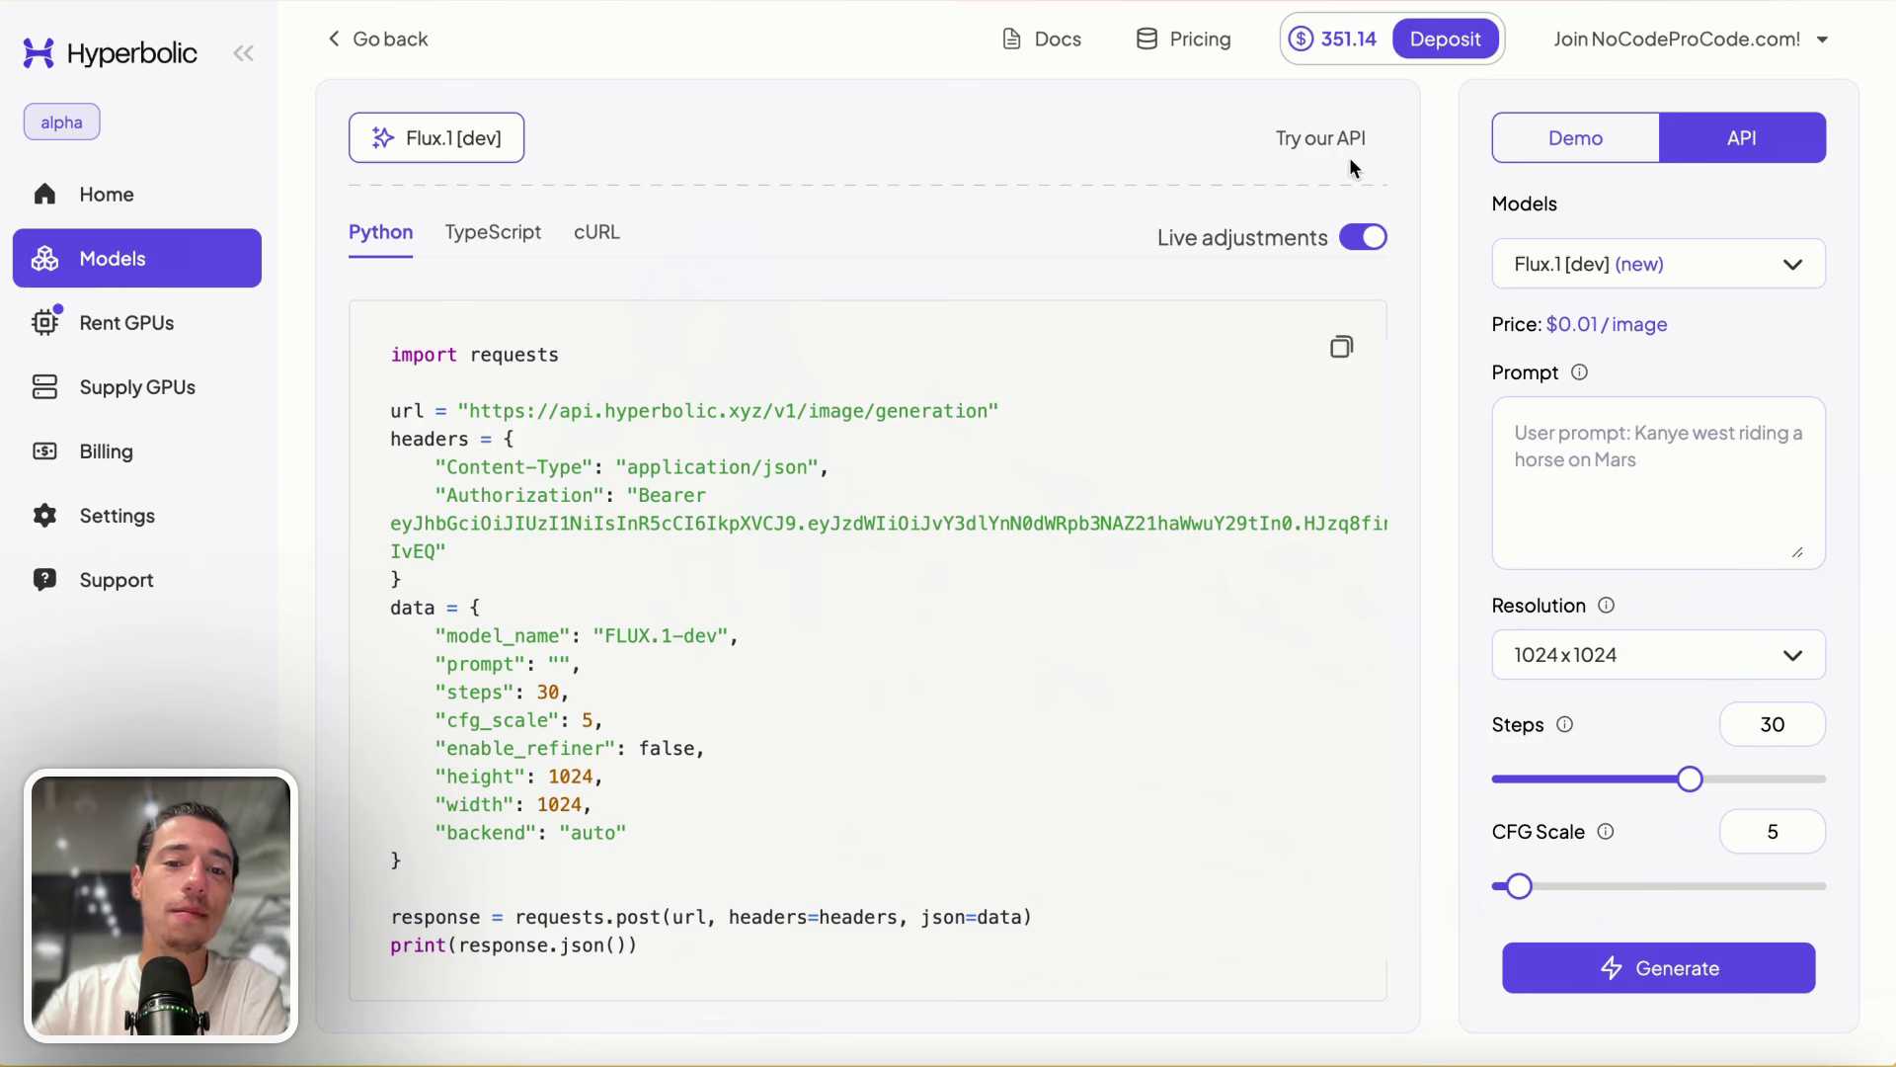
{"action": "left_click", "coordinate": [586, 237]}
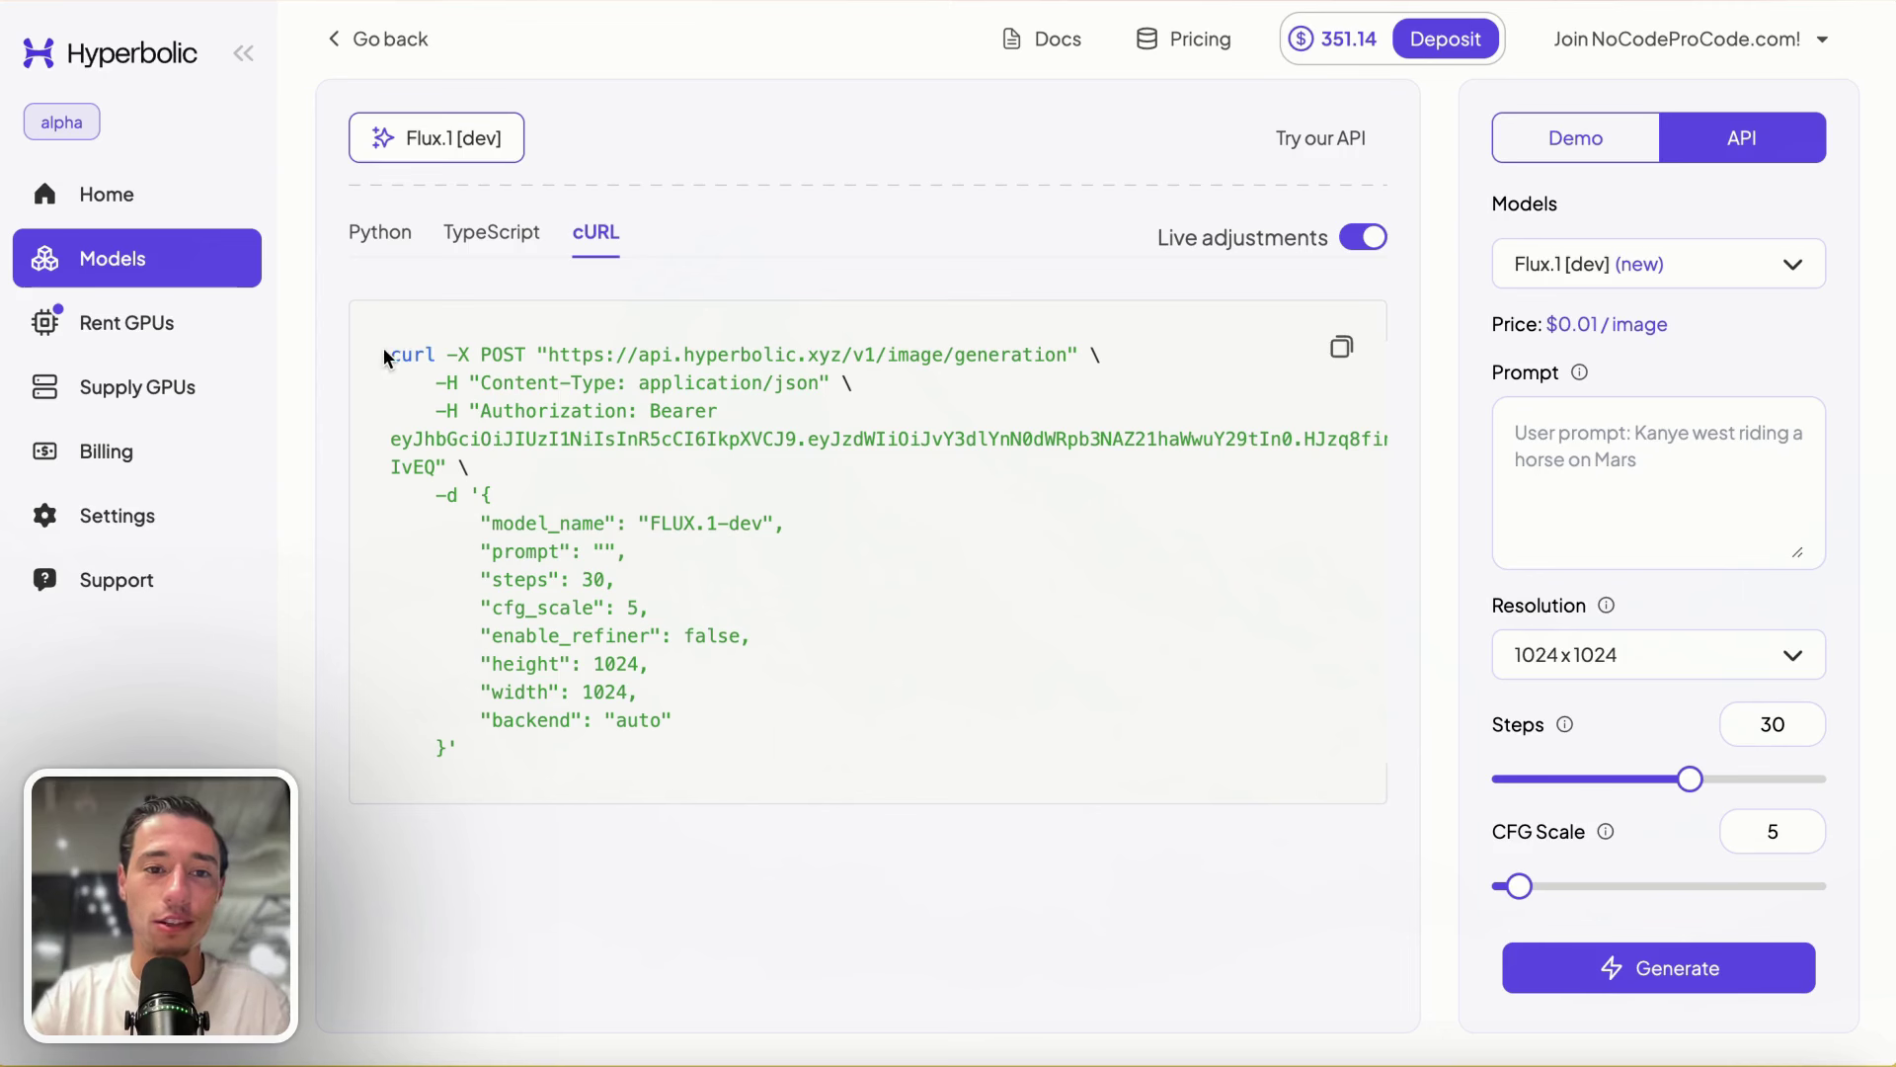
{"action": "left_click_drag", "start_coordinate": [385, 356], "coordinate": [608, 782]}
{"action": "left_click", "coordinate": [879, 559]}
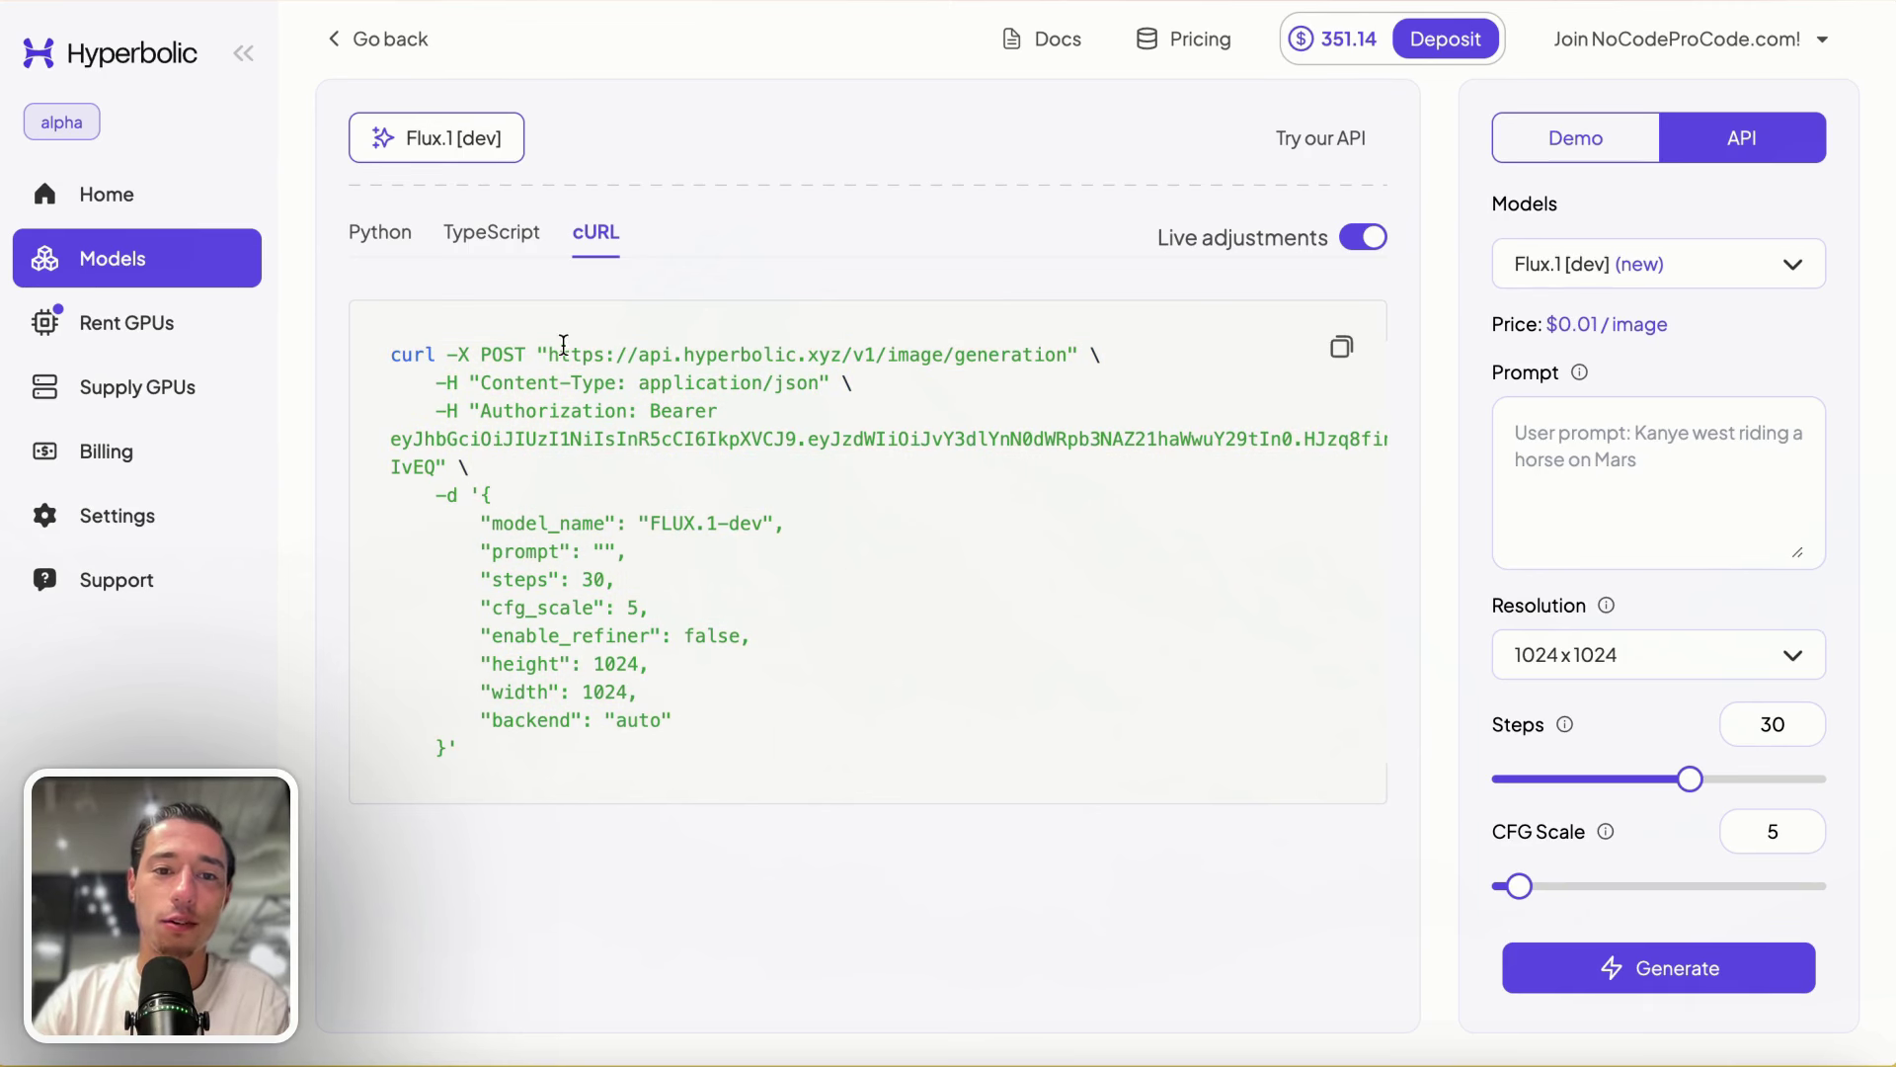
{"action": "left_click_drag", "start_coordinate": [554, 352], "coordinate": [1060, 362]}
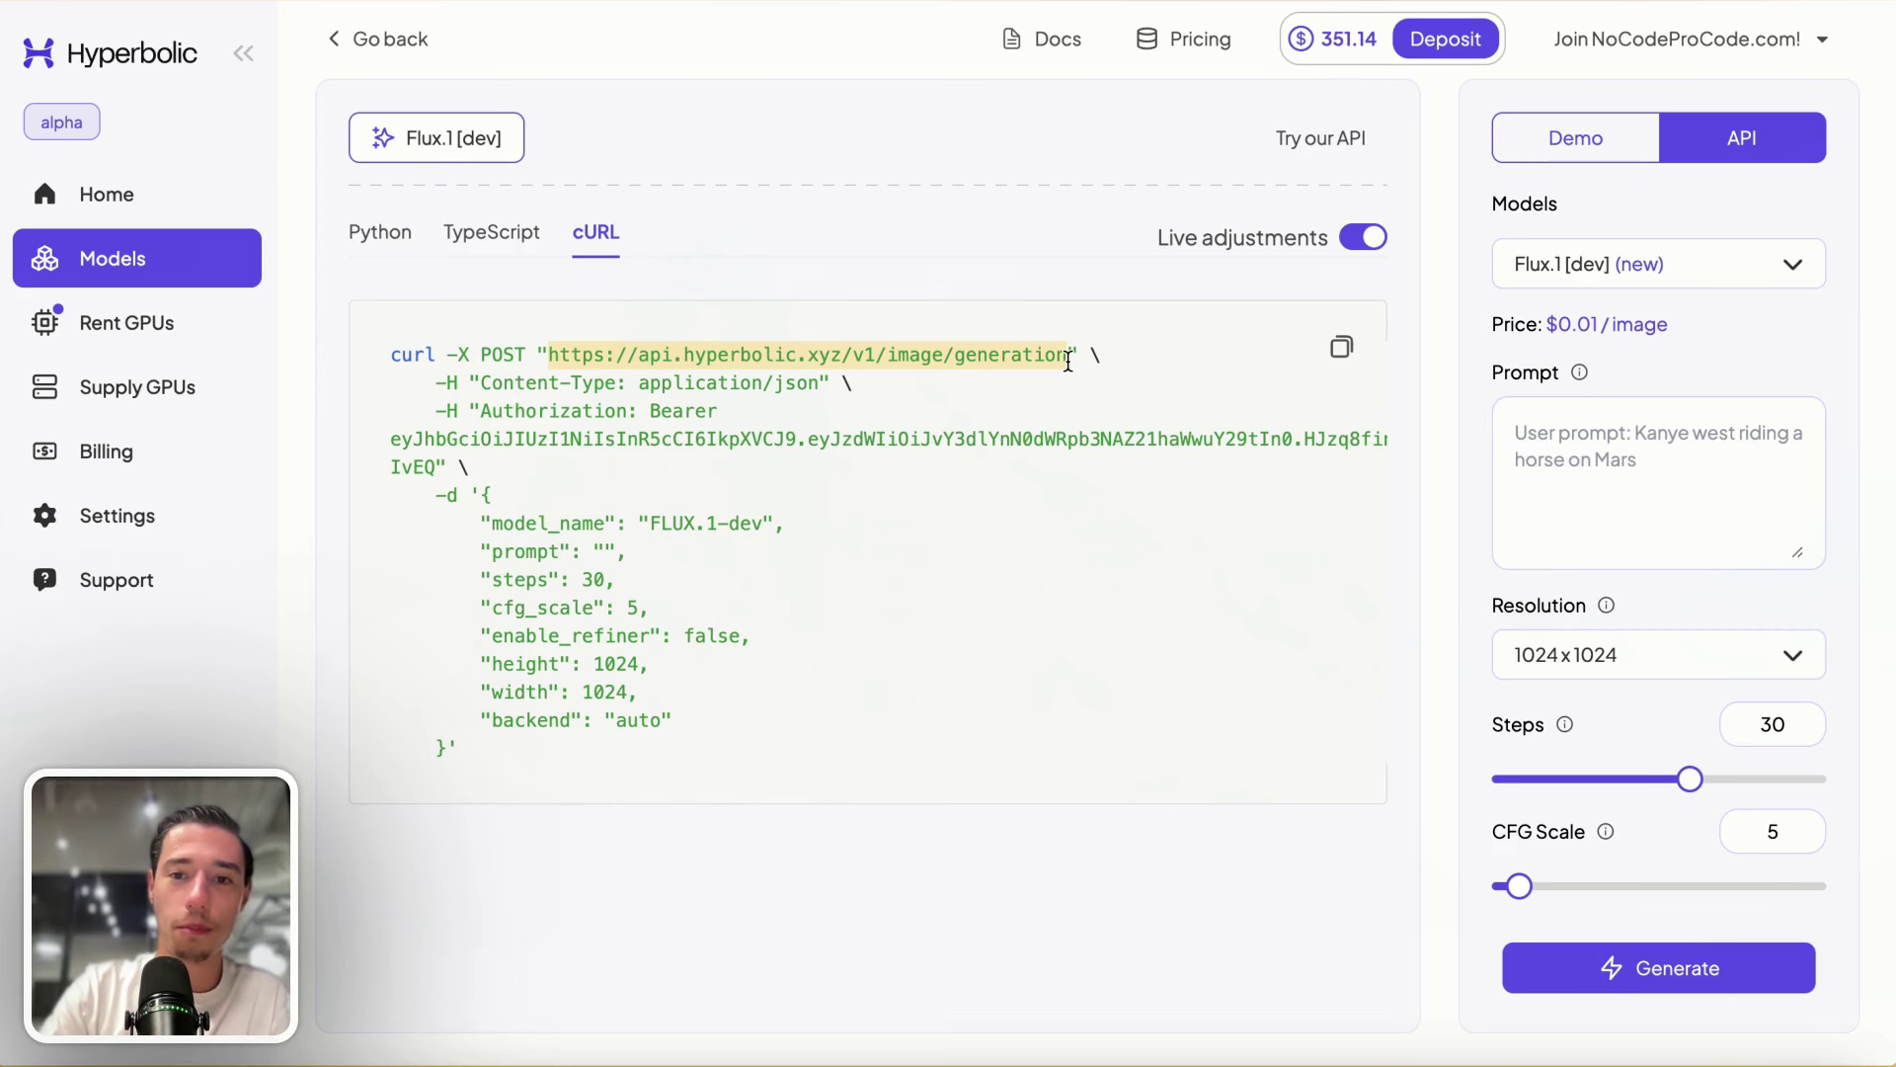
Step: Switch to toddle and add an API named "ai" to the HomePage
{"action": "left_click", "coordinate": [152, 143]}
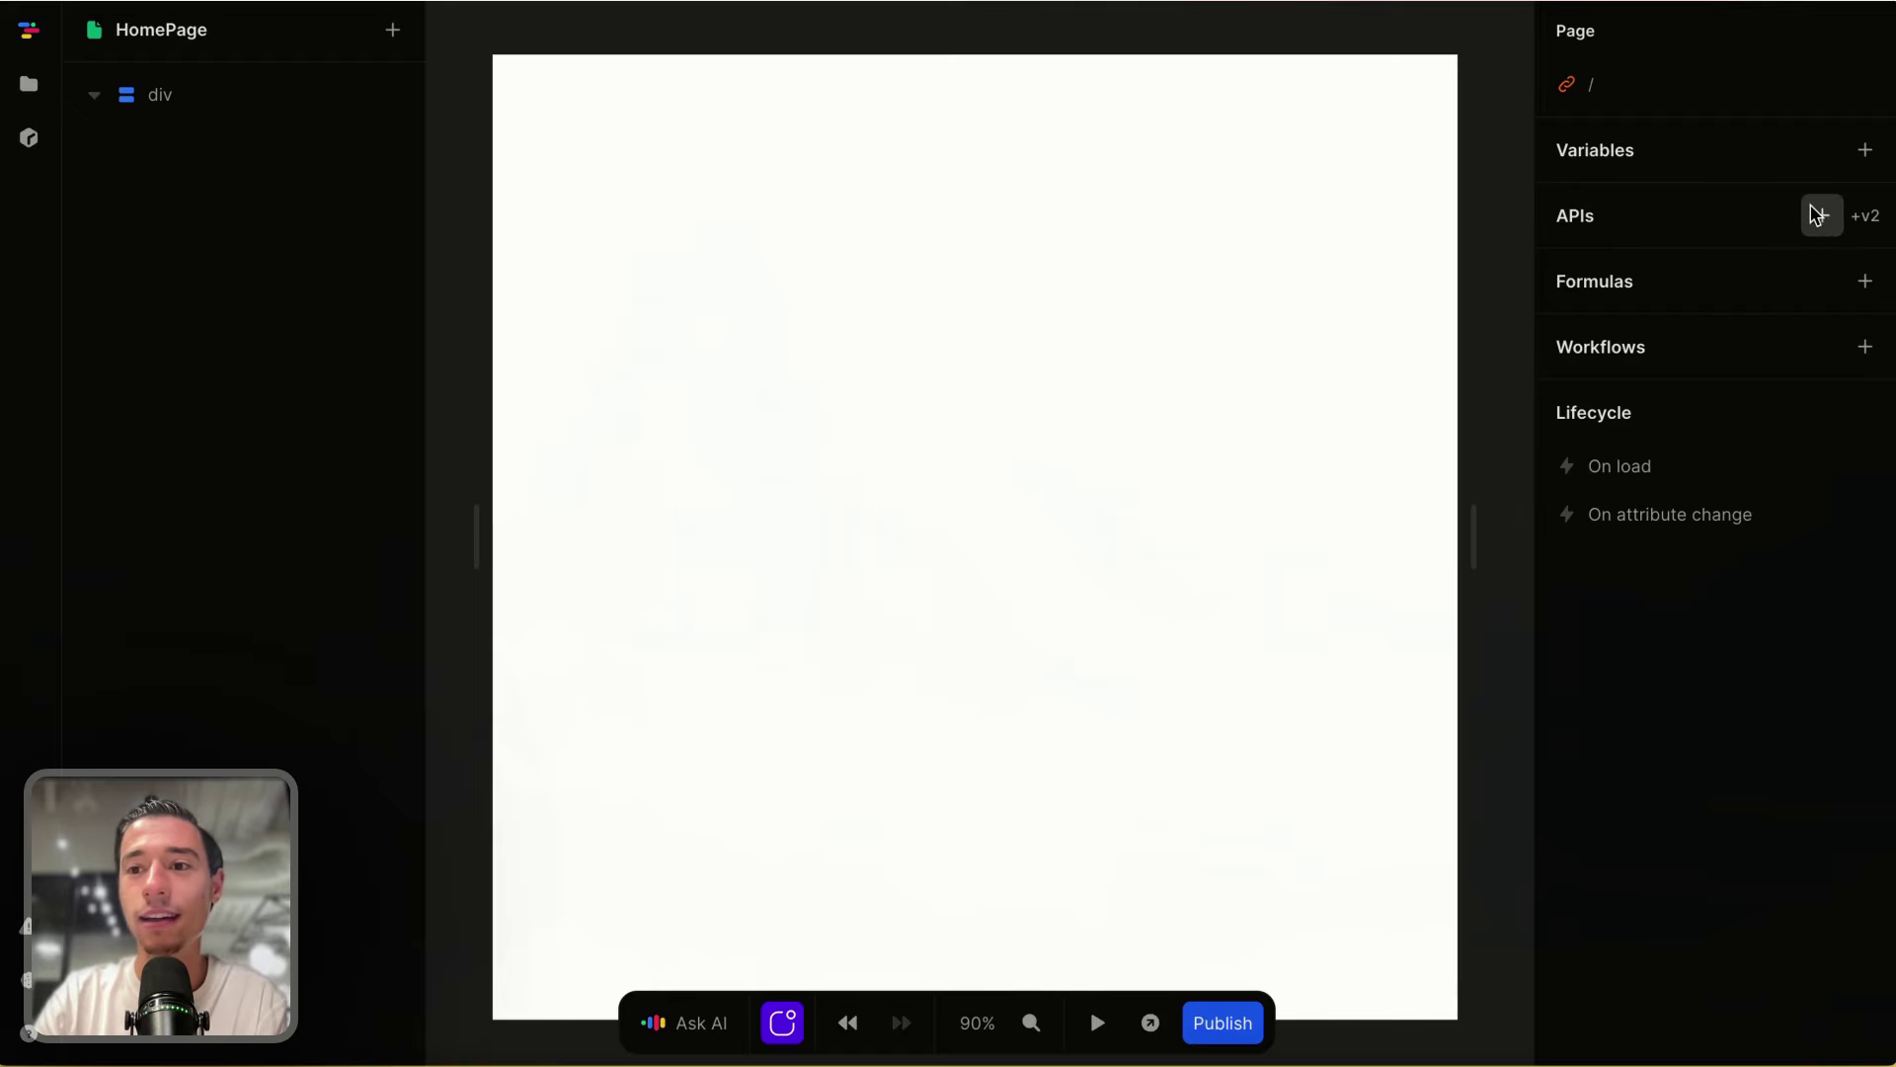
{"action": "left_click", "coordinate": [1820, 215]}
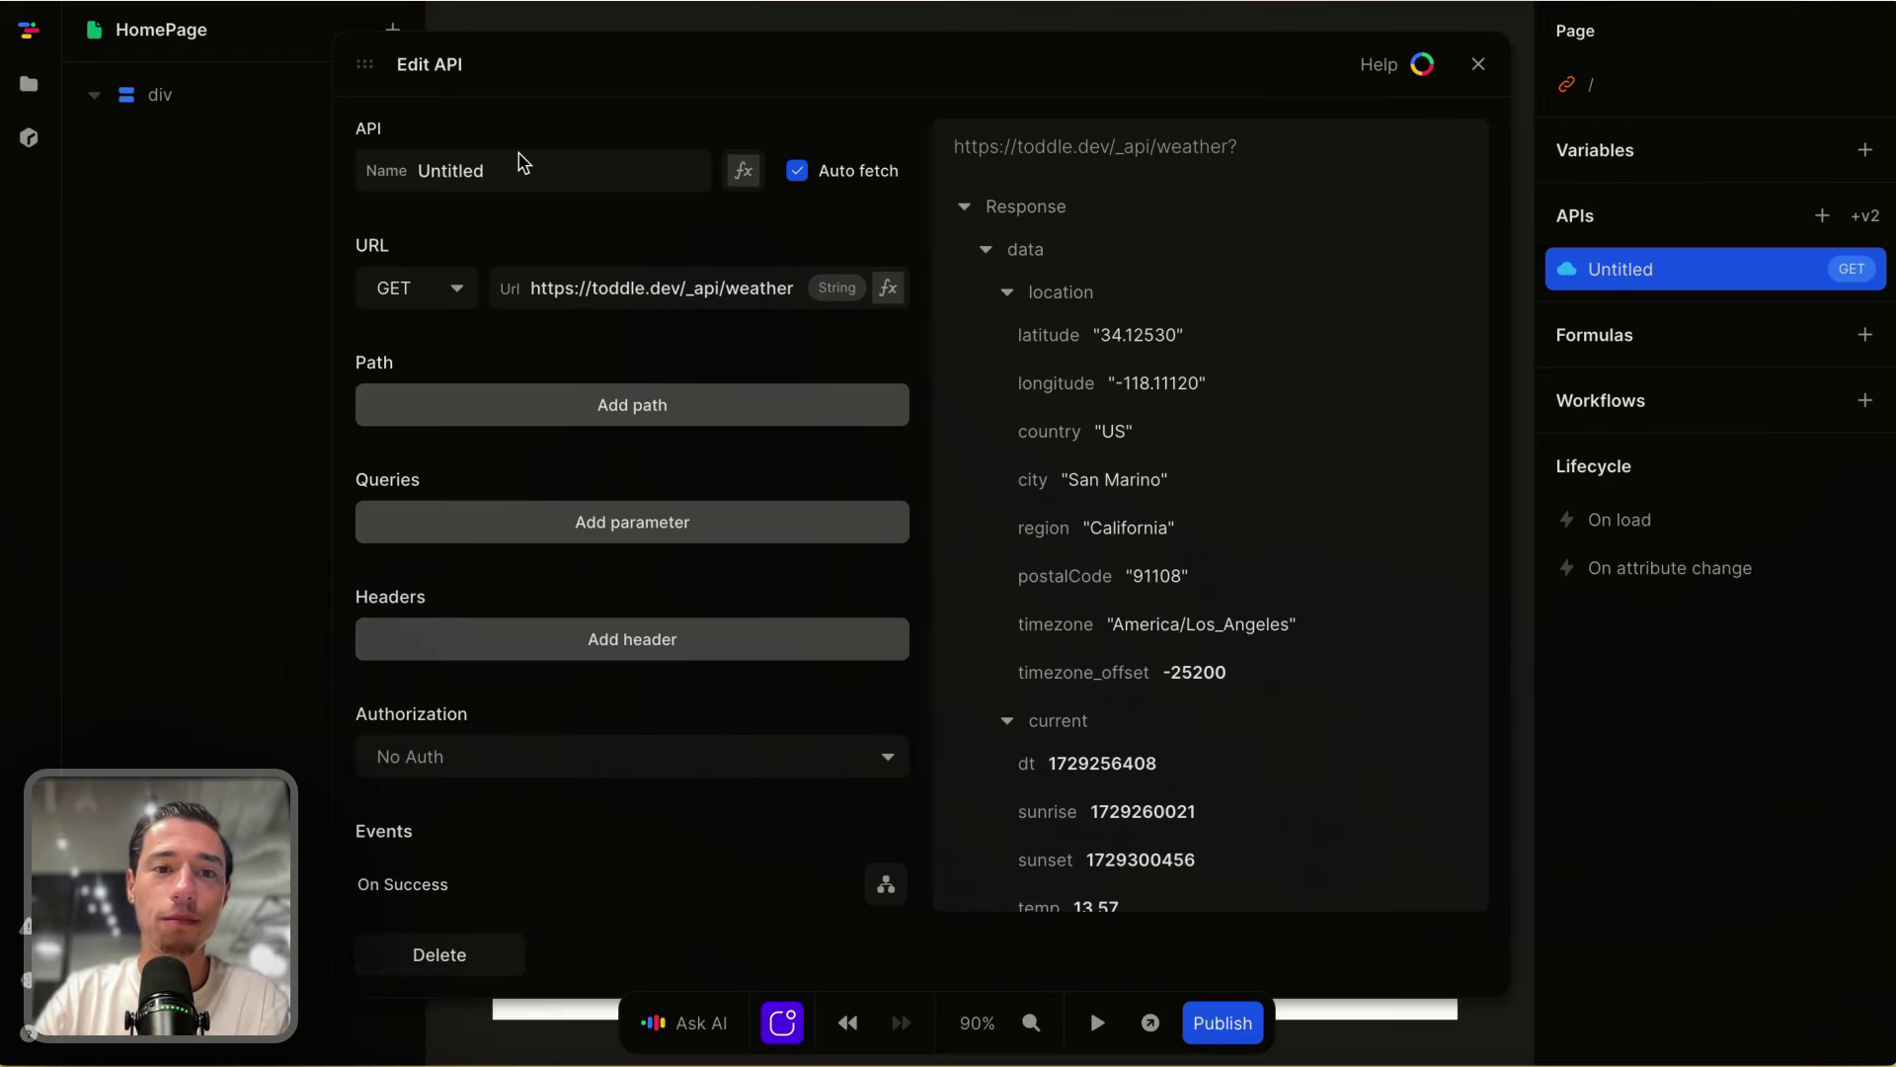
{"action": "double_click", "coordinate": [519, 155]}
{"action": "key", "text": "BackSpace"}
{"action": "type", "text": "ai"}
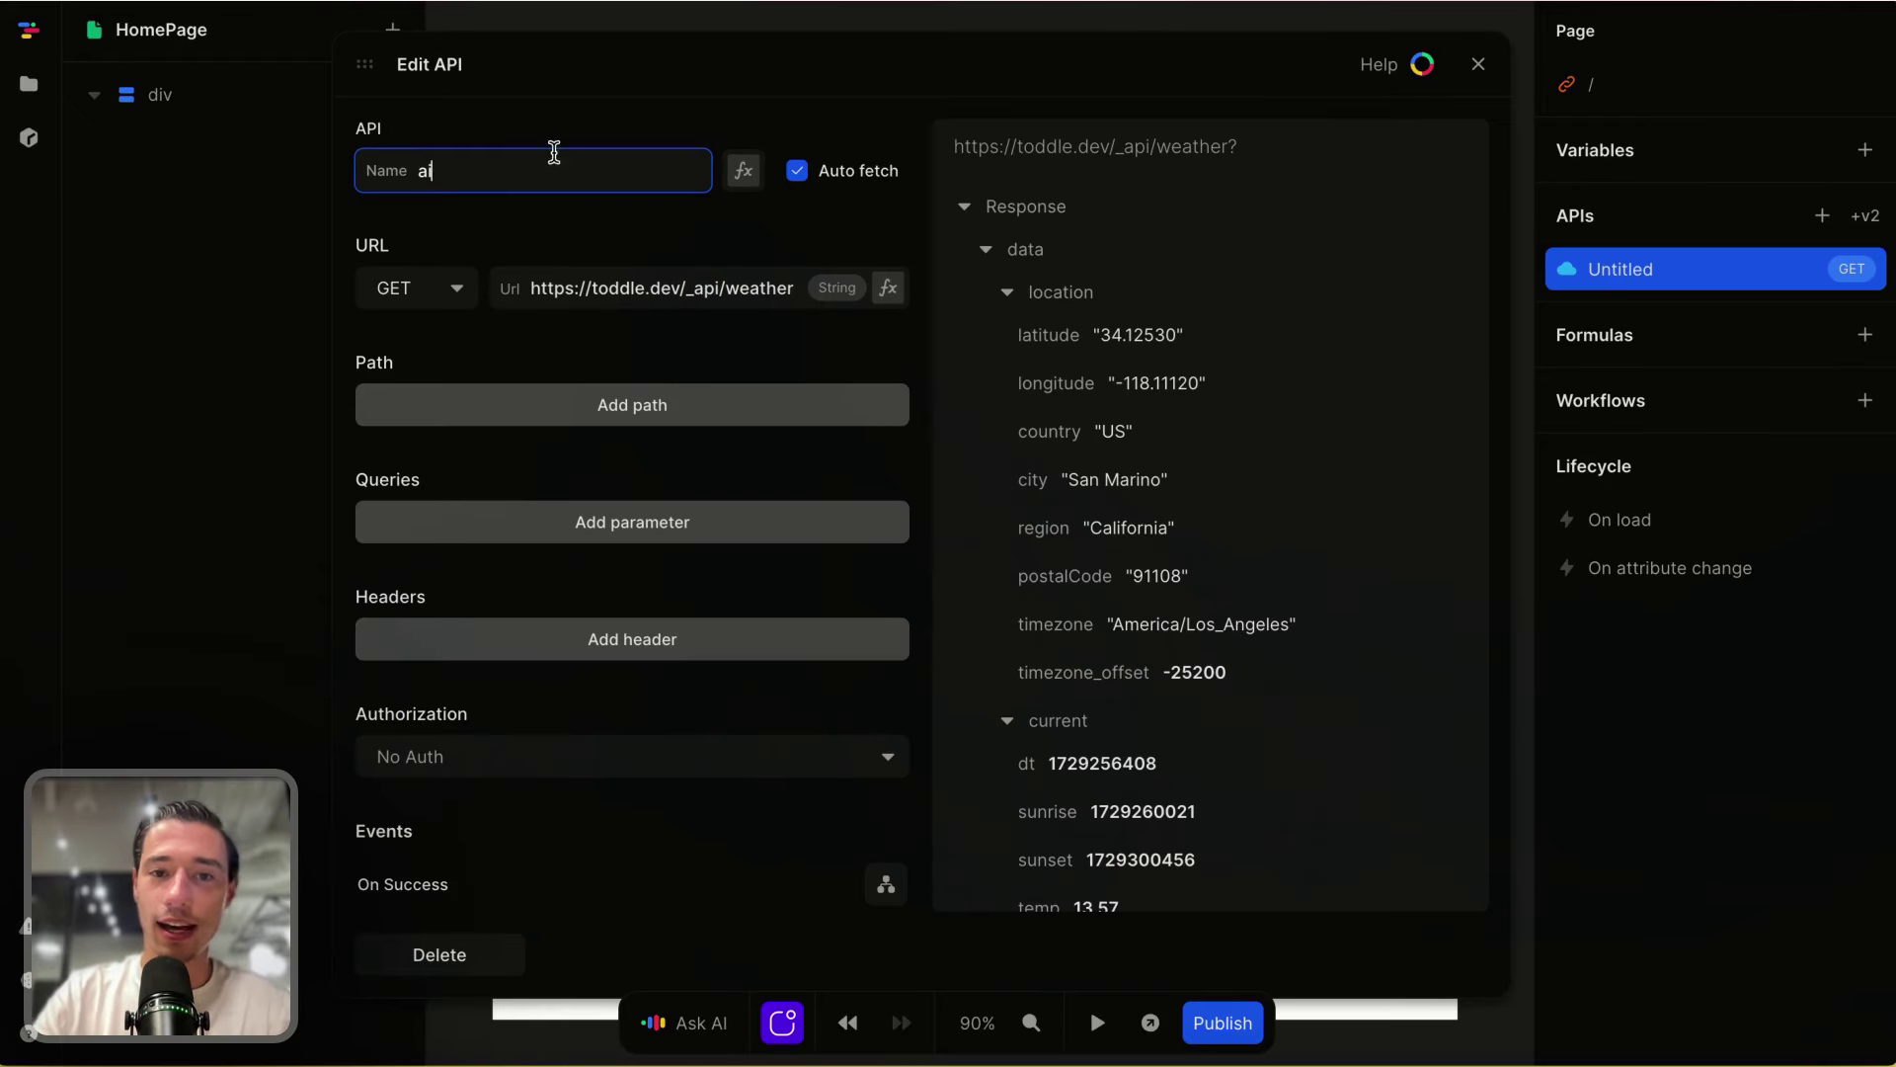
Step: Turn off auto fetch for the ai API and set its request method to POST
{"action": "left_click", "coordinate": [797, 170]}
{"action": "left_click", "coordinate": [419, 296]}
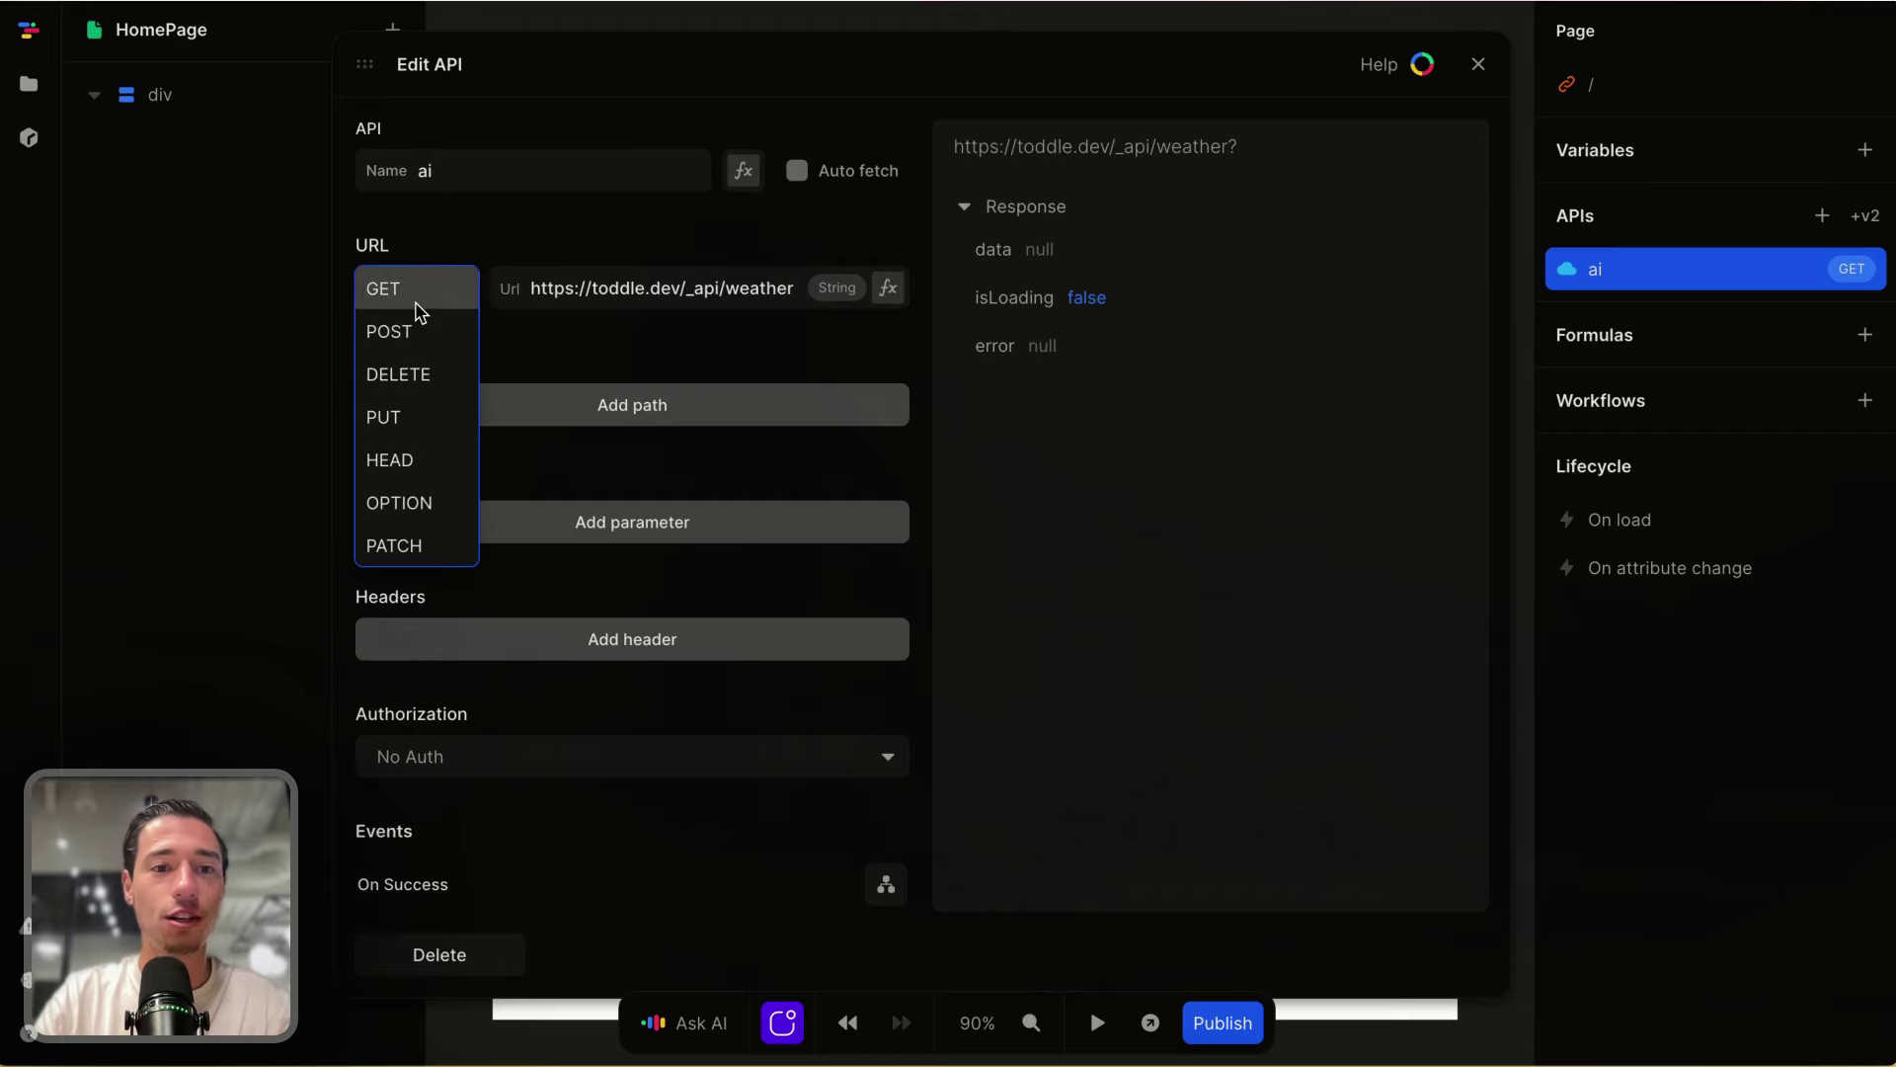
{"action": "left_click", "coordinate": [419, 334]}
{"action": "mouse_move", "coordinate": [99, 572]}
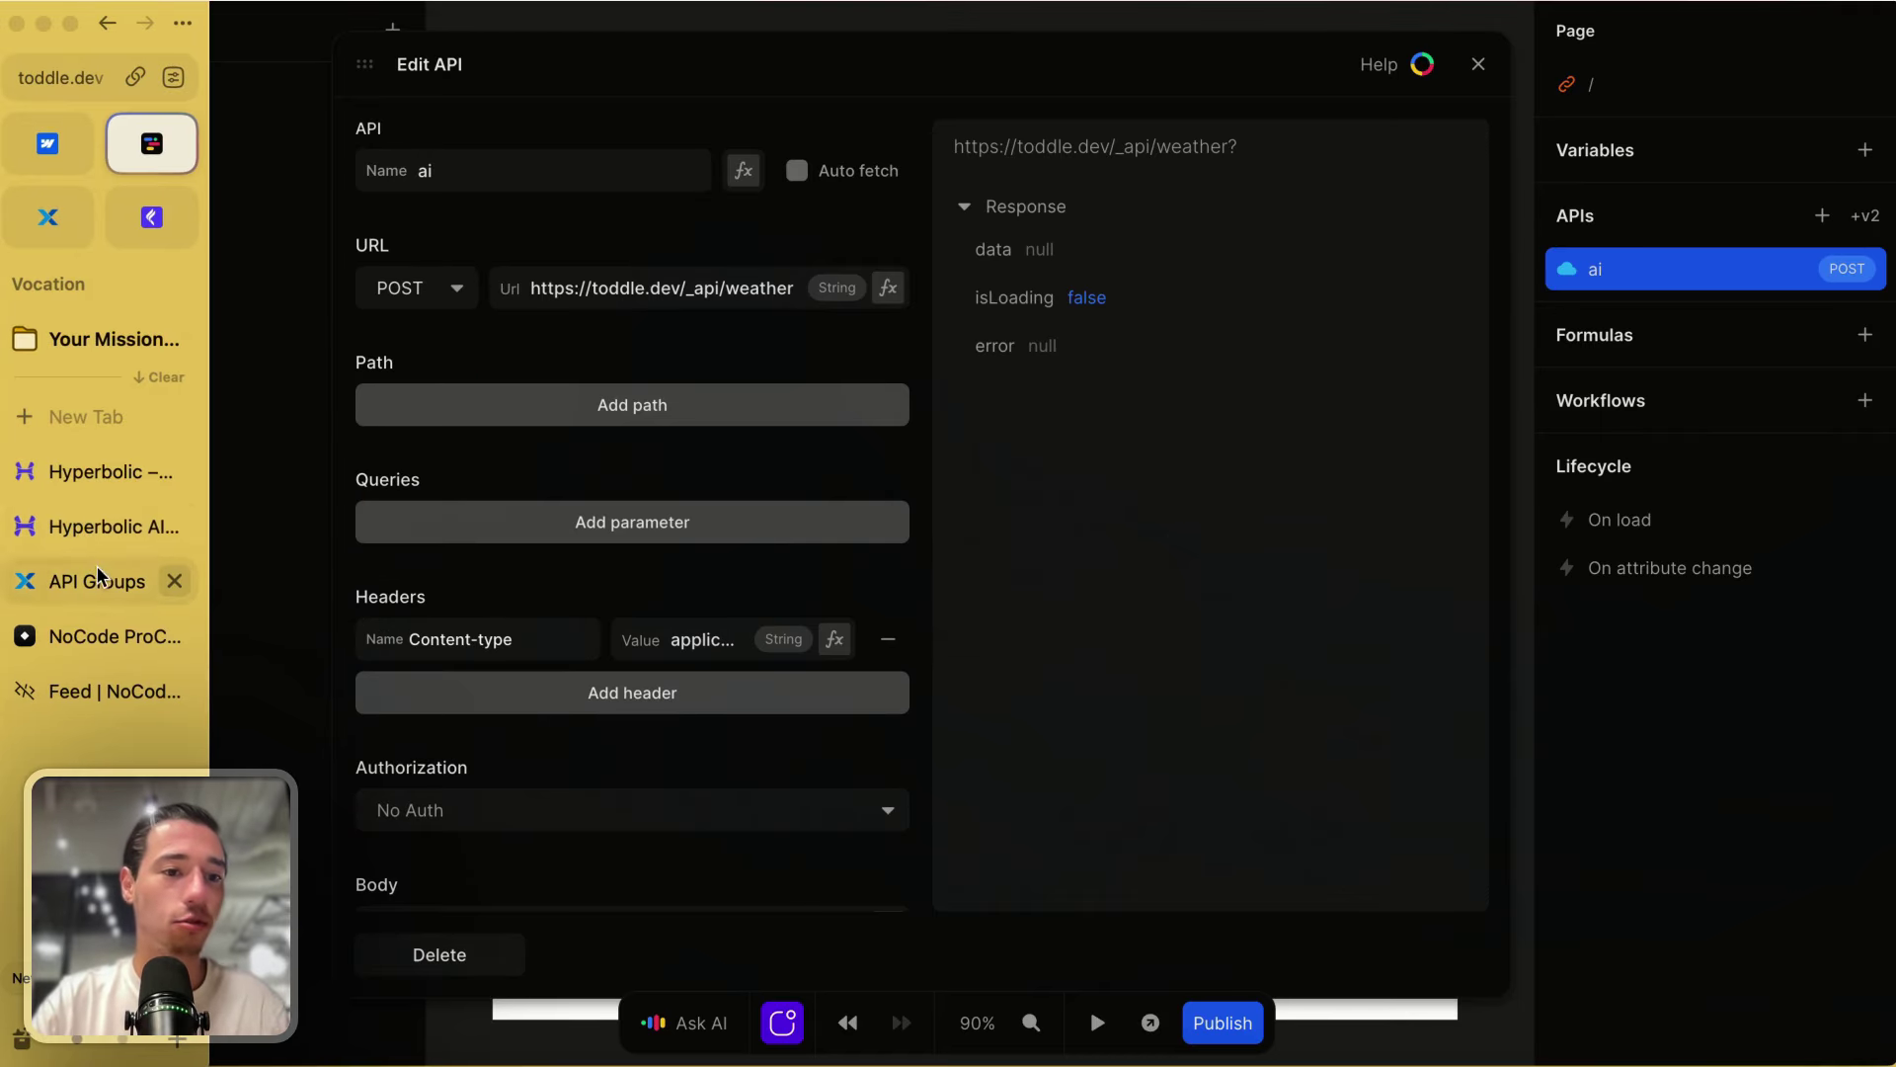
{"action": "left_click", "coordinate": [99, 471]}
{"action": "left_click", "coordinate": [83, 514]}
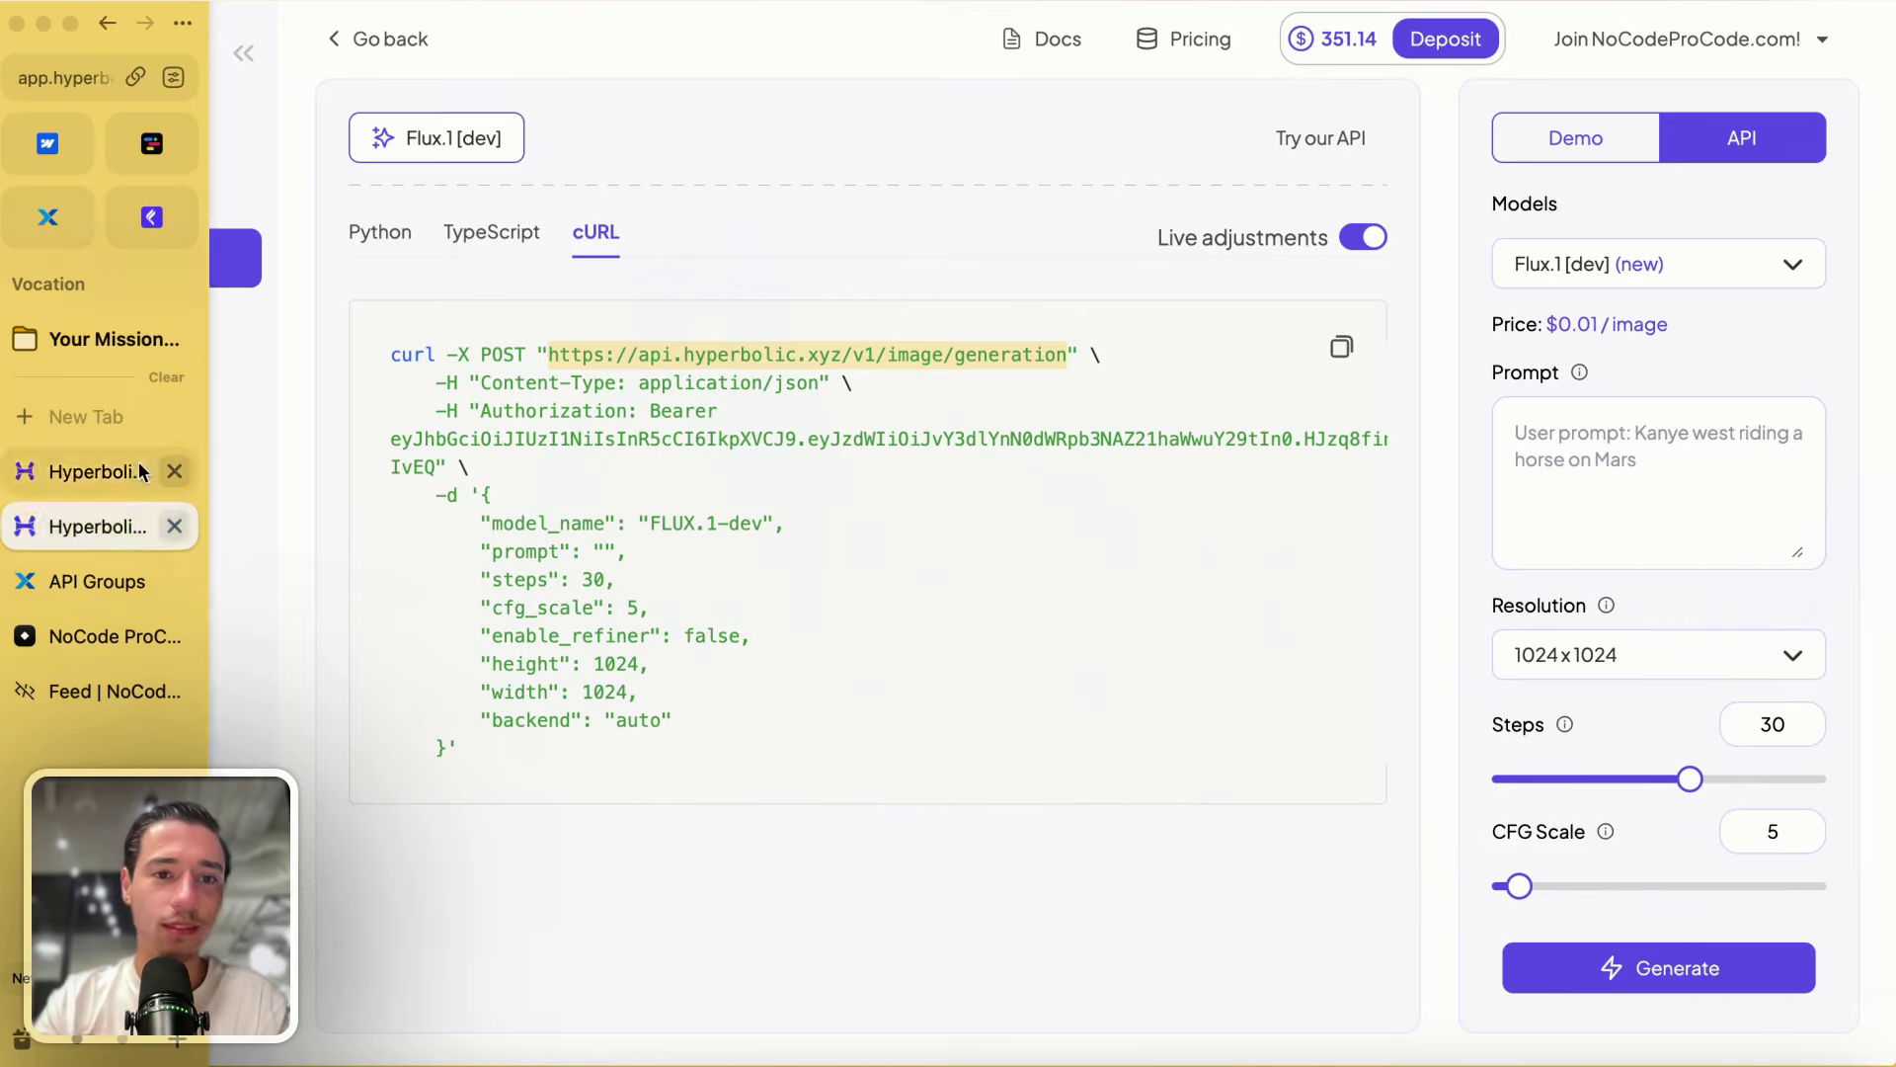
{"action": "left_click", "coordinate": [153, 149]}
{"action": "triple_click", "coordinate": [584, 289]}
{"action": "key", "text": "BackSpace"}
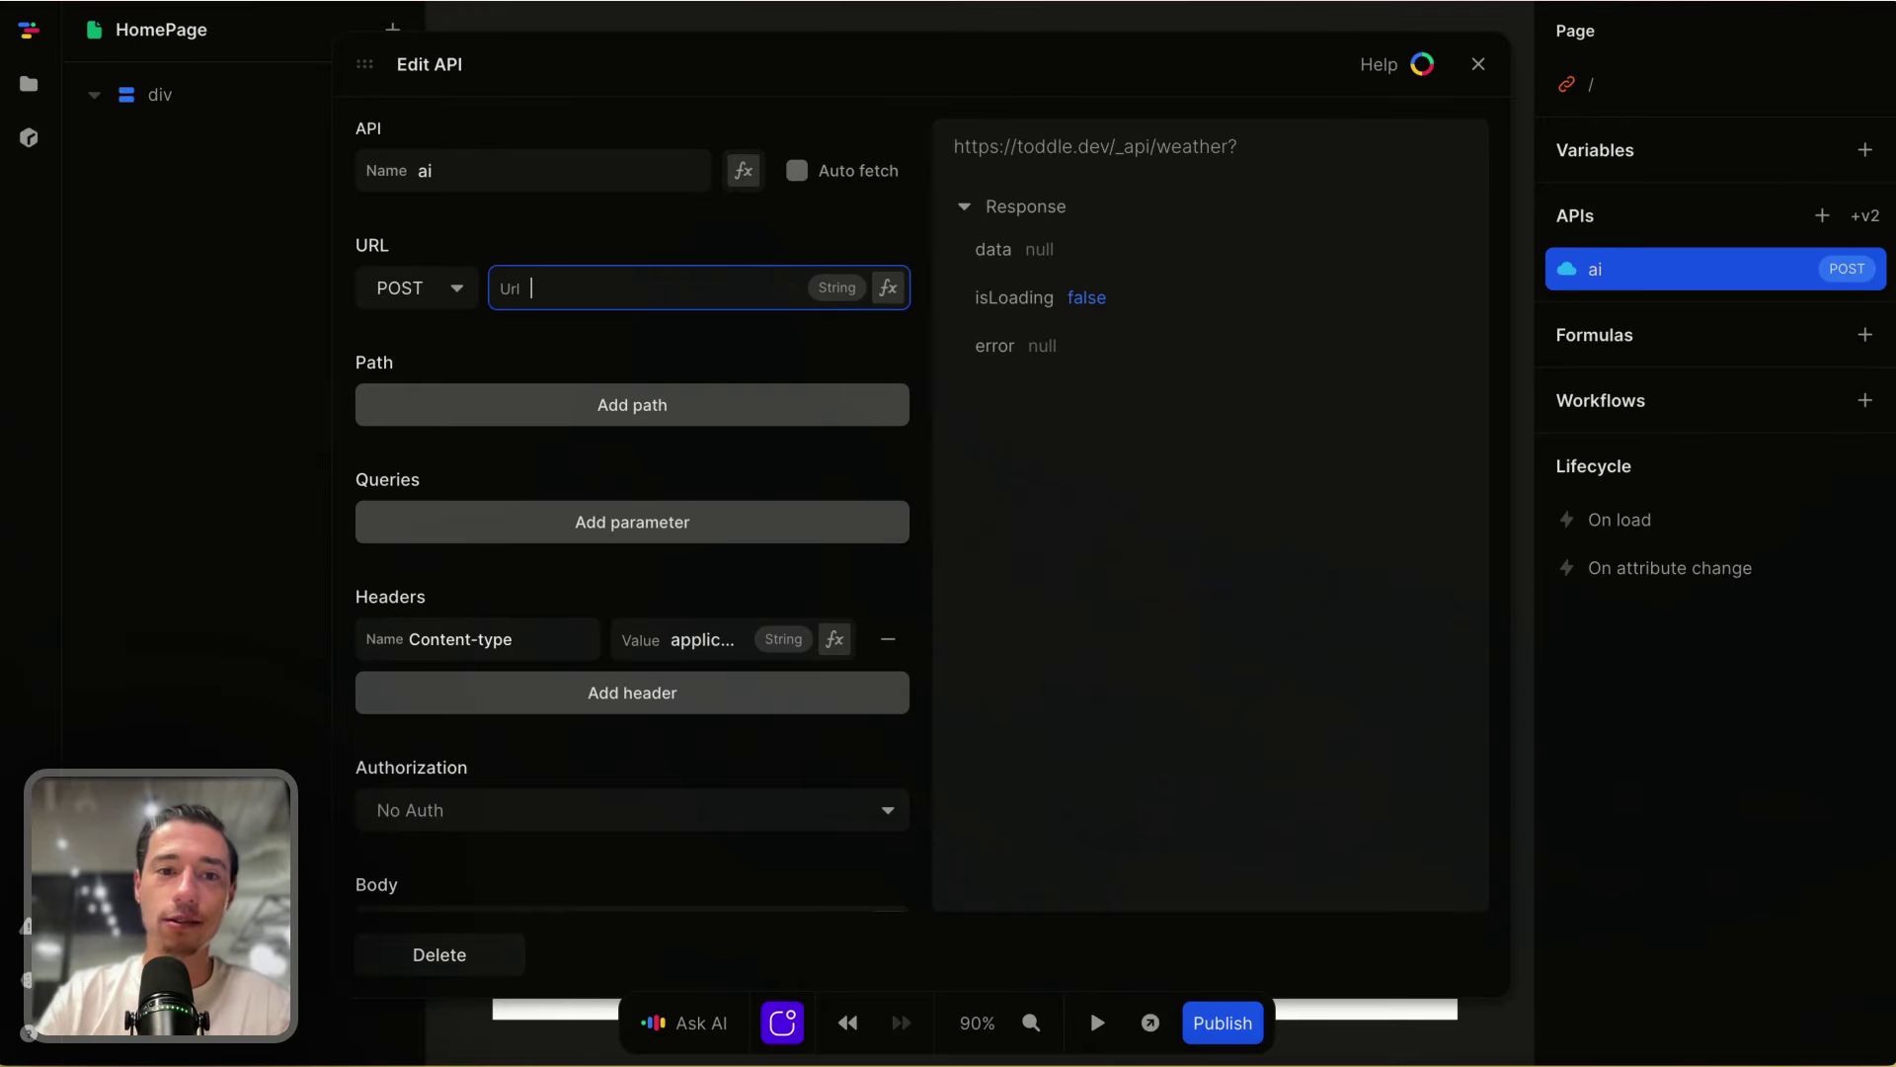
{"action": "type", "text": "https://api.hyperbolic.xyz/v1/image/generation"}
Step: Open the formula editor for the ai API's request body
{"action": "scroll", "coordinate": [668, 554], "scroll_direction": "down", "scroll_amount": 2}
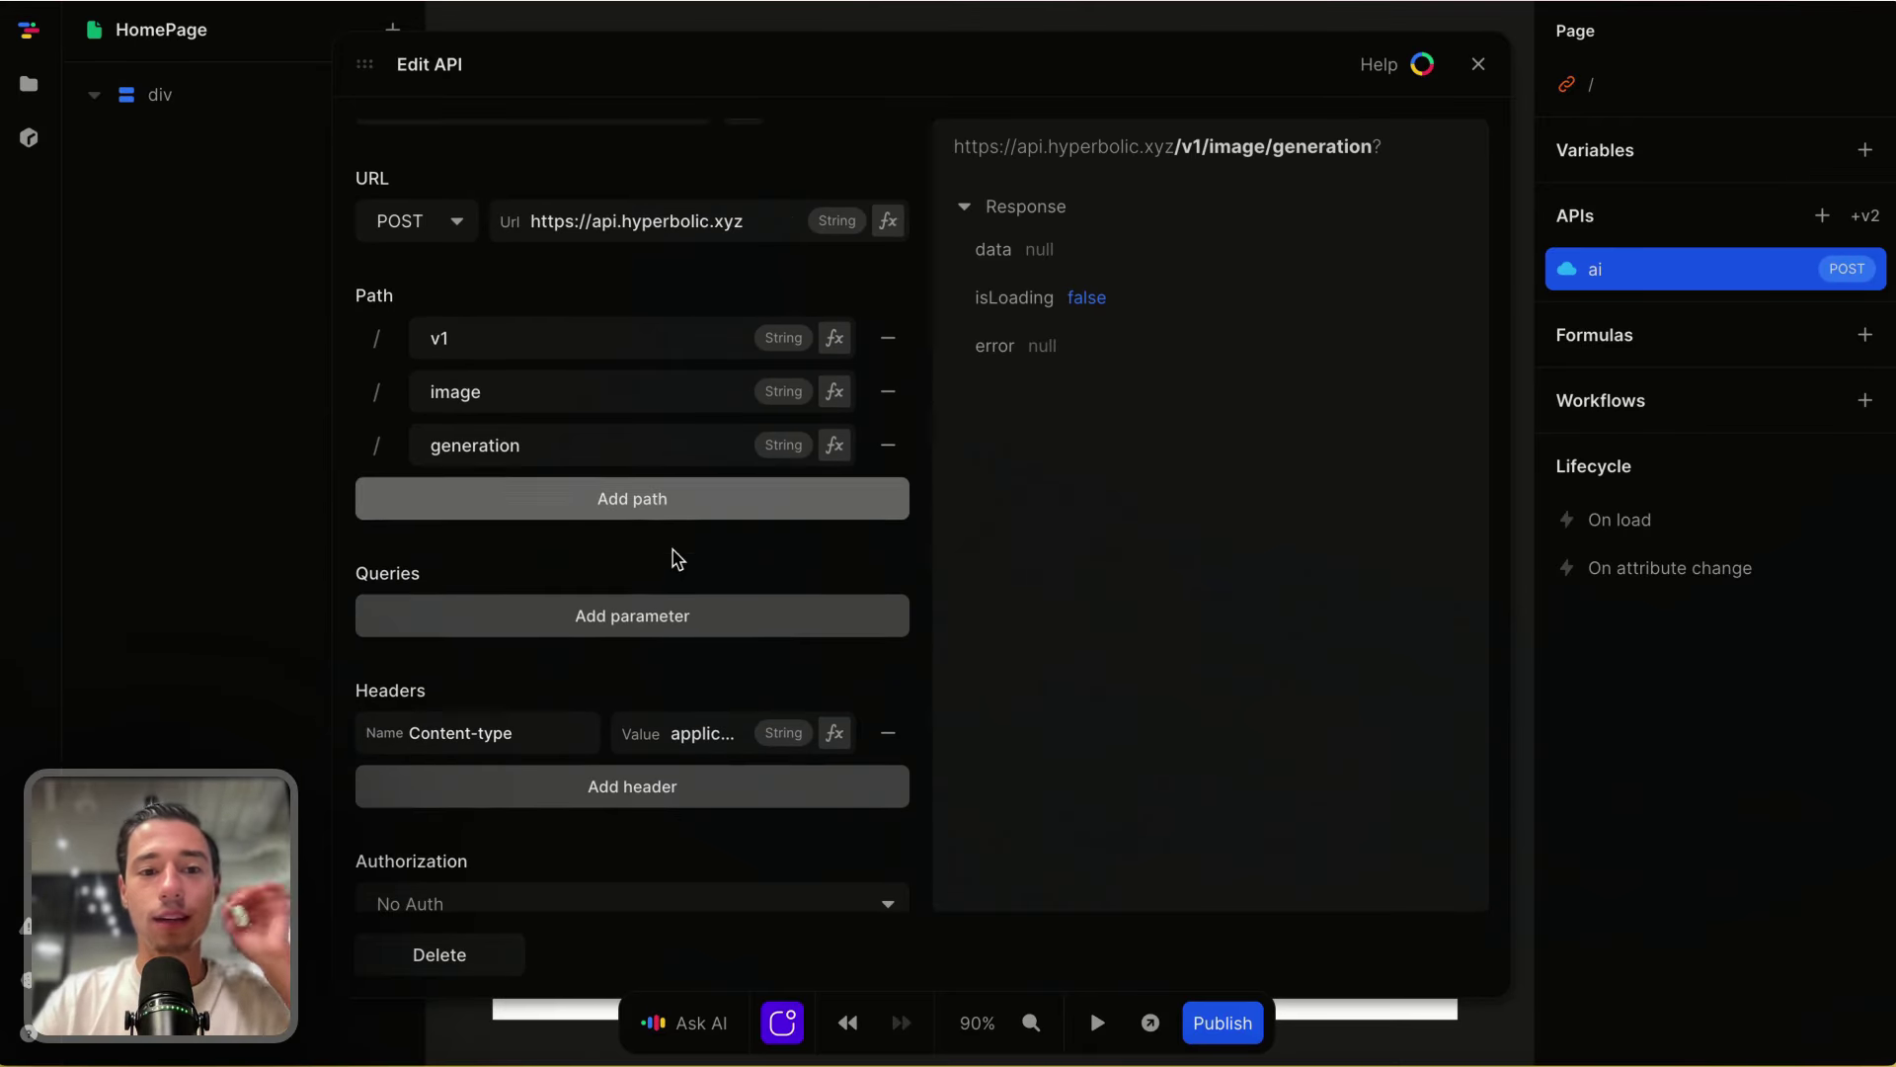
{"action": "scroll", "coordinate": [635, 637], "scroll_direction": "down", "scroll_amount": 2}
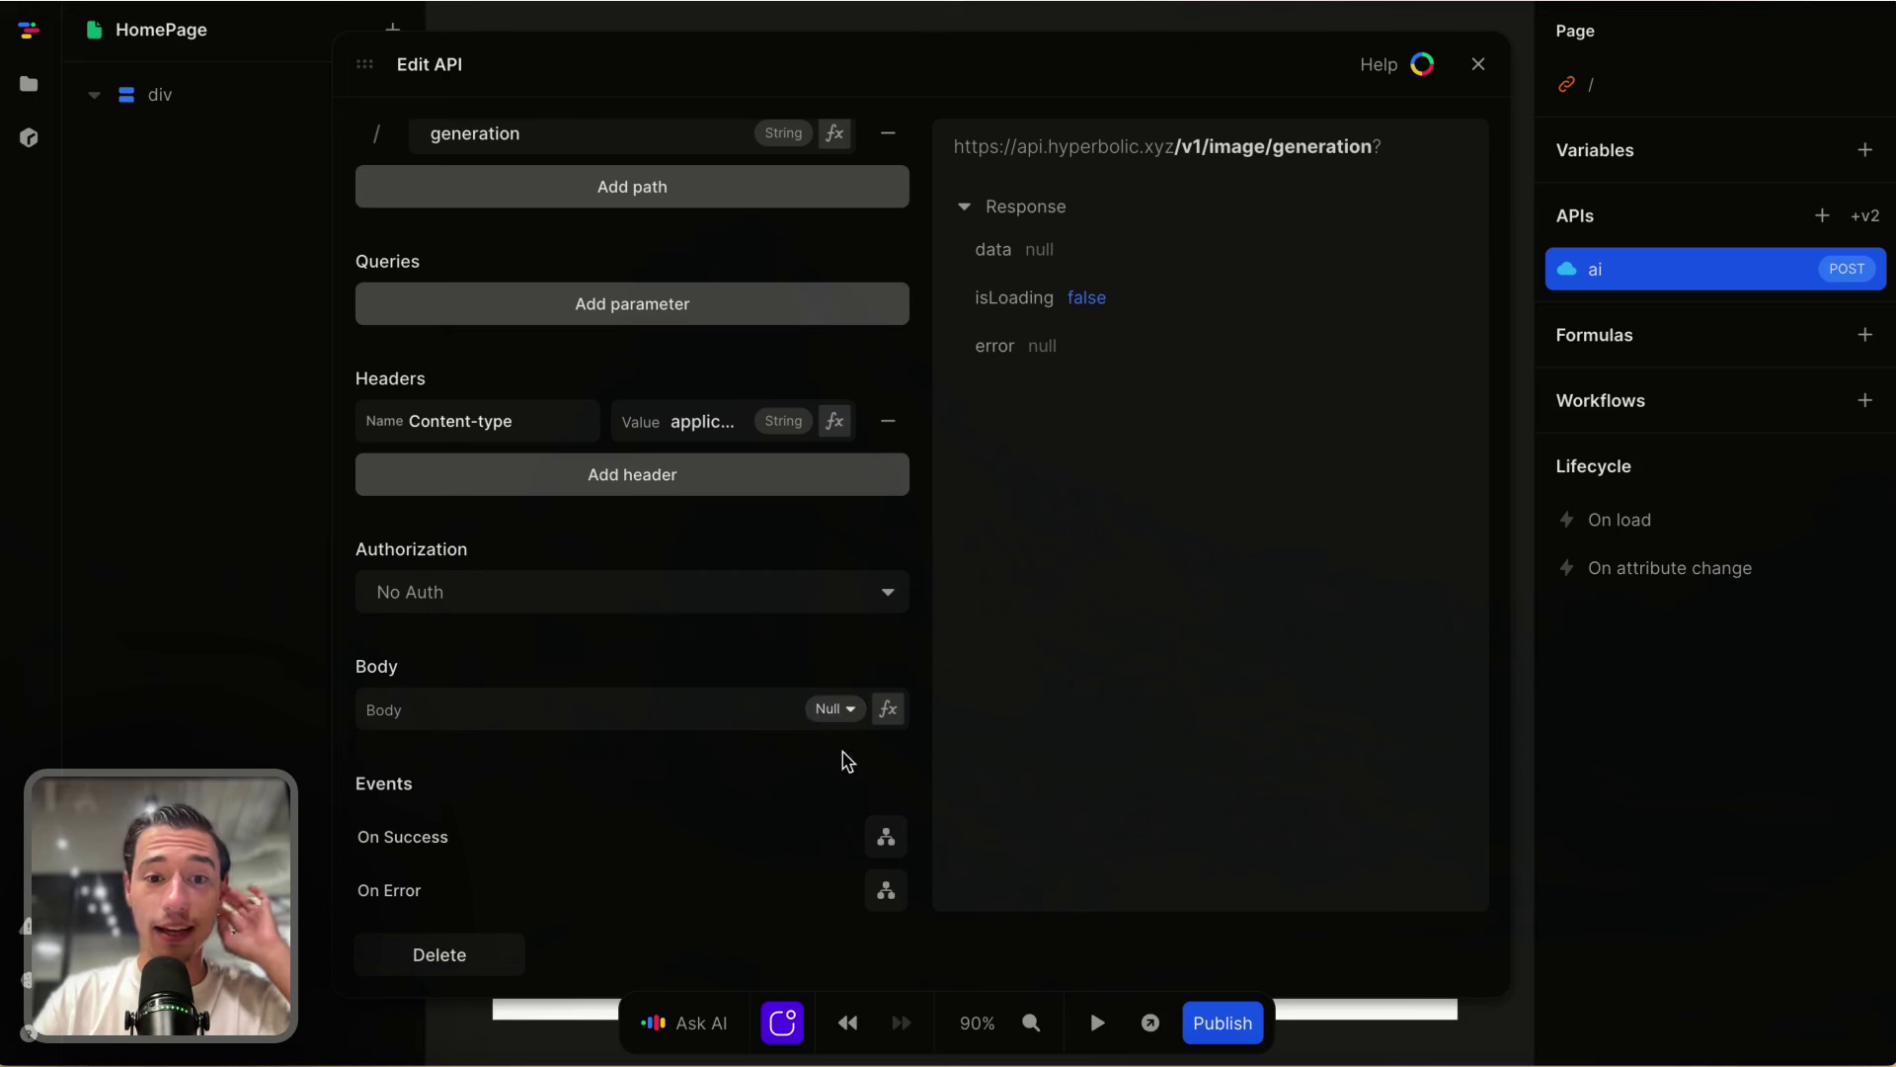
{"action": "left_click", "coordinate": [885, 711]}
Step: Switch to the Hyperbolic model page and copy the JSON request body from the cURL example
{"action": "mouse_move", "coordinate": [8, 474]}
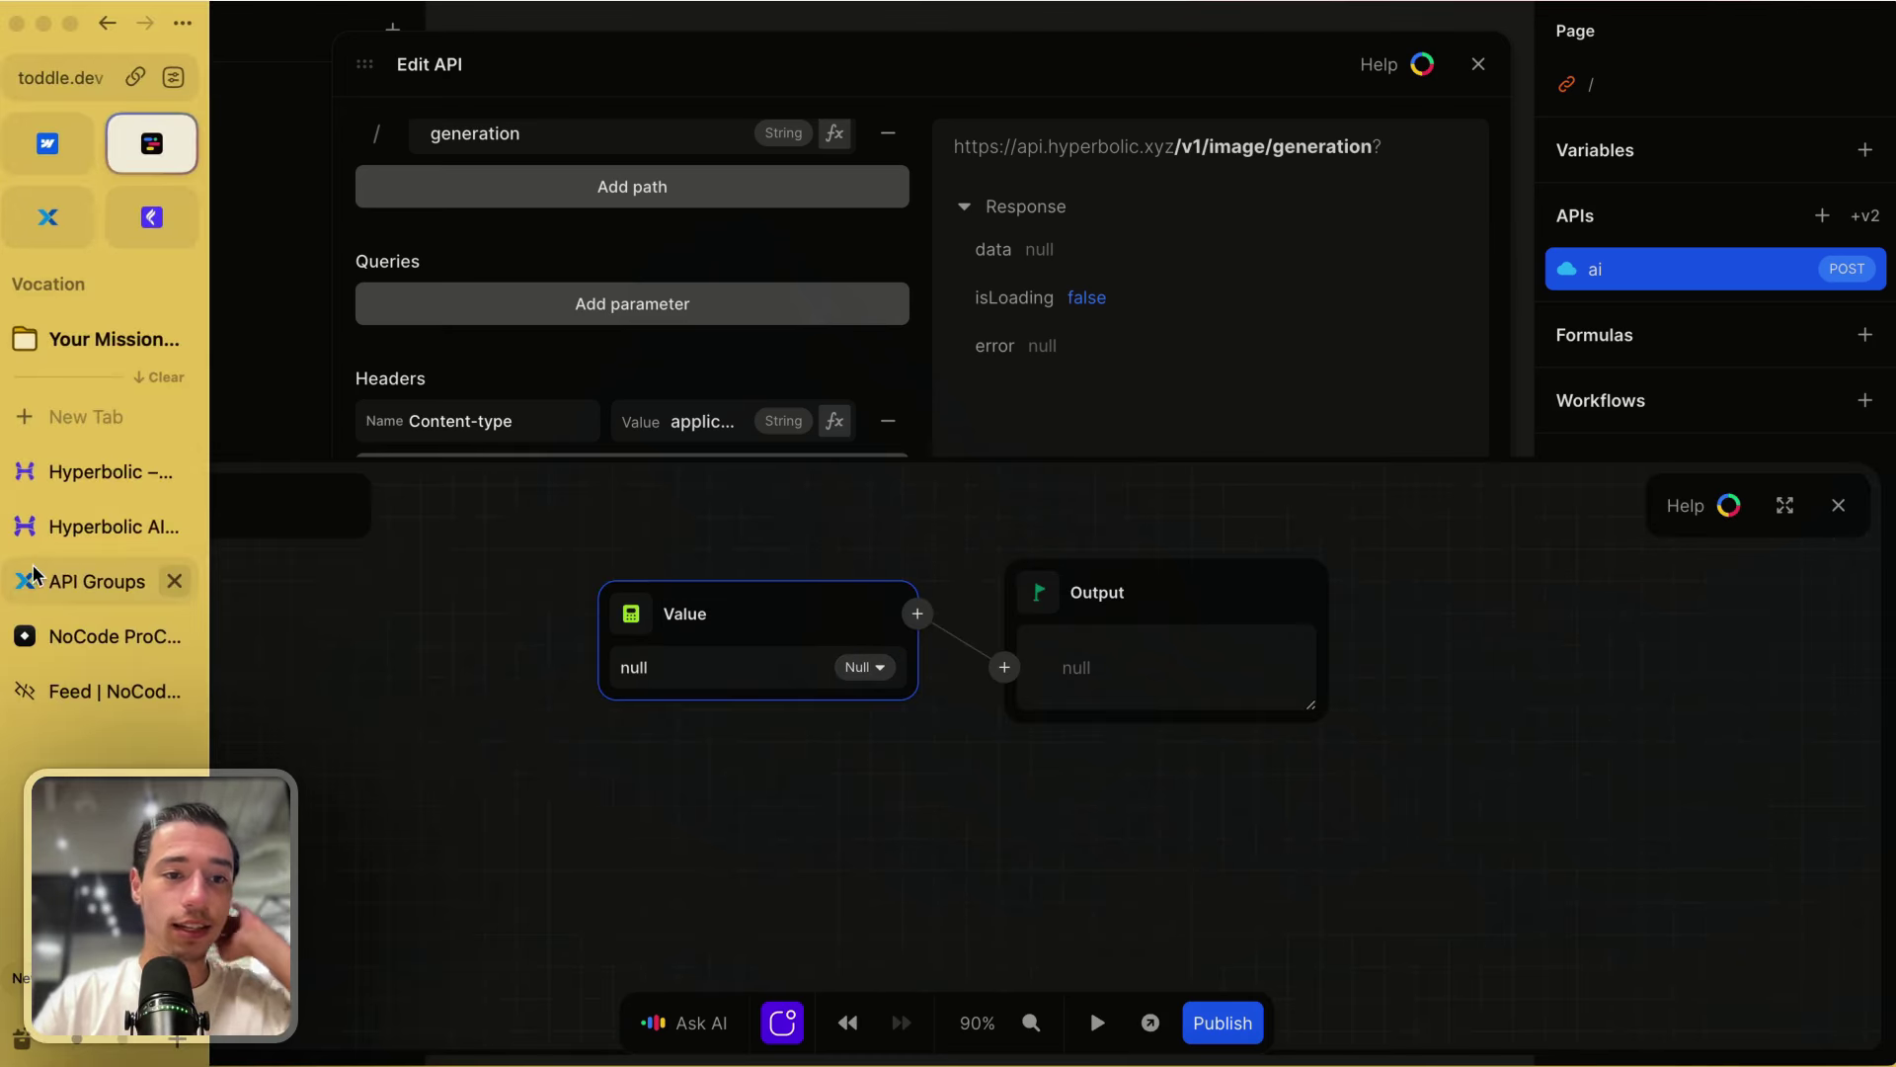
{"action": "left_click", "coordinate": [91, 474]}
{"action": "mouse_move", "coordinate": [8, 534]}
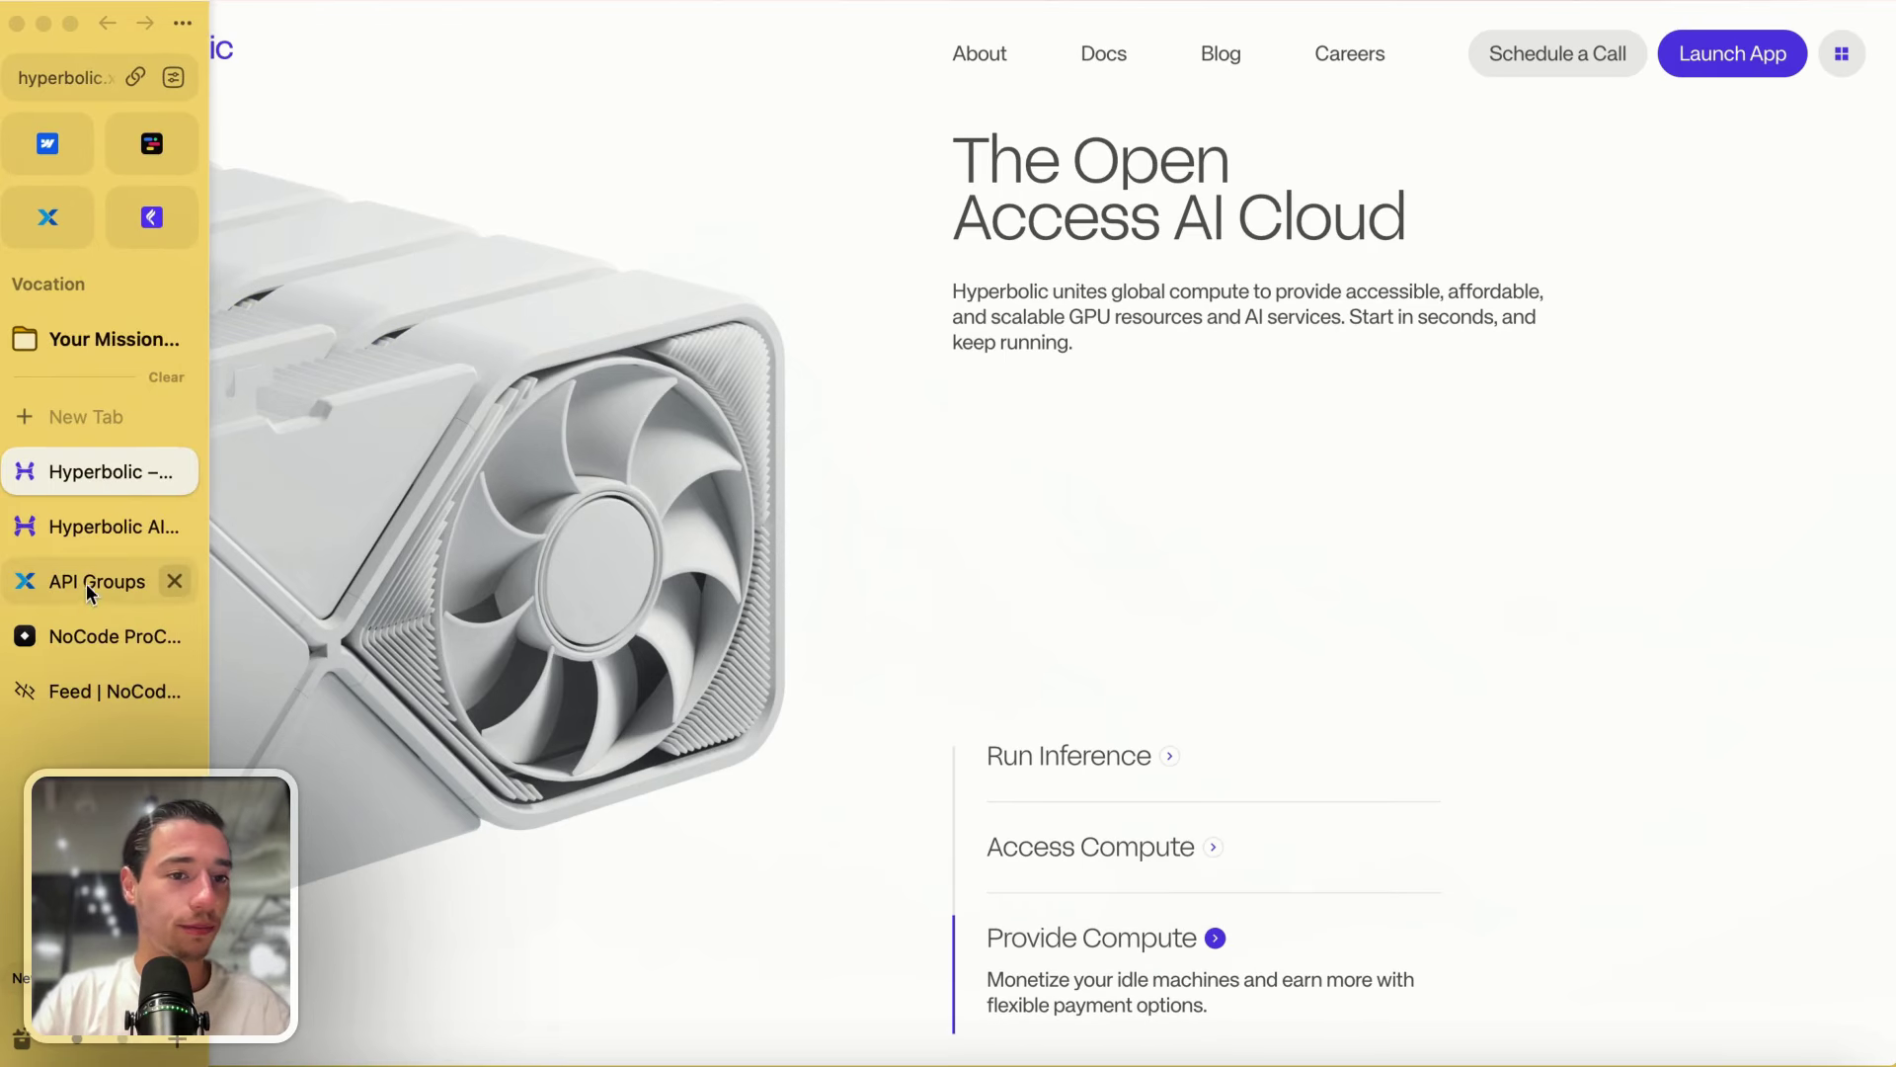
{"action": "left_click", "coordinate": [99, 526]}
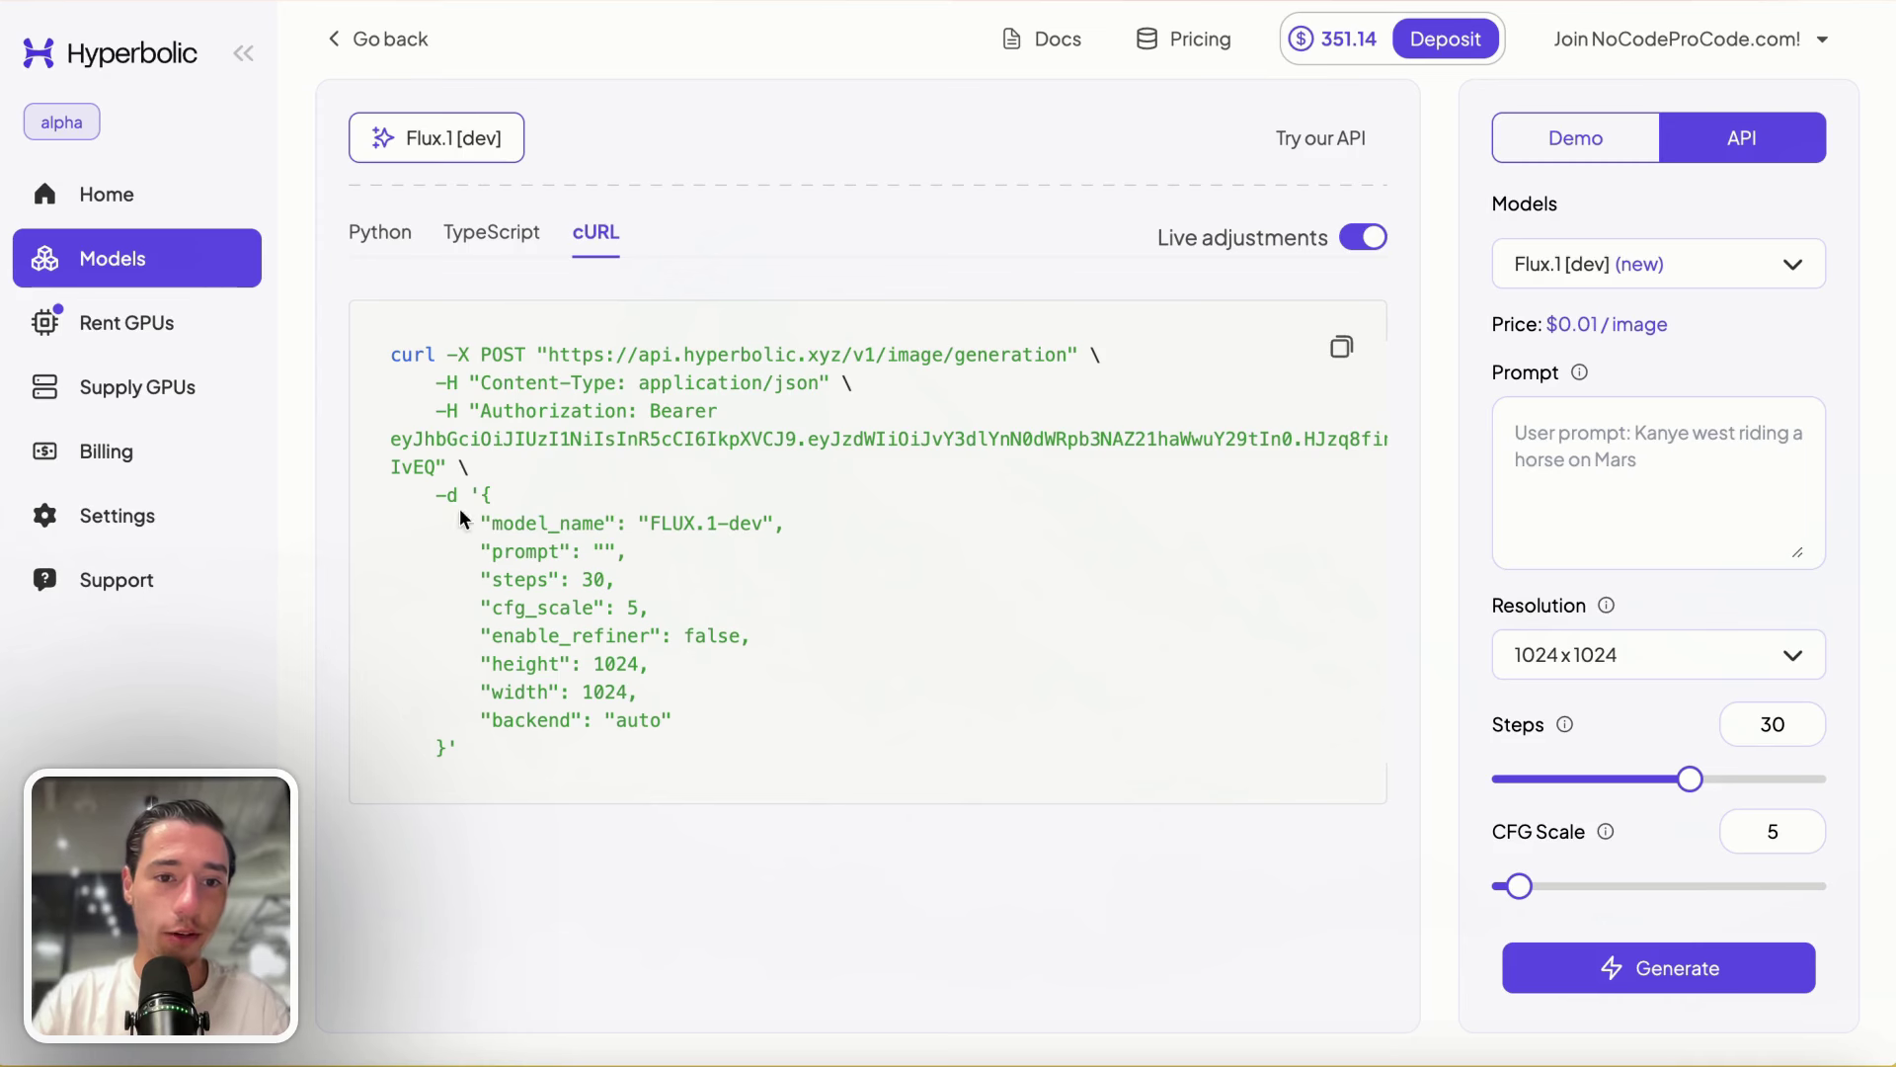
{"action": "left_click_drag", "start_coordinate": [490, 496], "coordinate": [457, 743]}
{"action": "key", "text": "ctrl+c"}
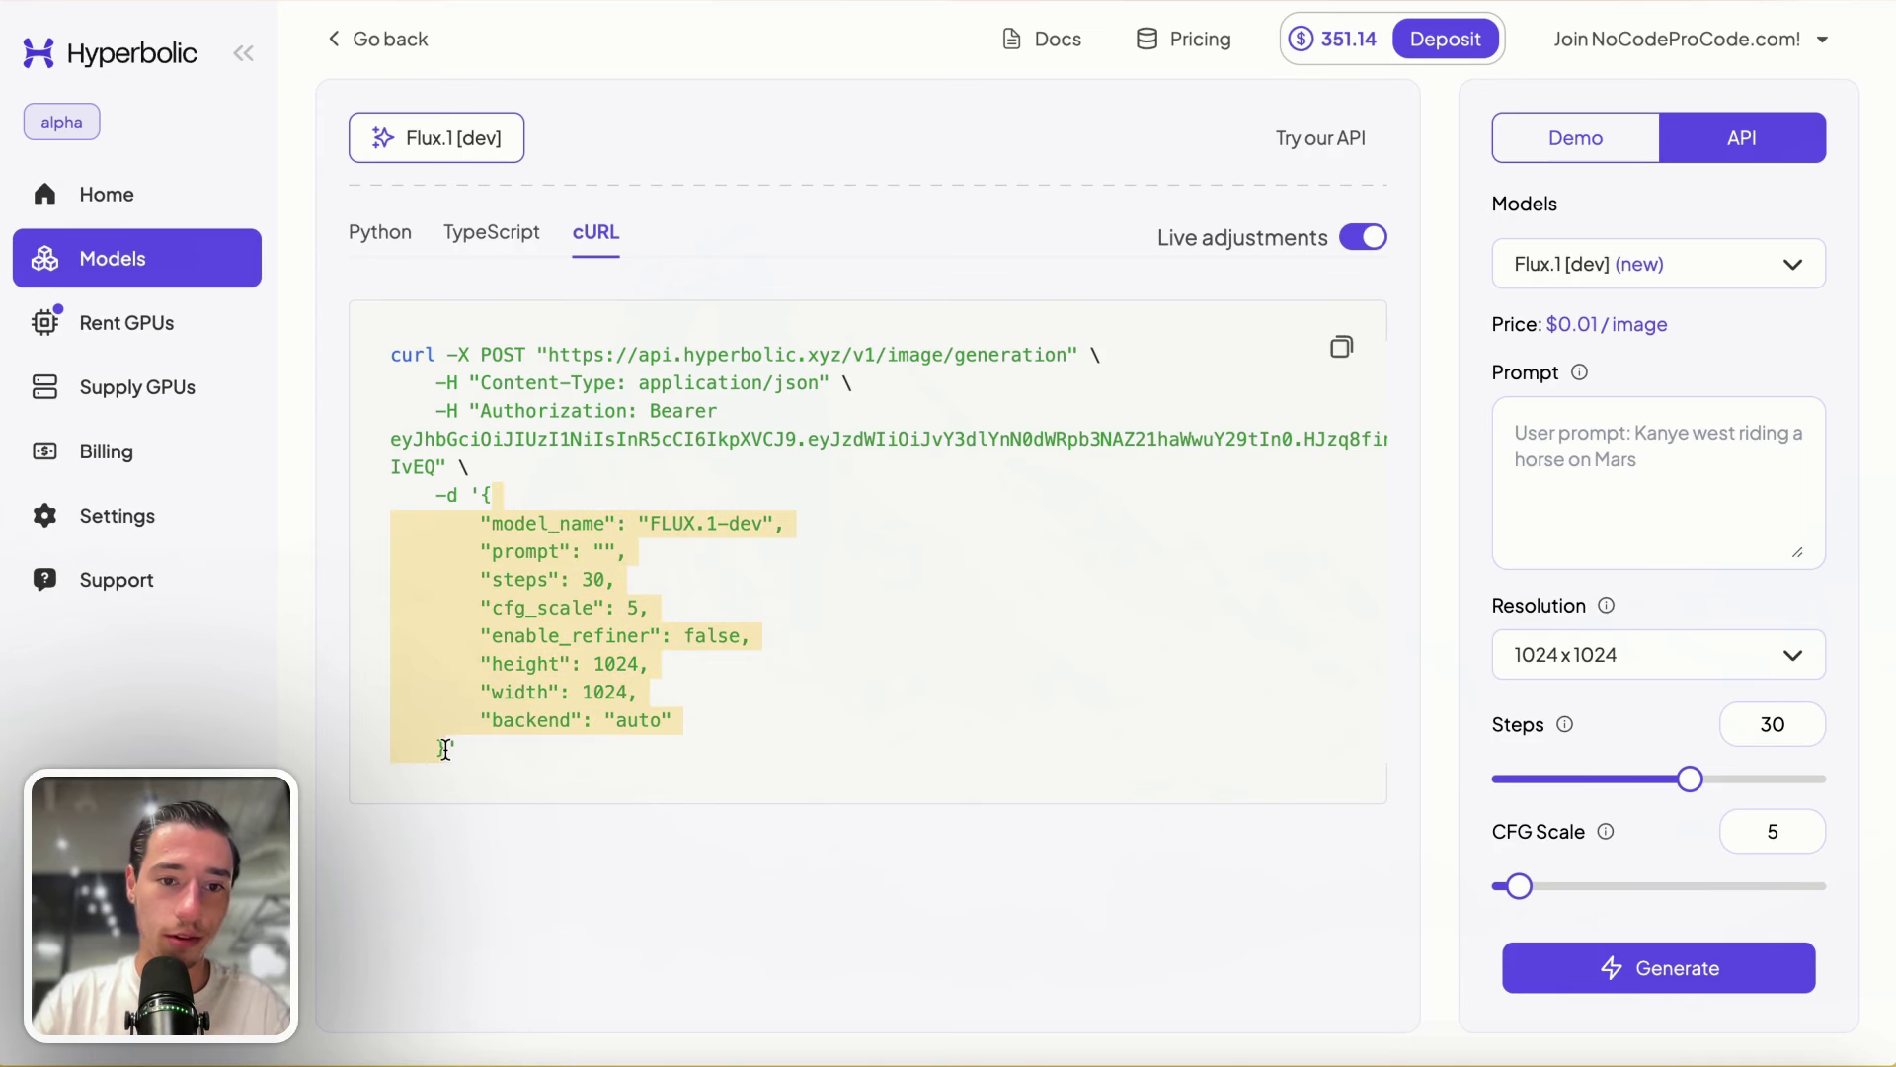
Step: Switch back to toddle and try to replace the body formula's Value node with the copied JSON
{"action": "mouse_move", "coordinate": [97, 359]}
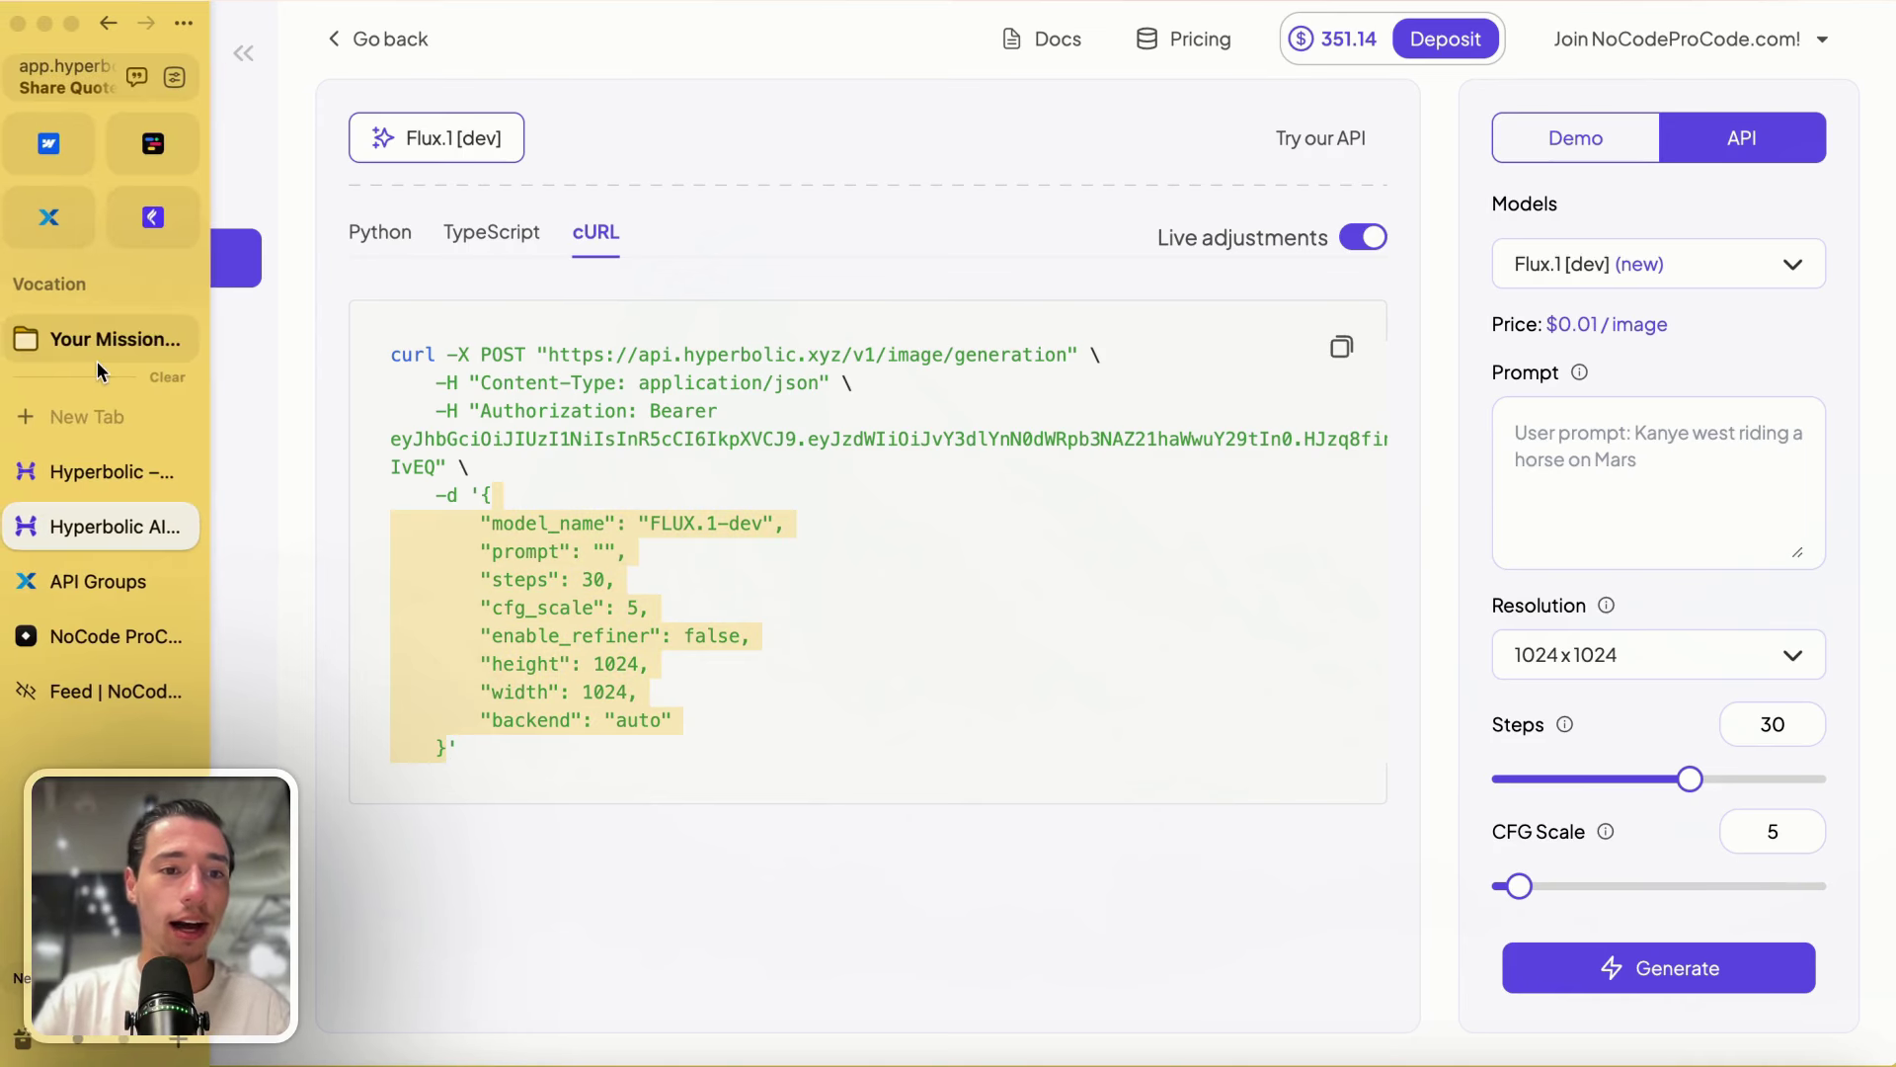
{"action": "left_click", "coordinate": [151, 153]}
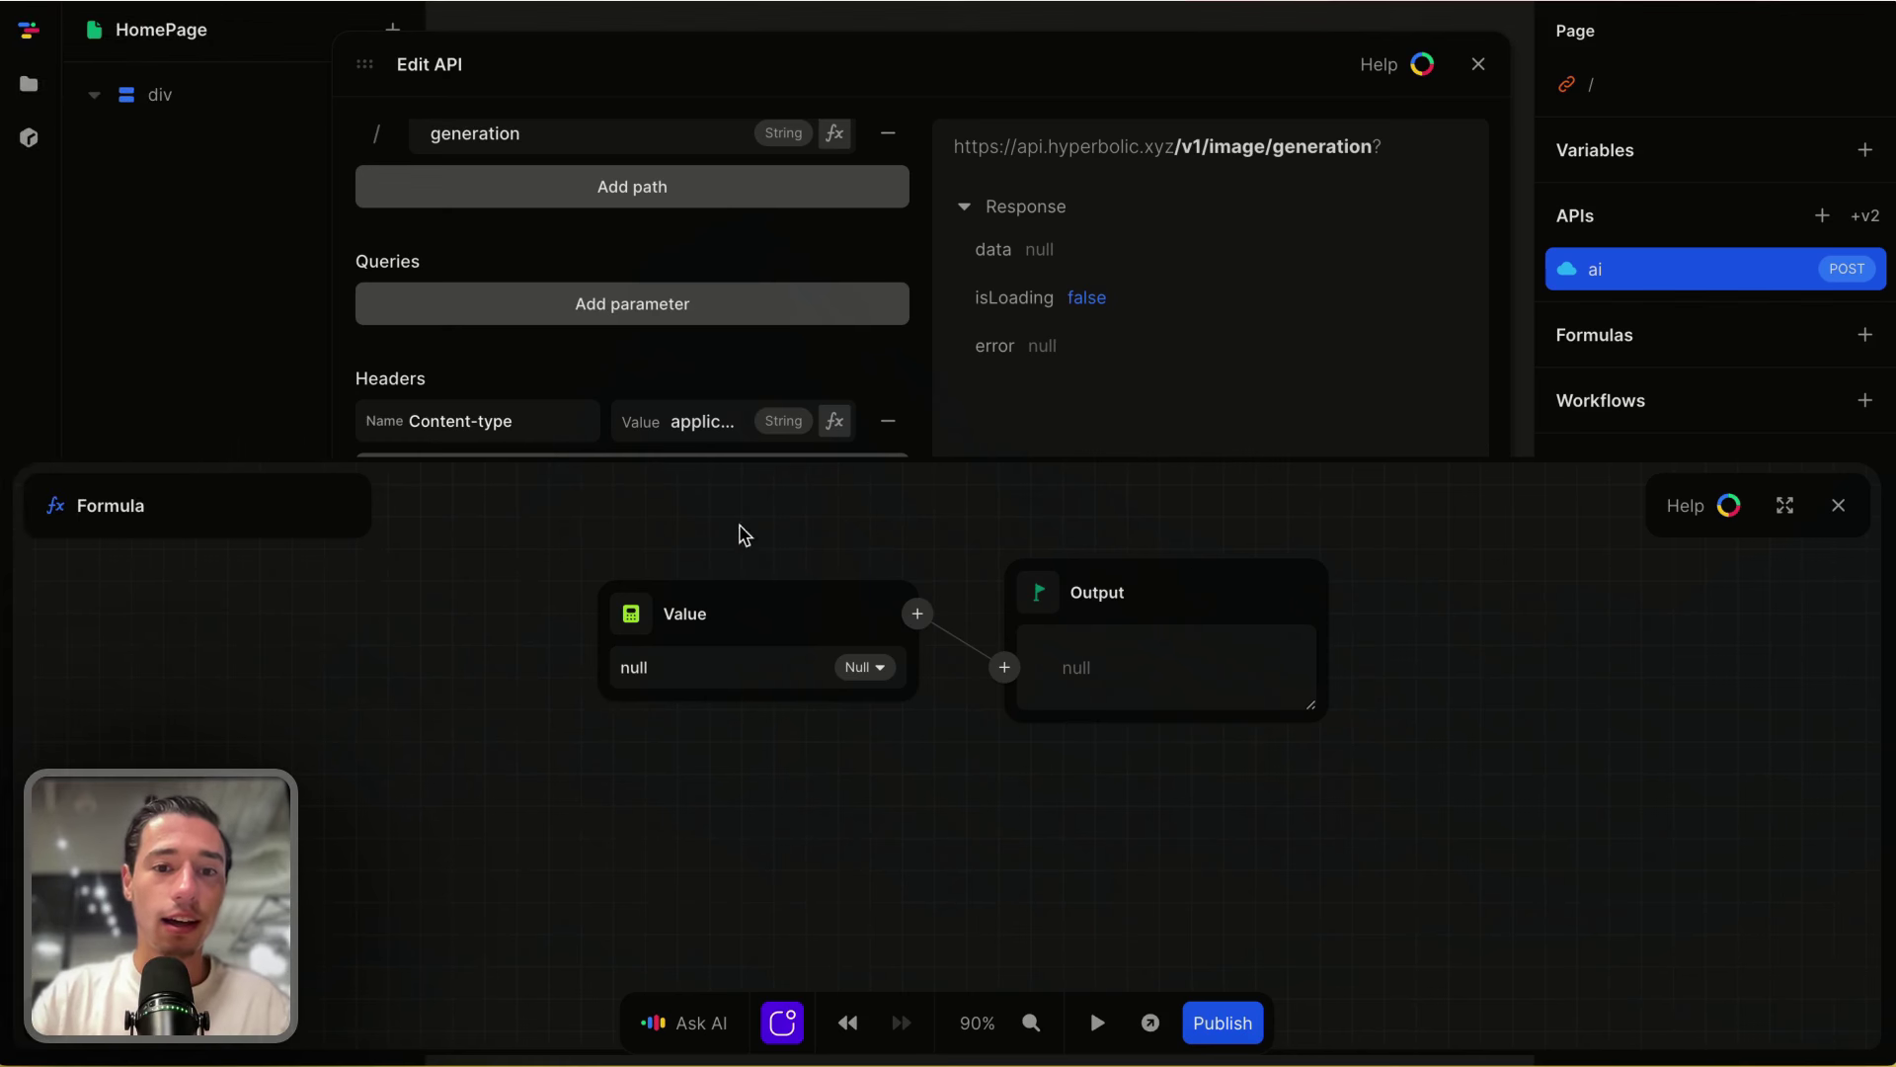
{"action": "left_click", "coordinate": [758, 623]}
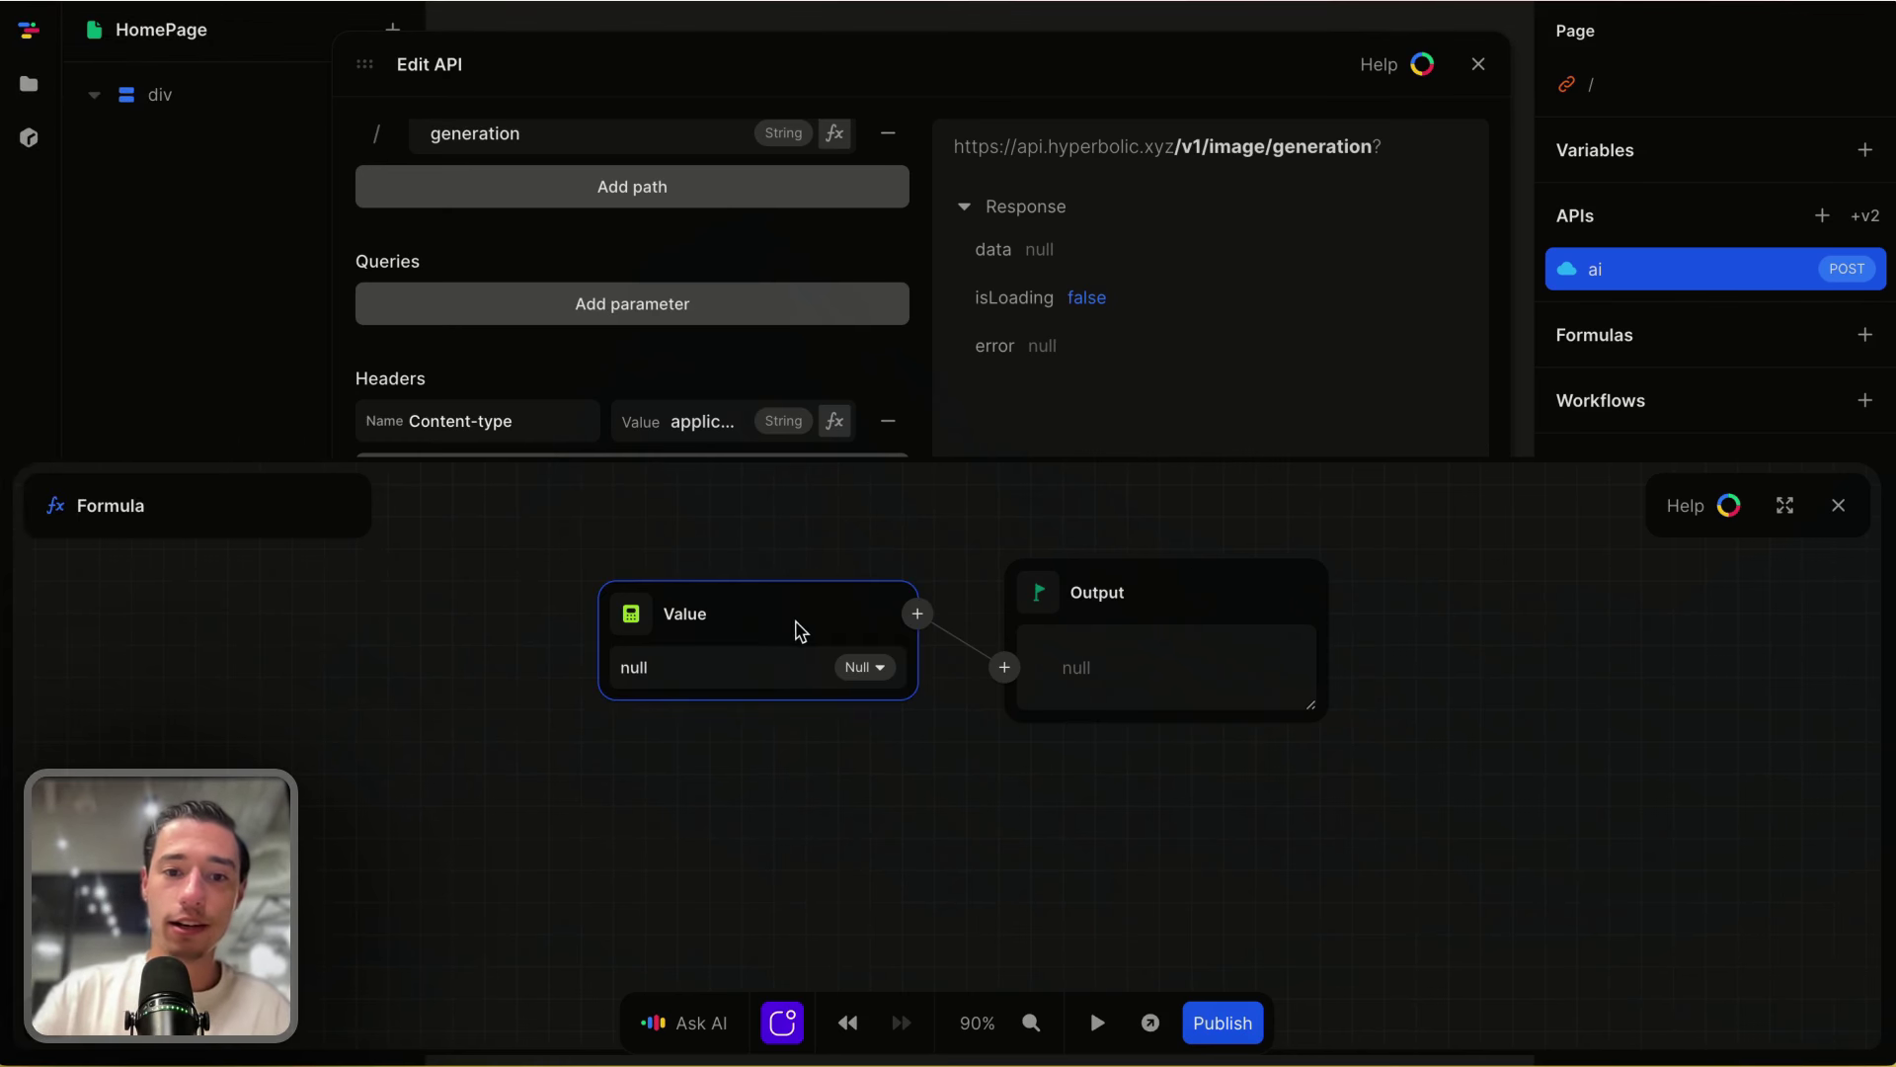
{"action": "left_click", "coordinate": [629, 614]}
{"action": "key", "text": "ctrl+v"}
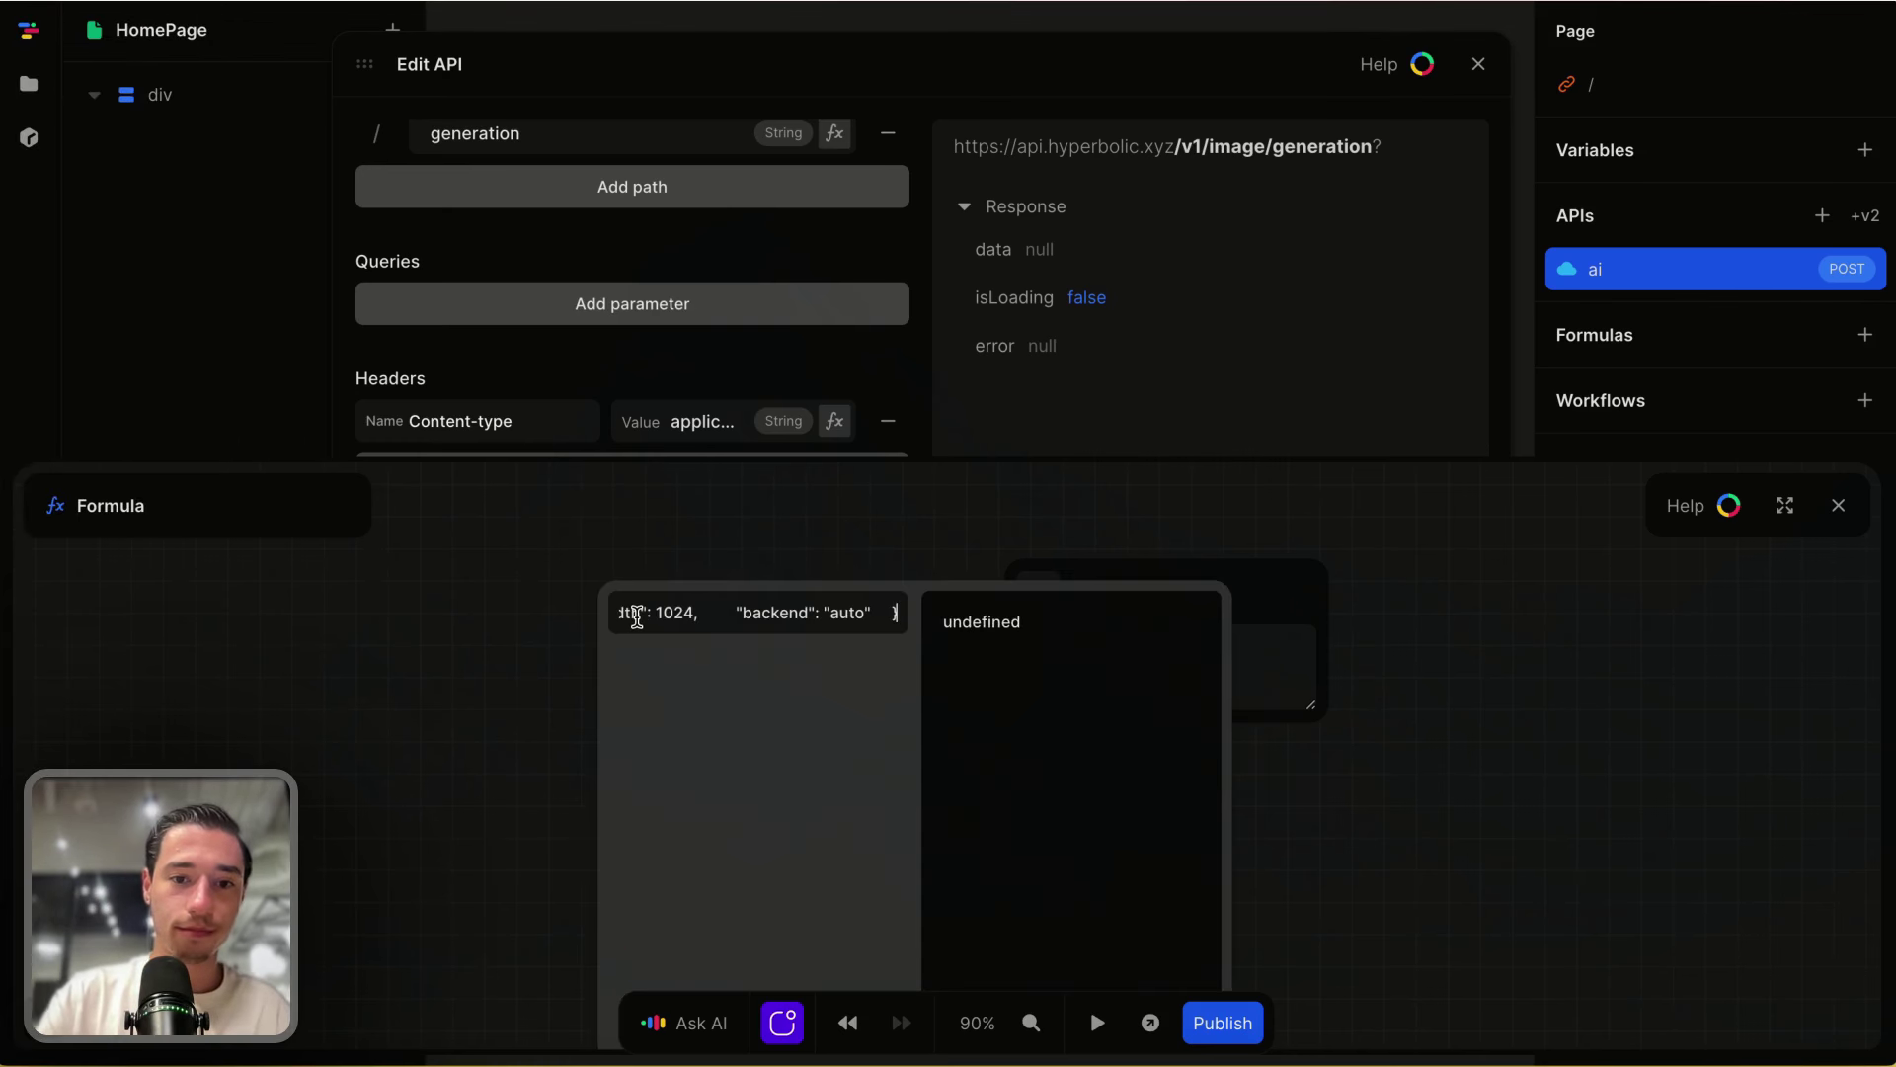
Step: Open the JSON Formatter & Validator site in a new browser tab and process the copied JSON body there
{"action": "mouse_move", "coordinate": [10, 494]}
{"action": "left_click", "coordinate": [98, 416]}
{"action": "type", "text": "json"}
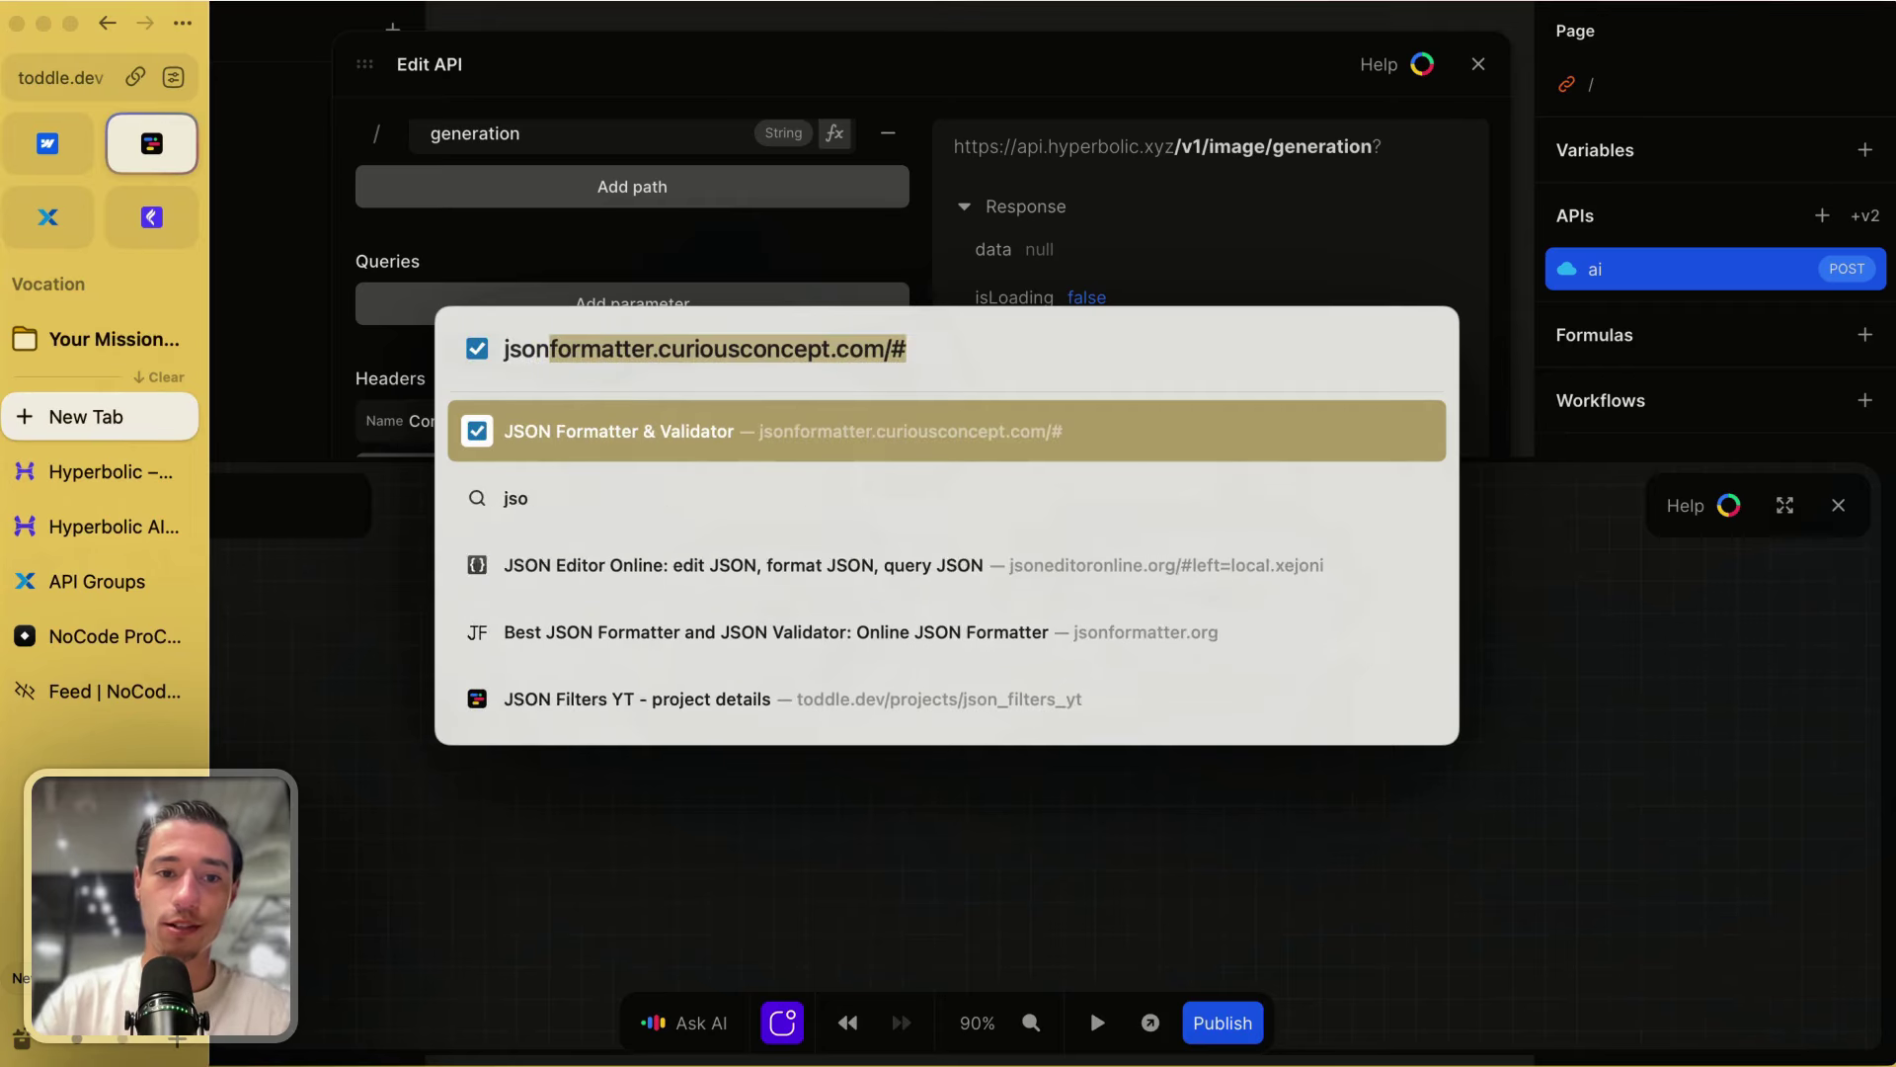
{"action": "key", "text": "Return"}
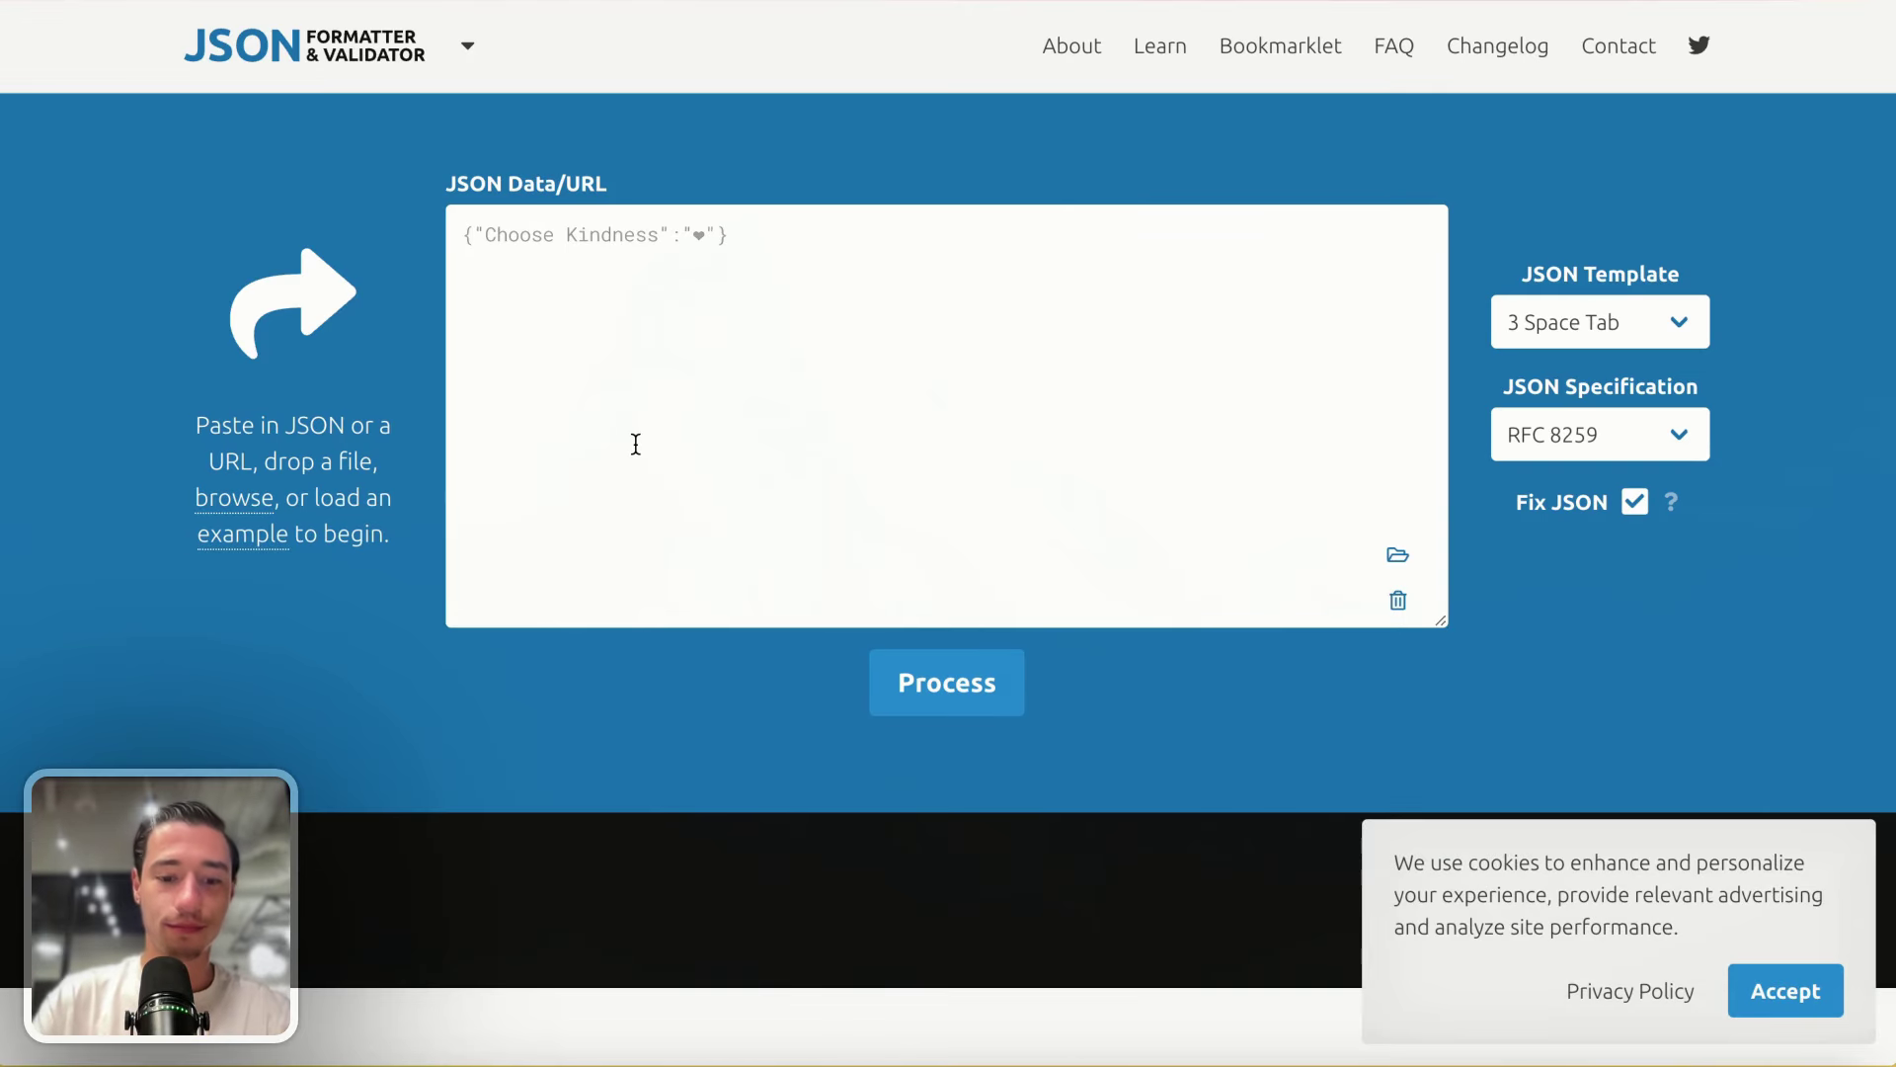
{"action": "left_click", "coordinate": [636, 444]}
{"action": "key", "text": "ctrl+v"}
{"action": "left_click", "coordinate": [922, 682]}
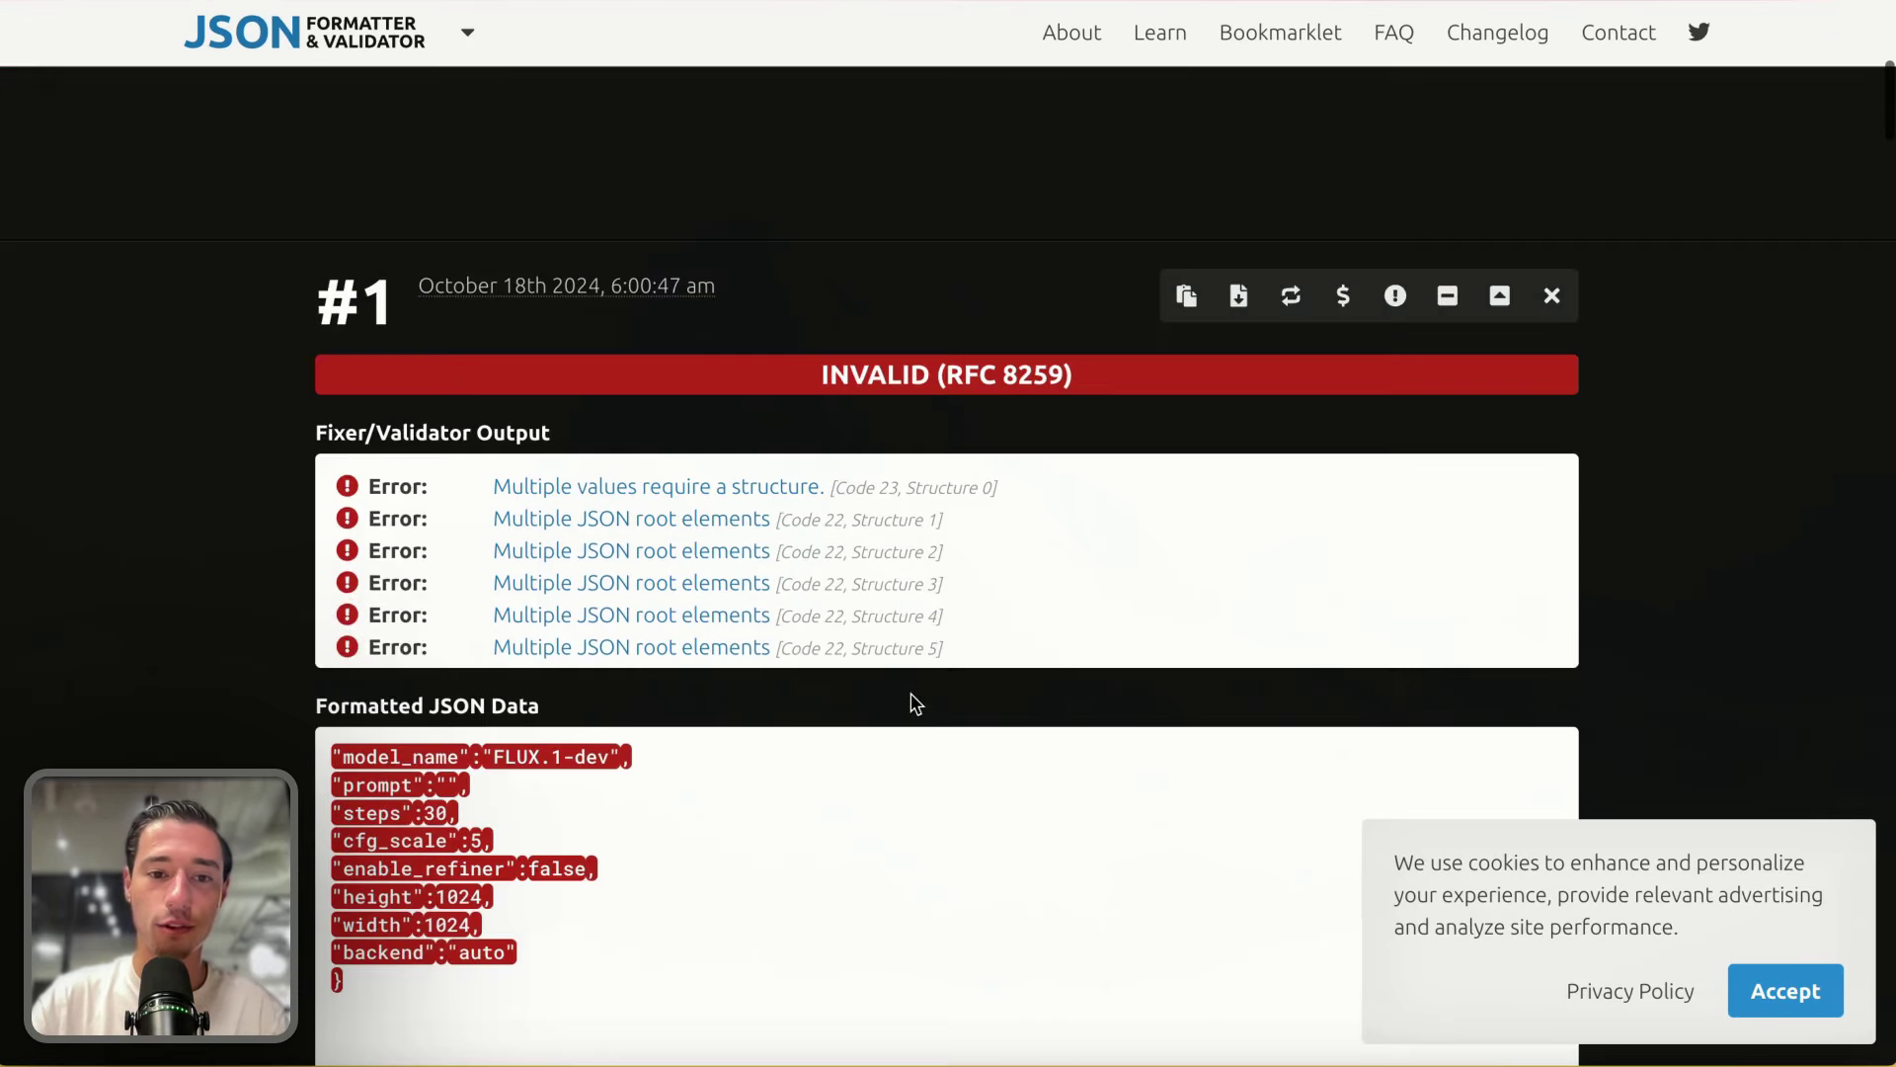
Step: Add the missing opening brace to the JSON, process it again, and copy the formatted JSON
{"action": "scroll", "coordinate": [917, 704], "scroll_direction": "up", "scroll_amount": 10}
{"action": "left_click", "coordinate": [501, 227]}
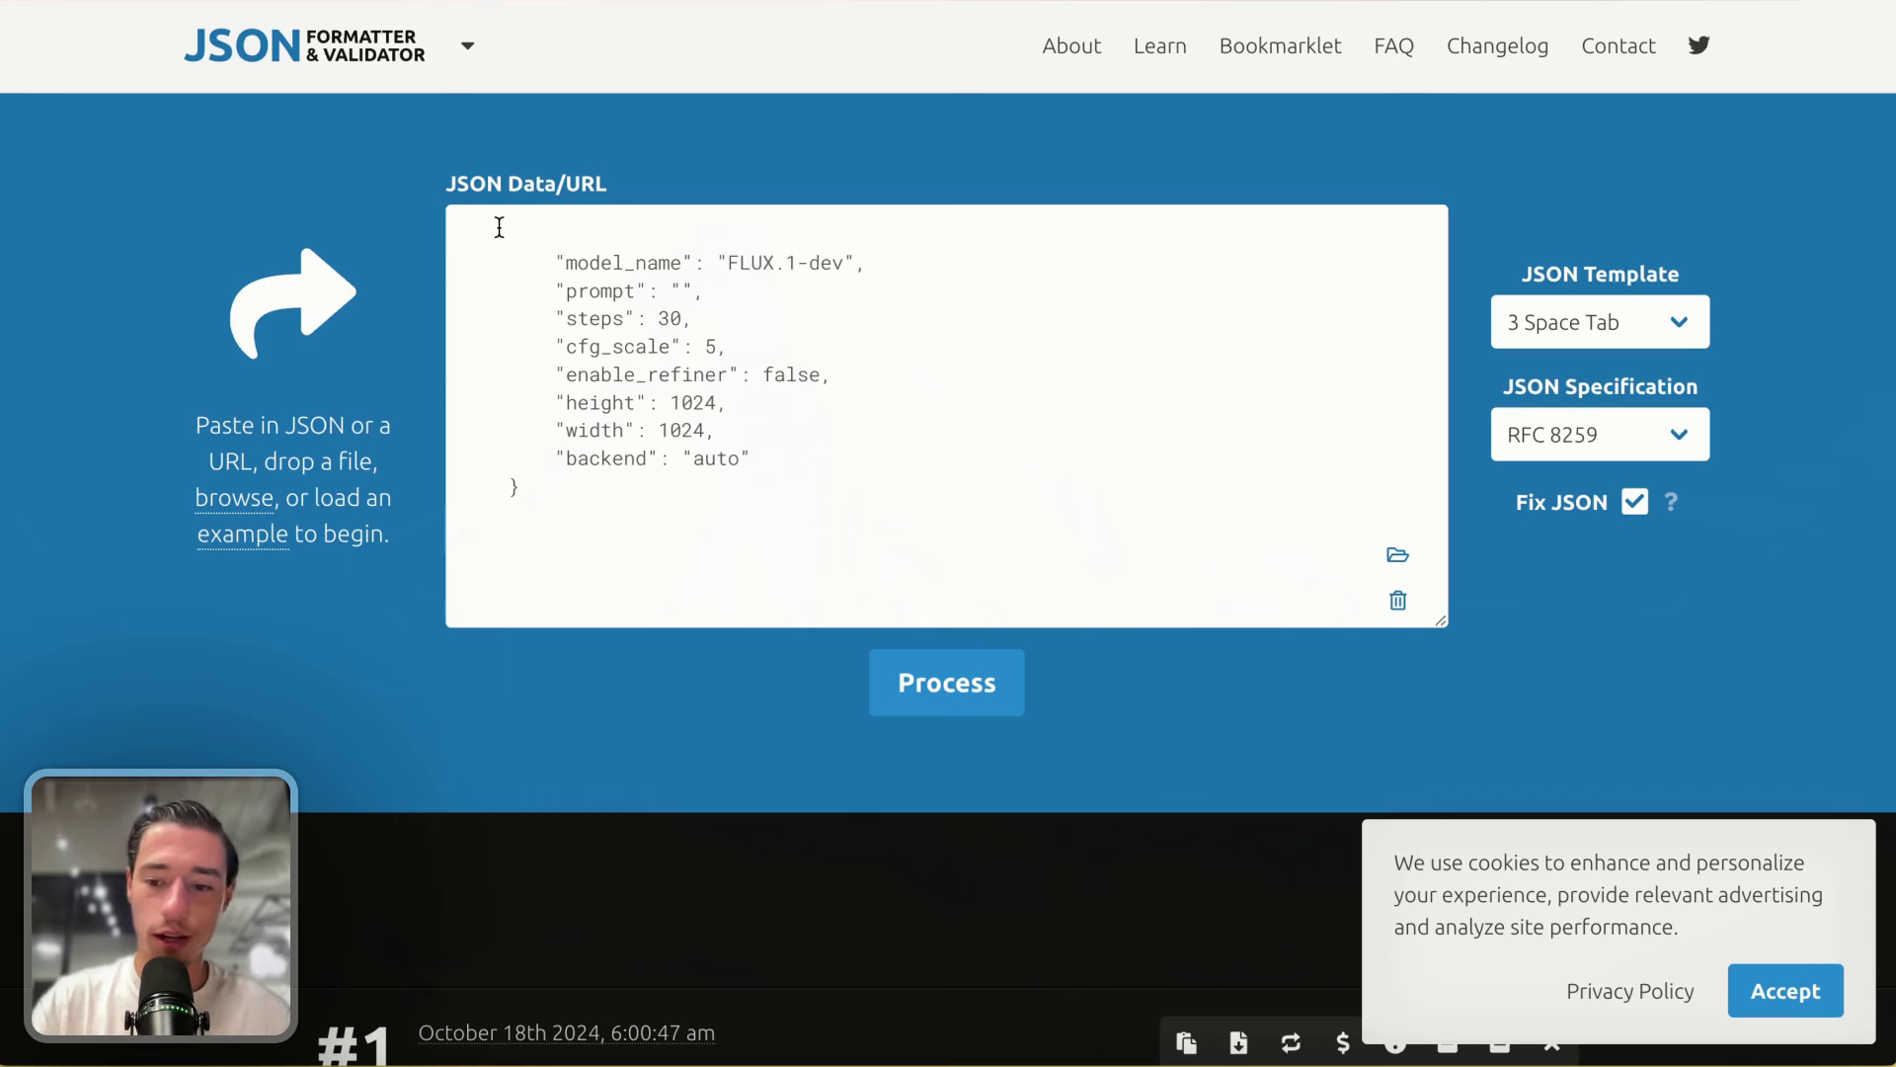
{"action": "left_click", "coordinate": [973, 700]}
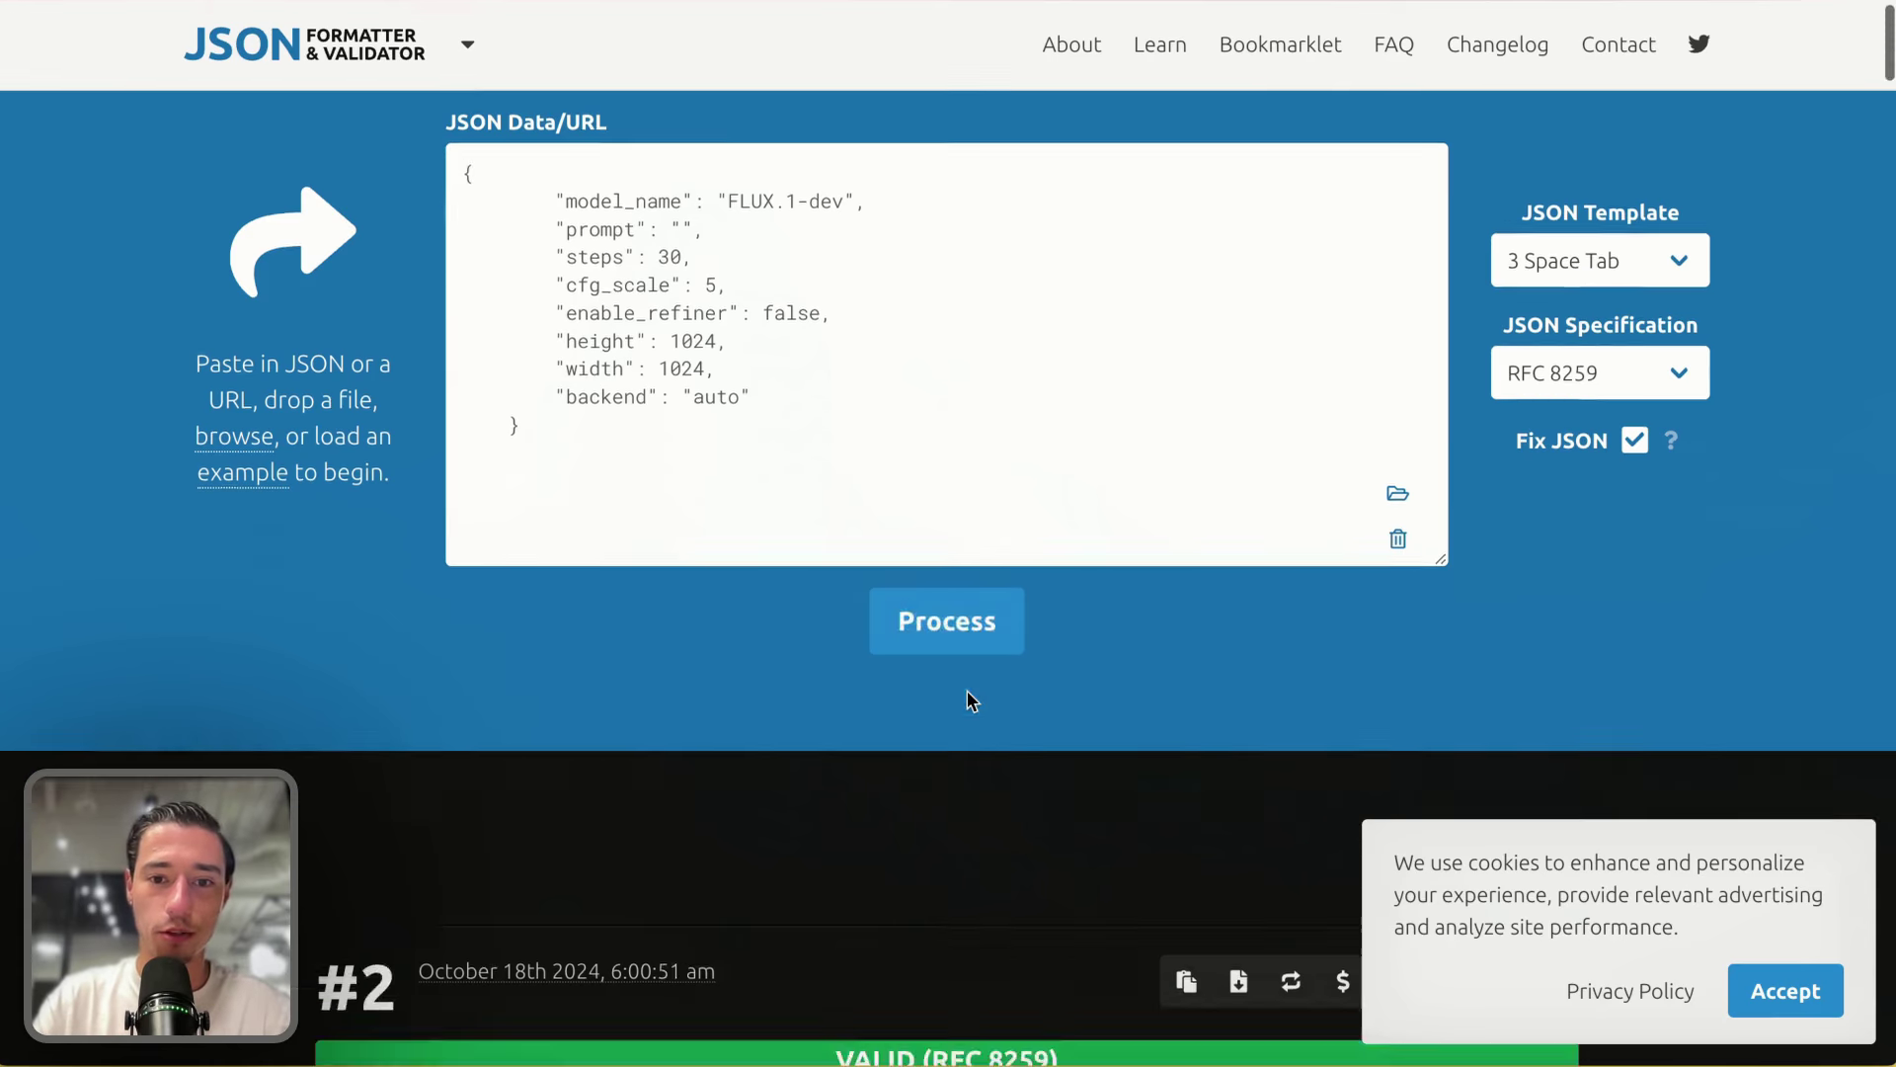
{"action": "left_click_drag", "start_coordinate": [419, 798], "coordinate": [320, 474]}
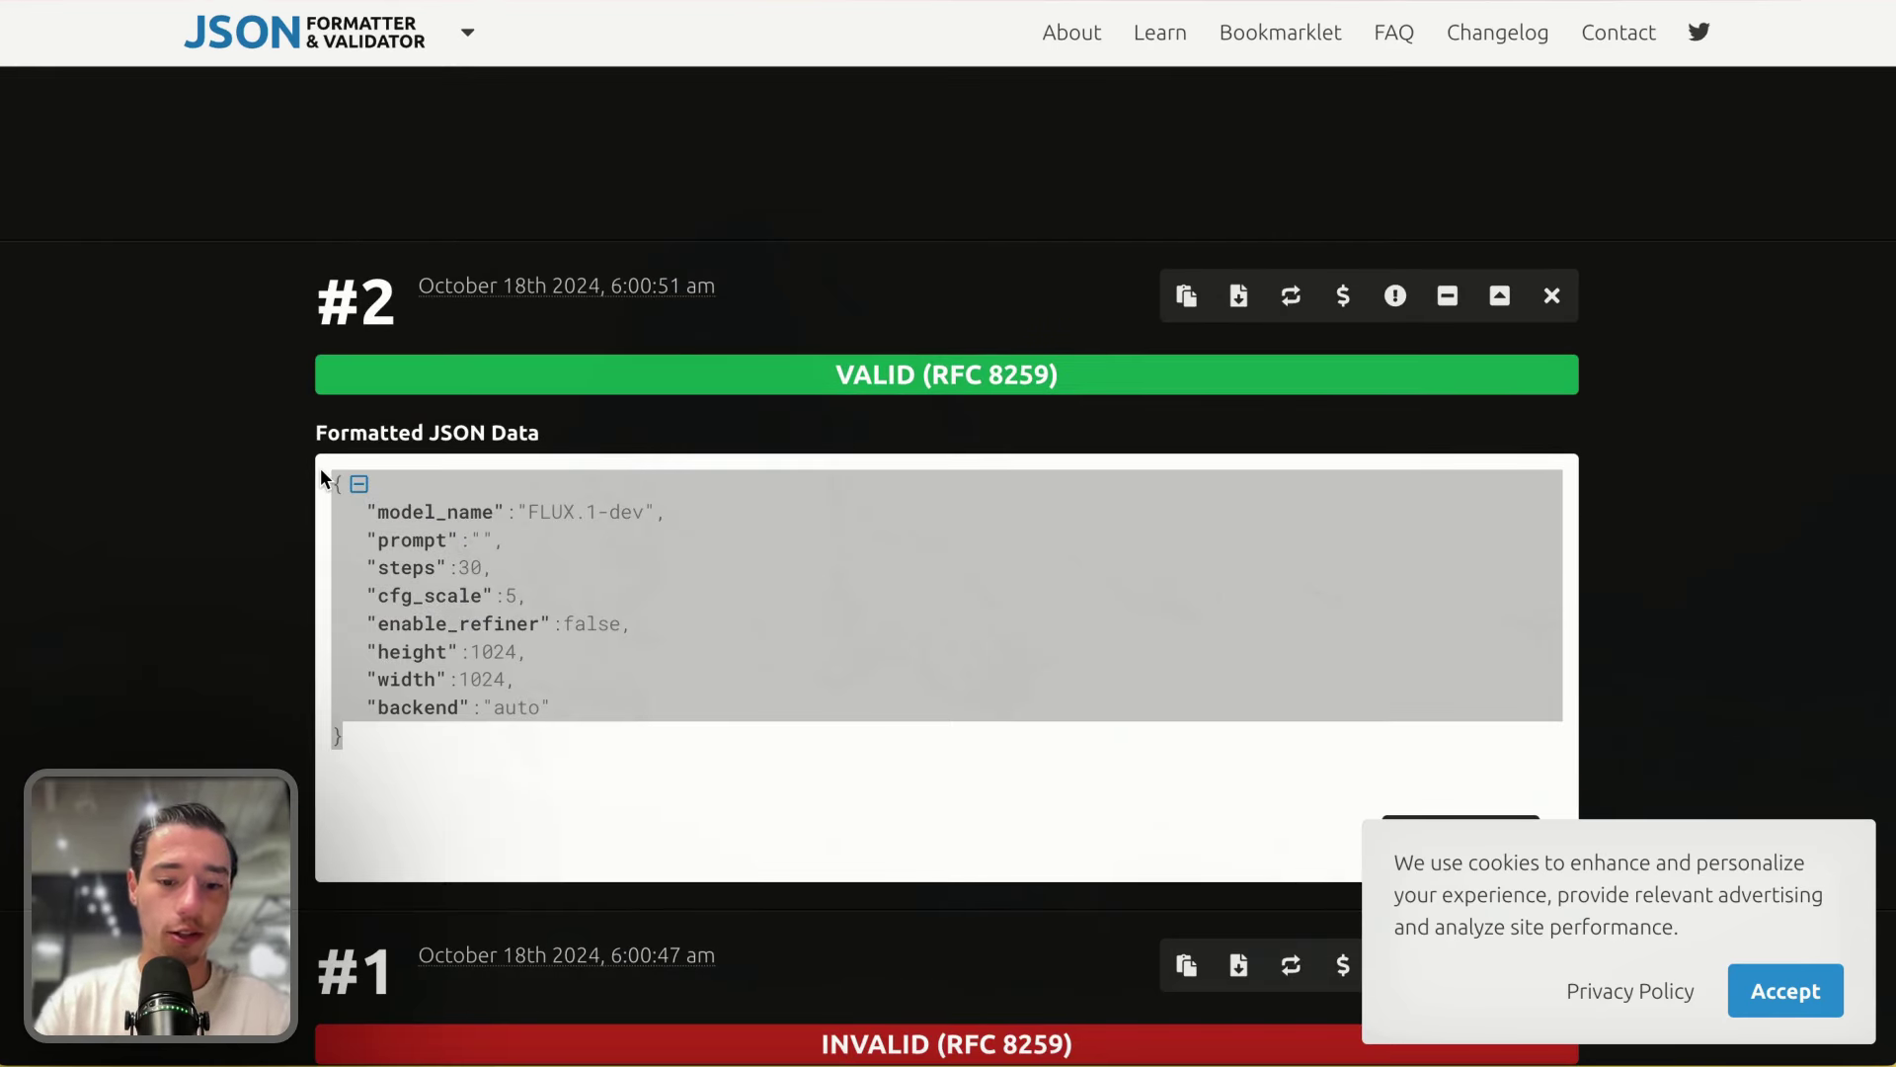
{"action": "left_click", "coordinate": [1186, 965]}
Step: Close the formatter tab and try pasting the formatted JSON over the Value node in toddle's body formula
{"action": "mouse_move", "coordinate": [60, 581]}
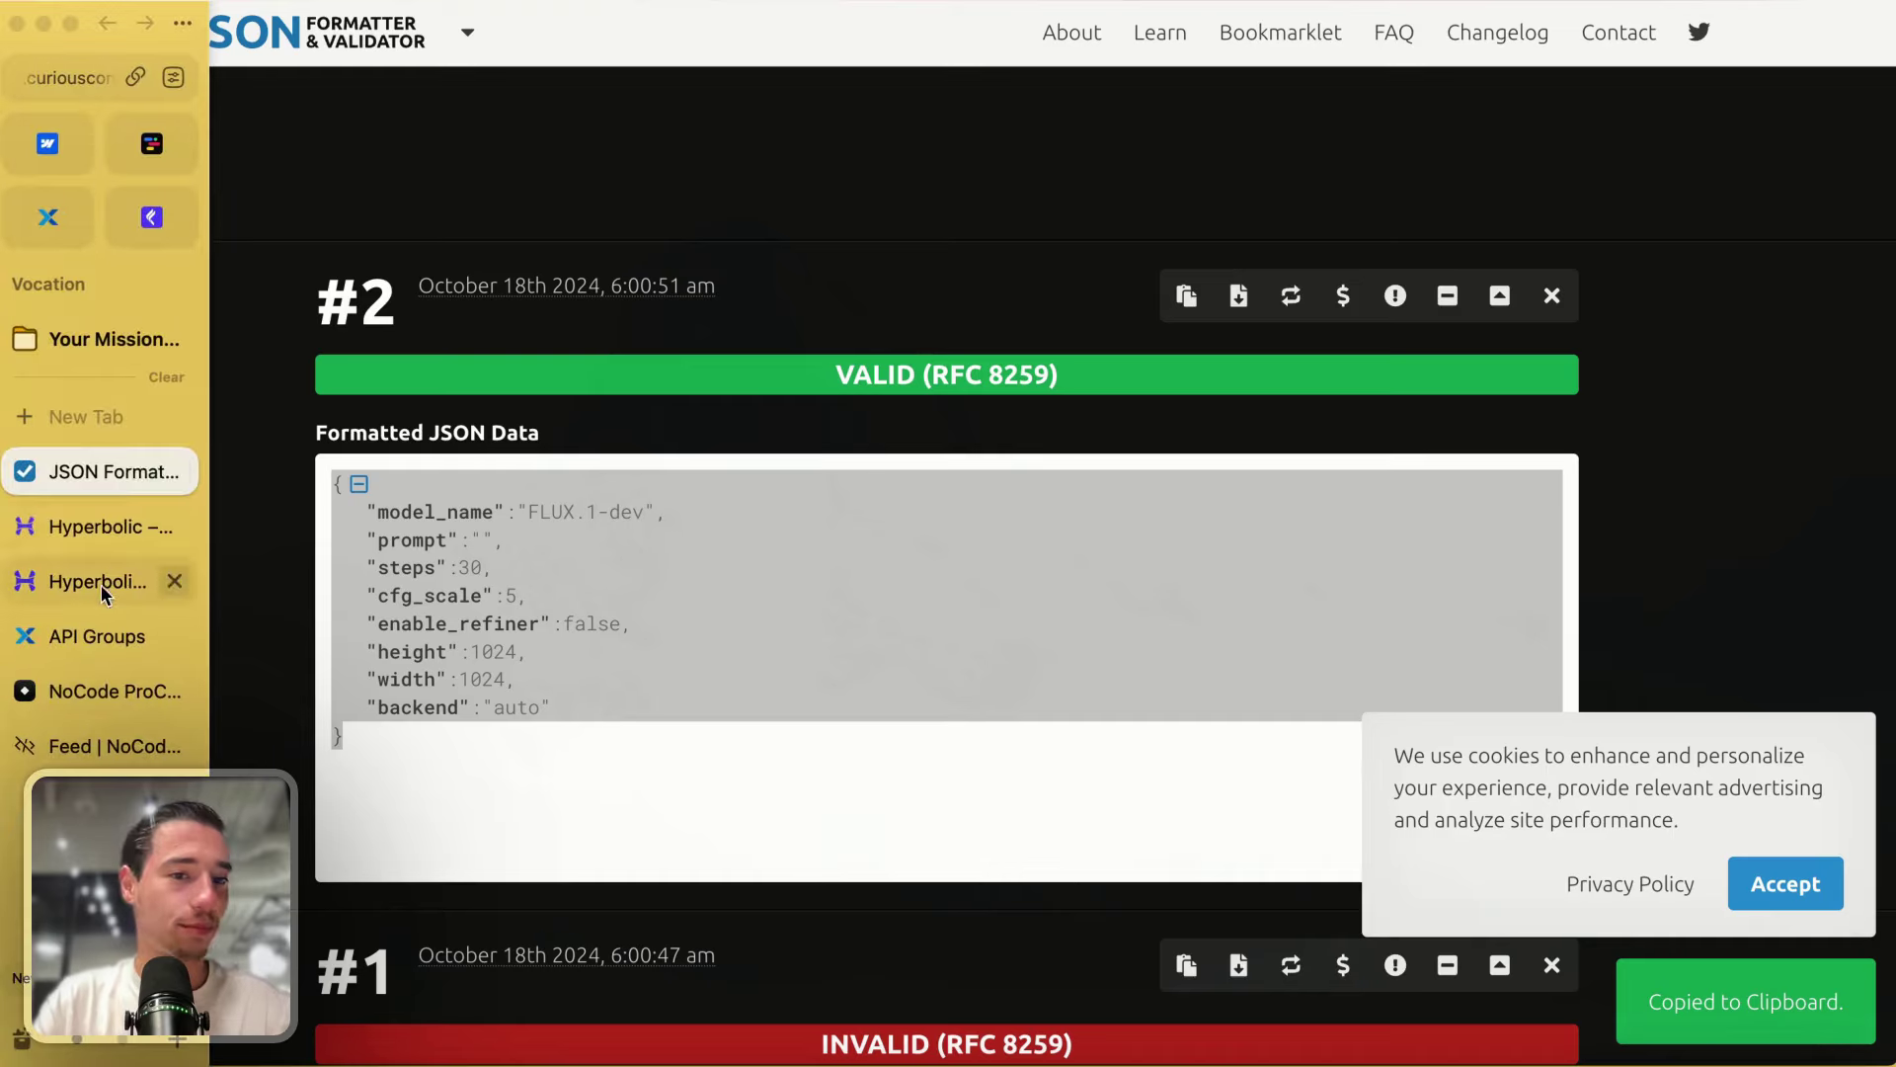
{"action": "left_click", "coordinate": [173, 473]}
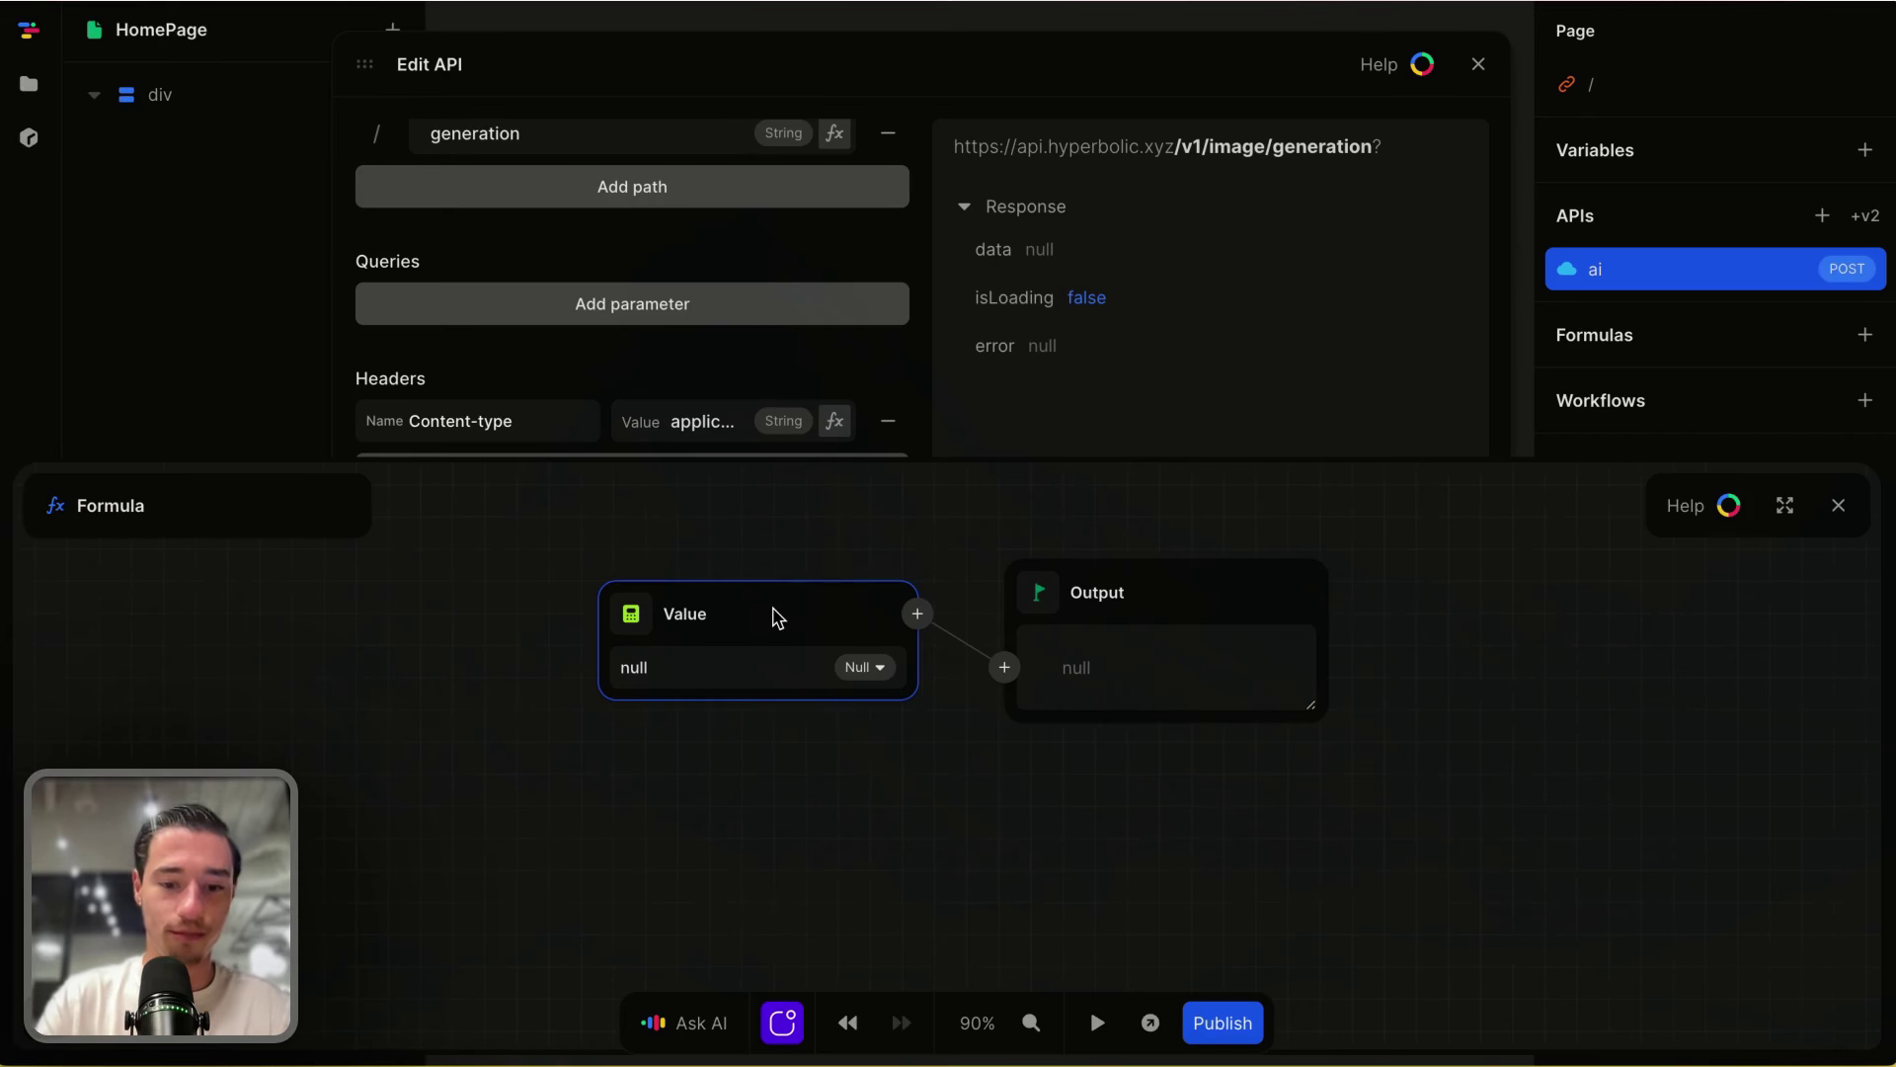
{"action": "left_click", "coordinate": [637, 610]}
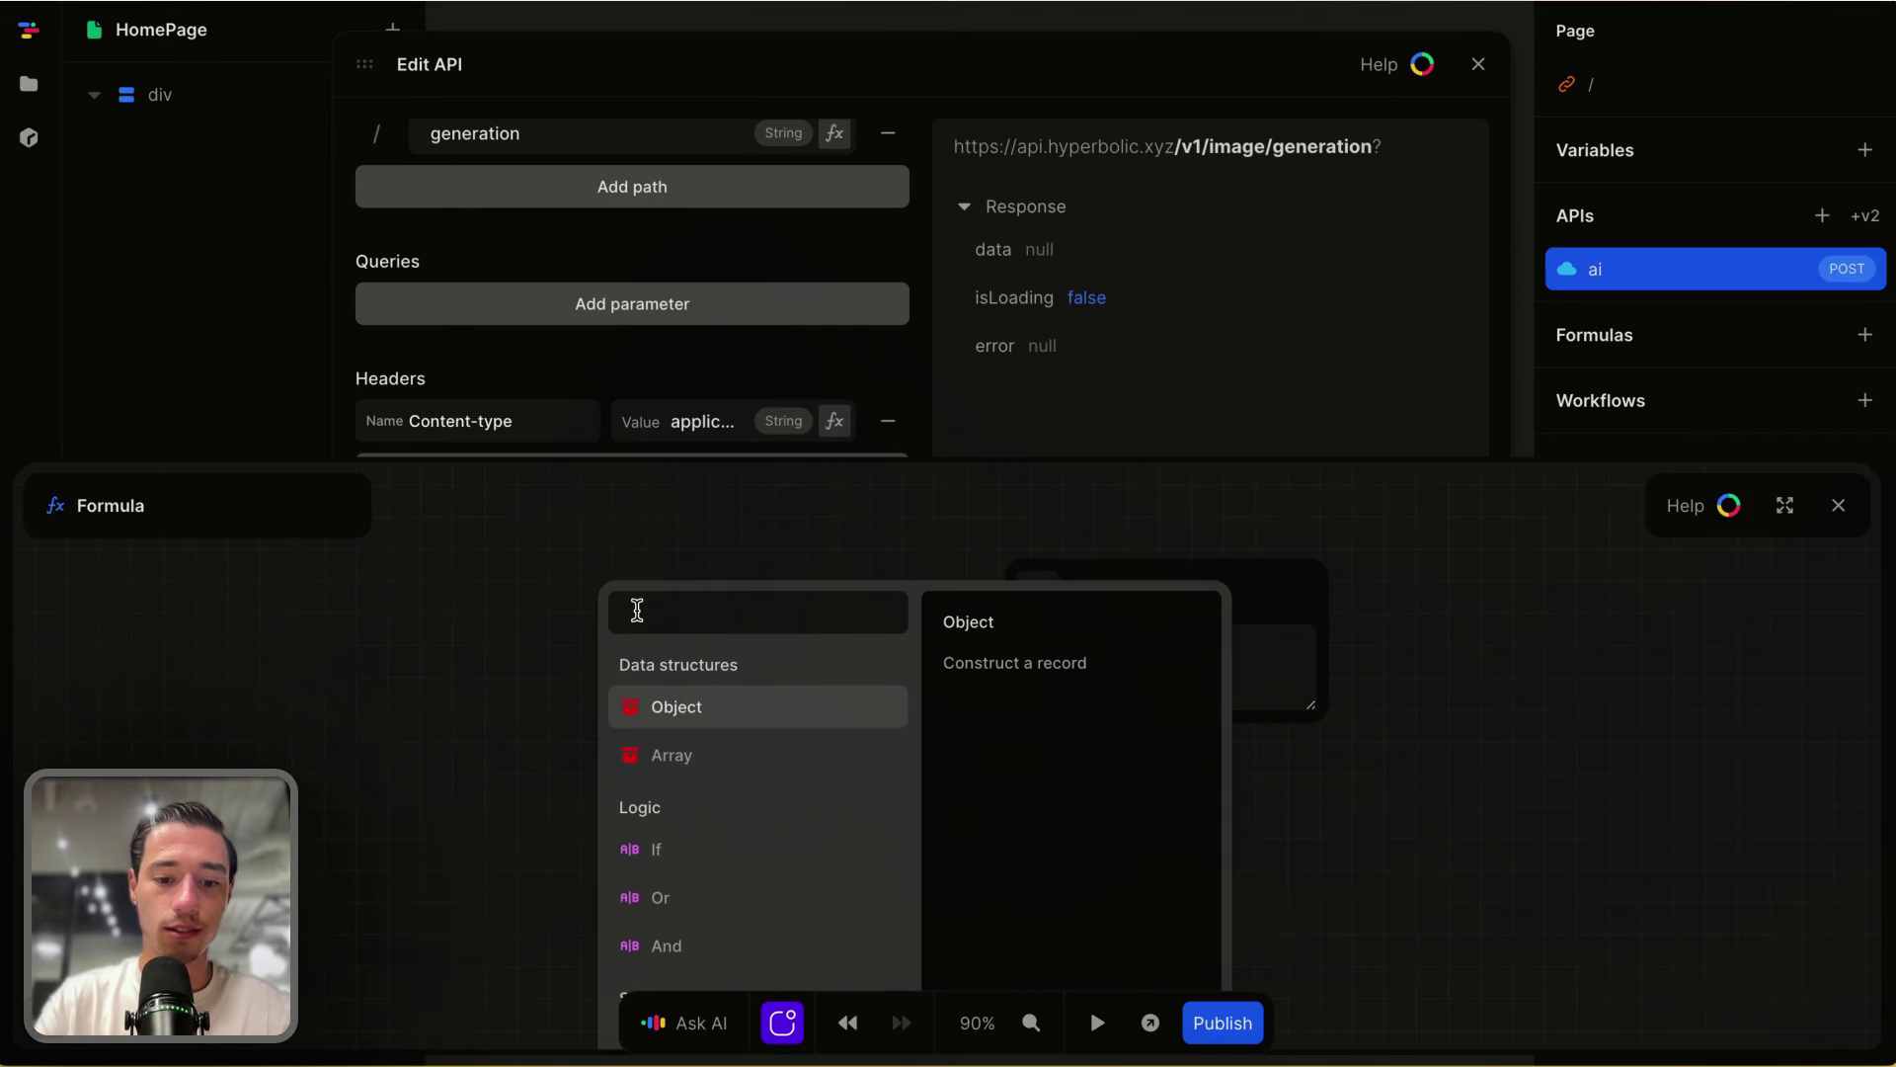
{"action": "key", "text": "ctrl+v"}
{"action": "left_click", "coordinate": [478, 643]}
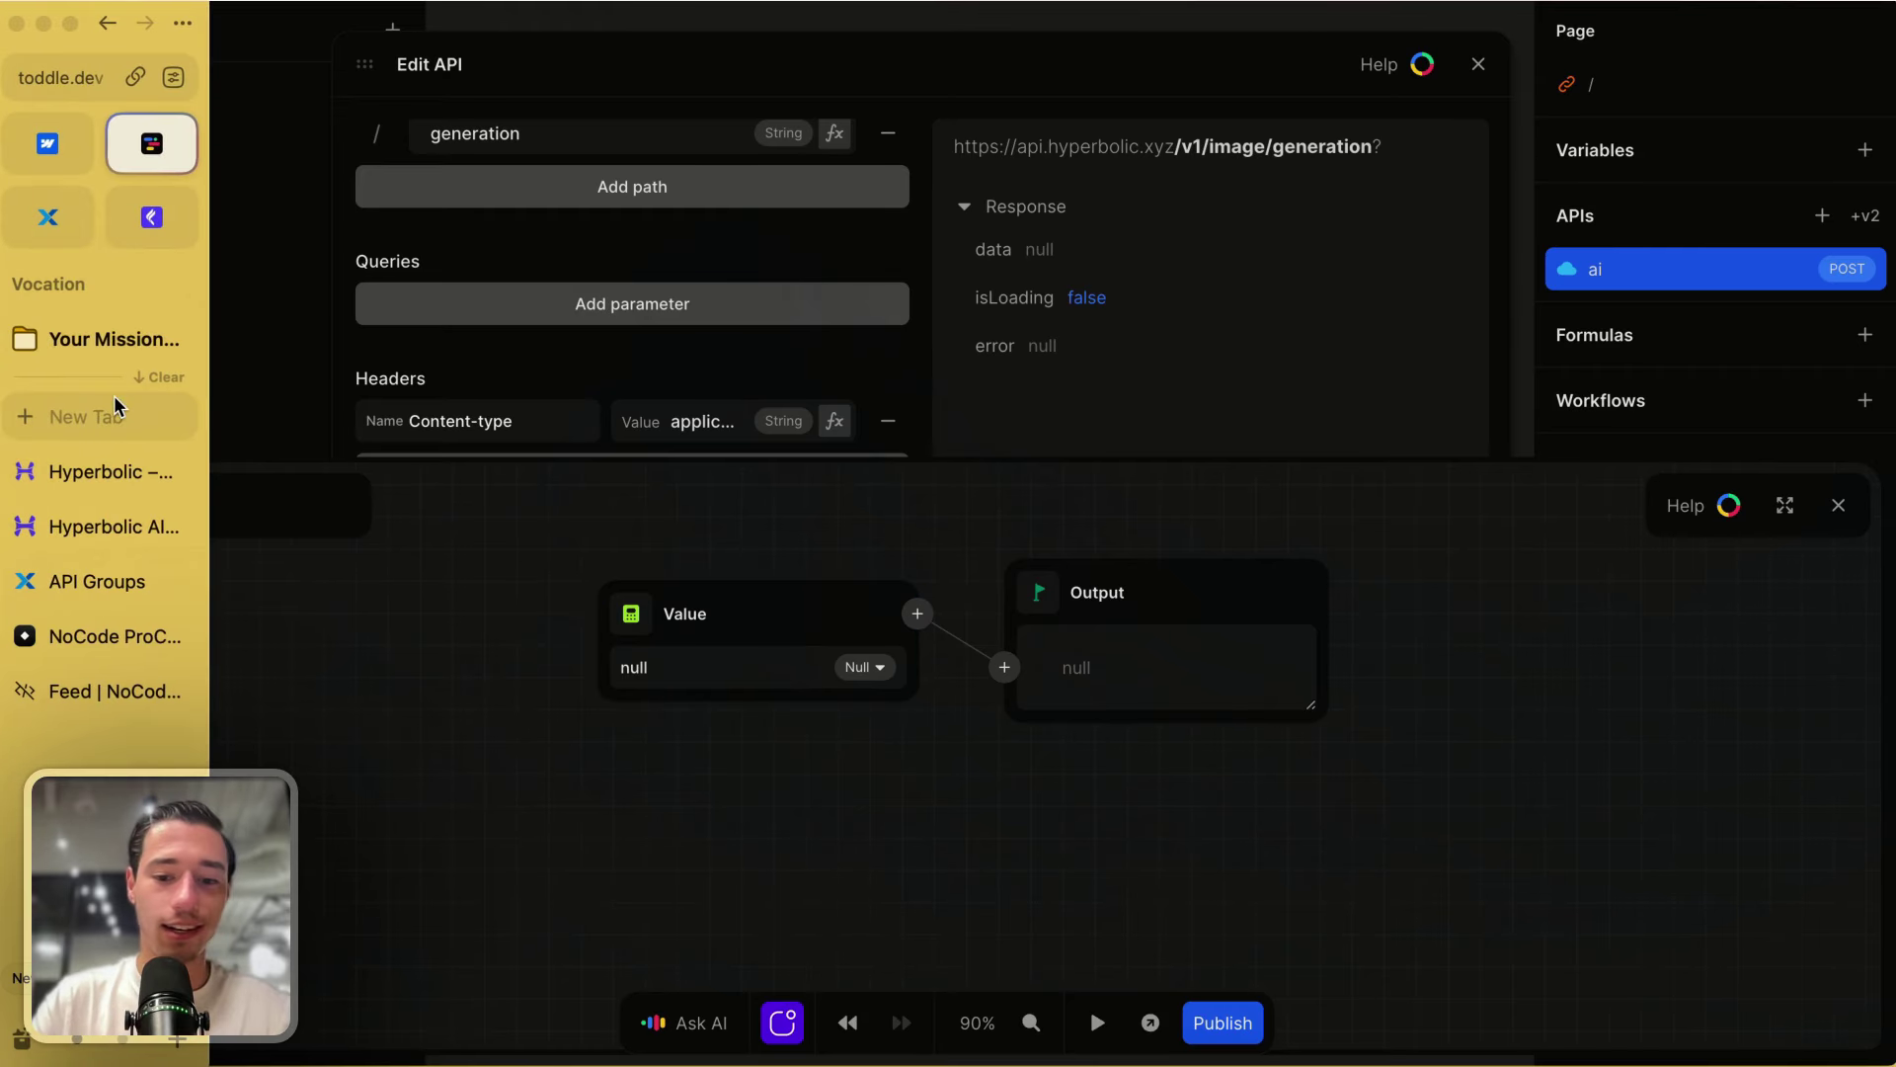
{"action": "left_click", "coordinate": [86, 415]}
{"action": "type", "text": "json formatter"}
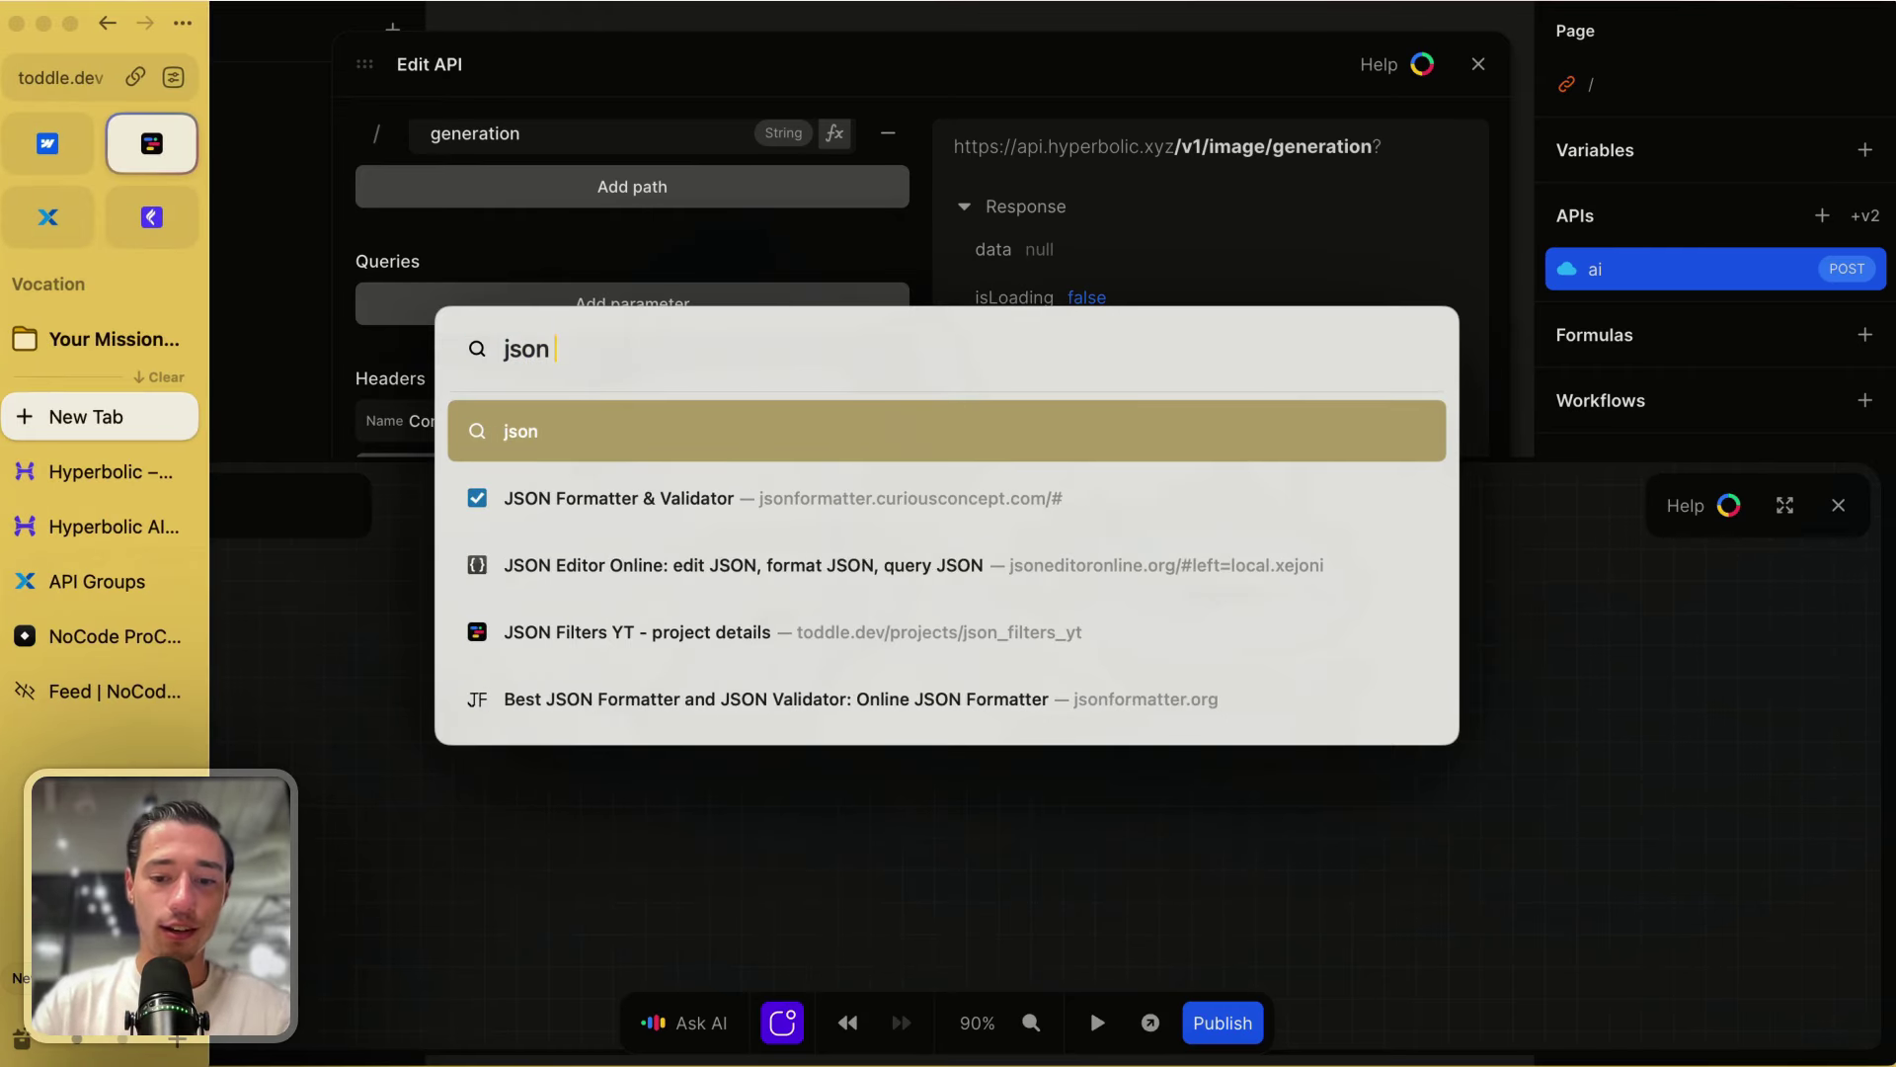
{"action": "key", "text": "Down"}
{"action": "key", "text": "Return"}
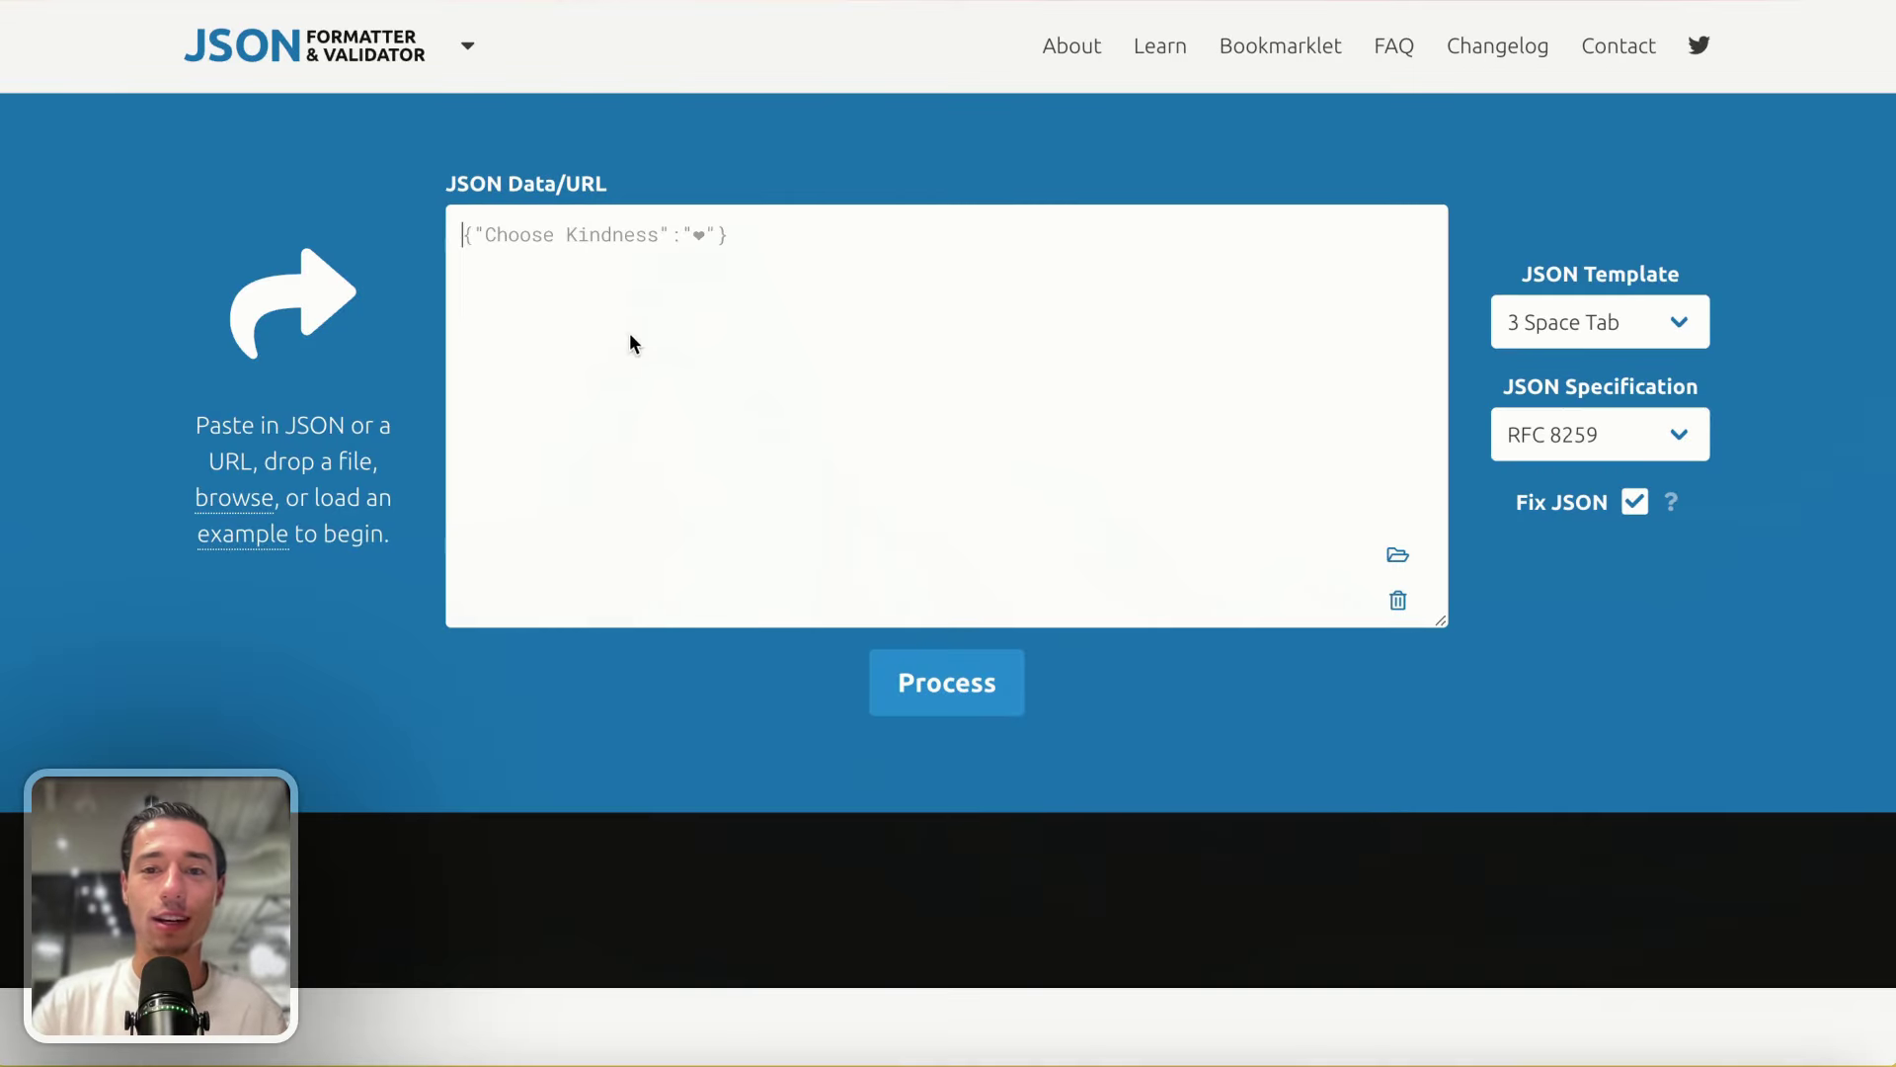
{"action": "left_click", "coordinate": [180, 473]}
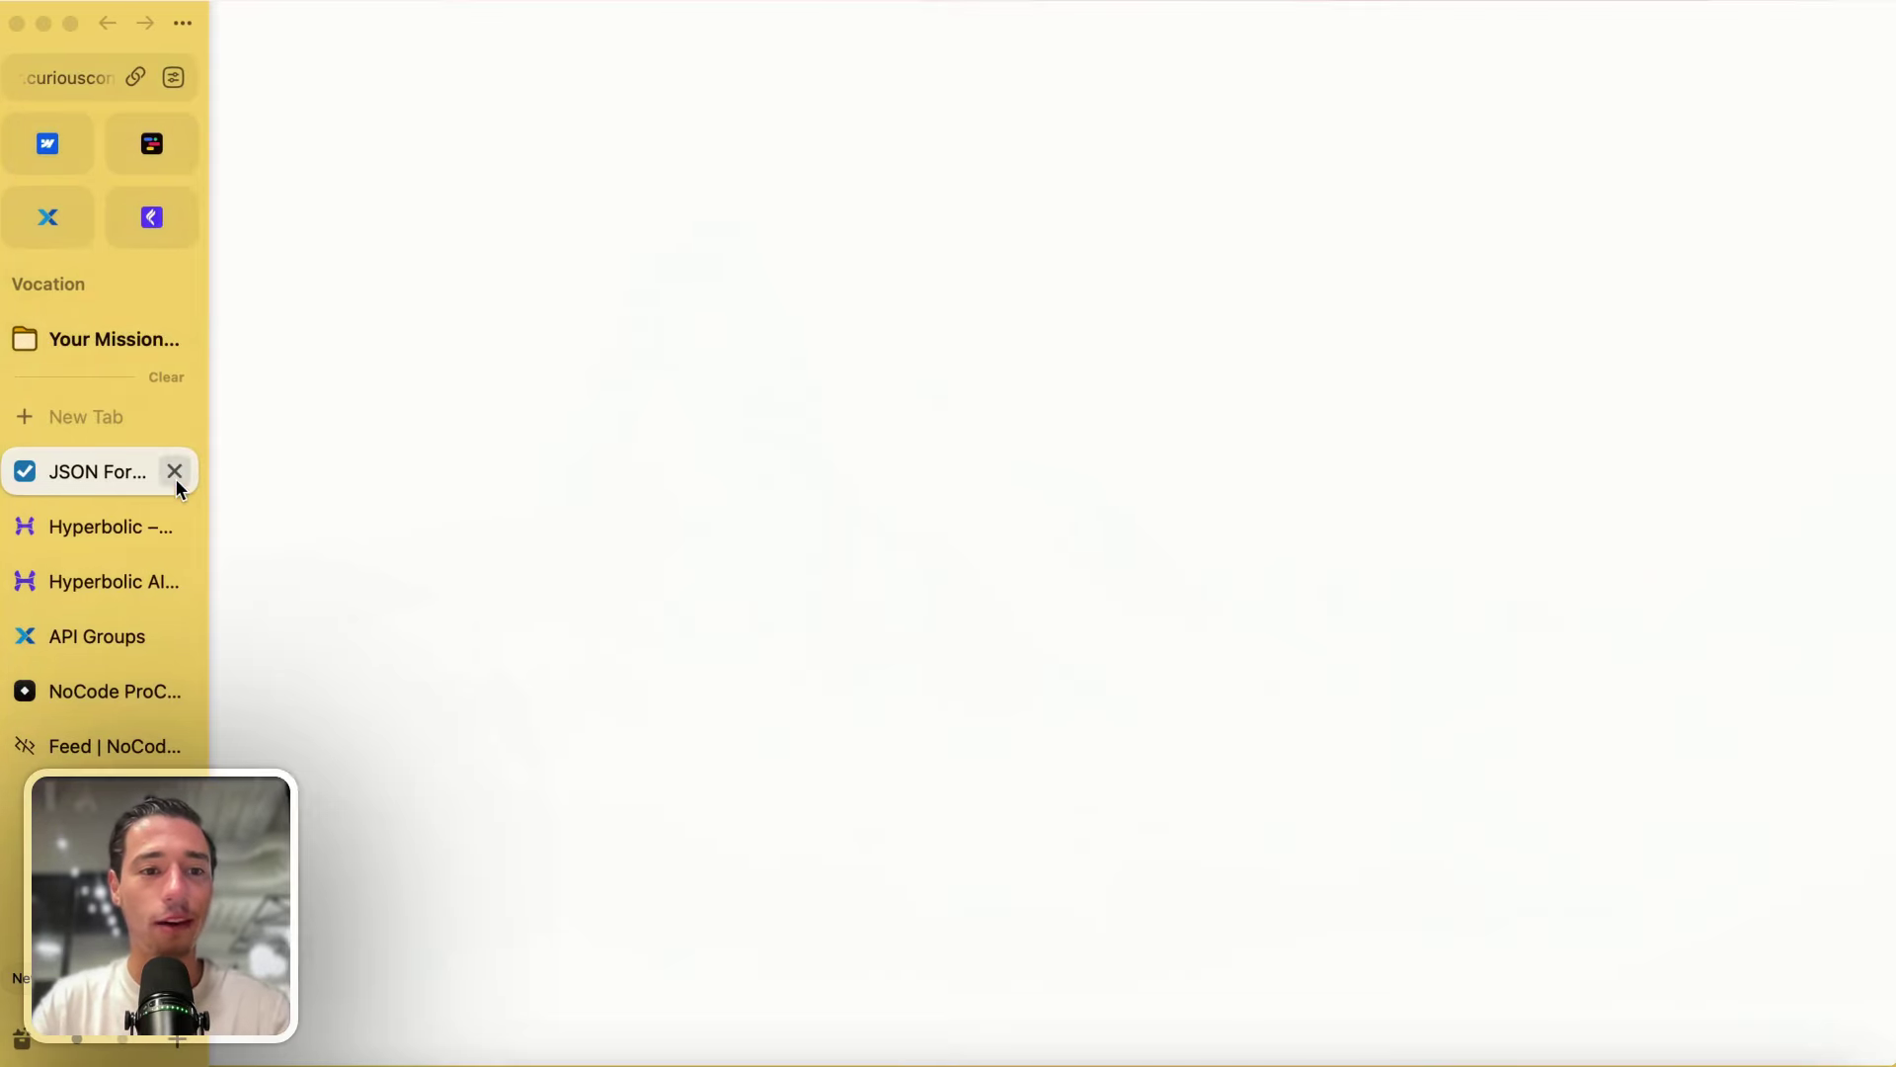
Step: Open the jsonformatter.org site in a new browser tab and paste the copied JSON into its input editor
{"action": "left_click", "coordinate": [127, 419]}
{"action": "type", "text": "json format"}
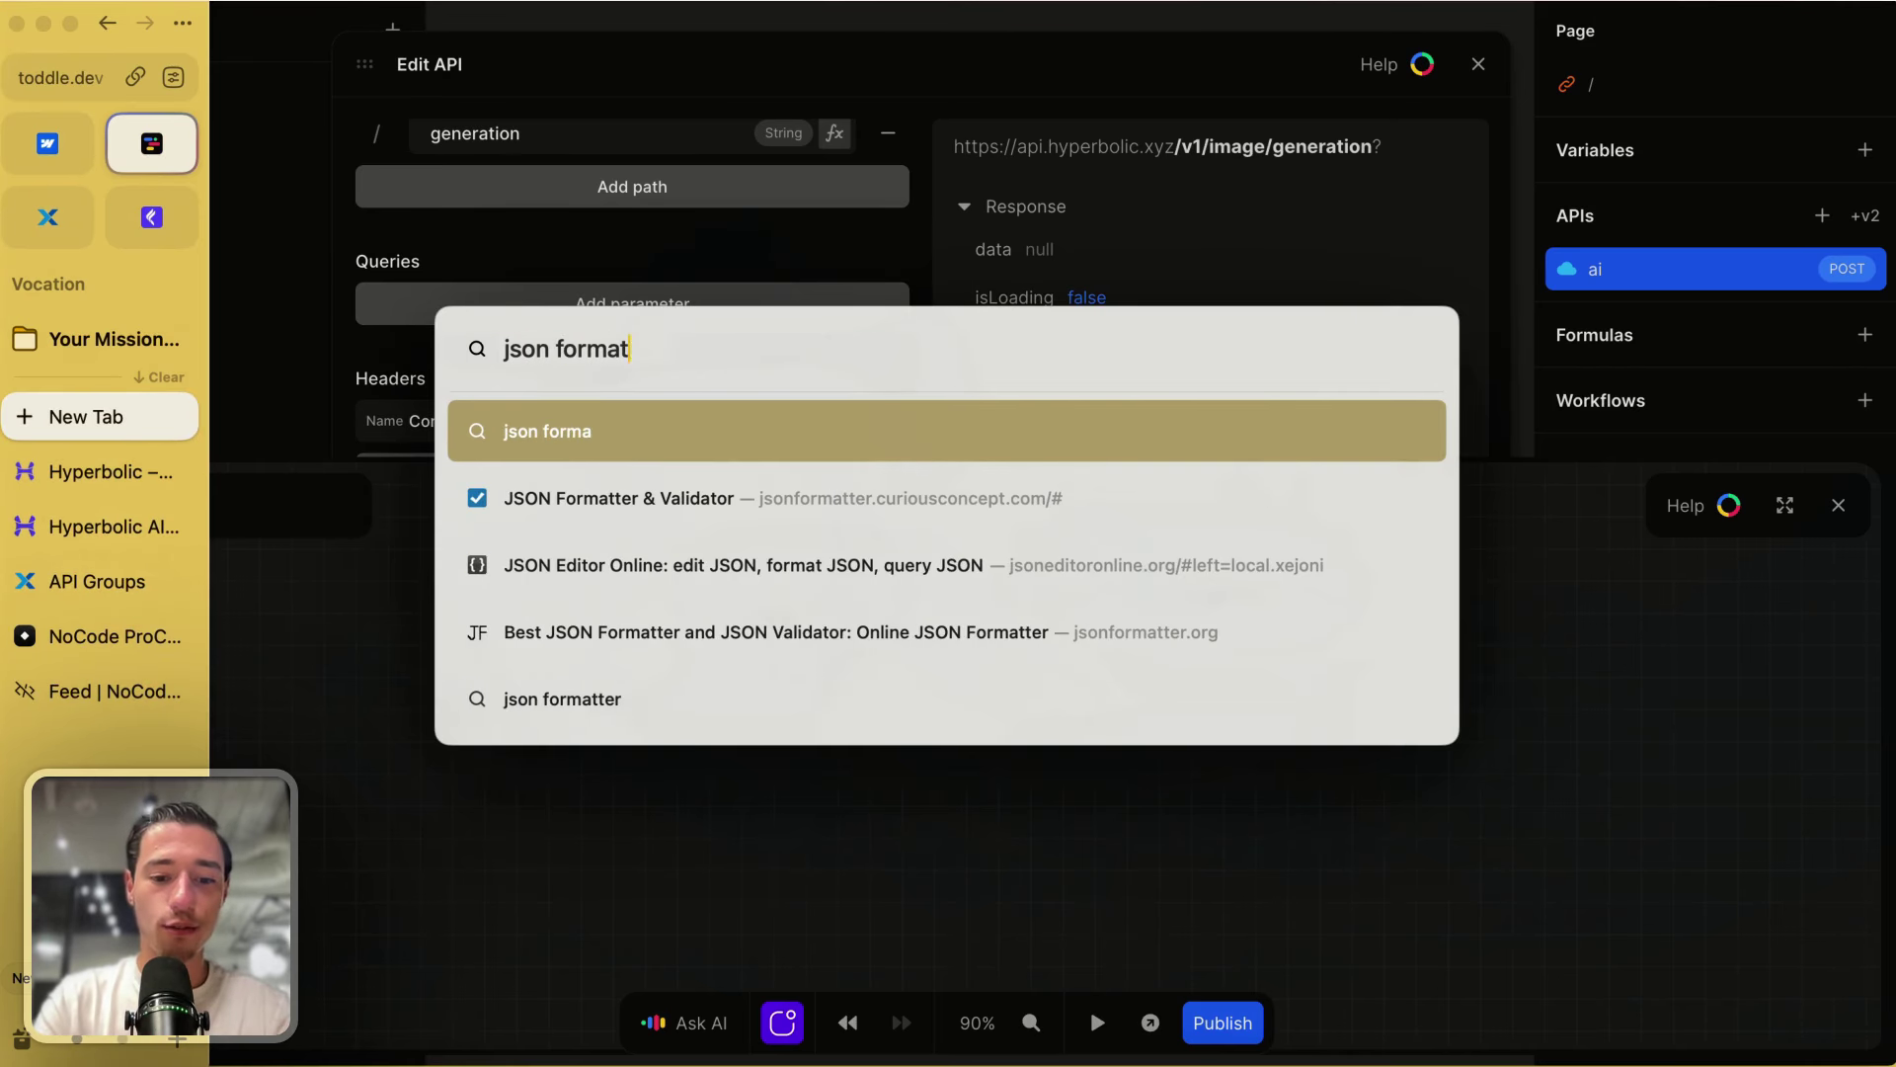
{"action": "type", "text": "ter"}
{"action": "key", "text": "Down"}
{"action": "key", "text": "Return"}
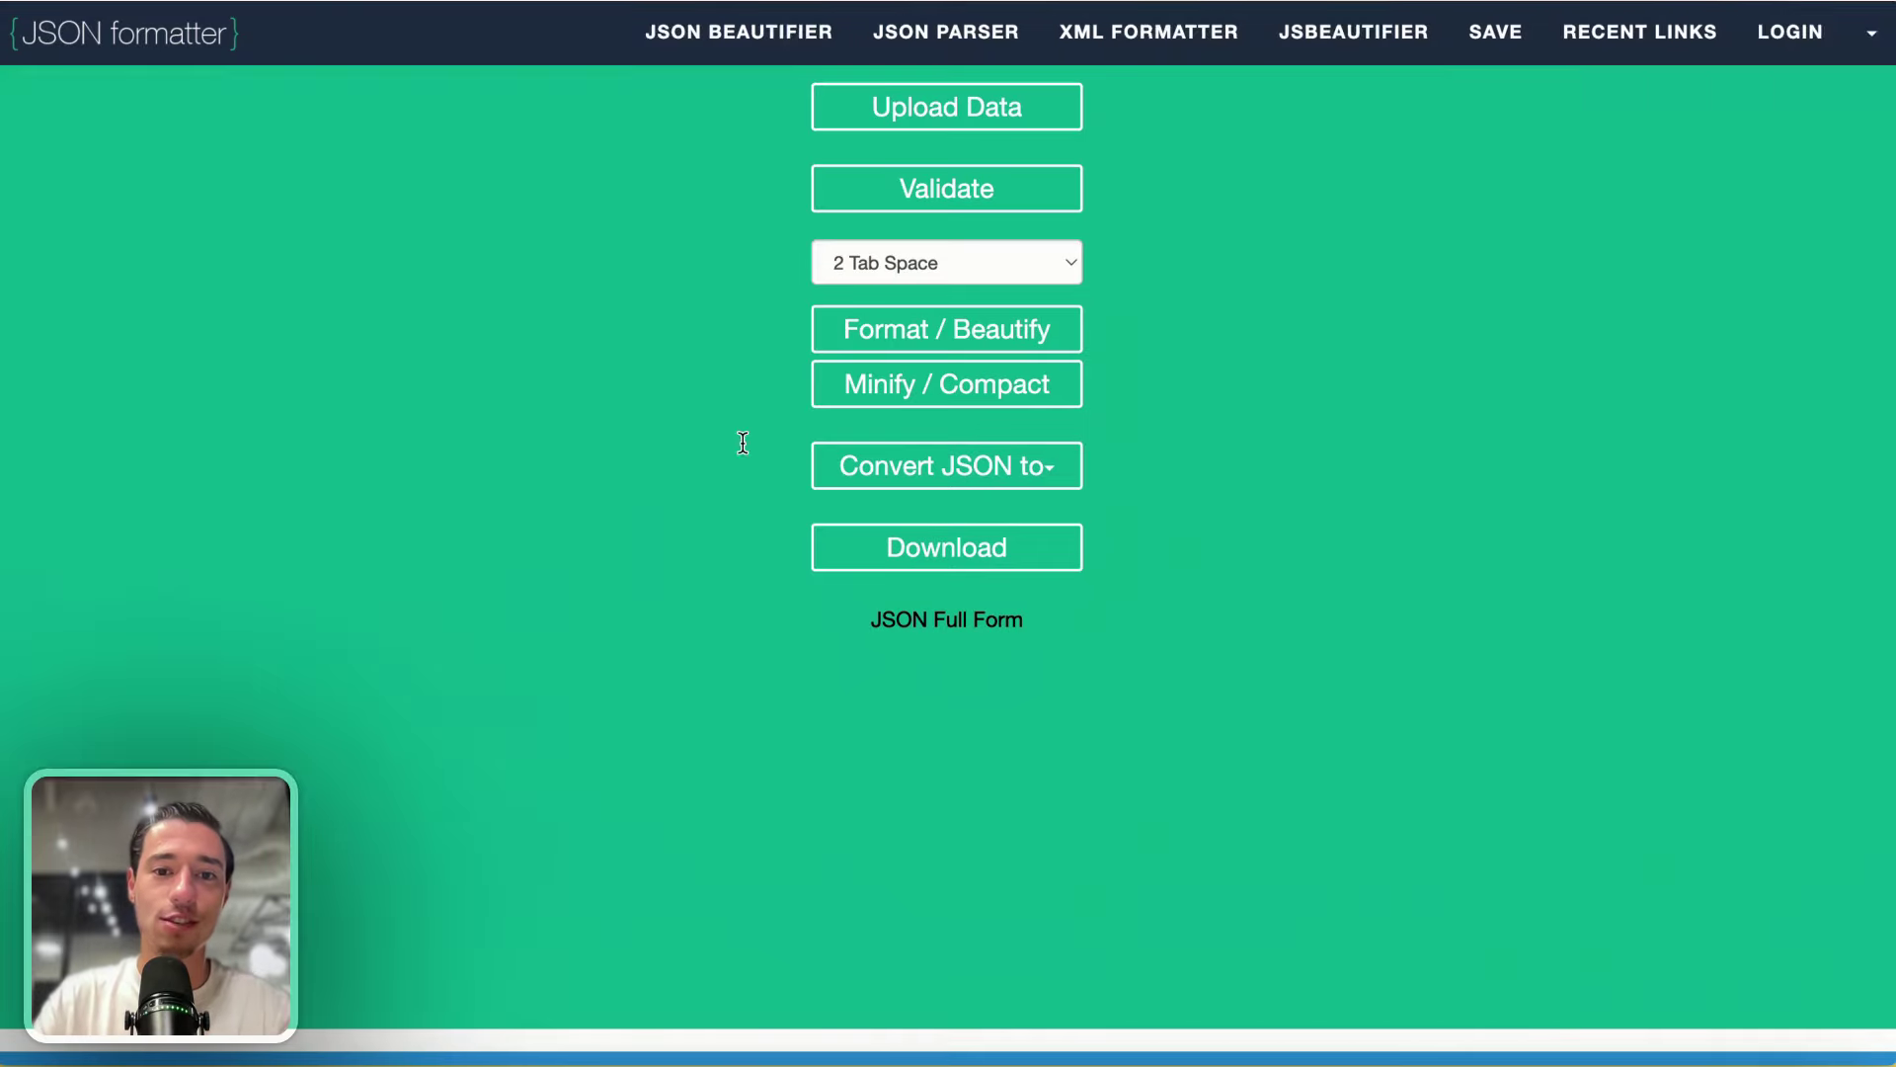
{"action": "key", "text": "ctrl+v"}
{"action": "key", "text": "ctrl+z"}
{"action": "key", "text": "ctrl+v"}
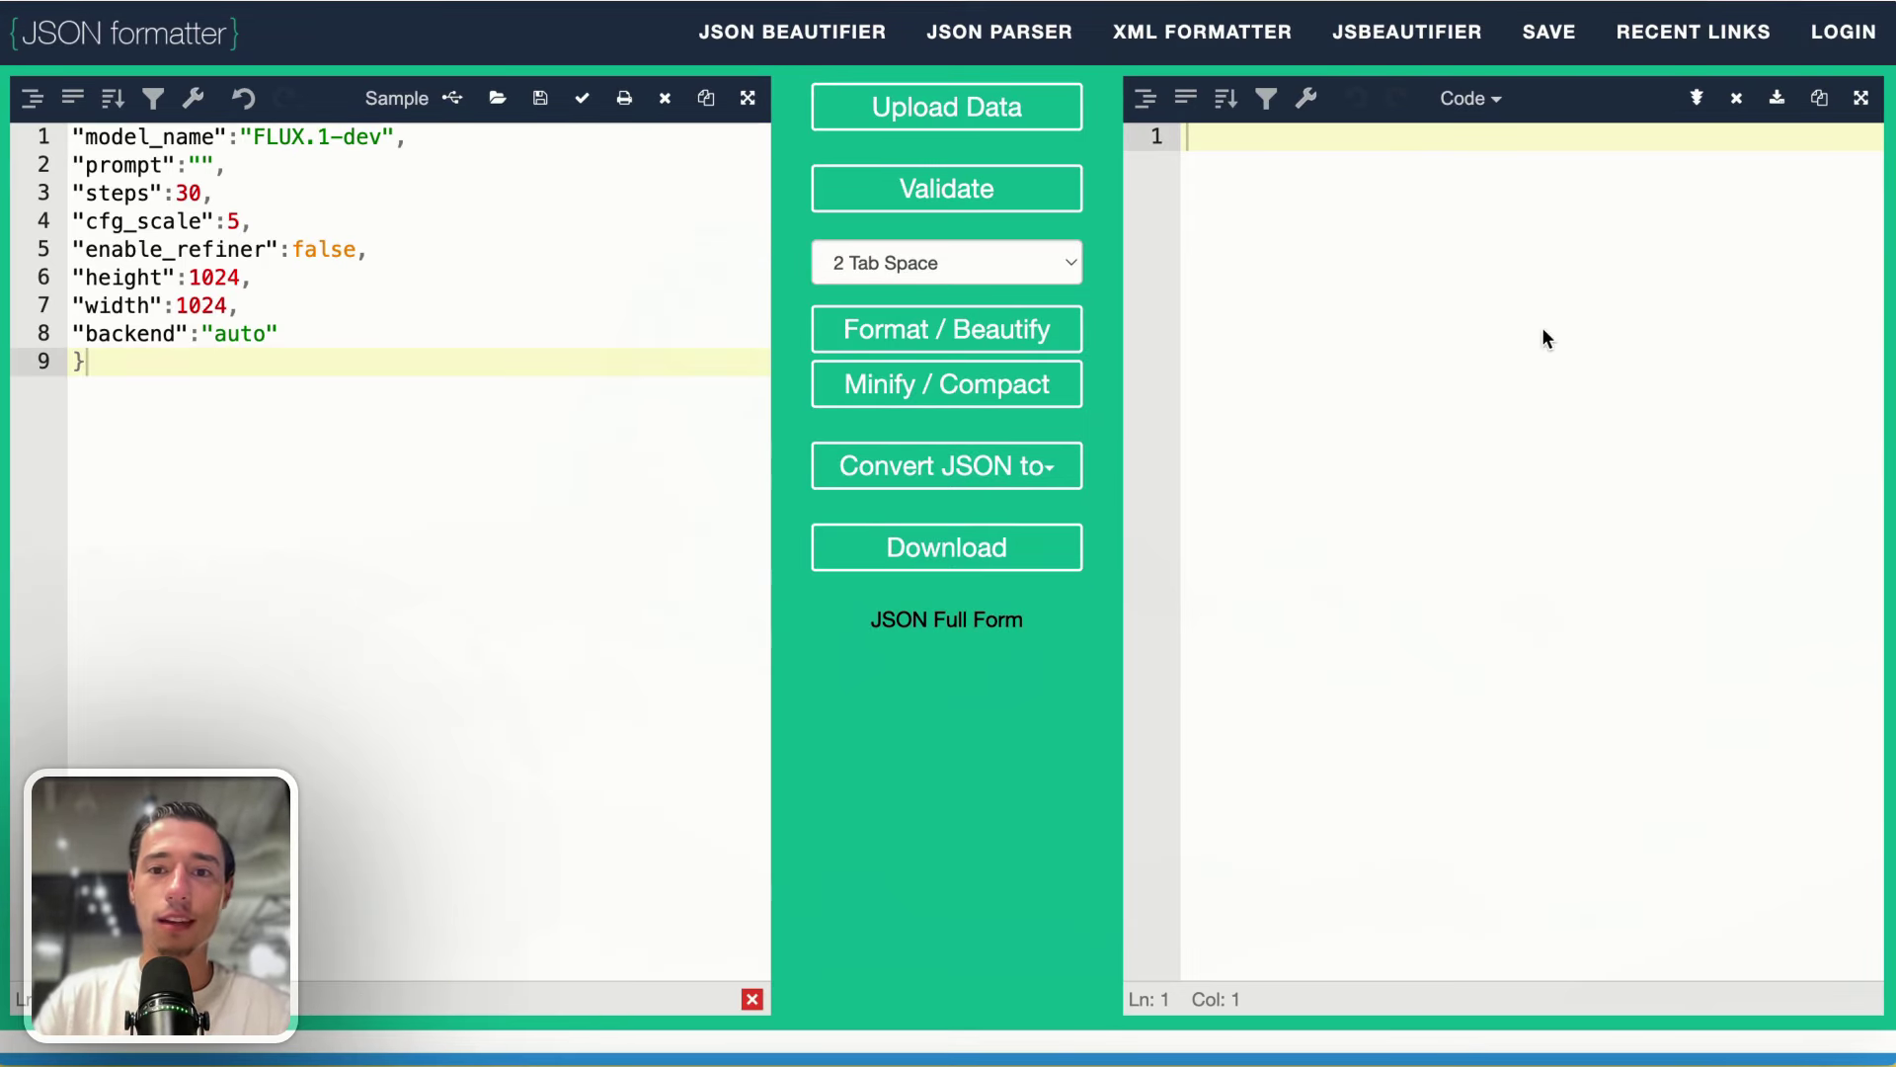
Step: Validate the pasted JSON and dismiss the Load External Data dialog
{"action": "left_click", "coordinate": [1023, 194]}
{"action": "left_click", "coordinate": [1021, 185]}
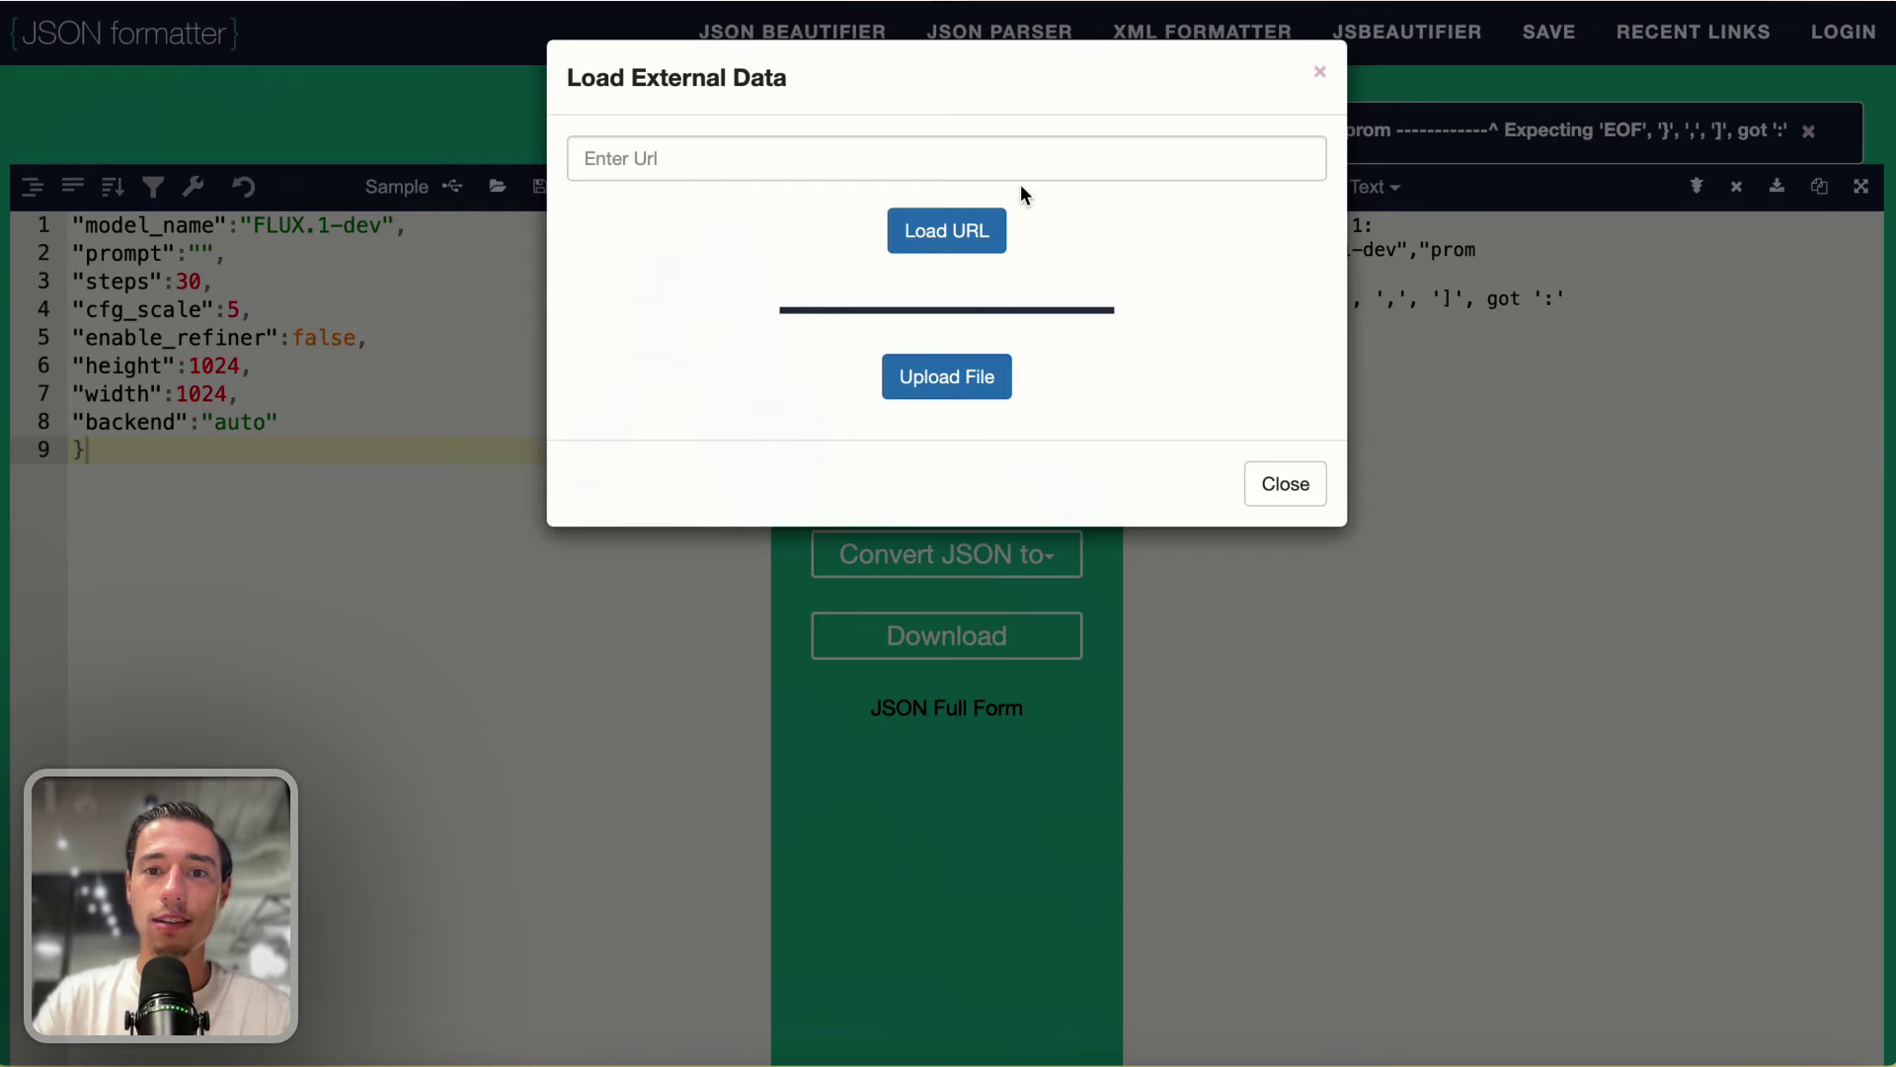
{"action": "left_click", "coordinate": [1280, 479]}
{"action": "left_click", "coordinate": [279, 314]}
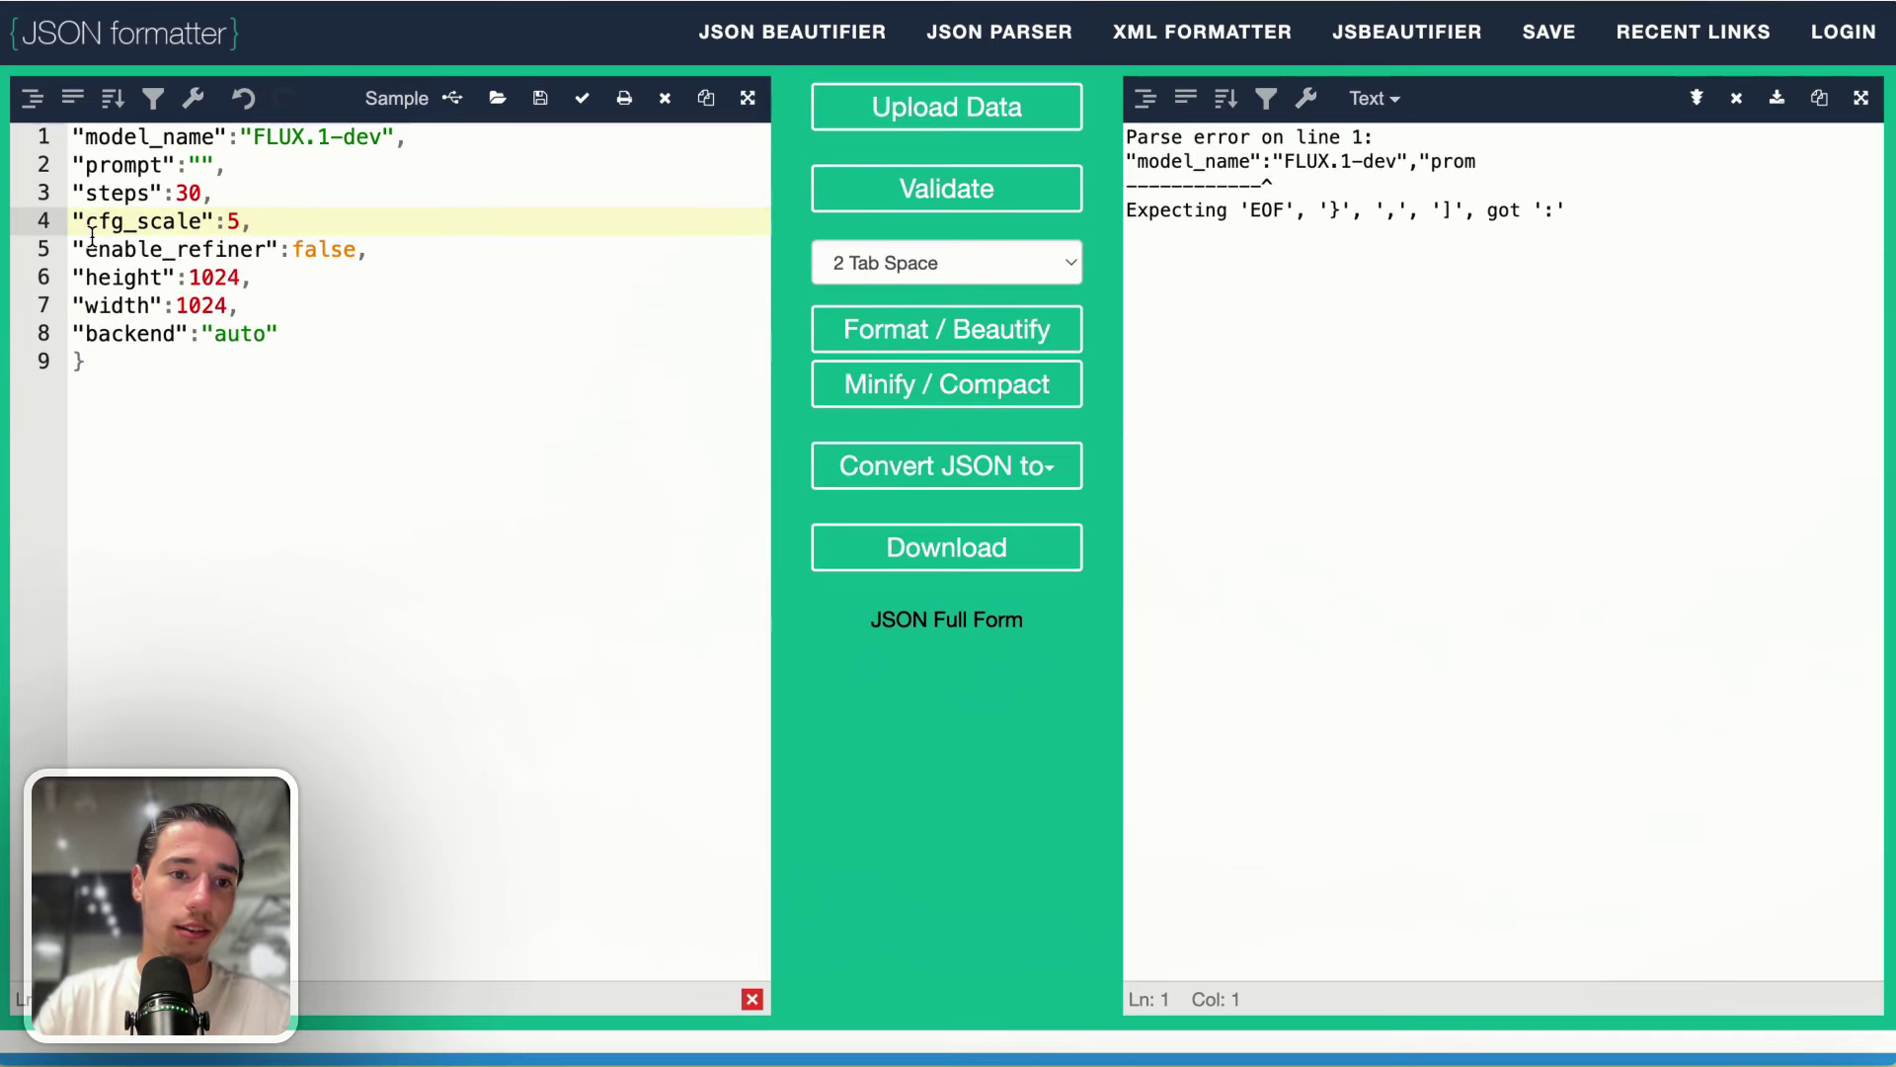
Step: Add the missing opening brace on its own line above model_name and validate the JSON again
{"action": "left_click", "coordinate": [76, 134]}
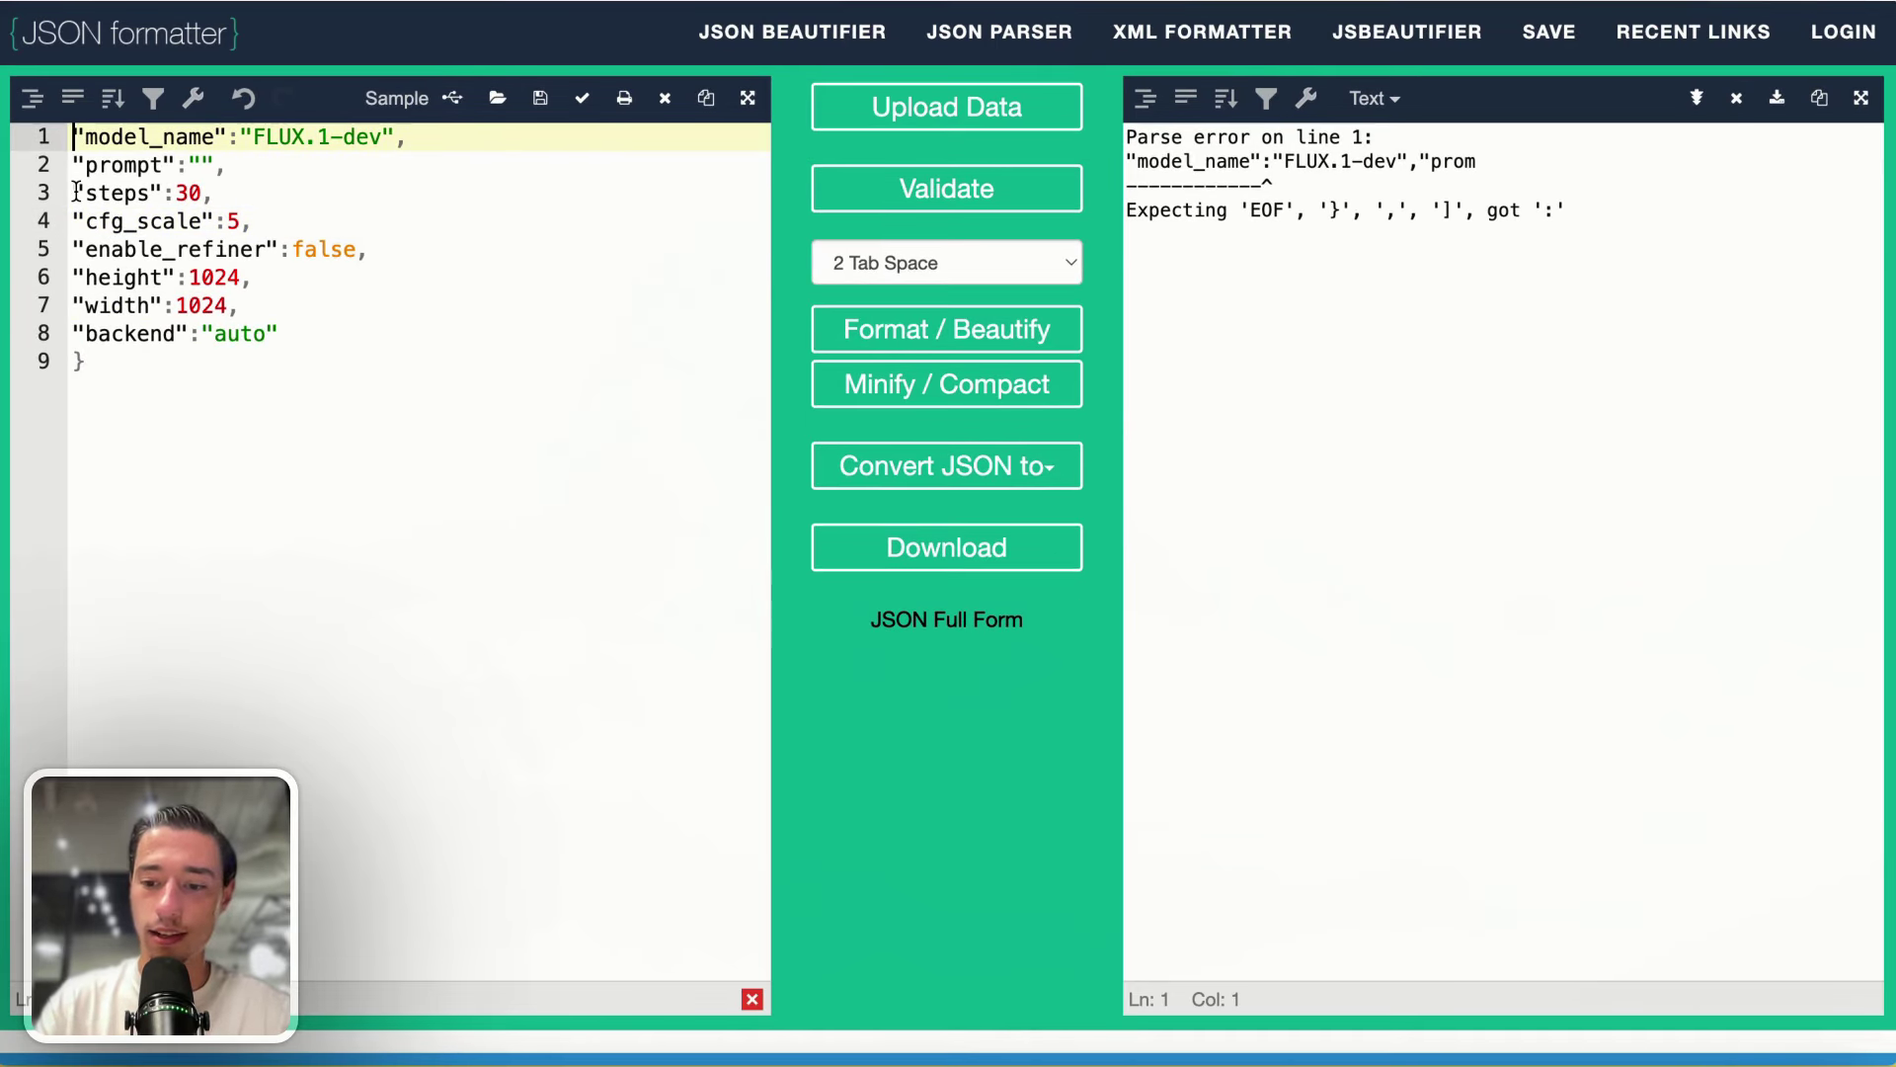
{"action": "type", "text": "{"}
{"action": "key", "text": "Return"}
{"action": "key", "text": "BackSpace"}
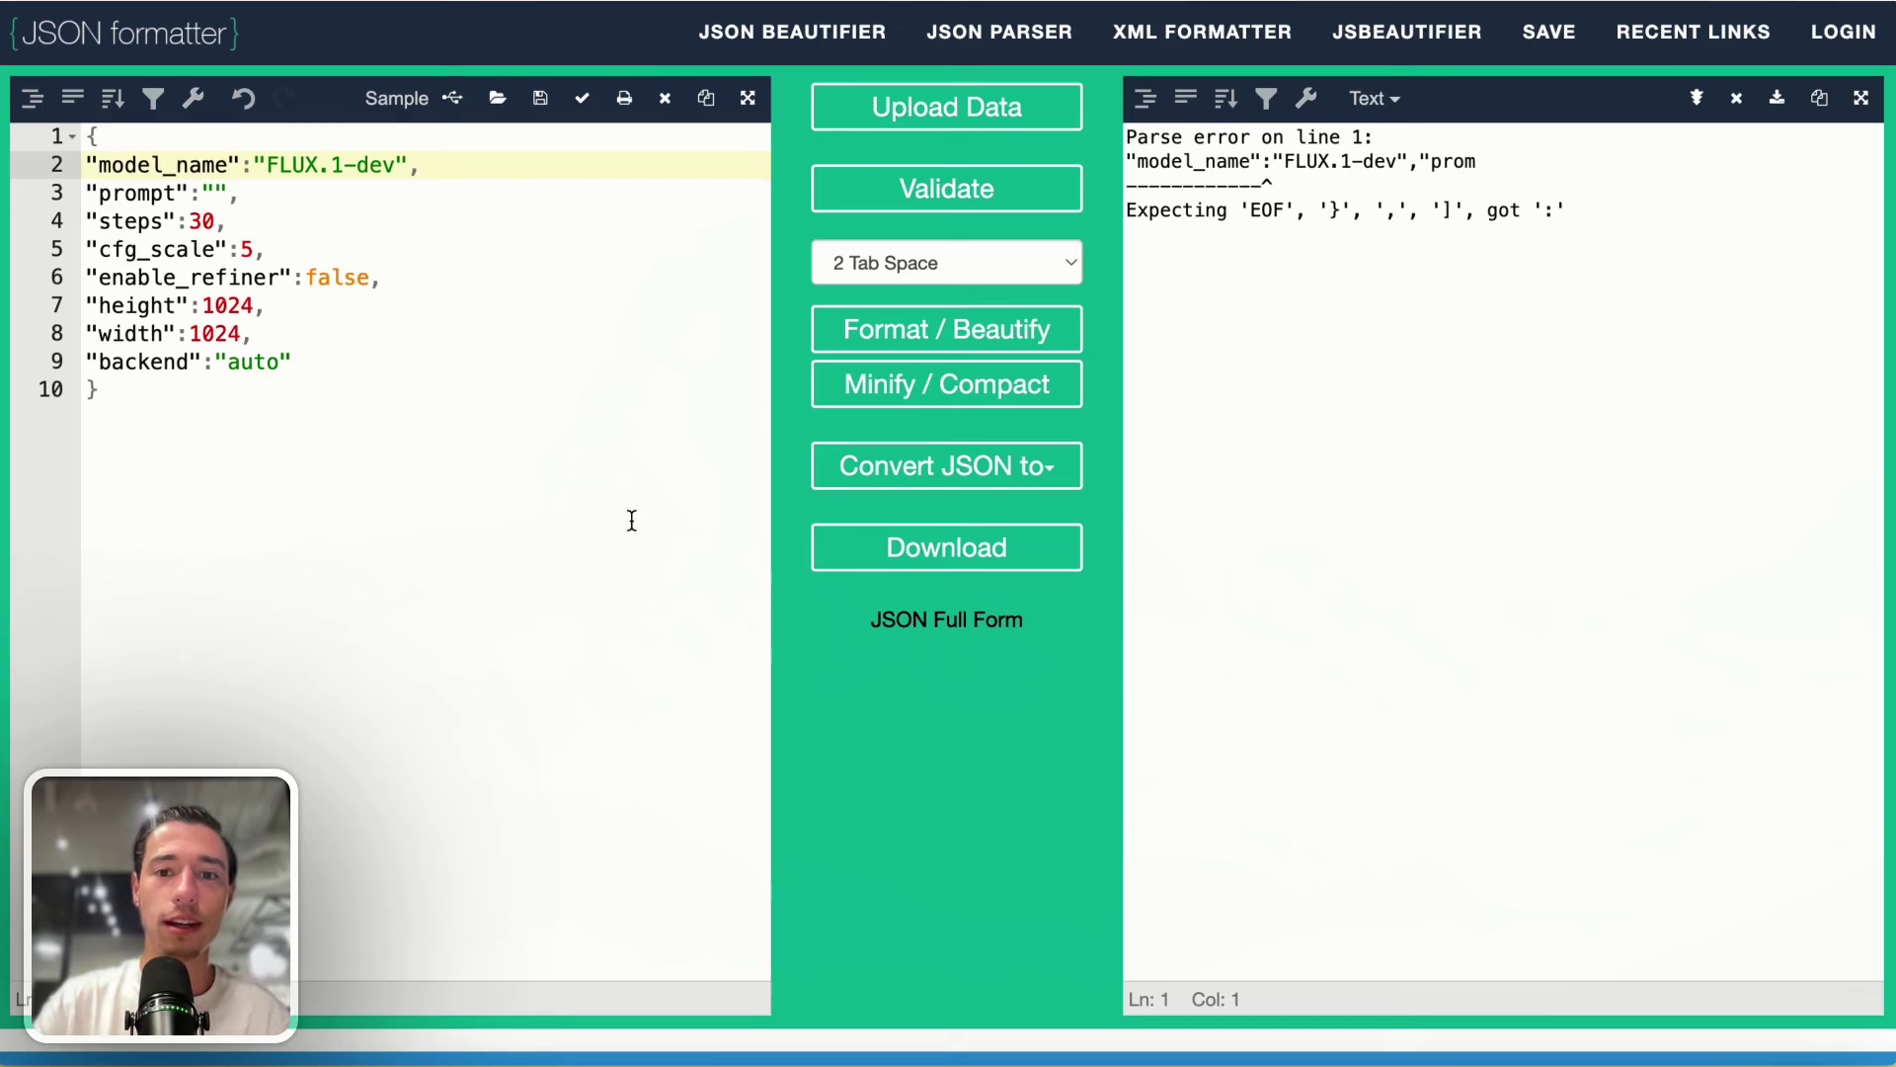
{"action": "left_click", "coordinate": [999, 190]}
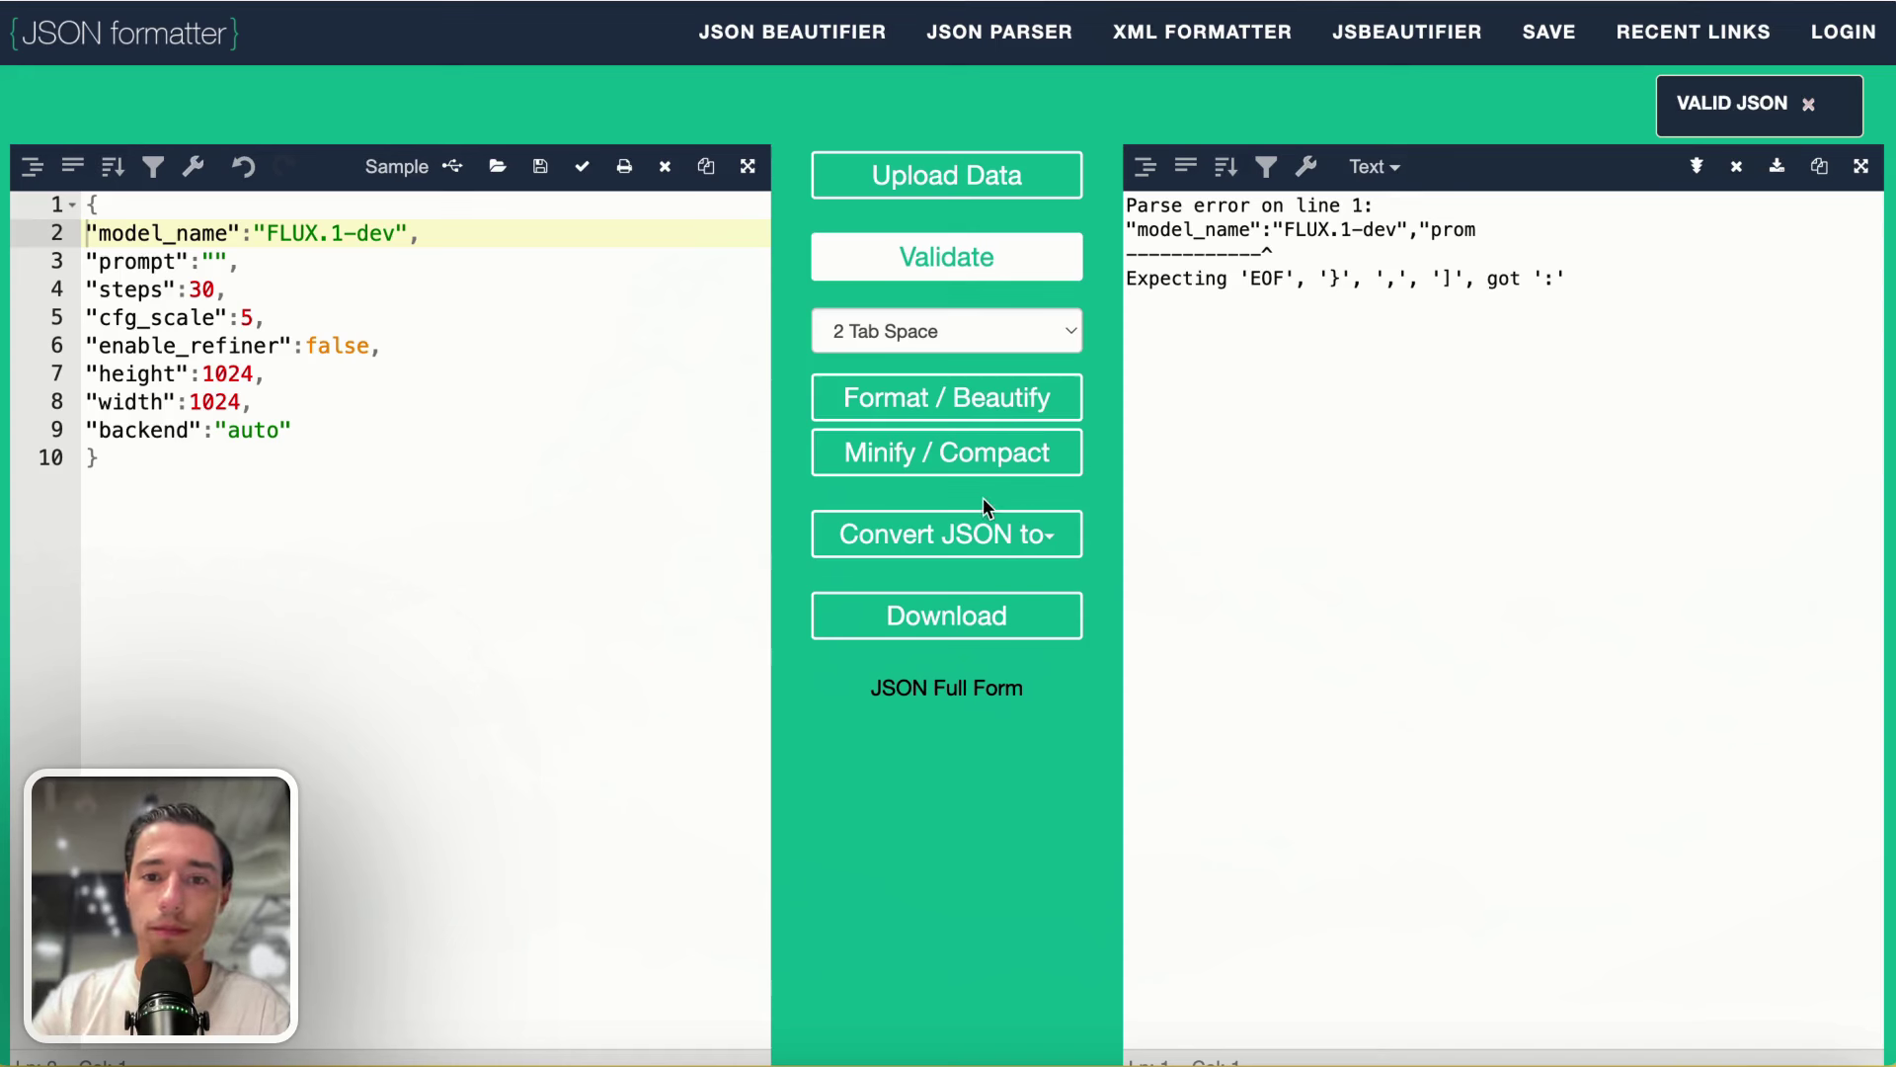
Step: Copy the corrected JSON and send it to Claude in a new browser tab with the prompt "fix json"
{"action": "left_click_drag", "start_coordinate": [691, 462], "coordinate": [109, 190]}
{"action": "key", "text": "super+c"}
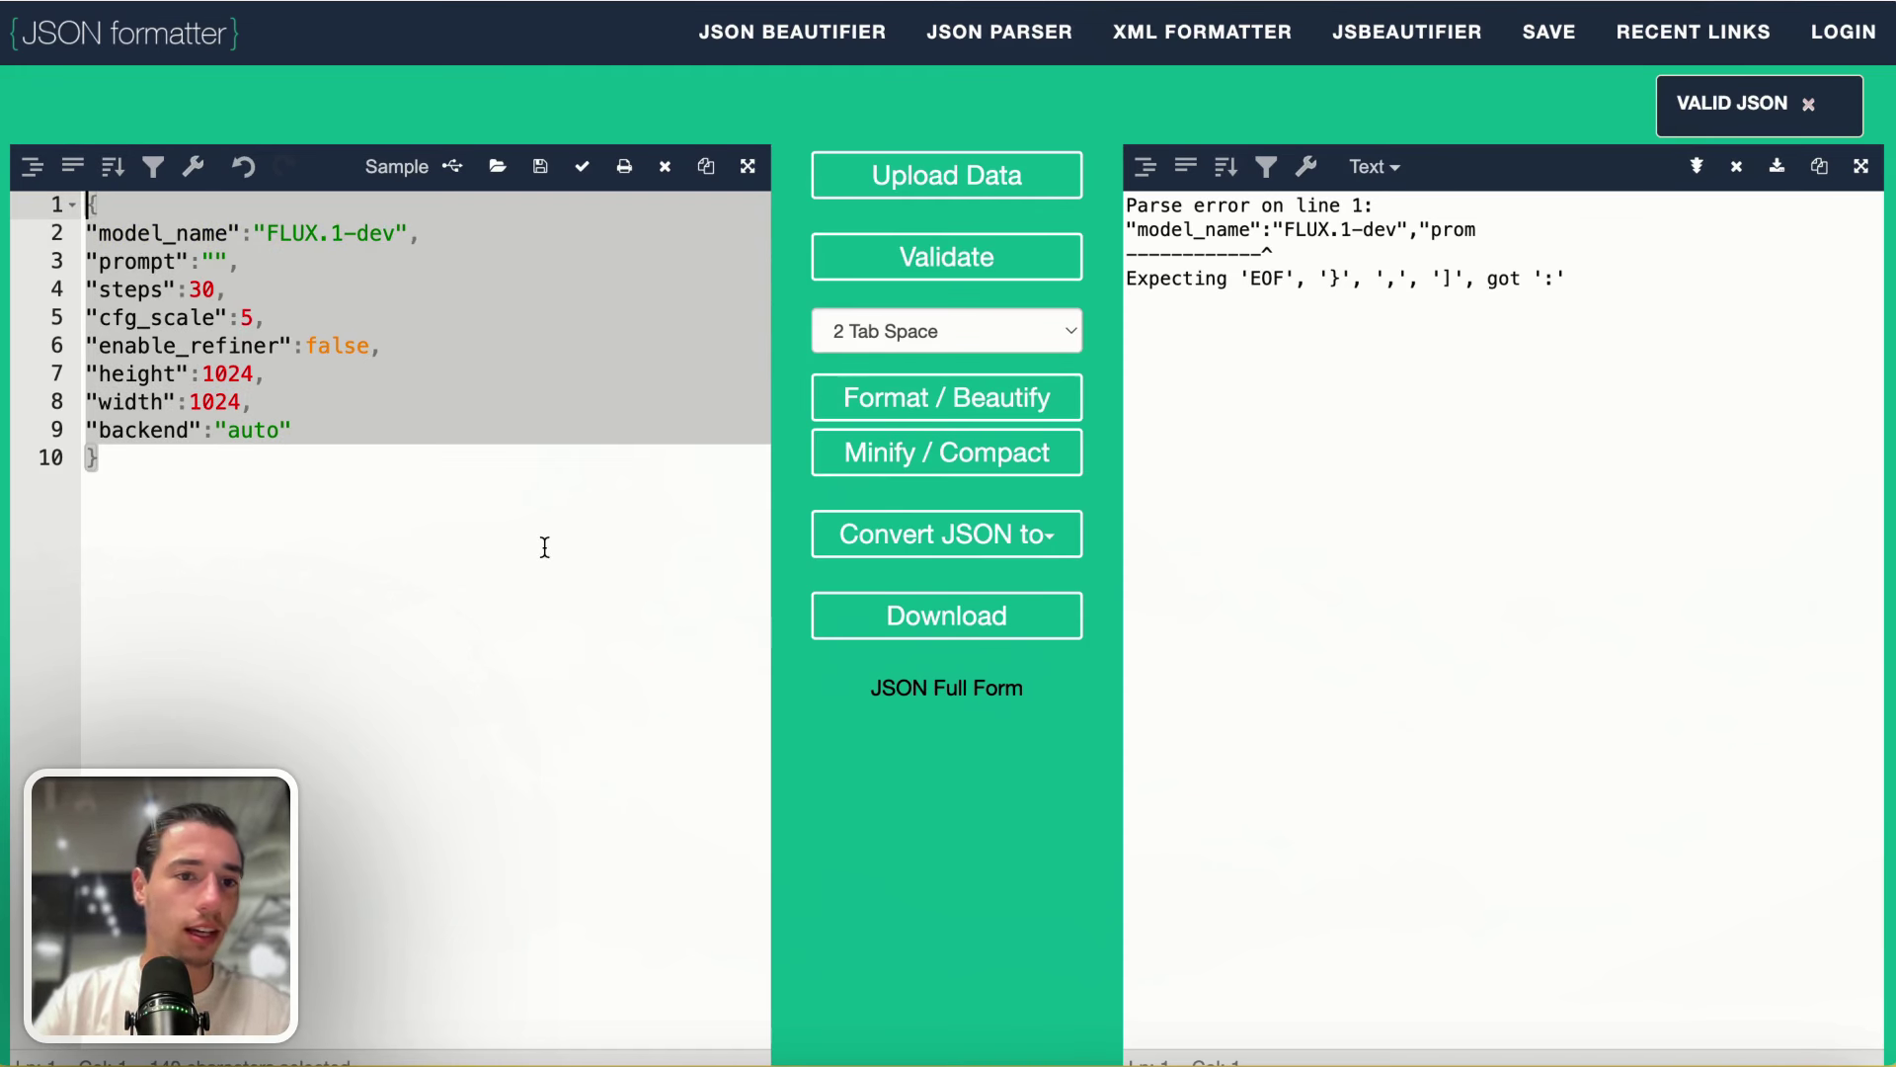
{"action": "mouse_move", "coordinate": [49, 579]}
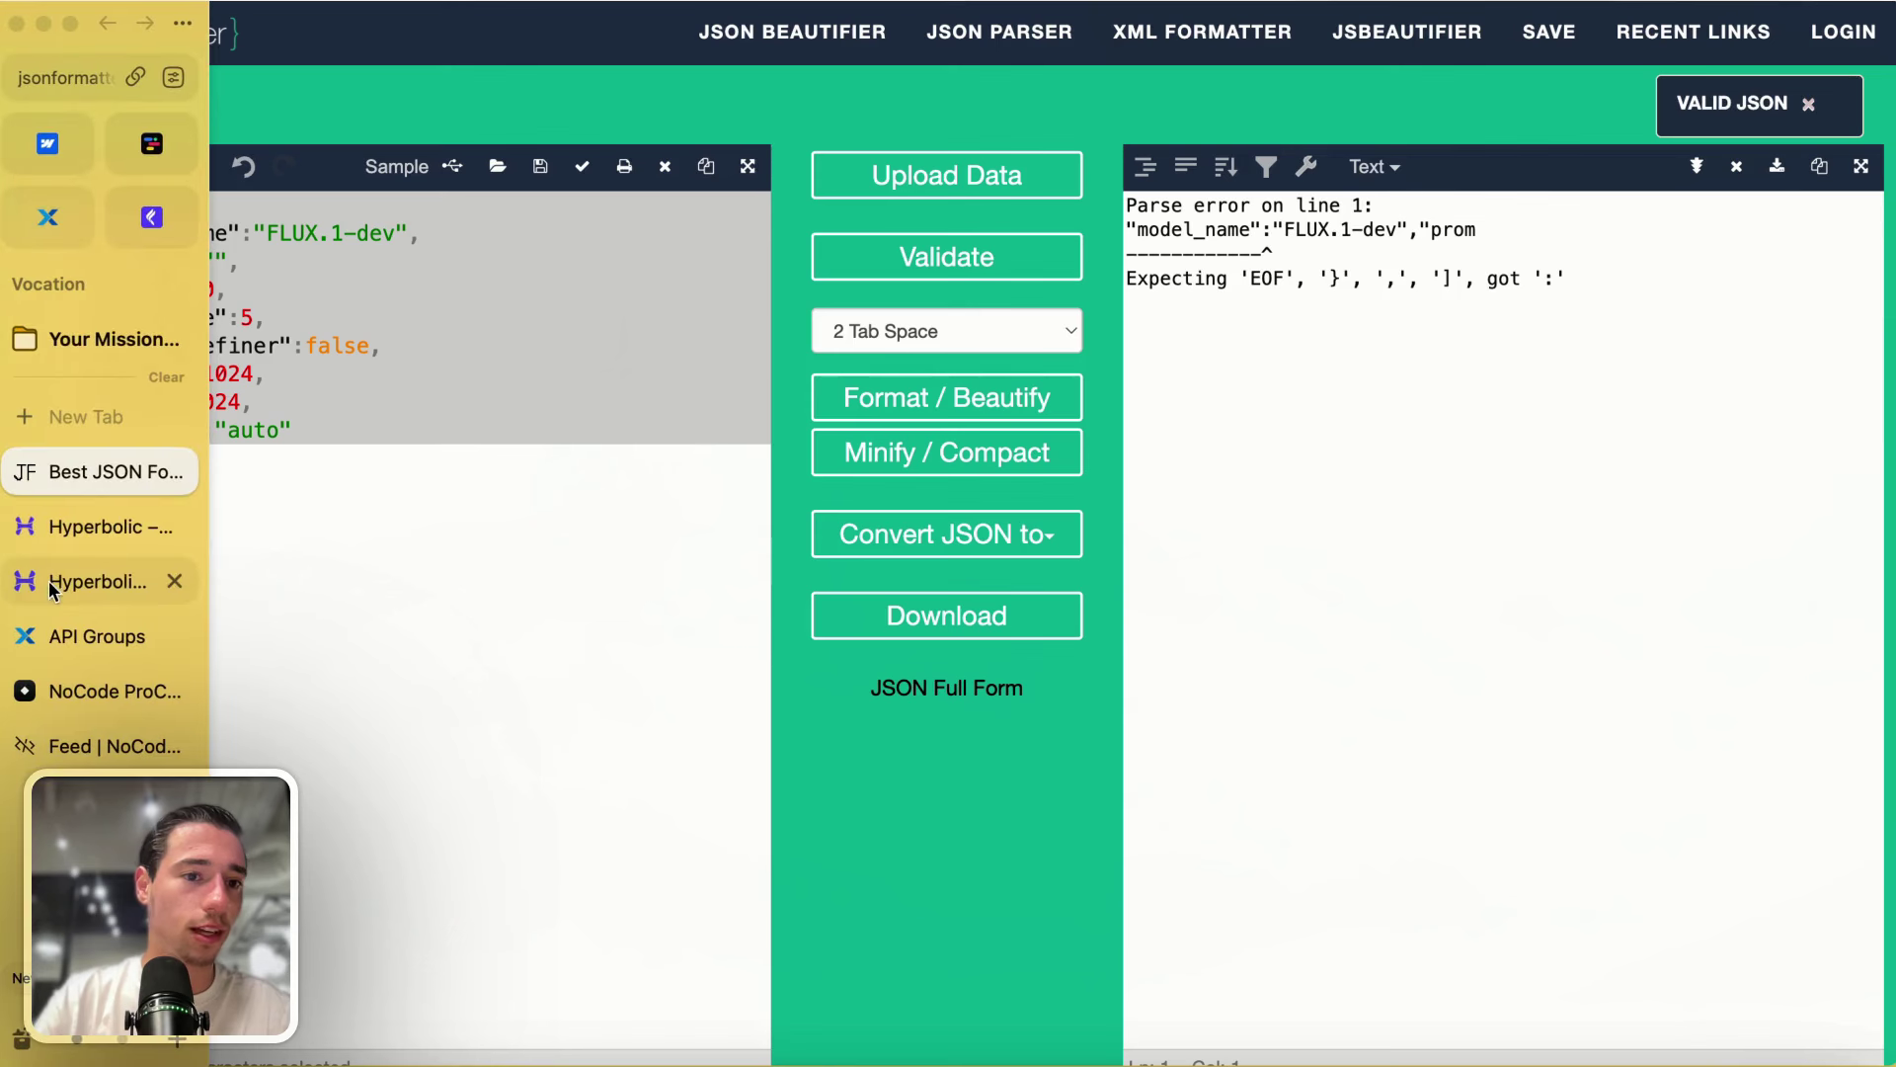
{"action": "left_click", "coordinate": [97, 419]}
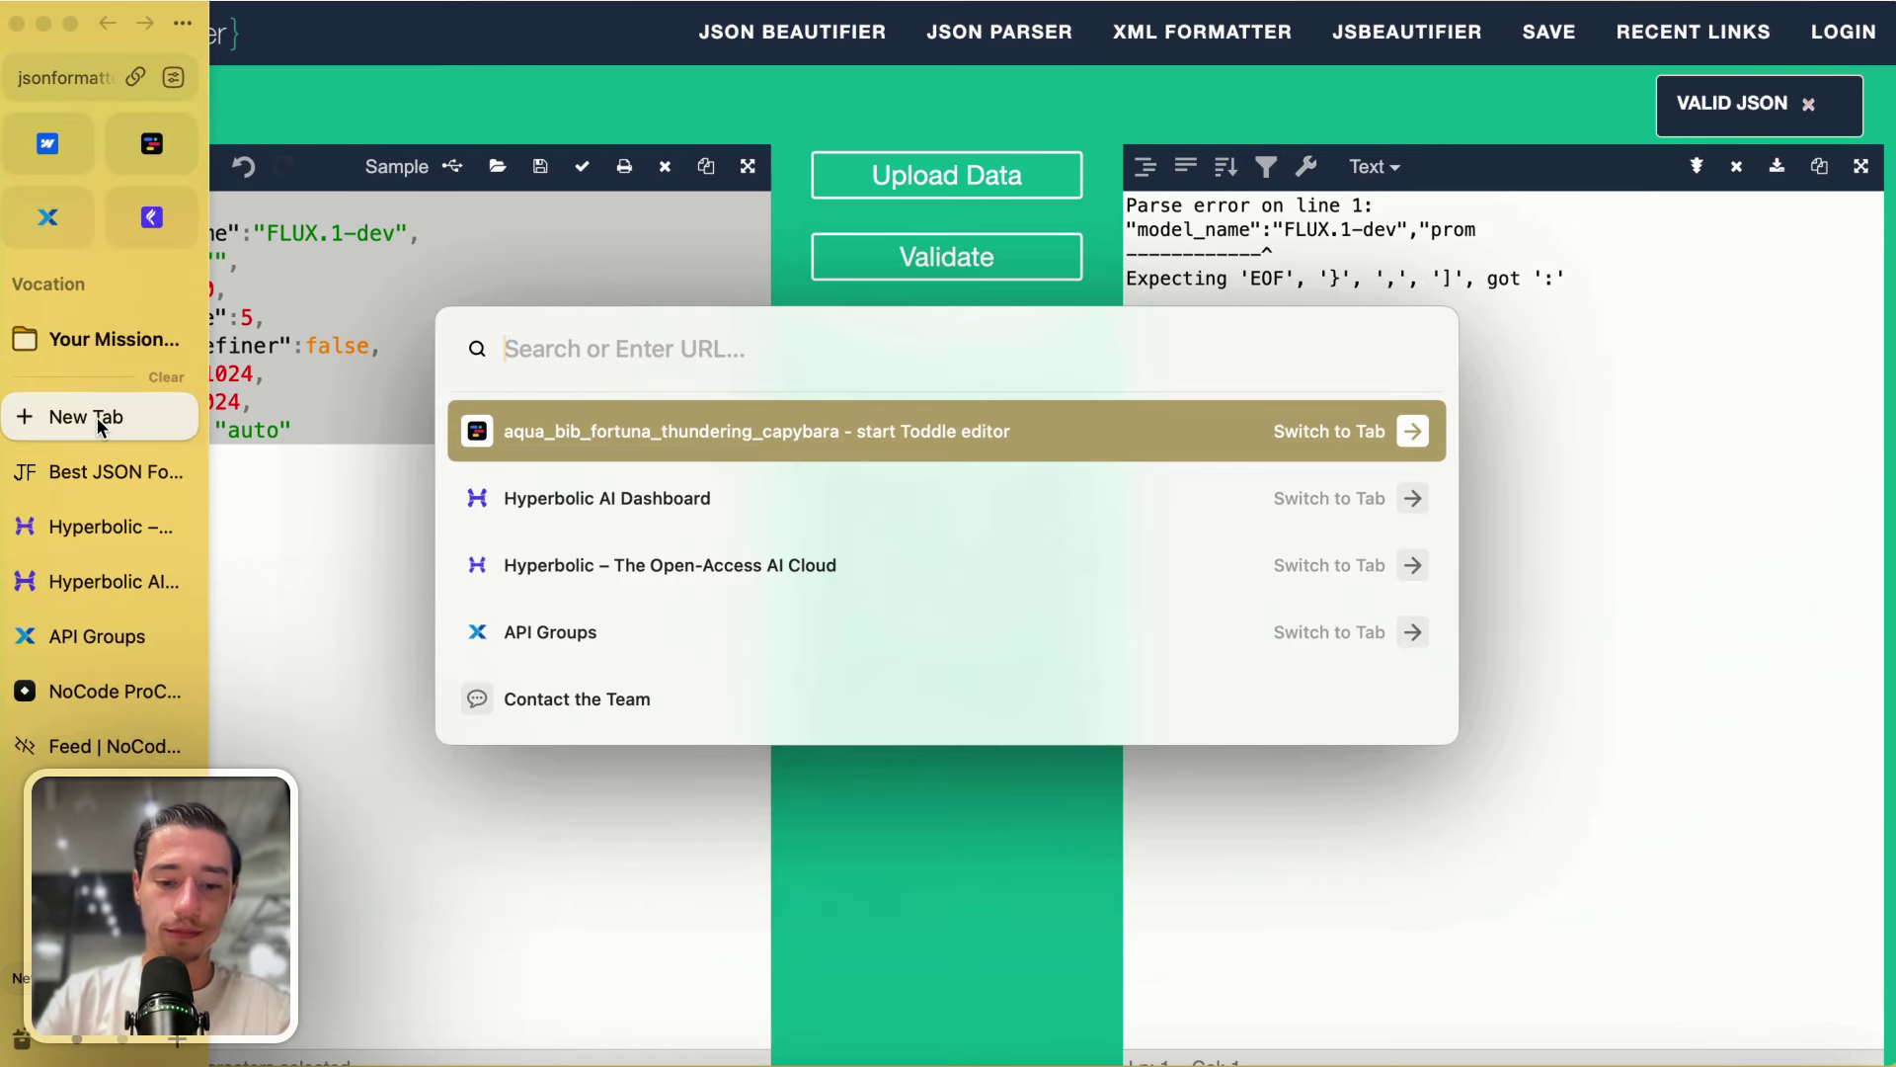
{"action": "type", "text": "claude.ai"}
{"action": "key", "text": "Return"}
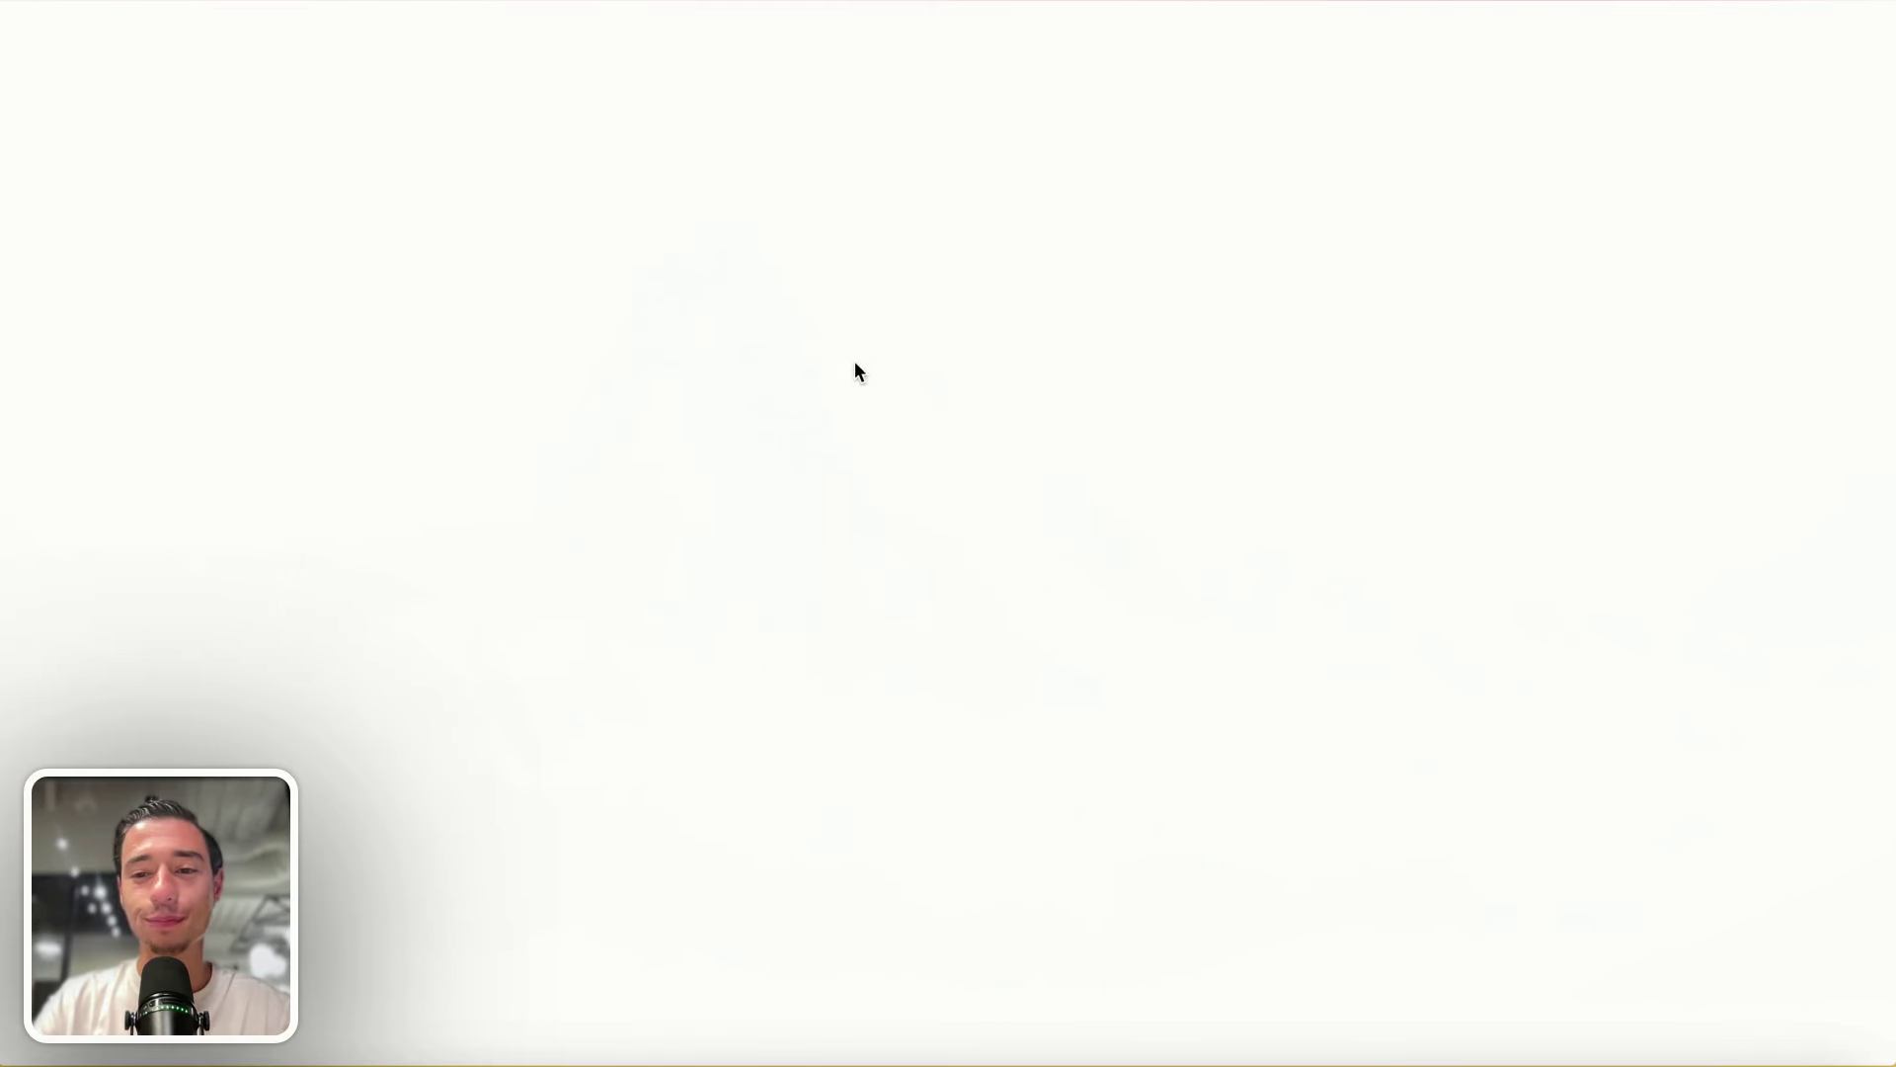
{"action": "type", "text": "fi"}
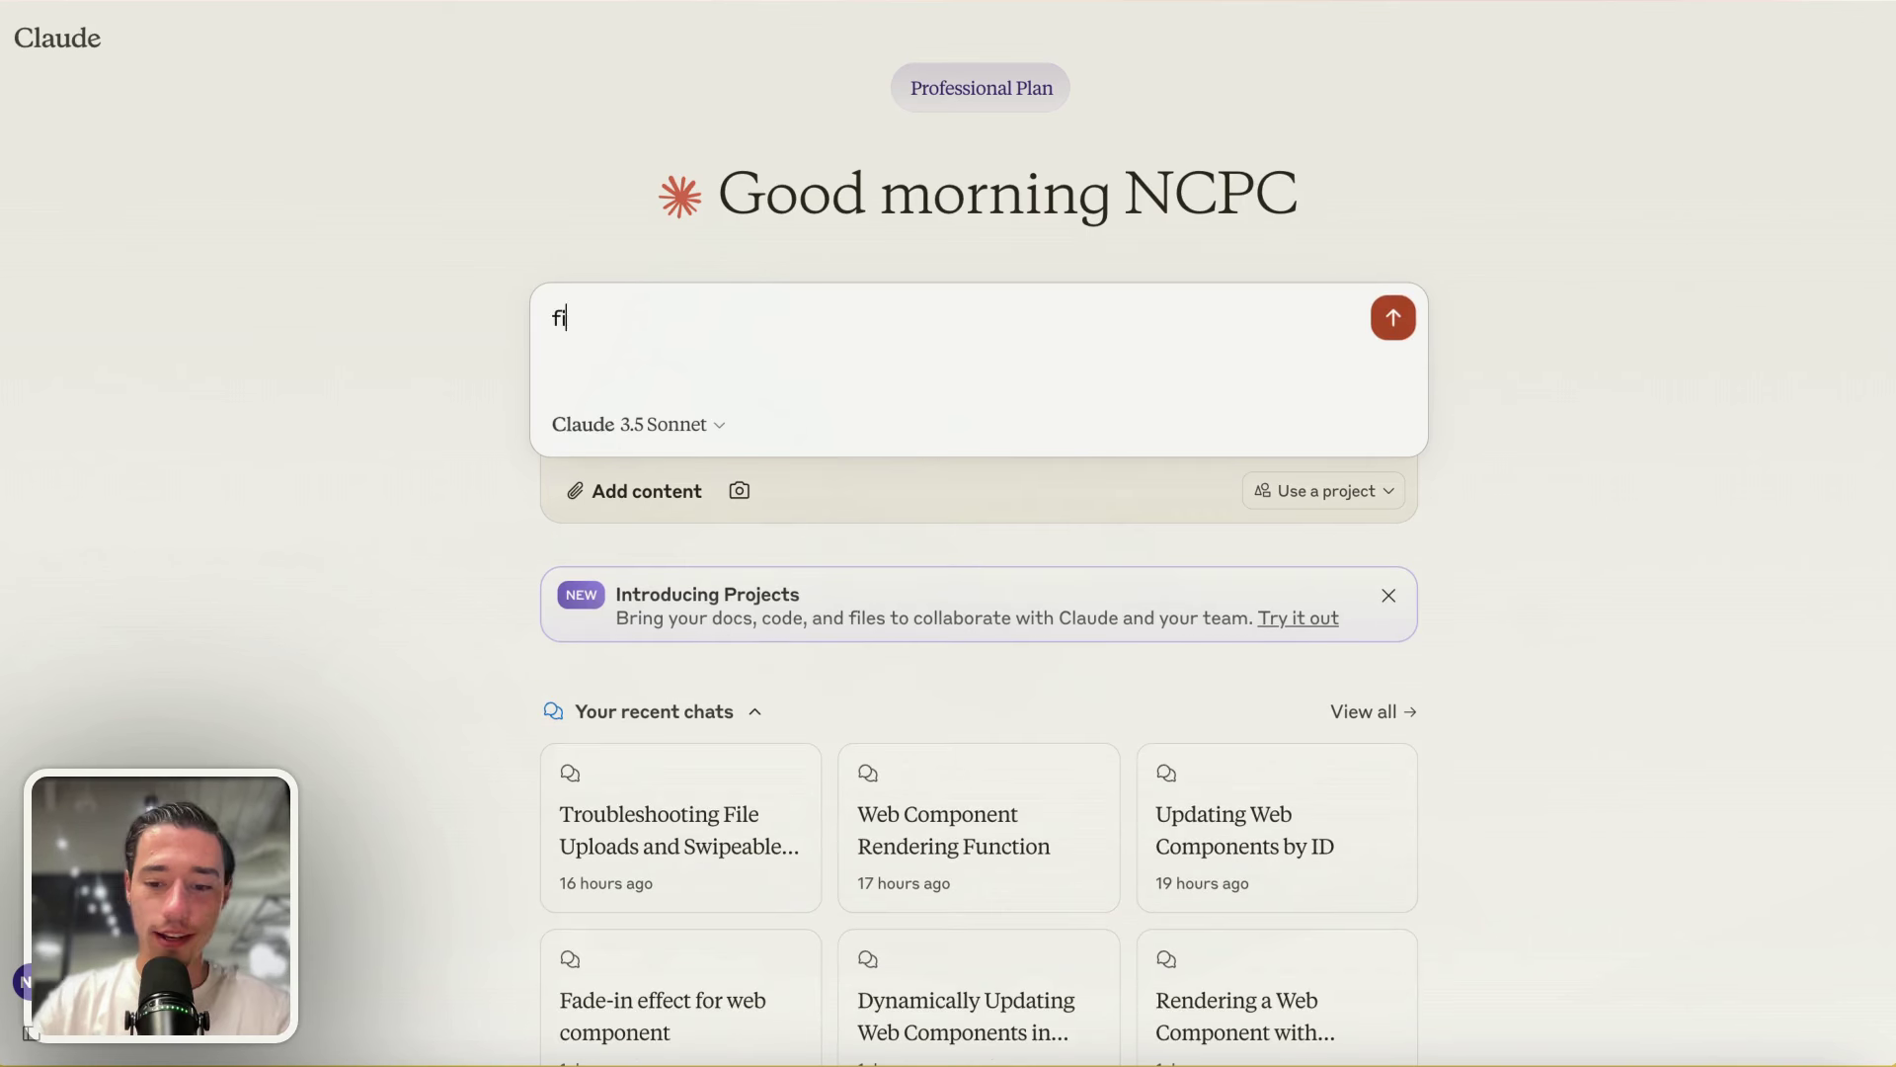
{"action": "type", "text": "x jason"}
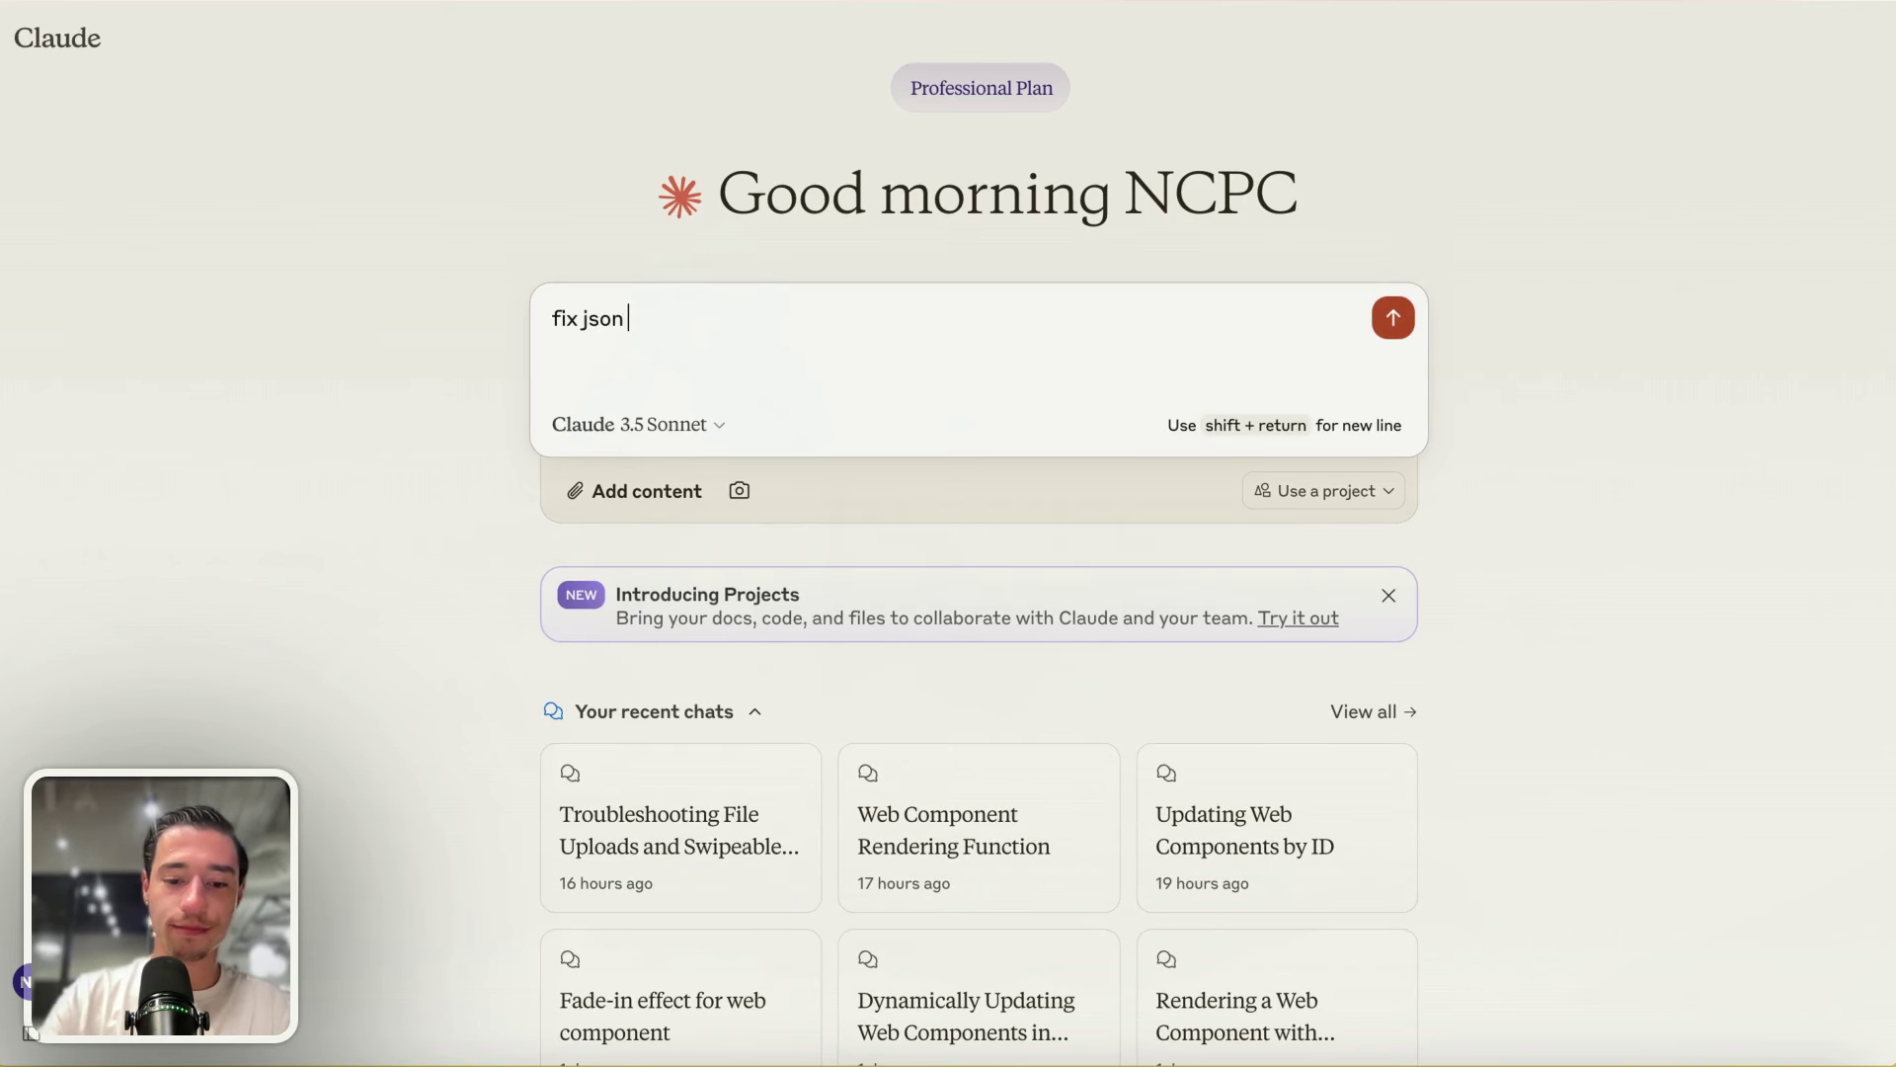
{"action": "key", "text": "super+v"}
{"action": "key", "text": "Return"}
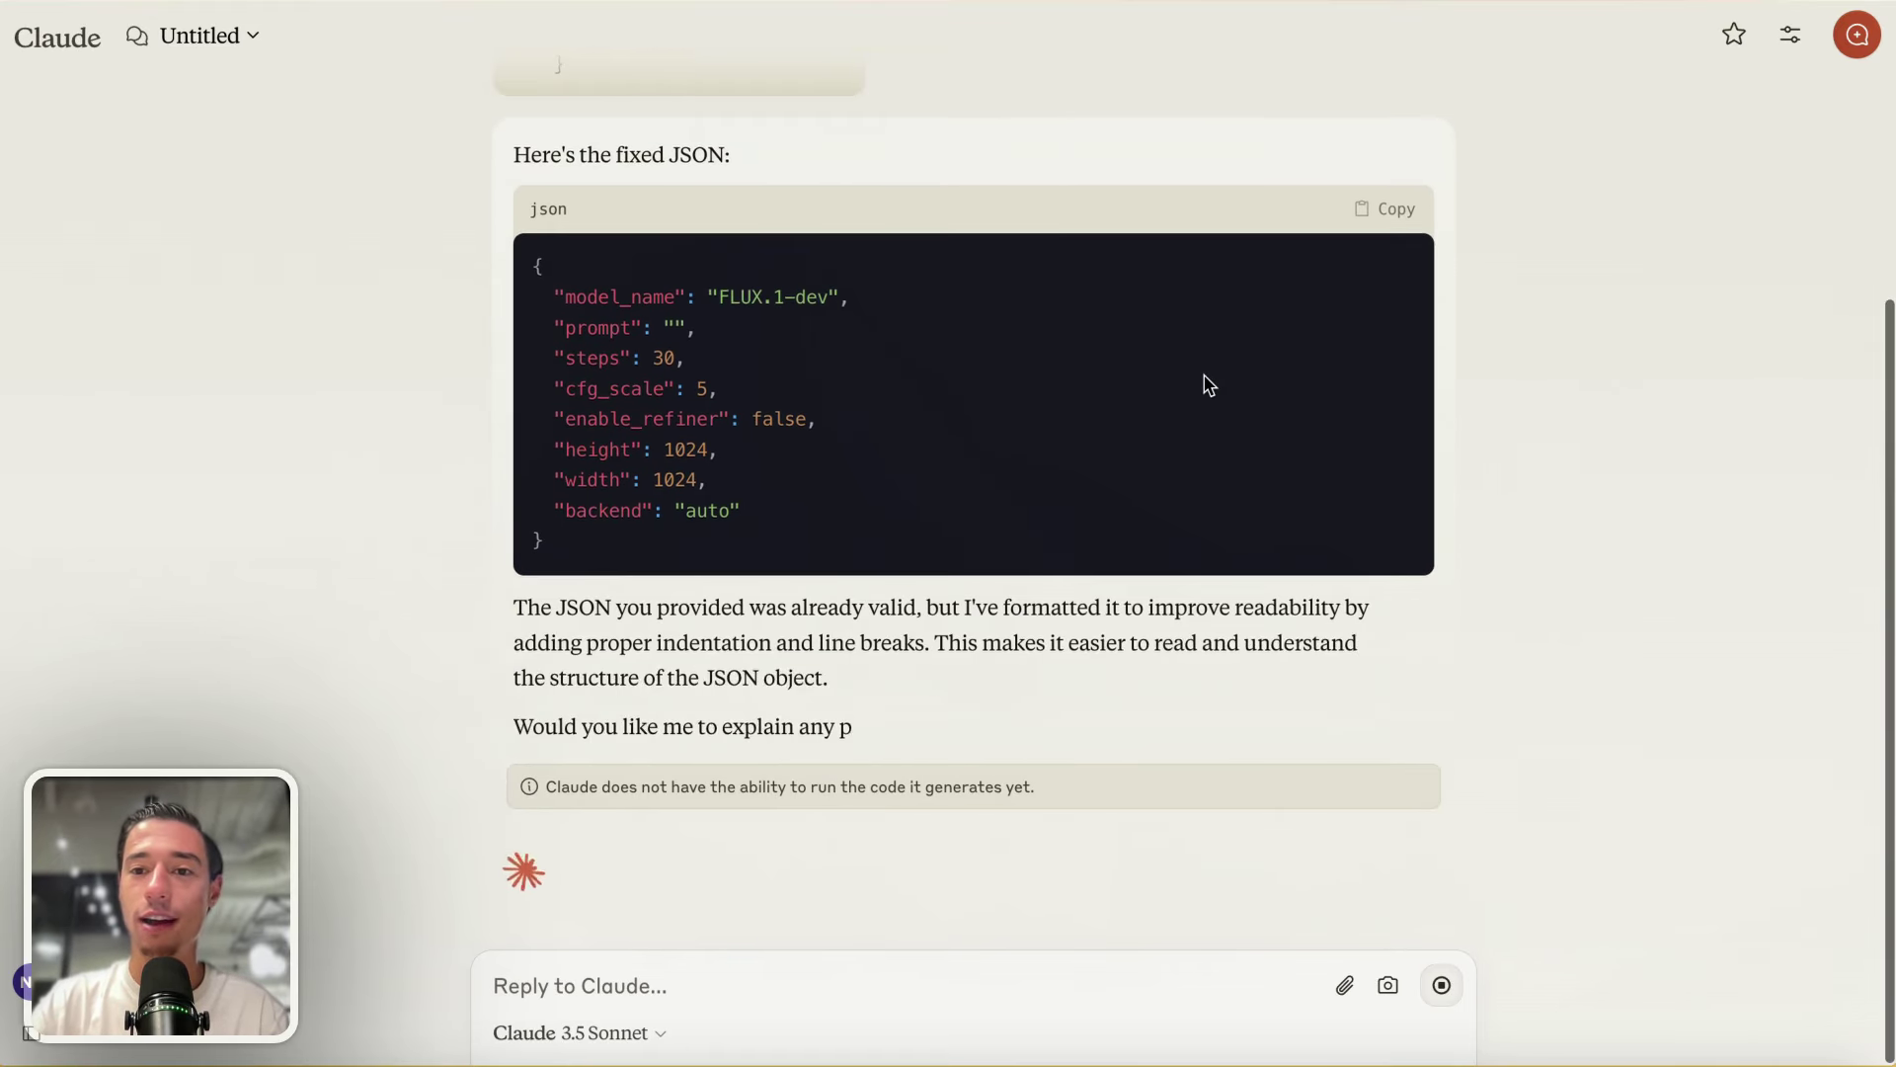
Step: Copy Claude's fixed JSON and paste it over the Value node in toddle's body formula
{"action": "scroll", "coordinate": [1209, 385], "scroll_direction": "up", "scroll_amount": 2}
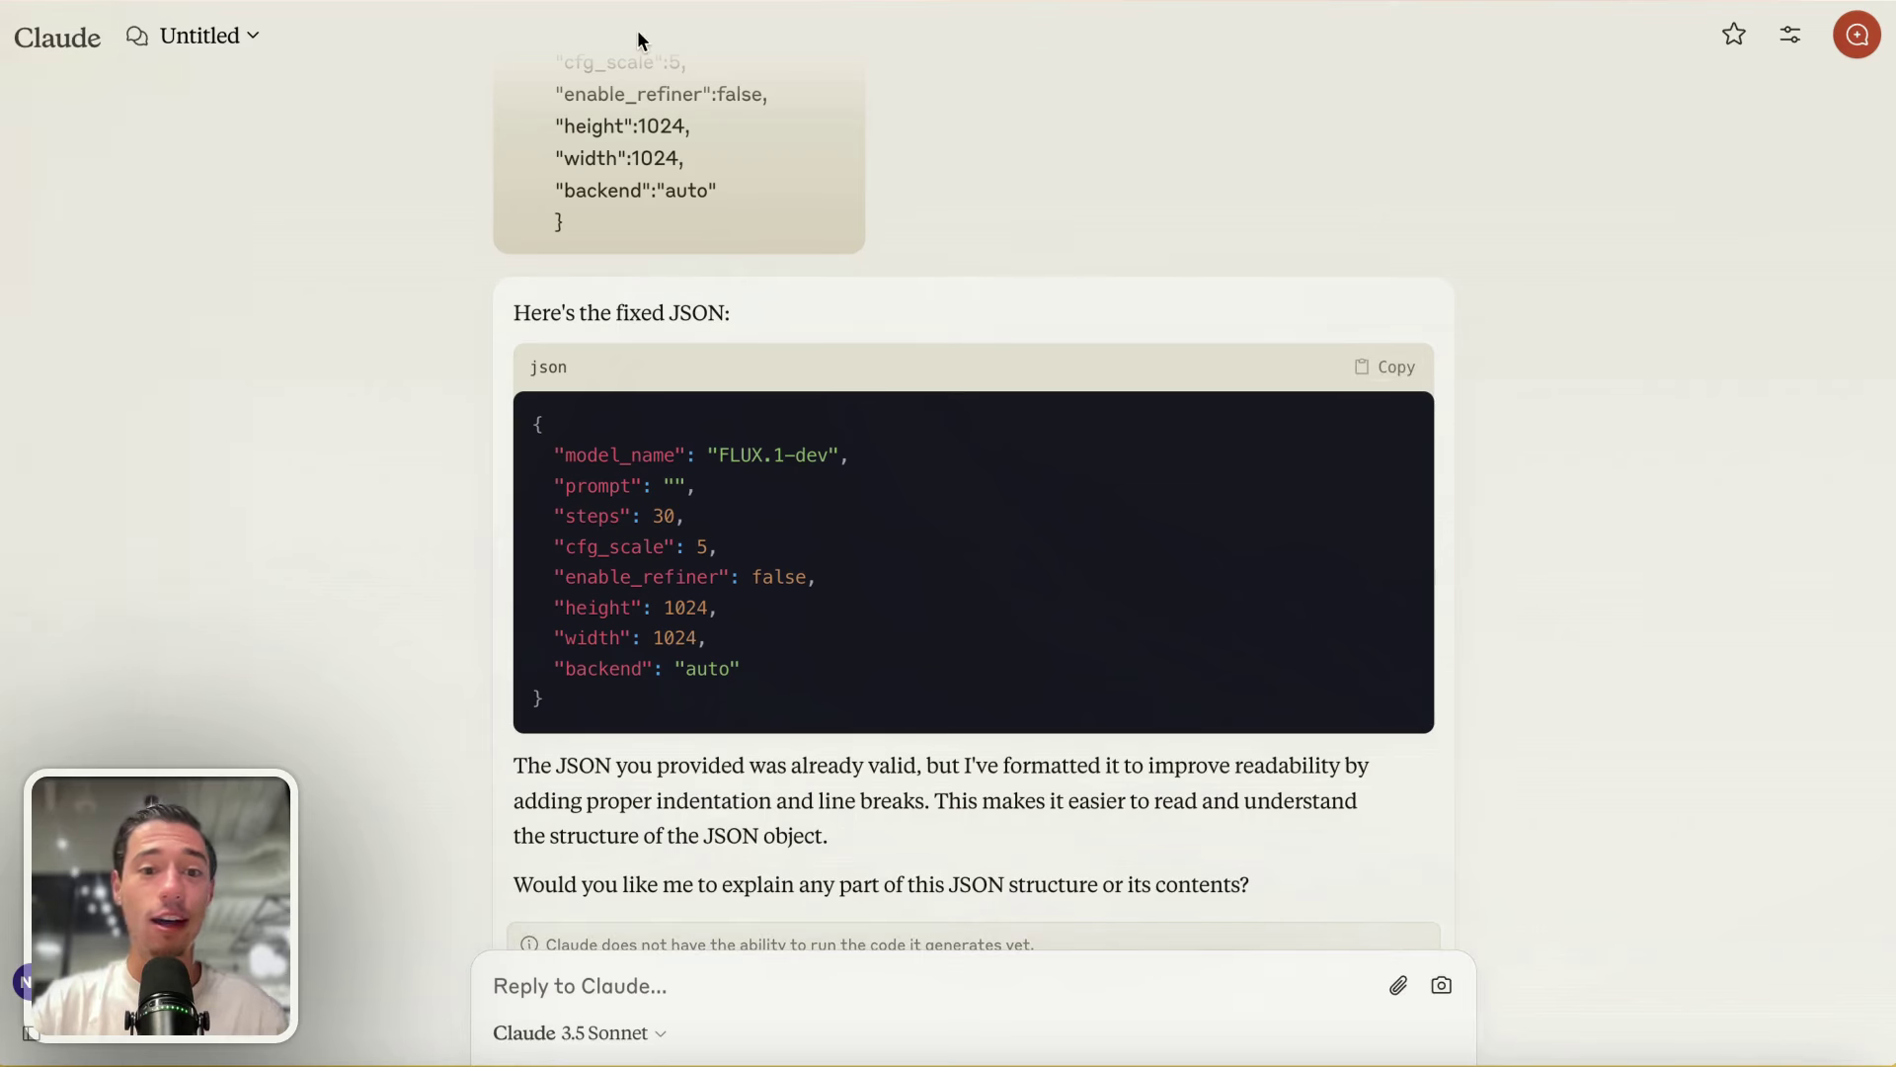
{"action": "left_click", "coordinate": [1388, 367]}
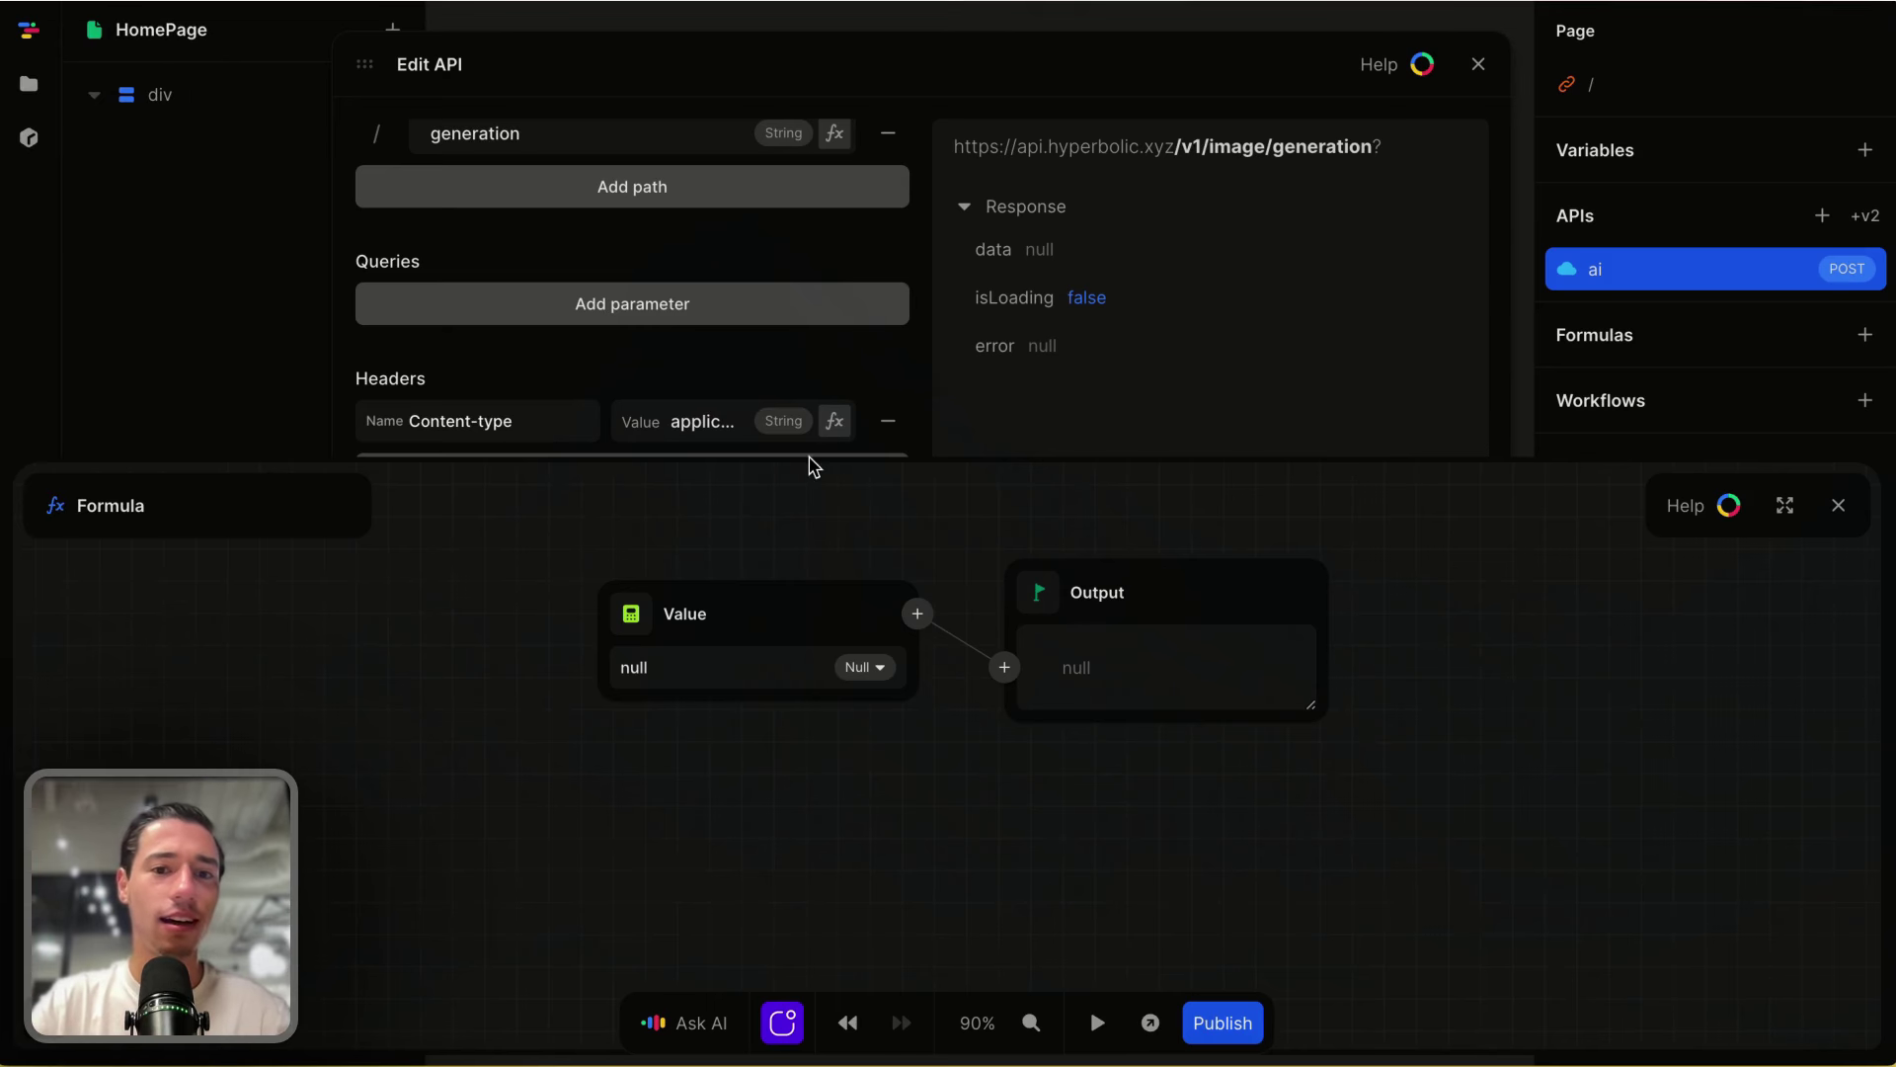
{"action": "left_click", "coordinate": [780, 607]}
{"action": "key", "text": "ctrl+v"}
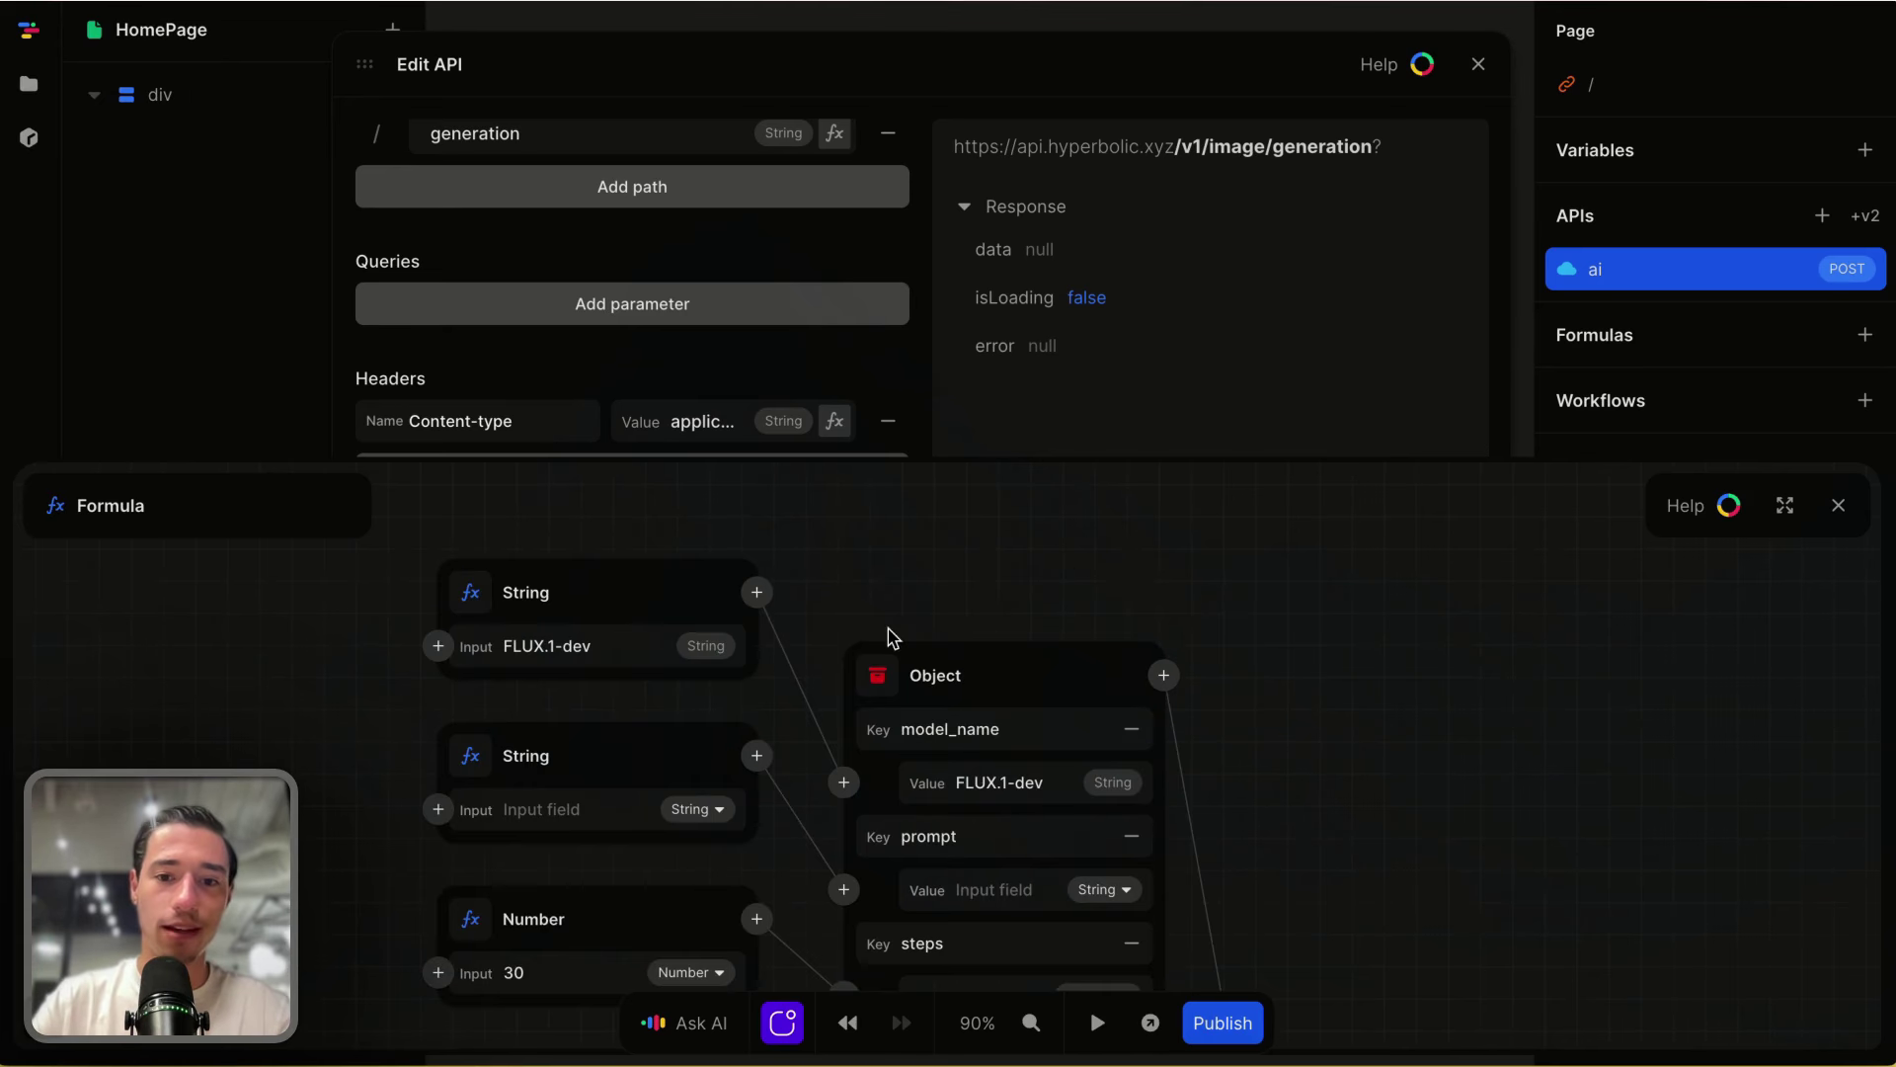
Step: Set the body object's prompt string to "money" and close the formula editor
{"action": "scroll", "coordinate": [901, 637], "scroll_direction": "down", "scroll_amount": 3}
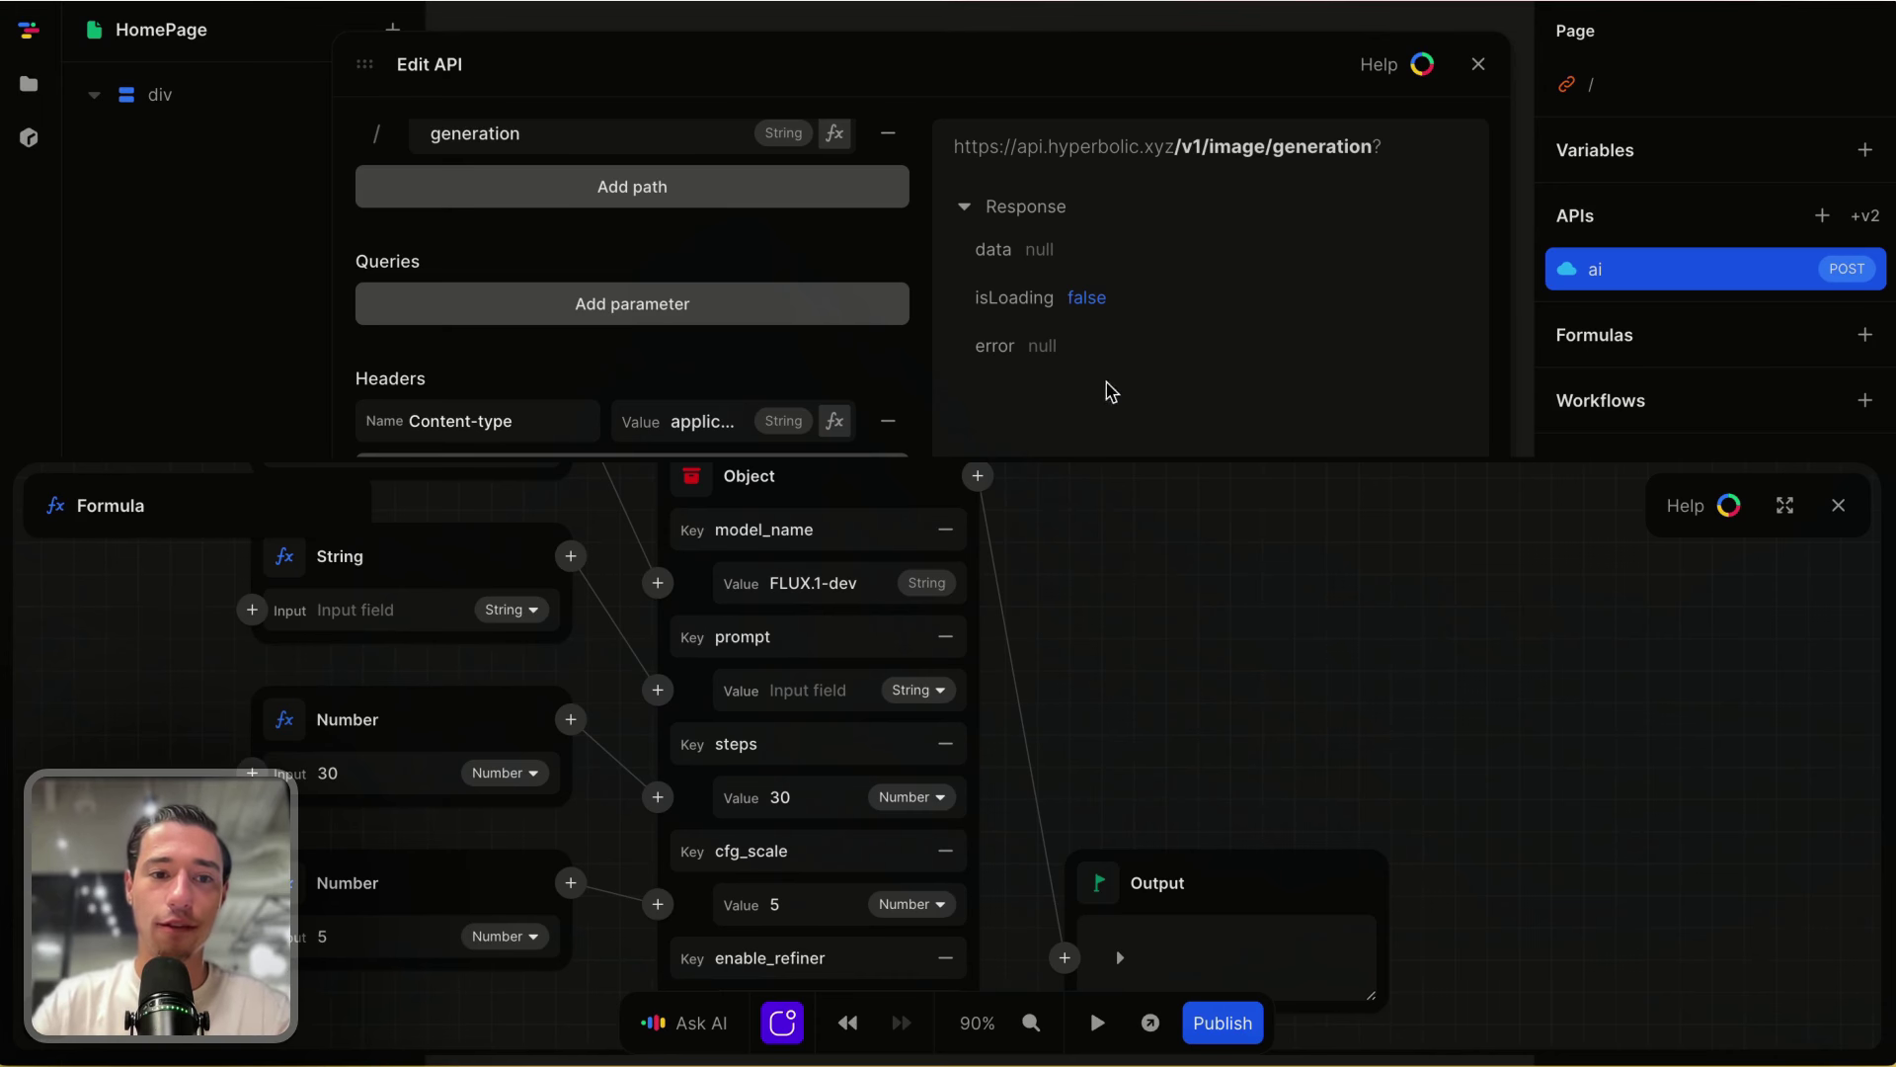
{"action": "left_click", "coordinate": [402, 620]}
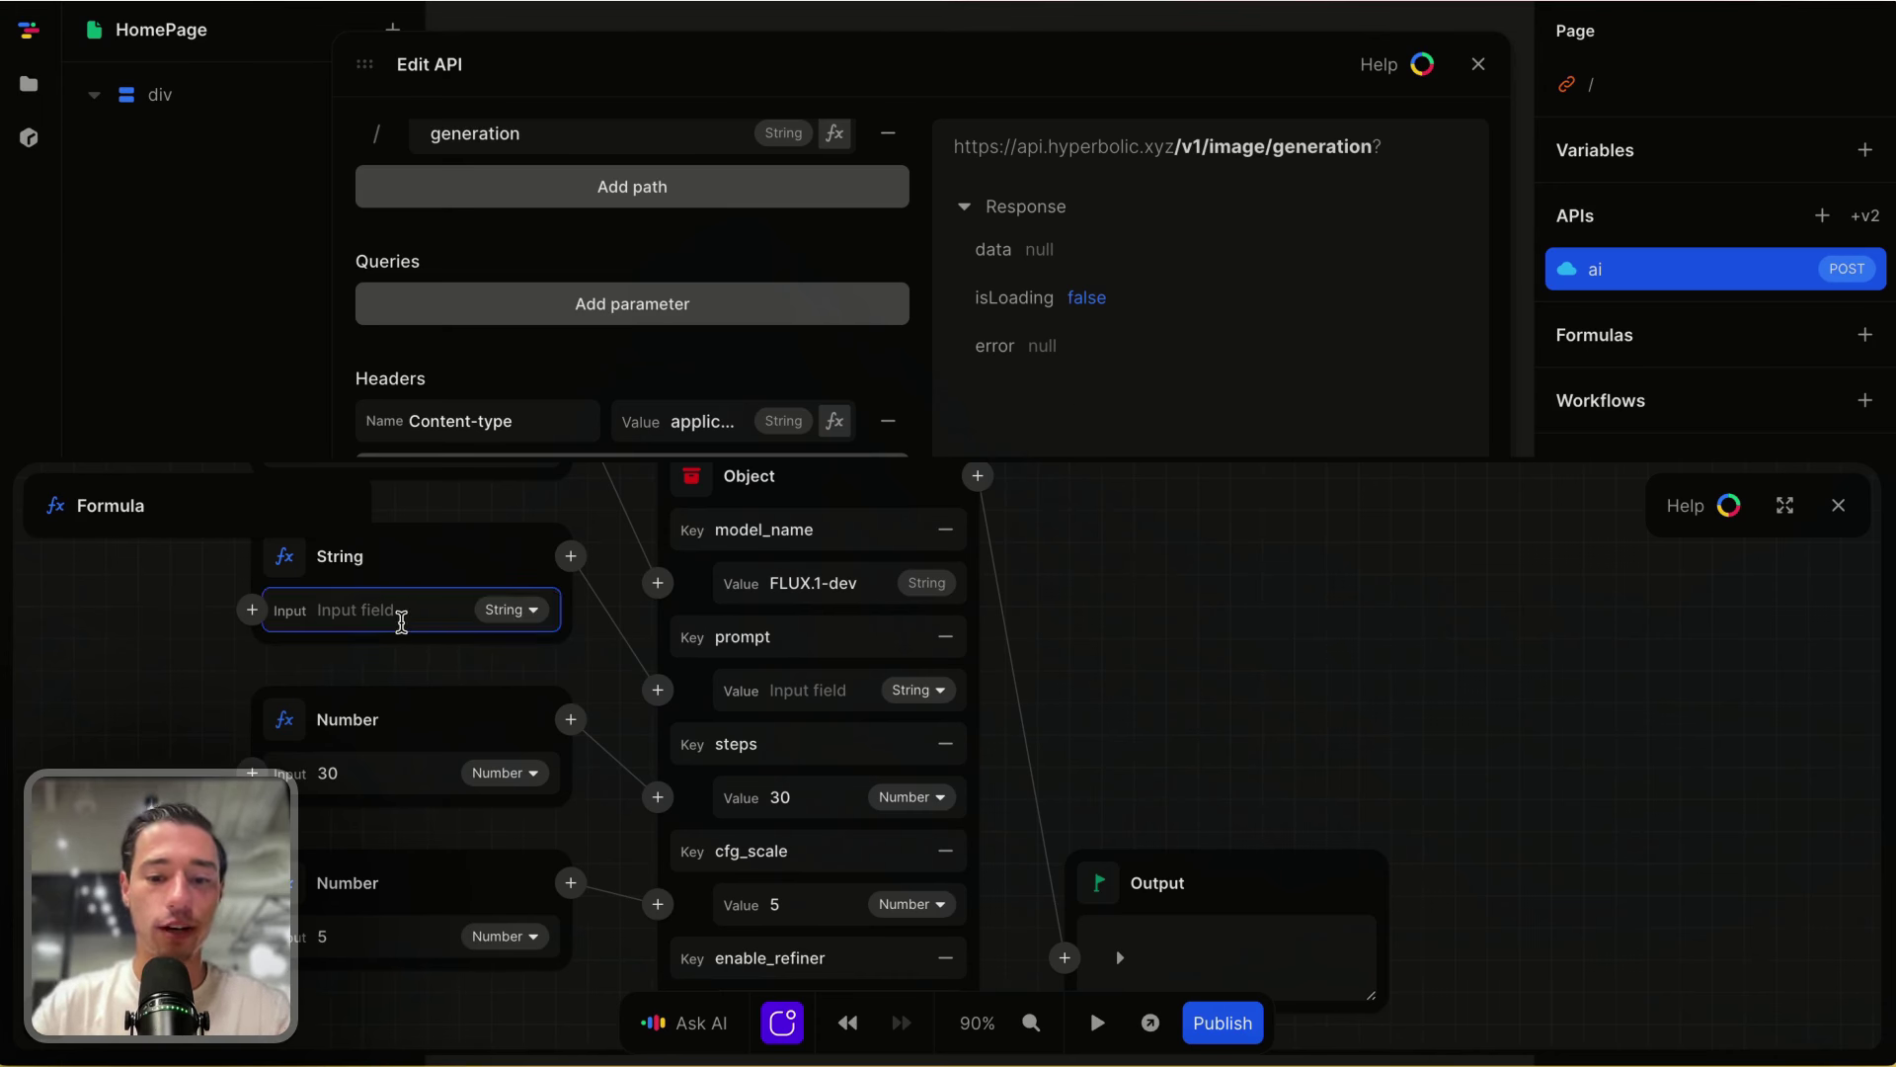
{"action": "type", "text": "hey"}
{"action": "key", "text": "BackSpace"}
{"action": "key", "text": "BackSpace"}
{"action": "key", "text": "BackSpace"}
{"action": "type", "text": "mo"}
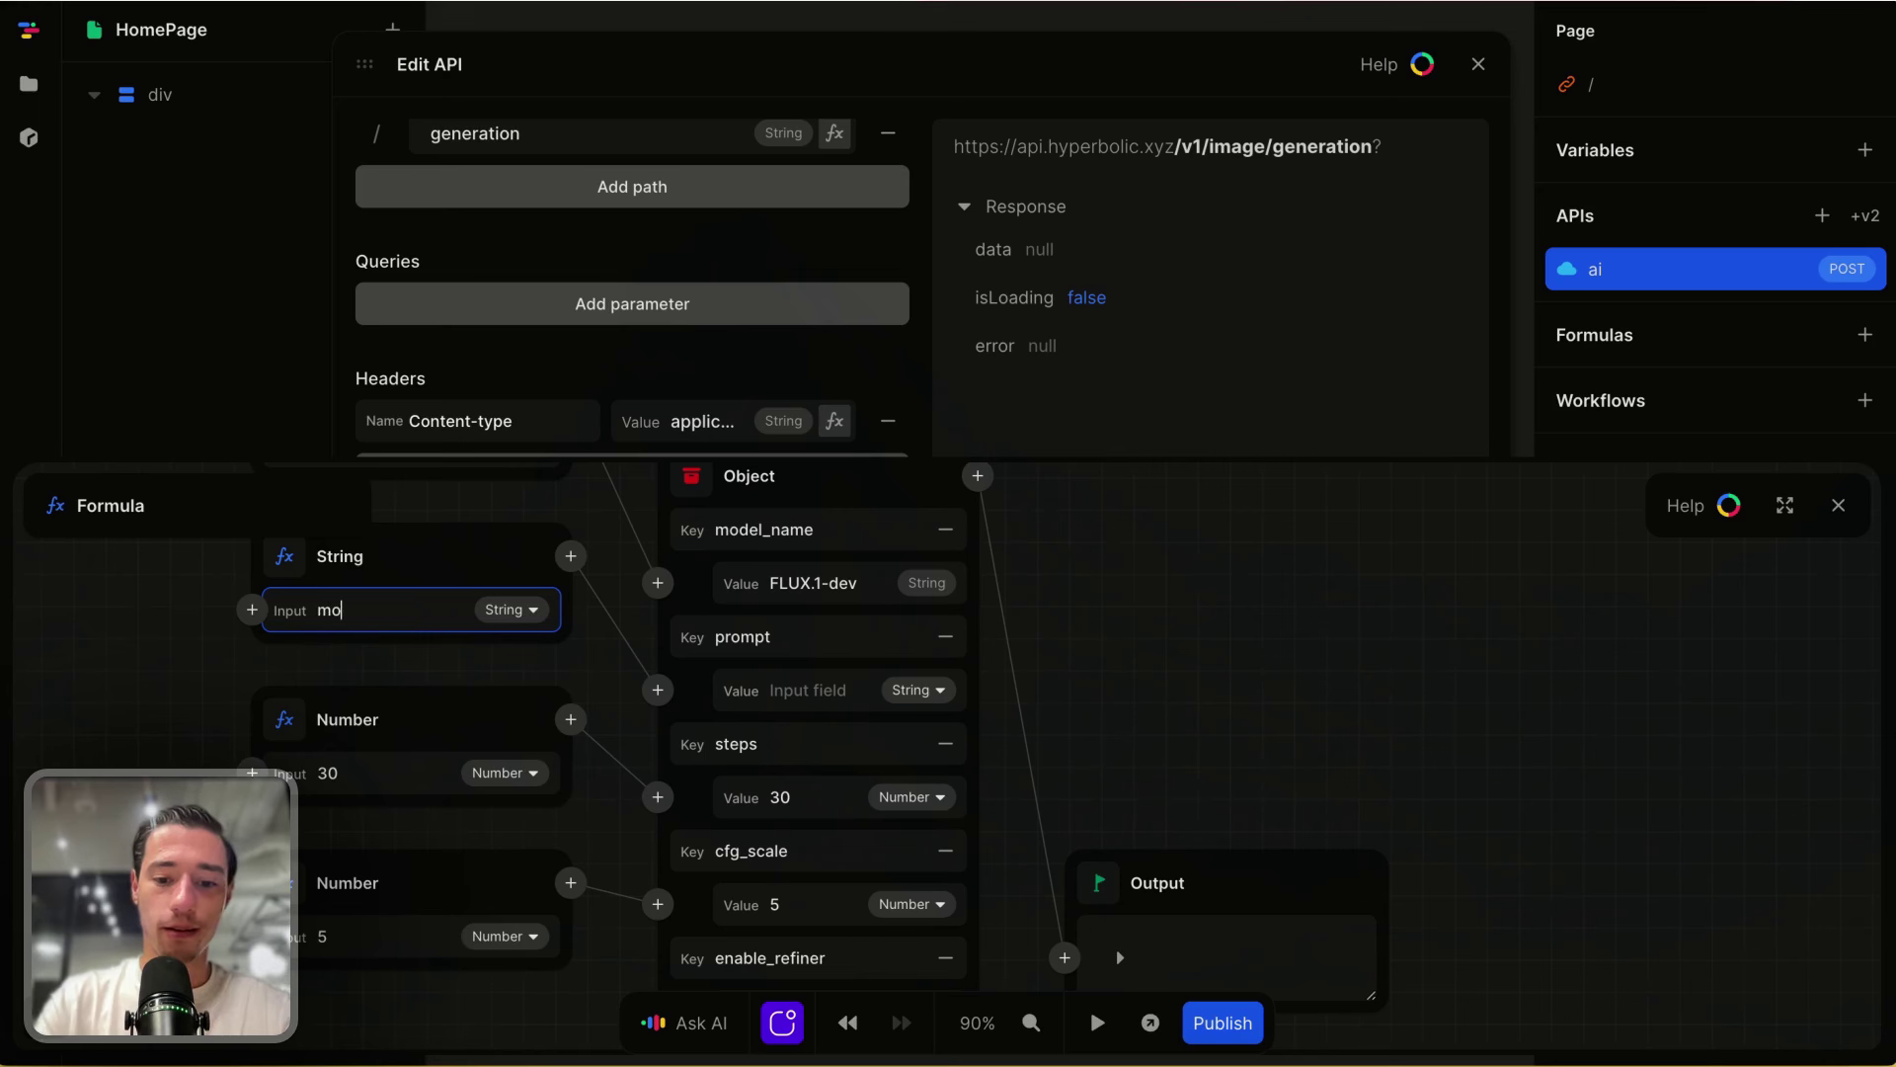
{"action": "type", "text": "ney"}
{"action": "left_click", "coordinate": [1075, 648]}
{"action": "scroll", "coordinate": [681, 835], "scroll_direction": "down", "scroll_amount": 3}
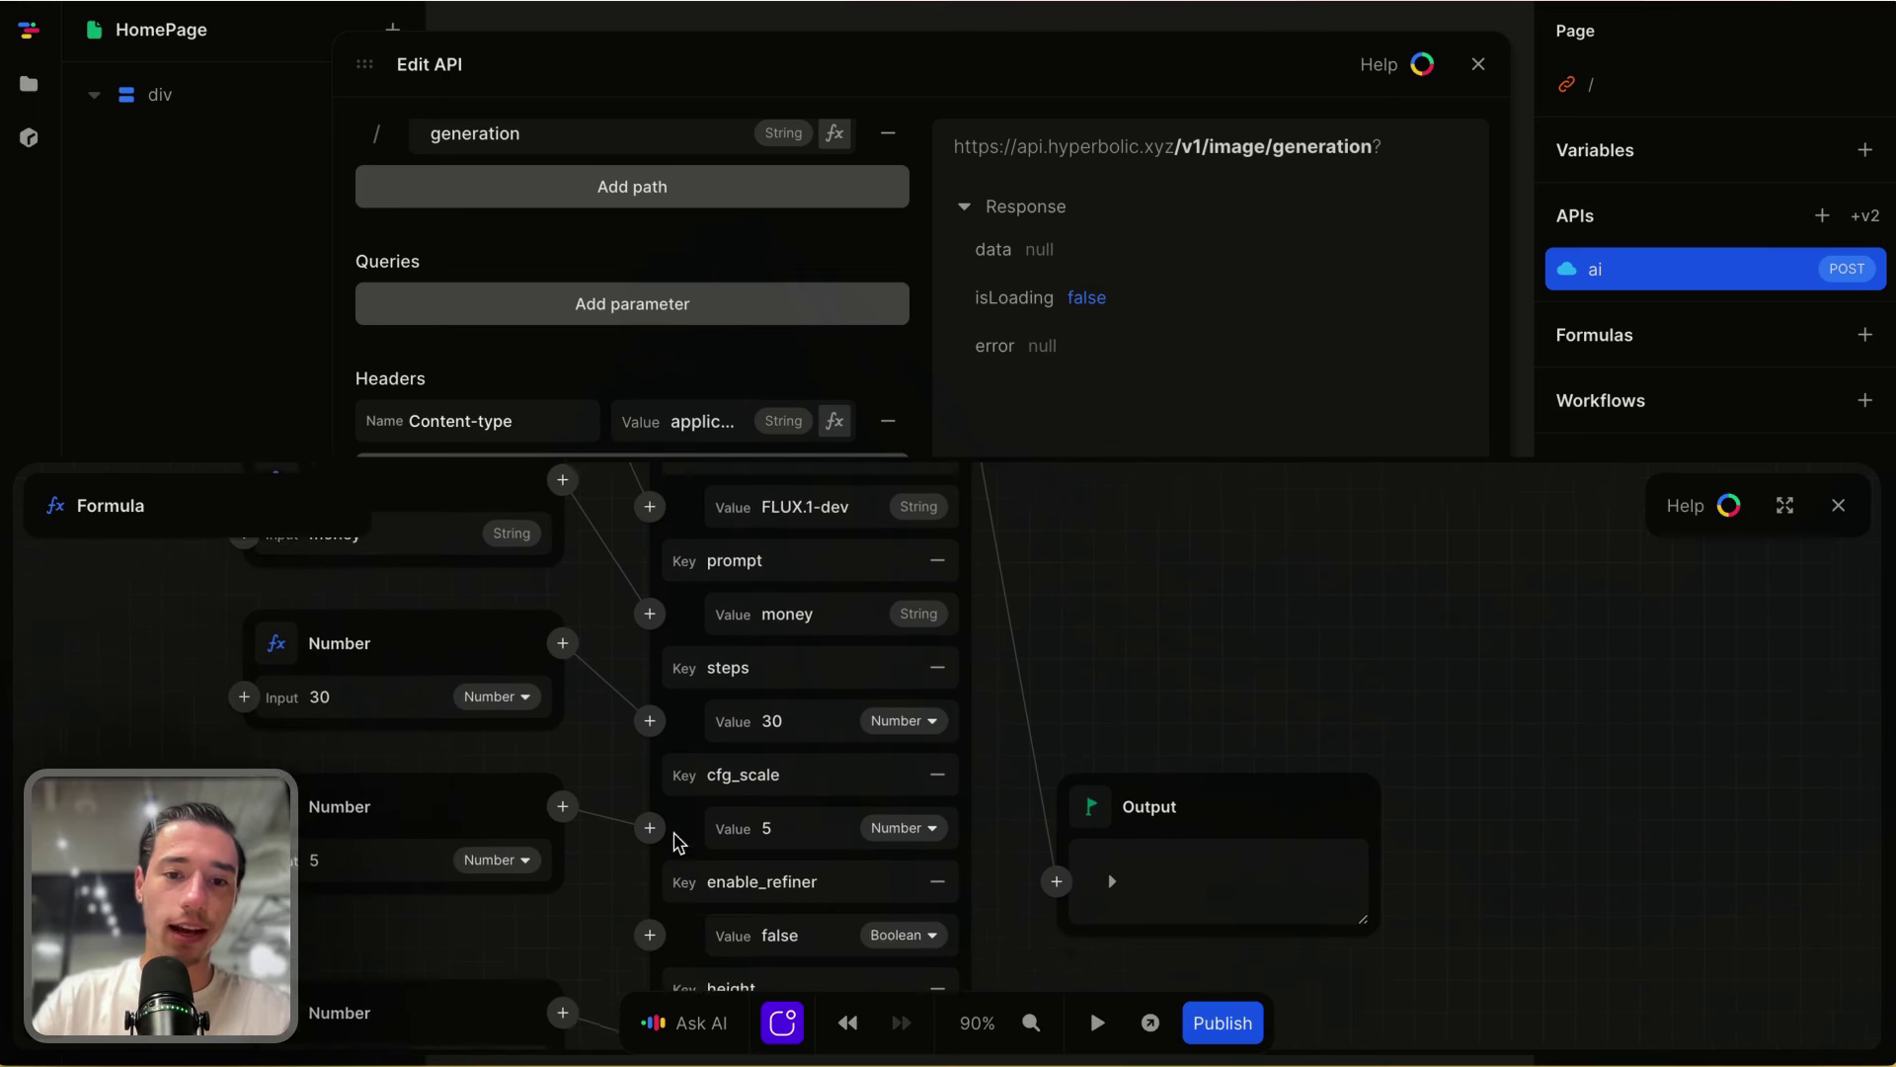
{"action": "scroll", "coordinate": [570, 838], "scroll_direction": "down", "scroll_amount": 5}
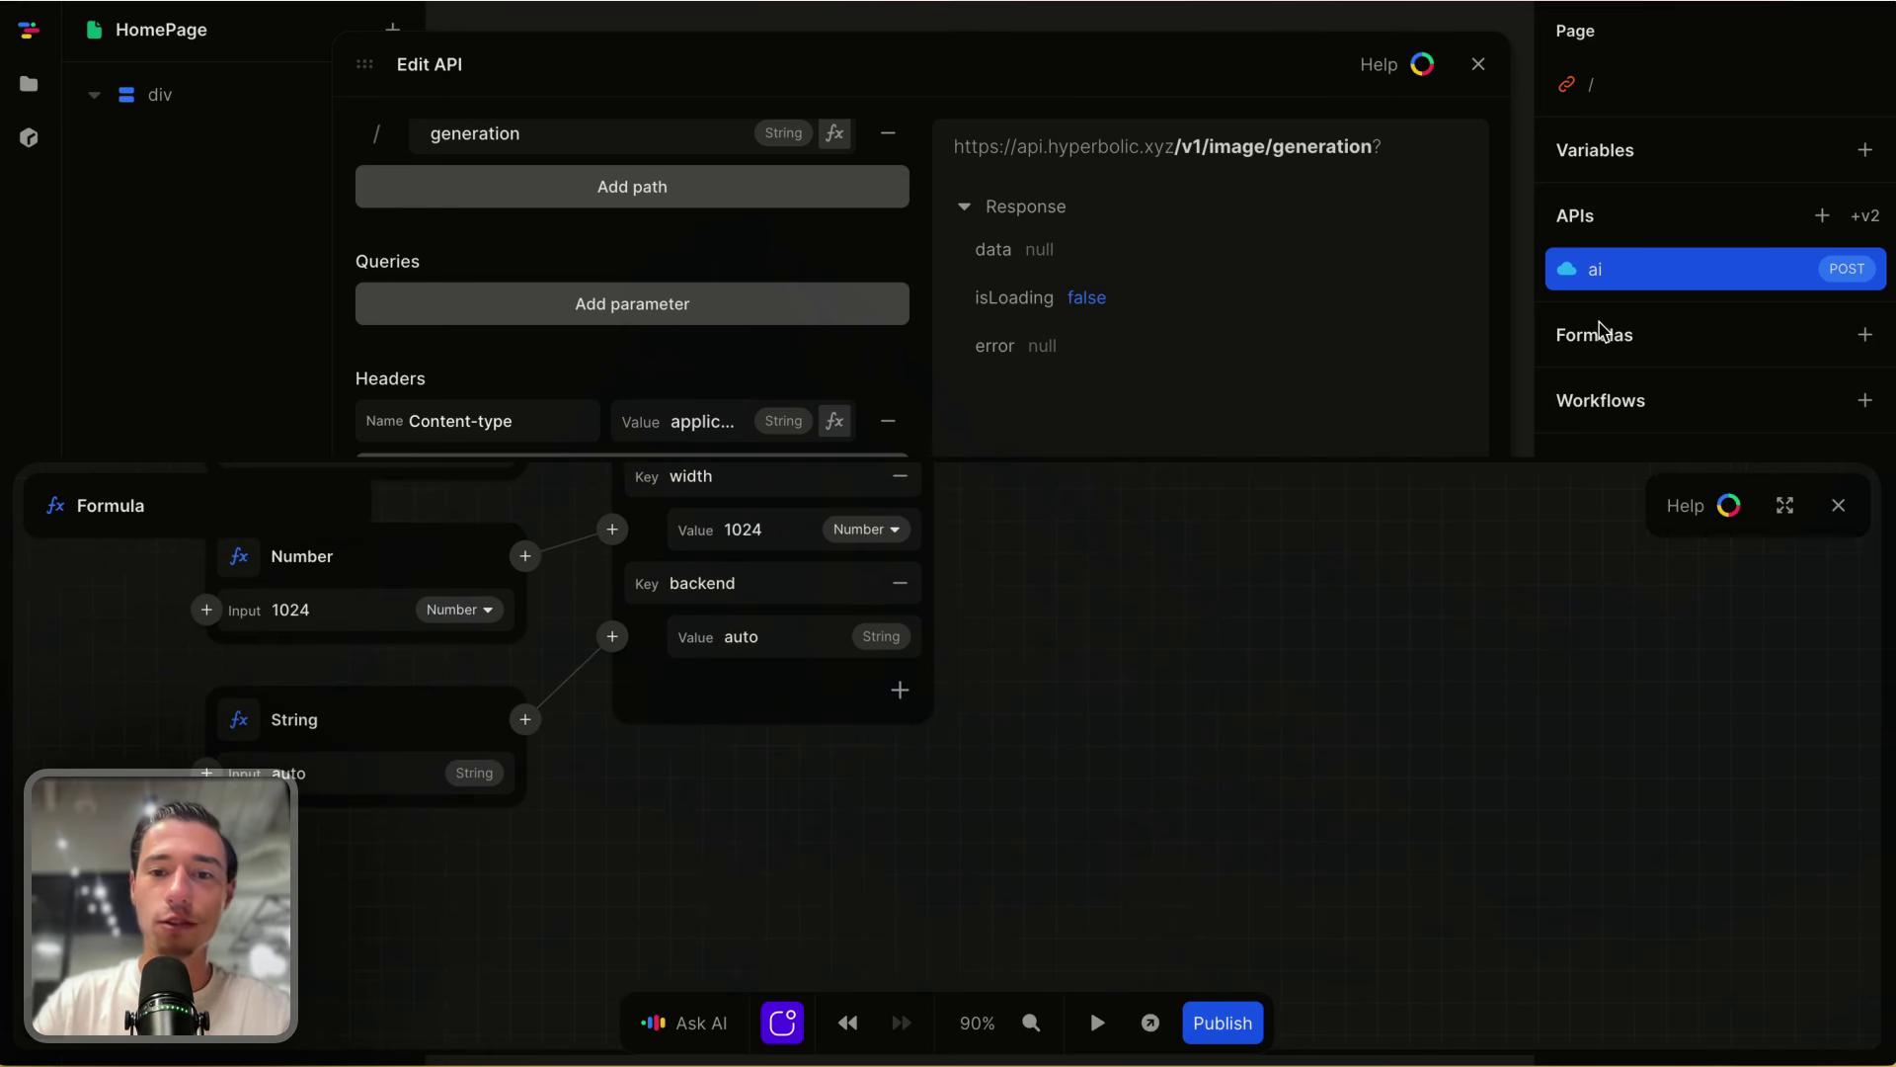
{"action": "left_click", "coordinate": [1839, 506]}
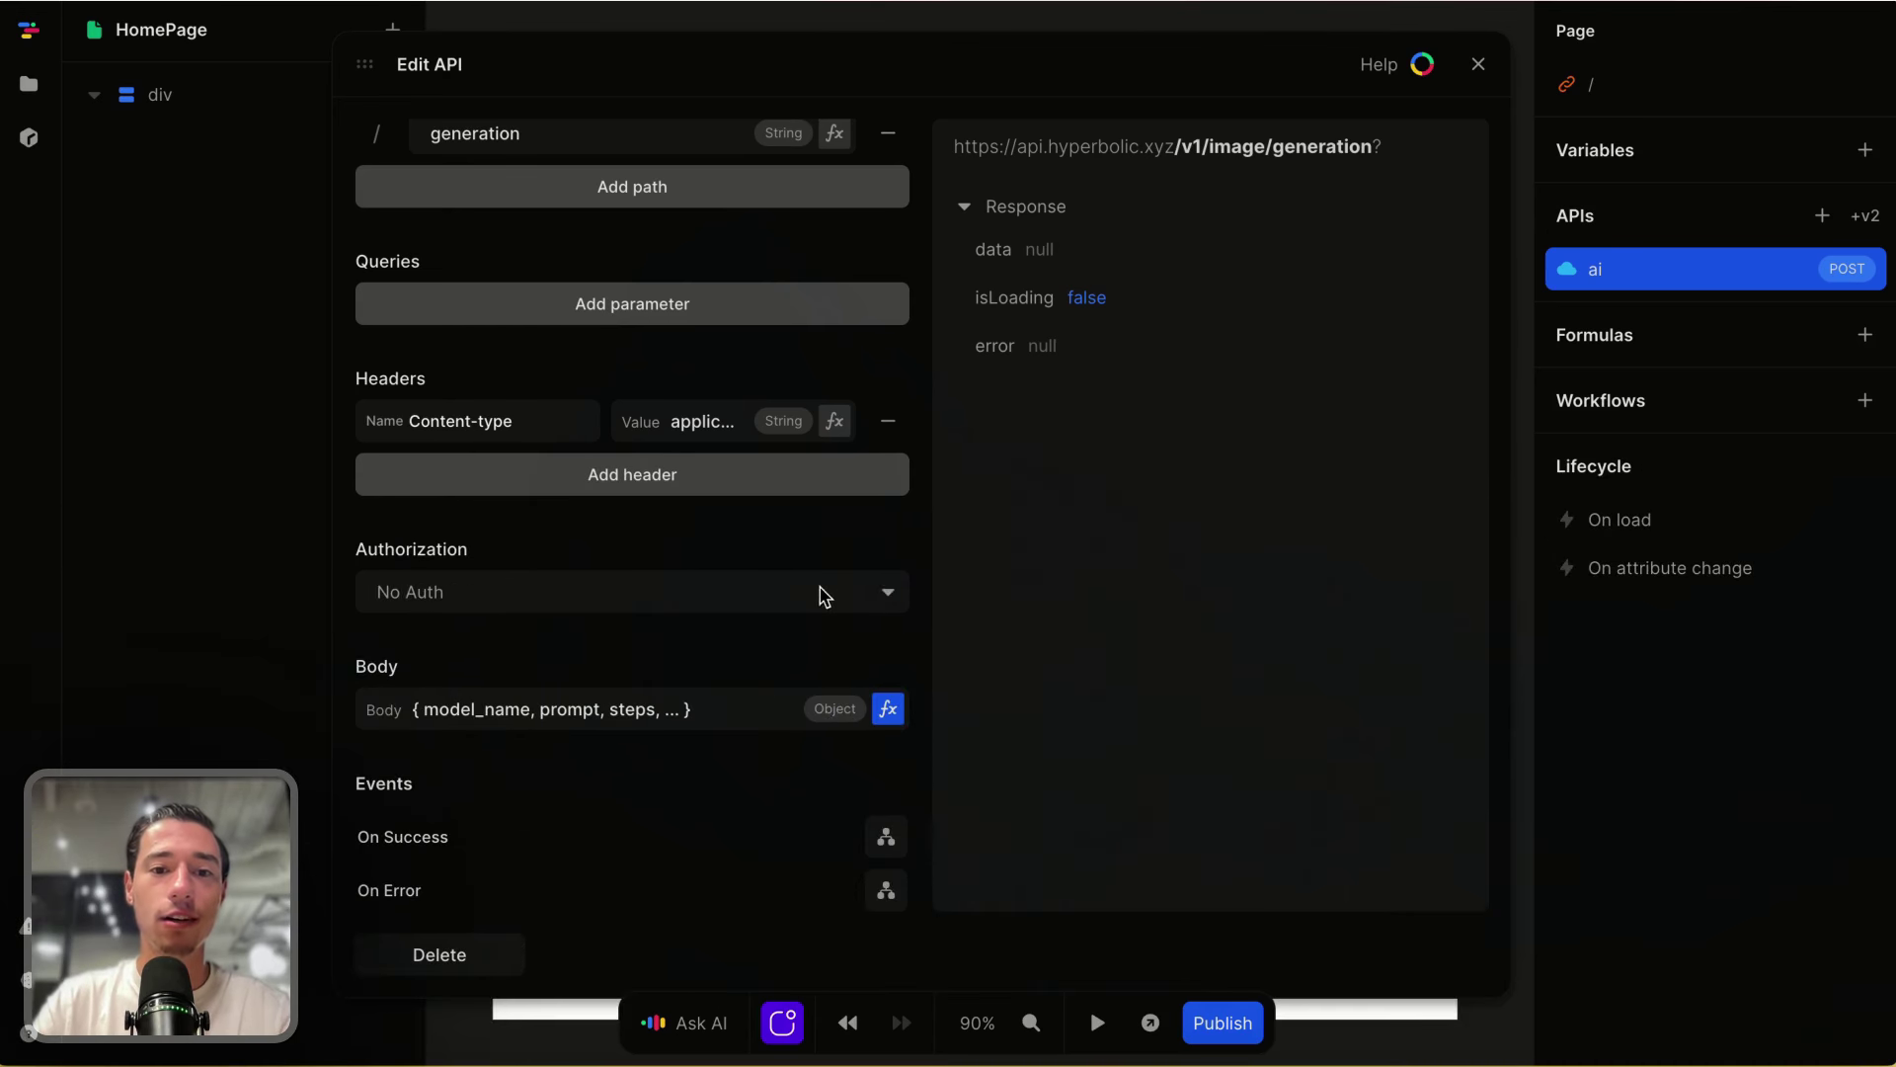
Step: Check the authorization options, keep No Auth, and add a second header below Content-type
{"action": "scroll", "coordinate": [665, 588], "scroll_direction": "up", "scroll_amount": 1}
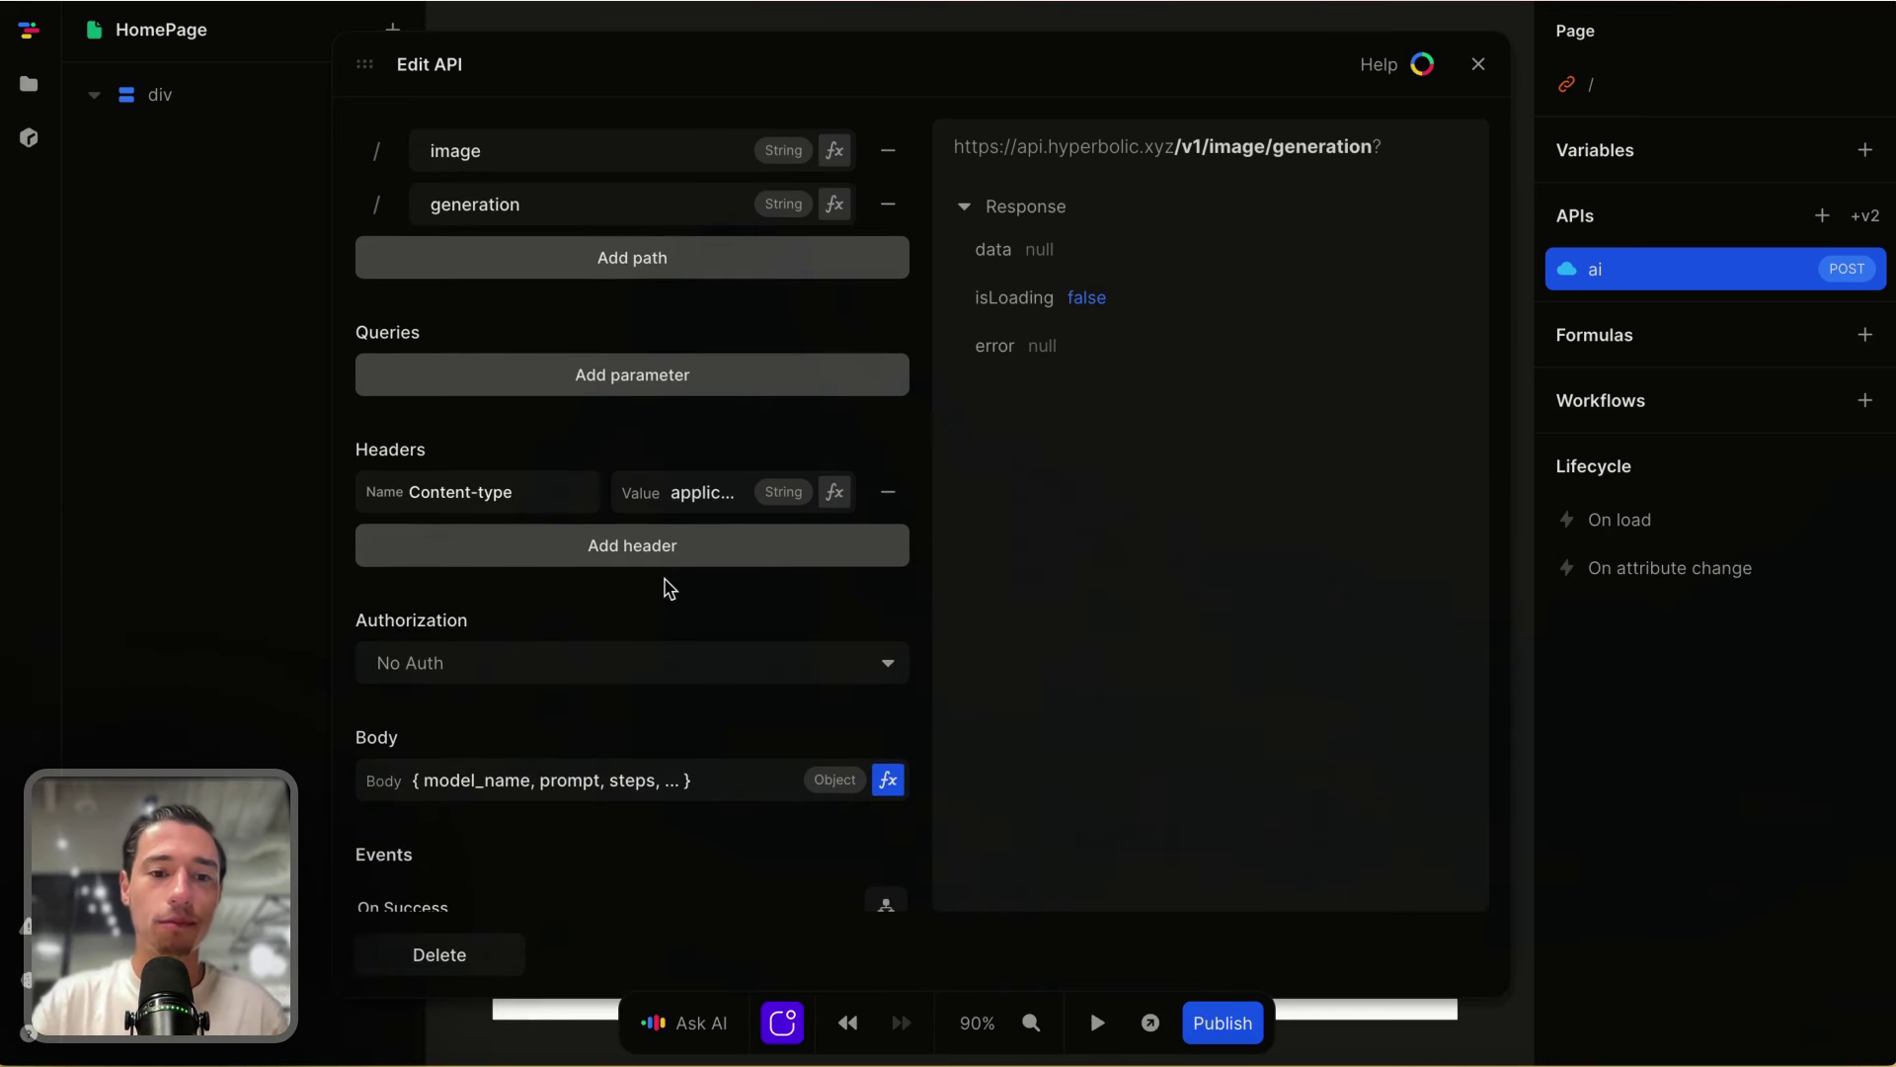
{"action": "left_click", "coordinate": [570, 675]}
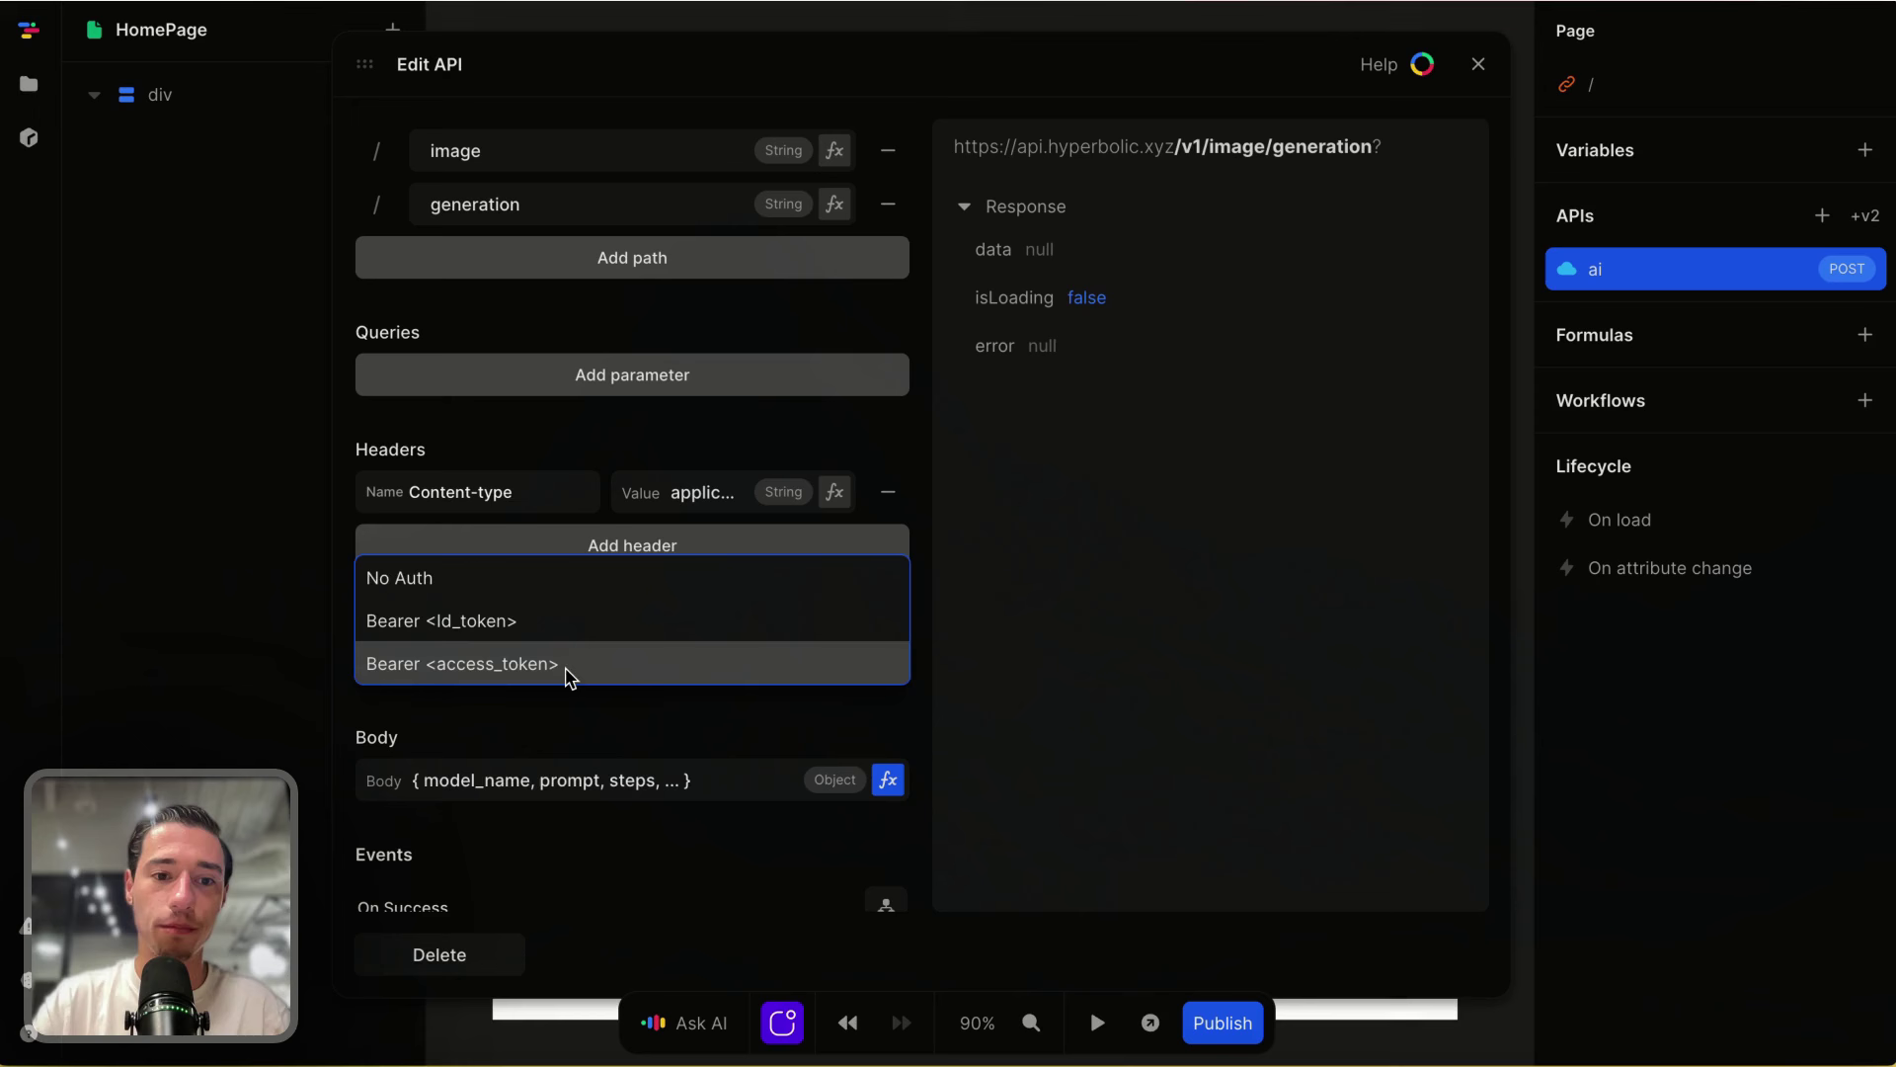
{"action": "left_click", "coordinate": [544, 589]}
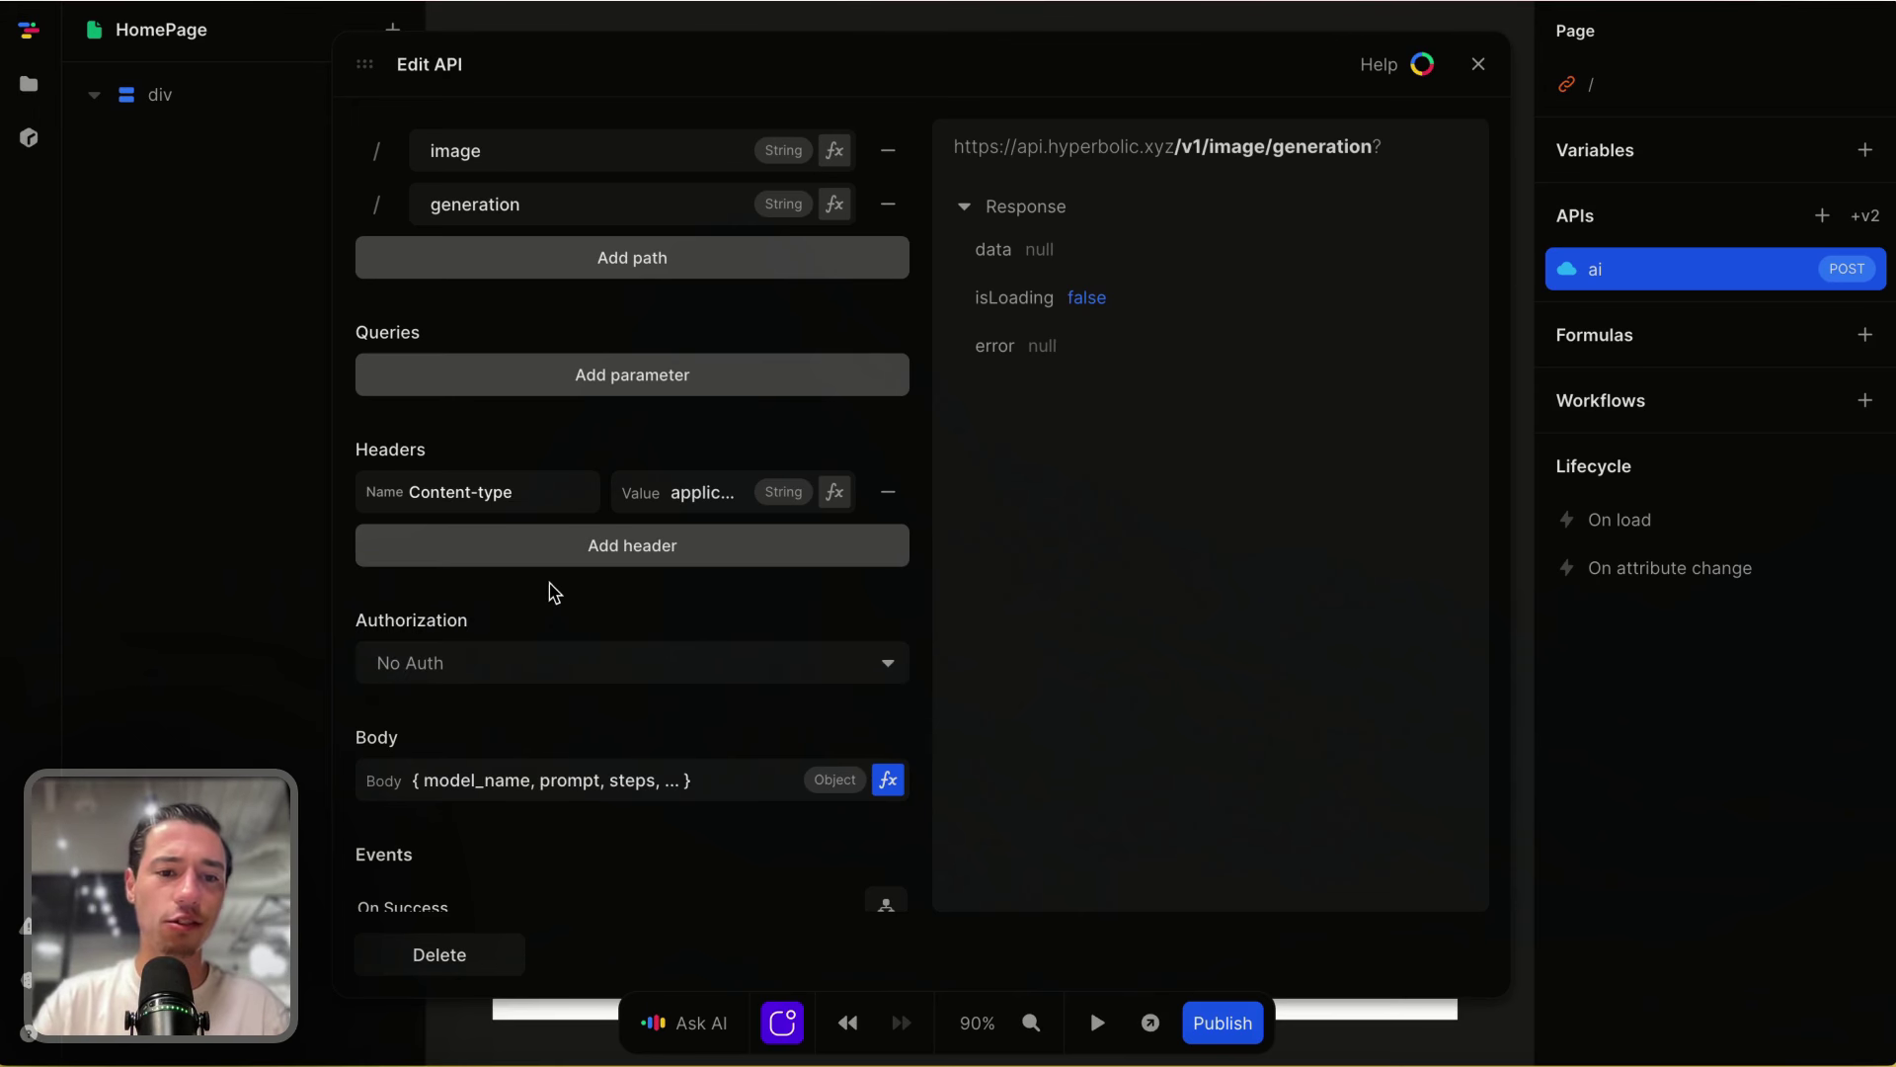
{"action": "left_click", "coordinate": [697, 555]}
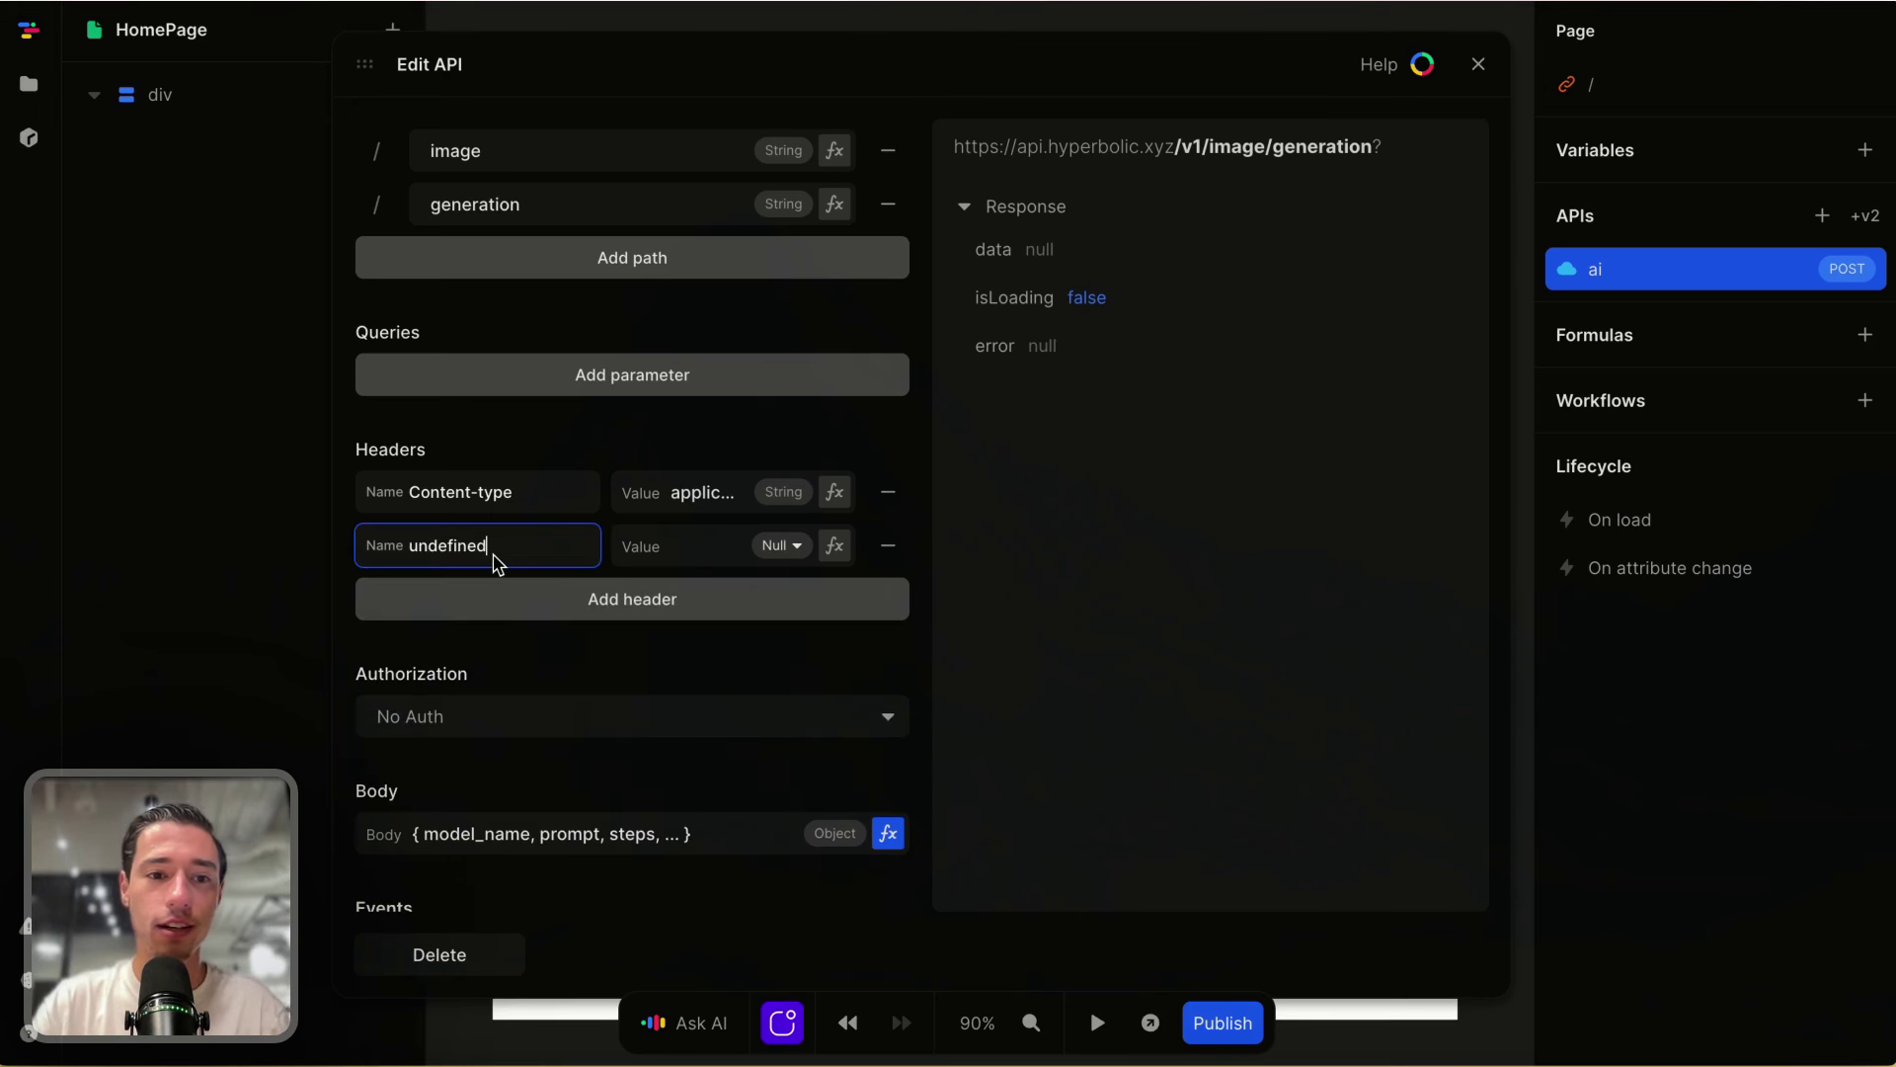
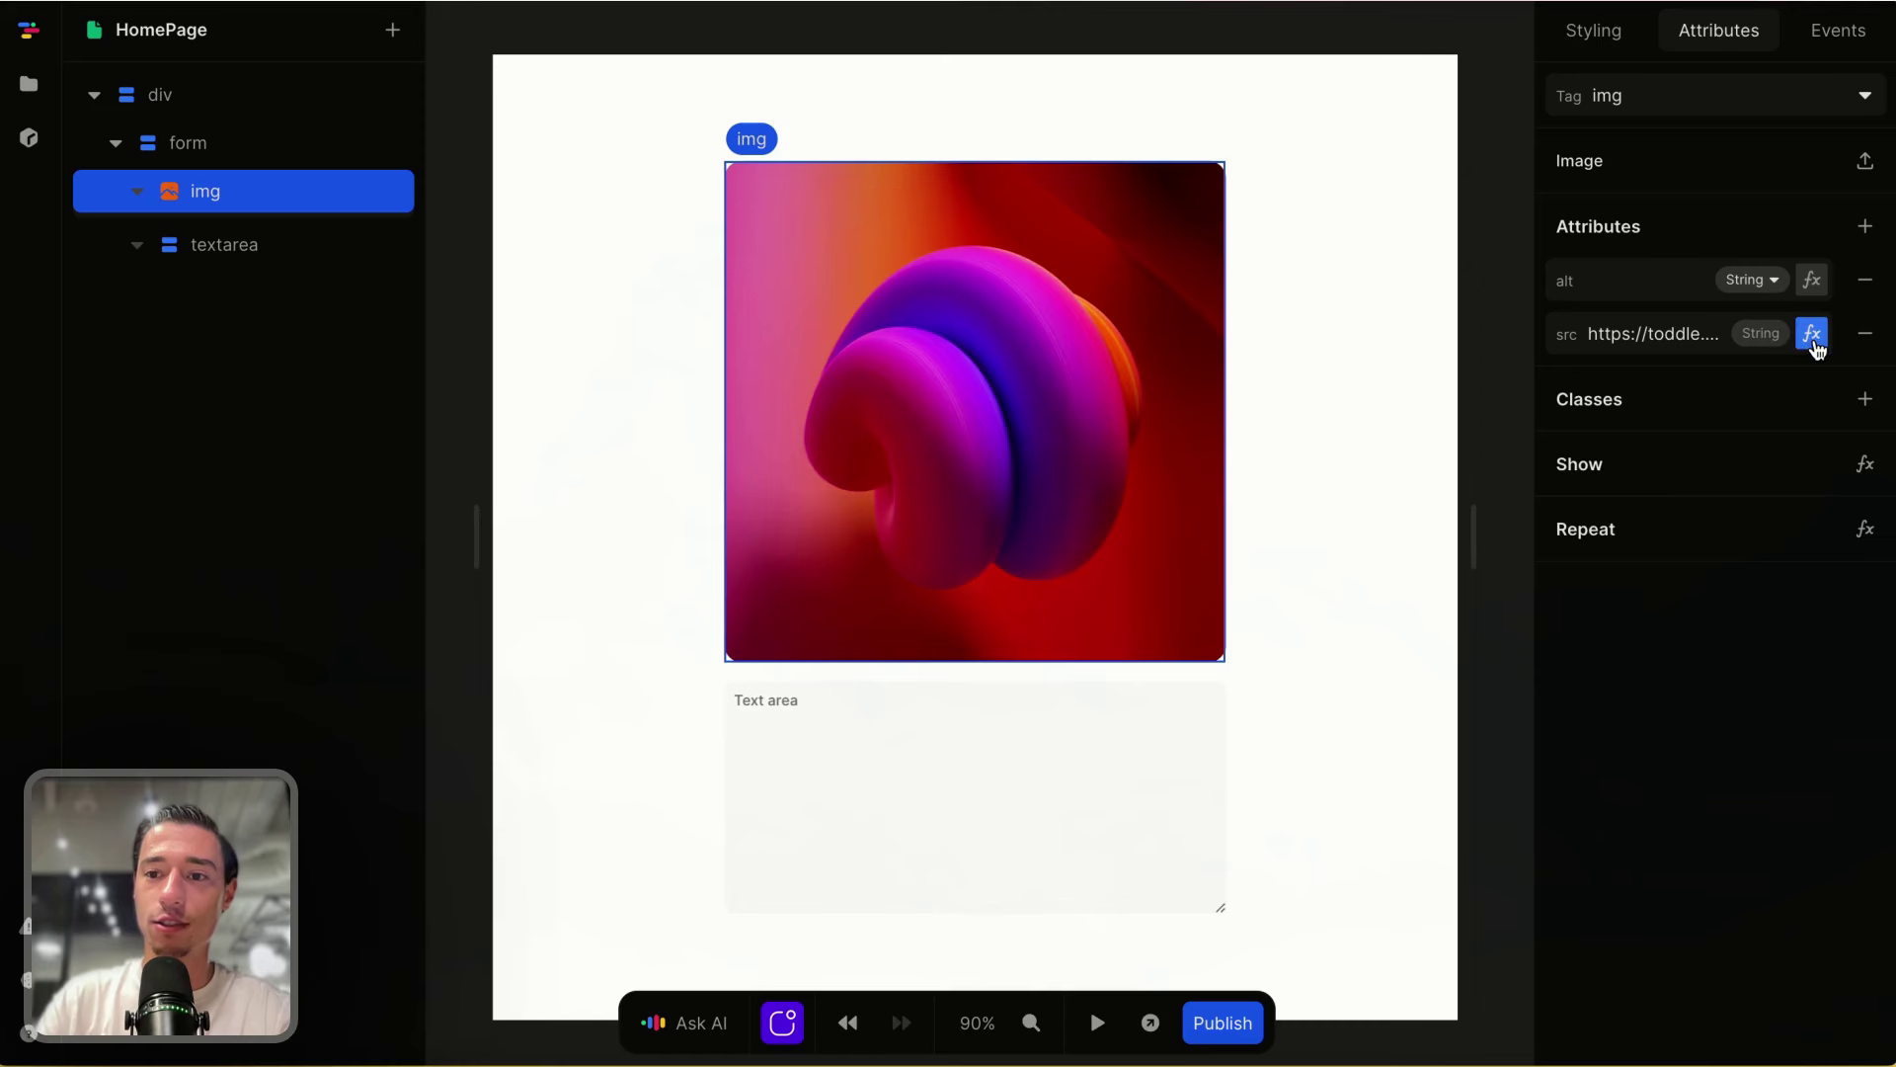
Step: Bind the img element's src attribute to the image variable and close the formula editor
{"action": "left_click", "coordinate": [1812, 333]}
{"action": "left_click", "coordinate": [630, 637]}
{"action": "left_click", "coordinate": [699, 718]}
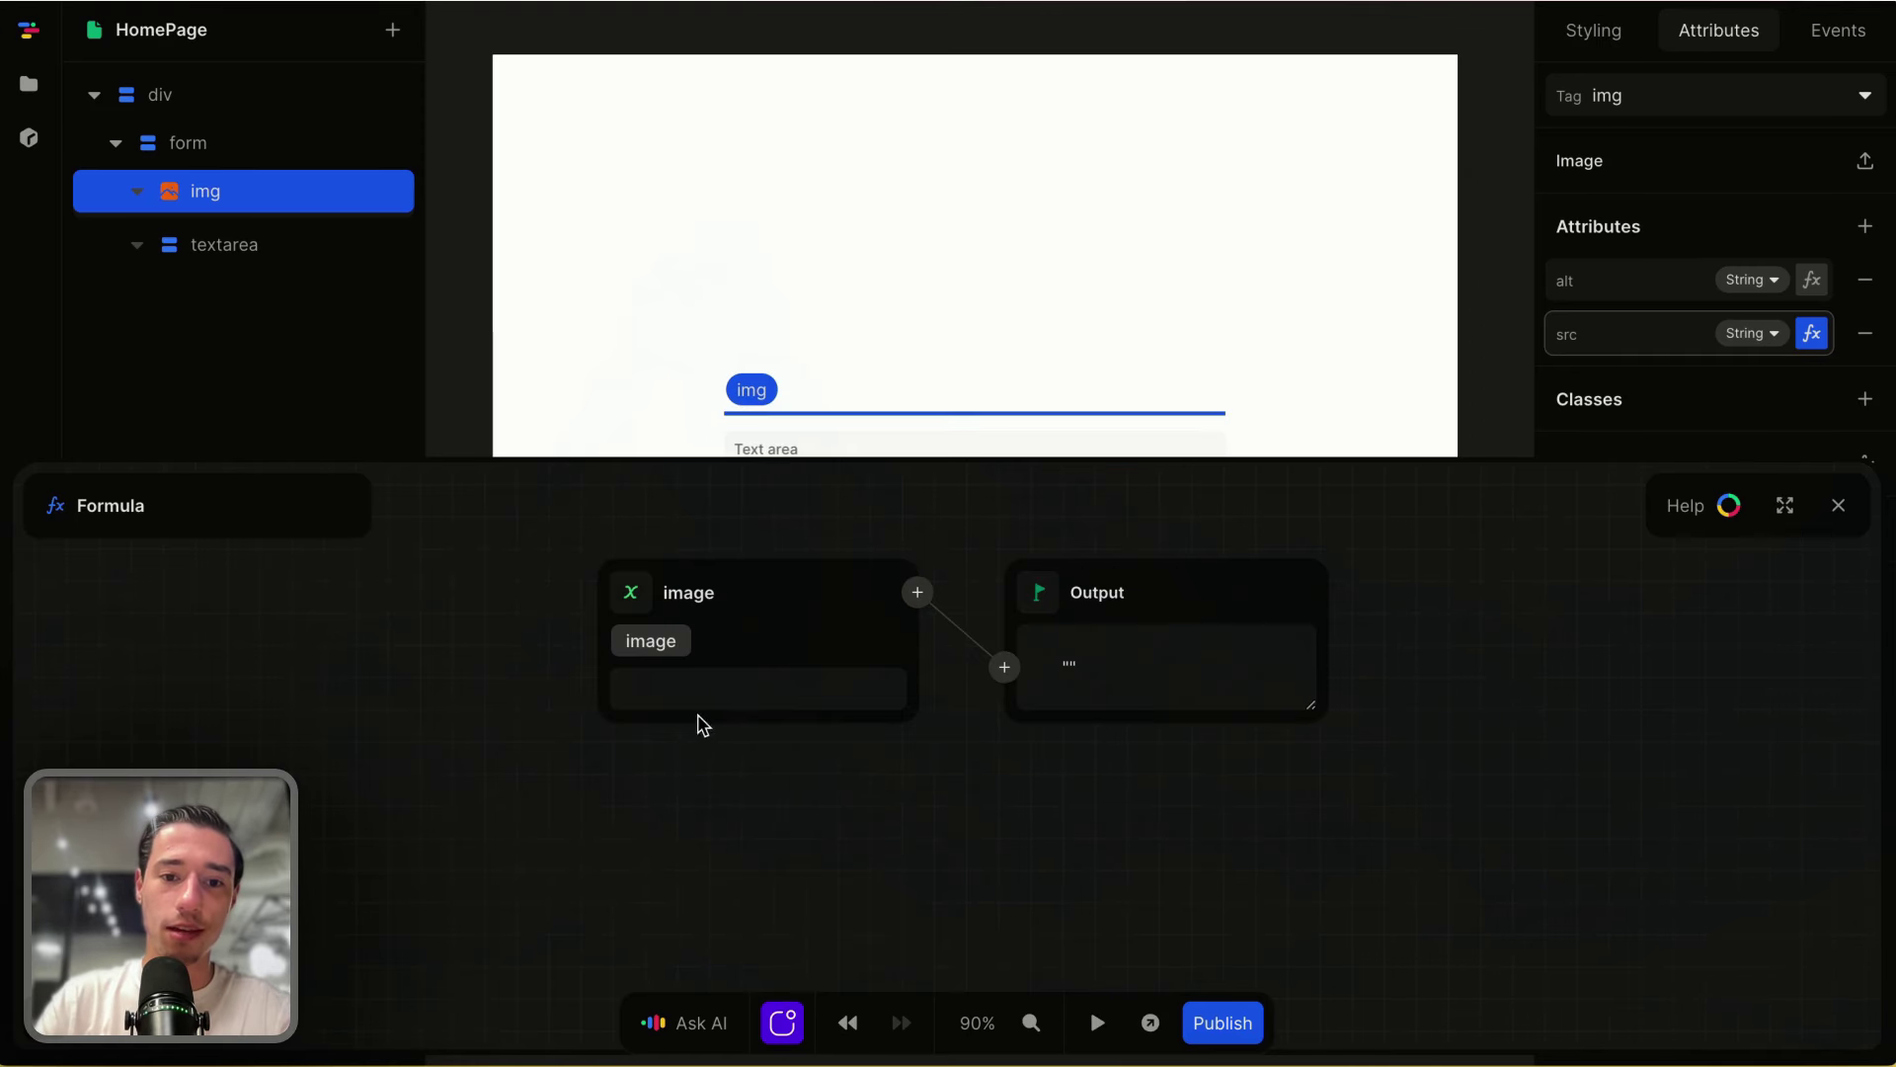
{"action": "left_click", "coordinate": [1838, 505]}
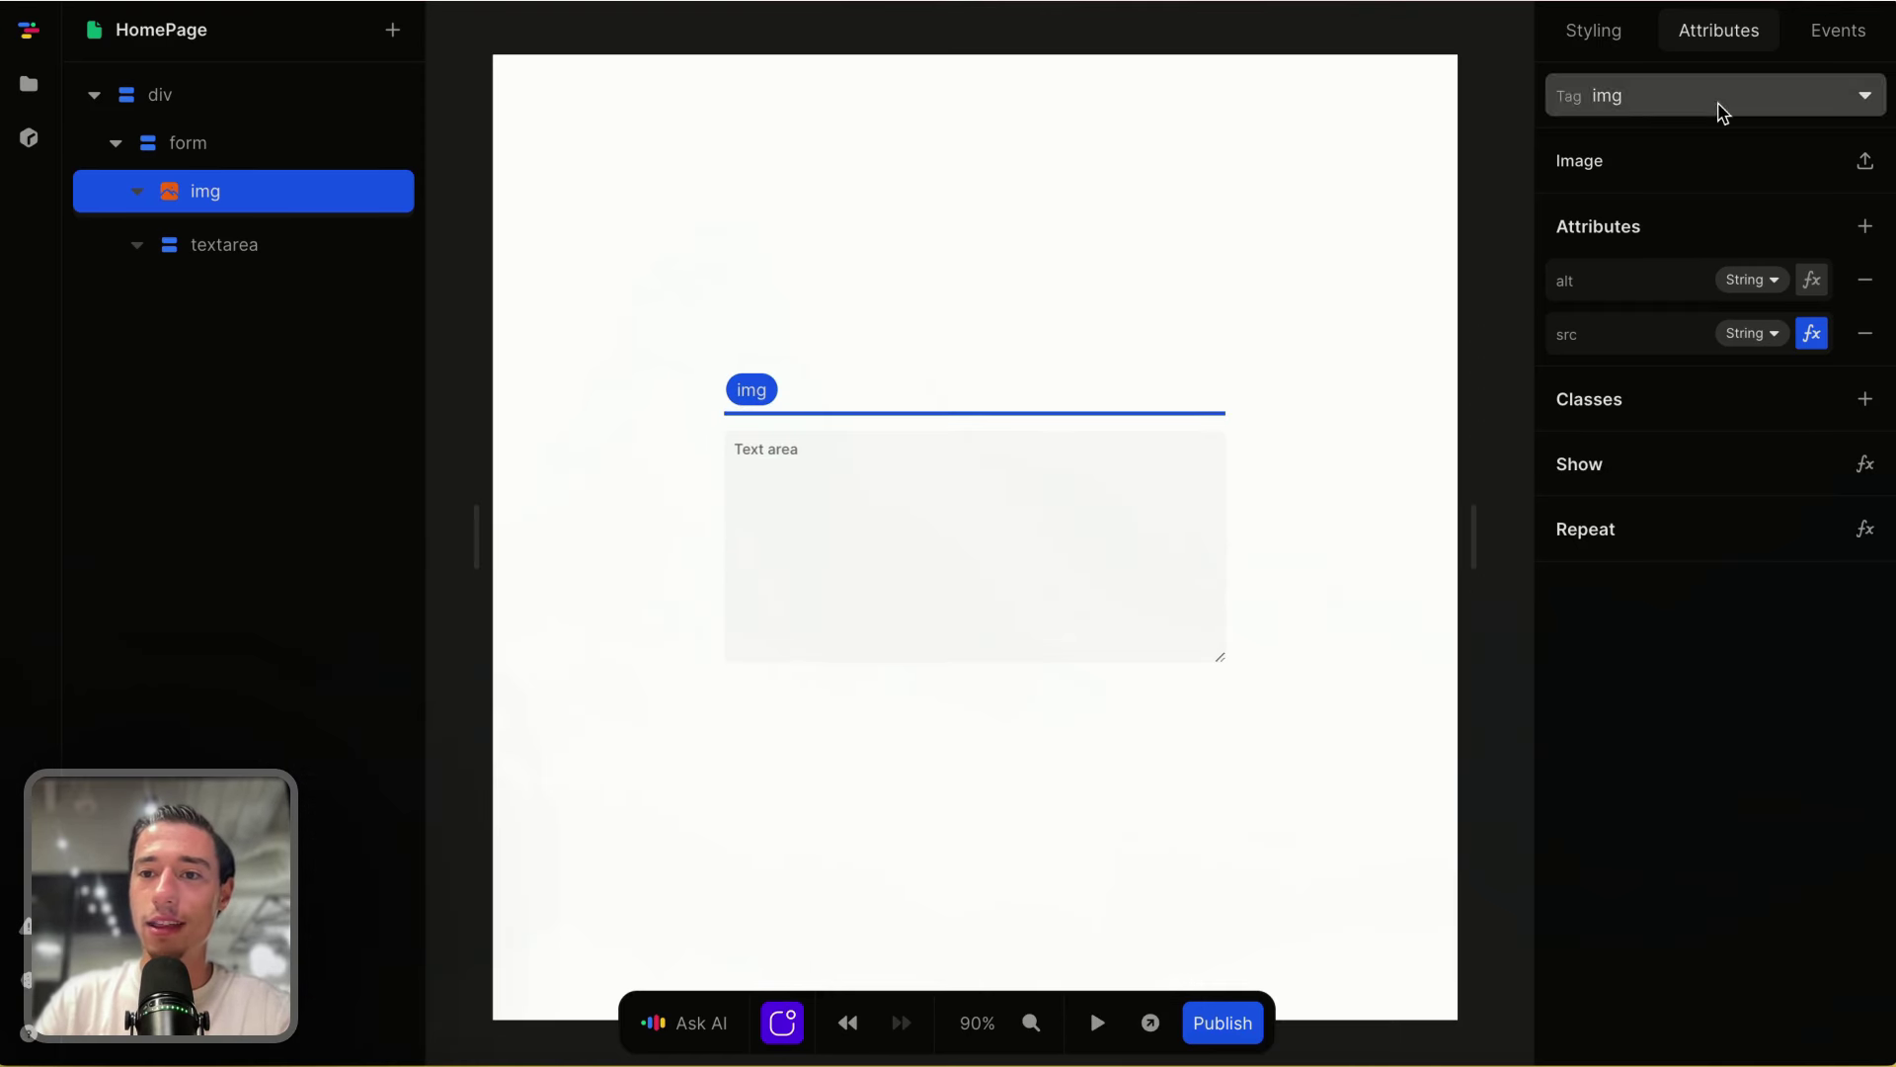
Step: Start a Show formula for the img element that takes the Size of the image variable
{"action": "left_click", "coordinate": [1858, 464]}
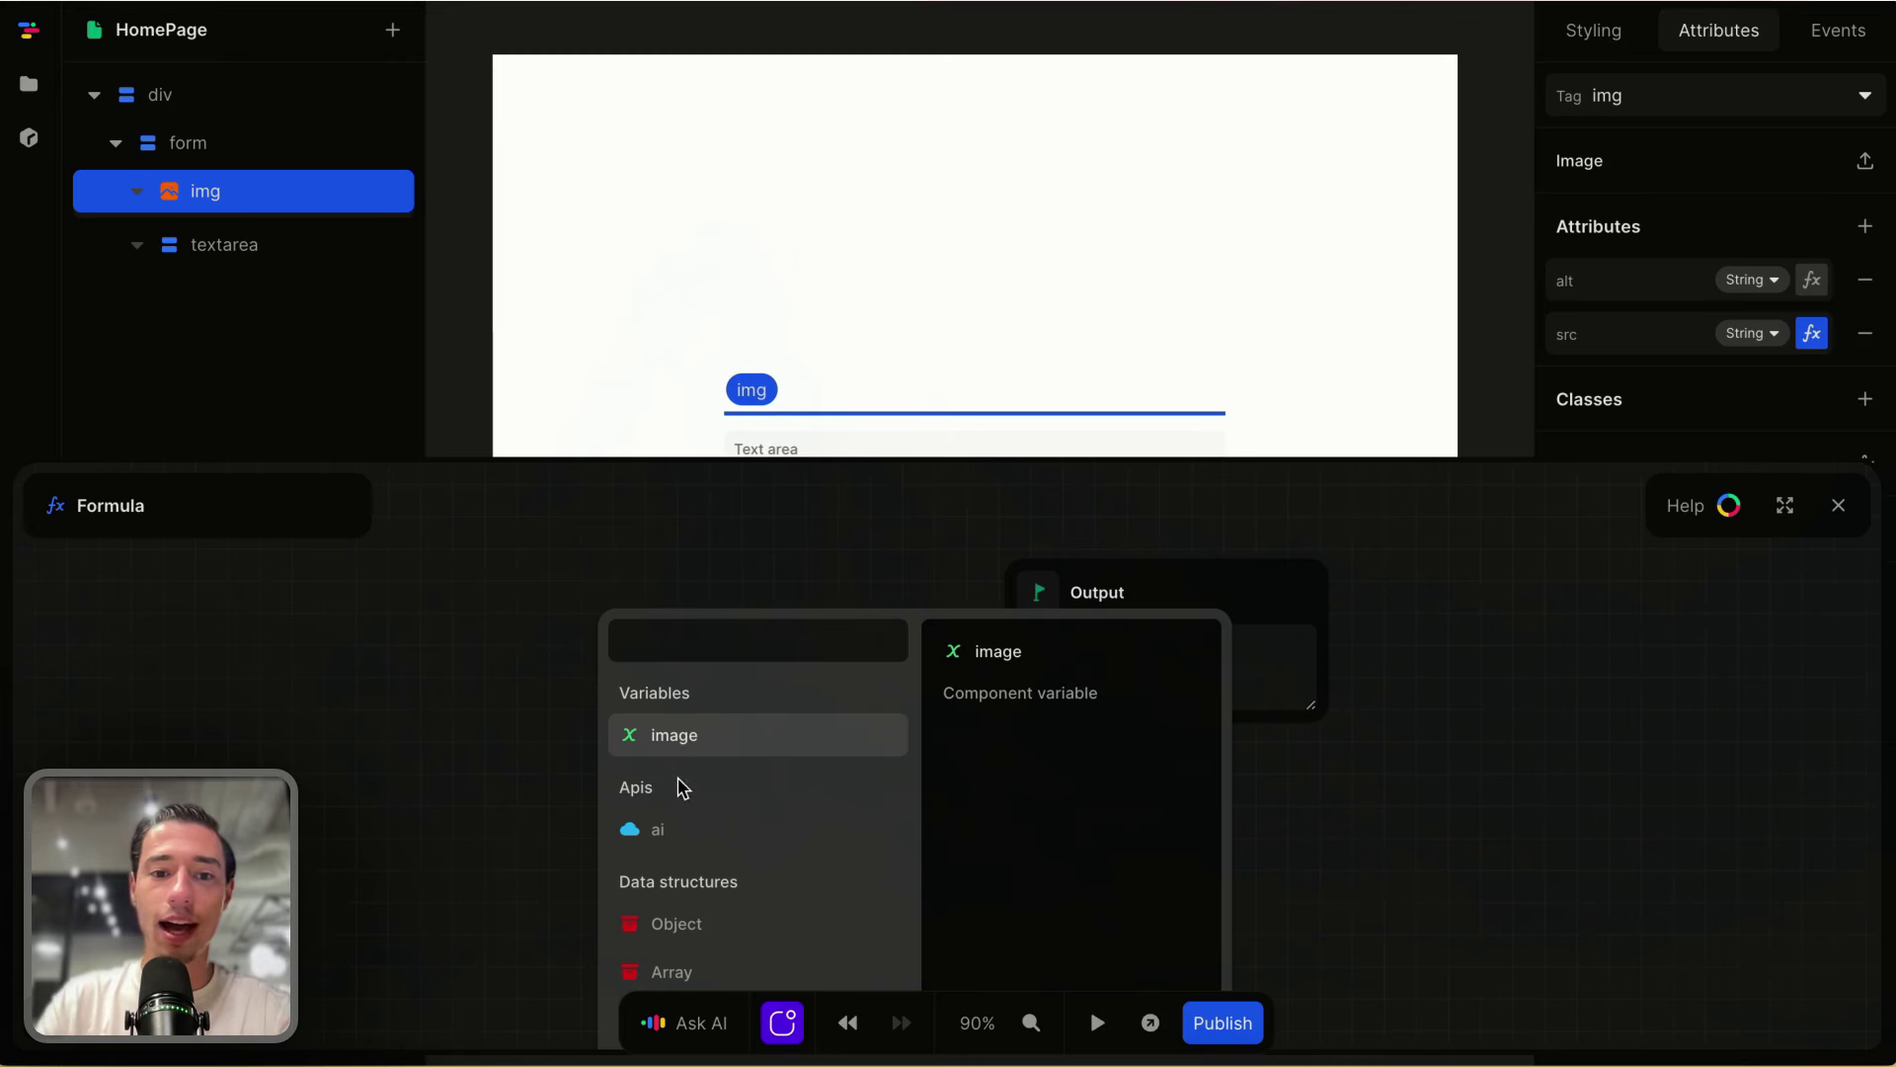
{"action": "left_click", "coordinate": [689, 740]}
{"action": "left_click", "coordinate": [917, 591]}
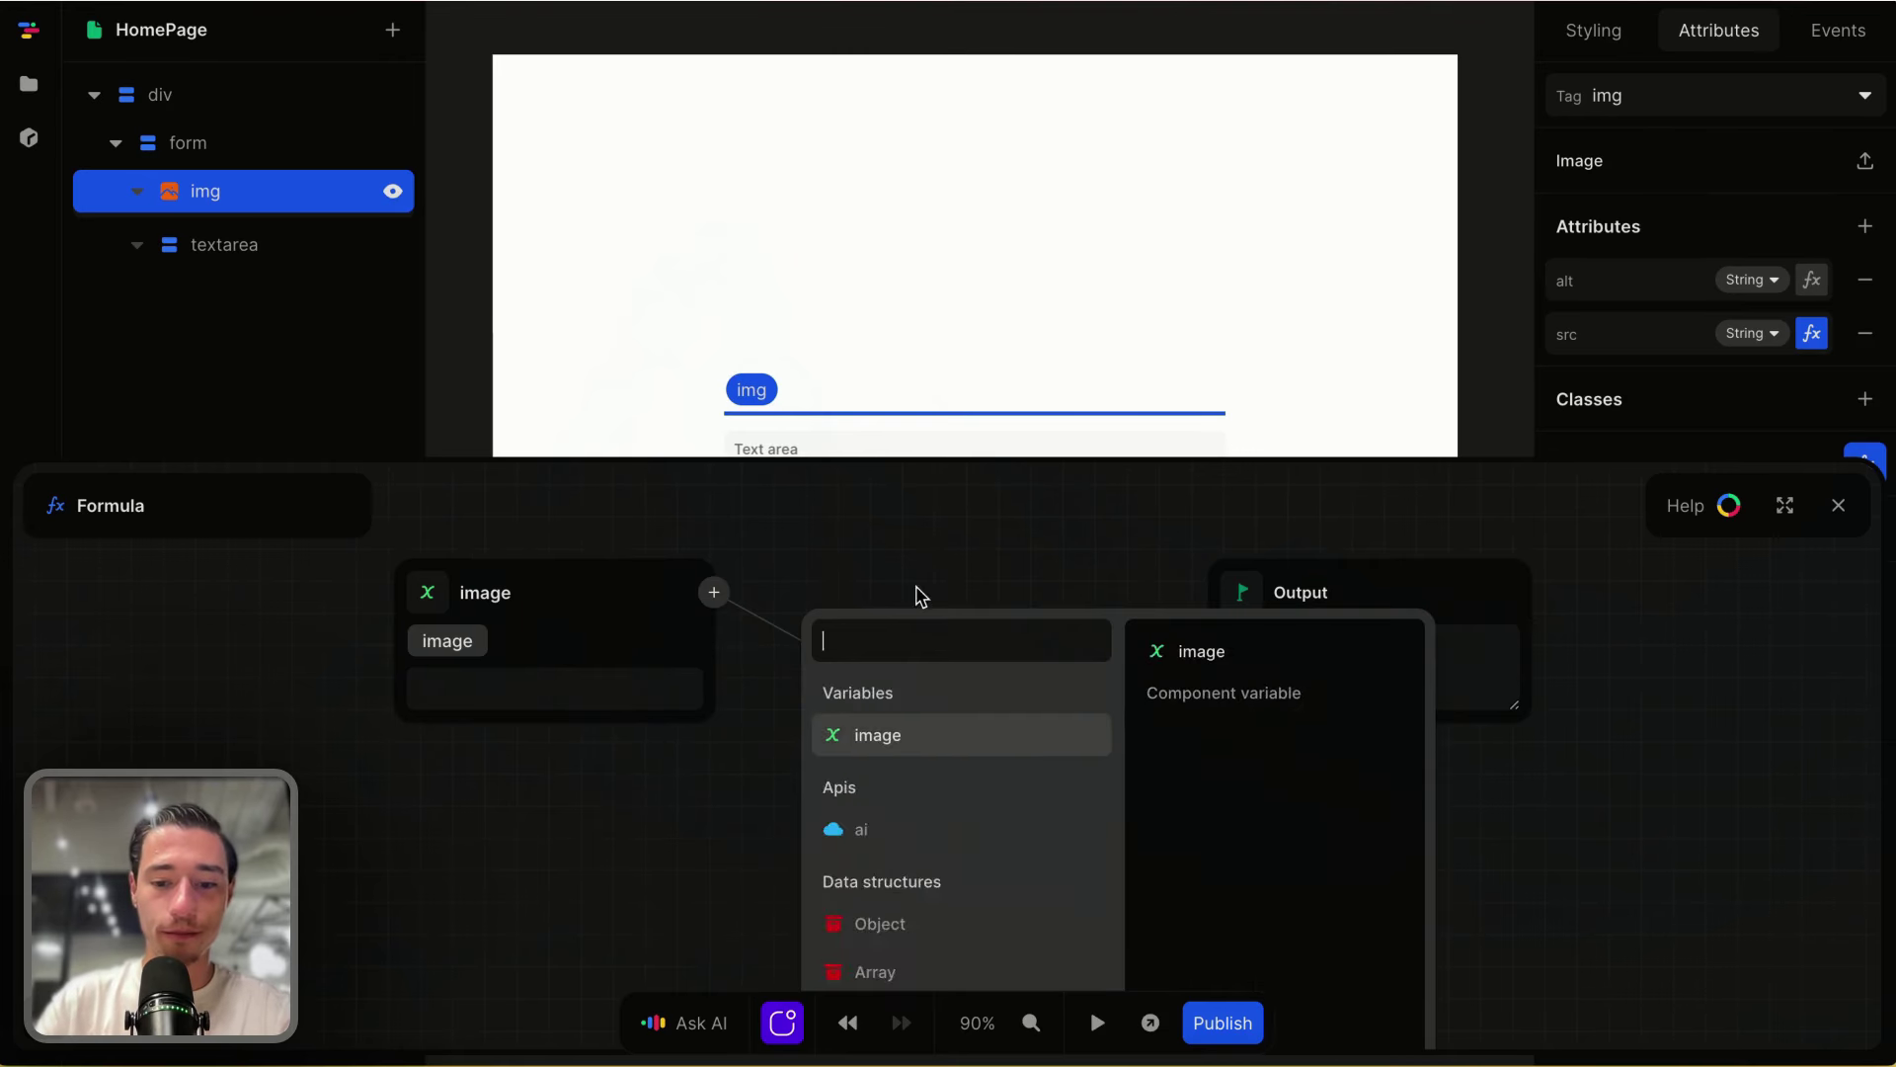
{"action": "type", "text": "si"}
{"action": "left_click", "coordinate": [926, 694]}
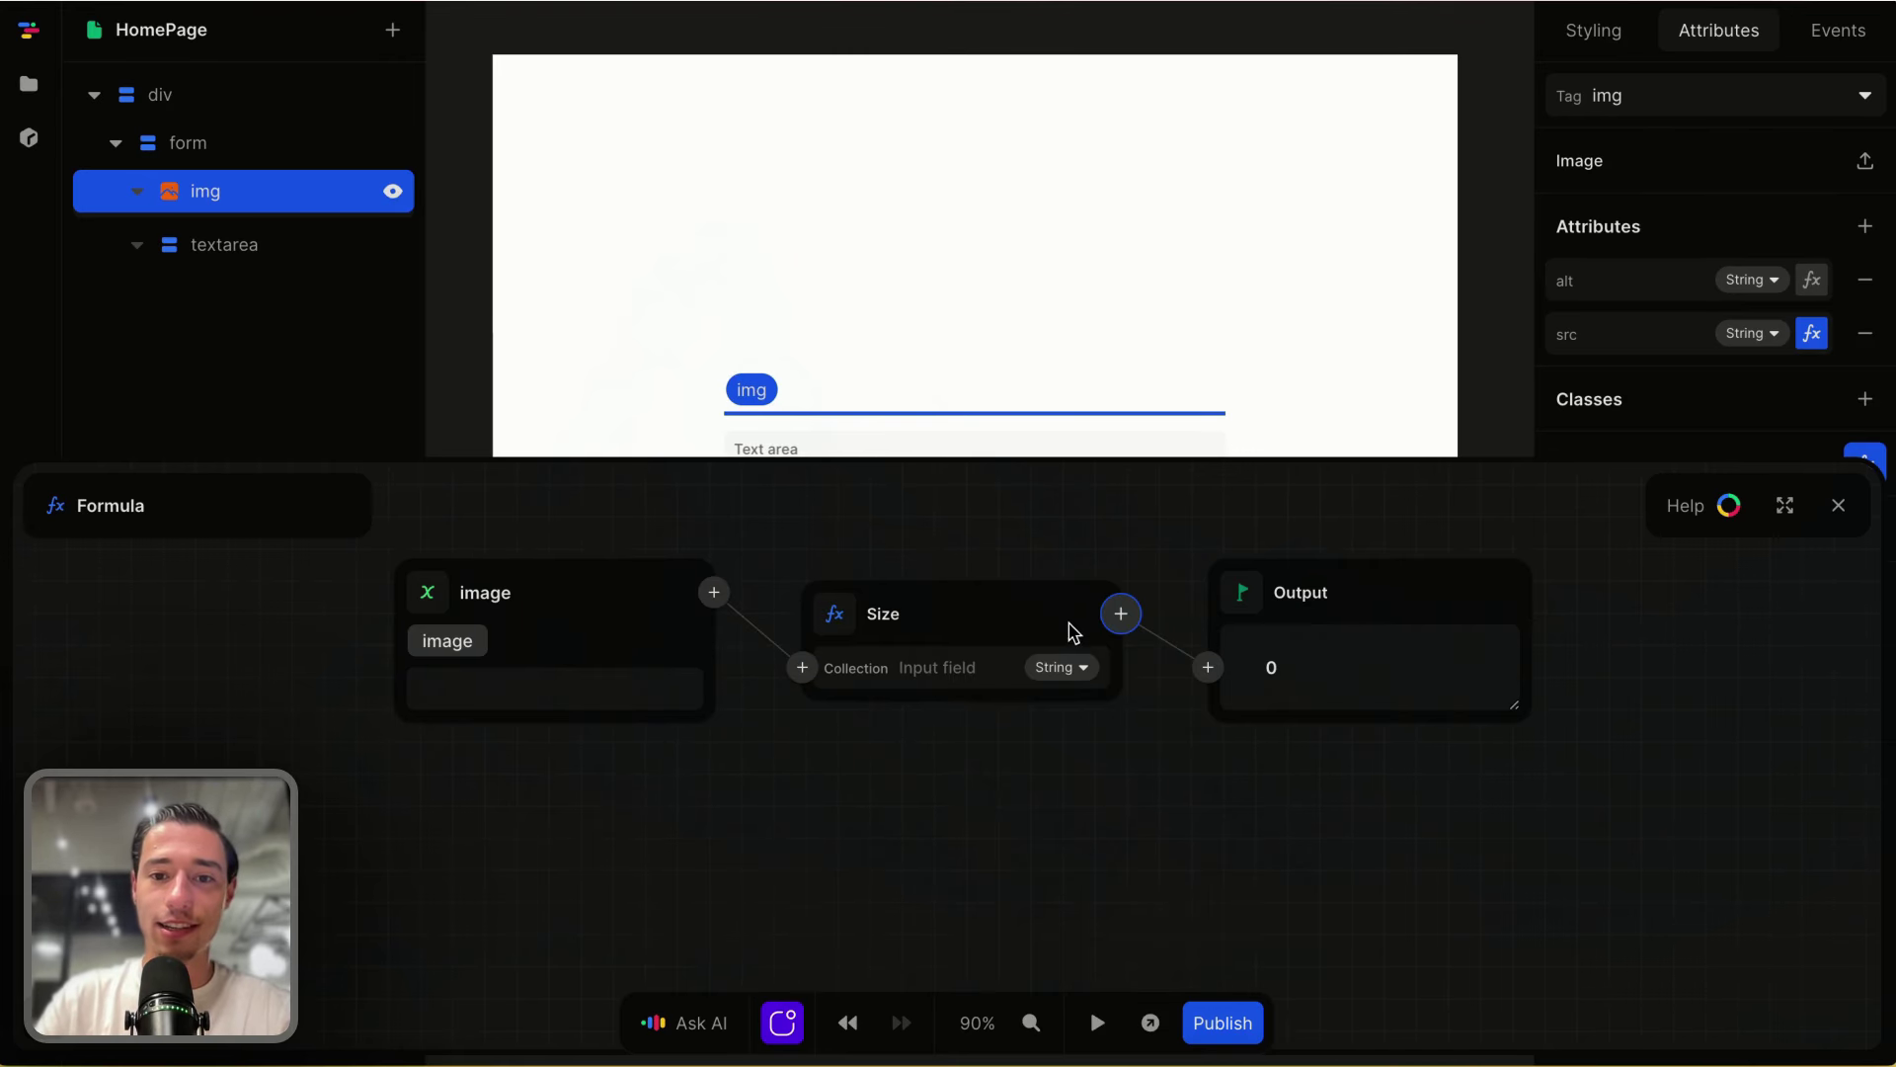
Step: Pass the Size result into a Greater than comparison with second value 0 and close the formula editor
{"action": "left_click", "coordinate": [1122, 614]}
{"action": "type", "text": "gr"}
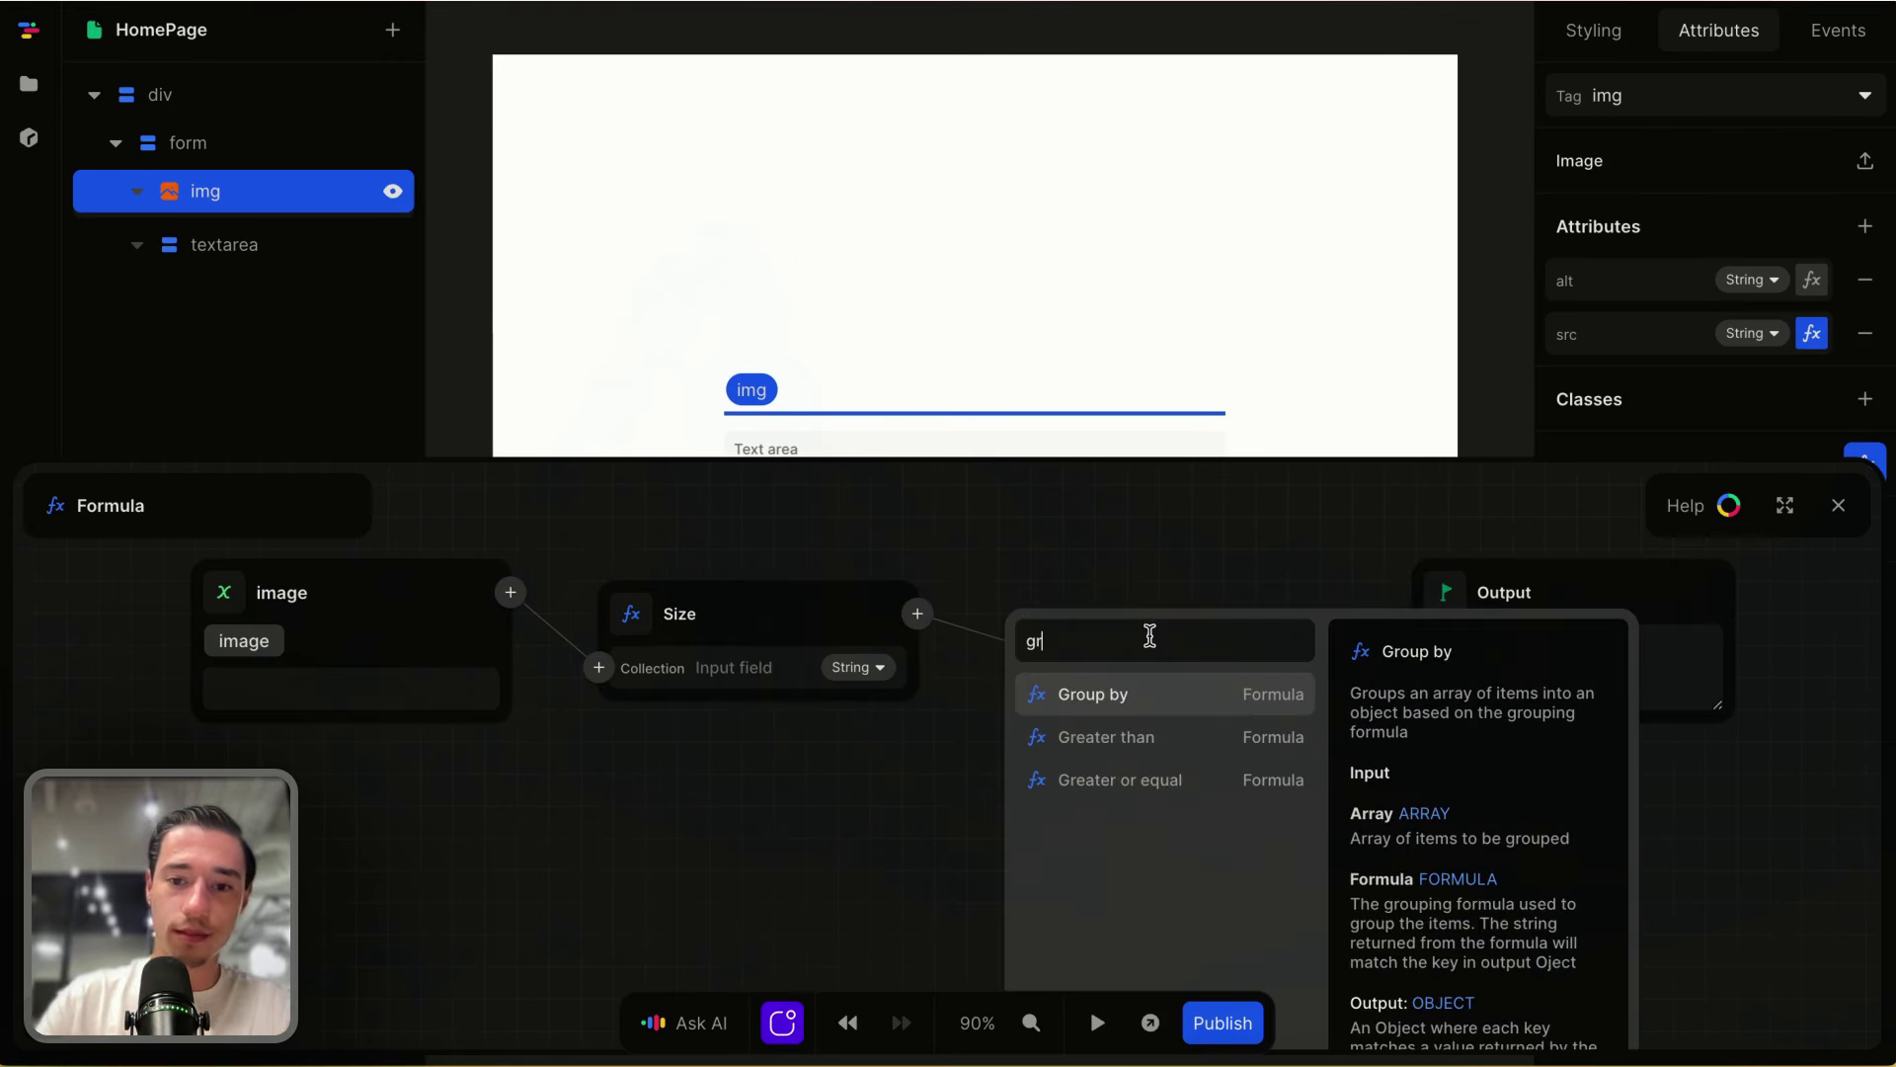
{"action": "left_click", "coordinate": [1135, 736]}
{"action": "left_click", "coordinate": [1144, 711]}
{"action": "type", "text": "0"}
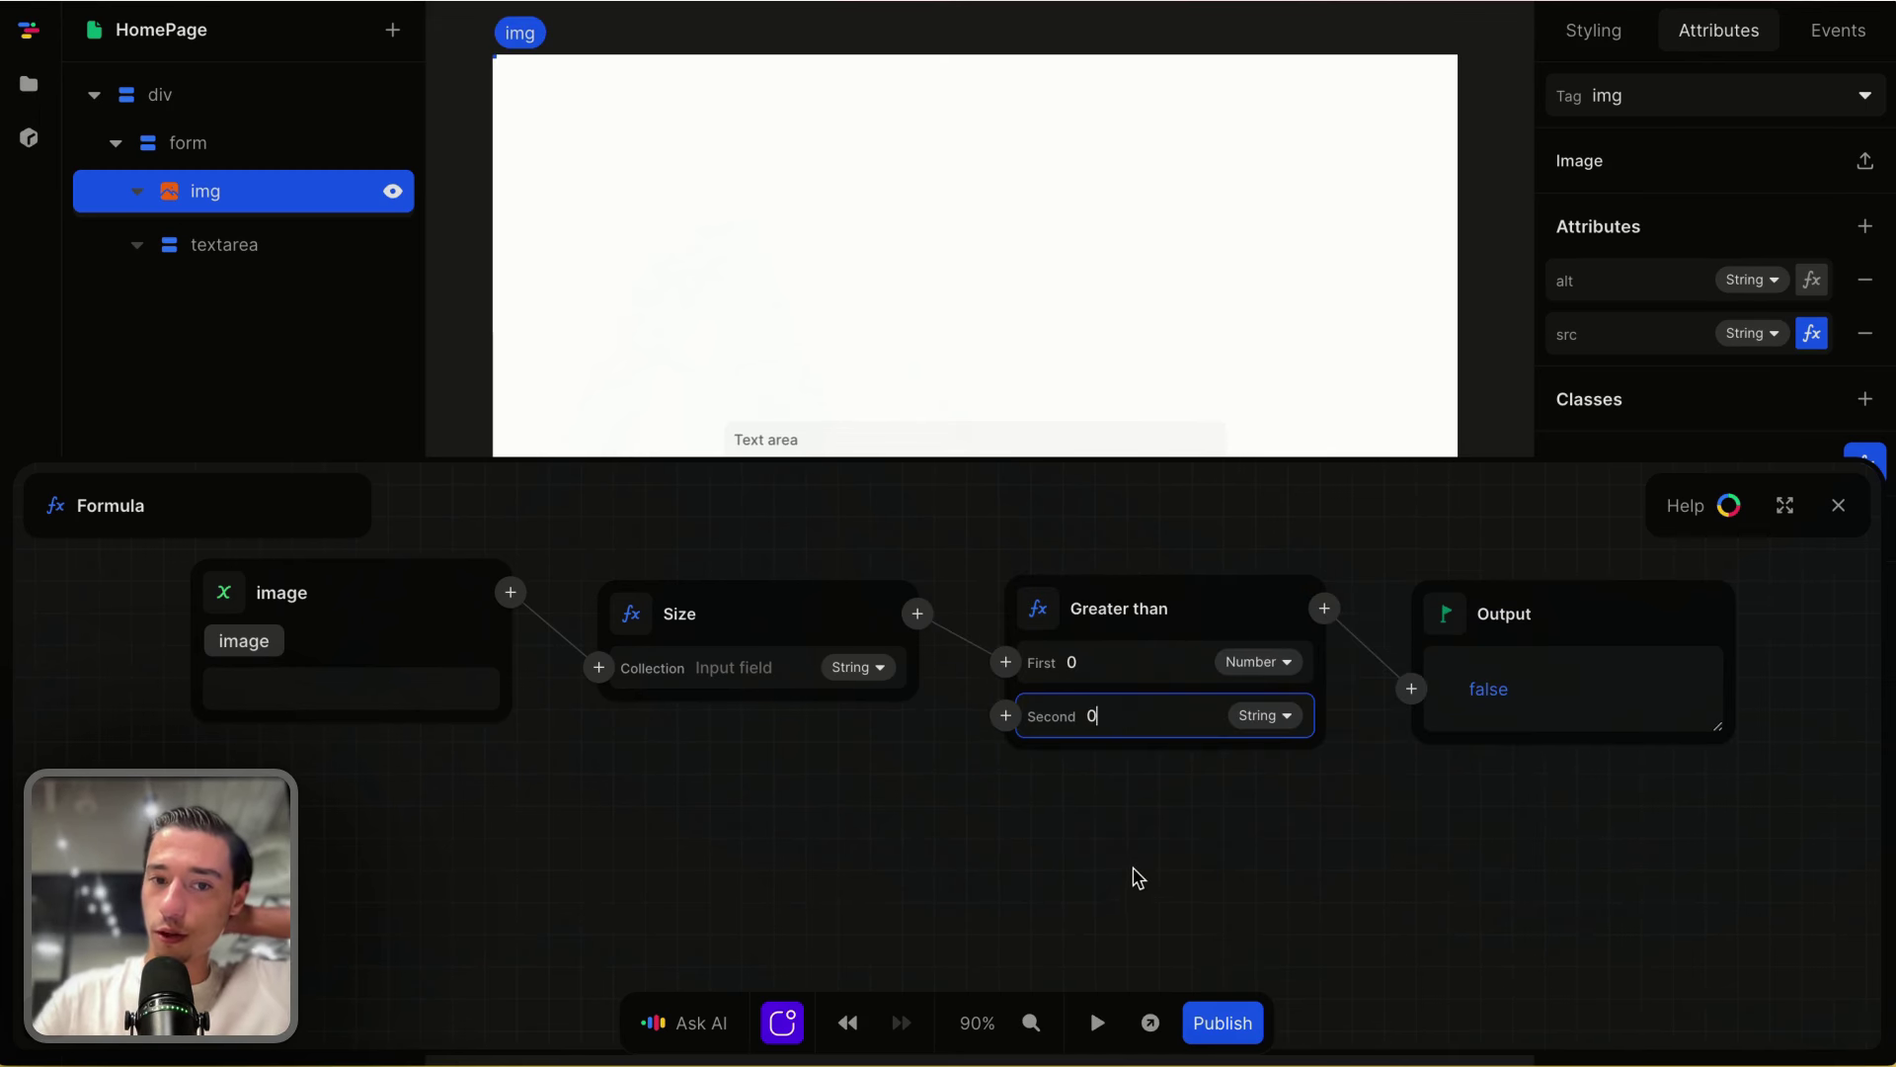
{"action": "left_click", "coordinate": [1136, 879]}
{"action": "left_click", "coordinate": [1838, 504]}
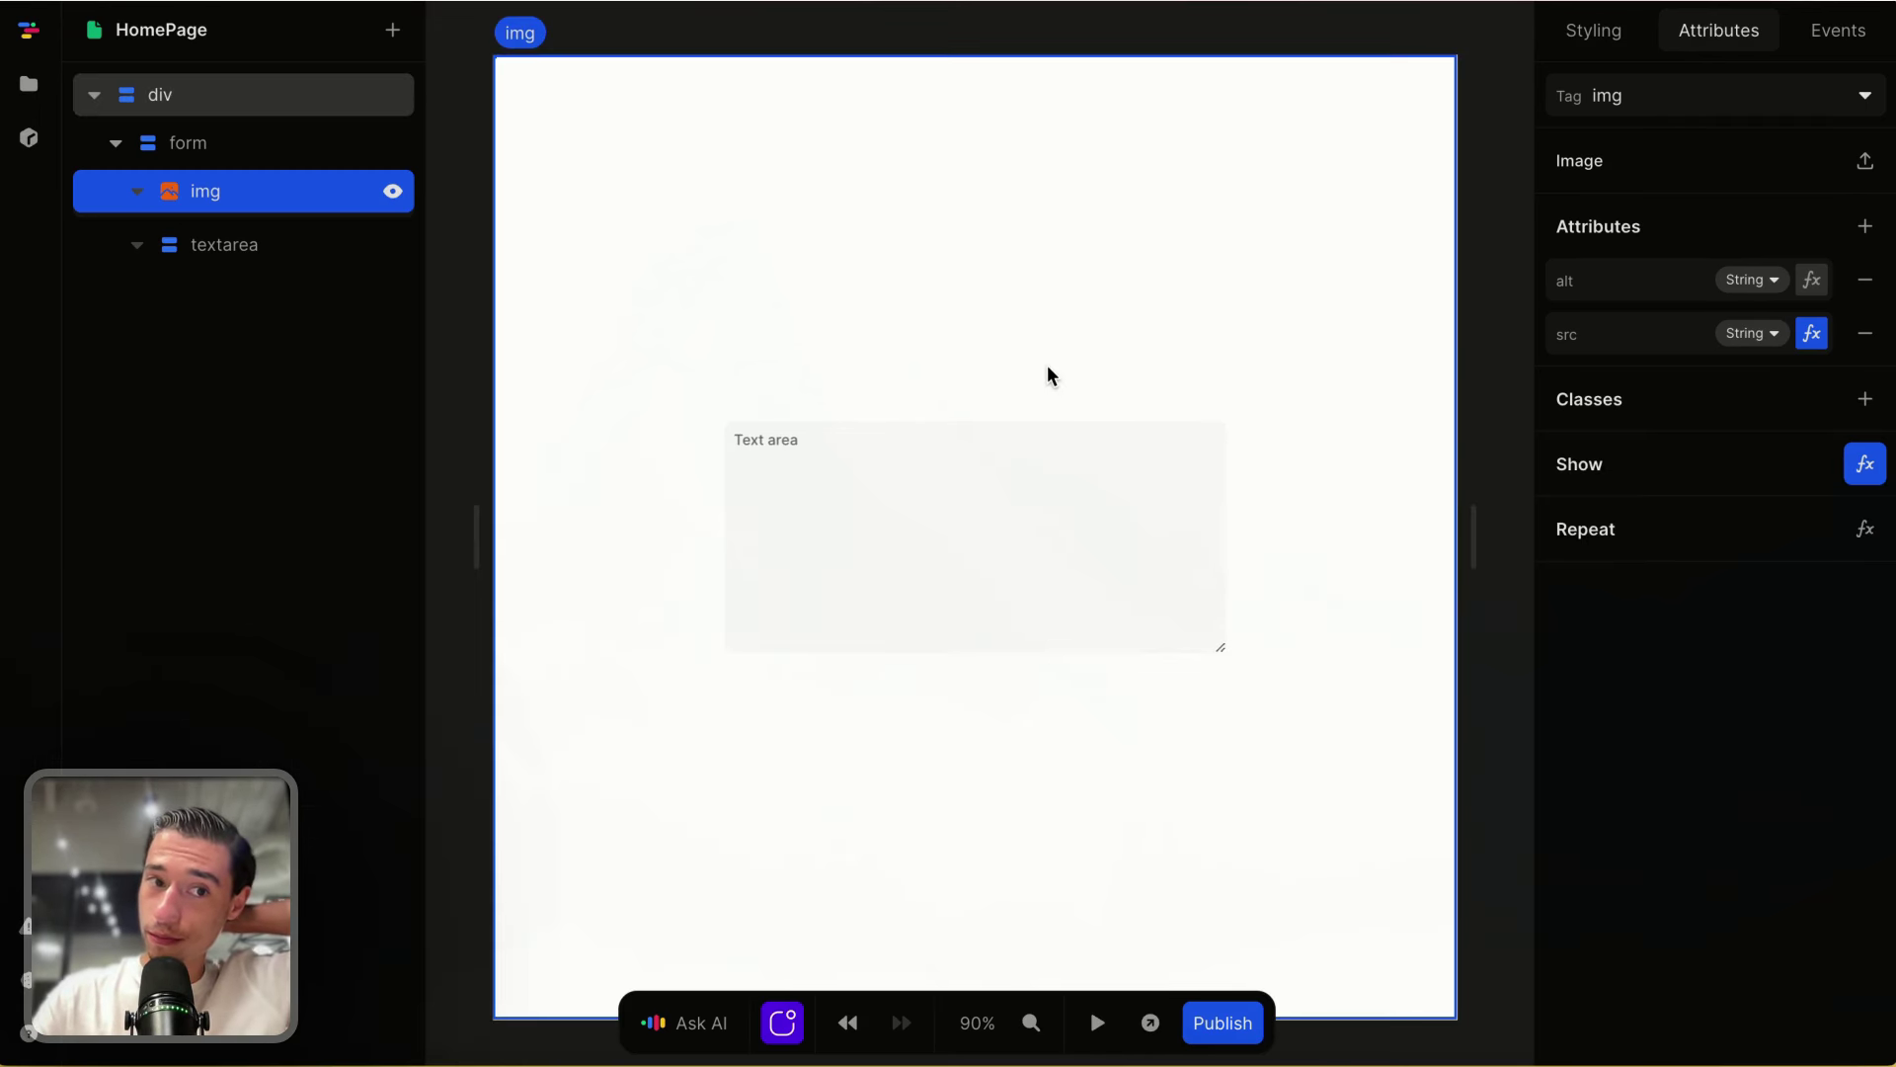
{"action": "left_click", "coordinate": [1169, 262]}
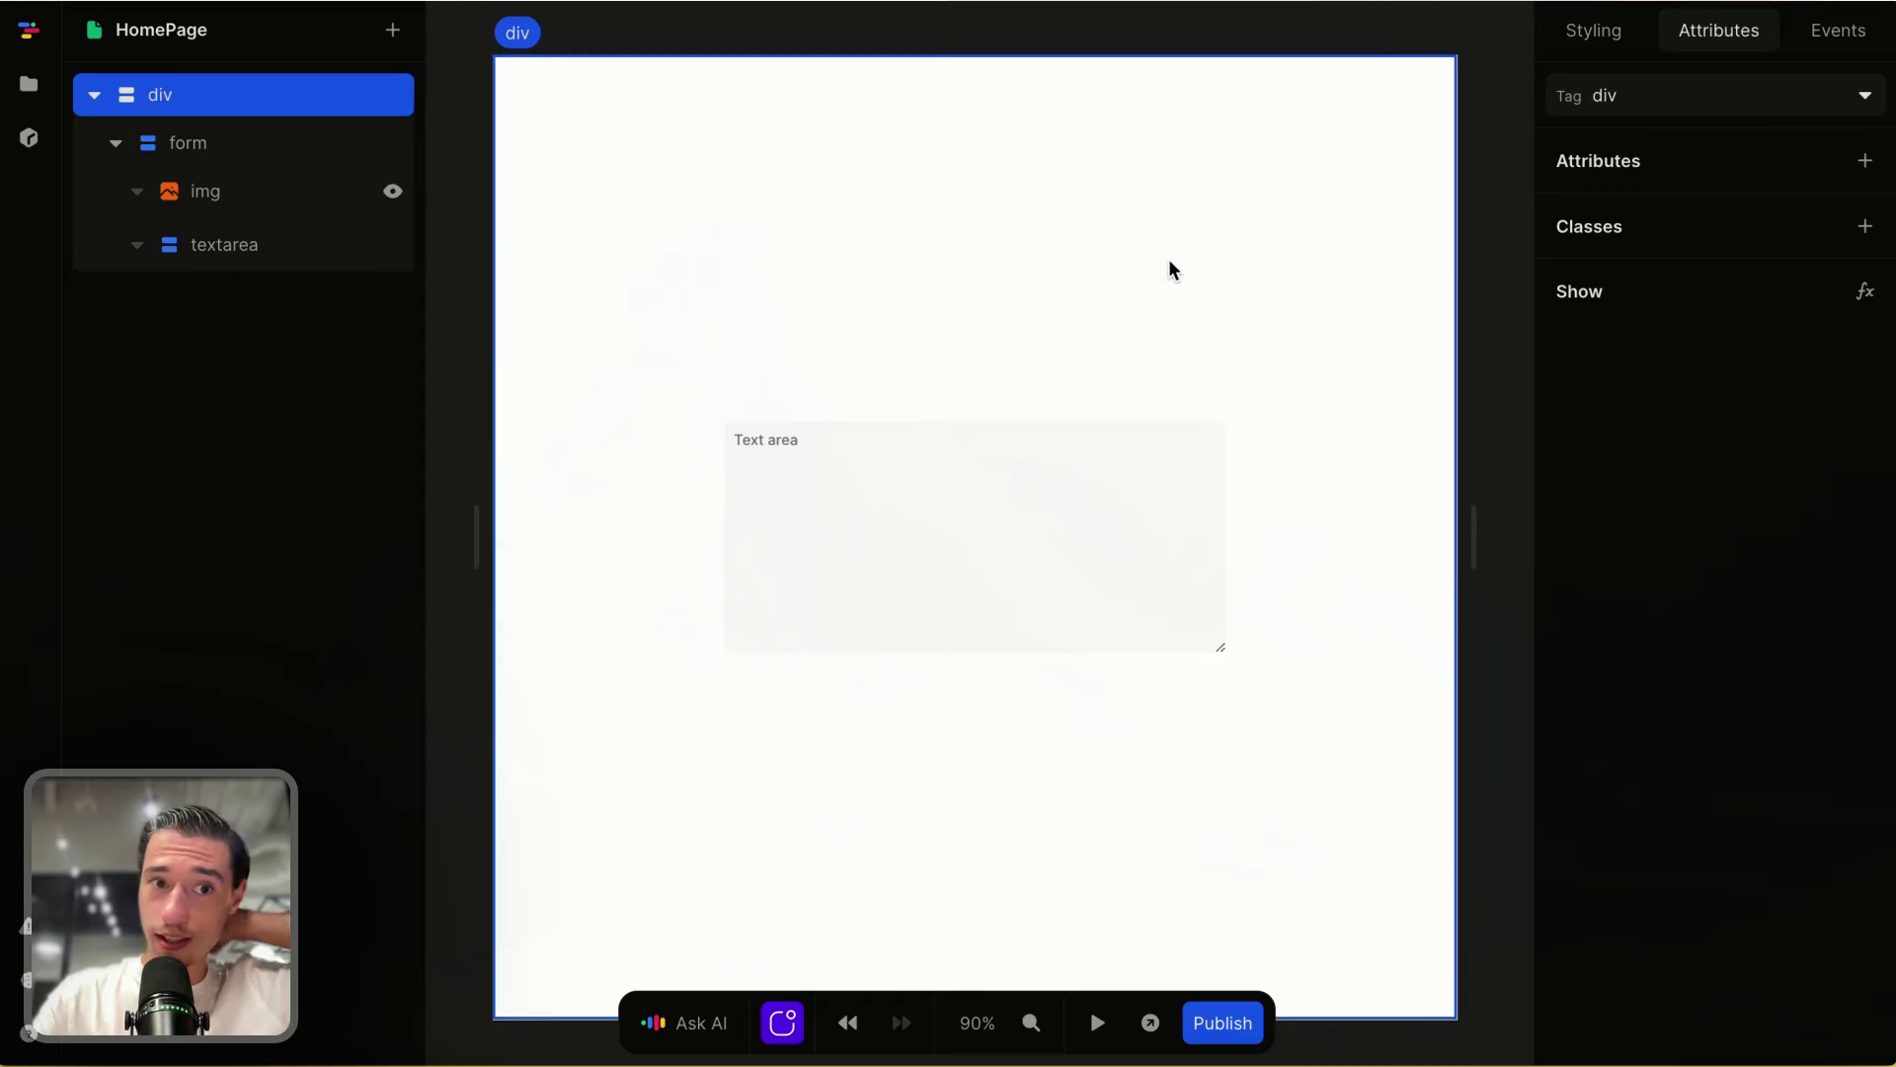
{"action": "left_click", "coordinate": [346, 187]}
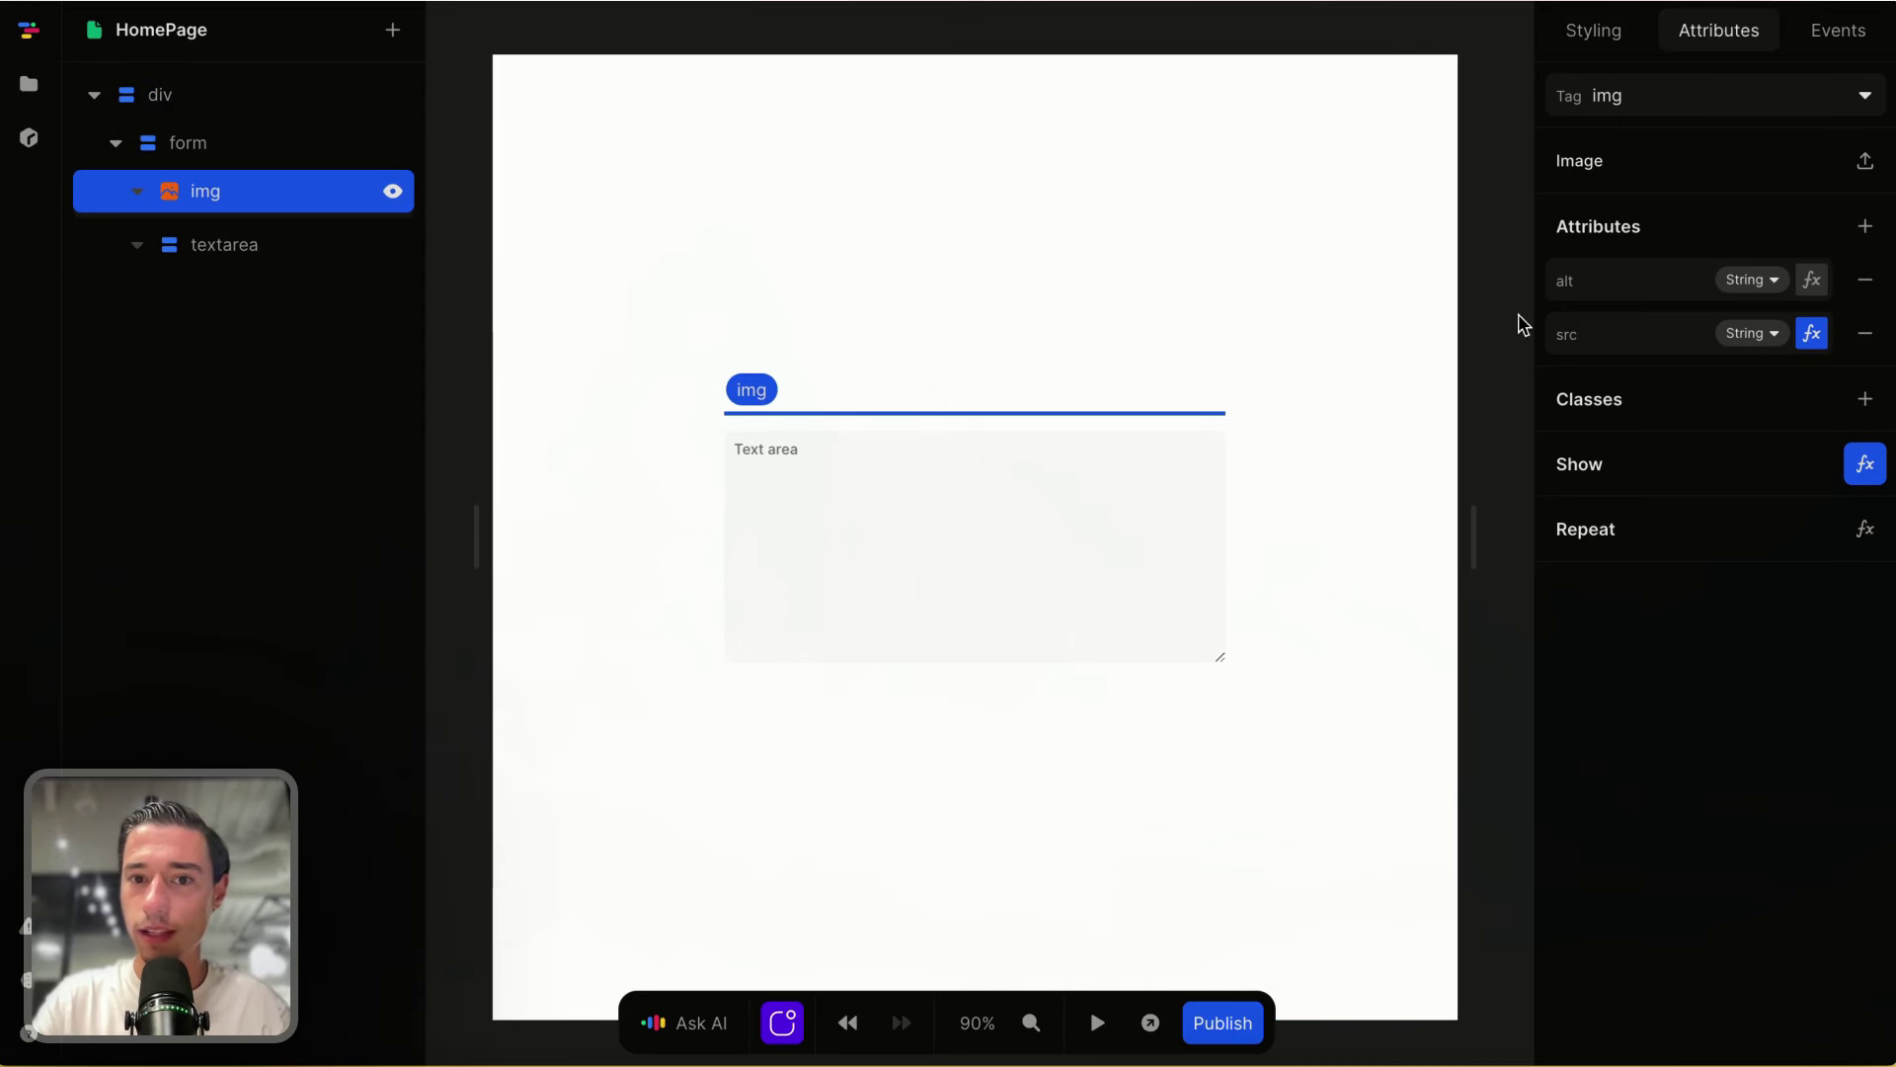
{"action": "left_click", "coordinate": [1104, 190]}
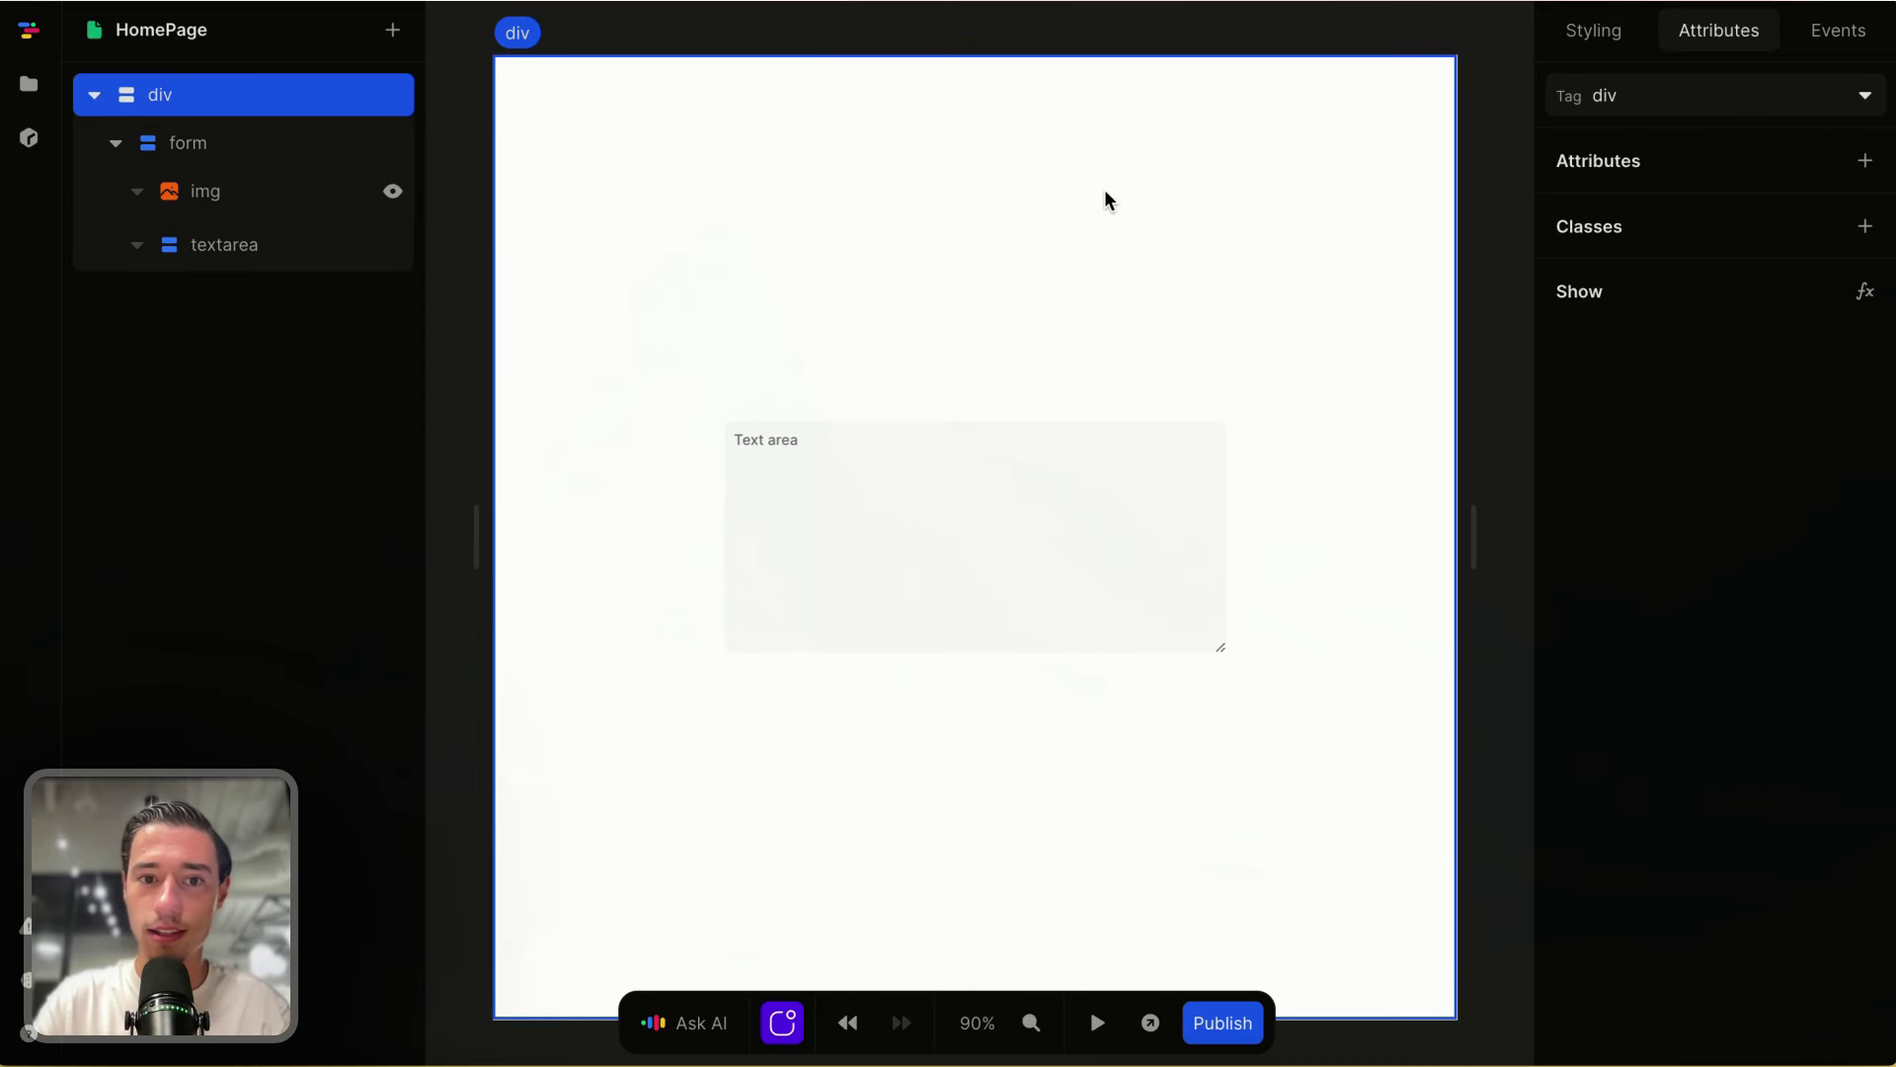
{"action": "left_click", "coordinate": [1009, 472]}
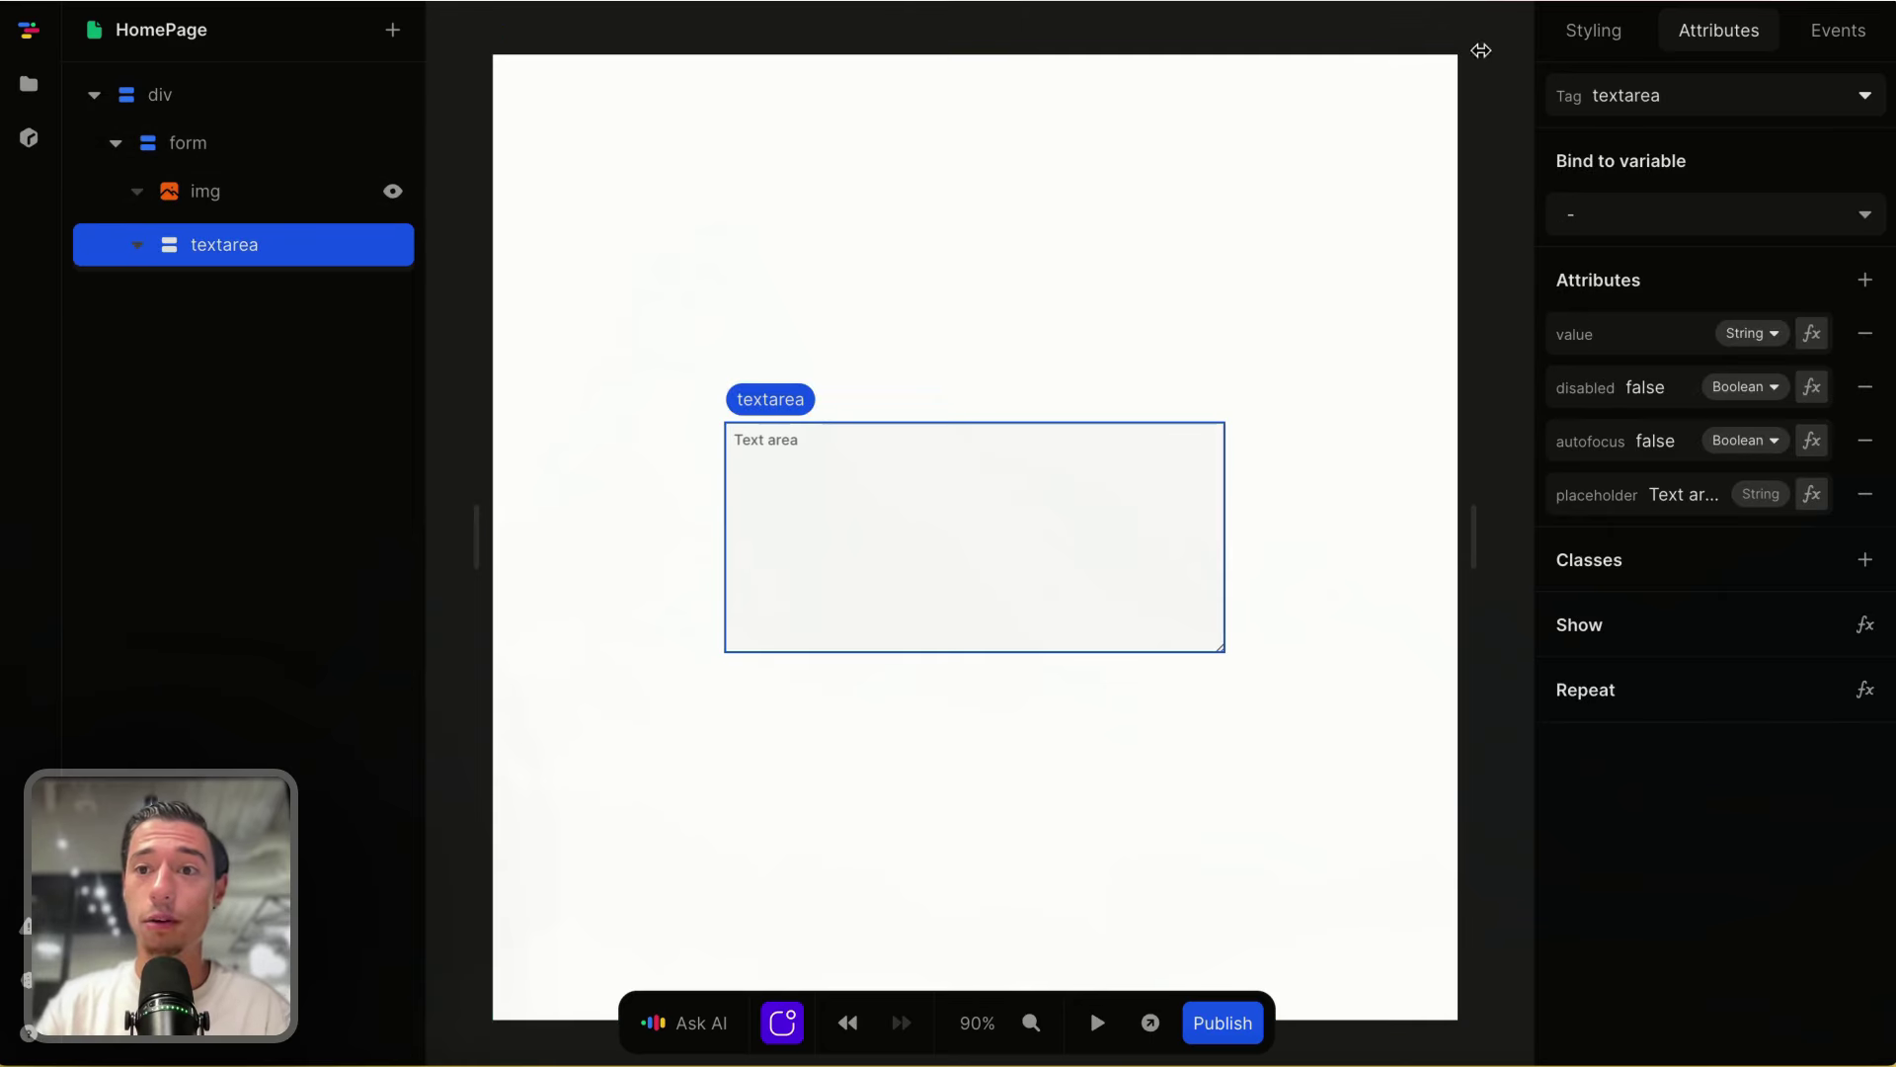
Step: Add a page variable named "prompt", clear its initial value and close the variable editor
{"action": "left_click", "coordinate": [1494, 23]}
{"action": "left_click", "coordinate": [1865, 149]}
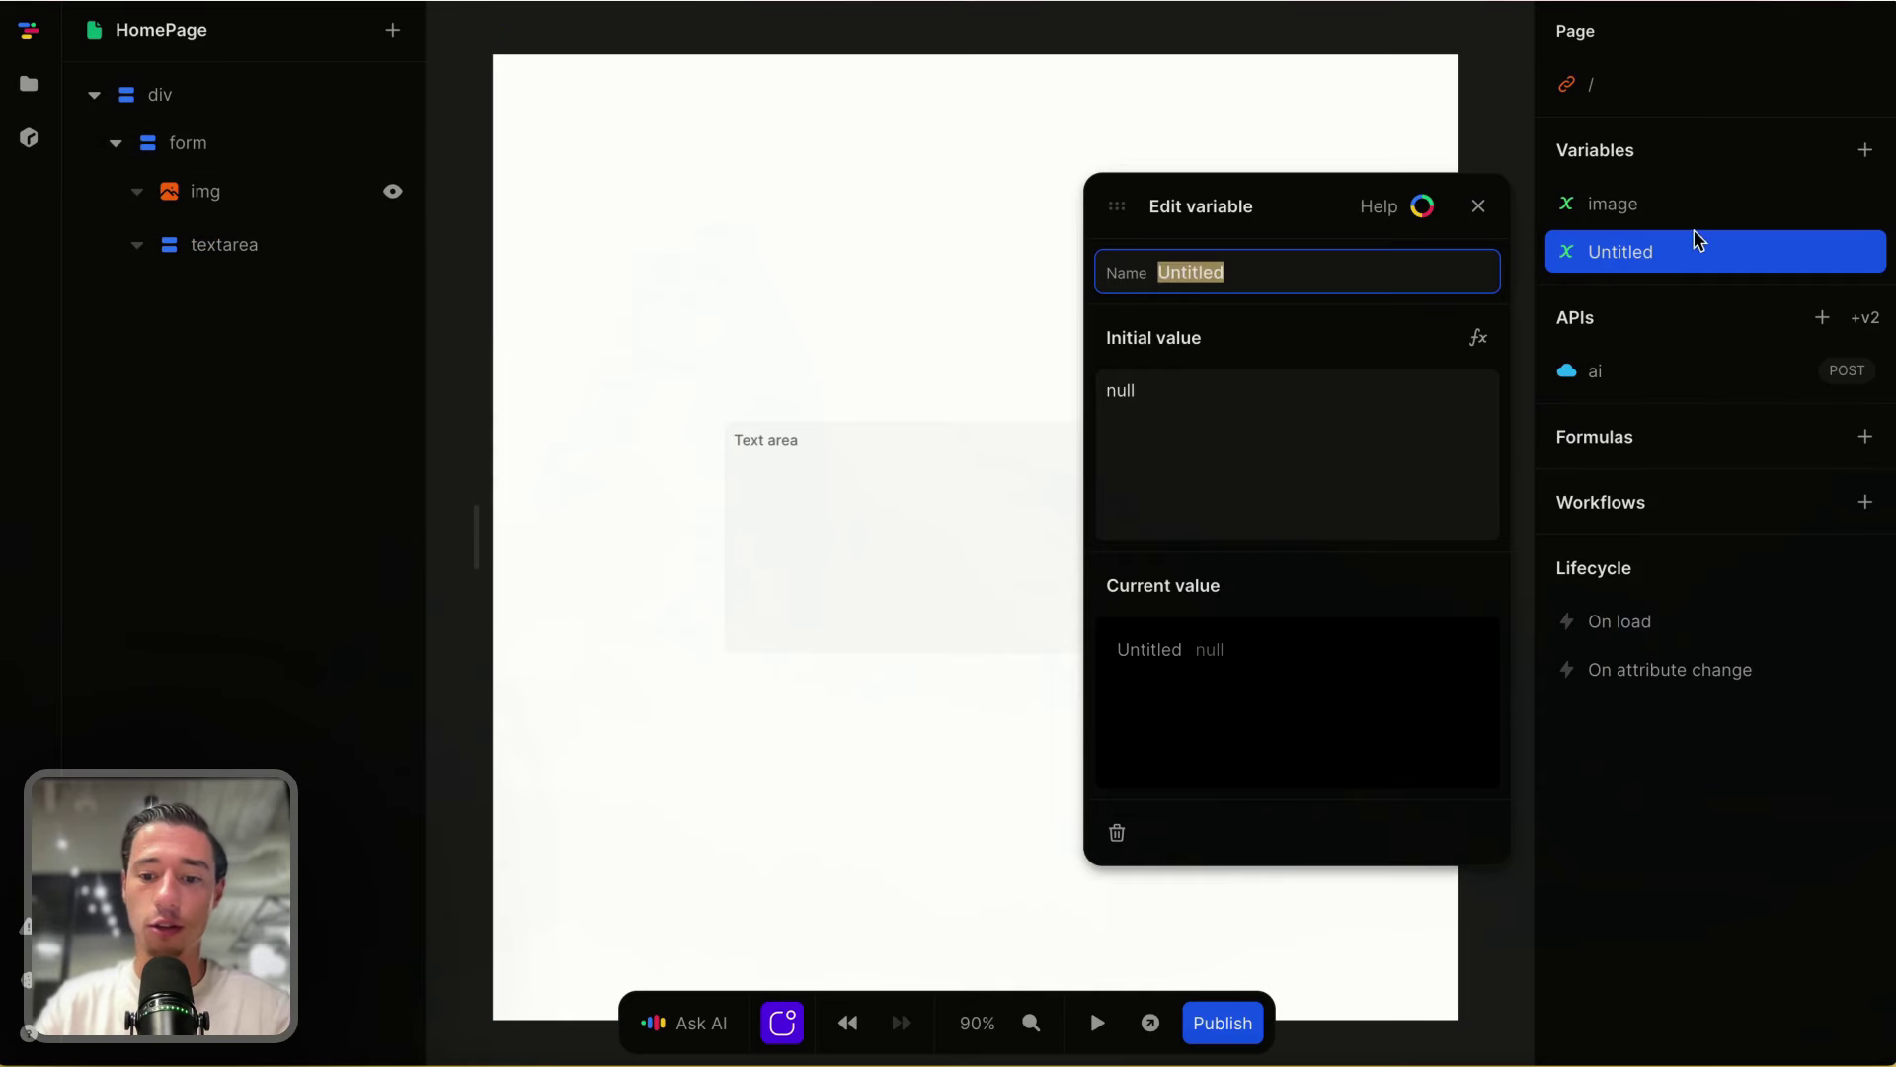
{"action": "type", "text": "prompt"}
{"action": "key", "text": "Return"}
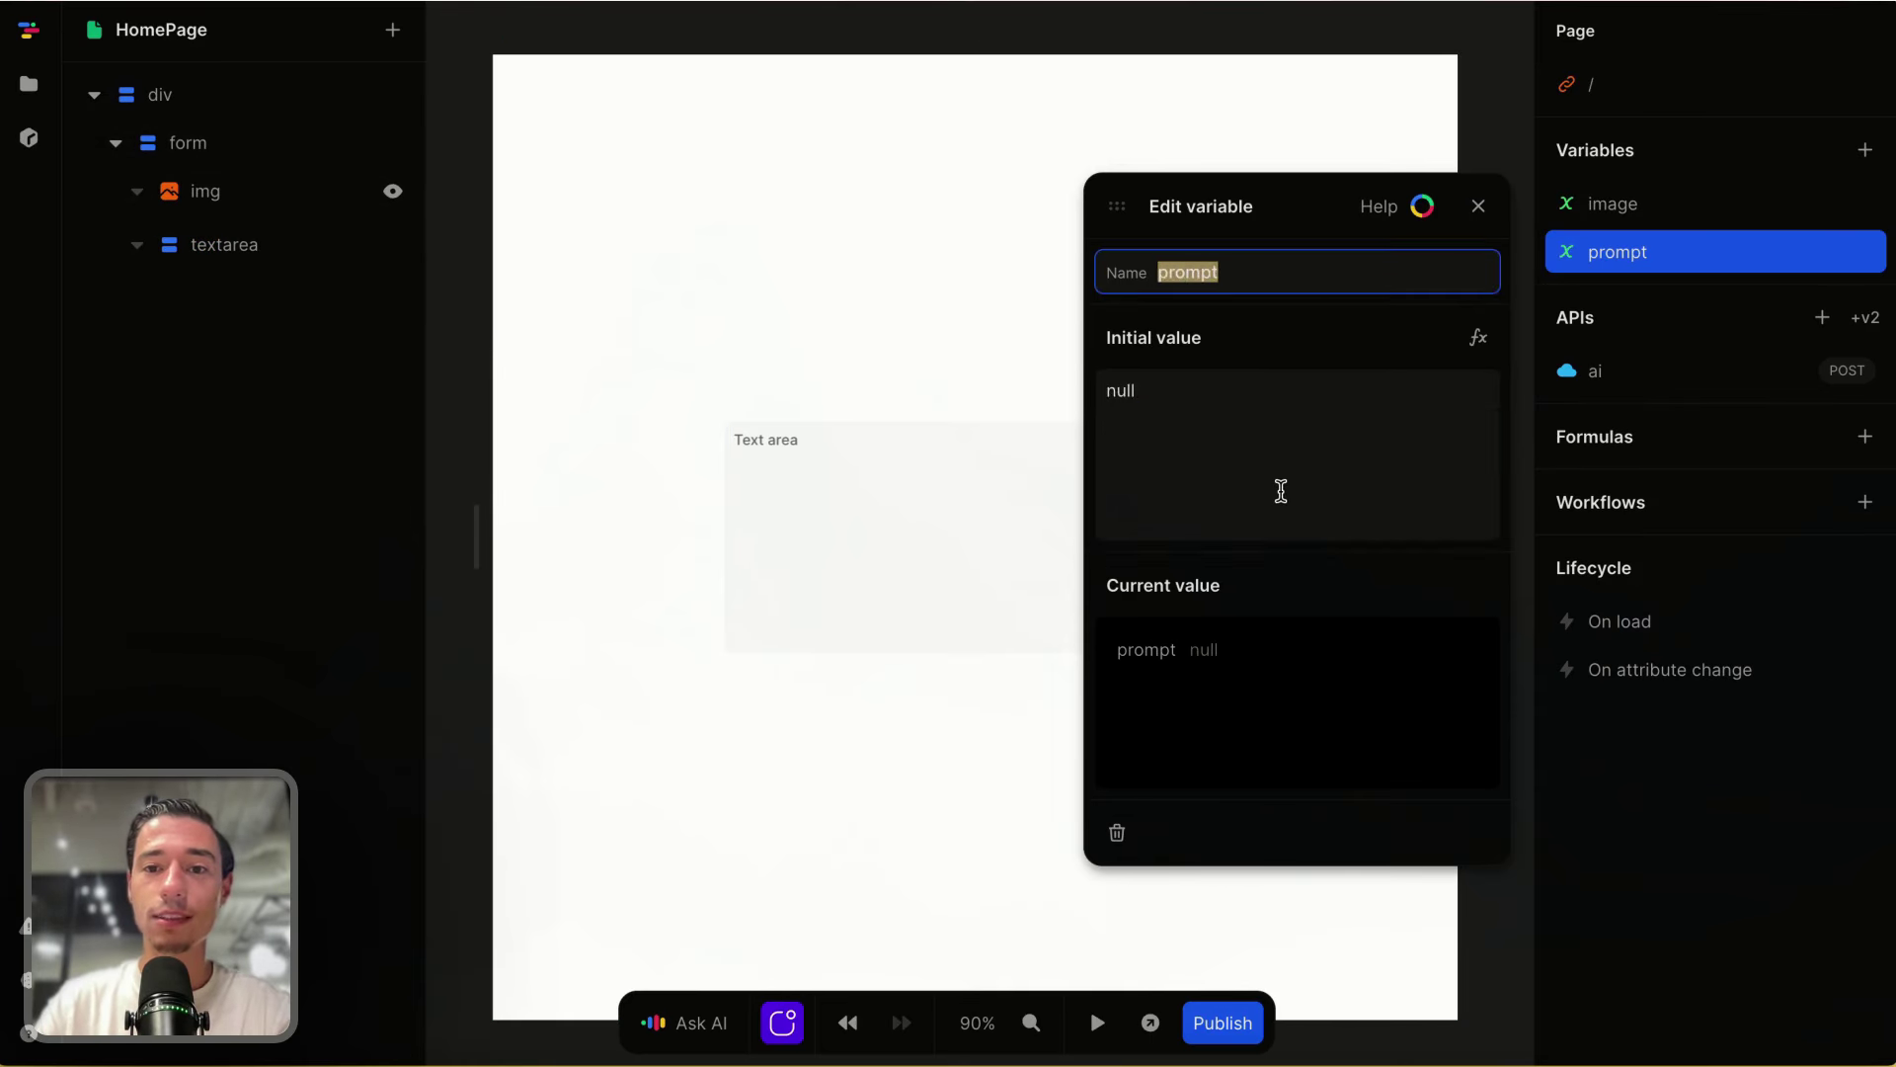
{"action": "left_click", "coordinate": [1278, 491]}
{"action": "key", "text": "BackSpace"}
{"action": "left_click", "coordinate": [1478, 207]}
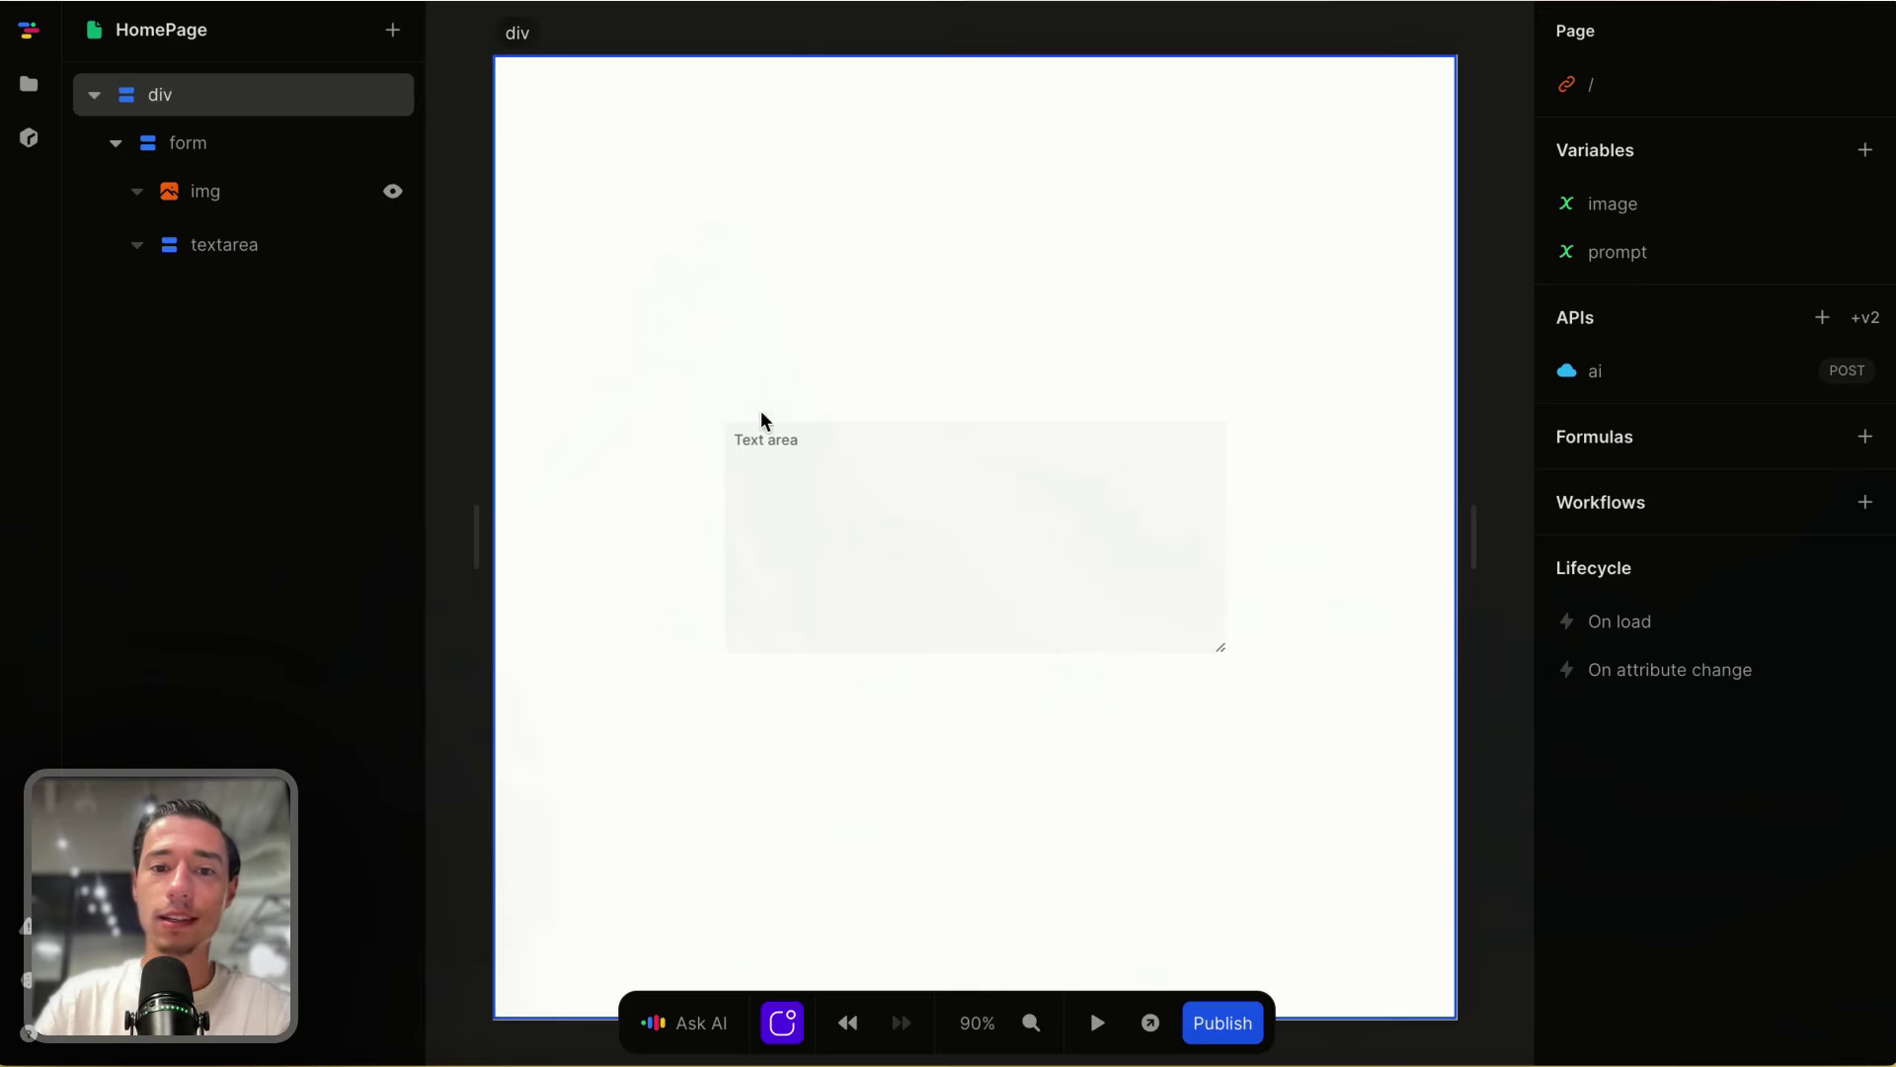
Step: Bind the textarea element to the prompt variable
{"action": "left_click", "coordinate": [803, 456]}
{"action": "left_click", "coordinate": [1783, 229]}
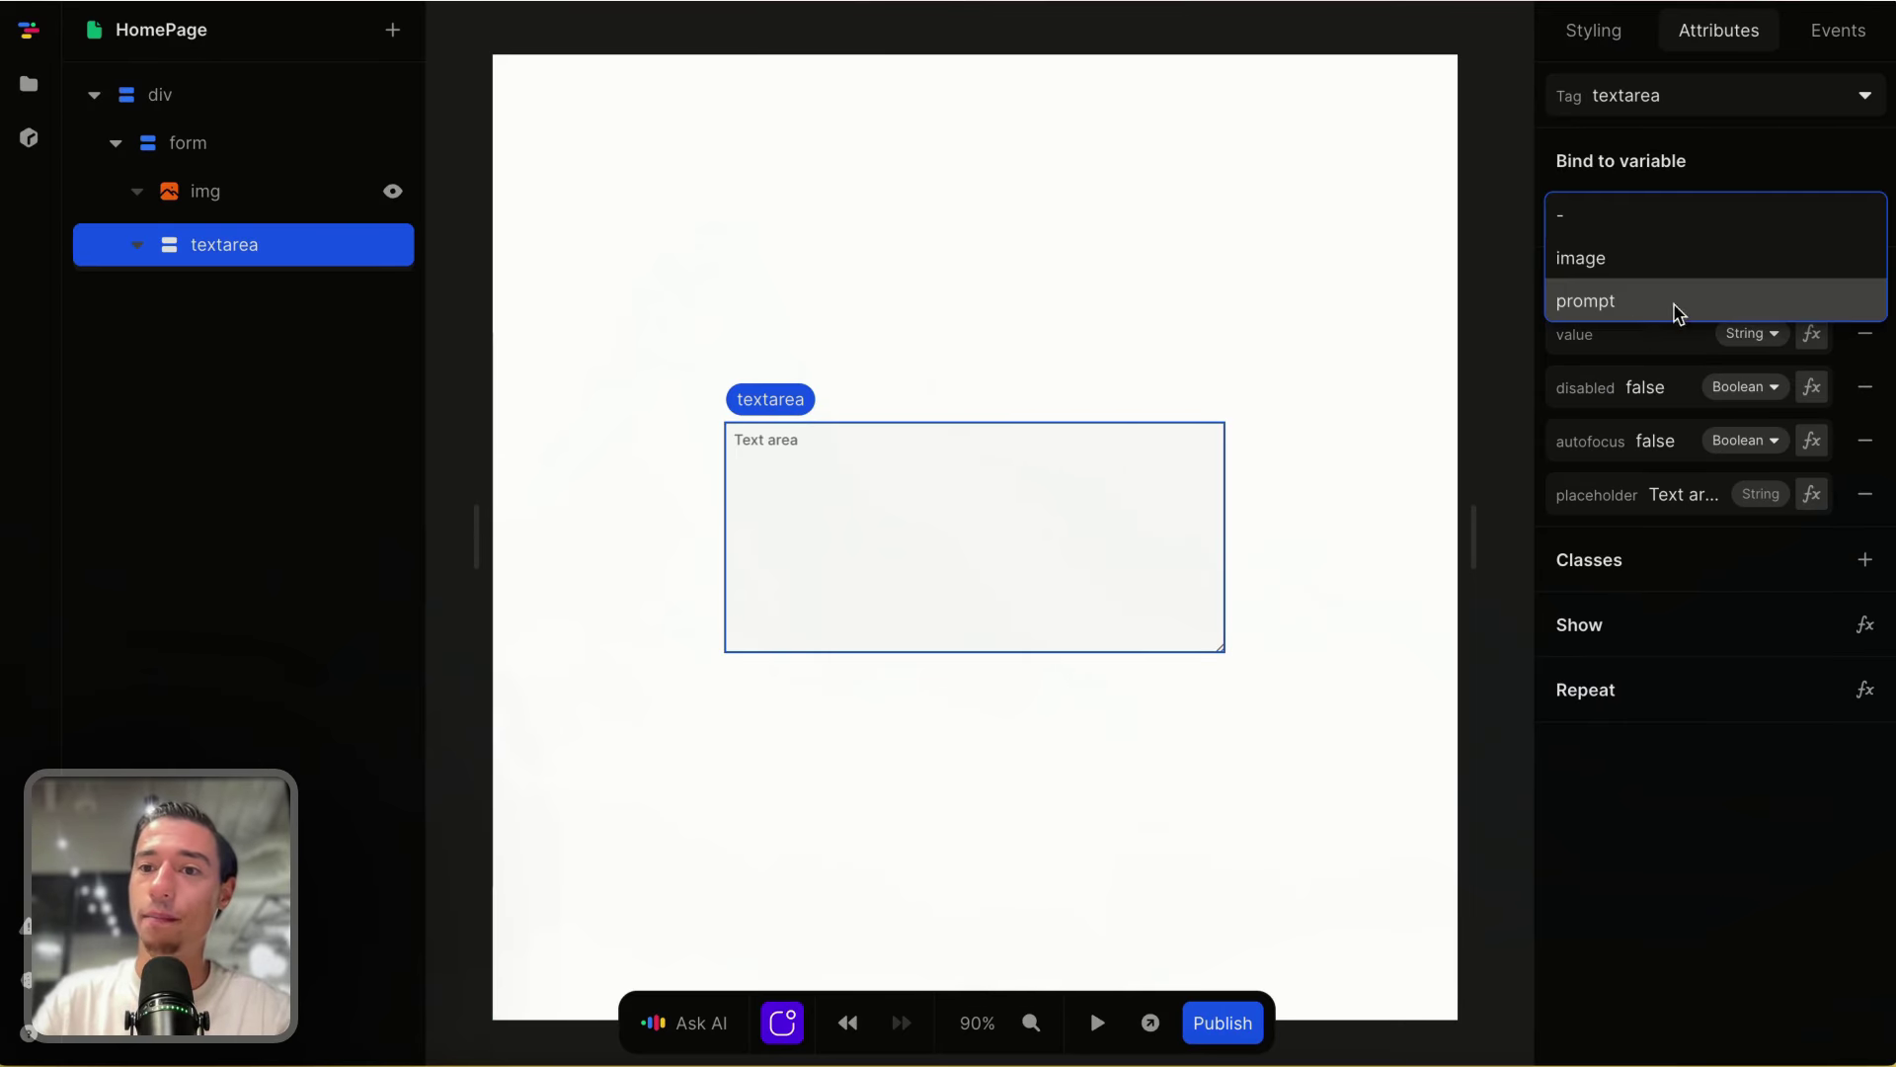
{"action": "left_click", "coordinate": [1631, 309]}
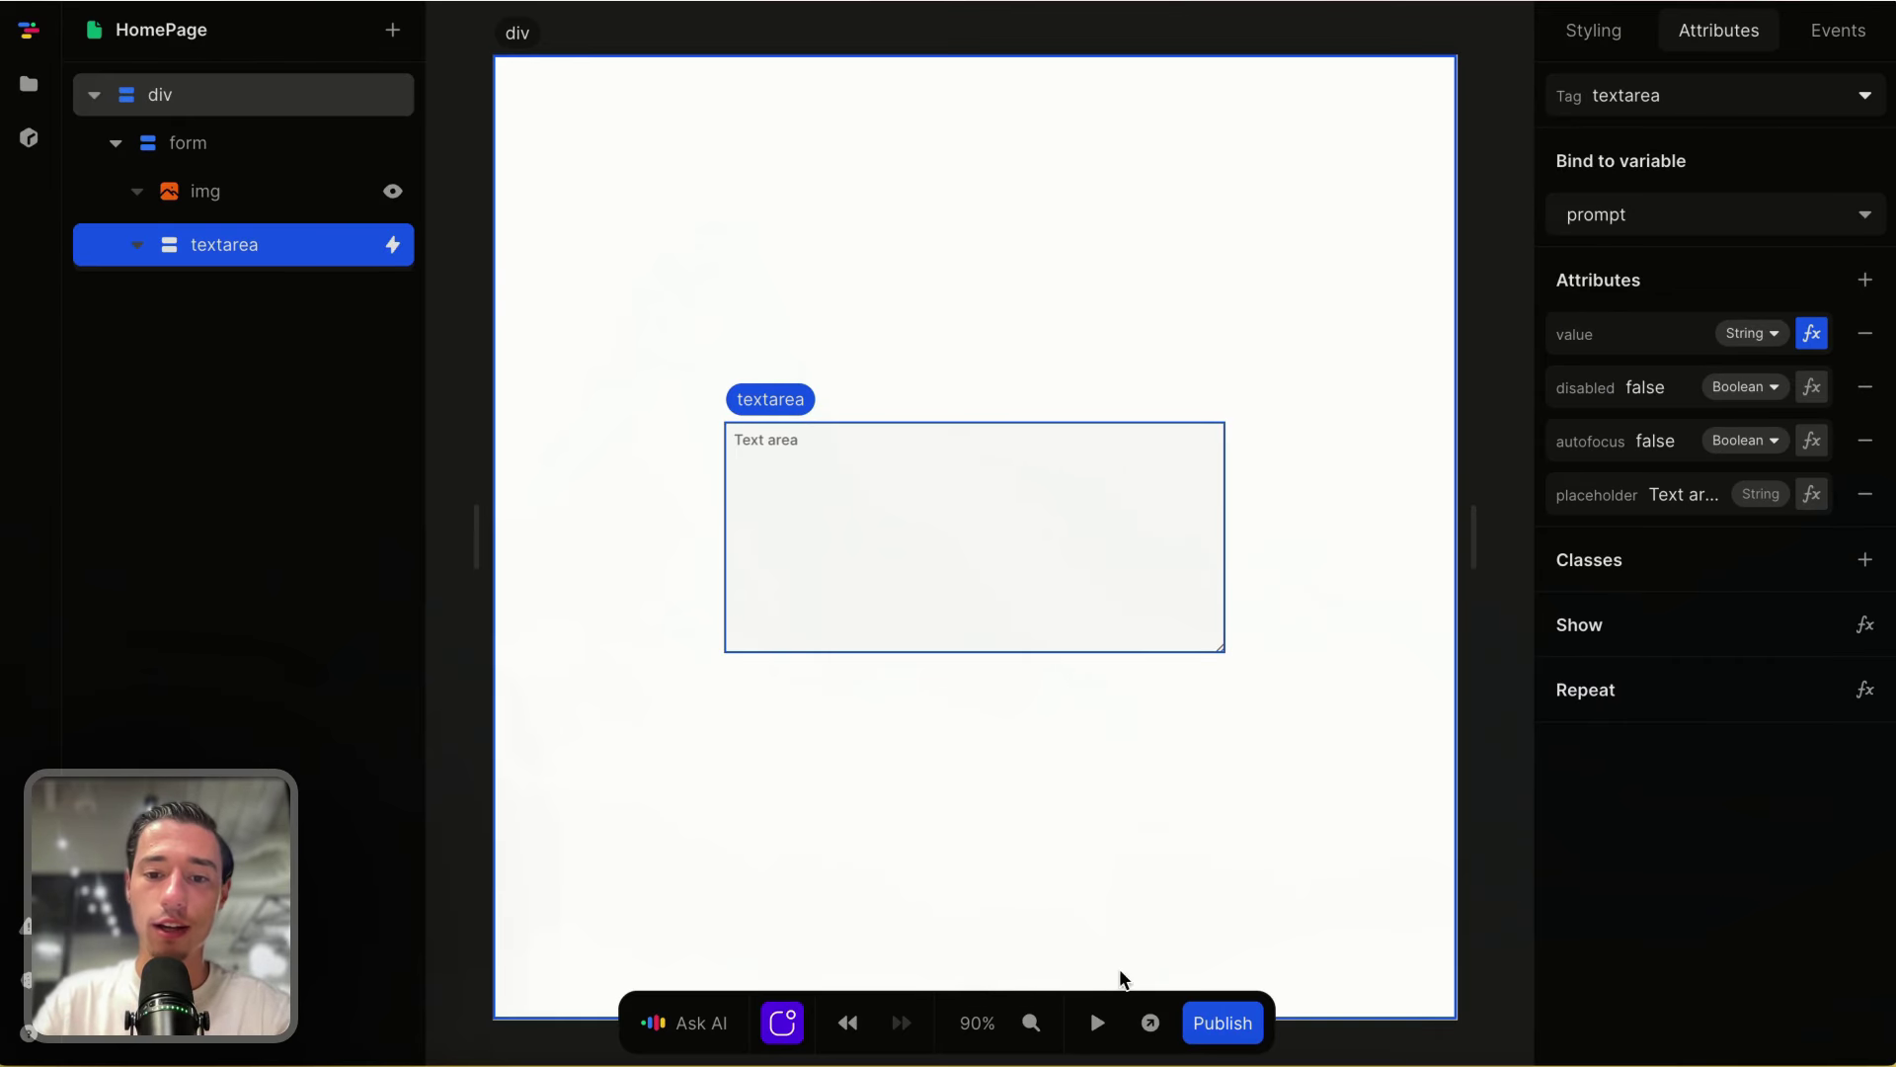
Step: Run the page in preview mode, enter "Money on a rocket - disney style" in the text area and stop the preview
{"action": "left_click", "coordinate": [1096, 1022]}
{"action": "type", "text": "Money on a rockey - disney"}
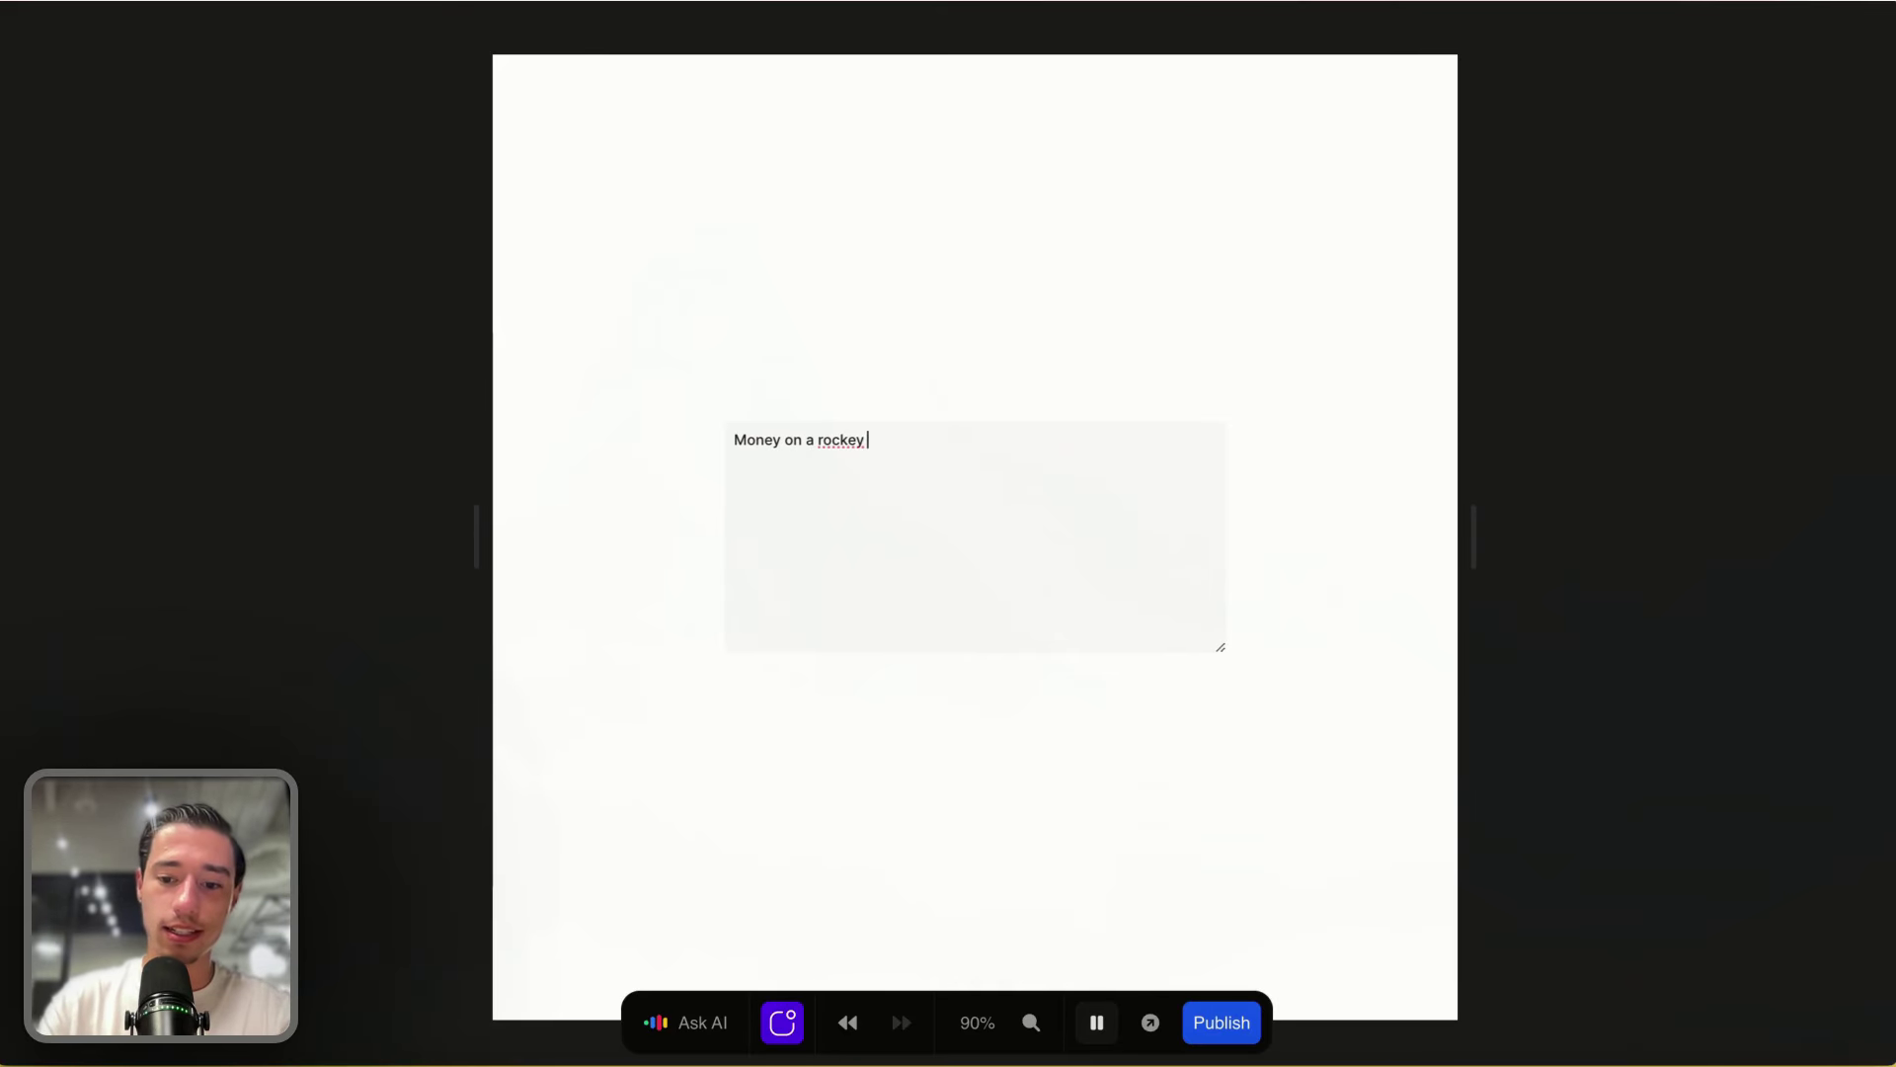
{"action": "left_click", "coordinate": [1097, 1032]}
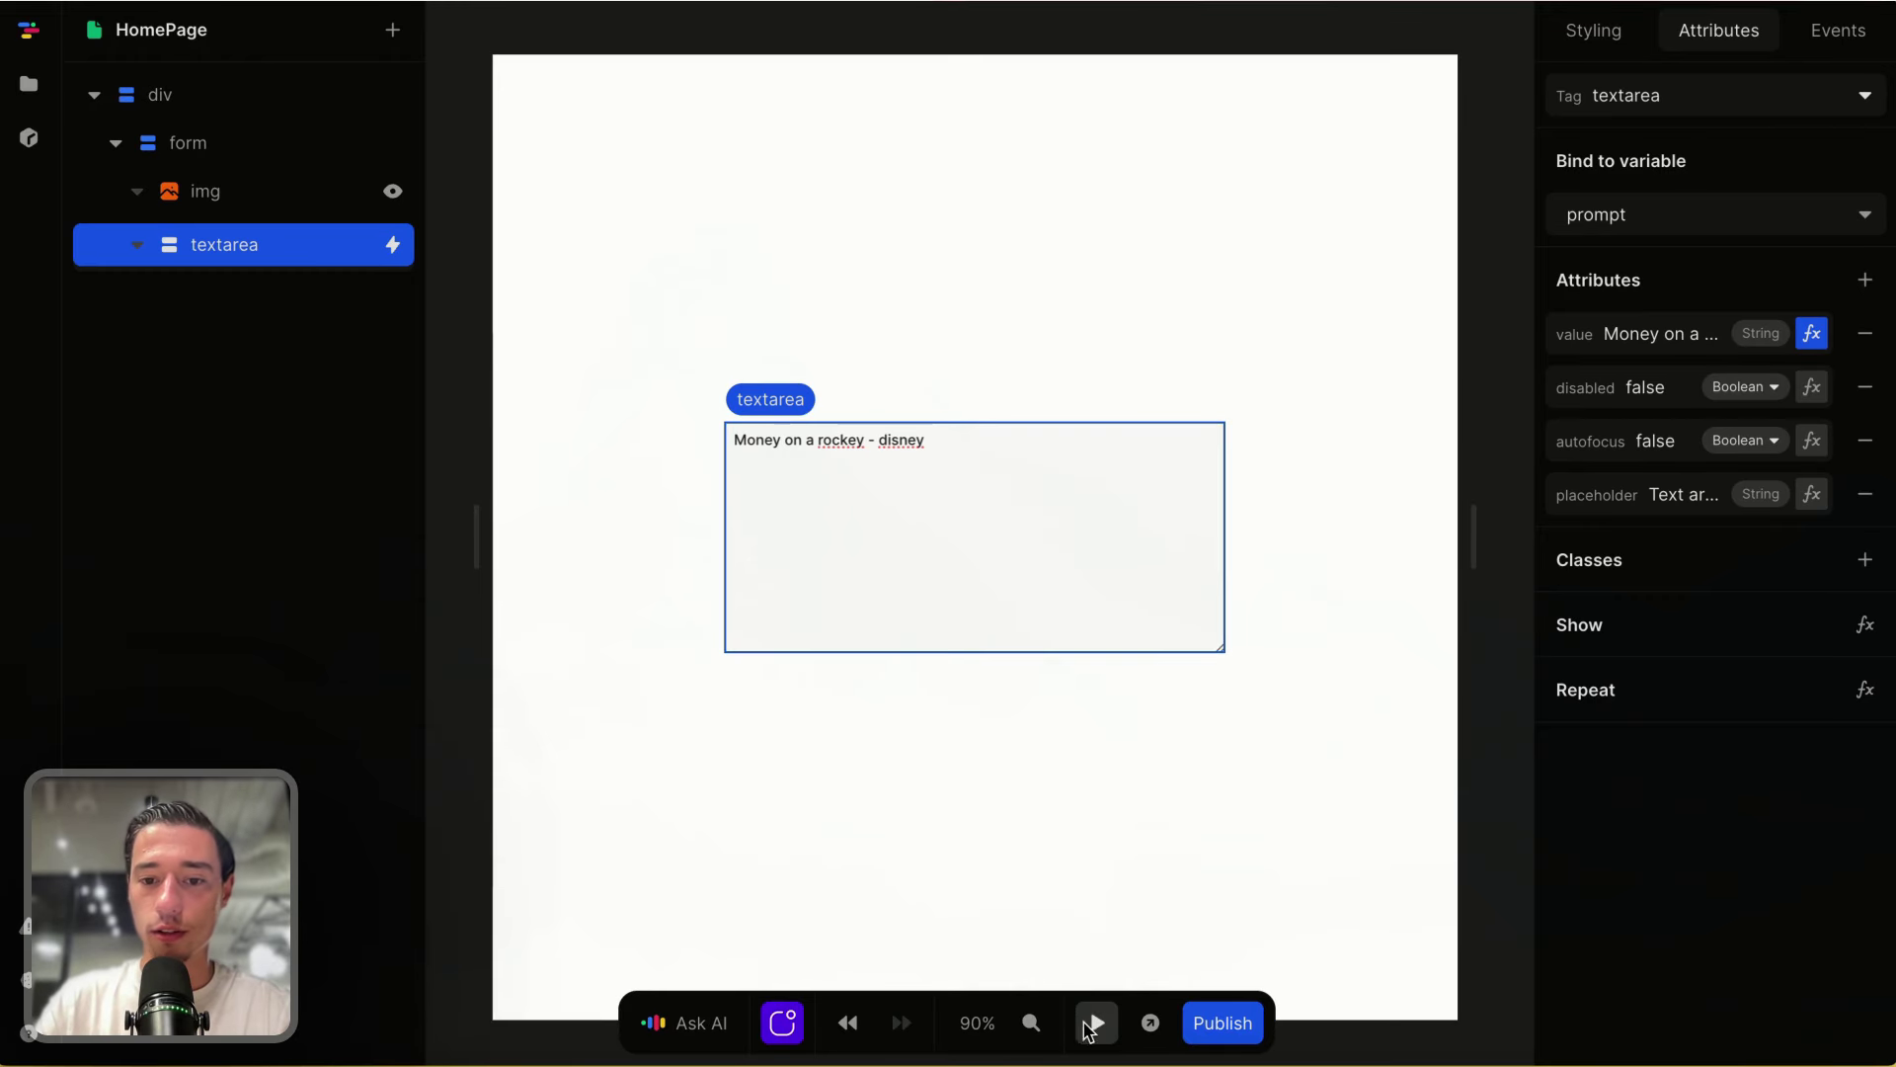
{"action": "left_click", "coordinate": [1090, 1032]}
{"action": "left_click_drag", "start_coordinate": [861, 446], "coordinate": [864, 487]}
{"action": "type", "text": "t"}
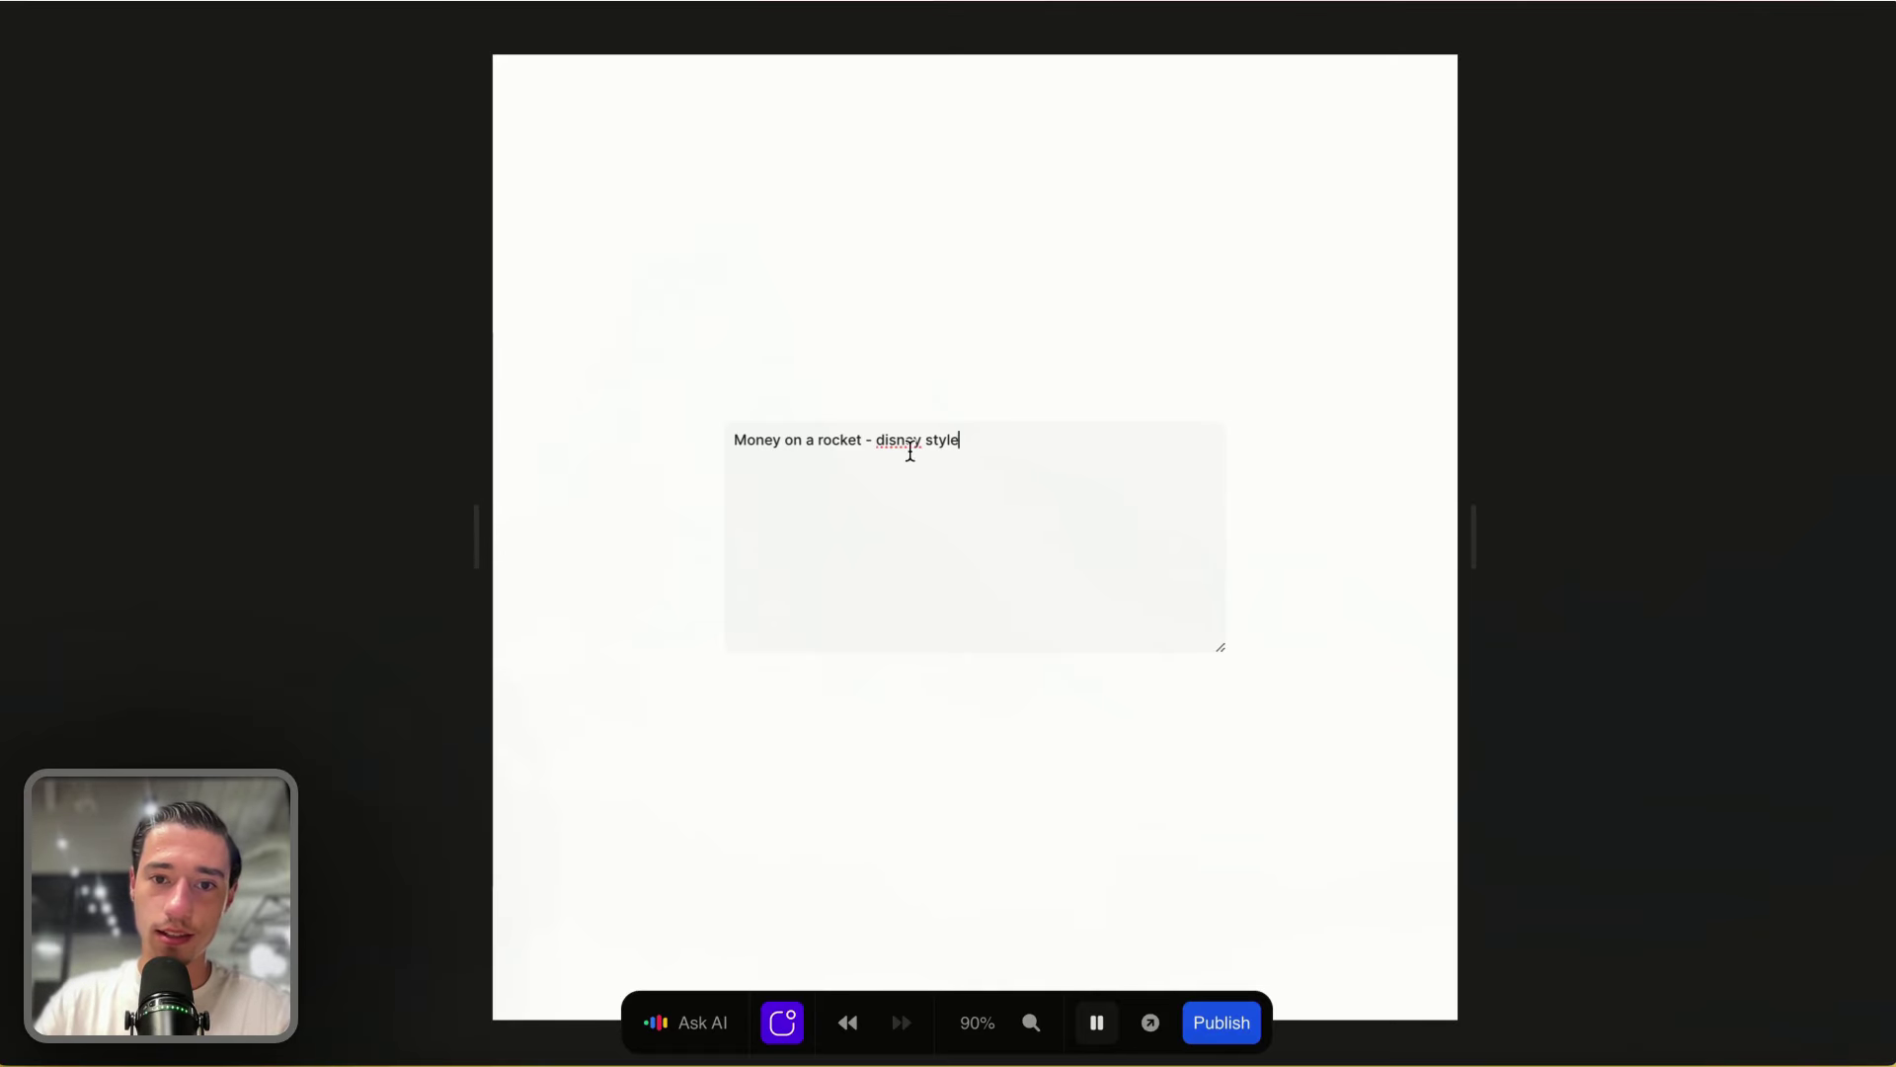
{"action": "left_click", "coordinate": [1096, 1022]}
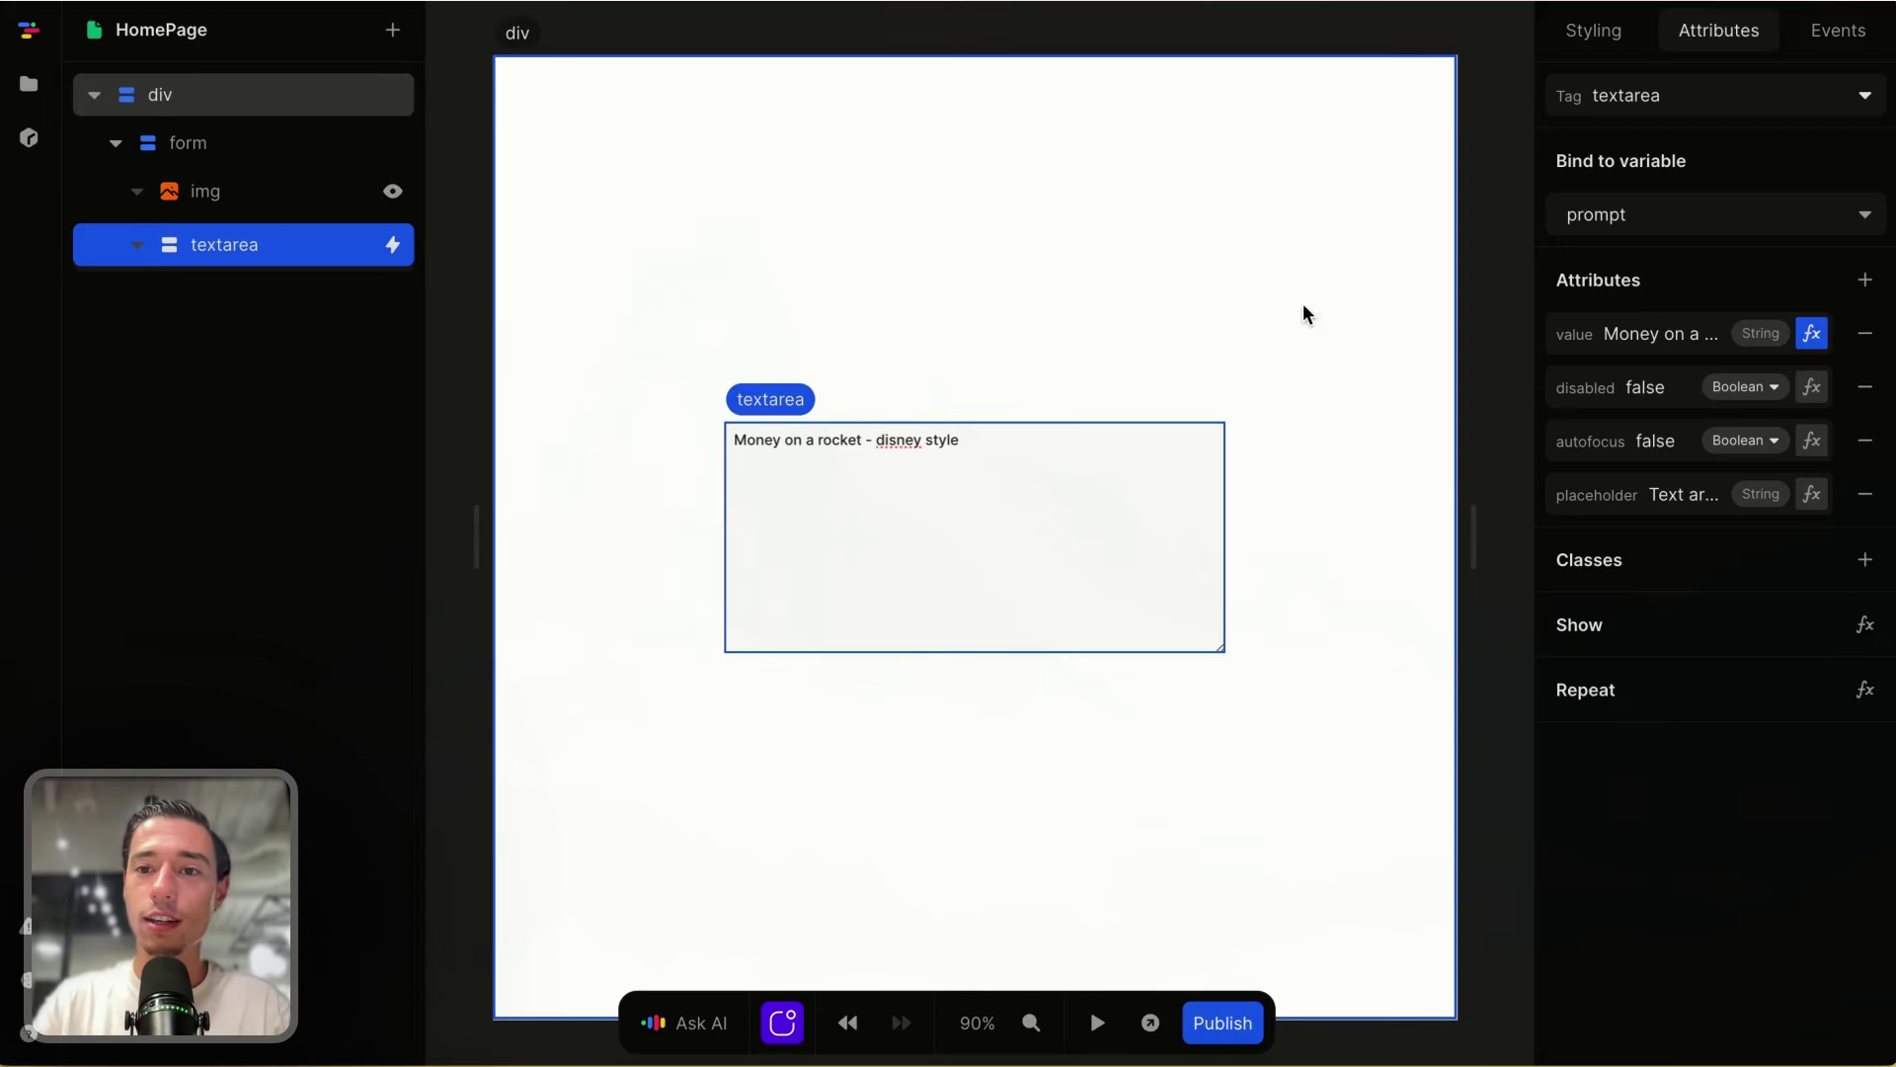
Step: In the ai API's body formula, replace the "money" string with the prompt variable and close the formula editor
{"action": "left_click", "coordinate": [1491, 119]}
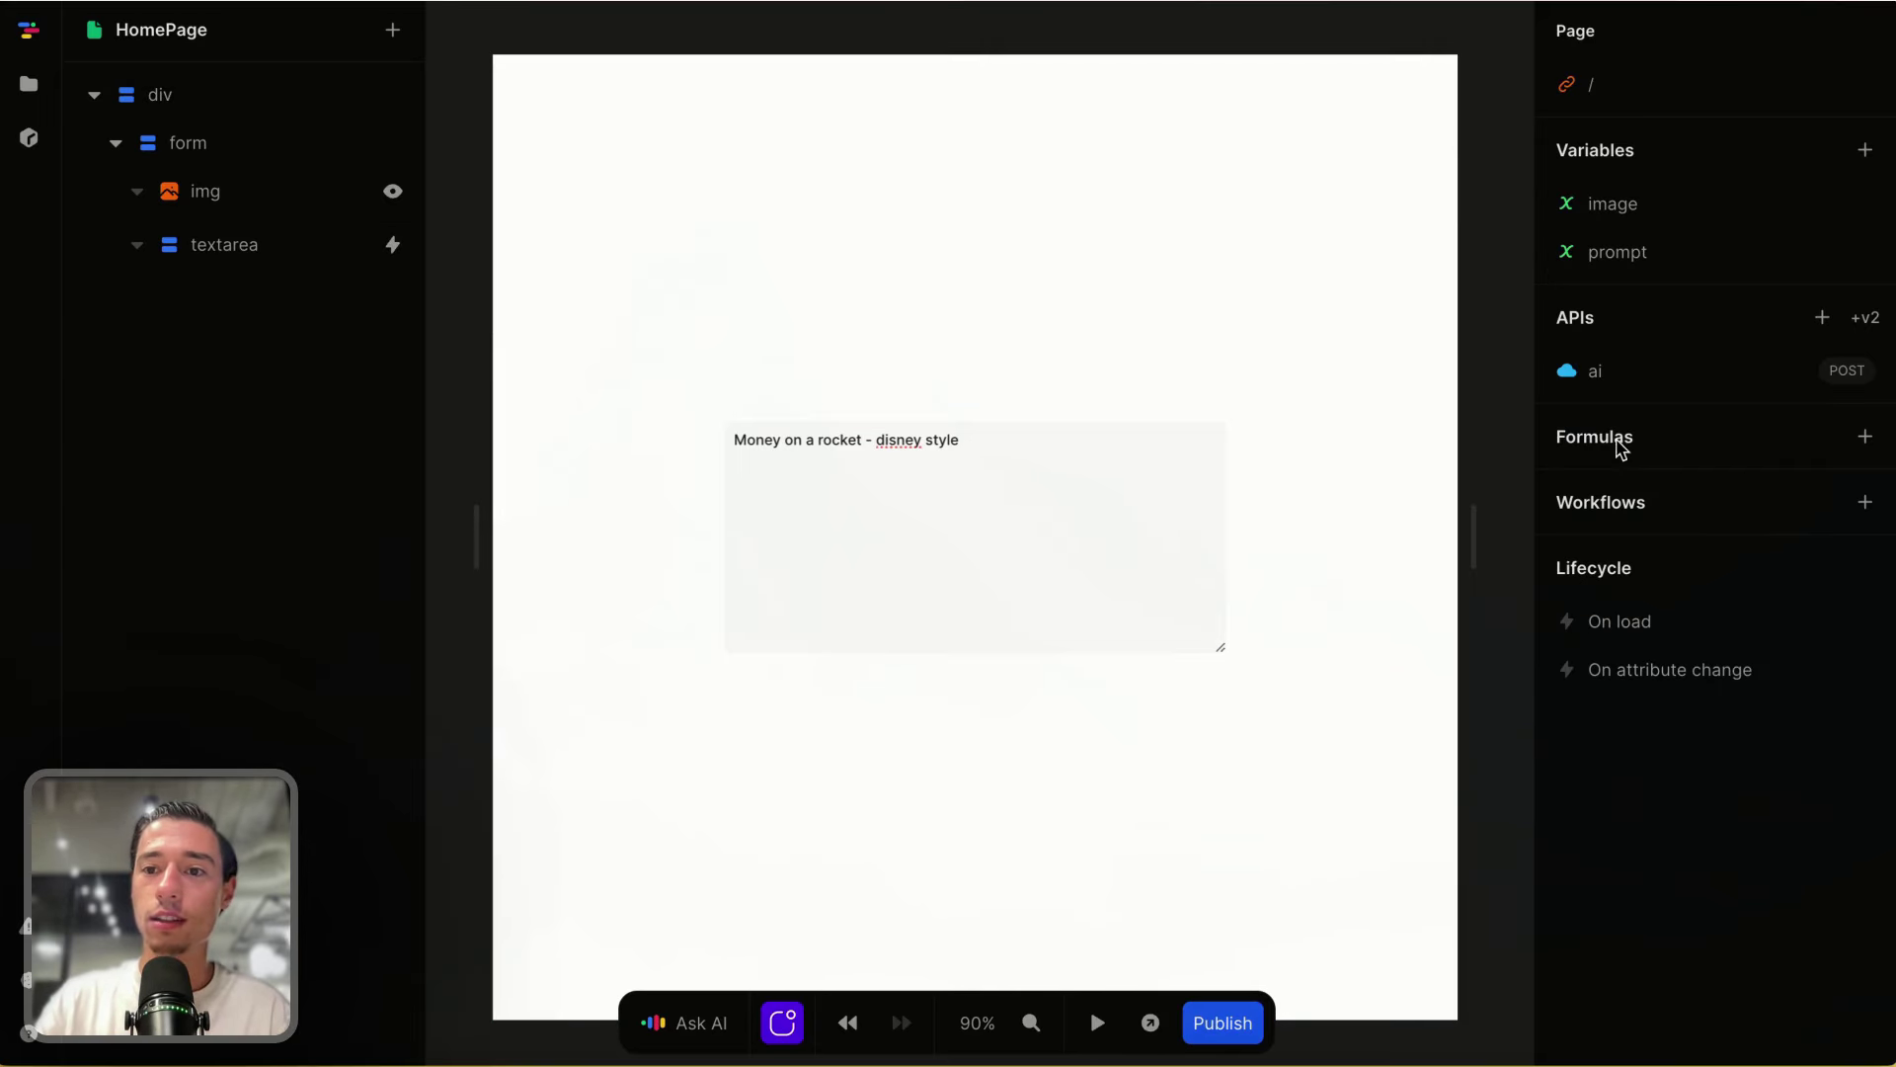
{"action": "left_click", "coordinate": [1614, 371]}
{"action": "scroll", "coordinate": [753, 585], "scroll_direction": "down", "scroll_amount": 1}
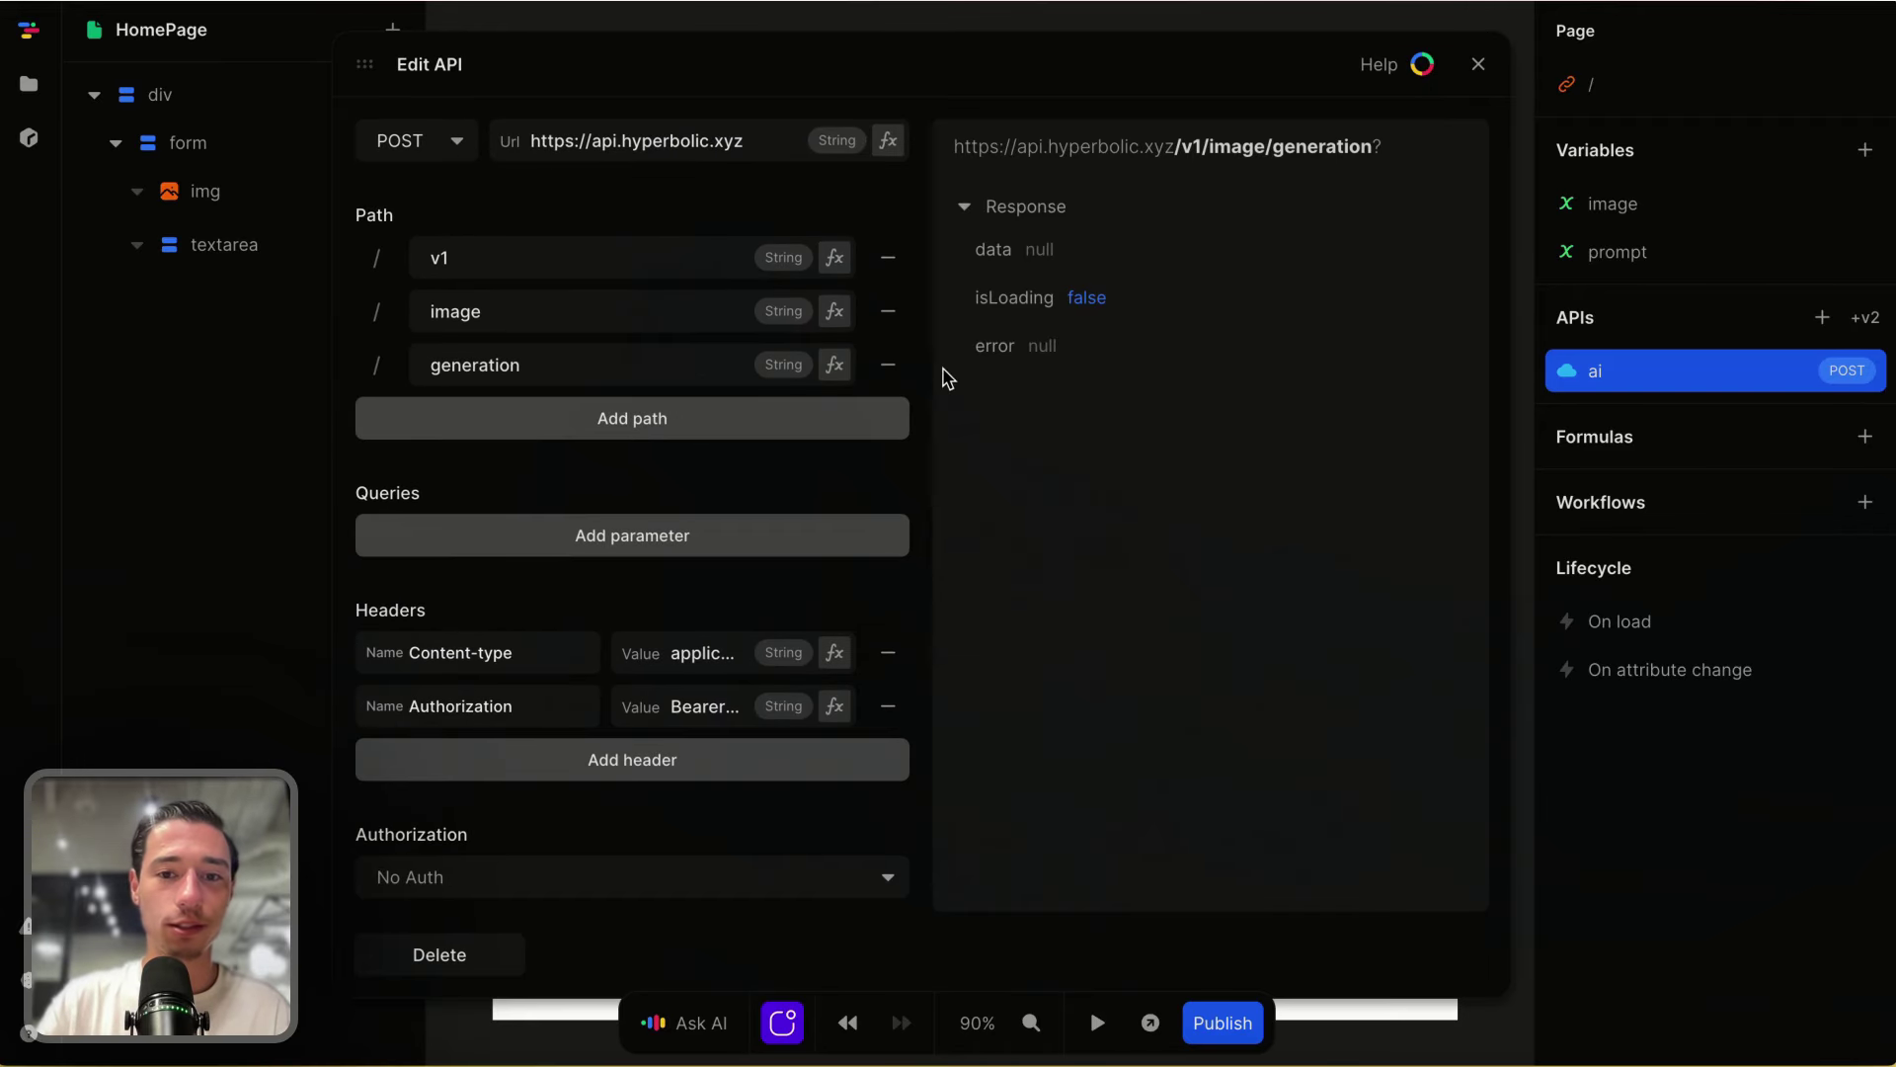
{"action": "scroll", "coordinate": [648, 475], "scroll_direction": "down", "scroll_amount": 5}
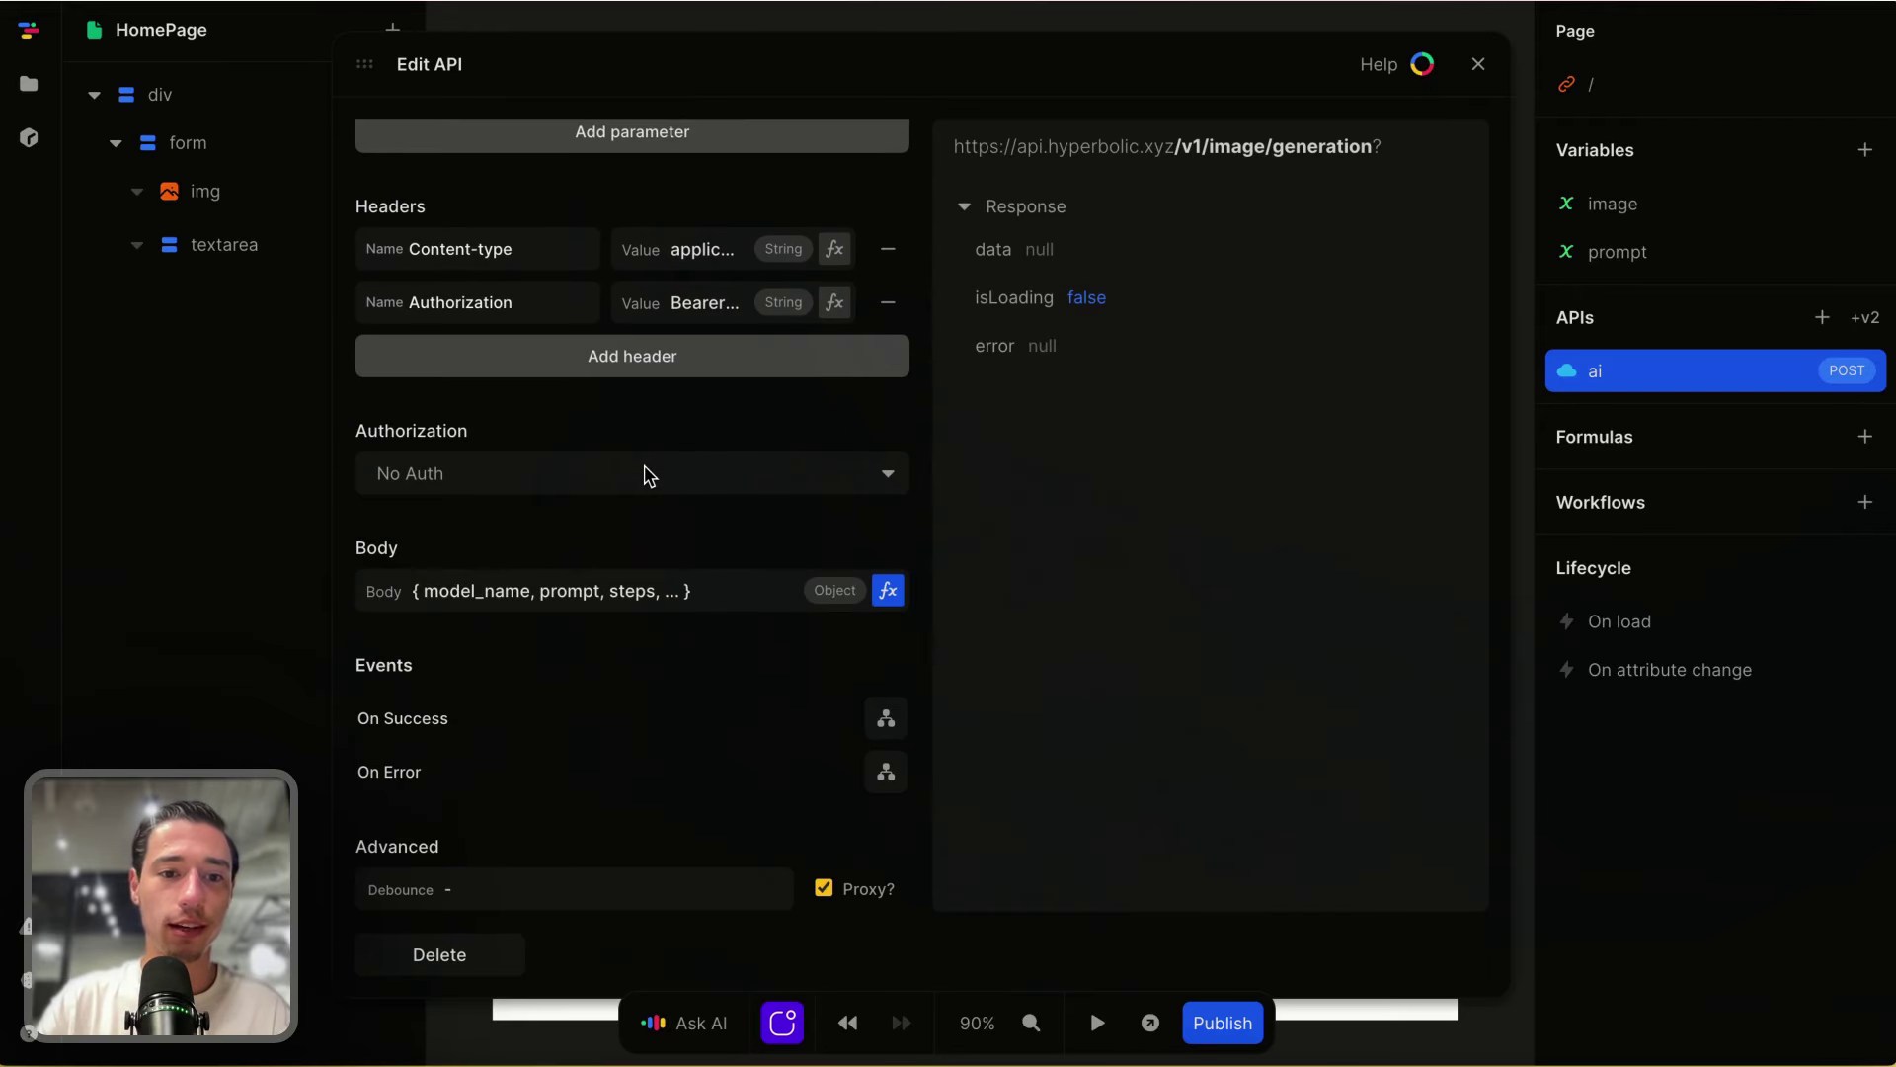
{"action": "left_click", "coordinate": [888, 591]}
{"action": "scroll", "coordinate": [593, 703], "scroll_direction": "down", "scroll_amount": 2}
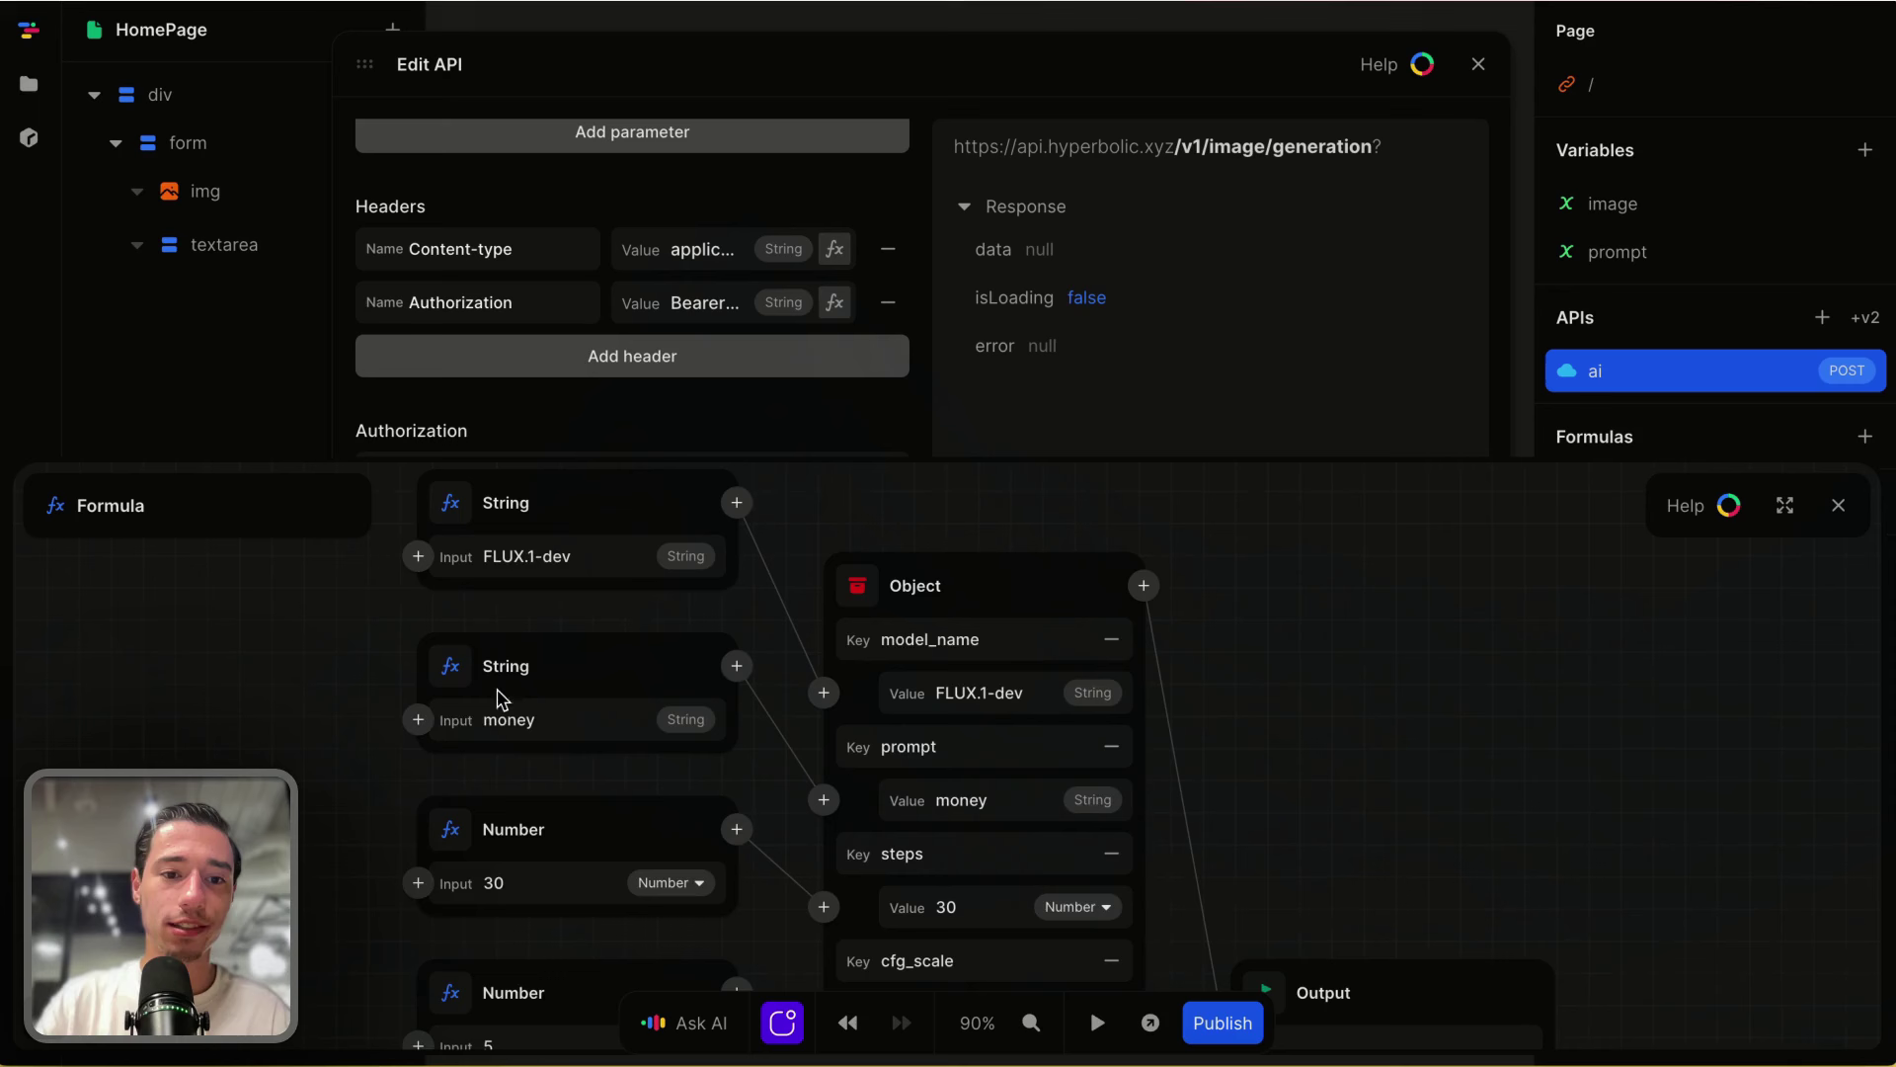
{"action": "left_click", "coordinate": [418, 719]}
{"action": "left_click", "coordinate": [348, 831]}
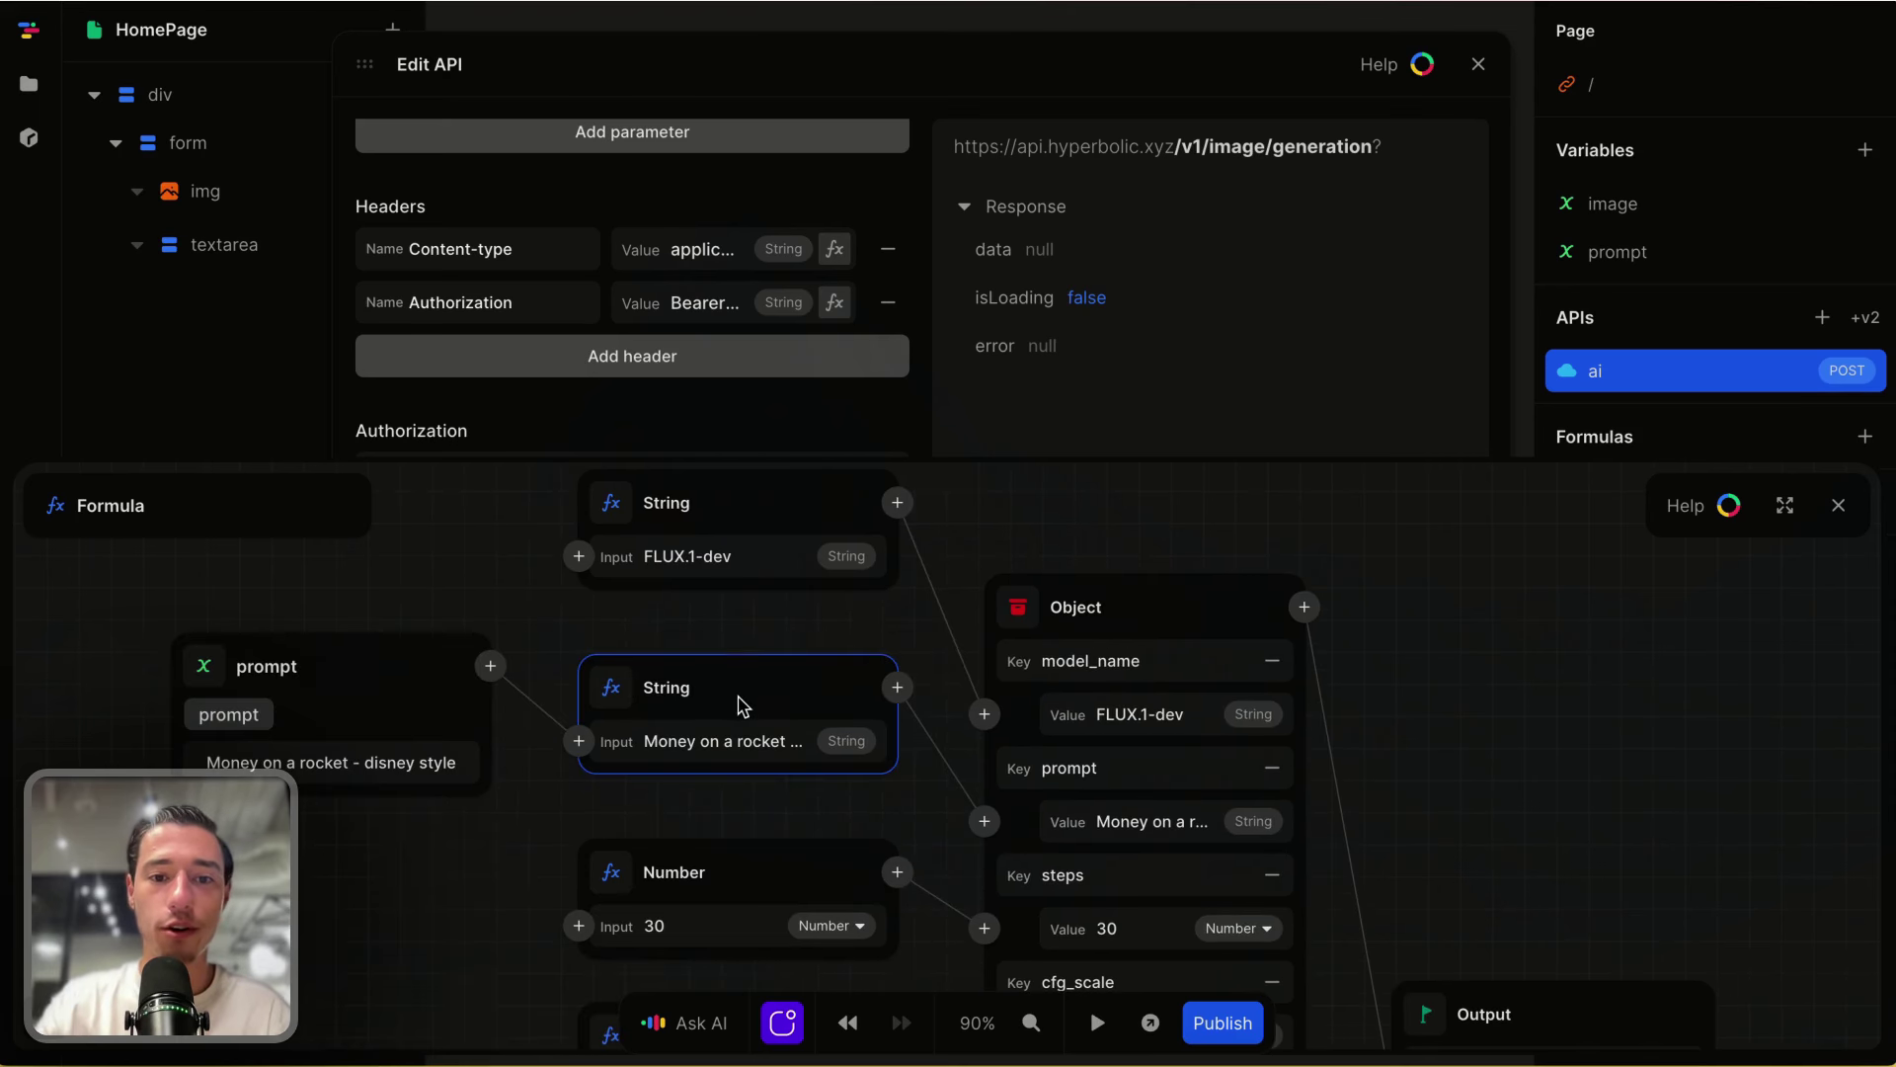
{"action": "key", "text": "Delete"}
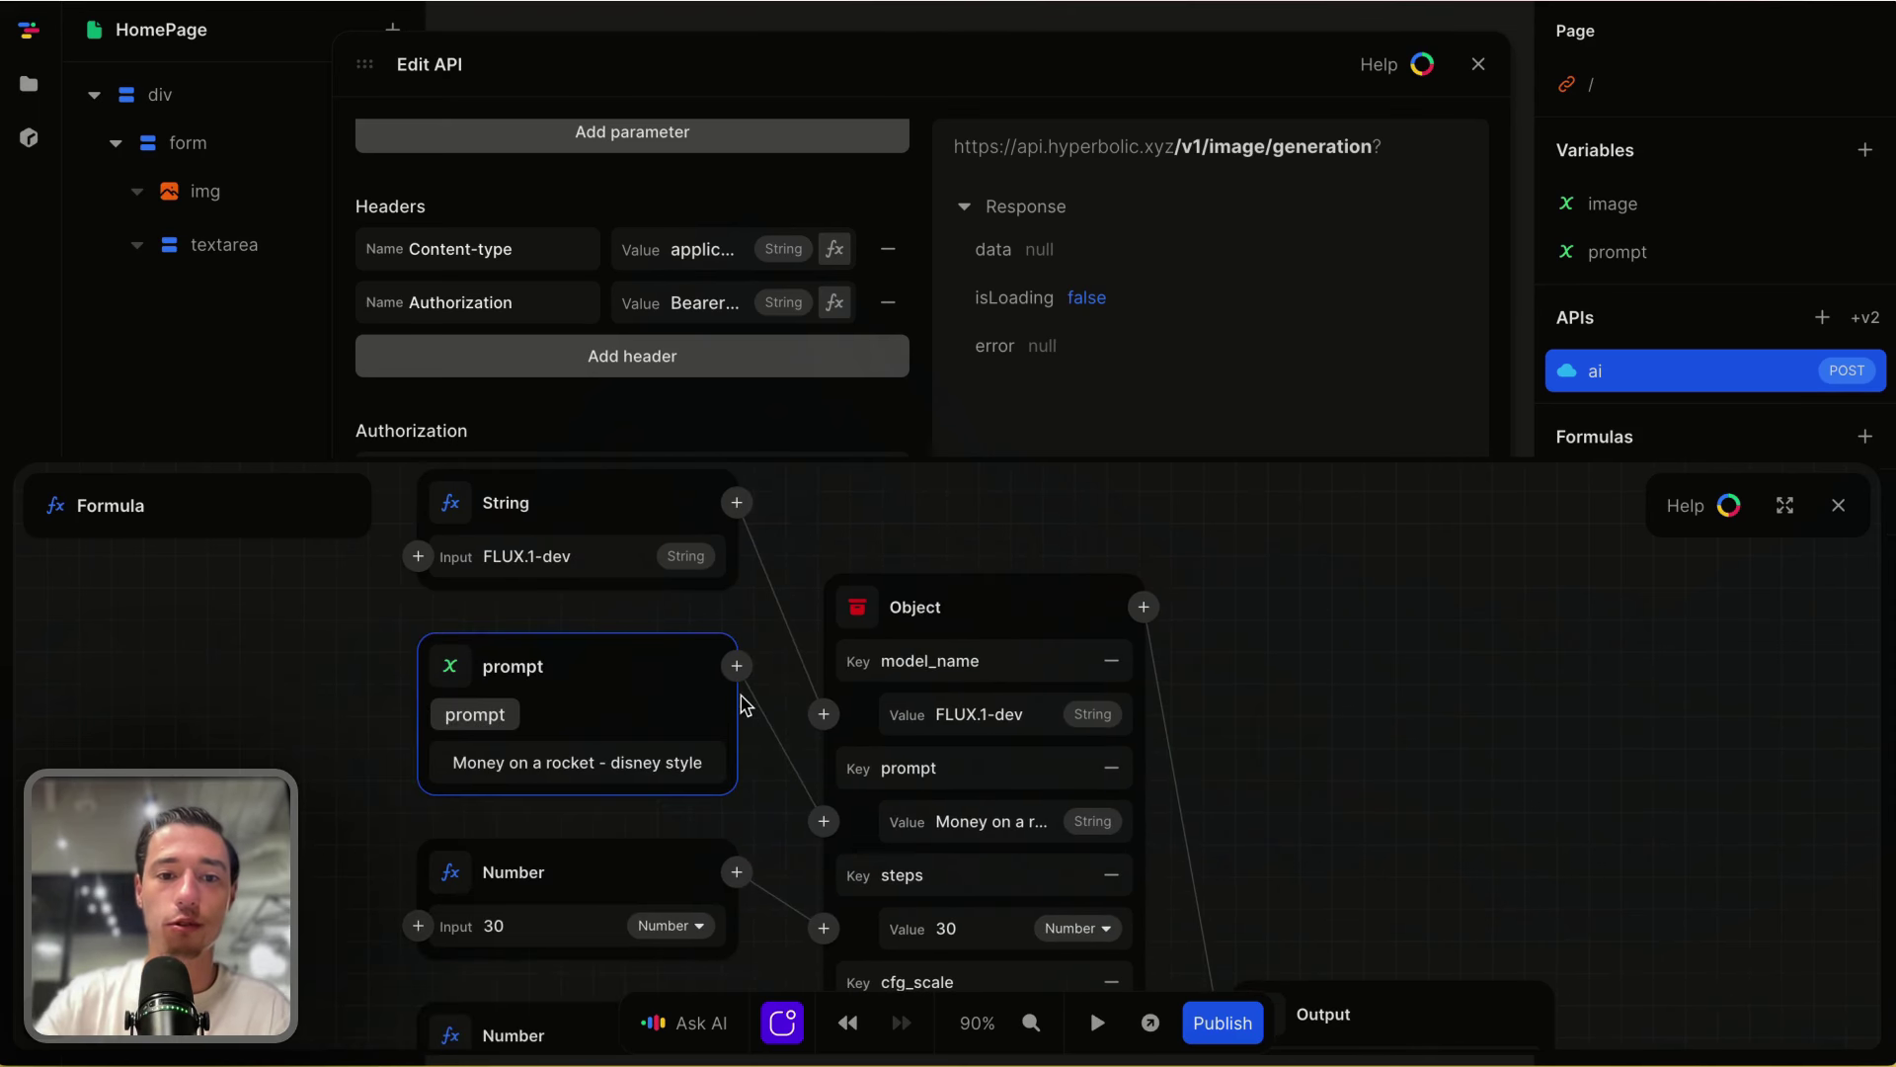
{"action": "left_click", "coordinate": [1839, 504]}
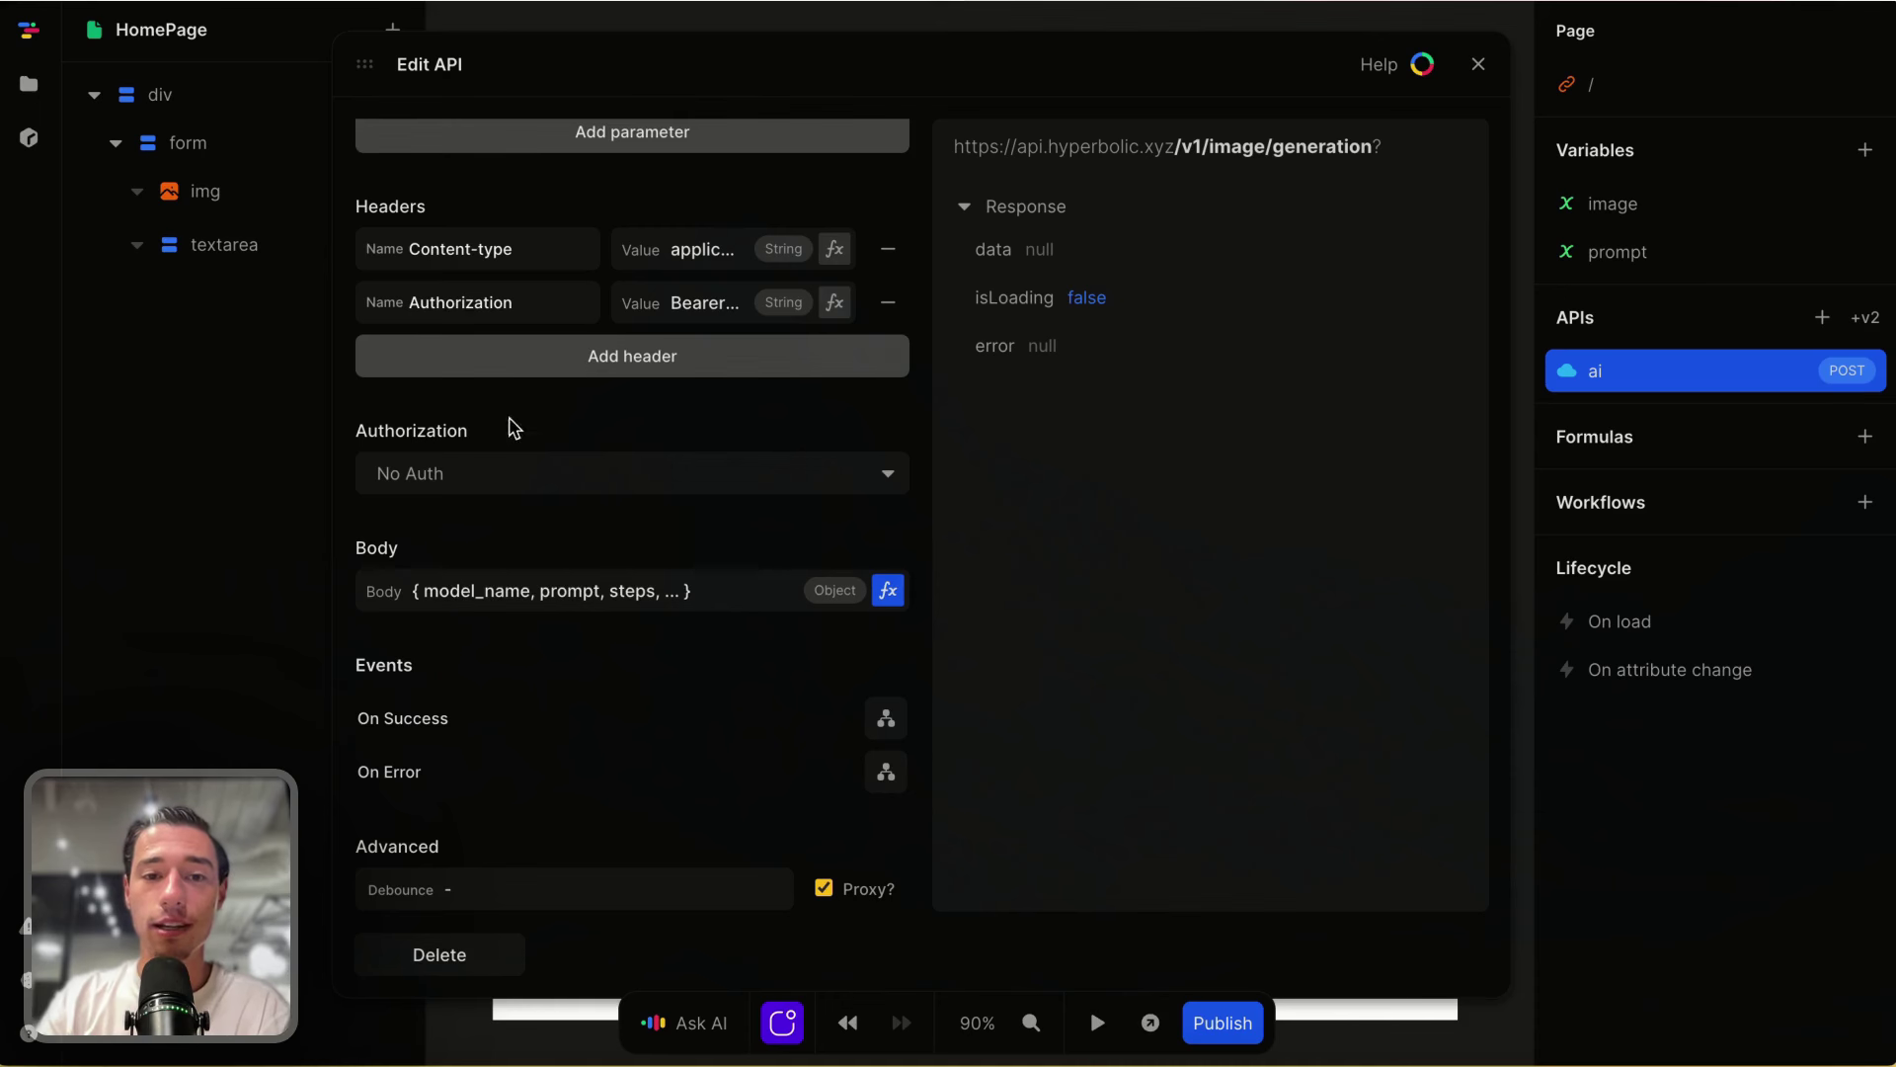
Step: Test the ai API by enabling Auto fetch, inspect the response, disable Auto fetch again and close the API editor
{"action": "scroll", "coordinate": [507, 422], "scroll_direction": "up", "scroll_amount": 5}
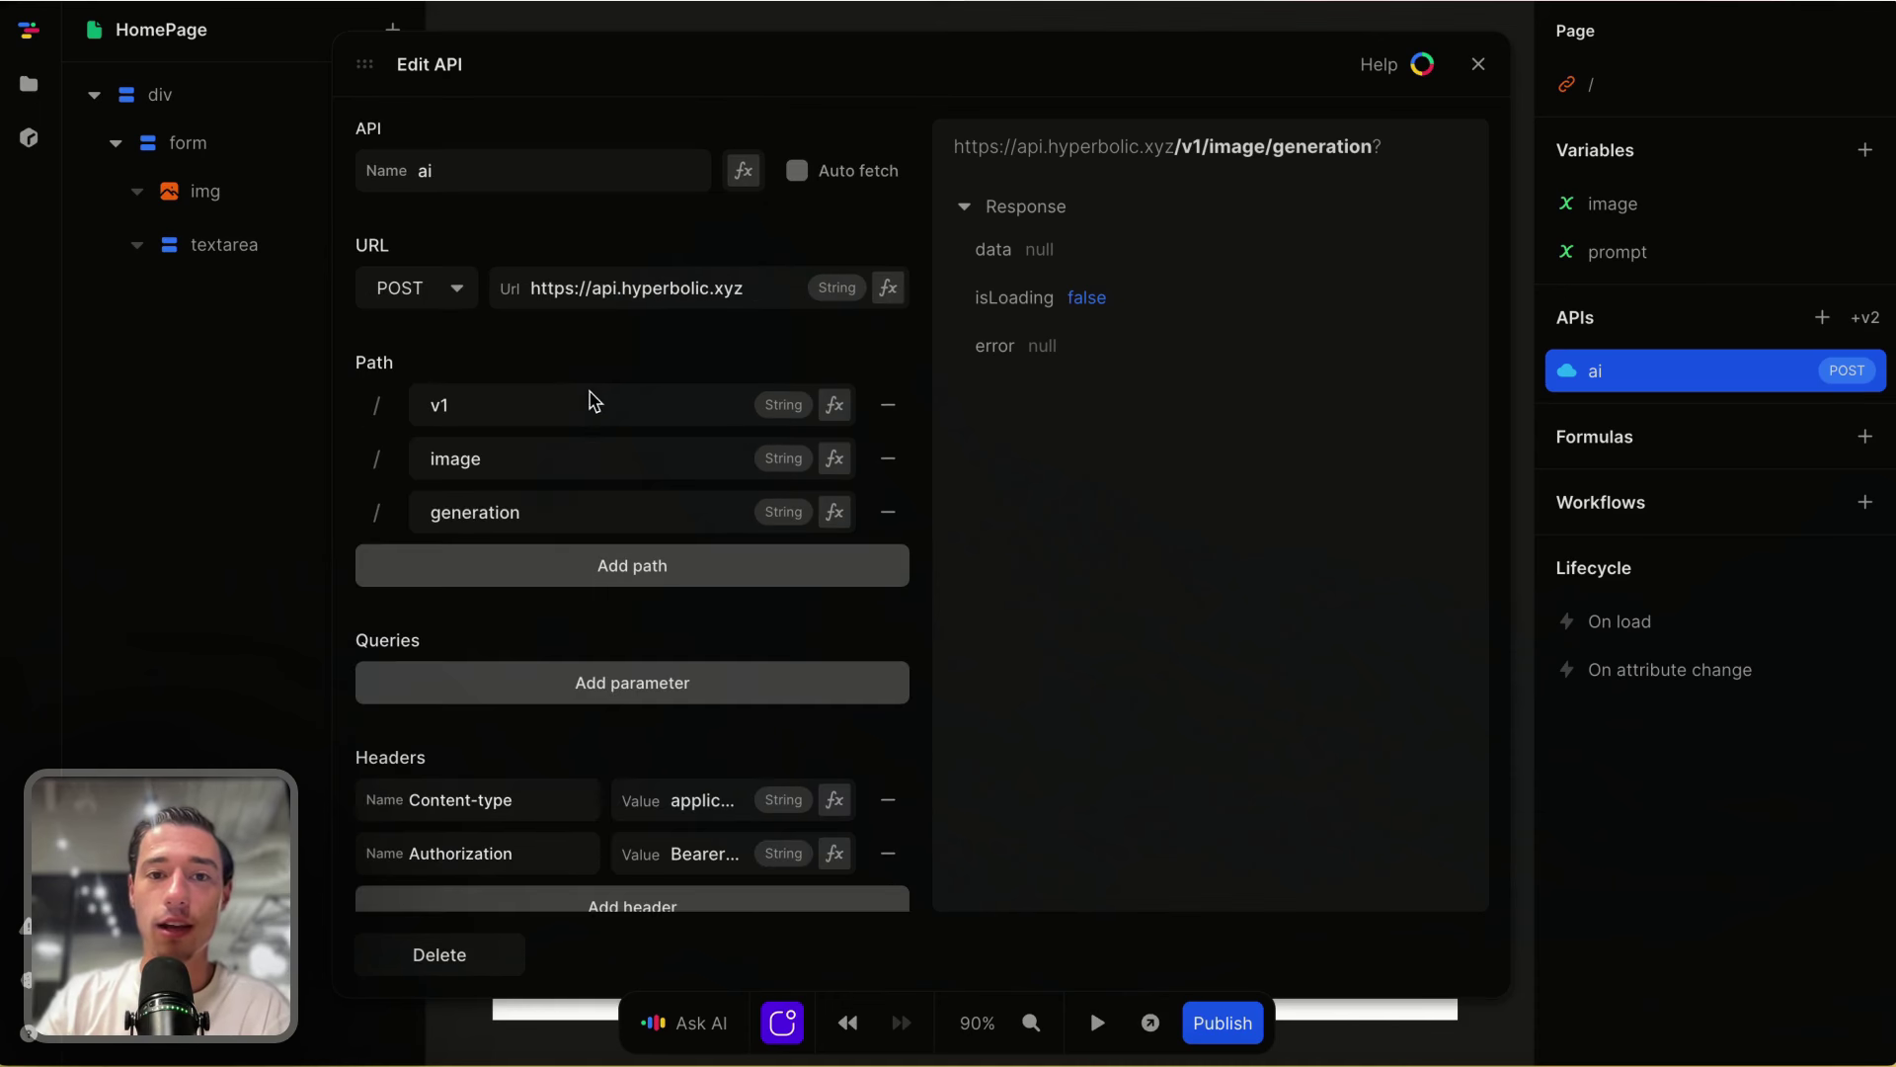
{"action": "left_click", "coordinate": [798, 185]}
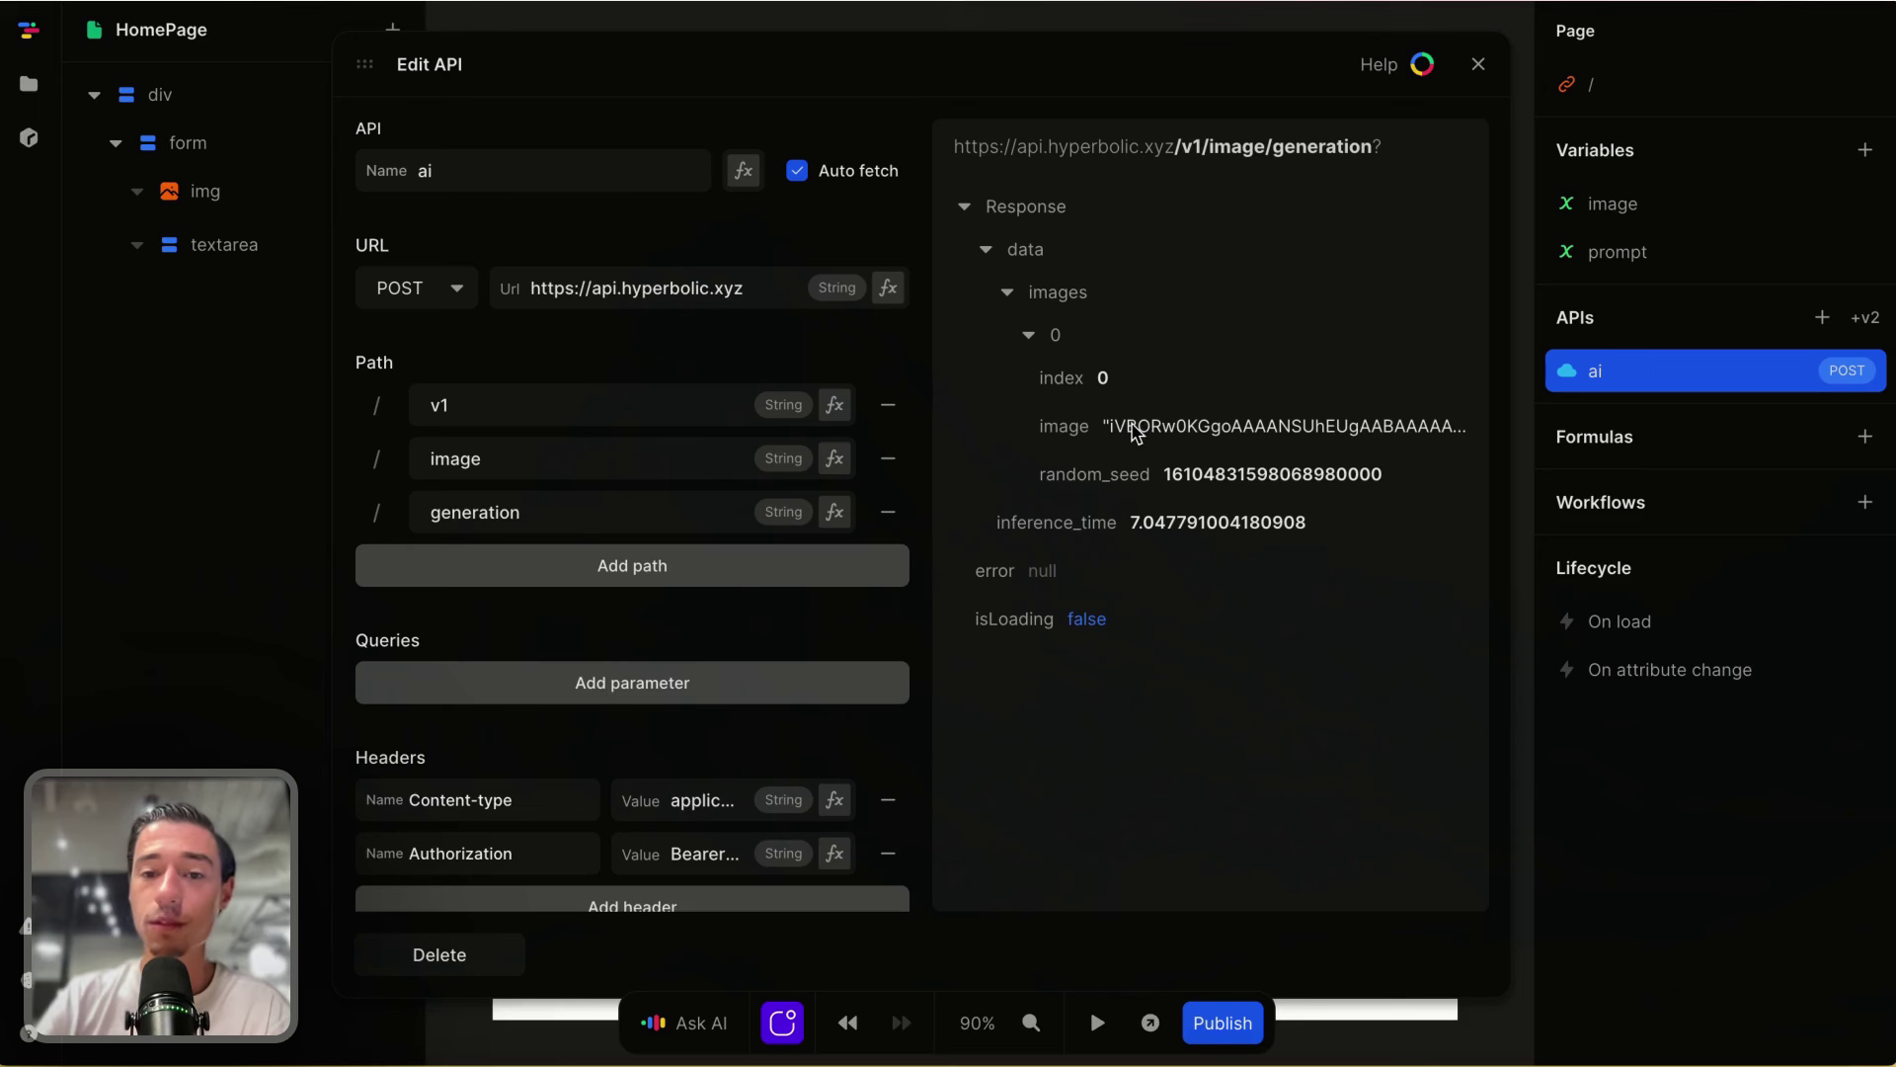
{"action": "left_click", "coordinate": [798, 170]}
{"action": "left_click", "coordinate": [1478, 64]}
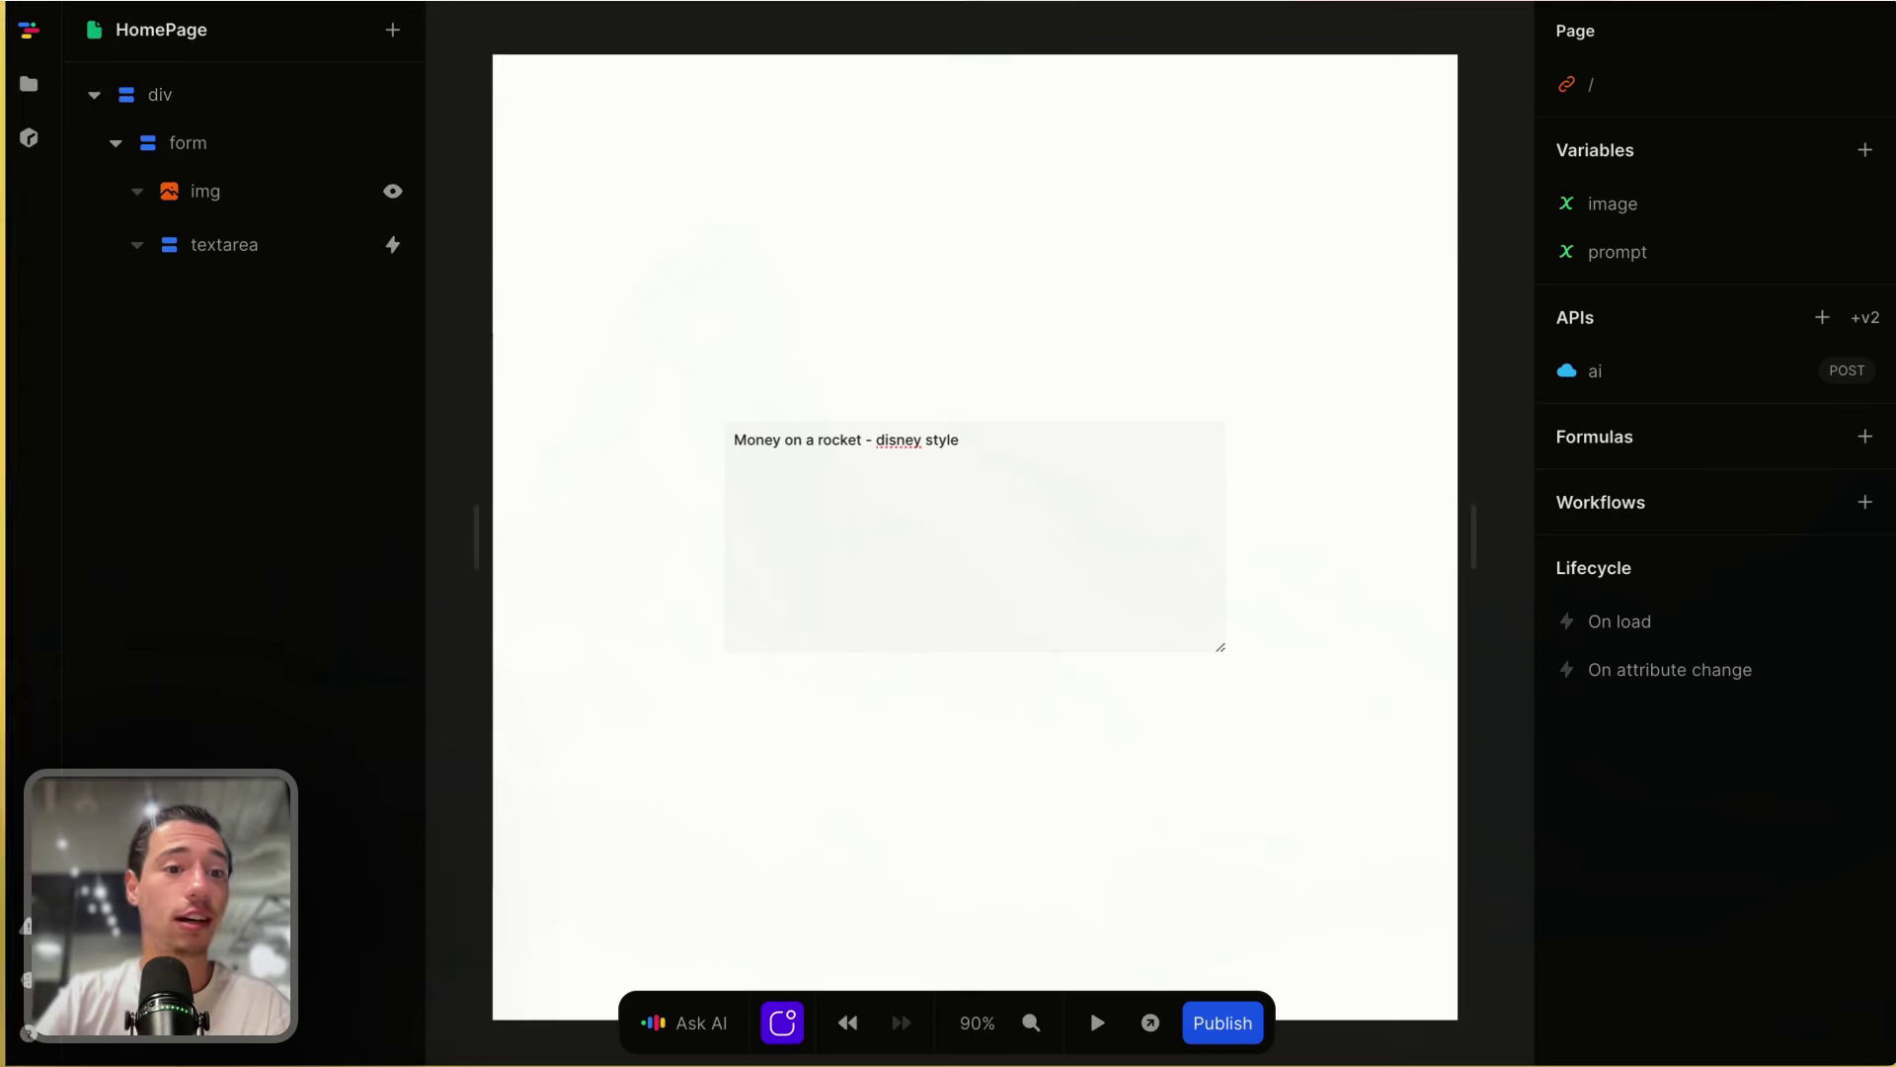
Step: Switch to Claude and ask in a new chat "how to show an base 64 string or an png as an image src in html"
{"action": "mouse_move", "coordinate": [2, 444]}
{"action": "left_click", "coordinate": [87, 473]}
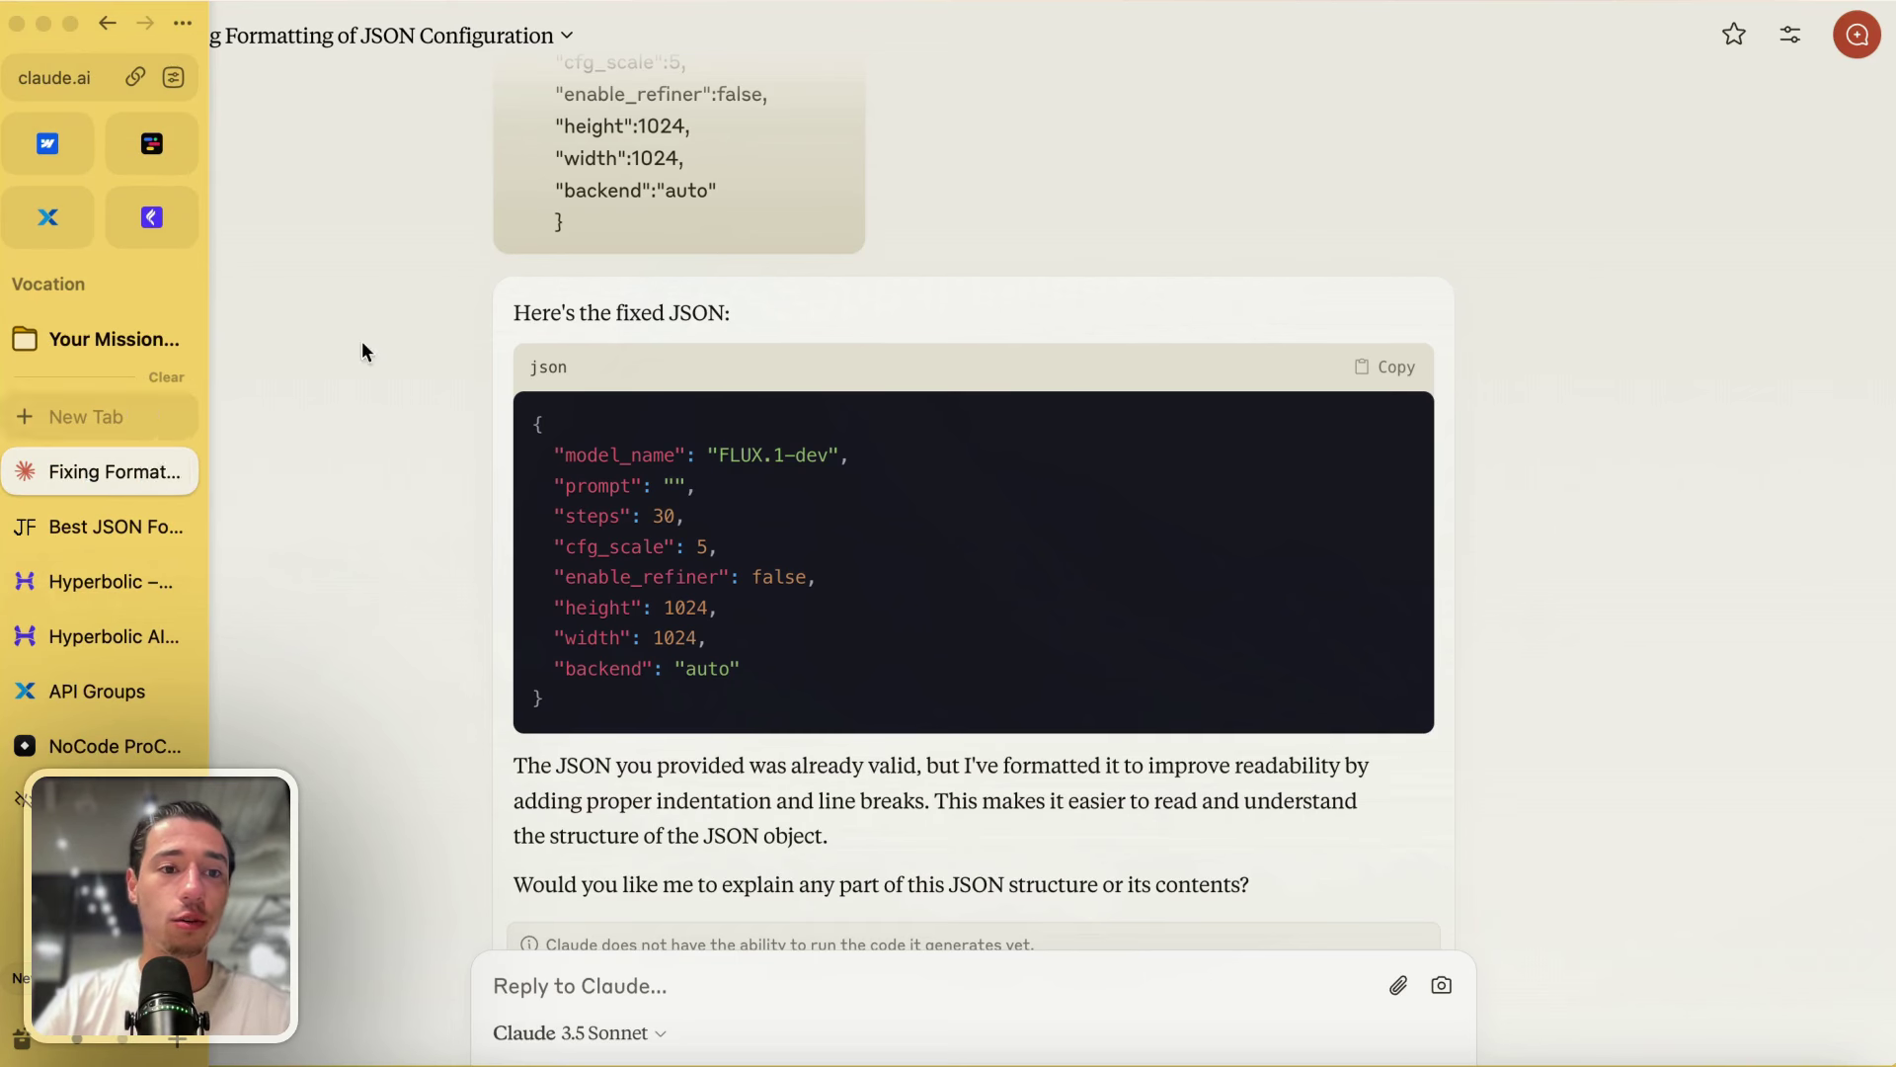
{"action": "left_click", "coordinate": [89, 109]}
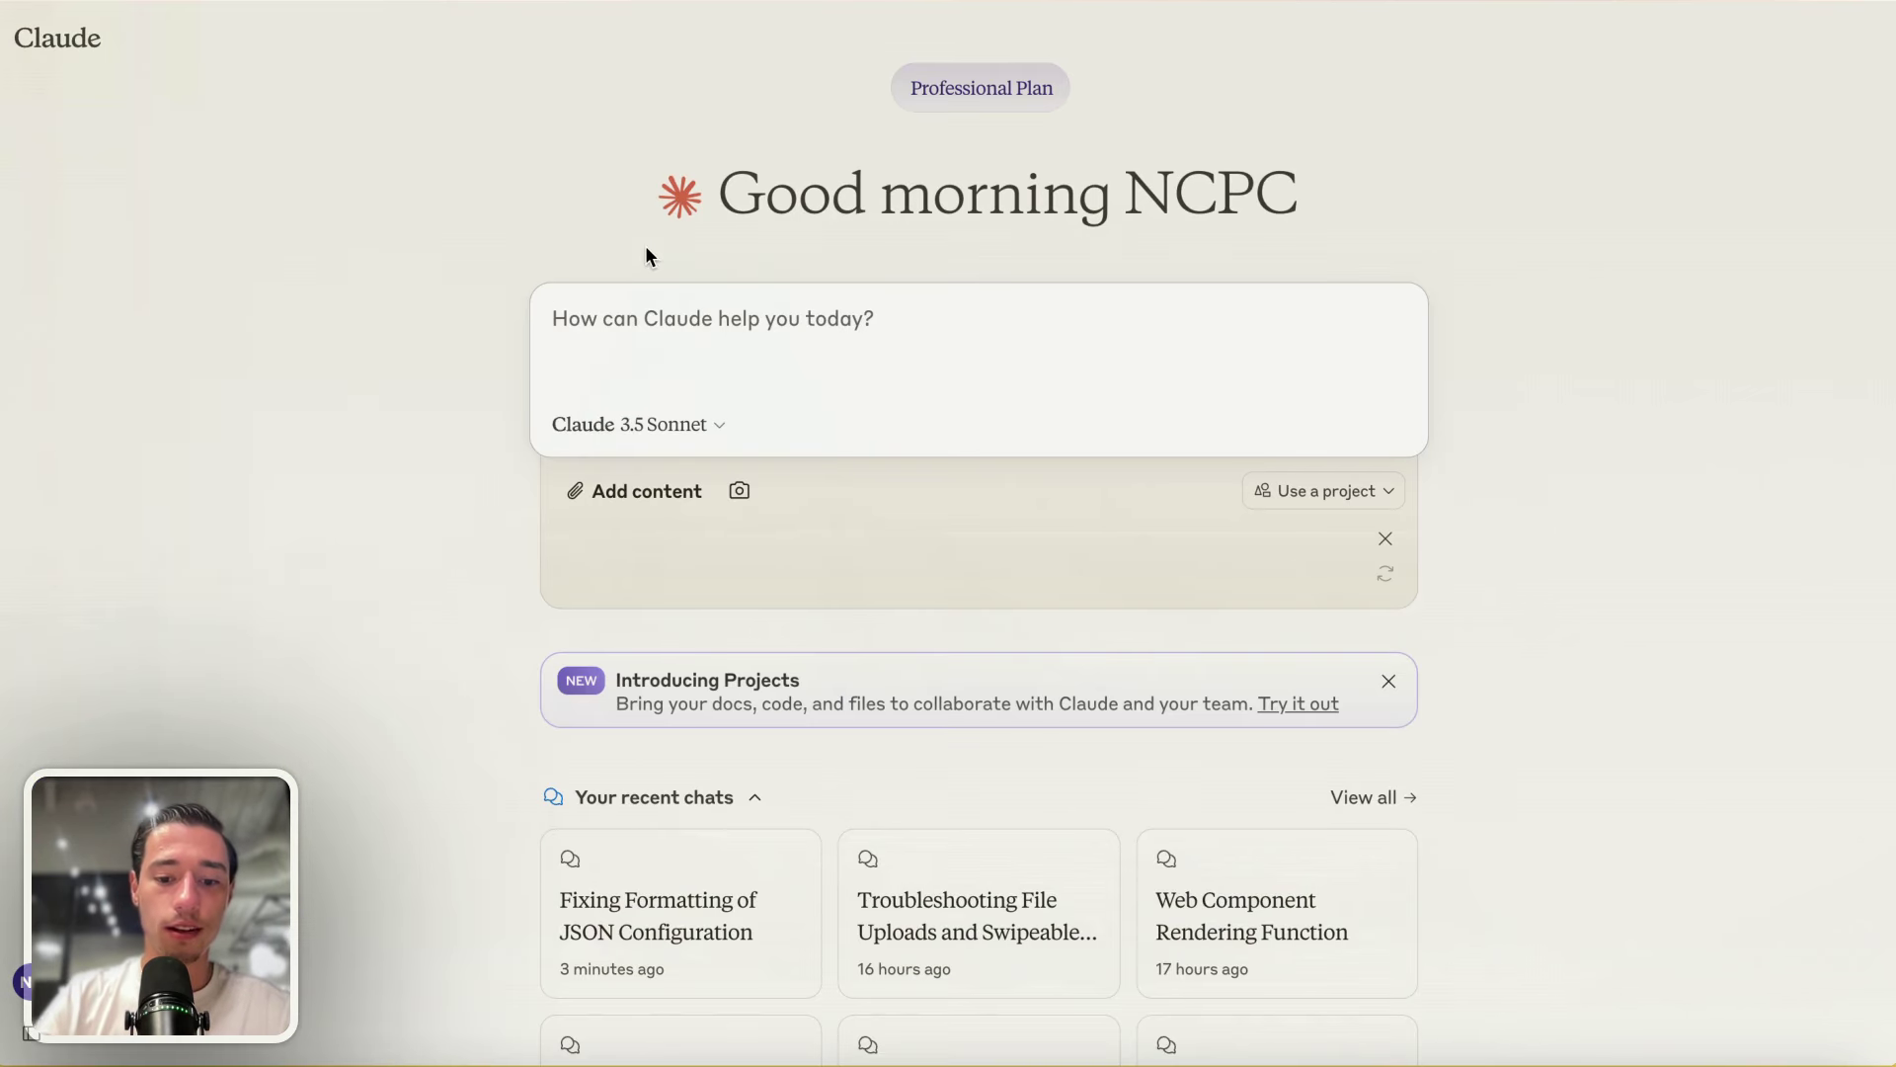
{"action": "type", "text": "how to show an base 64 string or"}
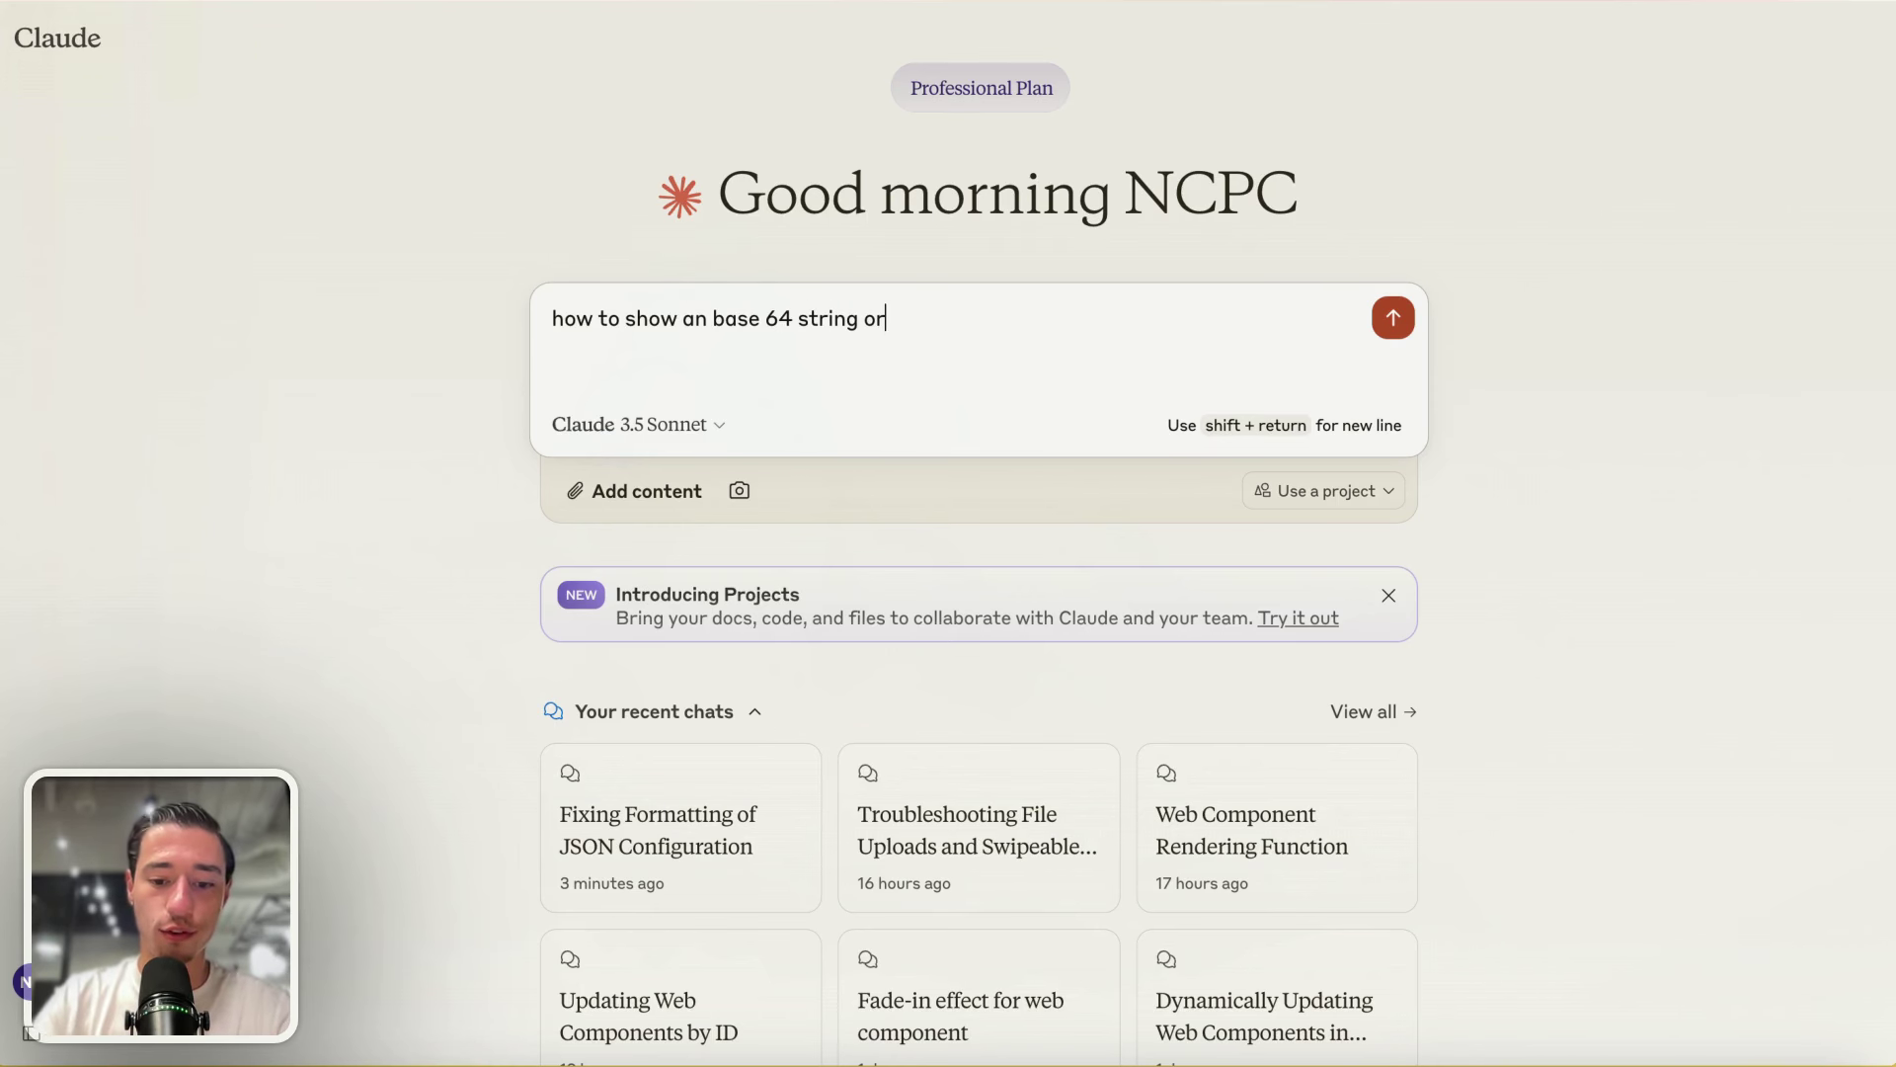
{"action": "type", "text": "g as"}
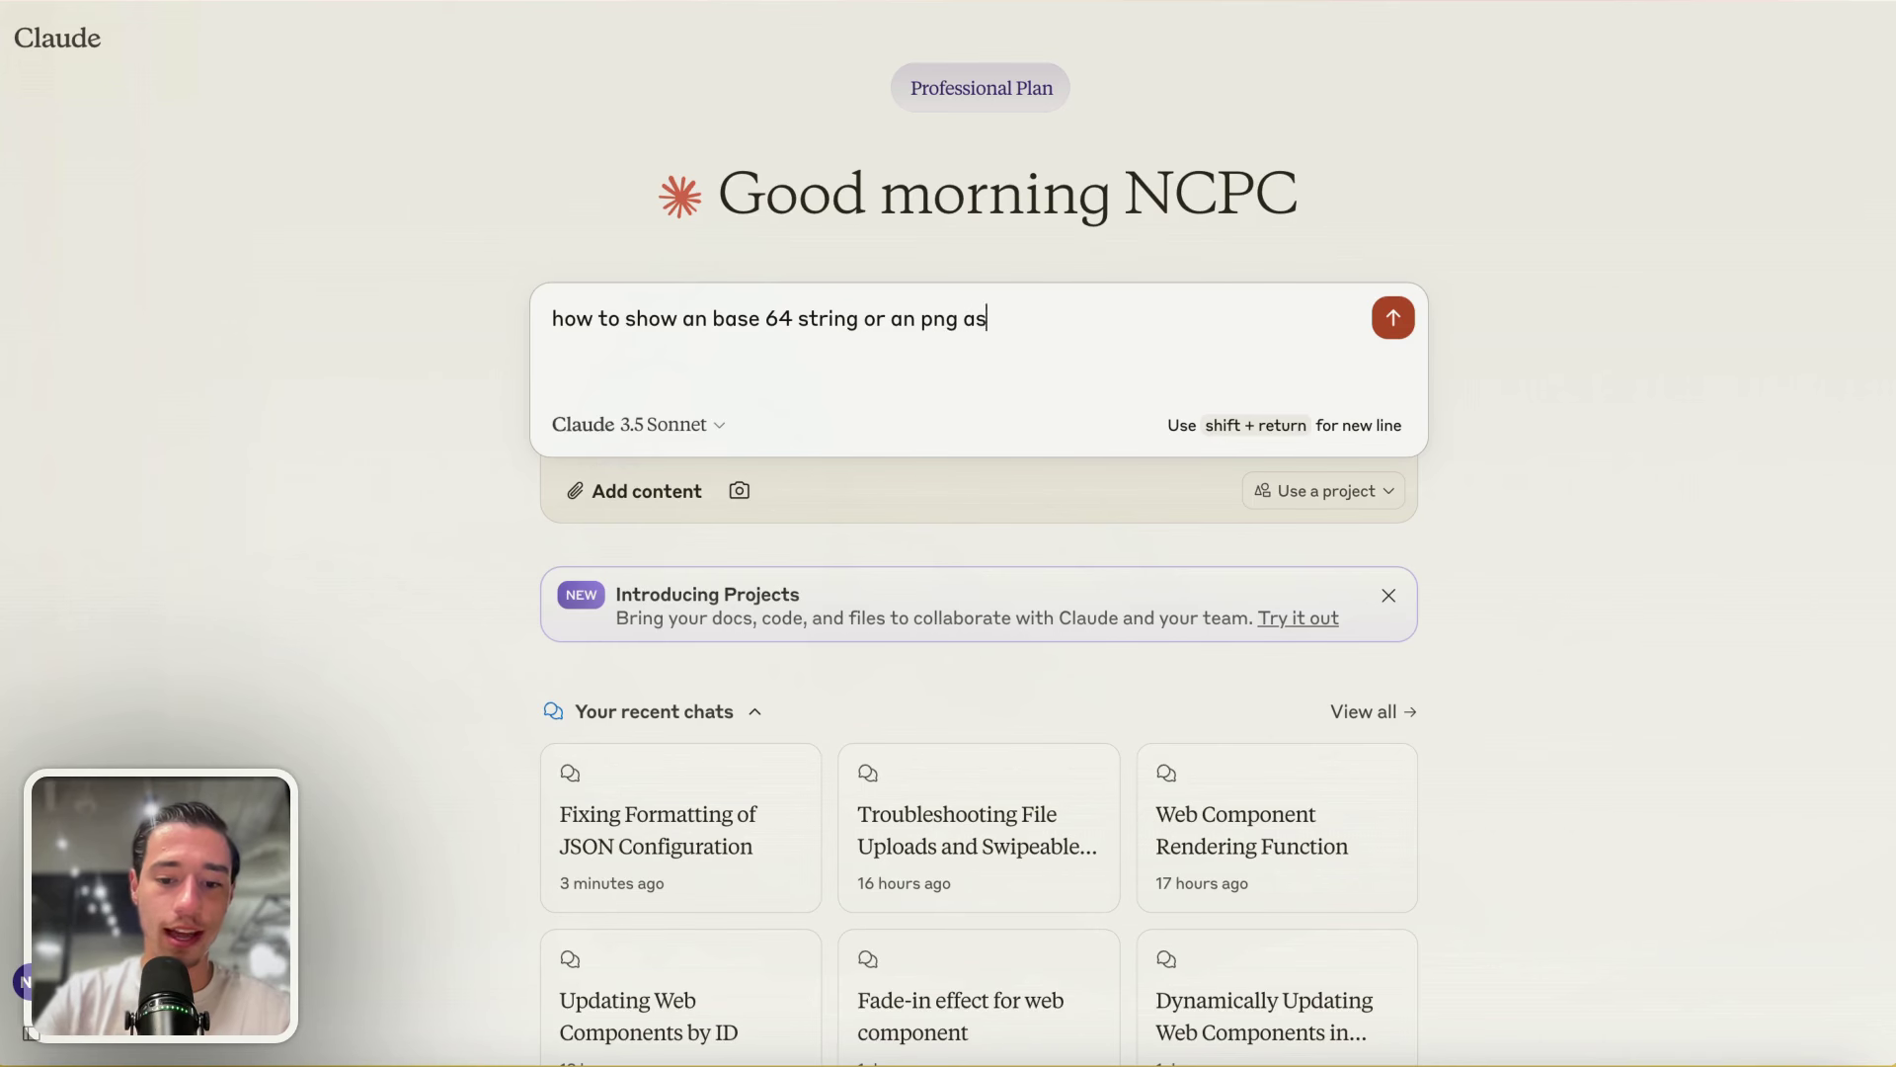
{"action": "type", "text": " an image"}
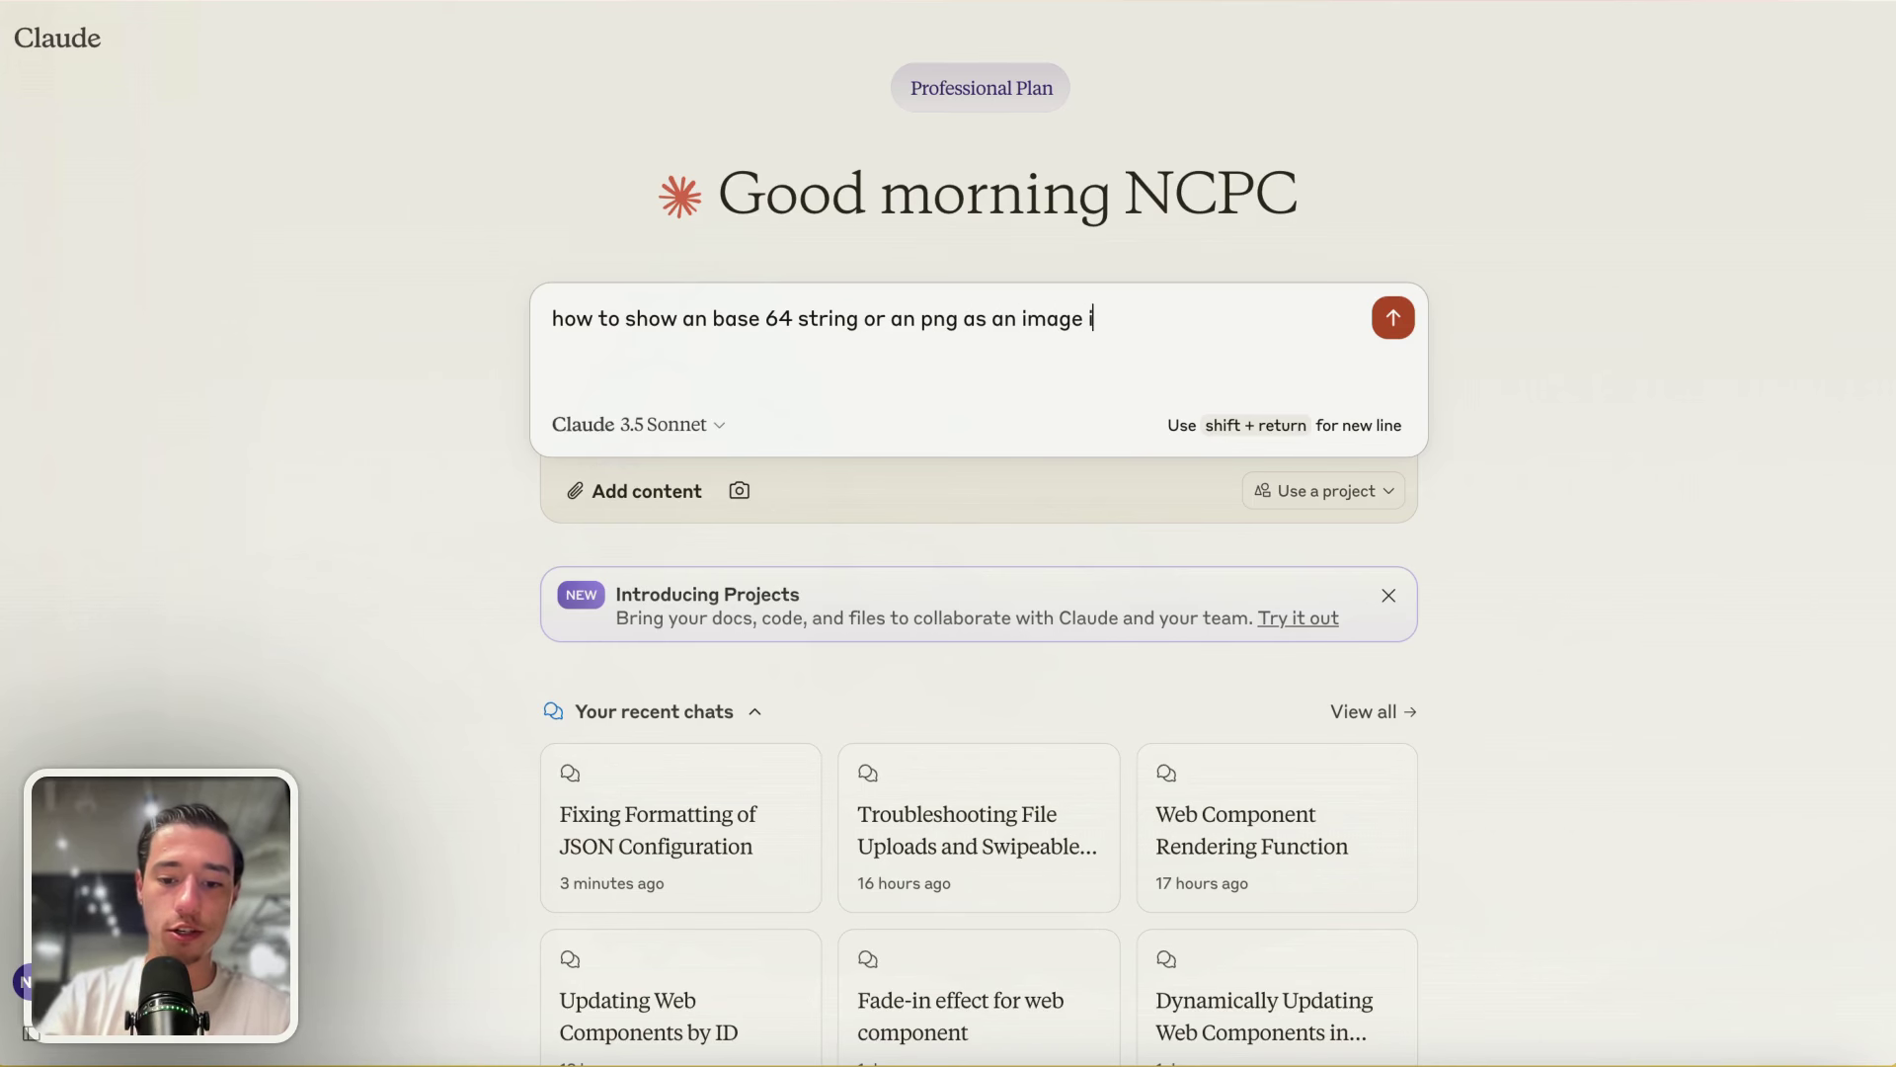
{"action": "type", "text": " src in "}
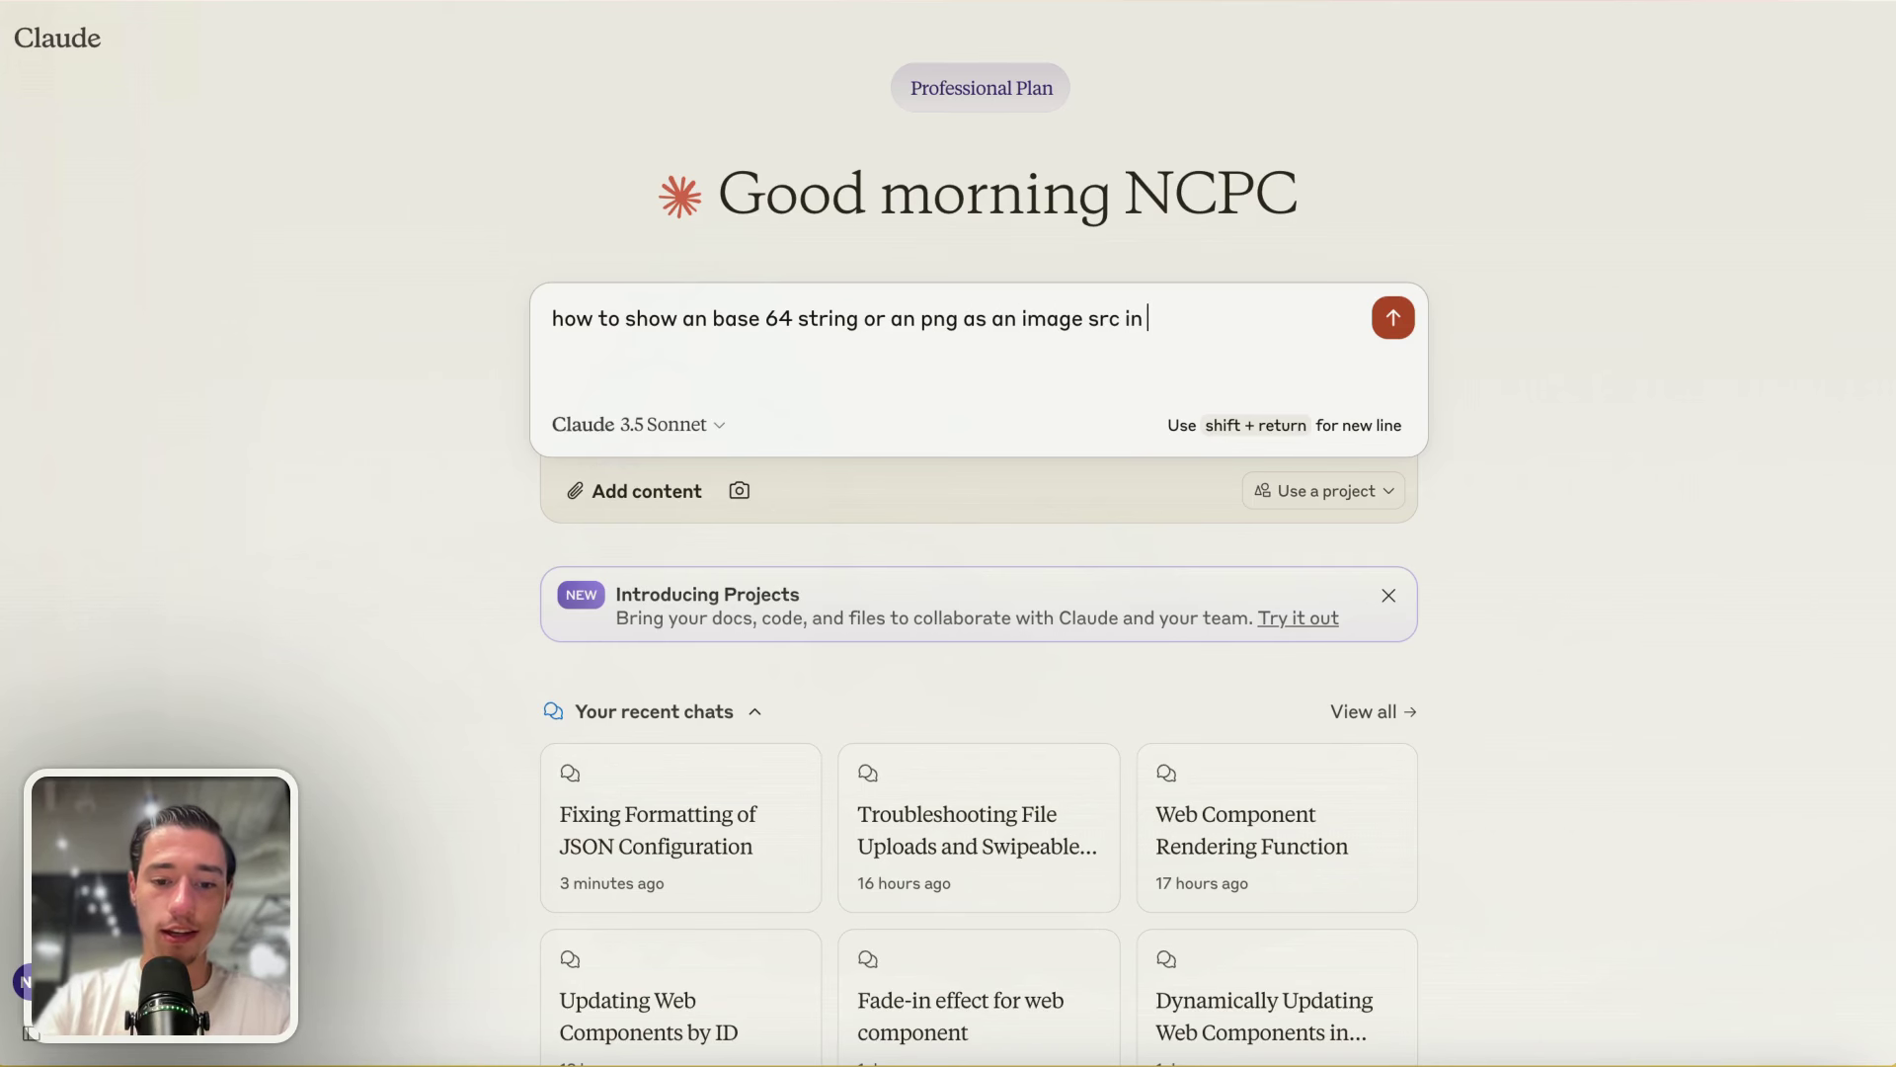
{"action": "type", "text": "html"}
{"action": "key", "text": "Return"}
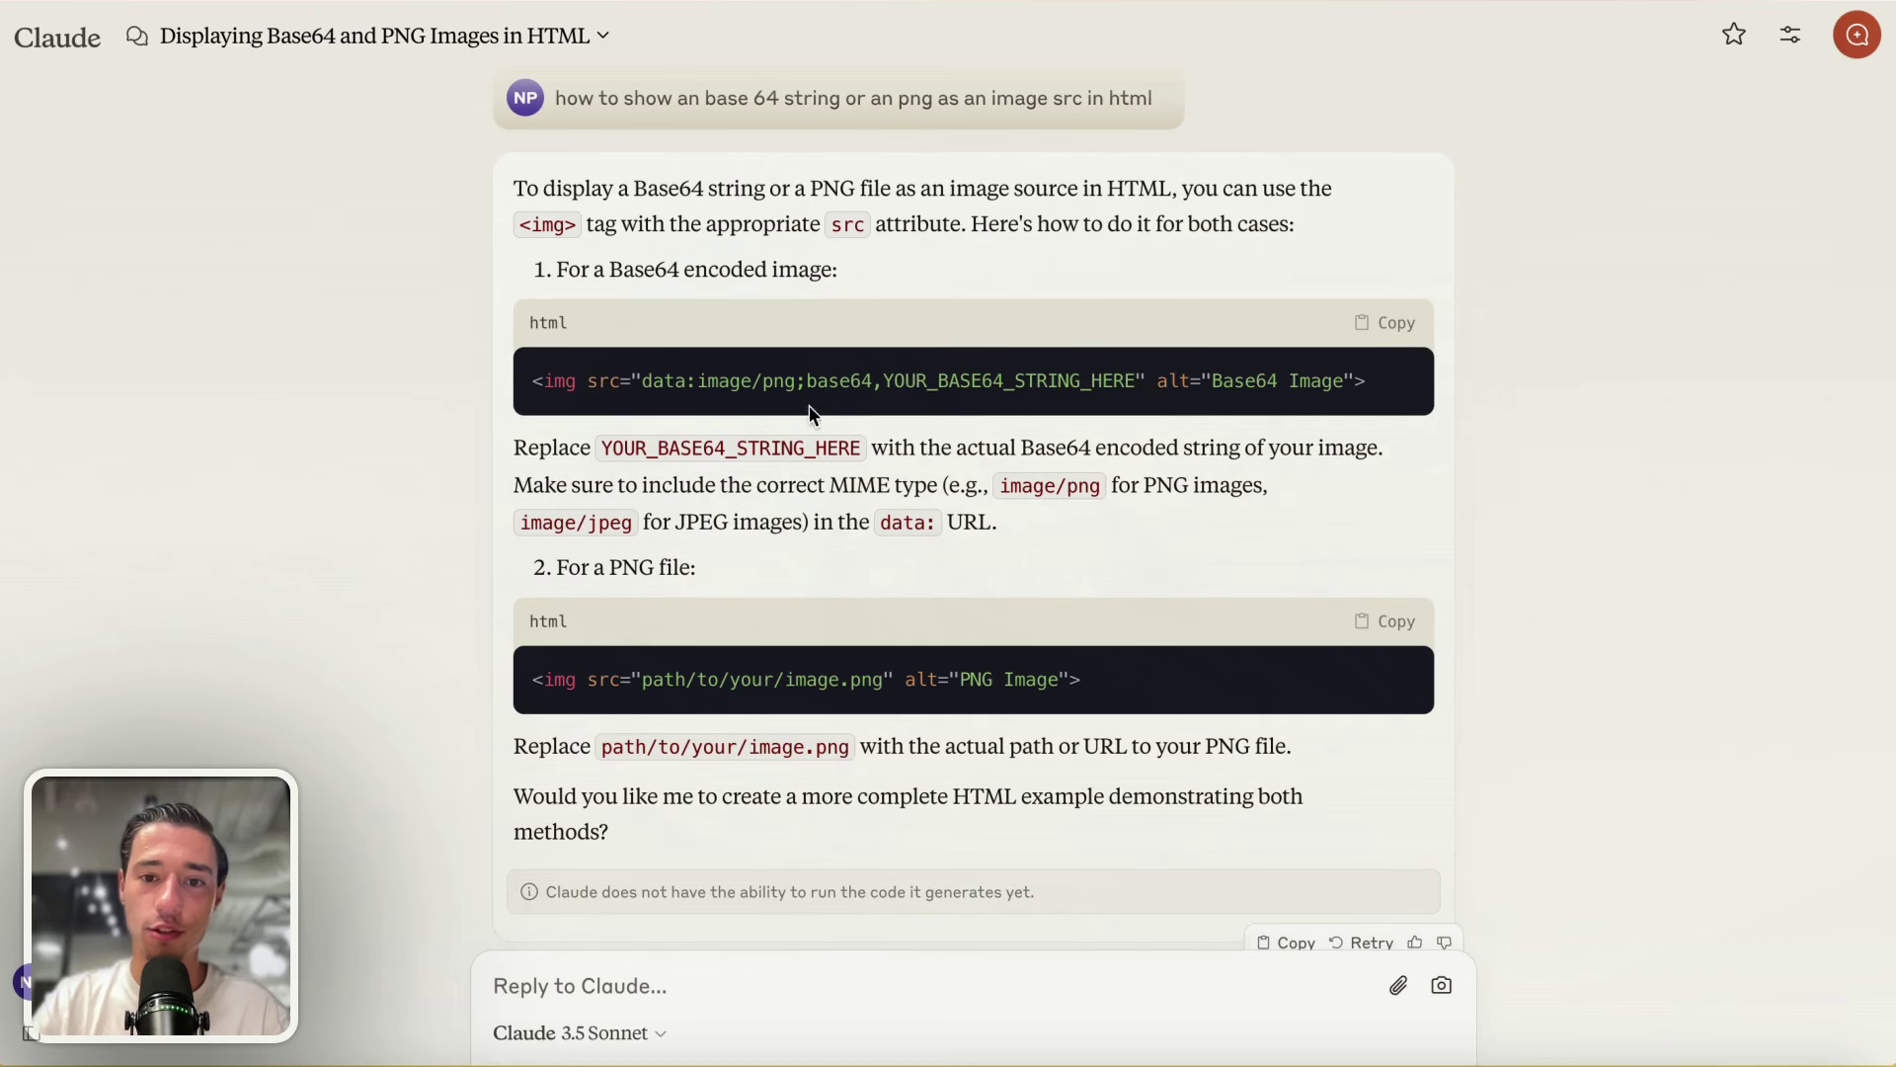
Step: Copy the "data:image/png;base64," prefix from the answer's Base64 example and switch back to toddle
{"action": "left_click_drag", "start_coordinate": [882, 381], "coordinate": [640, 384]}
{"action": "key", "text": "ctrl+c"}
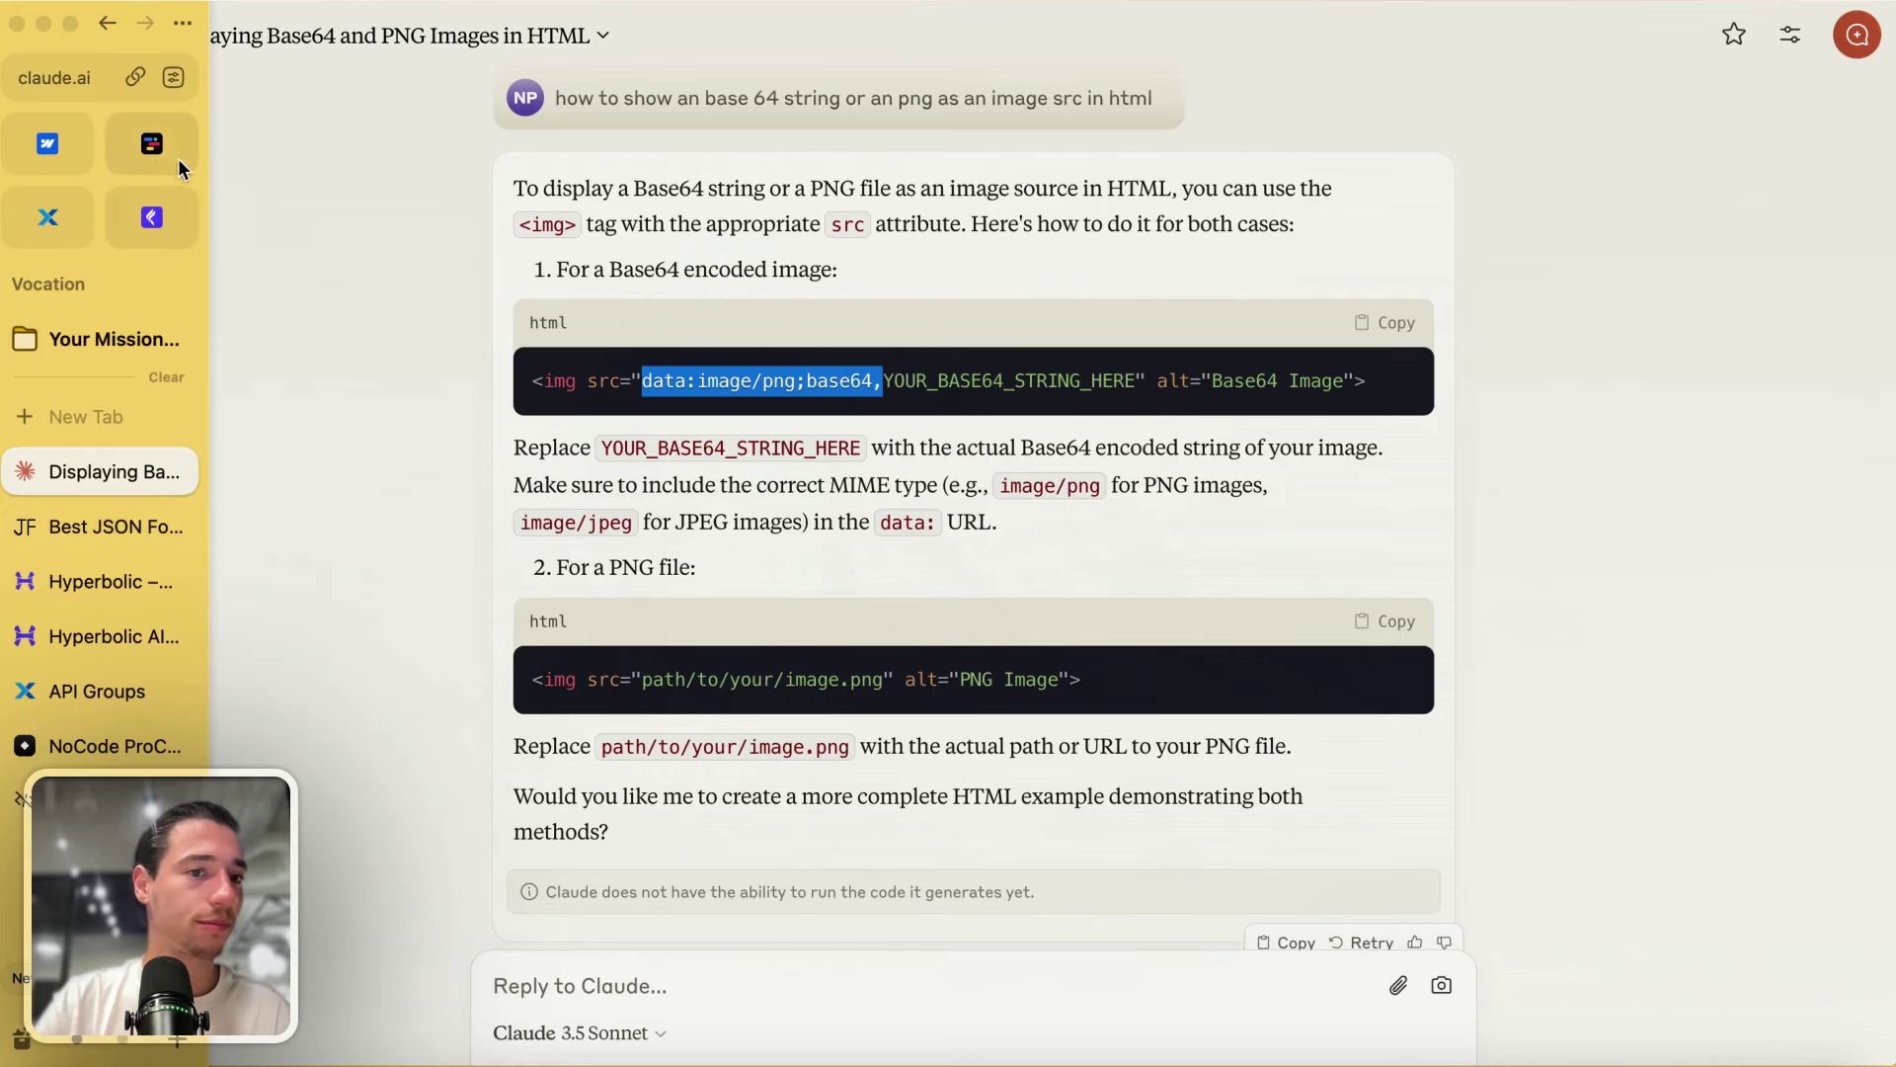
{"action": "left_click", "coordinate": [178, 158]}
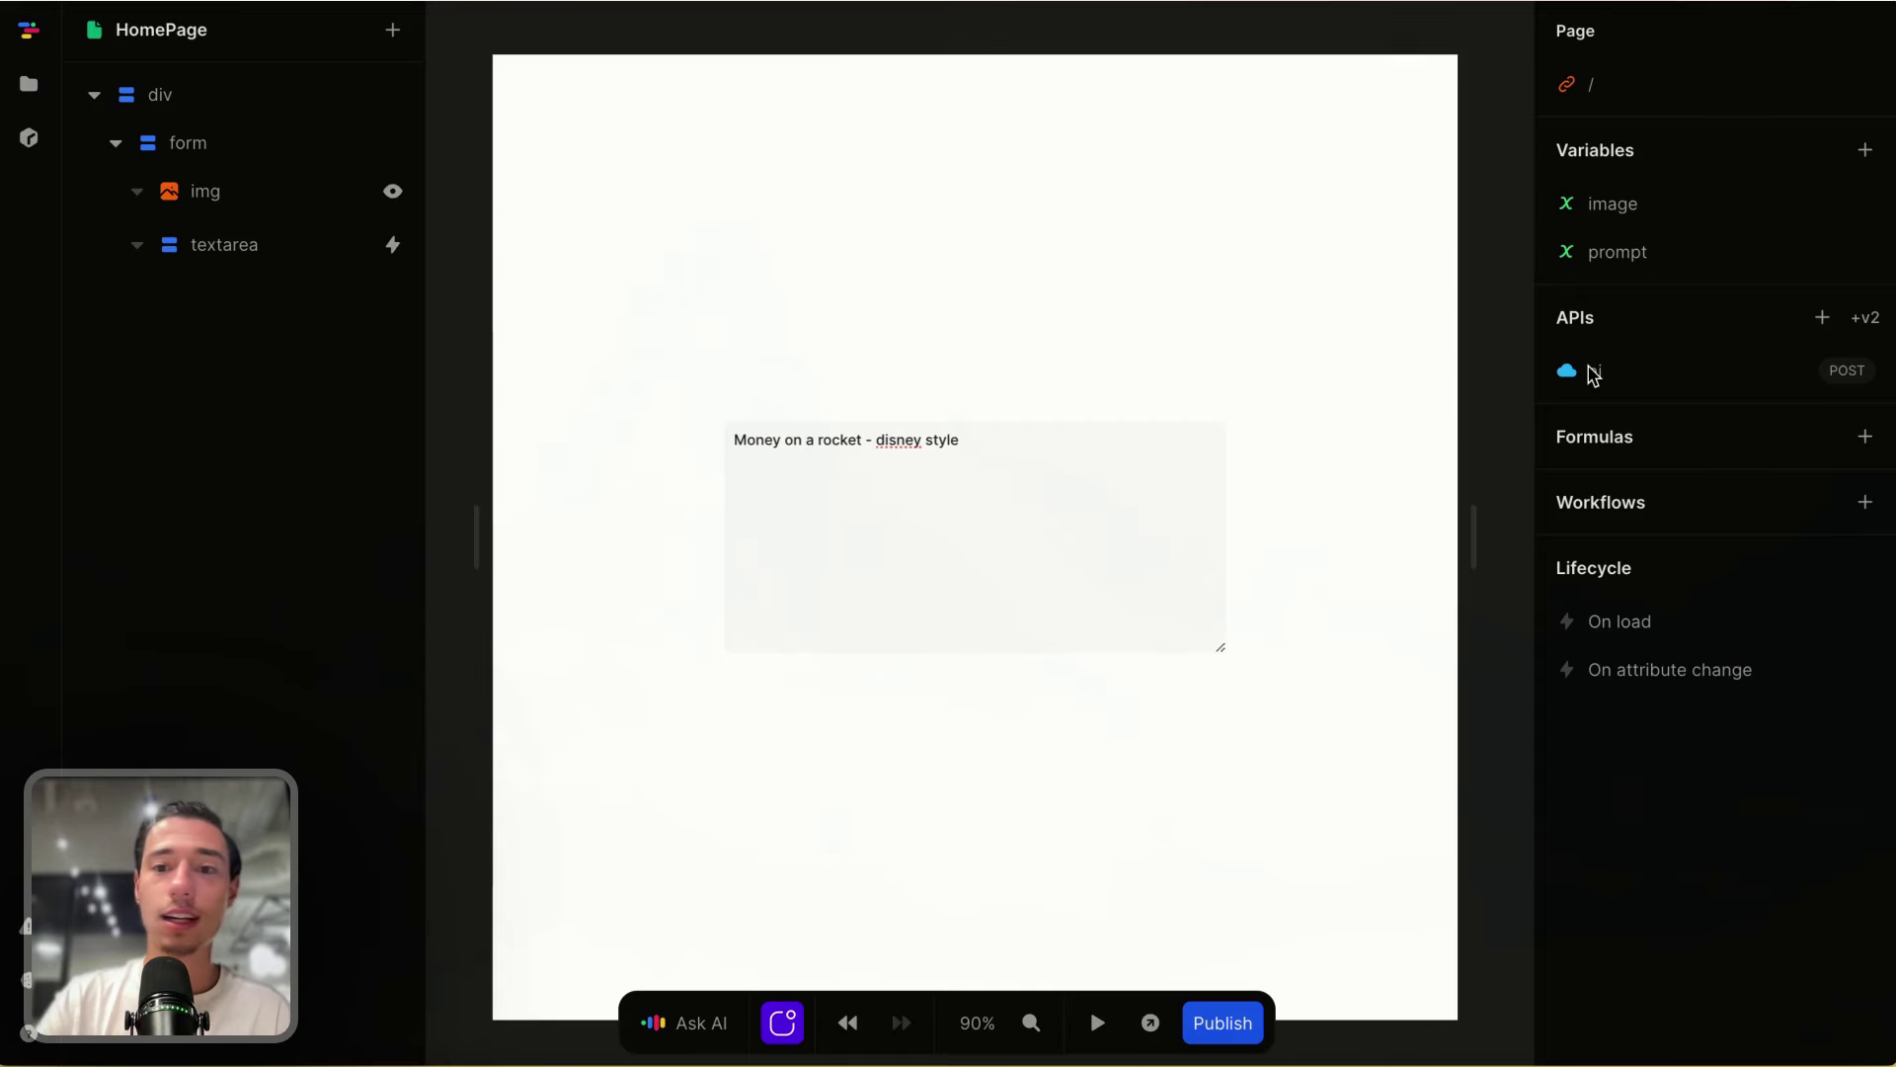
Step: In the img element's src formula, add a Concatenate function with "data:image/png;base64," as its first input
{"action": "left_click", "coordinate": [298, 190]}
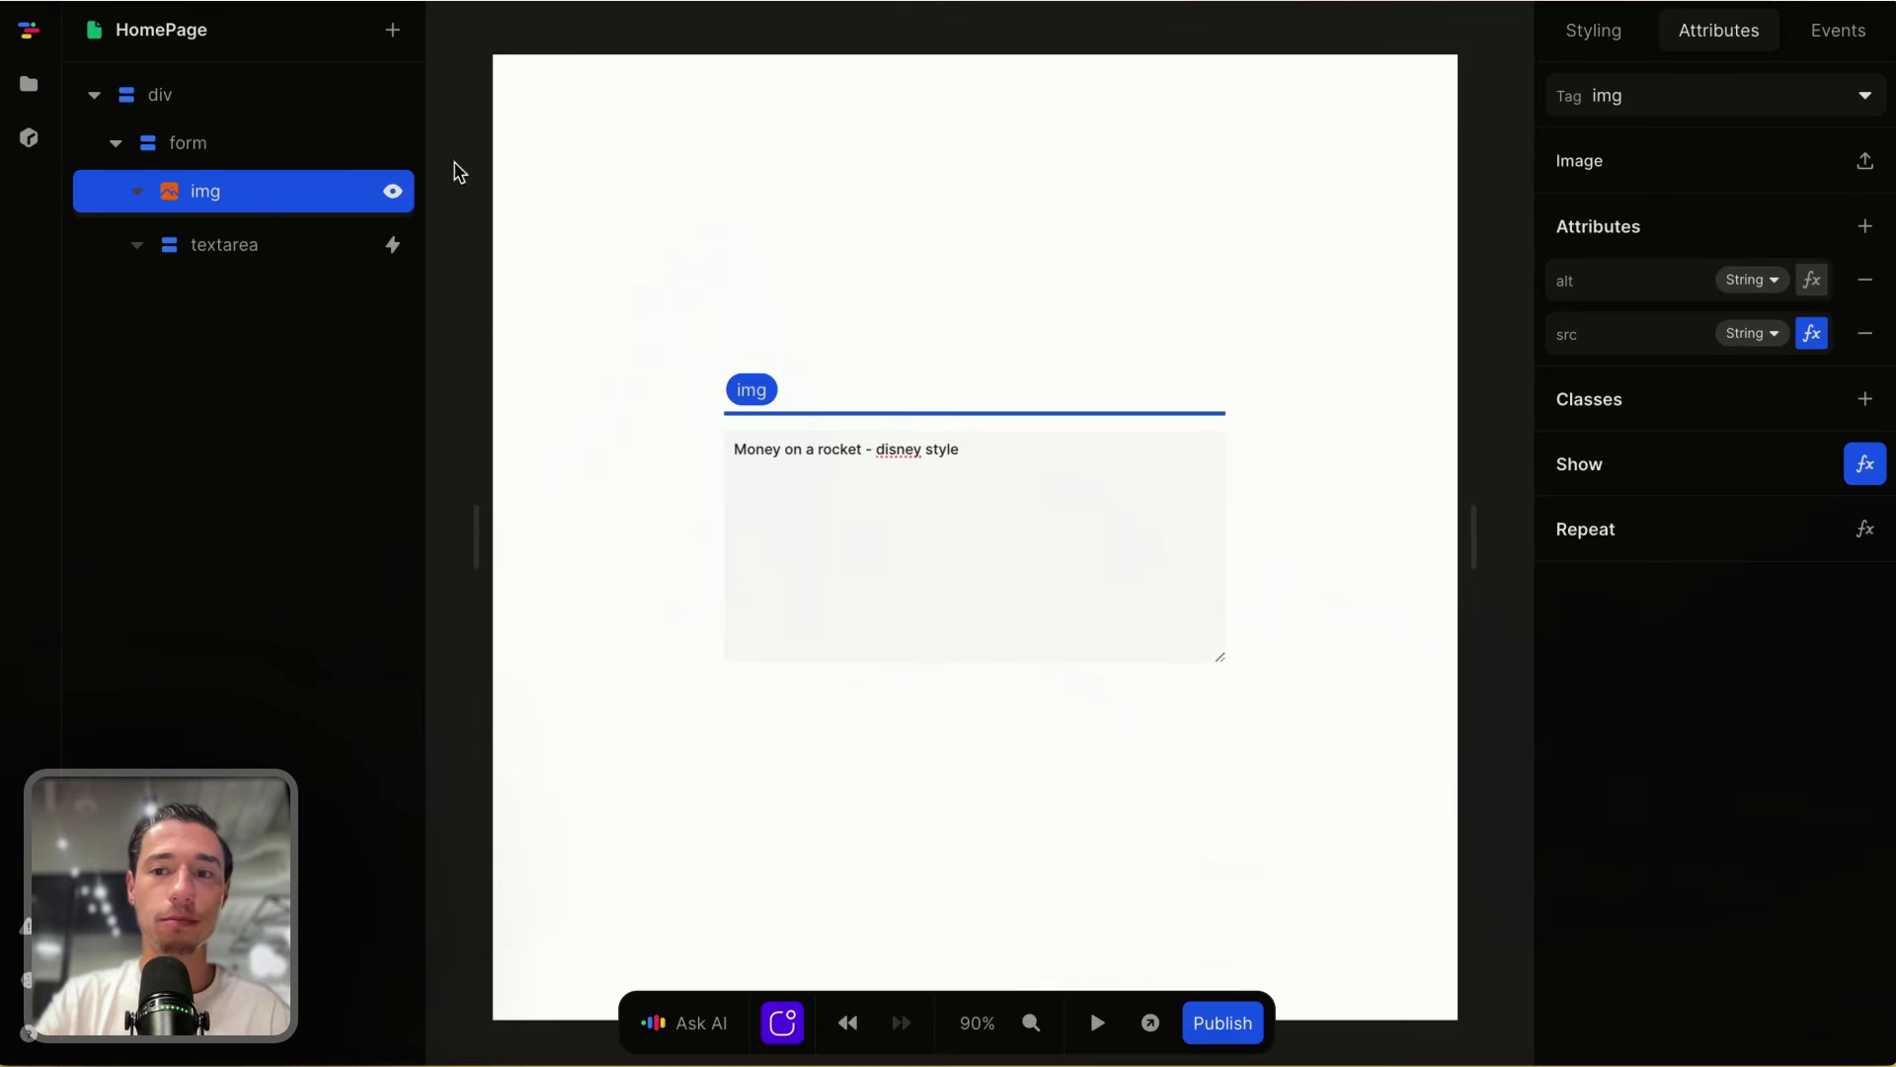
{"action": "left_click", "coordinate": [1812, 334]}
{"action": "left_click", "coordinate": [916, 593]}
{"action": "type", "text": "c"}
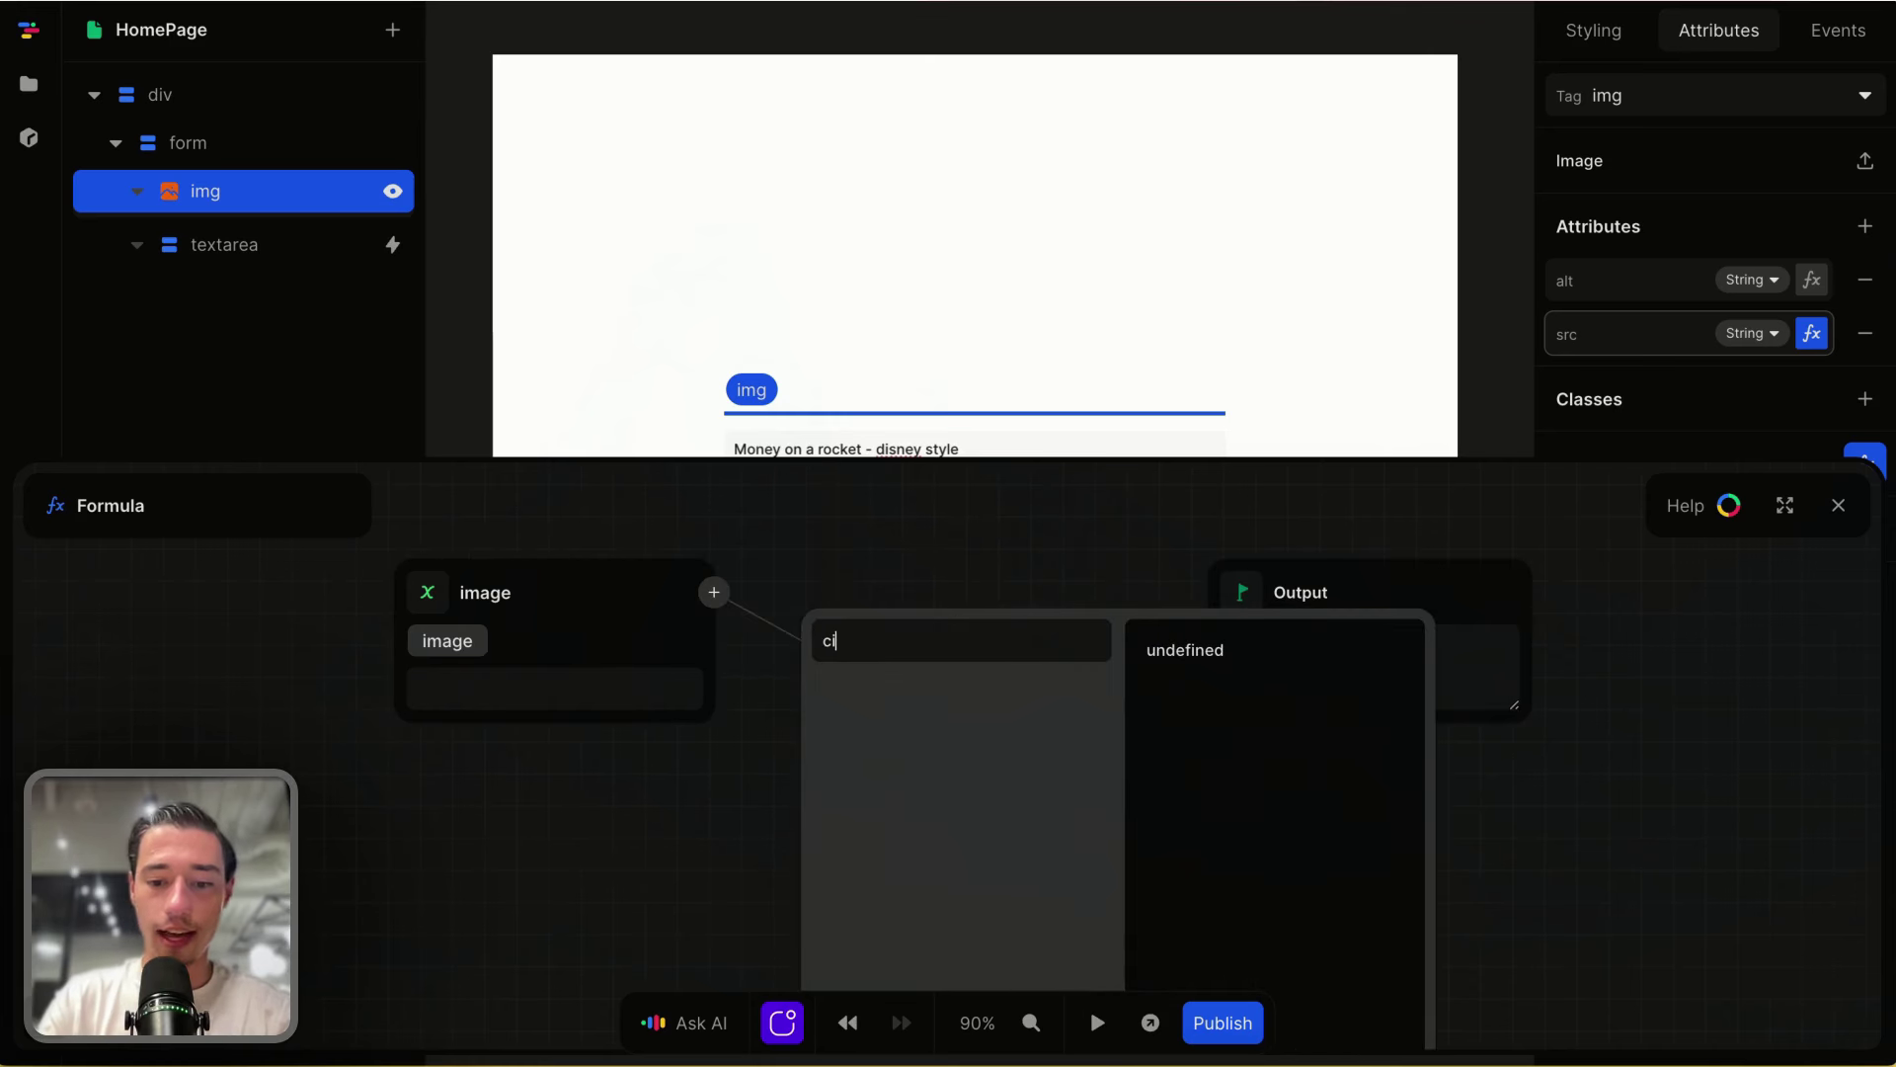
{"action": "type", "text": "on"}
{"action": "left_click", "coordinate": [946, 696]}
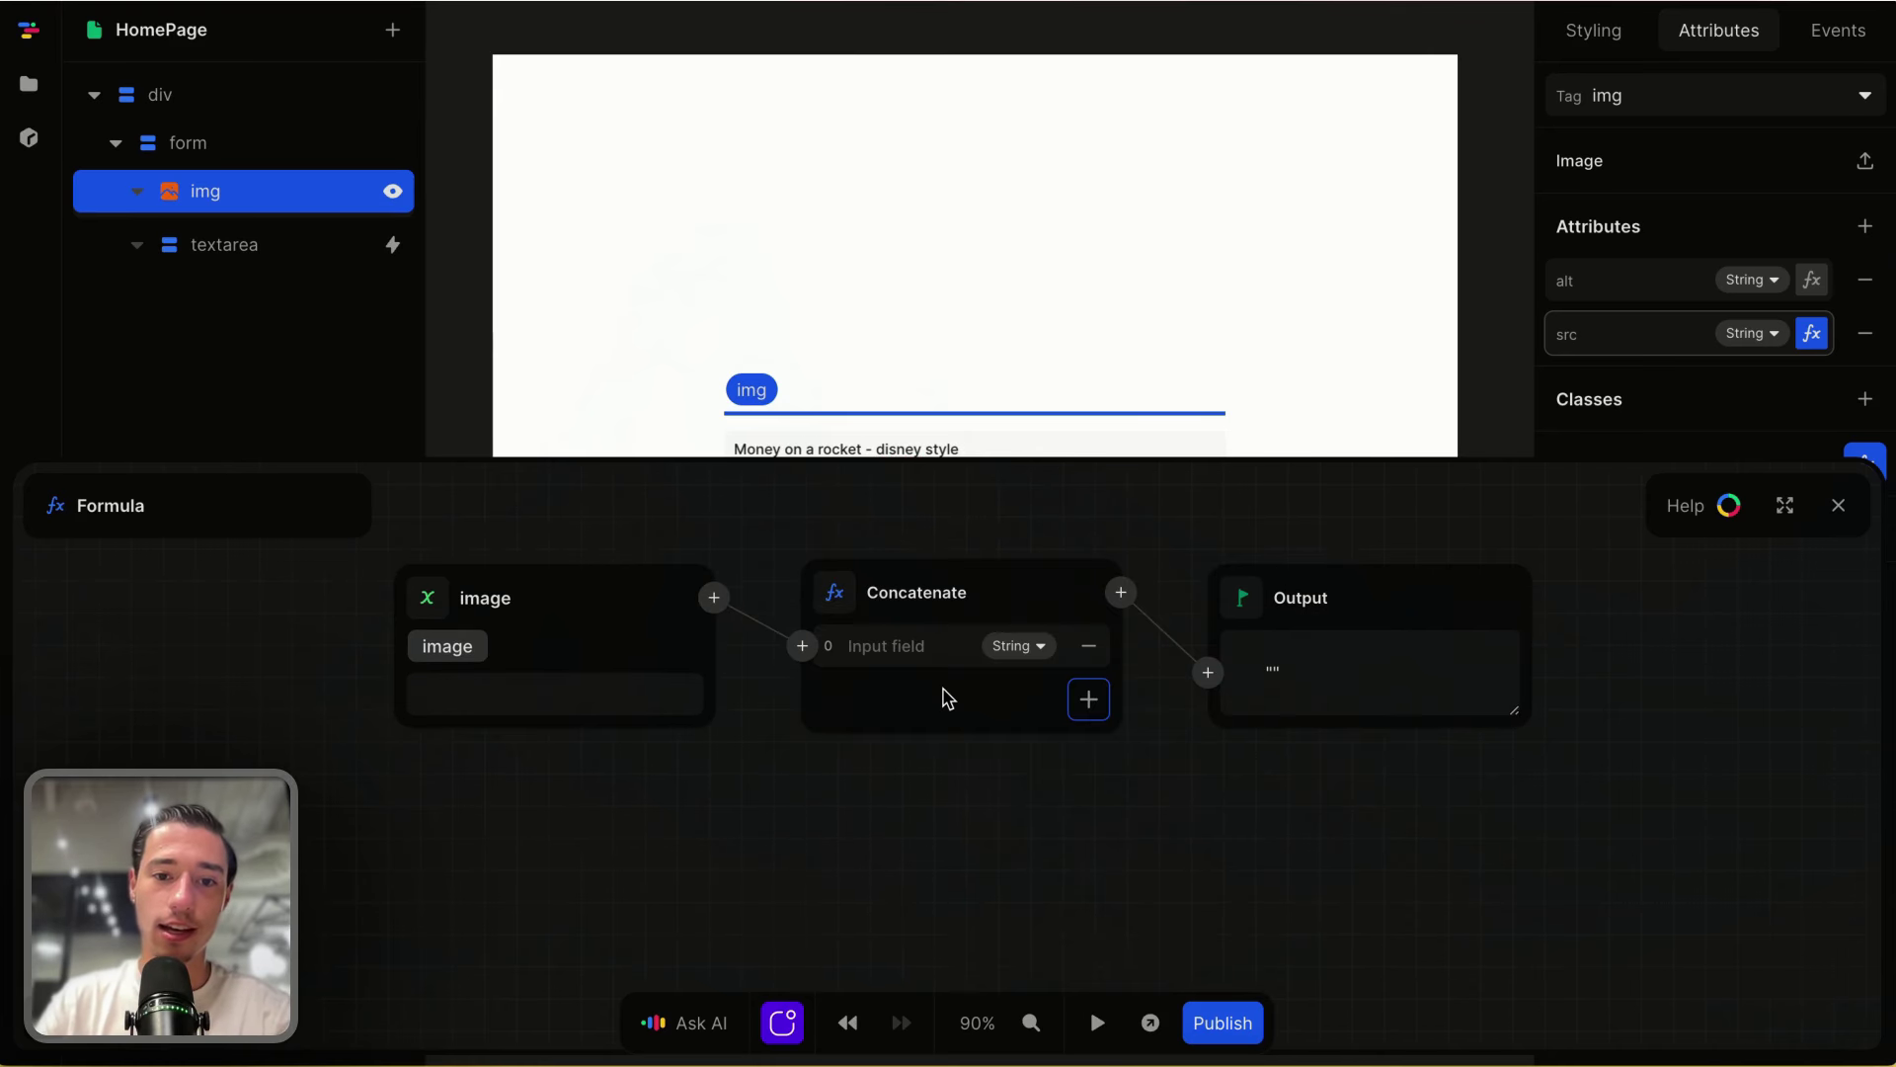
{"action": "left_click", "coordinate": [879, 645]}
{"action": "key", "text": "ctrl+v"}
{"action": "left_click", "coordinate": [1003, 874]}
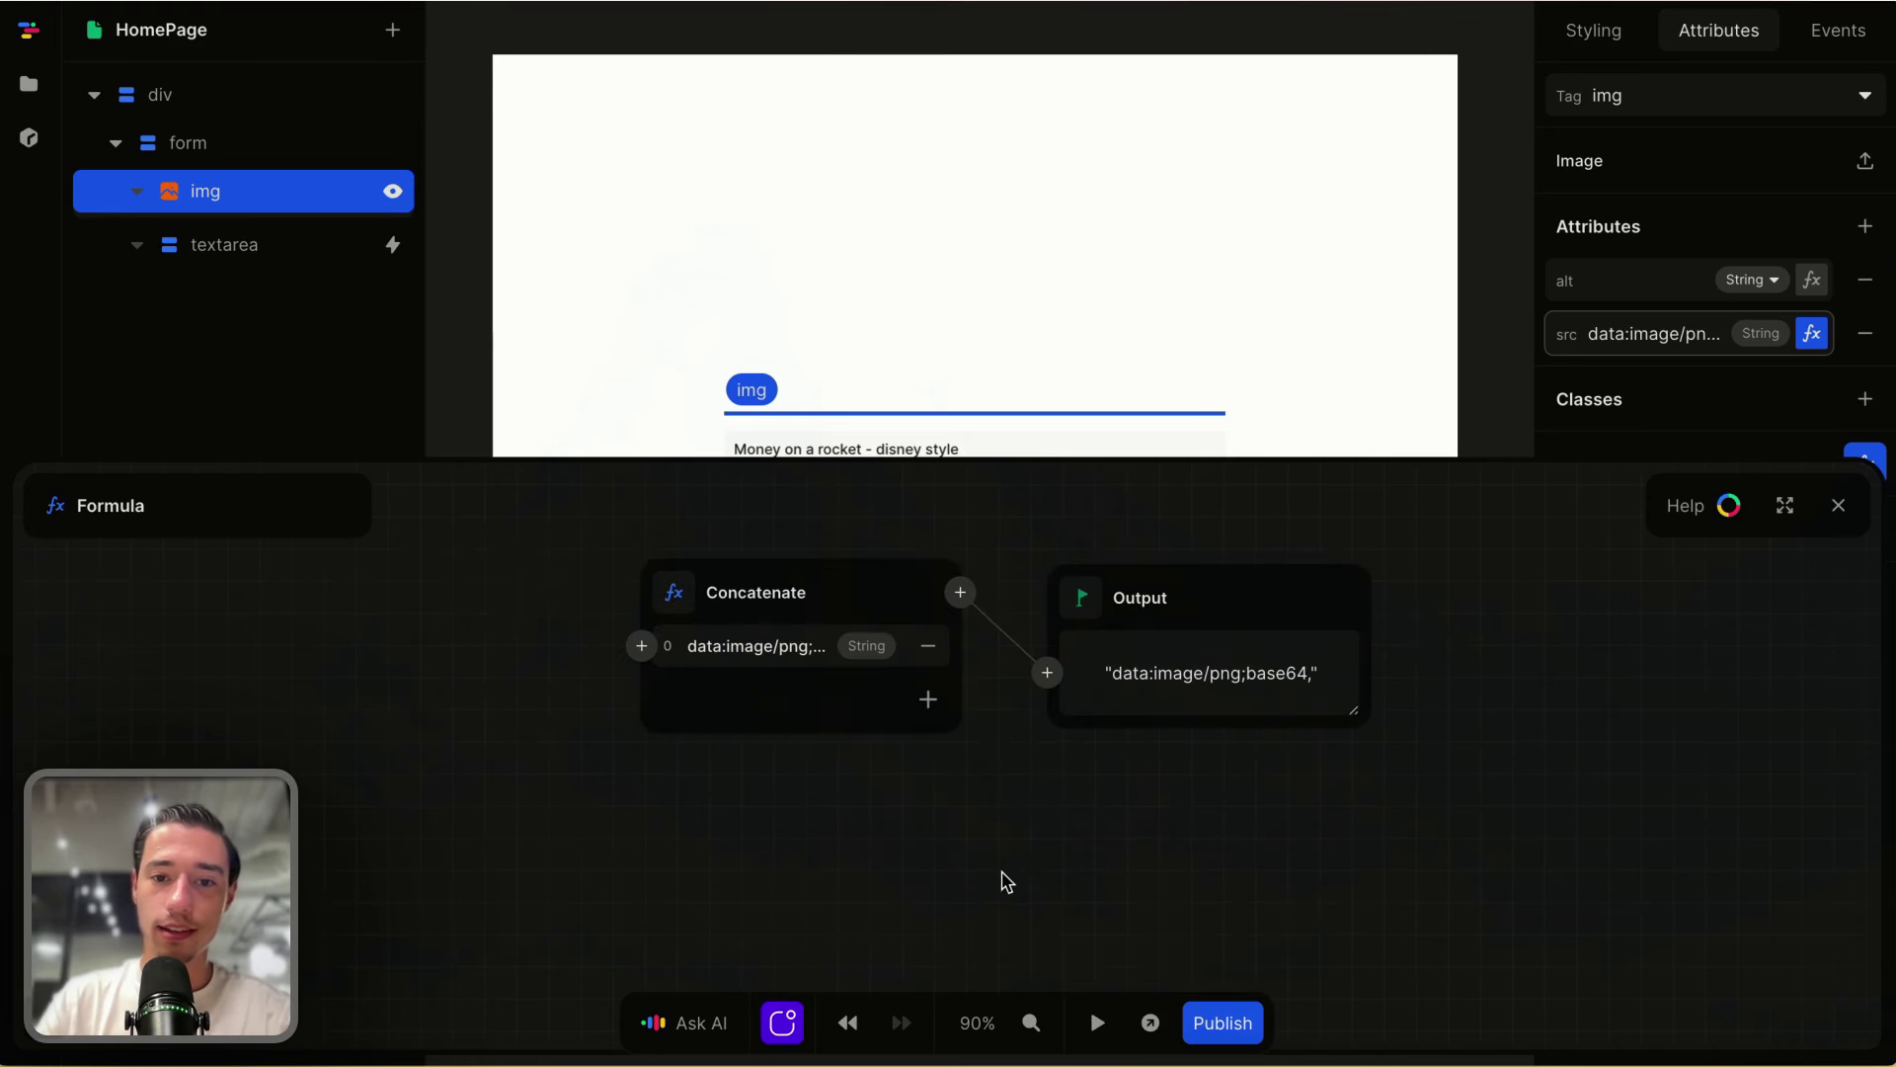
Step: Add a second Concatenate input bound to the image variable, close the formula editor and deselect the img element
{"action": "left_click", "coordinate": [928, 699]}
{"action": "left_click", "coordinate": [655, 691]}
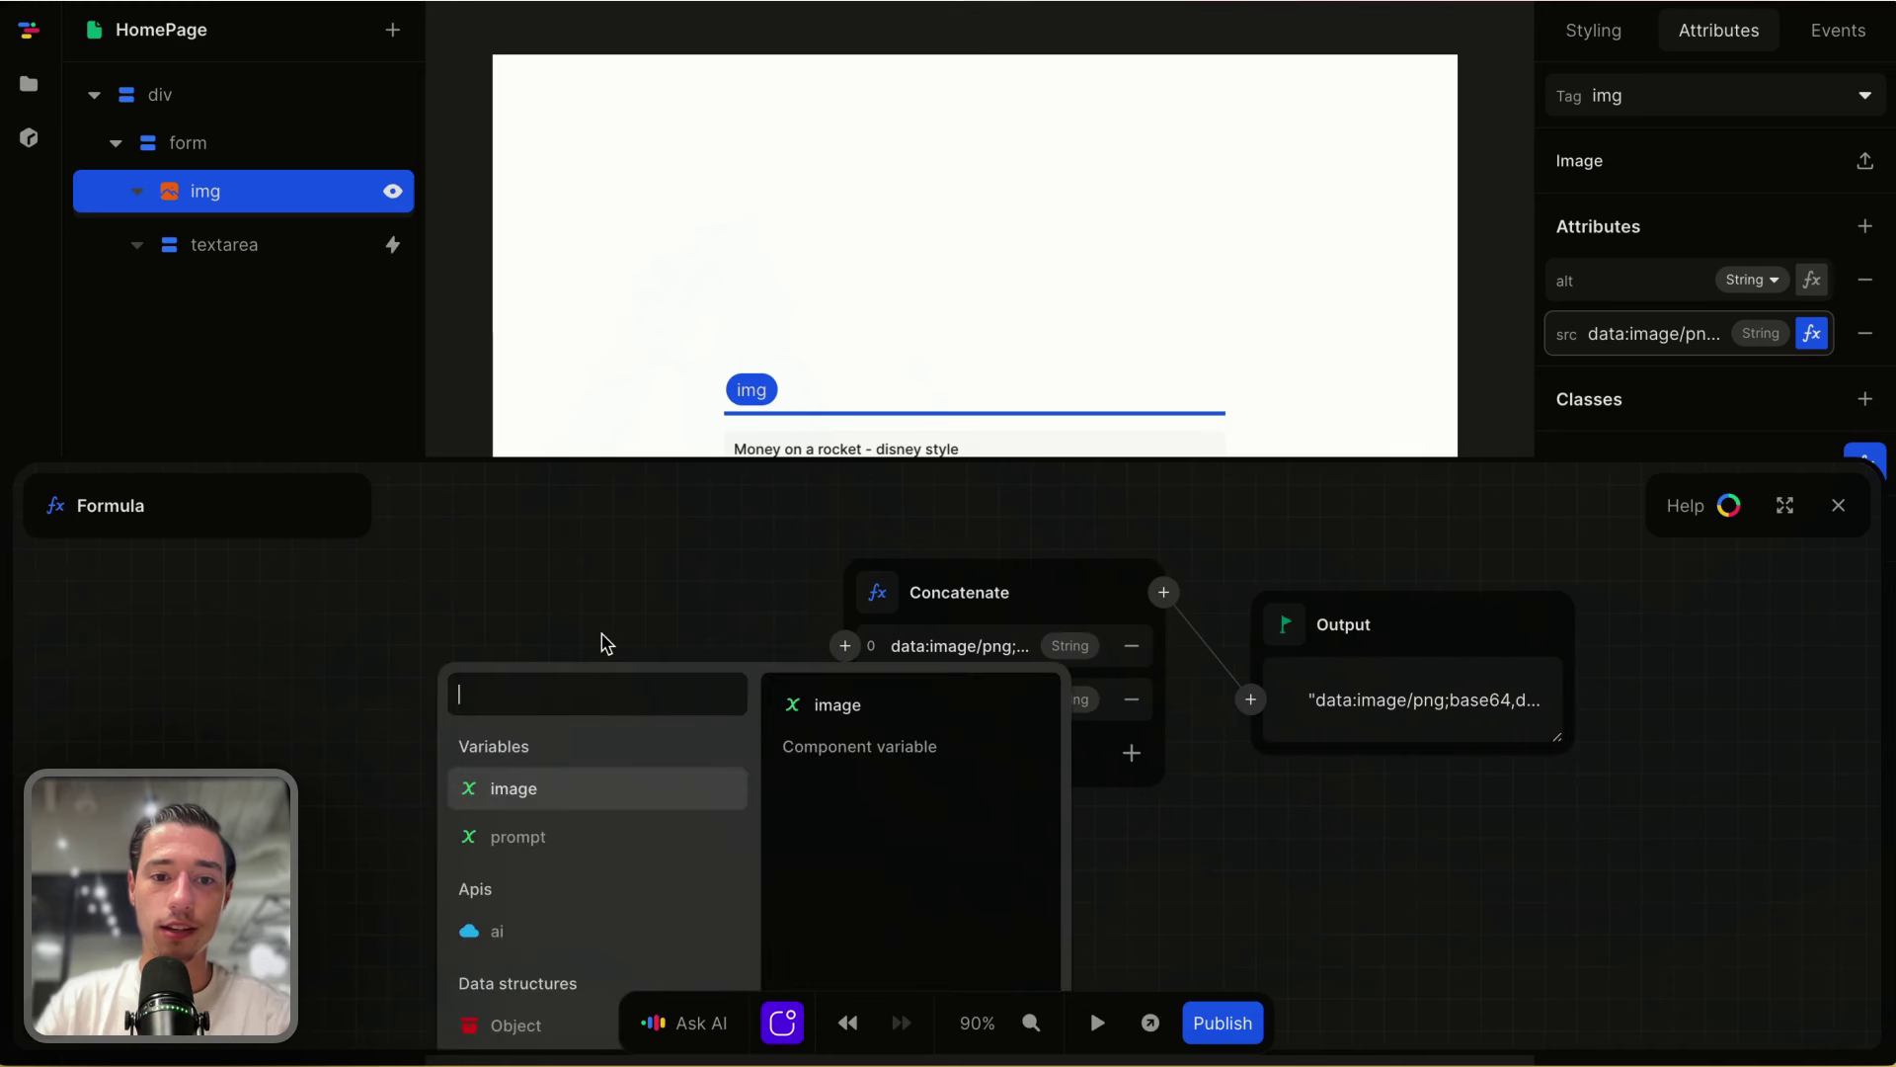
{"action": "left_click", "coordinate": [774, 771]}
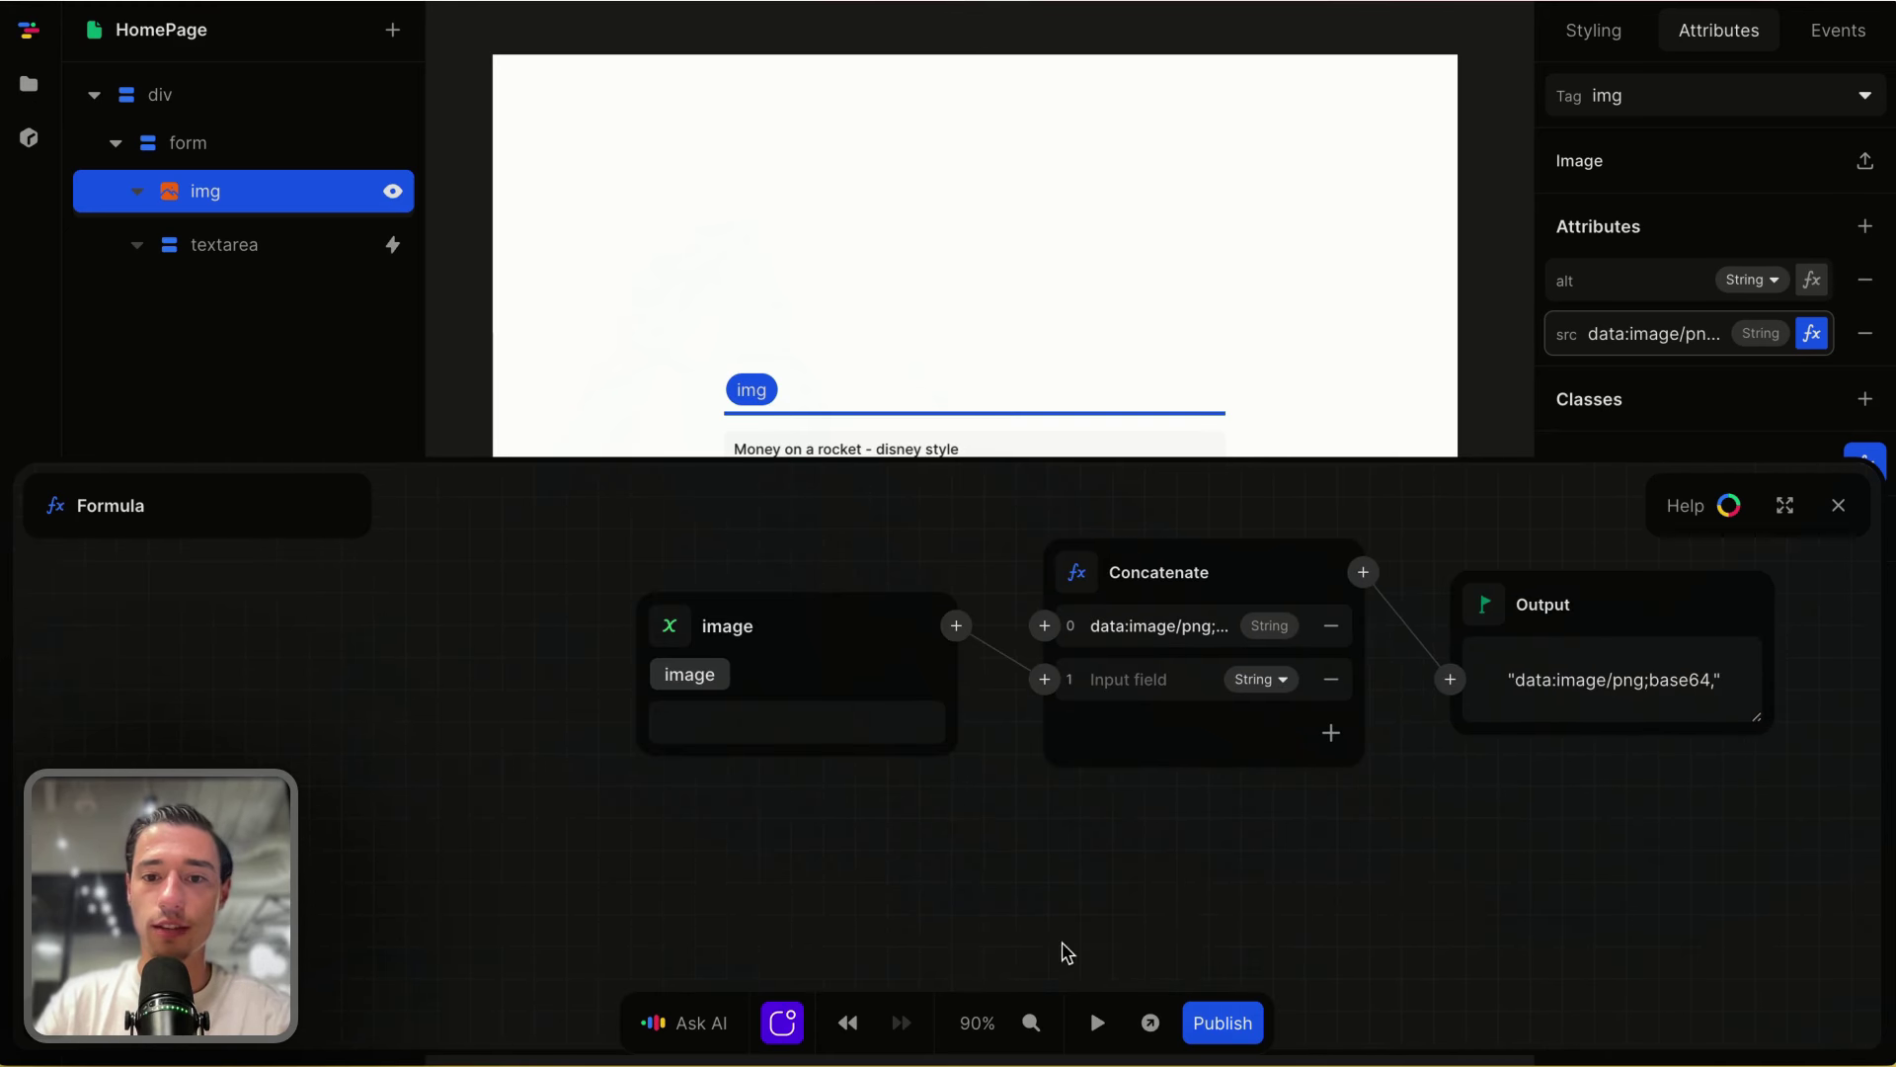
{"action": "left_click", "coordinate": [1838, 505]}
{"action": "left_click", "coordinate": [1511, 91]}
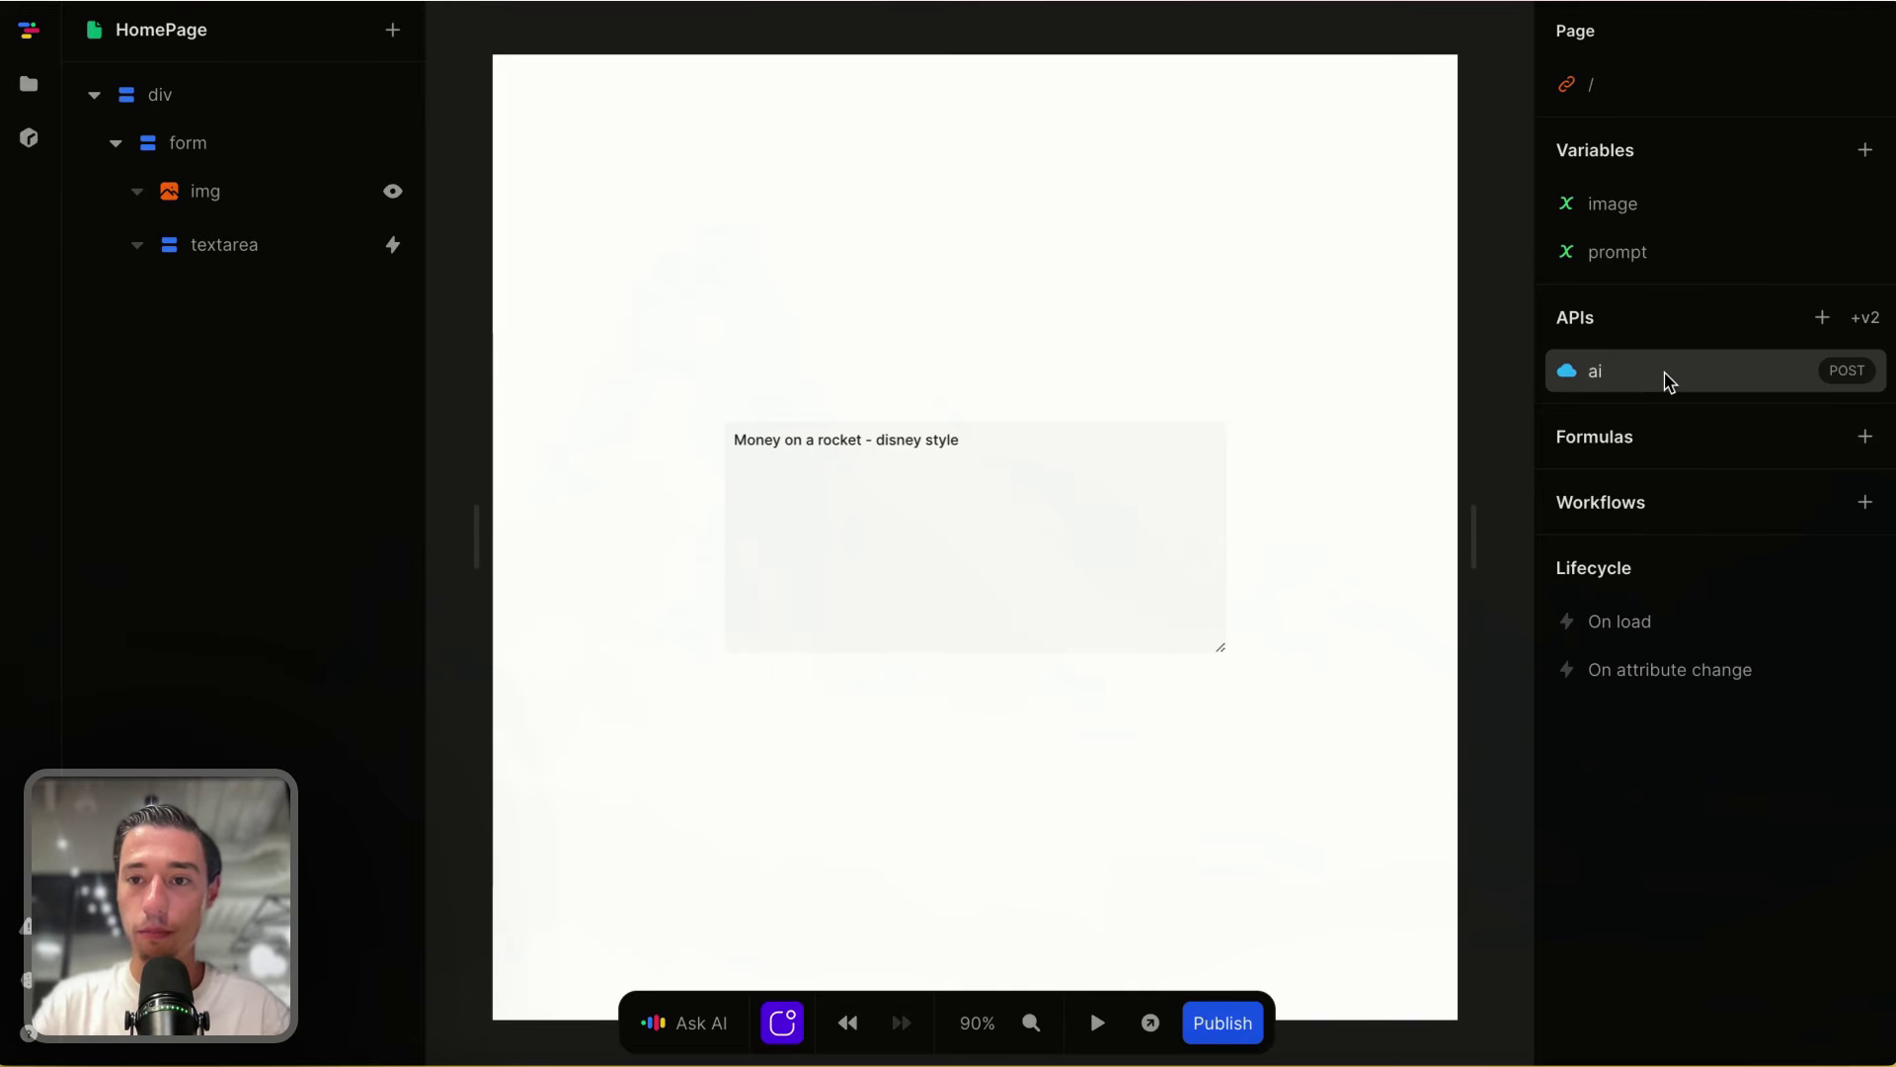
Step: Add a "Set: image" action to the ai API's On Success event
{"action": "left_click", "coordinate": [1598, 375]}
{"action": "scroll", "coordinate": [807, 628], "scroll_direction": "down", "scroll_amount": 3}
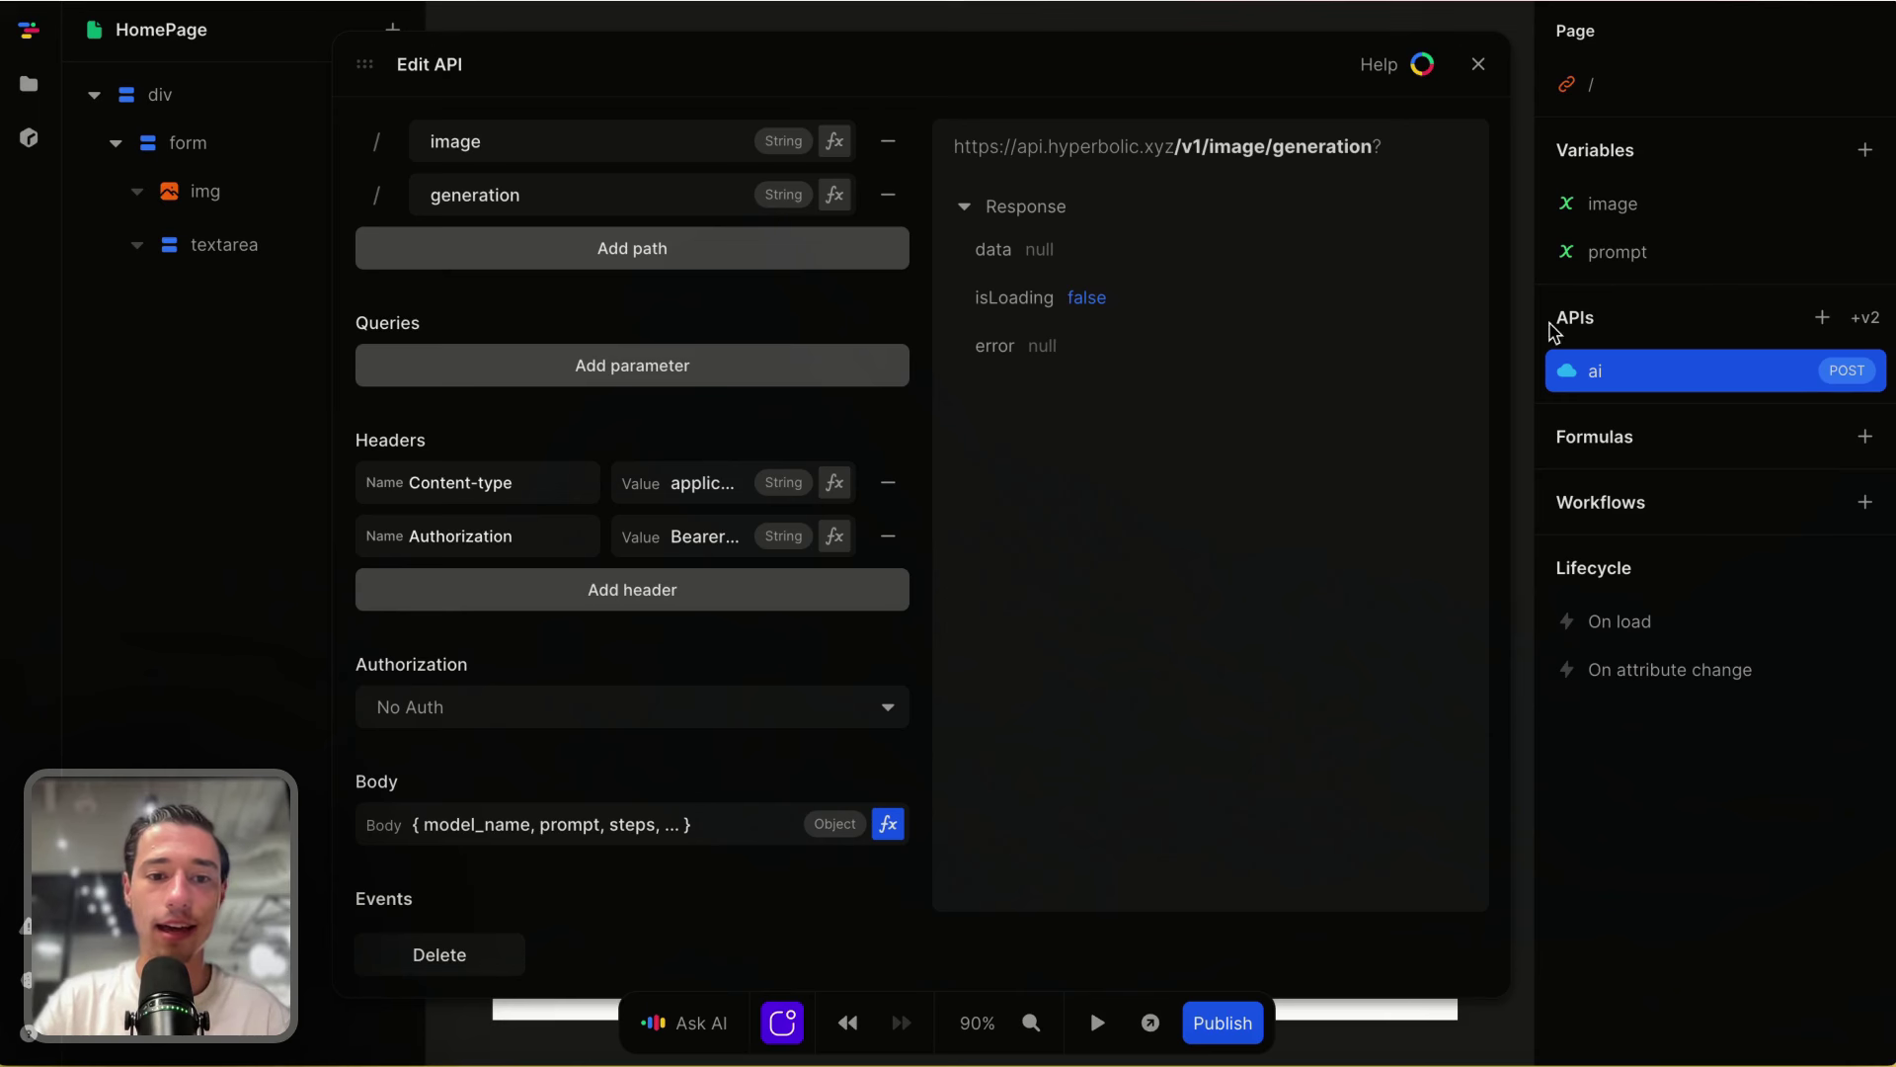
{"action": "scroll", "coordinate": [781, 750], "scroll_direction": "down", "scroll_amount": 2}
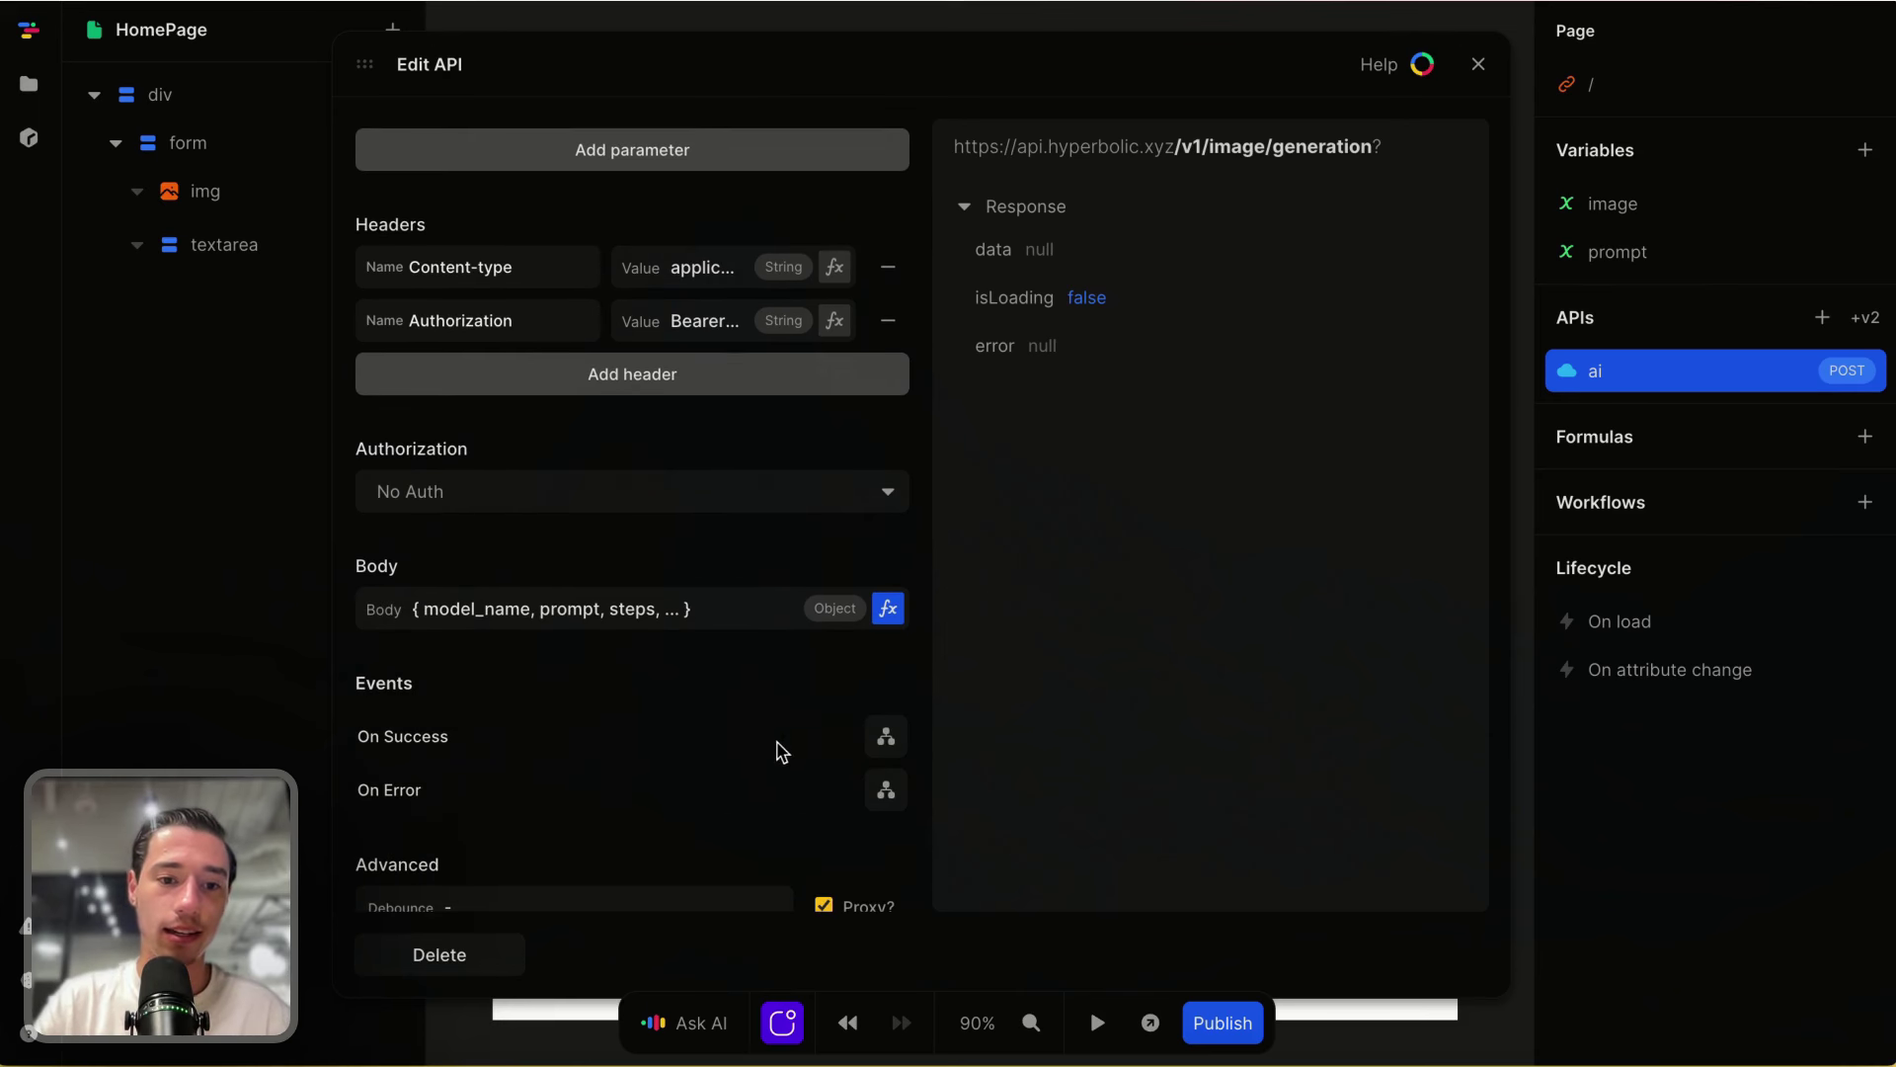
{"action": "left_click", "coordinate": [886, 738]}
{"action": "left_click", "coordinate": [1283, 280]}
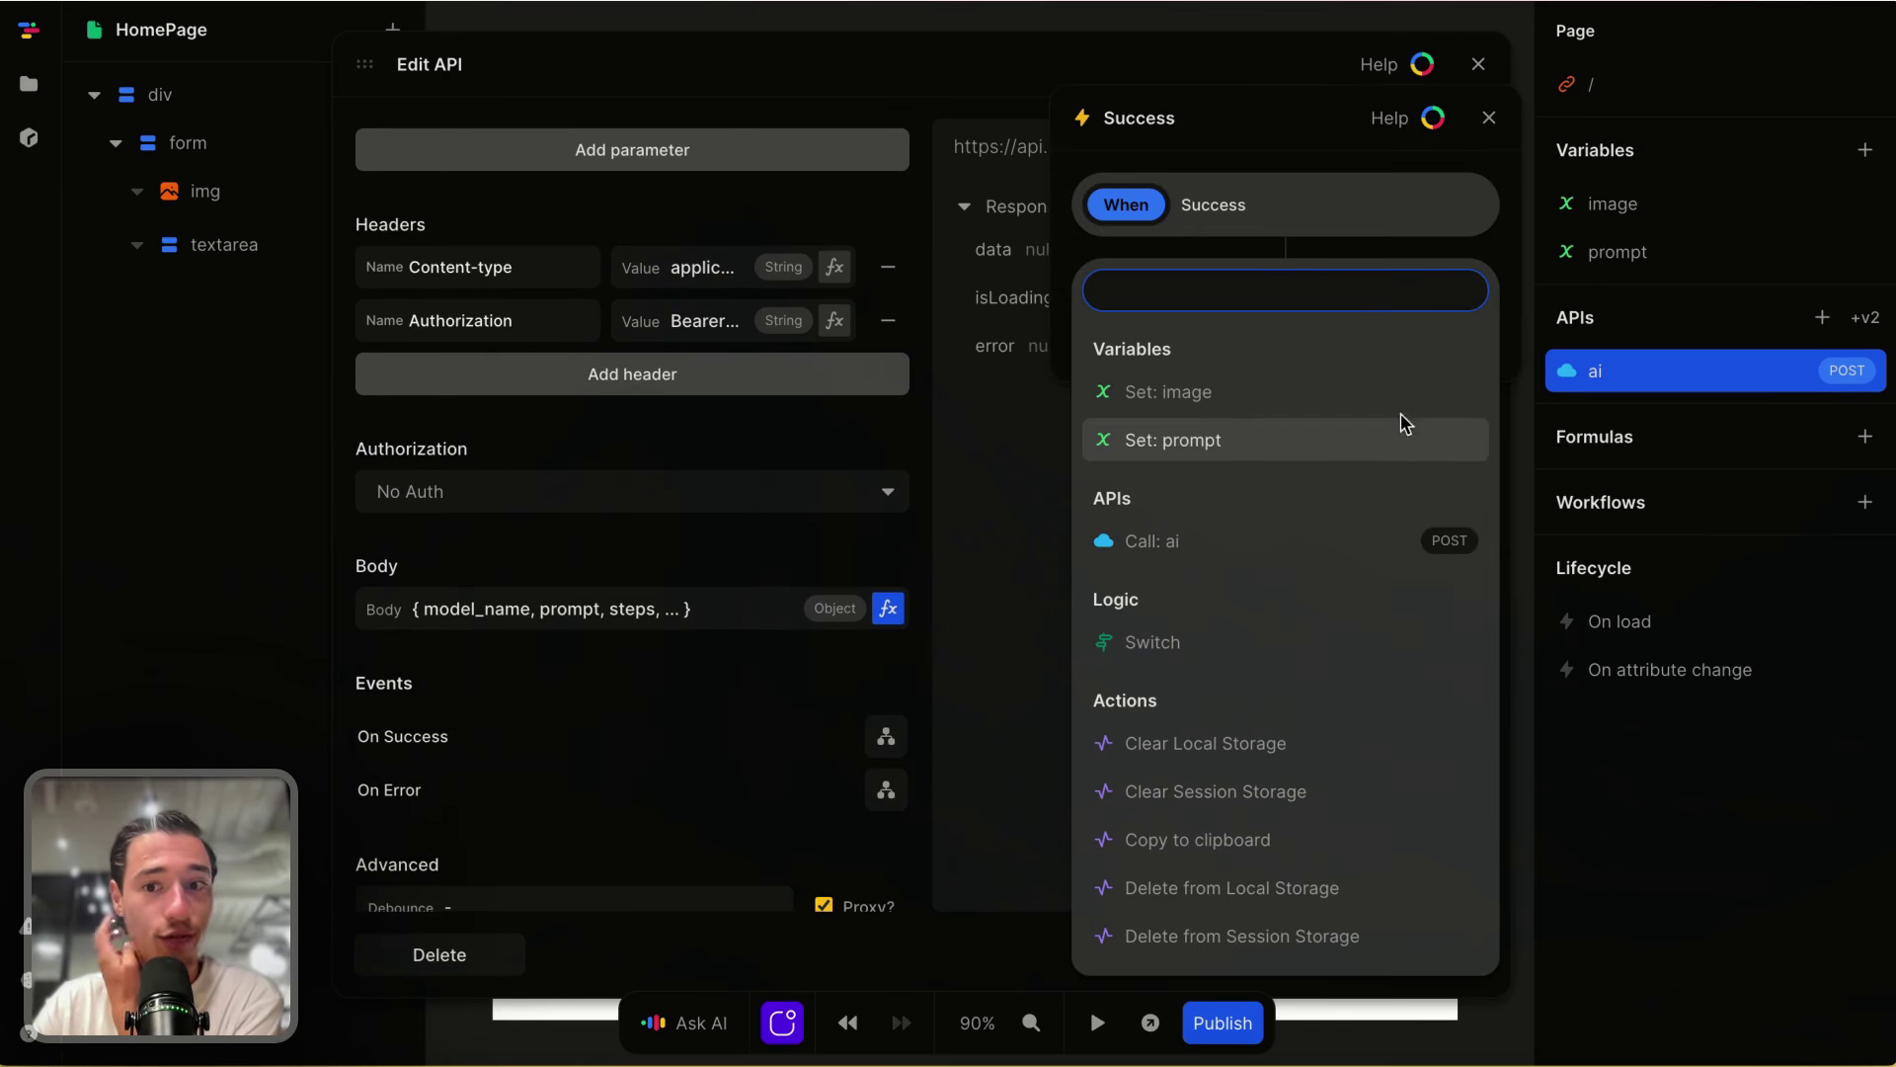
{"action": "left_click", "coordinate": [1508, 412]}
{"action": "left_click", "coordinate": [1289, 279]}
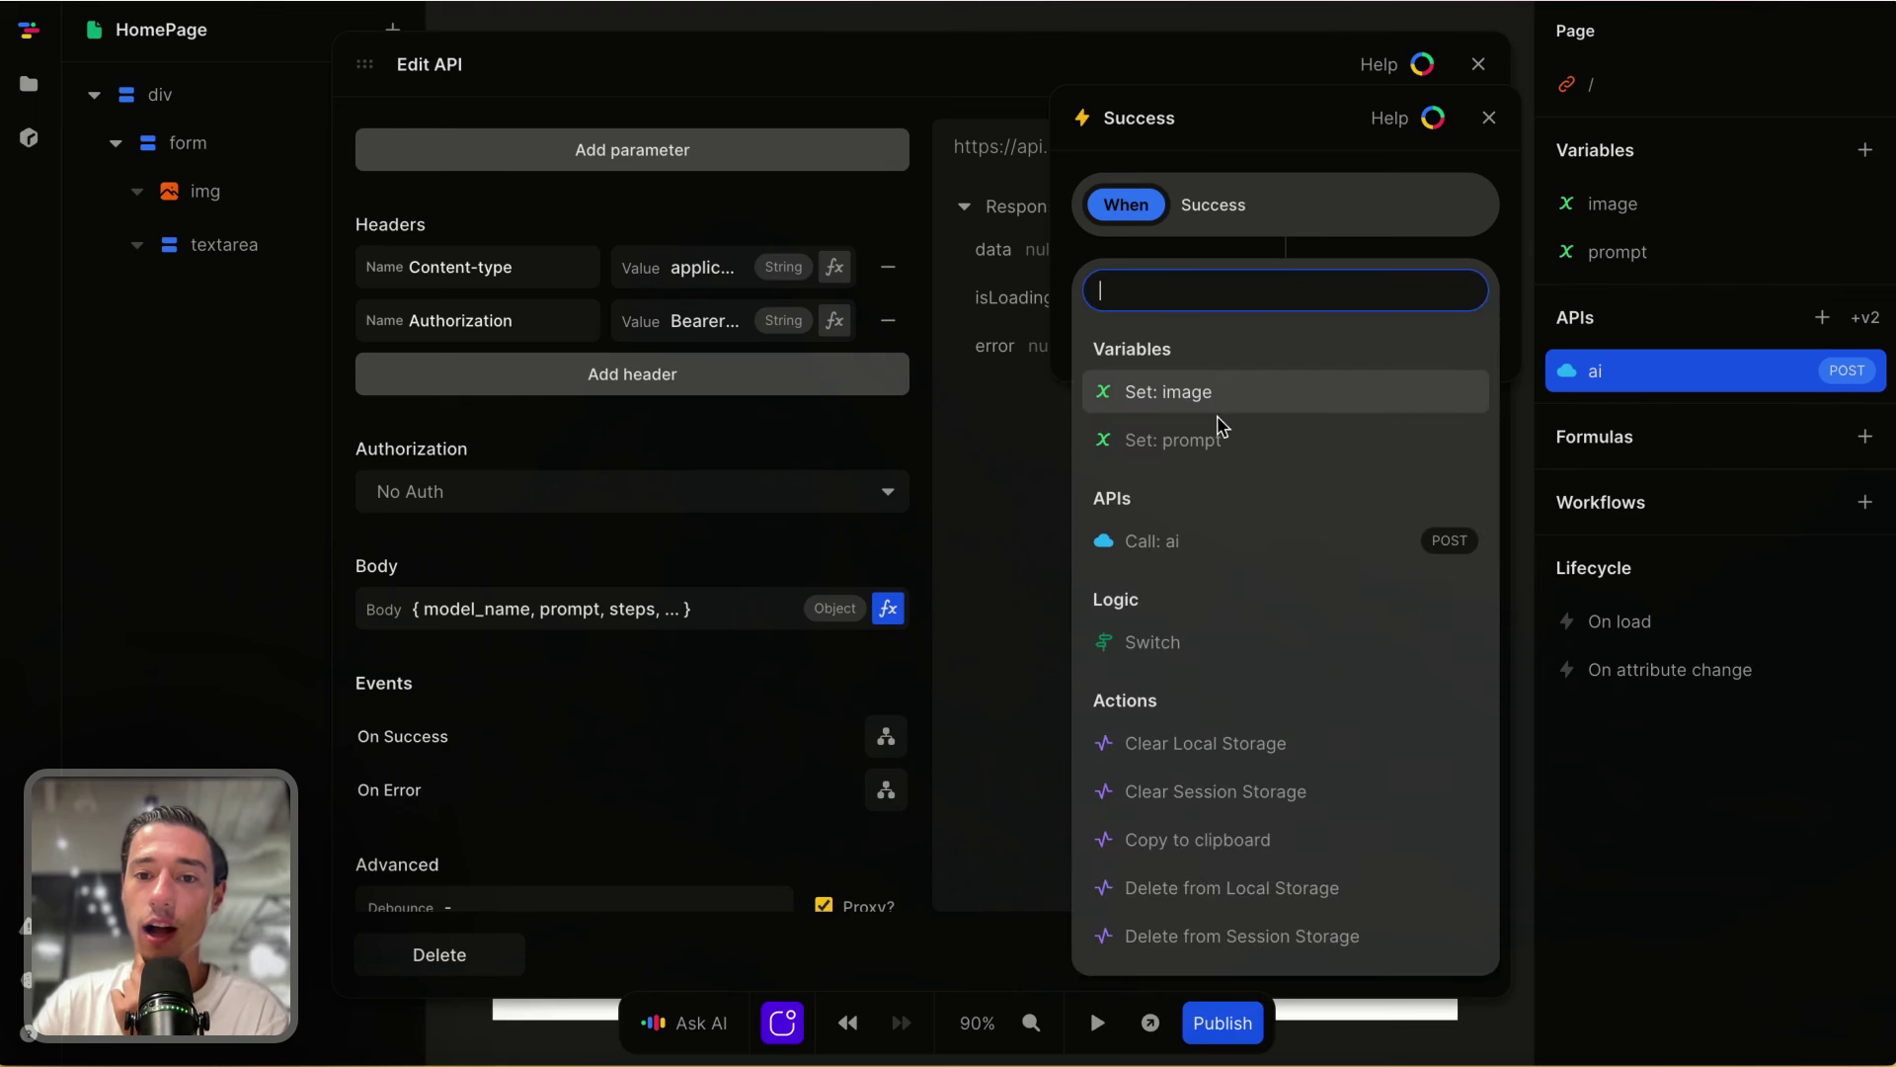
{"action": "left_click", "coordinate": [1168, 392]}
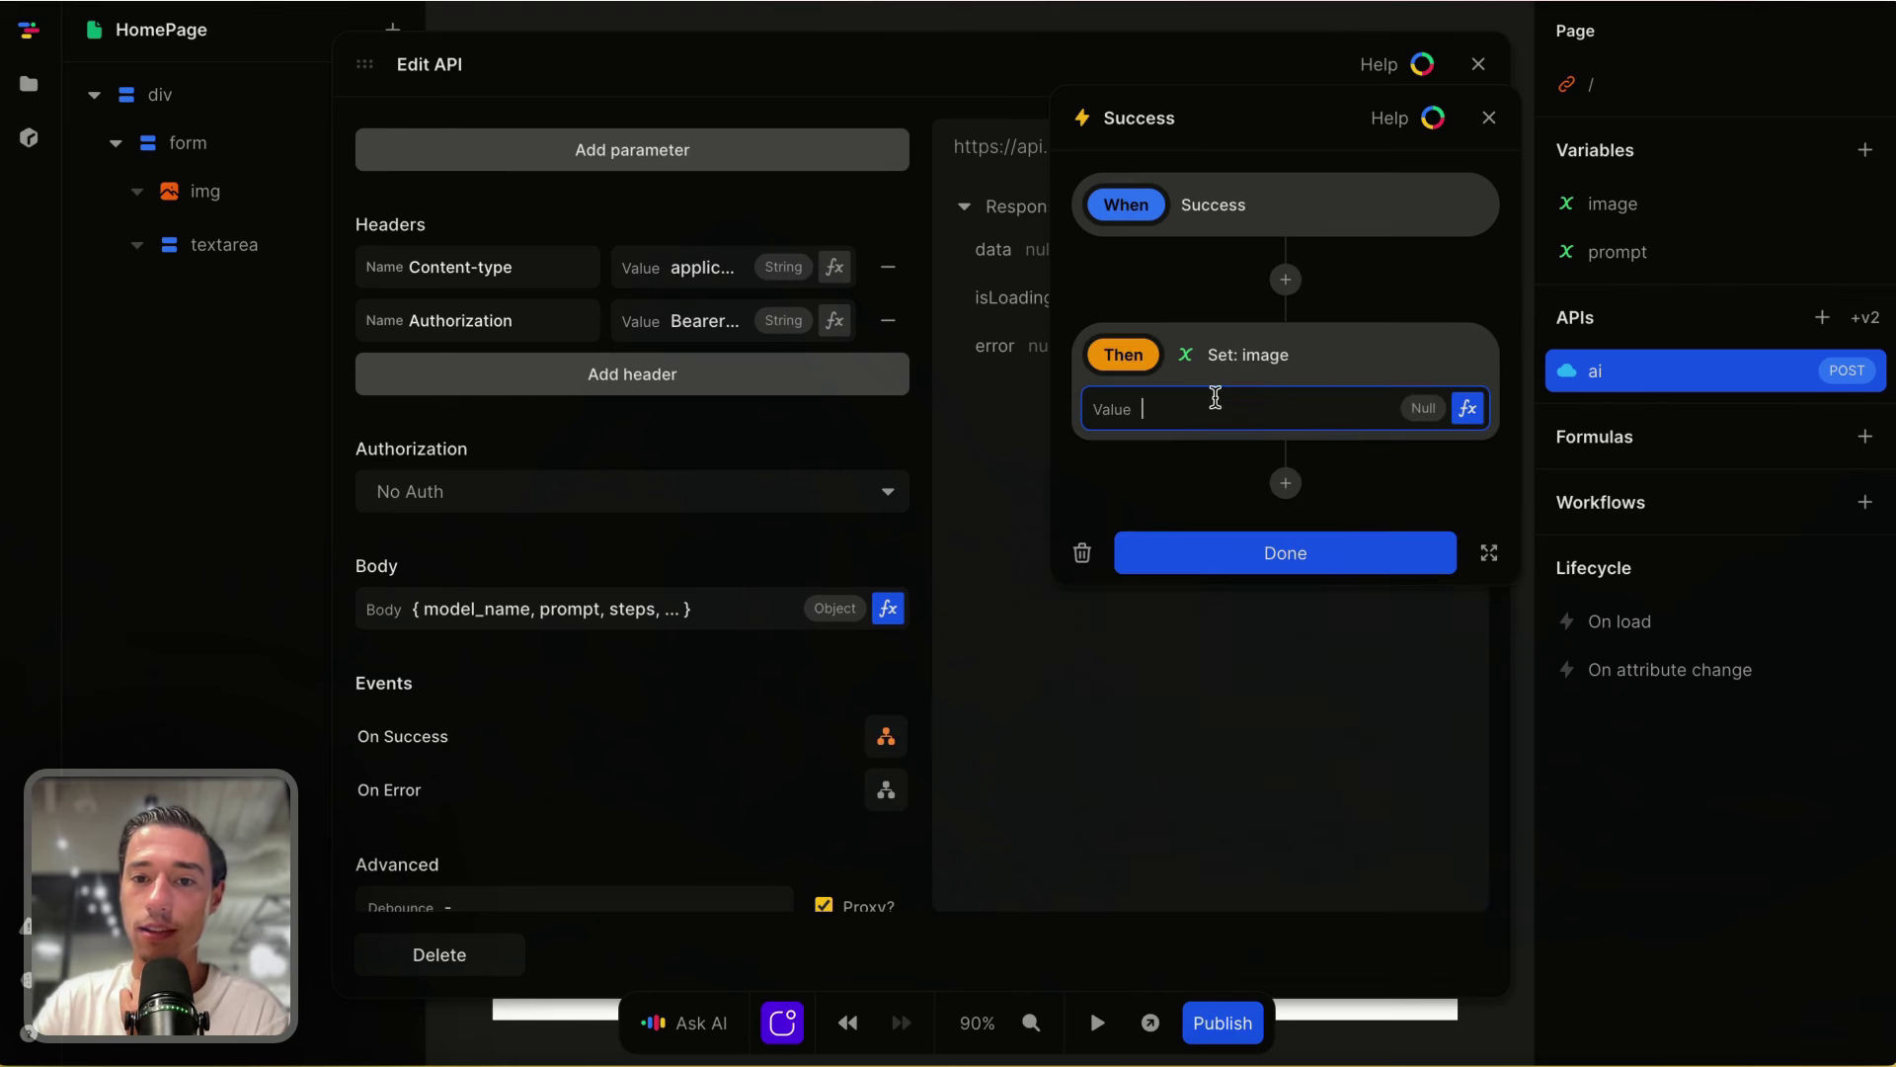
Step: Set the action's value formula to the ai API's data, finish the Success workflow and close the API editor
{"action": "left_click", "coordinate": [1468, 408]}
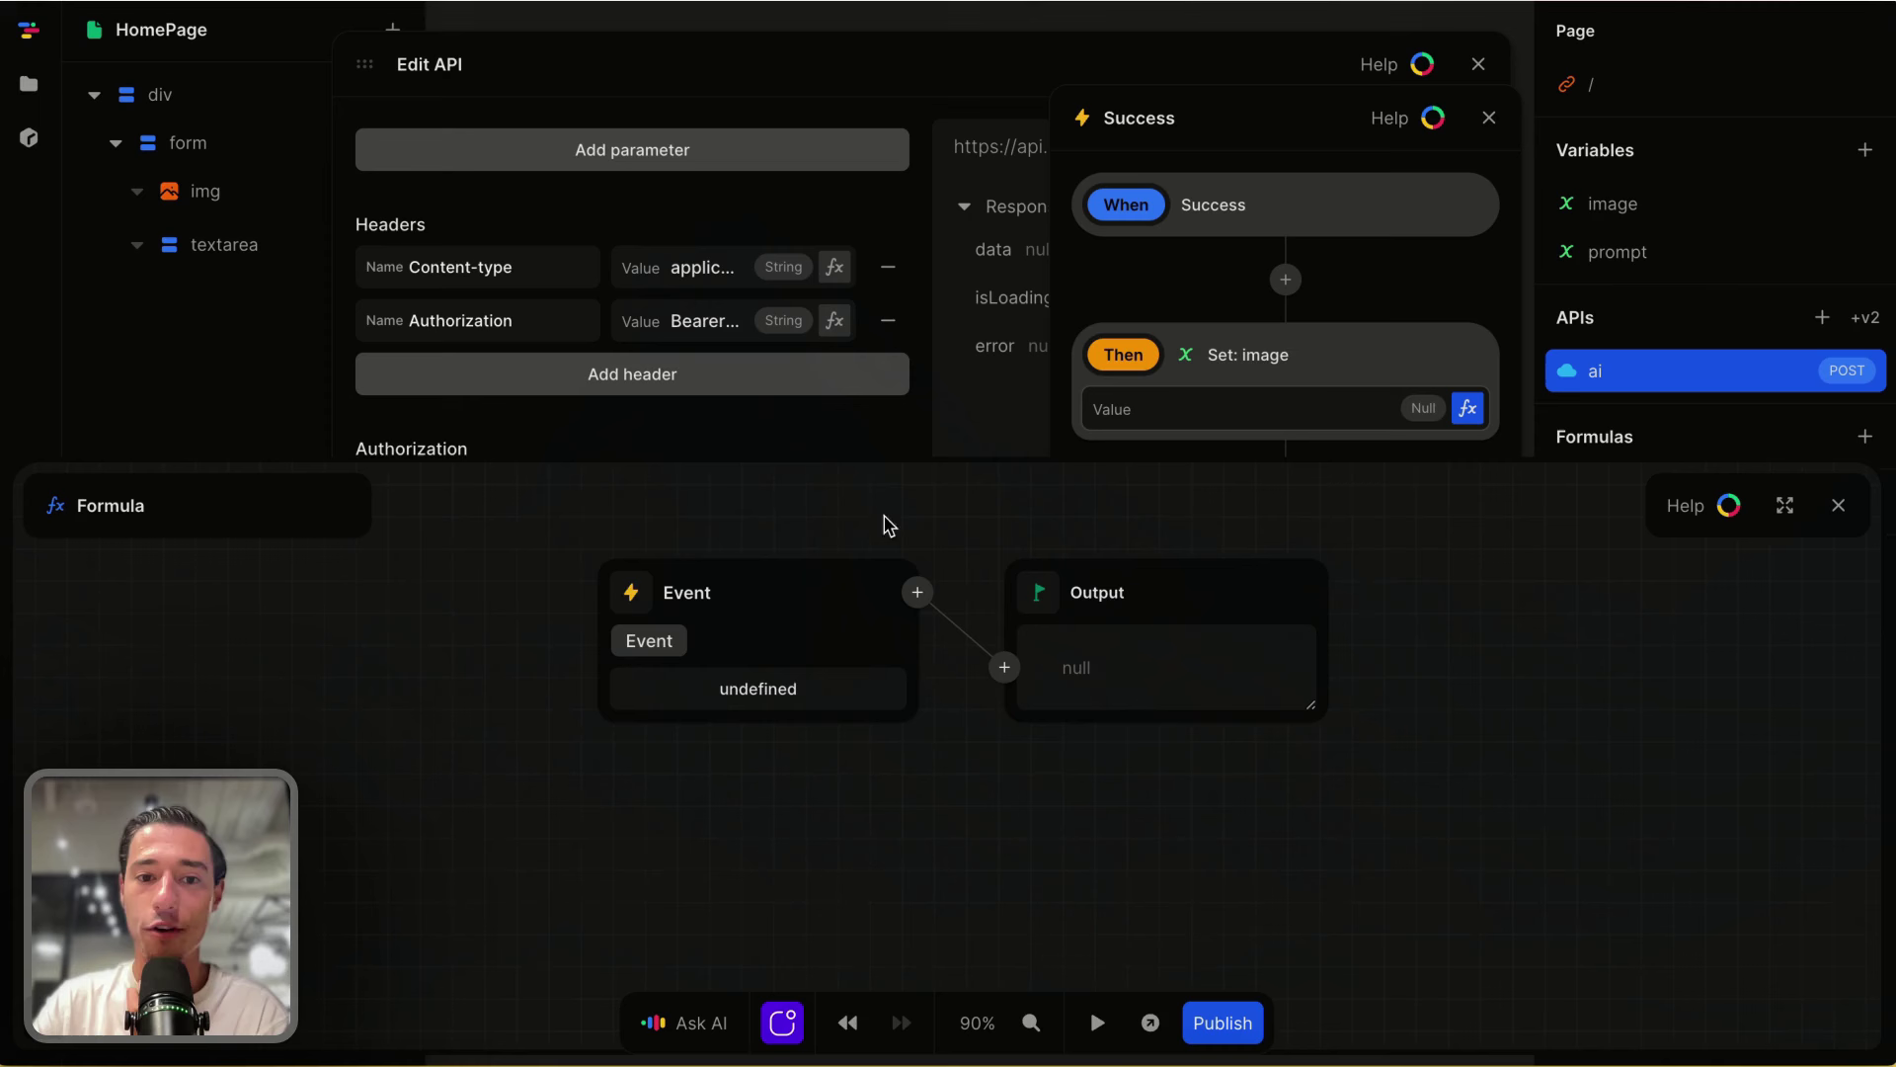
{"action": "left_click", "coordinate": [632, 592]}
{"action": "left_click", "coordinate": [666, 830]}
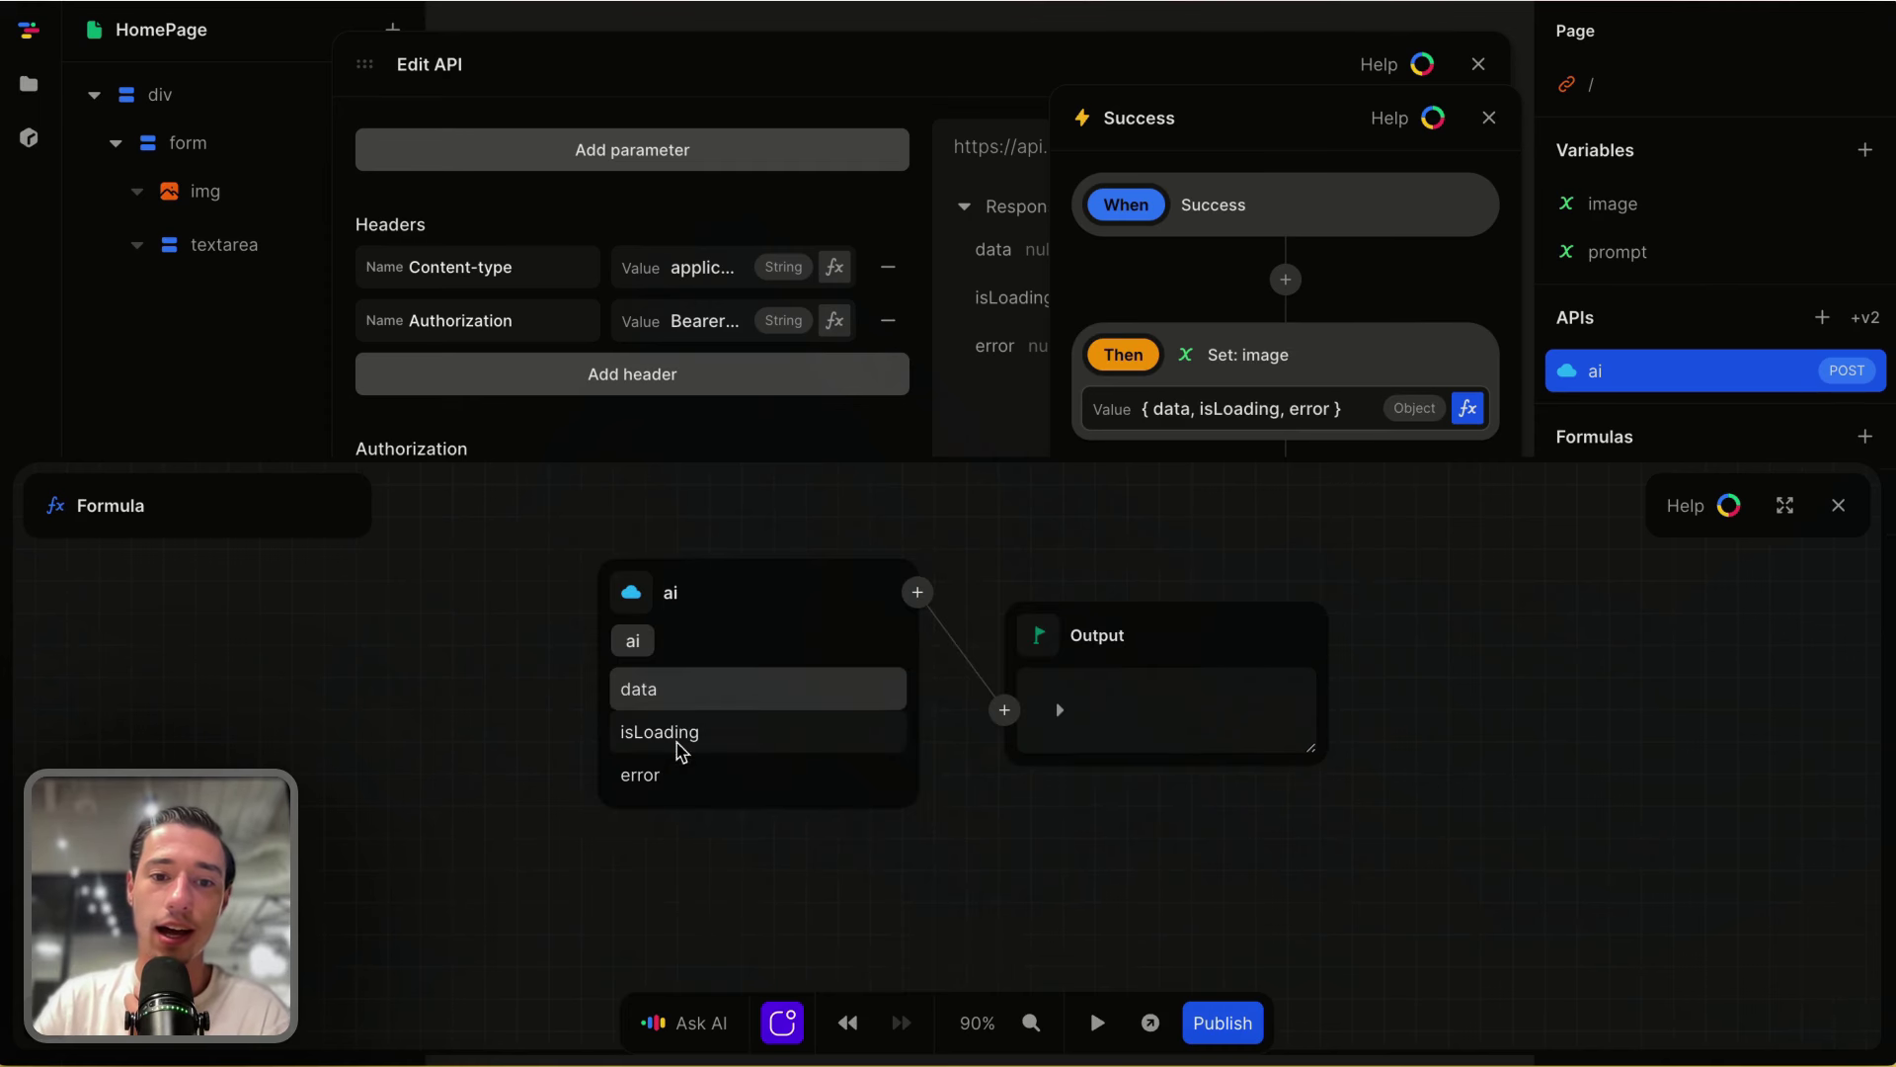
{"action": "left_click", "coordinate": [668, 695]}
{"action": "left_click", "coordinate": [1838, 505]}
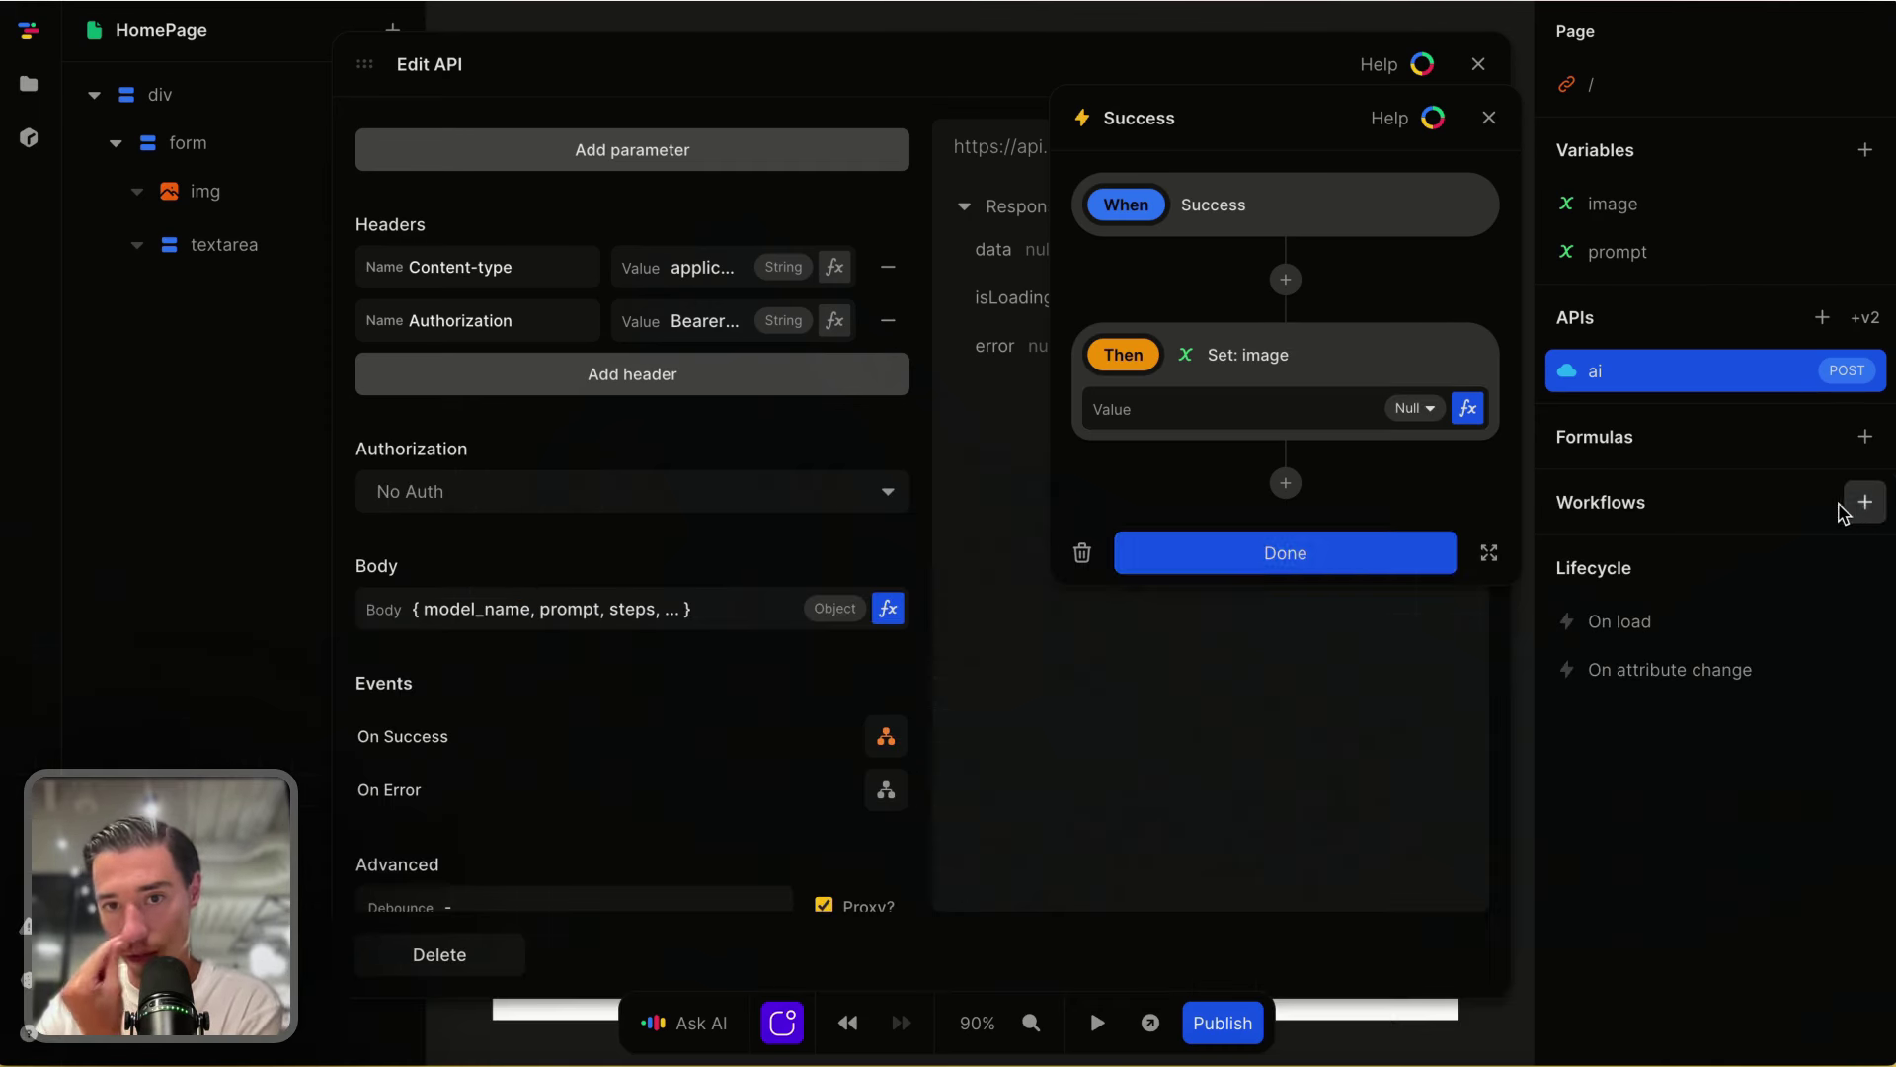
{"action": "left_click", "coordinate": [1376, 556]}
{"action": "scroll", "coordinate": [849, 592], "scroll_direction": "up", "scroll_amount": 5}
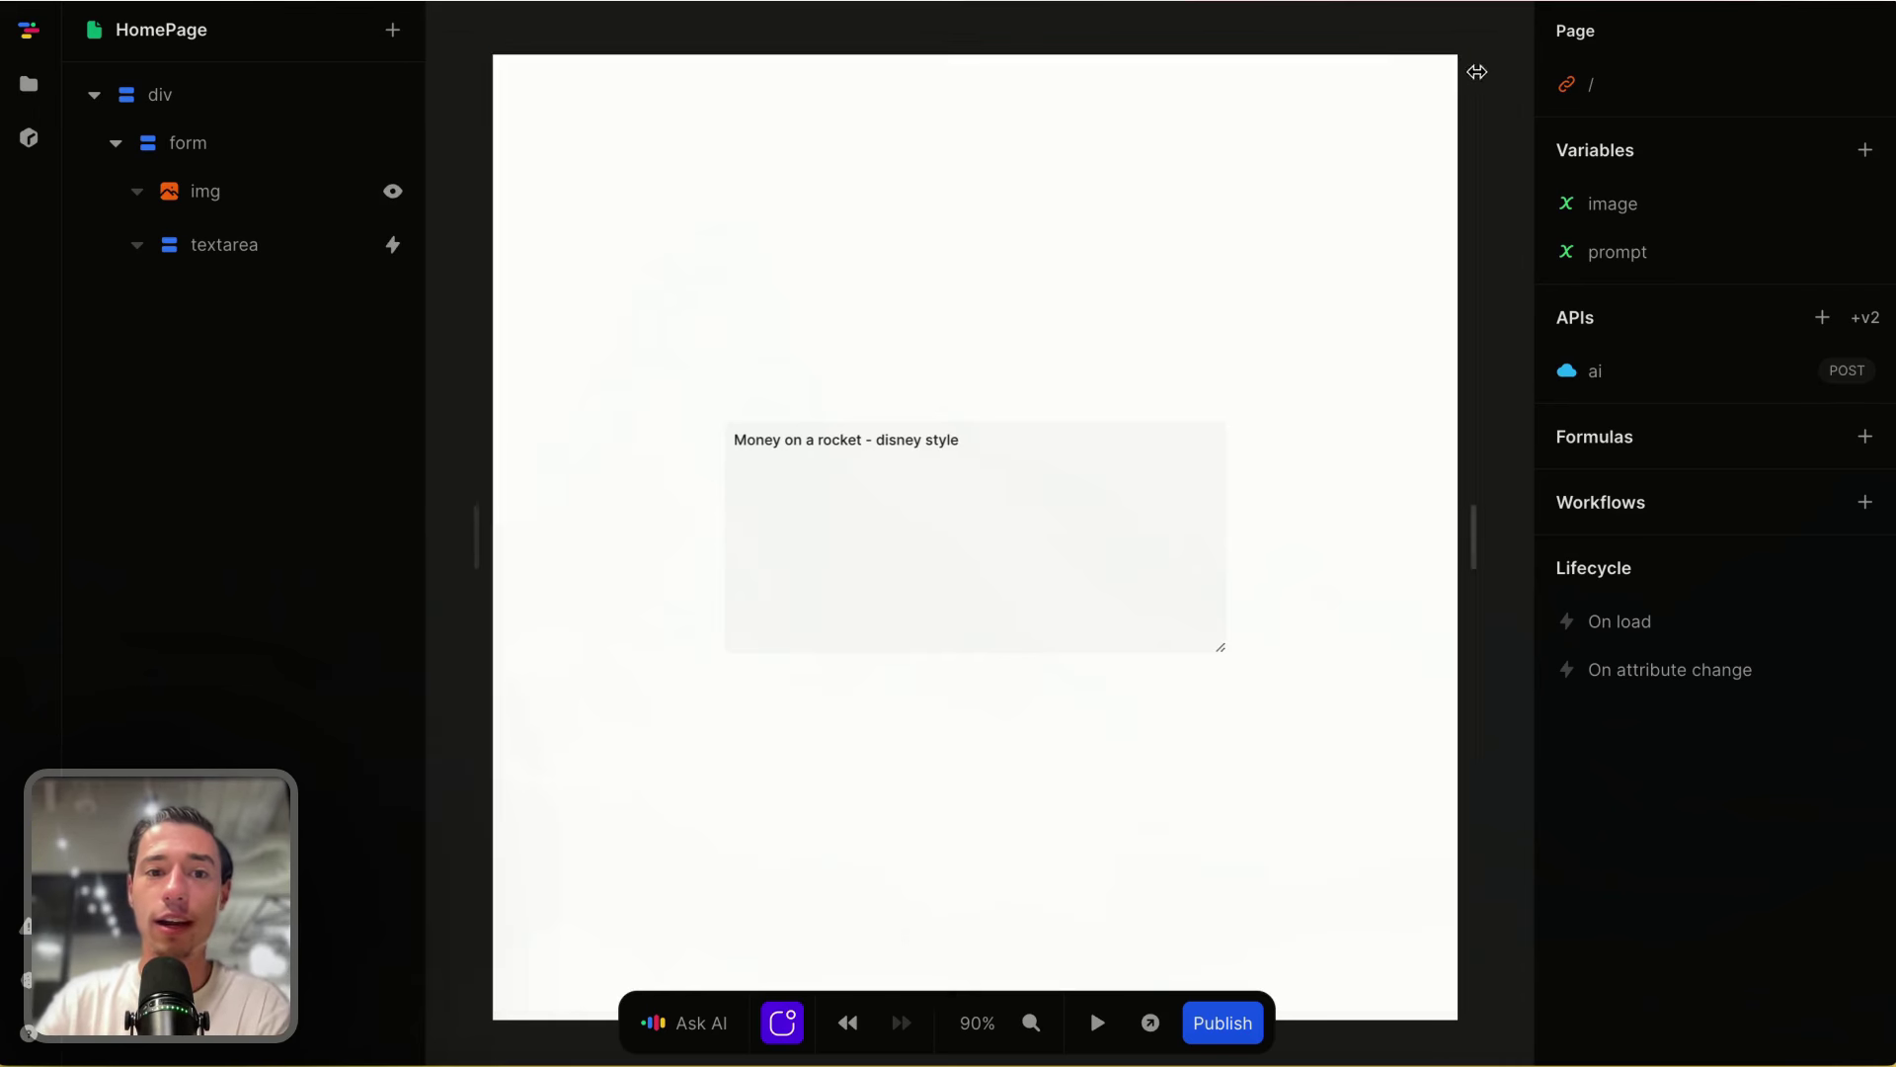
{"action": "left_click", "coordinate": [1478, 65]}
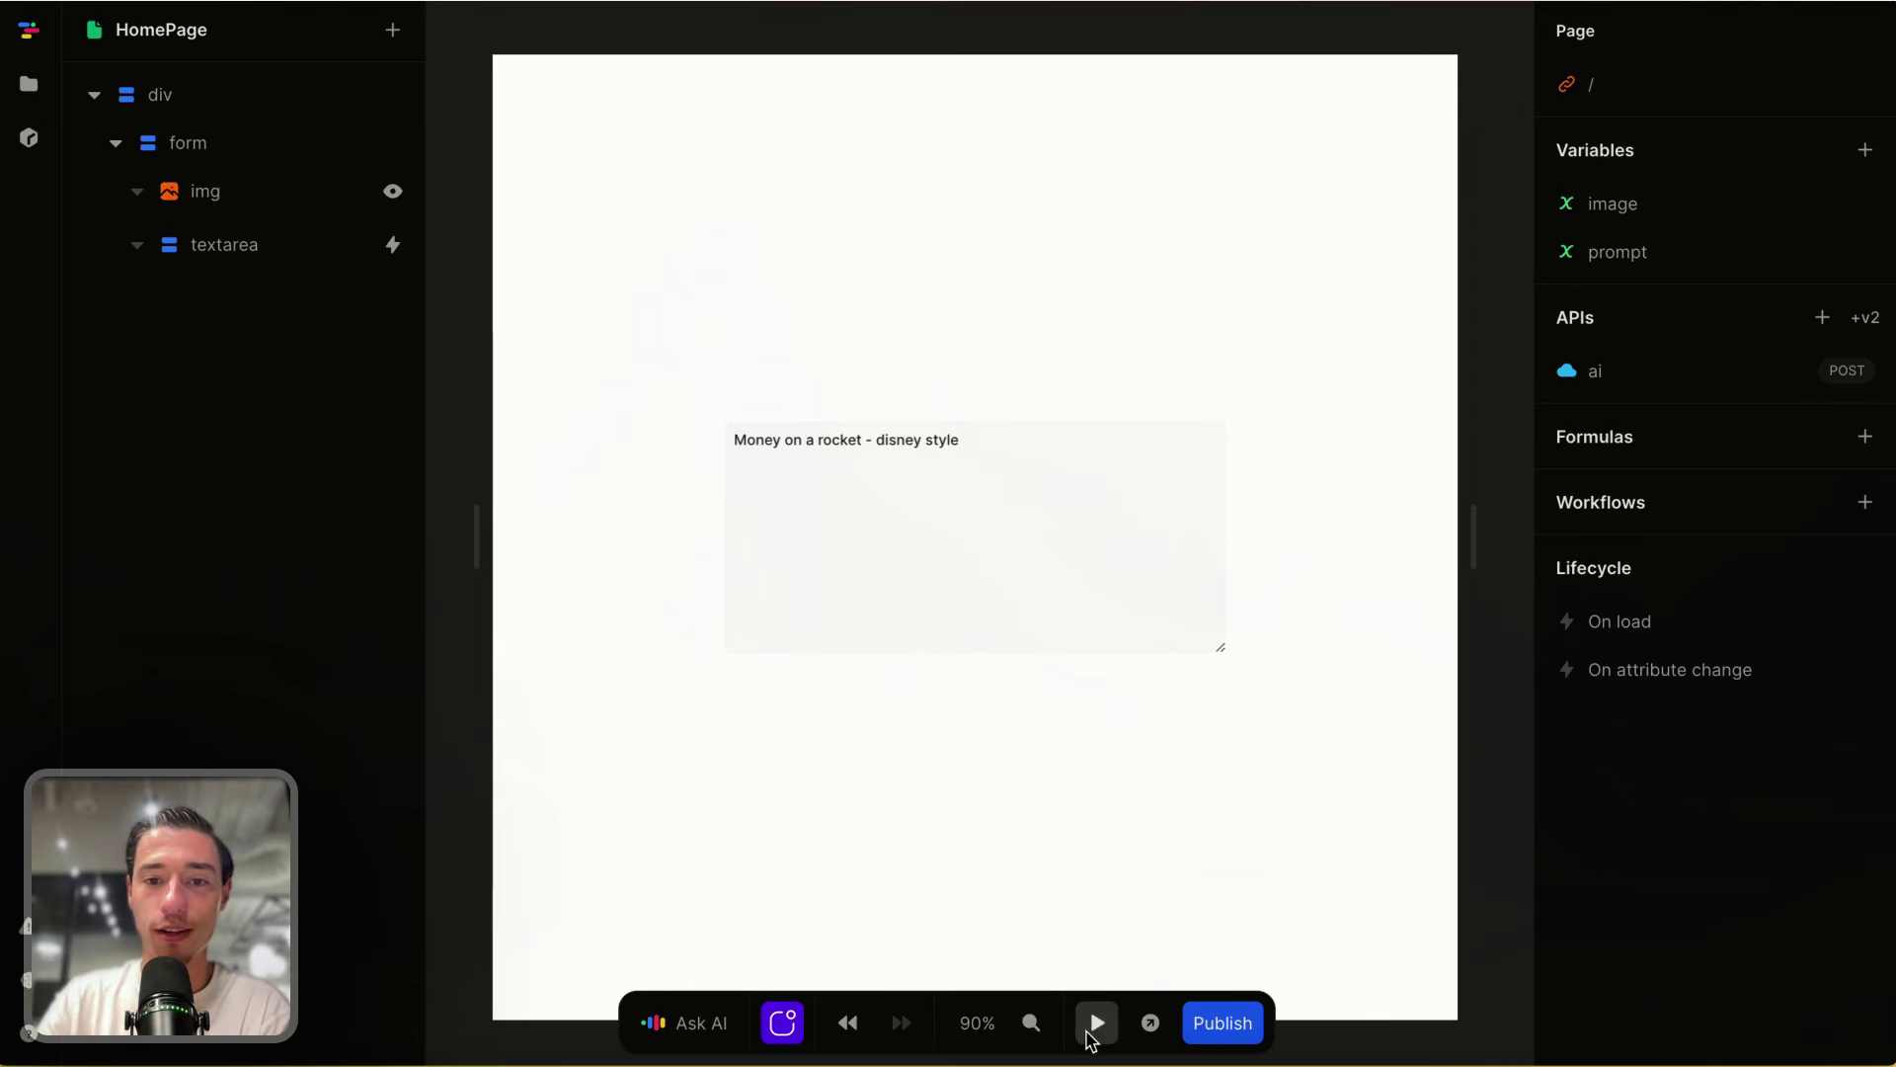
{"action": "left_click", "coordinate": [1095, 1025]}
{"action": "left_click", "coordinate": [1097, 1027]}
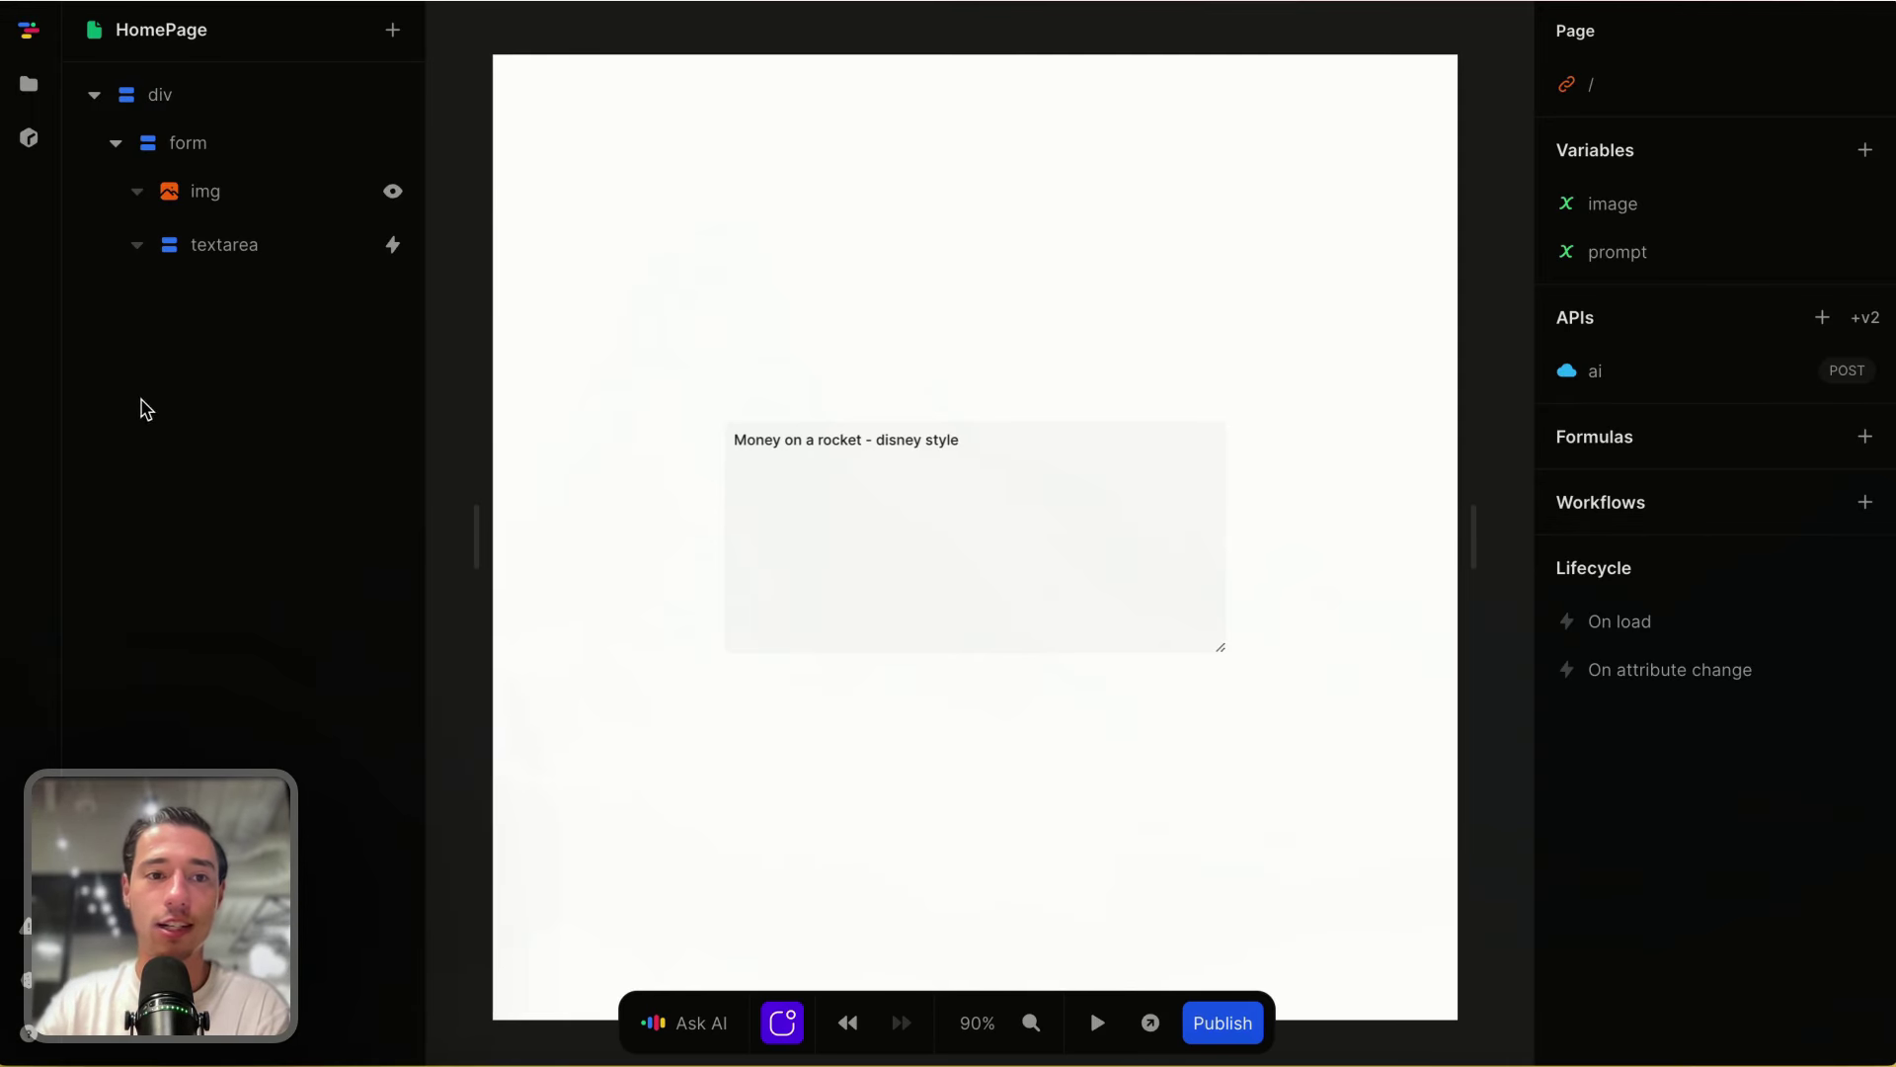
Step: Add a button element inside the form and set its text to "Generate"
{"action": "left_click", "coordinate": [207, 144]}
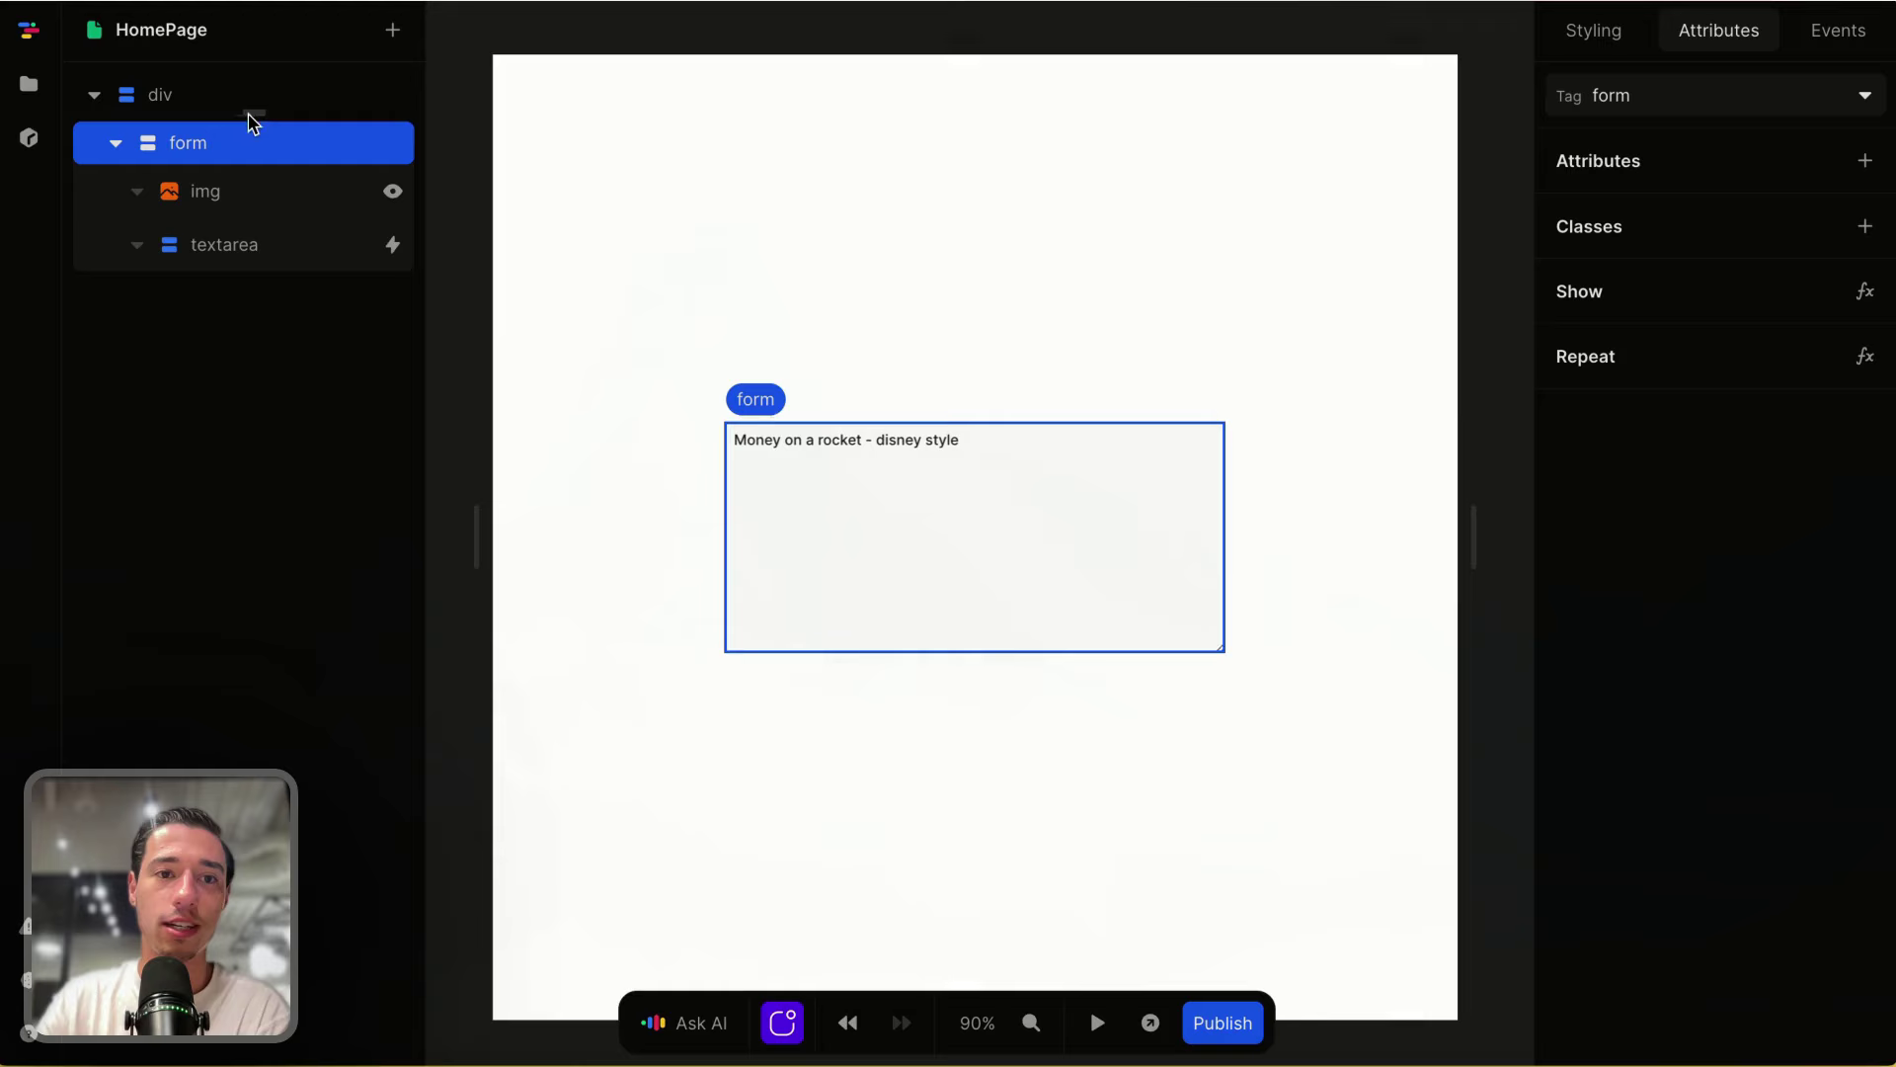
{"action": "left_click", "coordinate": [393, 30]}
{"action": "type", "text": "bu"}
{"action": "left_click", "coordinate": [514, 354]}
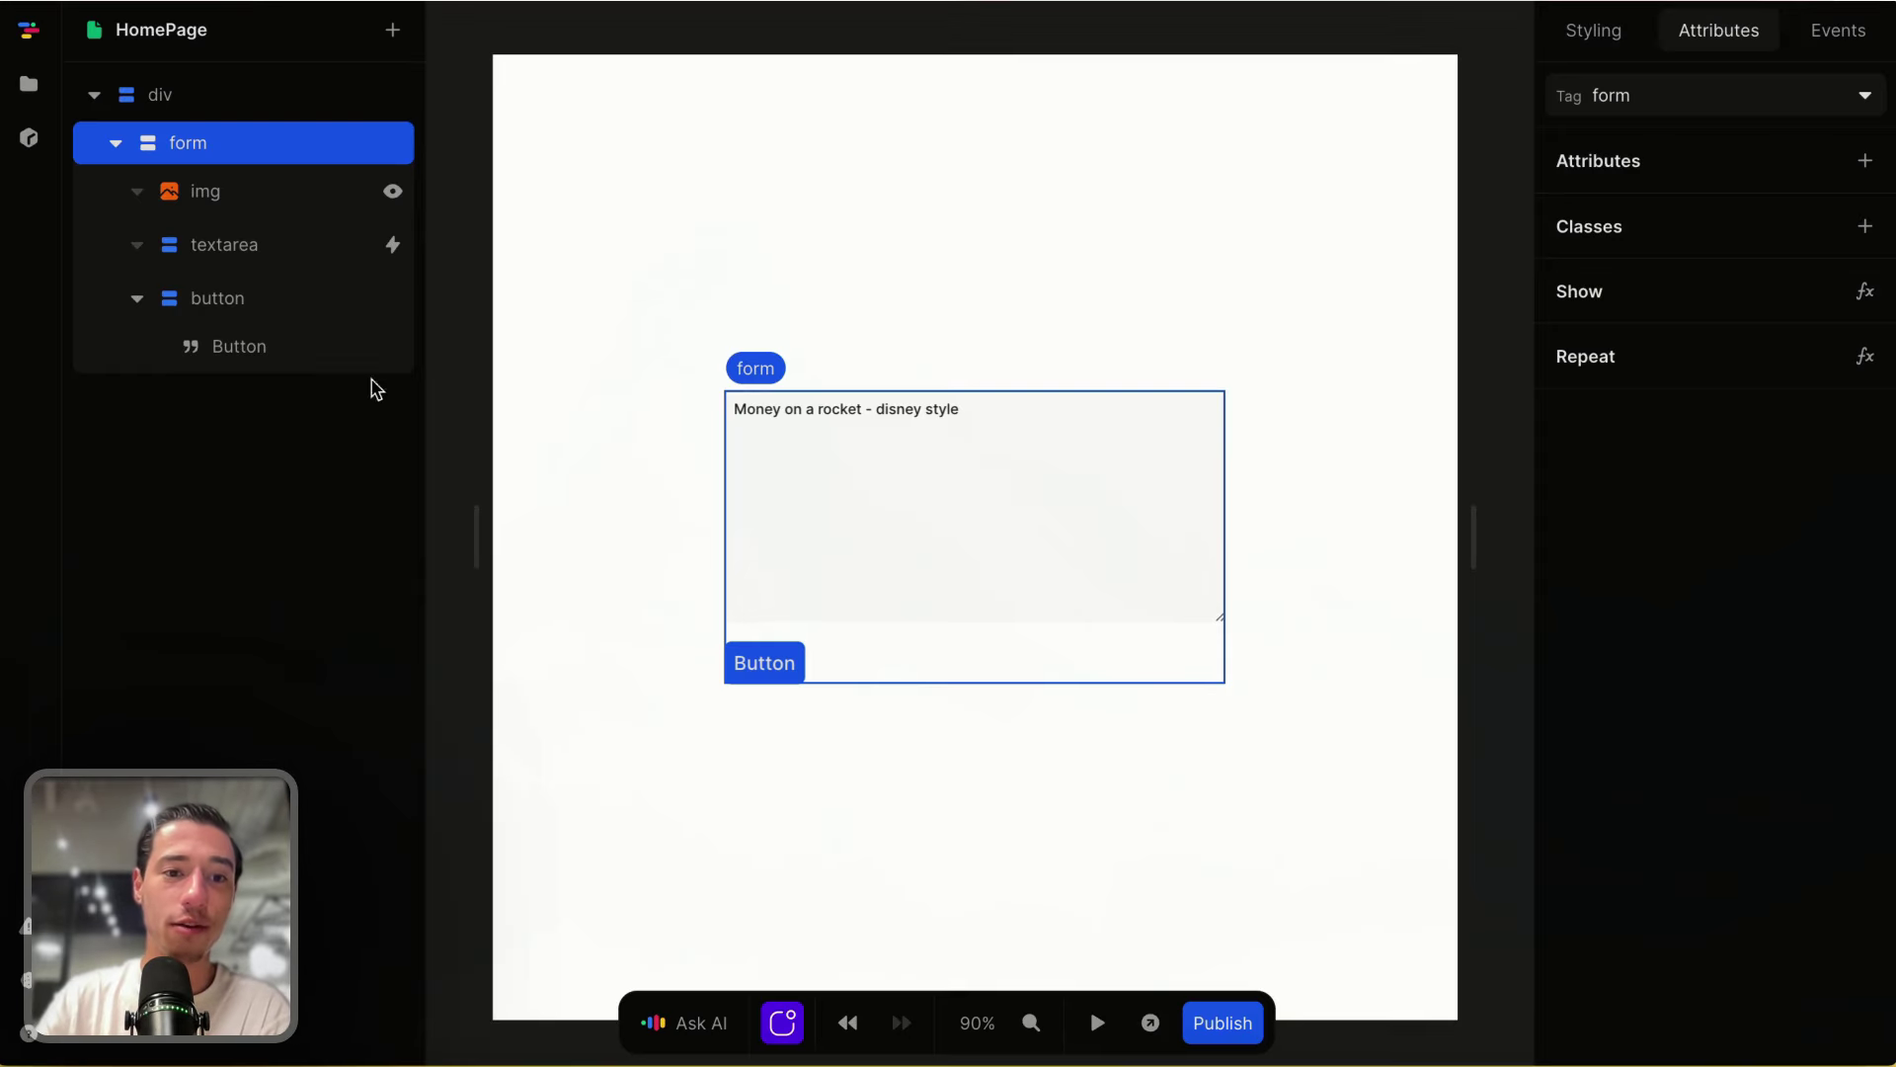
{"action": "left_click", "coordinate": [275, 347]}
{"action": "double_click", "coordinate": [1606, 156]}
{"action": "key", "text": "BackSpace"}
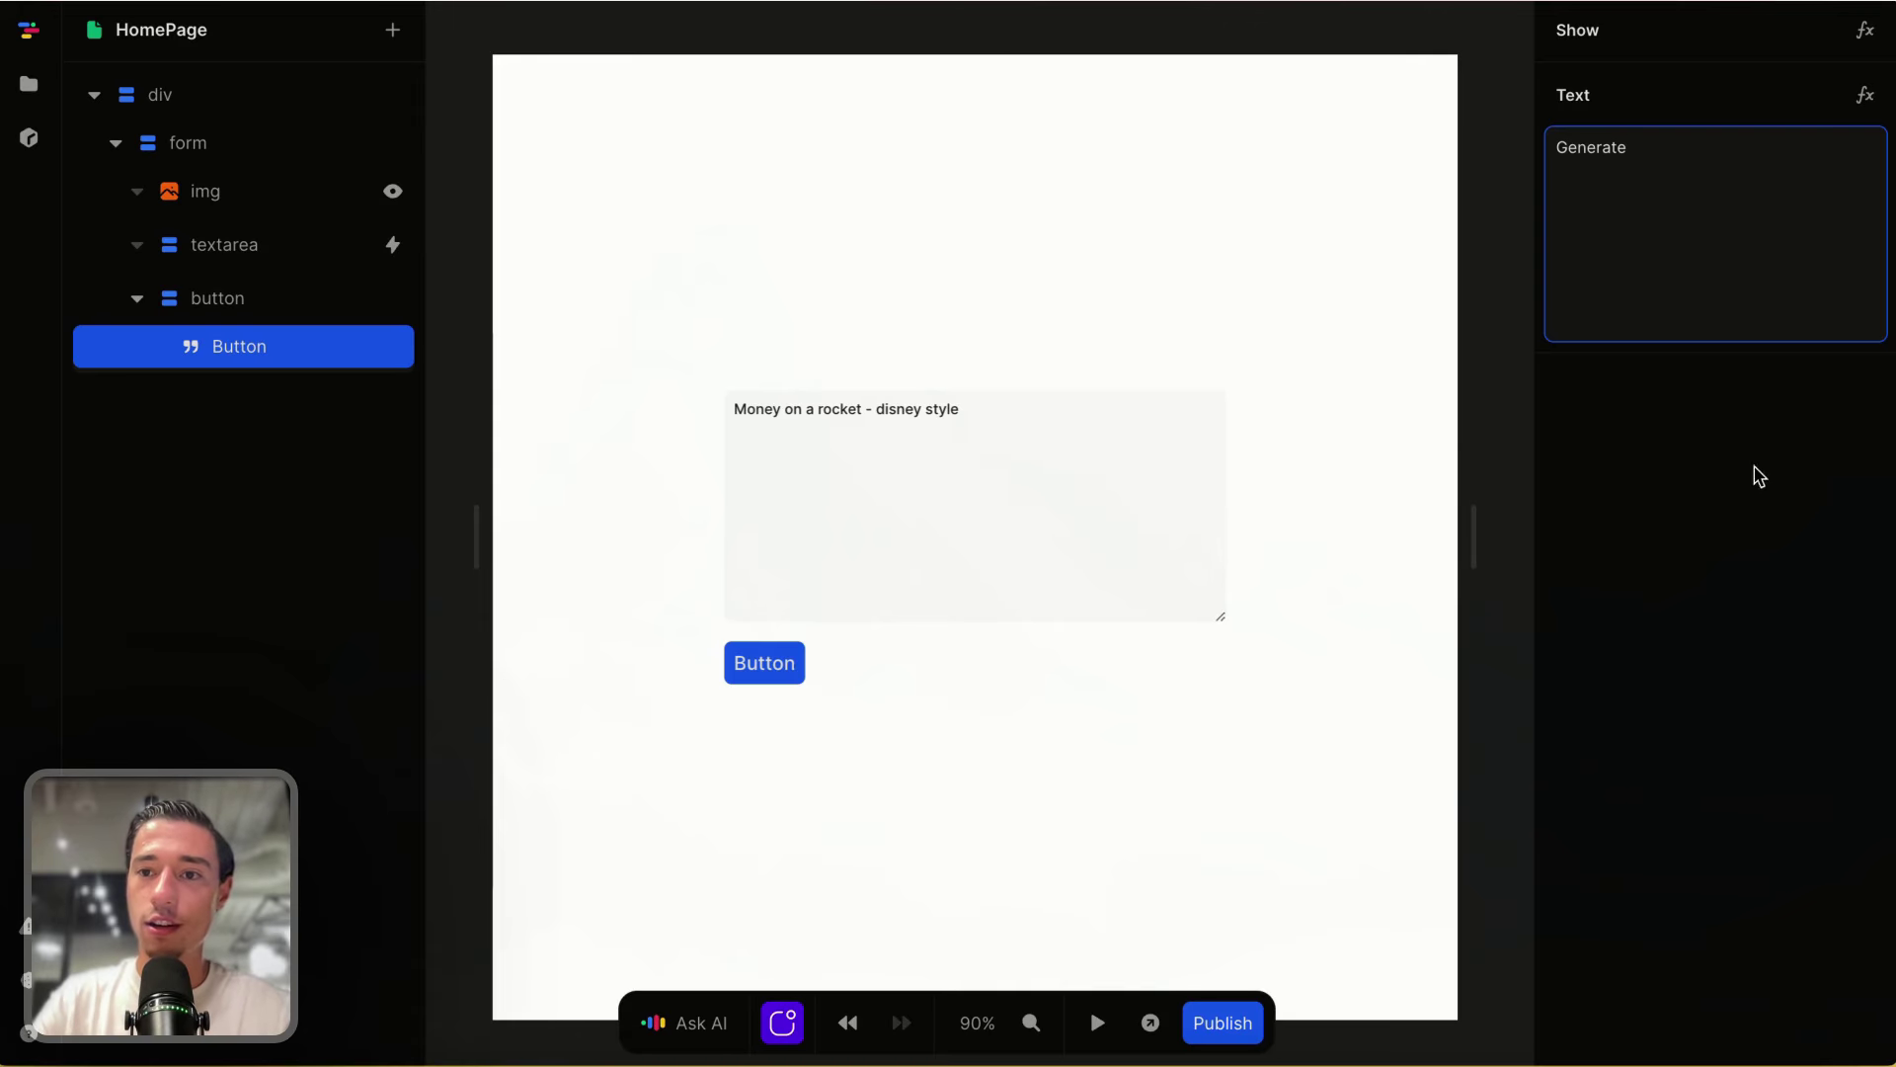
{"action": "left_click", "coordinate": [915, 664]}
{"action": "left_click", "coordinate": [791, 660]}
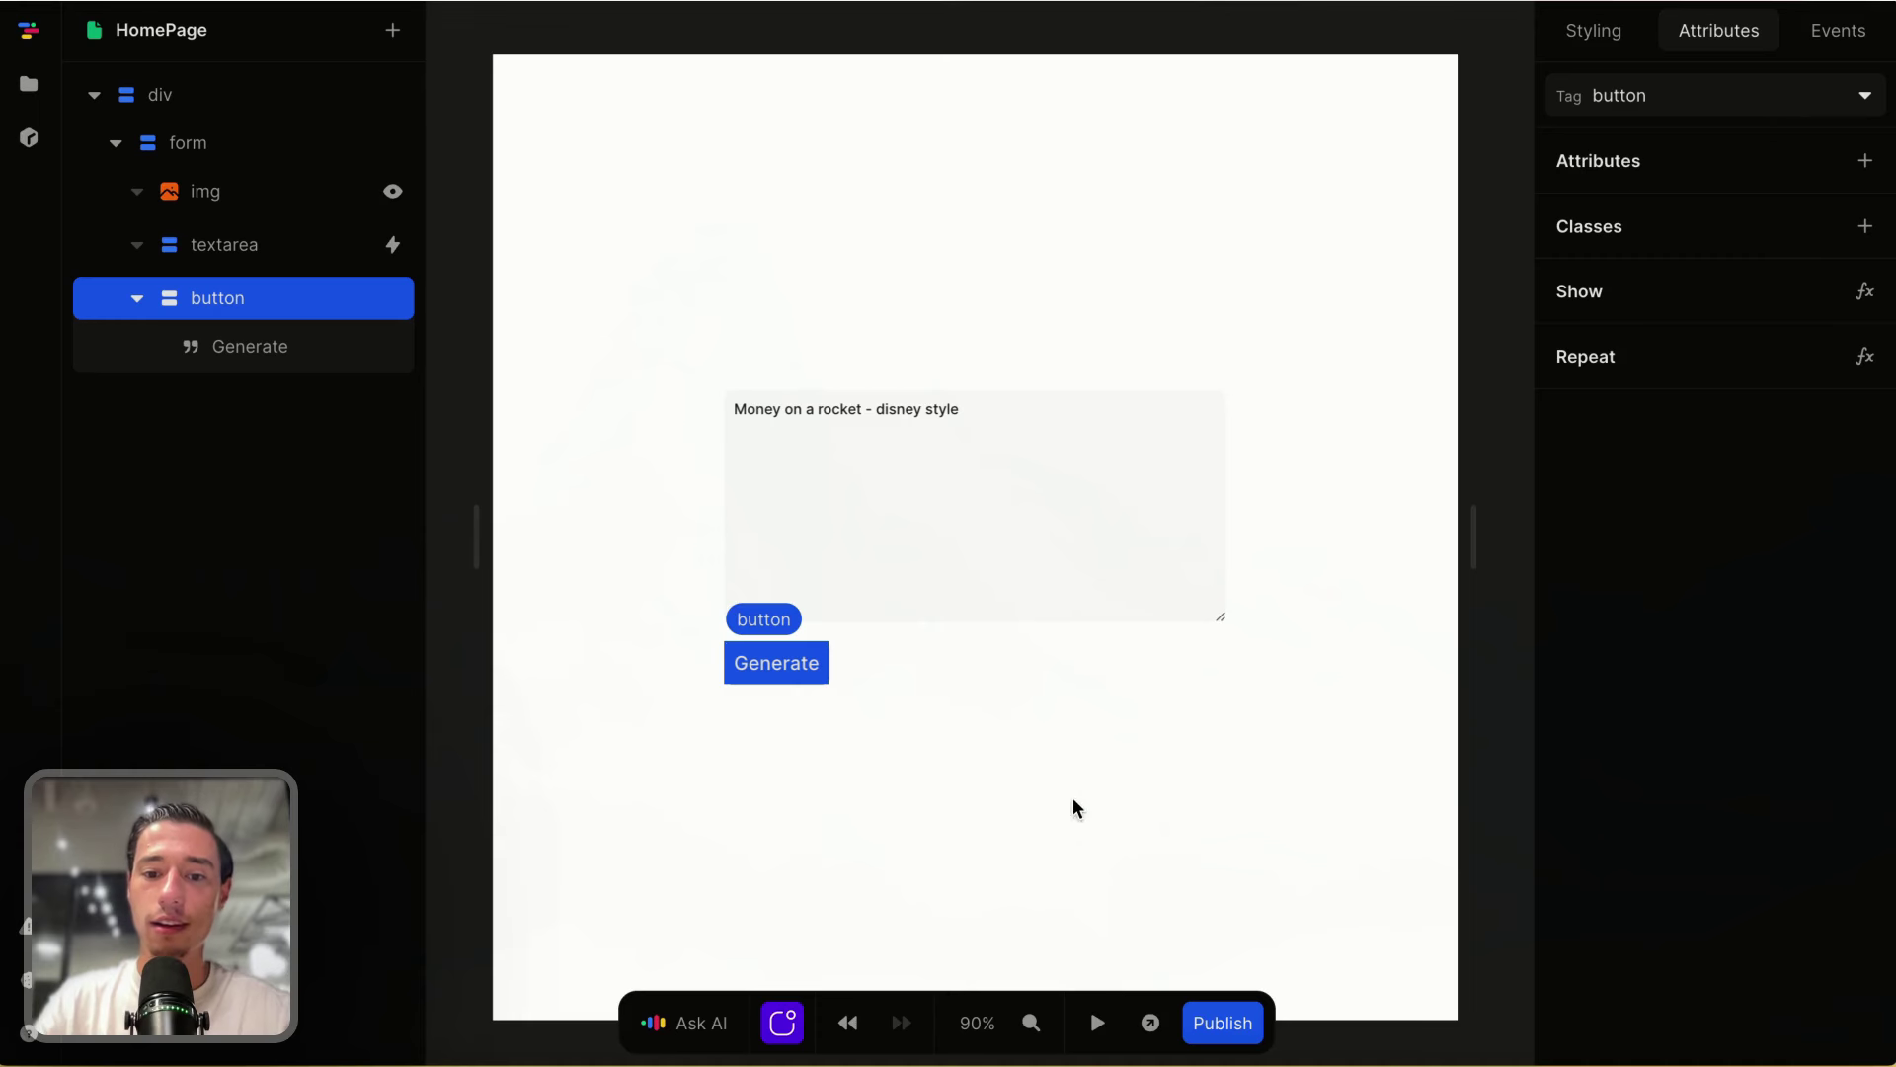
Step: Run the page in preview mode, test the Generate button and stop the preview
{"action": "left_click", "coordinate": [1098, 1024]}
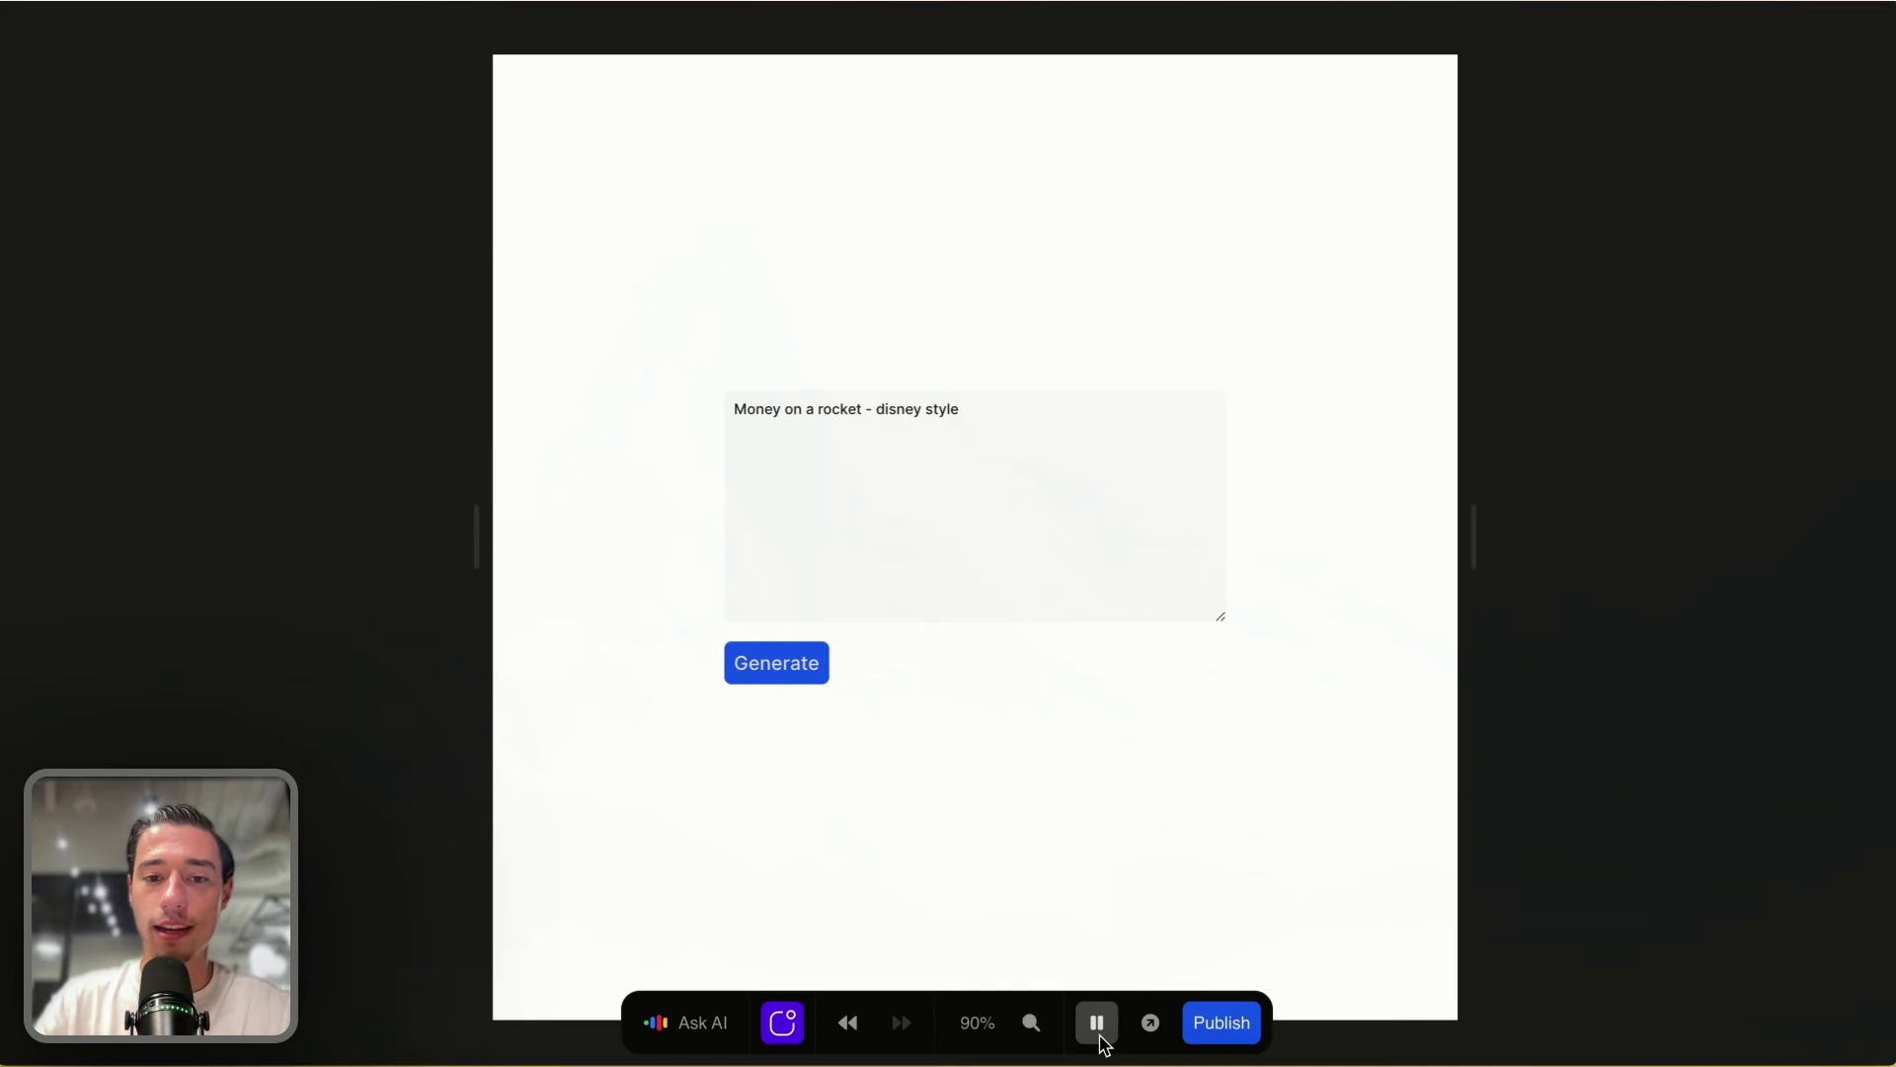
{"action": "left_click", "coordinate": [819, 676]}
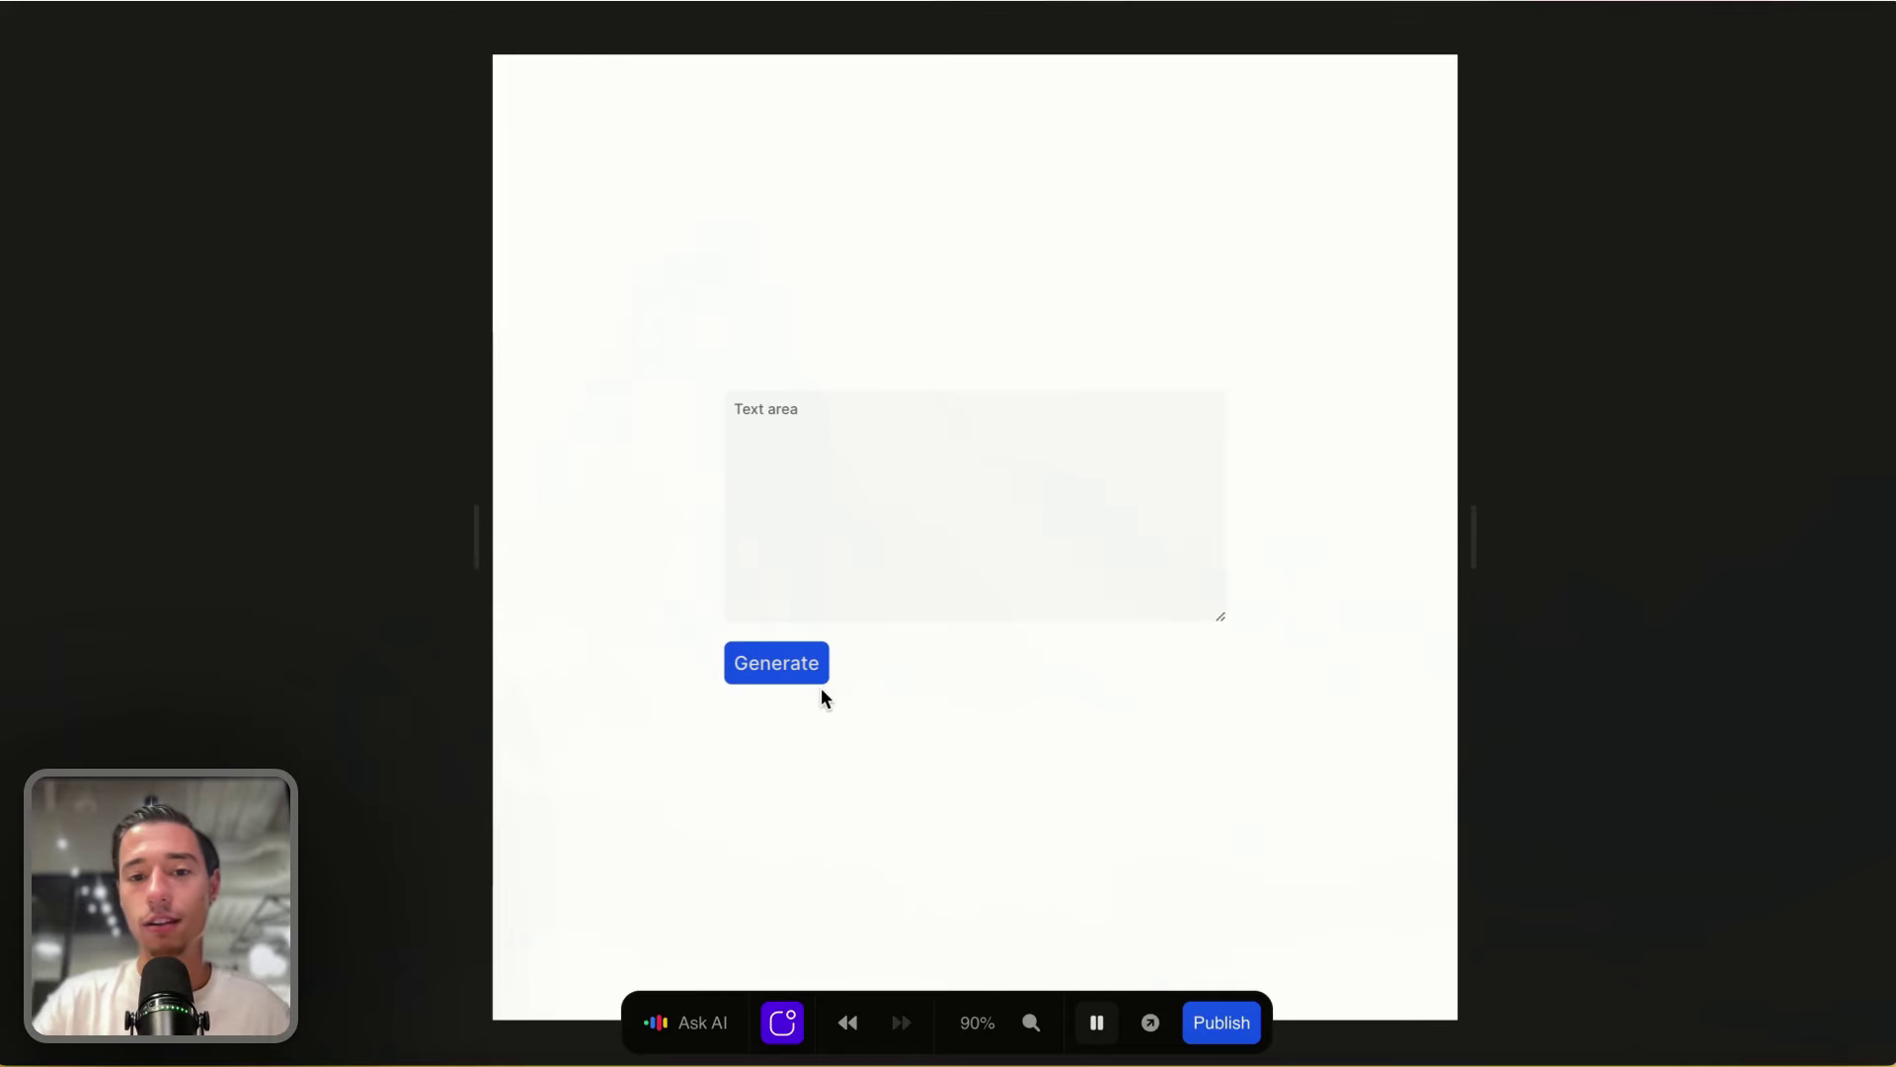
{"action": "left_click", "coordinate": [1096, 1022]}
Step: Add a submit event to the form that calls the ai API after Prevent Default, and finish the workflow
{"action": "left_click", "coordinate": [1050, 648]}
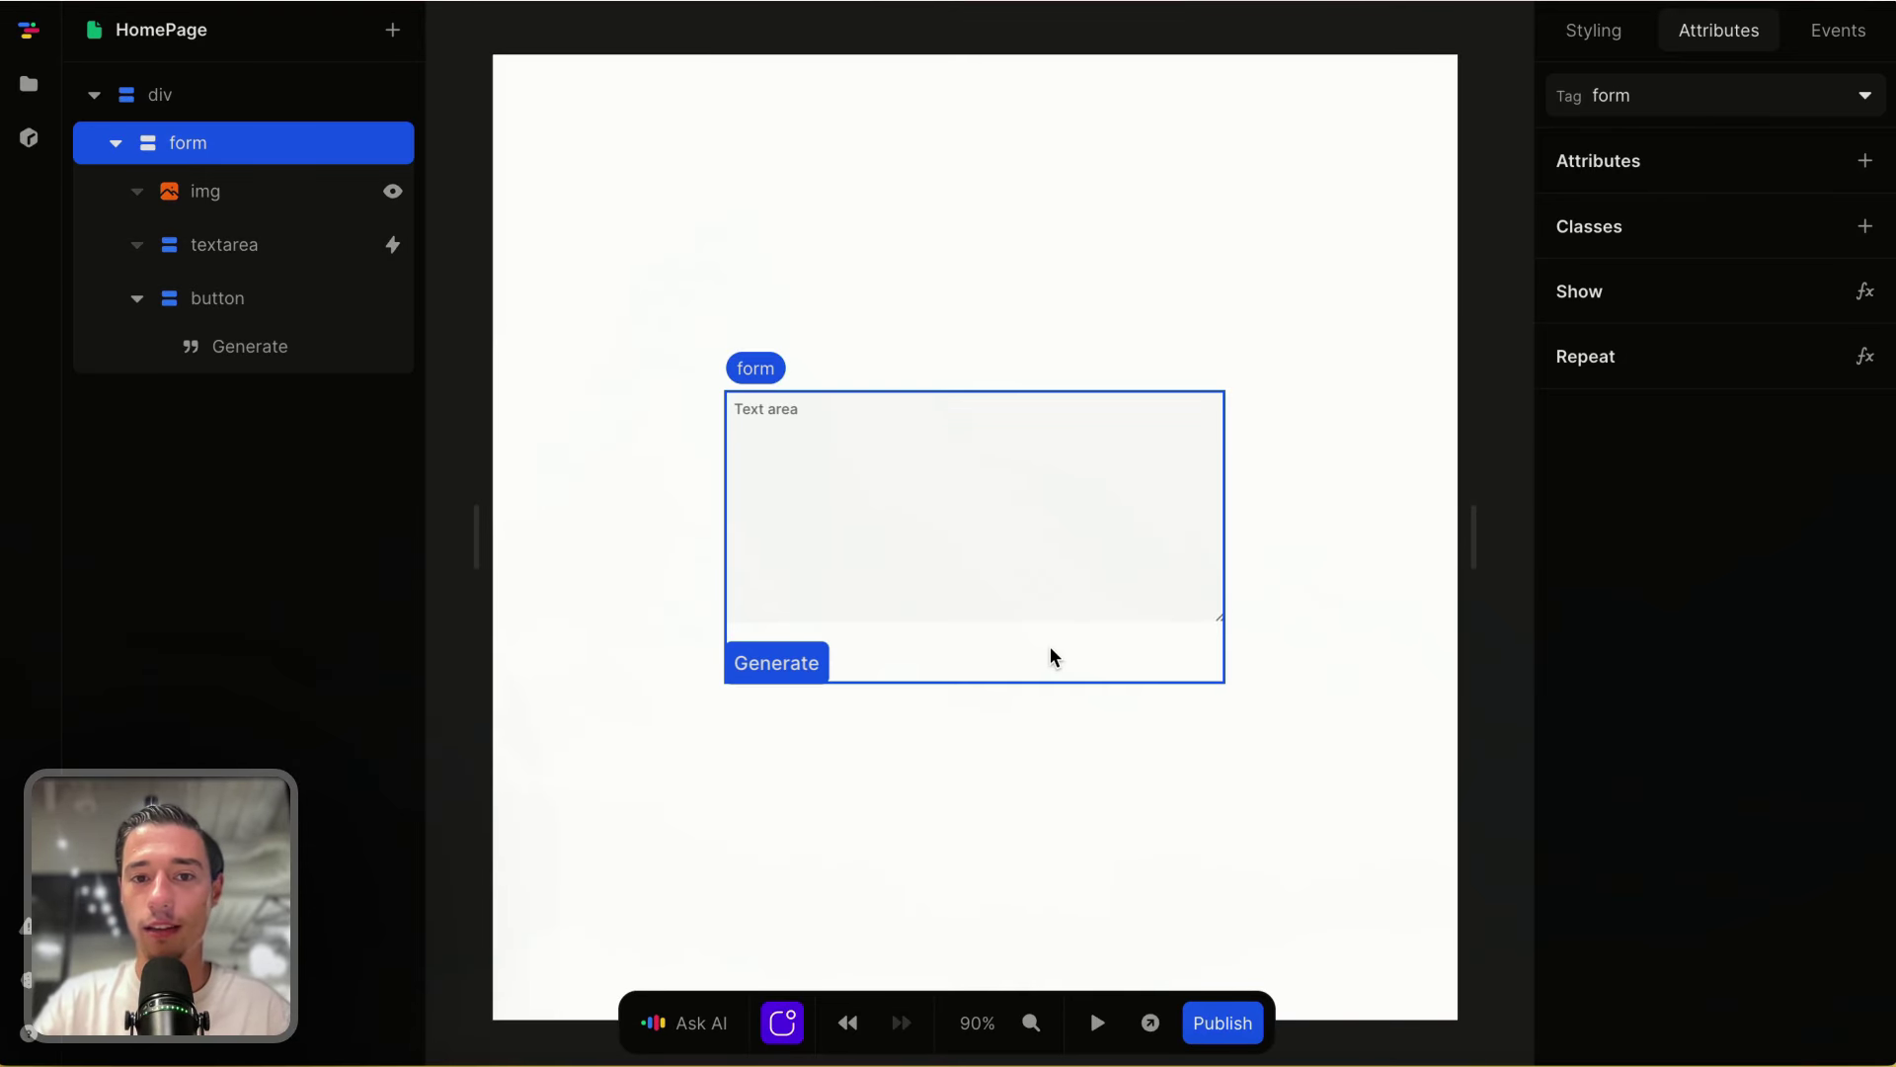
{"action": "left_click", "coordinate": [1838, 30]}
{"action": "scroll", "coordinate": [1668, 604], "scroll_direction": "down", "scroll_amount": 1}
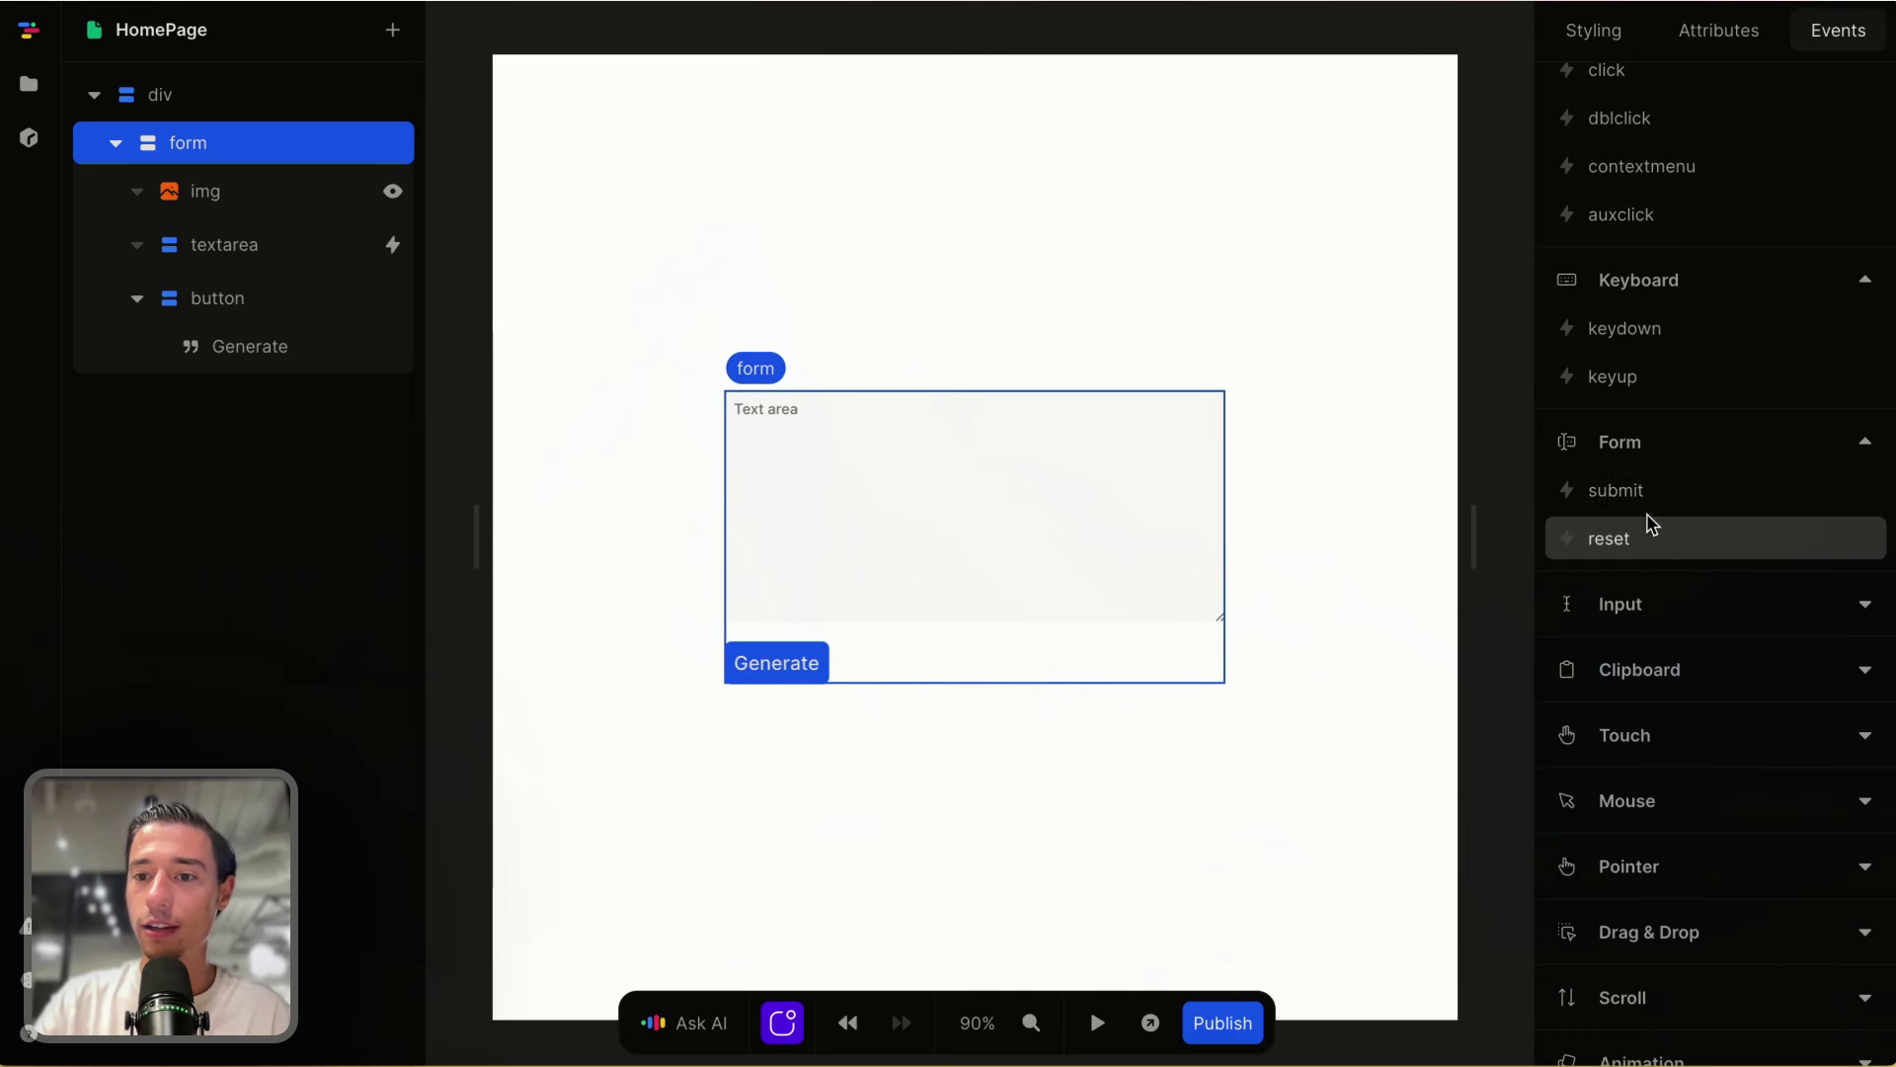
{"action": "left_click", "coordinate": [1642, 500]}
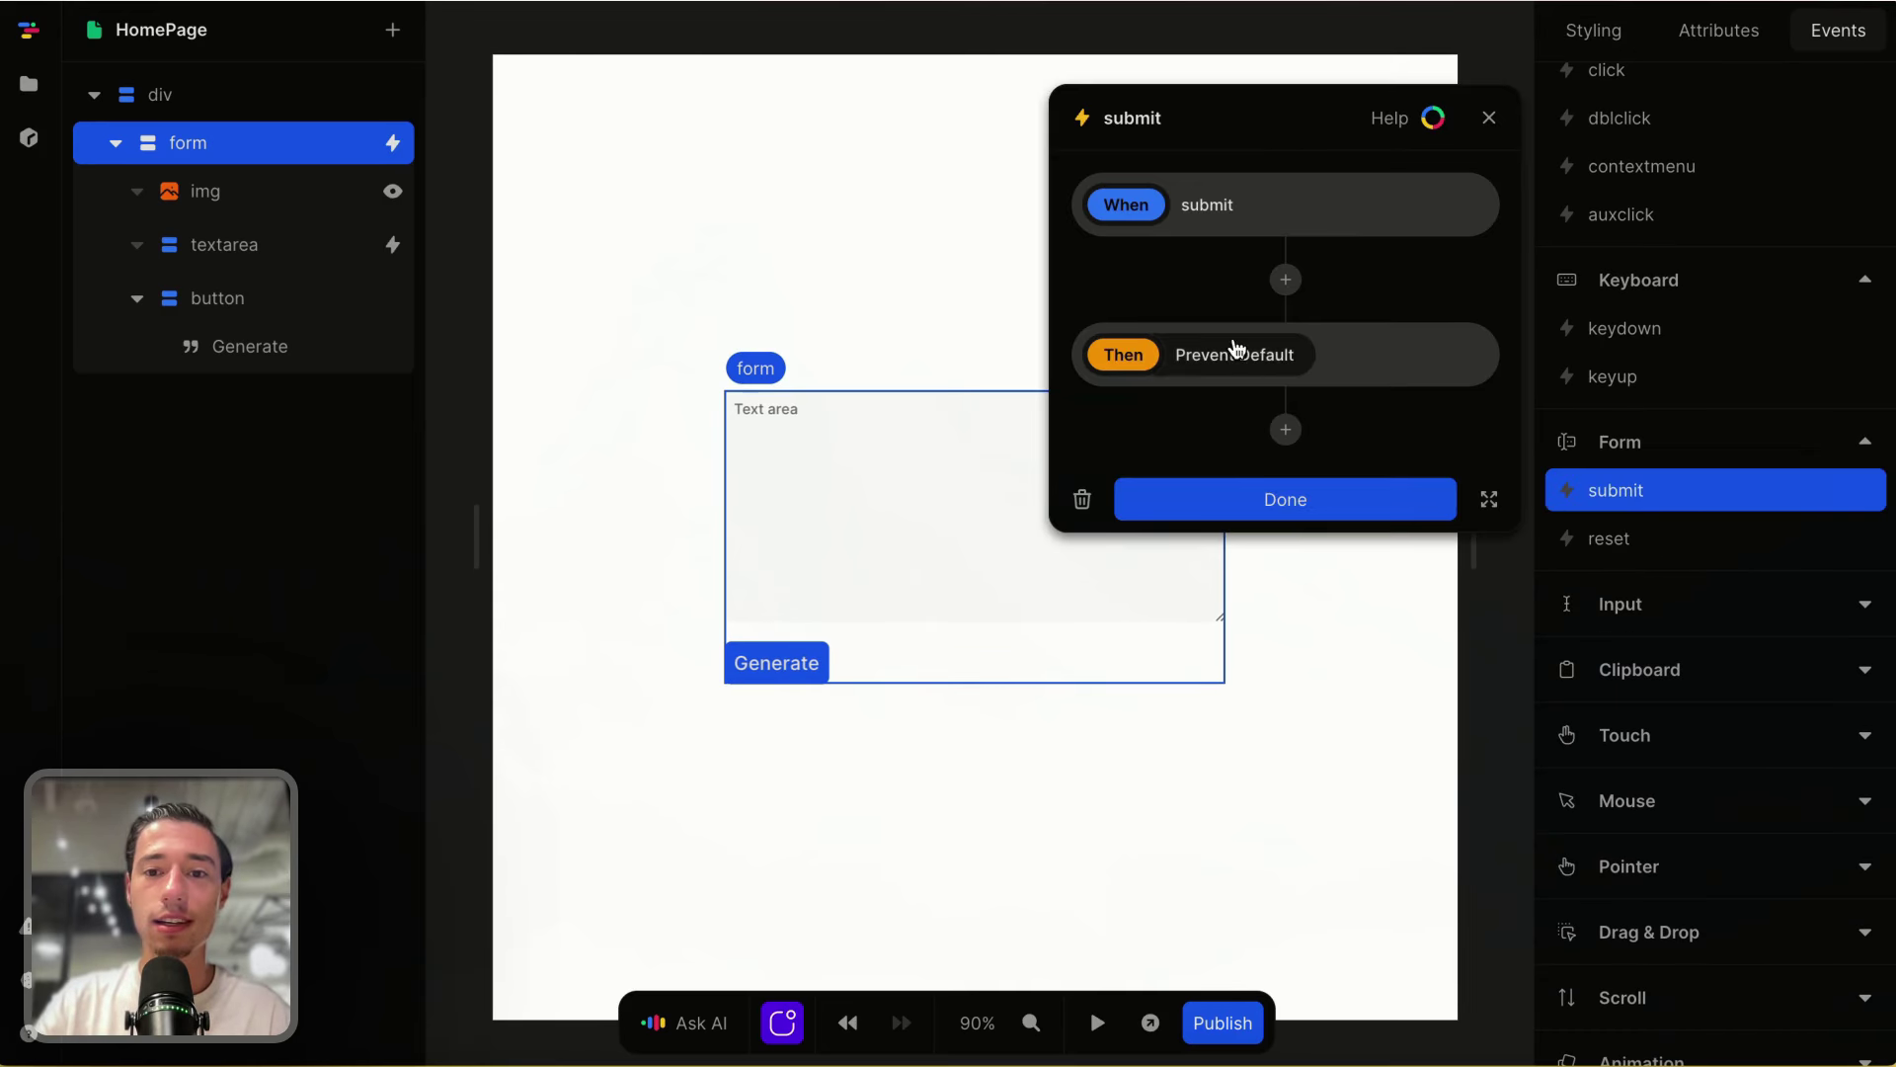
{"action": "left_click", "coordinate": [1284, 427]}
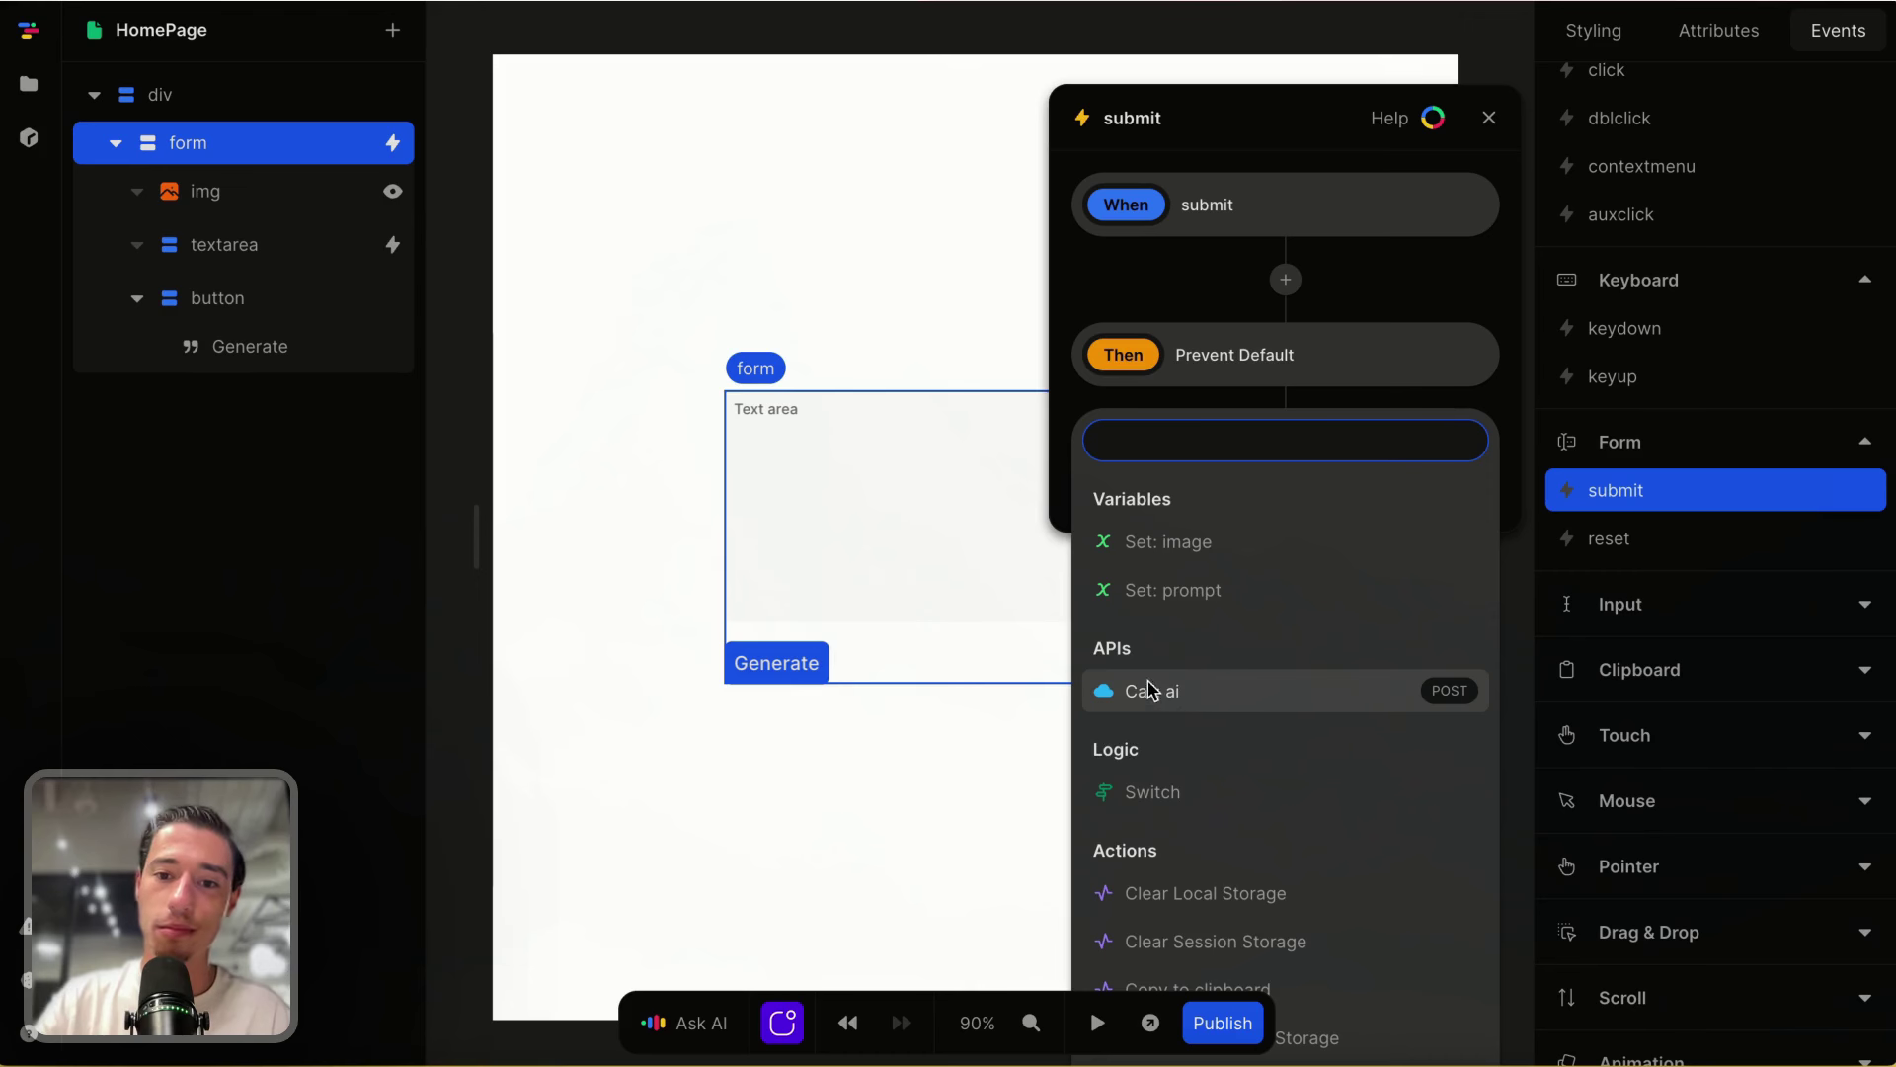
{"action": "left_click", "coordinate": [1185, 691]}
{"action": "left_click", "coordinate": [1261, 754]}
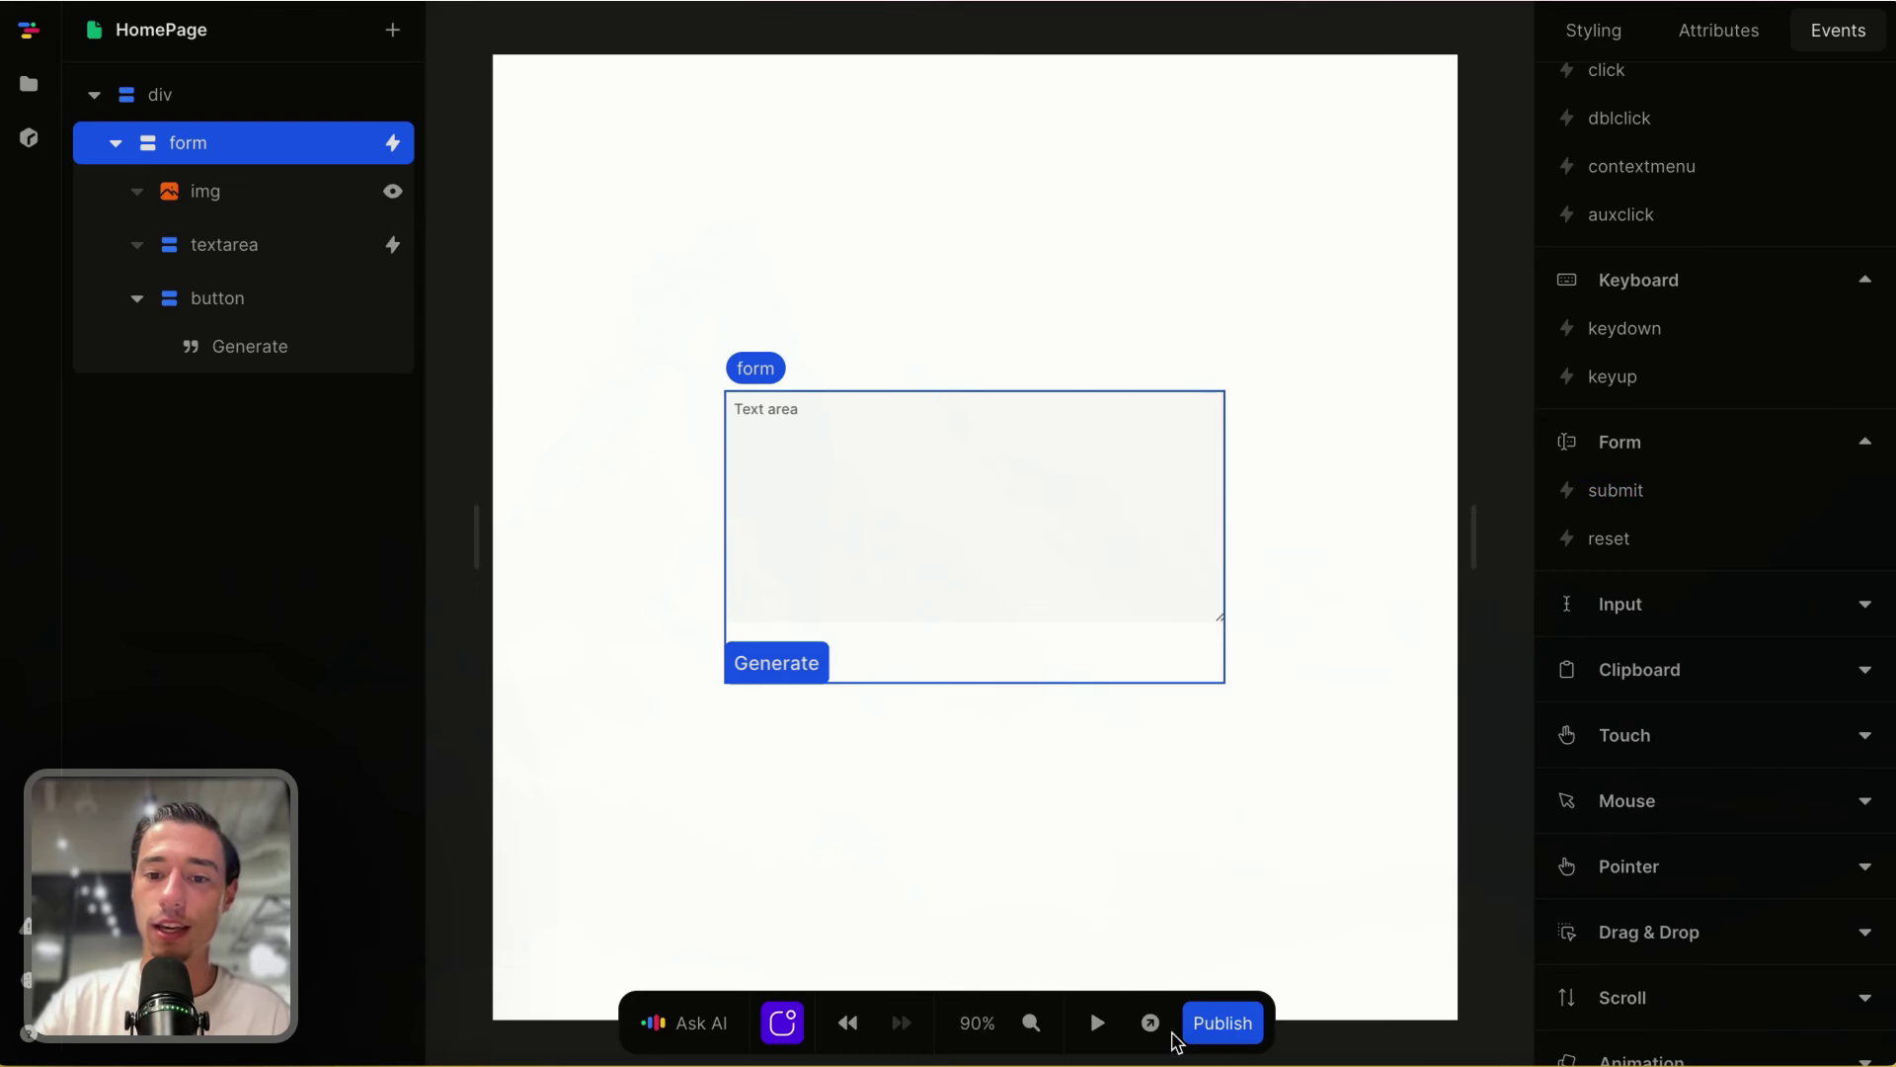
Step: Run the page preview, test the Generate button, stop the preview and check the ai API's response
{"action": "left_click", "coordinate": [1097, 1022]}
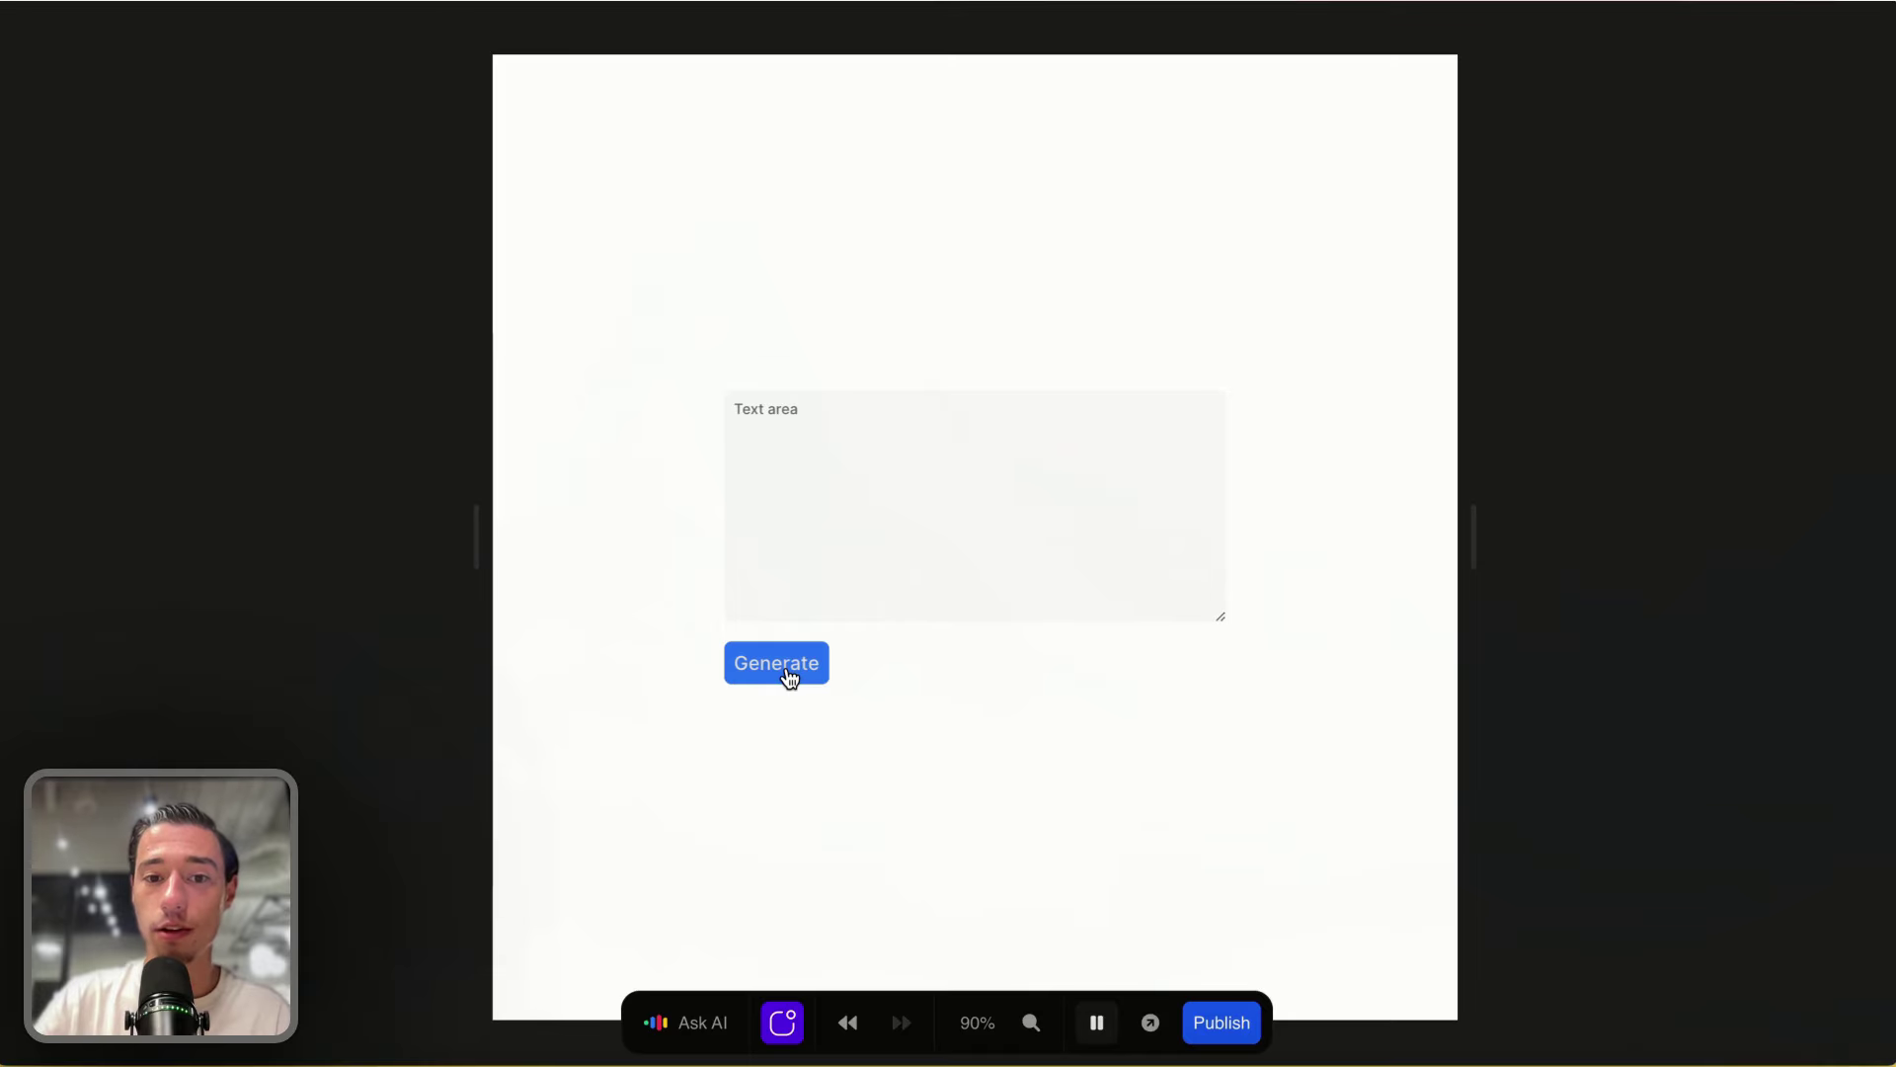
{"action": "left_click", "coordinate": [1097, 1022]}
{"action": "left_click", "coordinate": [1495, 222]}
{"action": "left_click", "coordinate": [1634, 383]}
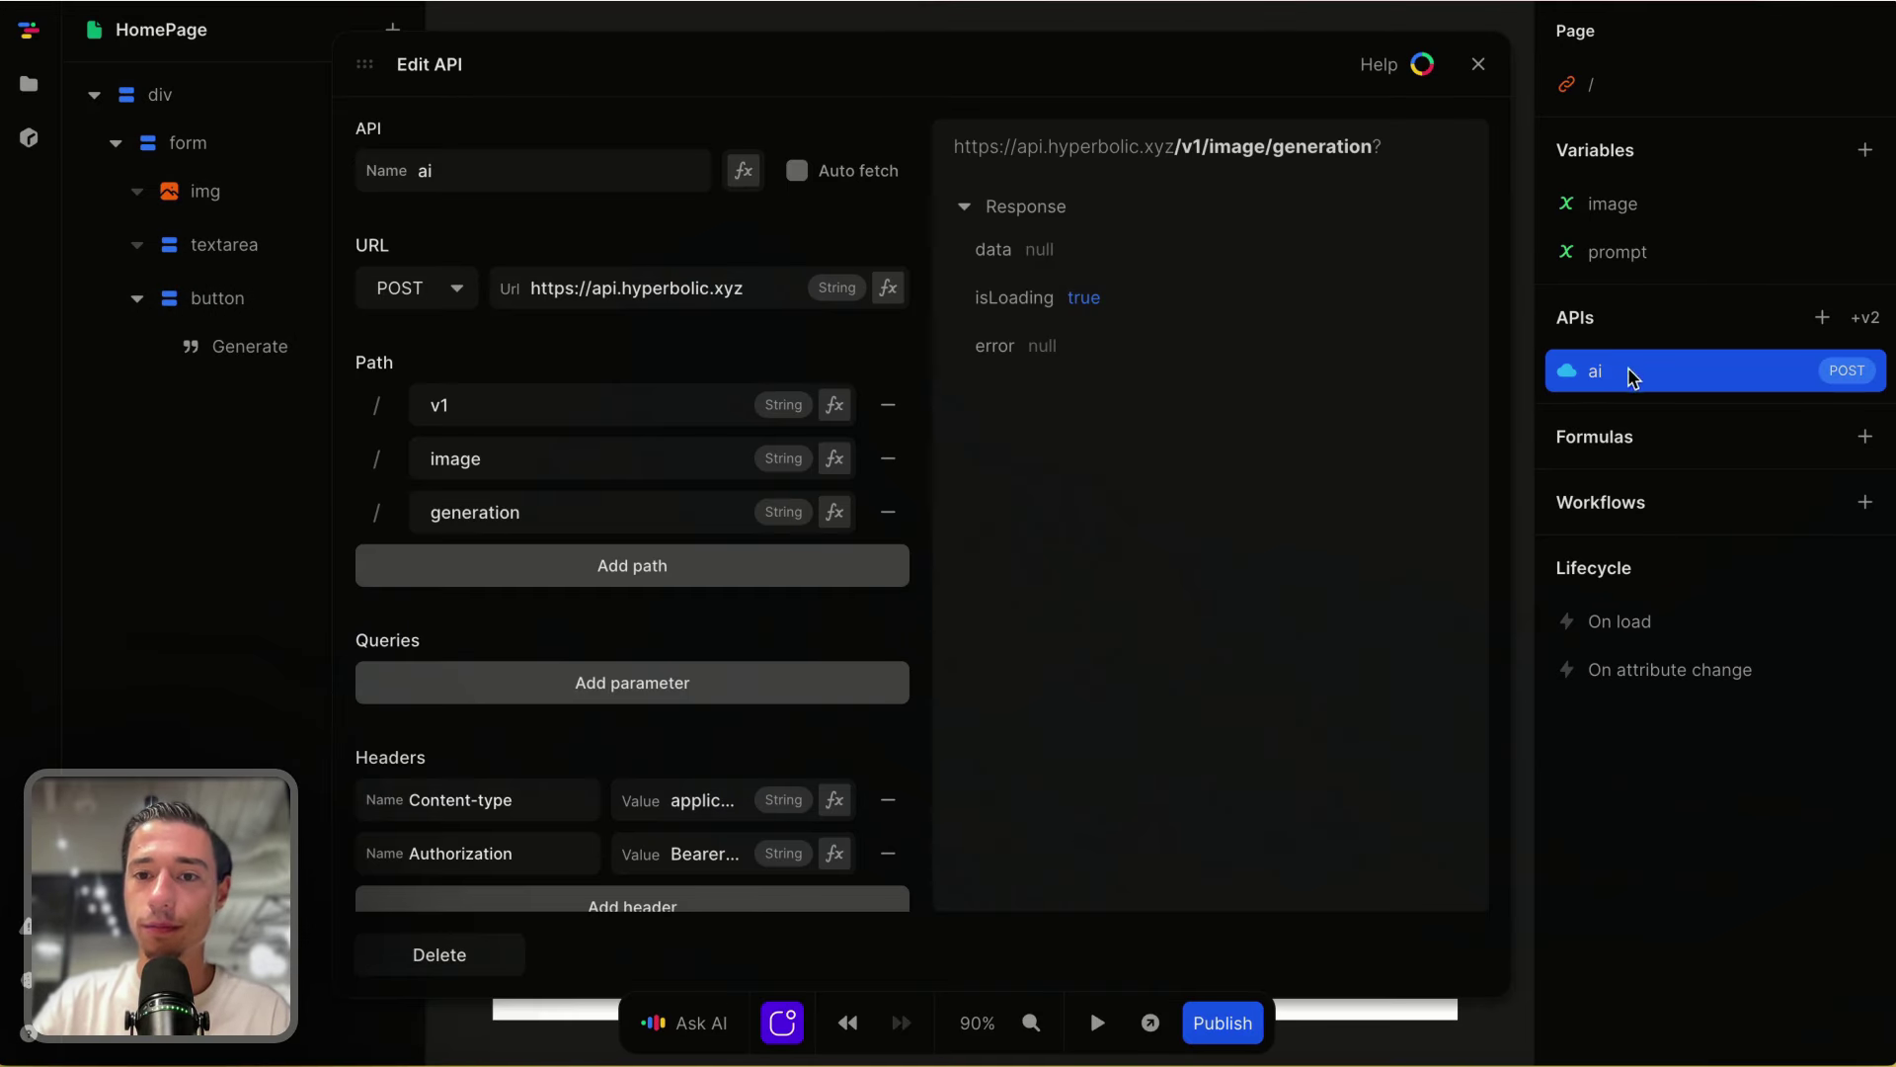
{"action": "left_click", "coordinate": [1478, 64]}
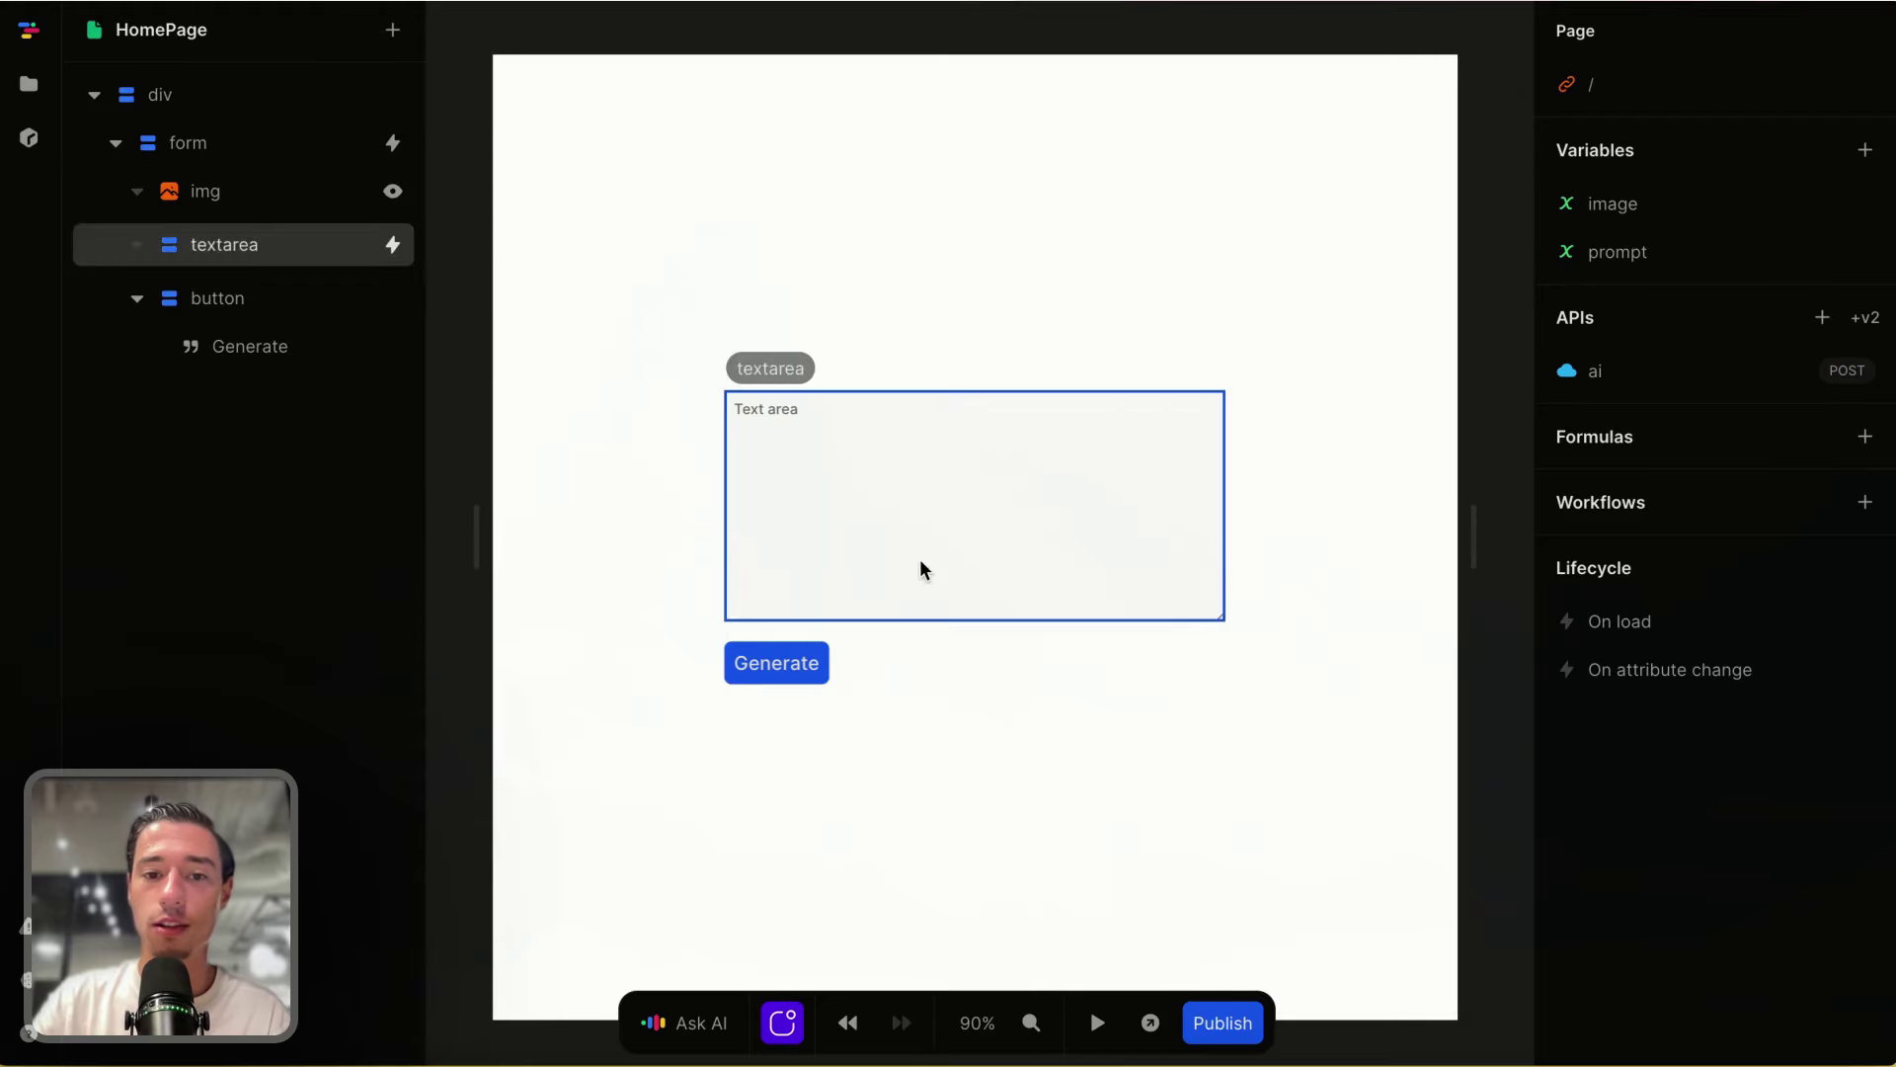
Step: Run the preview again, stop it and inspect the structure of the image variable's current value
{"action": "left_click", "coordinate": [1097, 1023]}
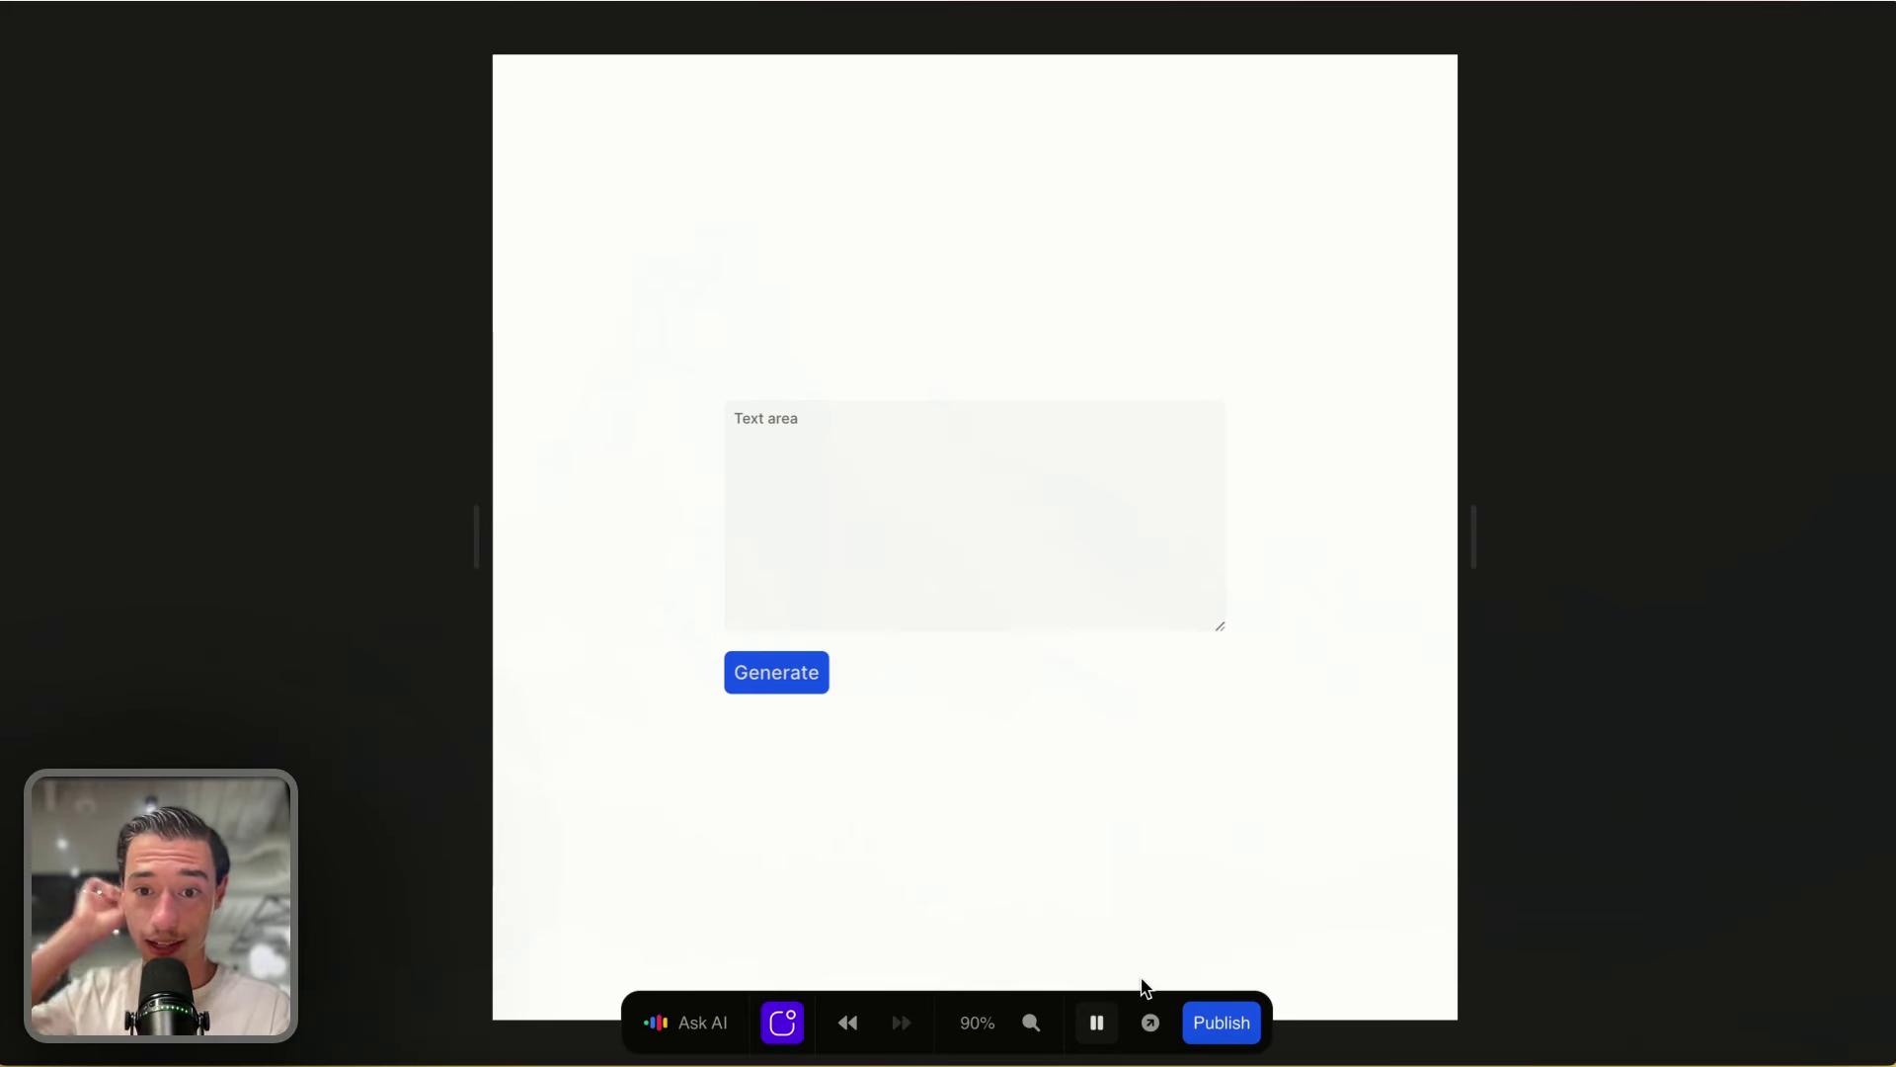
{"action": "left_click", "coordinate": [1096, 1022]}
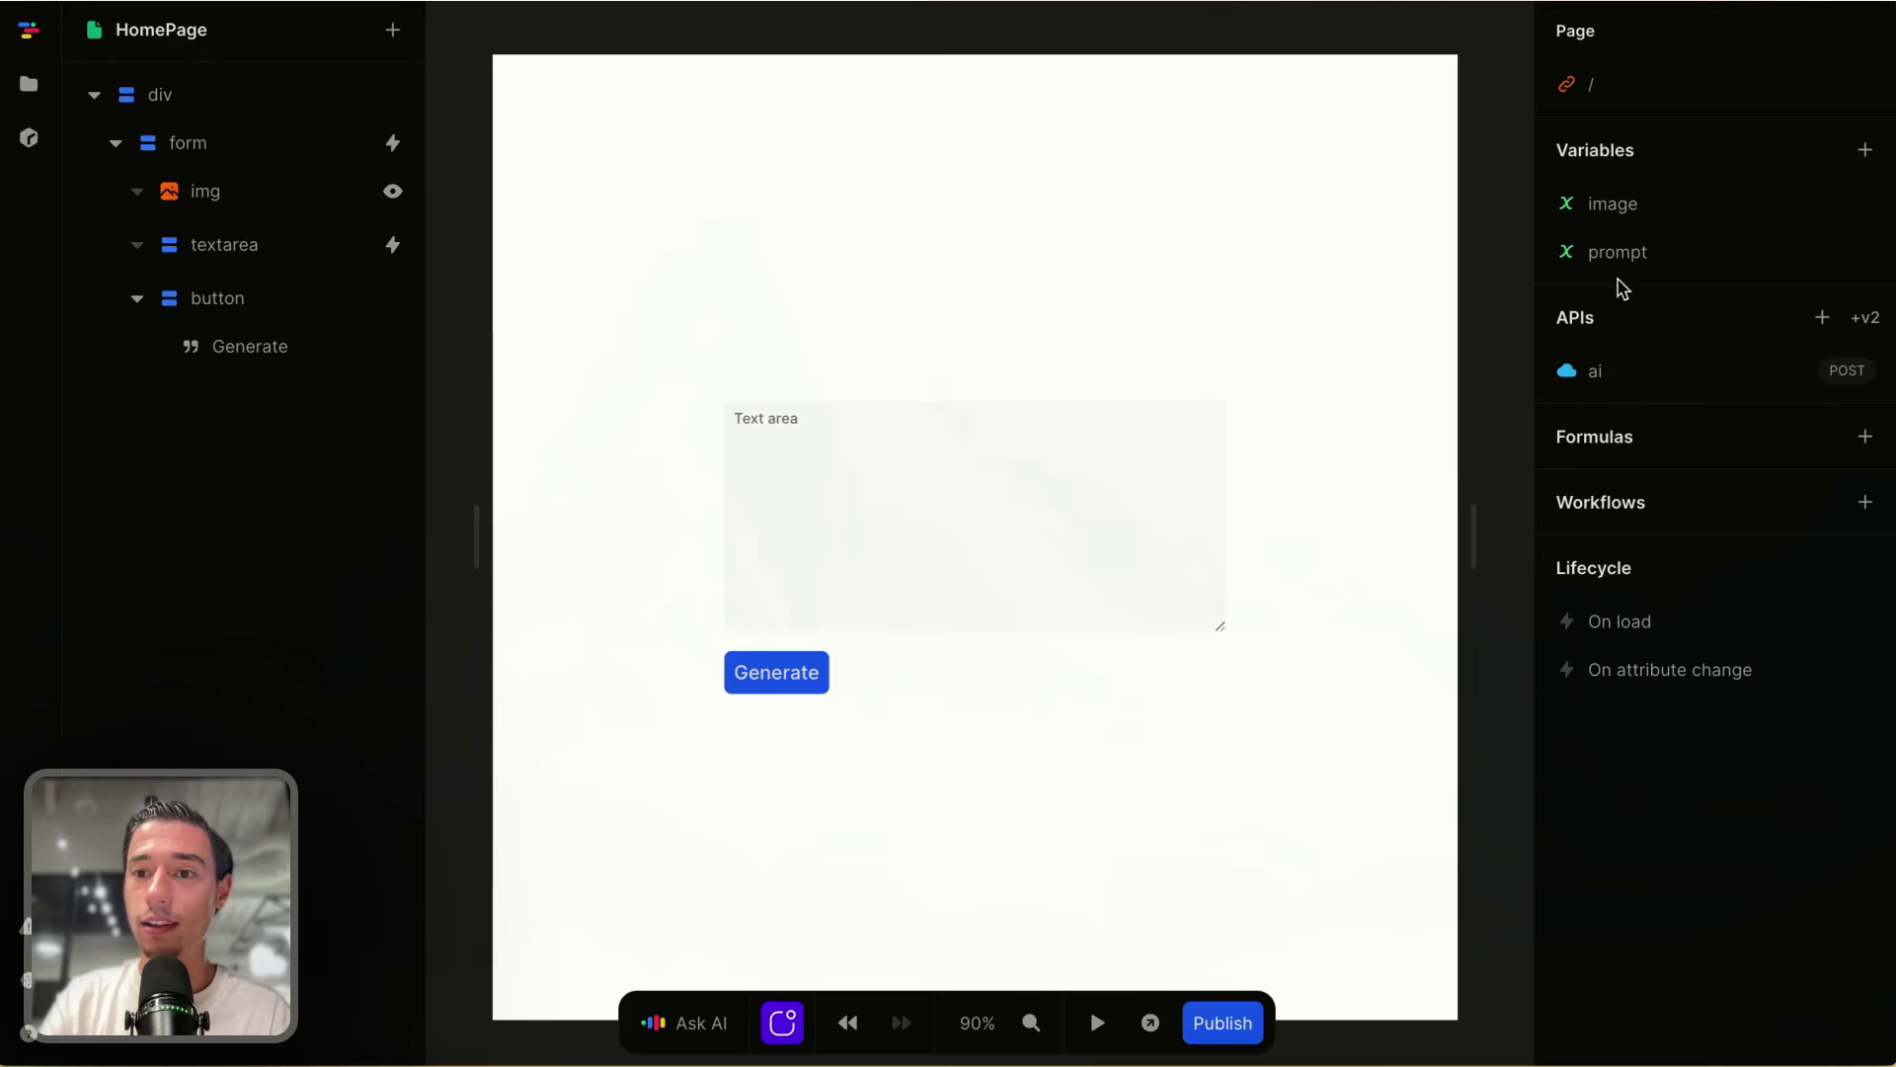
{"action": "left_click", "coordinate": [1630, 210]}
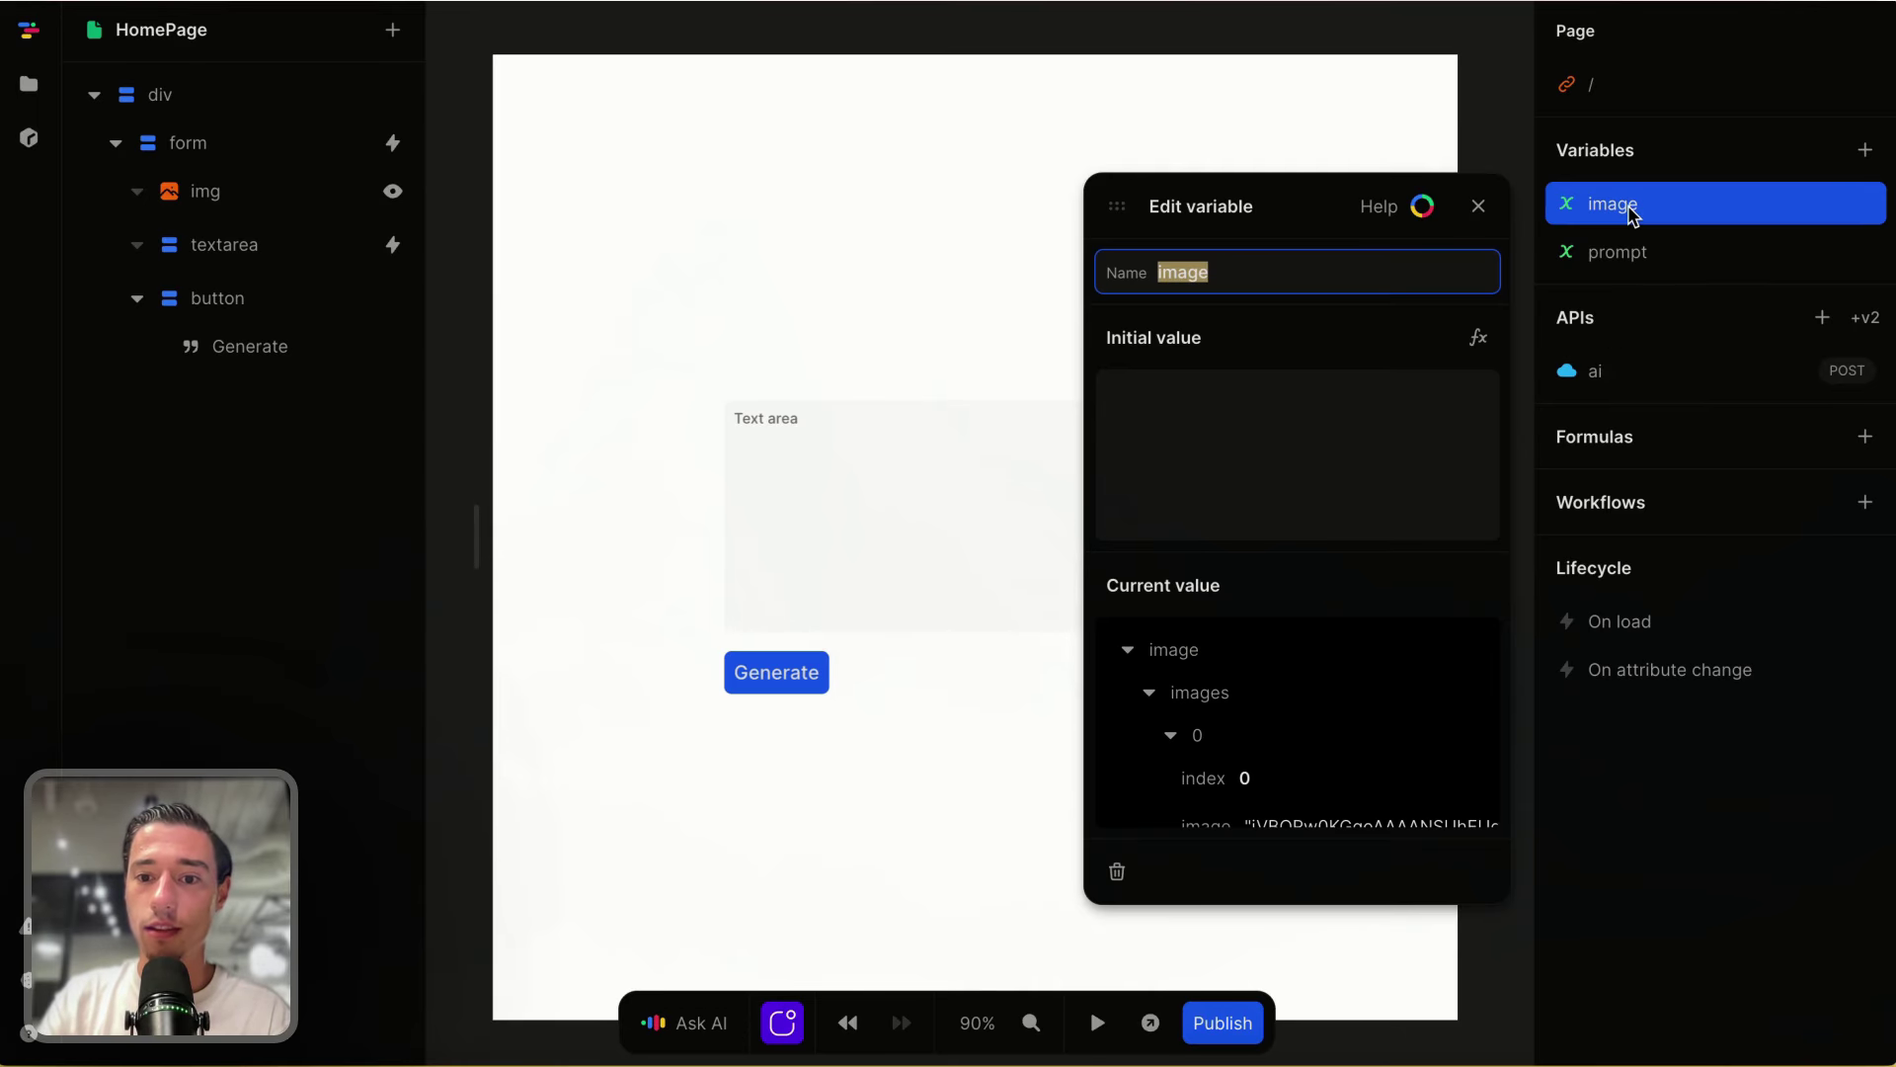
{"action": "scroll", "coordinate": [1410, 685], "scroll_direction": "down", "scroll_amount": 2}
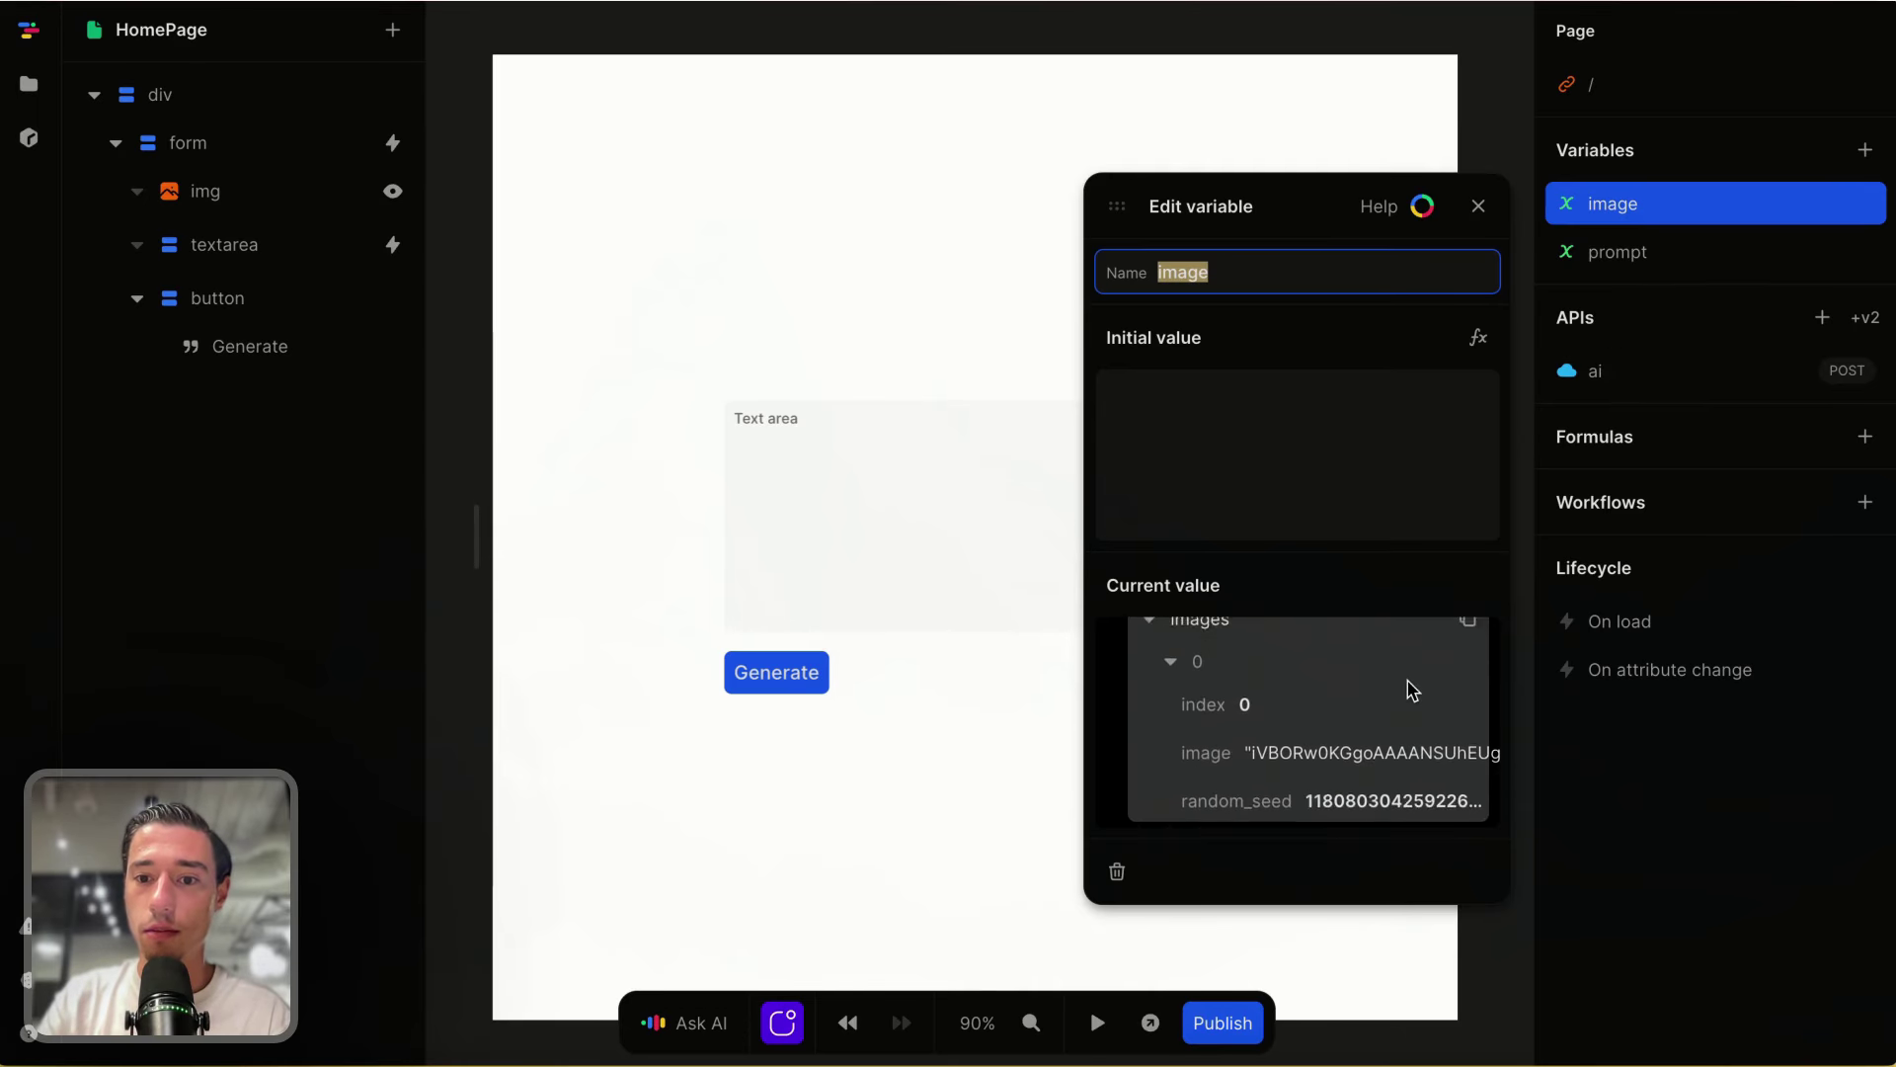
{"action": "left_click", "coordinate": [1478, 207]}
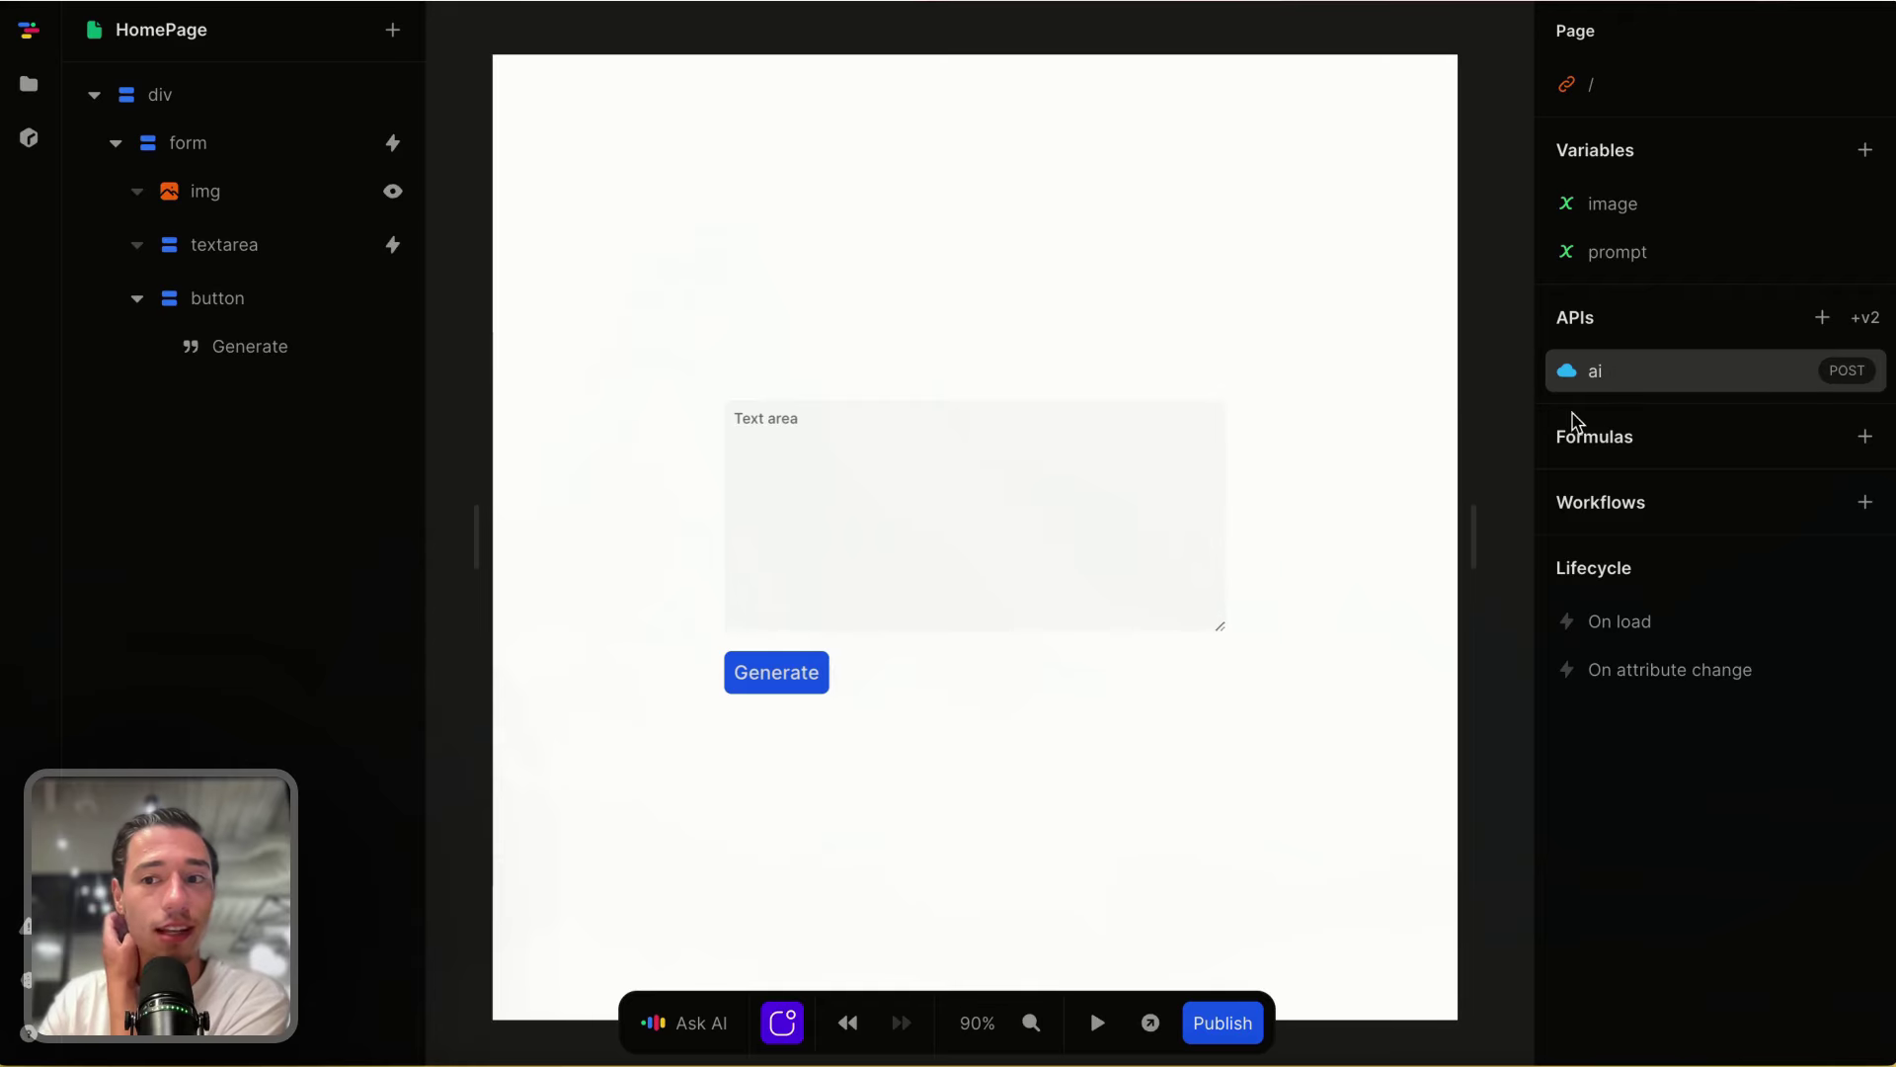
Step: In the ai API's On Success workflow, set the Set: image value formula to ai > data > images > 0 > image
{"action": "left_click", "coordinate": [1616, 374]}
{"action": "scroll", "coordinate": [798, 705], "scroll_direction": "down", "scroll_amount": 5}
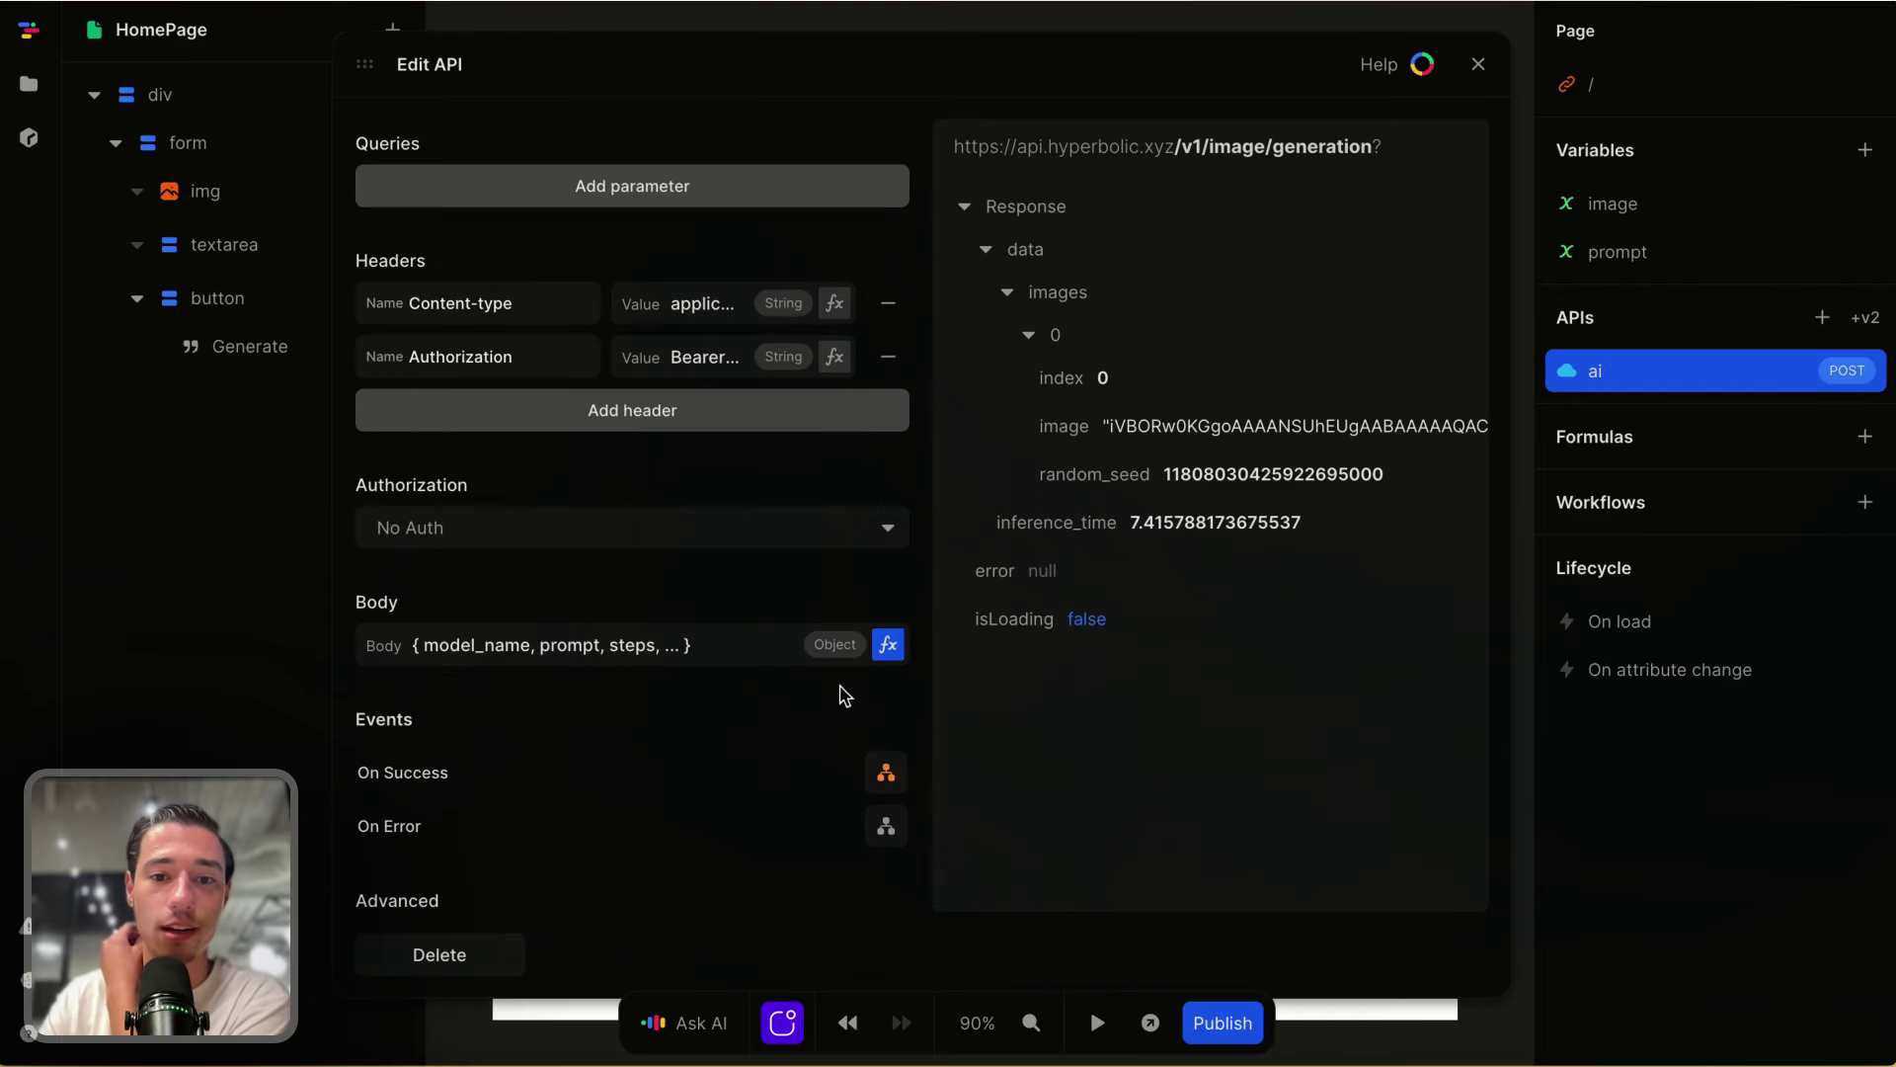
{"action": "left_click", "coordinate": [884, 771]}
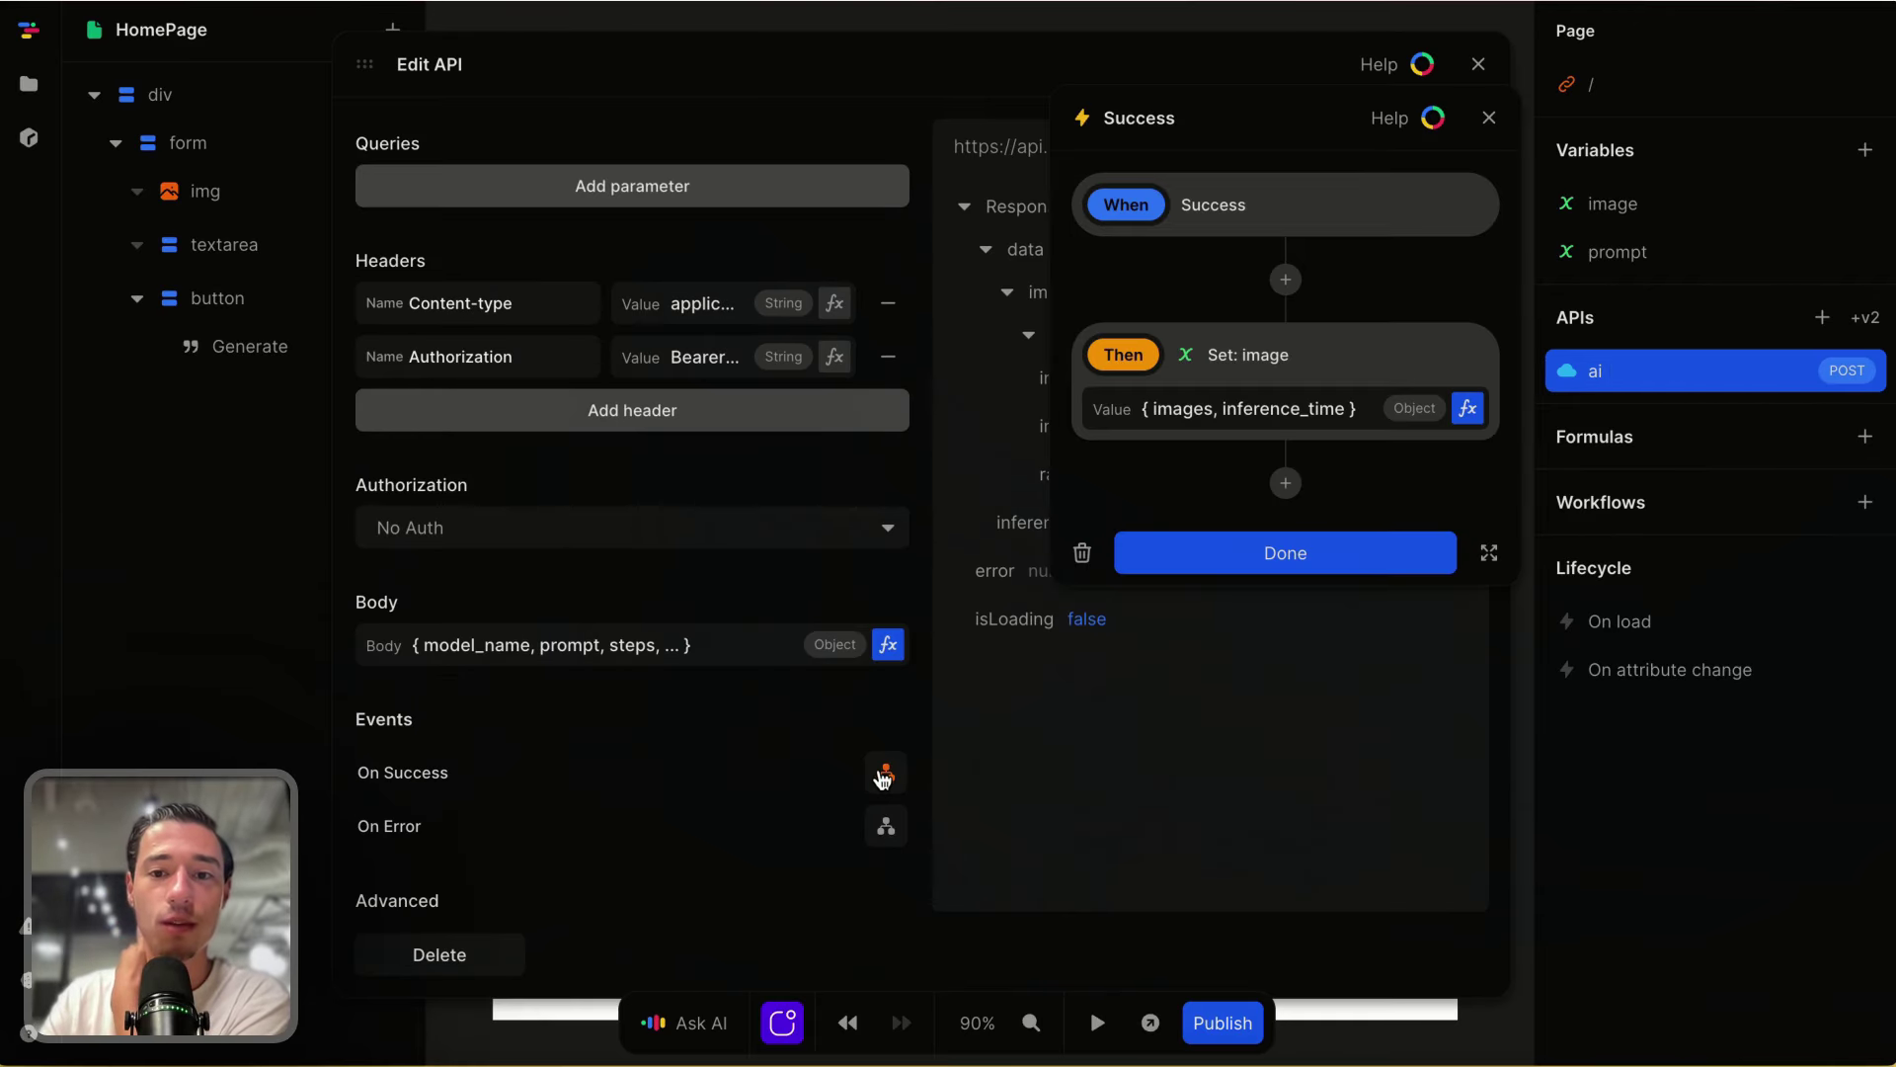
{"action": "left_click", "coordinate": [1468, 408]}
{"action": "left_click", "coordinate": [707, 733]}
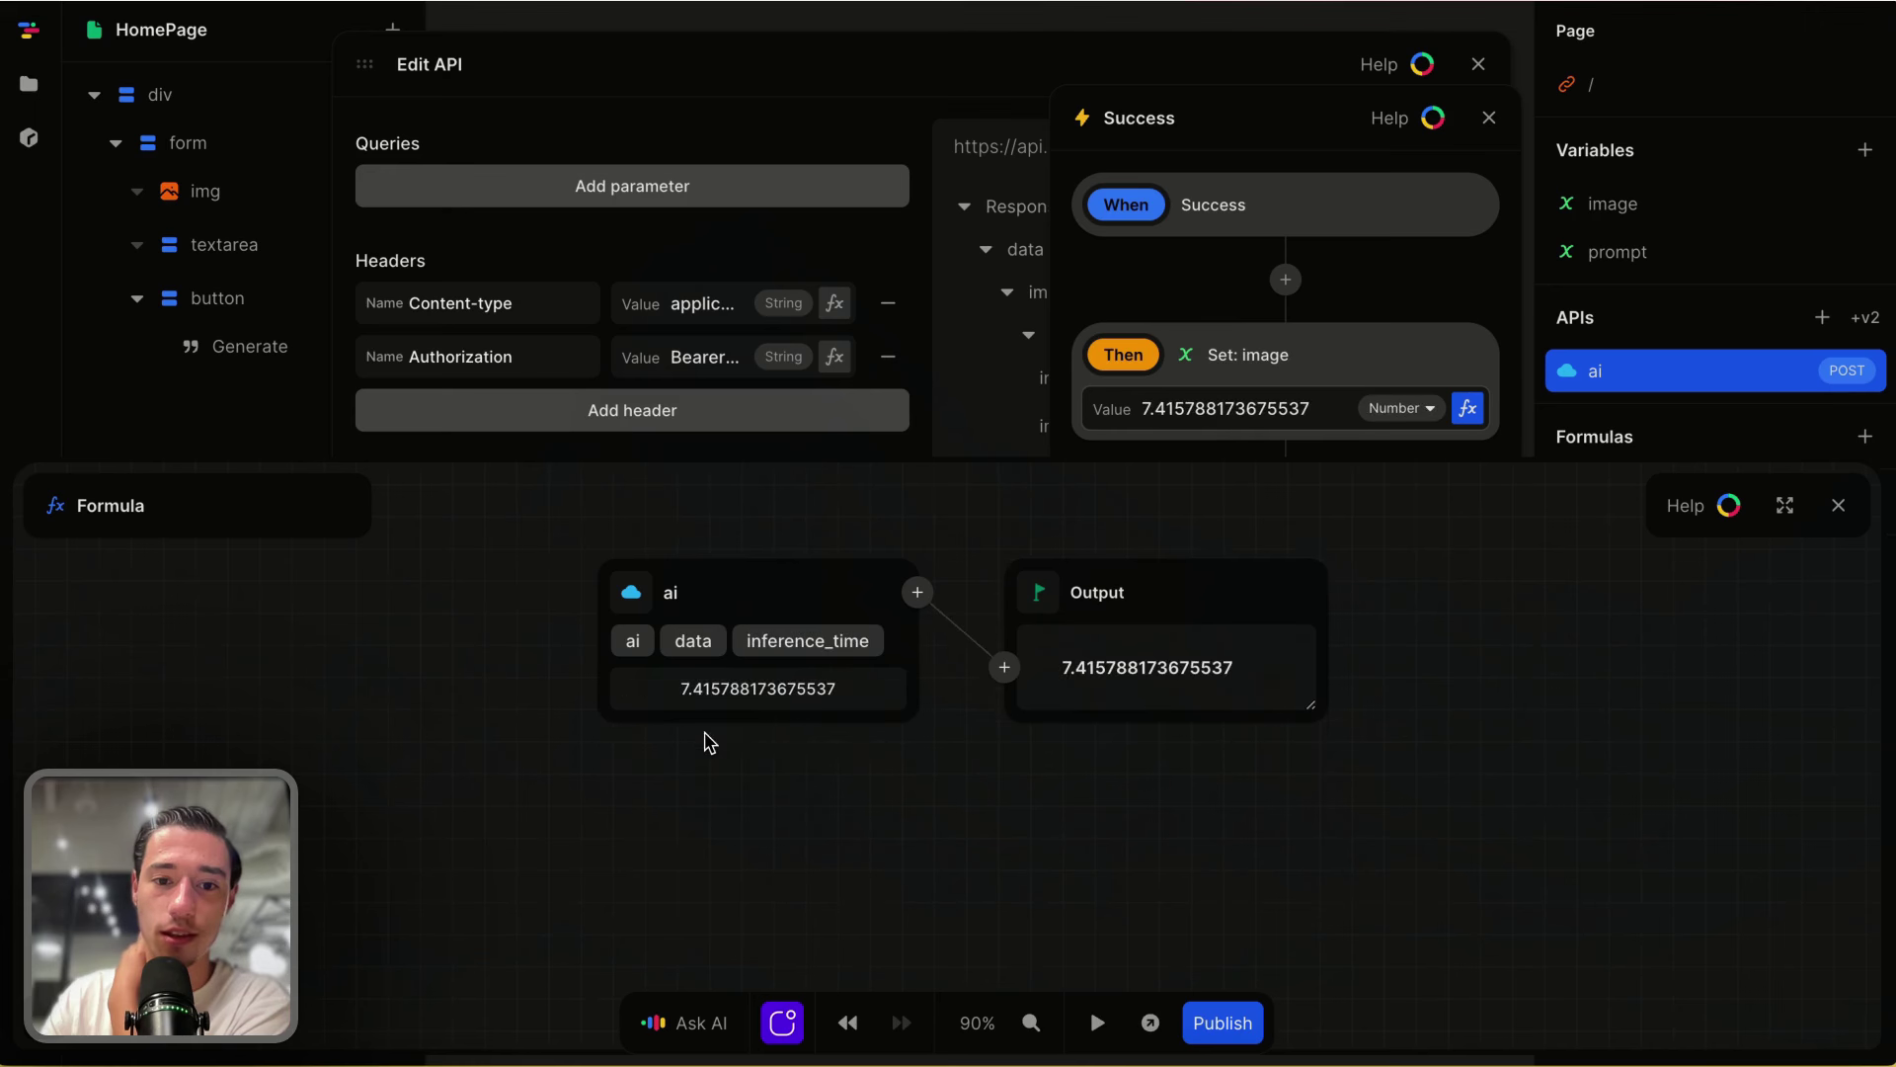
{"action": "left_click", "coordinate": [693, 640]}
{"action": "left_click", "coordinate": [711, 701]}
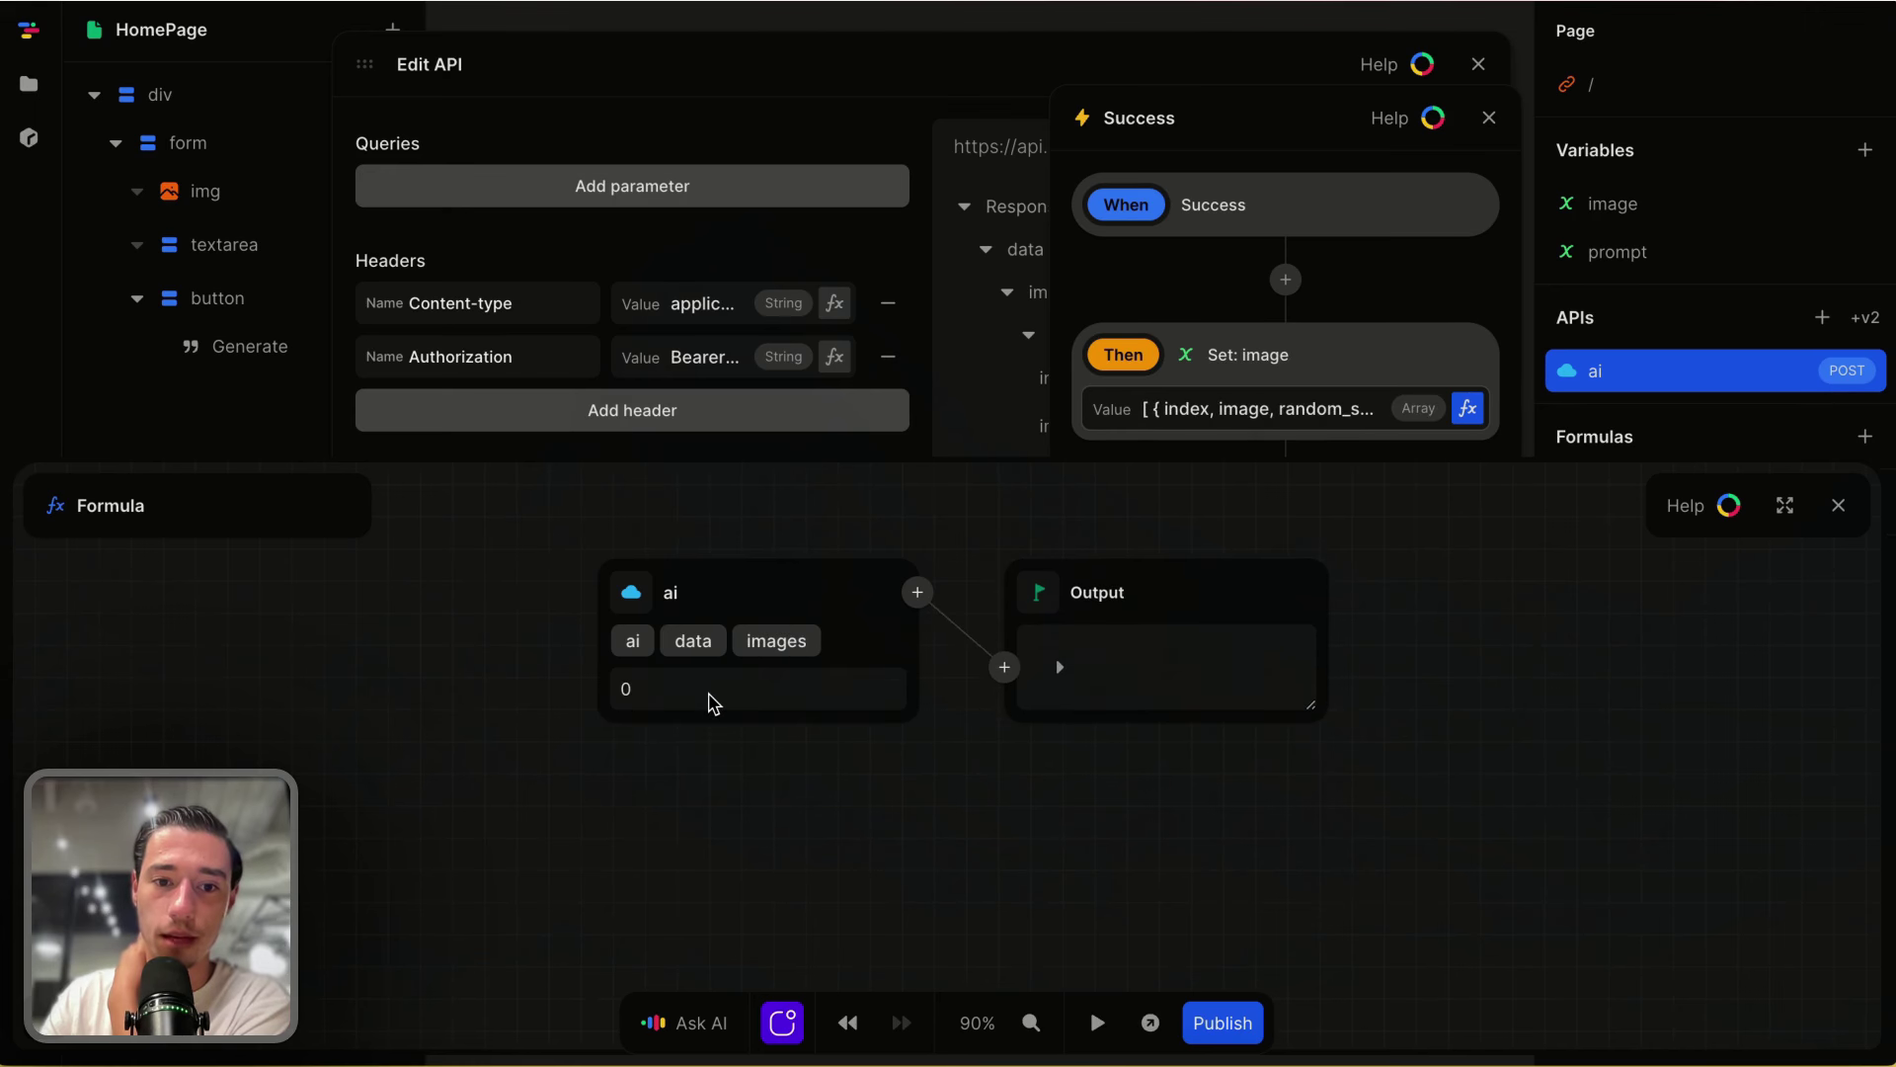
{"action": "left_click", "coordinate": [704, 700]}
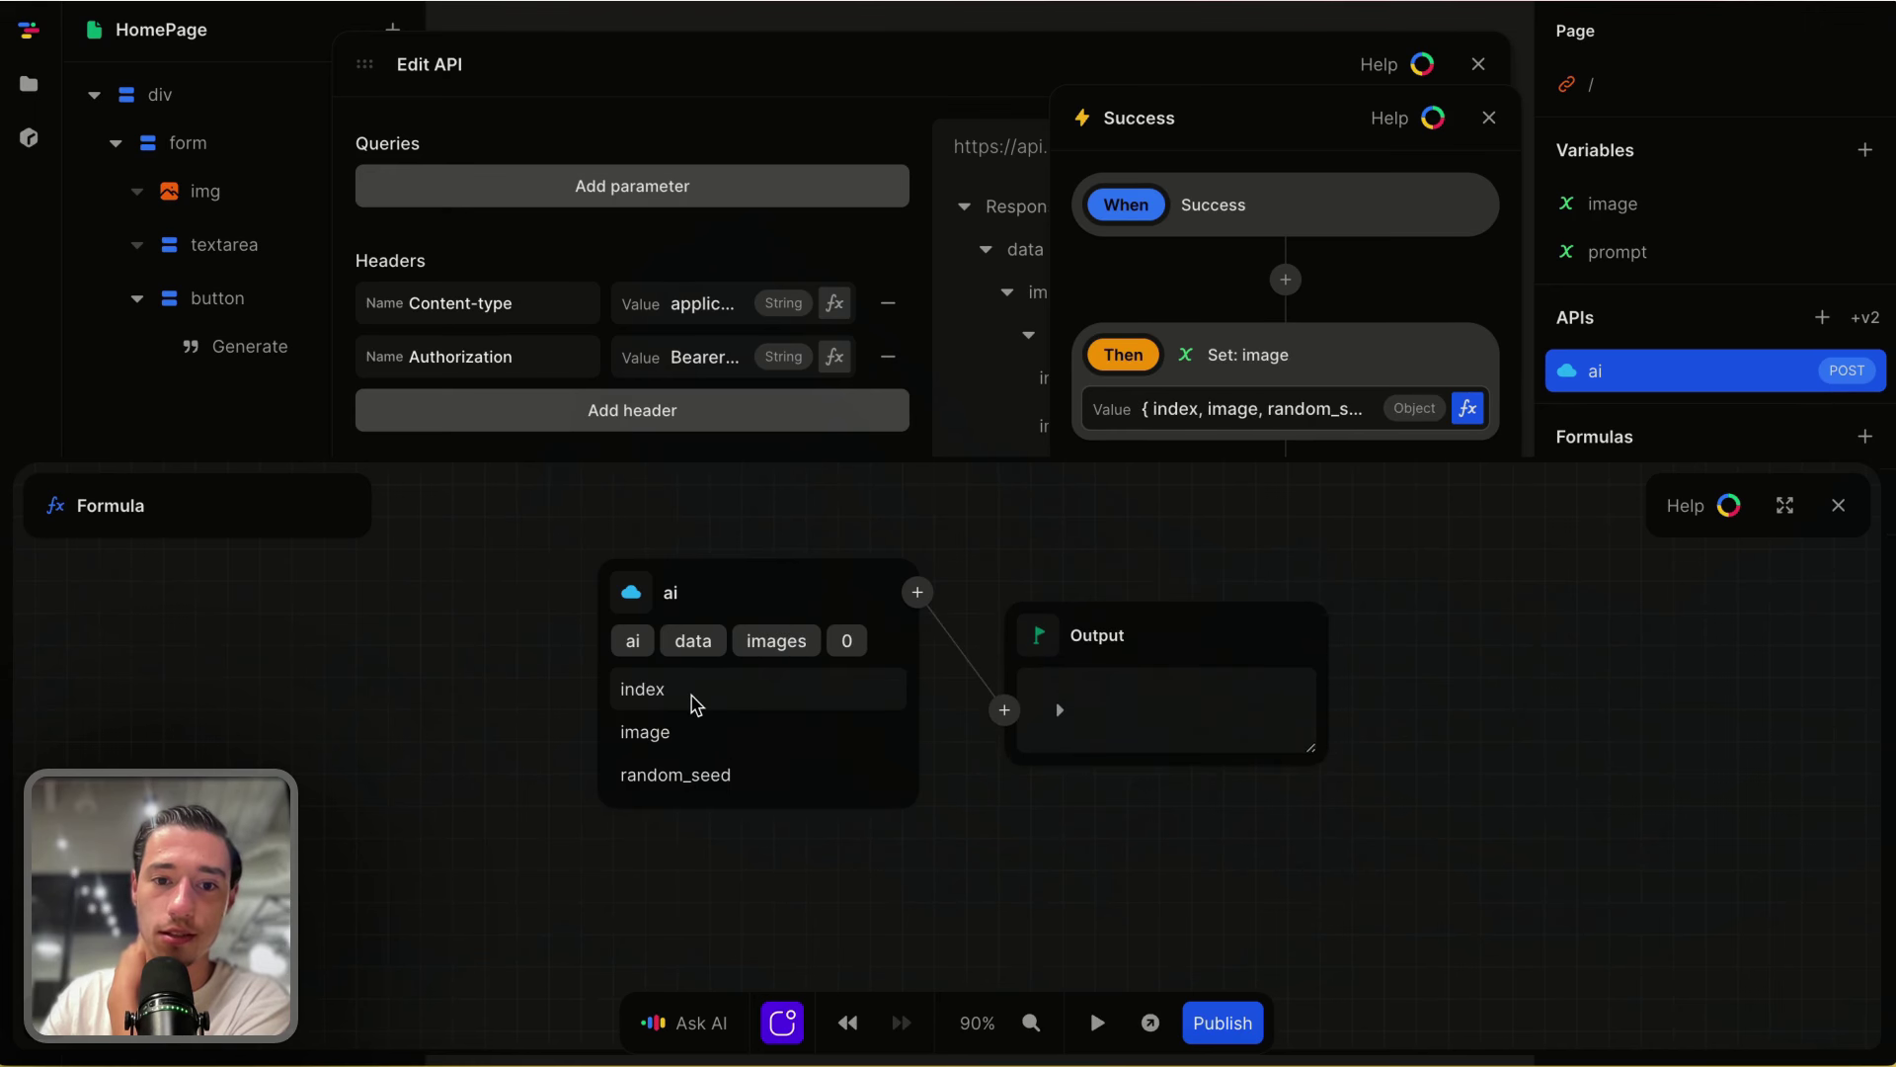
{"action": "left_click", "coordinate": [703, 750]}
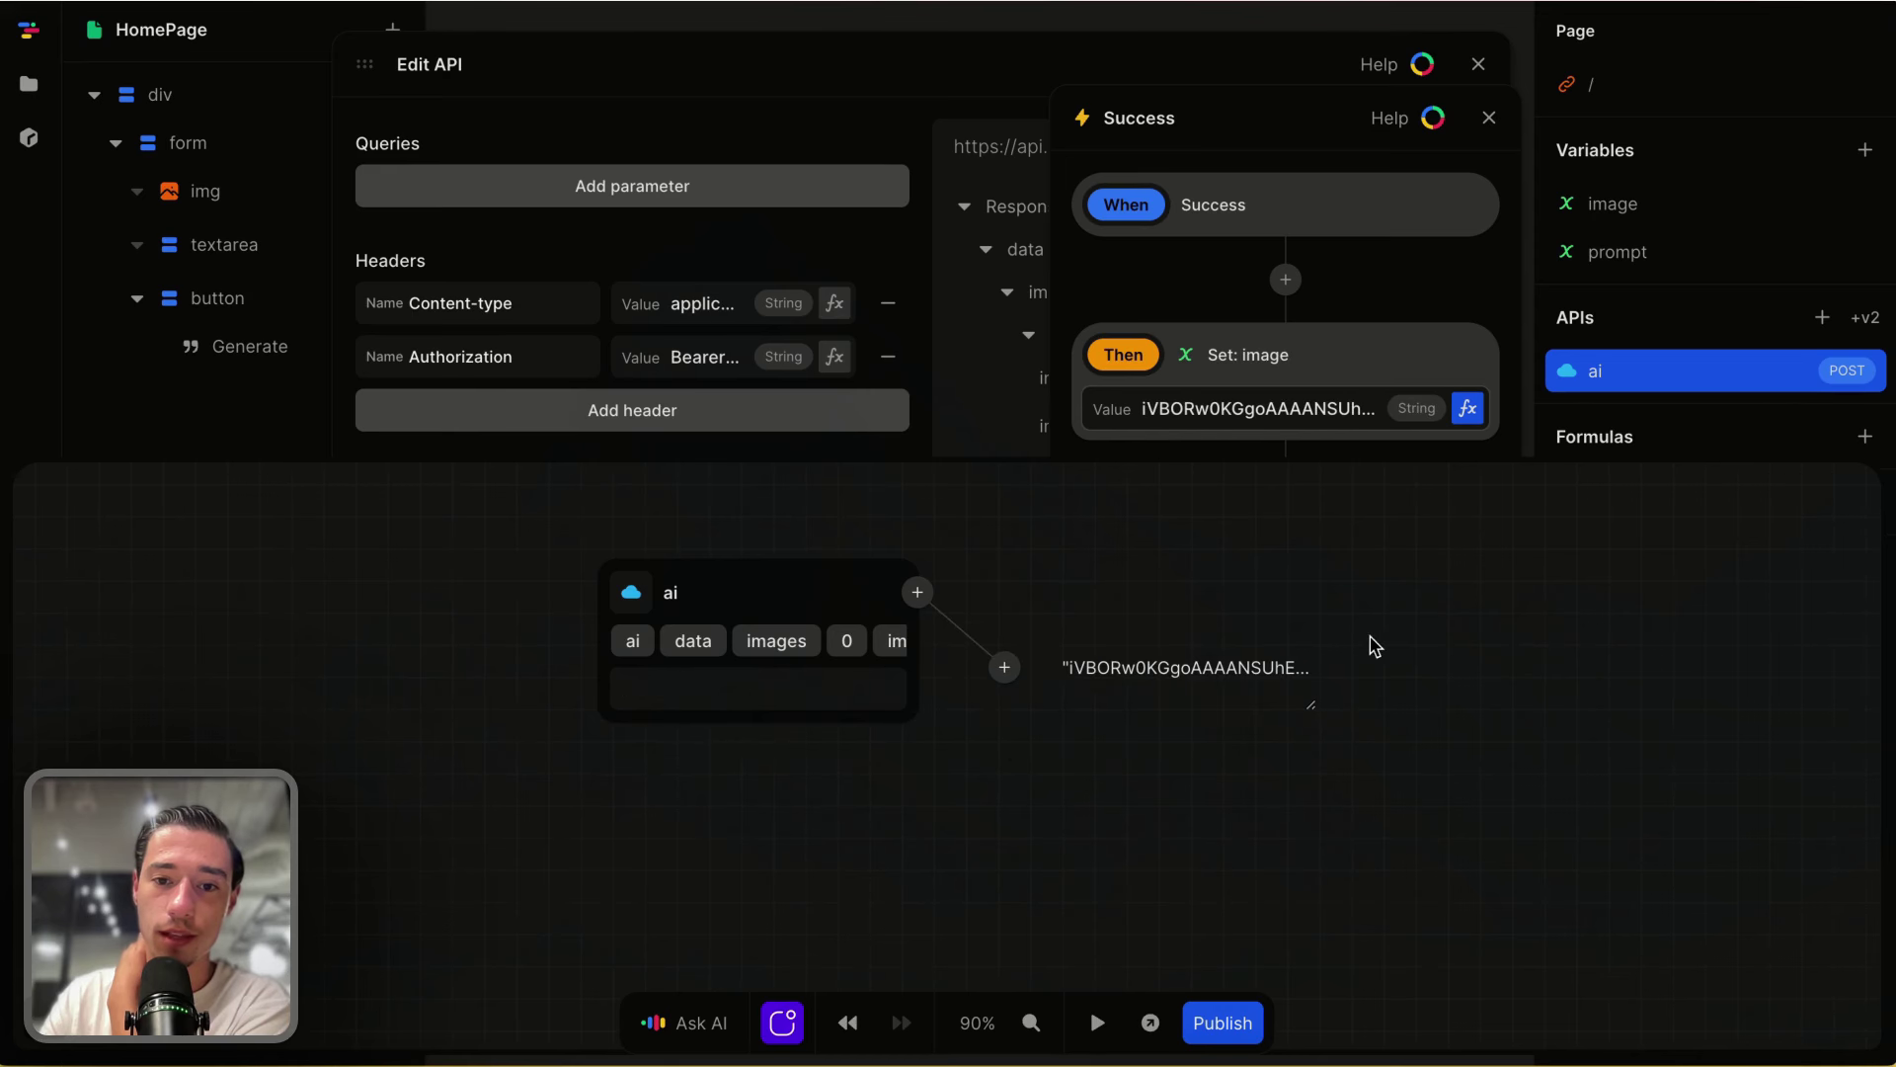
{"action": "left_click", "coordinate": [1865, 436]}
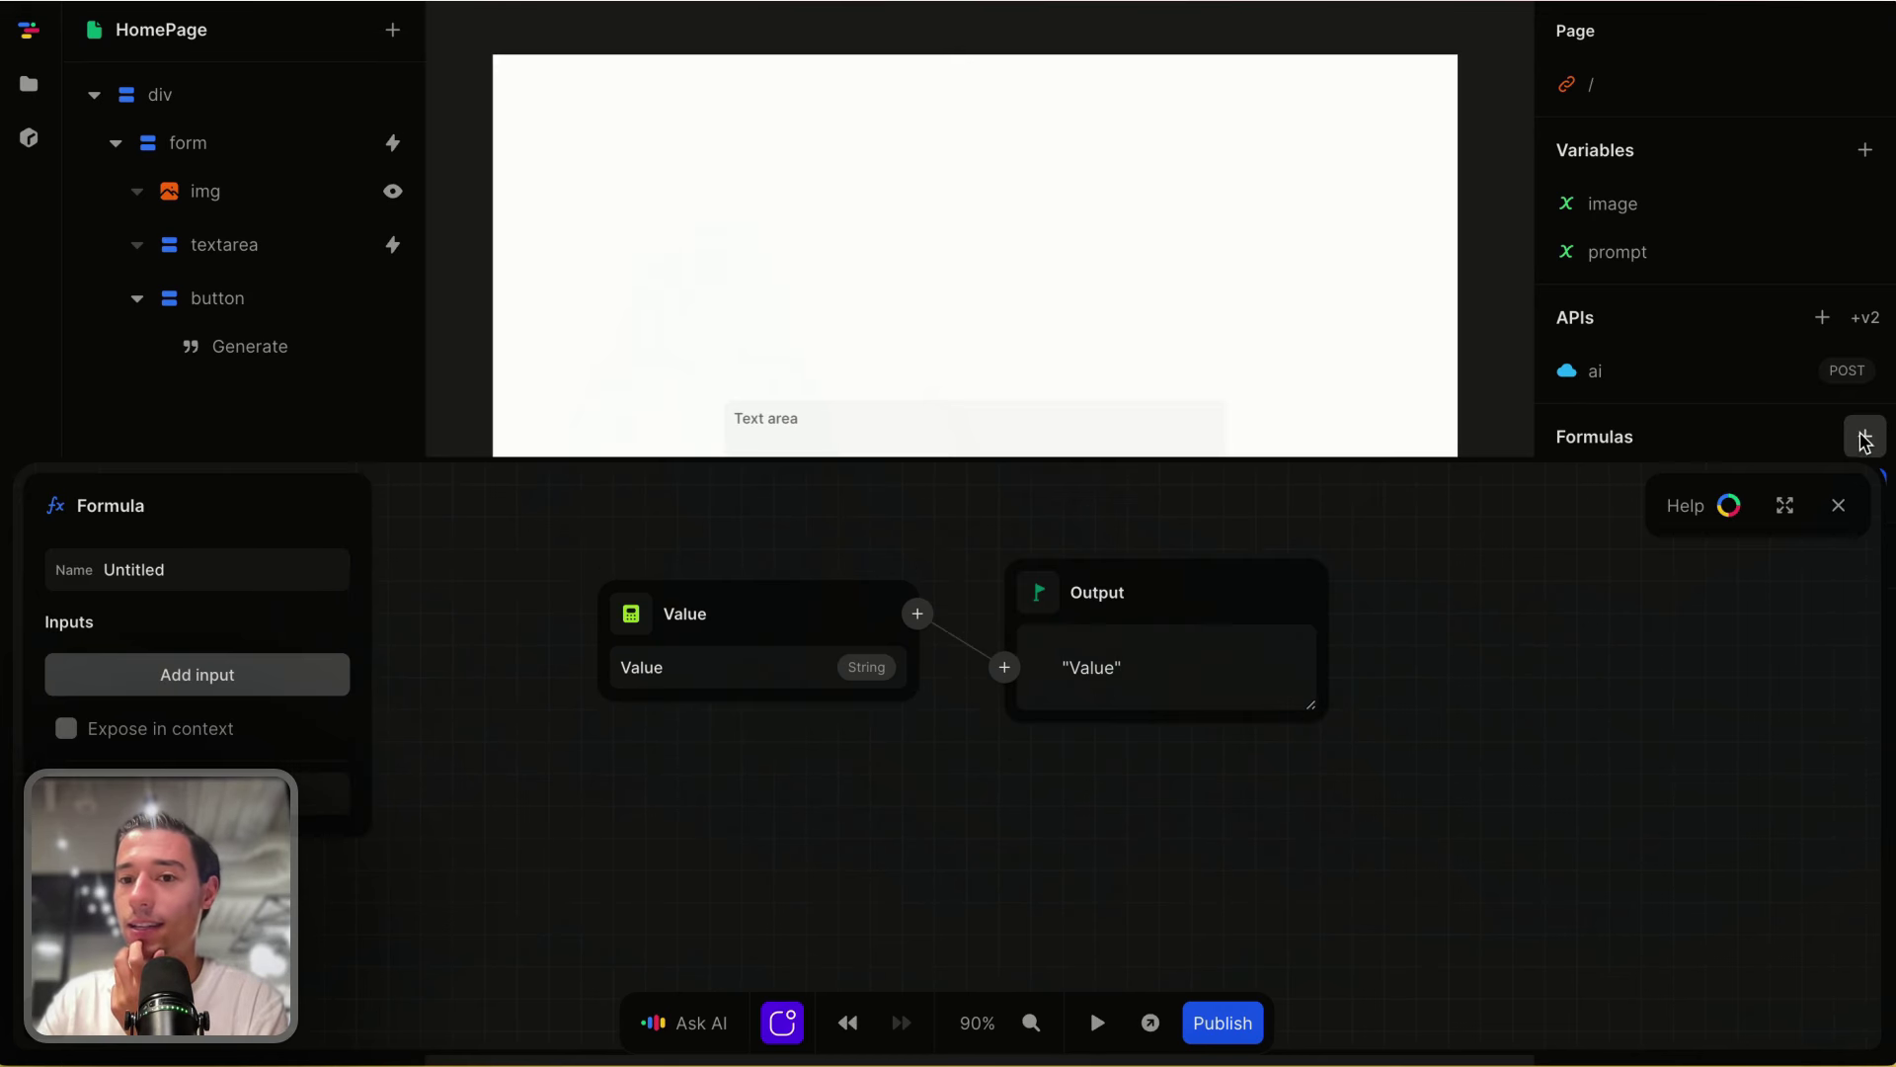
{"action": "left_click", "coordinate": [1854, 514]}
{"action": "left_click", "coordinate": [1017, 320]}
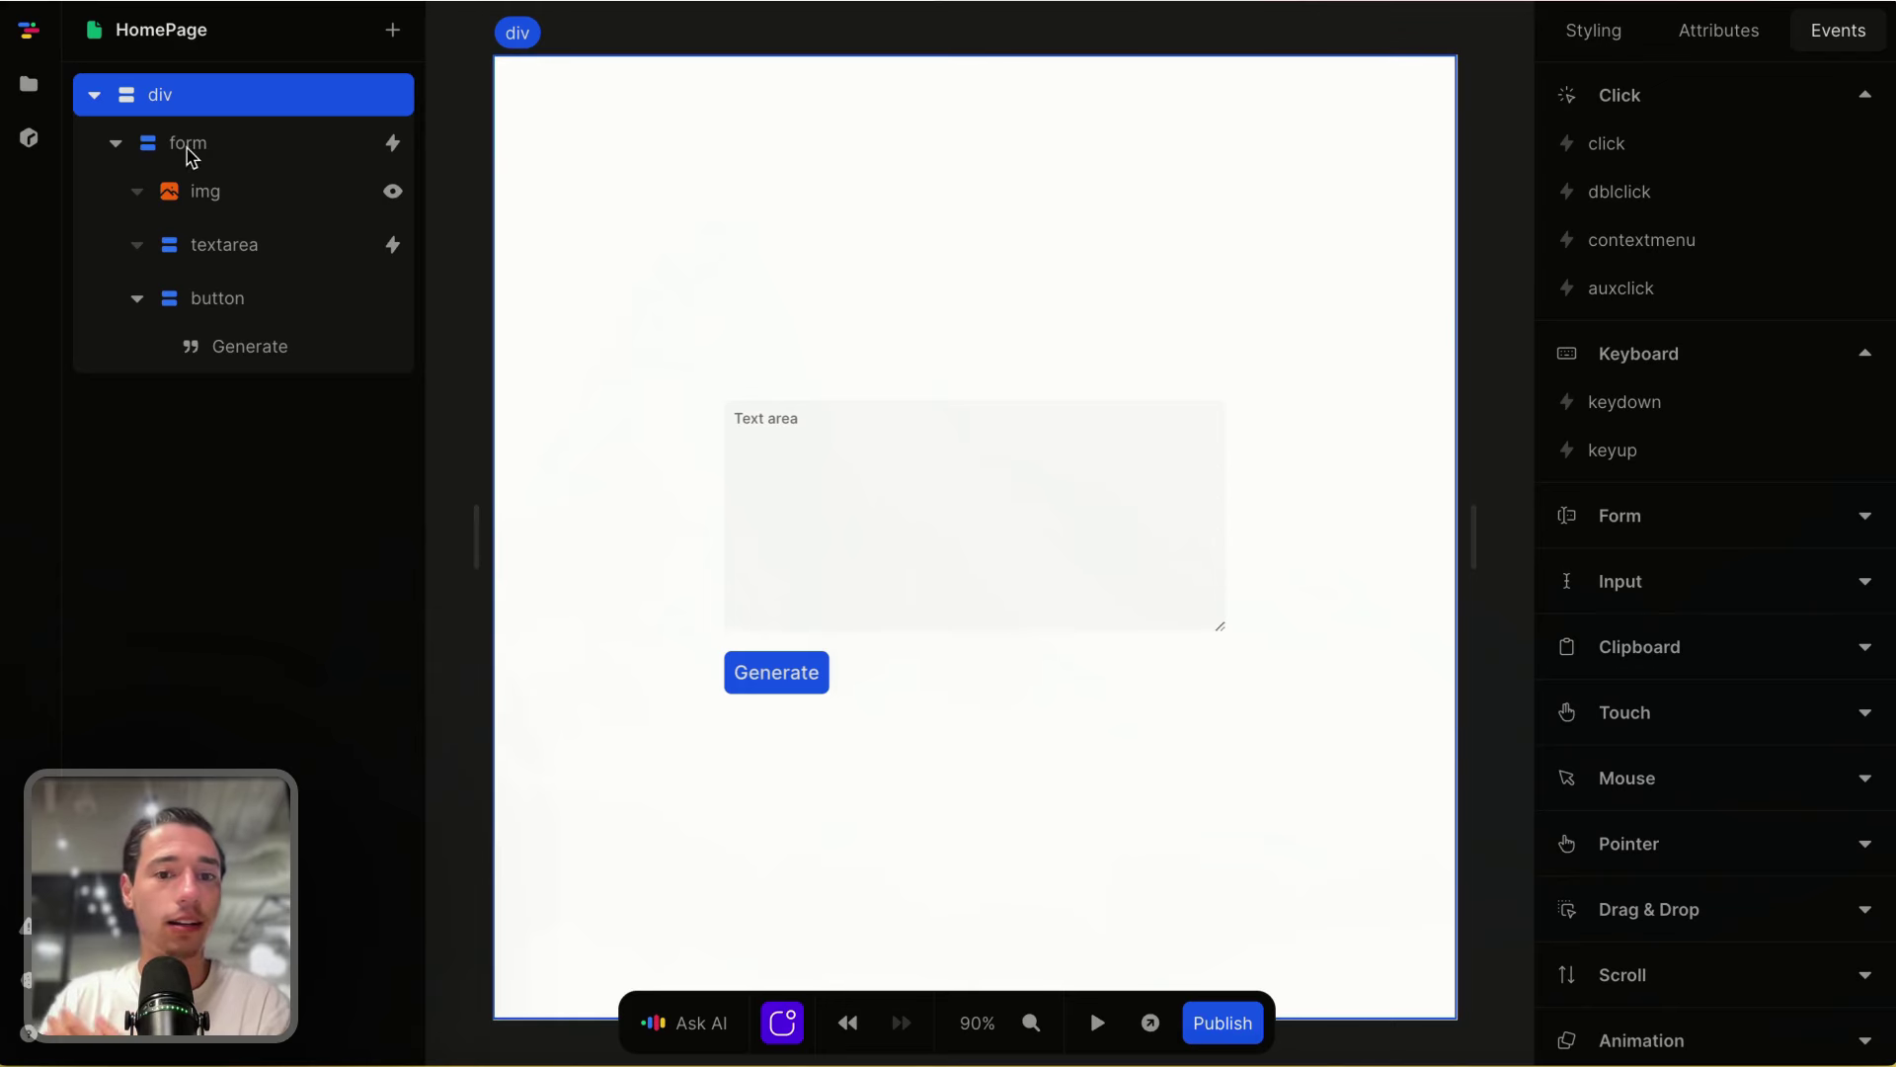
{"action": "mouse_move", "coordinate": [8, 798]}
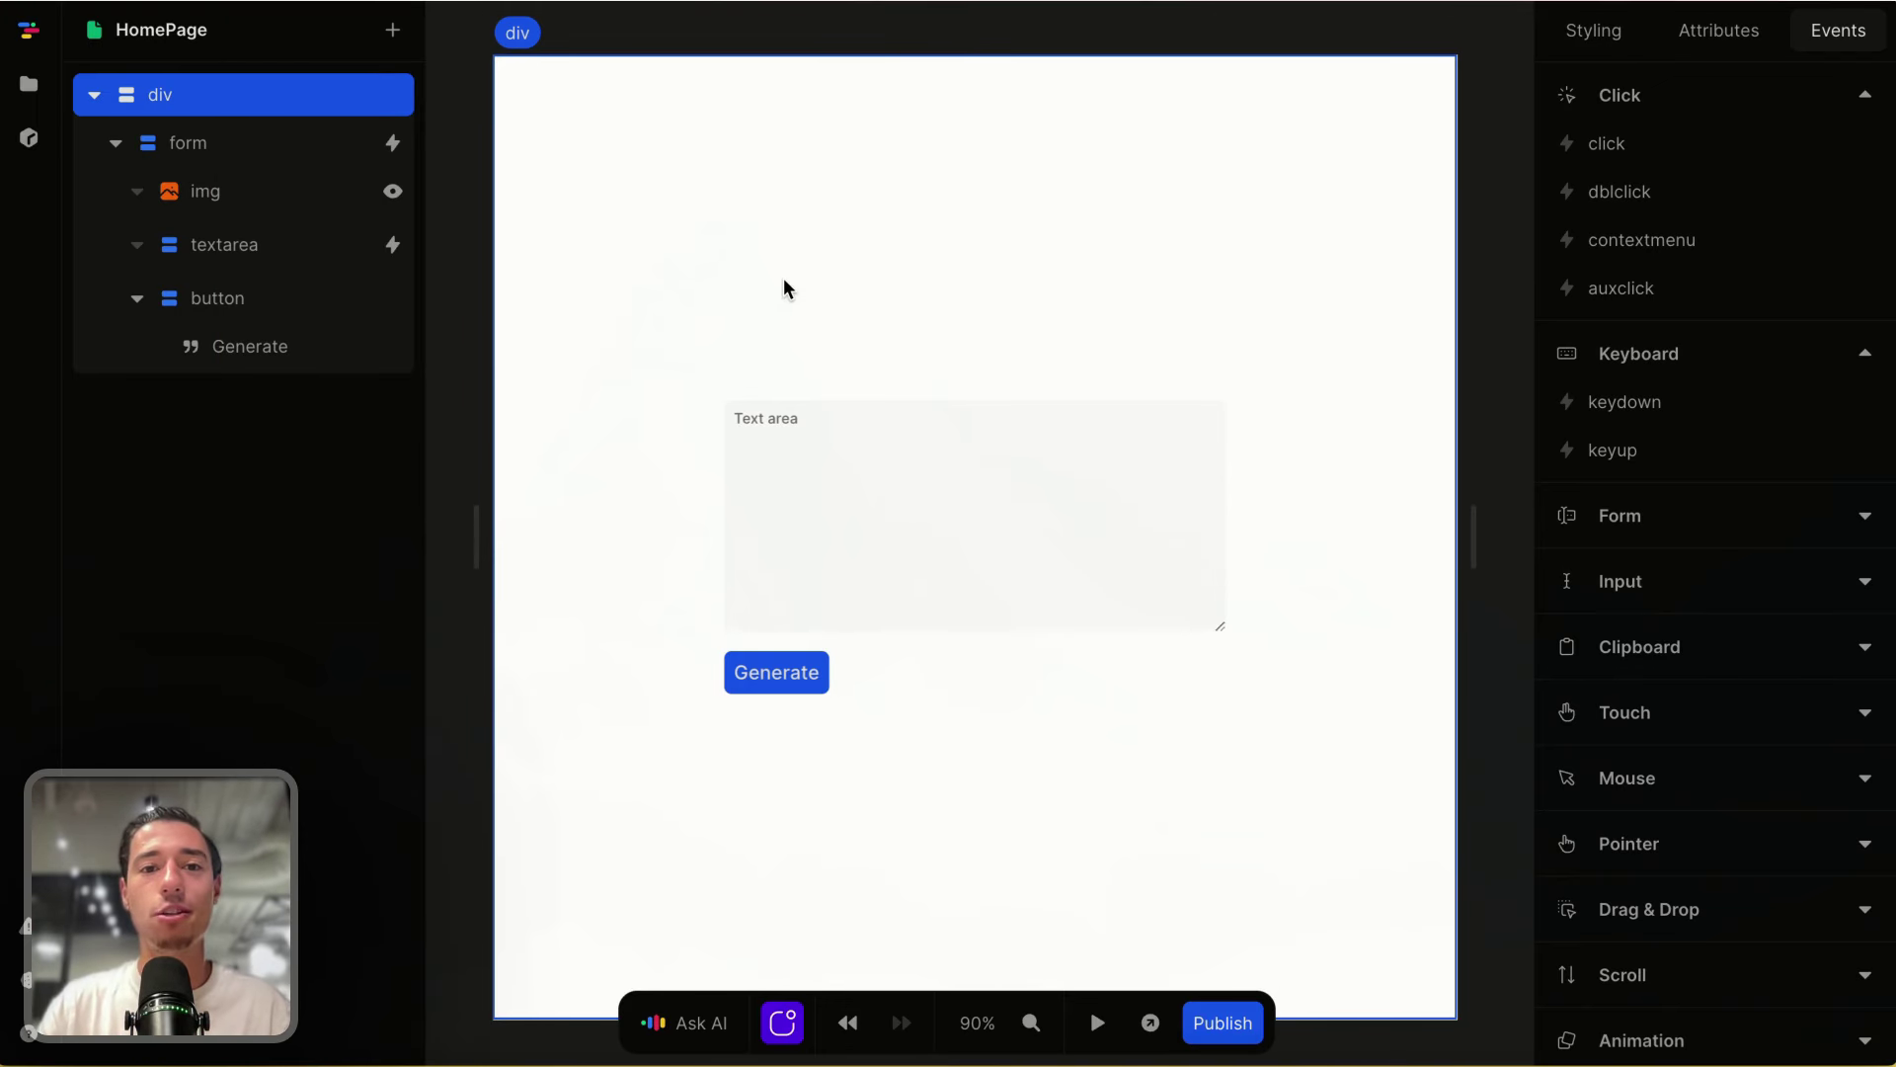
Step: Reload the editor, test the Generate button in preview mode, and check the ai API's response
{"action": "key", "text": "super+r"}
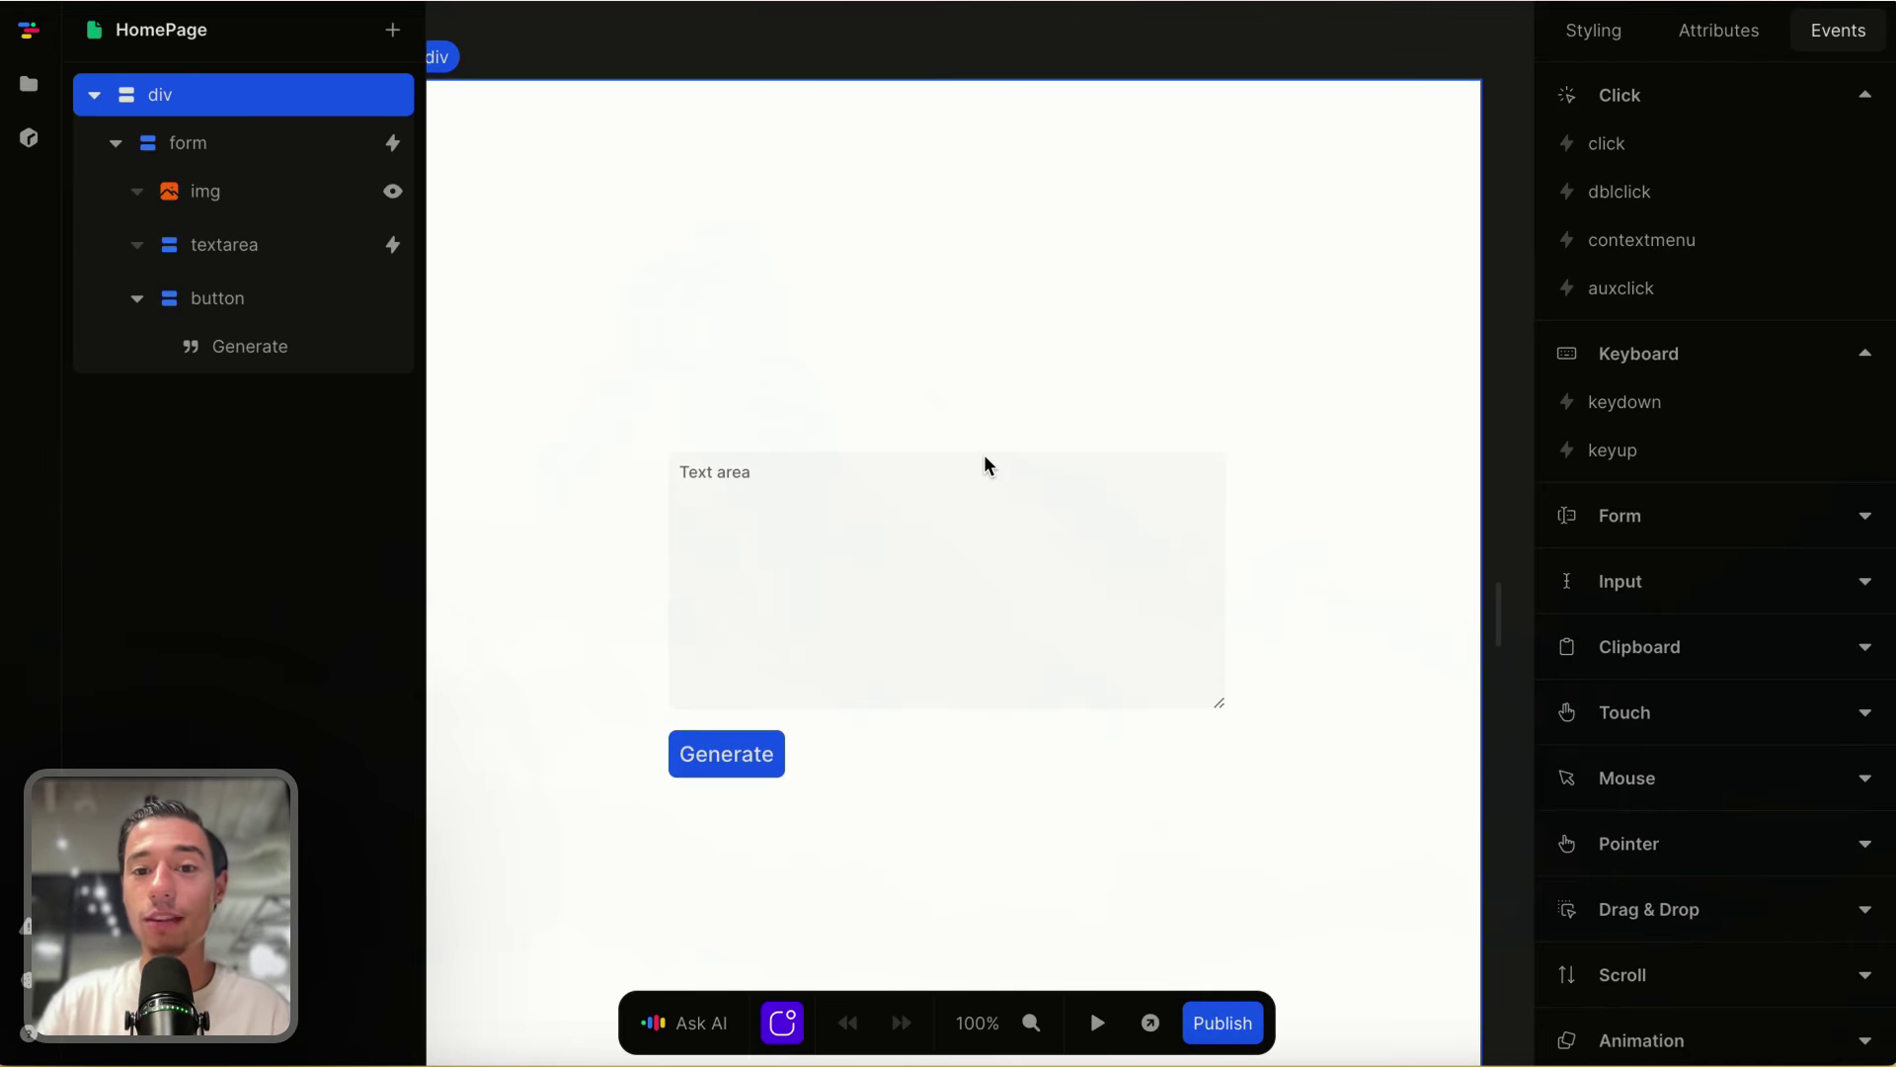
{"action": "scroll", "coordinate": [1008, 550], "scroll_direction": "down", "scroll_amount": 1}
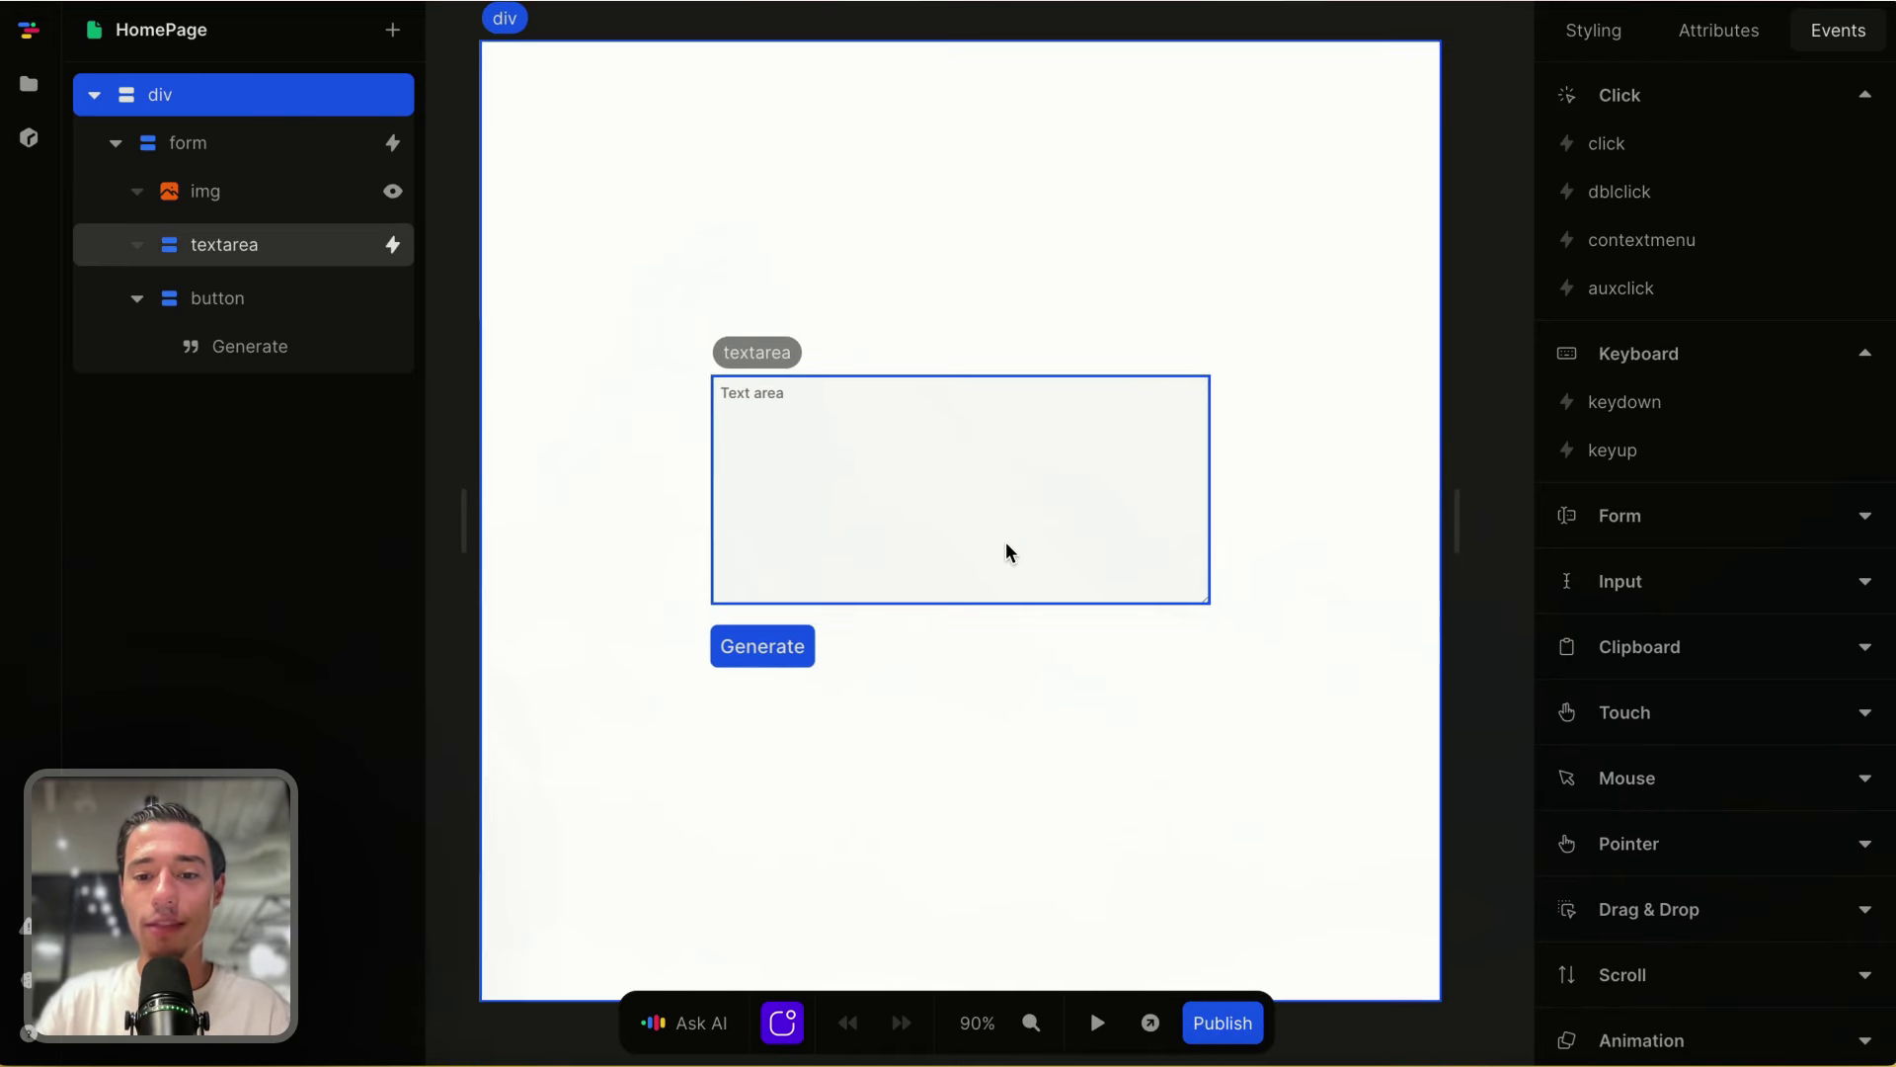
{"action": "left_click", "coordinate": [1097, 1022]}
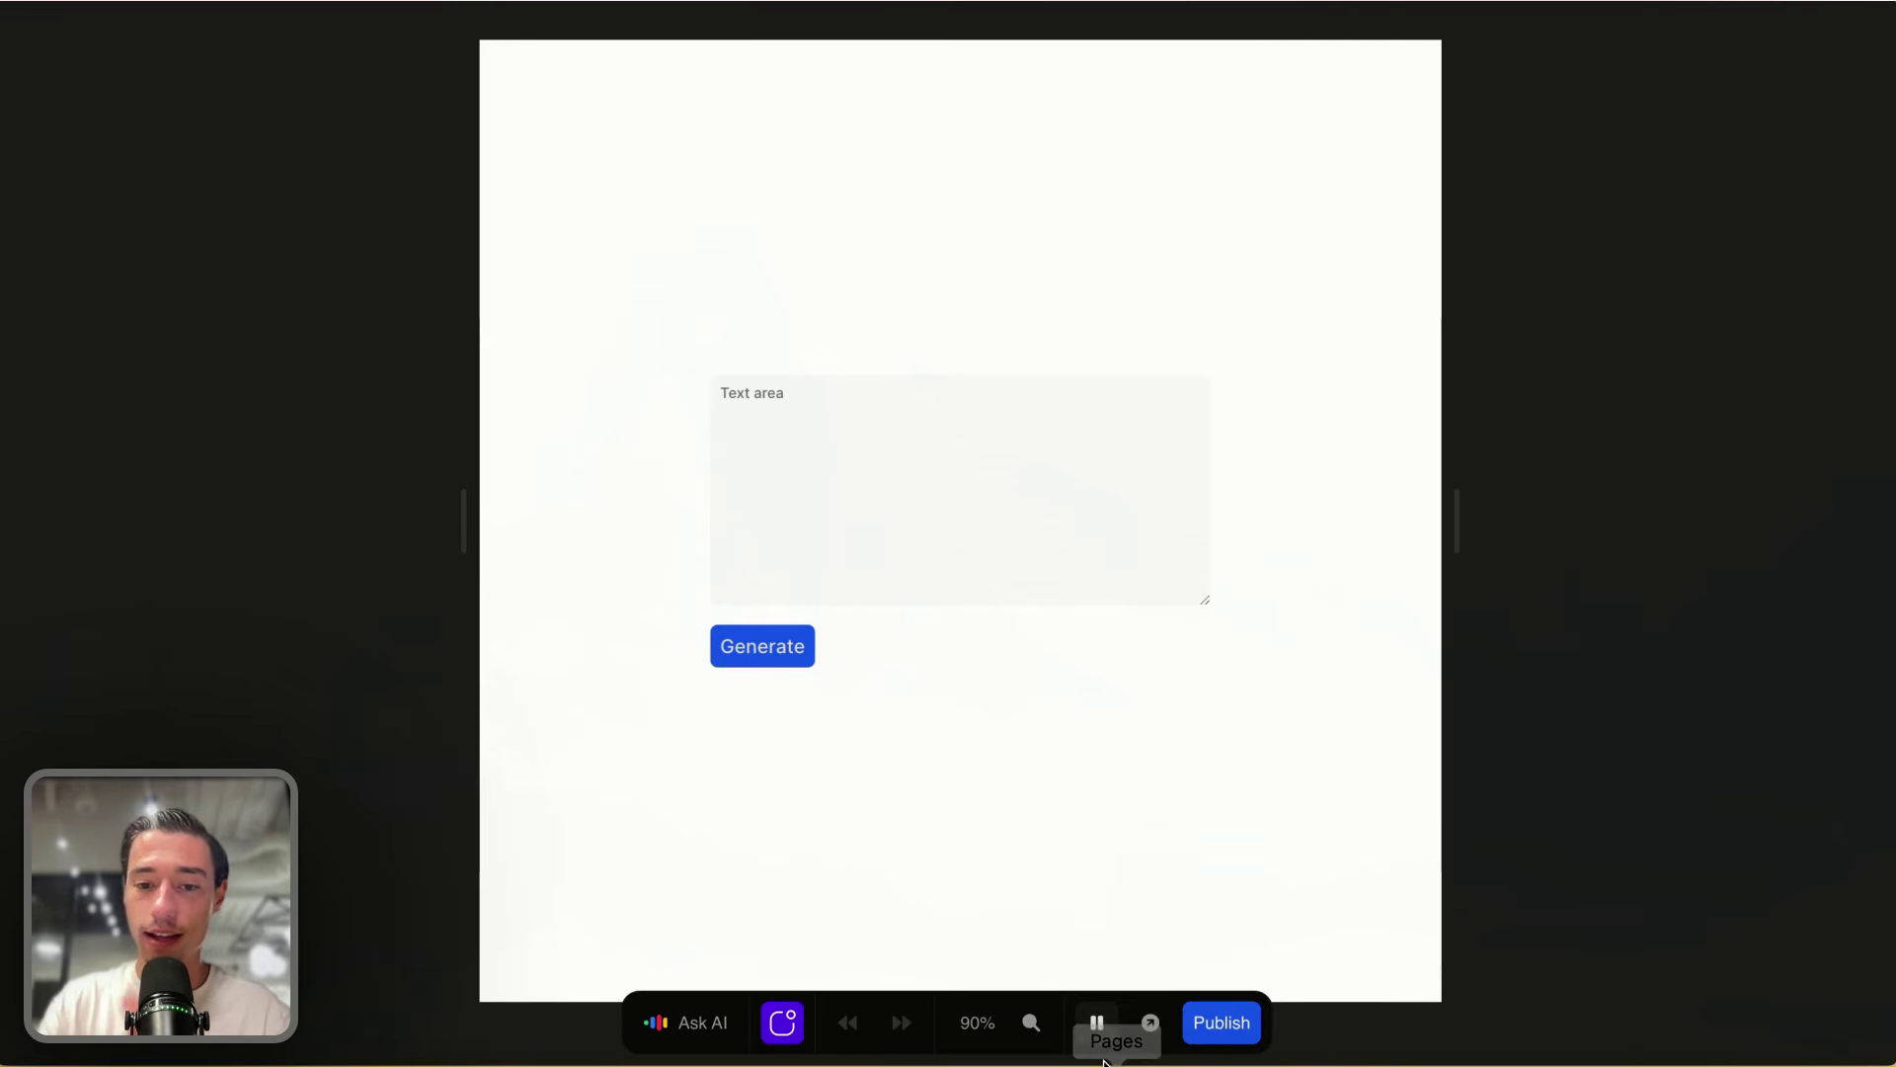
{"action": "left_click", "coordinate": [1096, 1022]}
{"action": "left_click", "coordinate": [1501, 316]}
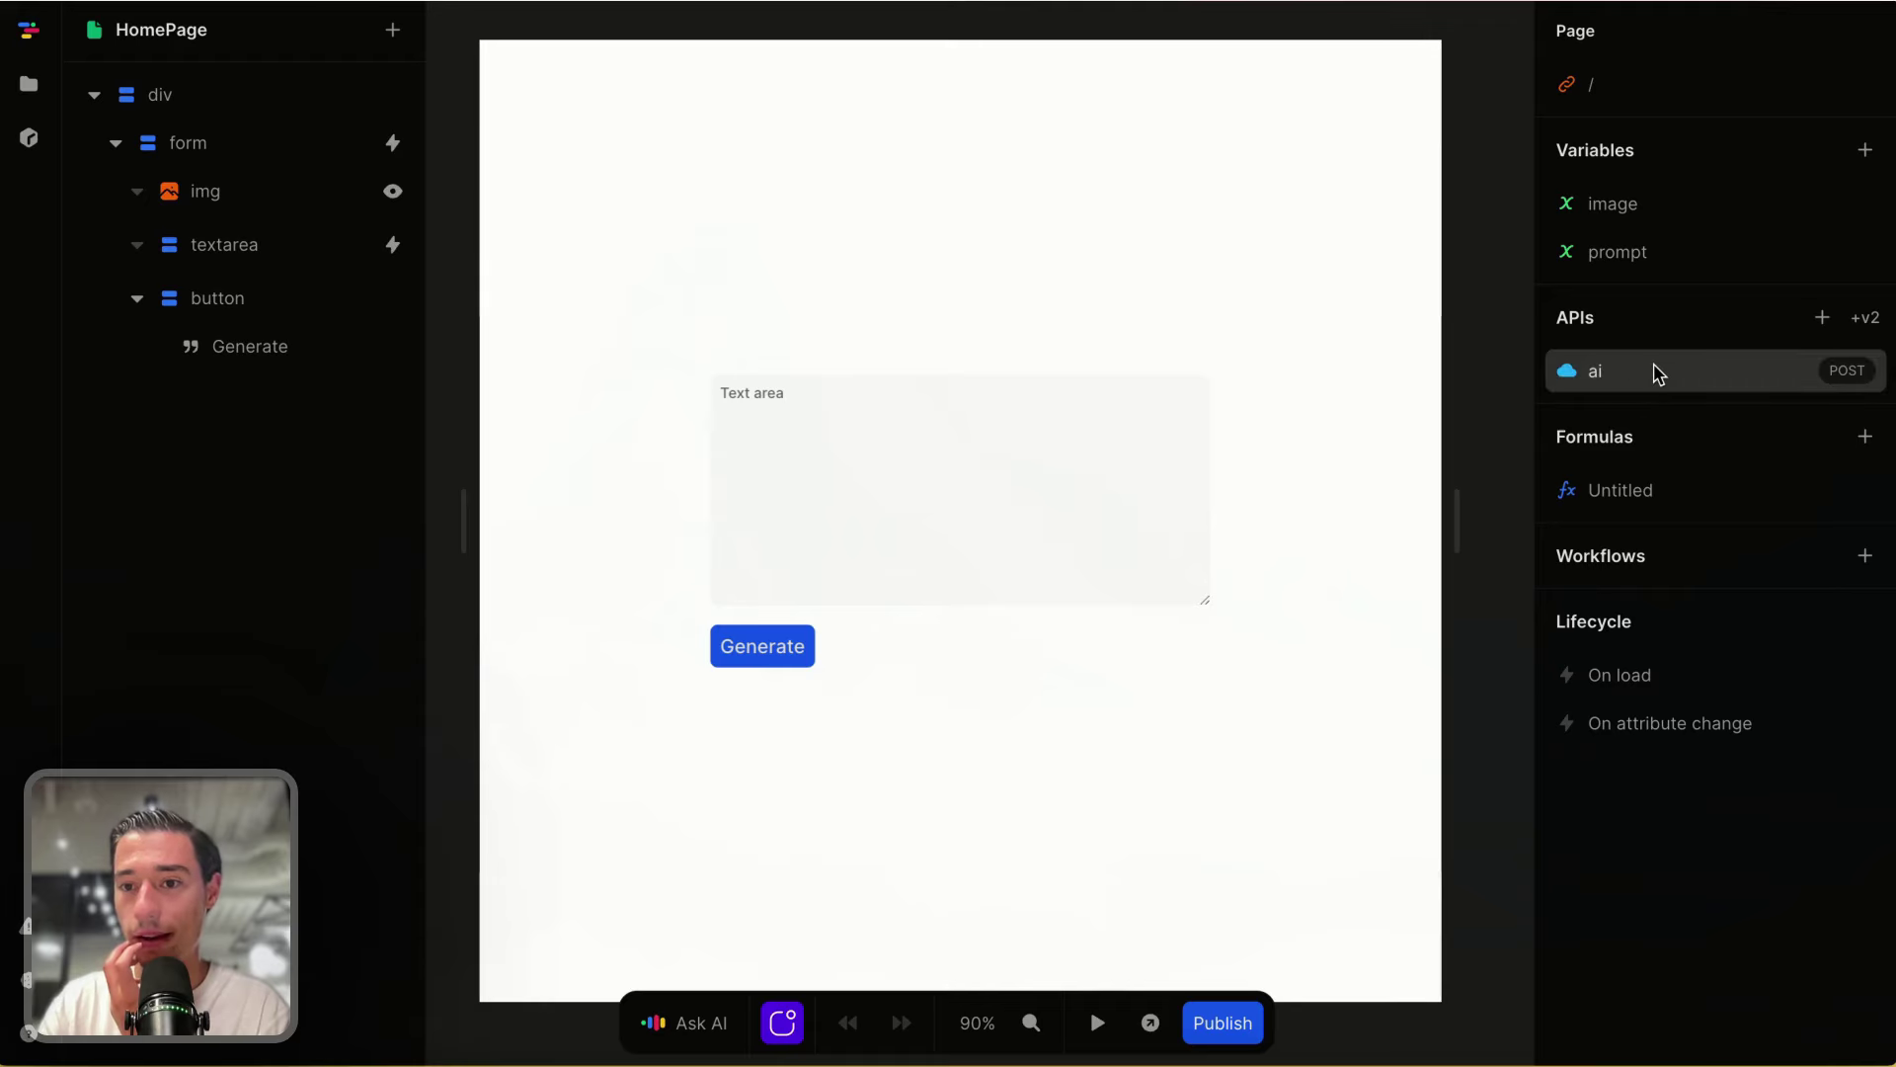
{"action": "left_click", "coordinate": [1653, 372]}
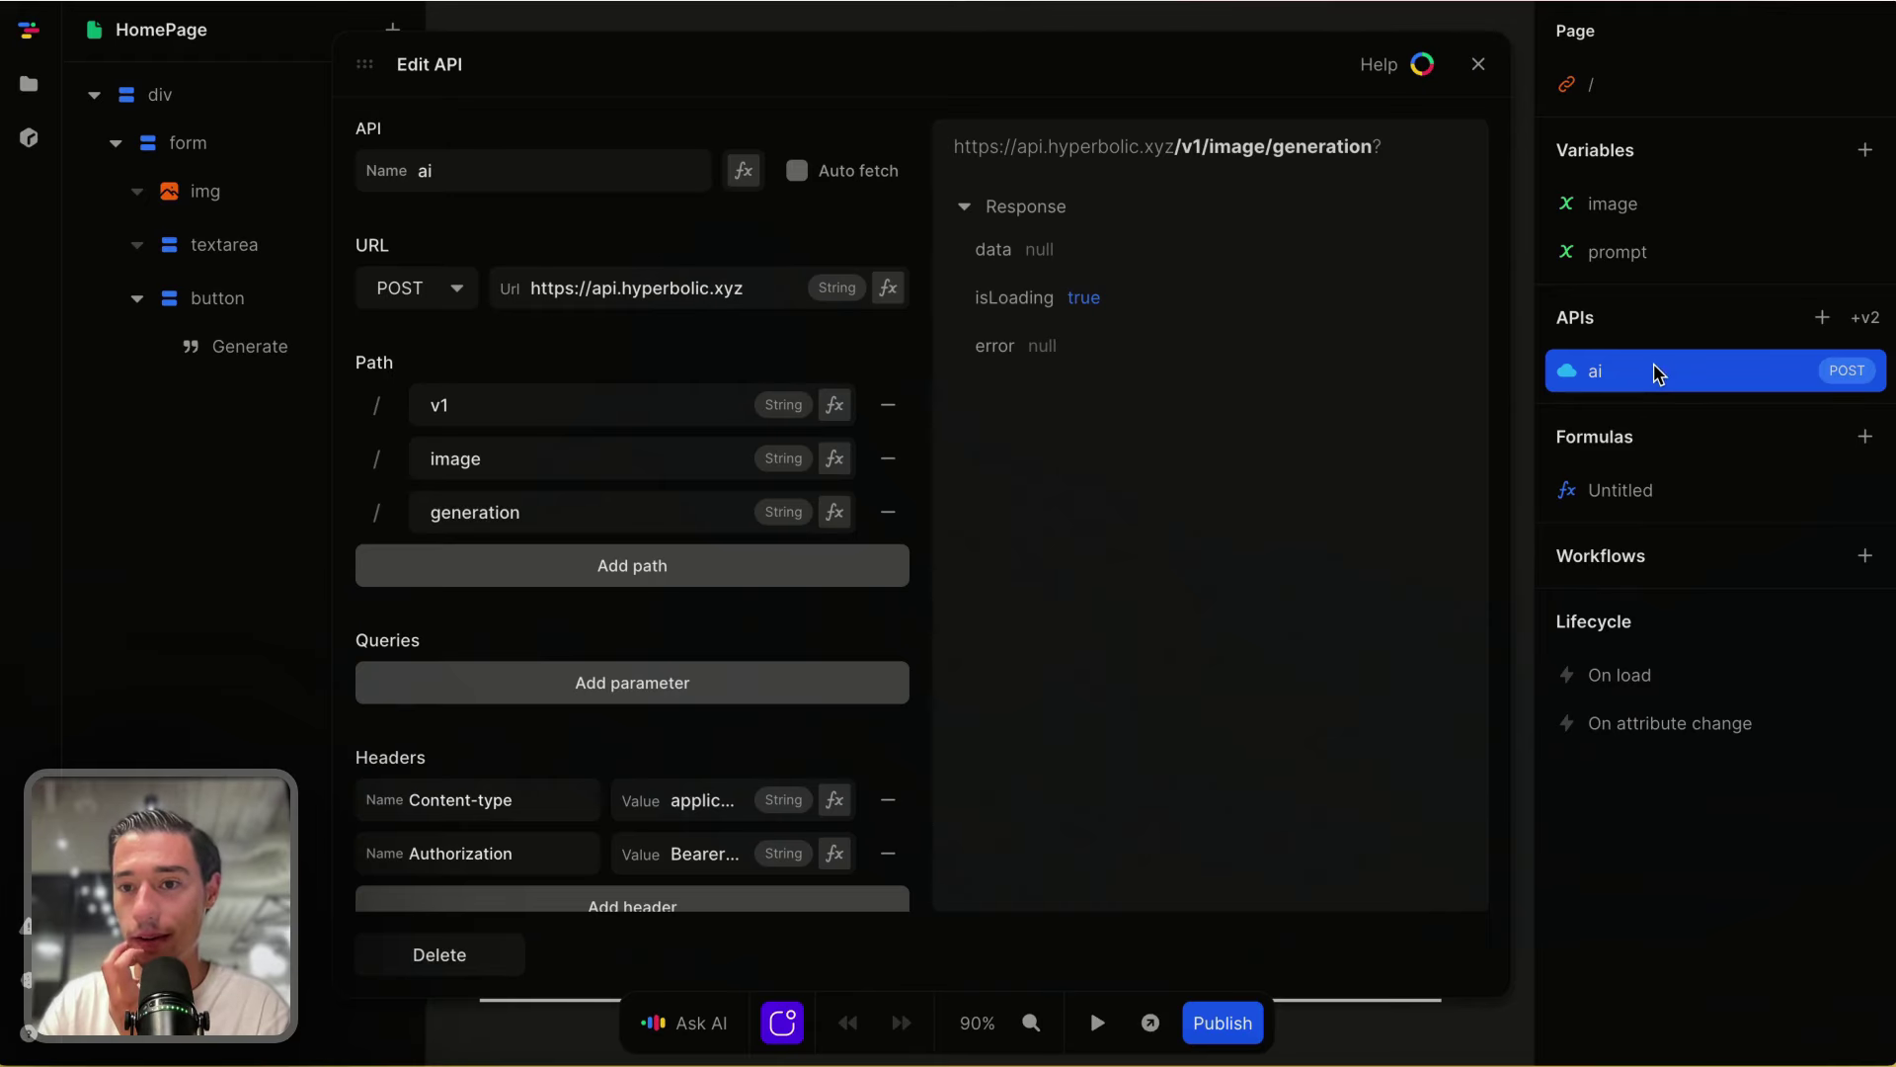
{"action": "left_click", "coordinate": [1479, 64]}
Step: Delete the Untitled page formula
{"action": "left_click", "coordinate": [1604, 490]}
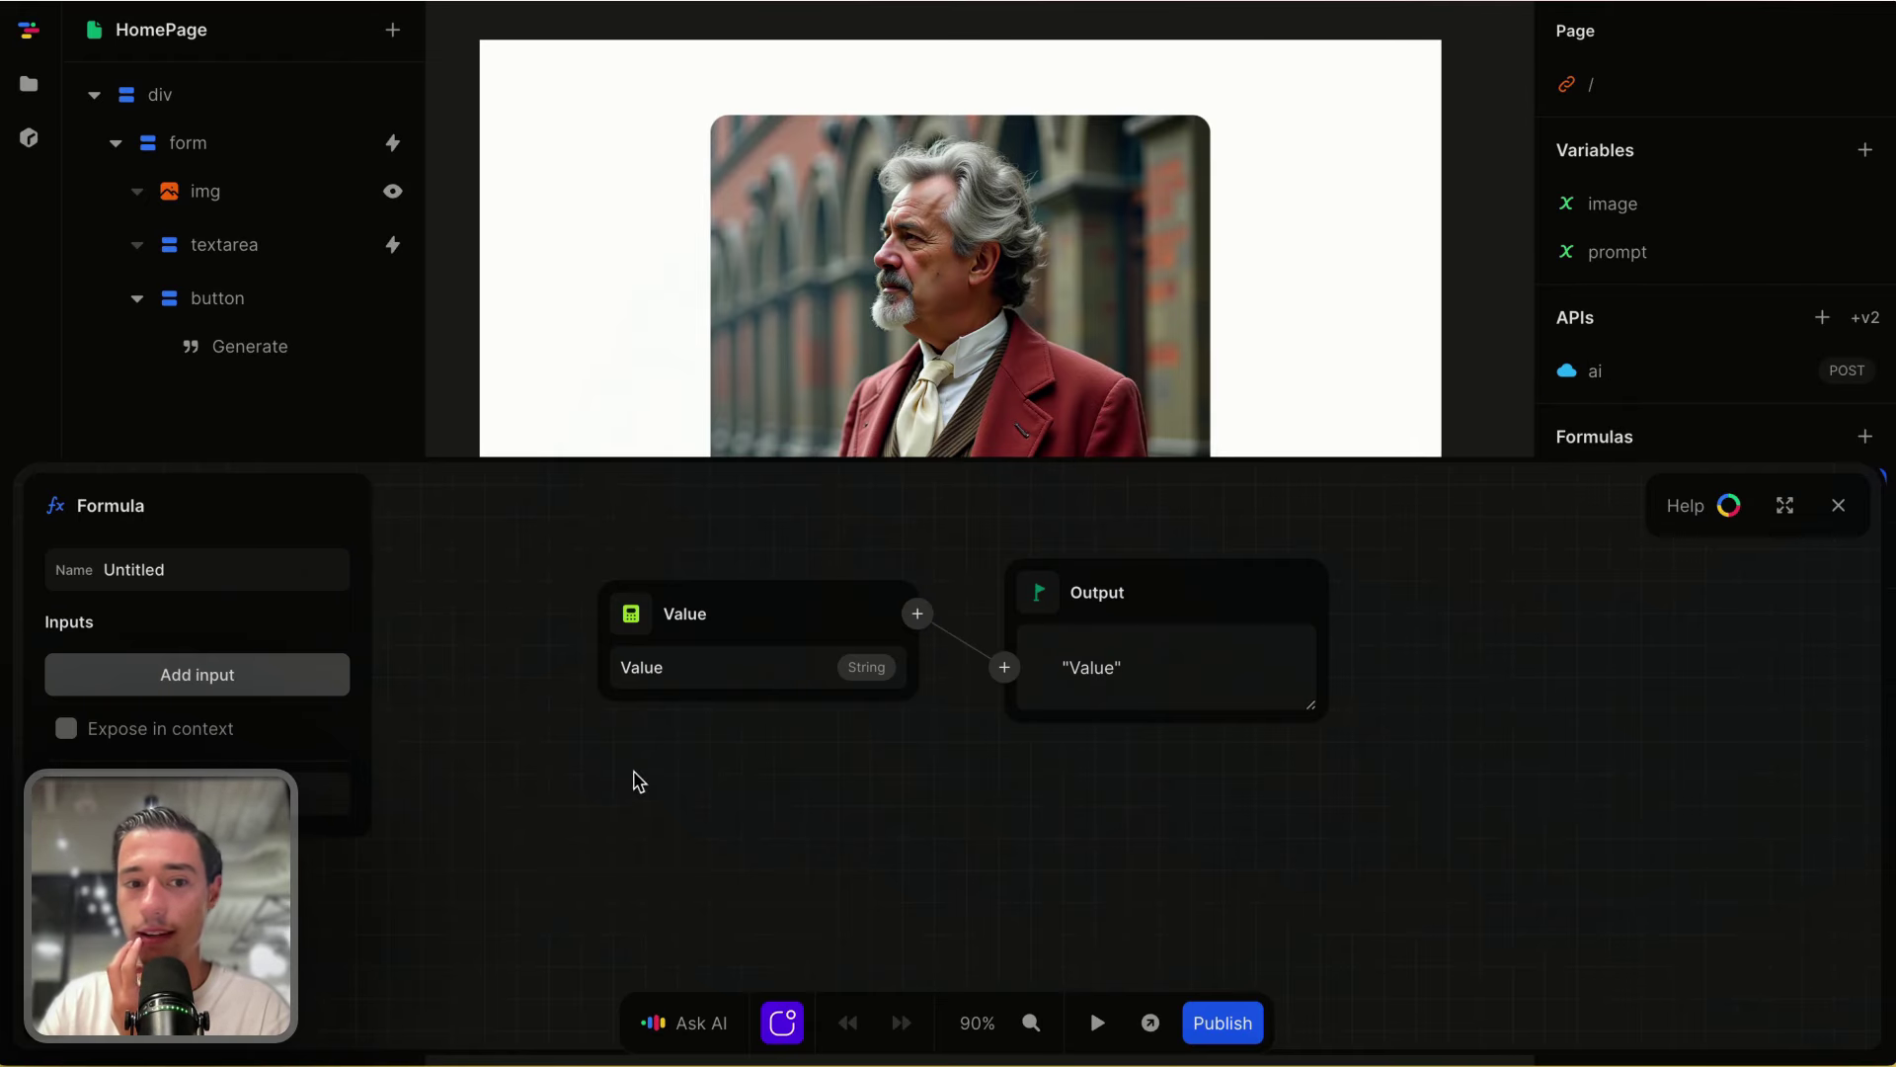
{"action": "key", "text": "Escape"}
{"action": "left_click", "coordinate": [986, 732]}
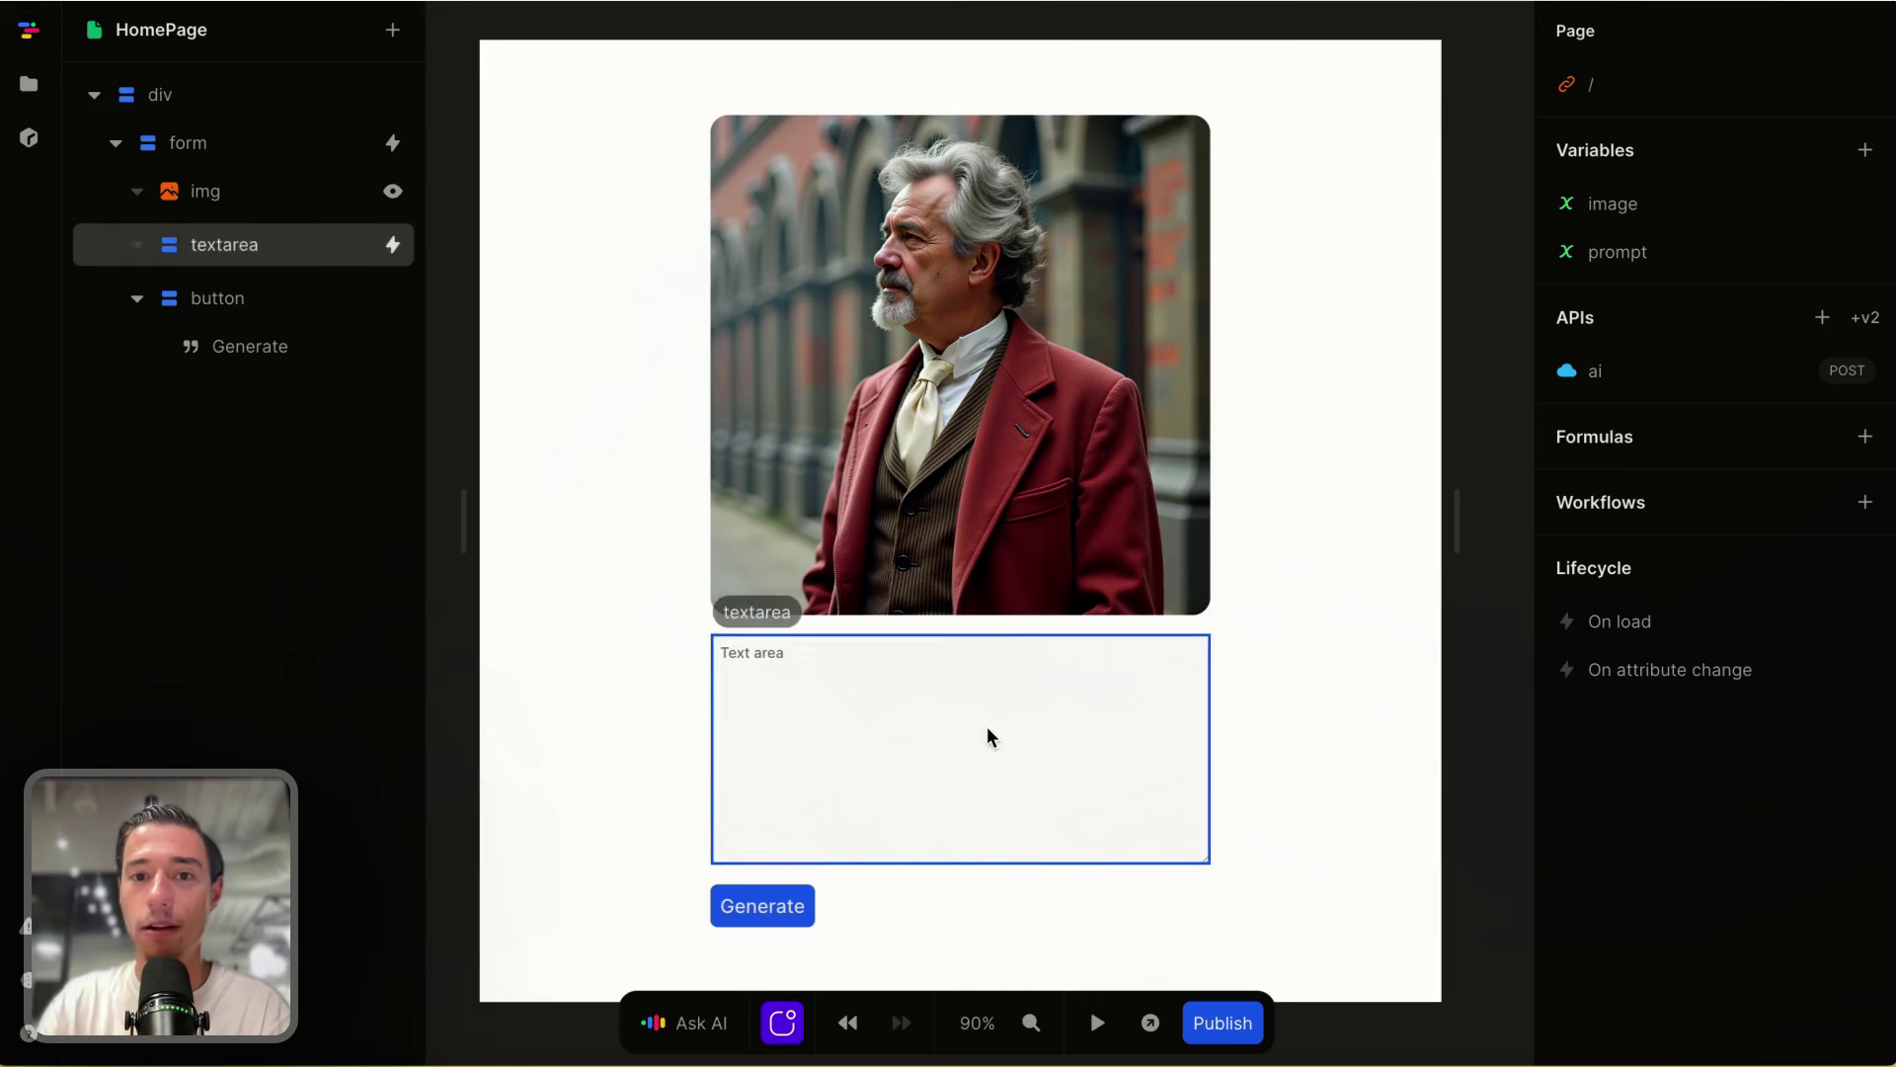
Step: Run the page preview, show the browser developer tools' Network activity and submit the form with Generate to capture the API request
{"action": "left_click", "coordinate": [1063, 487]}
{"action": "left_click", "coordinate": [1177, 715]}
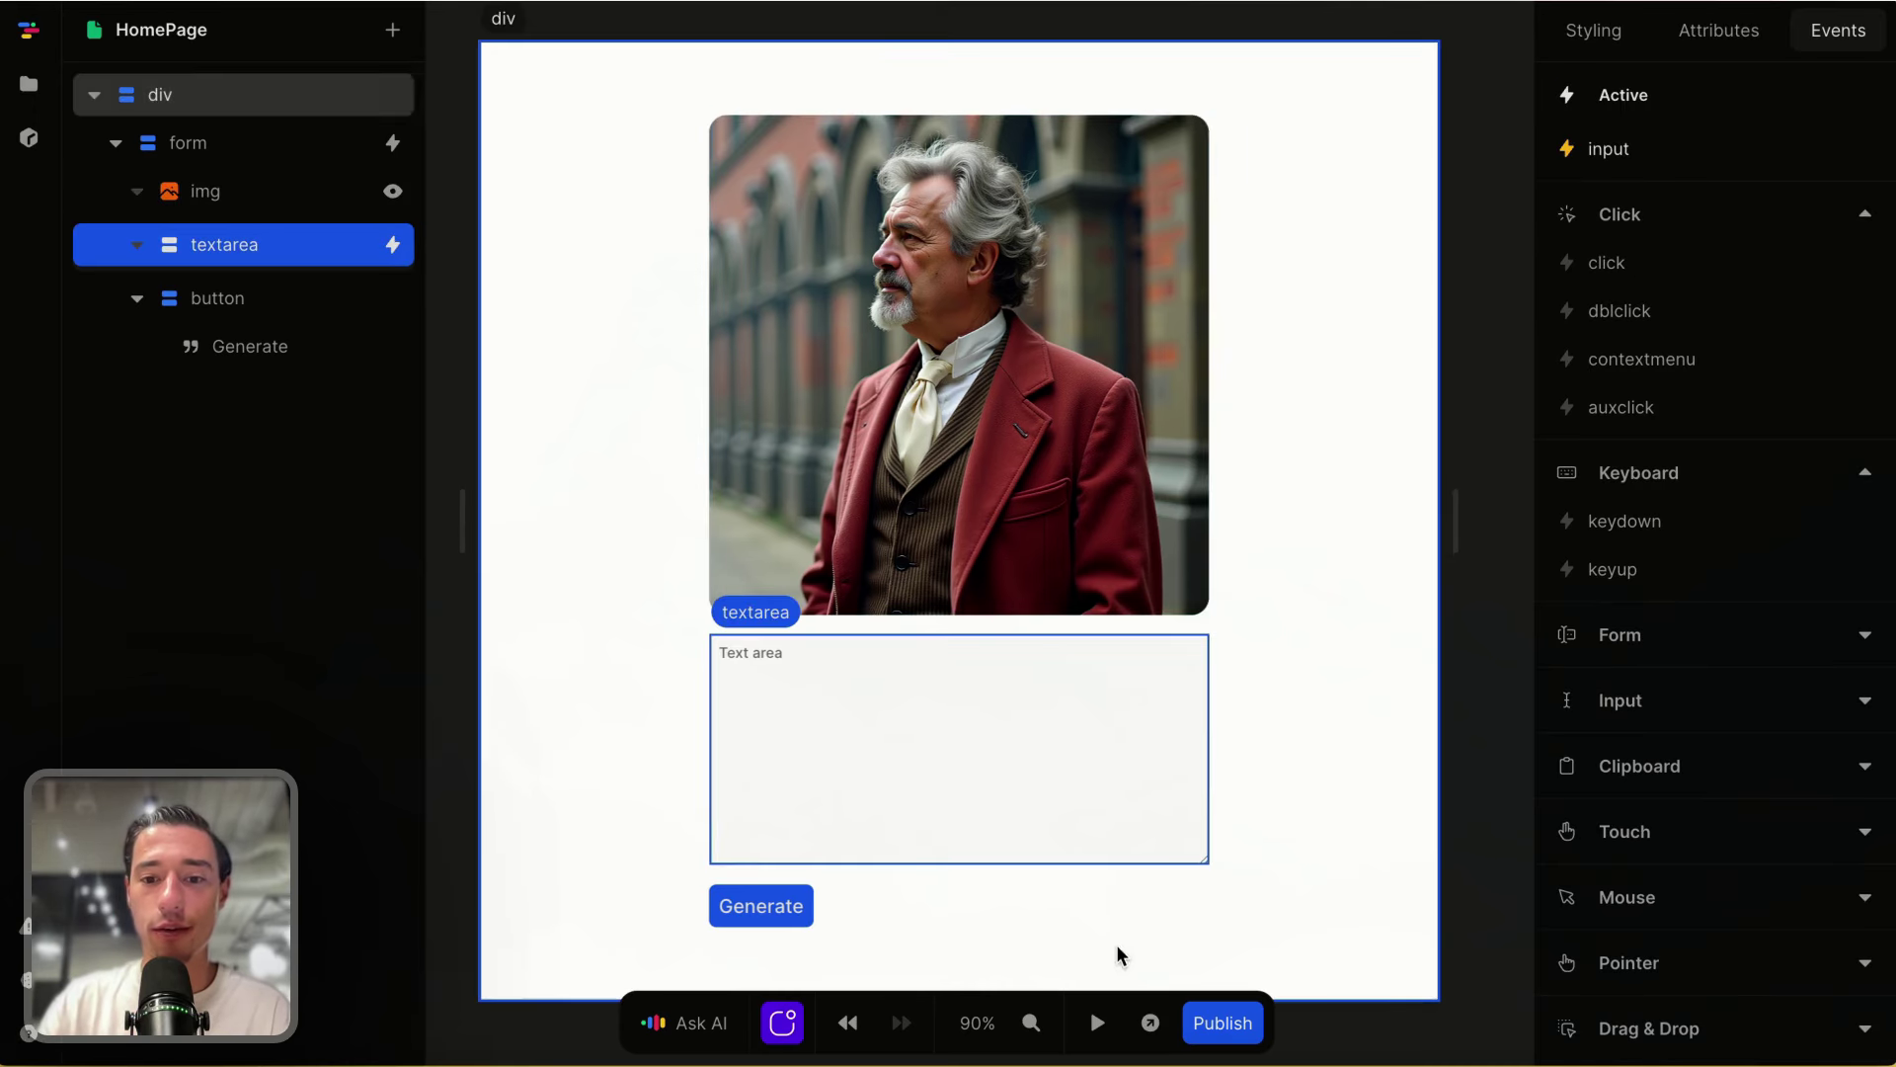
{"action": "left_click", "coordinate": [1096, 1022]}
{"action": "right_click", "coordinate": [1756, 328]}
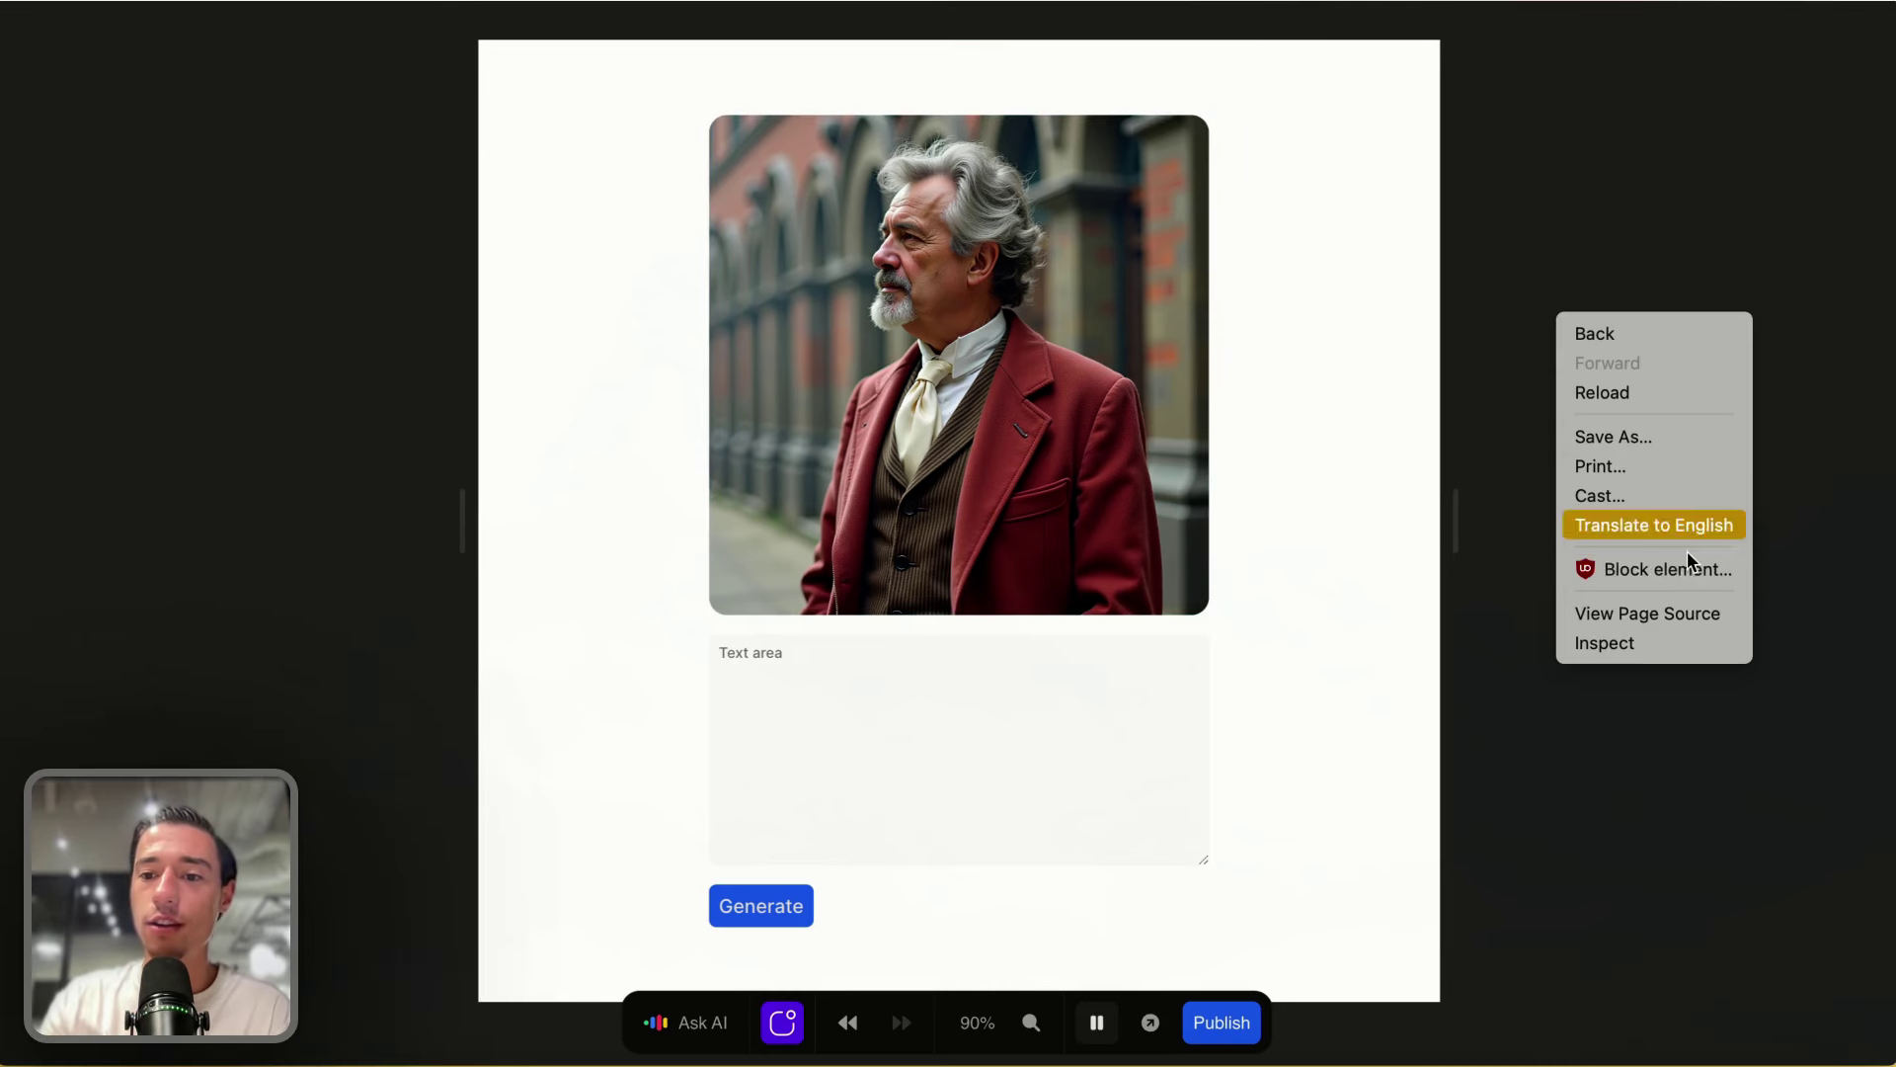
{"action": "left_click", "coordinate": [1659, 647]}
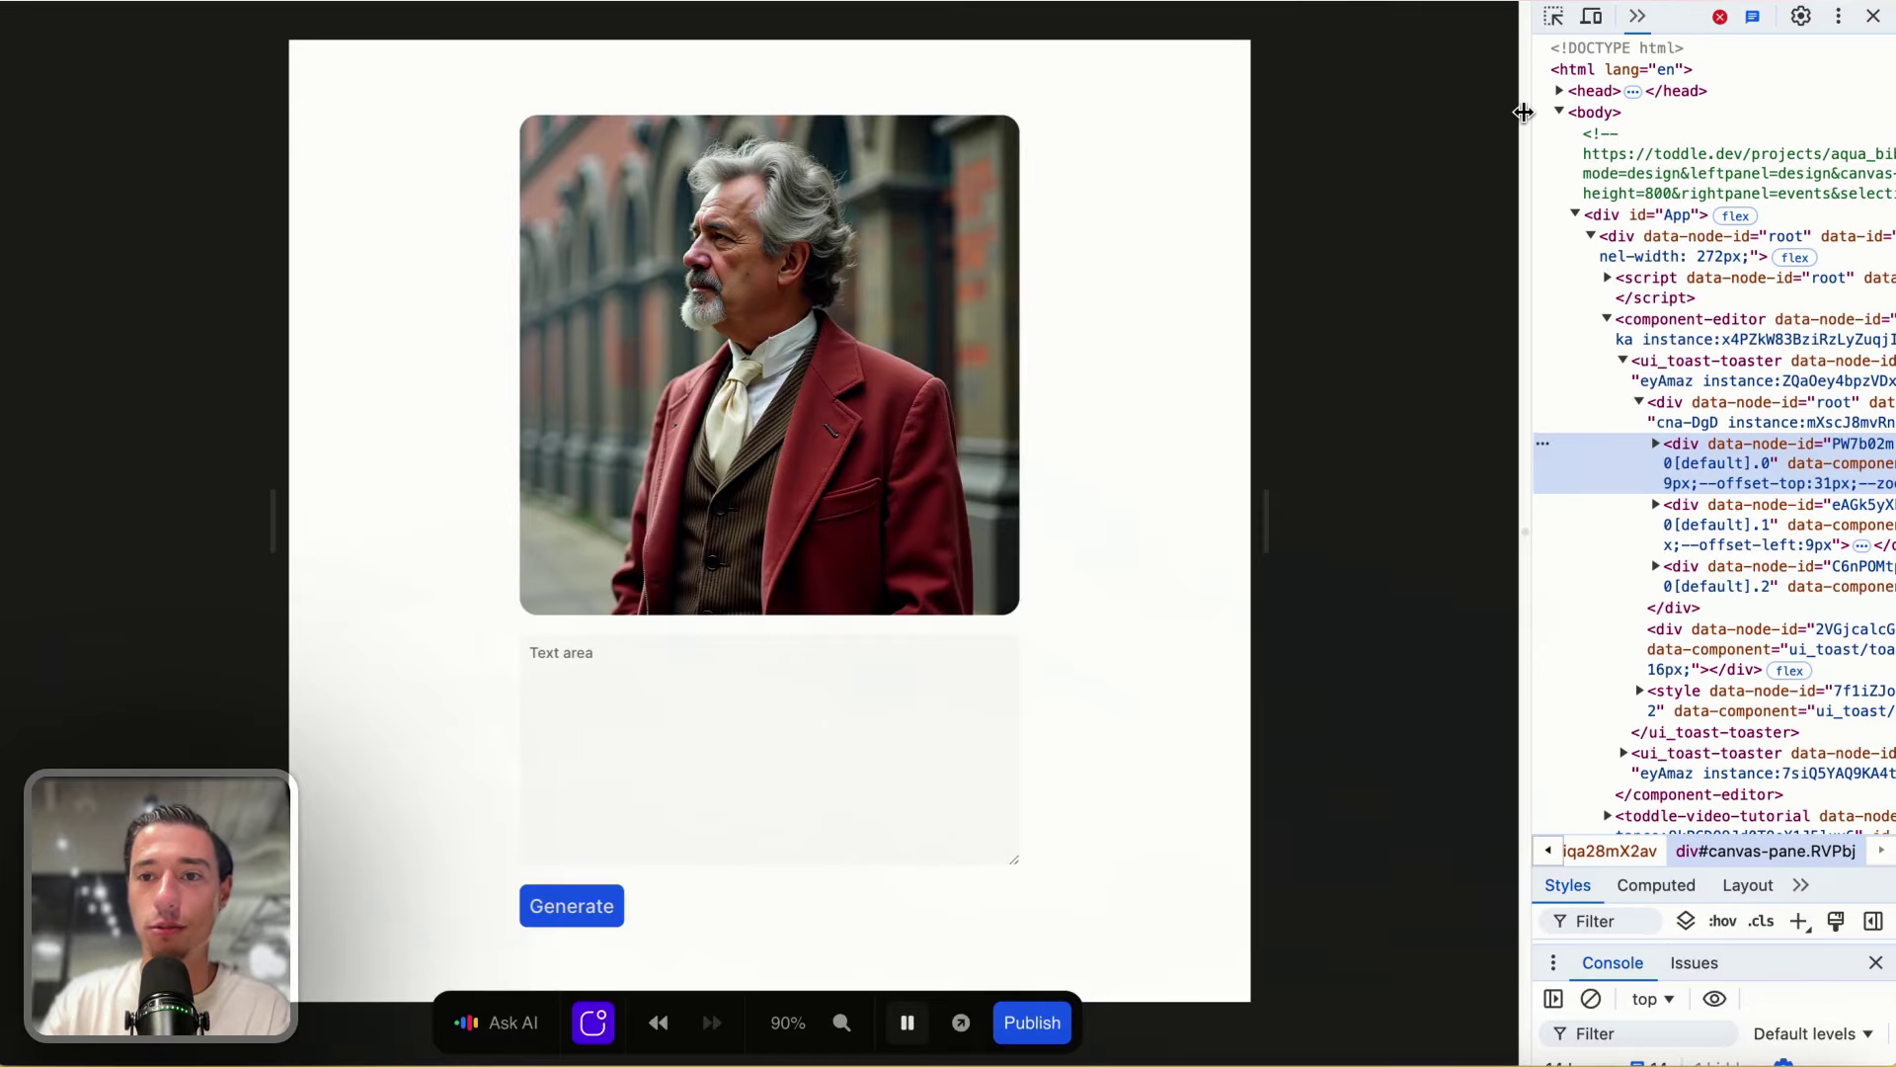
{"action": "left_click", "coordinate": [1612, 16]}
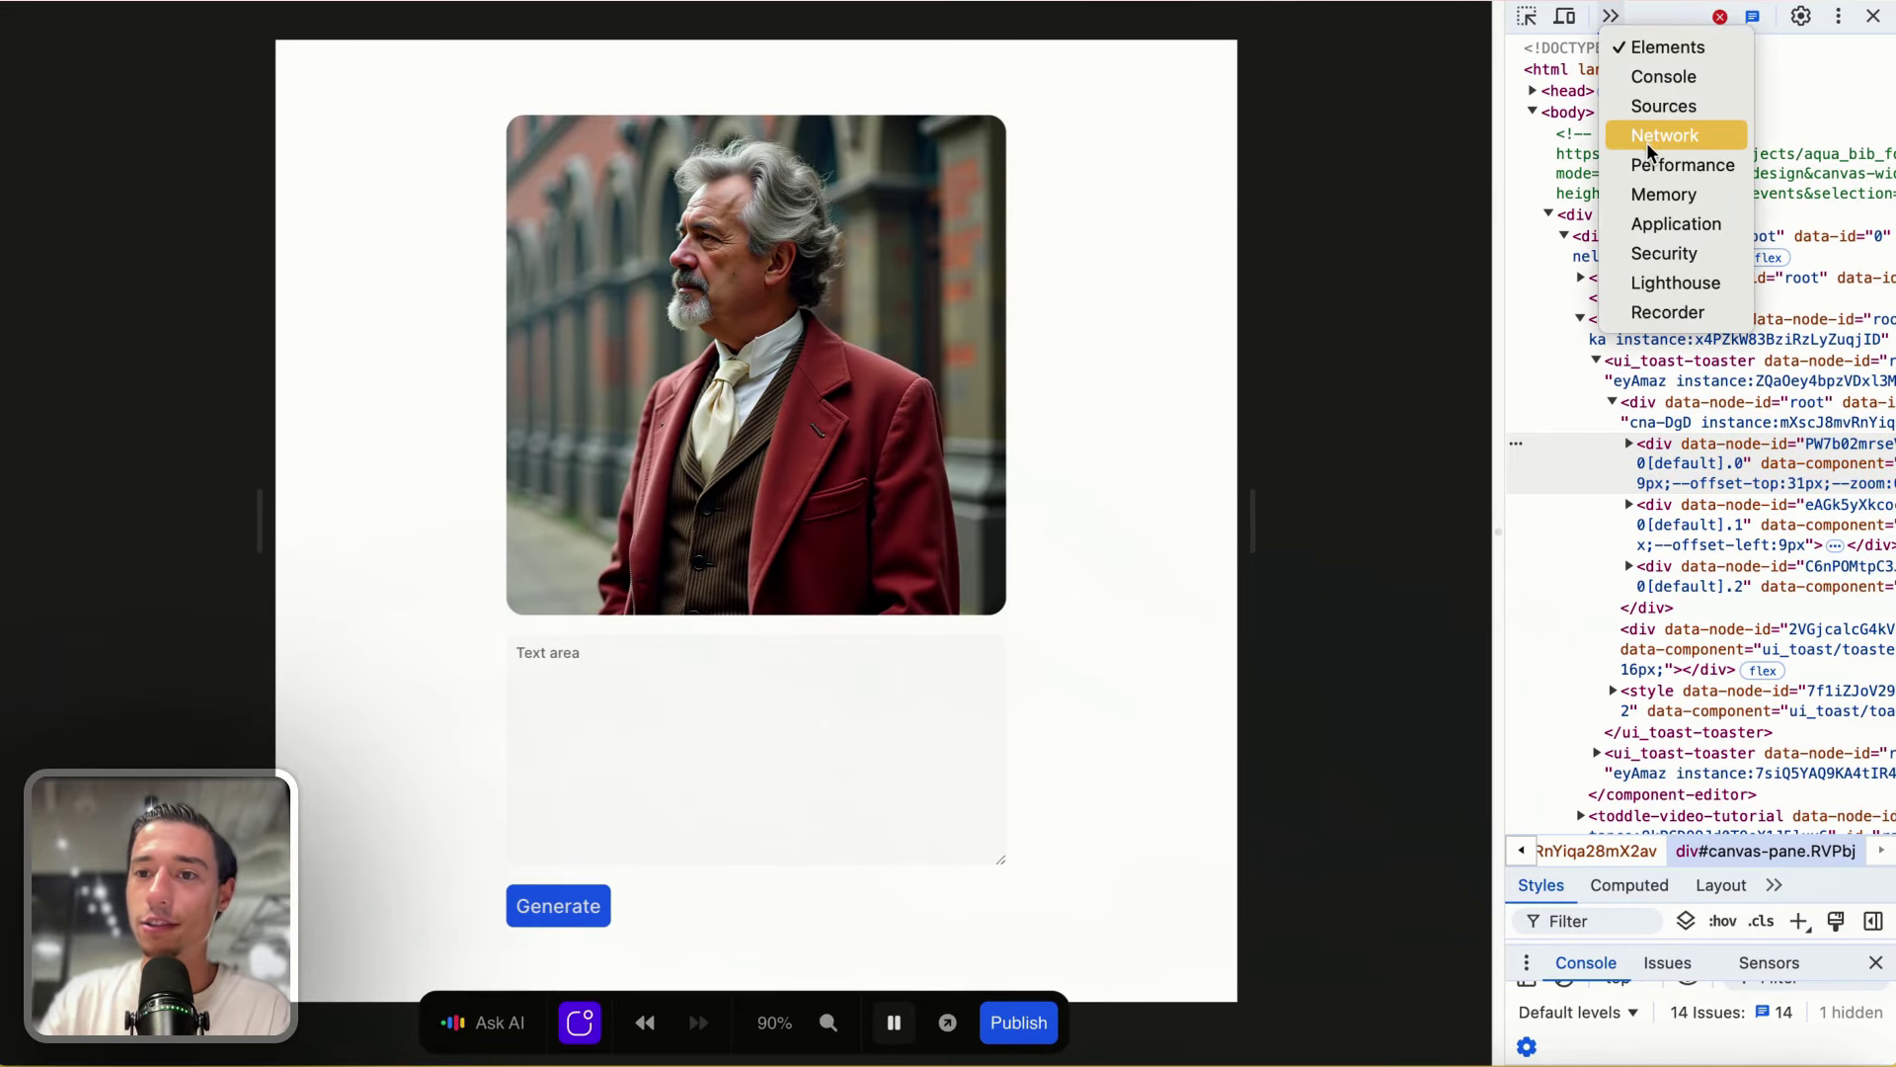
{"action": "left_click", "coordinate": [1665, 141]}
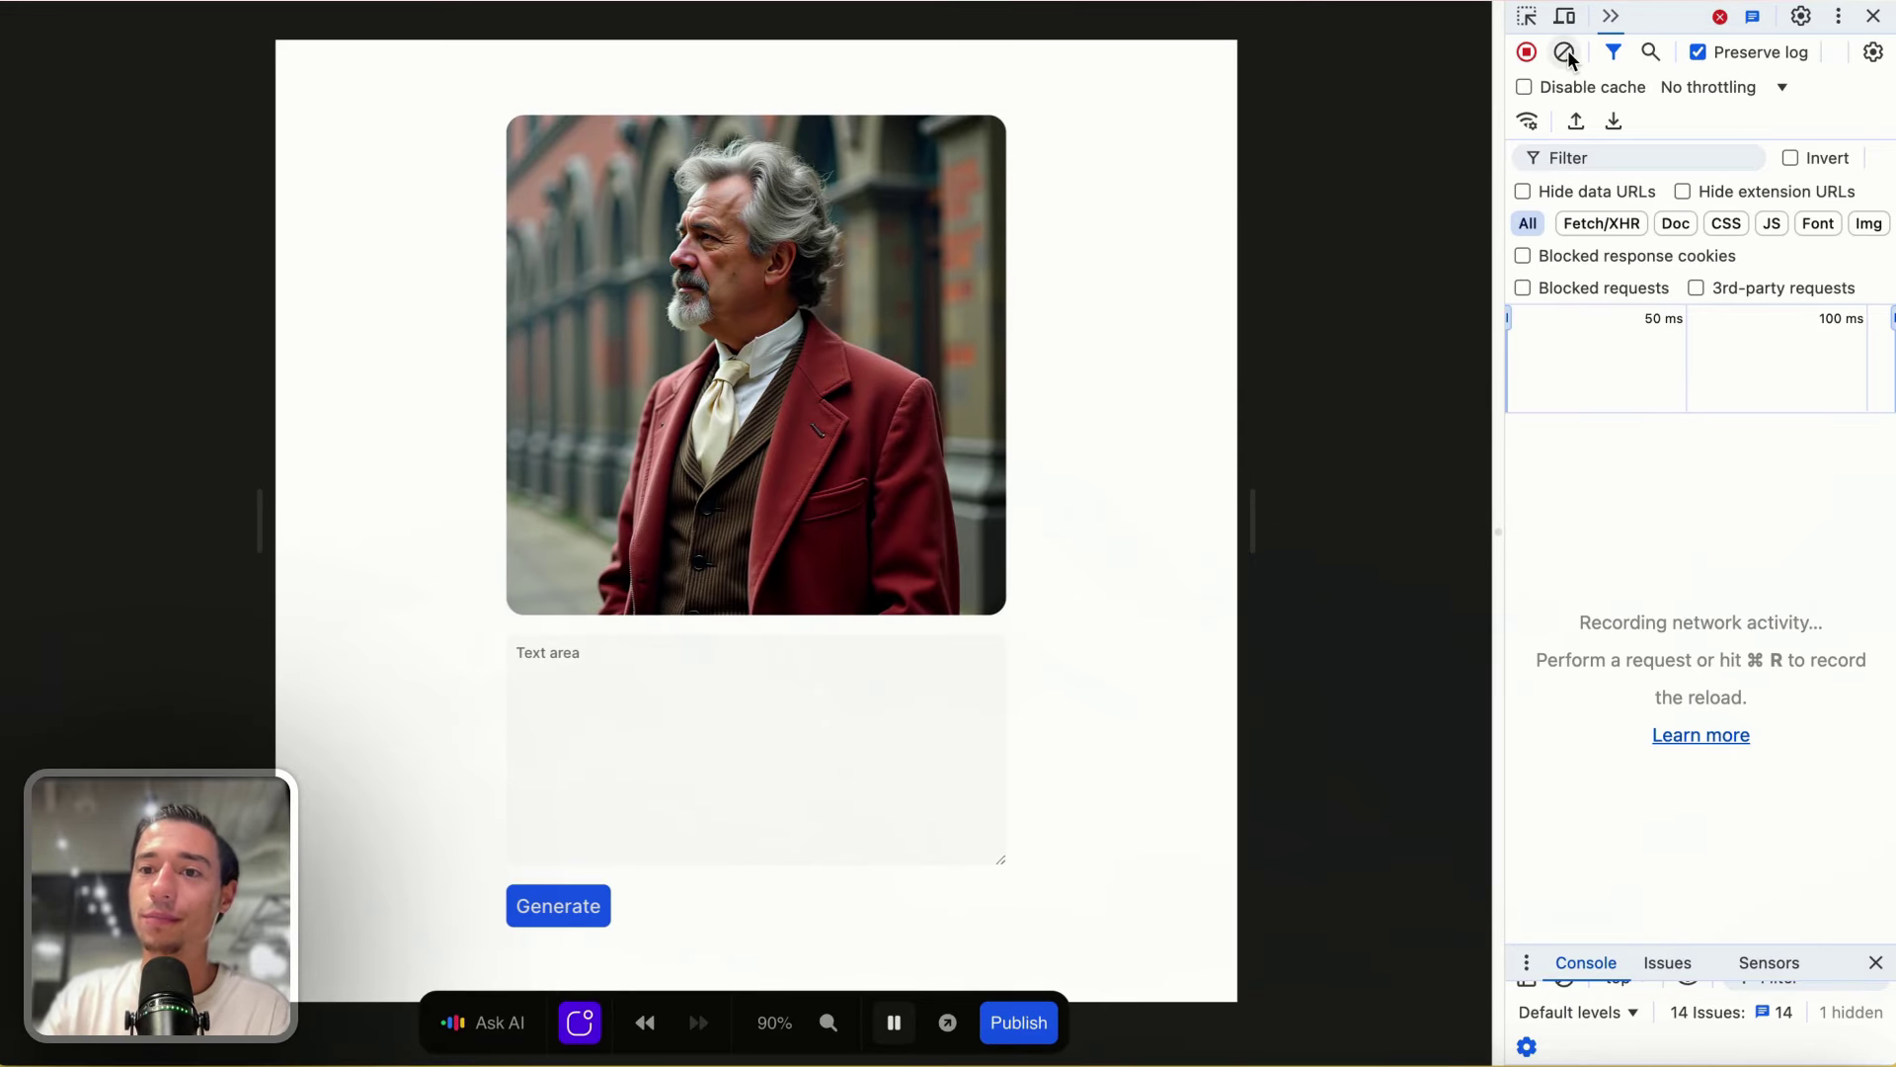
{"action": "left_click", "coordinate": [582, 912]}
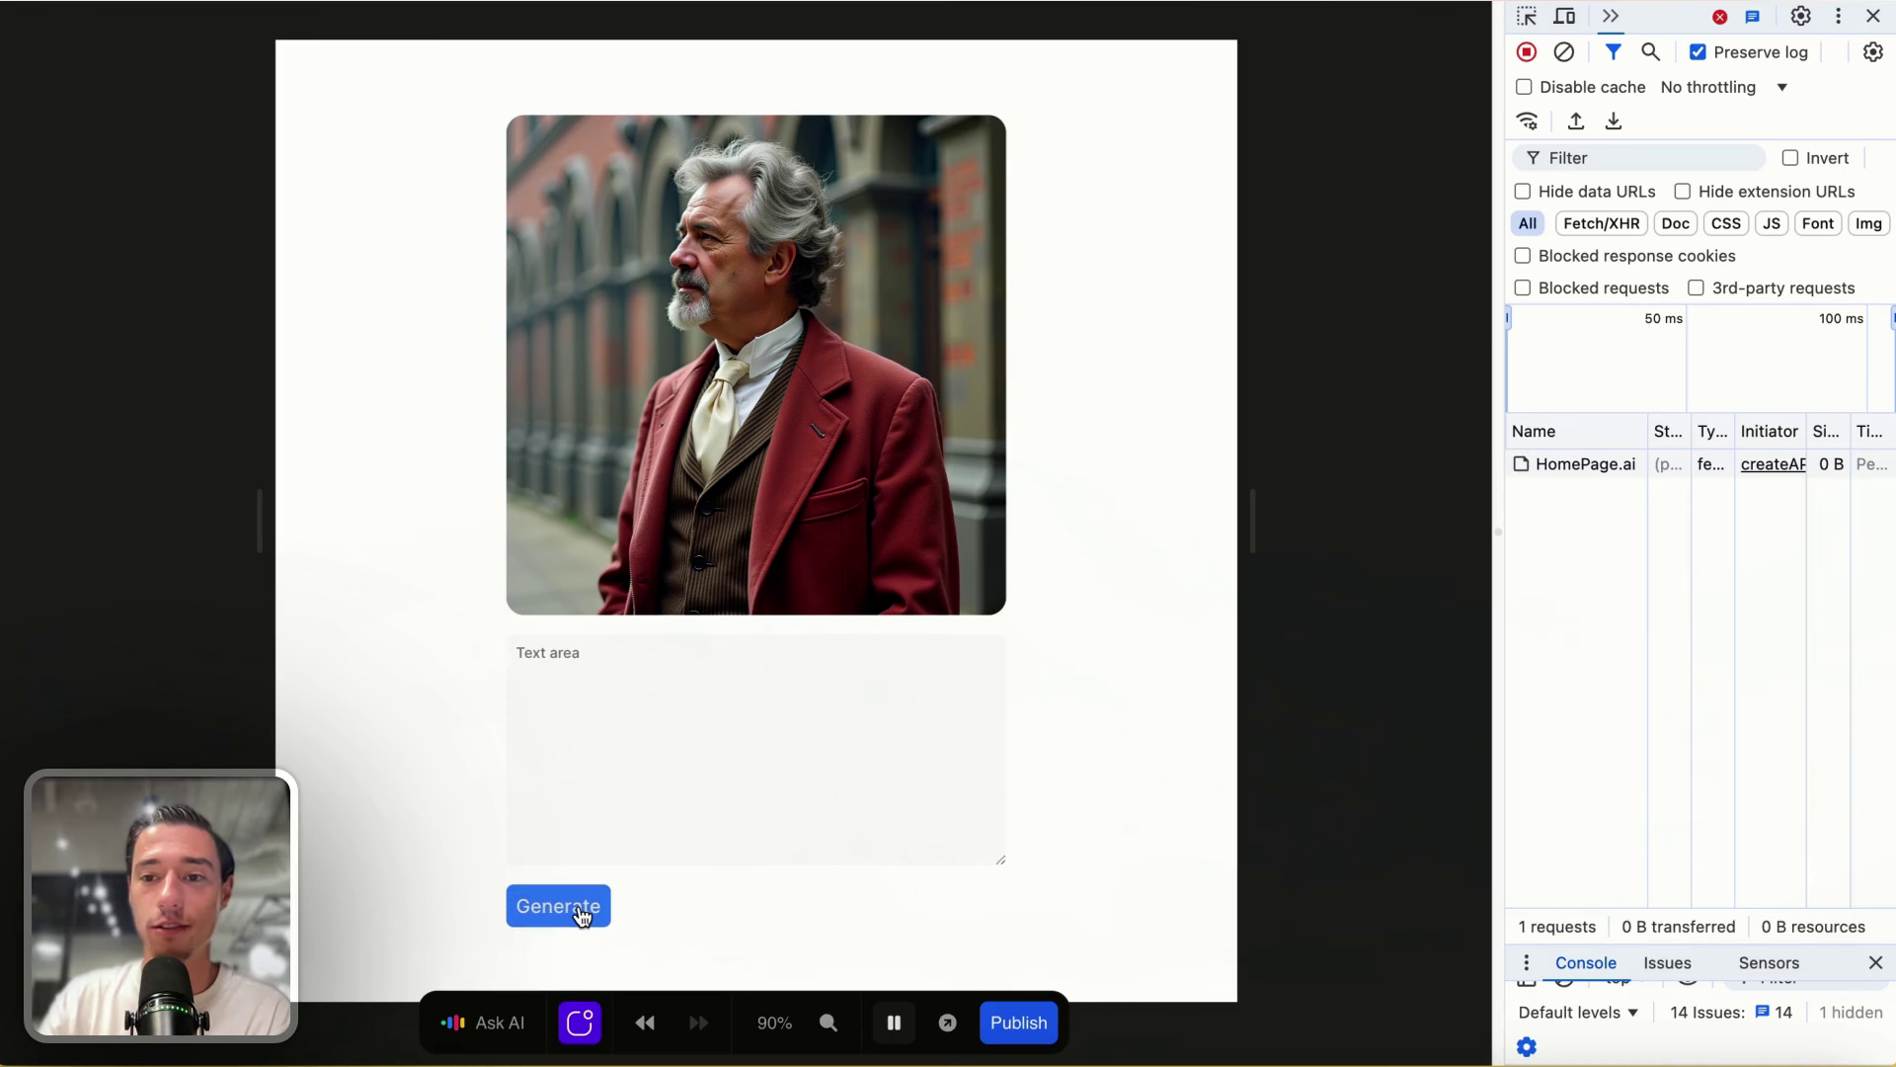
Step: Open the captured HomePage.ai request, enlarge the developer tools pane, and examine the request URL and headers
{"action": "left_click", "coordinate": [1613, 466]}
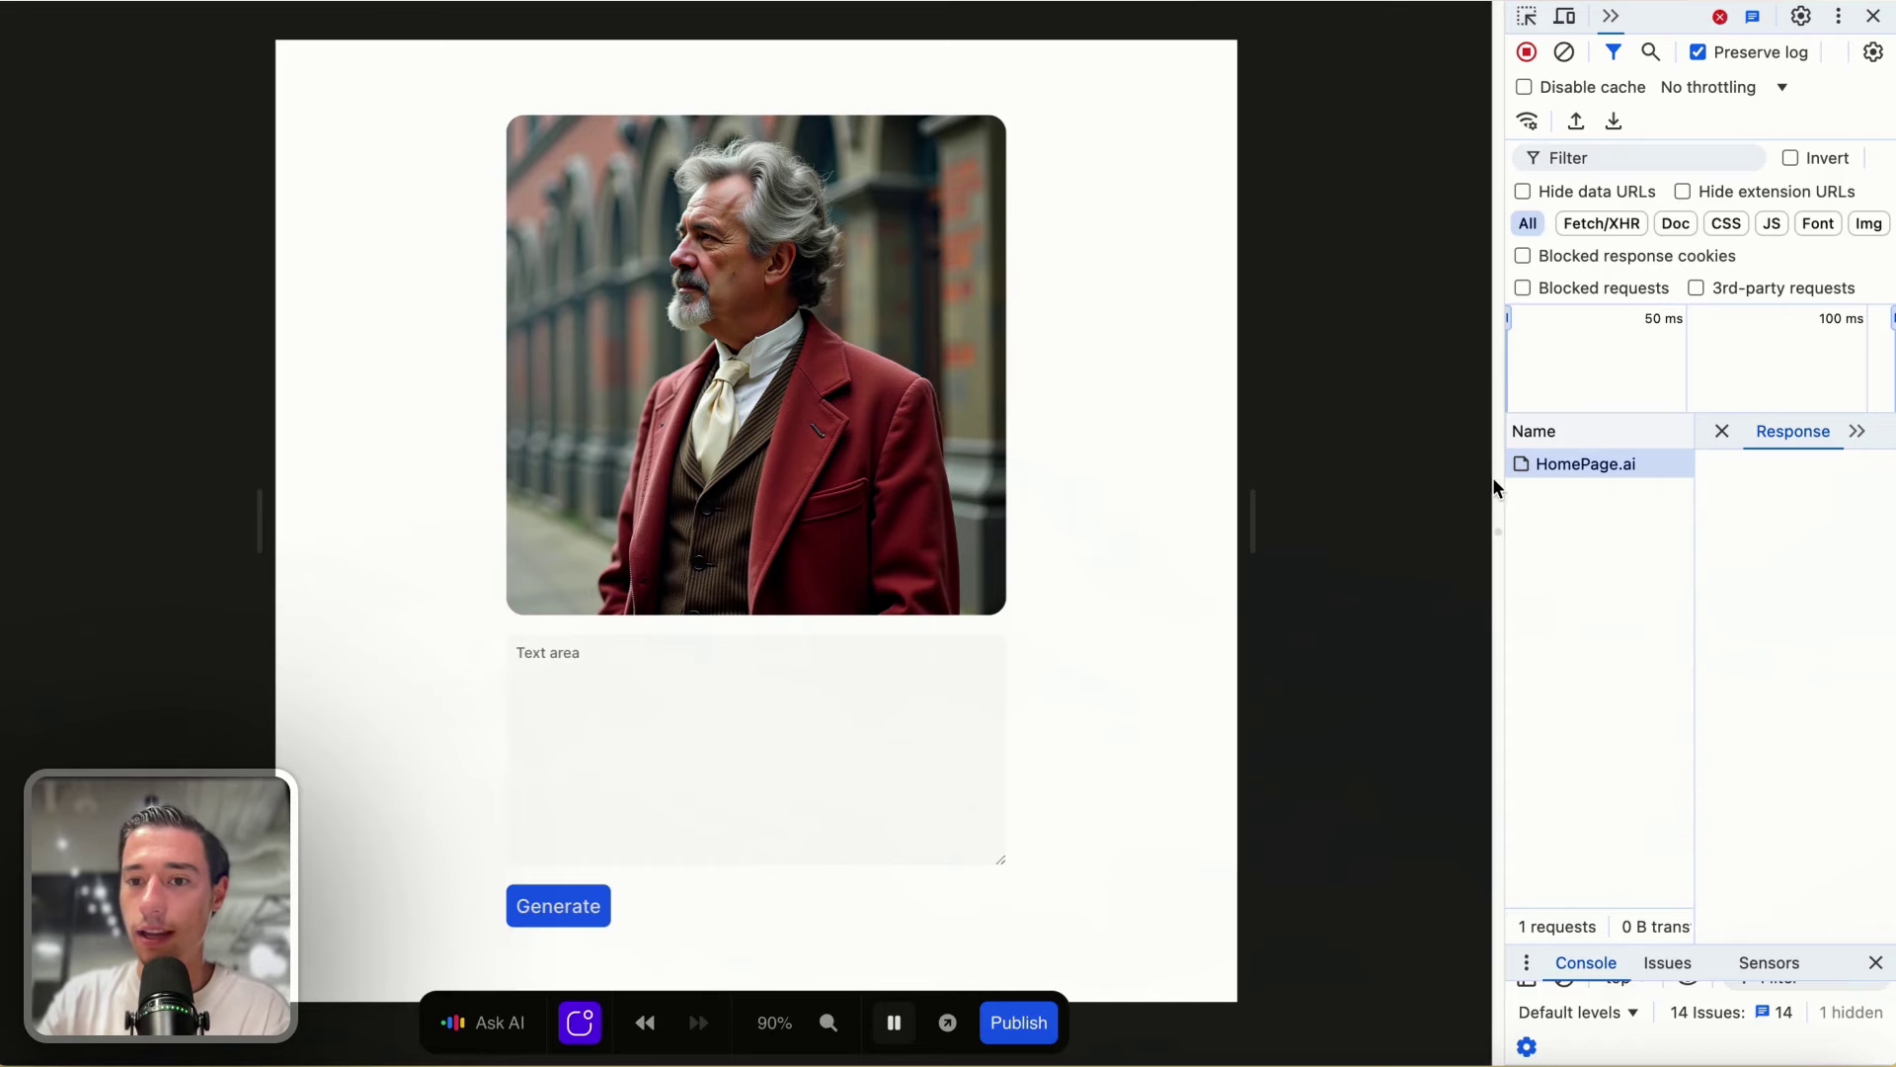
{"action": "left_click_drag", "start_coordinate": [1491, 478], "coordinate": [1373, 531]}
{"action": "left_click", "coordinate": [1738, 395]}
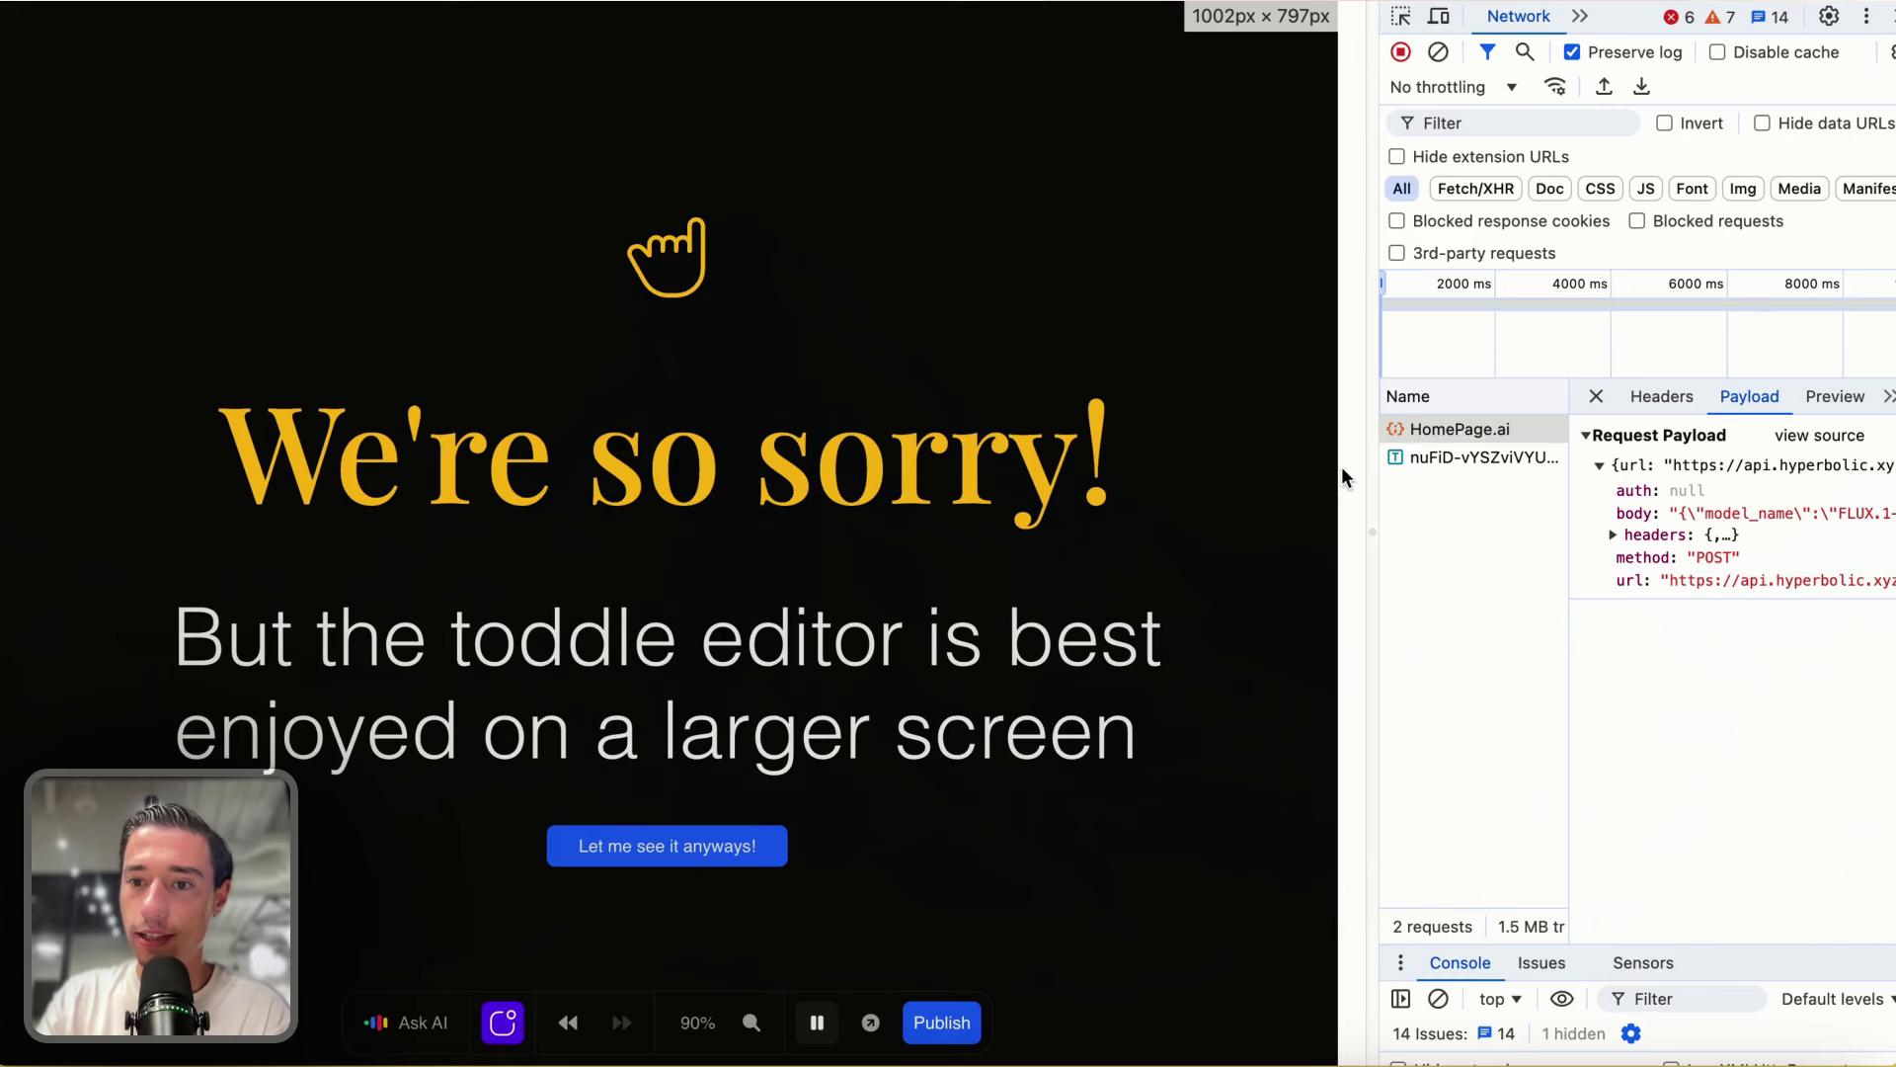
{"action": "left_click_drag", "start_coordinate": [1341, 466], "coordinate": [778, 570]}
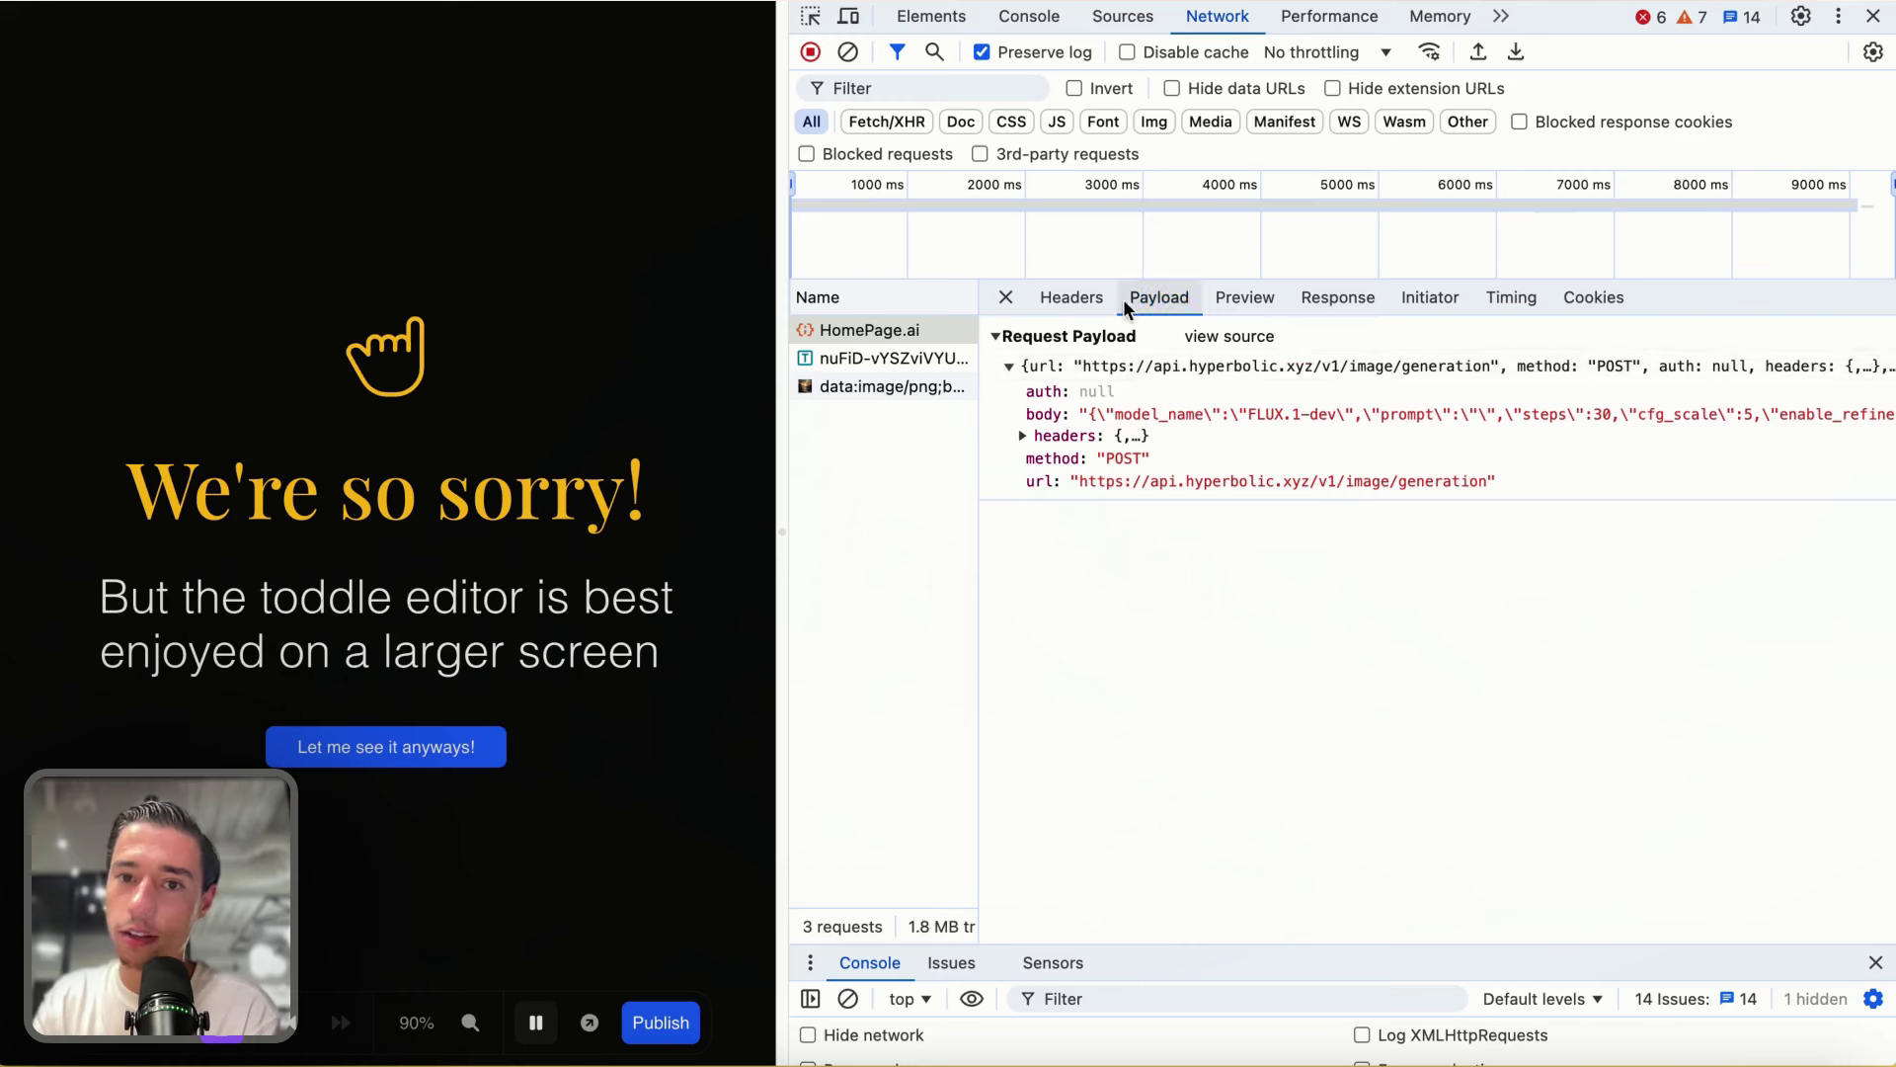
{"action": "left_click", "coordinate": [1082, 298]}
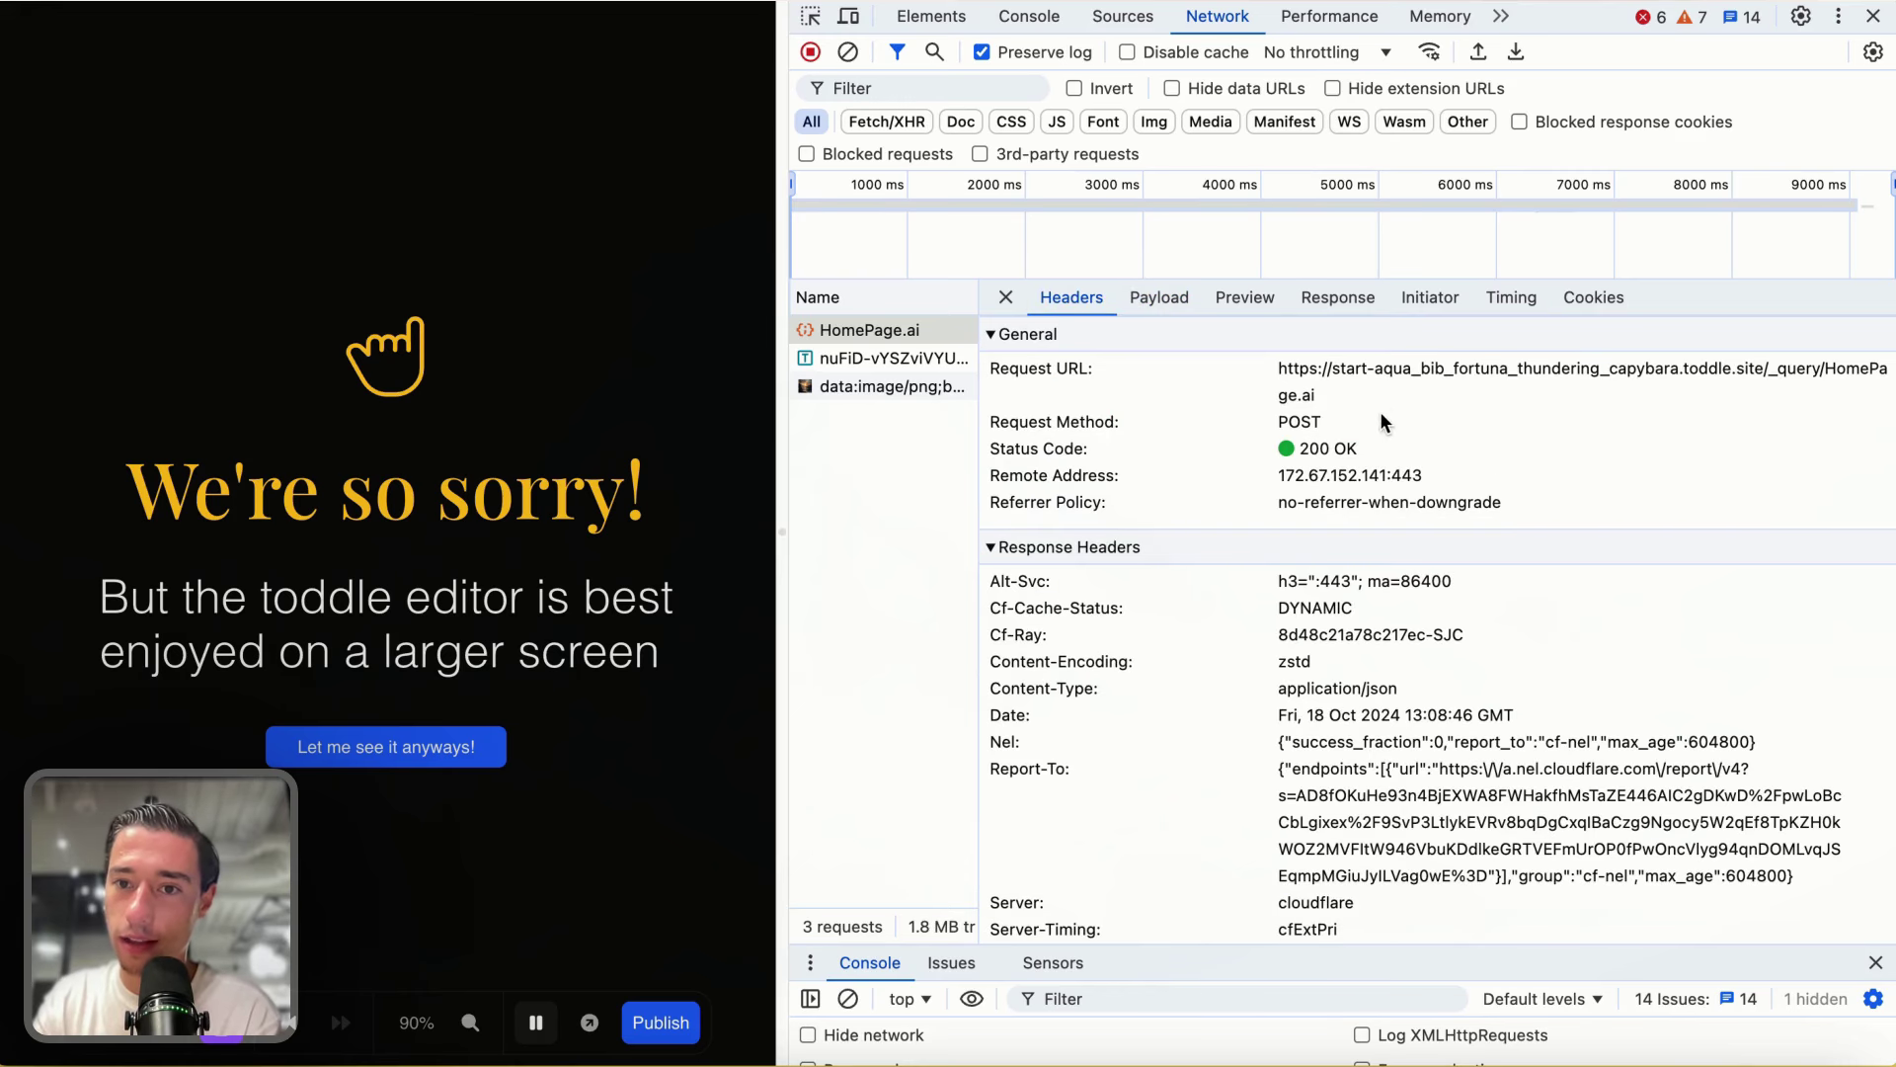
{"action": "triple_click", "coordinate": [1367, 365]}
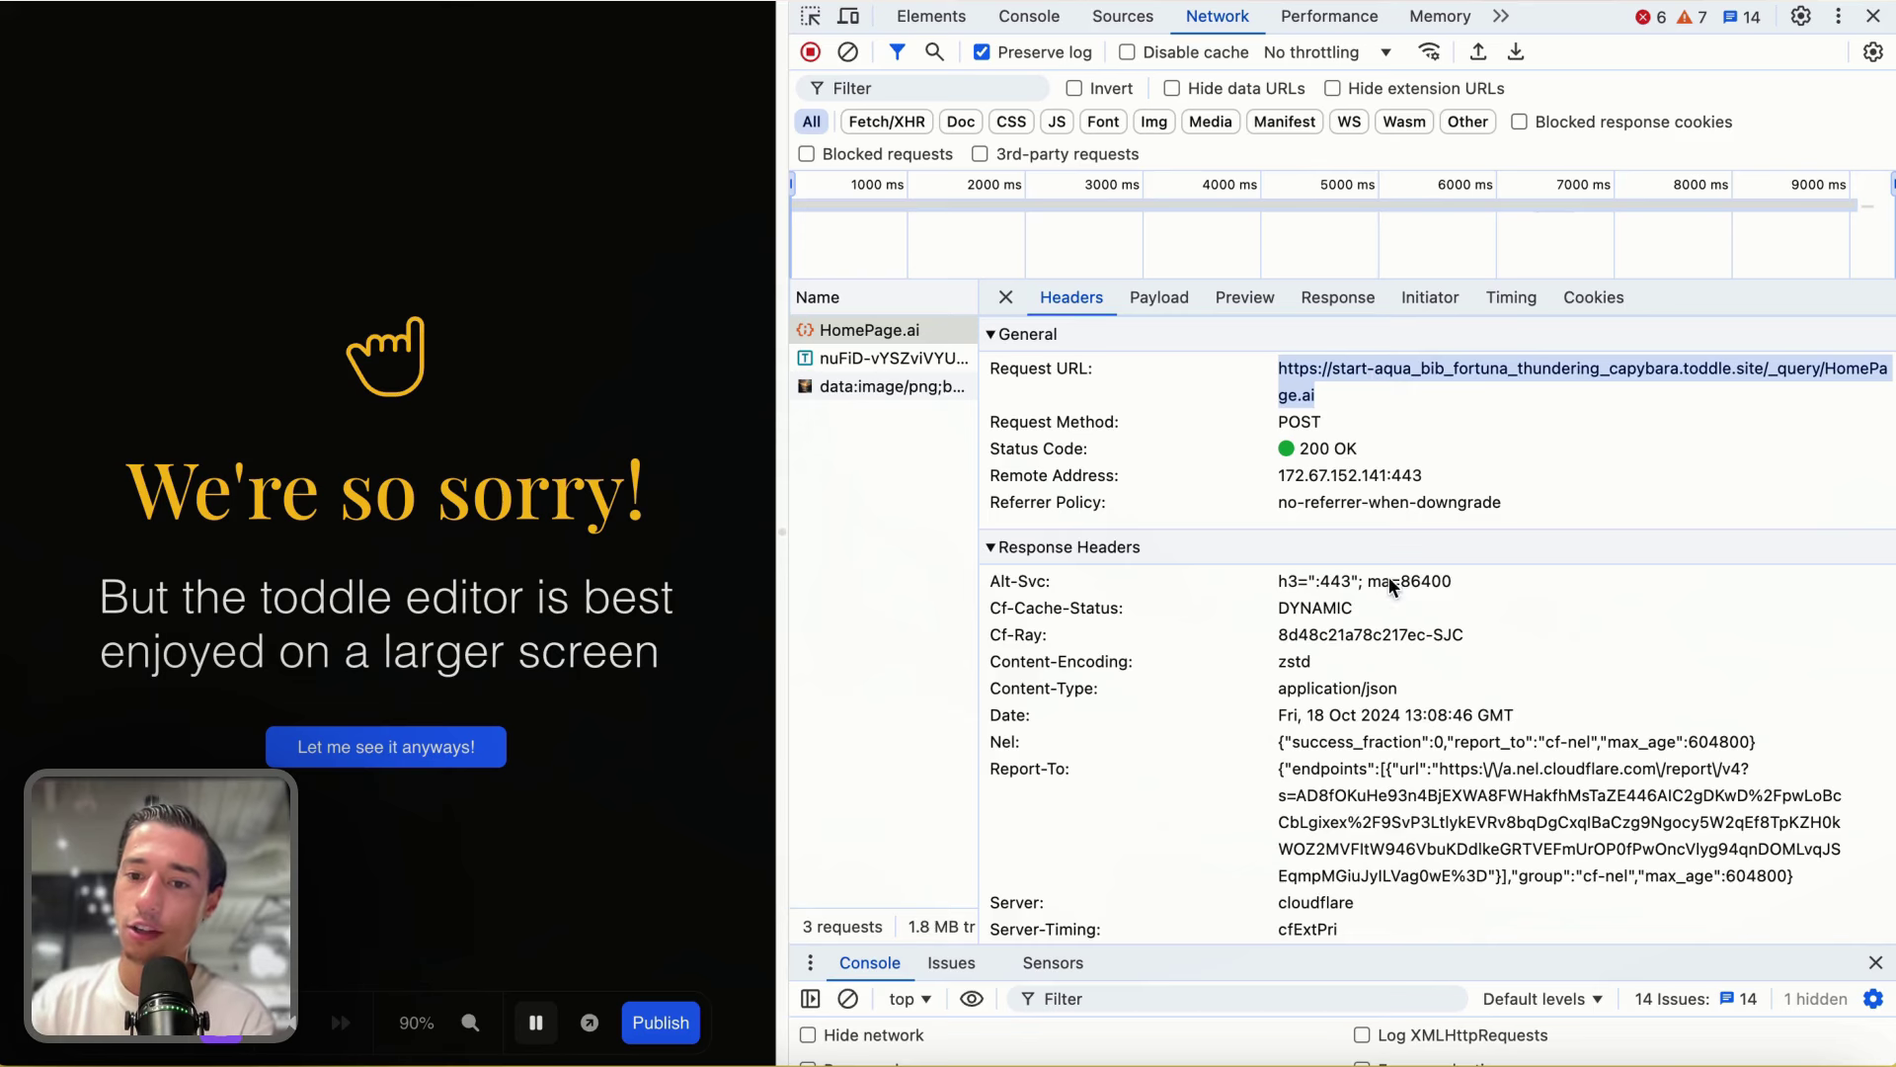
{"action": "scroll", "coordinate": [1382, 823], "scroll_direction": "down", "scroll_amount": 5}
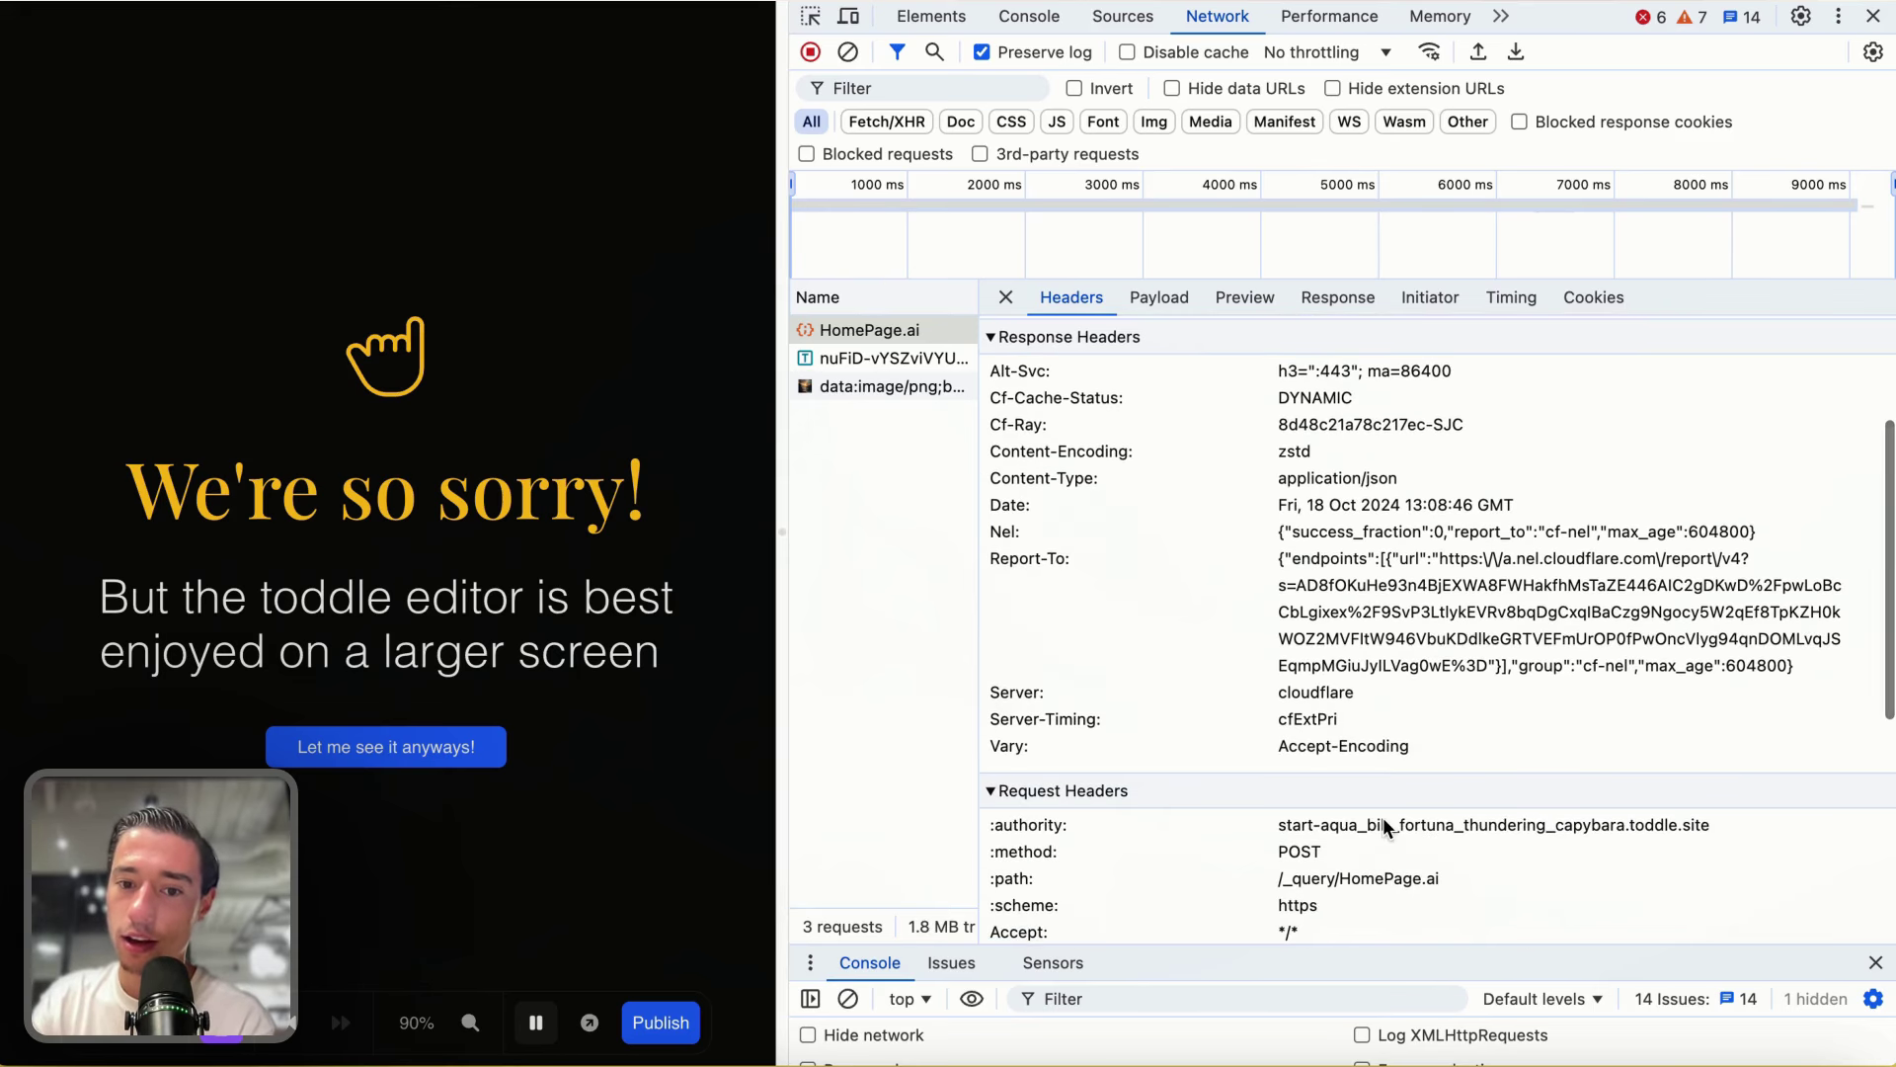
{"action": "scroll", "coordinate": [1385, 824], "scroll_direction": "down", "scroll_amount": 8}
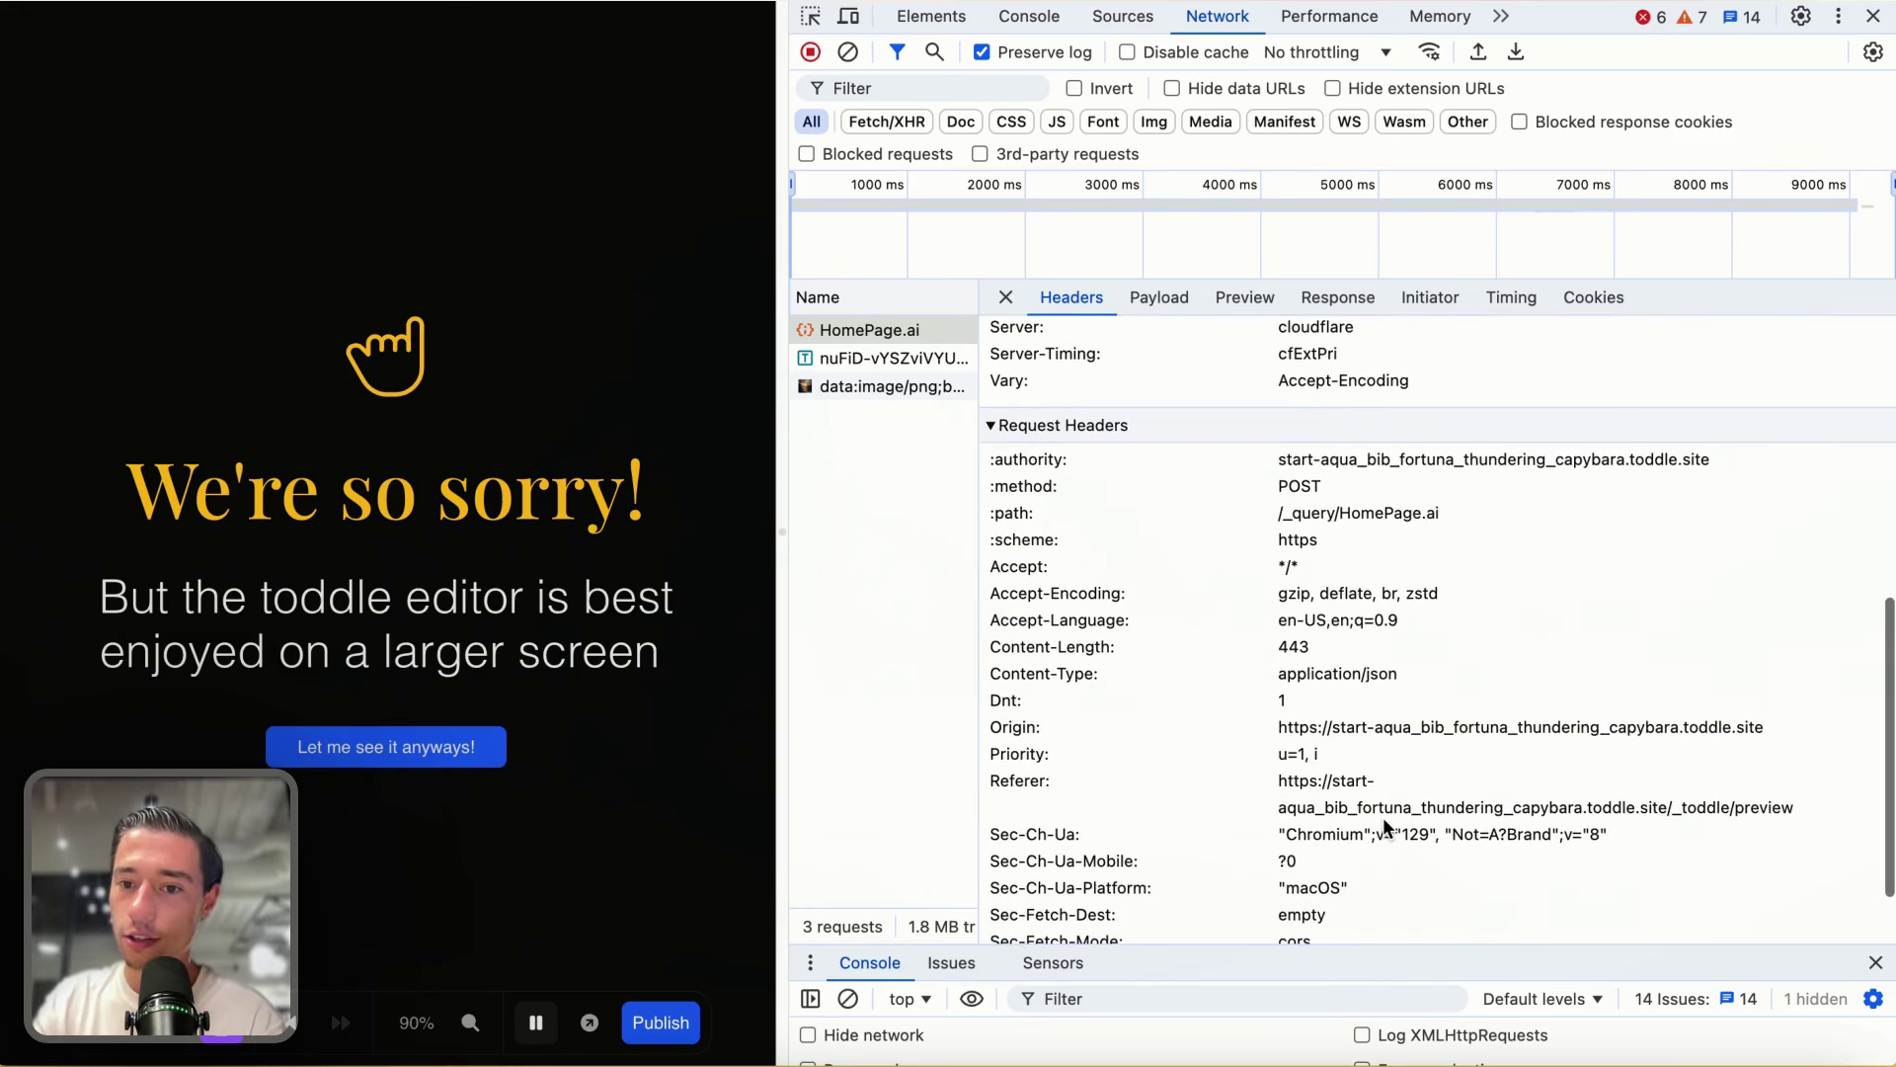
{"action": "scroll", "coordinate": [1382, 816], "scroll_direction": "down", "scroll_amount": 2}
{"action": "scroll", "coordinate": [1375, 904], "scroll_direction": "up", "scroll_amount": 15}
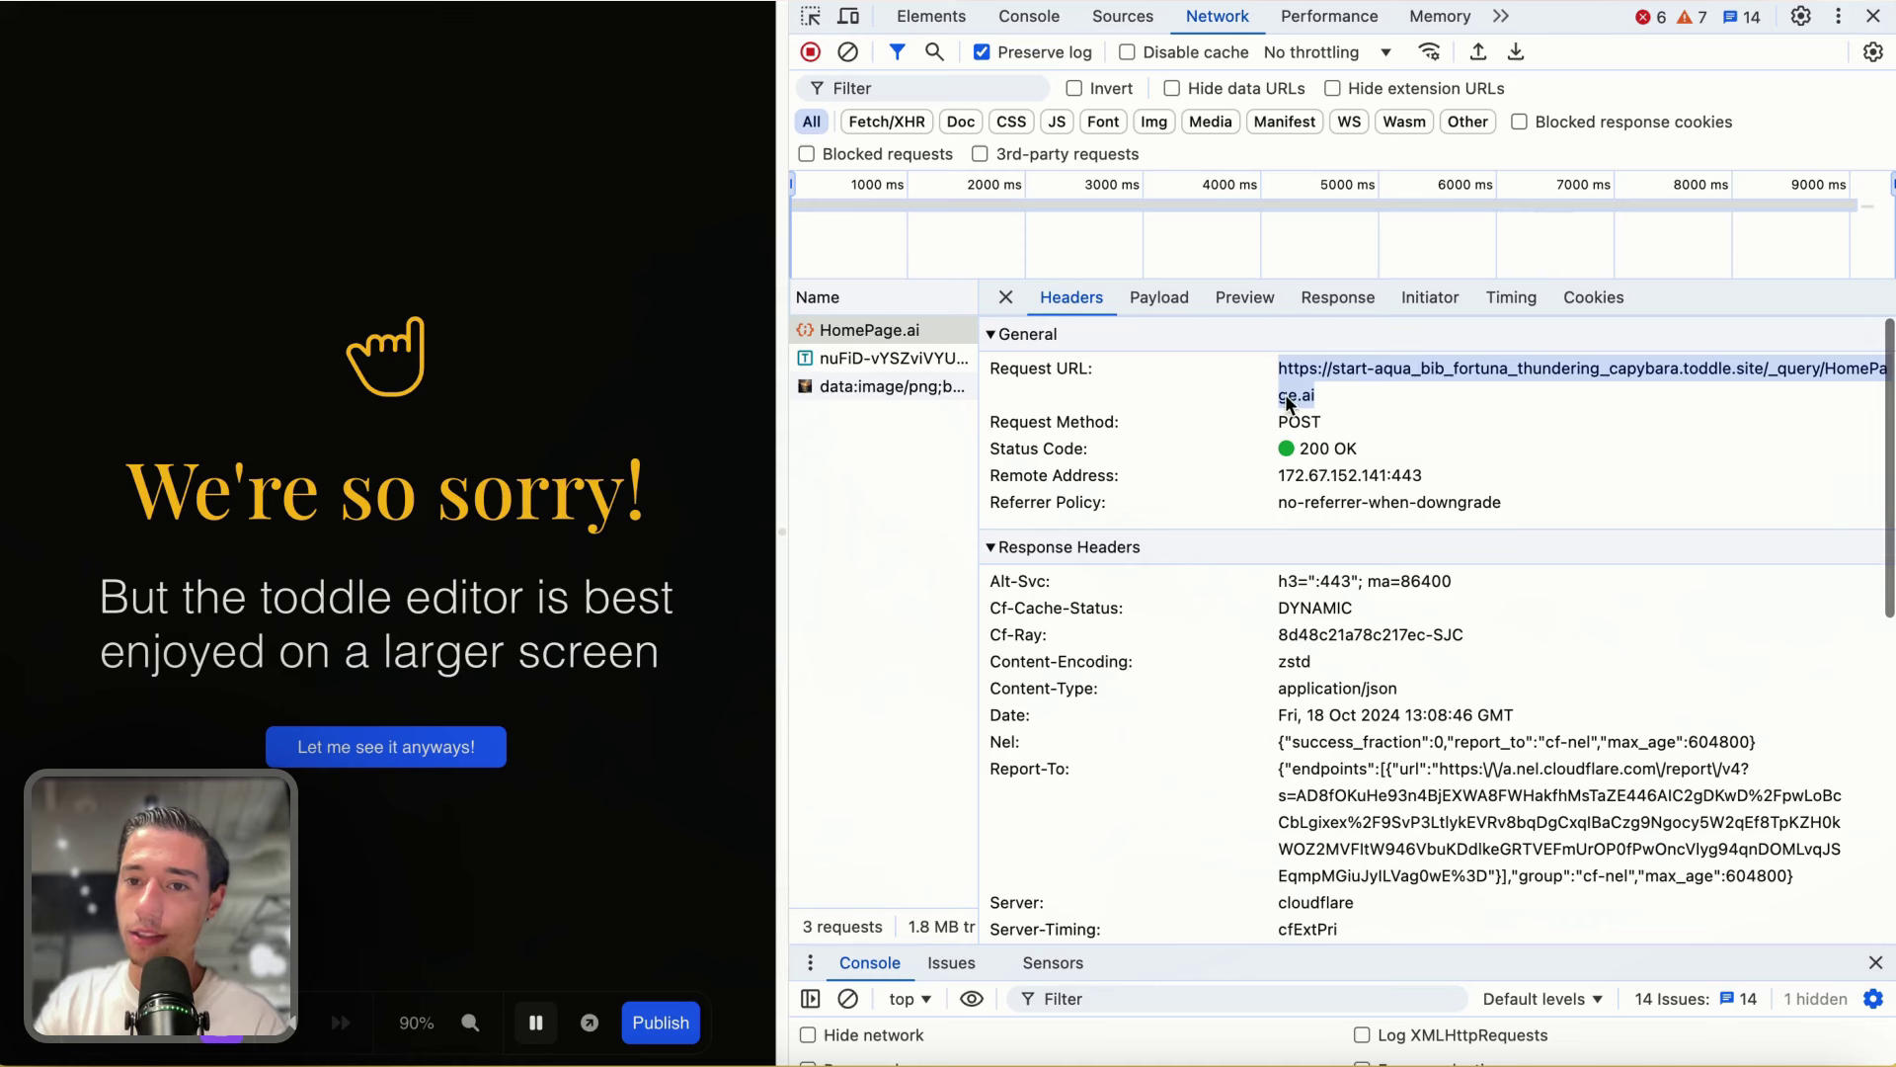
Step: Inspect the authorization header in the HomePage.ai request payload, then close the developer tools and deselect the textarea
{"action": "left_click", "coordinate": [1136, 304]}
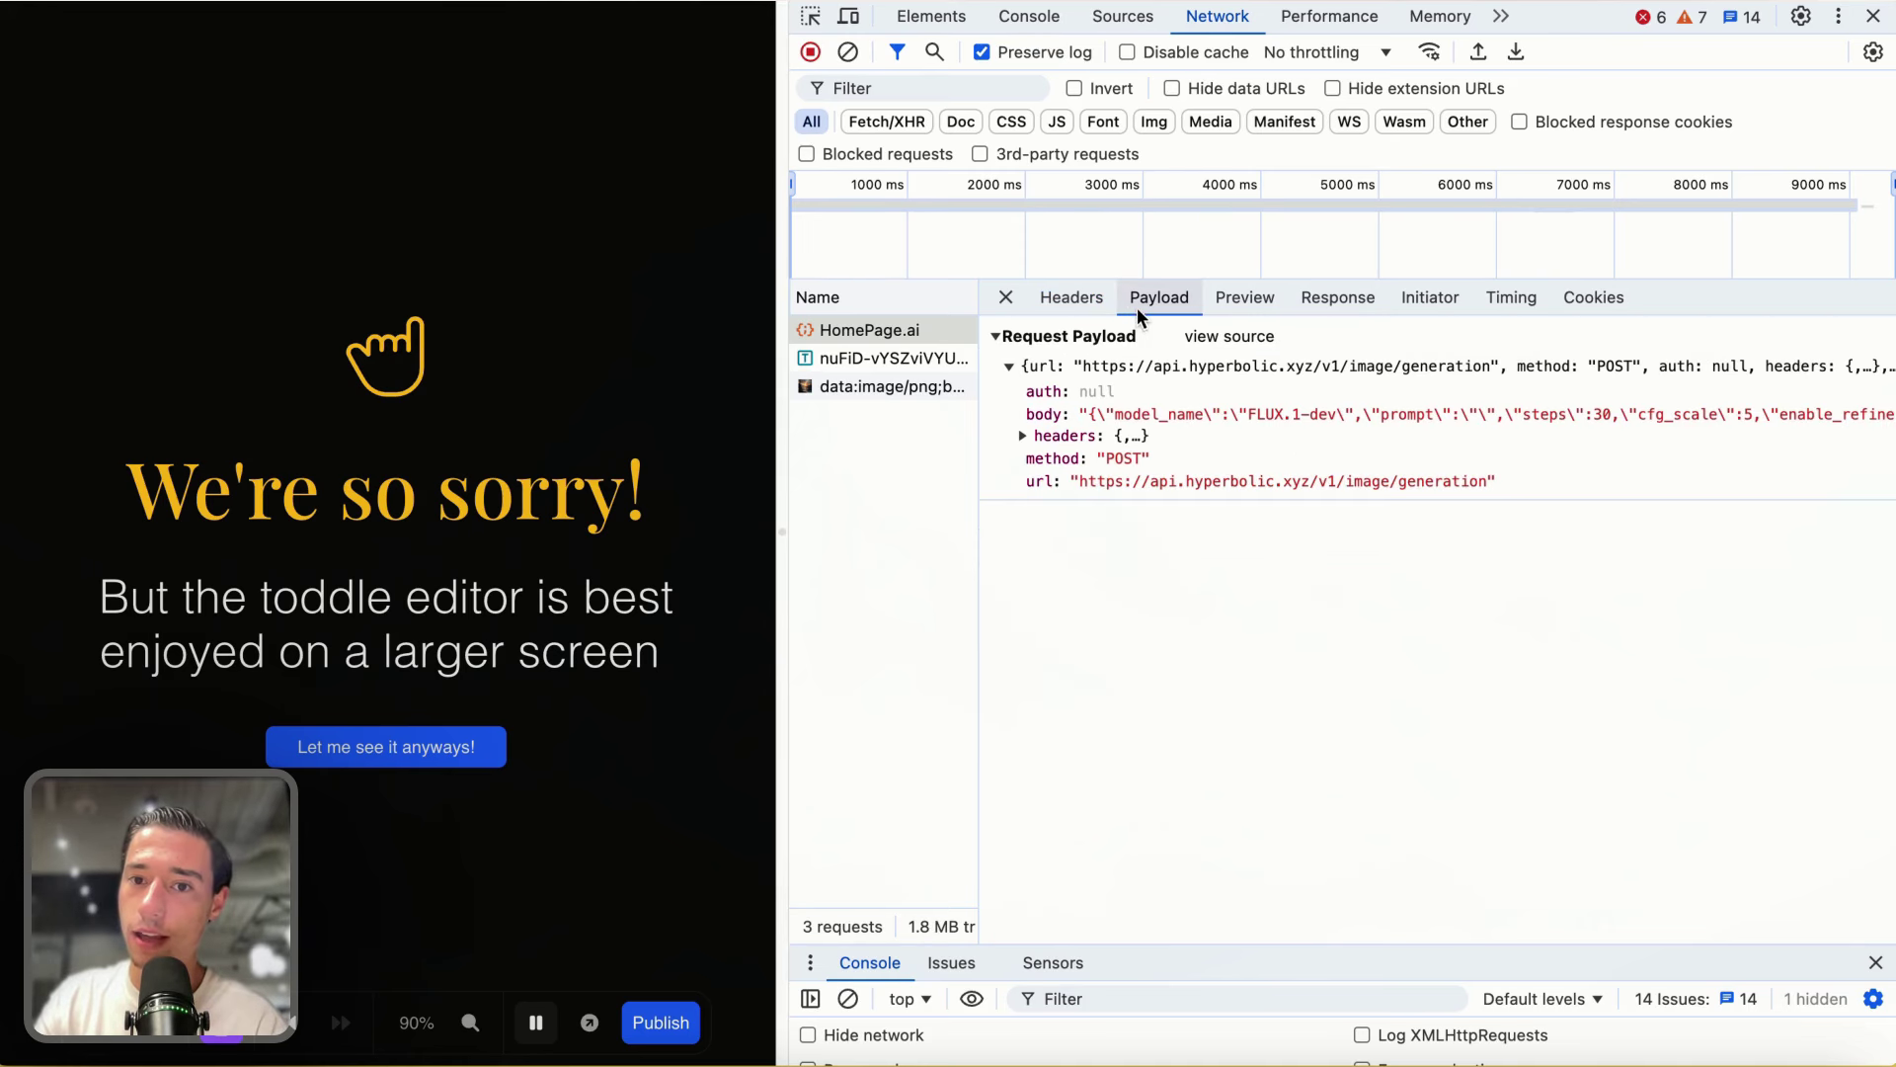
{"action": "left_click", "coordinate": [1022, 436]}
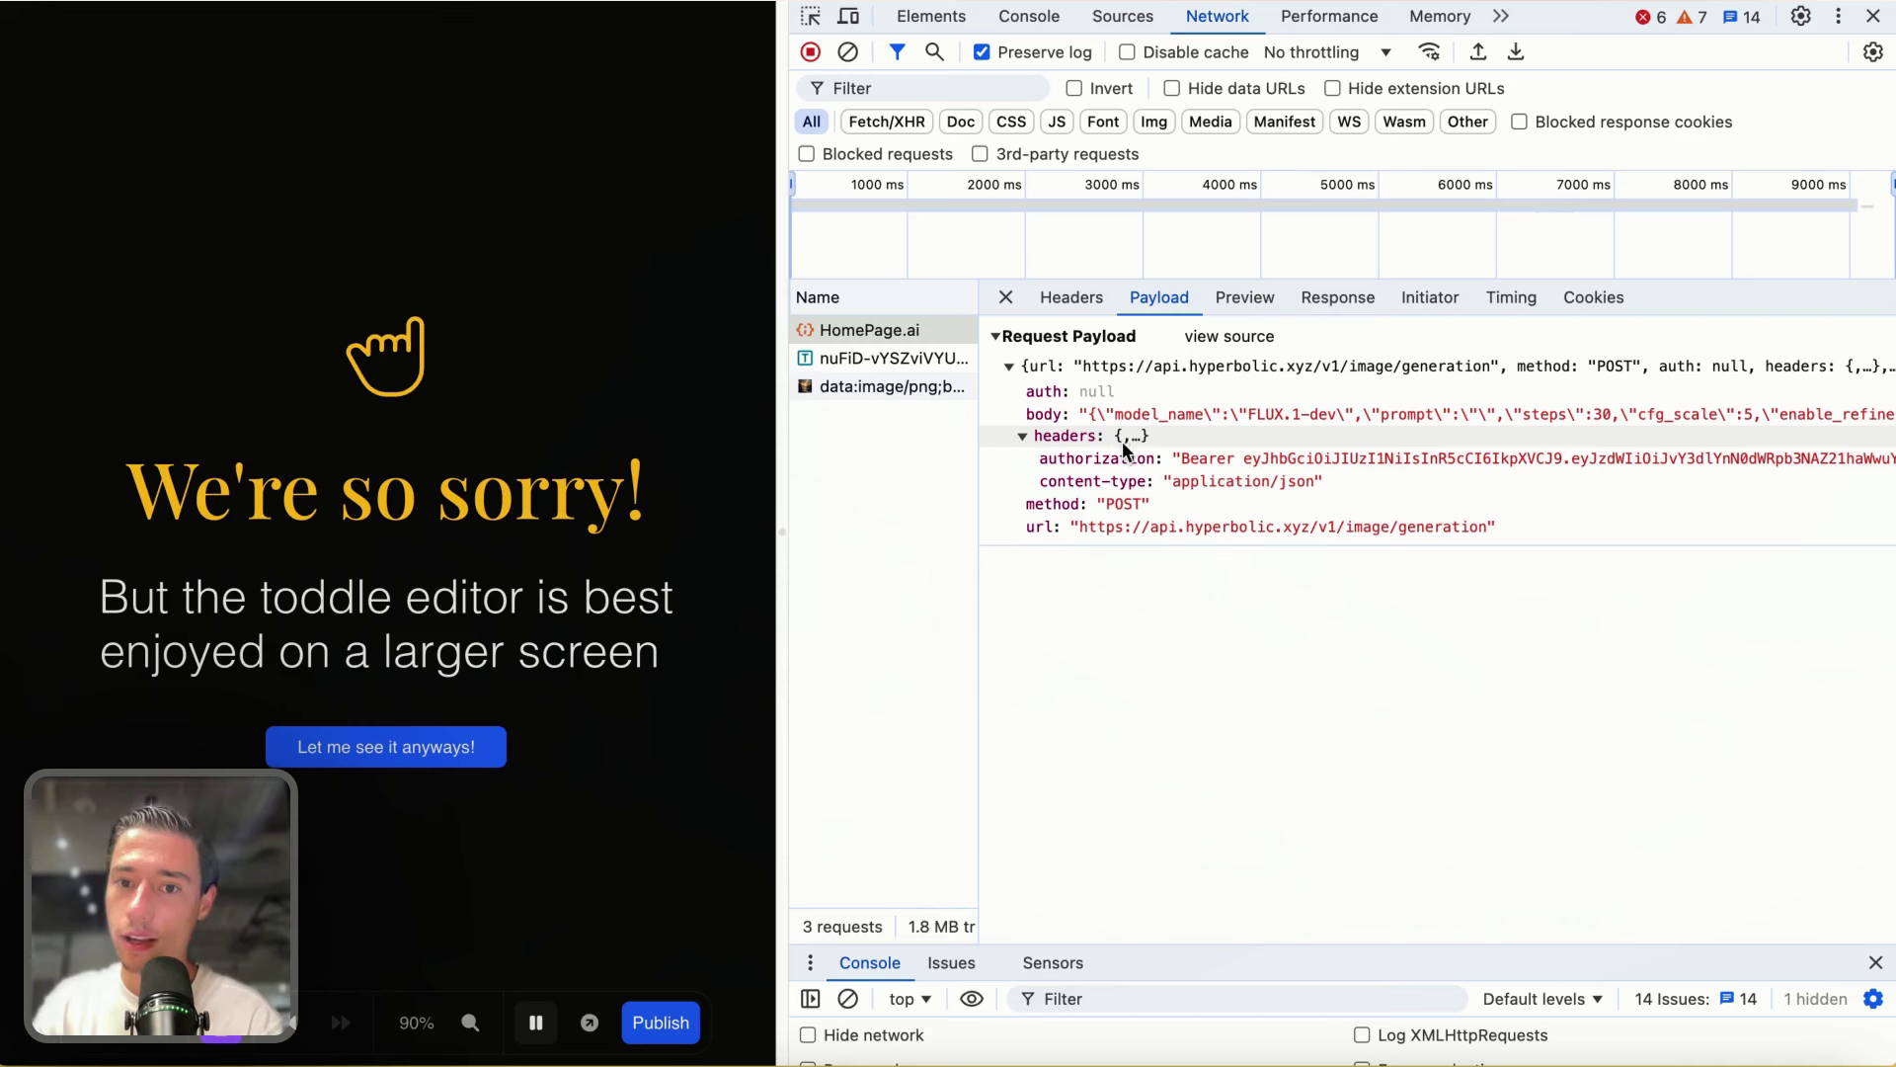
{"action": "double_click", "coordinate": [1211, 462]}
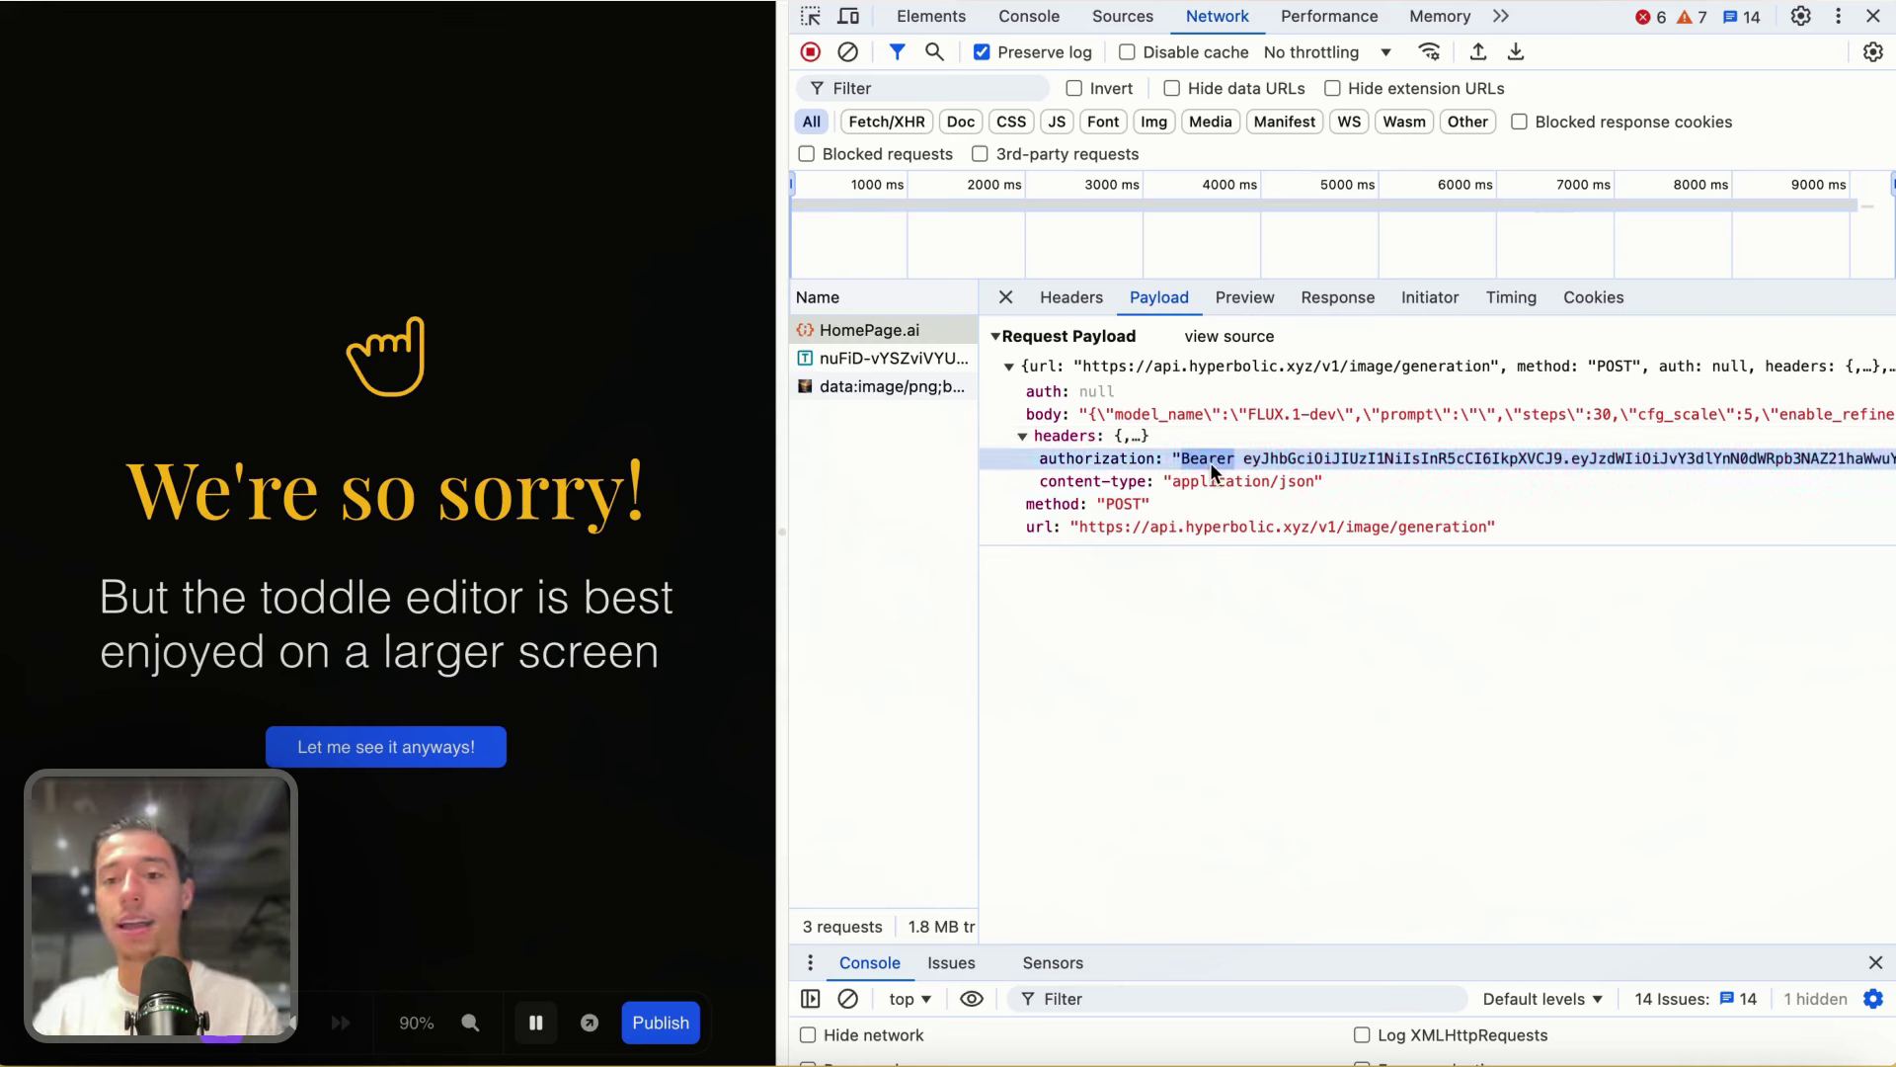
{"action": "triple_click", "coordinate": [1288, 460]}
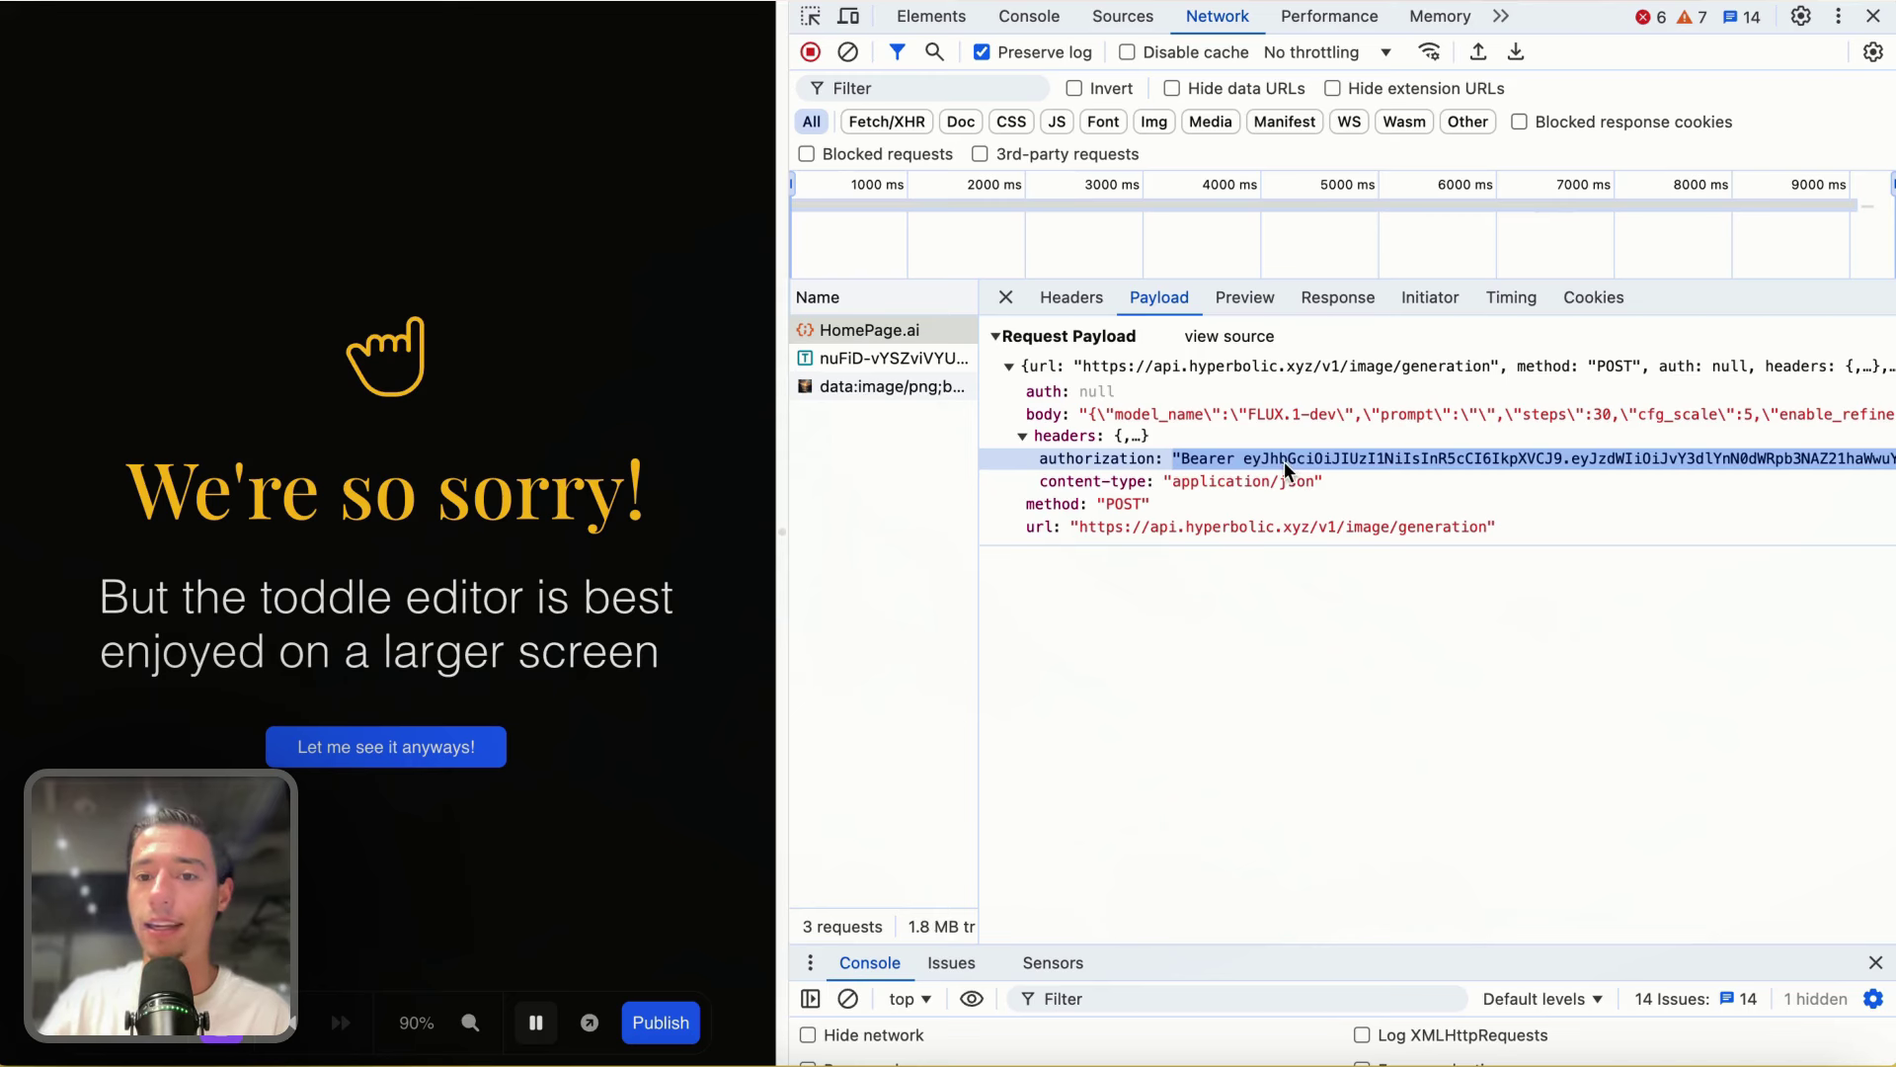
{"action": "scroll", "coordinate": [1282, 462], "scroll_direction": "right", "scroll_amount": 5}
{"action": "scroll", "coordinate": [1282, 462], "scroll_direction": "left", "scroll_amount": 5}
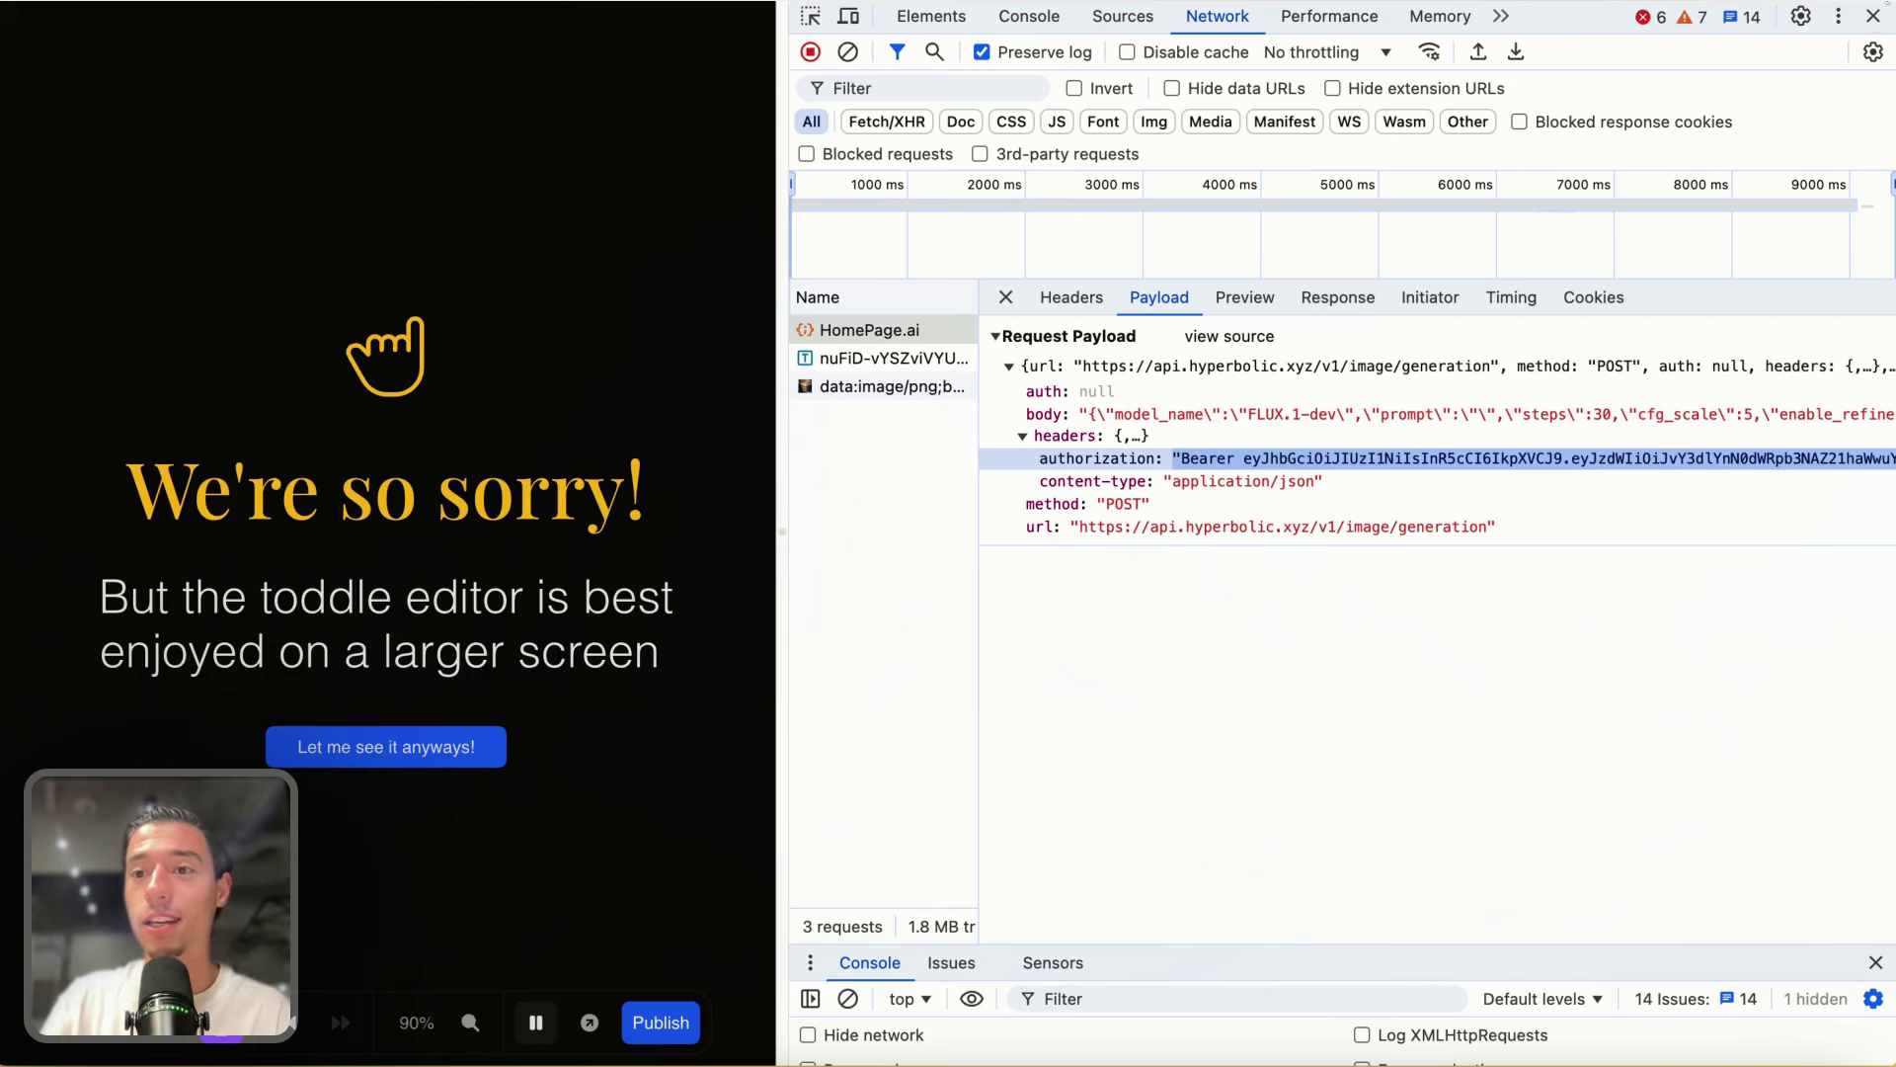
{"action": "left_click", "coordinate": [1874, 16]}
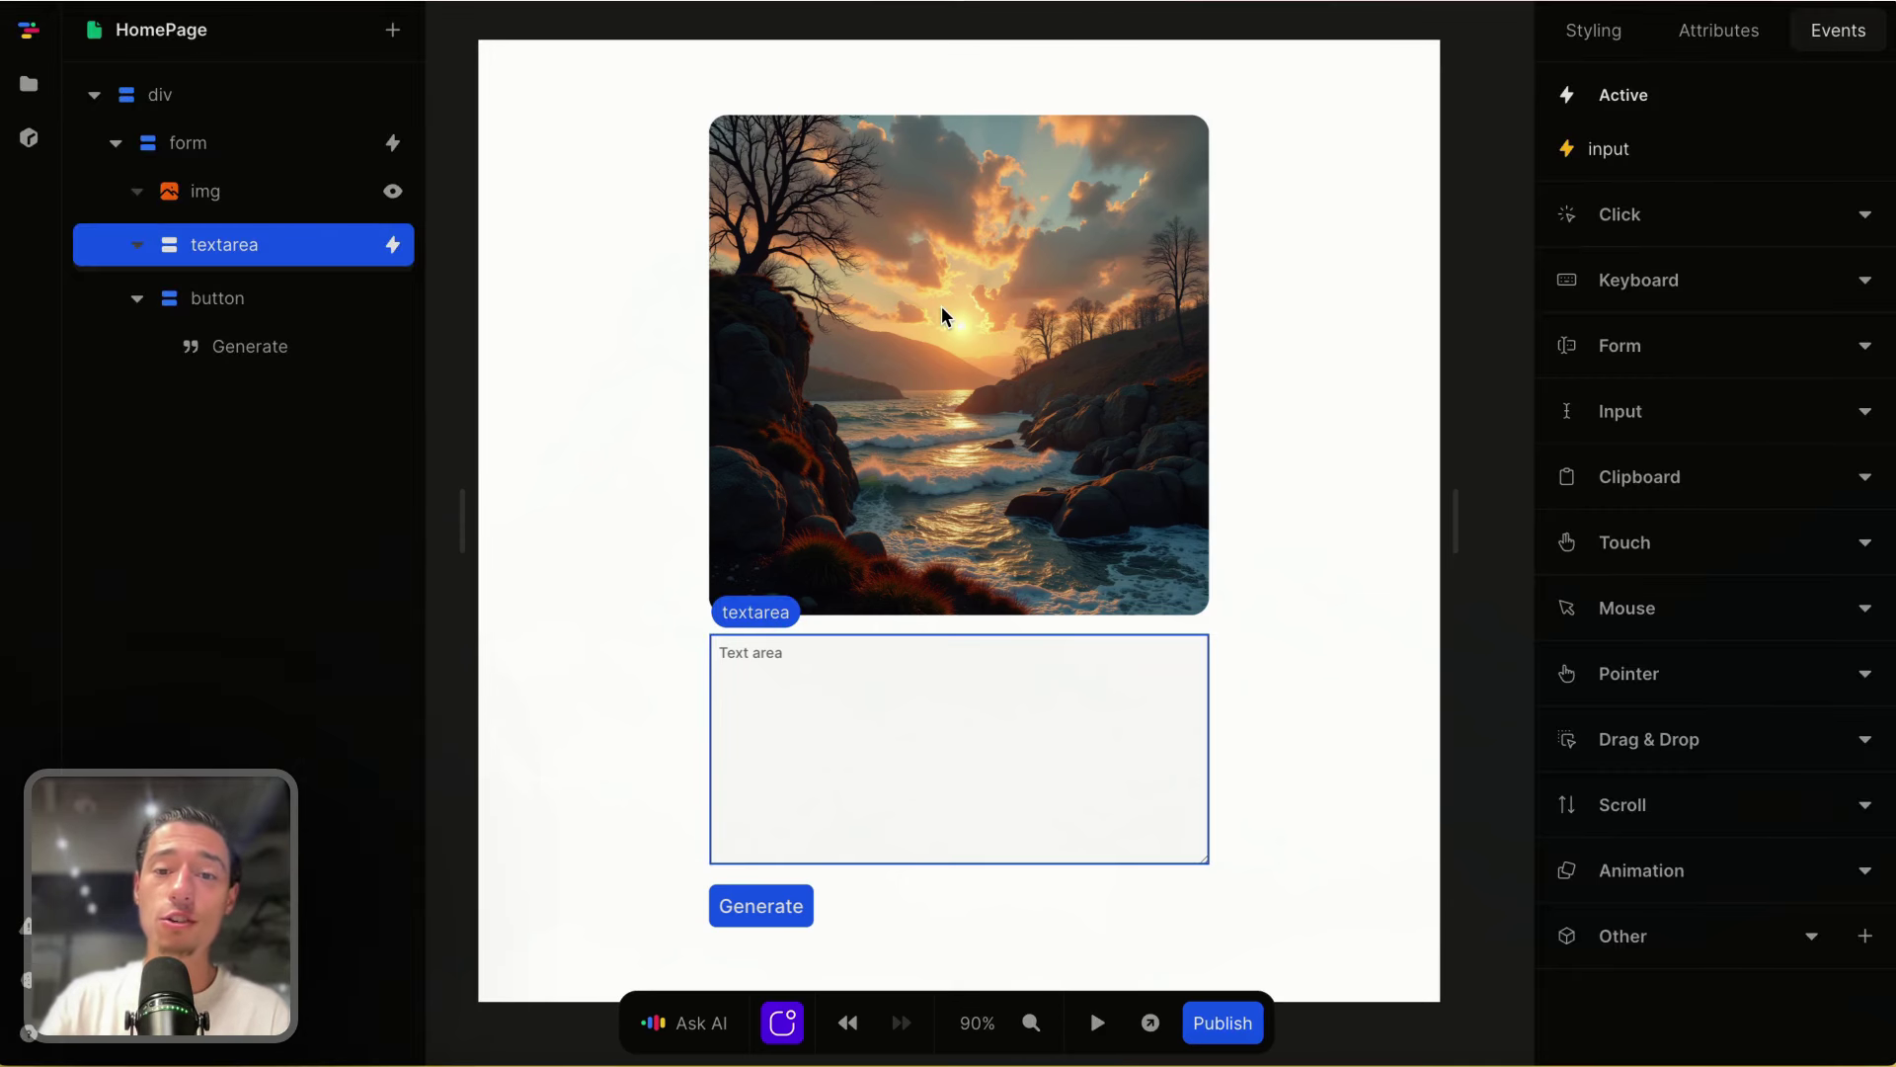
{"action": "key", "text": "Escape"}
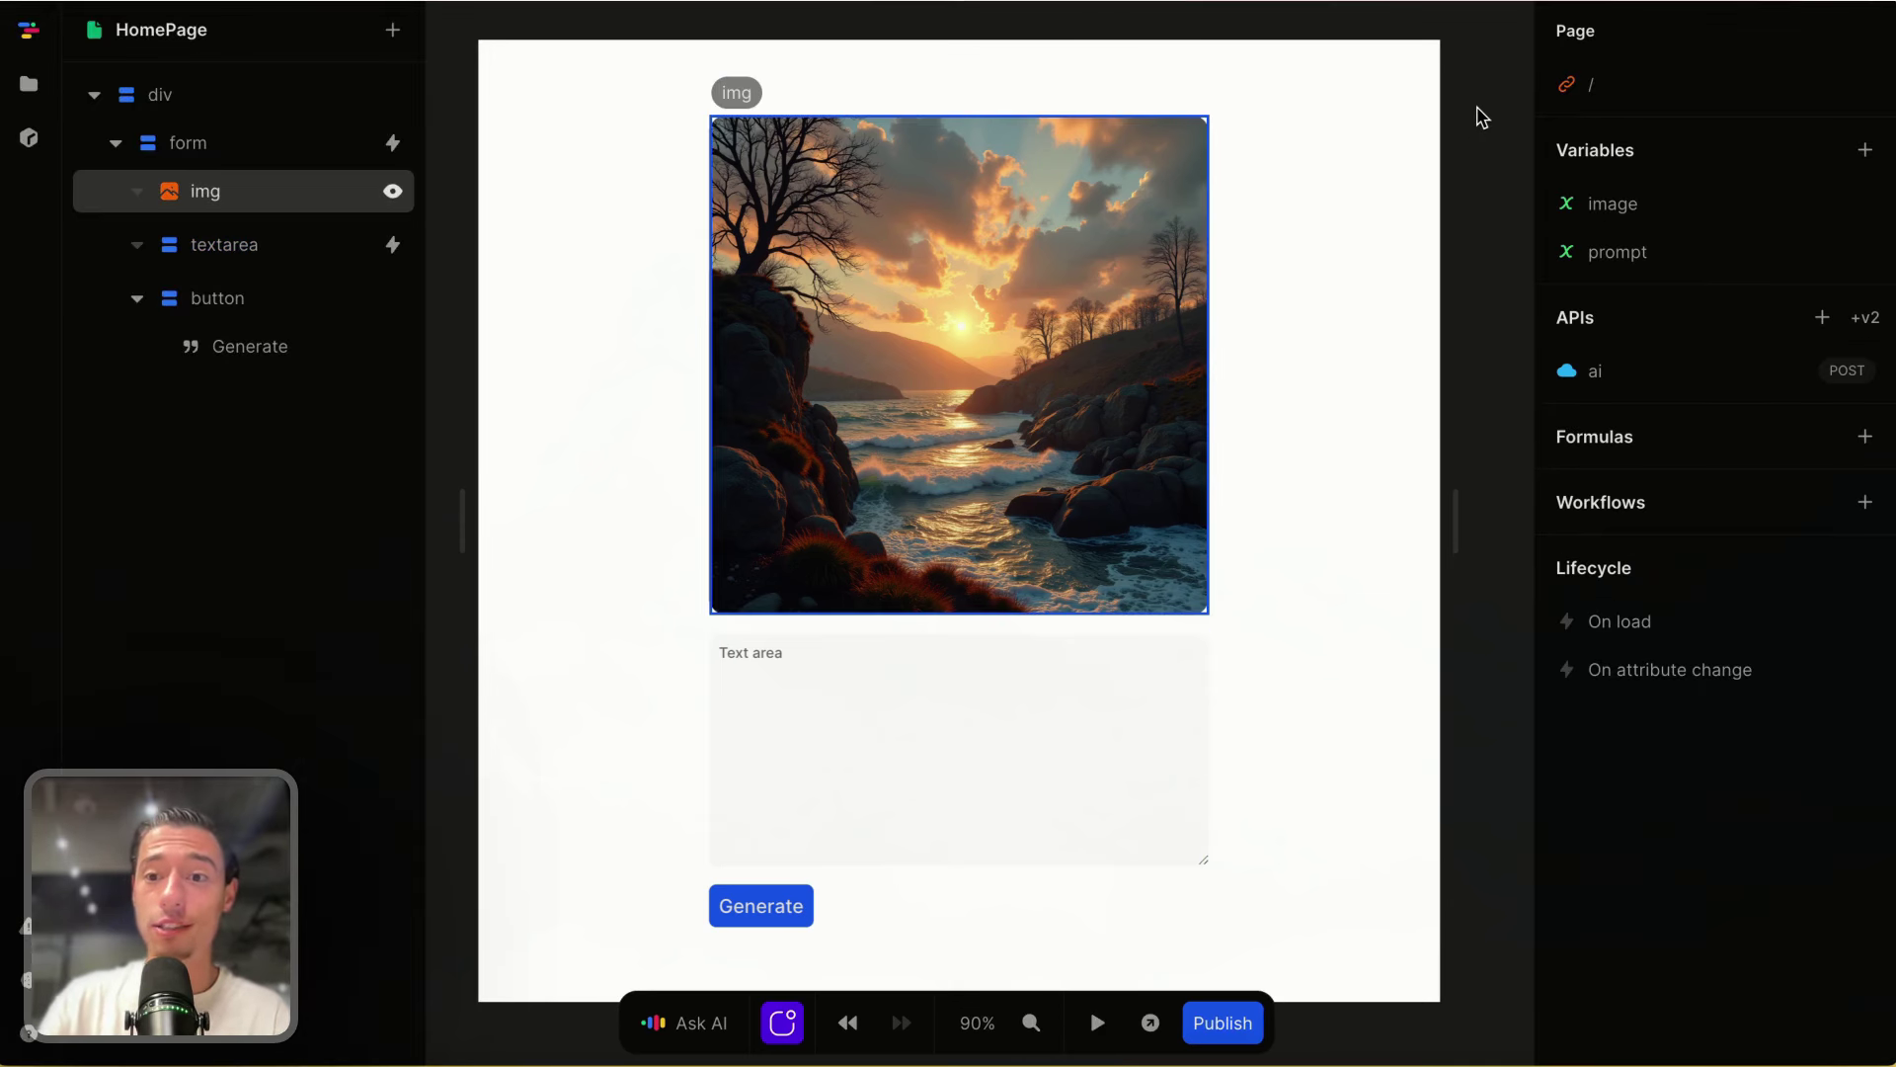
Step: Switch to Xano's API groups and add a new API group named "more secure api for ai"
{"action": "mouse_move", "coordinate": [19, 798]}
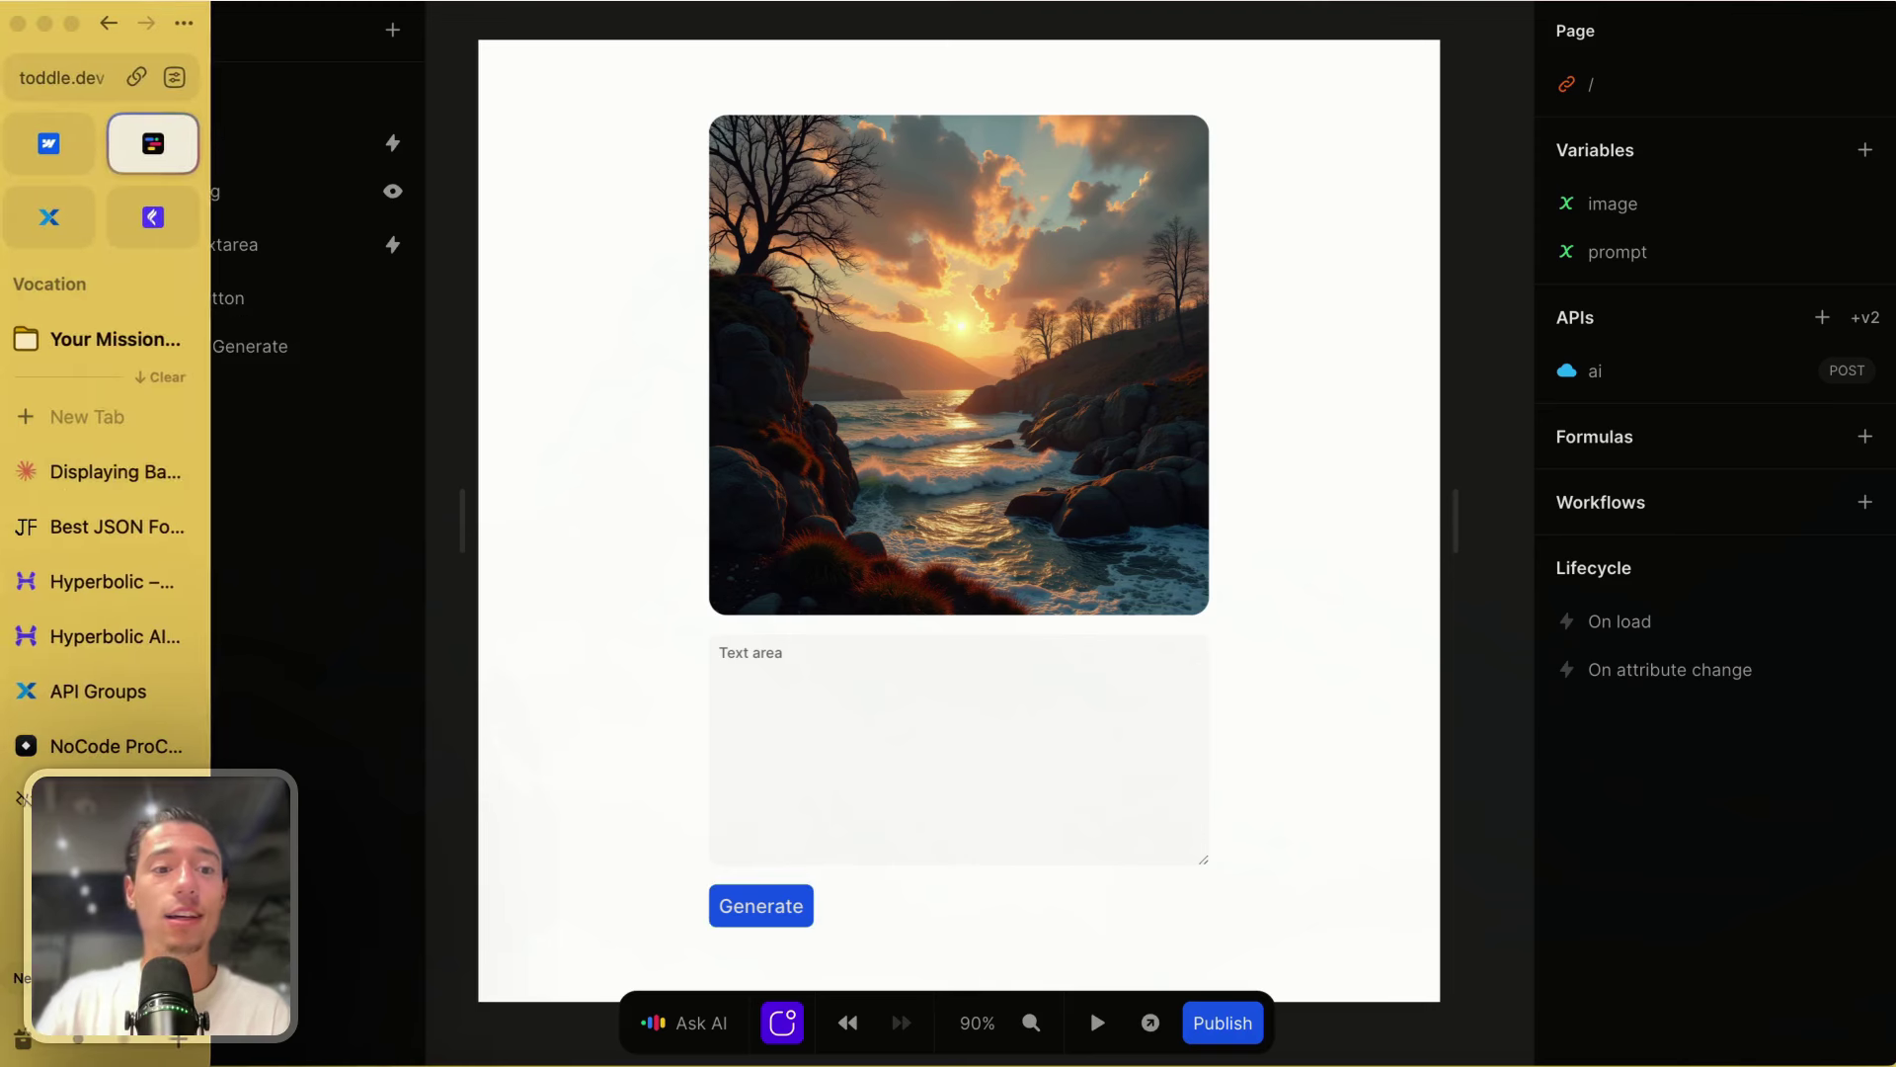
{"action": "left_click", "coordinate": [93, 695]}
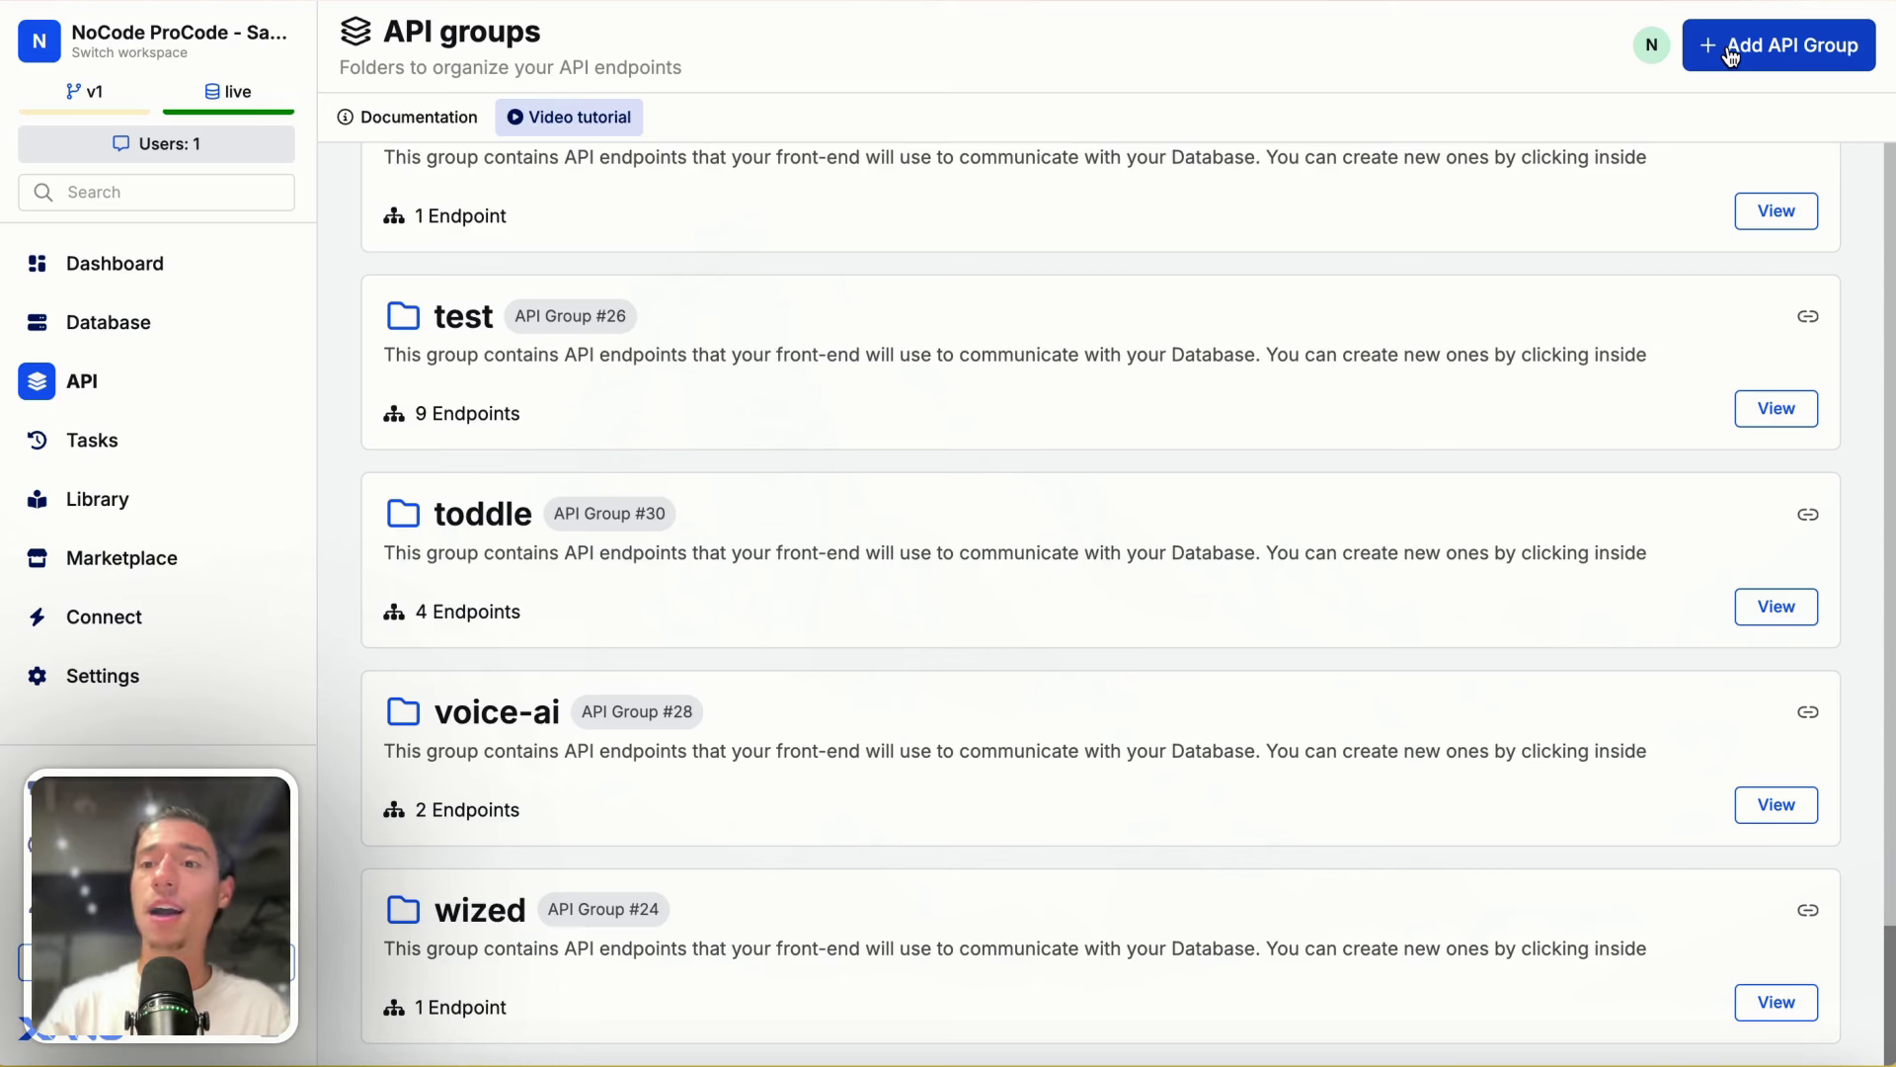
{"action": "left_click", "coordinate": [1794, 55]}
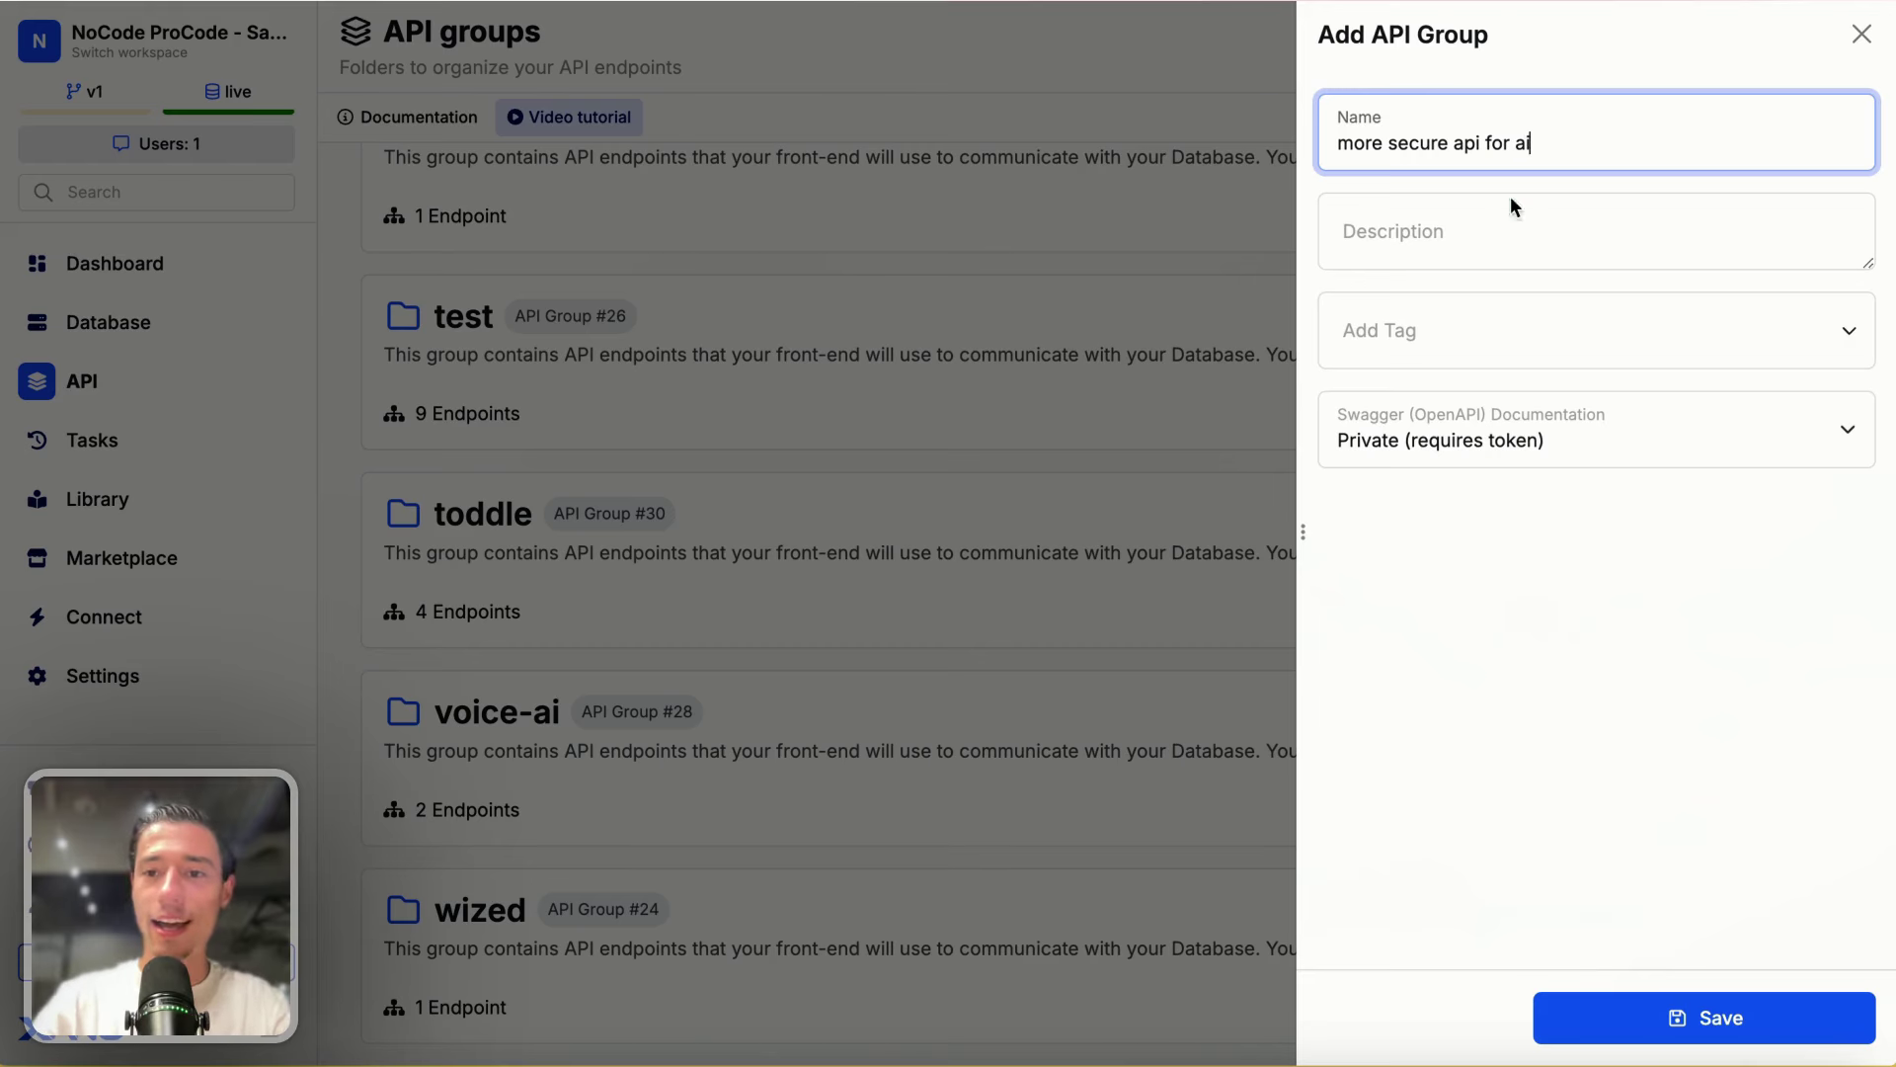
{"action": "left_click", "coordinate": [1679, 1017]}
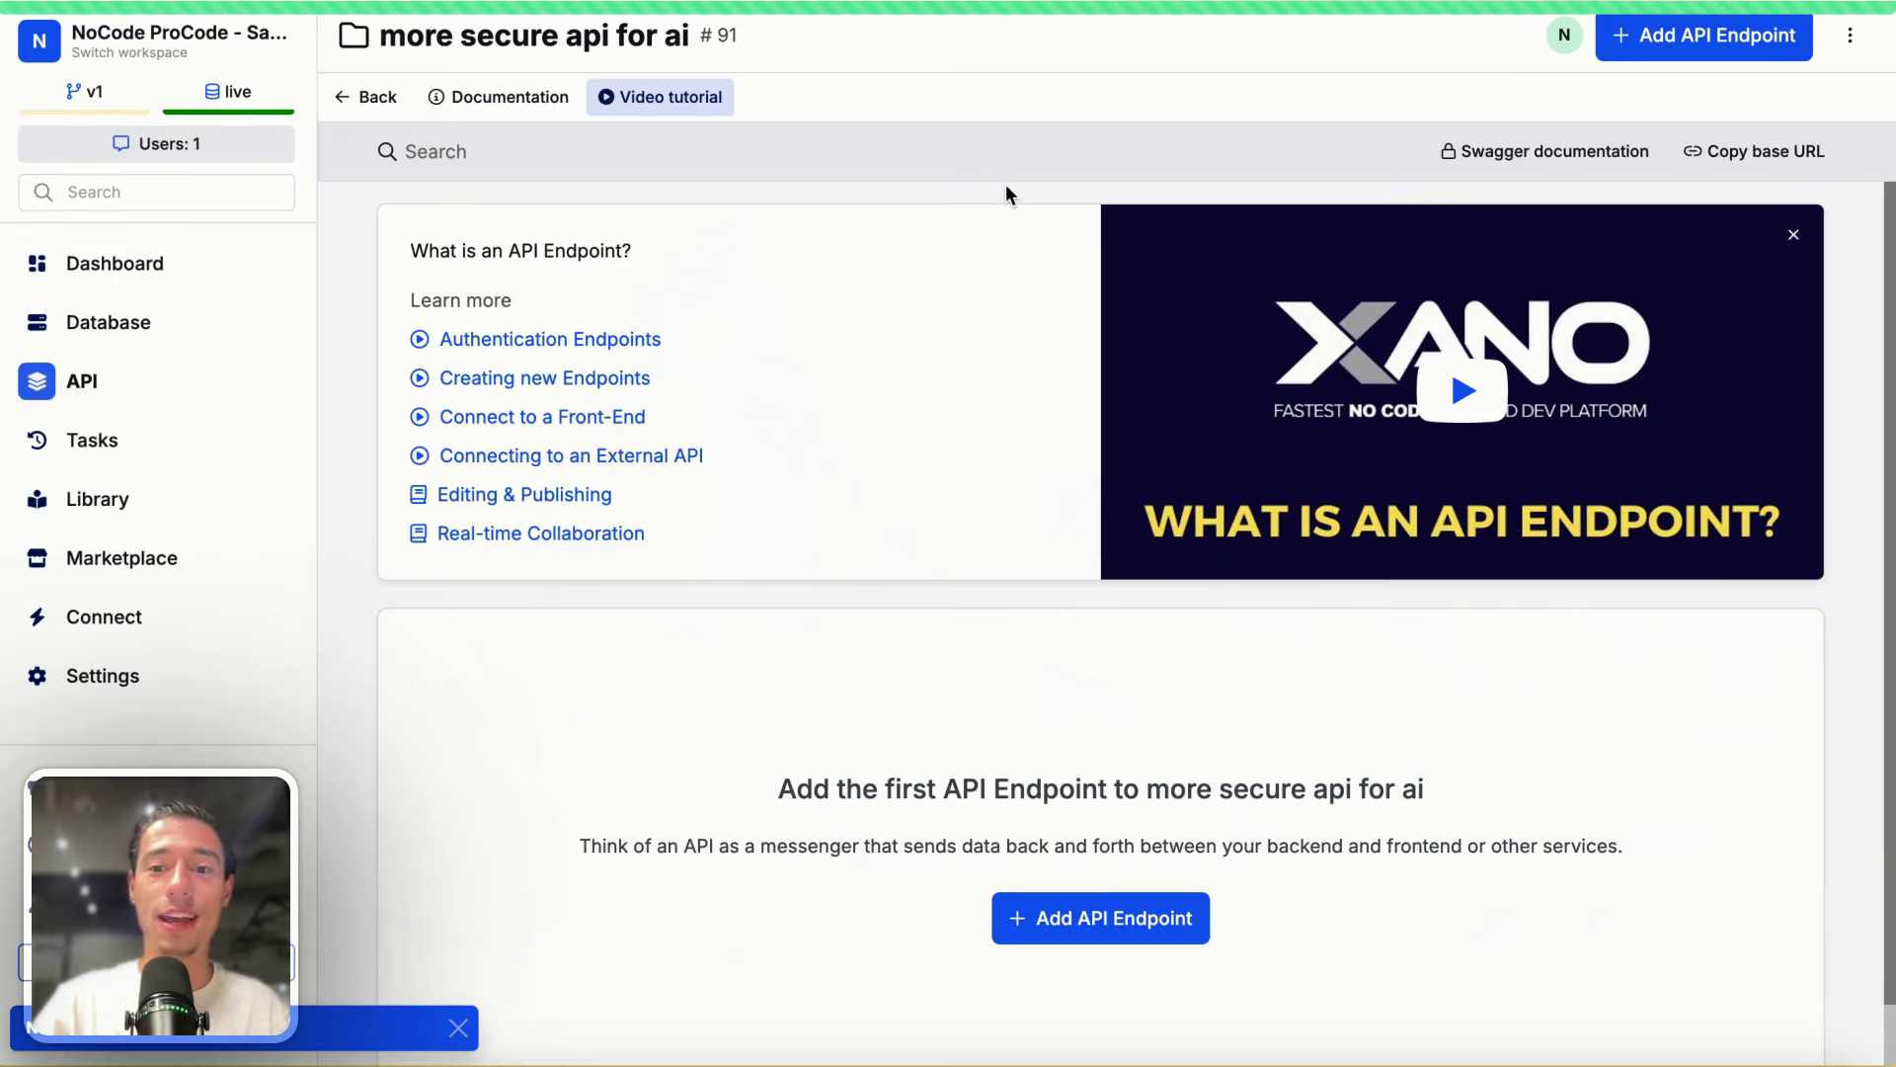
Step: Add a custom API endpoint named proxy with the POST verb to the new API group
{"action": "left_click", "coordinate": [1152, 924]}
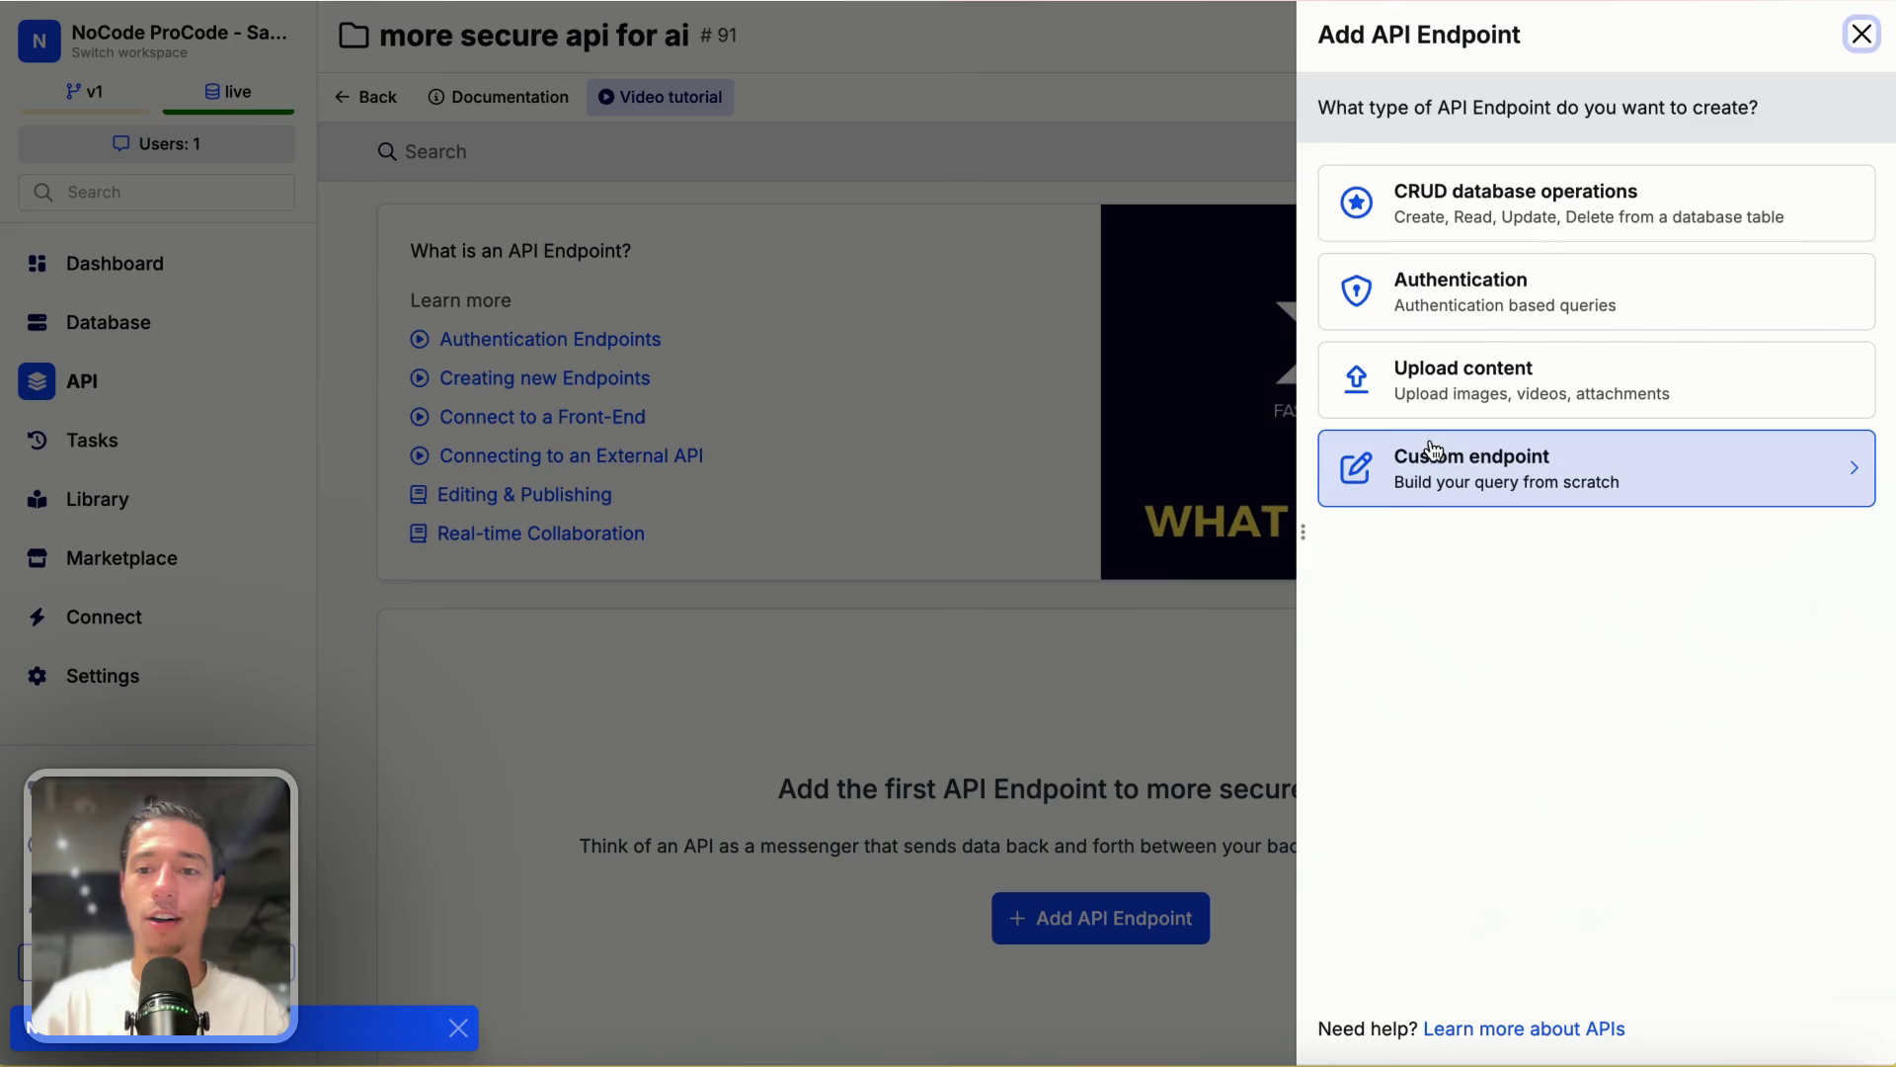
{"action": "left_click", "coordinate": [1432, 456]}
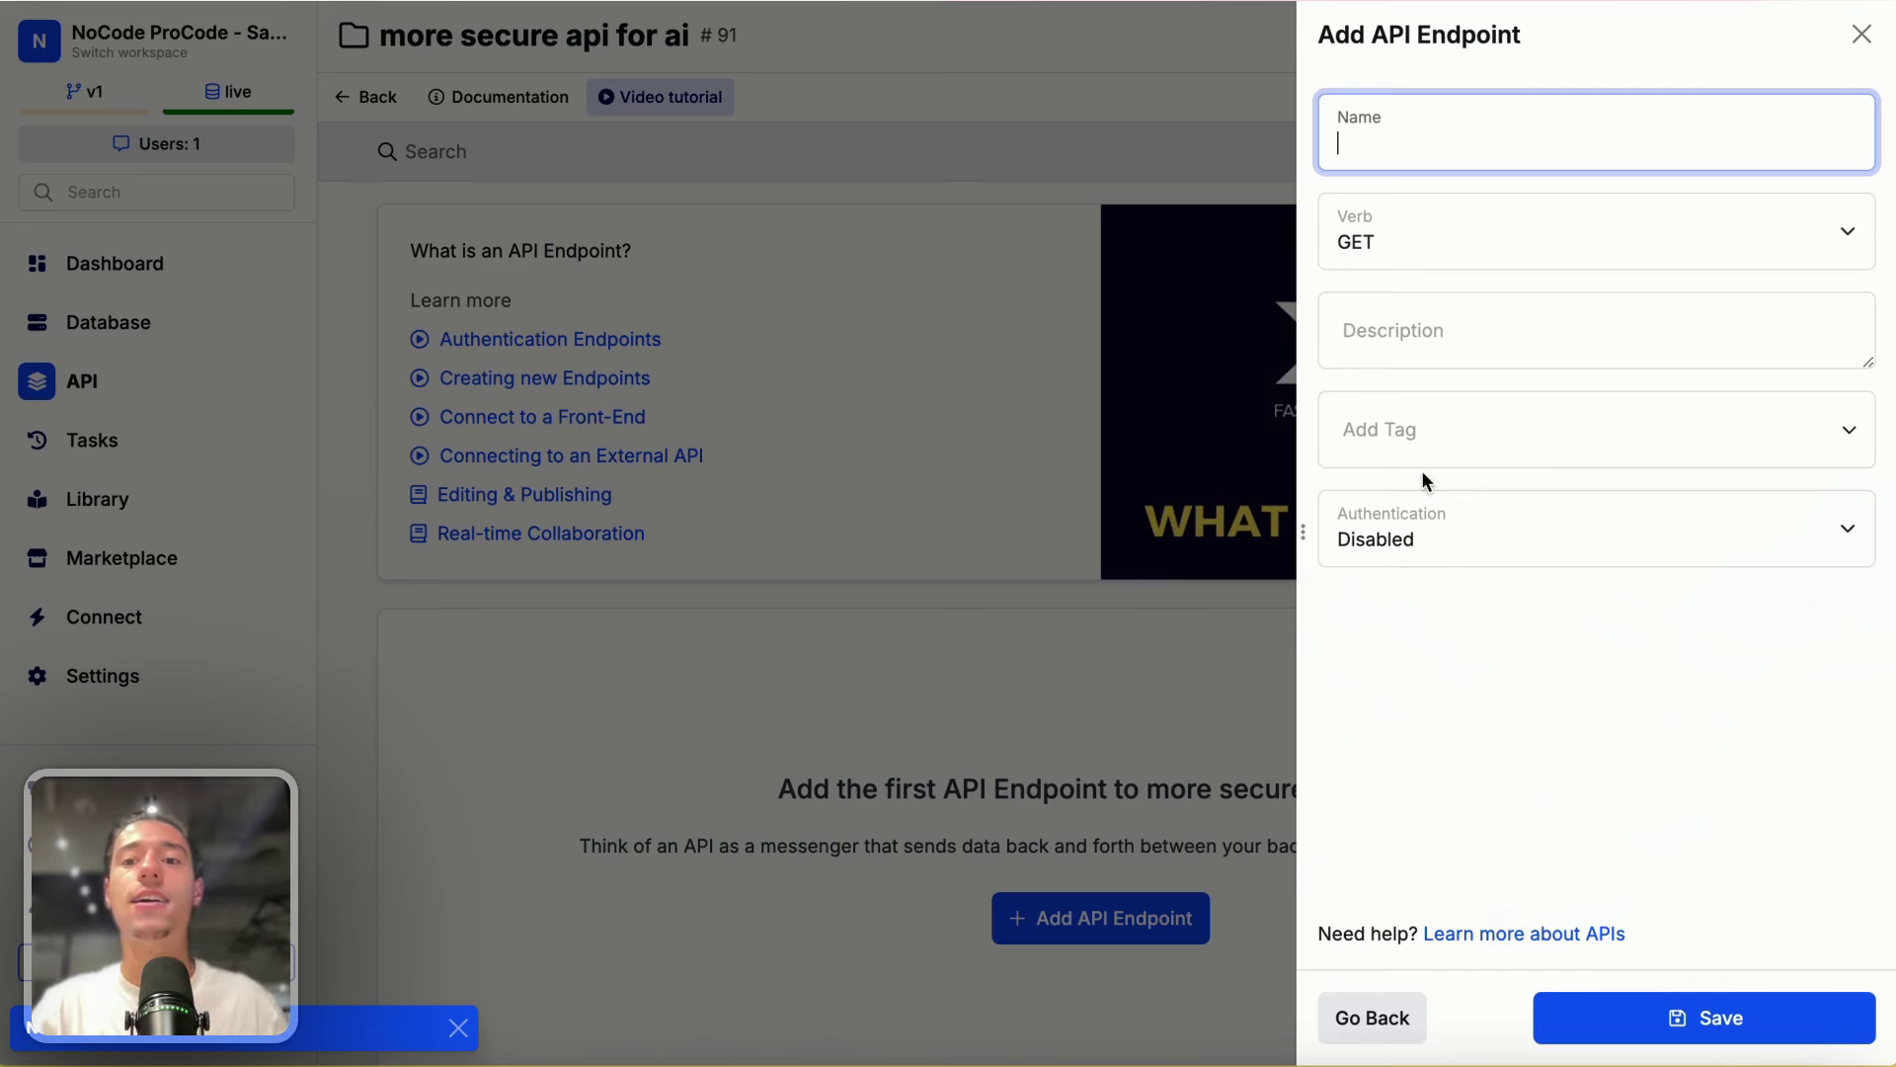
{"action": "type", "text": "proxy"}
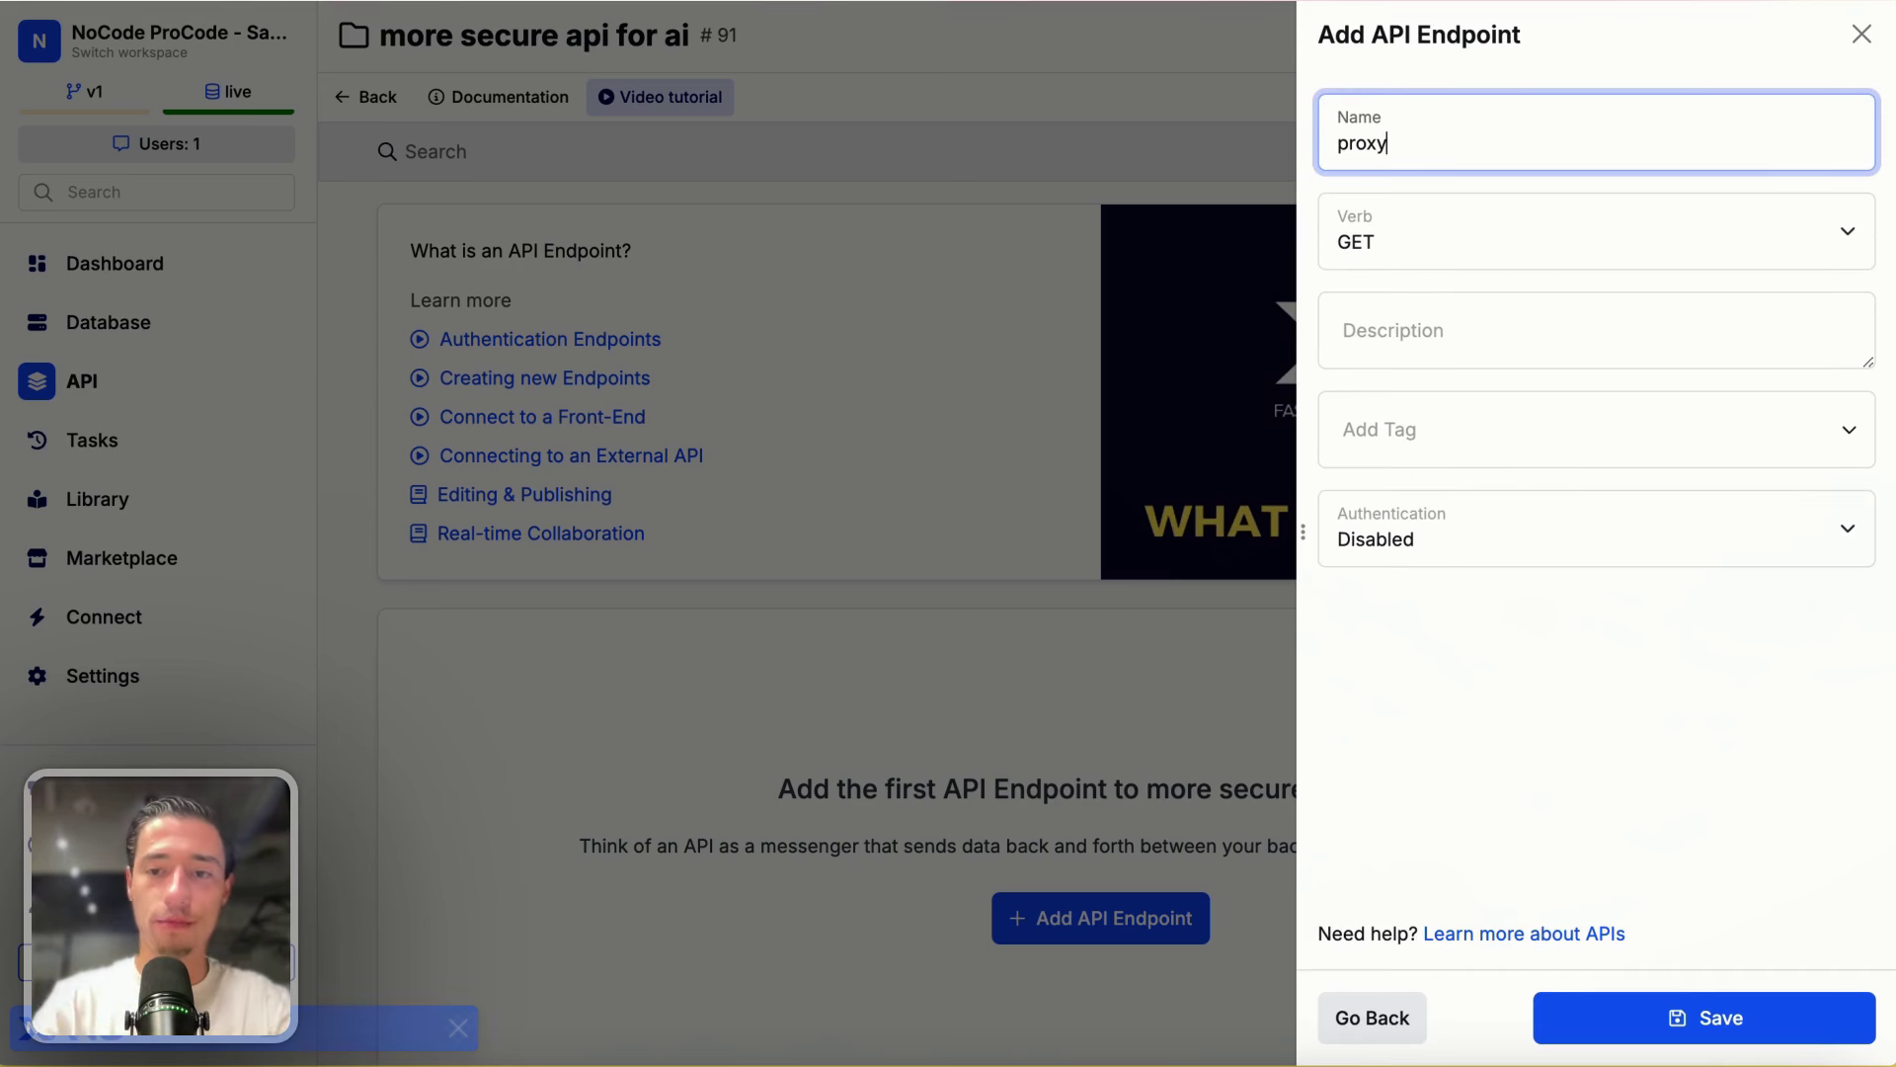
{"action": "left_click", "coordinate": [1438, 258]}
{"action": "left_click", "coordinate": [1424, 263]}
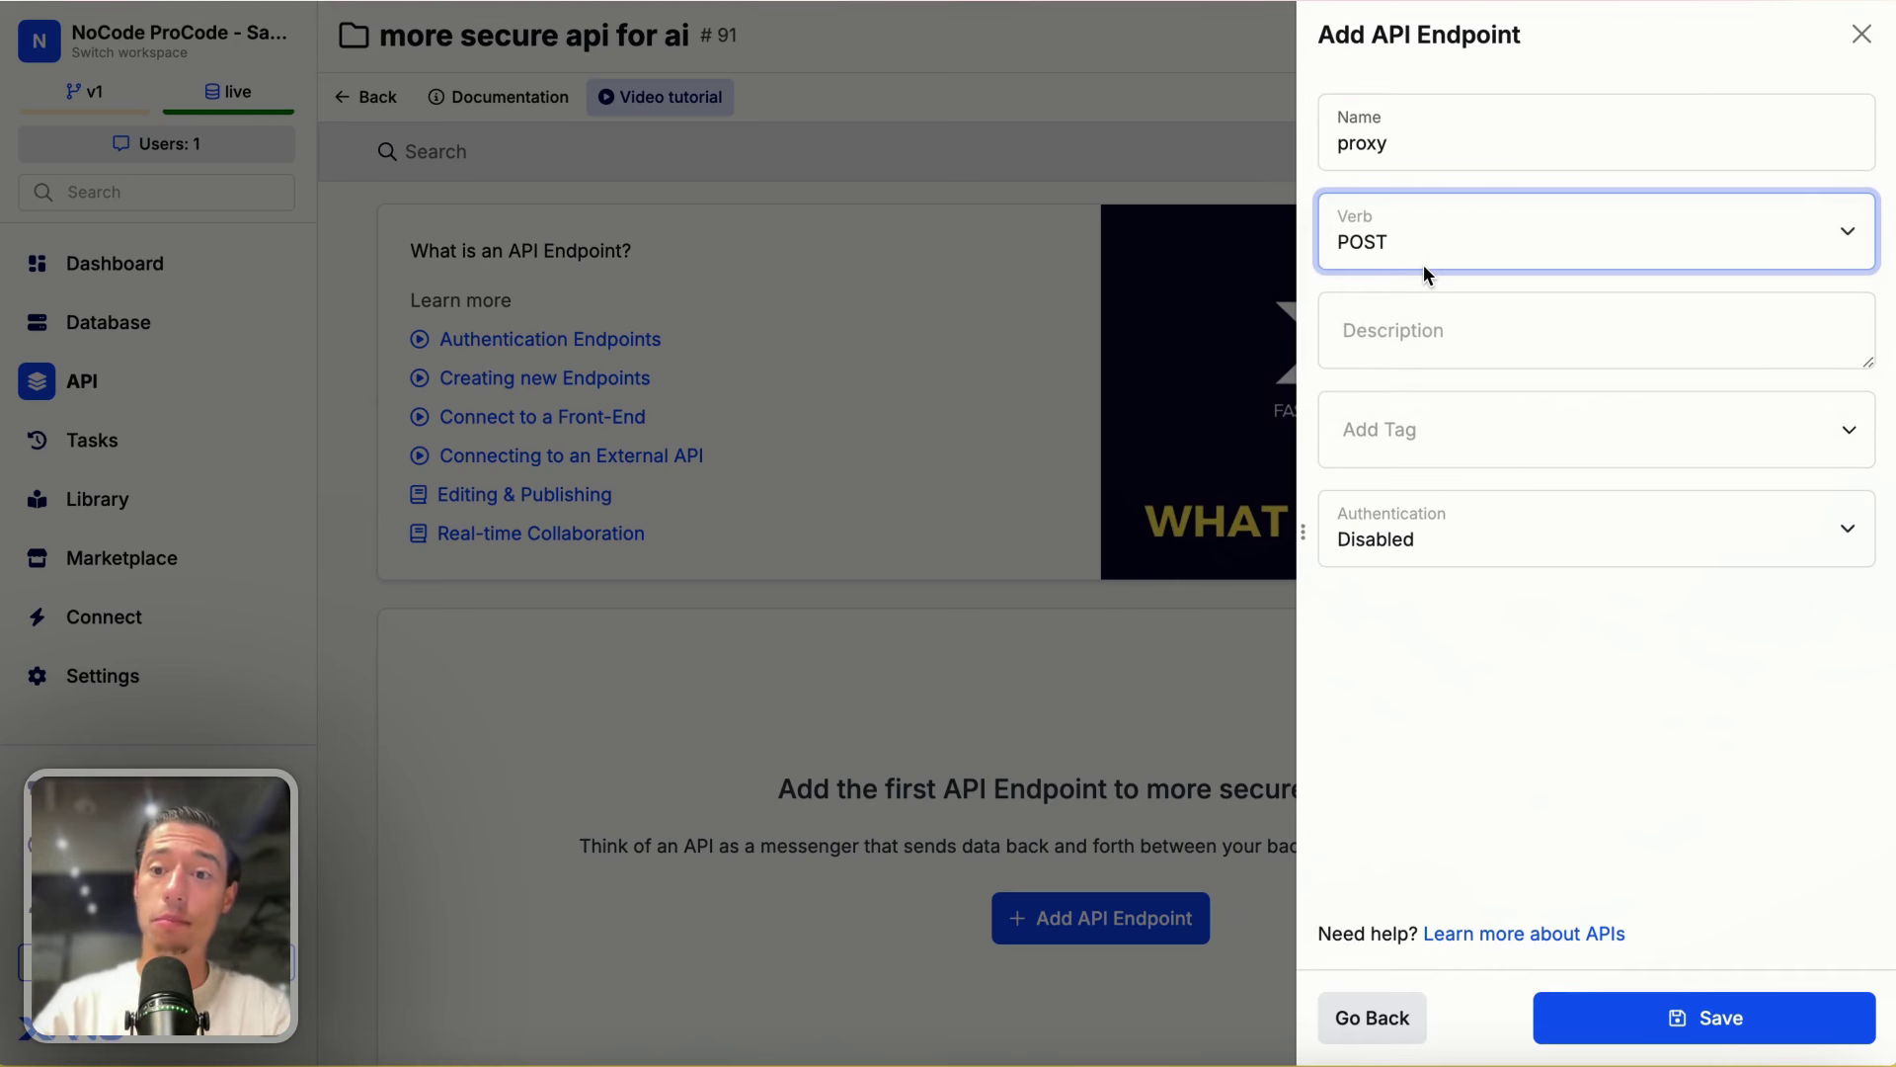
{"action": "left_click", "coordinate": [1651, 1012]}
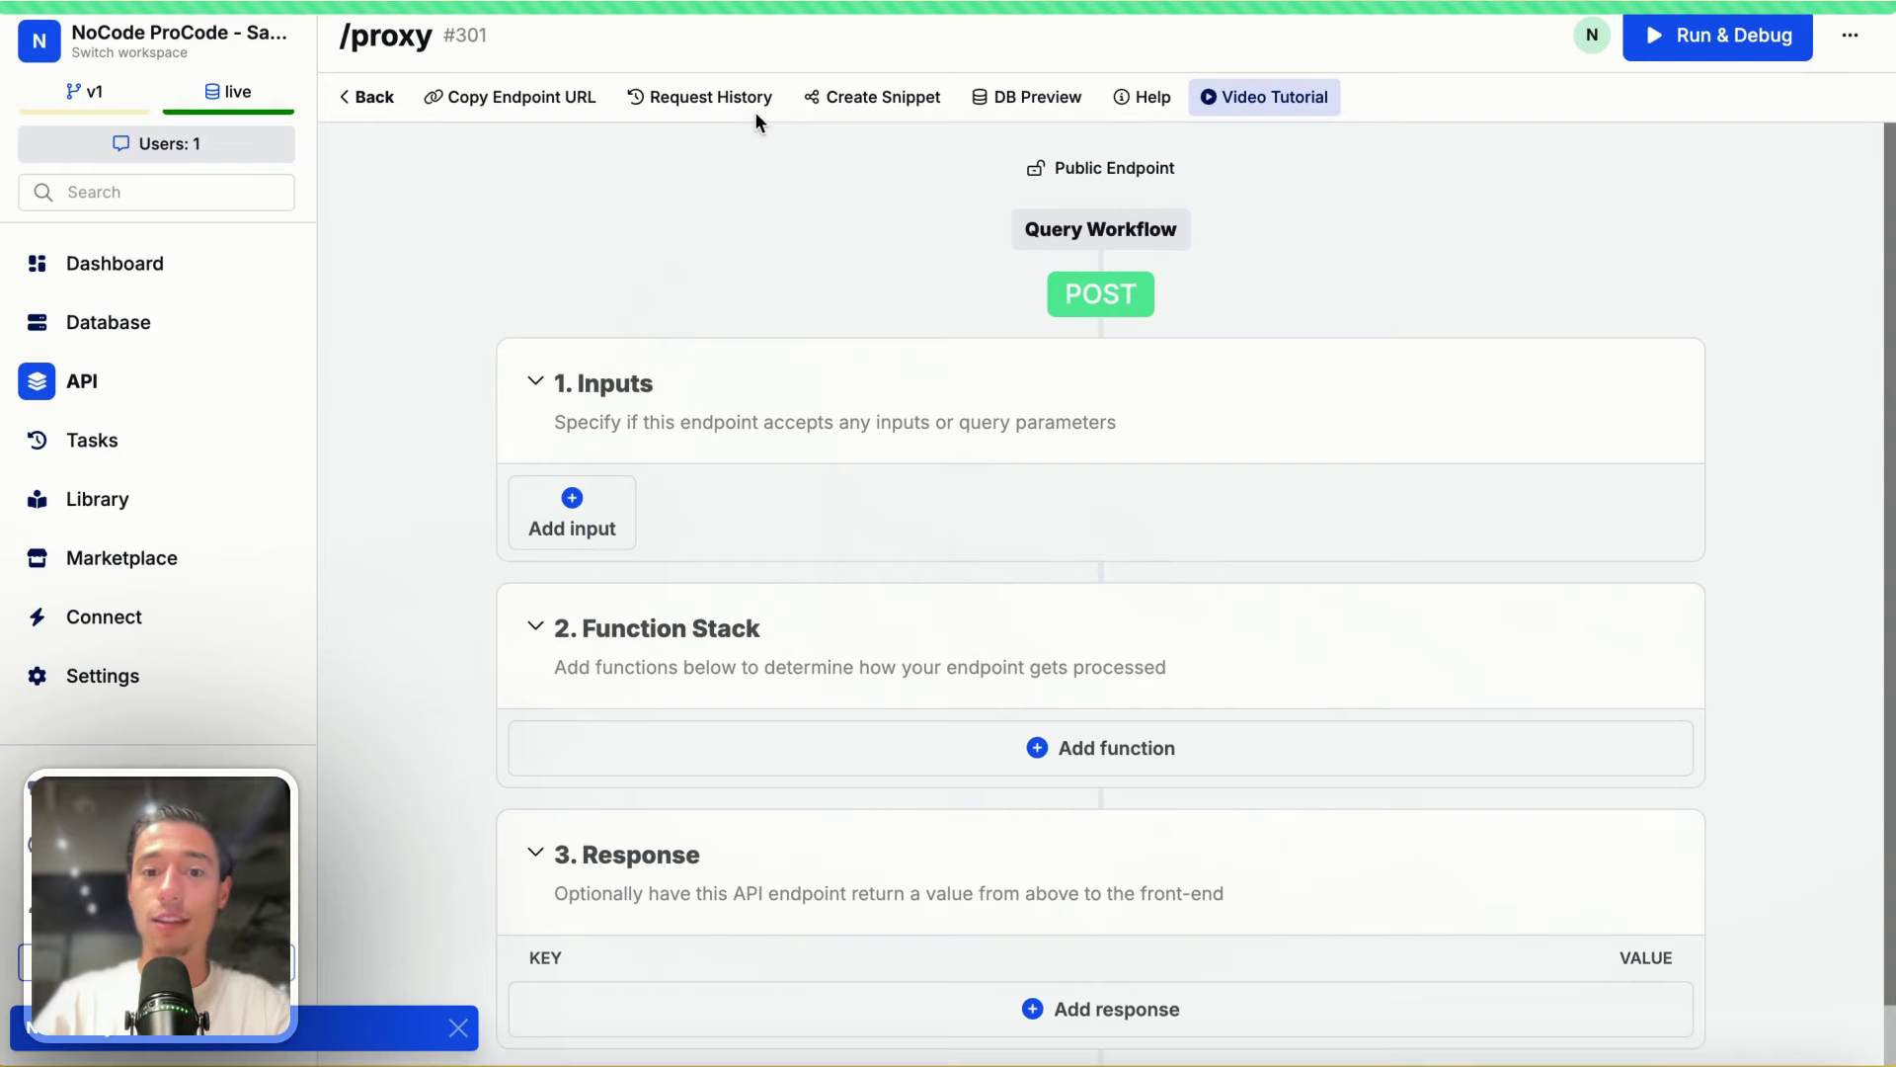
Step: Add a text input named prompt to the proxy endpoint
{"action": "left_click", "coordinate": [590, 515]}
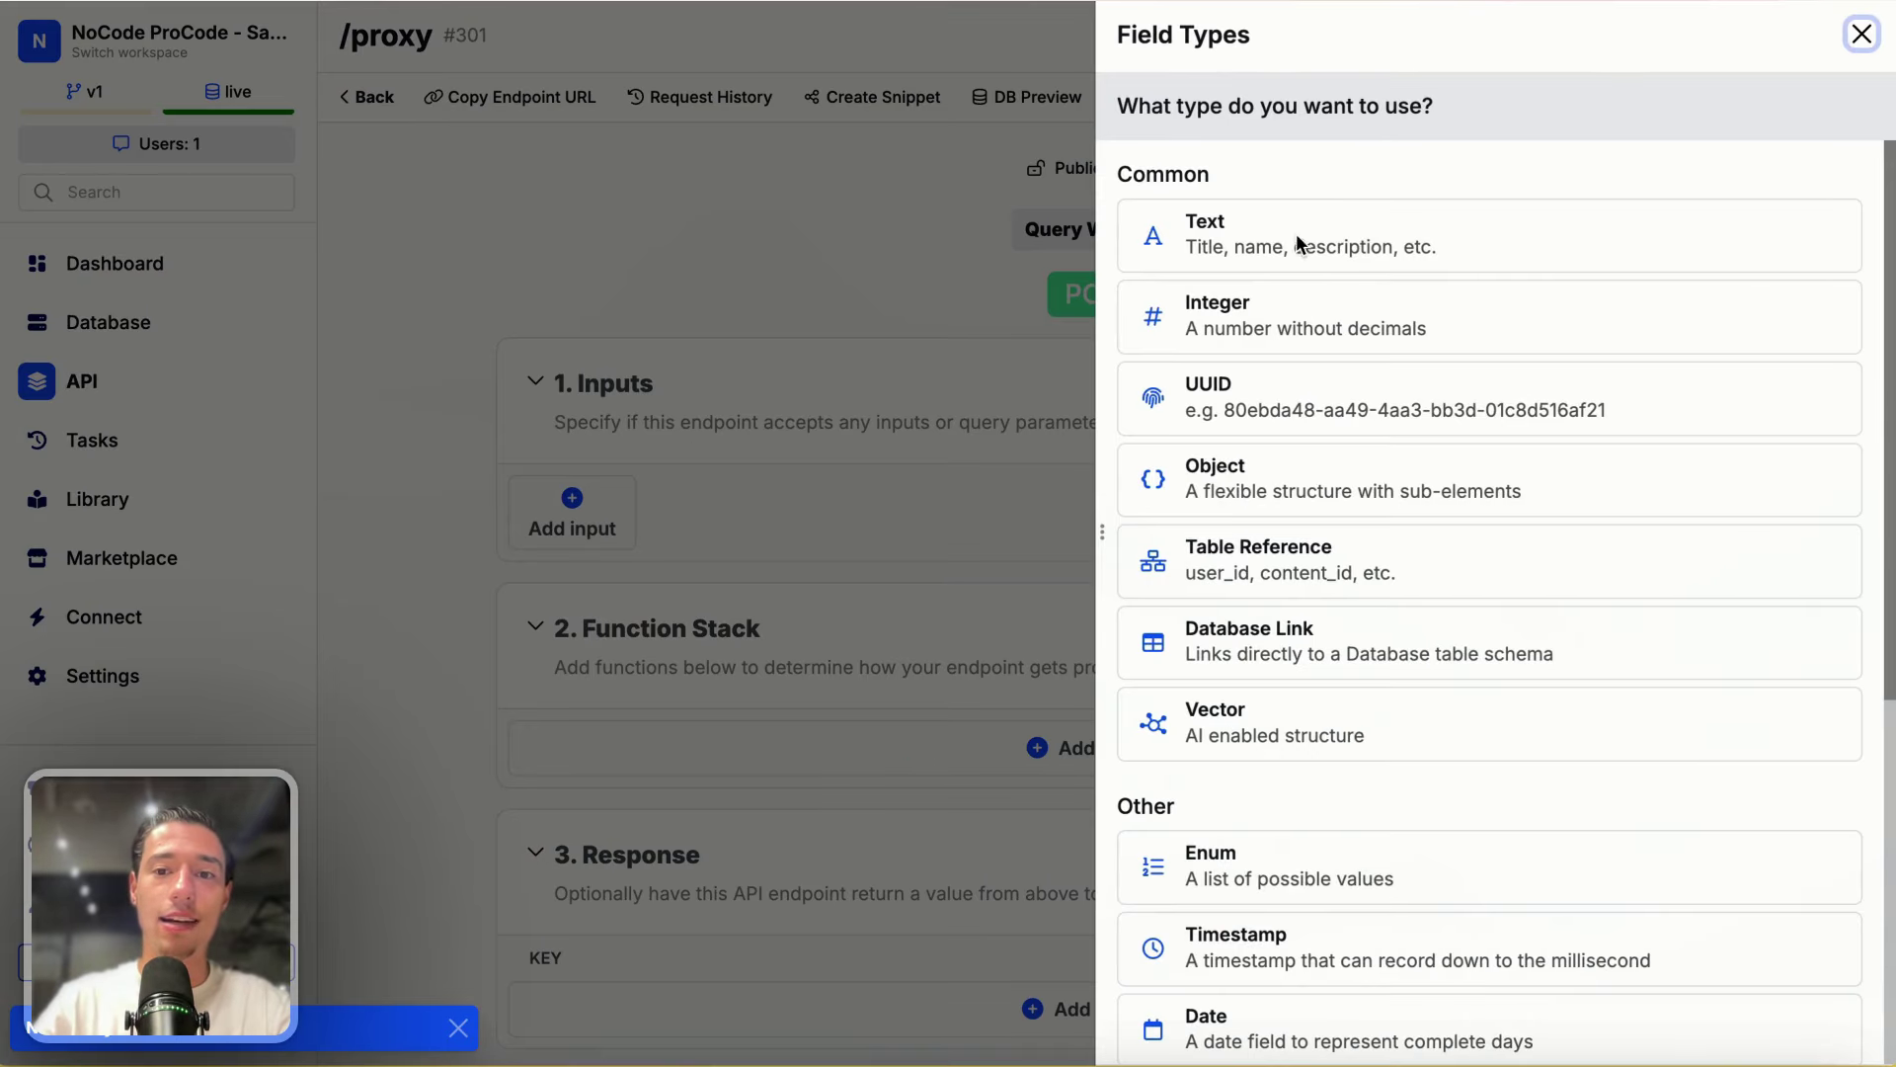
{"action": "left_click", "coordinate": [1278, 228]}
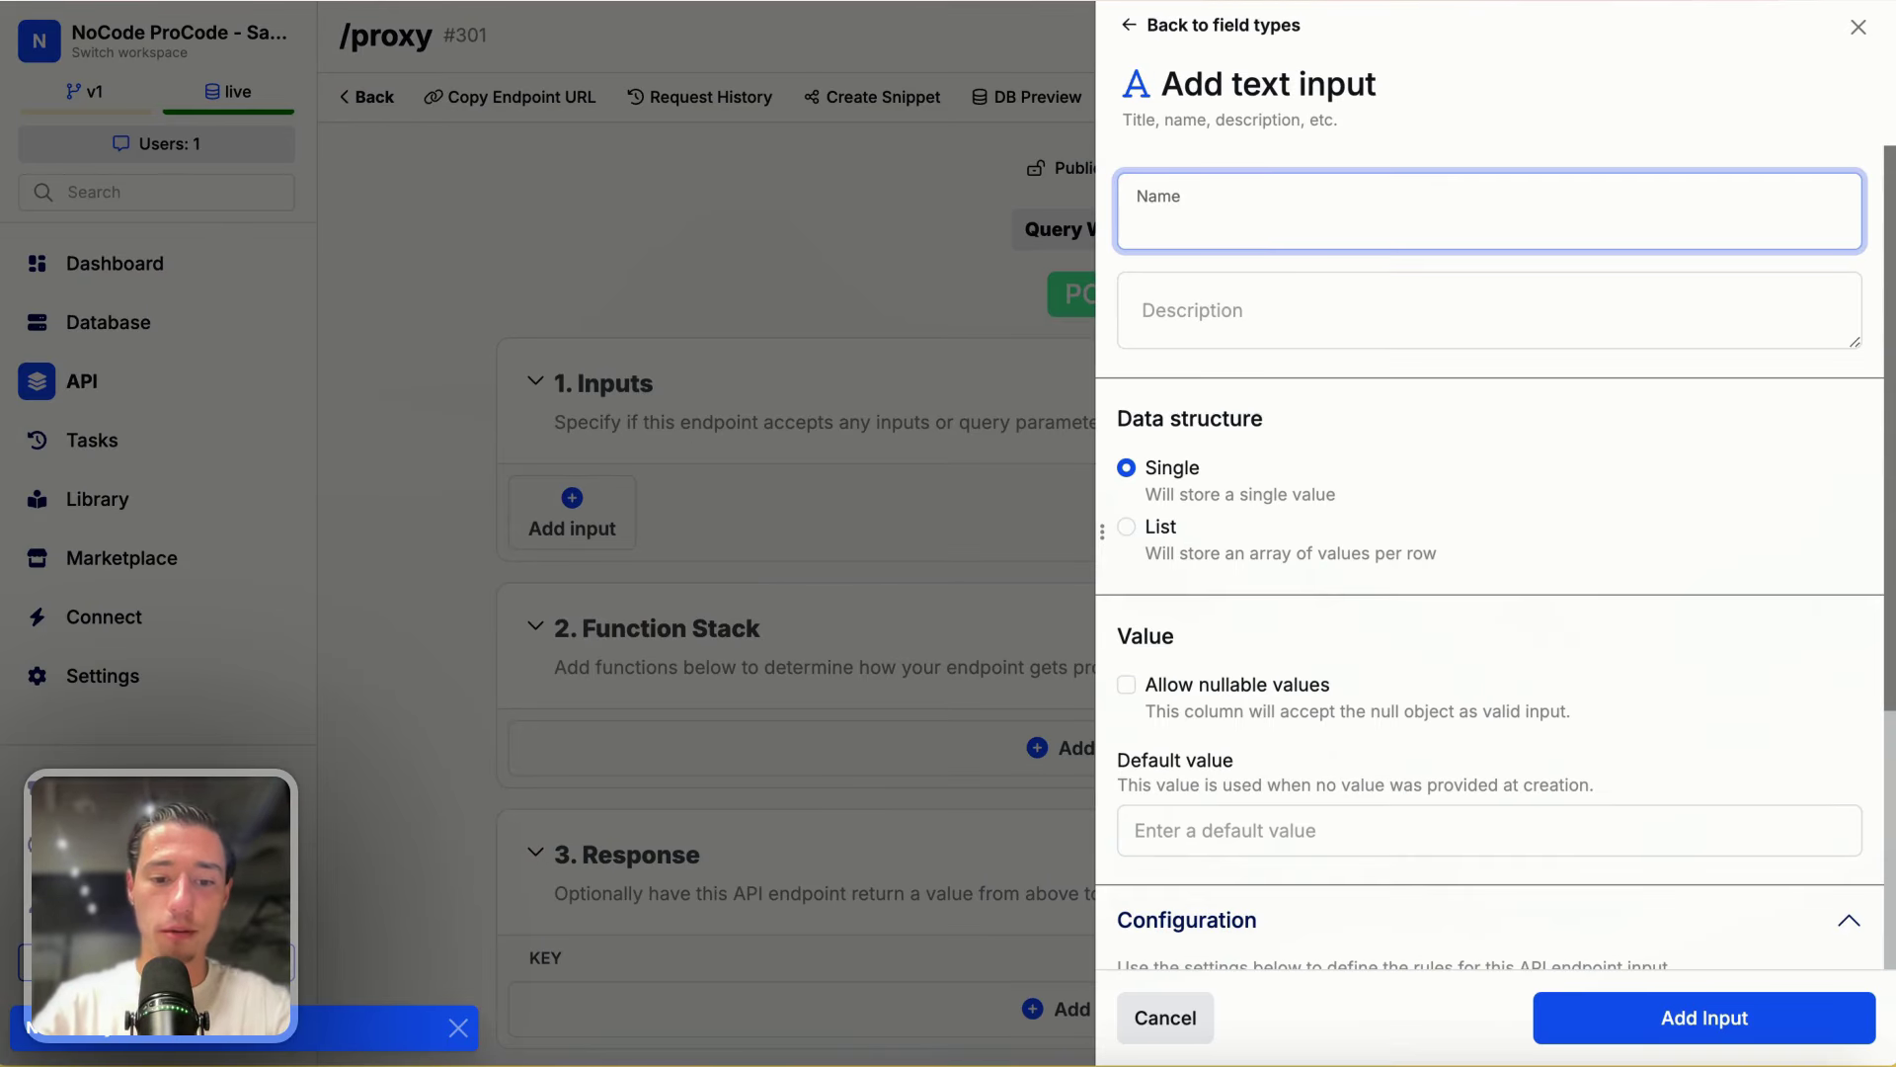
{"action": "type", "text": "prompt"}
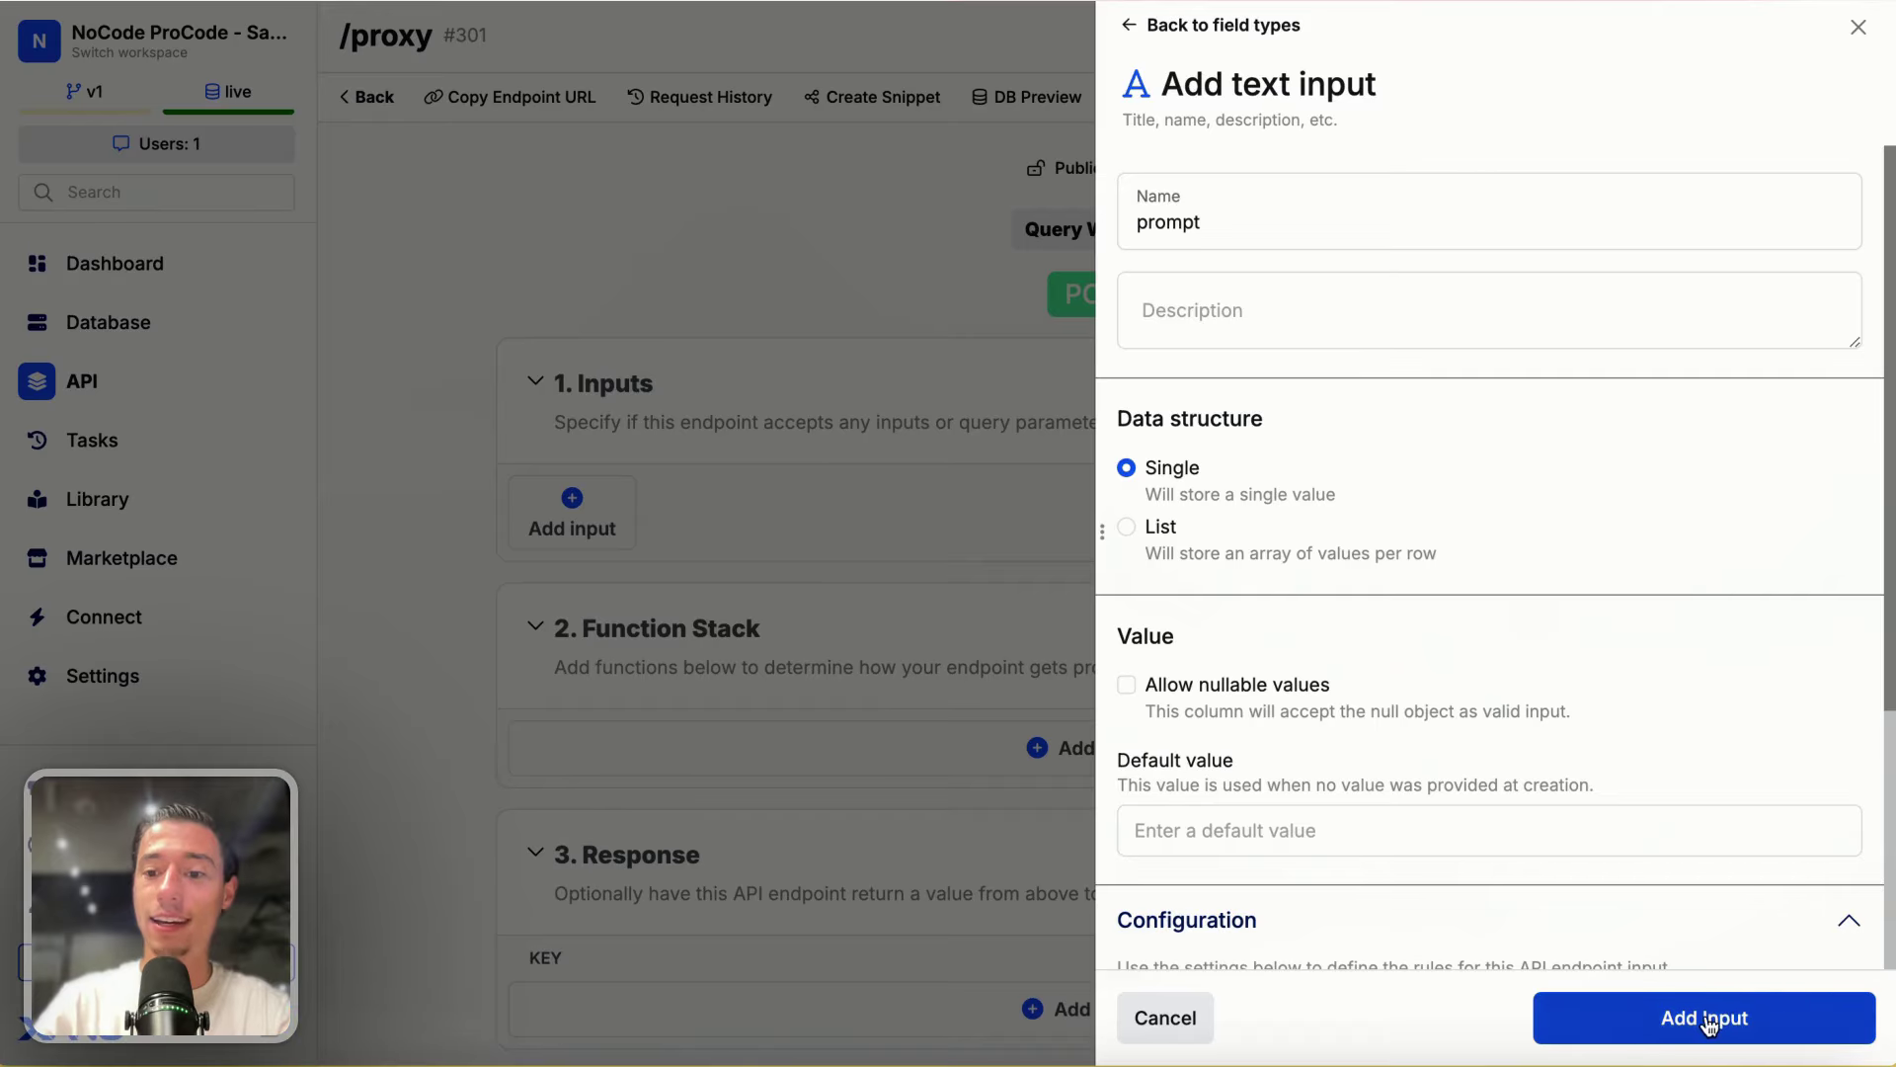
{"action": "left_click", "coordinate": [1699, 1018]}
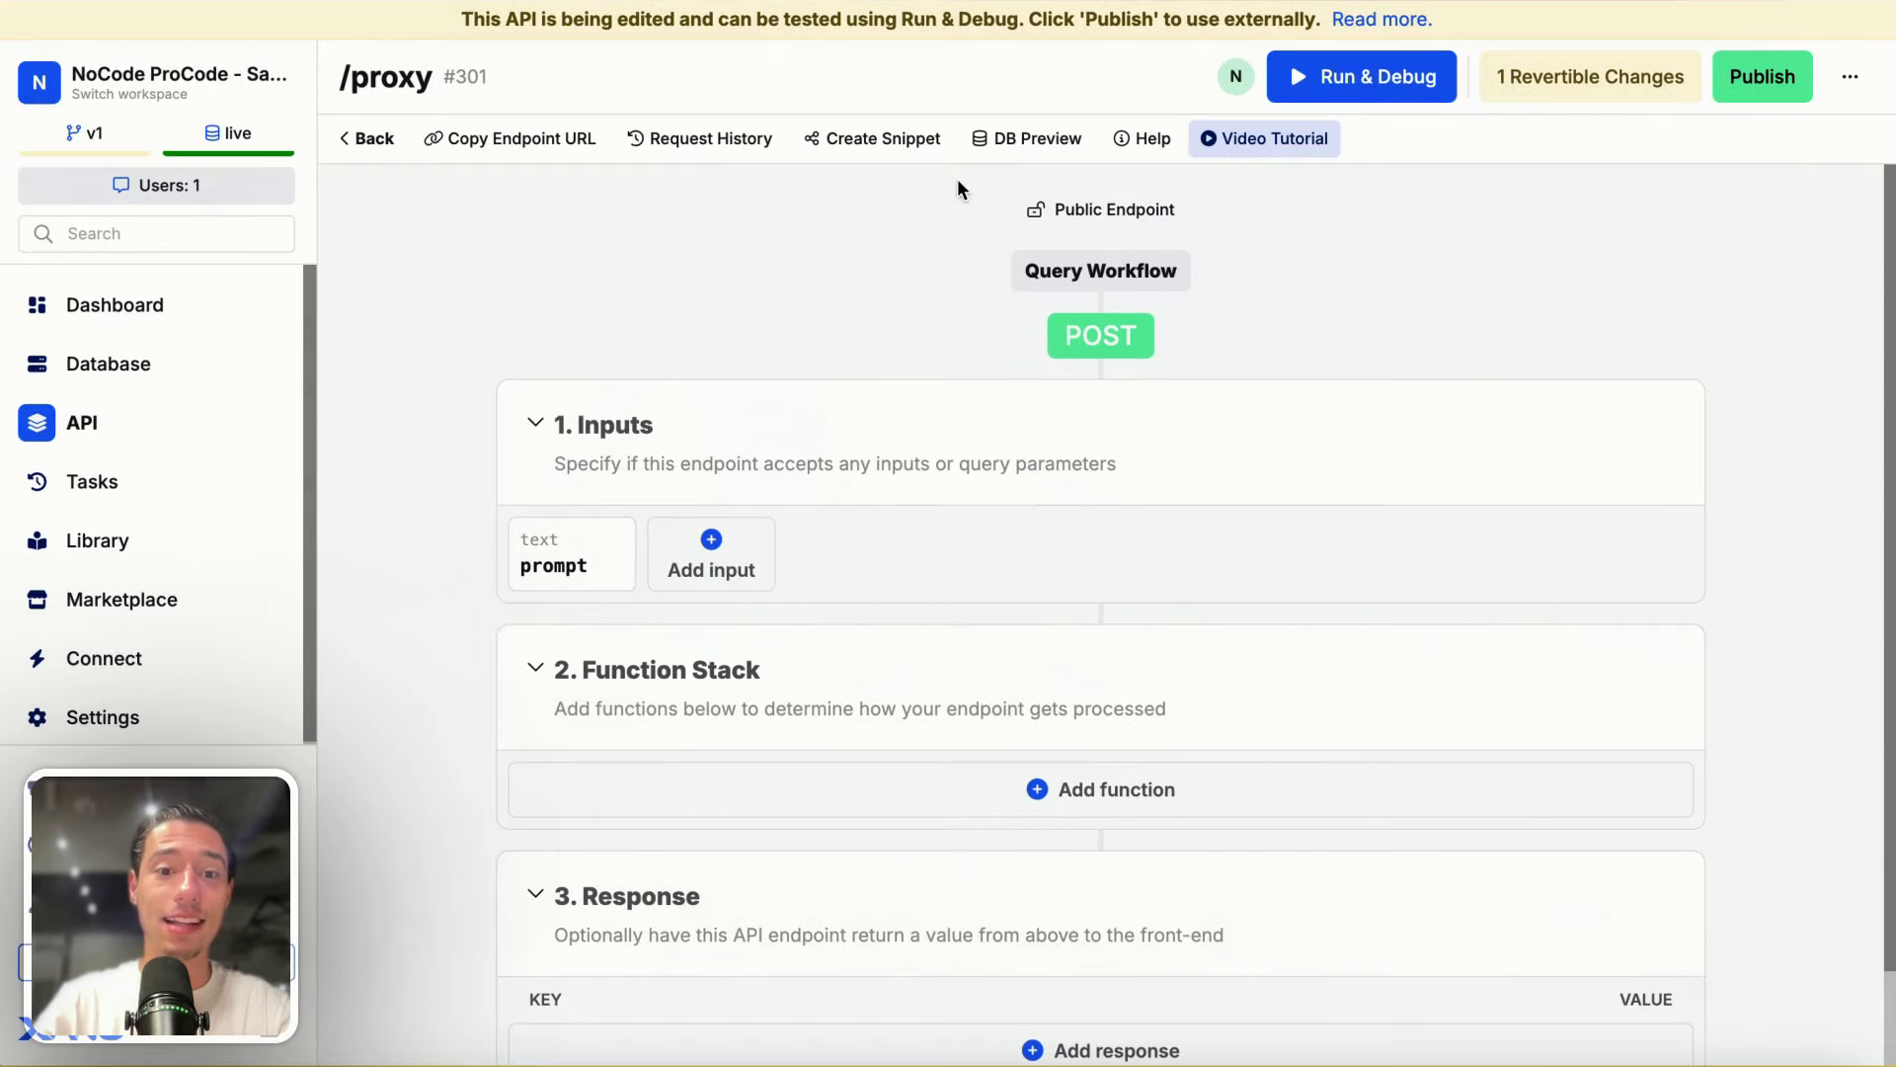
Step: Add an External API Request to the proxy endpoint's function stack and open its cURL import
{"action": "left_click", "coordinate": [1070, 787]}
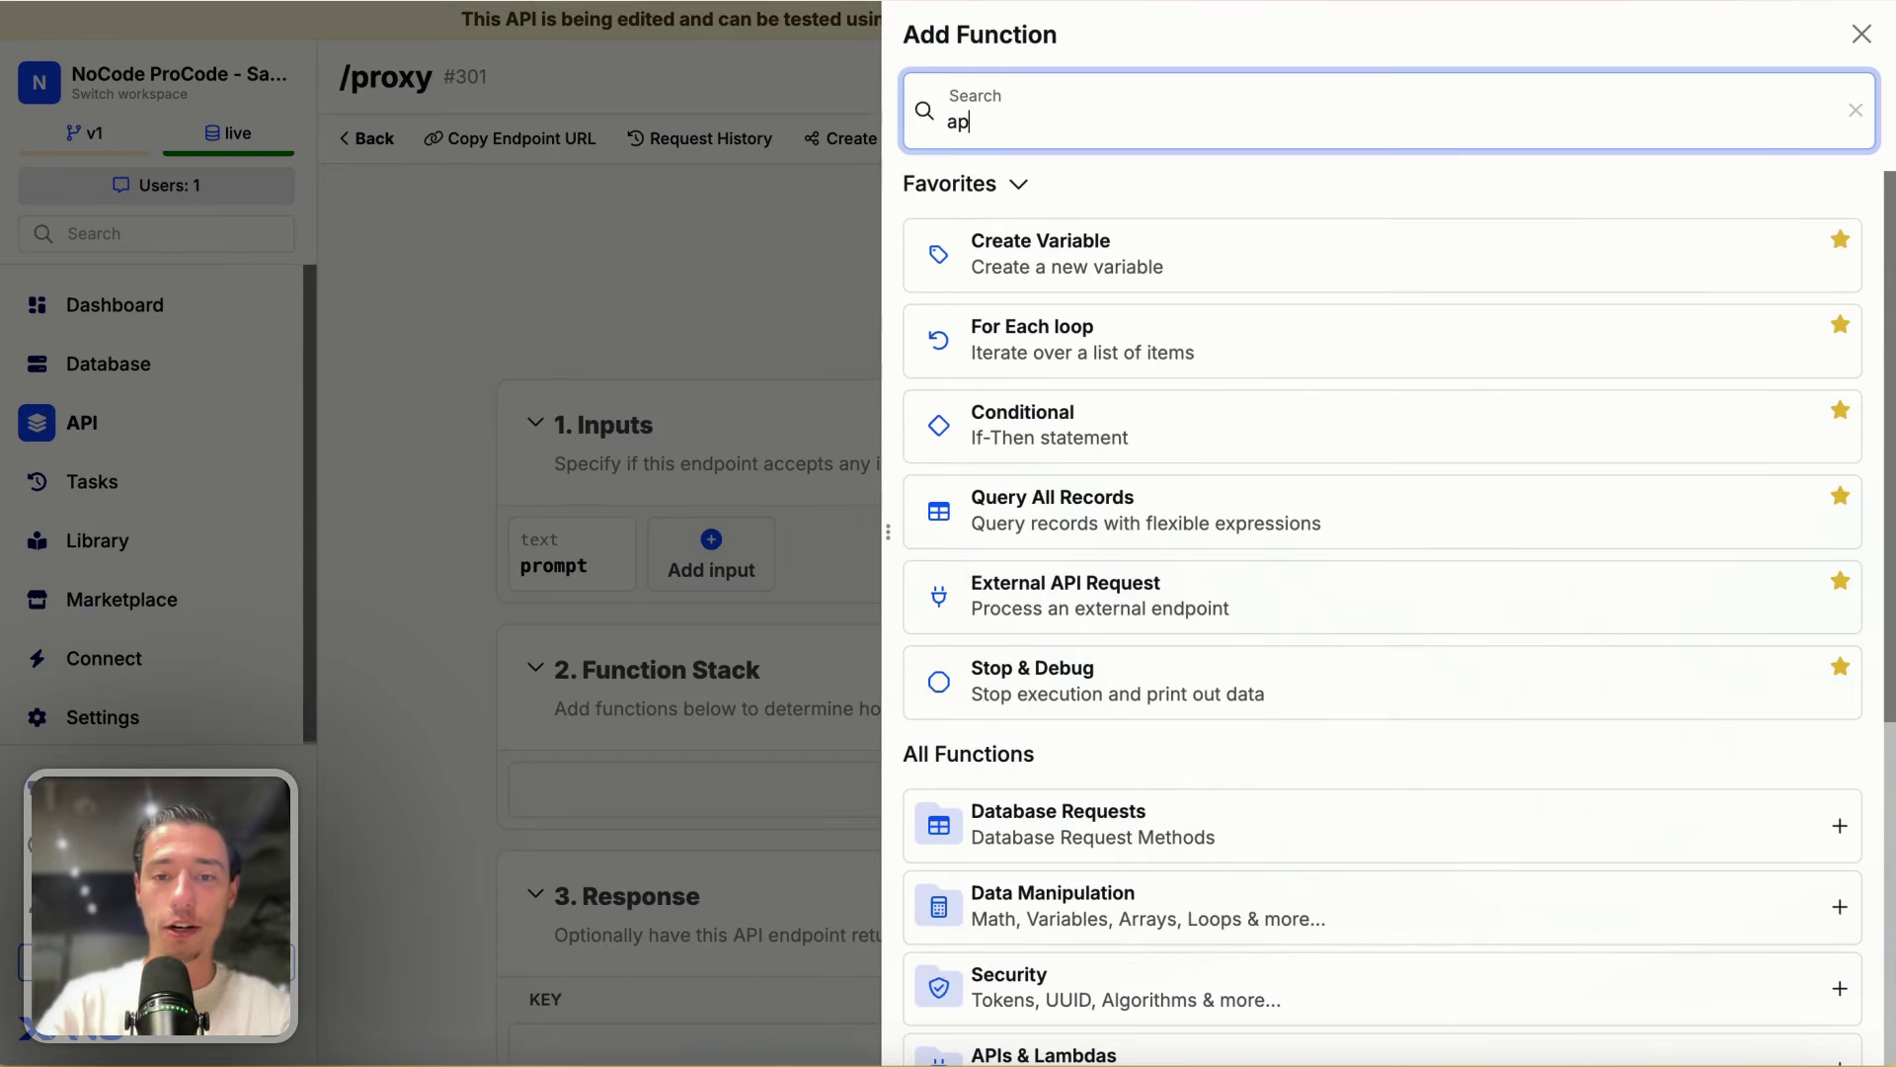
{"action": "type", "text": "i"}
{"action": "left_click", "coordinate": [1084, 457]}
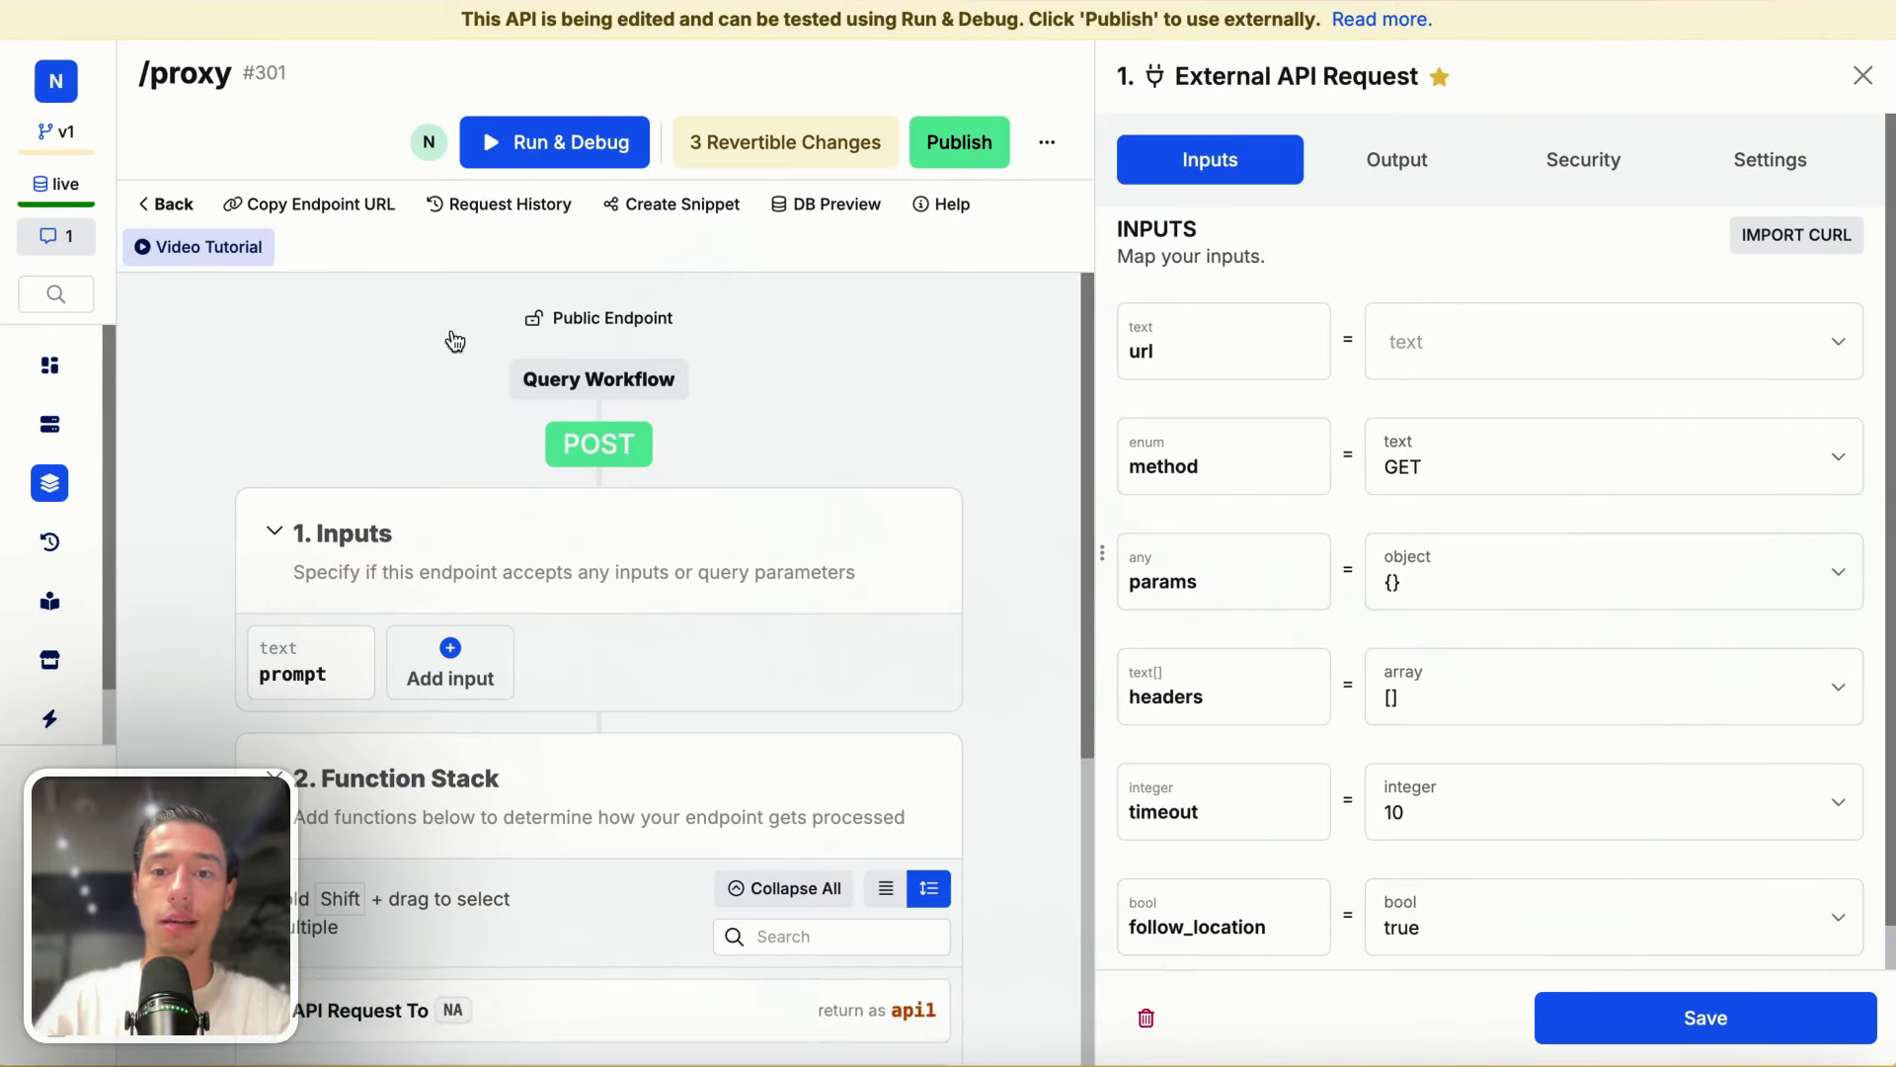
{"action": "left_click", "coordinate": [1795, 237]}
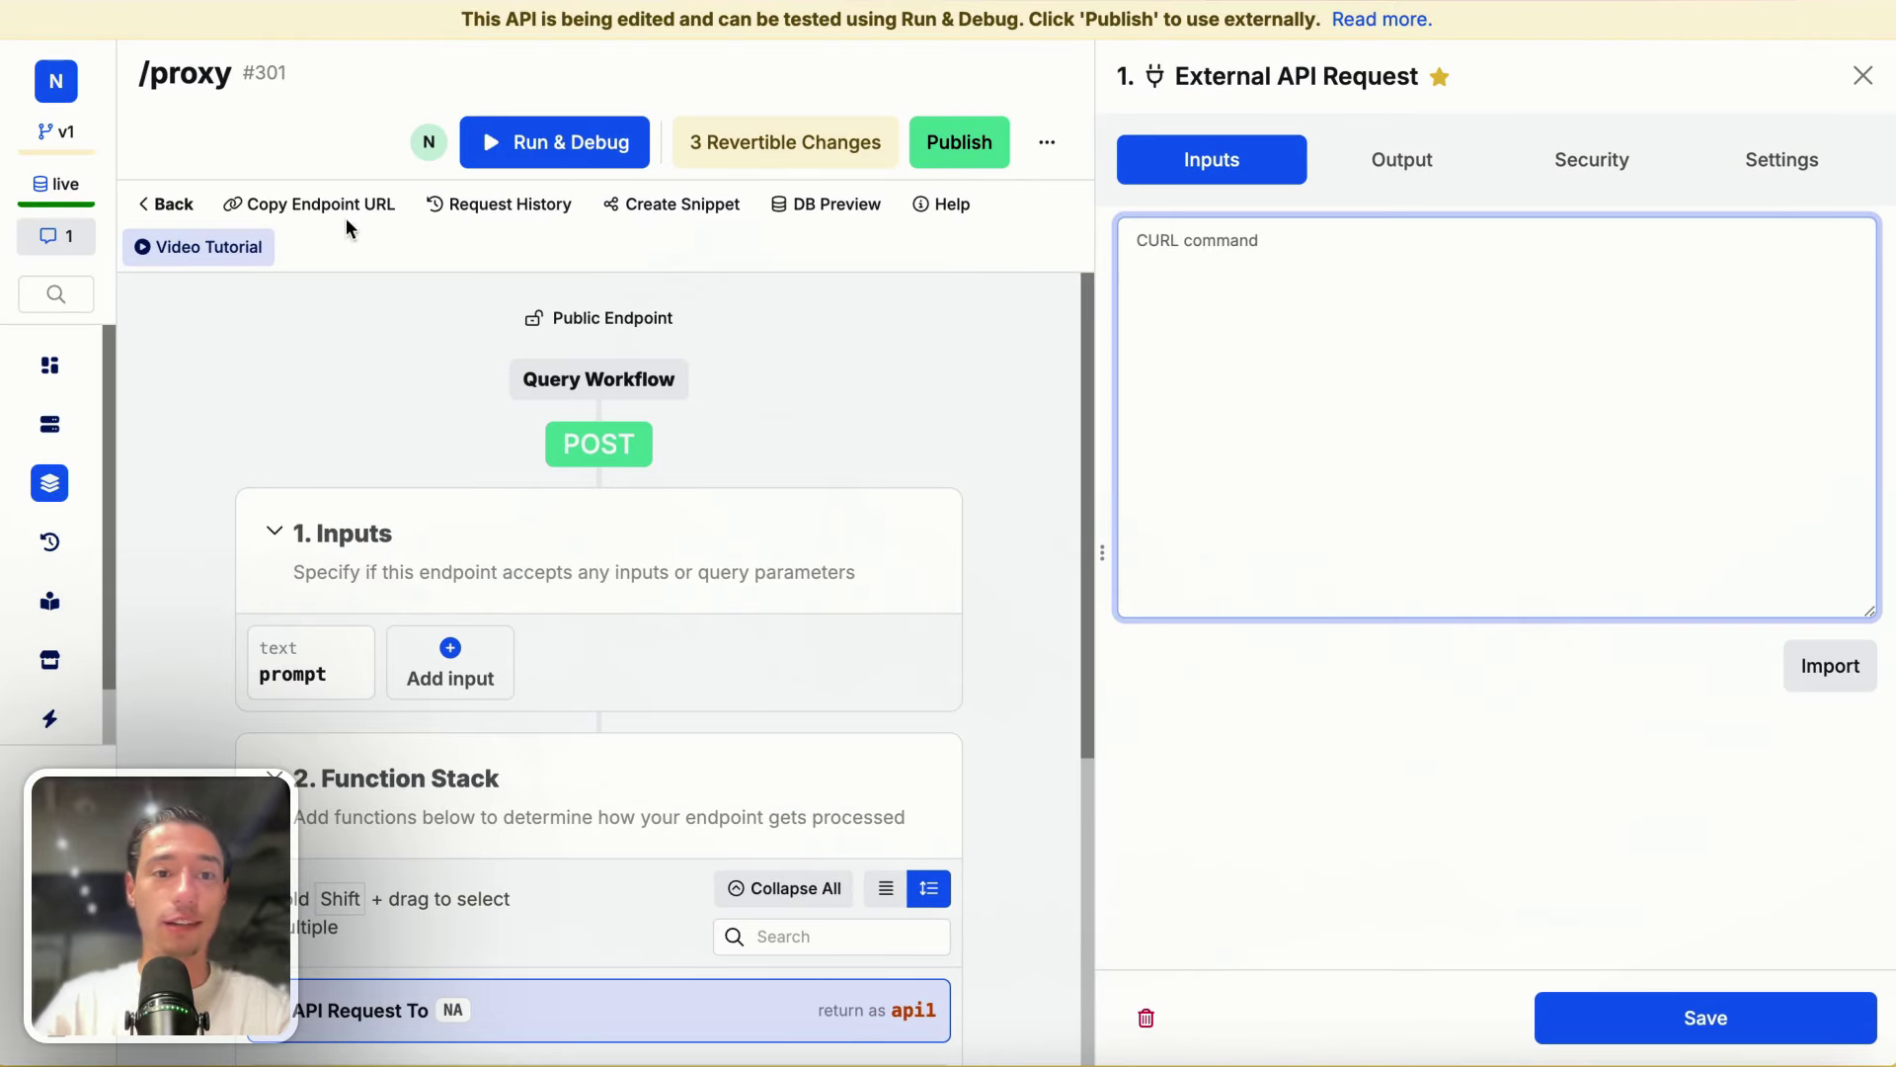
Step: Copy the Flux.1 [dev] cURL command from Hyperbolic's model page and return to the proxy endpoint in Xano
{"action": "mouse_move", "coordinate": [4, 296]}
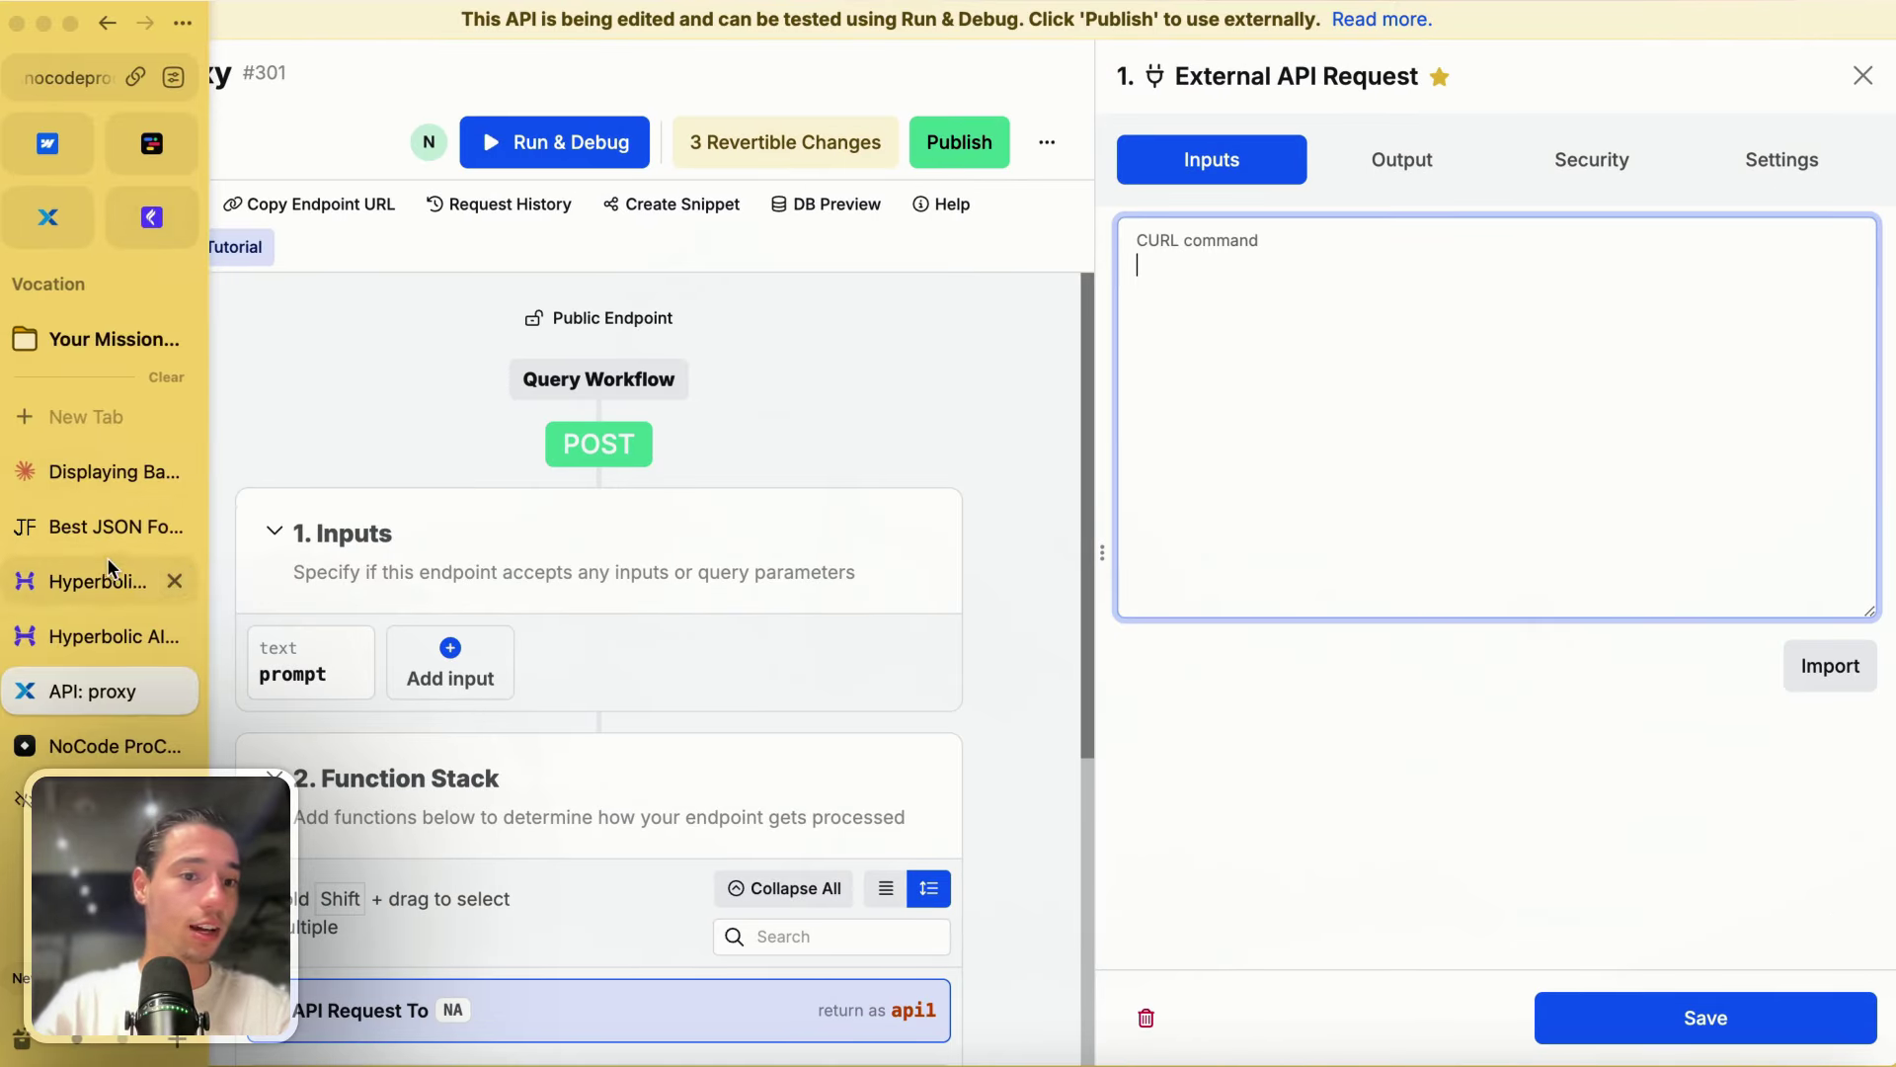
{"action": "left_click", "coordinate": [99, 583]}
{"action": "left_click", "coordinate": [109, 636]}
{"action": "left_click", "coordinate": [1341, 346]}
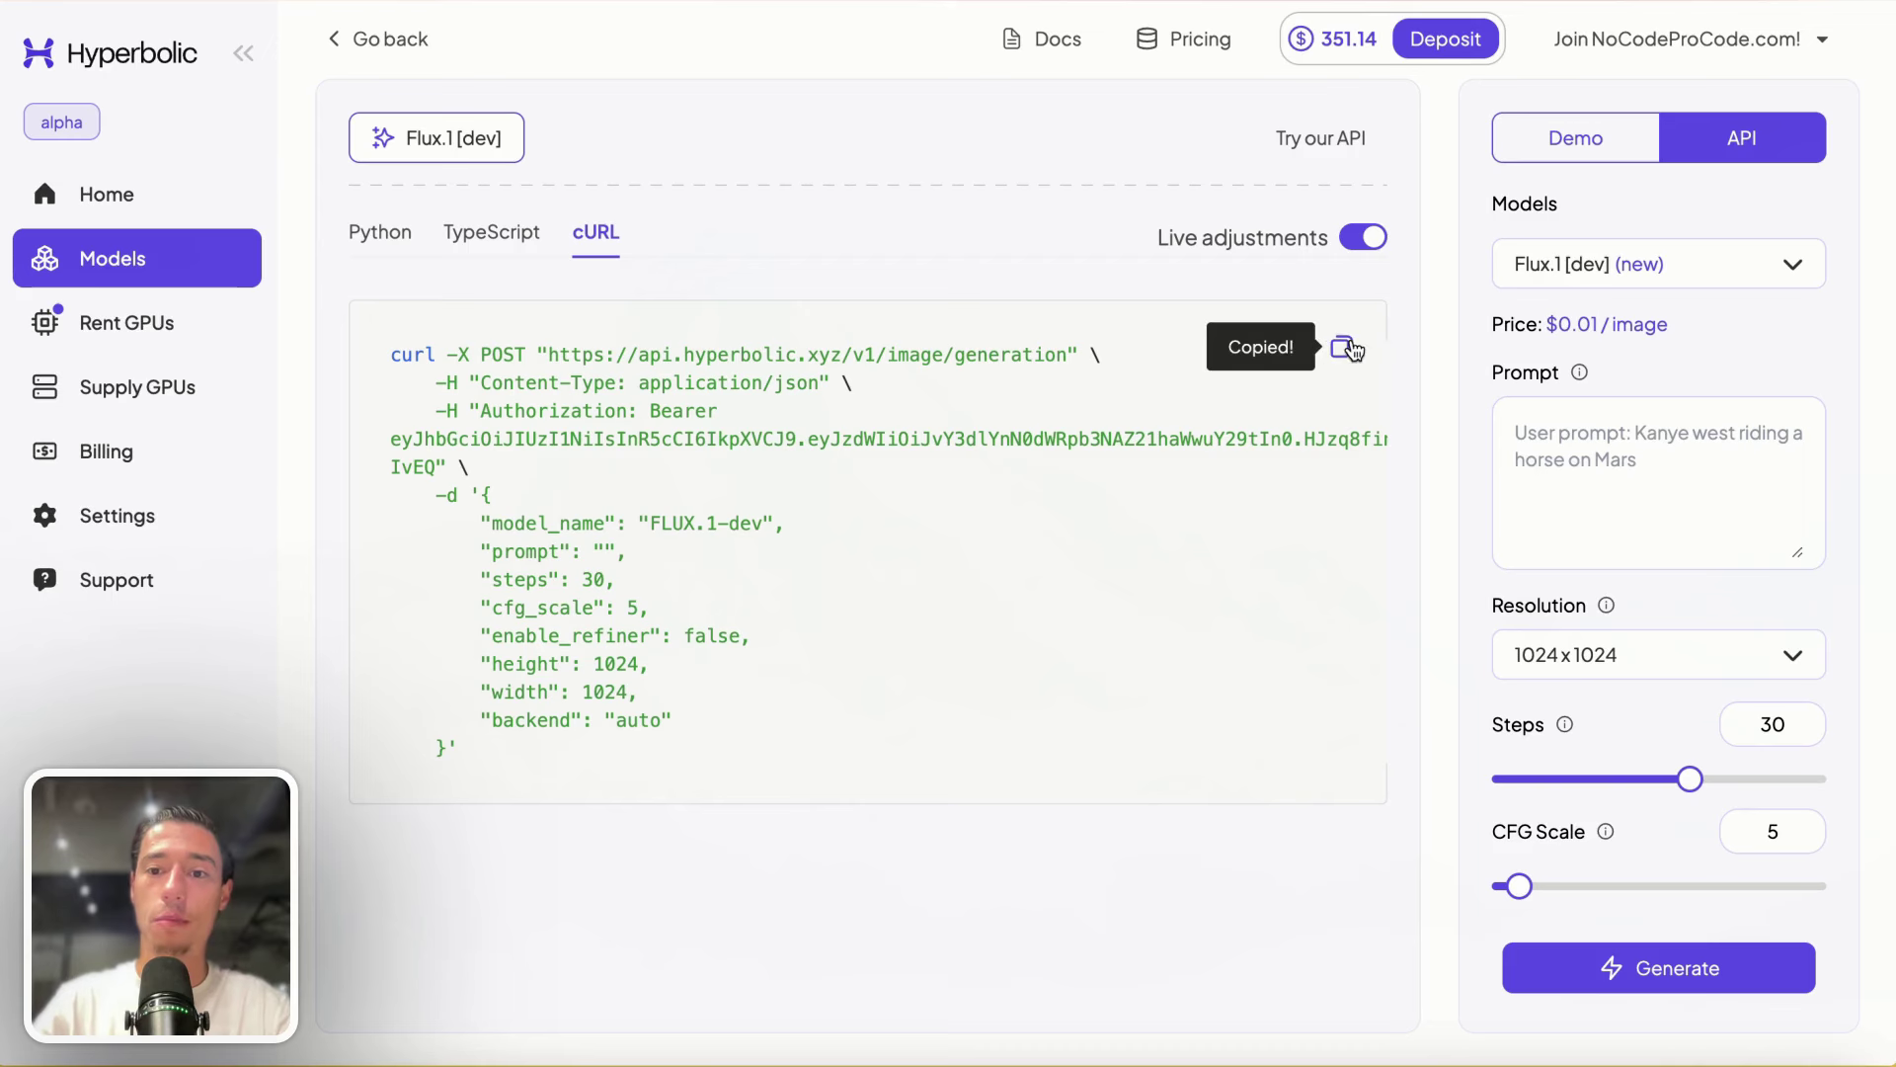
{"action": "mouse_move", "coordinate": [2, 355]}
{"action": "left_click", "coordinate": [158, 125]}
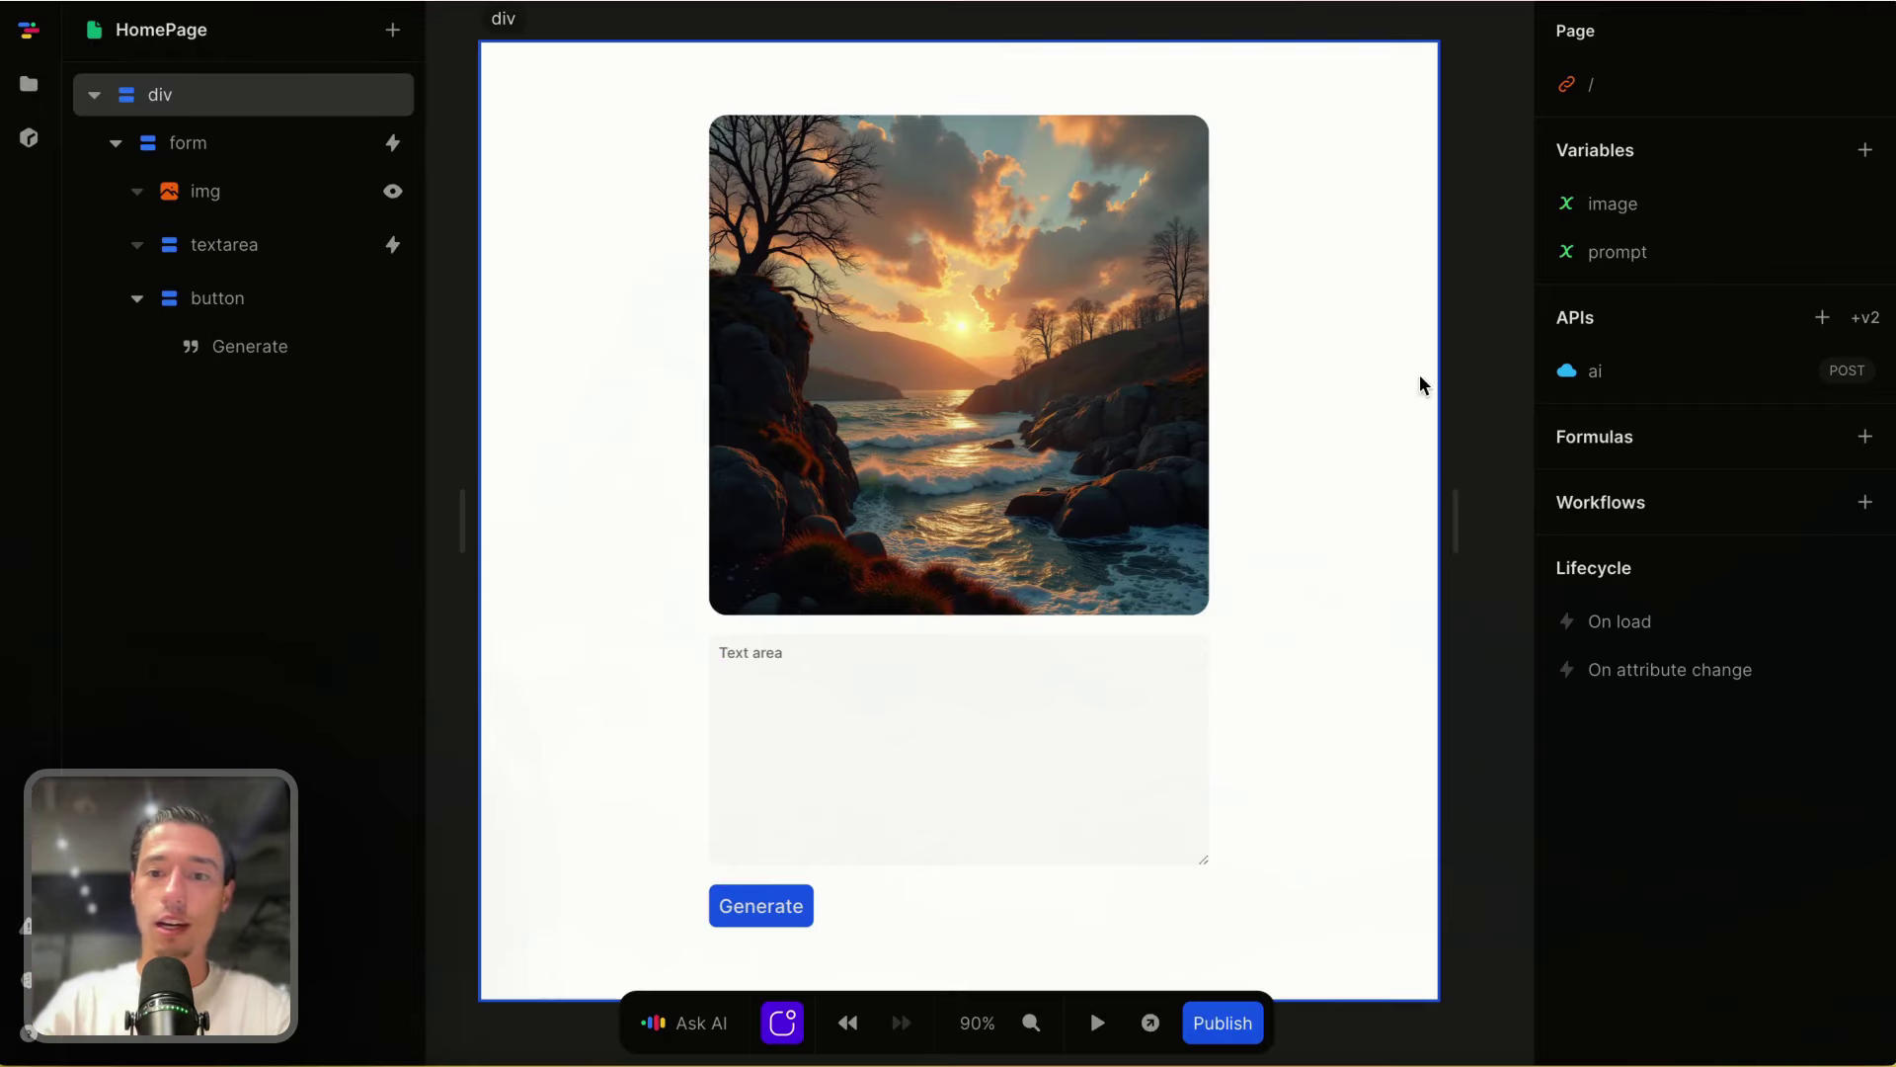
{"action": "mouse_move", "coordinate": [4, 514]}
{"action": "left_click", "coordinate": [98, 471]}
{"action": "left_click", "coordinate": [92, 692]}
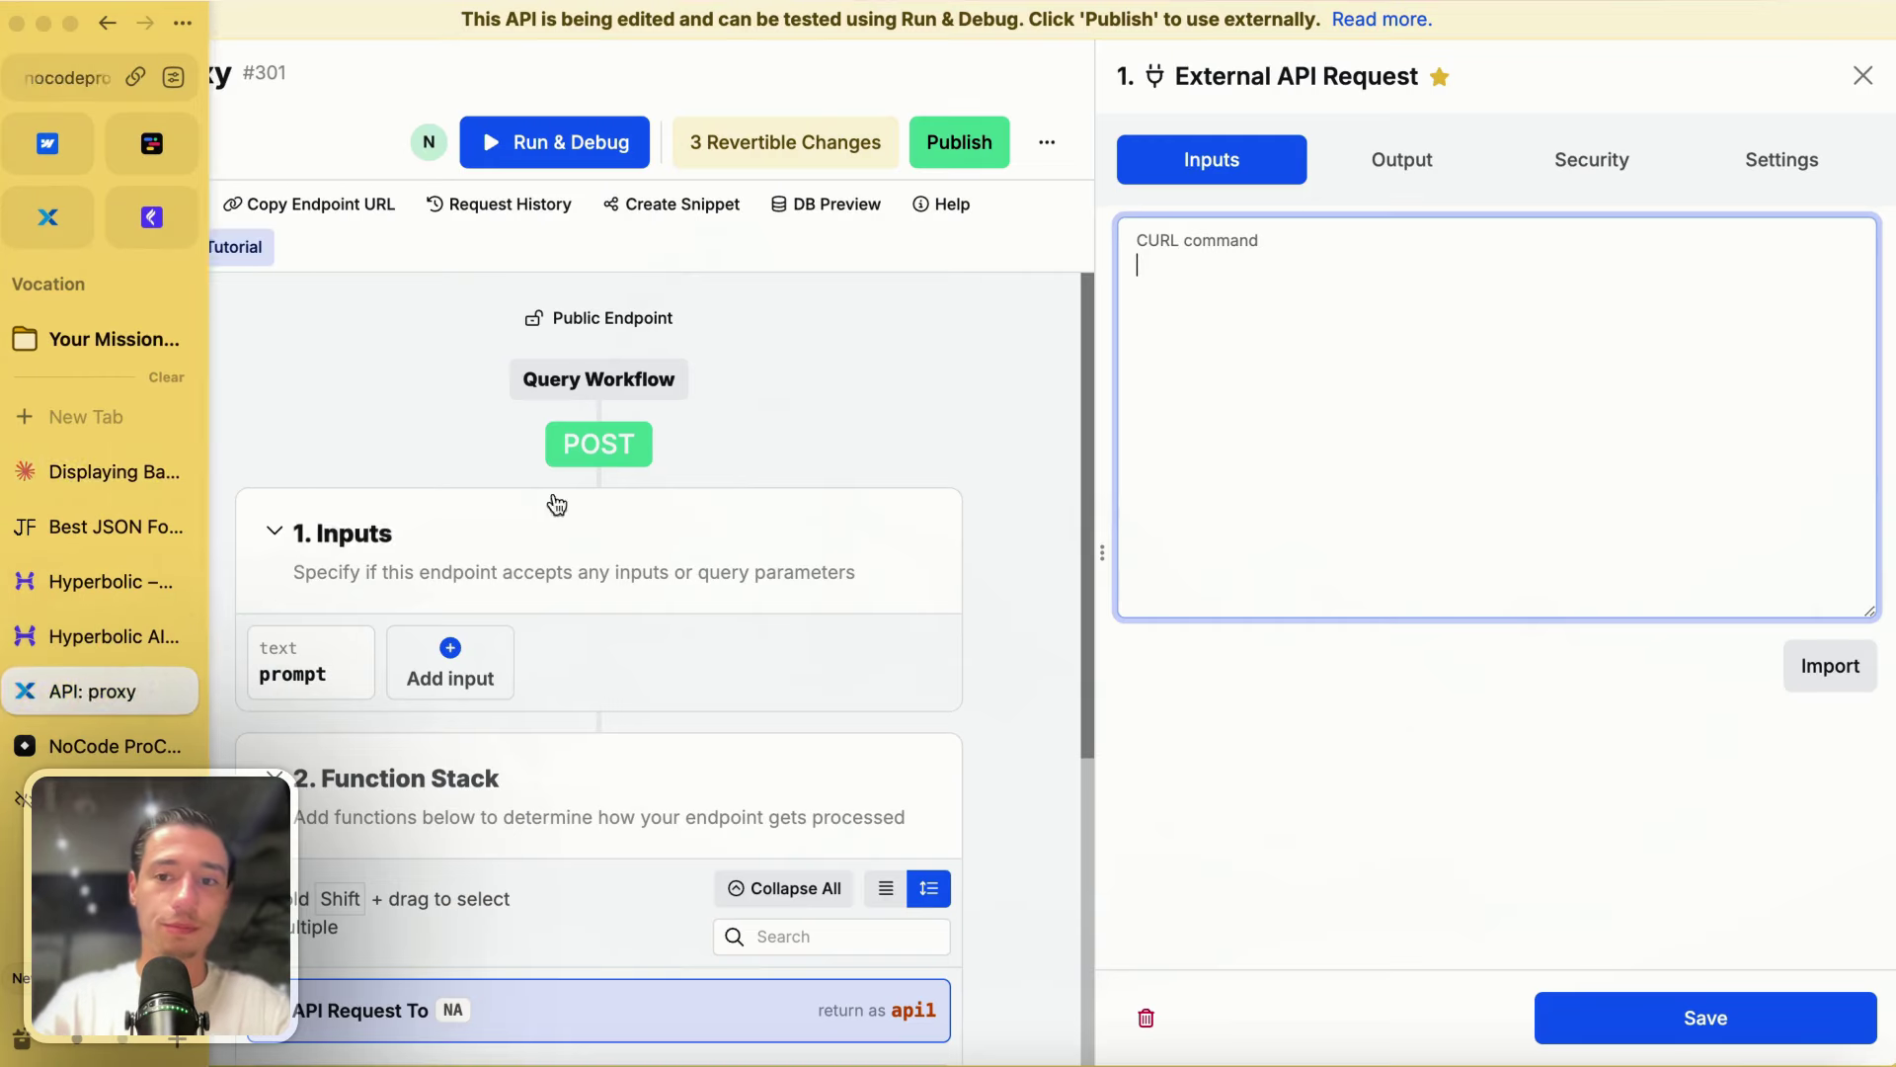
Step: Import the copied Flux.1 [dev] cURL command, including its authorization token, into the External API Request
{"action": "left_click", "coordinate": [1452, 378]}
{"action": "key", "text": "ctrl+v"}
{"action": "left_click", "coordinate": [1830, 665]}
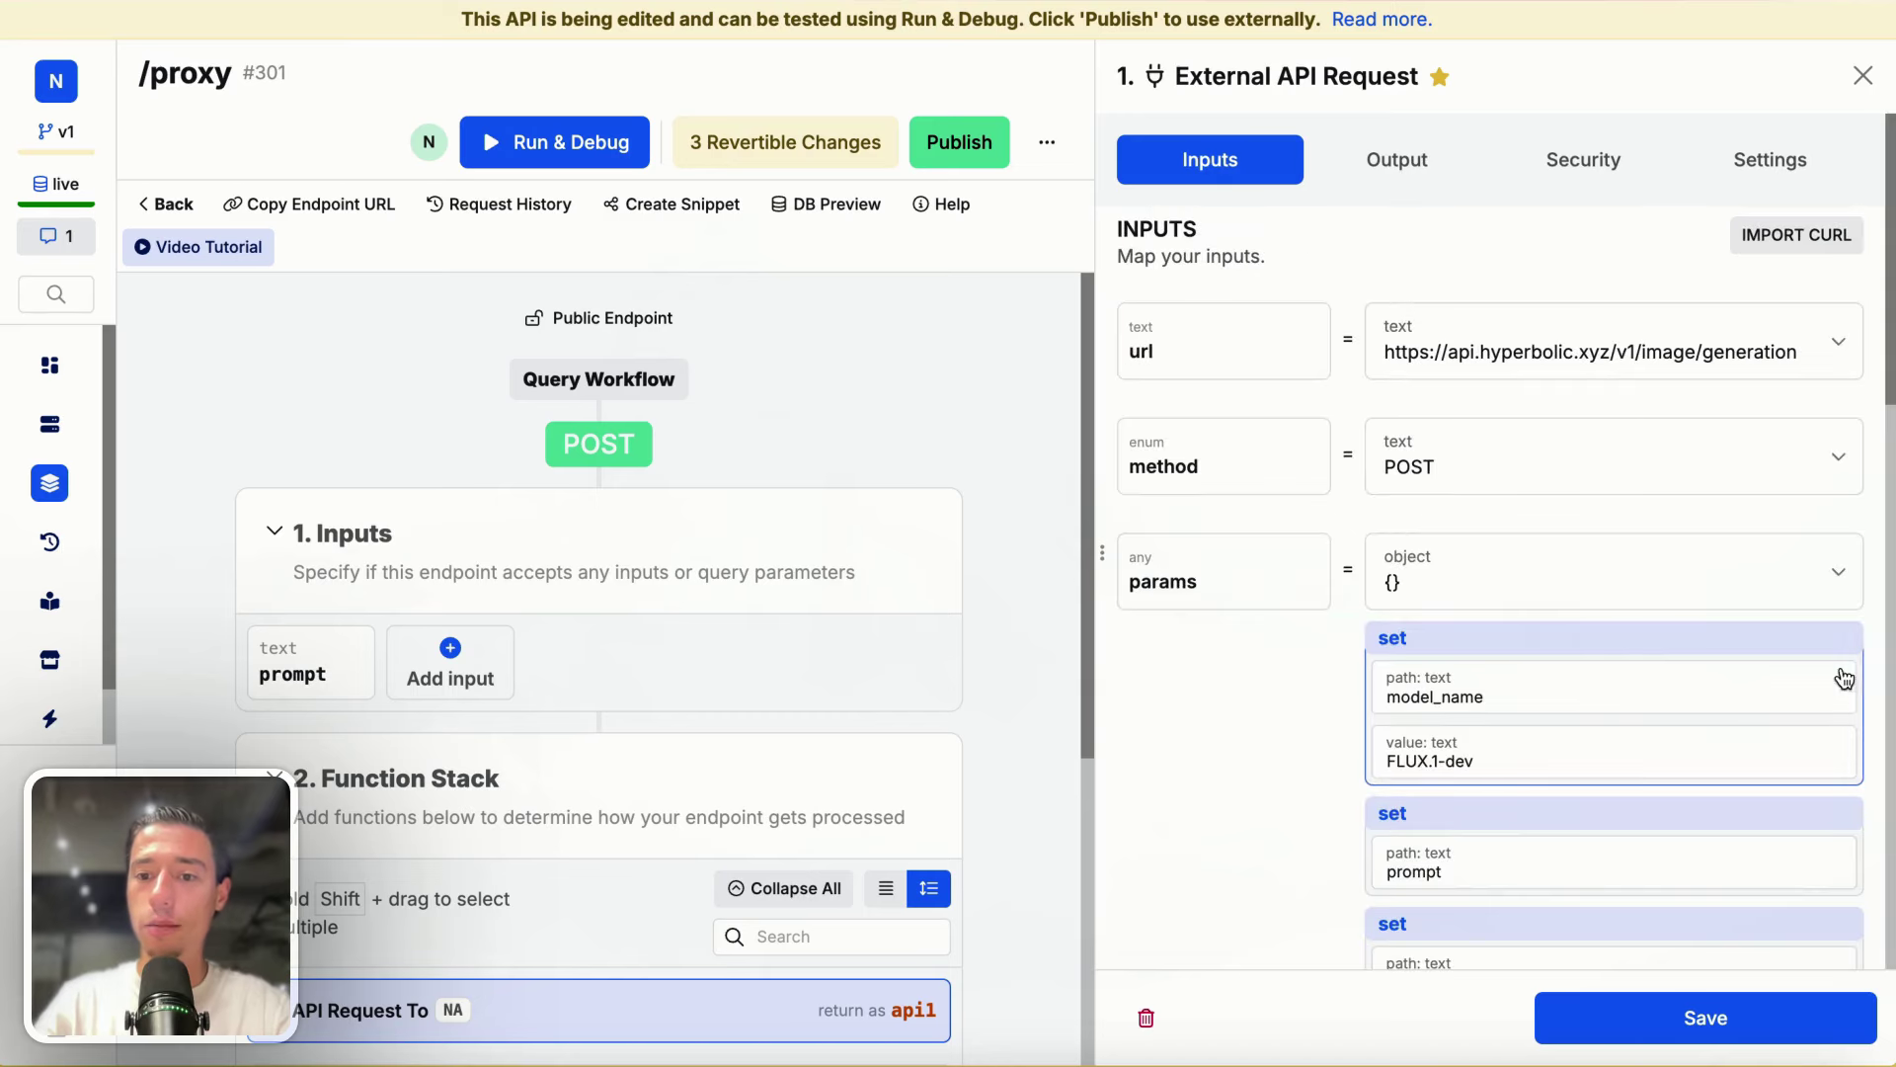
Step: Map the value of the request's prompt parameter to the endpoint's prompt input and update the filter
{"action": "scroll", "coordinate": [1621, 677], "scroll_direction": "down", "scroll_amount": 10}
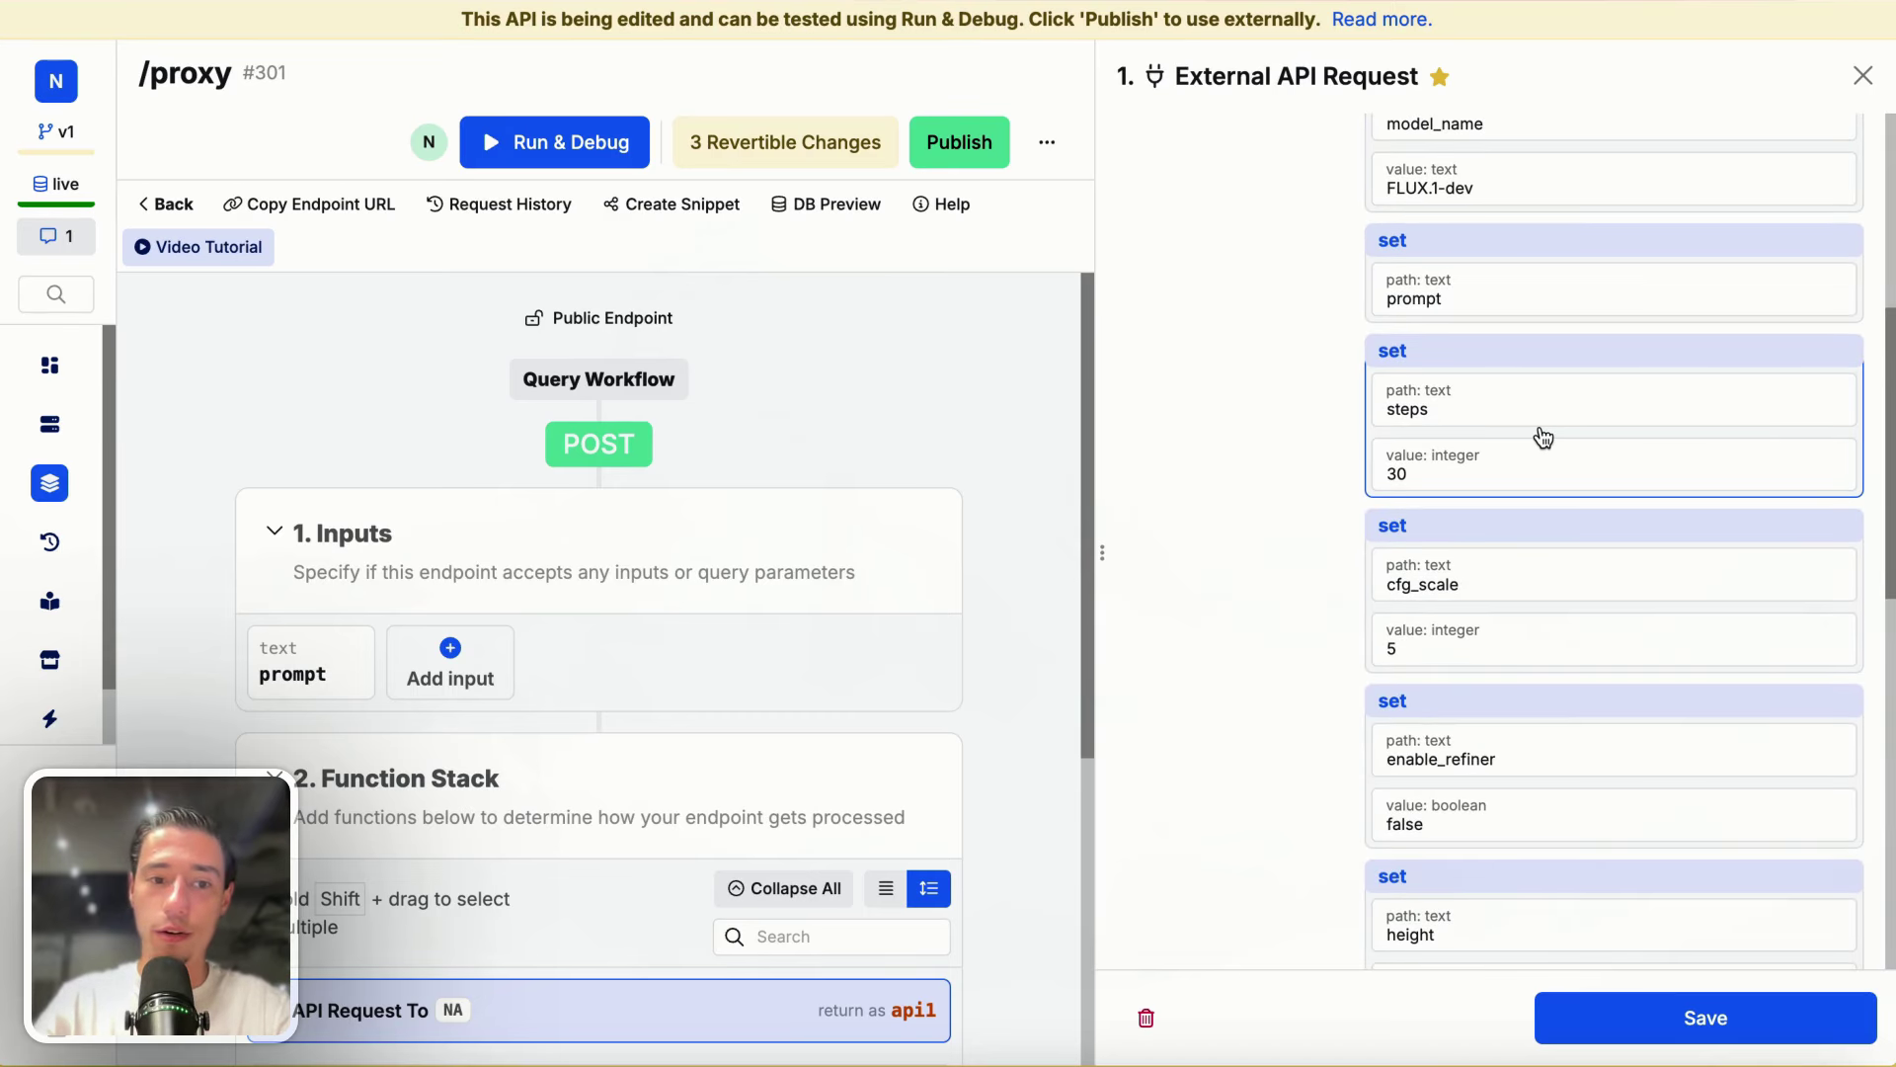
{"action": "left_click", "coordinate": [1502, 292]}
{"action": "scroll", "coordinate": [1496, 691], "scroll_direction": "down", "scroll_amount": 3}
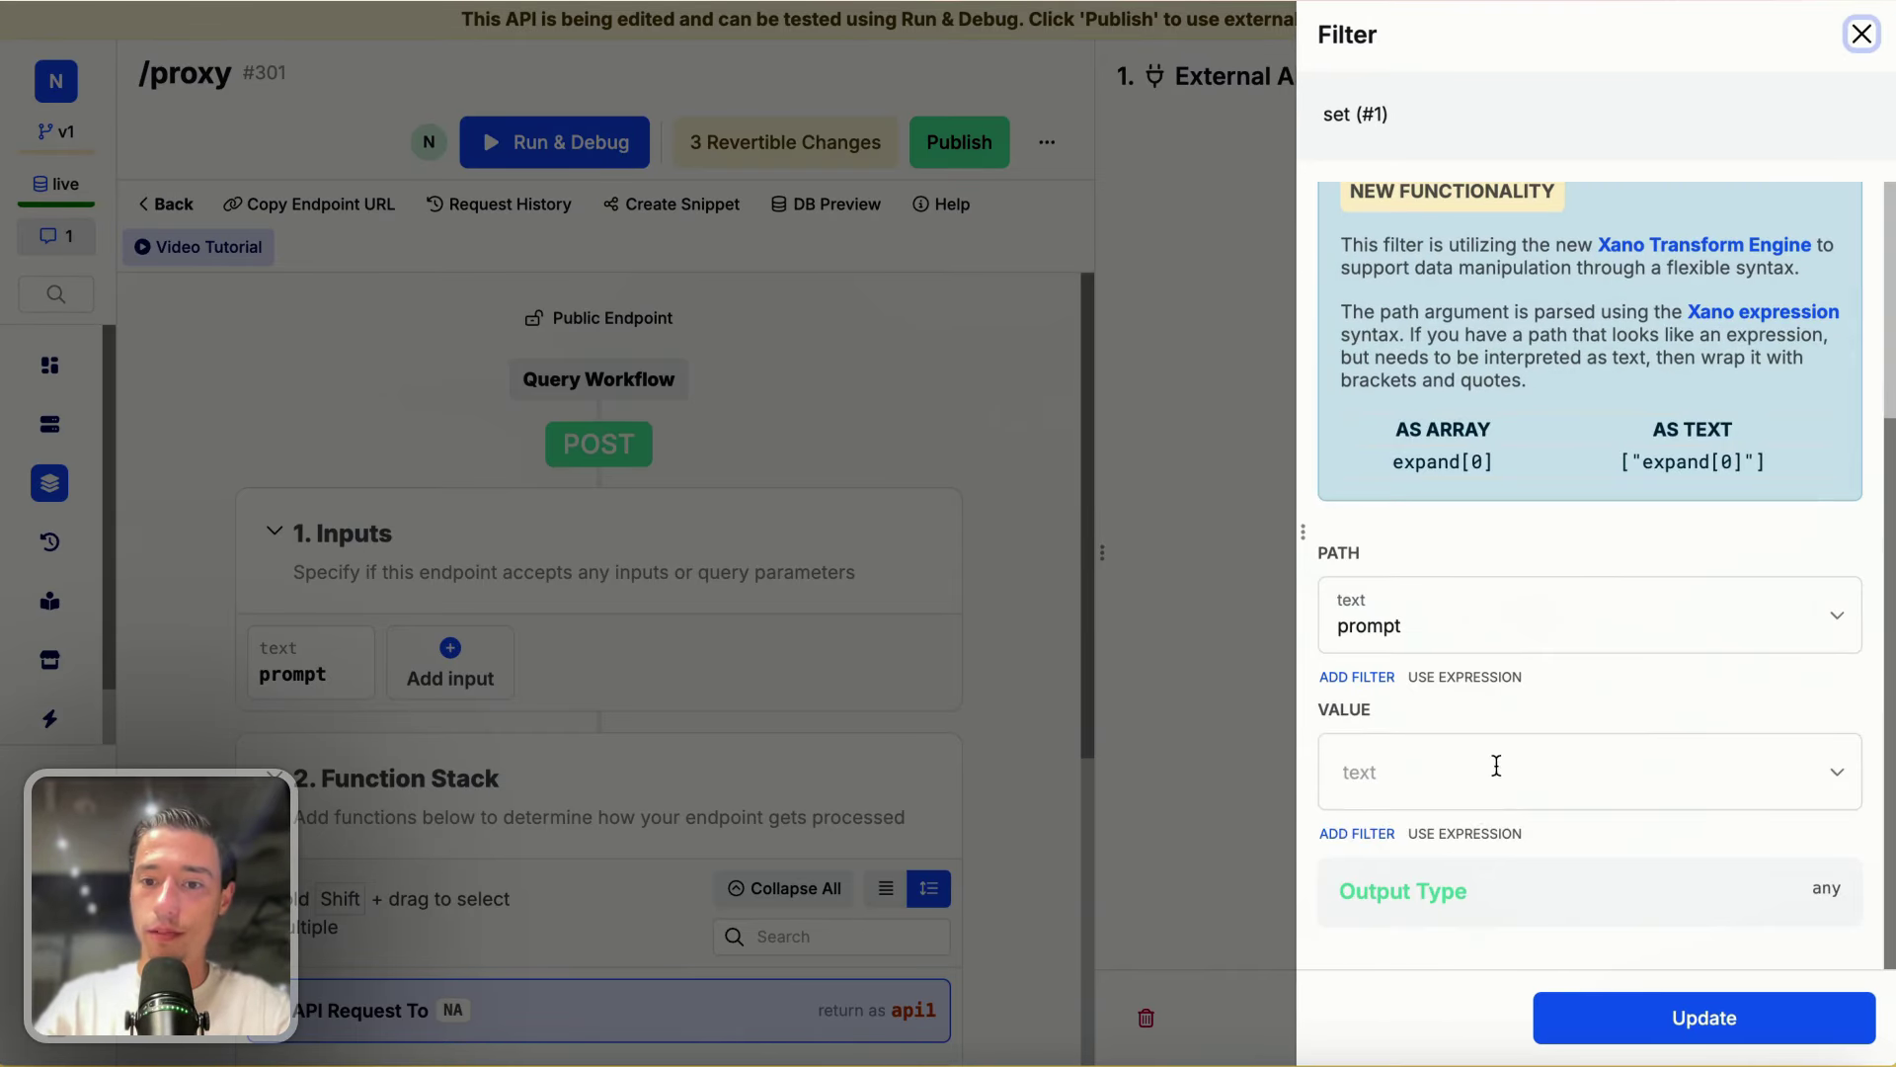
{"action": "left_click", "coordinate": [1496, 766]}
{"action": "scroll", "coordinate": [1396, 839], "scroll_direction": "down", "scroll_amount": 1}
{"action": "left_click", "coordinate": [1396, 828]}
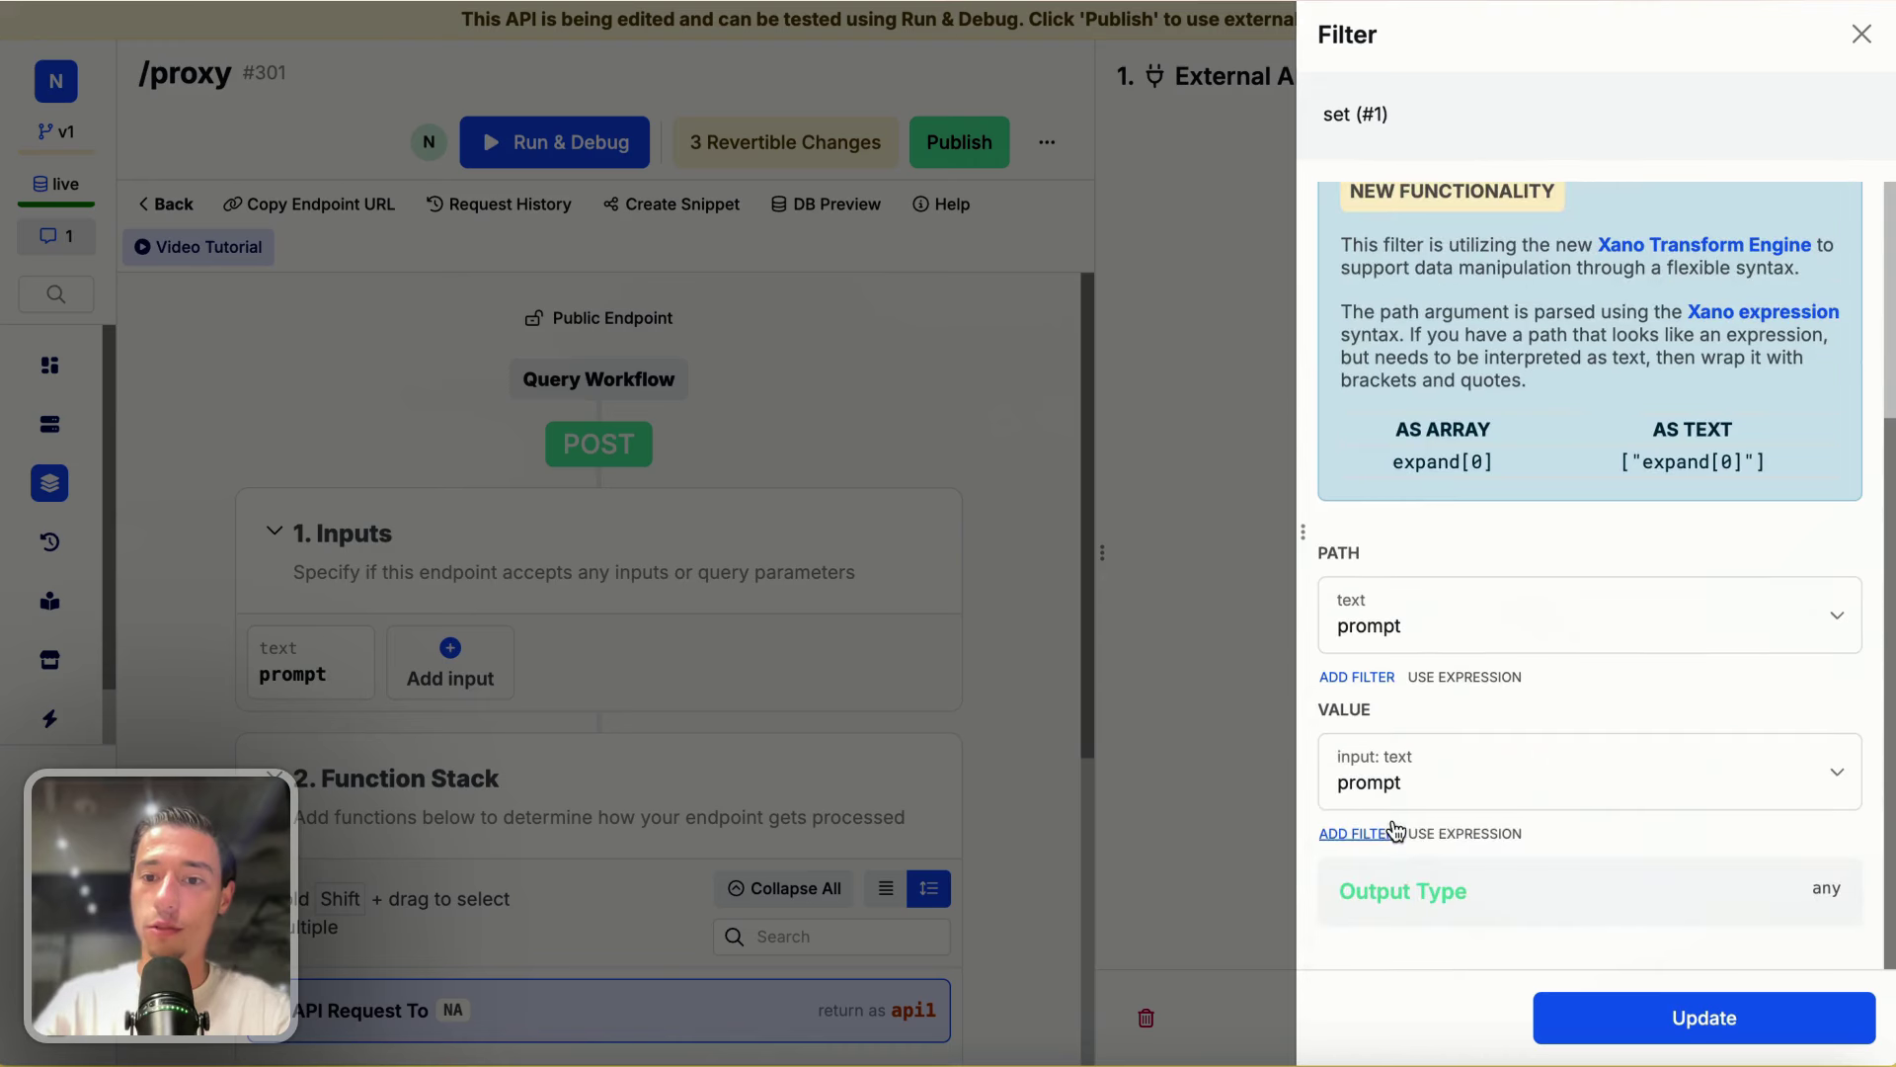
{"action": "left_click", "coordinate": [1720, 1017]}
Step: Set the External API Request's timeout to 27 and save the request
{"action": "scroll", "coordinate": [1651, 681], "scroll_direction": "down", "scroll_amount": 5}
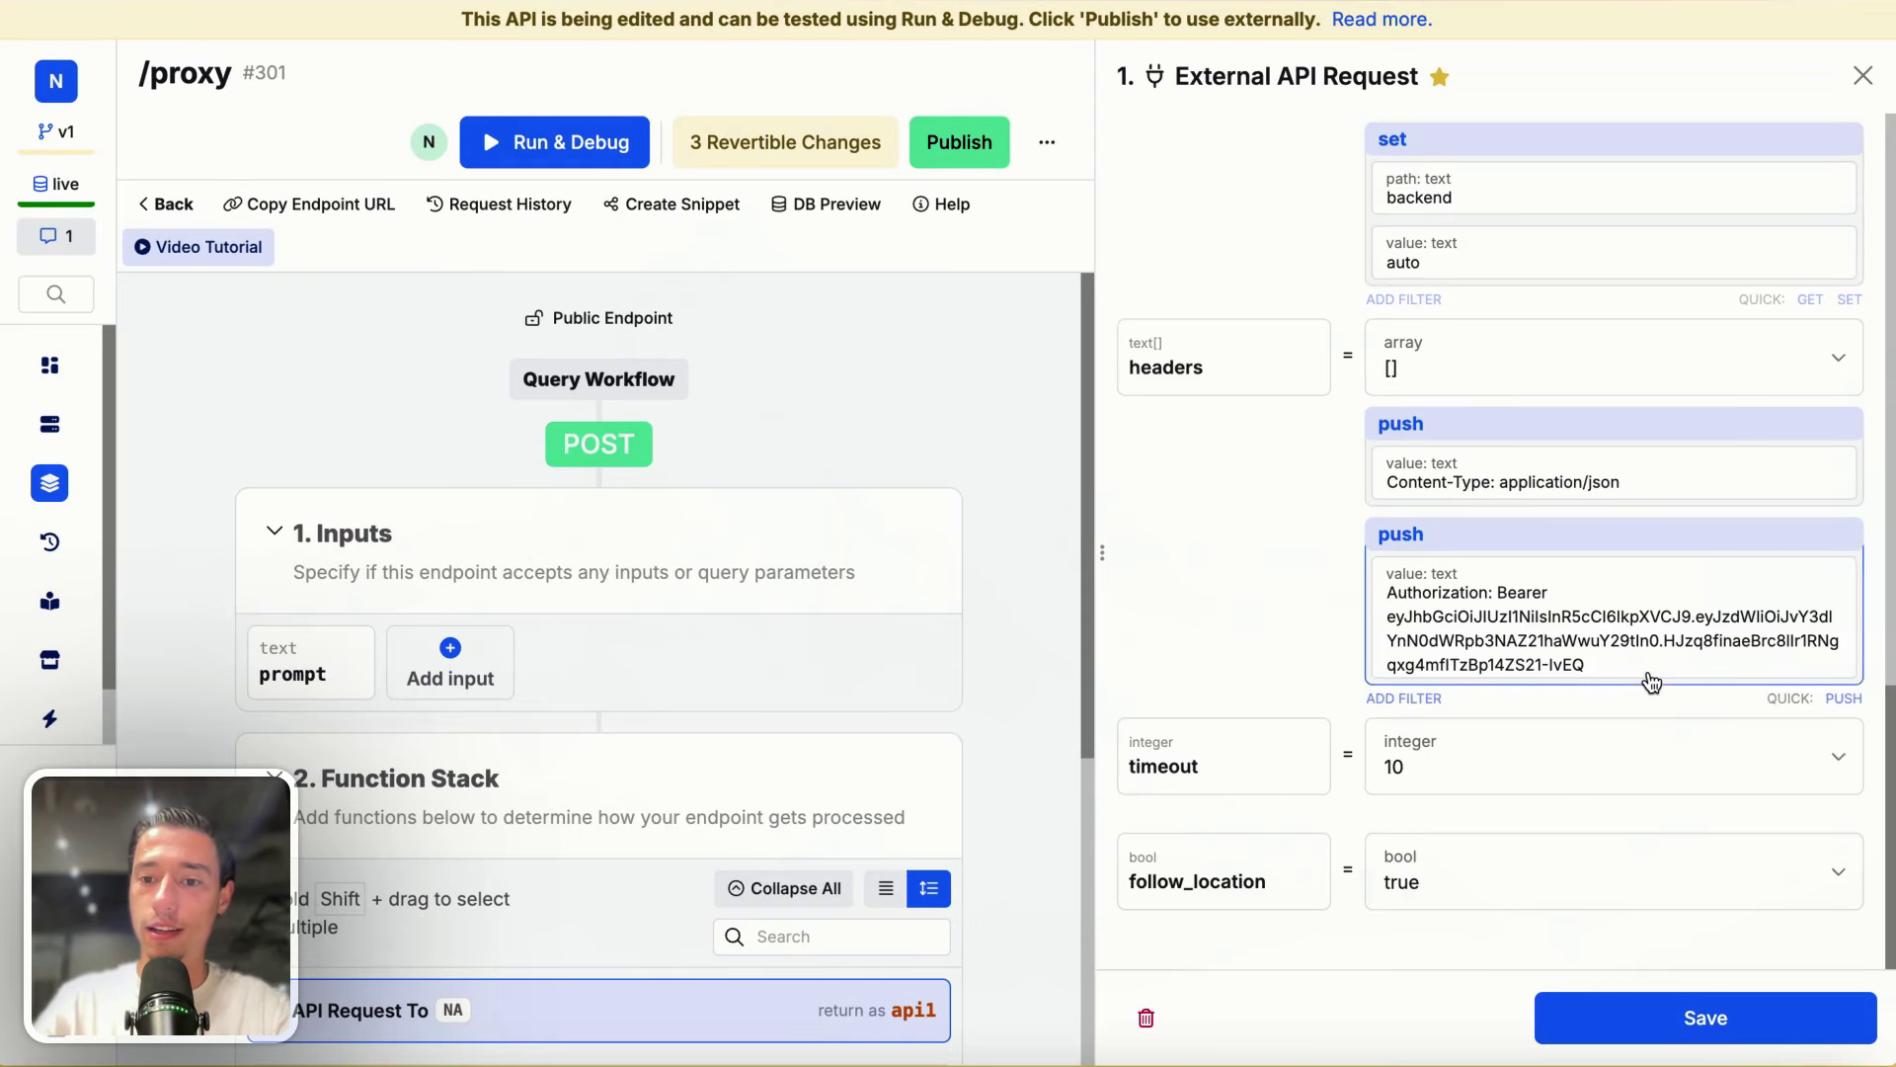
{"action": "left_click", "coordinate": [1511, 763]}
{"action": "key", "text": "BackSpace"}
{"action": "key", "text": "BackSpace"}
{"action": "type", "text": "3"}
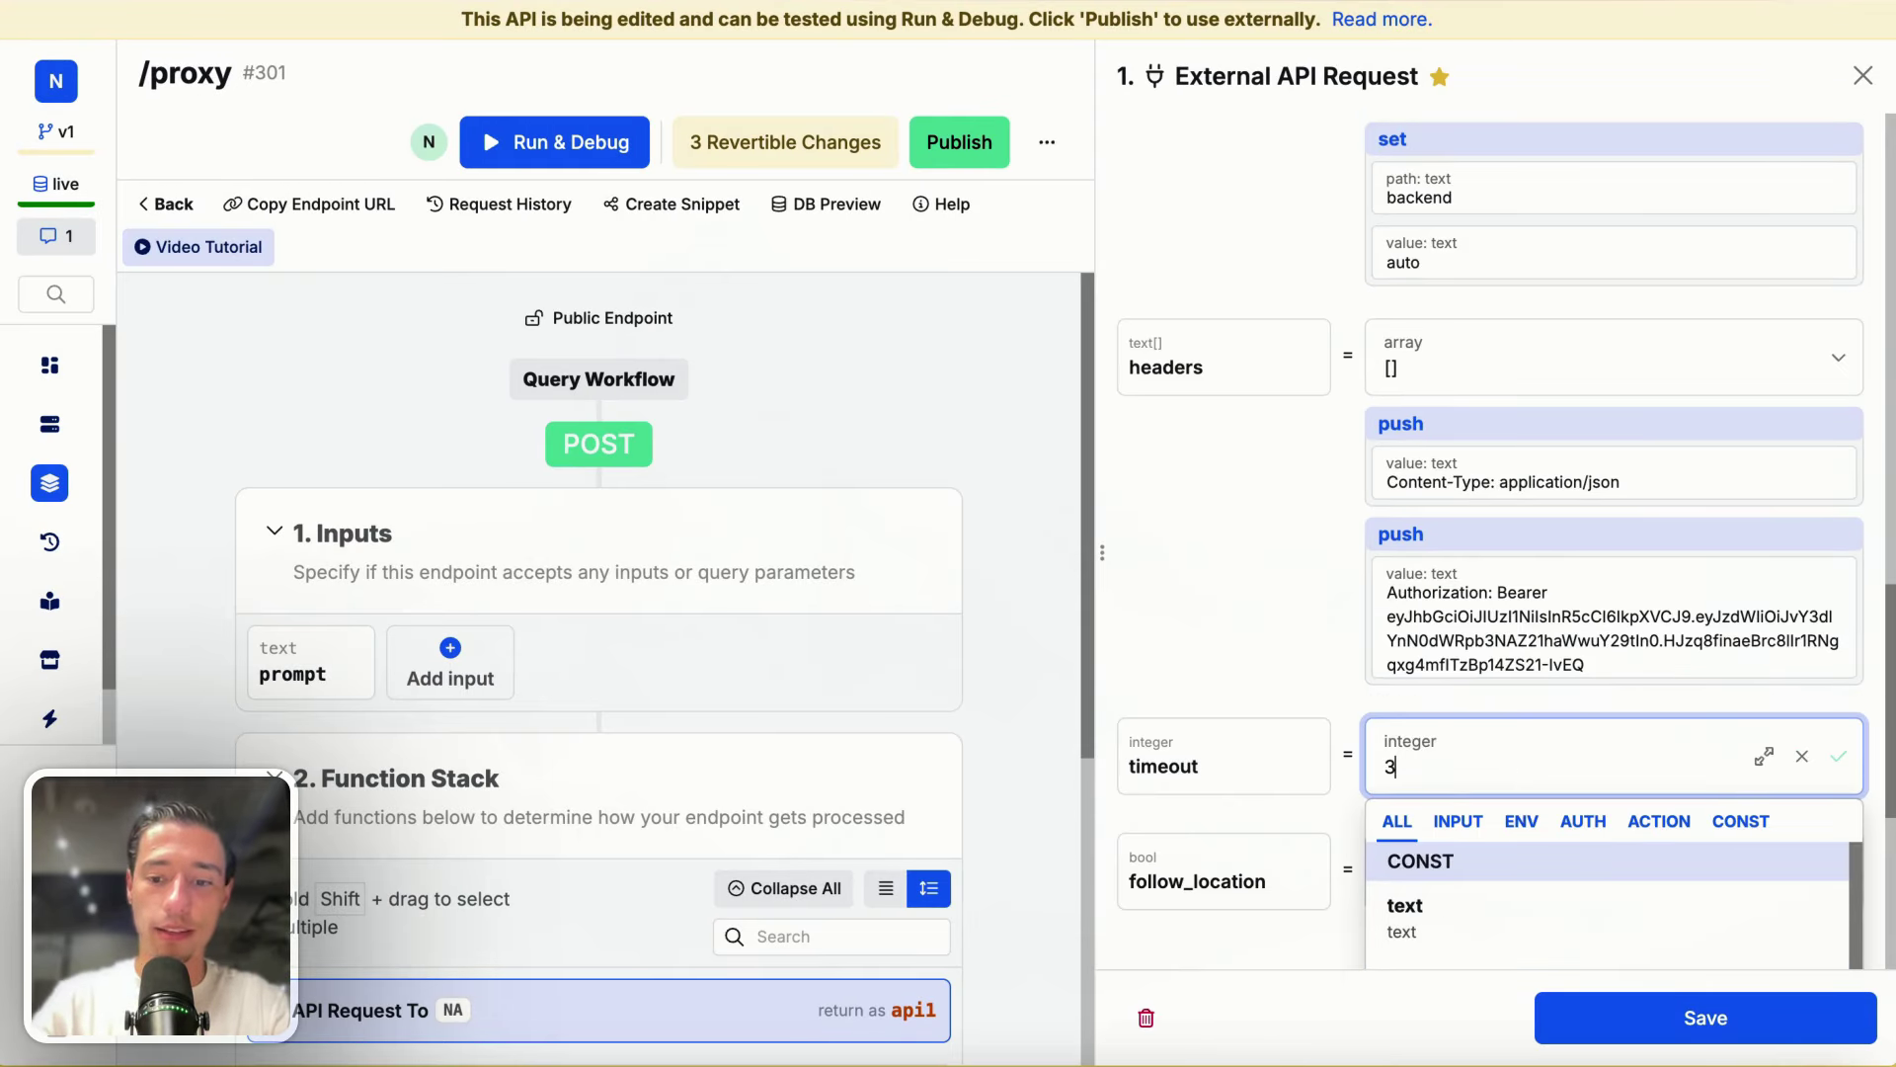
{"action": "key", "text": "BackSpace"}
{"action": "type", "text": "27"}
{"action": "key", "text": "Return"}
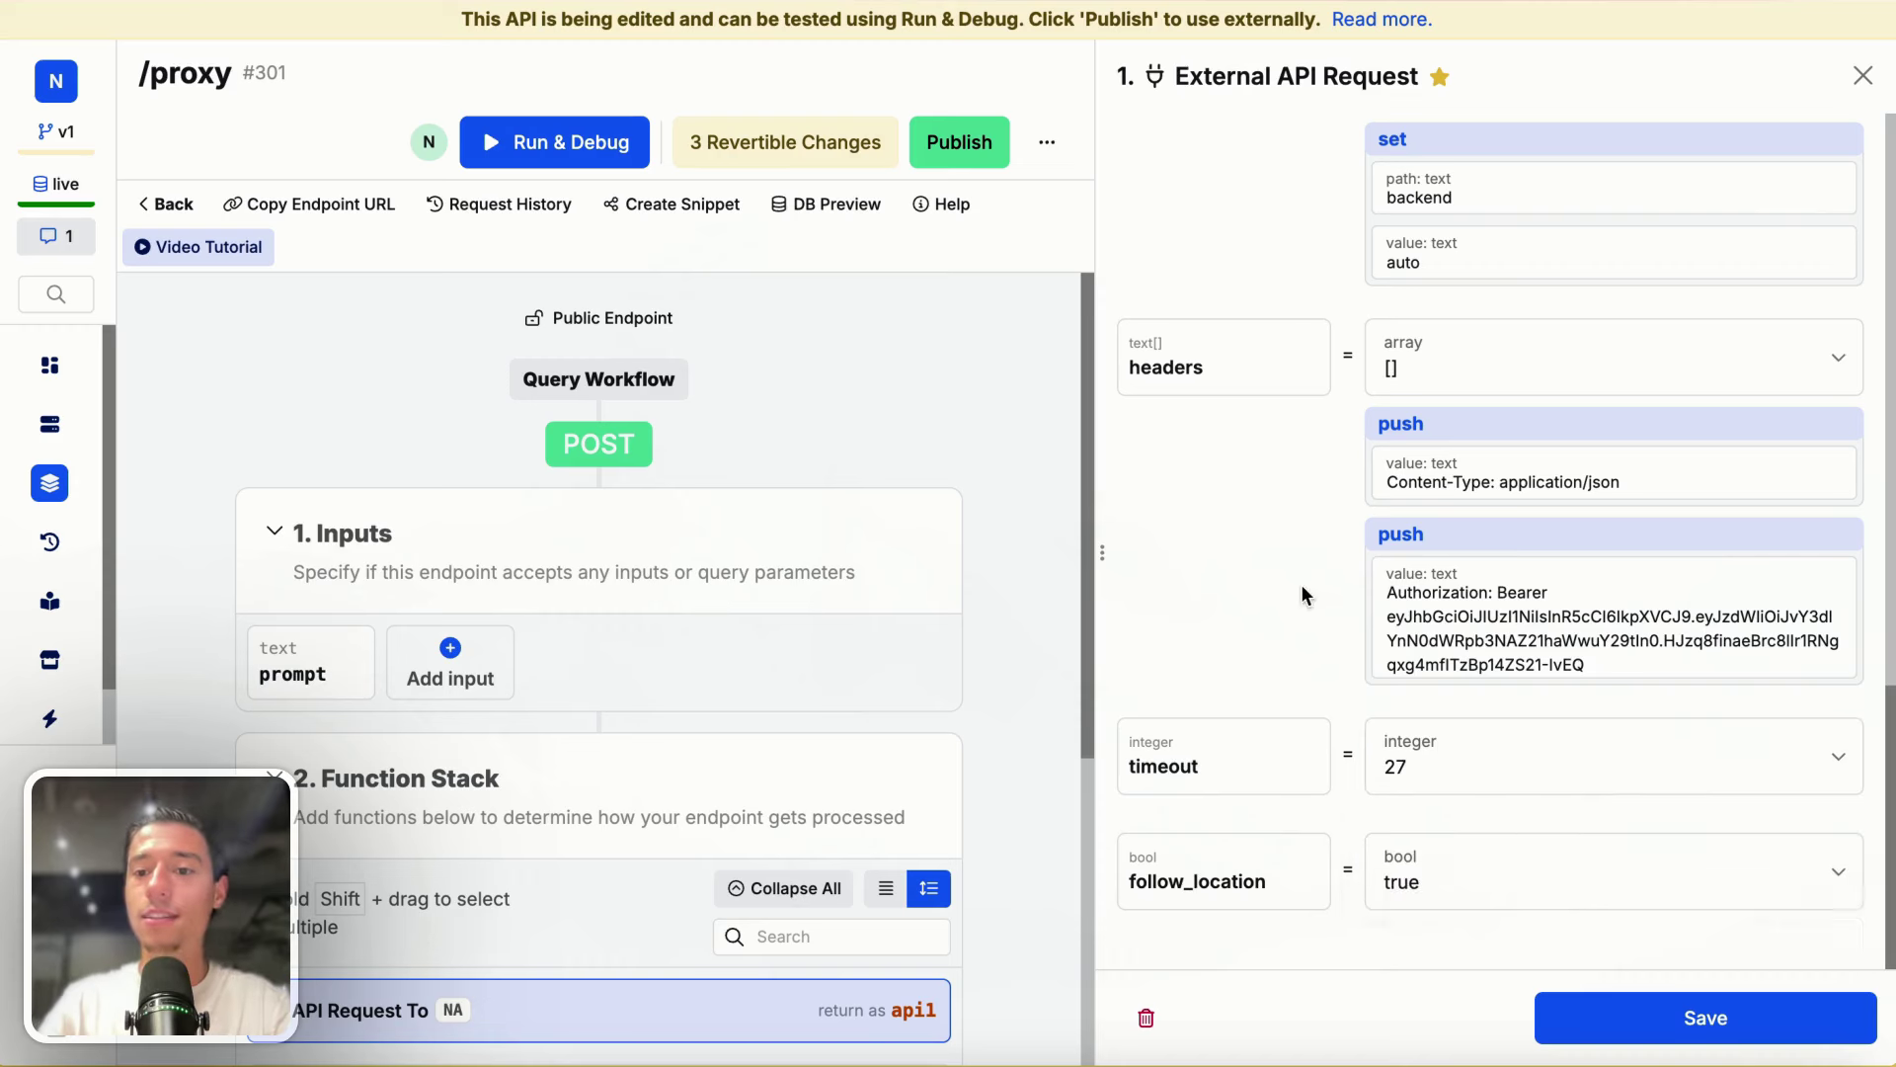
{"action": "left_click", "coordinate": [1659, 1017]}
Step: Publish the proxy endpoint and test-run it with an empty prompt, checking the returned request and response
{"action": "left_click", "coordinate": [1762, 71]}
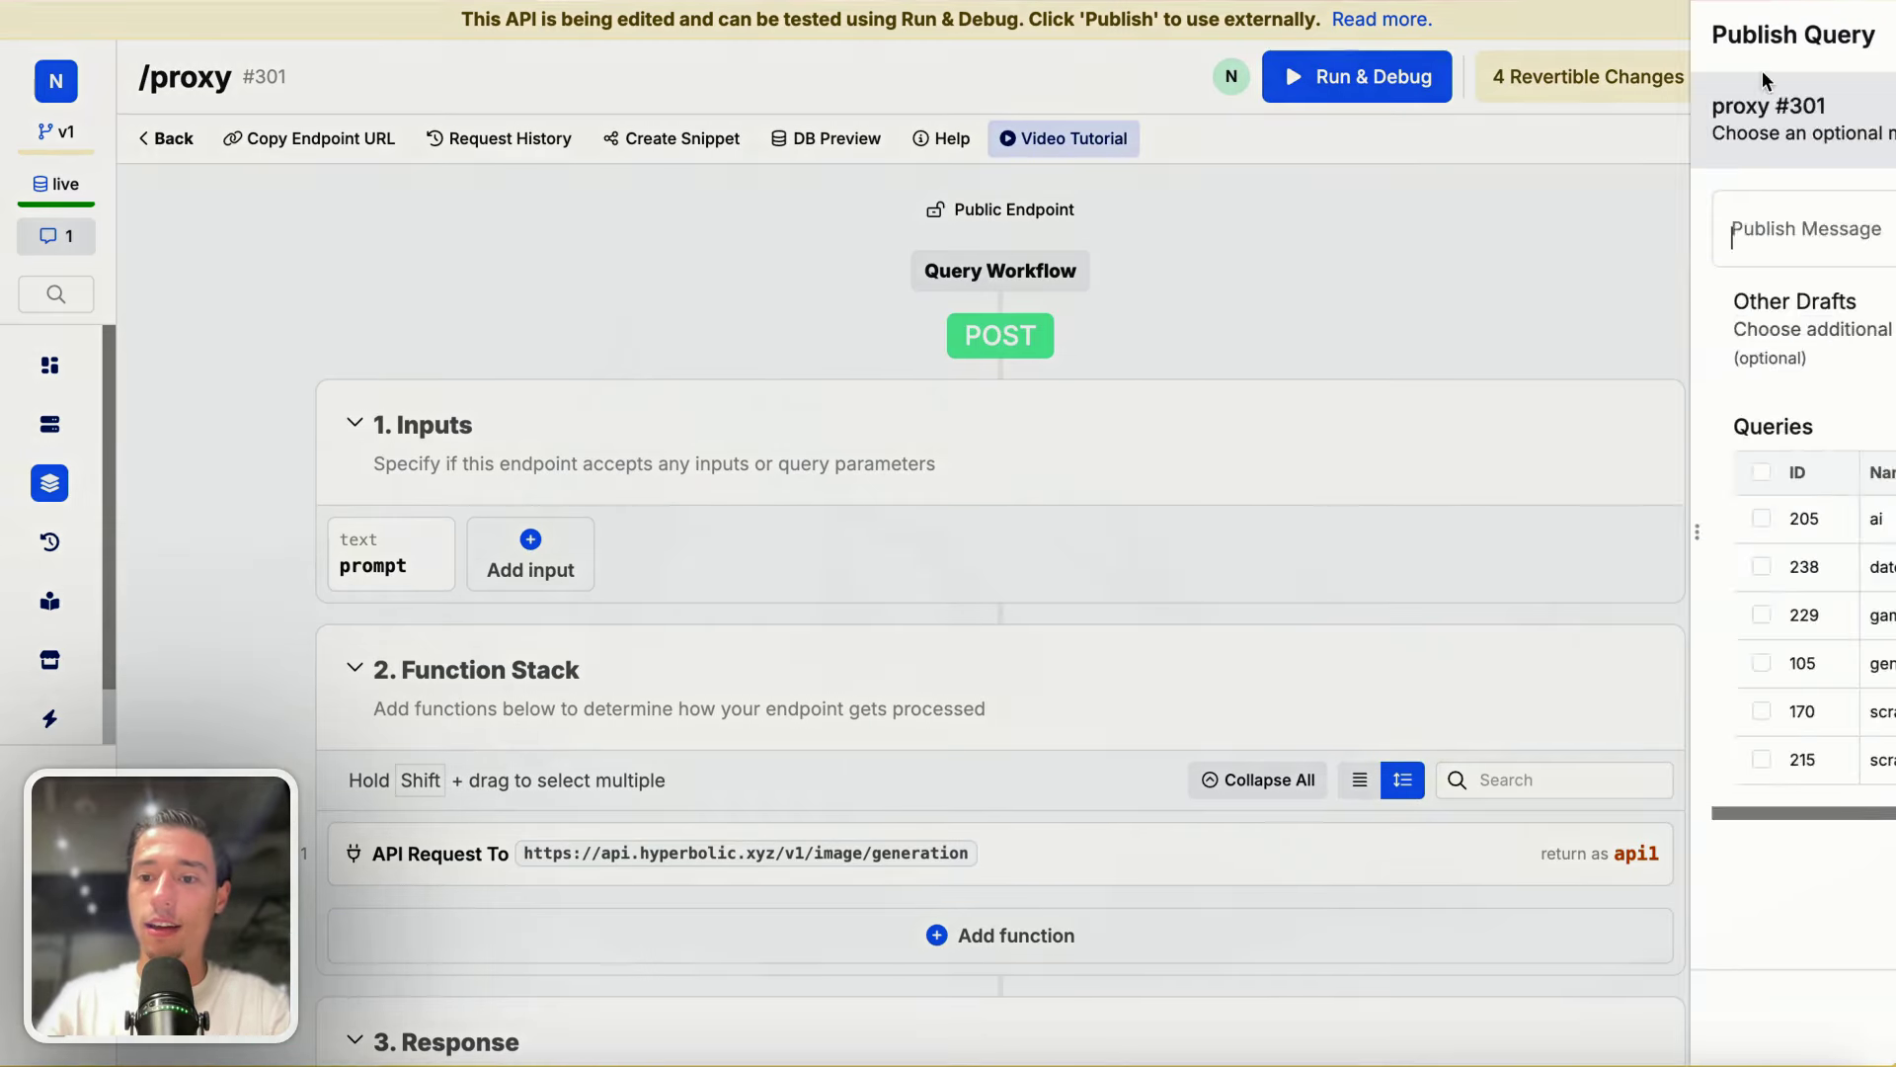
{"action": "left_click", "coordinate": [1621, 1027]}
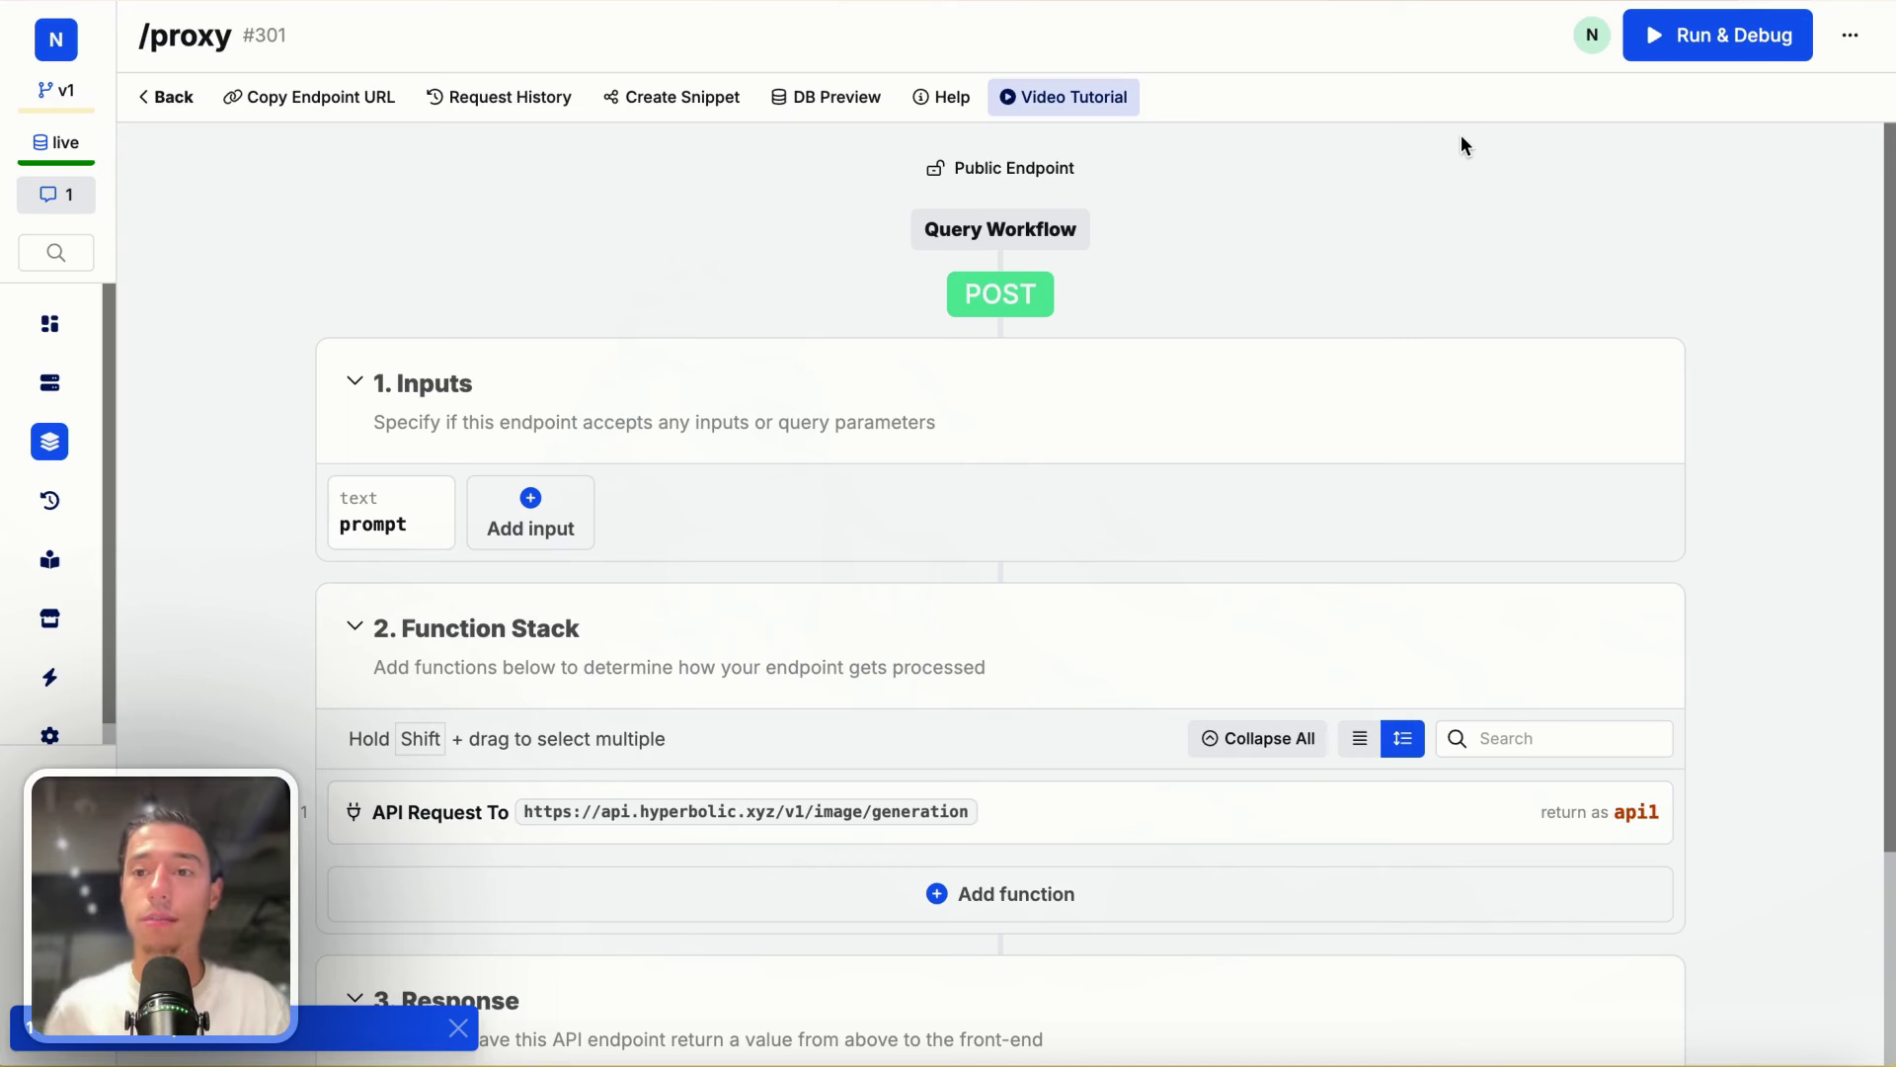
{"action": "left_click", "coordinate": [1693, 35]}
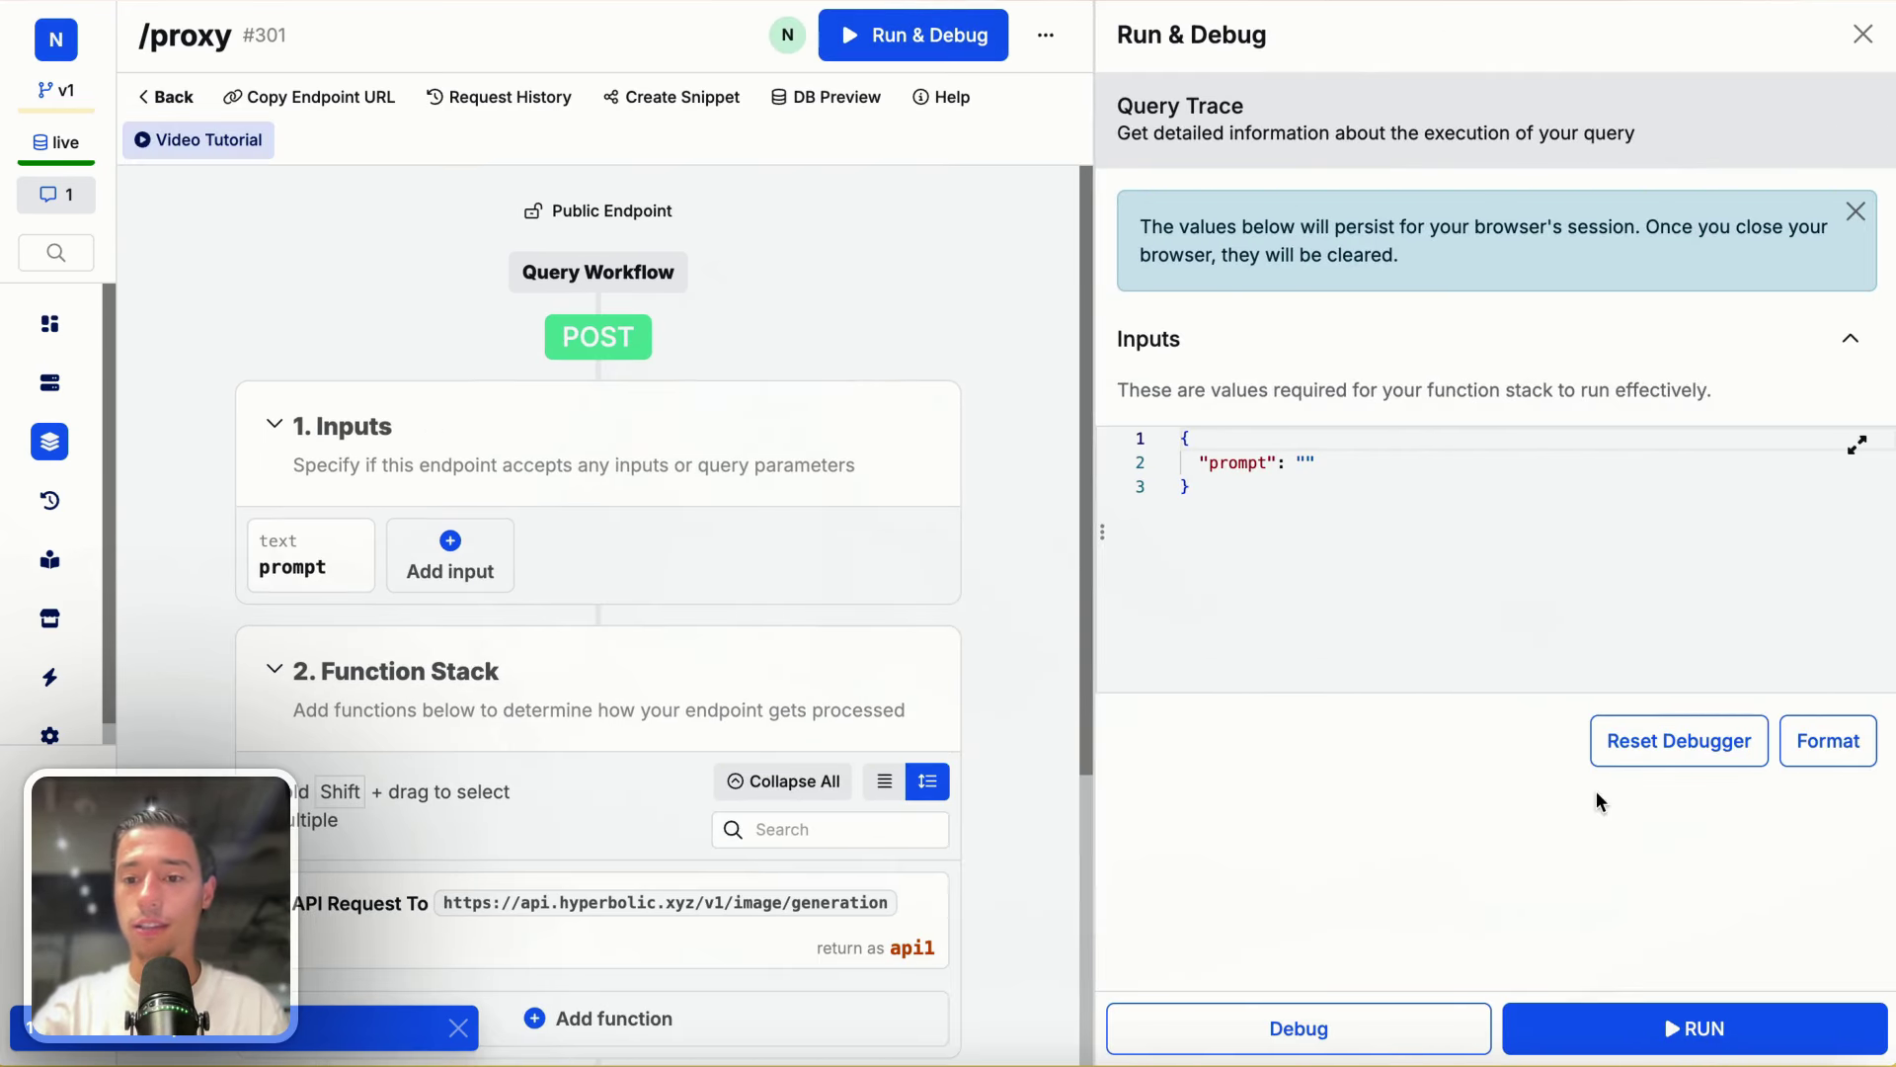
{"action": "left_click", "coordinate": [1588, 1022]}
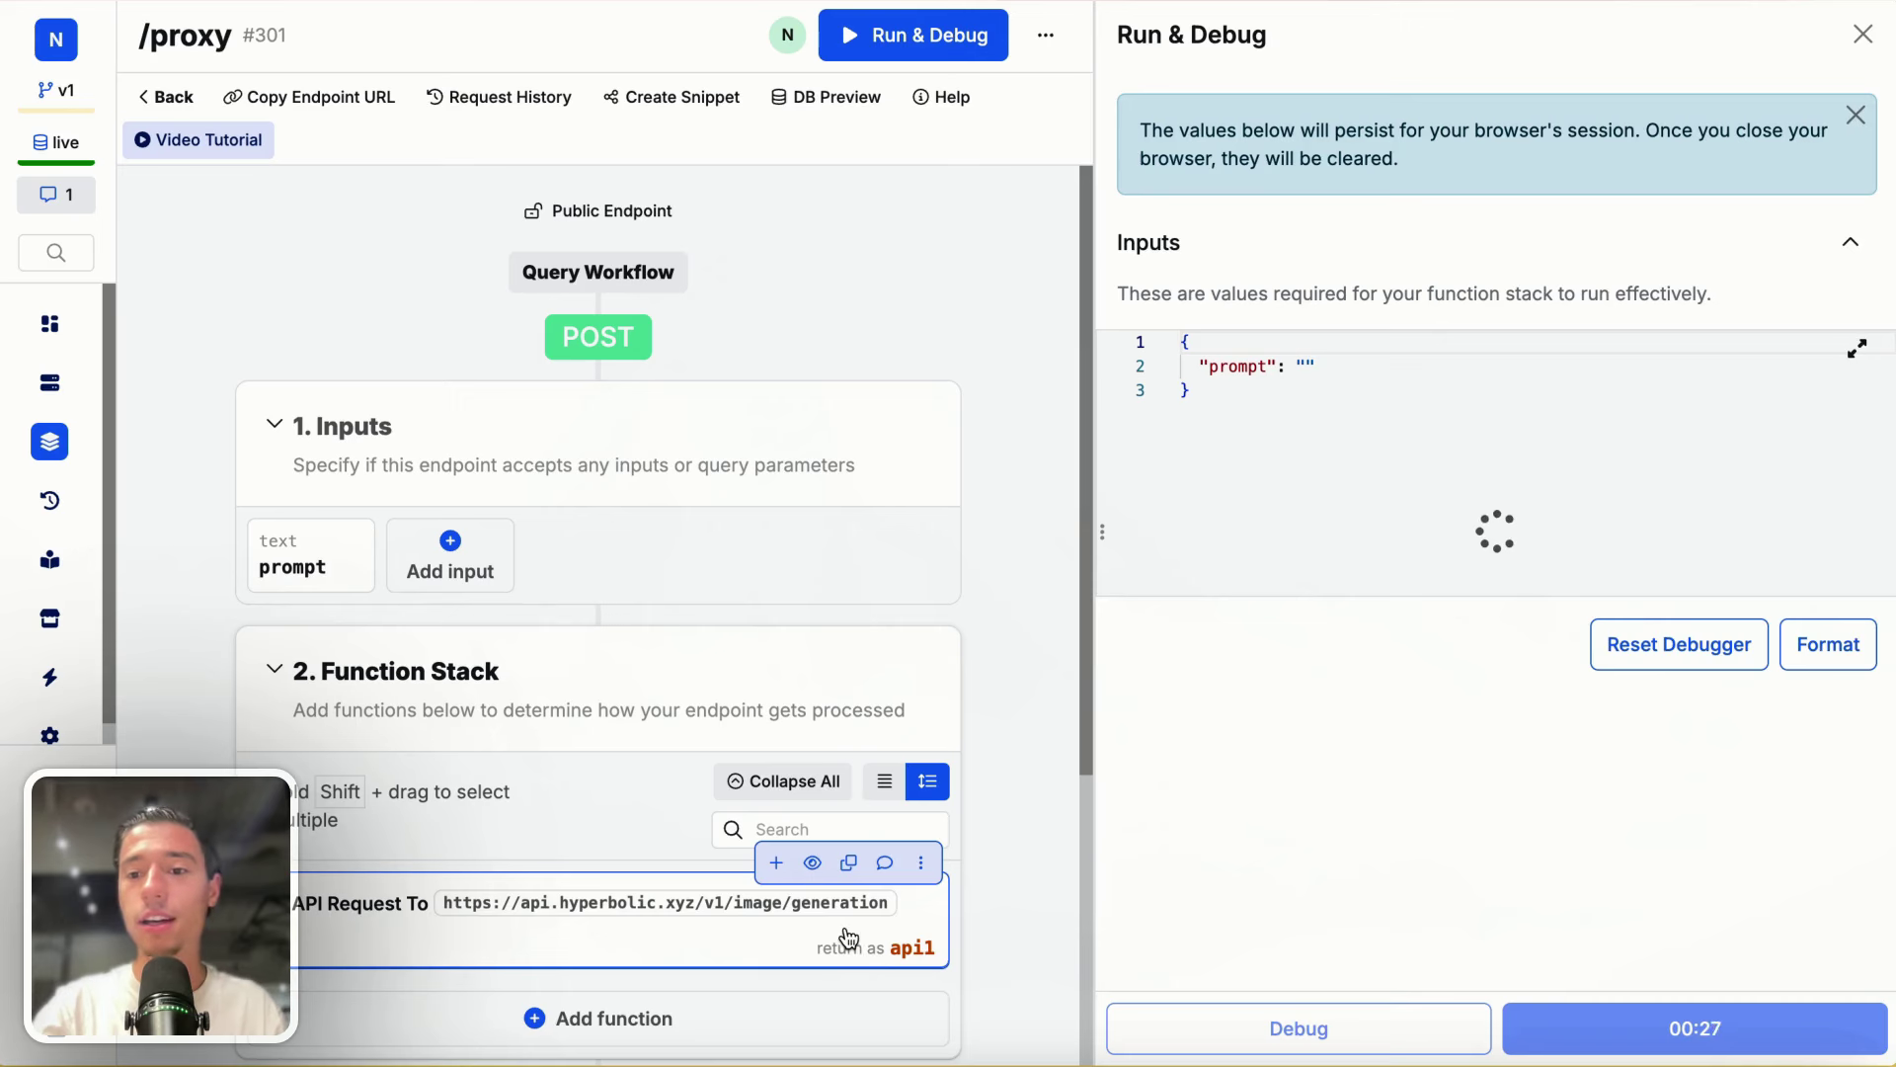
{"action": "scroll", "coordinate": [1460, 722], "scroll_direction": "down", "scroll_amount": 10}
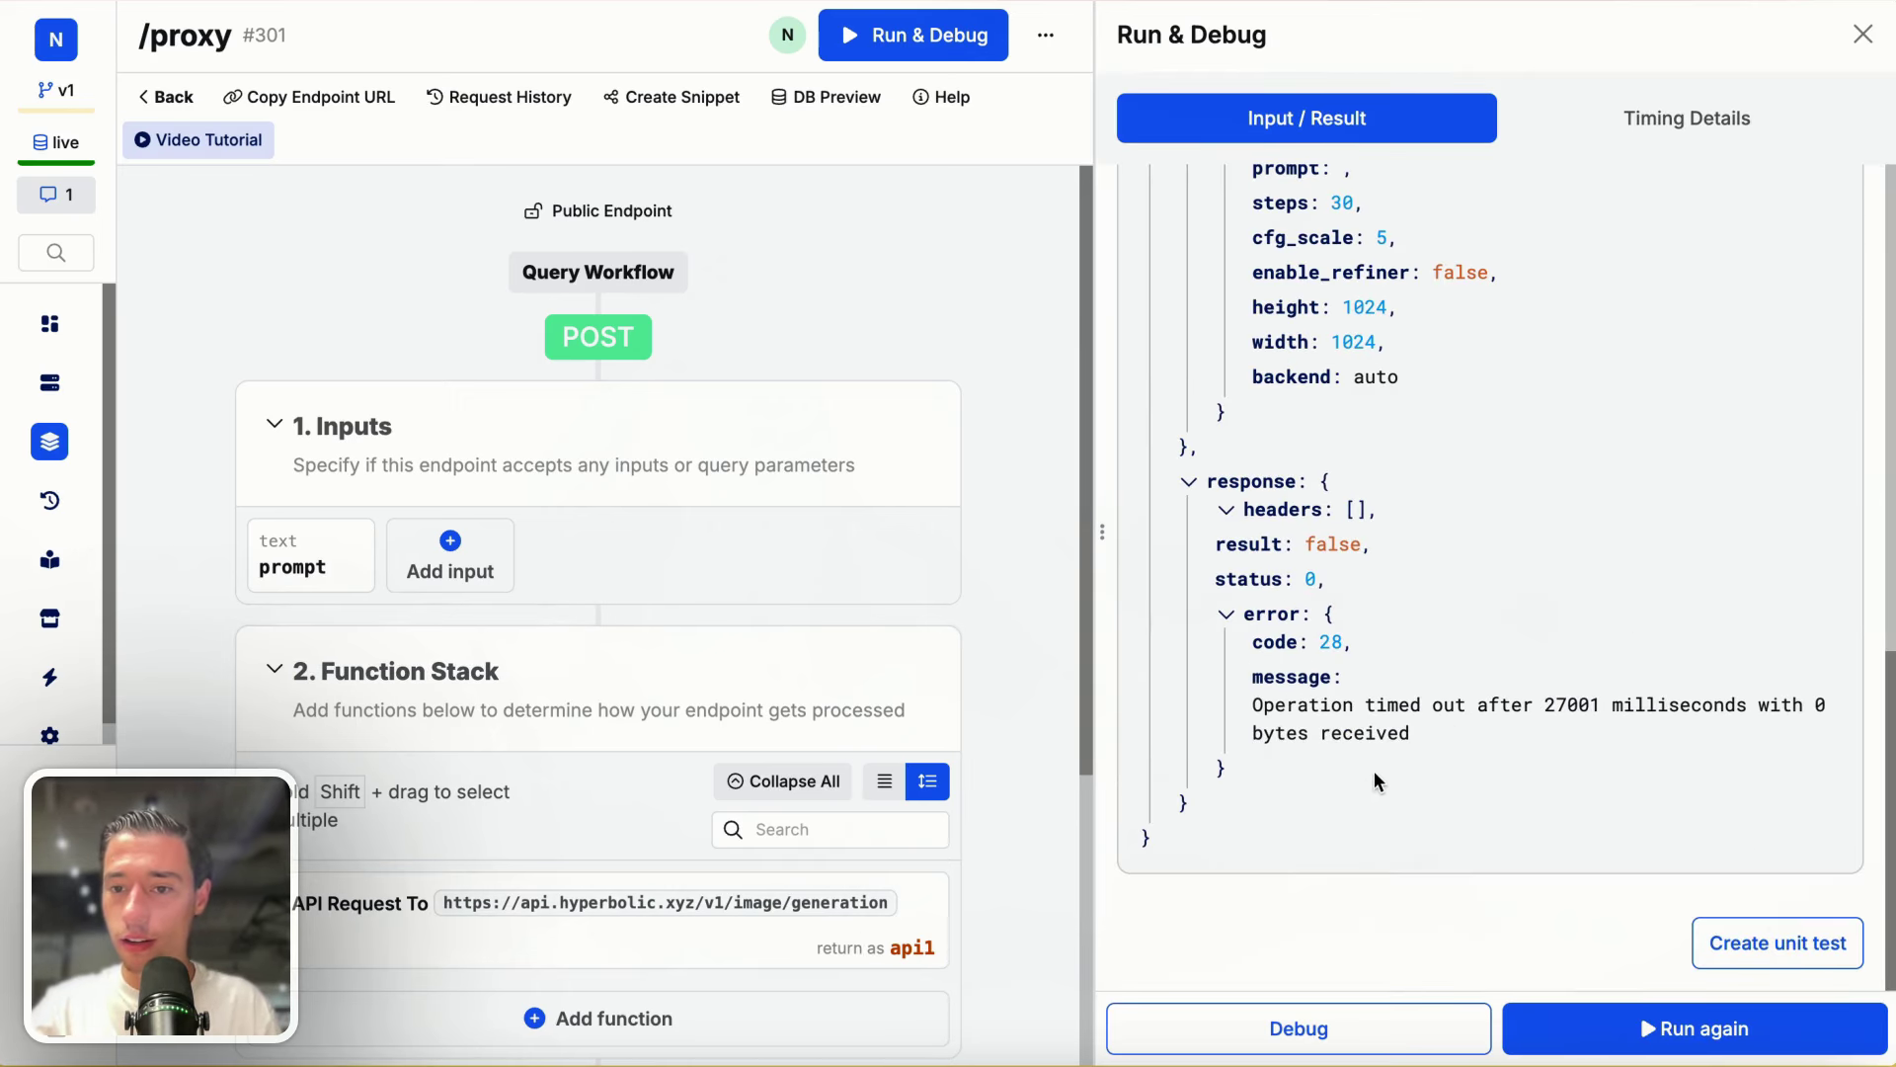
{"action": "scroll", "coordinate": [1383, 434], "scroll_direction": "up", "scroll_amount": 10}
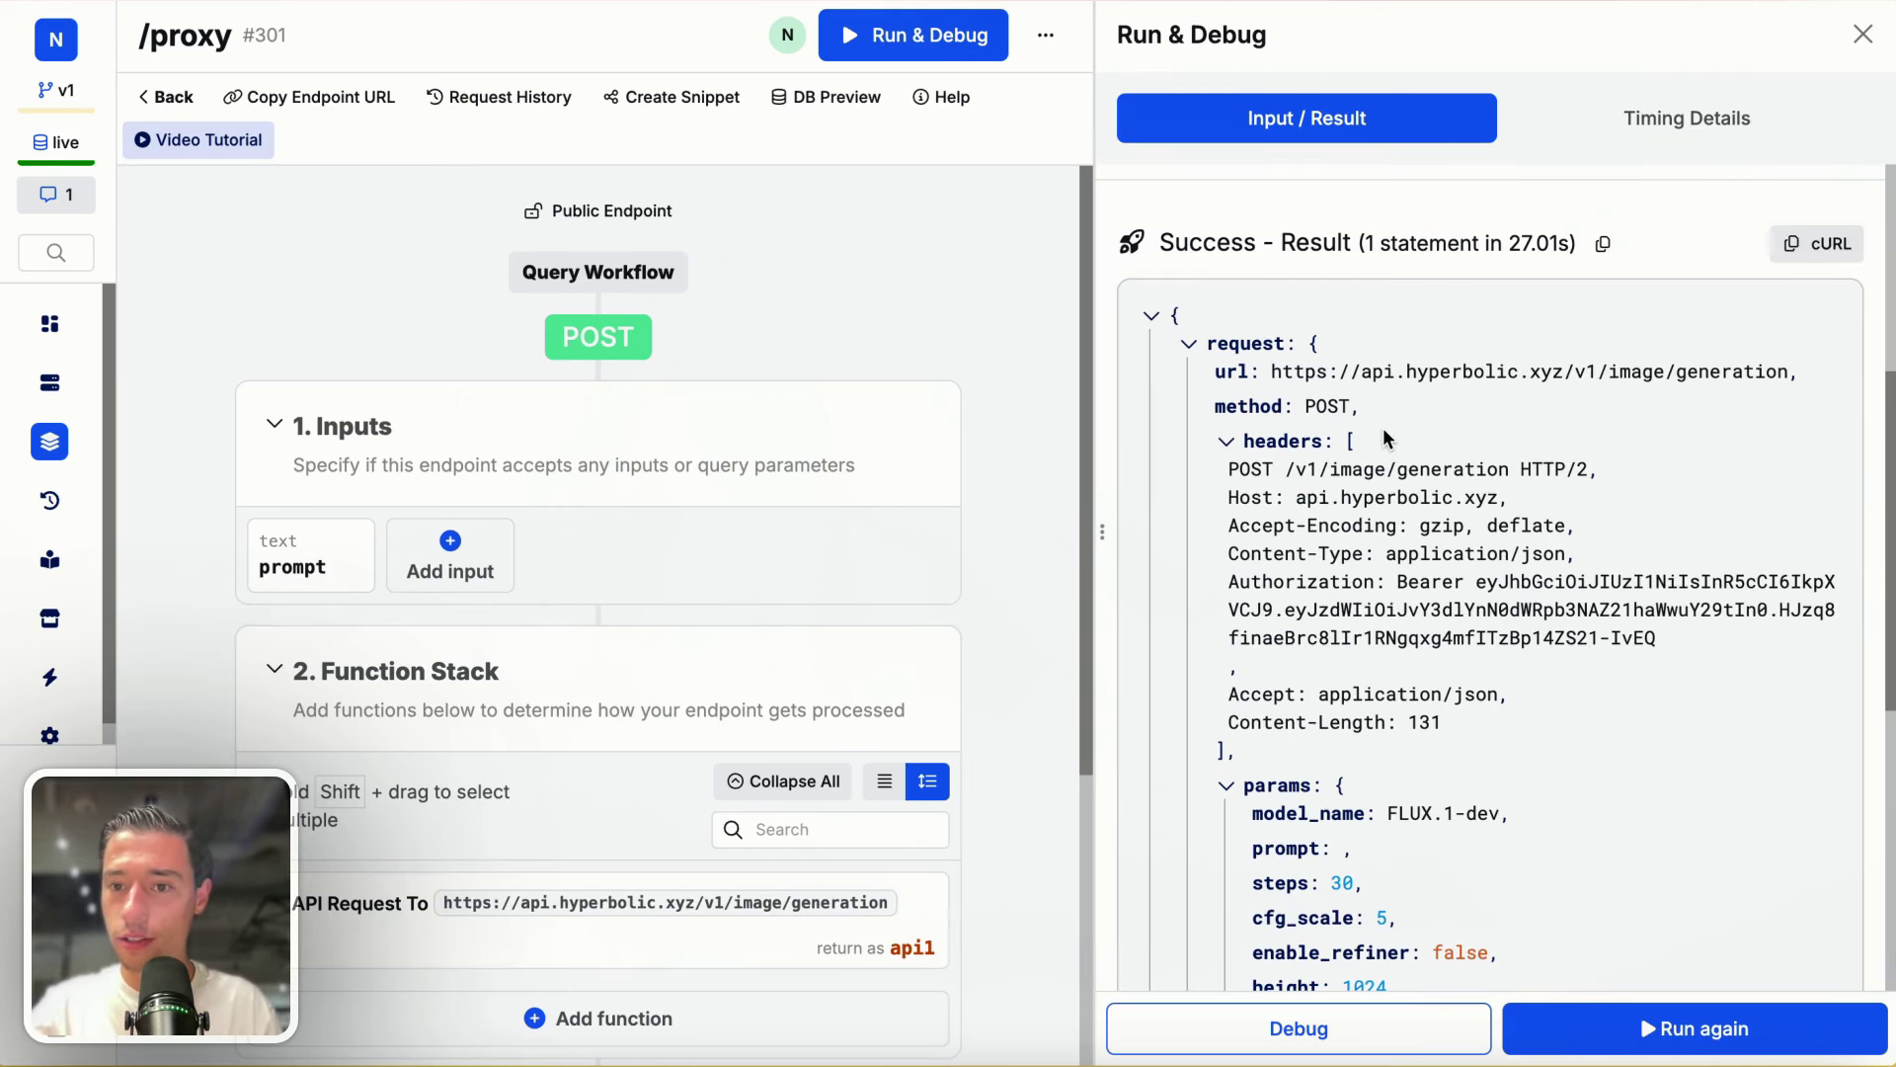
Step: Review the External API Request's URL, parameters, headers and timeout
{"action": "left_click", "coordinate": [898, 909]}
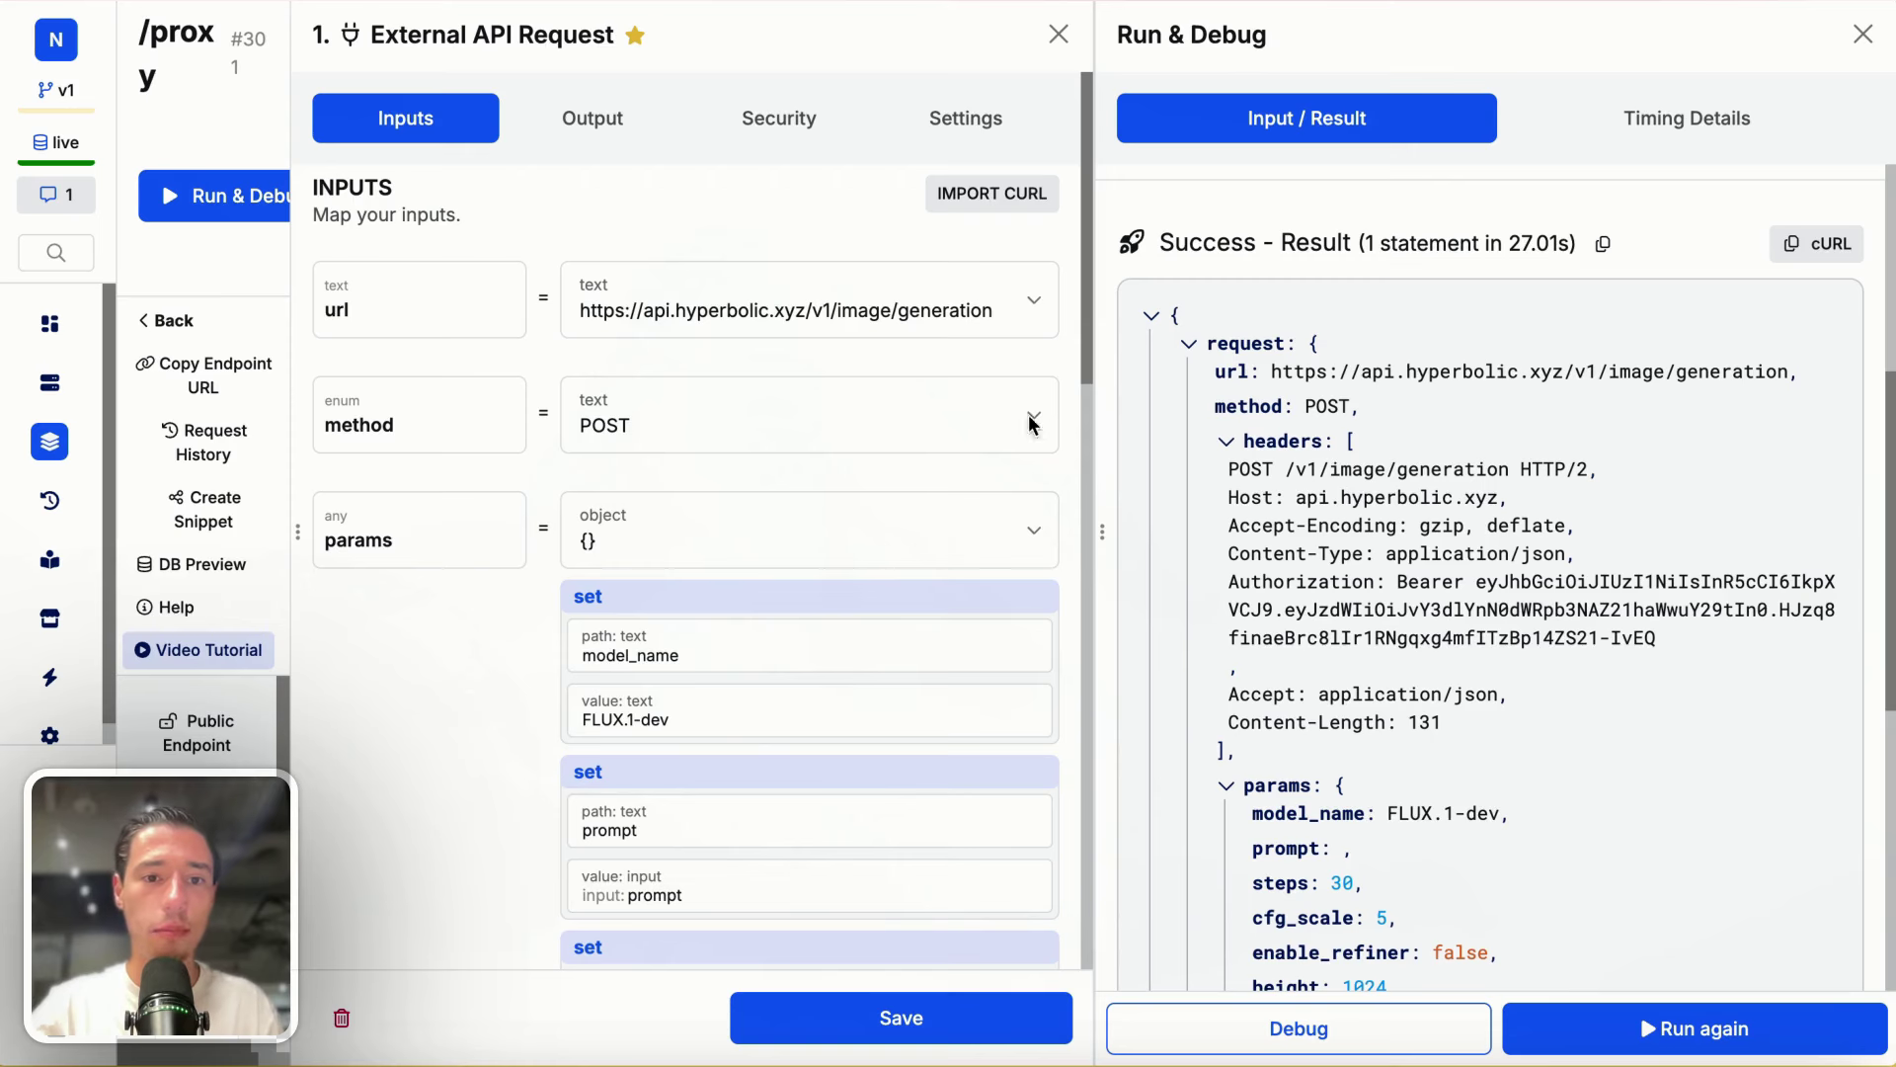
{"action": "scroll", "coordinate": [774, 449], "scroll_direction": "down", "scroll_amount": 5}
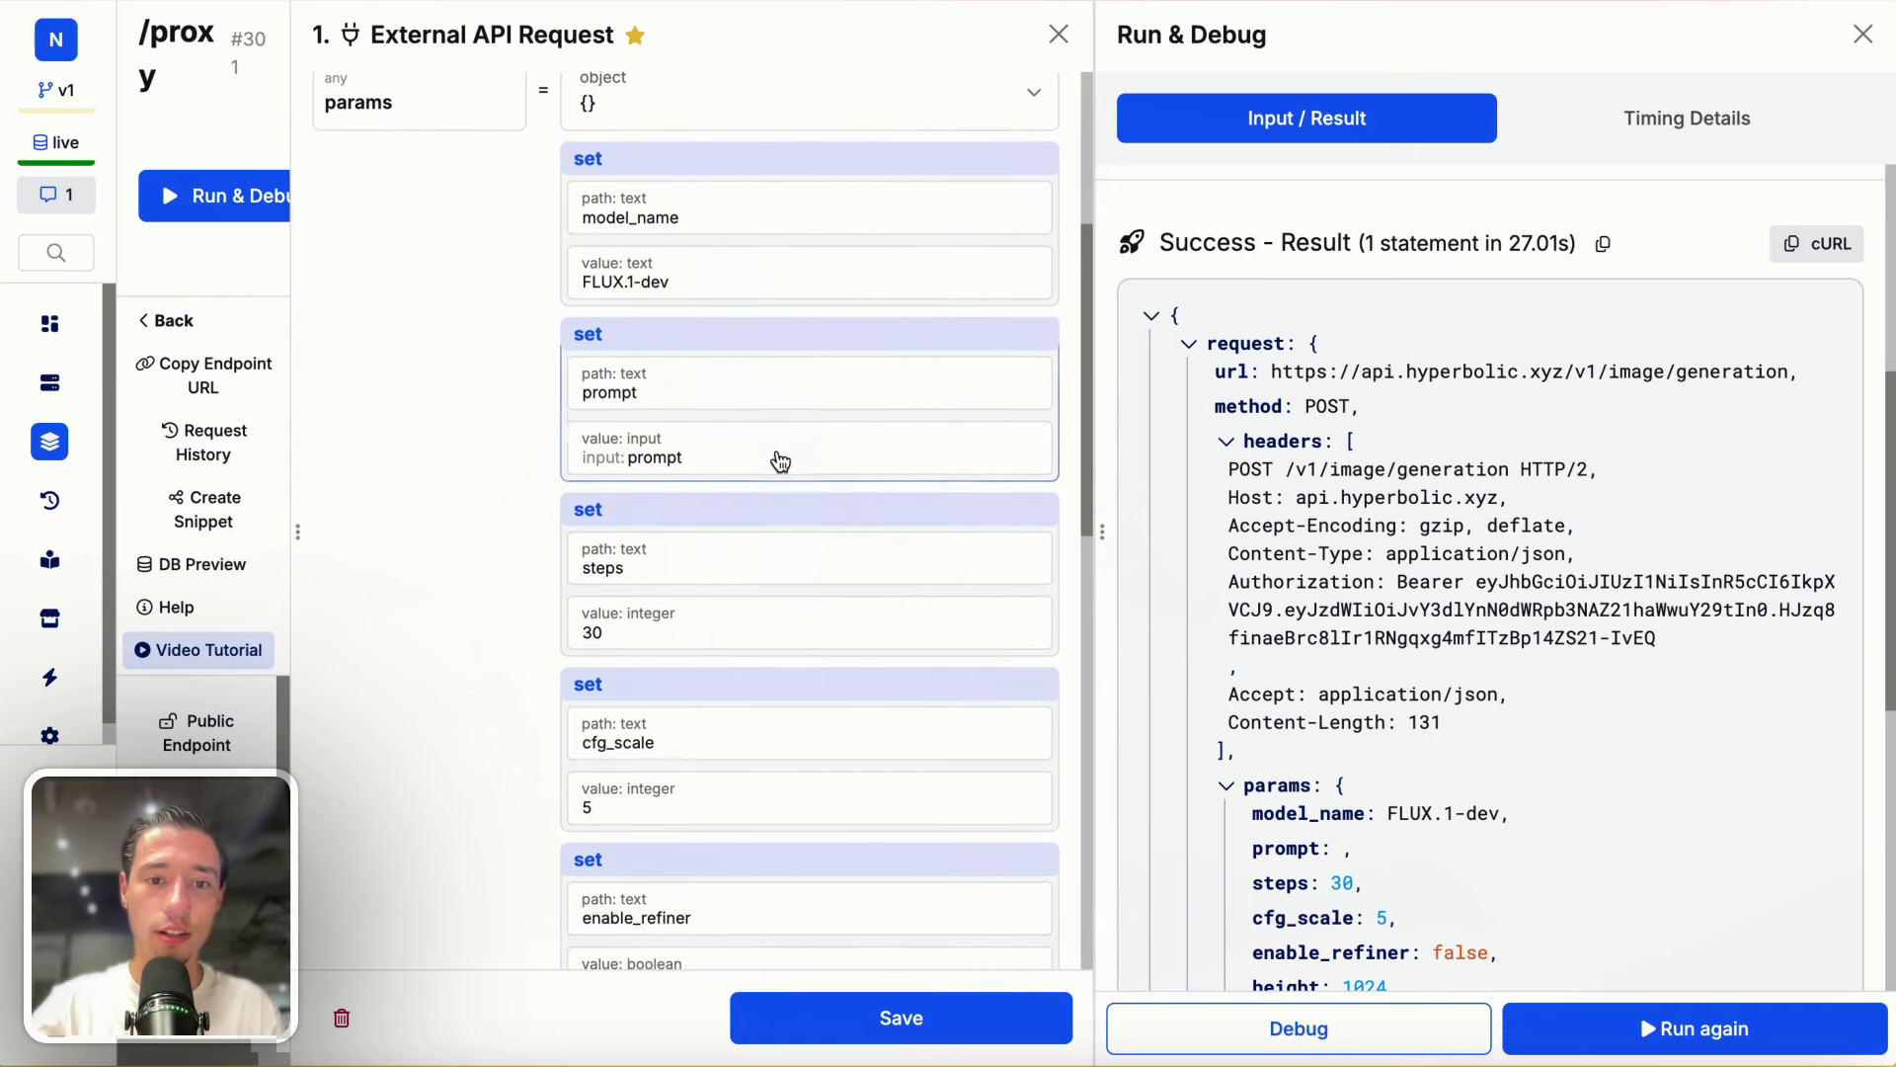
{"action": "scroll", "coordinate": [749, 373], "scroll_direction": "down", "scroll_amount": 10}
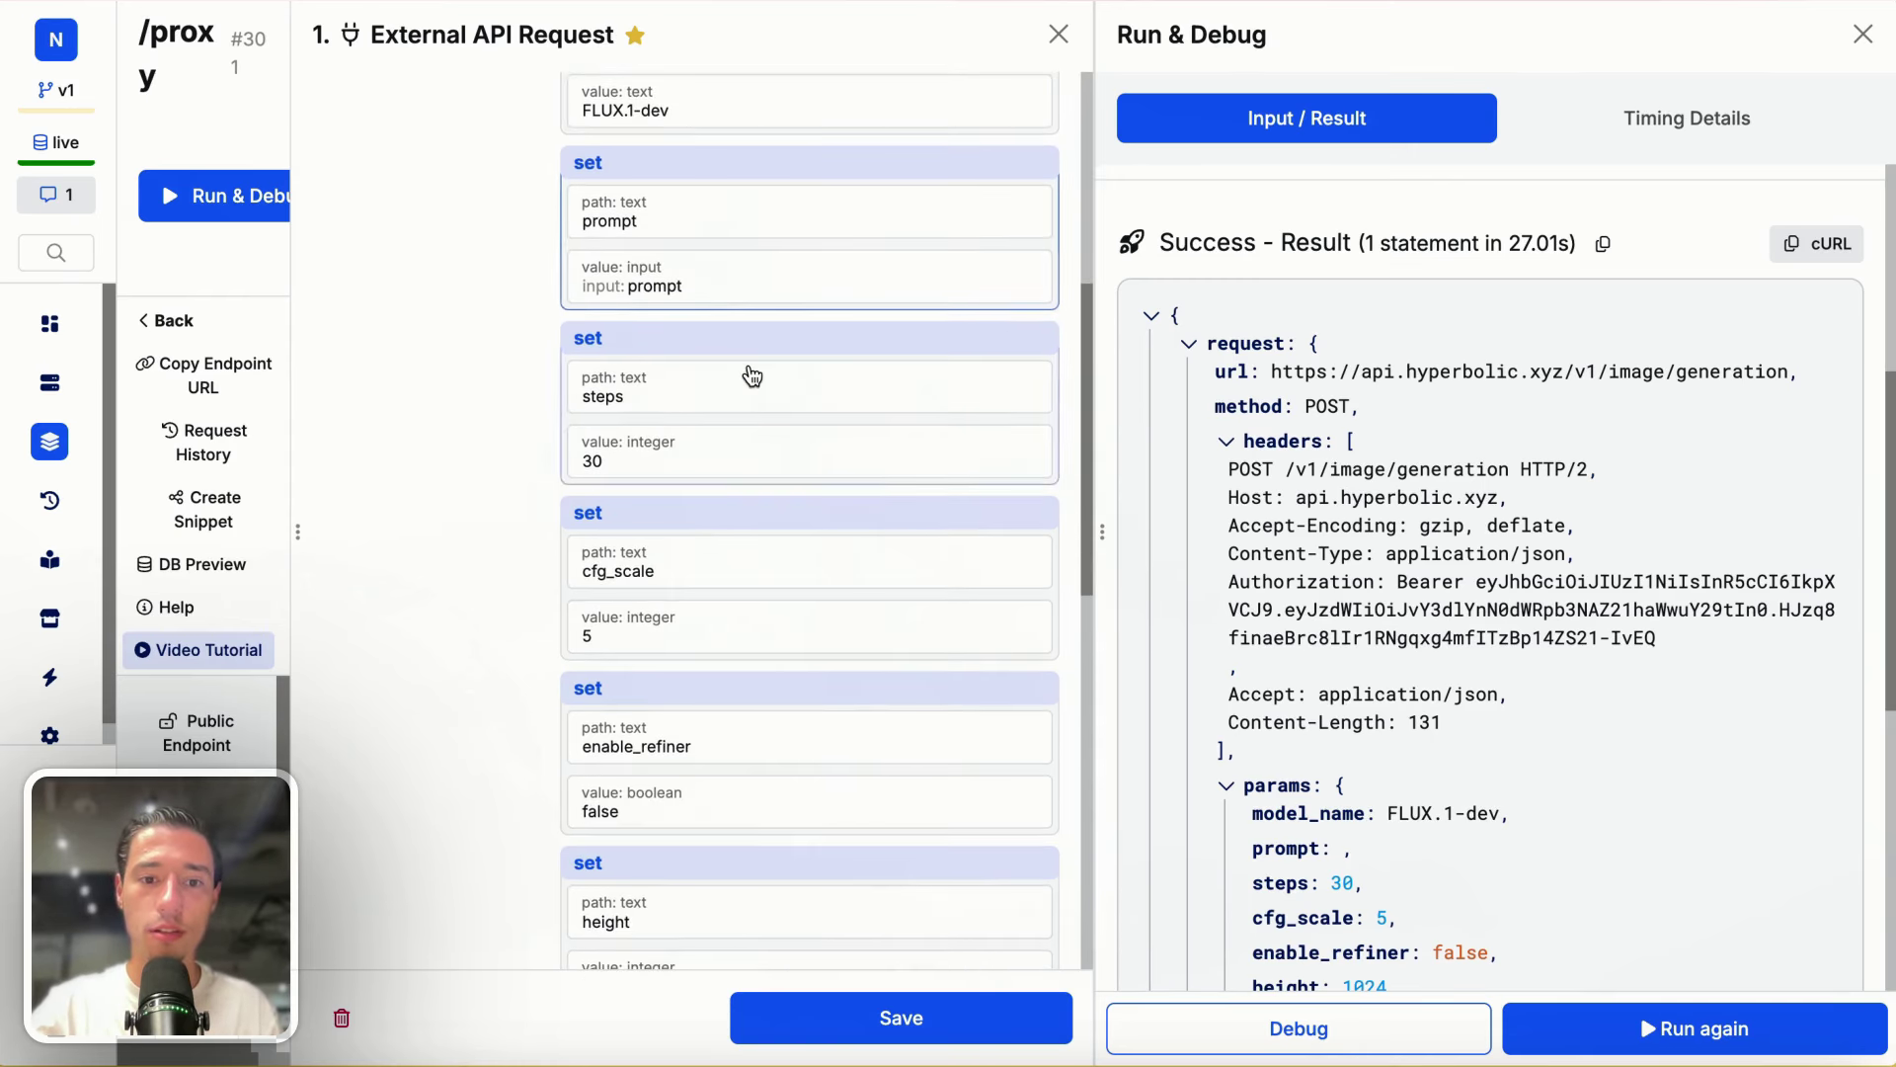
{"action": "scroll", "coordinate": [696, 712], "scroll_direction": "down", "scroll_amount": 3}
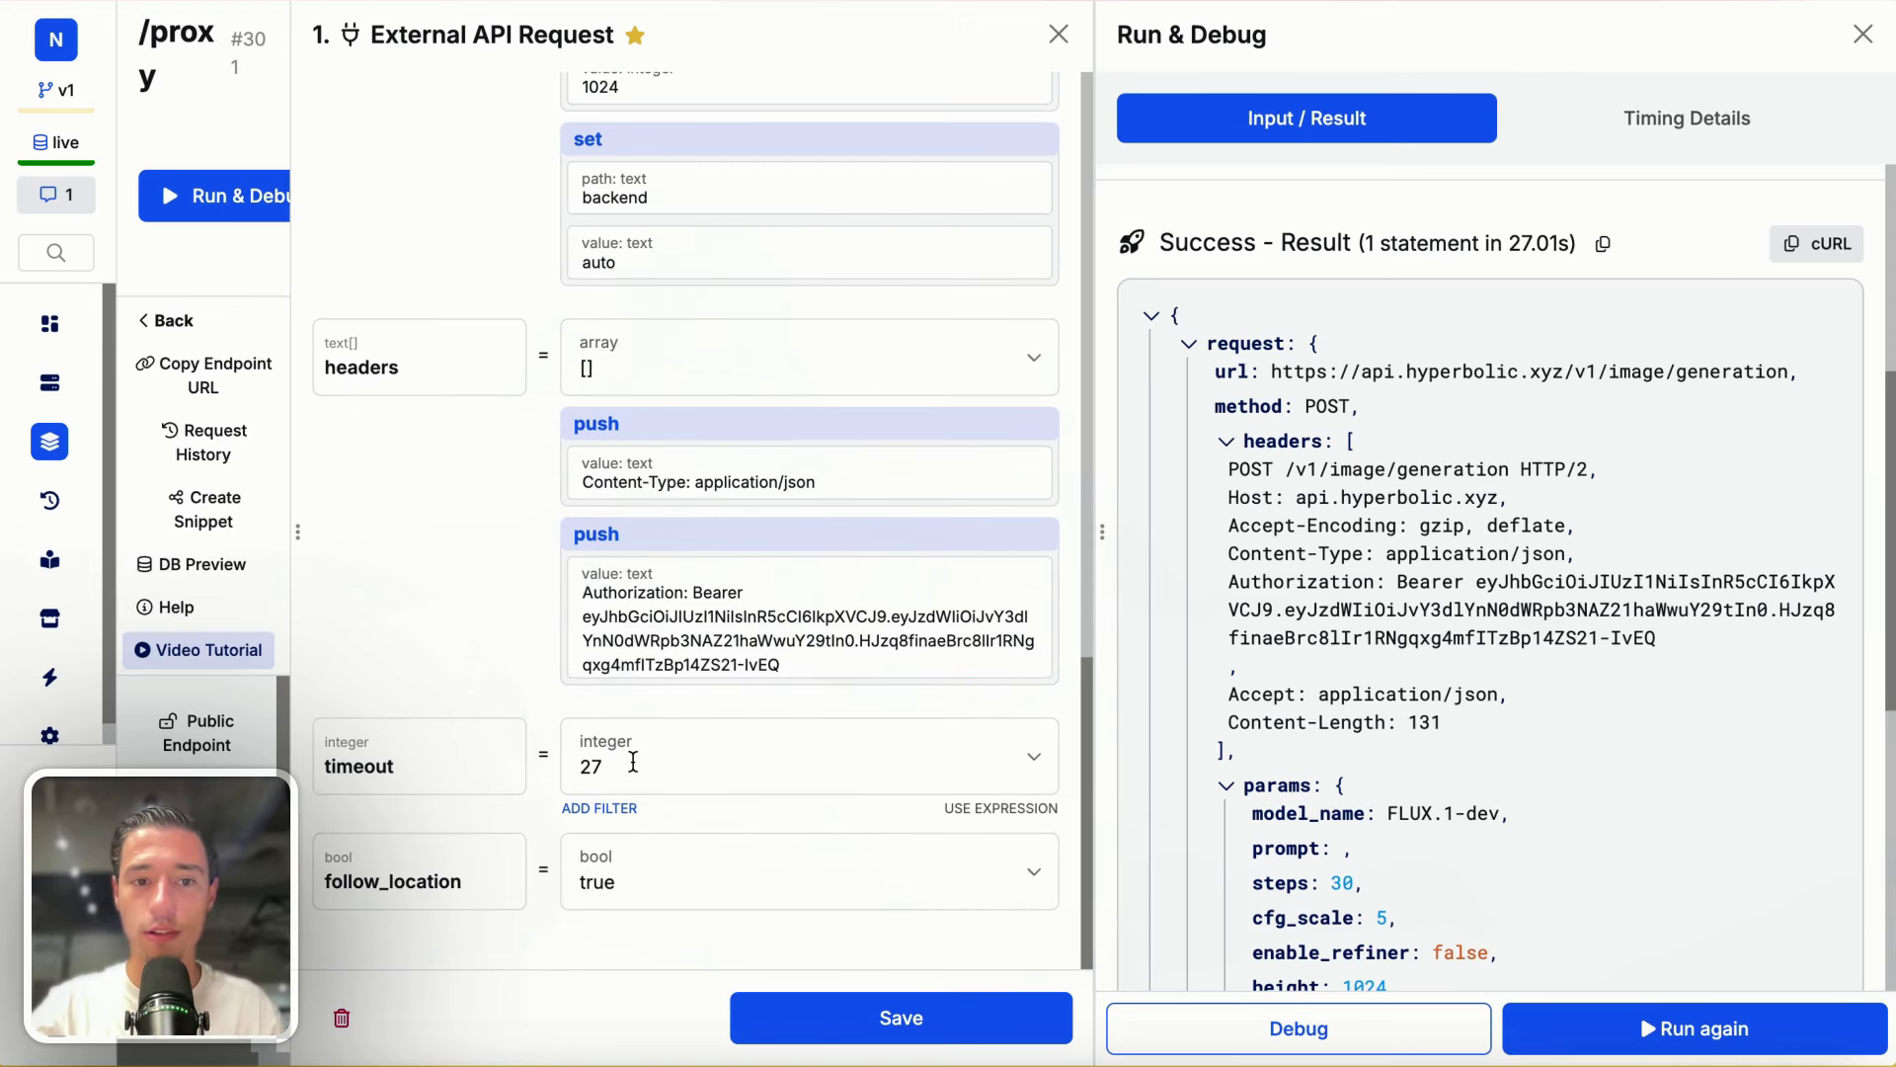
{"action": "scroll", "coordinate": [769, 553], "scroll_direction": "up", "scroll_amount": 5}
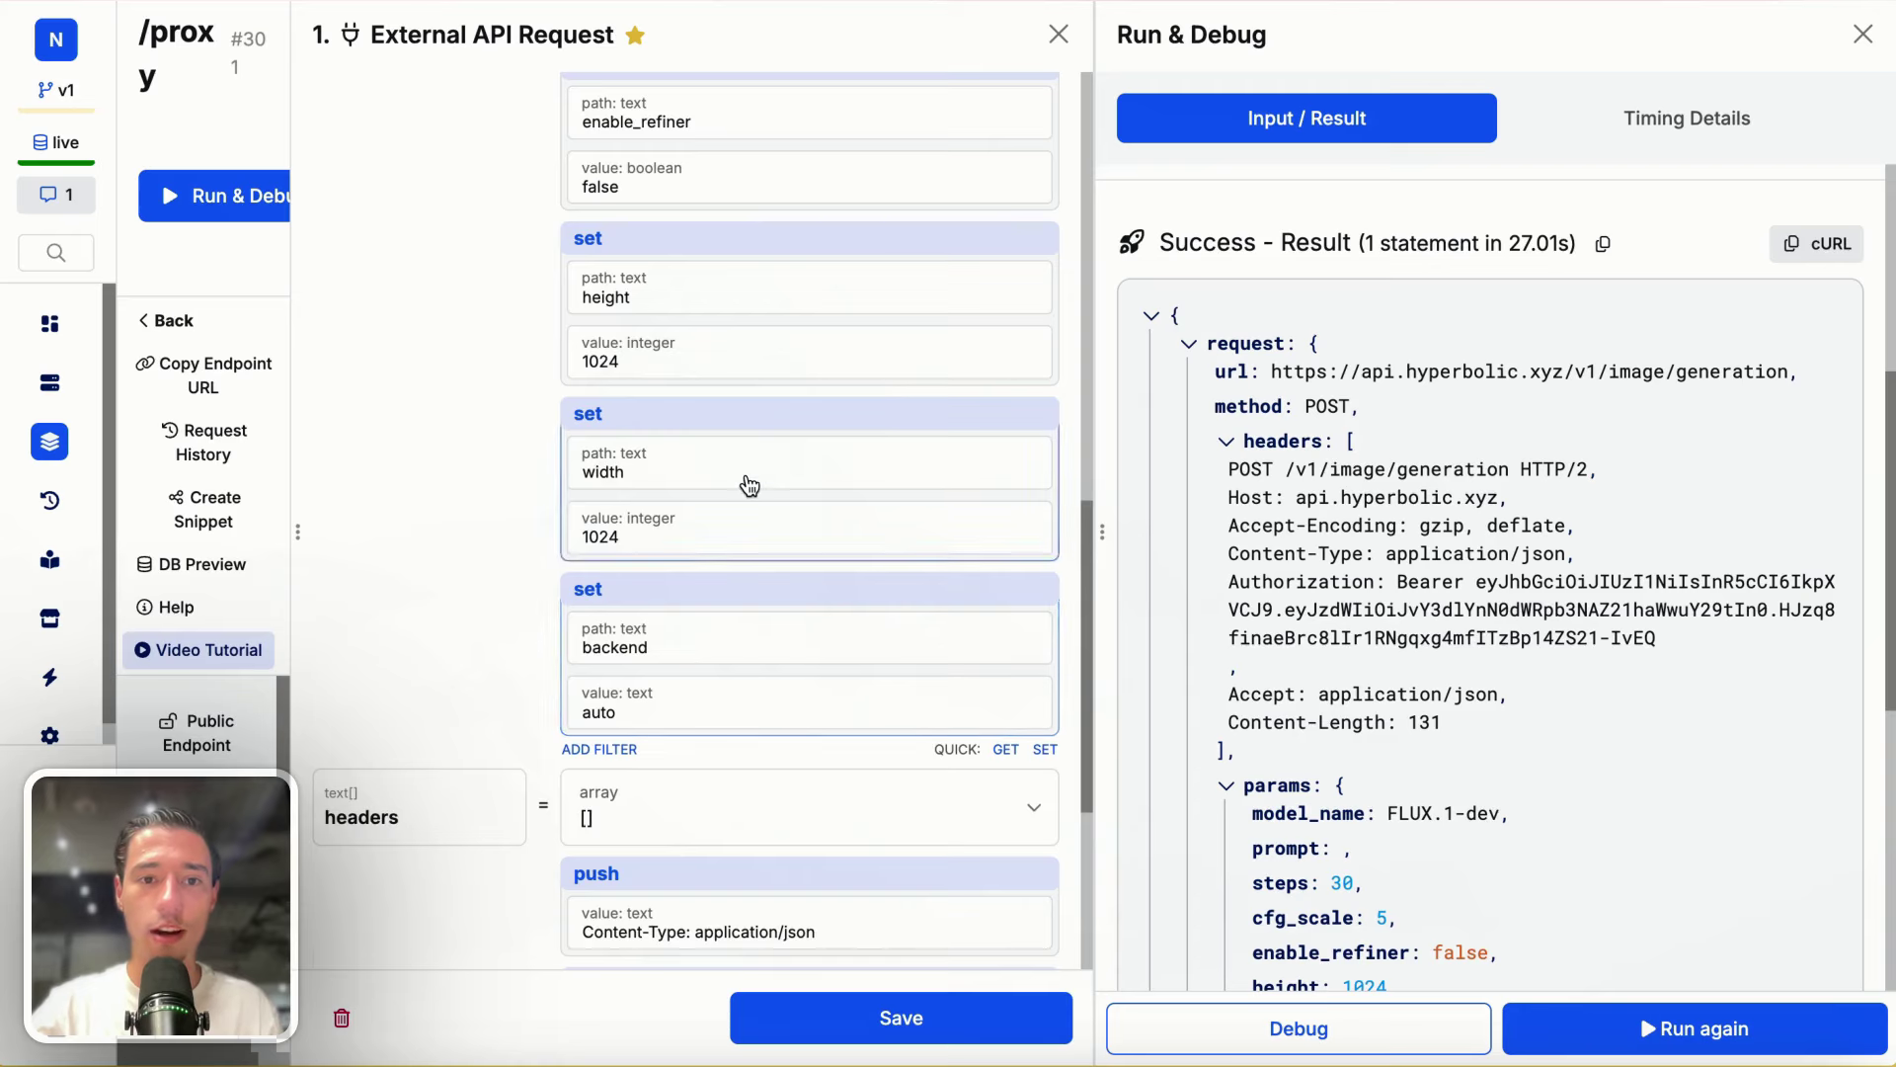
{"action": "scroll", "coordinate": [745, 484], "scroll_direction": "up", "scroll_amount": 13}
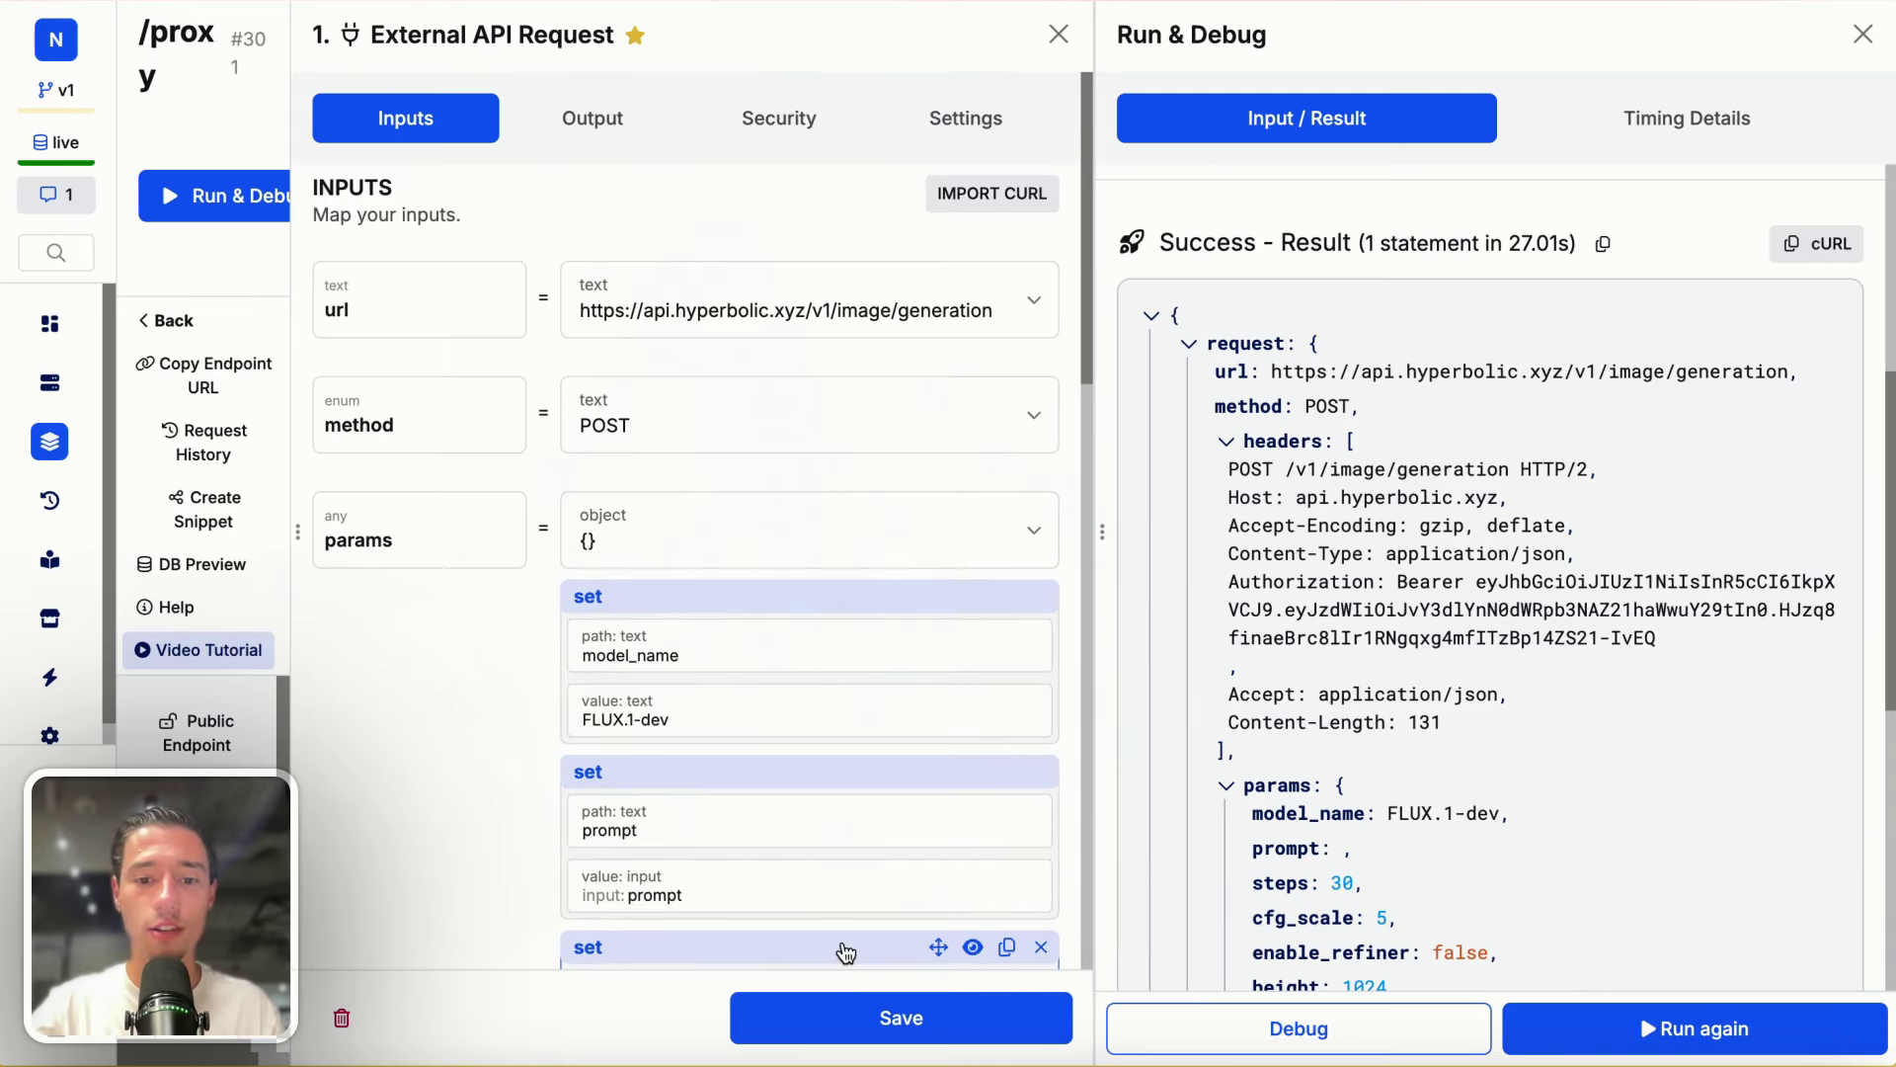
Step: Save the External API Request and publish the proxy endpoint again
{"action": "left_click", "coordinate": [874, 1027]}
{"action": "left_click", "coordinate": [951, 148]}
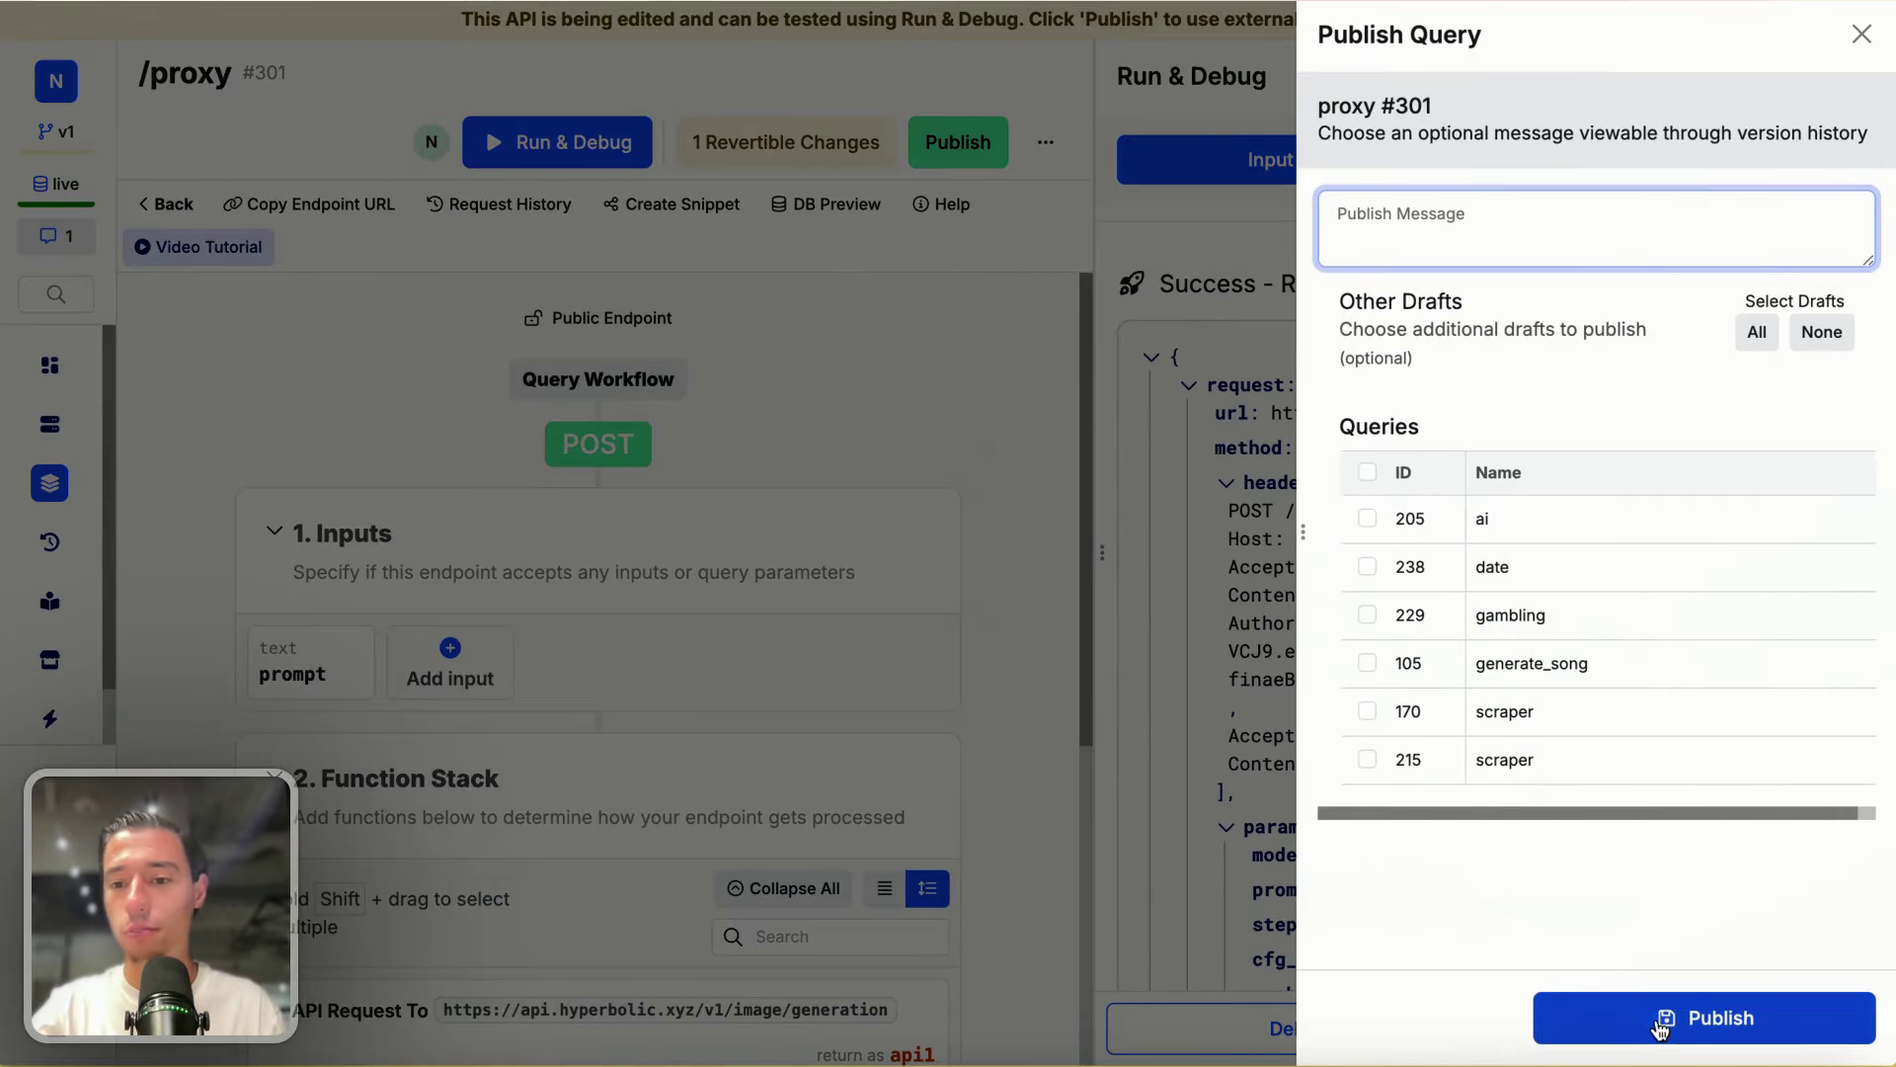
{"action": "left_click", "coordinate": [1663, 1019]}
{"action": "left_click", "coordinate": [58, 80]}
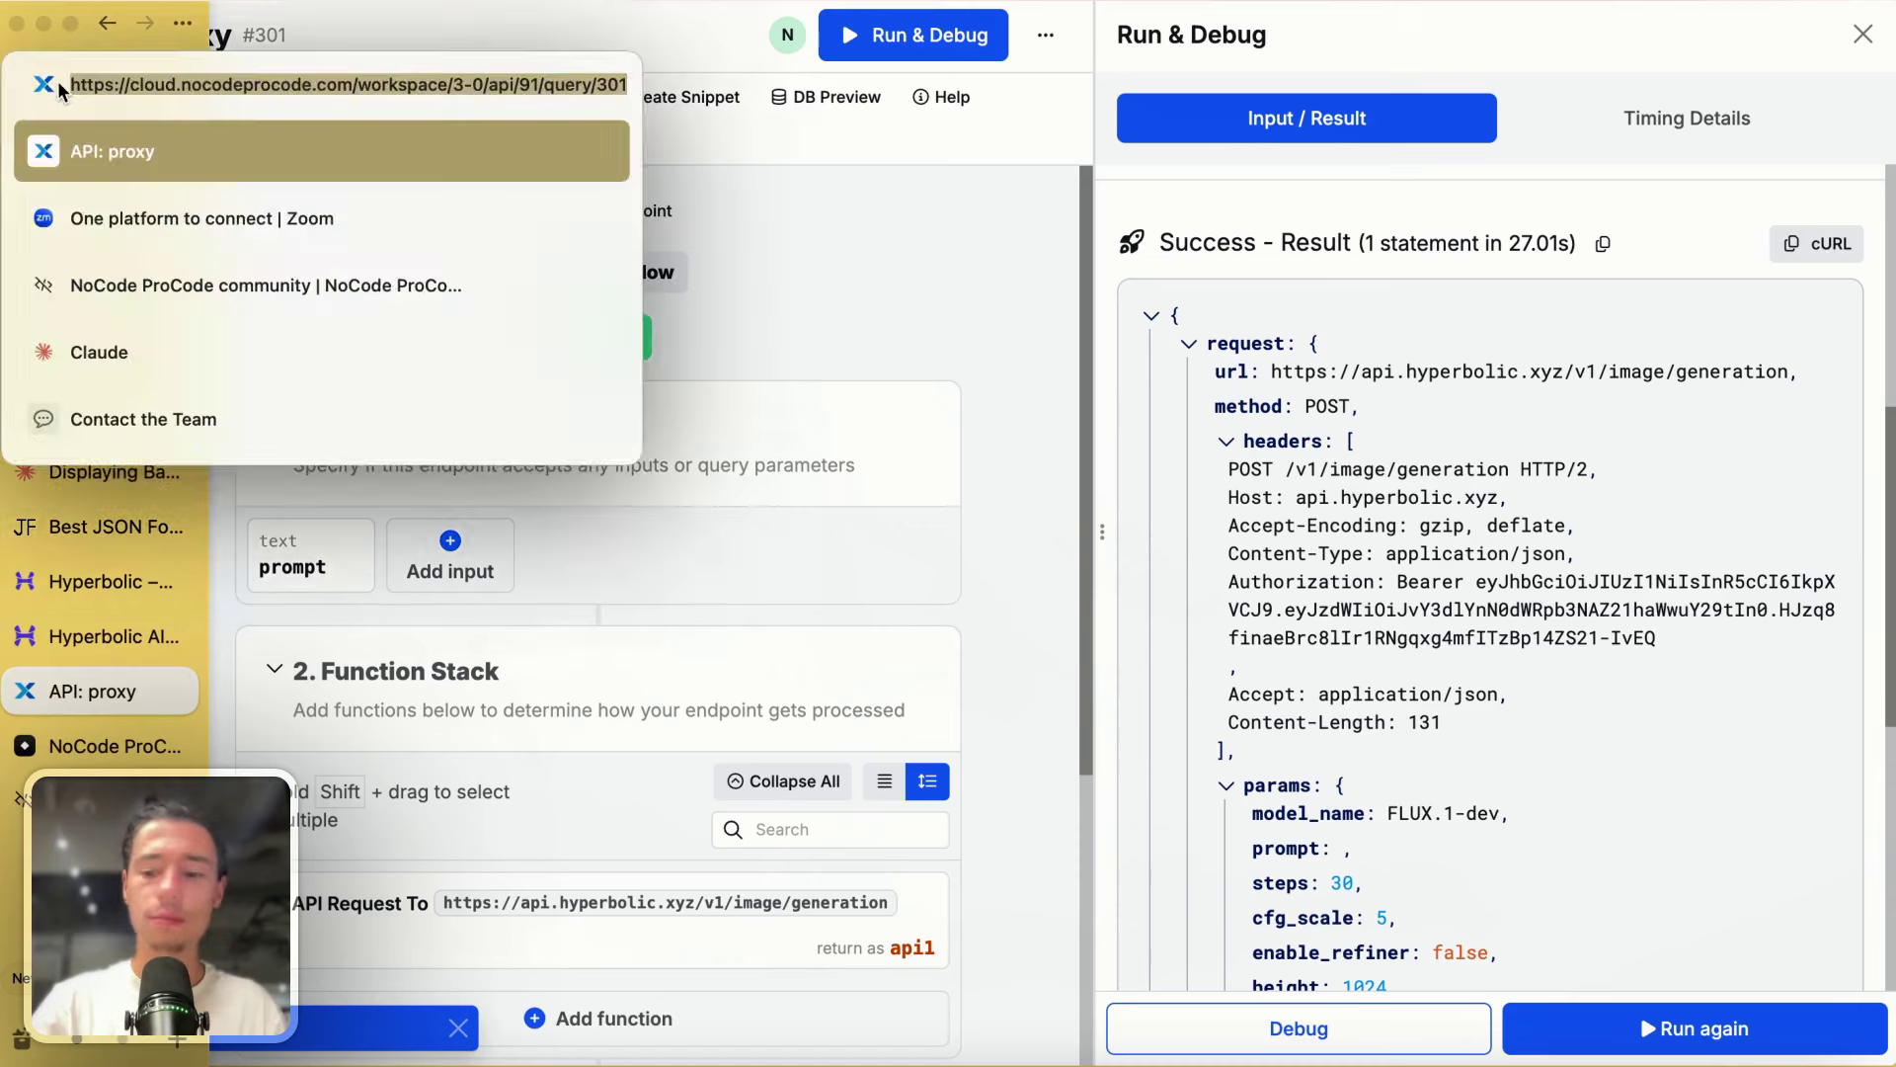
{"action": "key", "text": "Escape"}
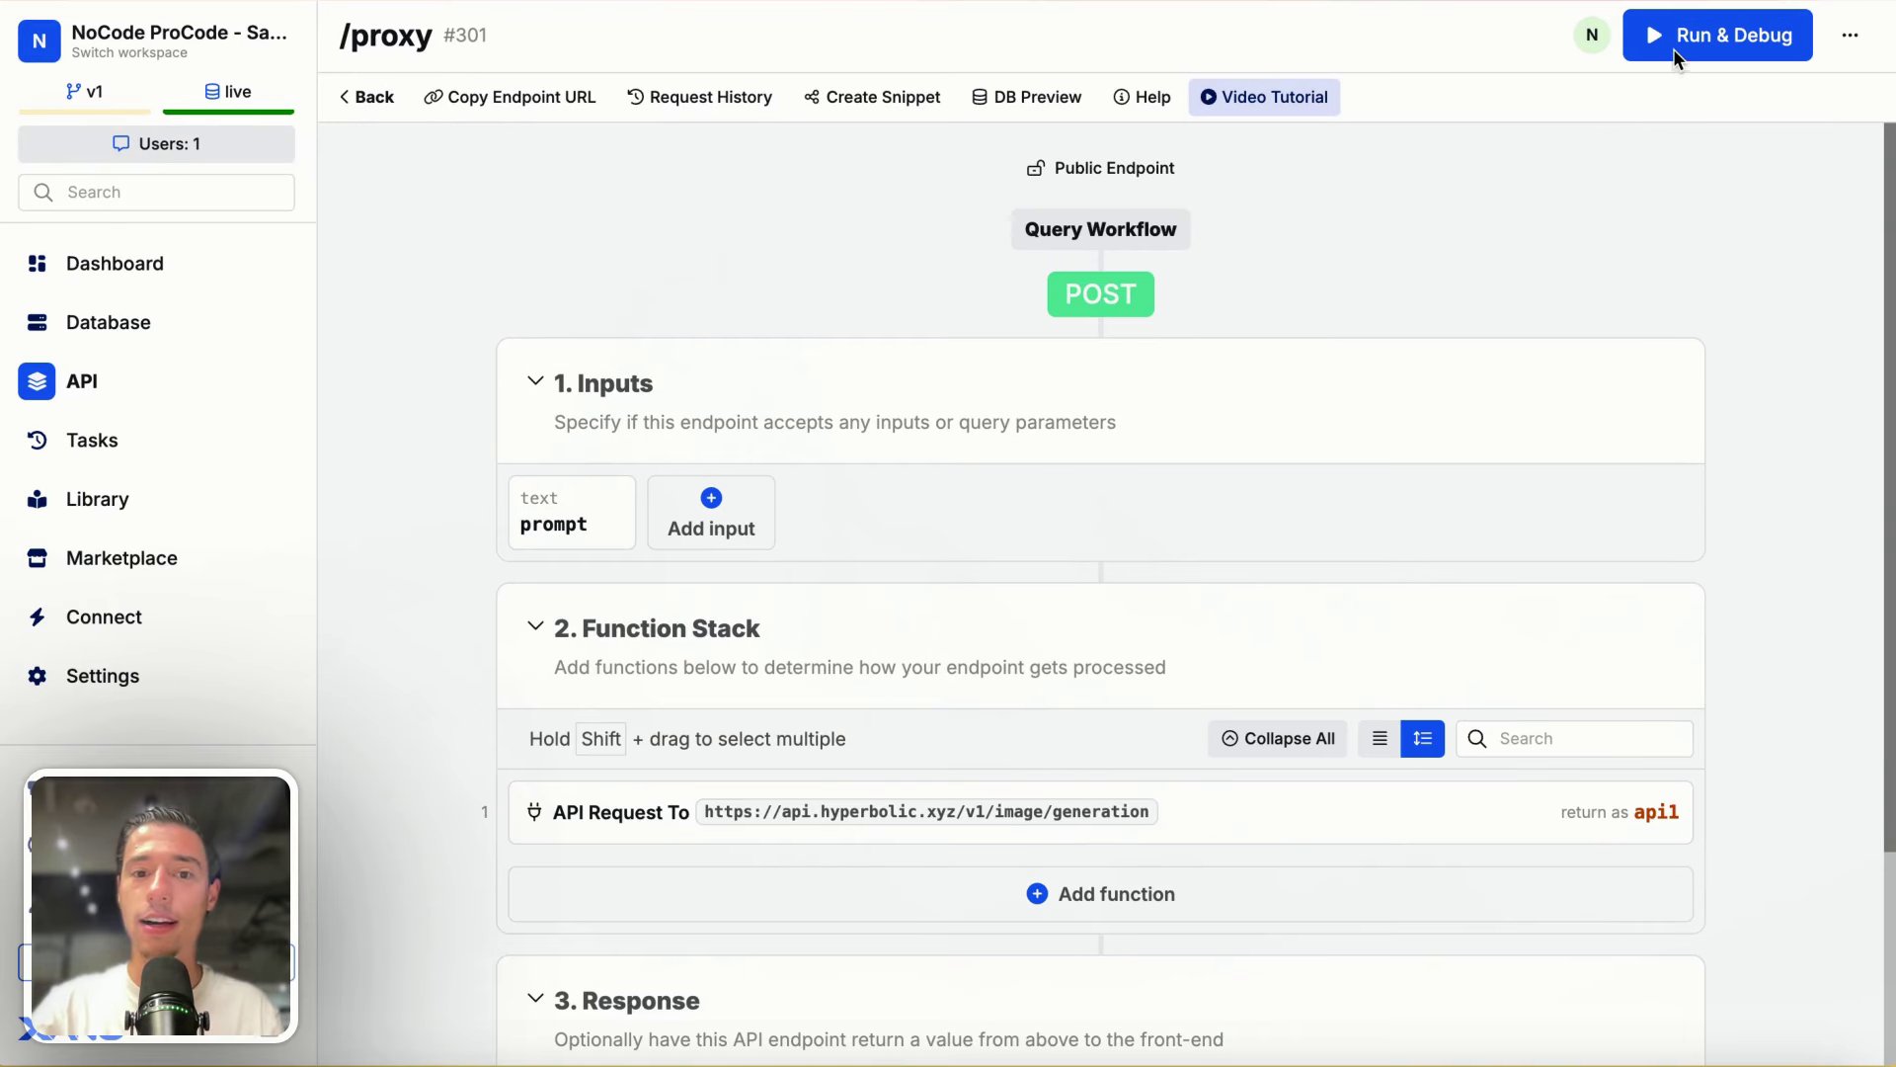
Step: Test-run the proxy endpoint with "banana" as the prompt value
{"action": "left_click", "coordinate": [1676, 45]}
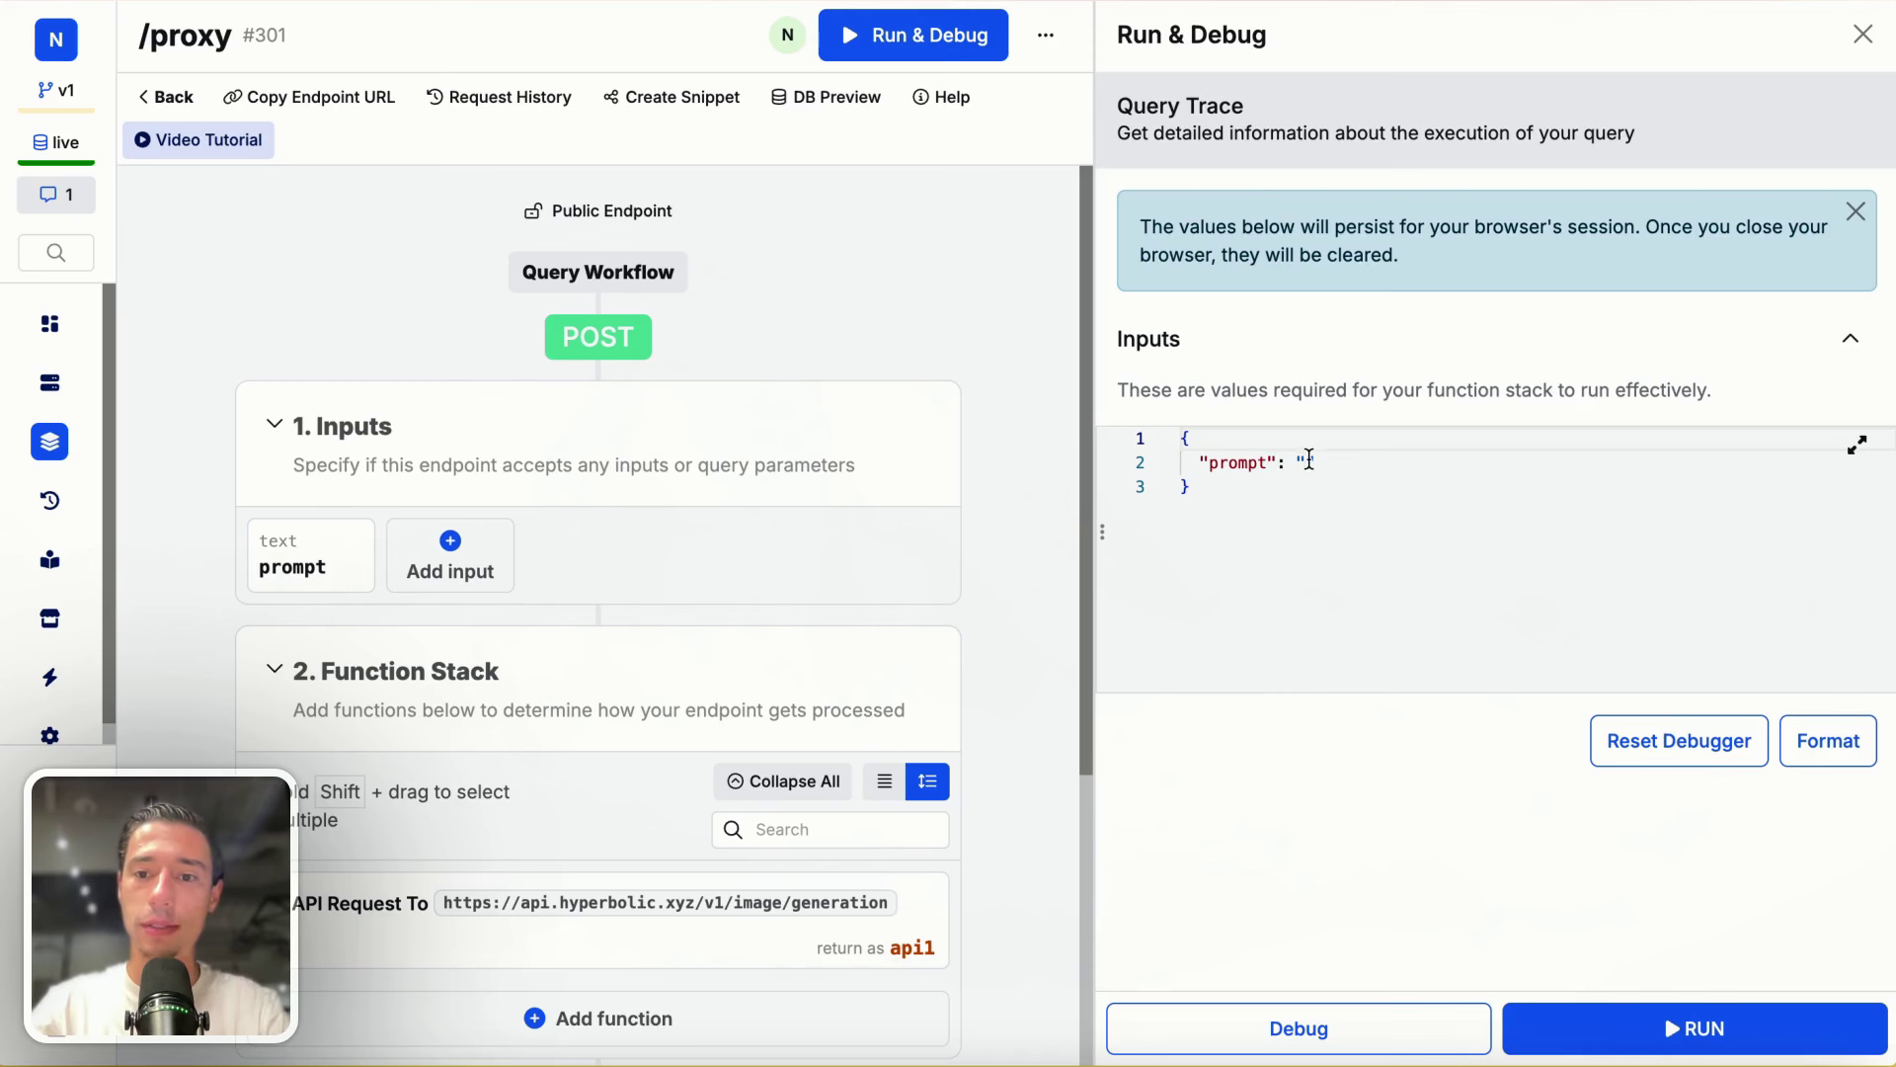
{"action": "left_click", "coordinate": [1309, 460]}
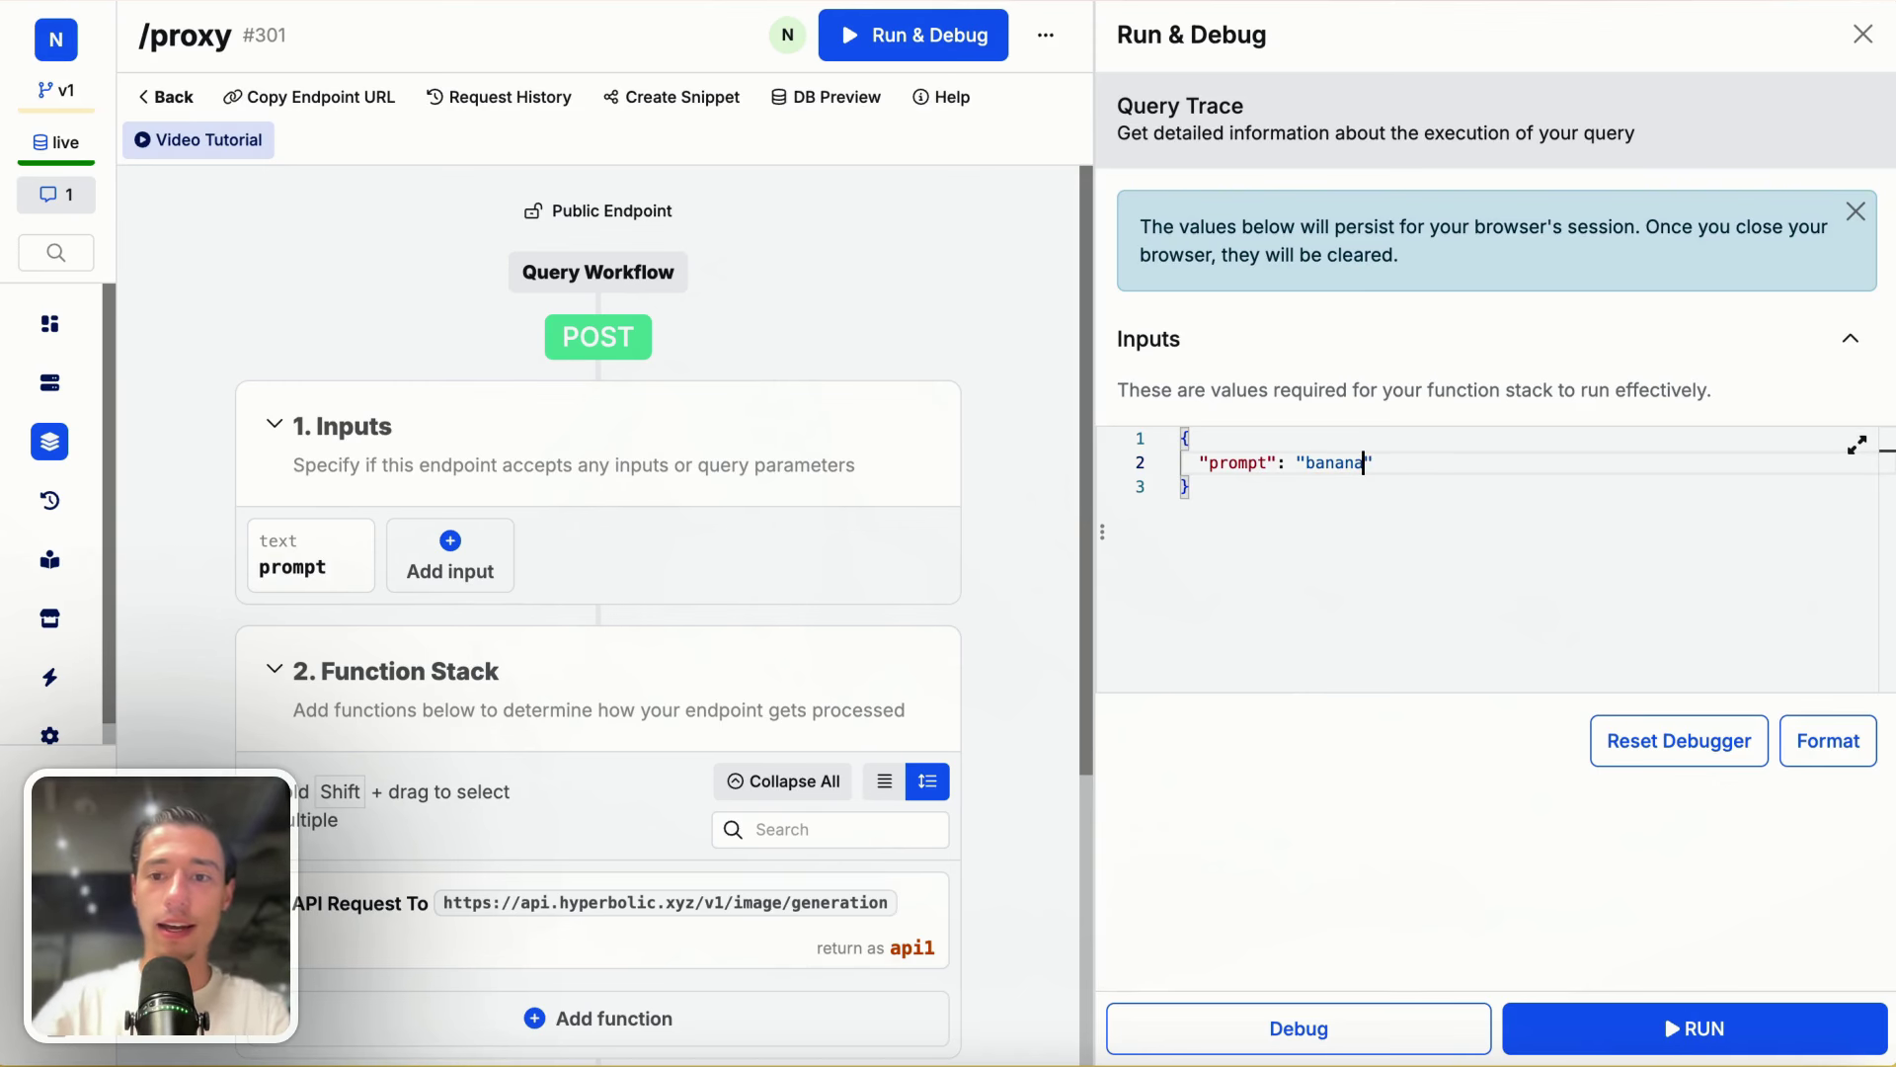
{"action": "left_click", "coordinate": [1611, 1028]}
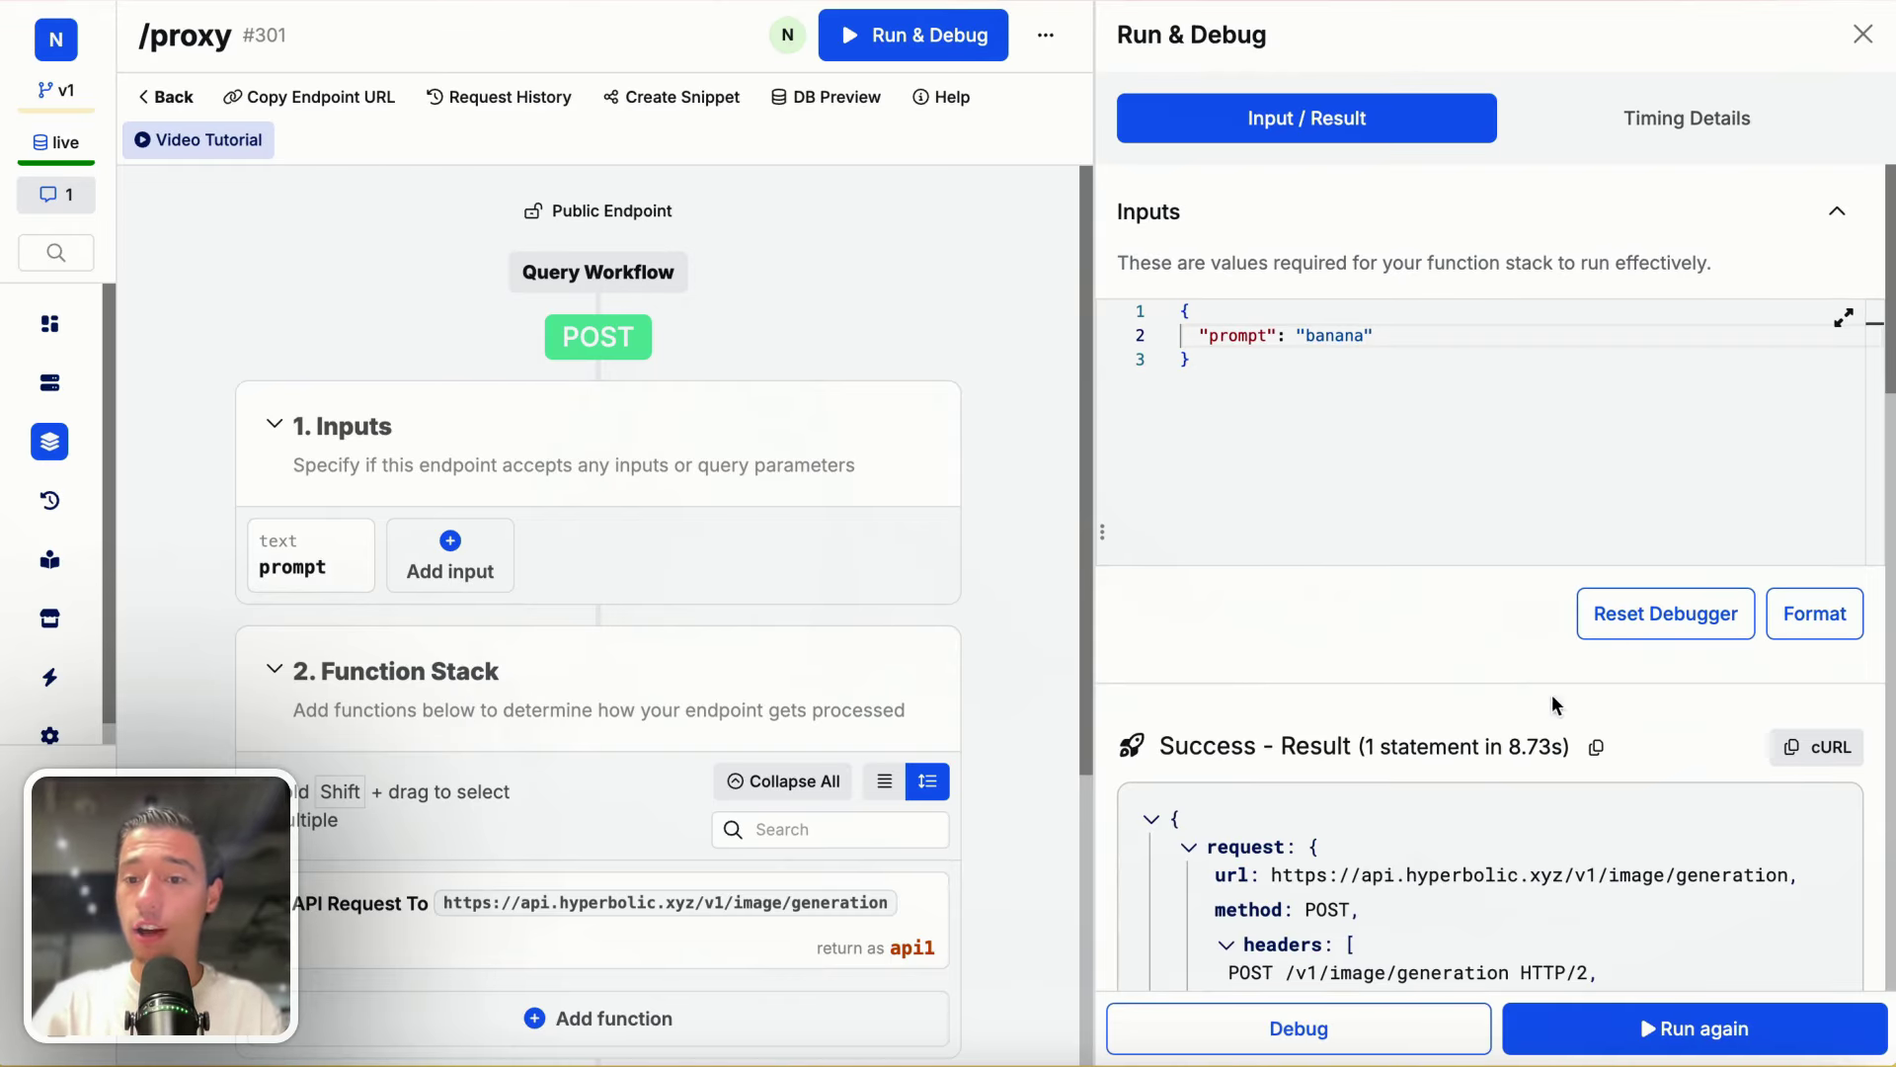
Step: Examine the image data and the authorization header in the run's result, and copy the whole result
{"action": "scroll", "coordinate": [1491, 784], "scroll_direction": "down", "scroll_amount": 15}
{"action": "scroll", "coordinate": [1437, 590], "scroll_direction": "up", "scroll_amount": 3}
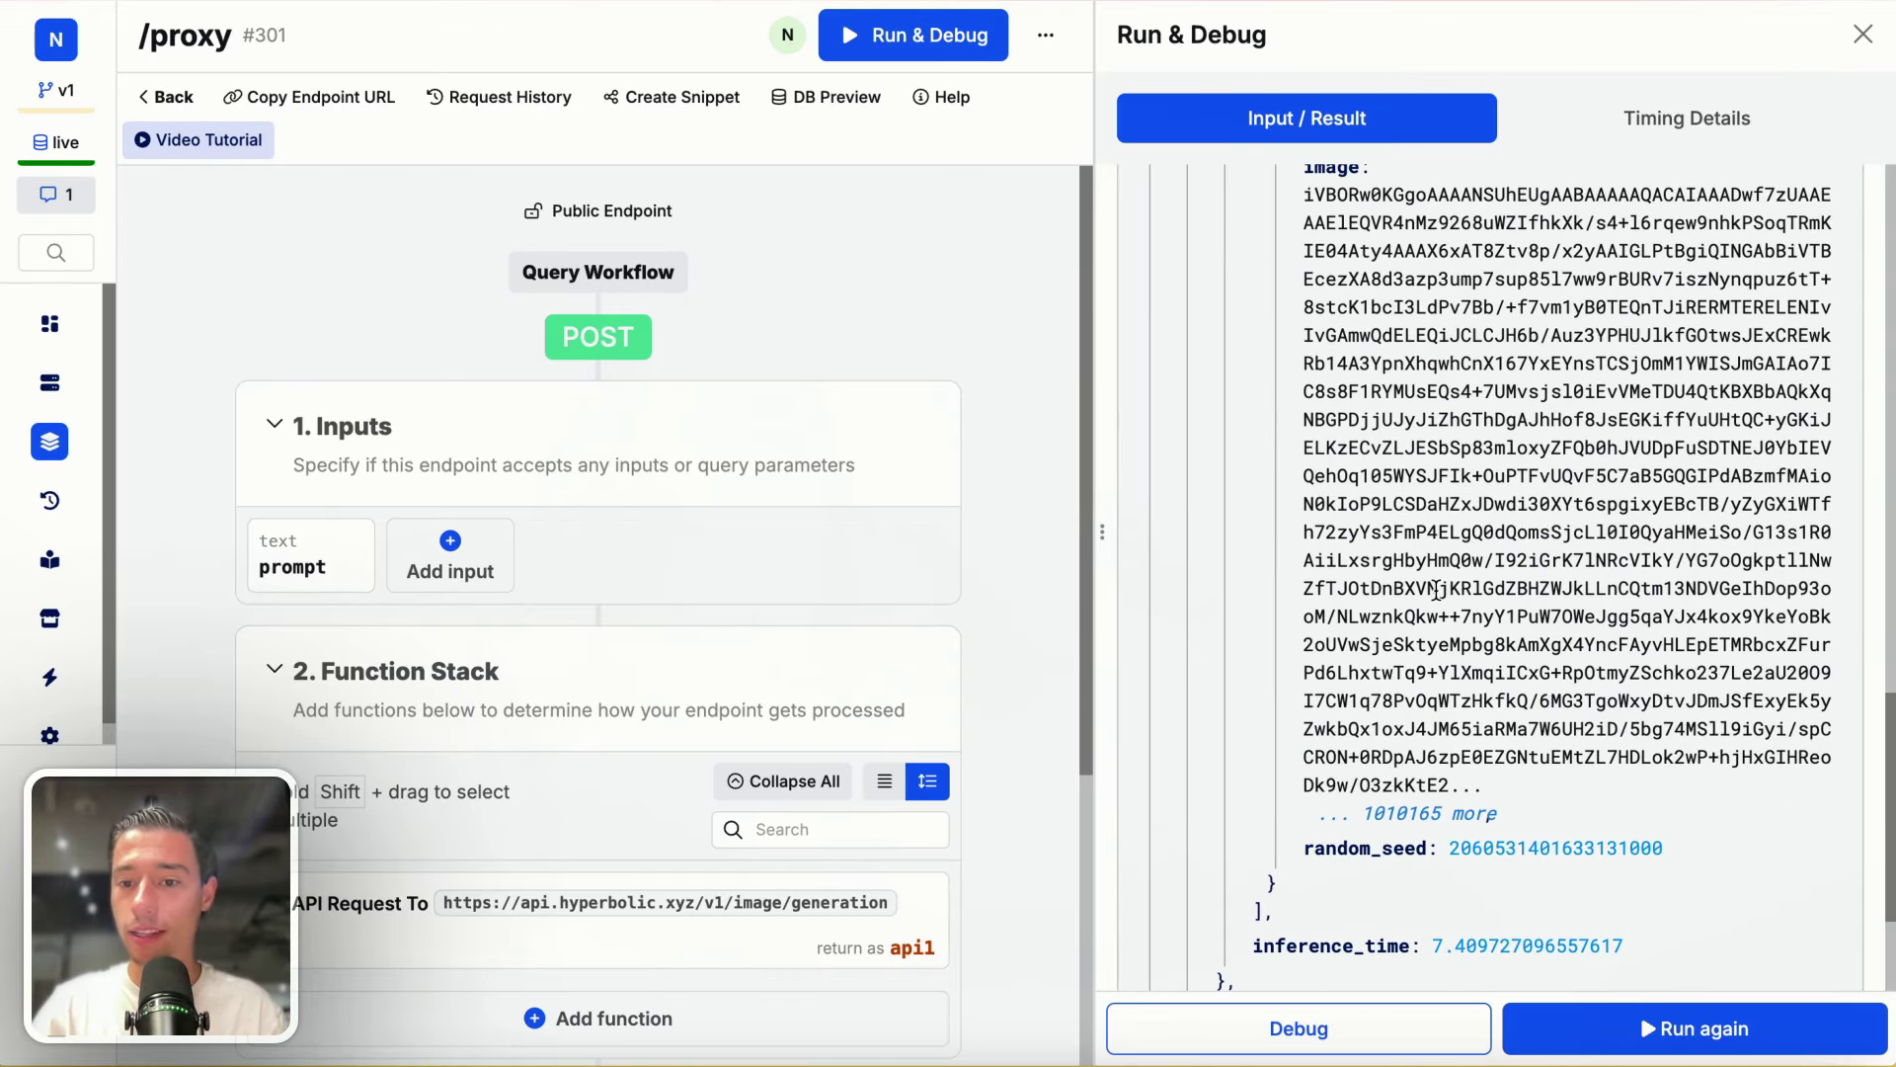
{"action": "scroll", "coordinate": [1437, 589], "scroll_direction": "up", "scroll_amount": 5}
{"action": "scroll", "coordinate": [1225, 424], "scroll_direction": "up", "scroll_amount": 12}
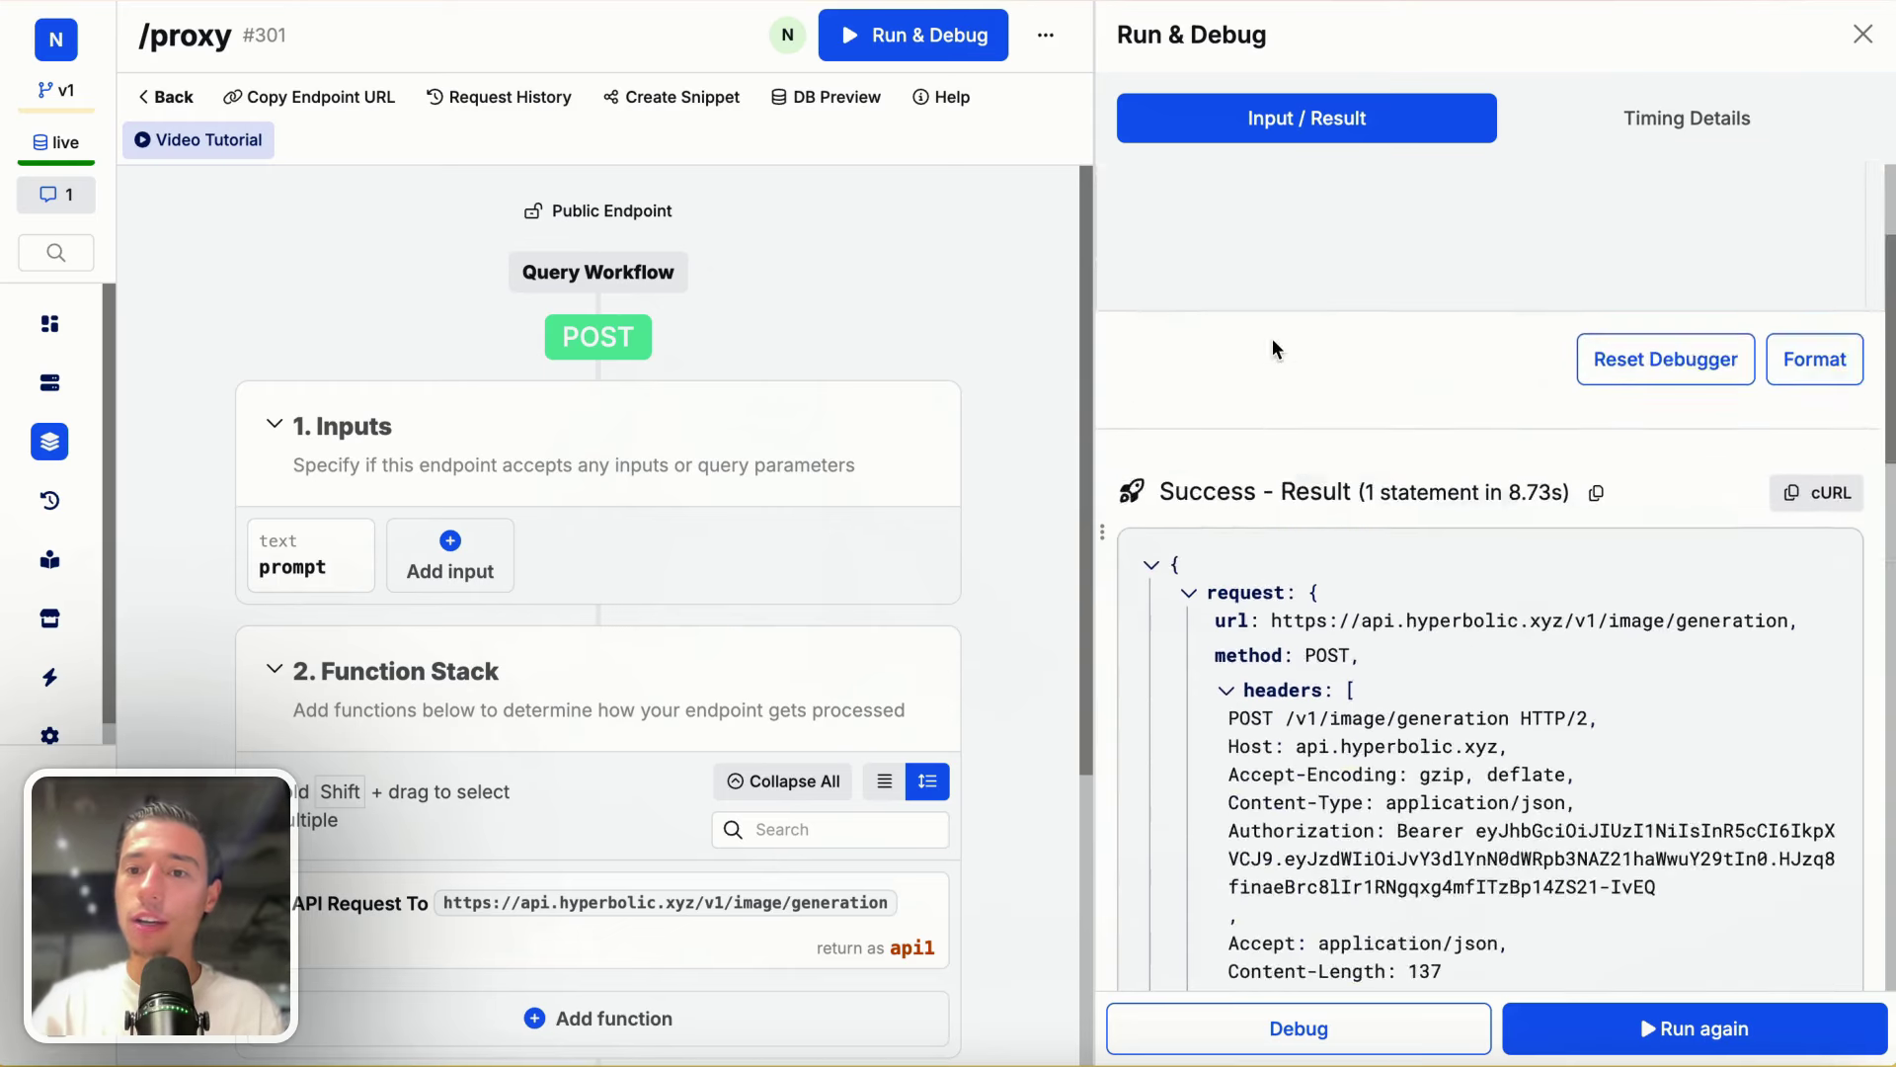
{"action": "scroll", "coordinate": [1343, 812], "scroll_direction": "down", "scroll_amount": 4}
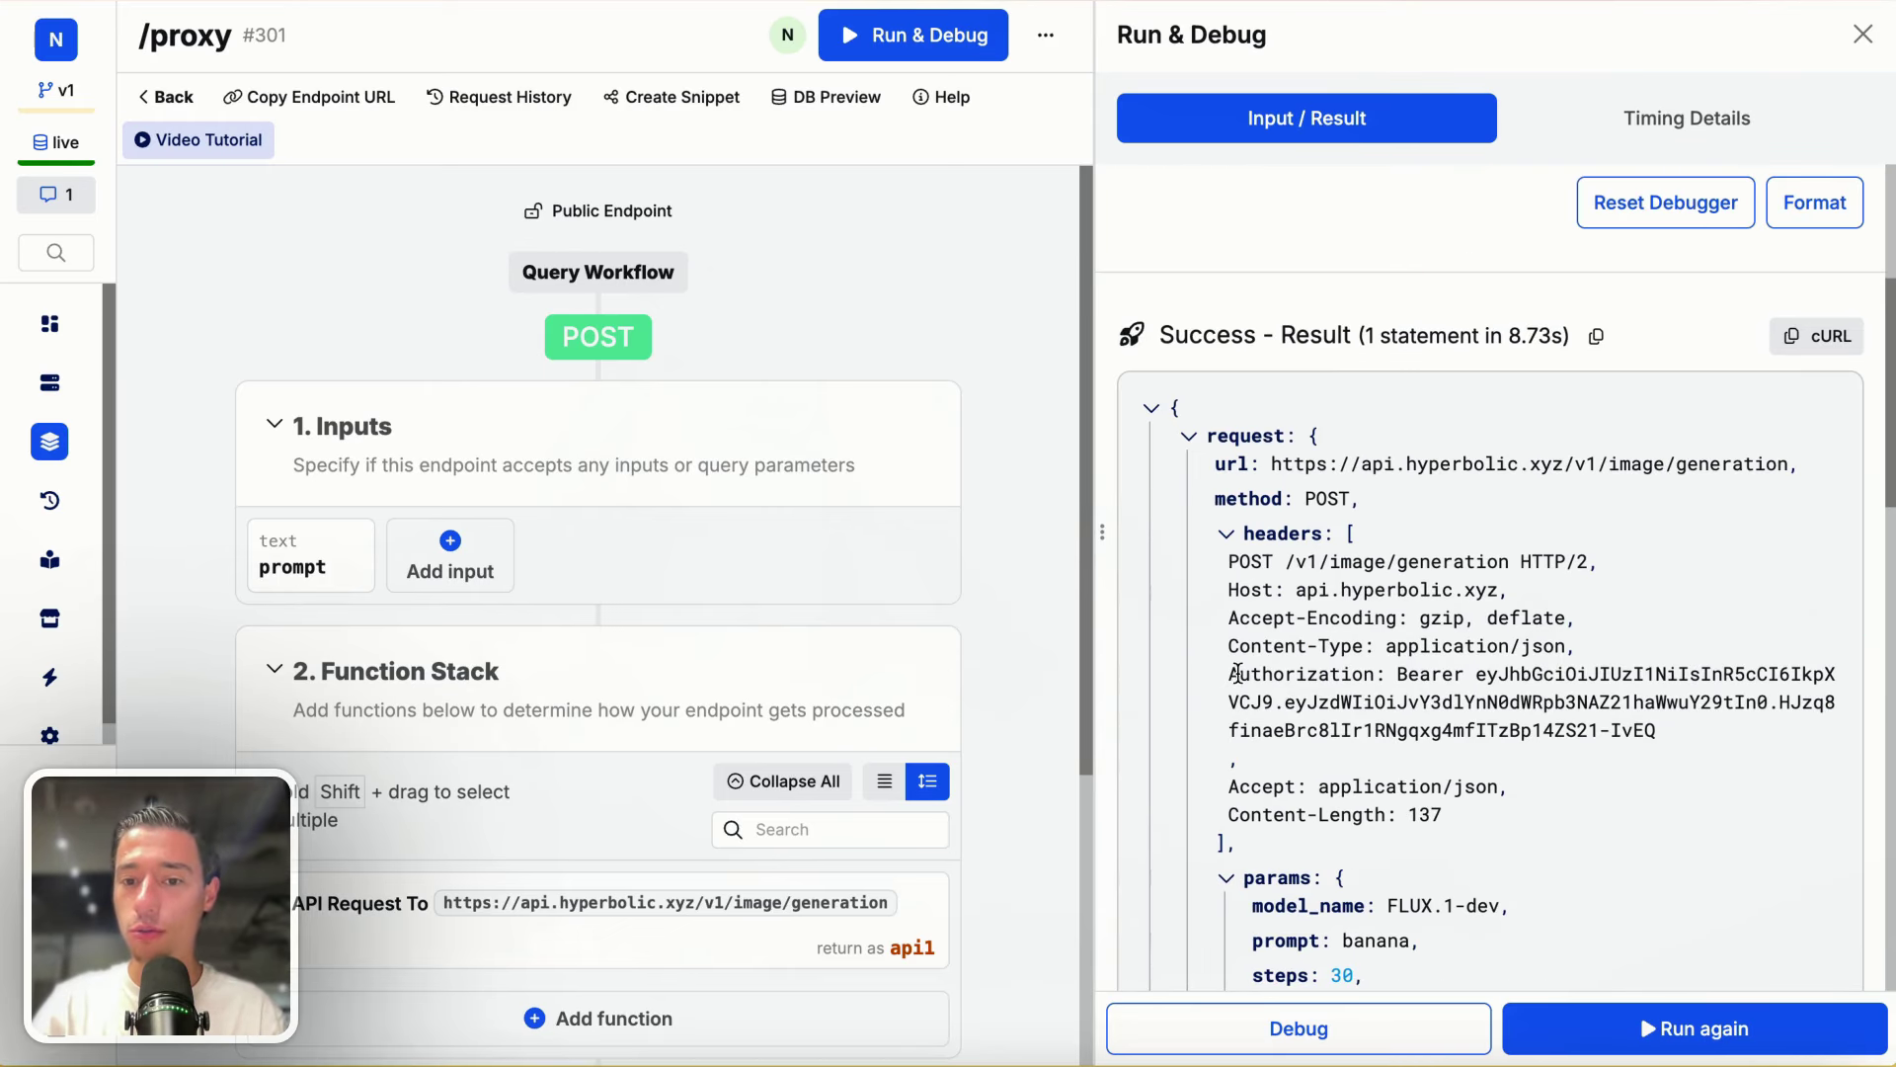
{"action": "left_click_drag", "start_coordinate": [1236, 673], "coordinate": [1690, 735]}
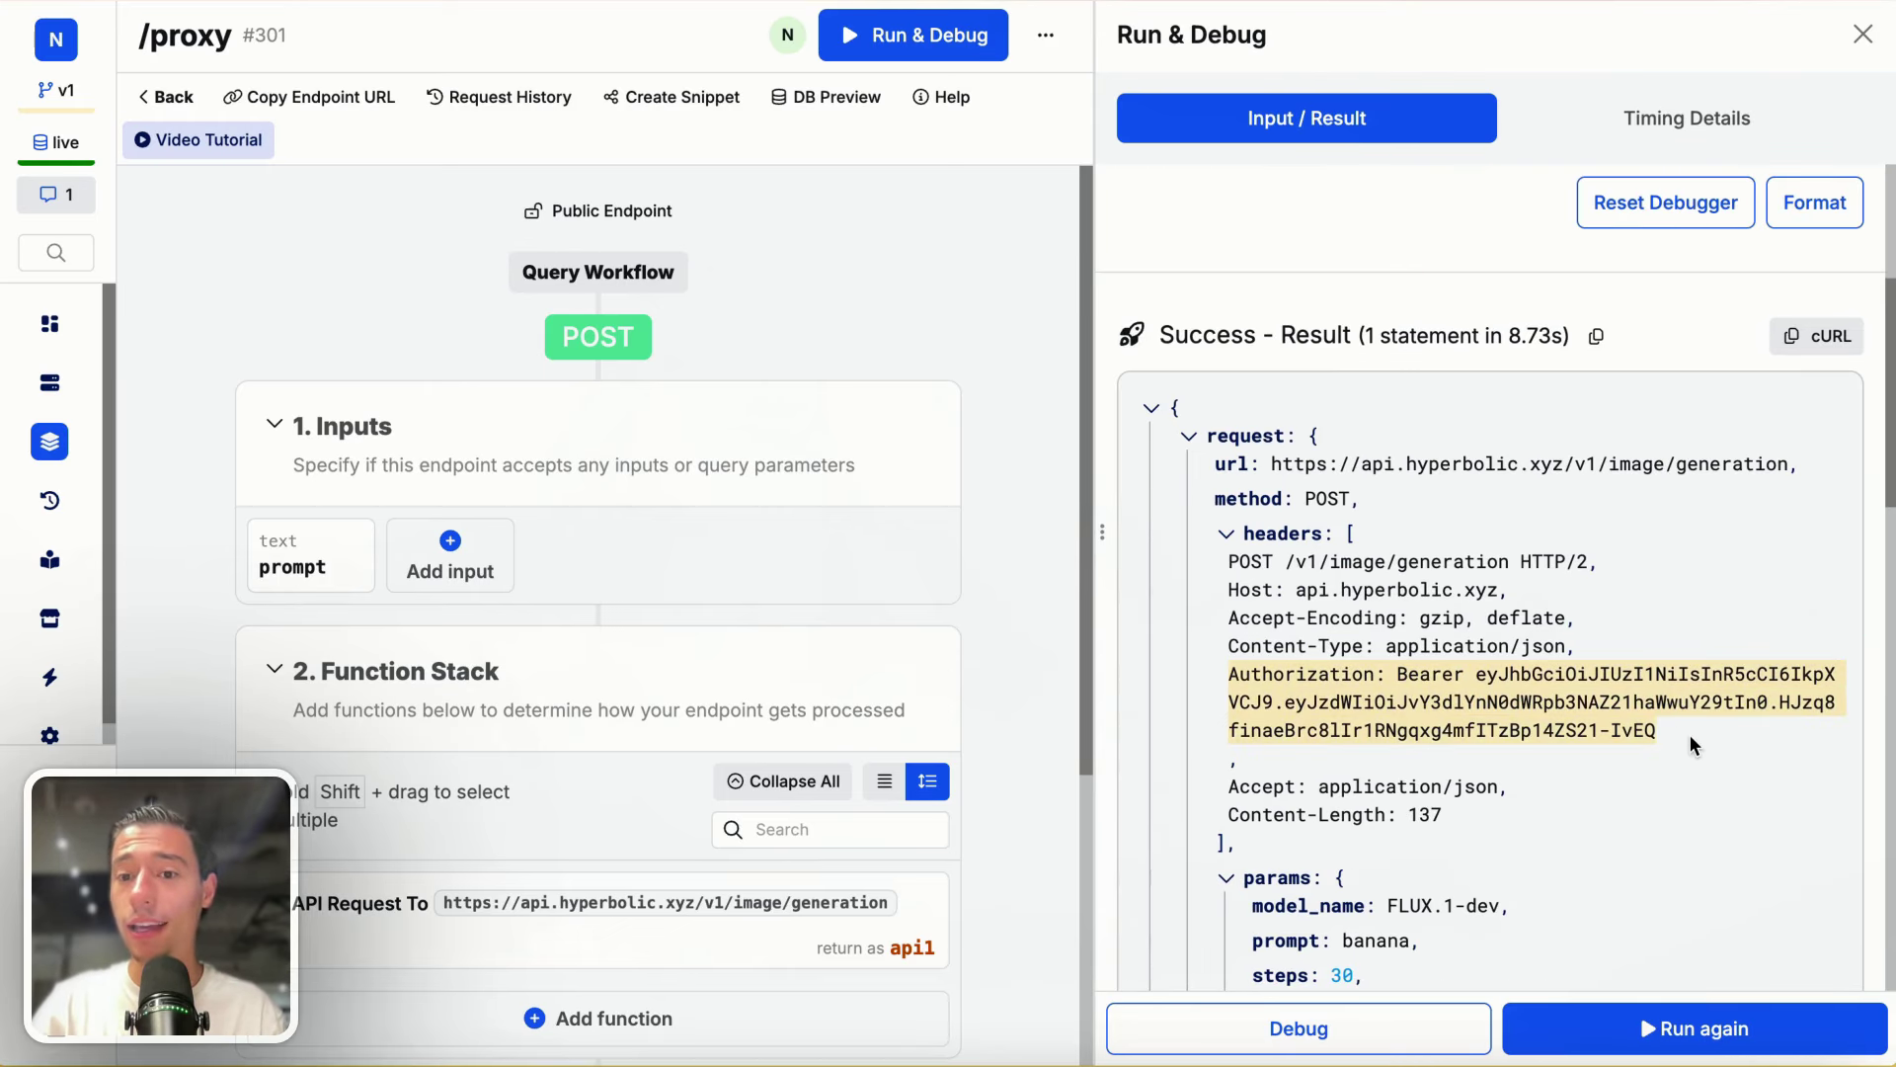
{"action": "left_click", "coordinate": [1609, 689]}
{"action": "left_click_drag", "start_coordinate": [1230, 650], "coordinate": [1656, 736]}
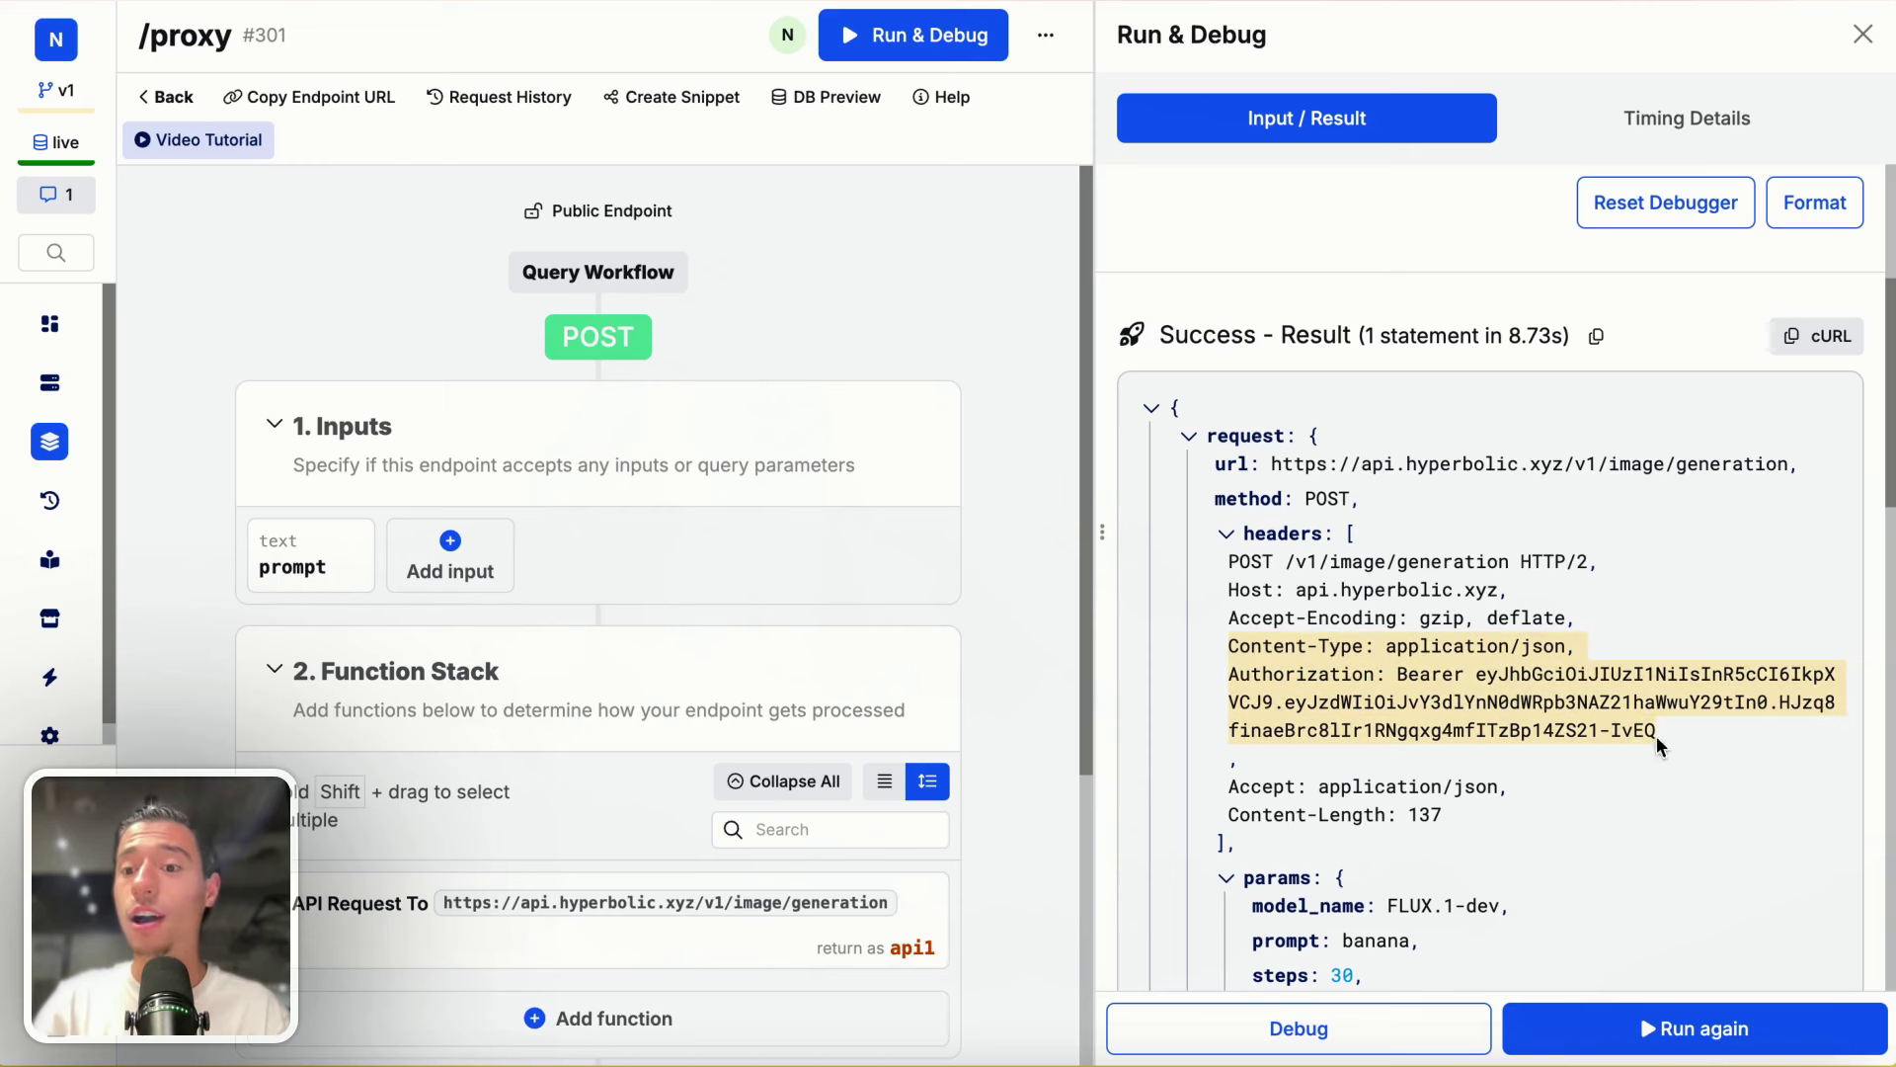
{"action": "left_click", "coordinate": [1596, 339]}
{"action": "left_click", "coordinate": [1597, 339]}
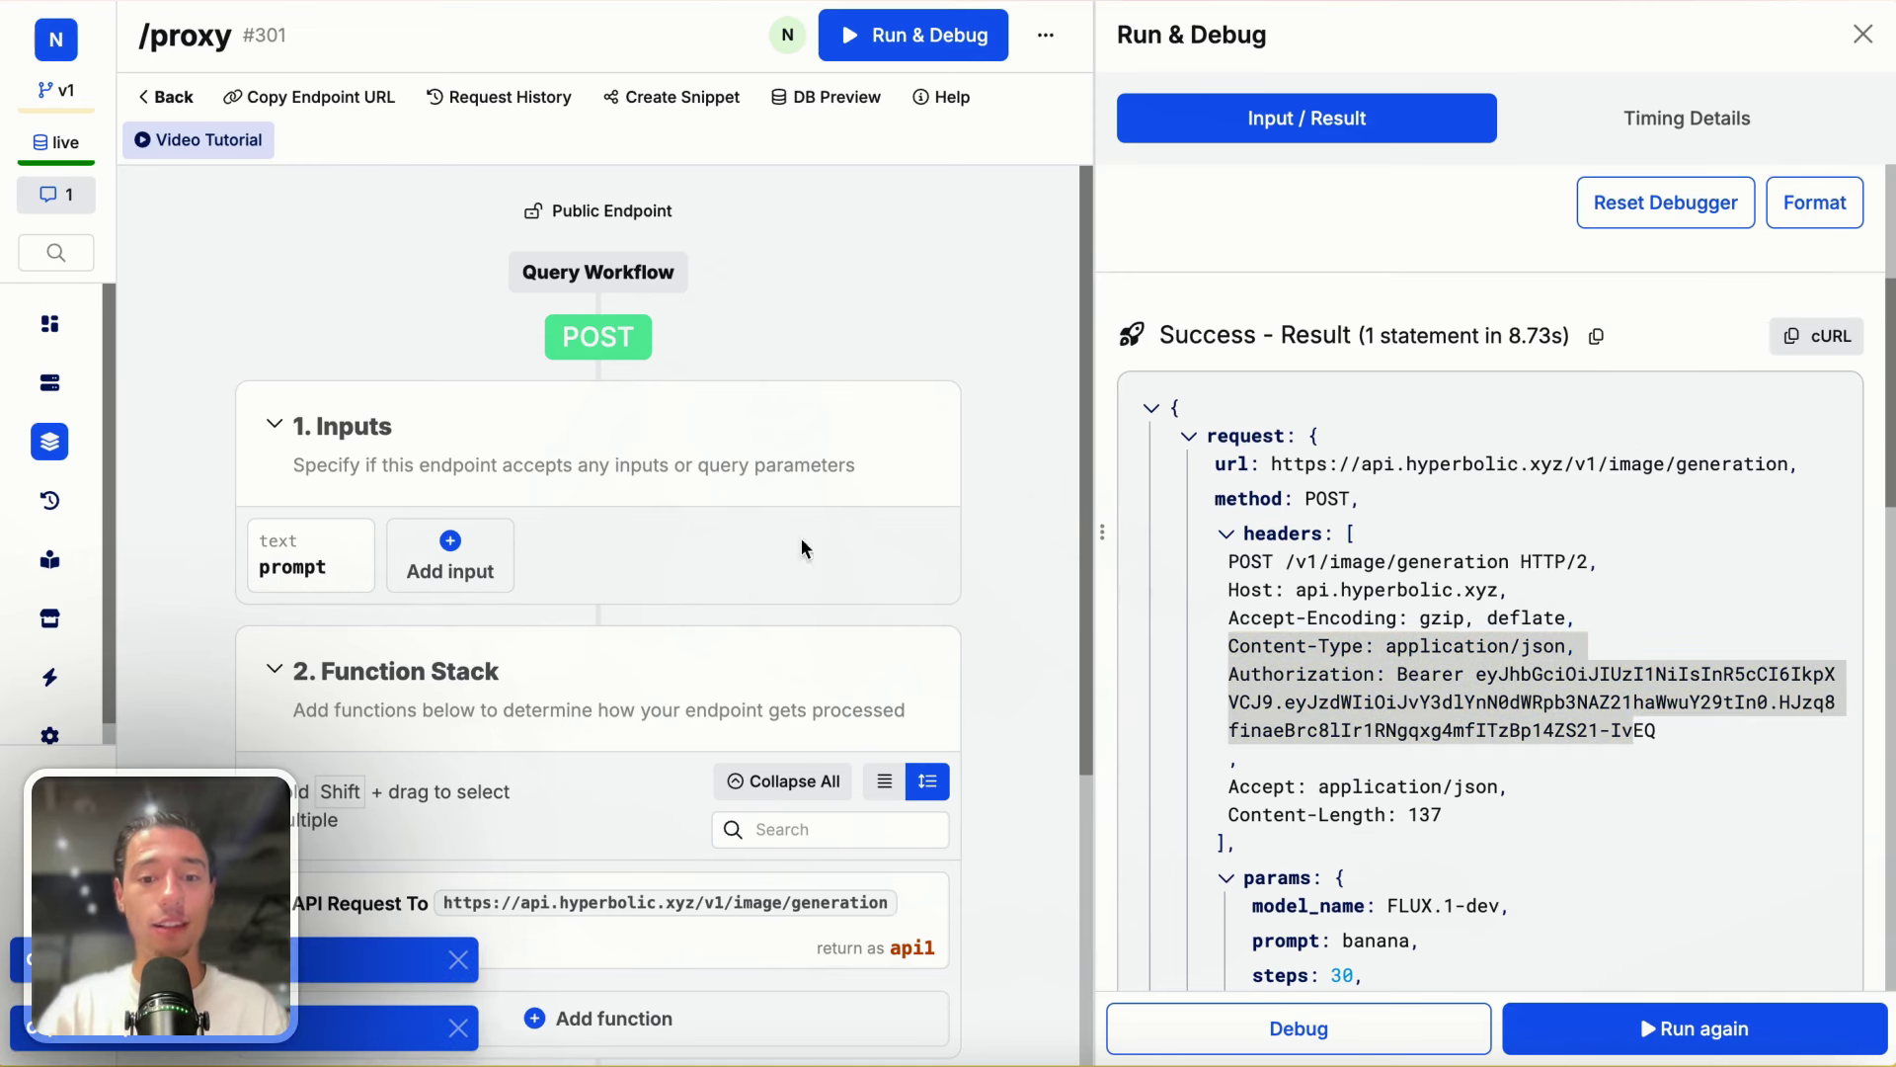
Step: Add a Create Variable function after the API request and name the variable "response"
{"action": "scroll", "coordinate": [830, 704], "scroll_direction": "down", "scroll_amount": 3}
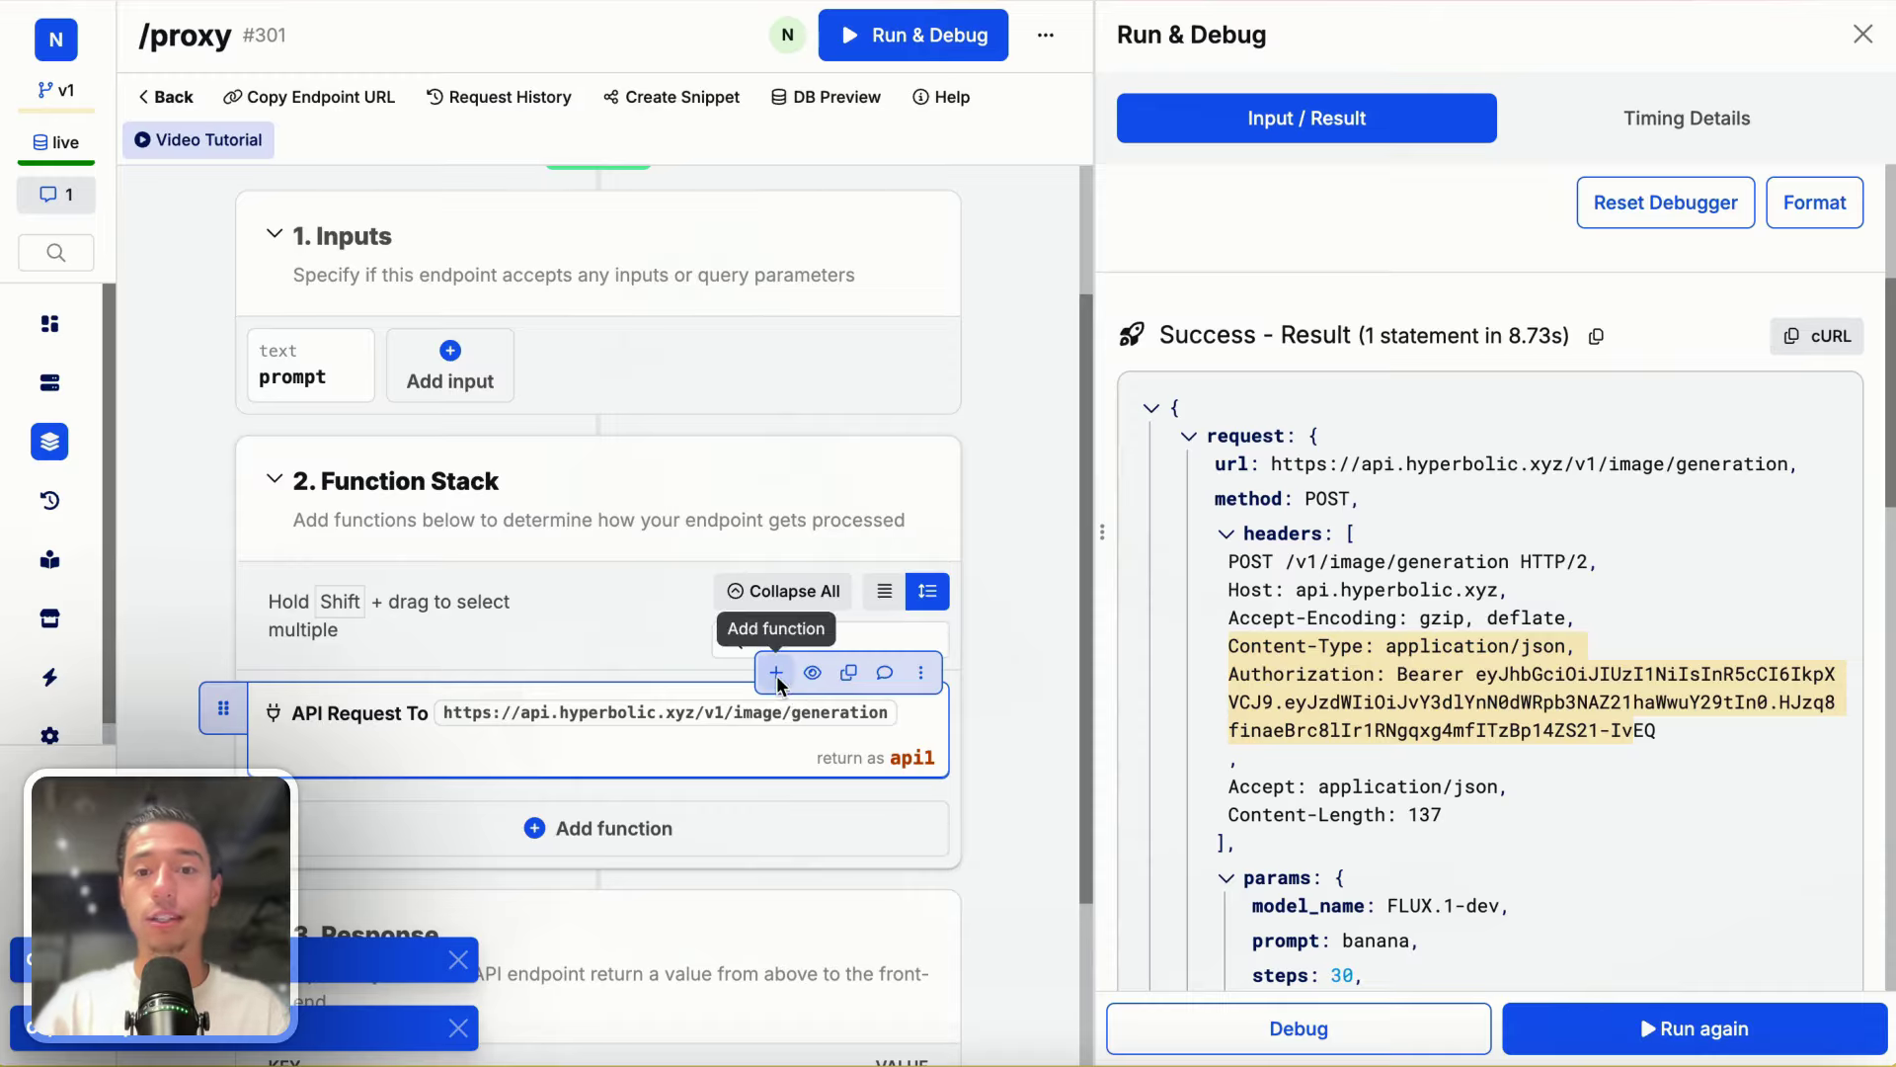
{"action": "left_click", "coordinate": [776, 672]}
{"action": "left_click", "coordinate": [1100, 267]}
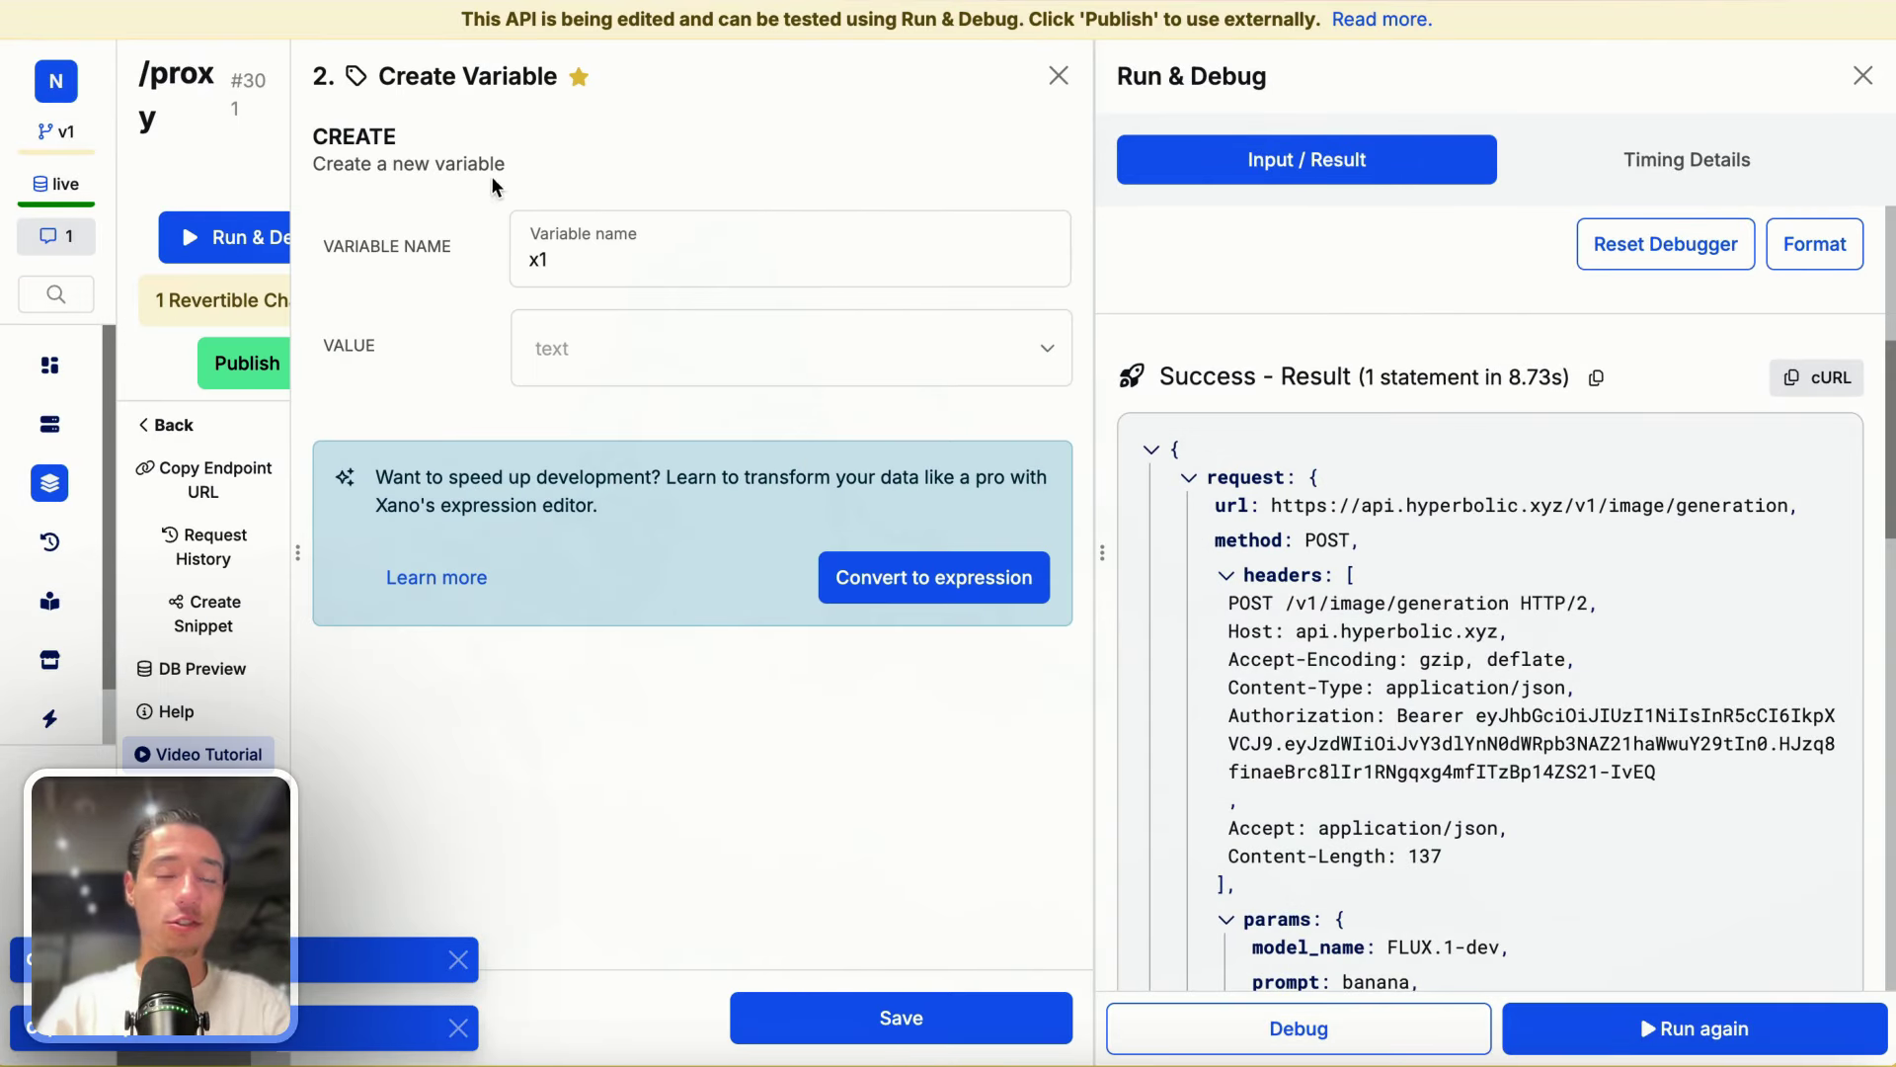
{"action": "left_click", "coordinate": [644, 255]}
{"action": "key", "text": "BackSpace"}
{"action": "key", "text": "BackSpace"}
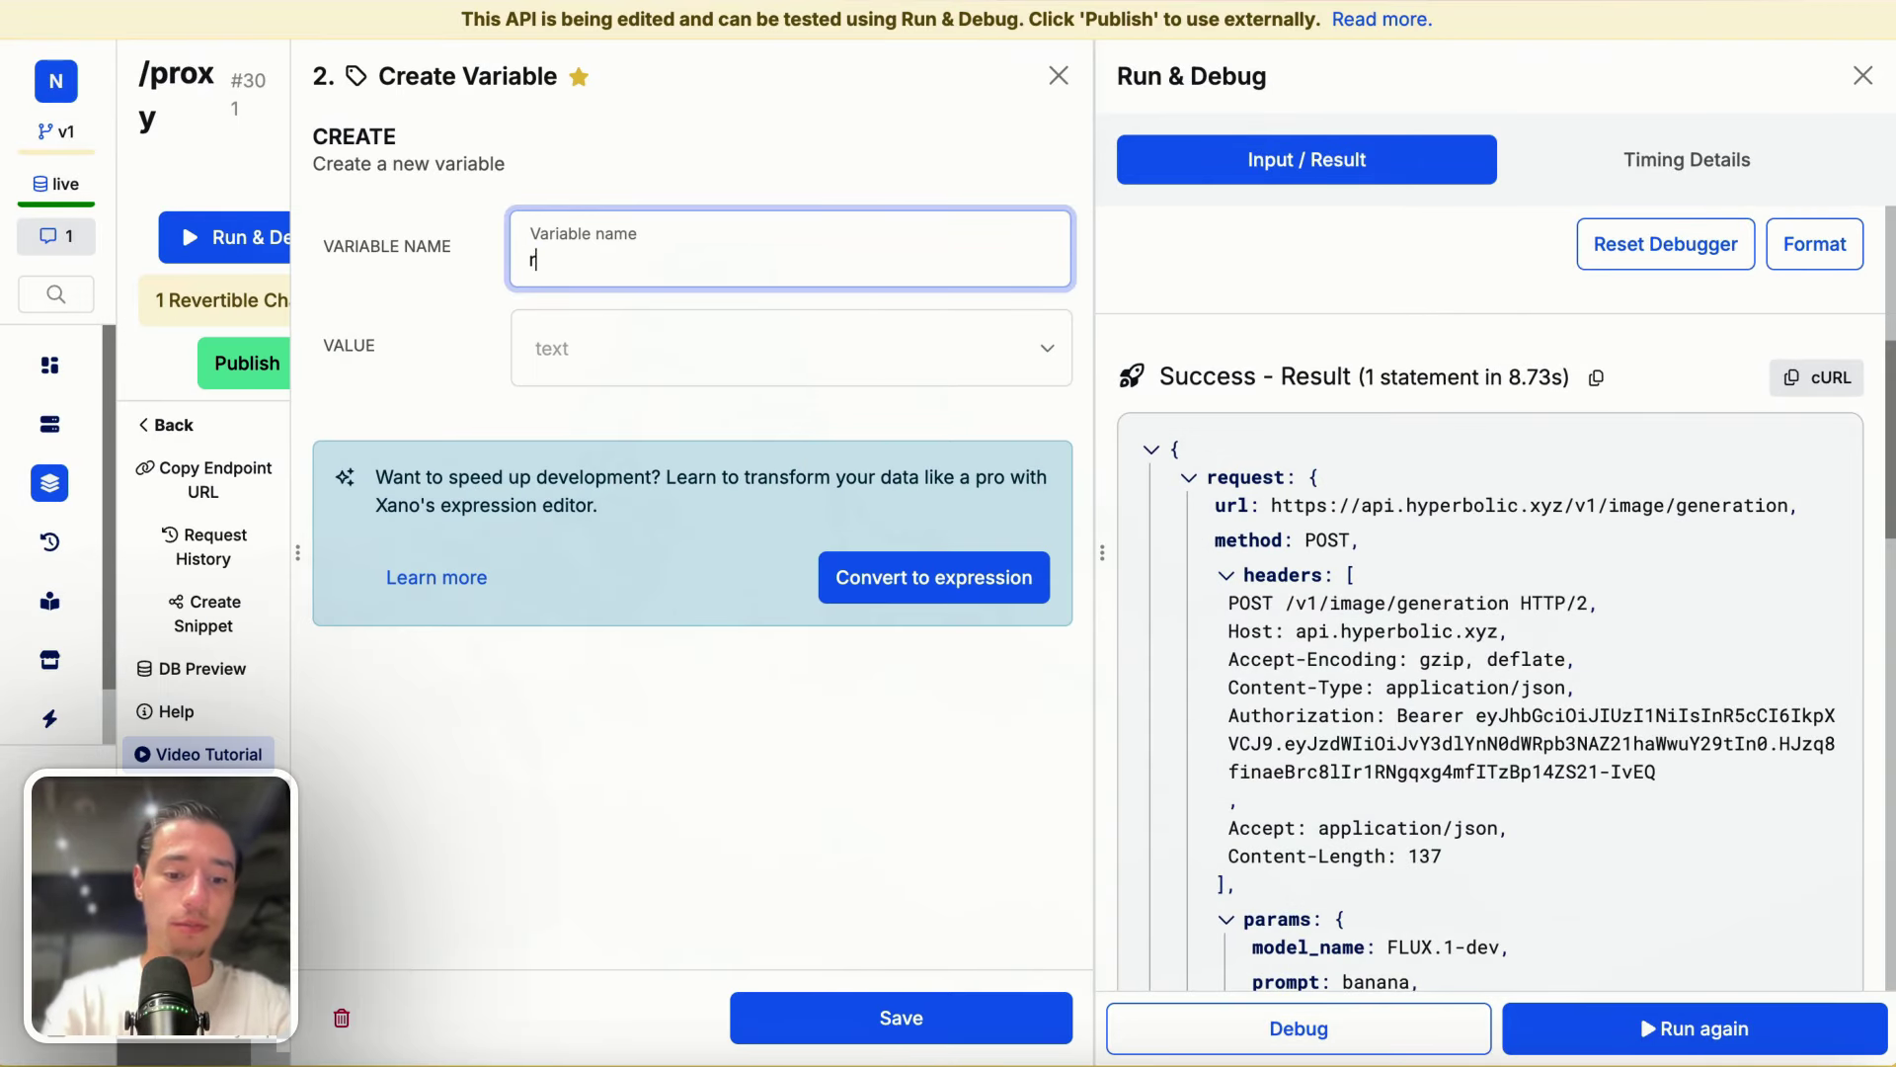
{"action": "type", "text": "response"}
Step: Set the variable's value to api1.response.result, defining the sub path from the copied run result, and save the function
{"action": "left_click", "coordinate": [612, 347]}
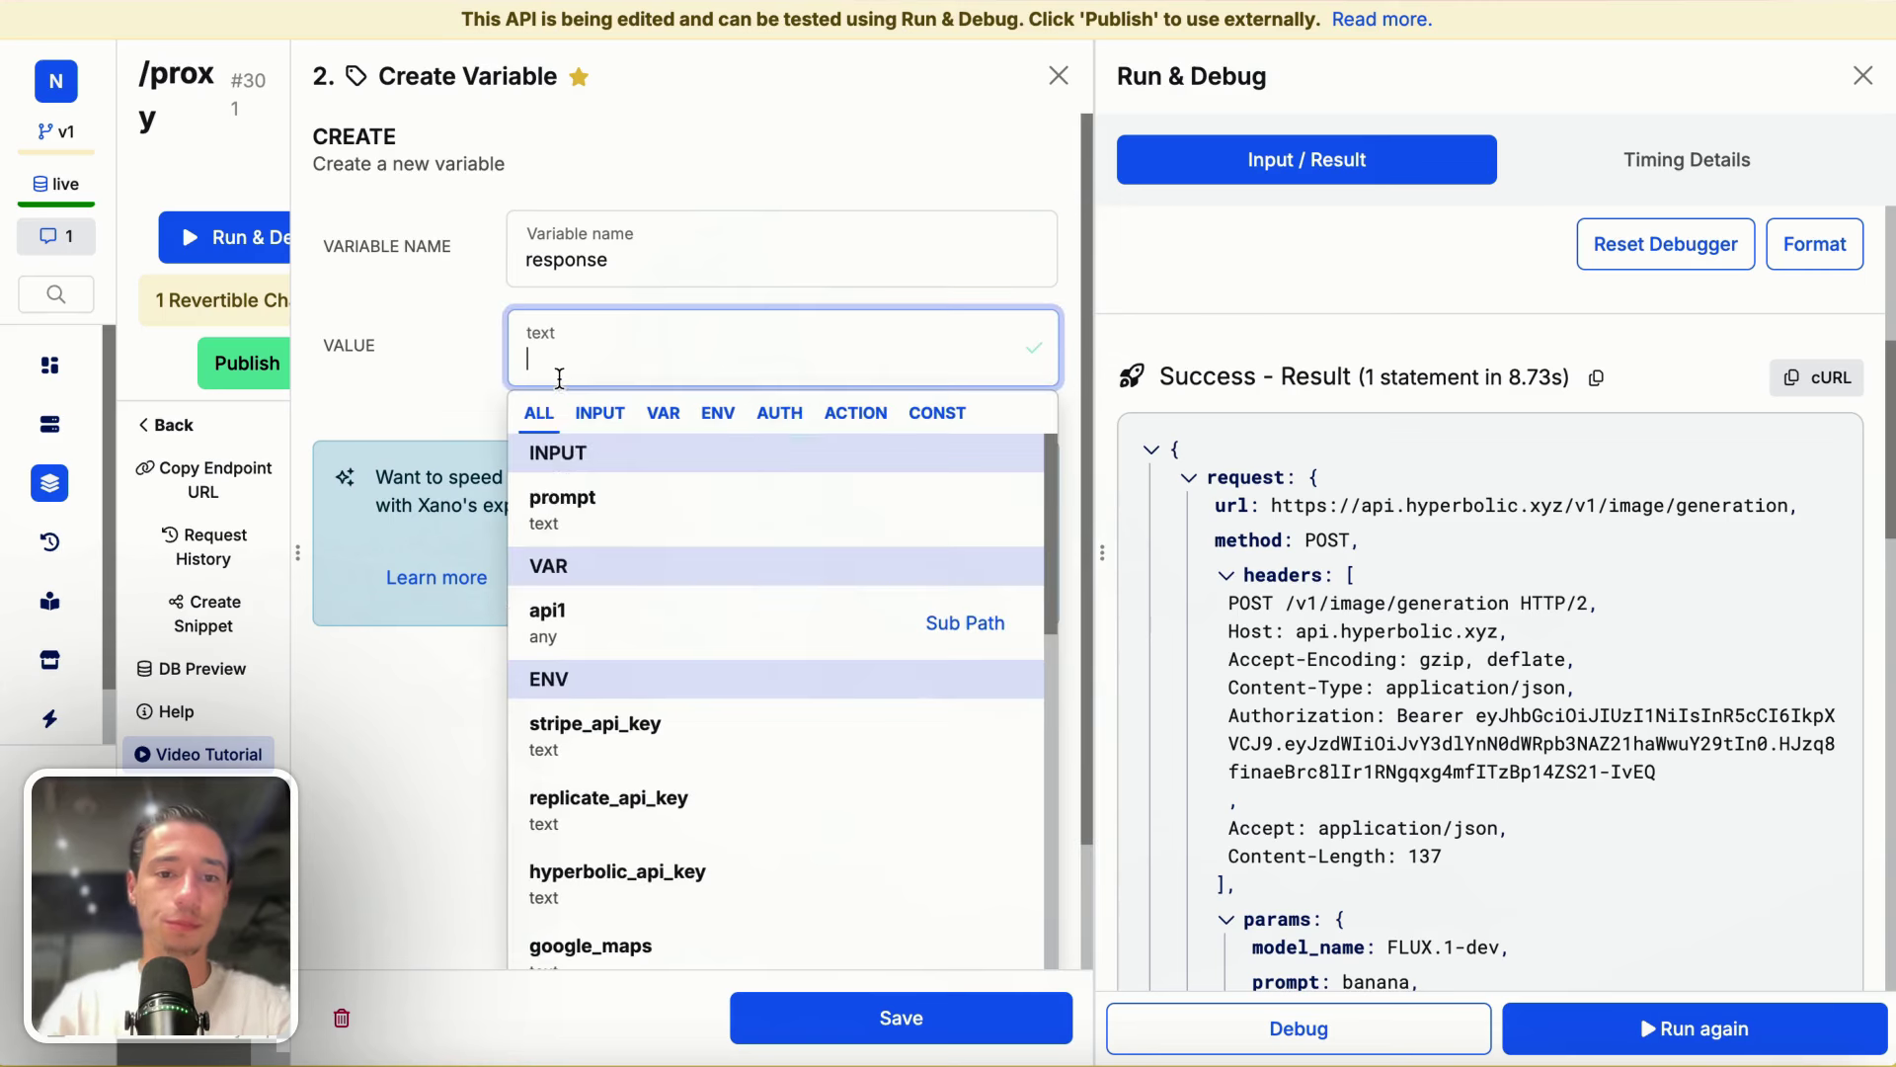
{"action": "left_click", "coordinate": [971, 616]}
{"action": "key", "text": "super+v"}
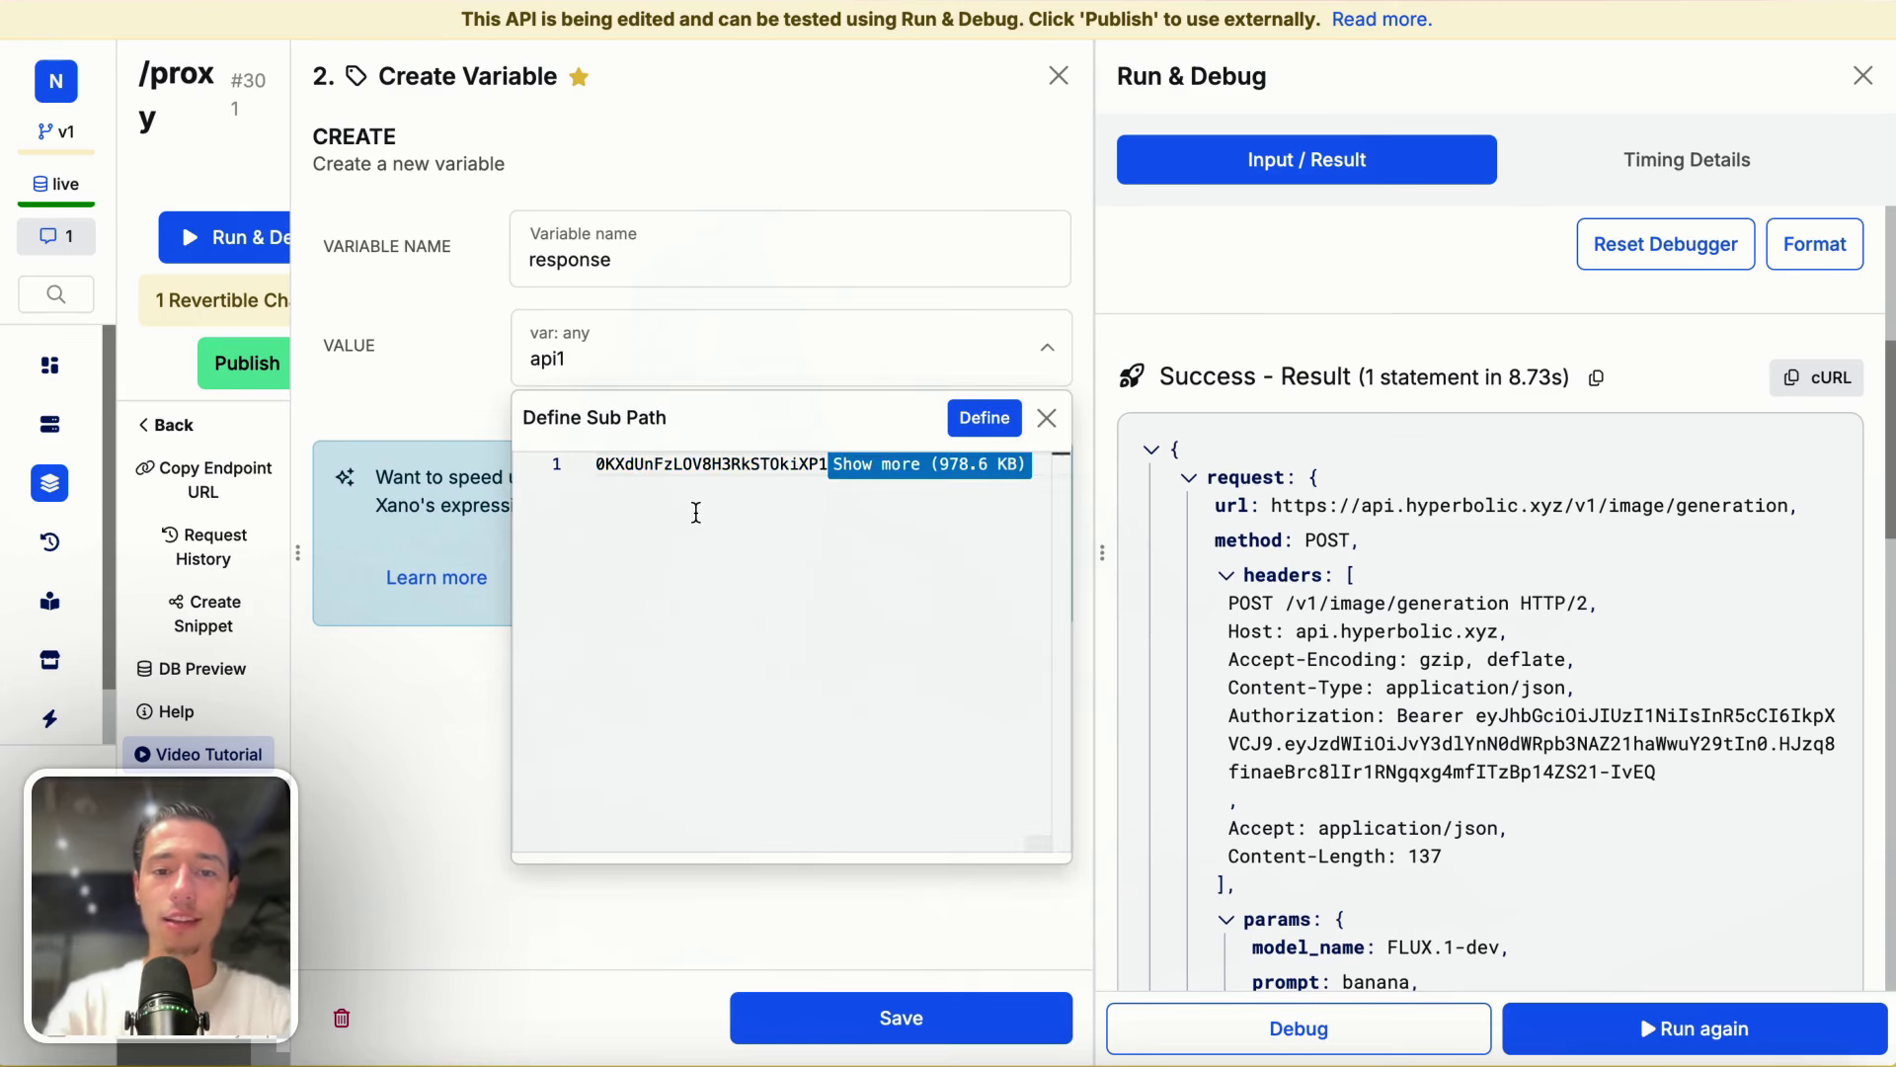
{"action": "left_click", "coordinate": [985, 417]}
{"action": "left_click", "coordinate": [533, 476]}
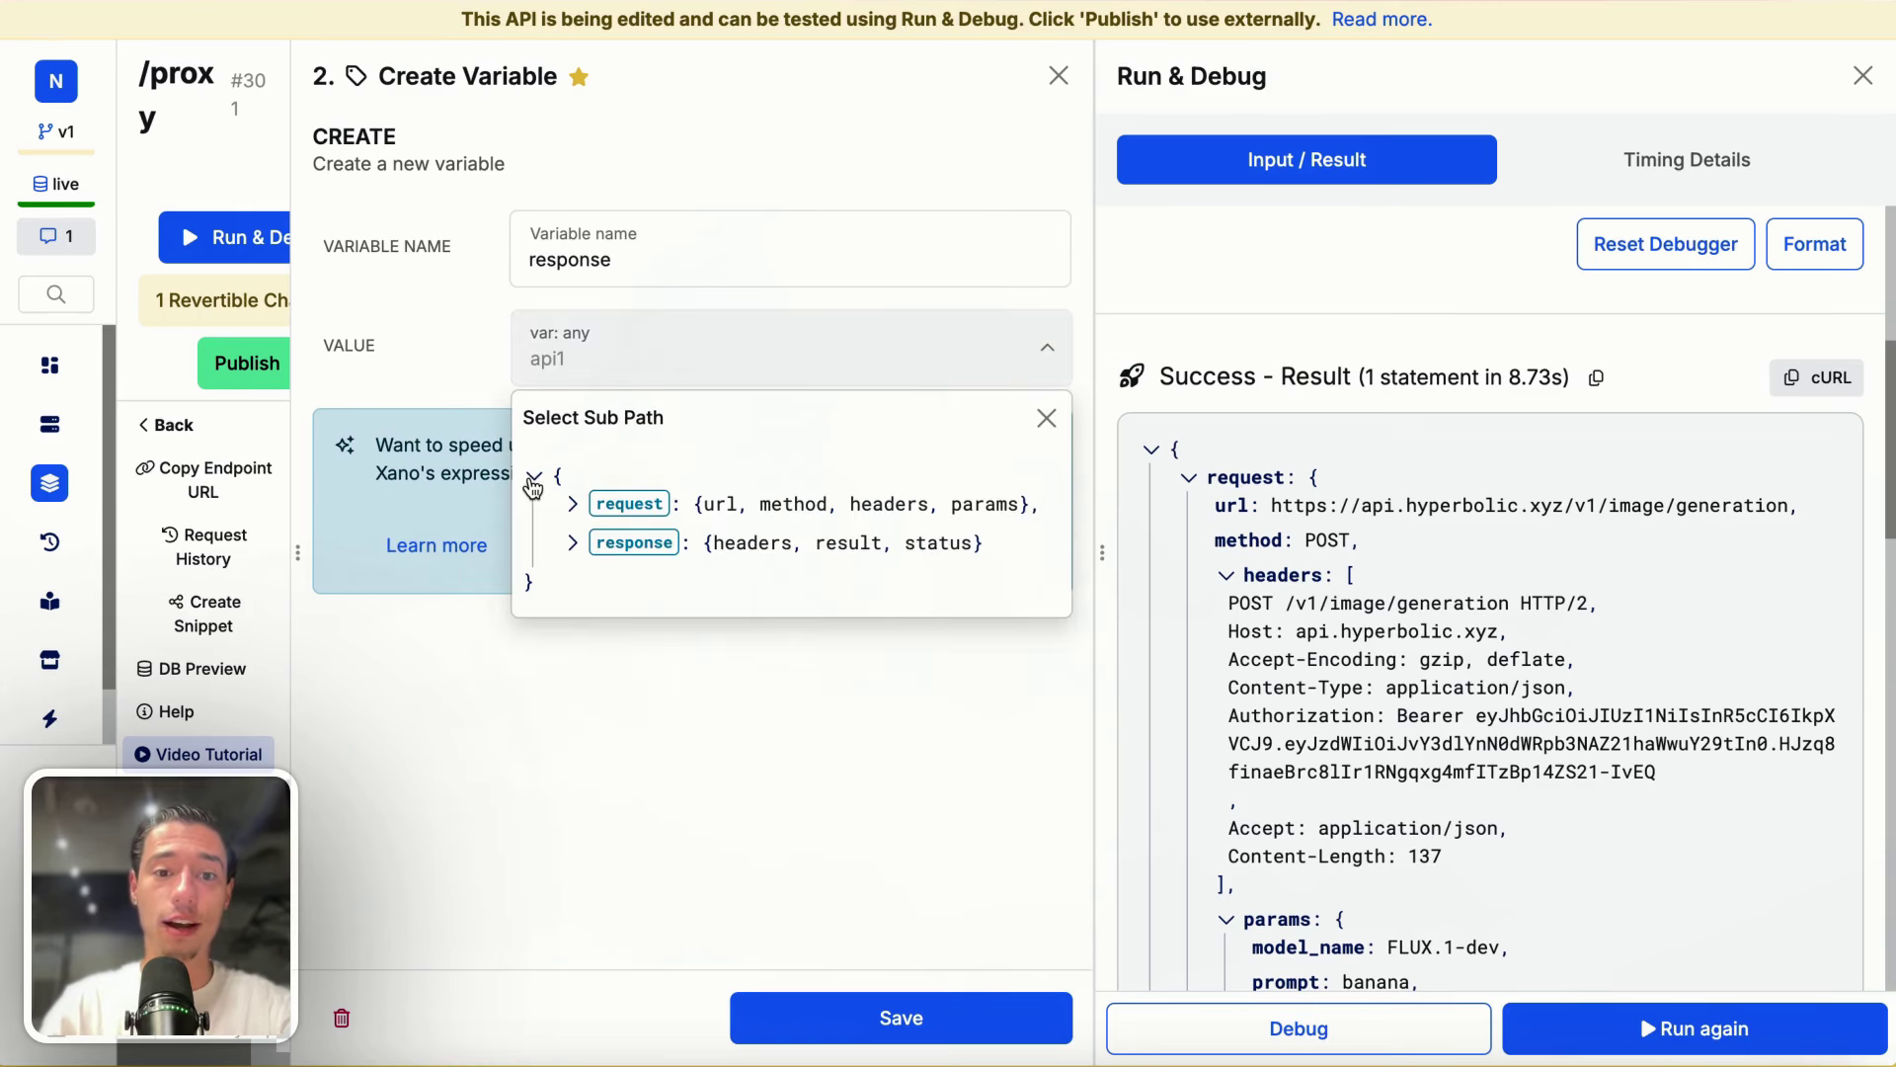
{"action": "left_click", "coordinate": [575, 544]}
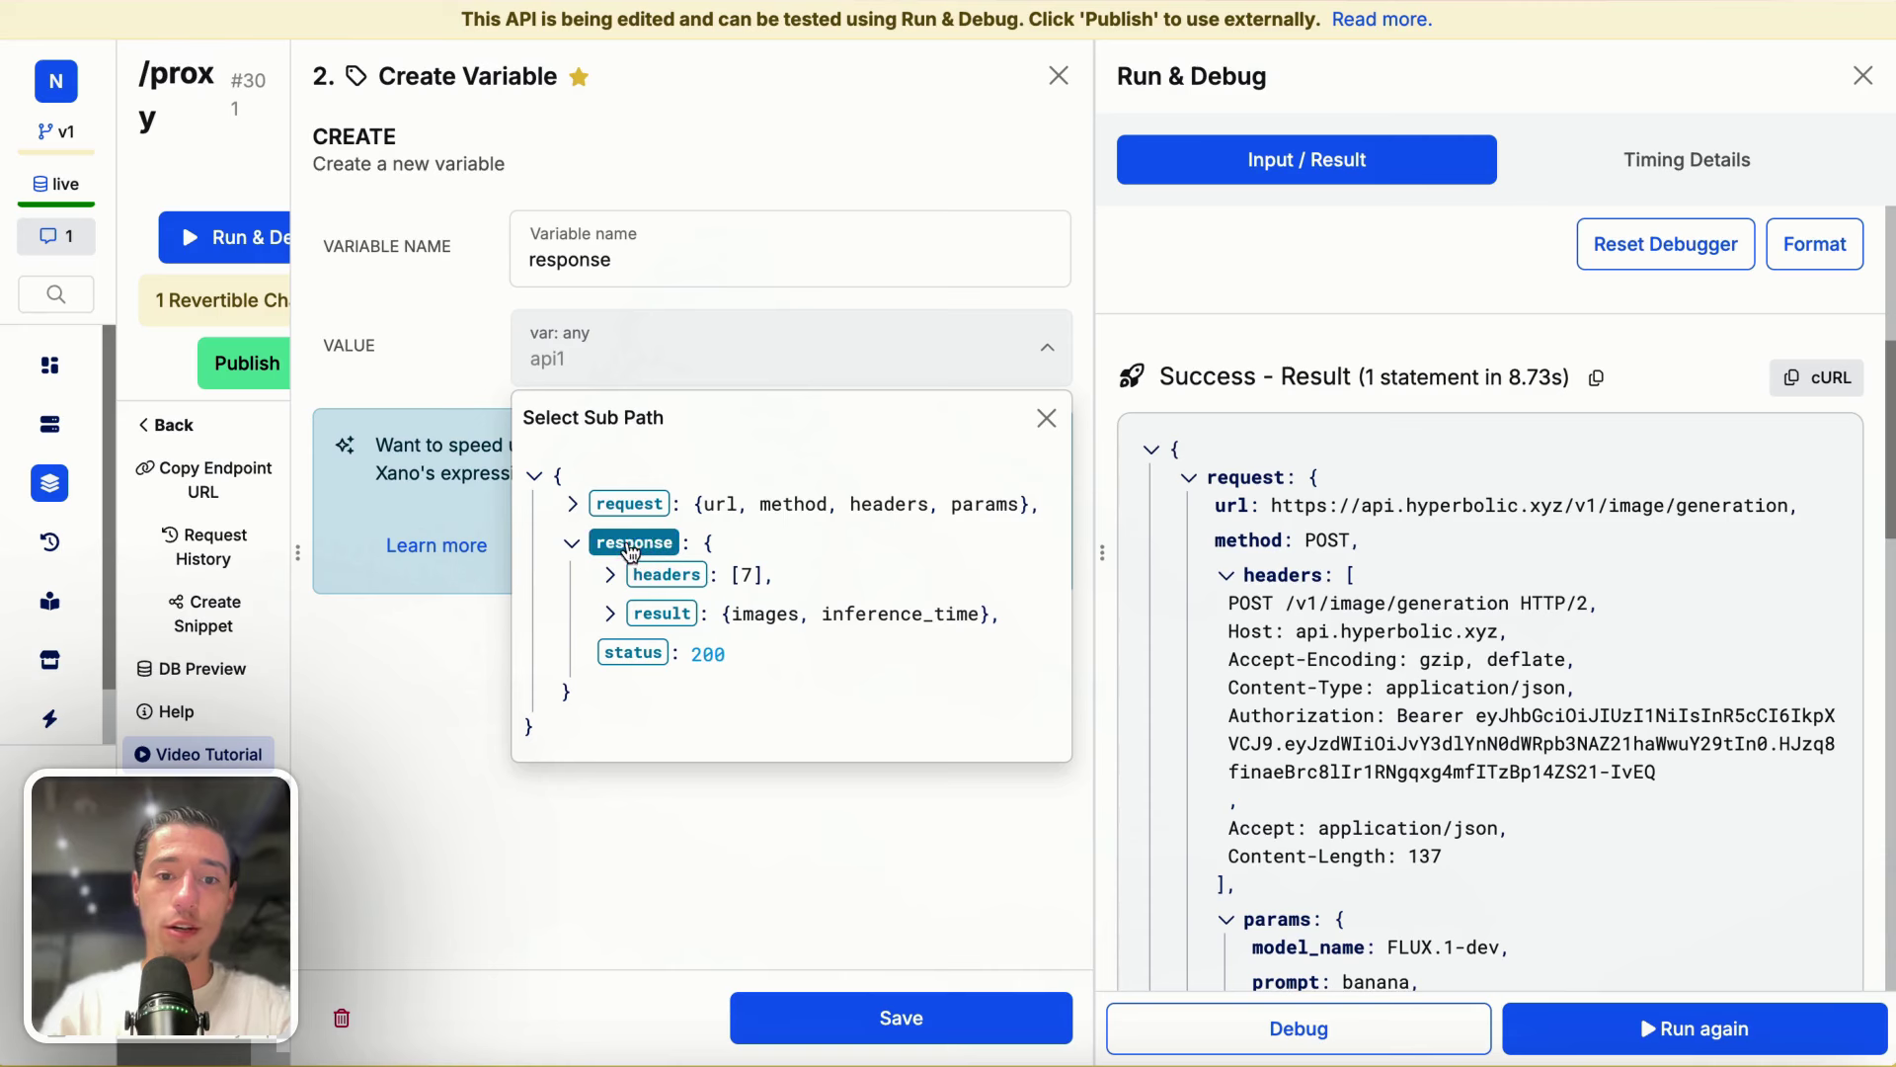
{"action": "left_click", "coordinate": [644, 619]}
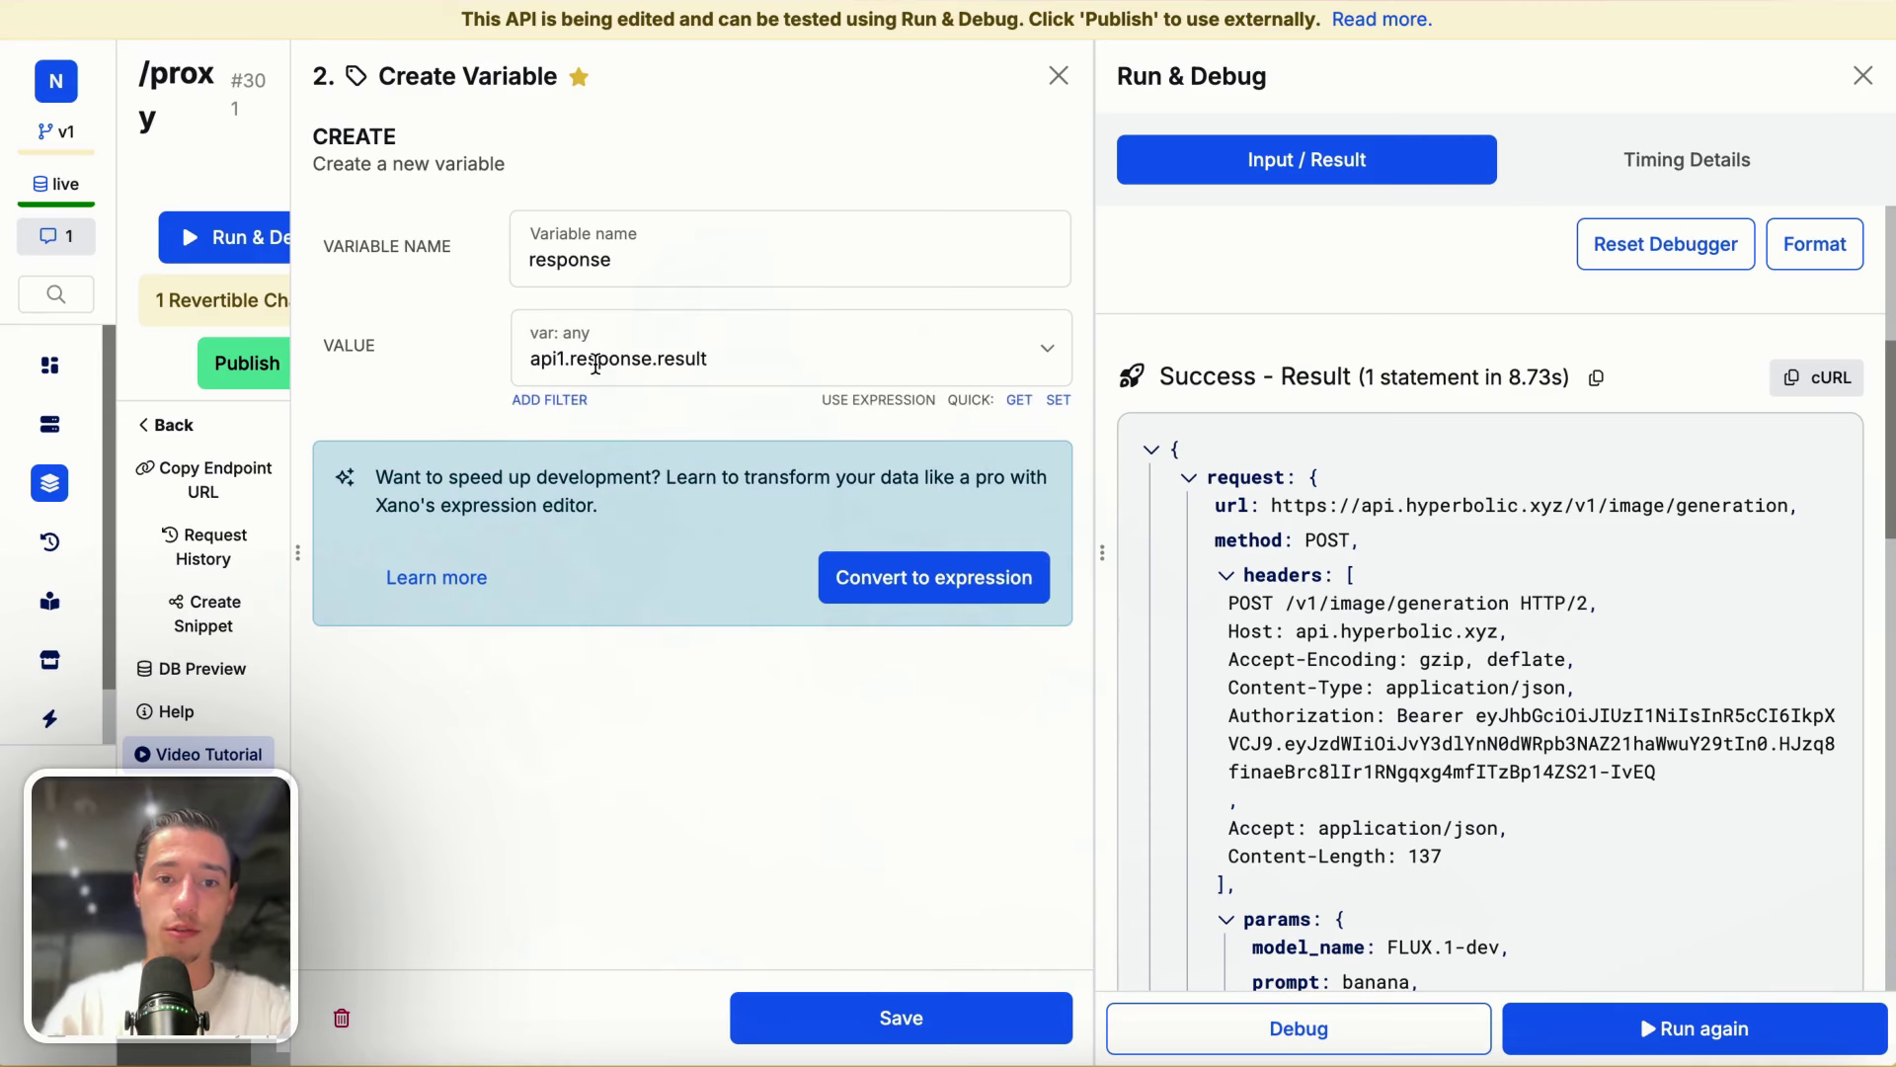
{"action": "left_click", "coordinate": [840, 1017]}
Step: Change the endpoint's returned value to the response variable and save it
{"action": "scroll", "coordinate": [840, 1017], "scroll_direction": "down", "scroll_amount": 6}
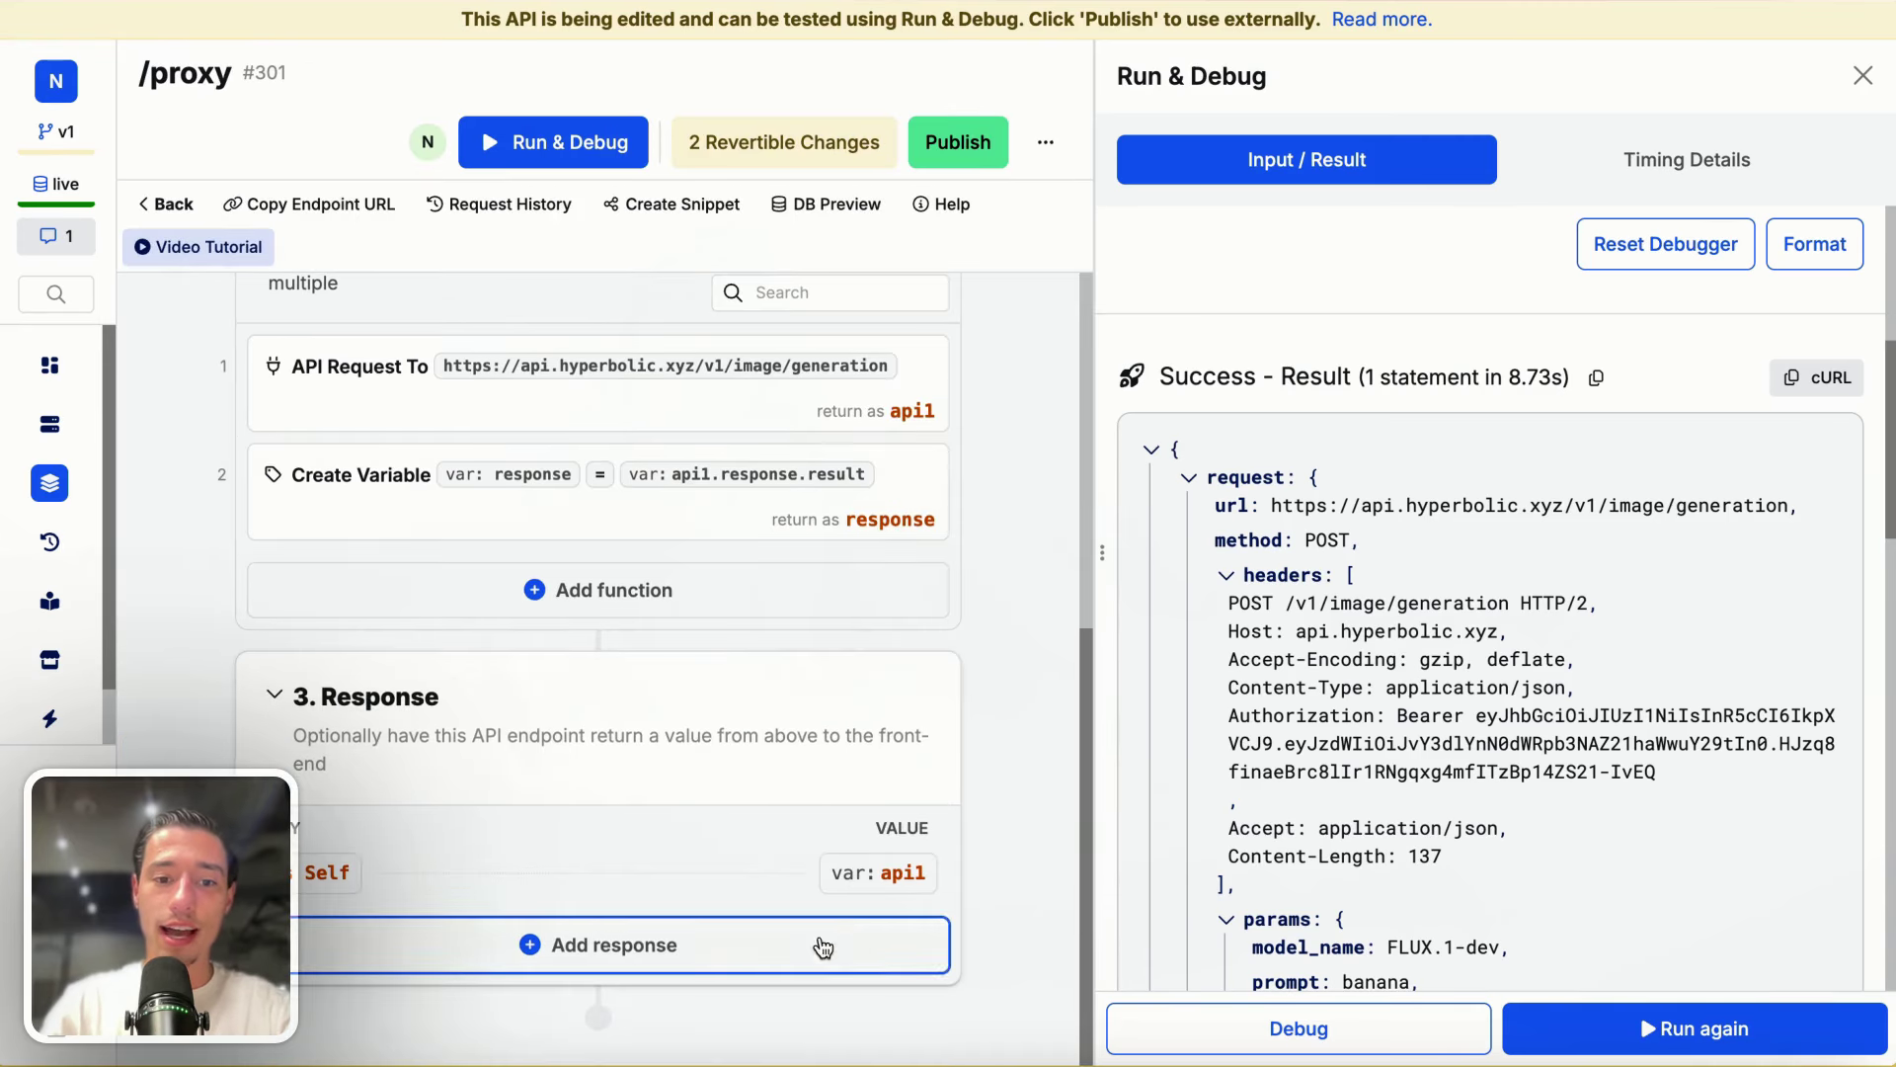
{"action": "left_click", "coordinate": [879, 894]}
{"action": "left_click", "coordinate": [508, 286]}
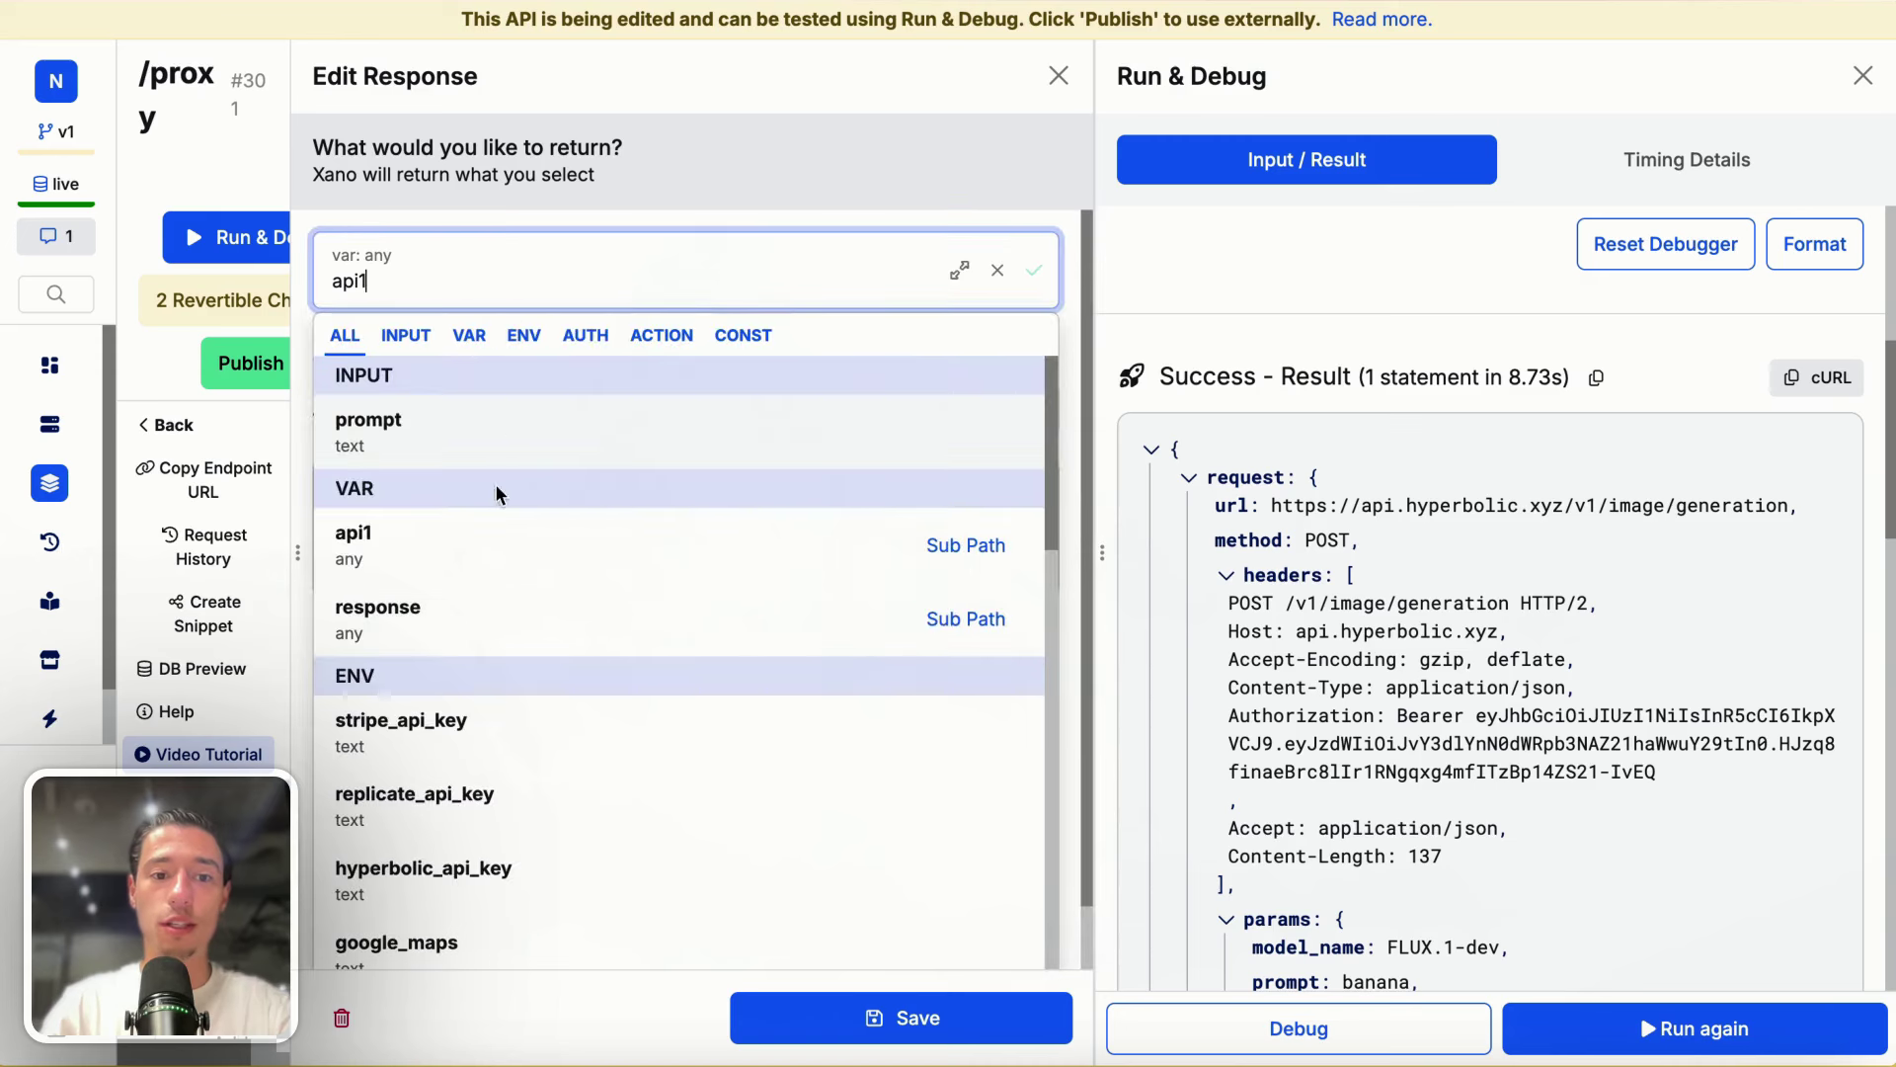
{"action": "left_click", "coordinate": [472, 603]}
{"action": "left_click", "coordinate": [869, 1012]}
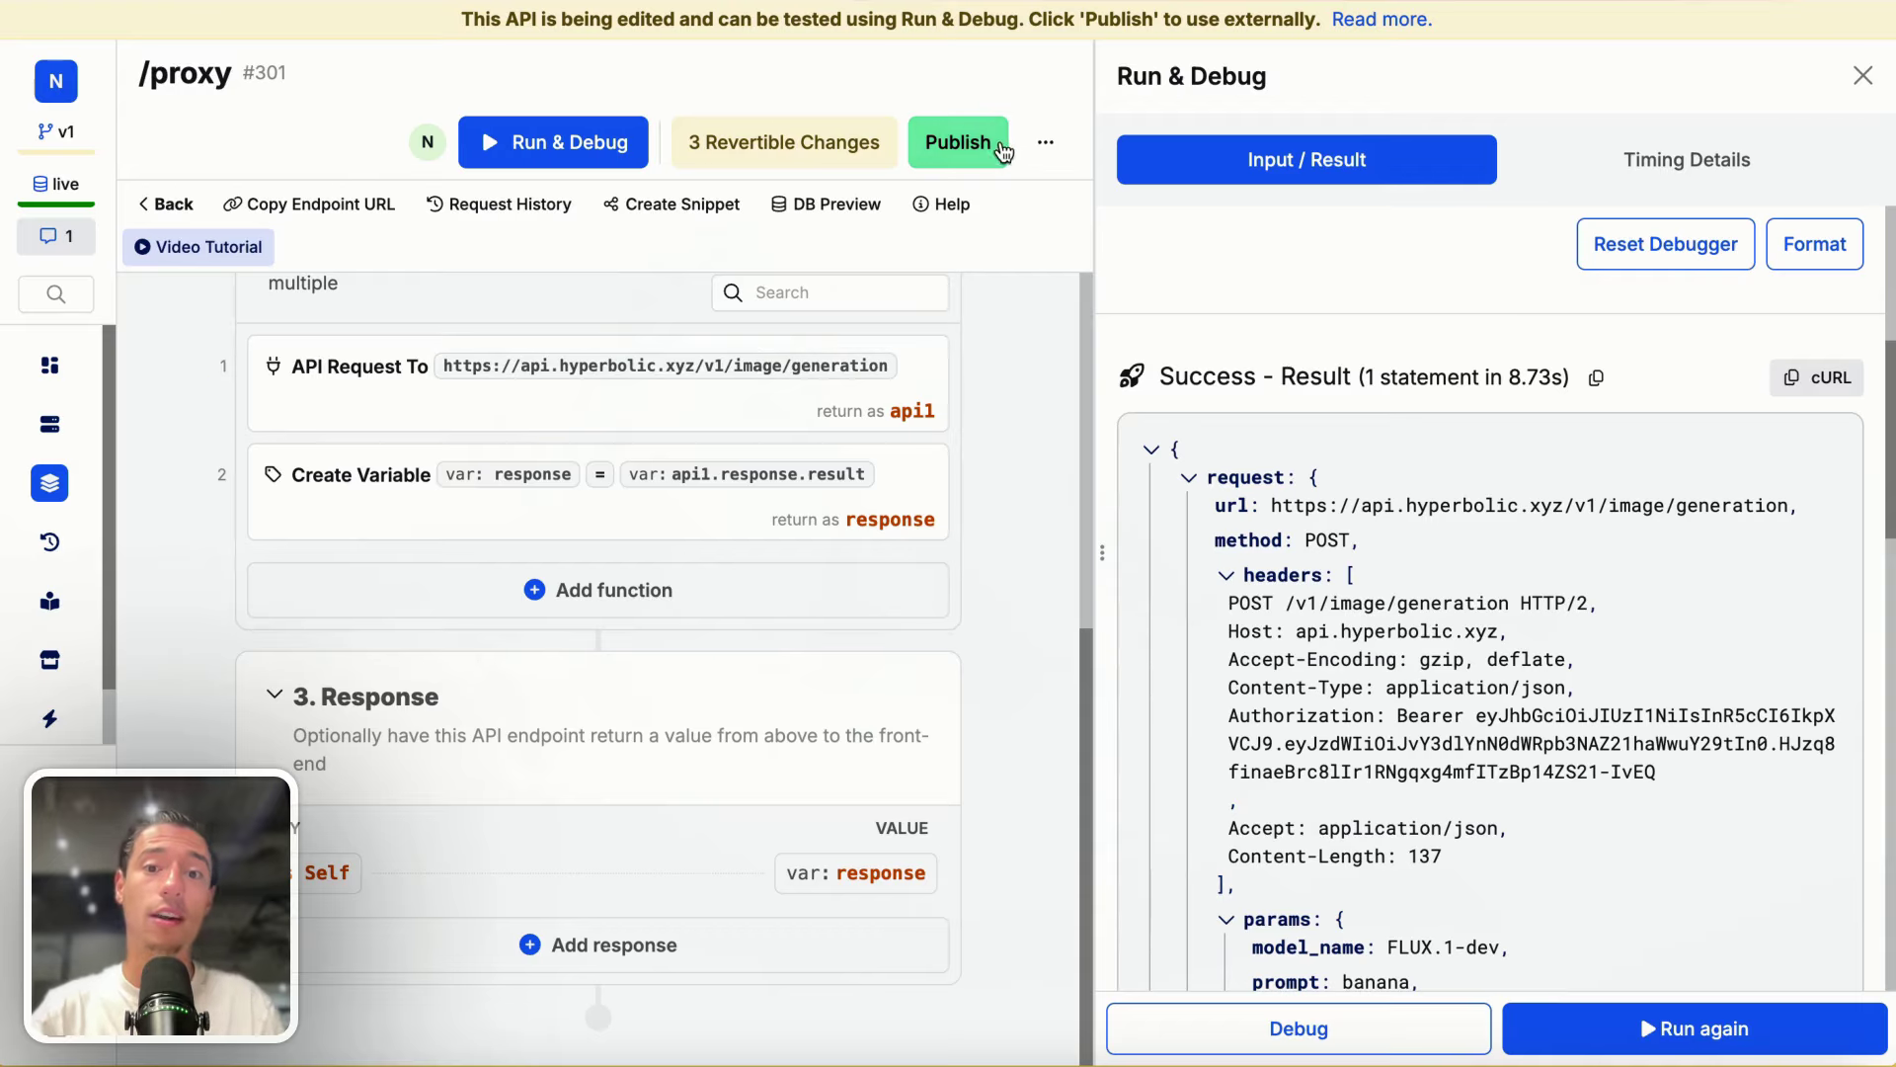
Step: Publish the updated proxy endpoint and test-run it again to inspect the returned image data
{"action": "left_click", "coordinate": [958, 141]}
{"action": "left_click", "coordinate": [1678, 1019]}
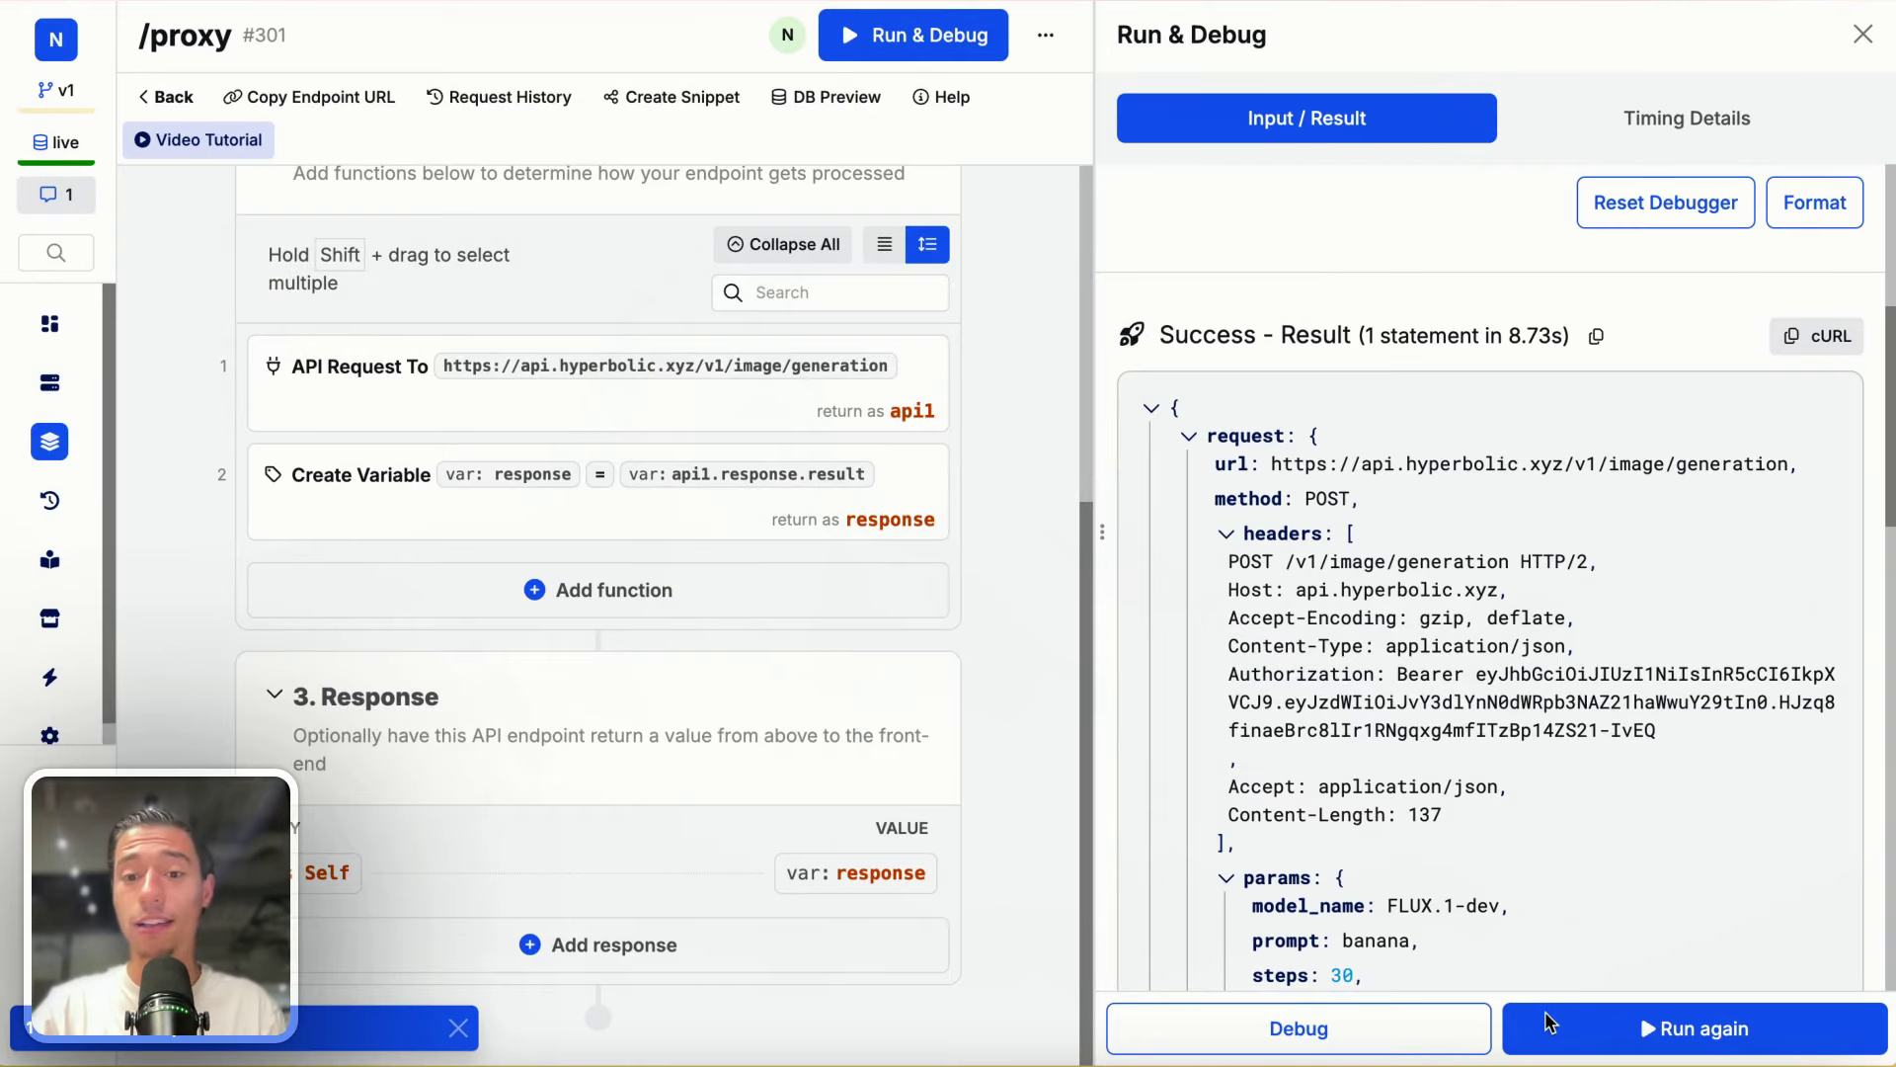
{"action": "left_click", "coordinate": [1550, 1022]}
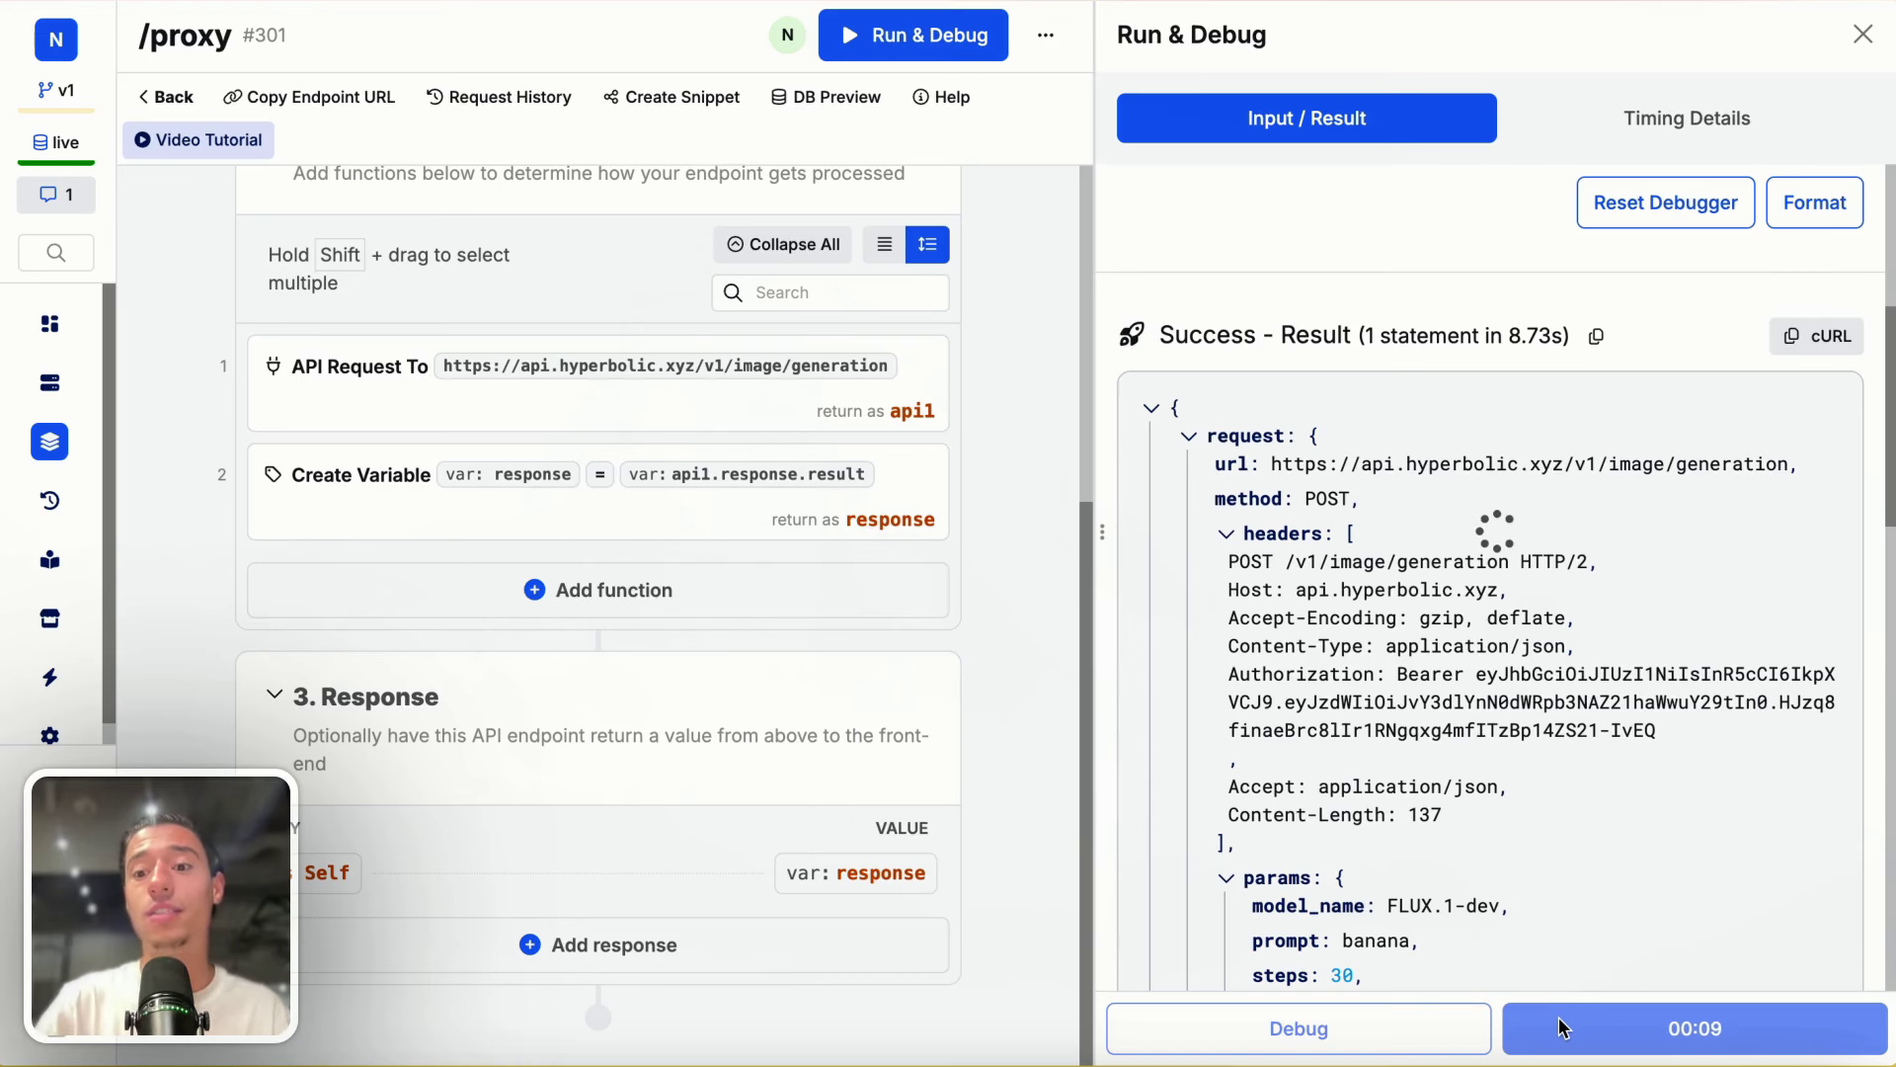
{"action": "left_click_drag", "start_coordinate": [1320, 583], "coordinate": [1378, 743]}
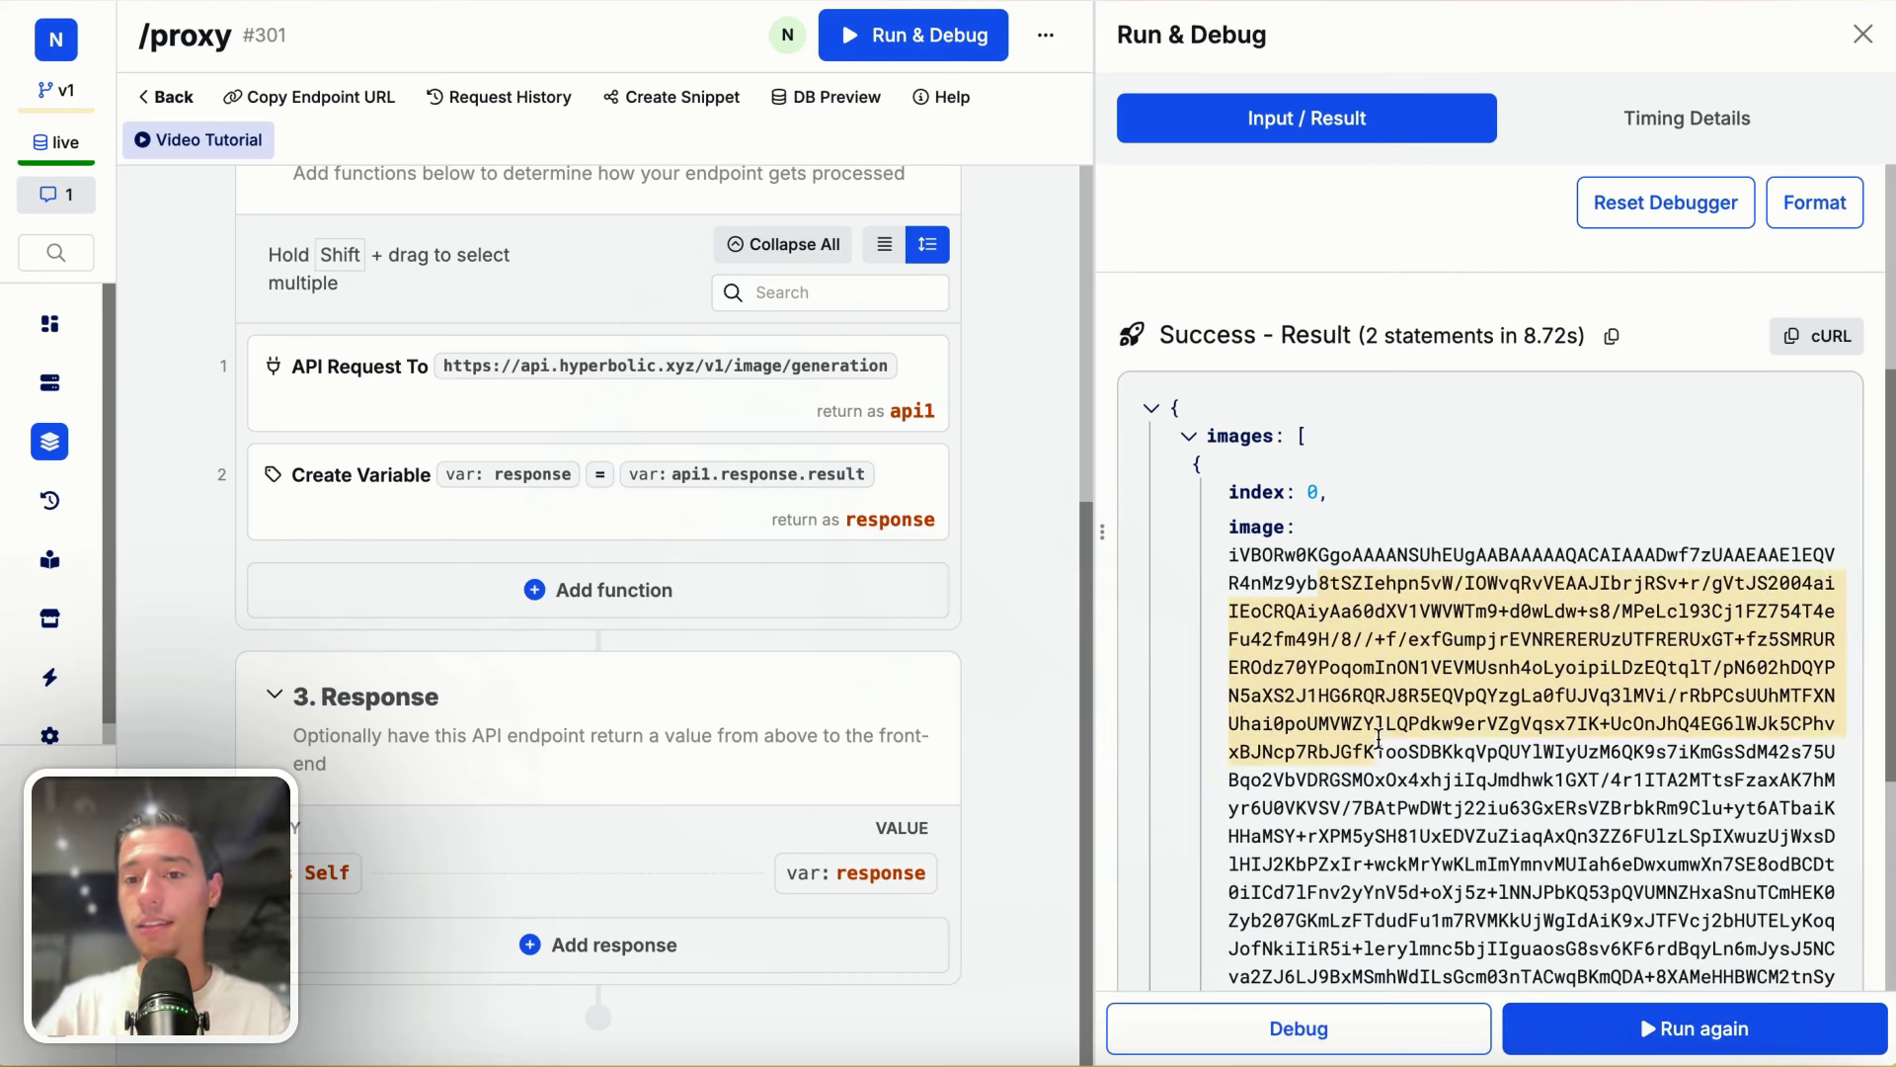
Step: Review the debug run's input and image result, and copy the proxy endpoint's URL
{"action": "scroll", "coordinate": [1375, 760], "scroll_direction": "down", "scroll_amount": 5}
{"action": "scroll", "coordinate": [1368, 790], "scroll_direction": "up", "scroll_amount": 10}
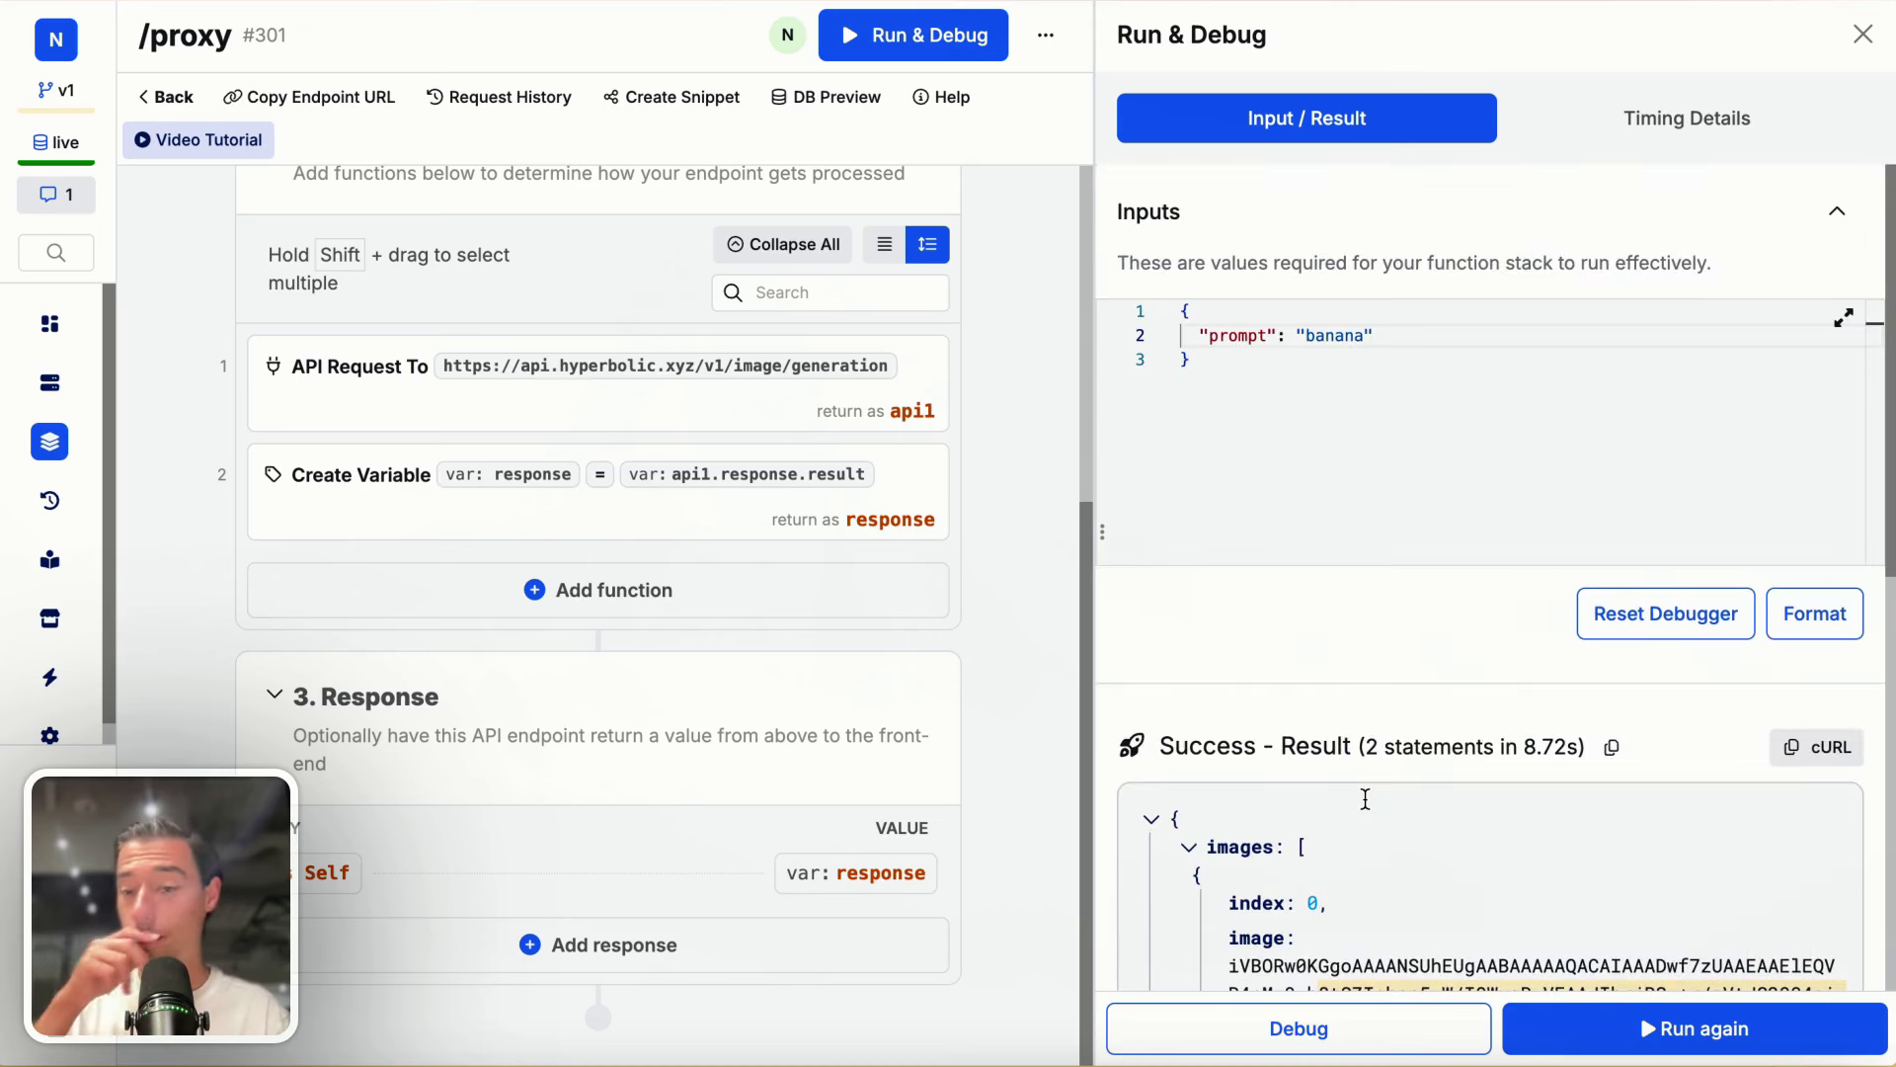
{"action": "scroll", "coordinate": [1373, 800], "scroll_direction": "down", "scroll_amount": 4}
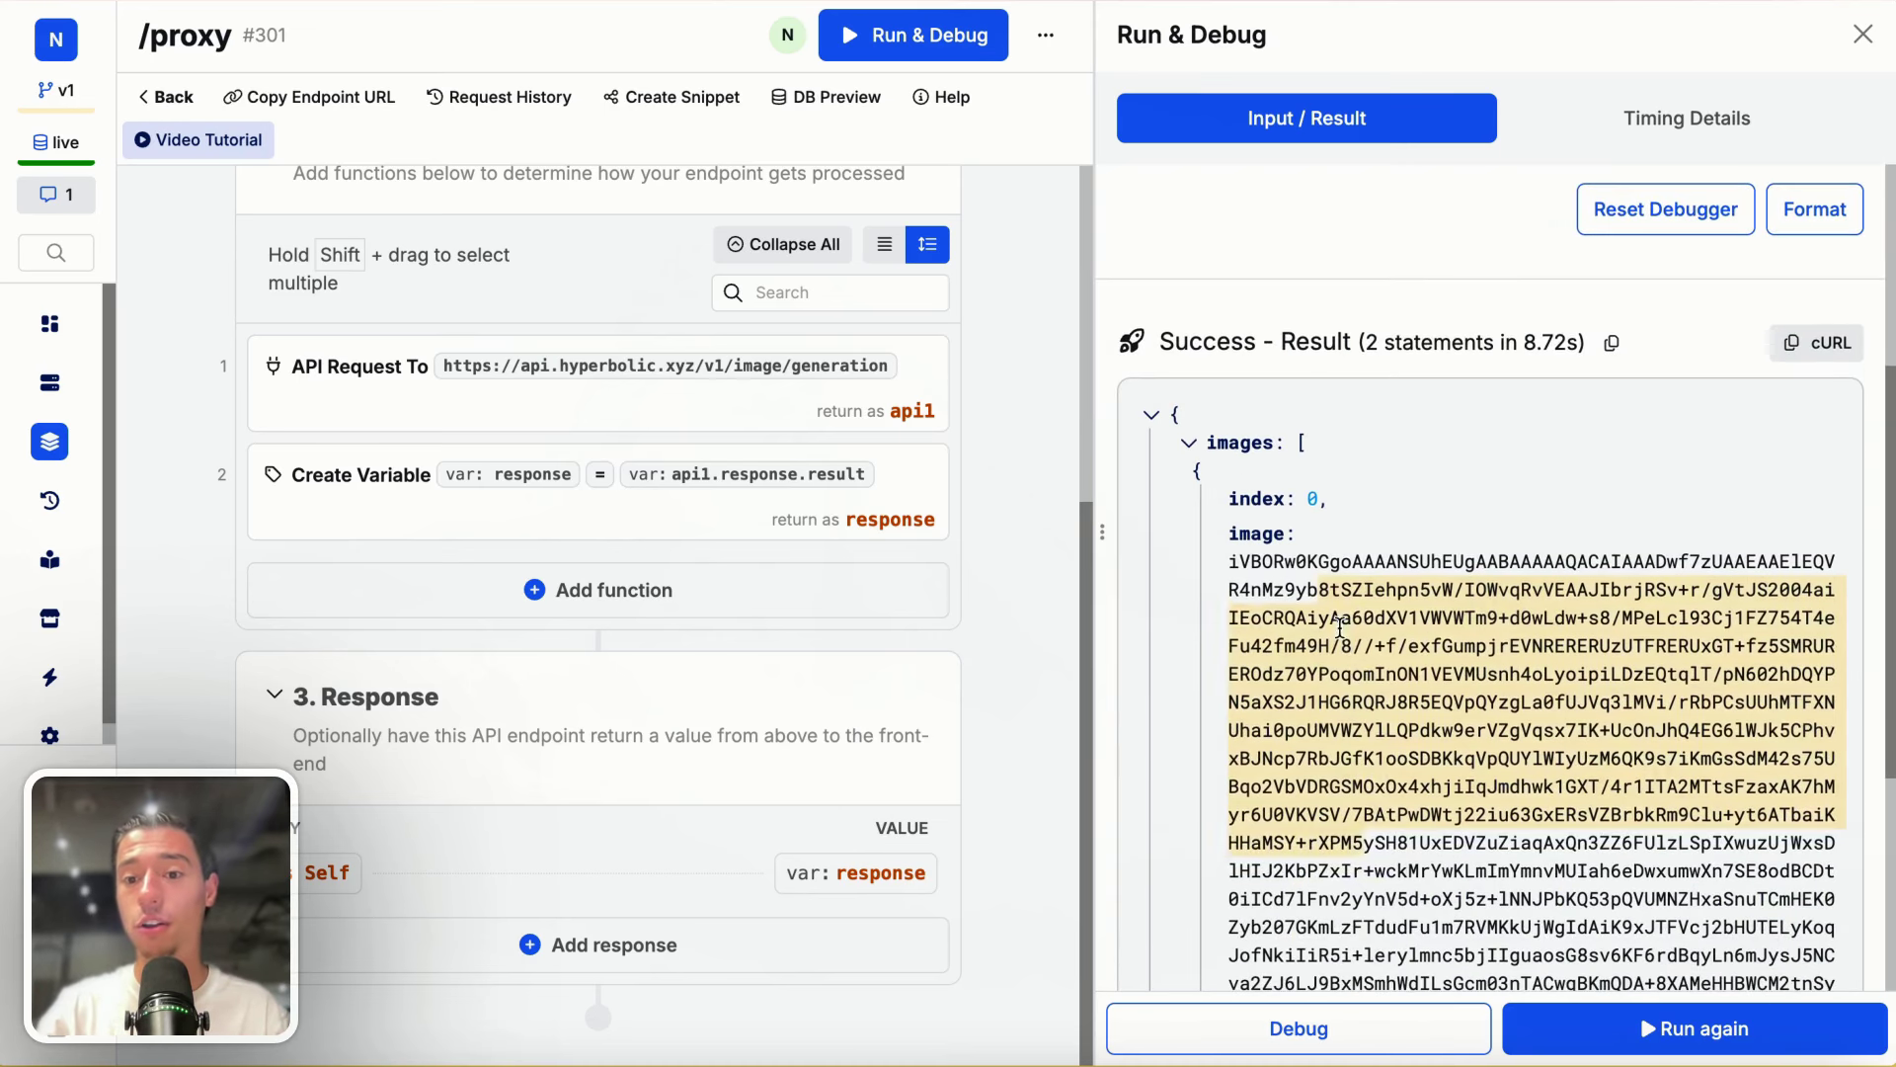
{"action": "left_click", "coordinate": [1417, 812]}
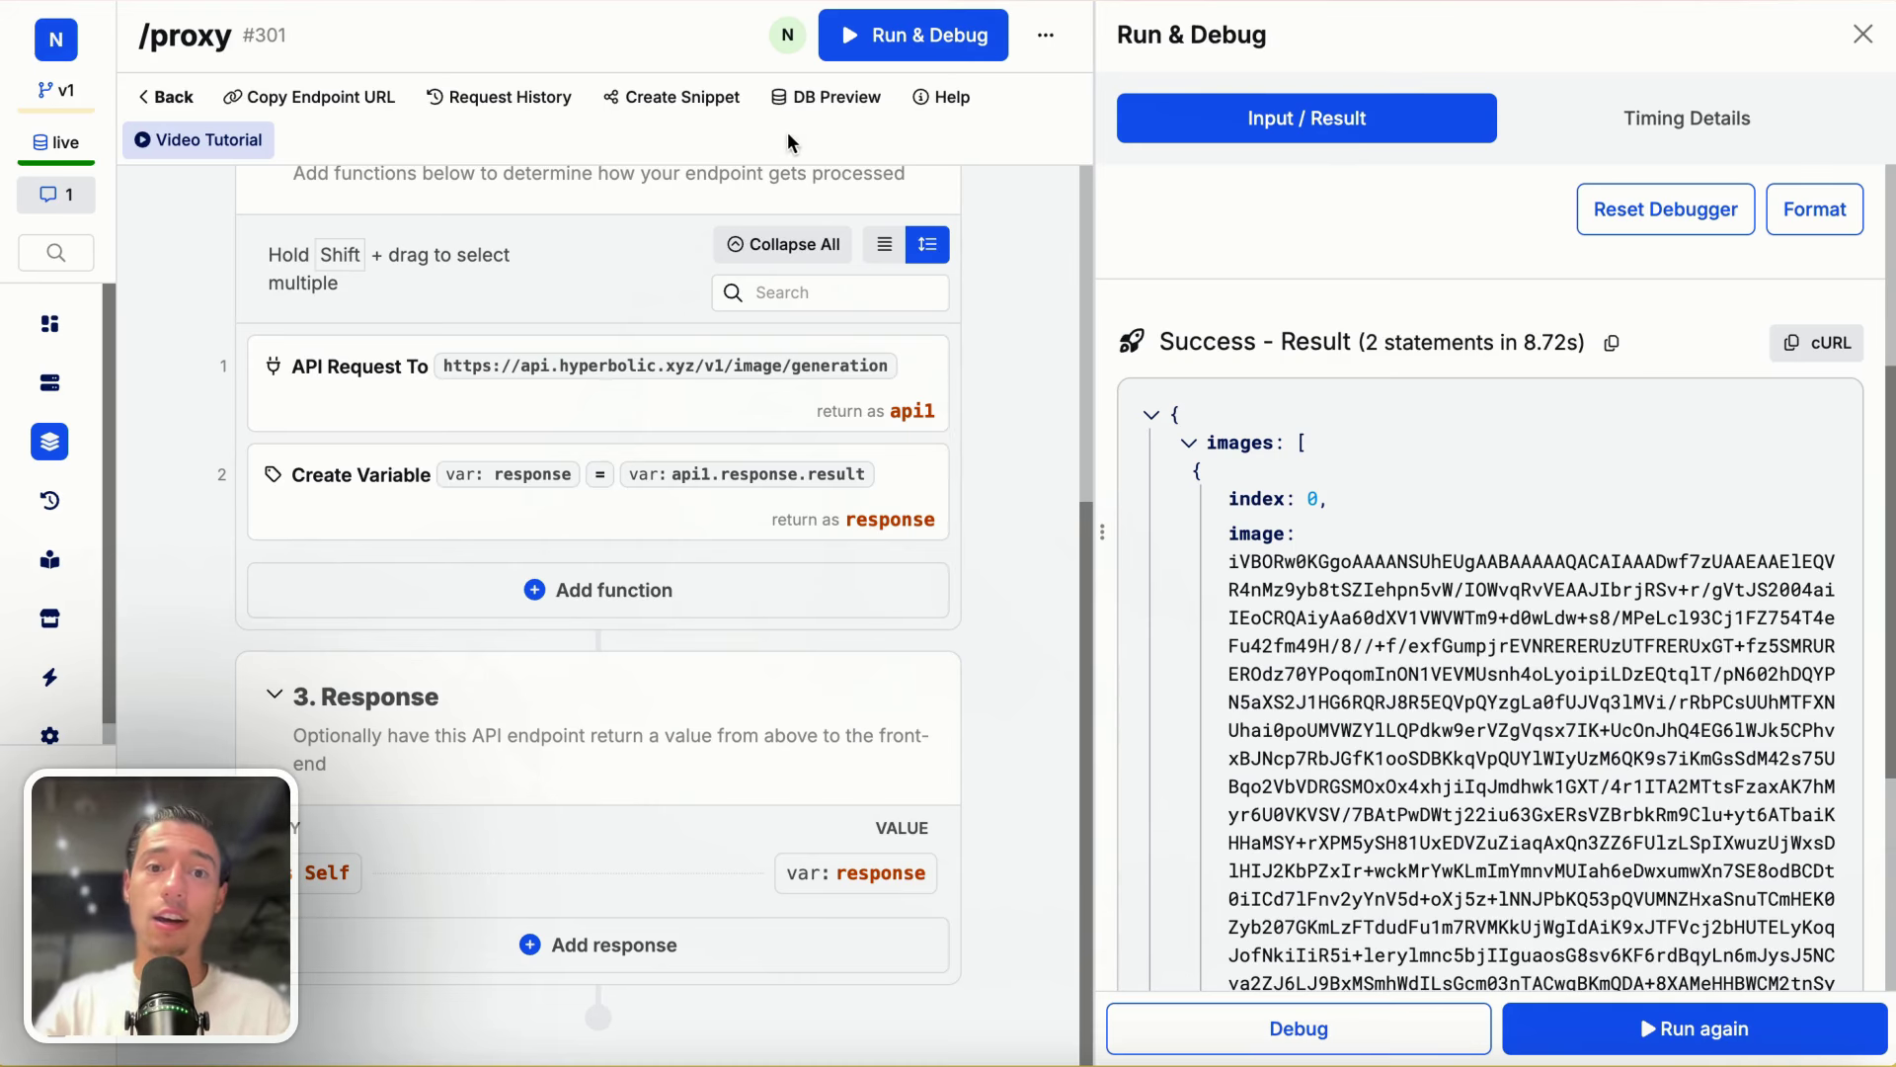
{"action": "left_click", "coordinate": [309, 96]}
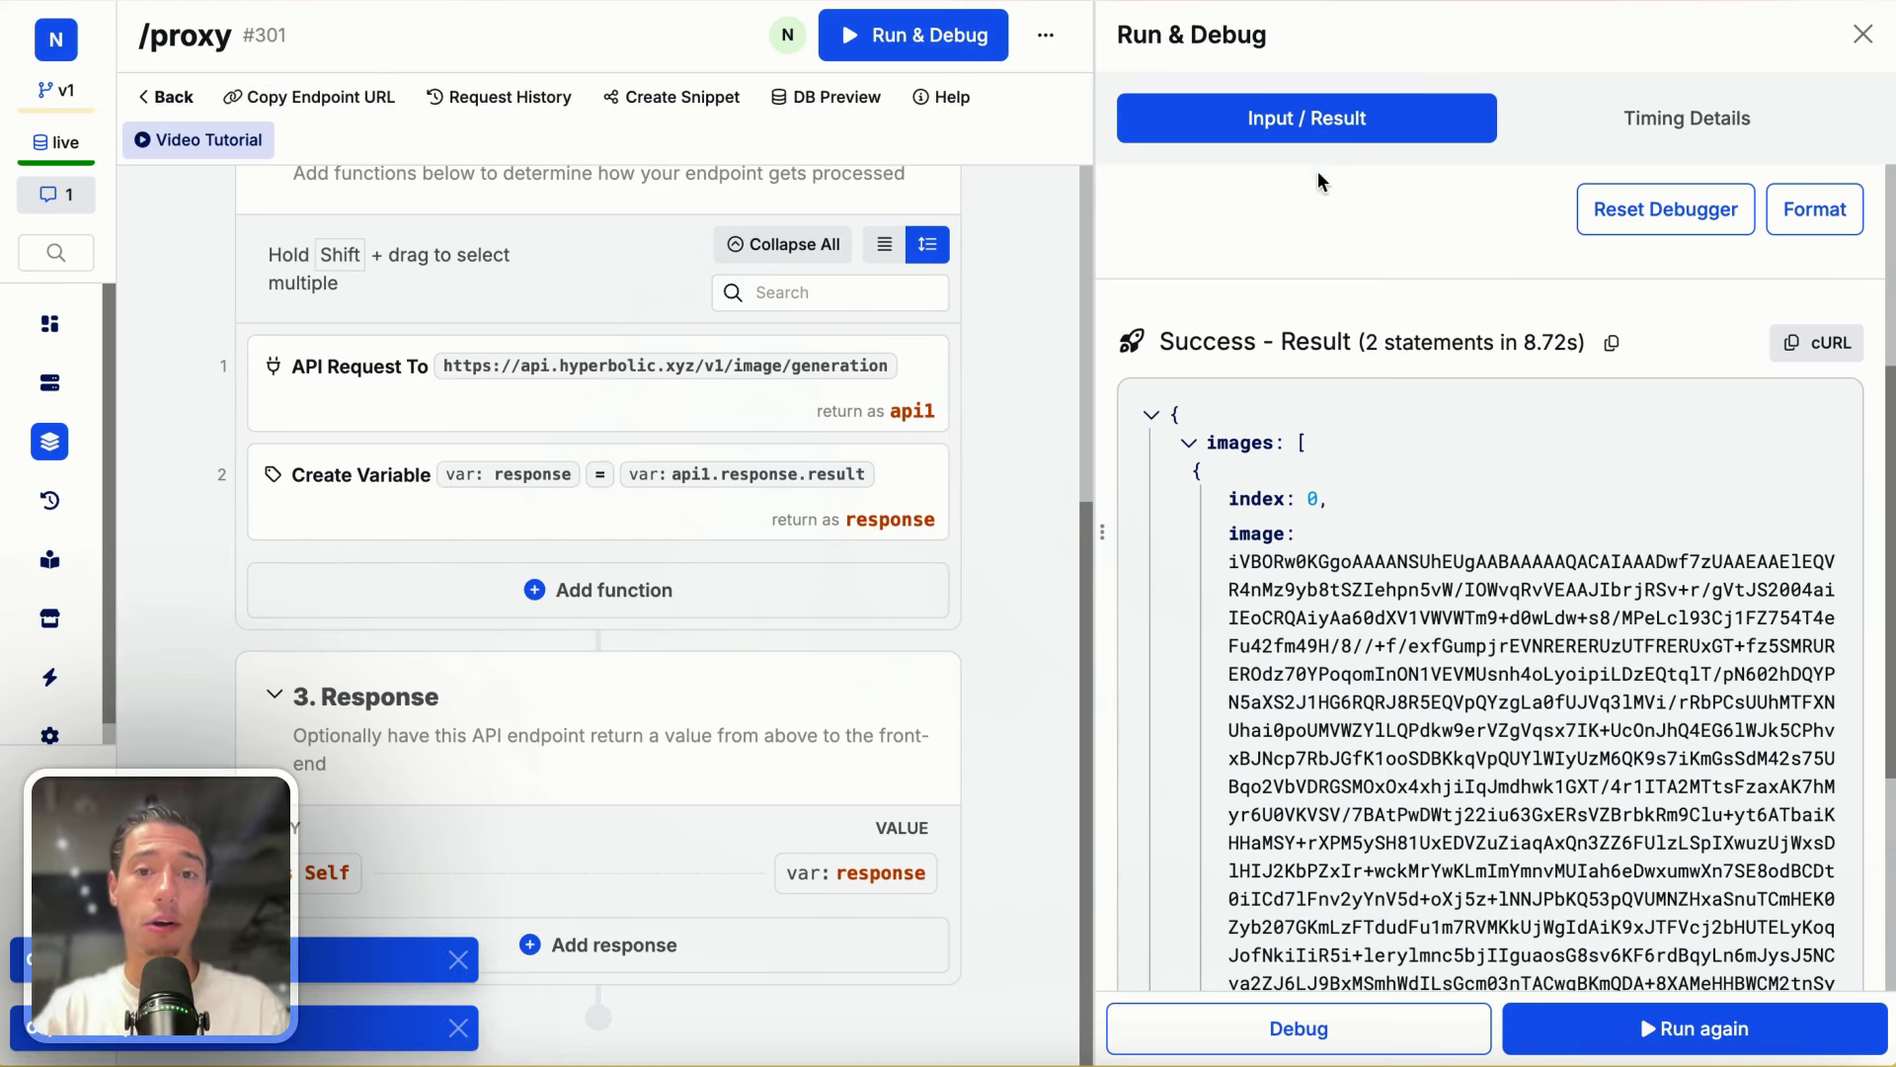
Step: Switch to the toddle editor and remove every key except prompt from the ai API's body object
{"action": "key", "text": "ctrl+Tab"}
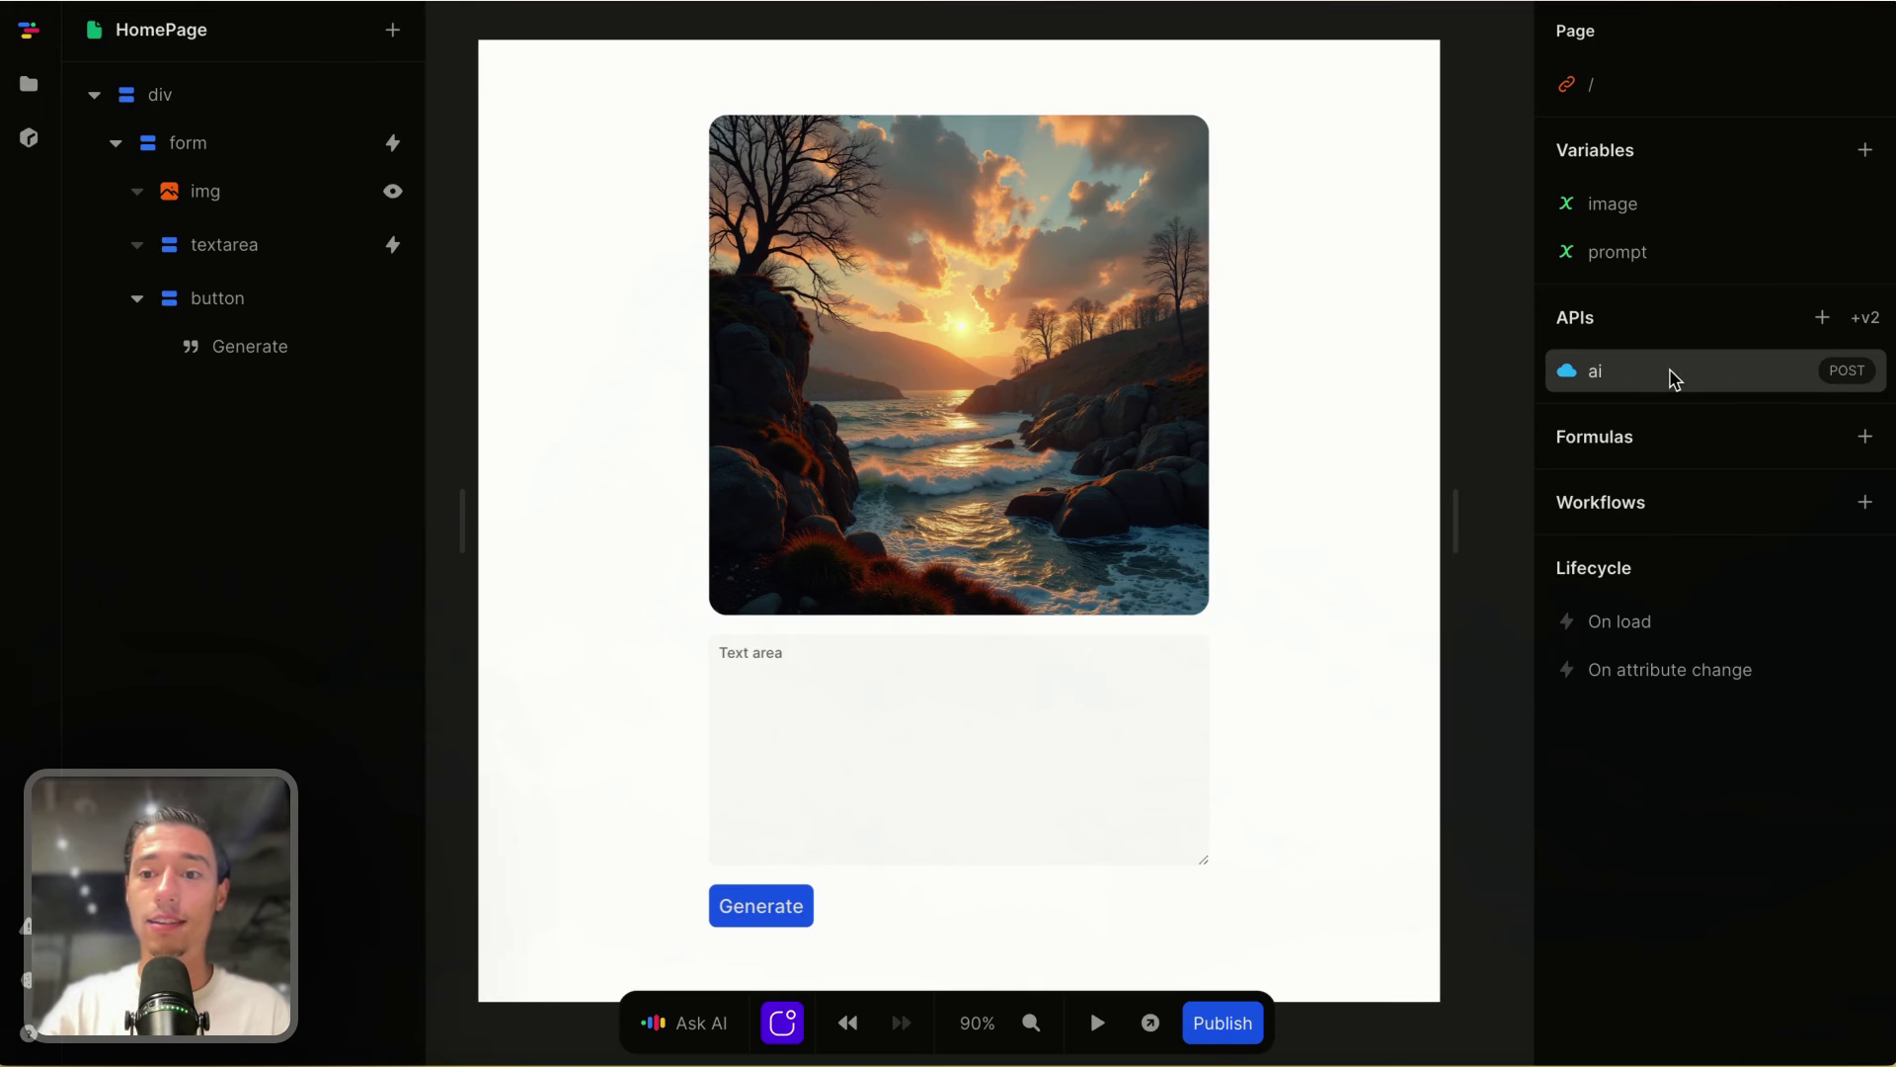
{"action": "left_click", "coordinate": [1565, 385]}
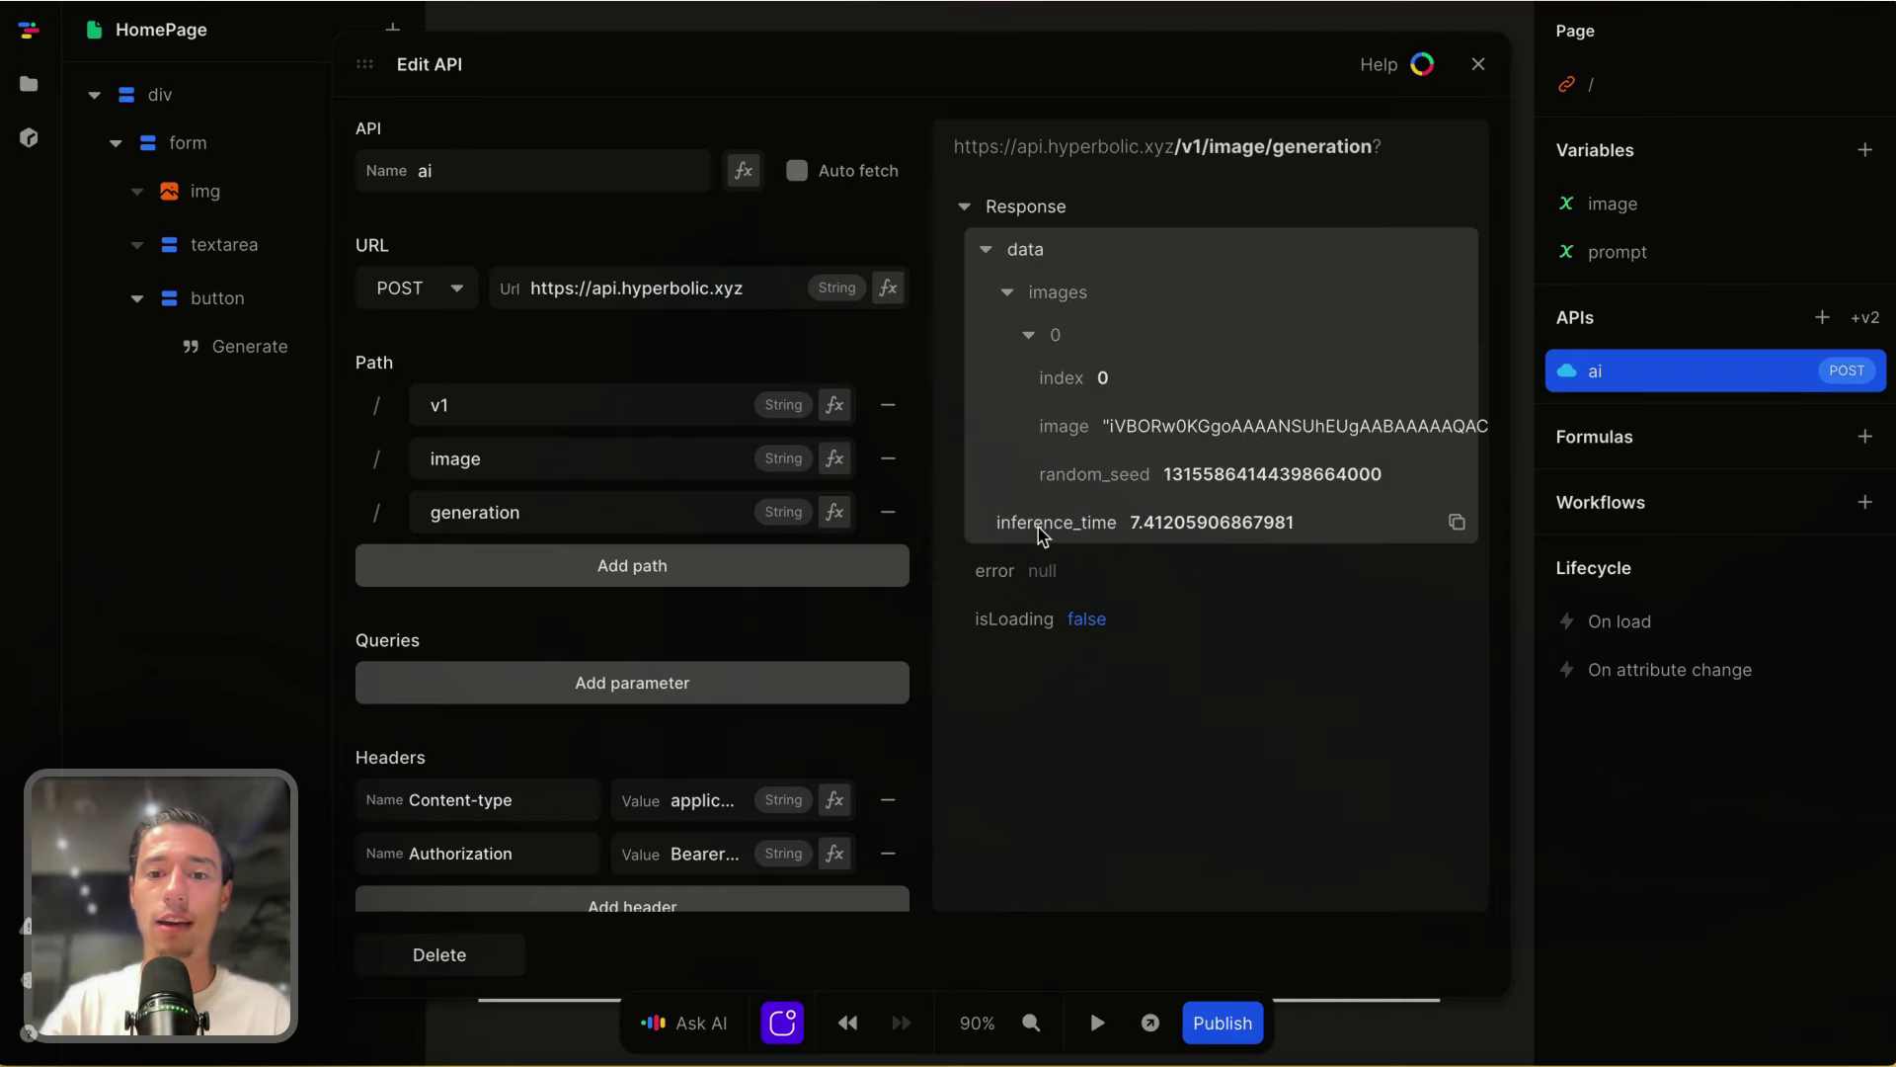
{"action": "scroll", "coordinate": [668, 626], "scroll_direction": "down", "scroll_amount": 5}
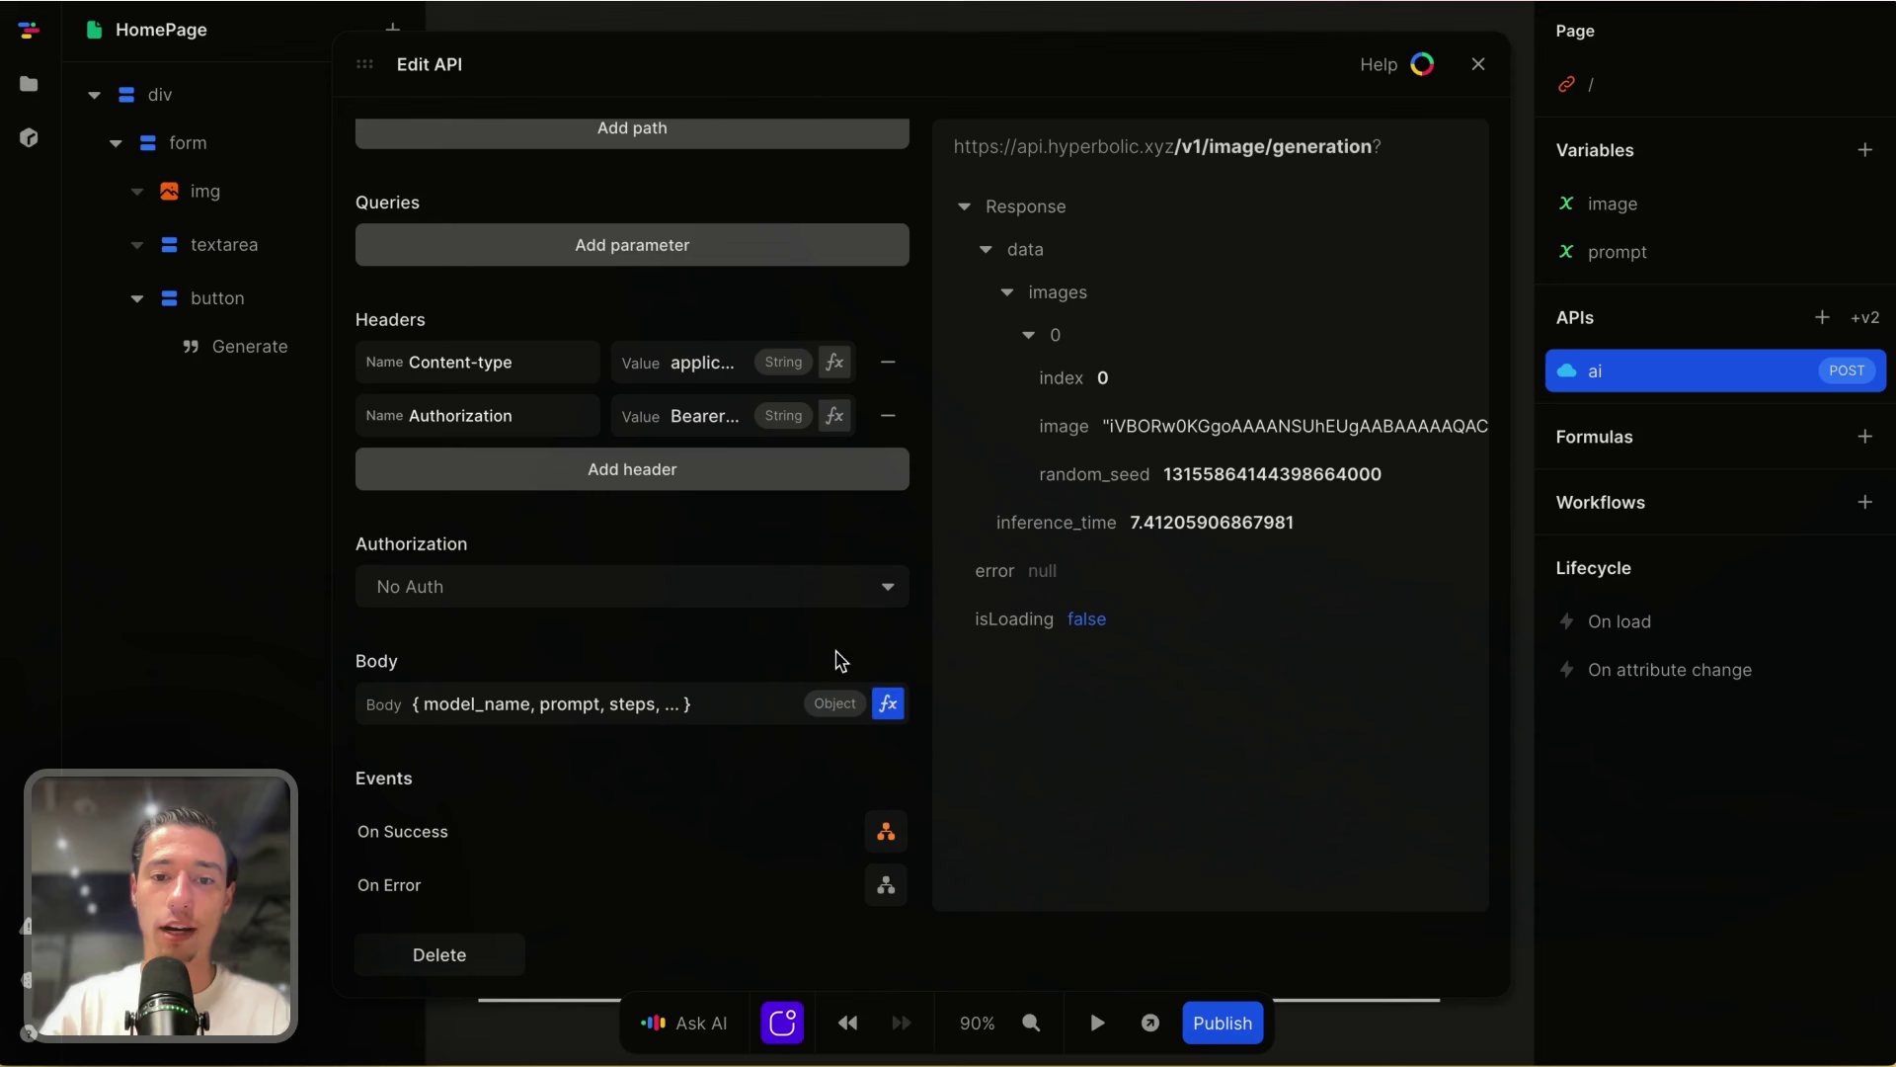
{"action": "left_click", "coordinate": [888, 707]}
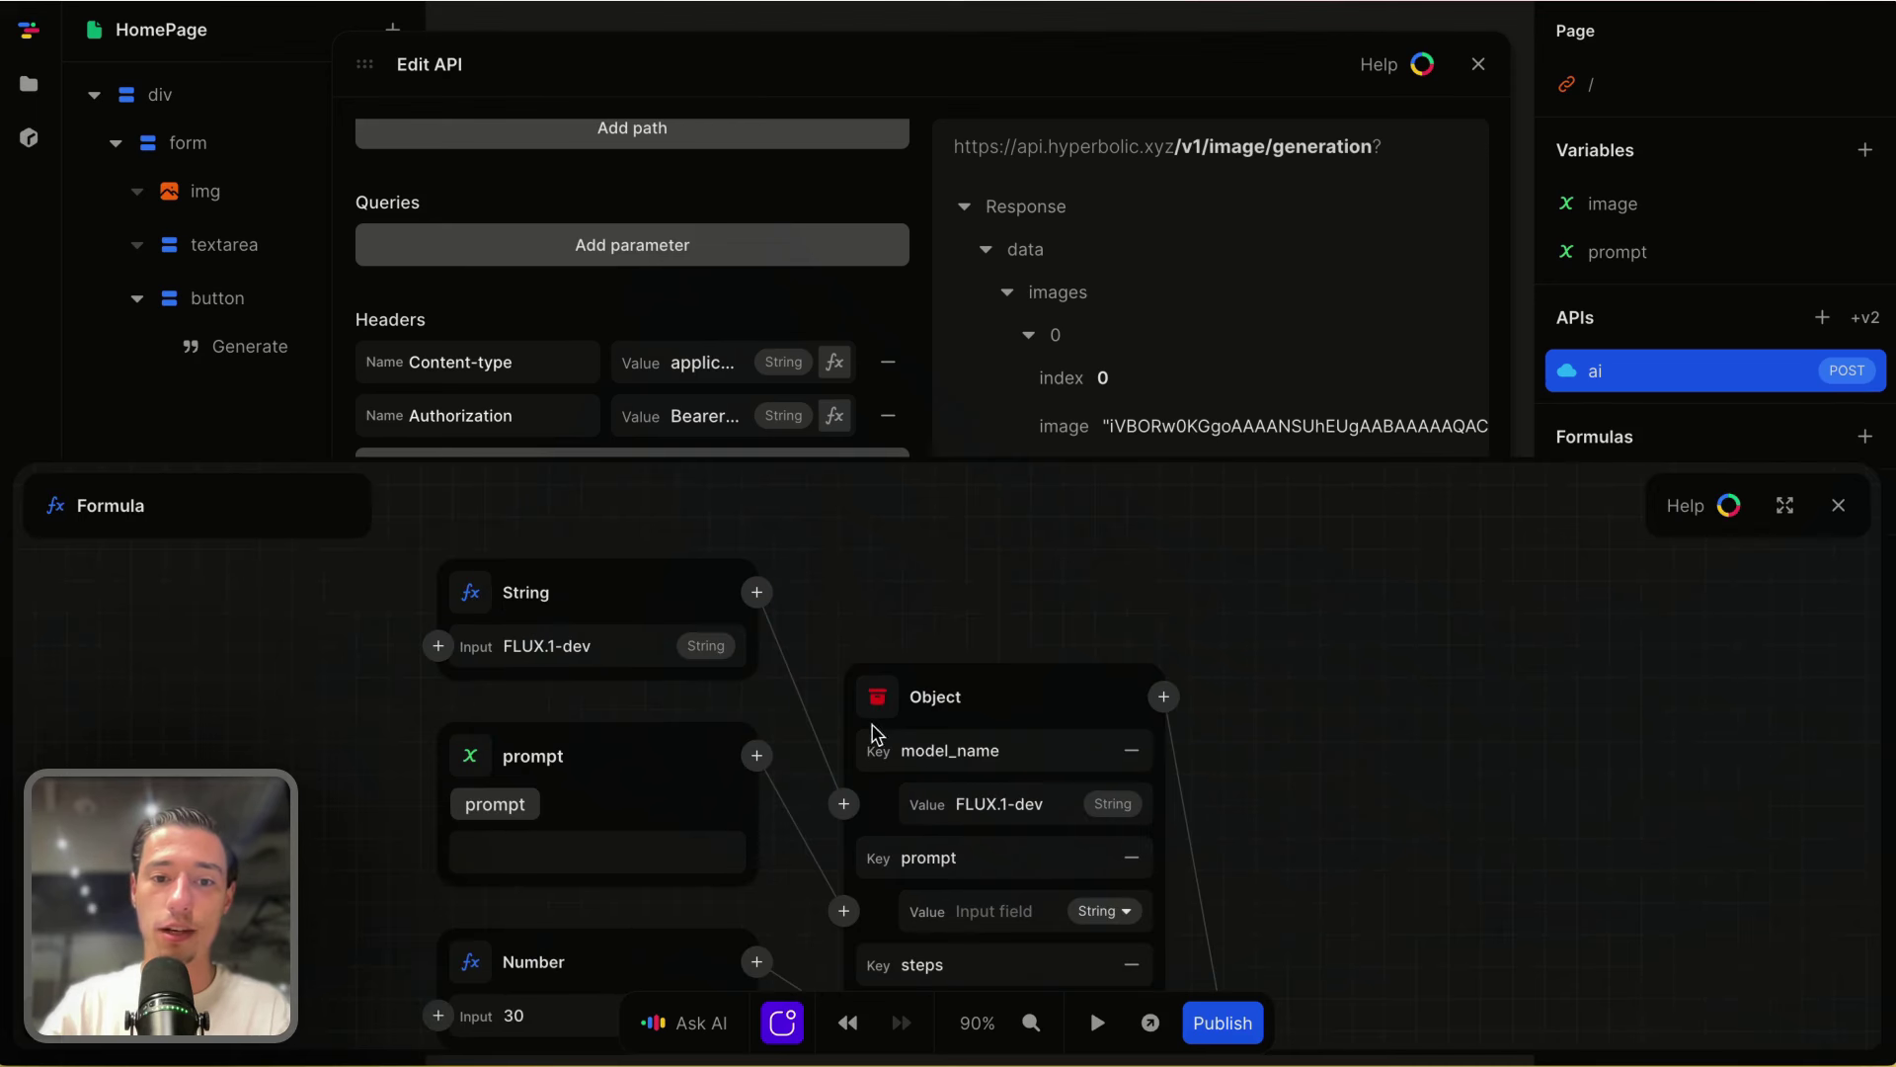
{"action": "left_click", "coordinate": [1133, 761]}
{"action": "left_click", "coordinate": [1132, 830]}
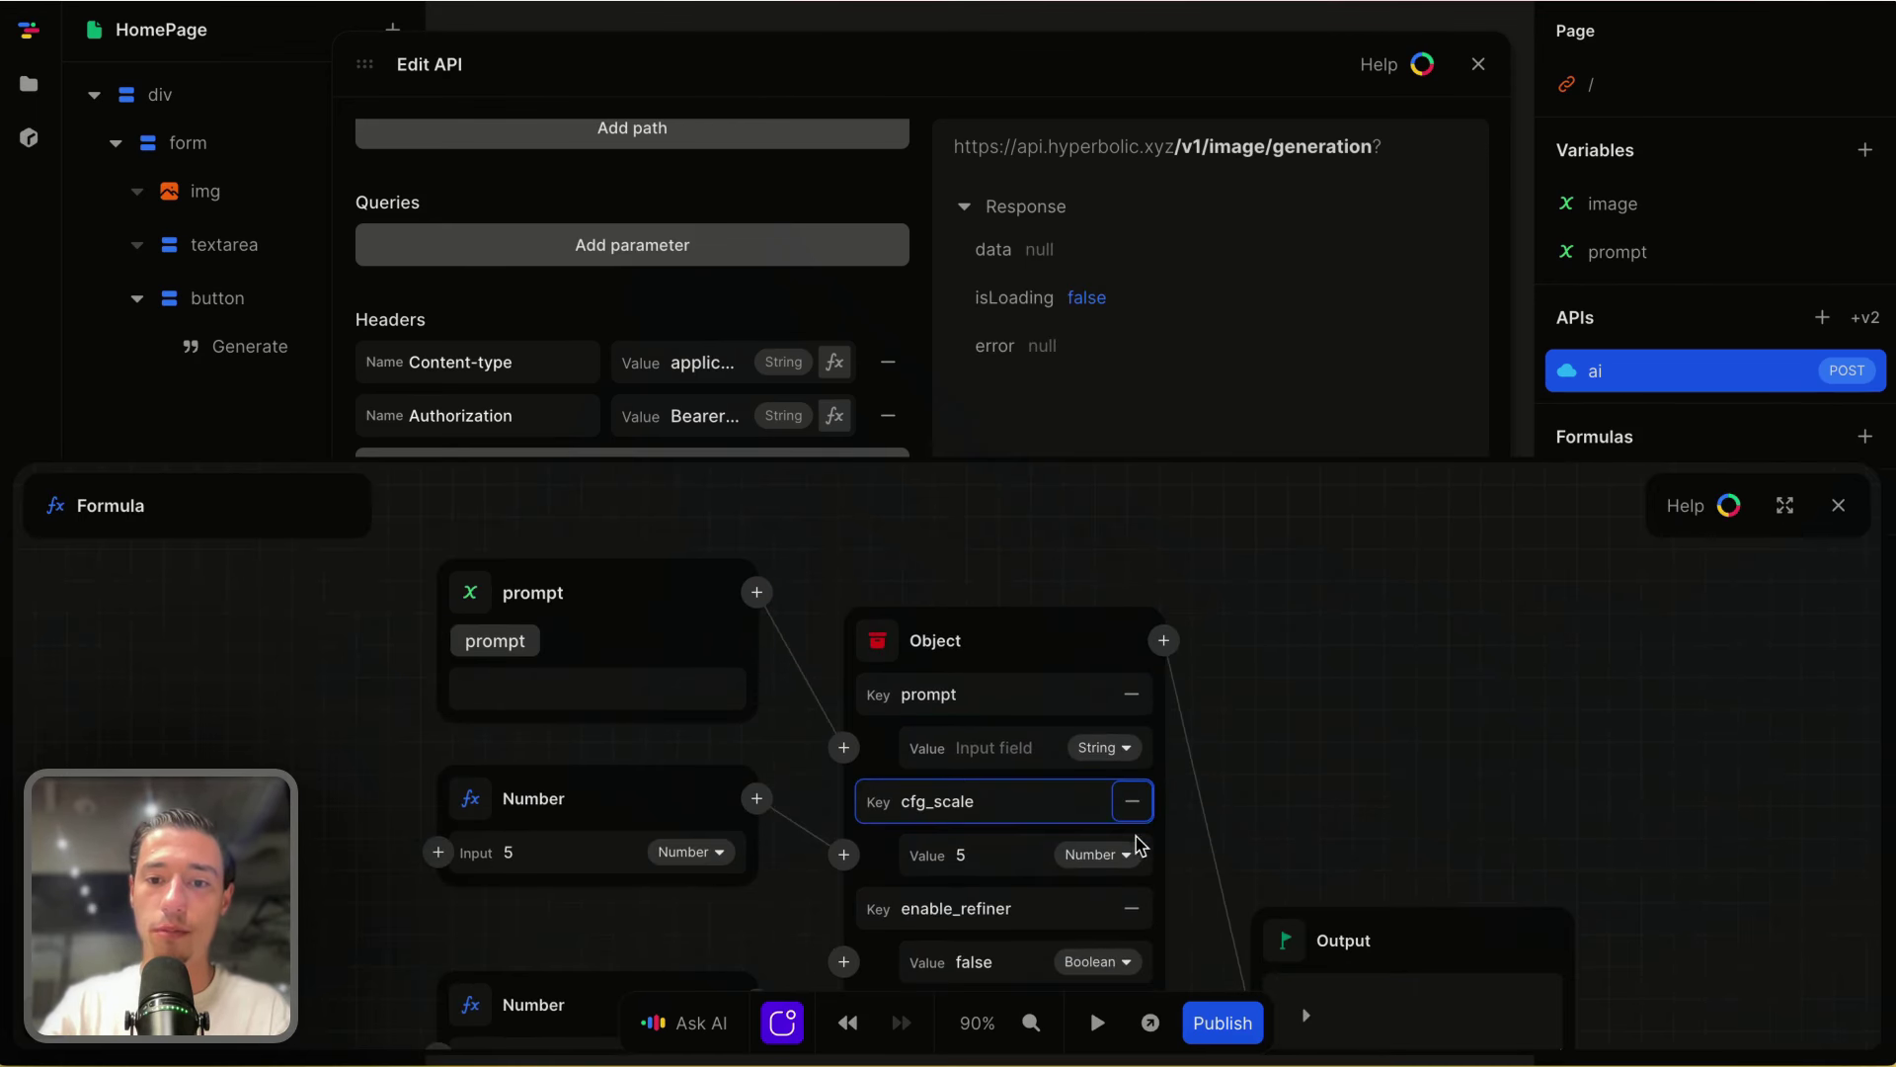
{"action": "left_click", "coordinate": [1131, 802]}
{"action": "left_click", "coordinate": [1132, 773]}
{"action": "left_click", "coordinate": [1132, 776]}
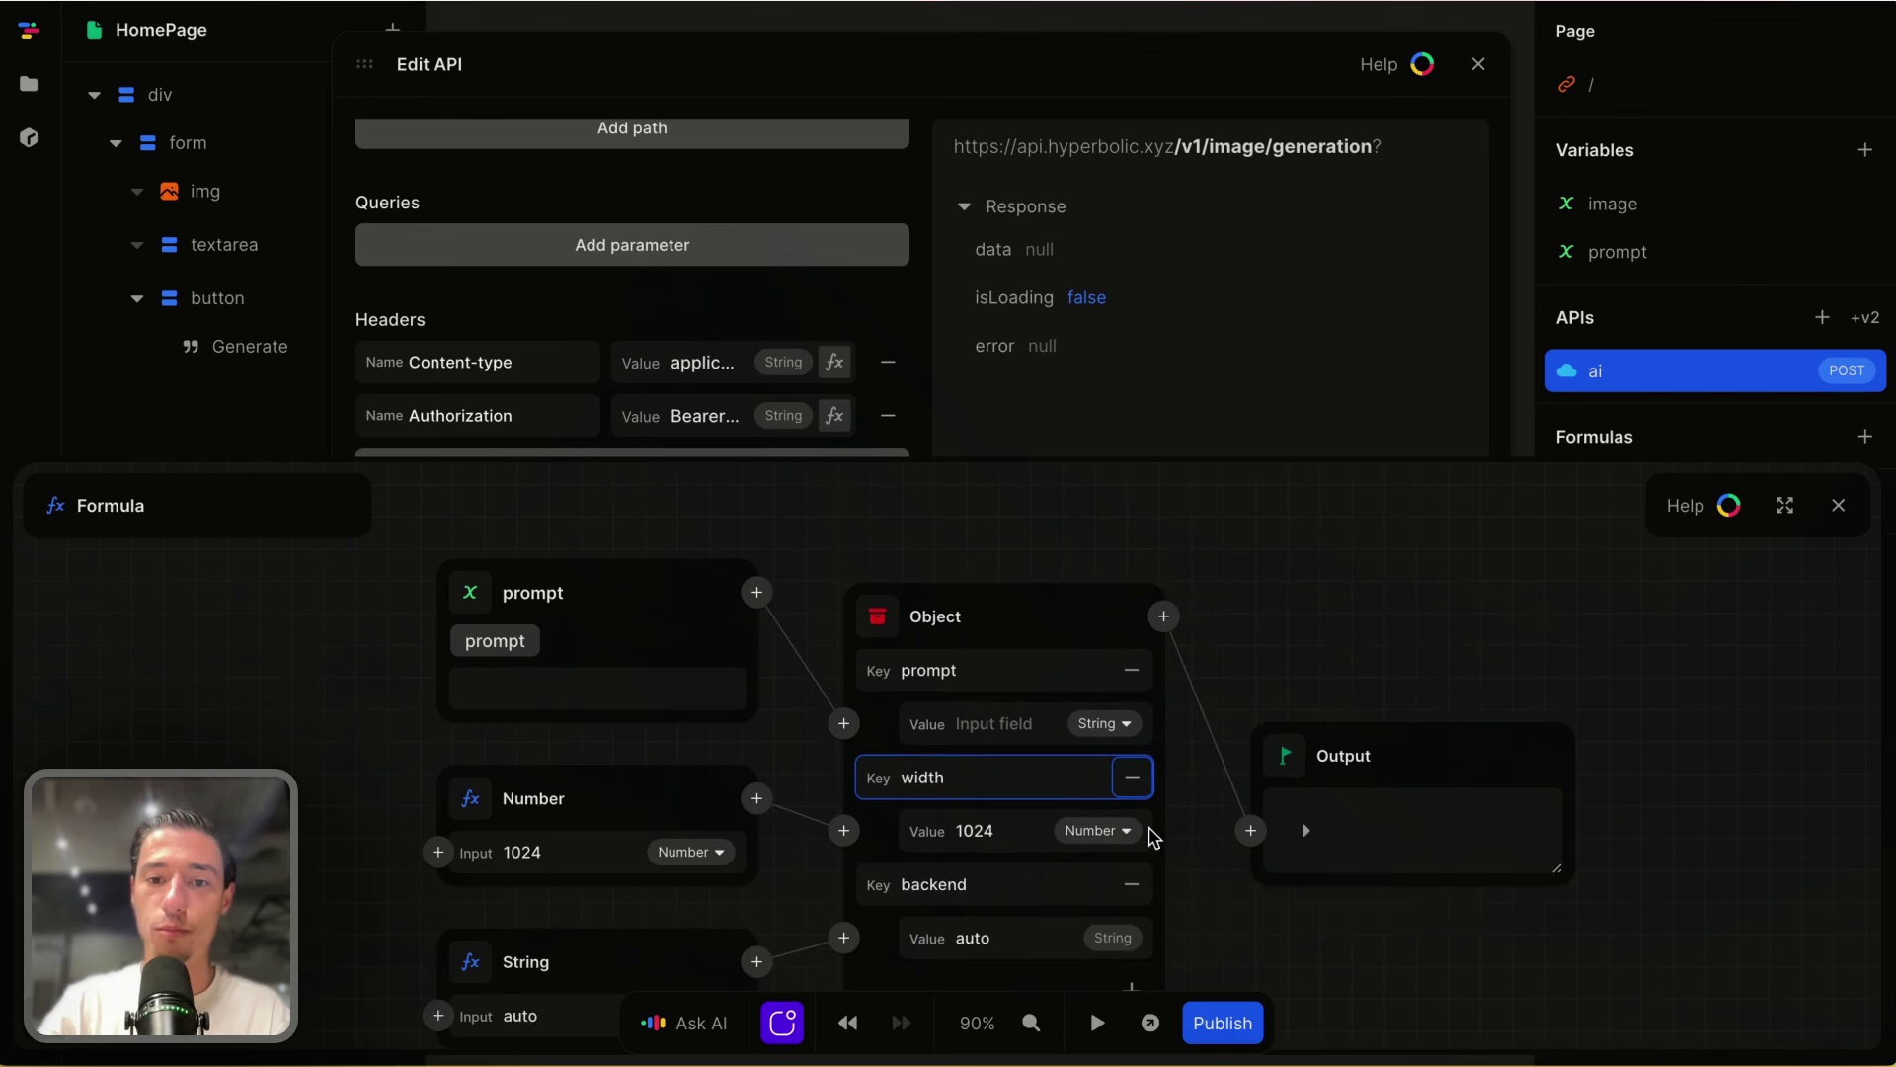
{"action": "left_click", "coordinate": [1132, 777]}
{"action": "left_click", "coordinate": [1132, 756]}
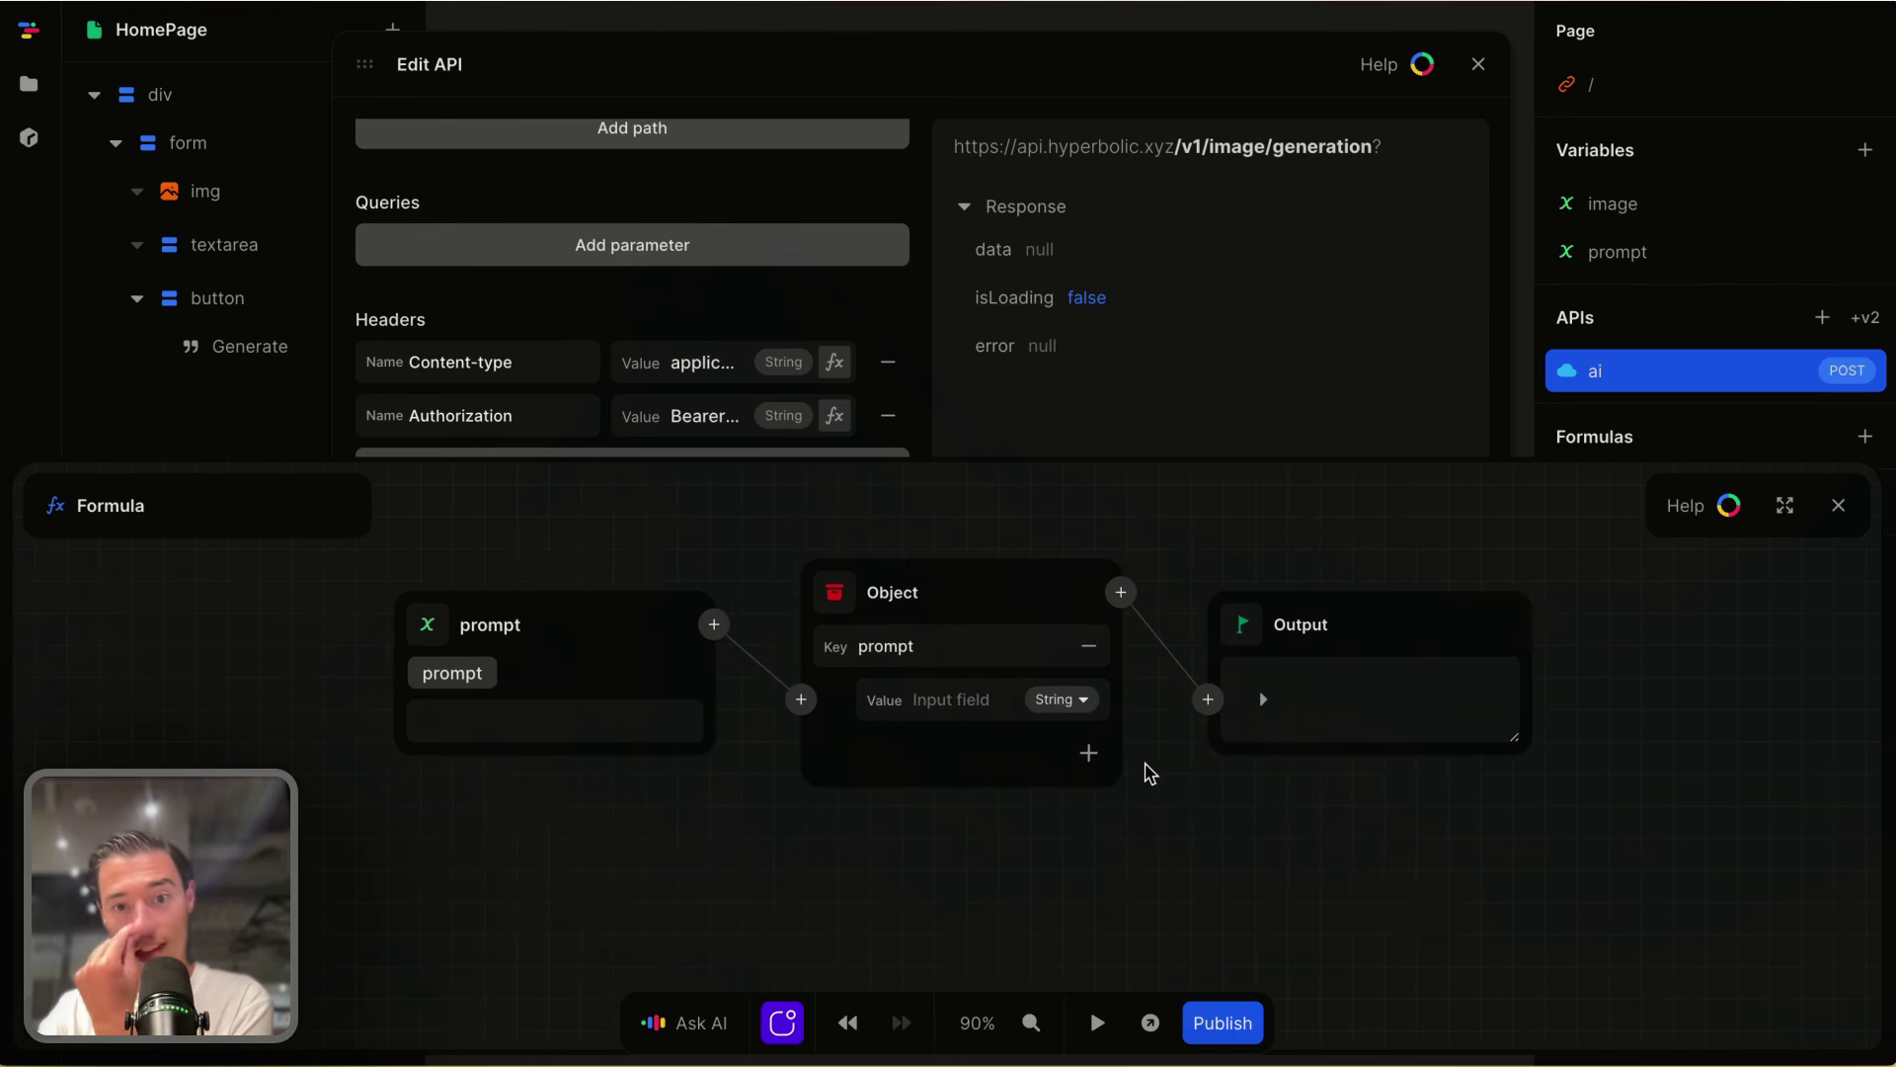
{"action": "left_click", "coordinate": [1839, 507]}
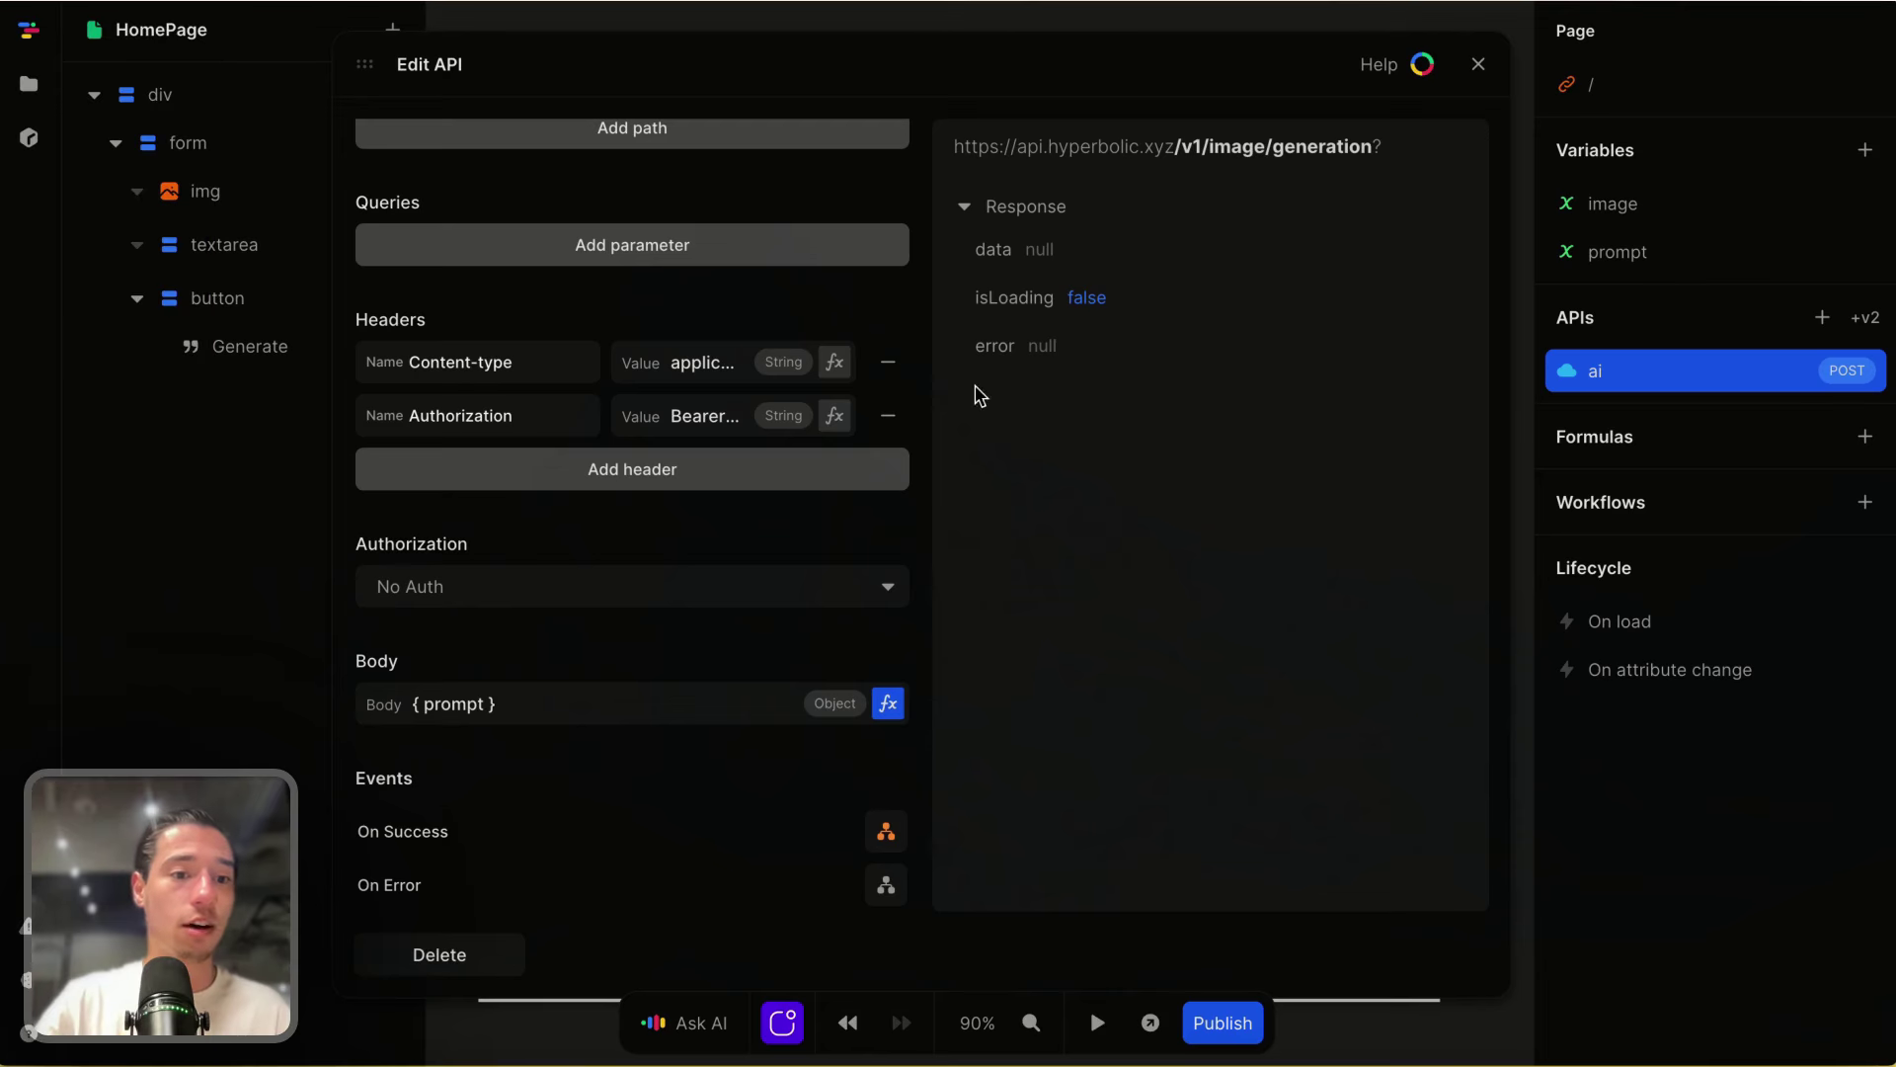
{"action": "mouse_move", "coordinate": [10, 691]}
{"action": "left_click", "coordinate": [105, 691]}
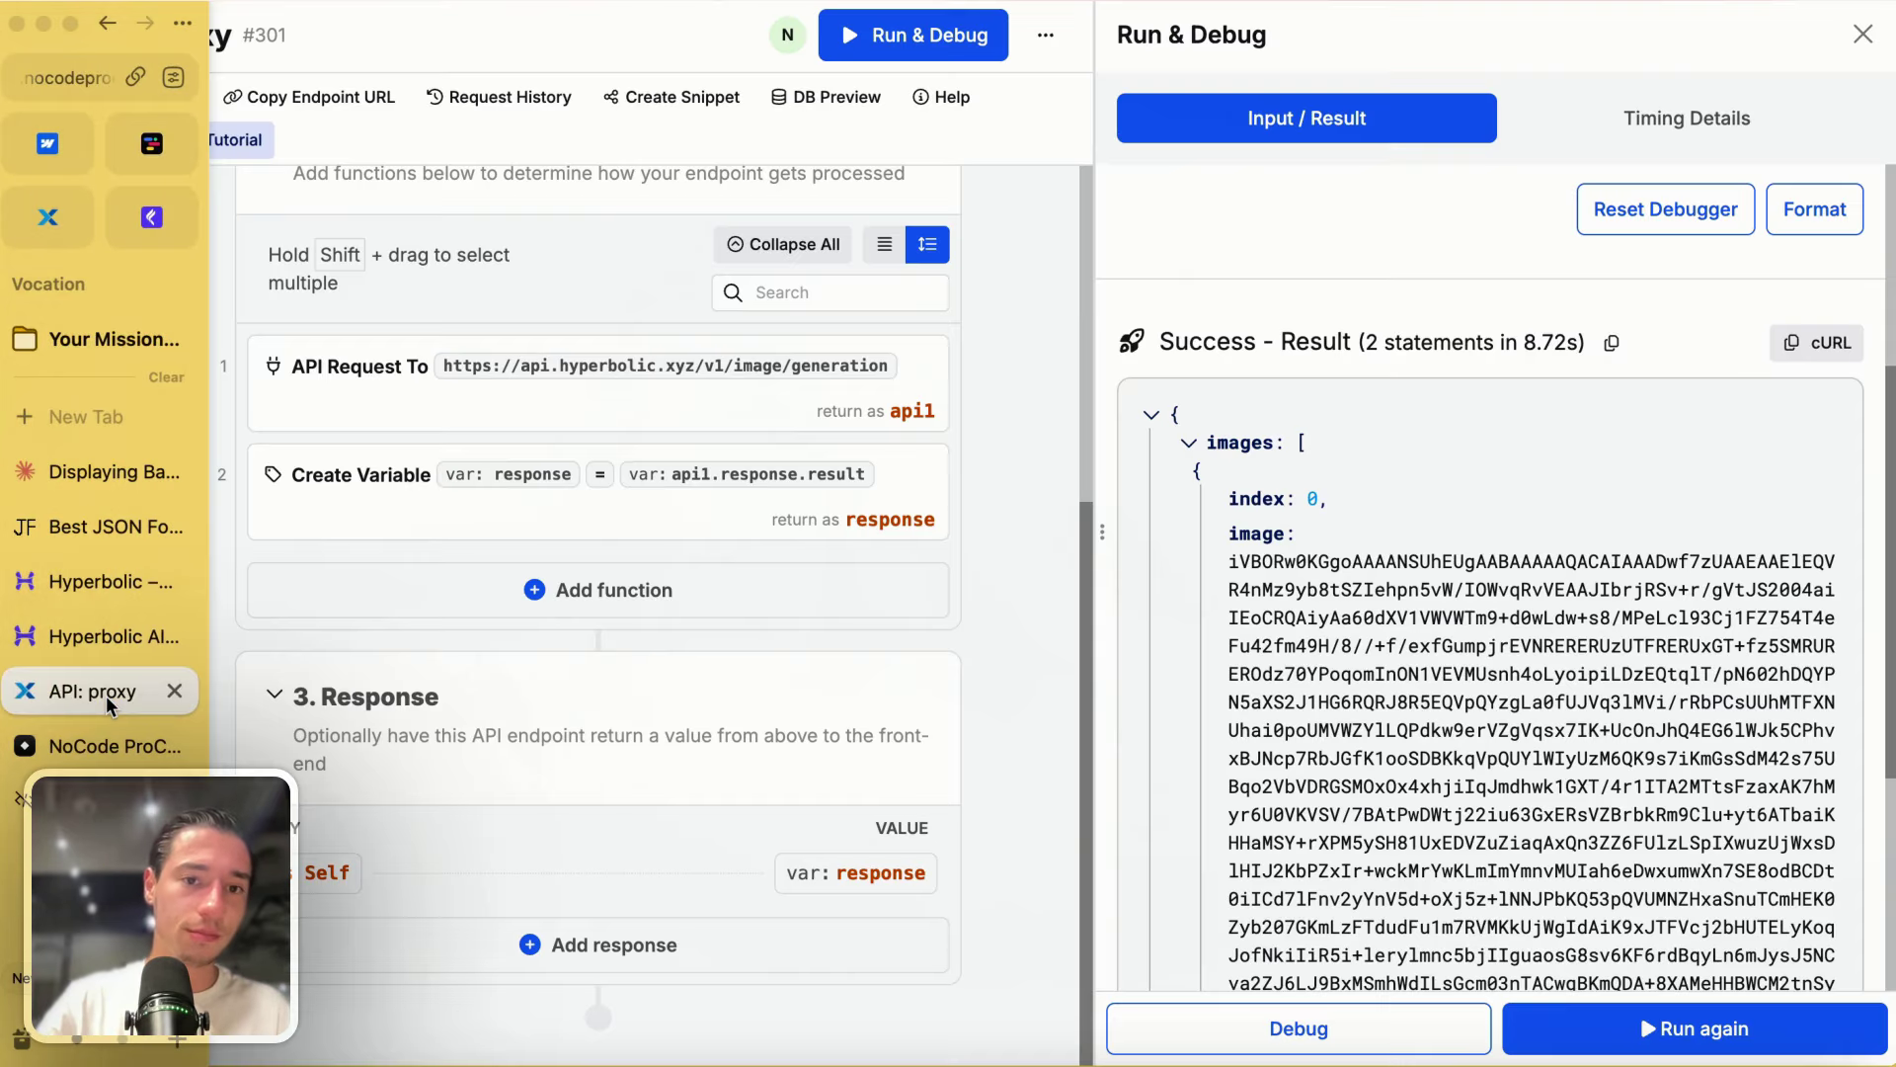
{"action": "mouse_move", "coordinate": [8, 168]}
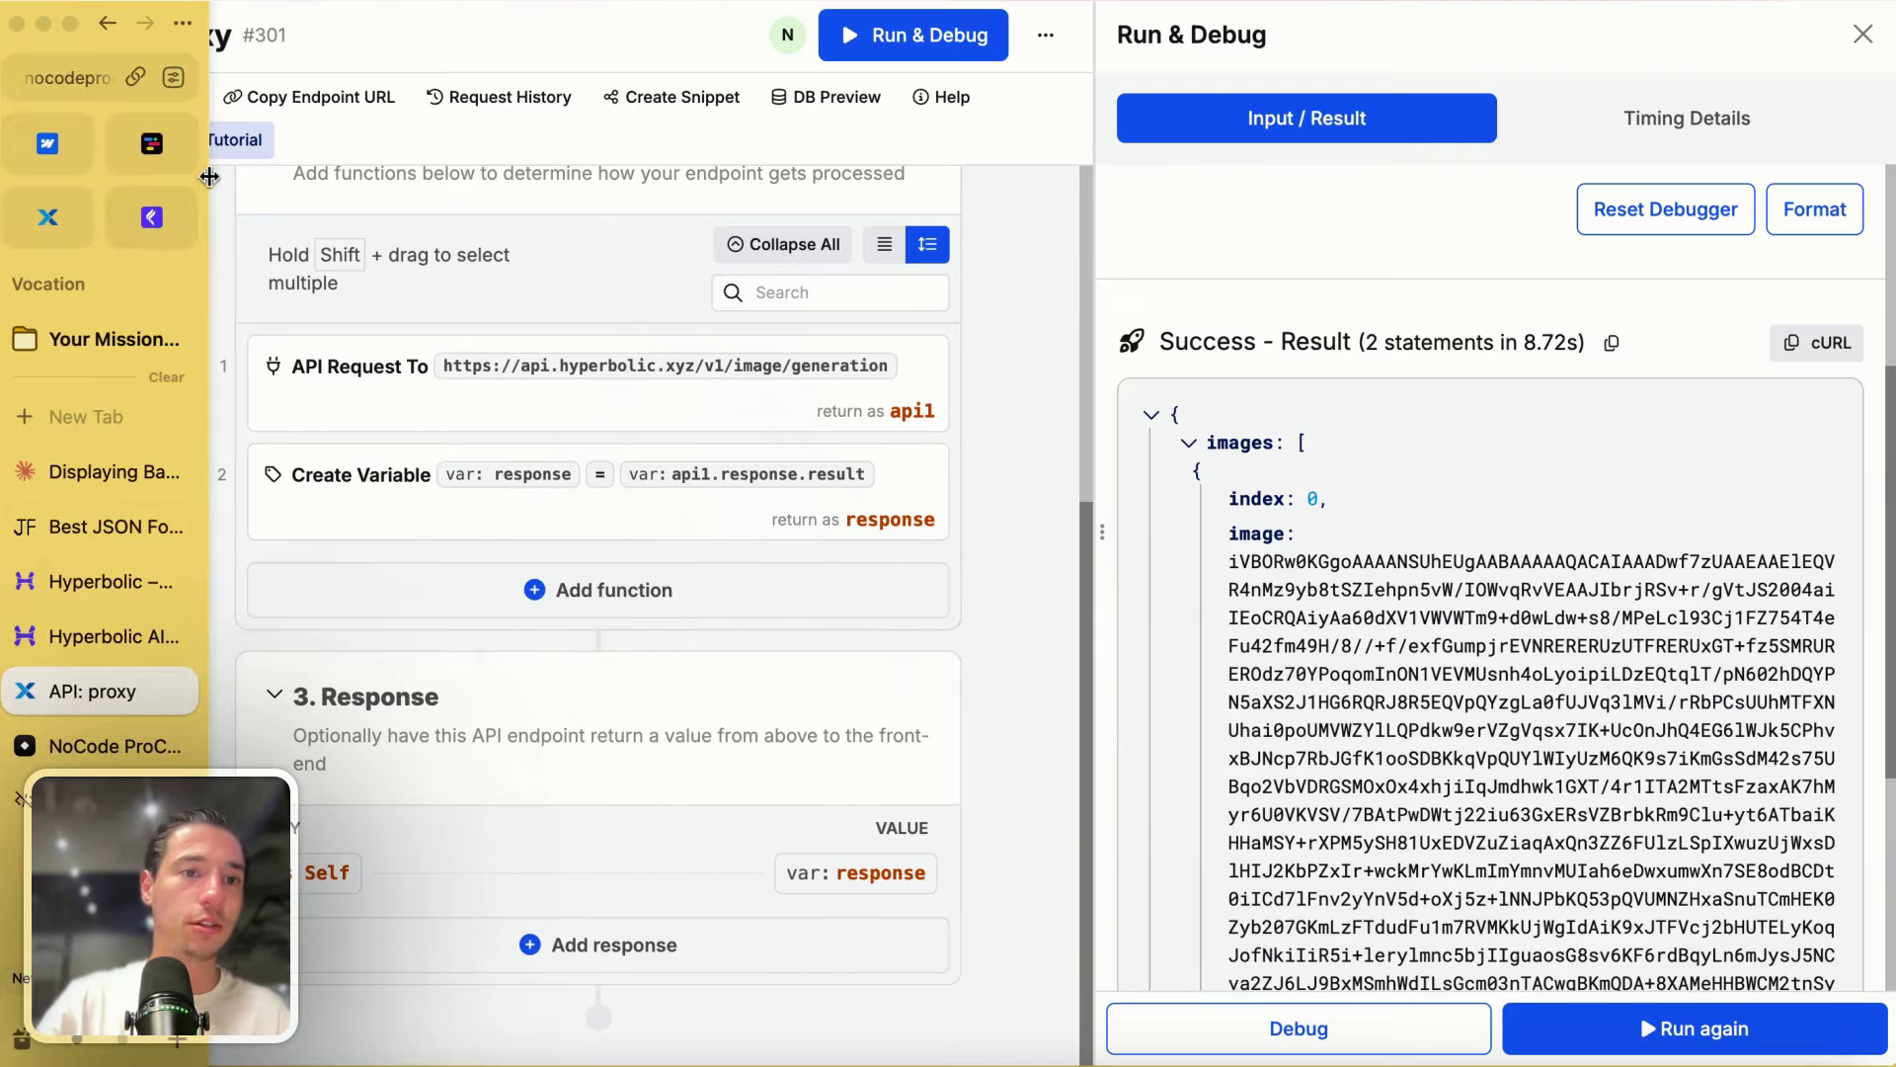
{"action": "left_click", "coordinate": [158, 166]}
Step: Remove the Authorization header from the ai API
{"action": "scroll", "coordinate": [774, 309], "scroll_direction": "up", "scroll_amount": 3}
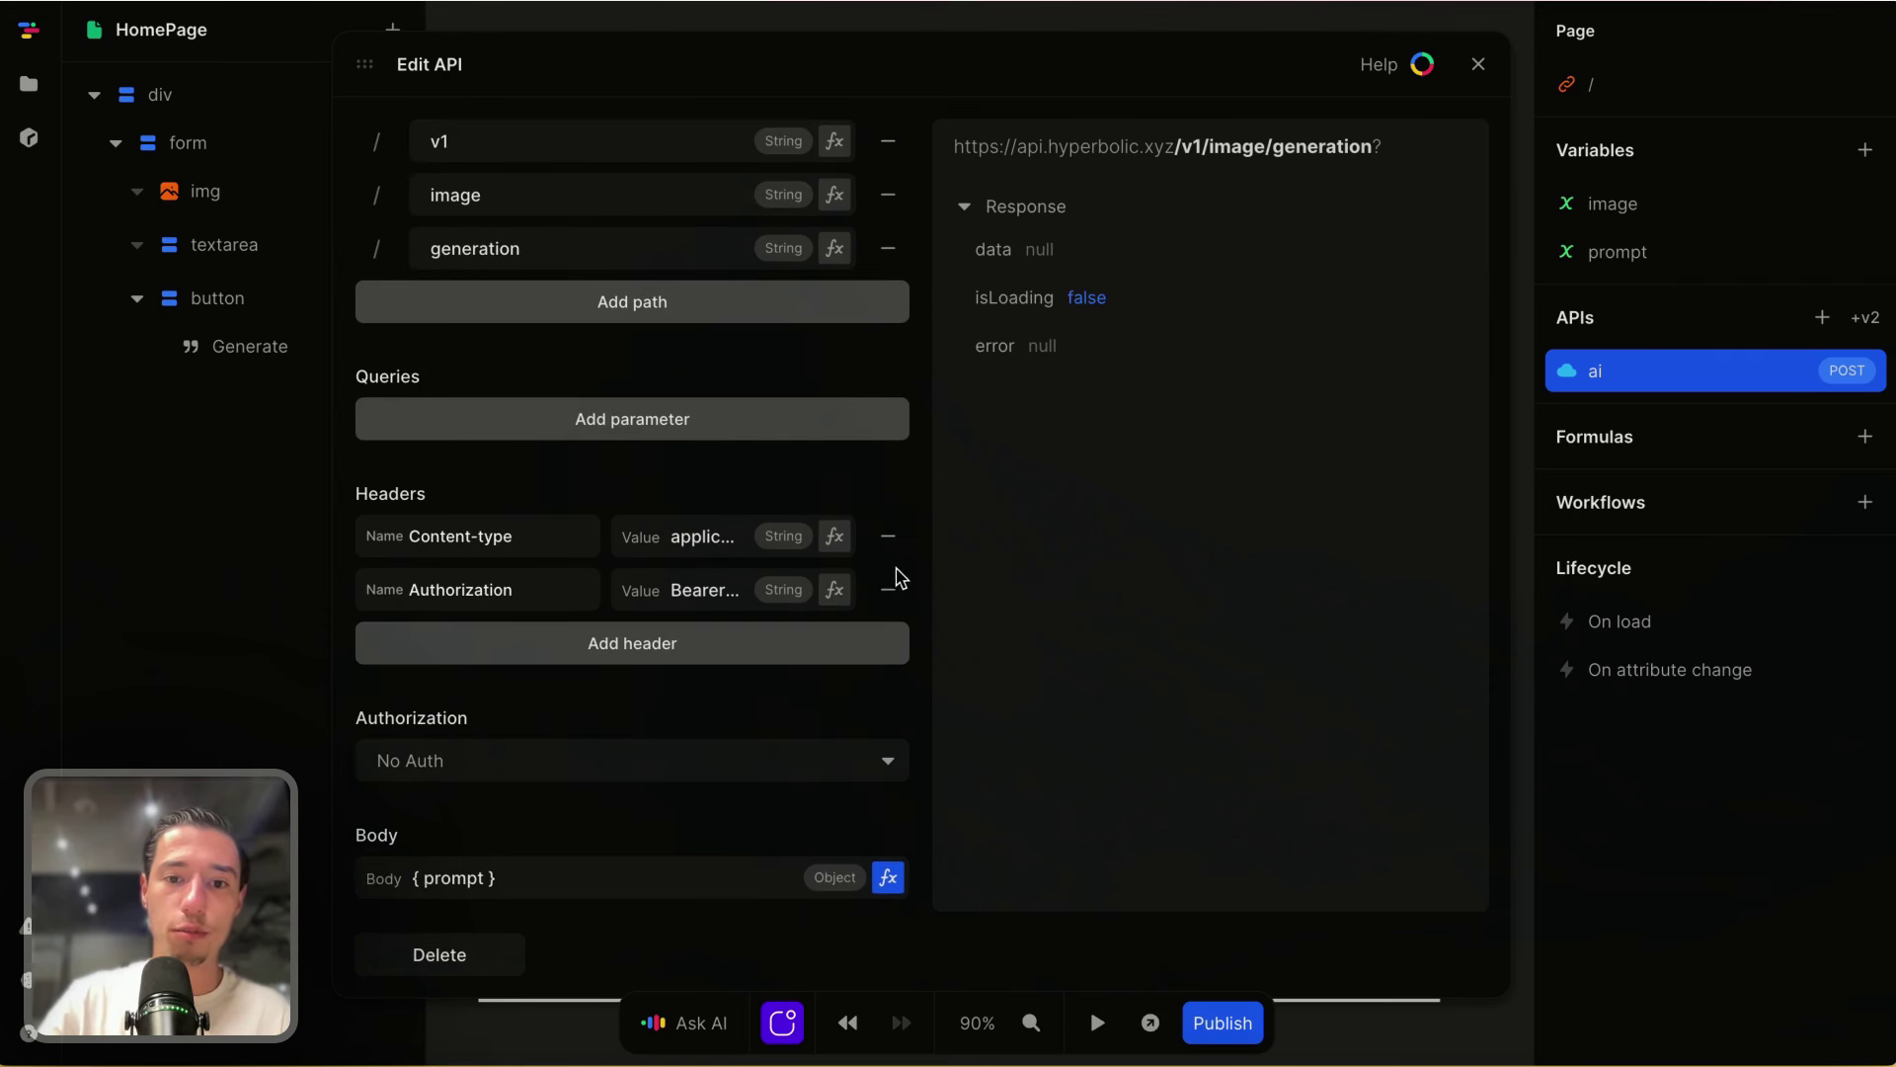
{"action": "left_click", "coordinate": [888, 590]}
{"action": "left_click", "coordinate": [889, 593]}
{"action": "left_click", "coordinate": [889, 595]}
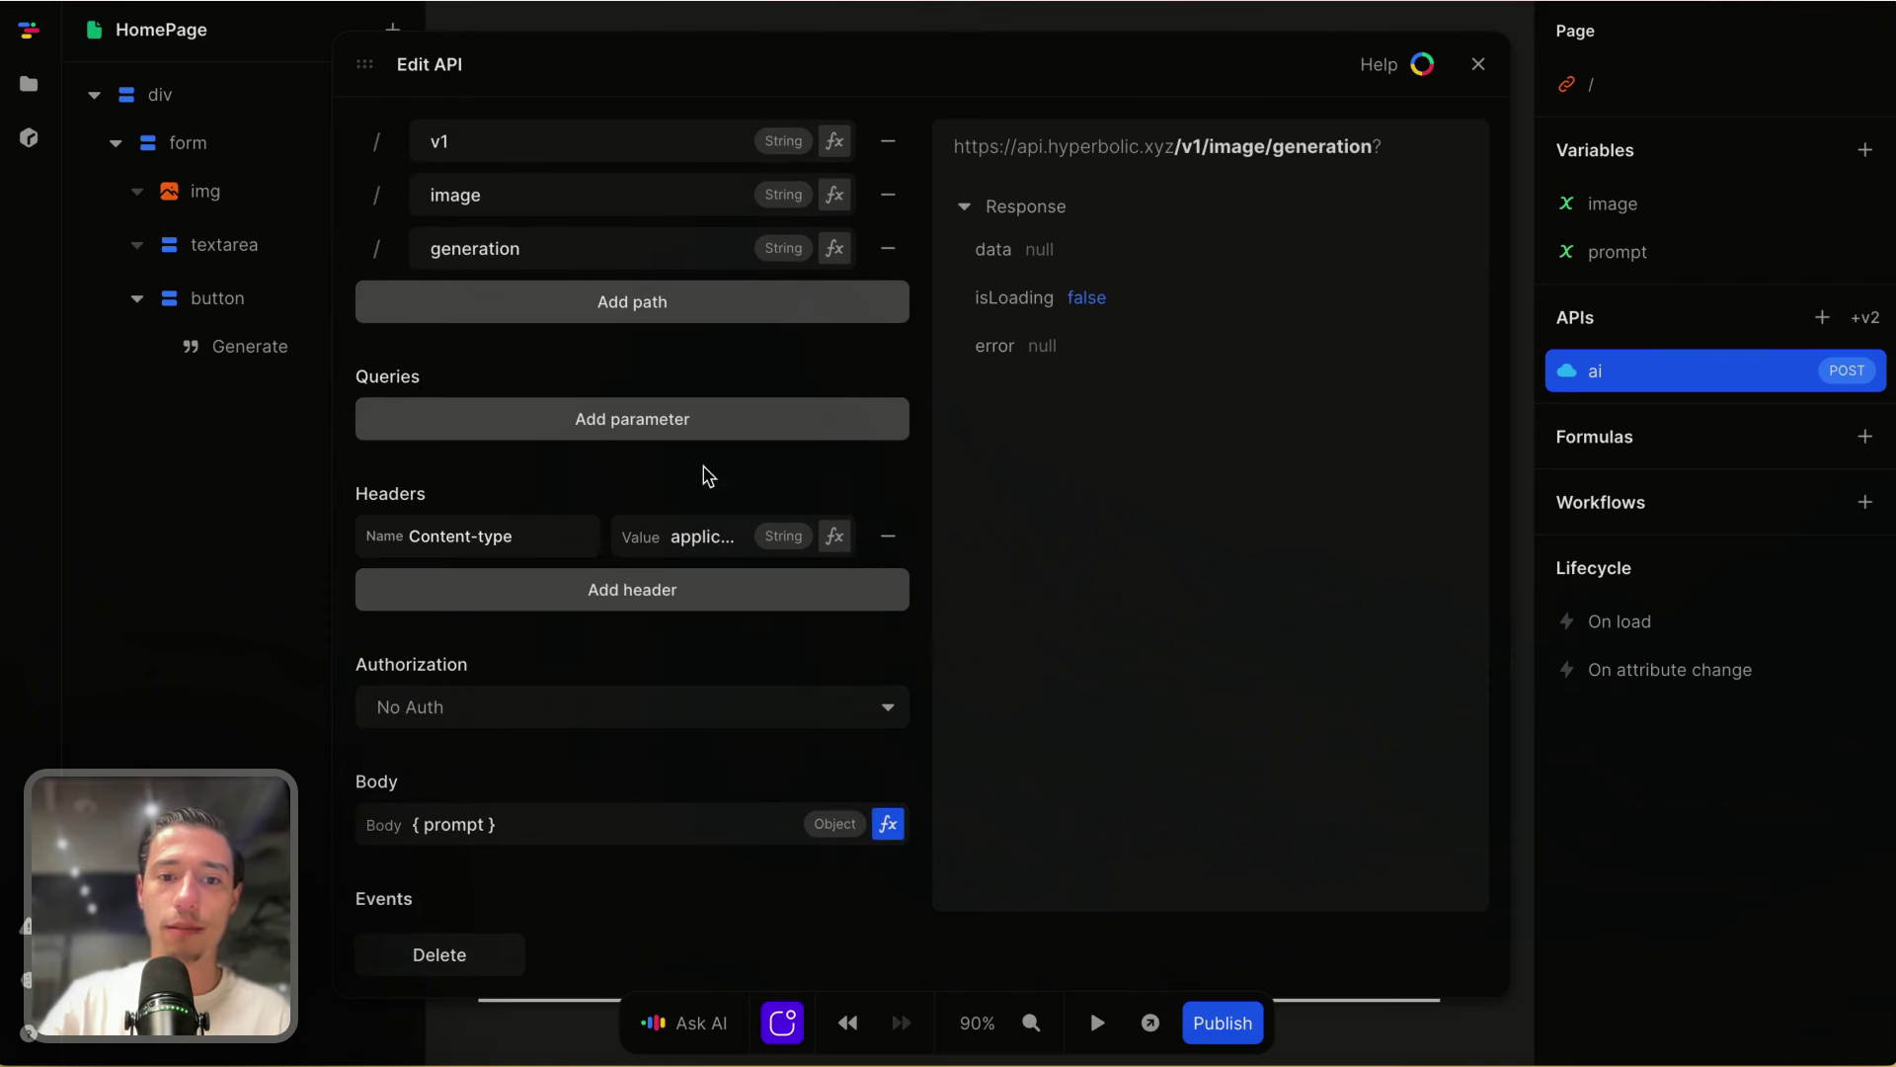
{"action": "scroll", "coordinate": [705, 379], "scroll_direction": "up", "scroll_amount": 5}
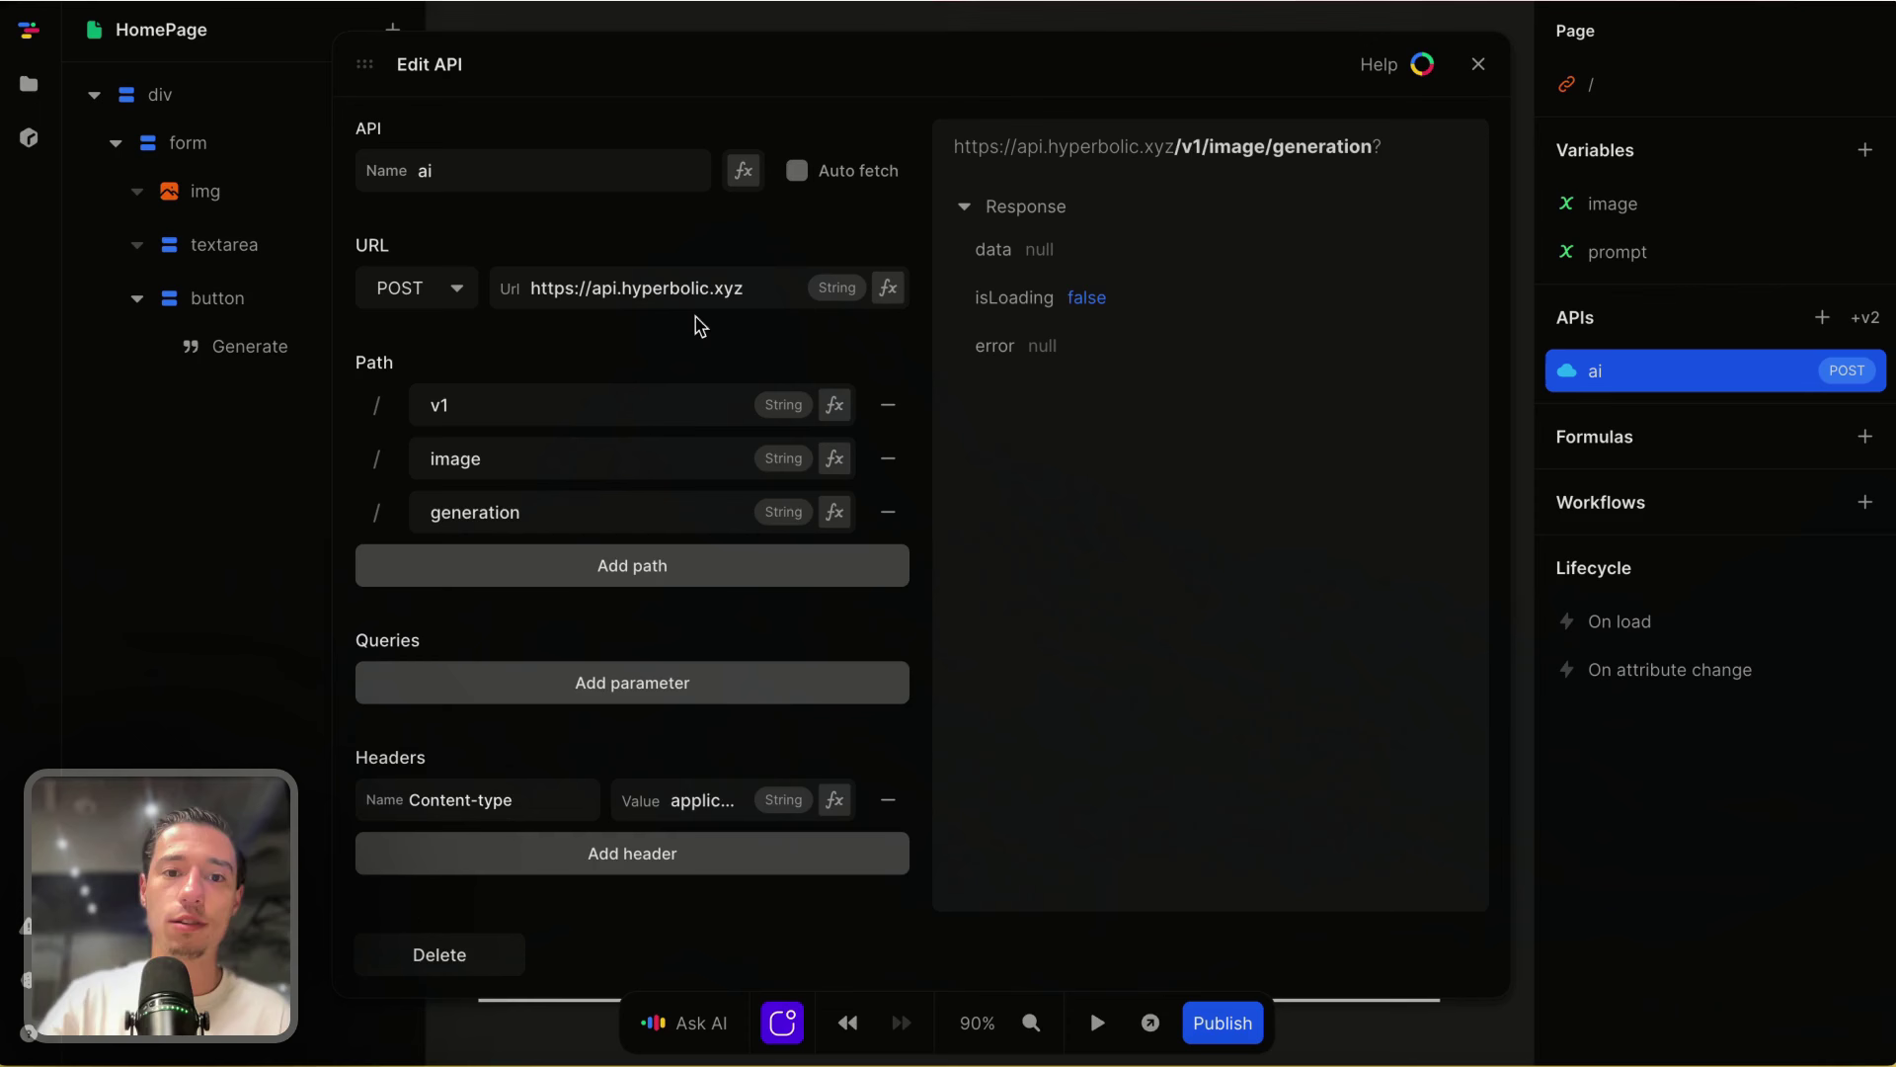
{"action": "left_click", "coordinate": [888, 404]}
{"action": "left_click", "coordinate": [888, 405]}
{"action": "left_click", "coordinate": [888, 405]}
{"action": "triple_click", "coordinate": [695, 290]}
{"action": "key", "text": "BackSpace"}
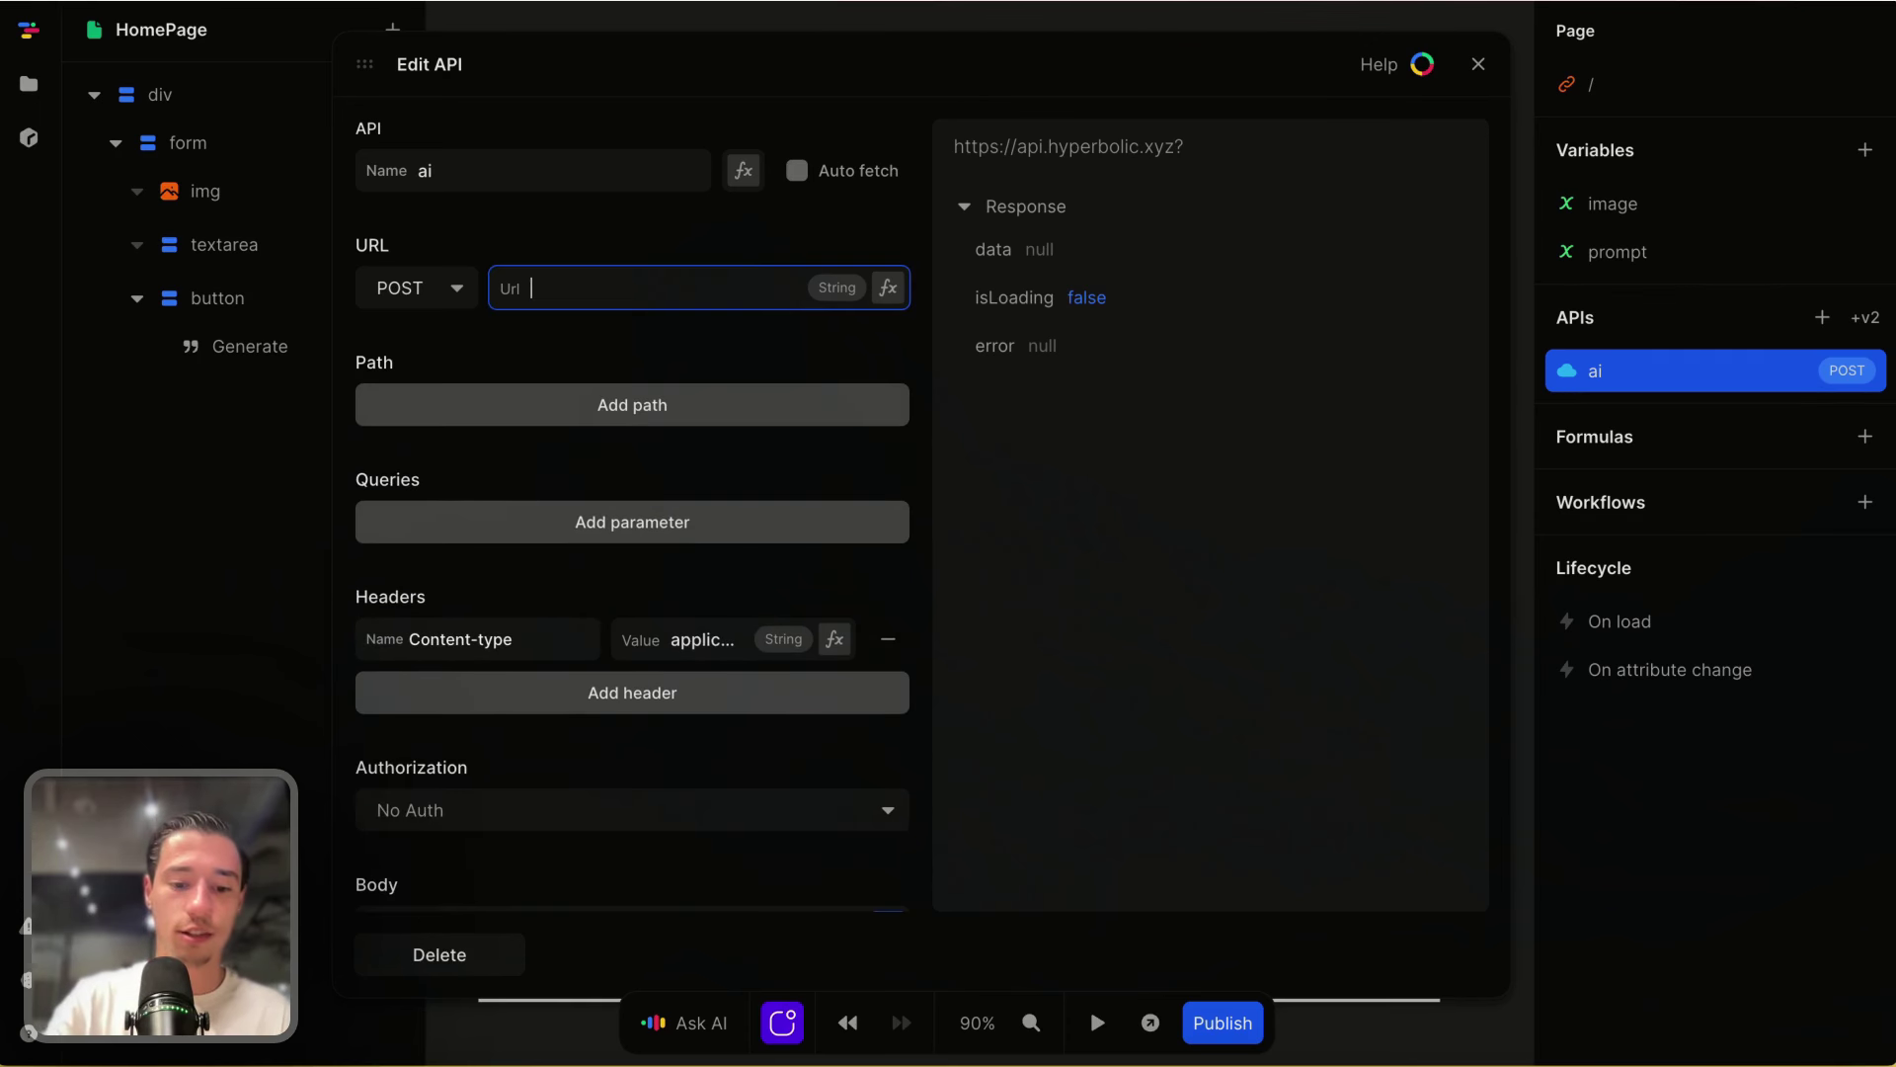
{"action": "key", "text": "ctrl+v"}
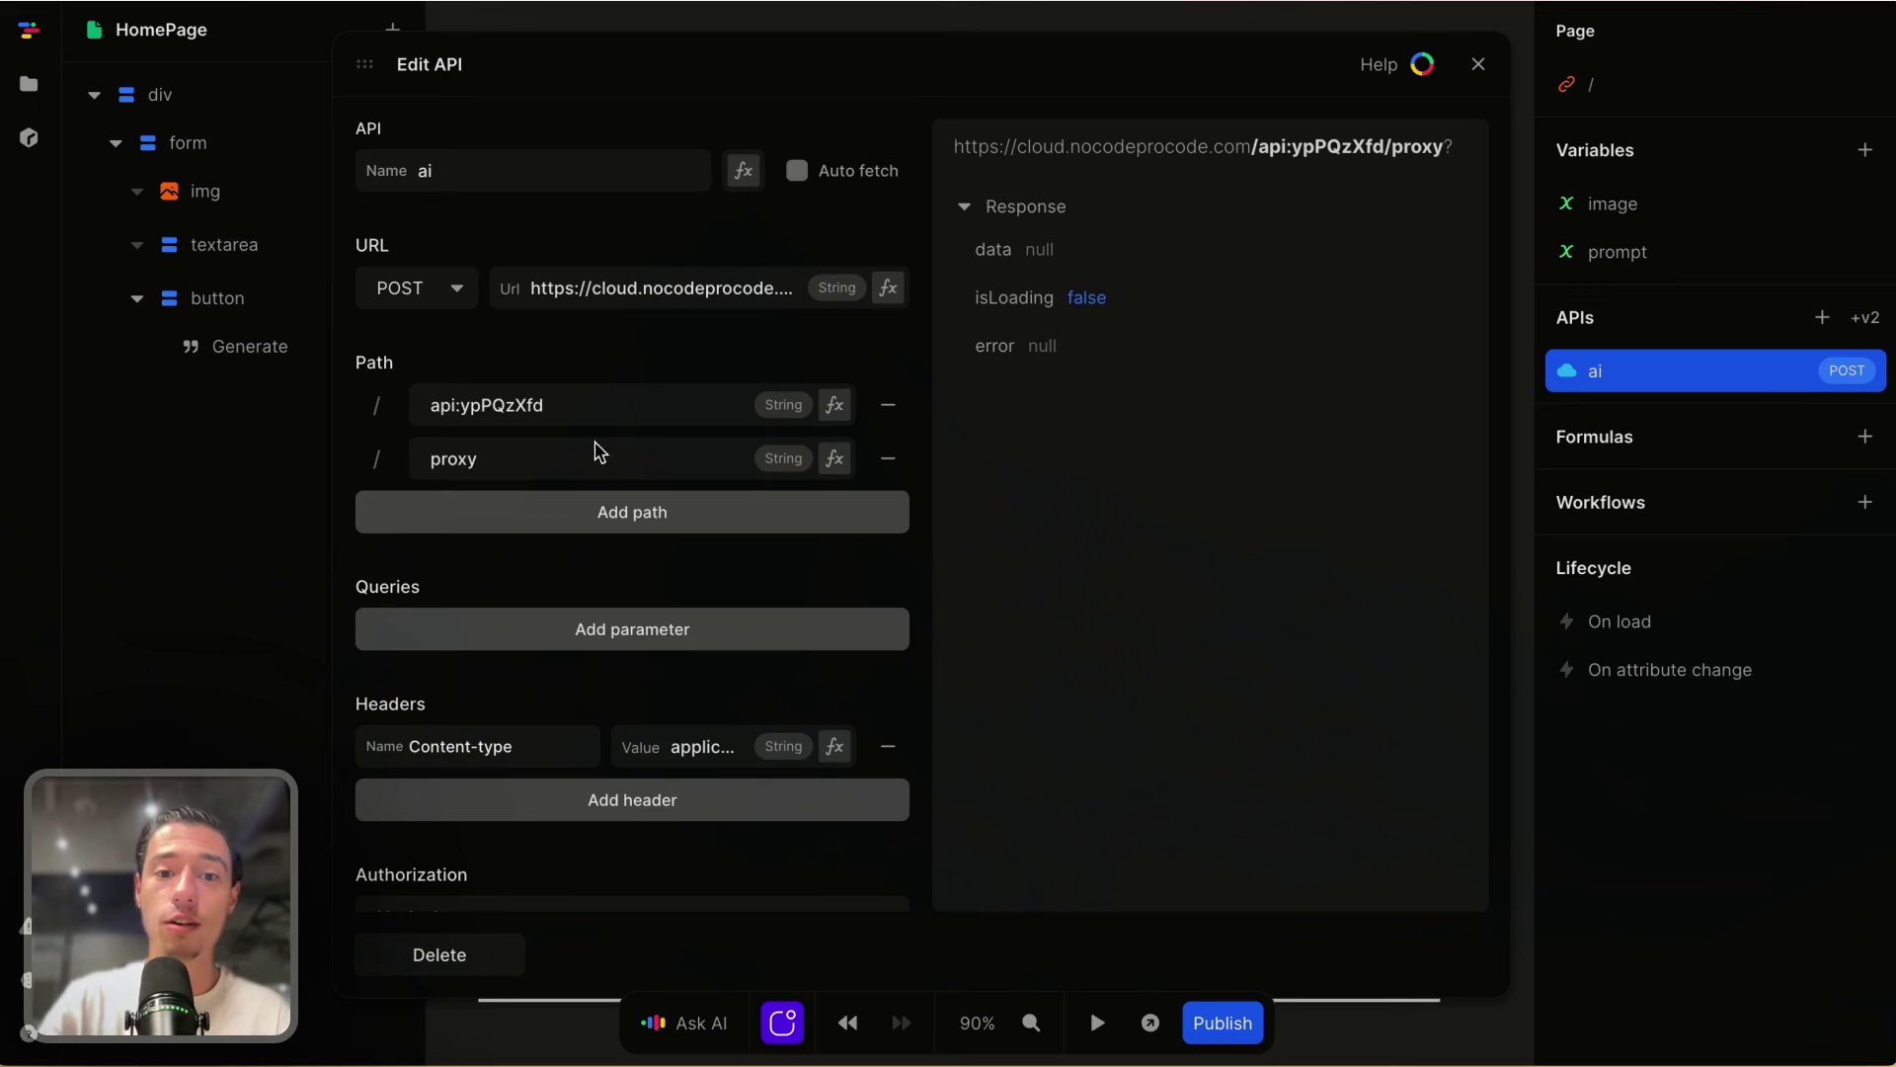
{"action": "scroll", "coordinate": [671, 474], "scroll_direction": "down", "scroll_amount": 5}
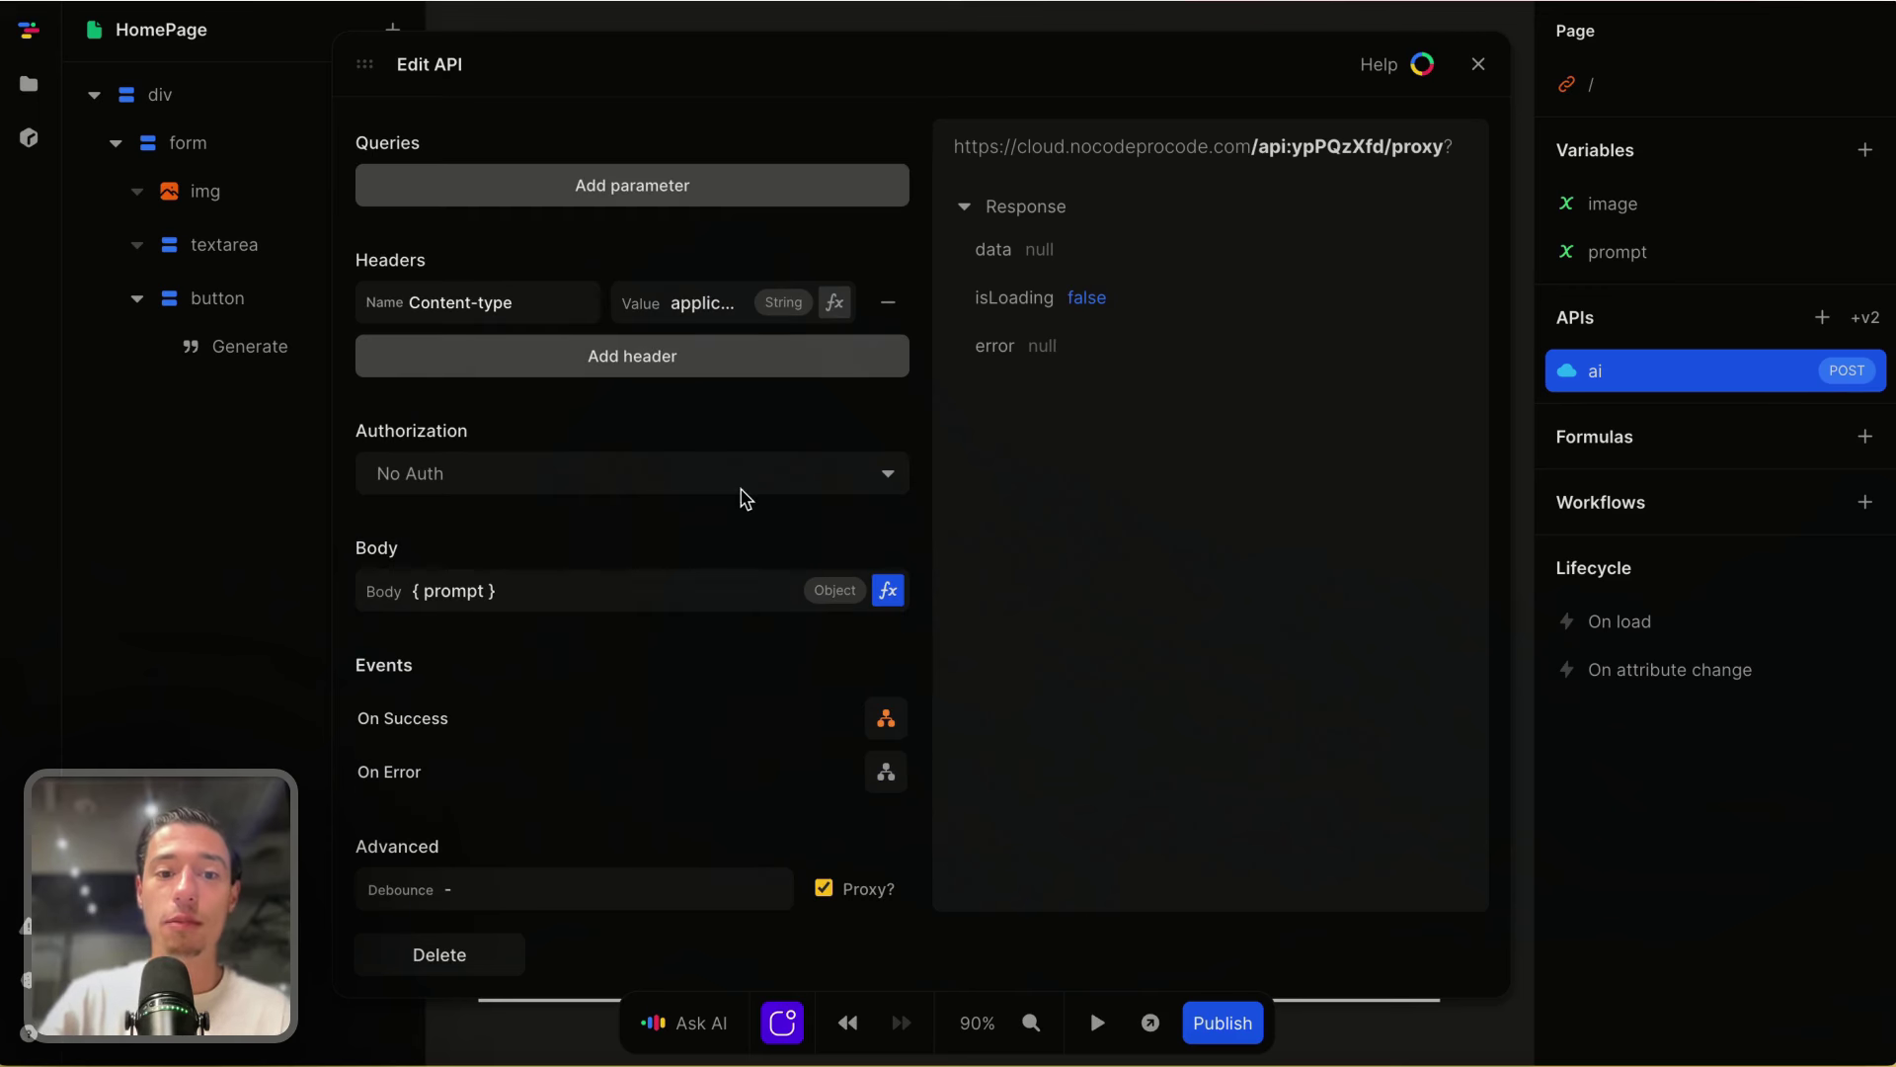
{"action": "left_click", "coordinate": [1478, 65]}
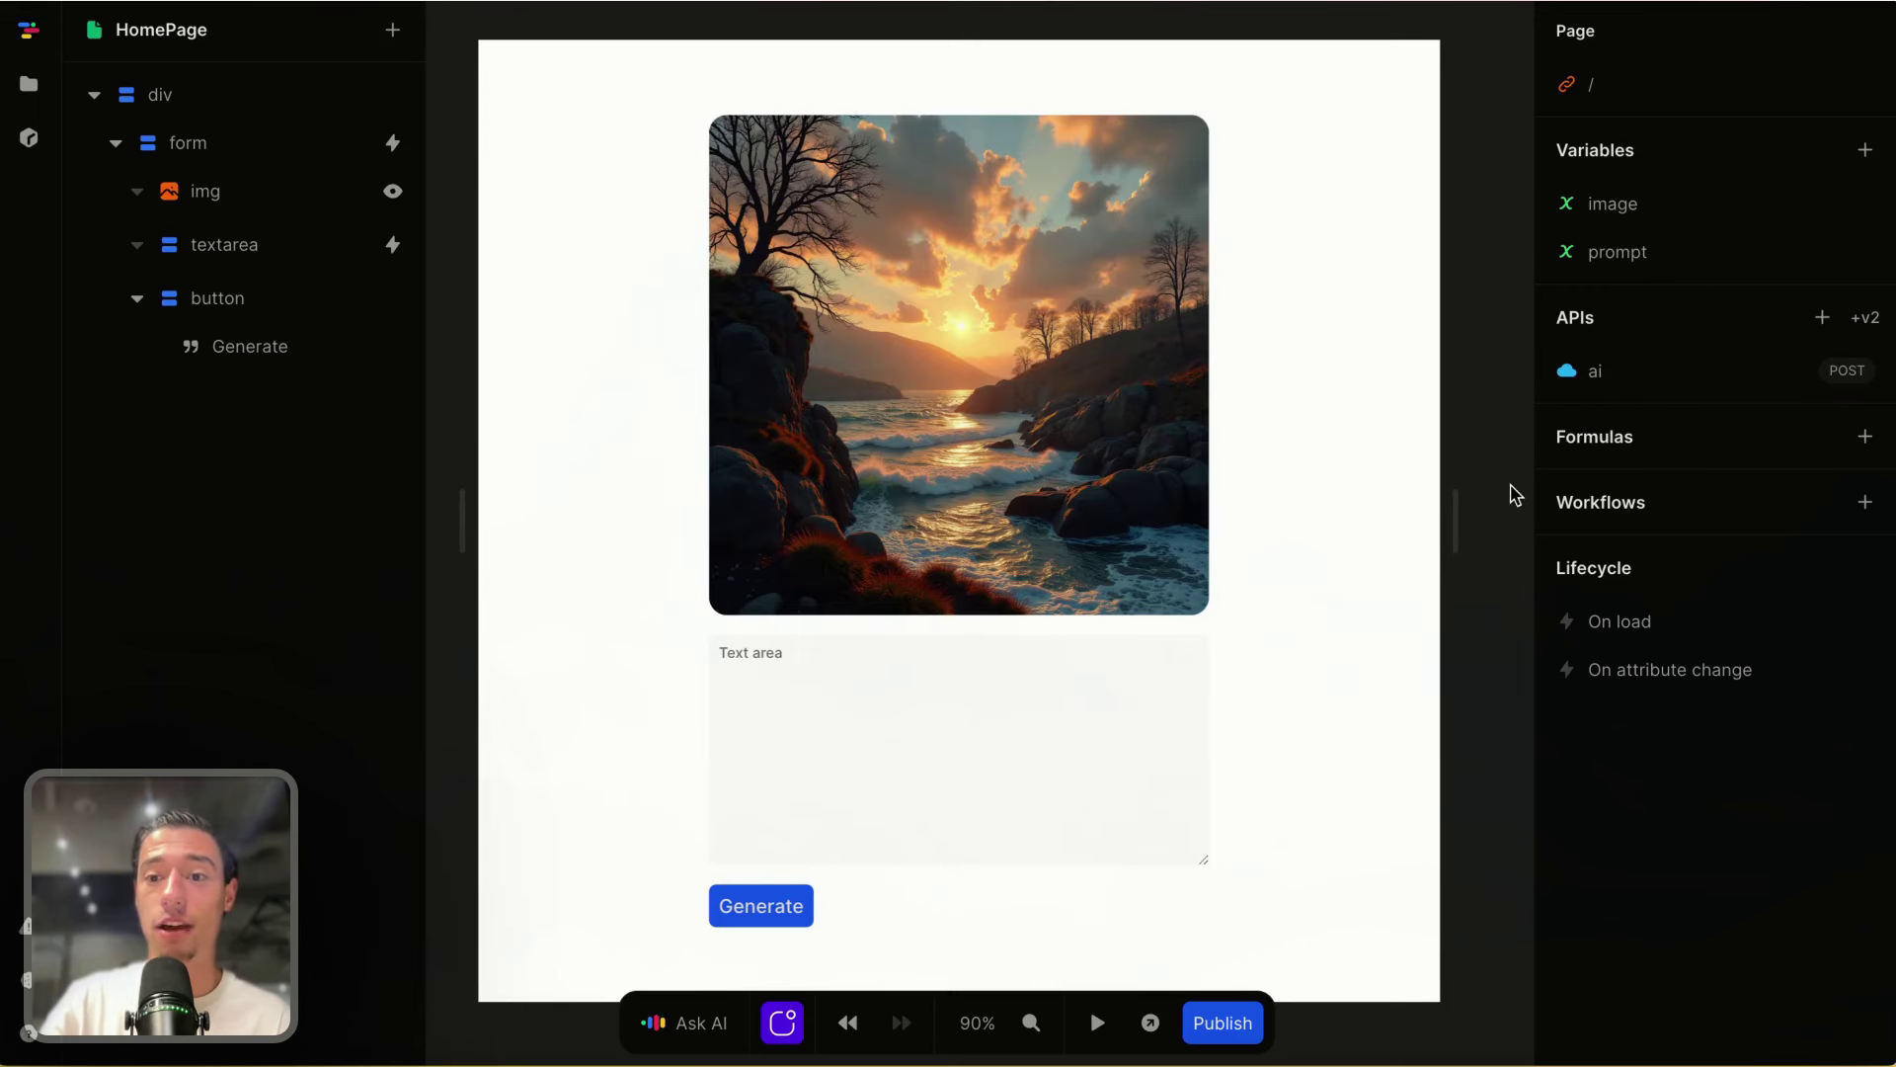
Step: Open the browser's network inspector and narrow it so the page canvas is usable beside it
{"action": "right_click", "coordinate": [1481, 368]}
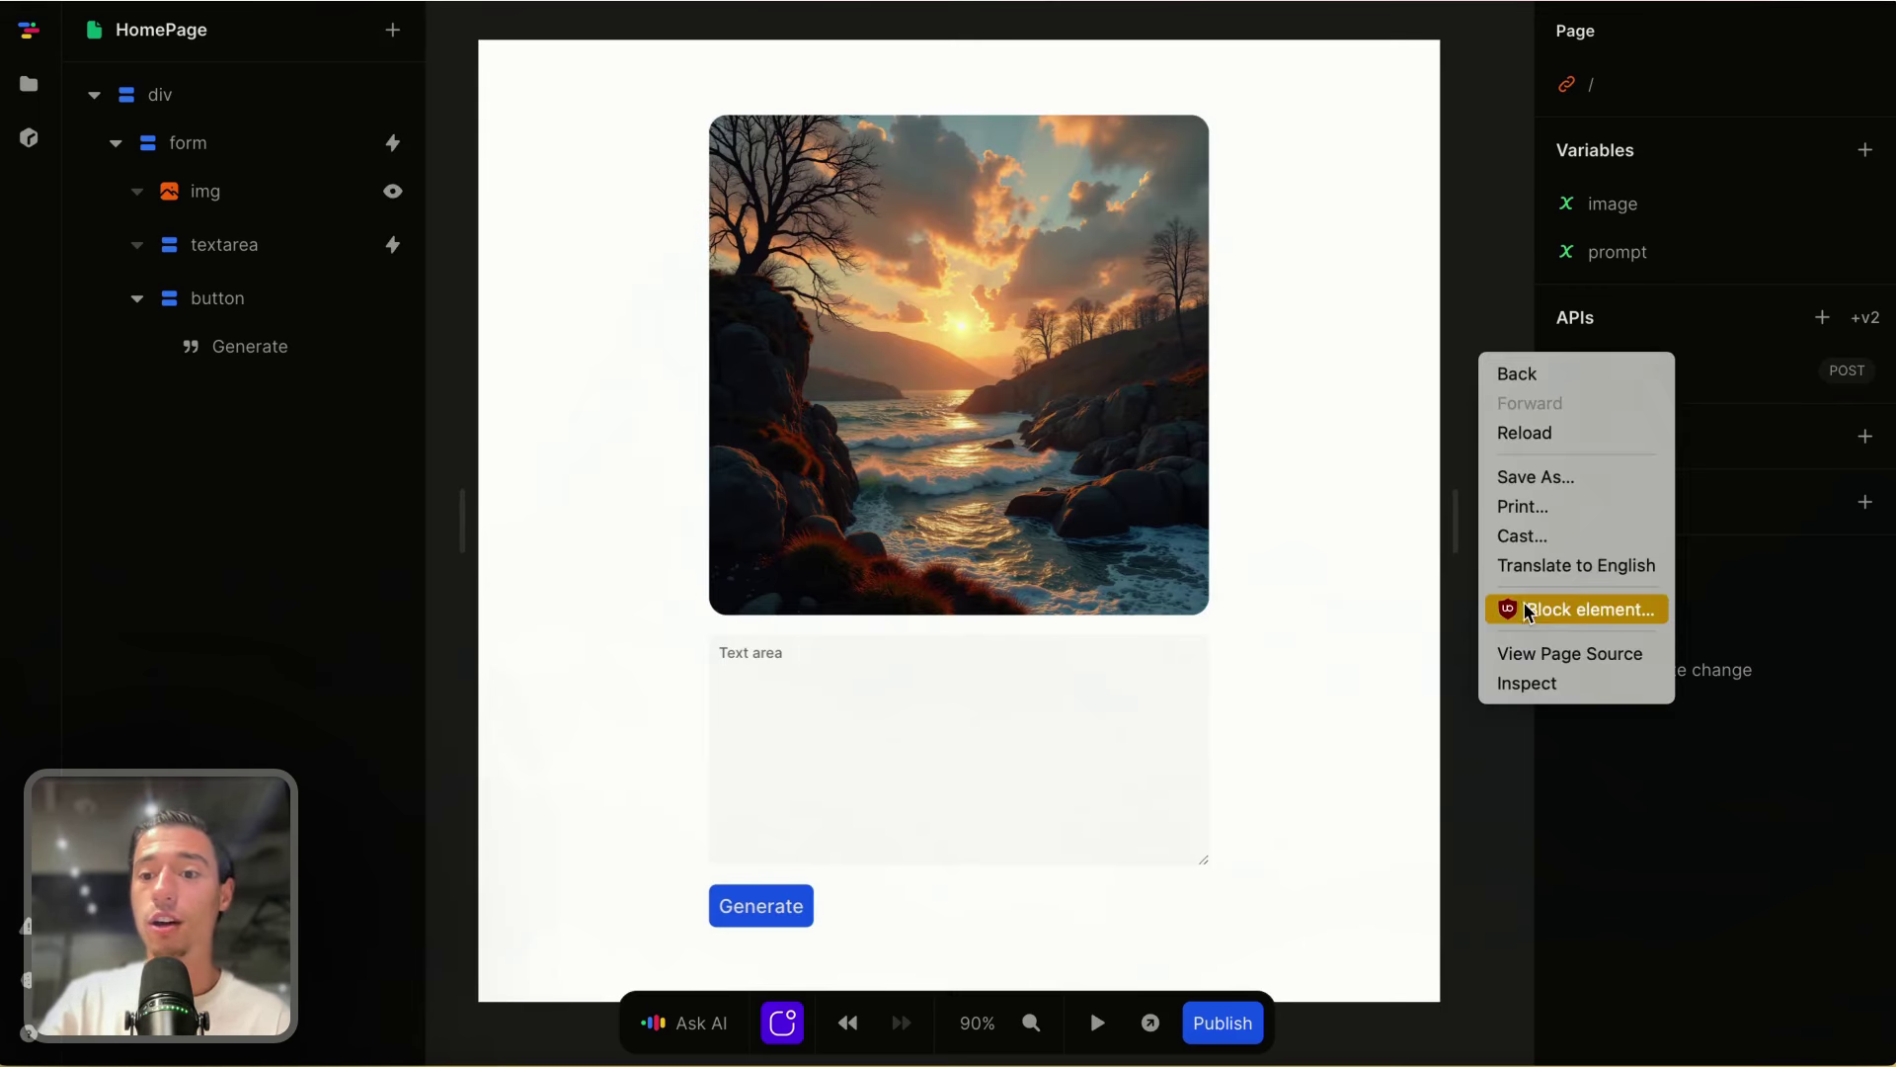
{"action": "left_click", "coordinate": [1526, 684]}
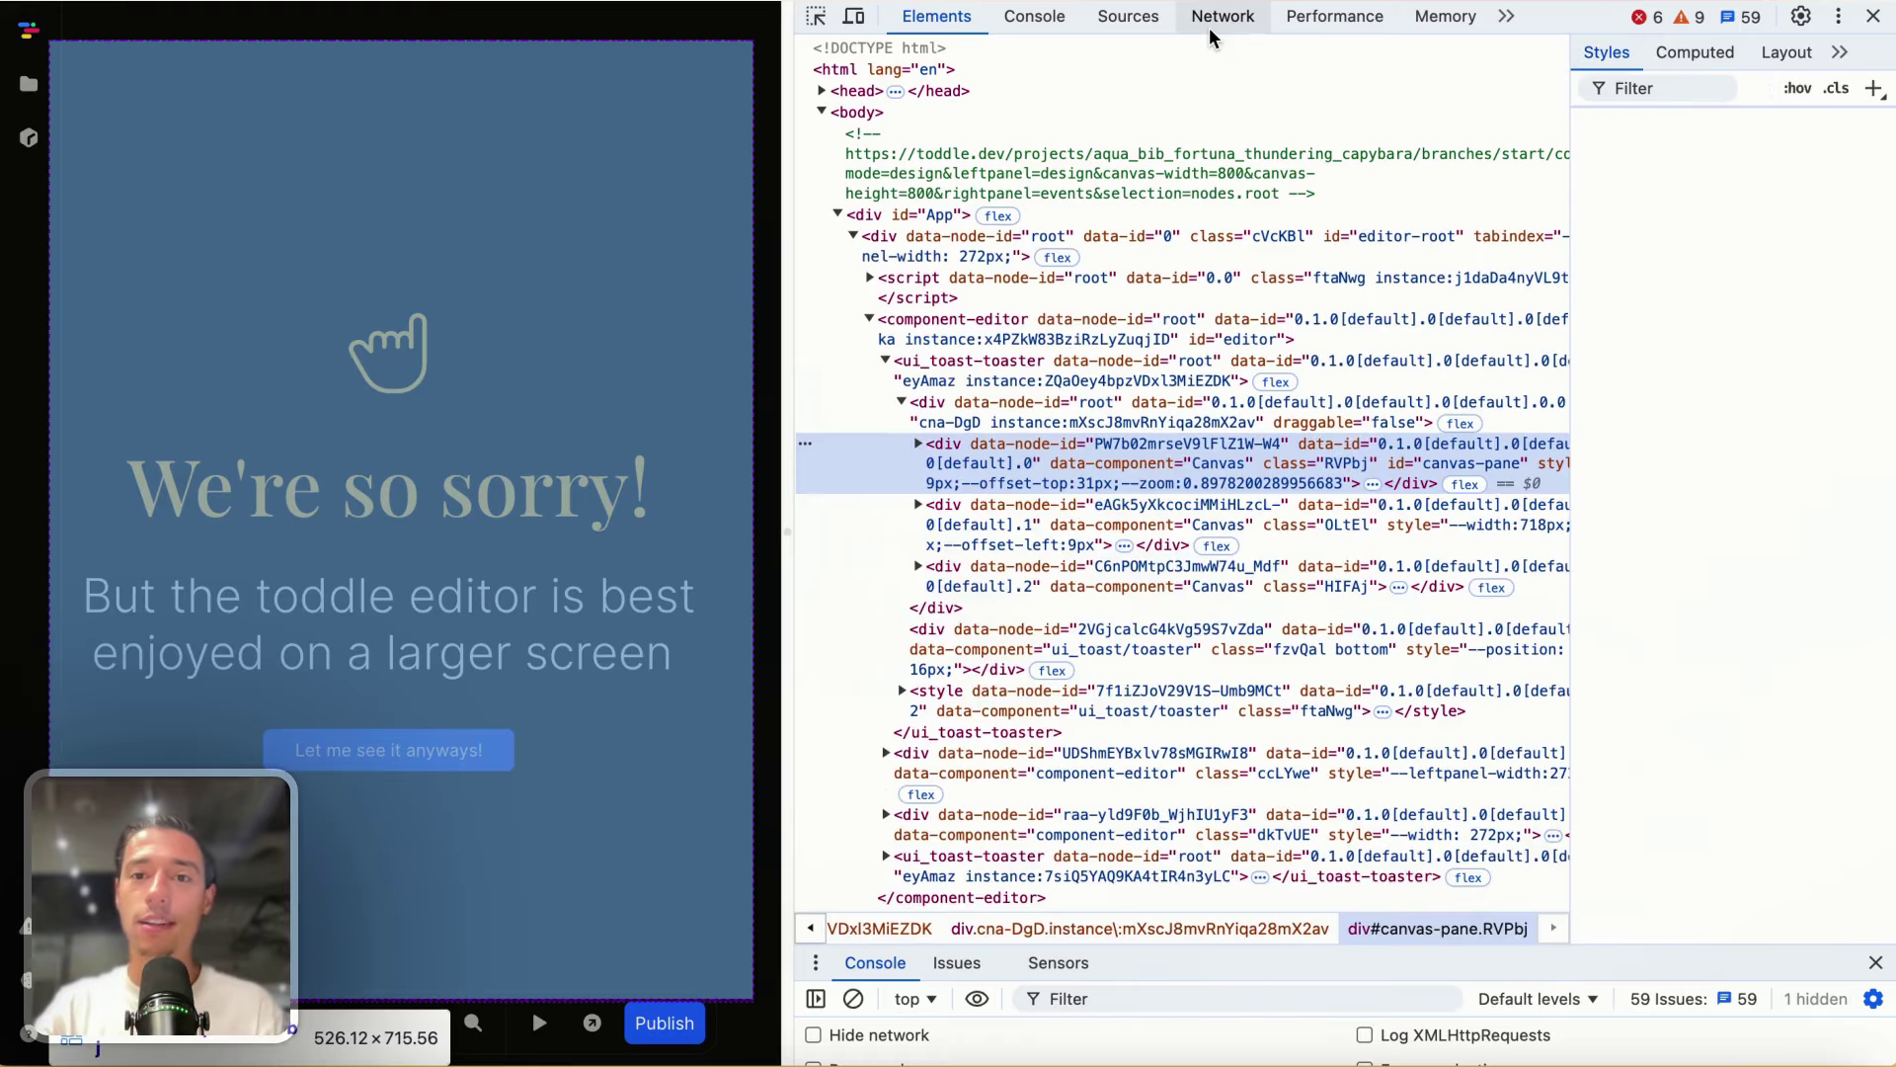
{"action": "left_click", "coordinate": [1217, 23]}
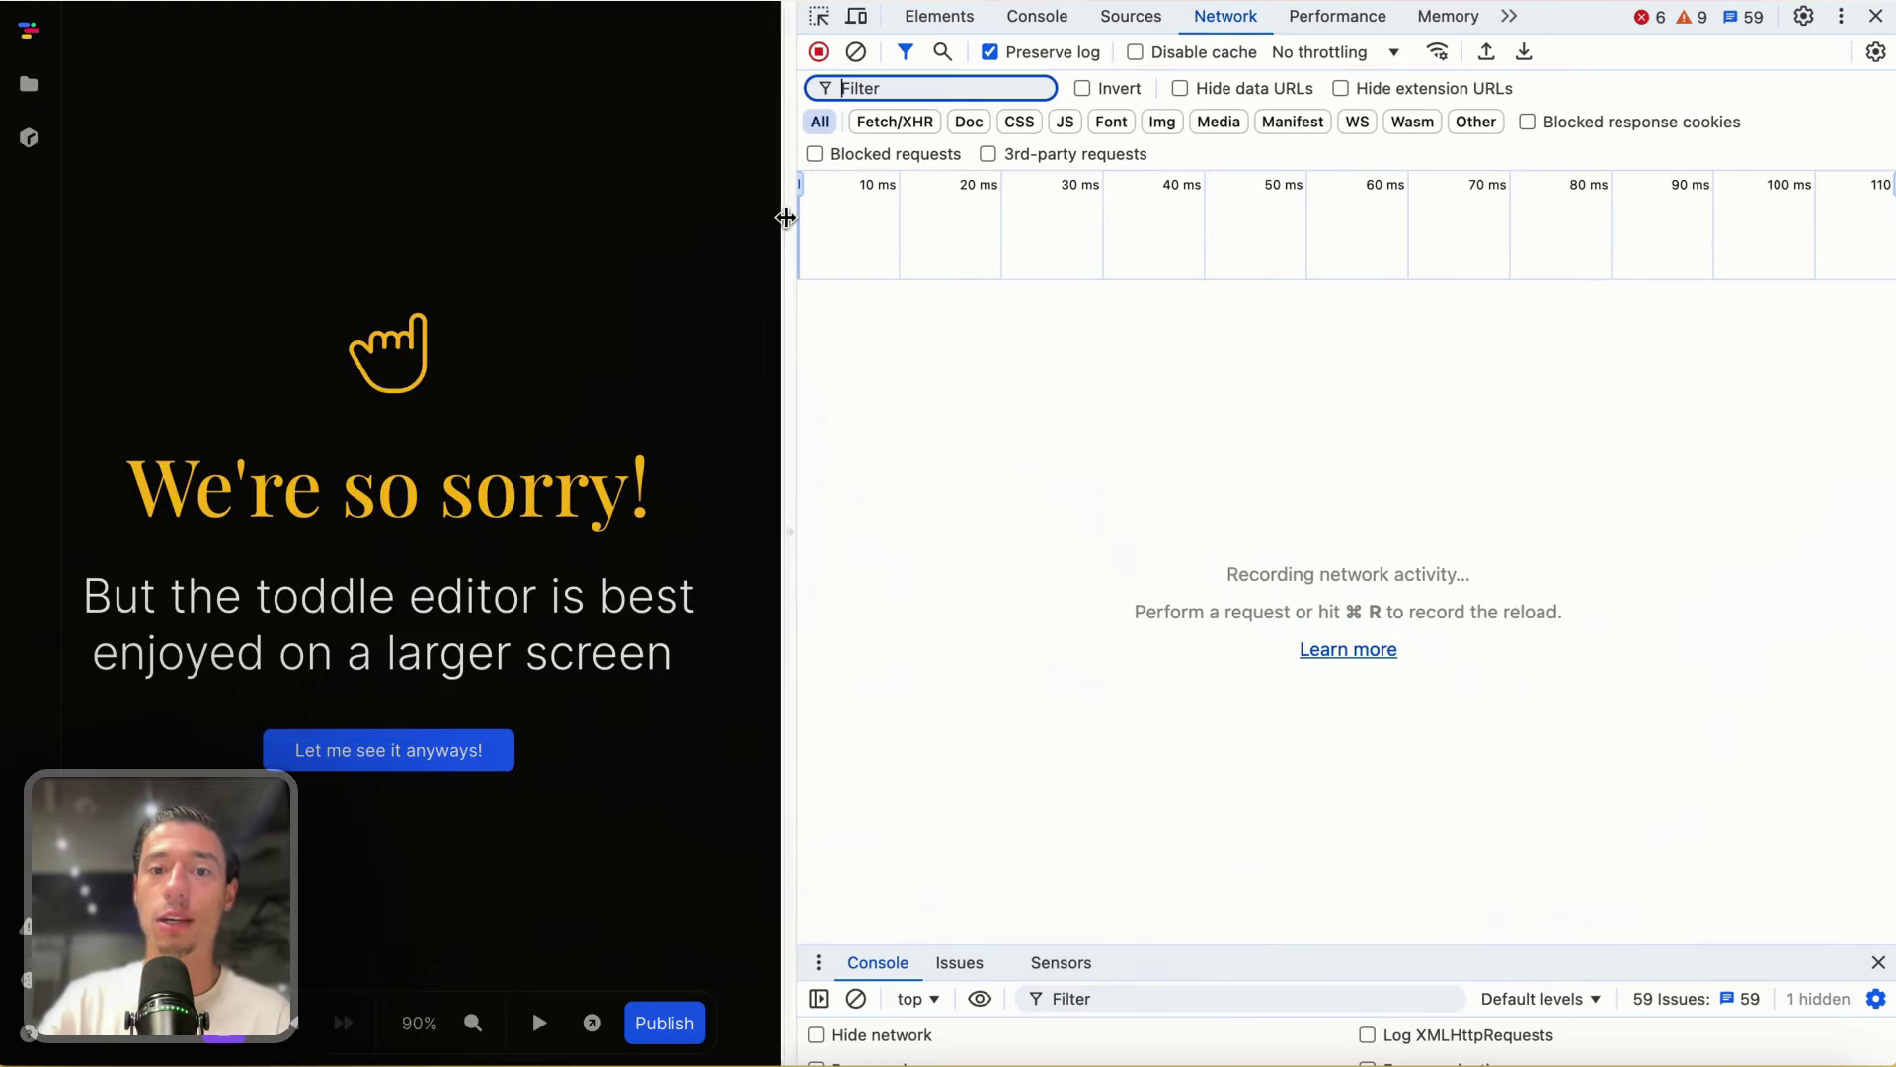
{"action": "left_click_drag", "start_coordinate": [784, 212], "coordinate": [1516, 206]}
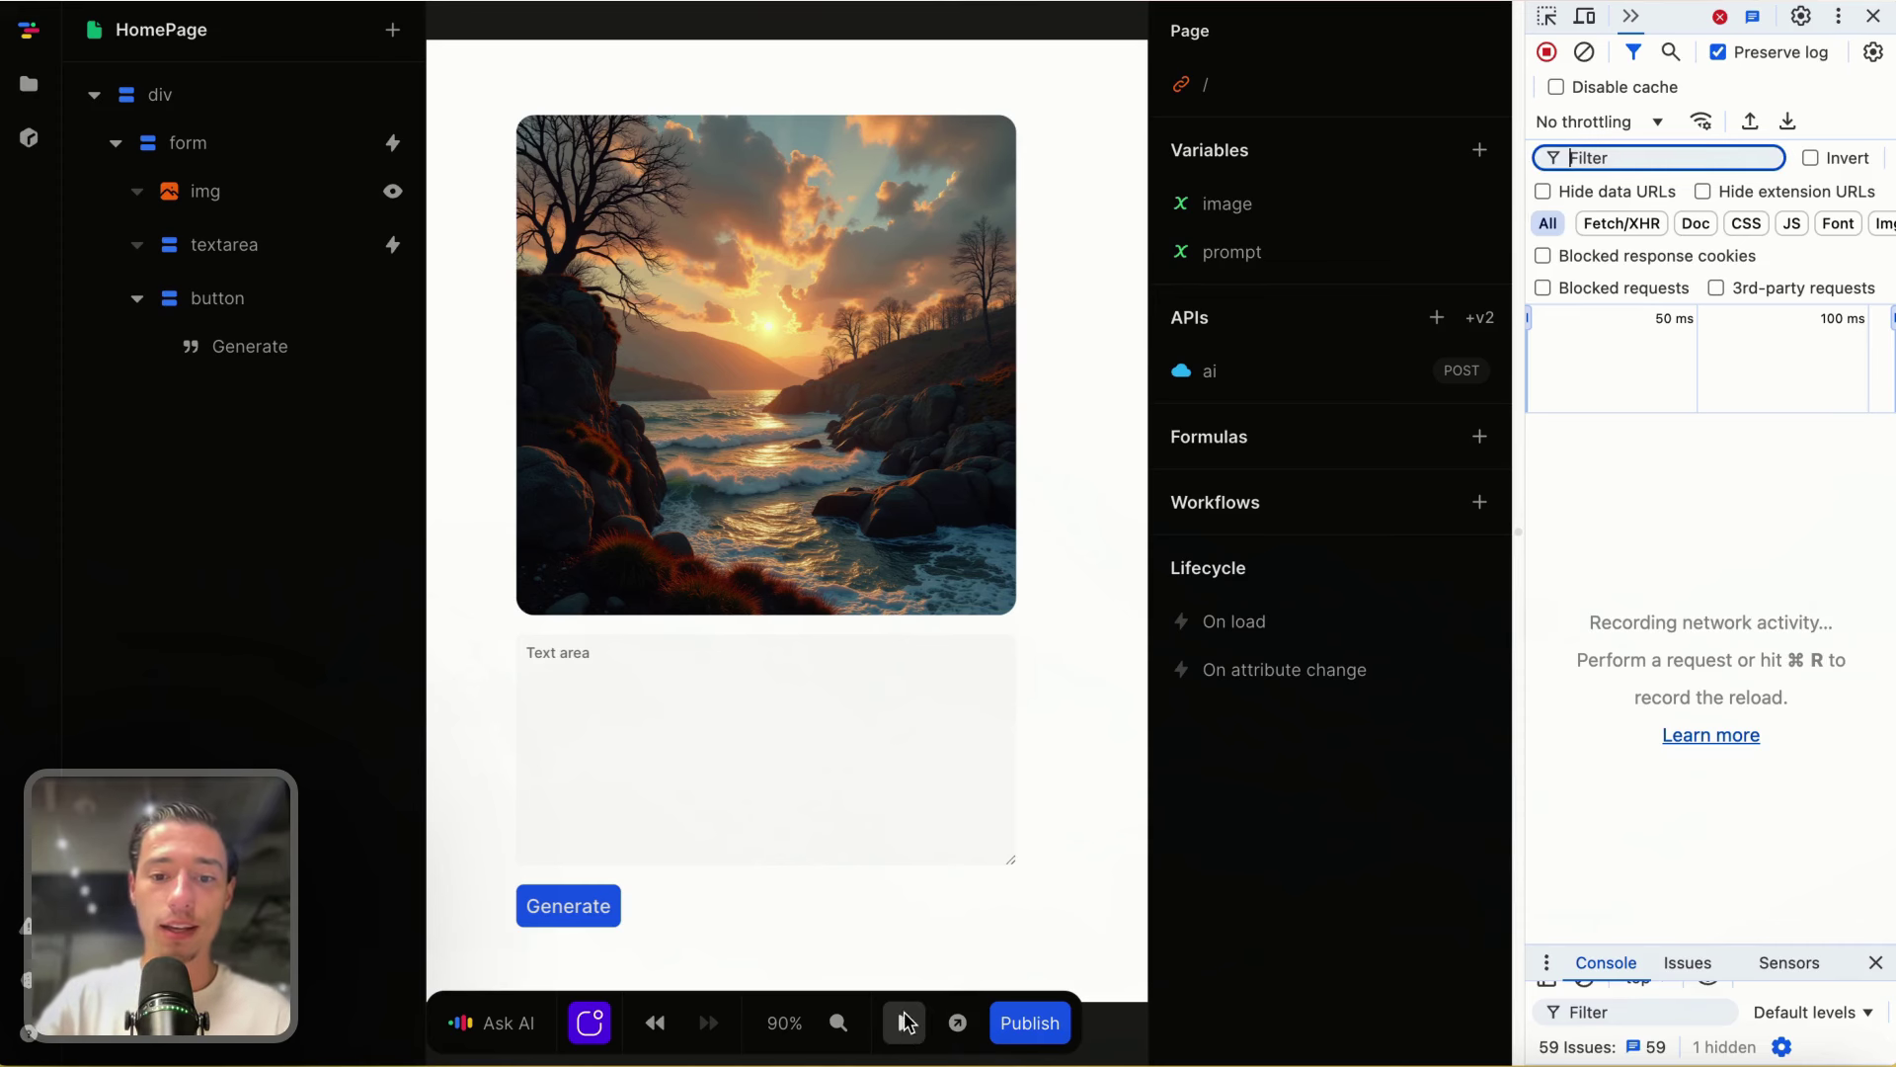
Step: Test the app by generating an image with the prompt "toddle"
{"action": "left_click", "coordinate": [904, 1022]}
{"action": "type", "text": "toddle"}
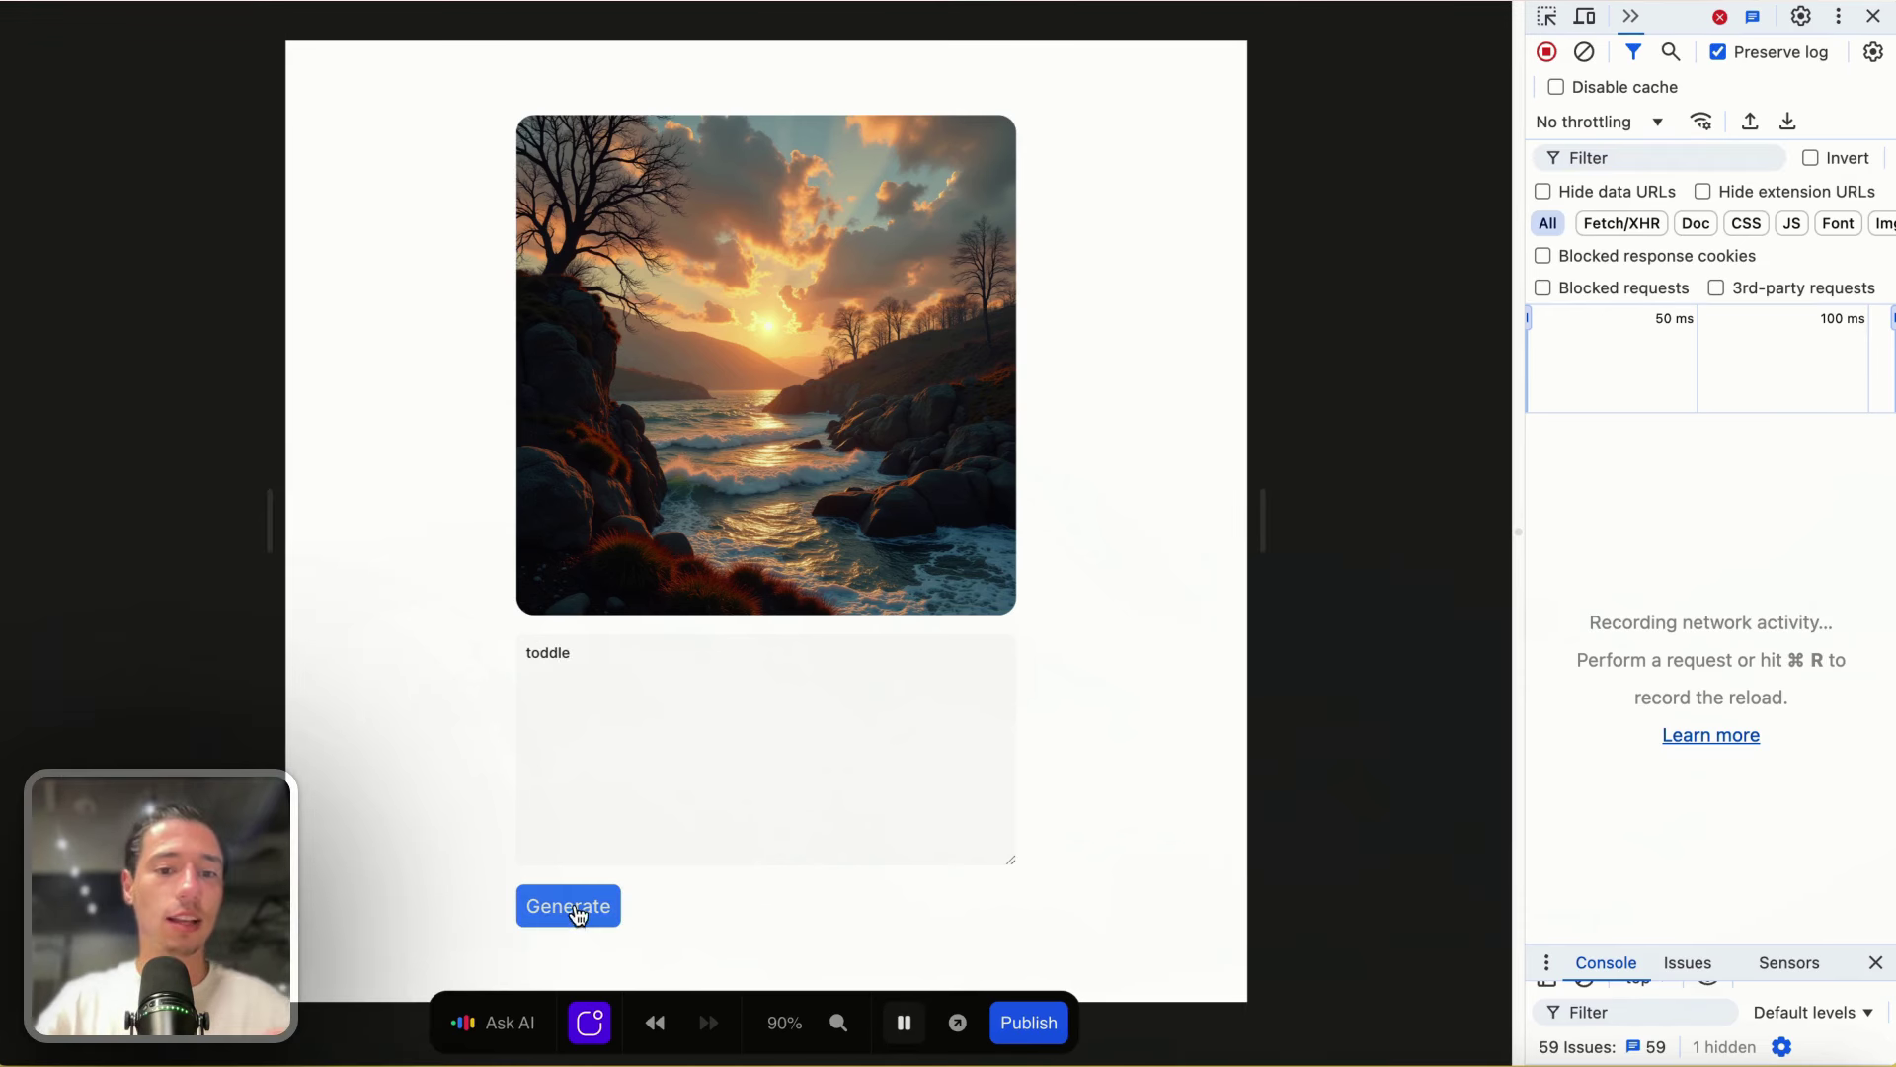
{"action": "left_click", "coordinate": [573, 903]}
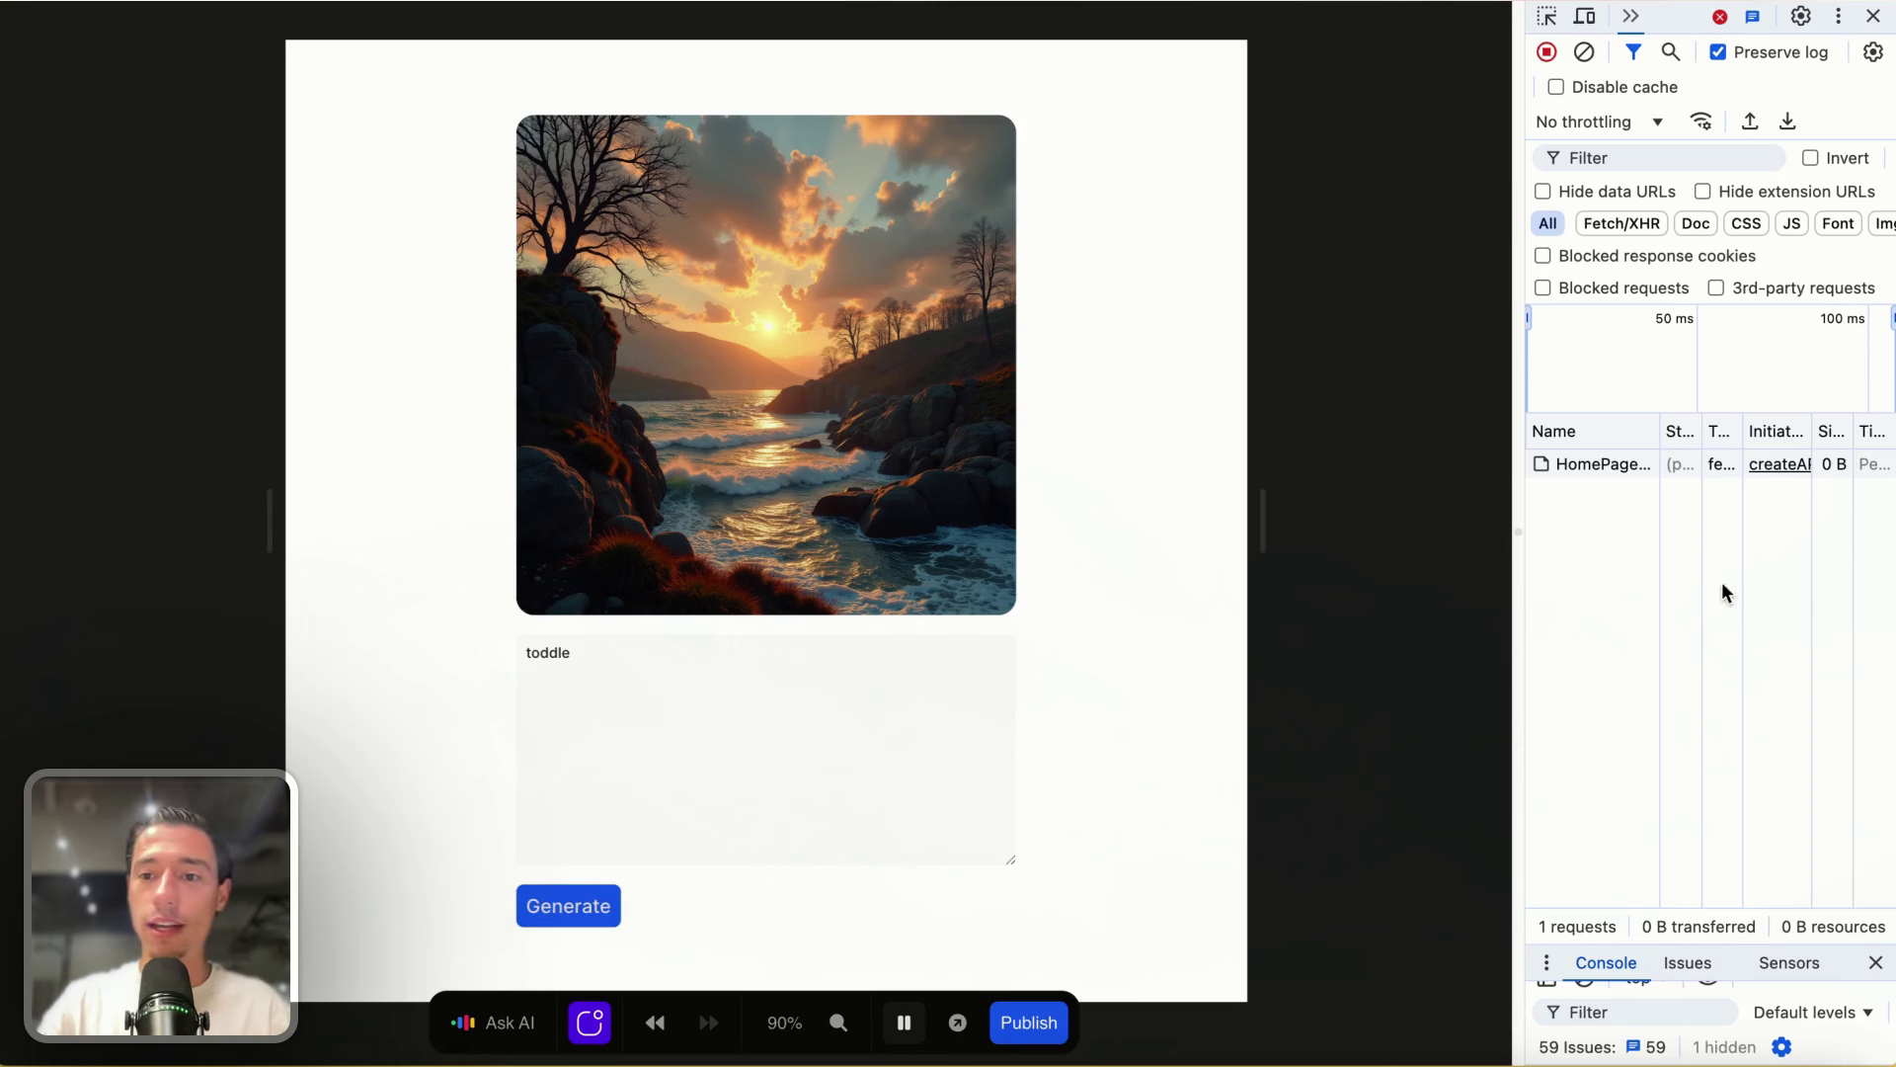
Step: Examine the HomePage.ai request payload, including its URL, body and headers
{"action": "left_click", "coordinate": [1595, 464]}
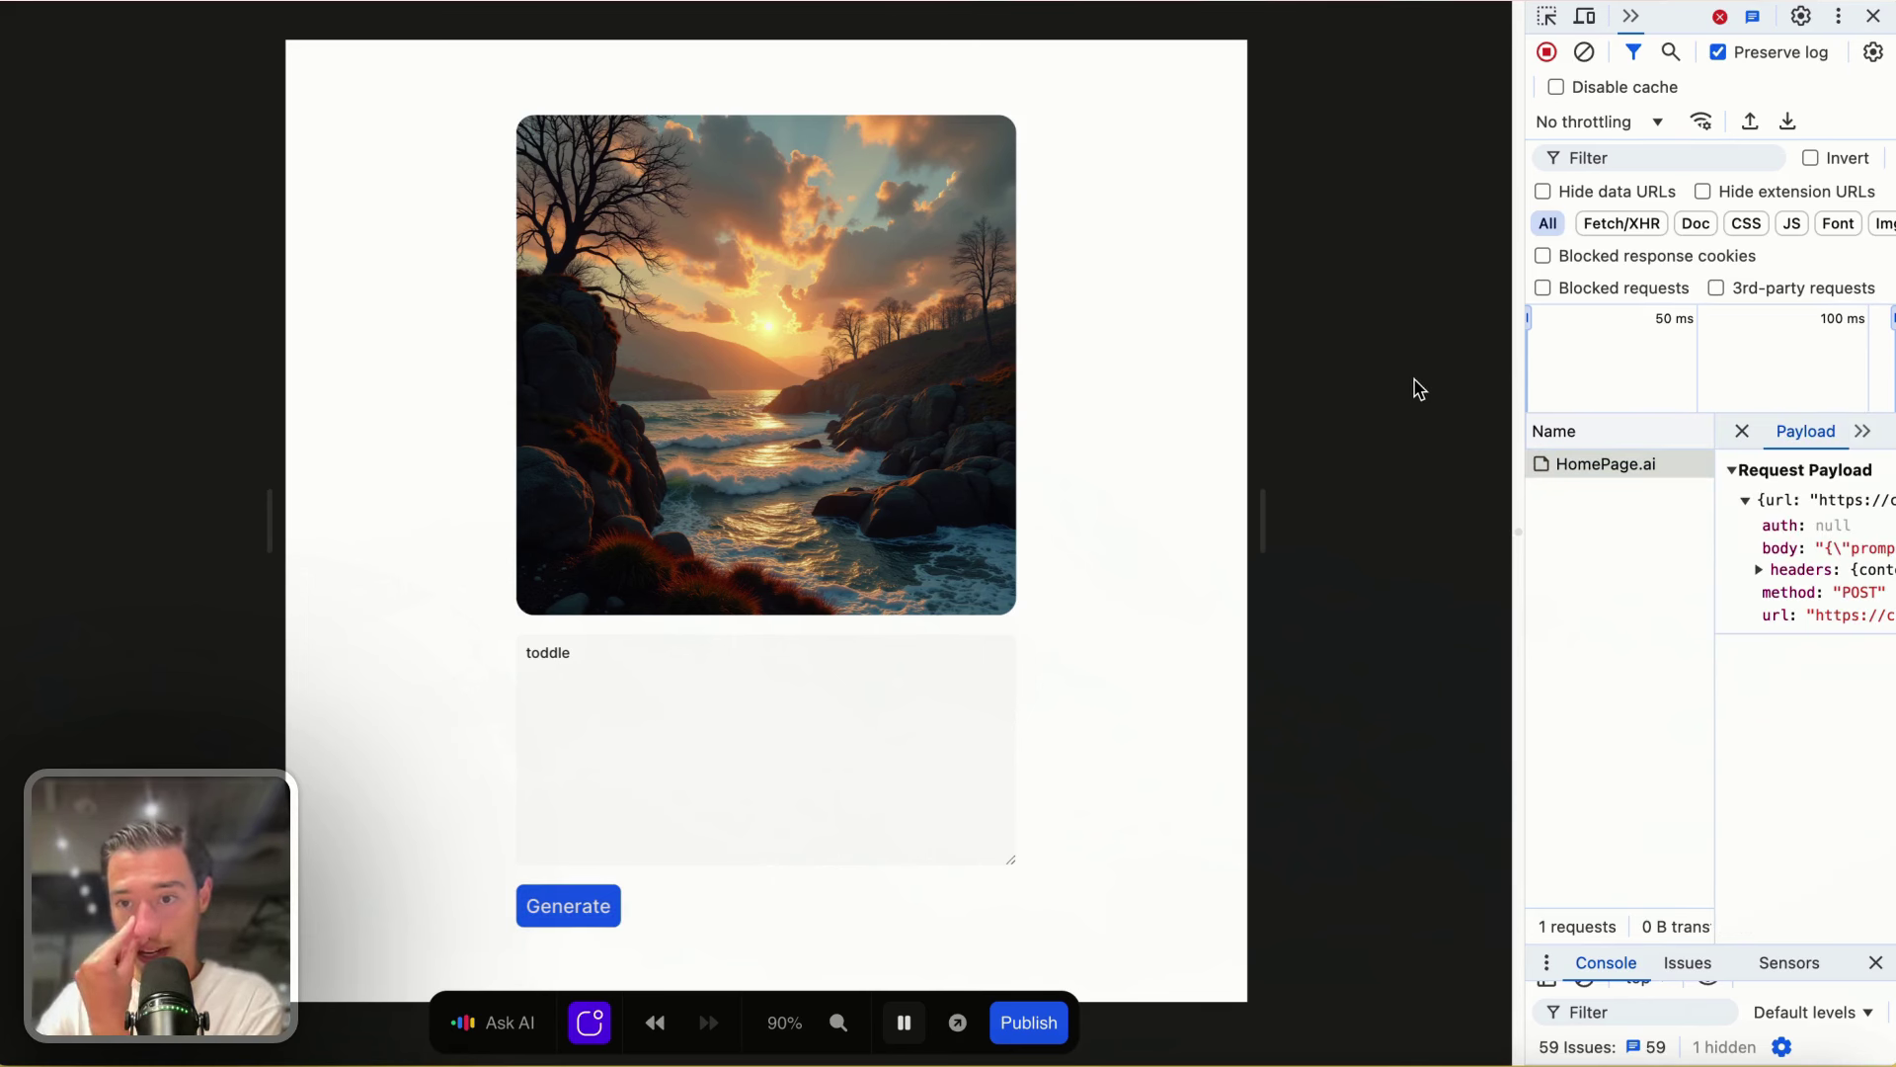
{"action": "left_click_drag", "start_coordinate": [1505, 409], "coordinate": [643, 415]}
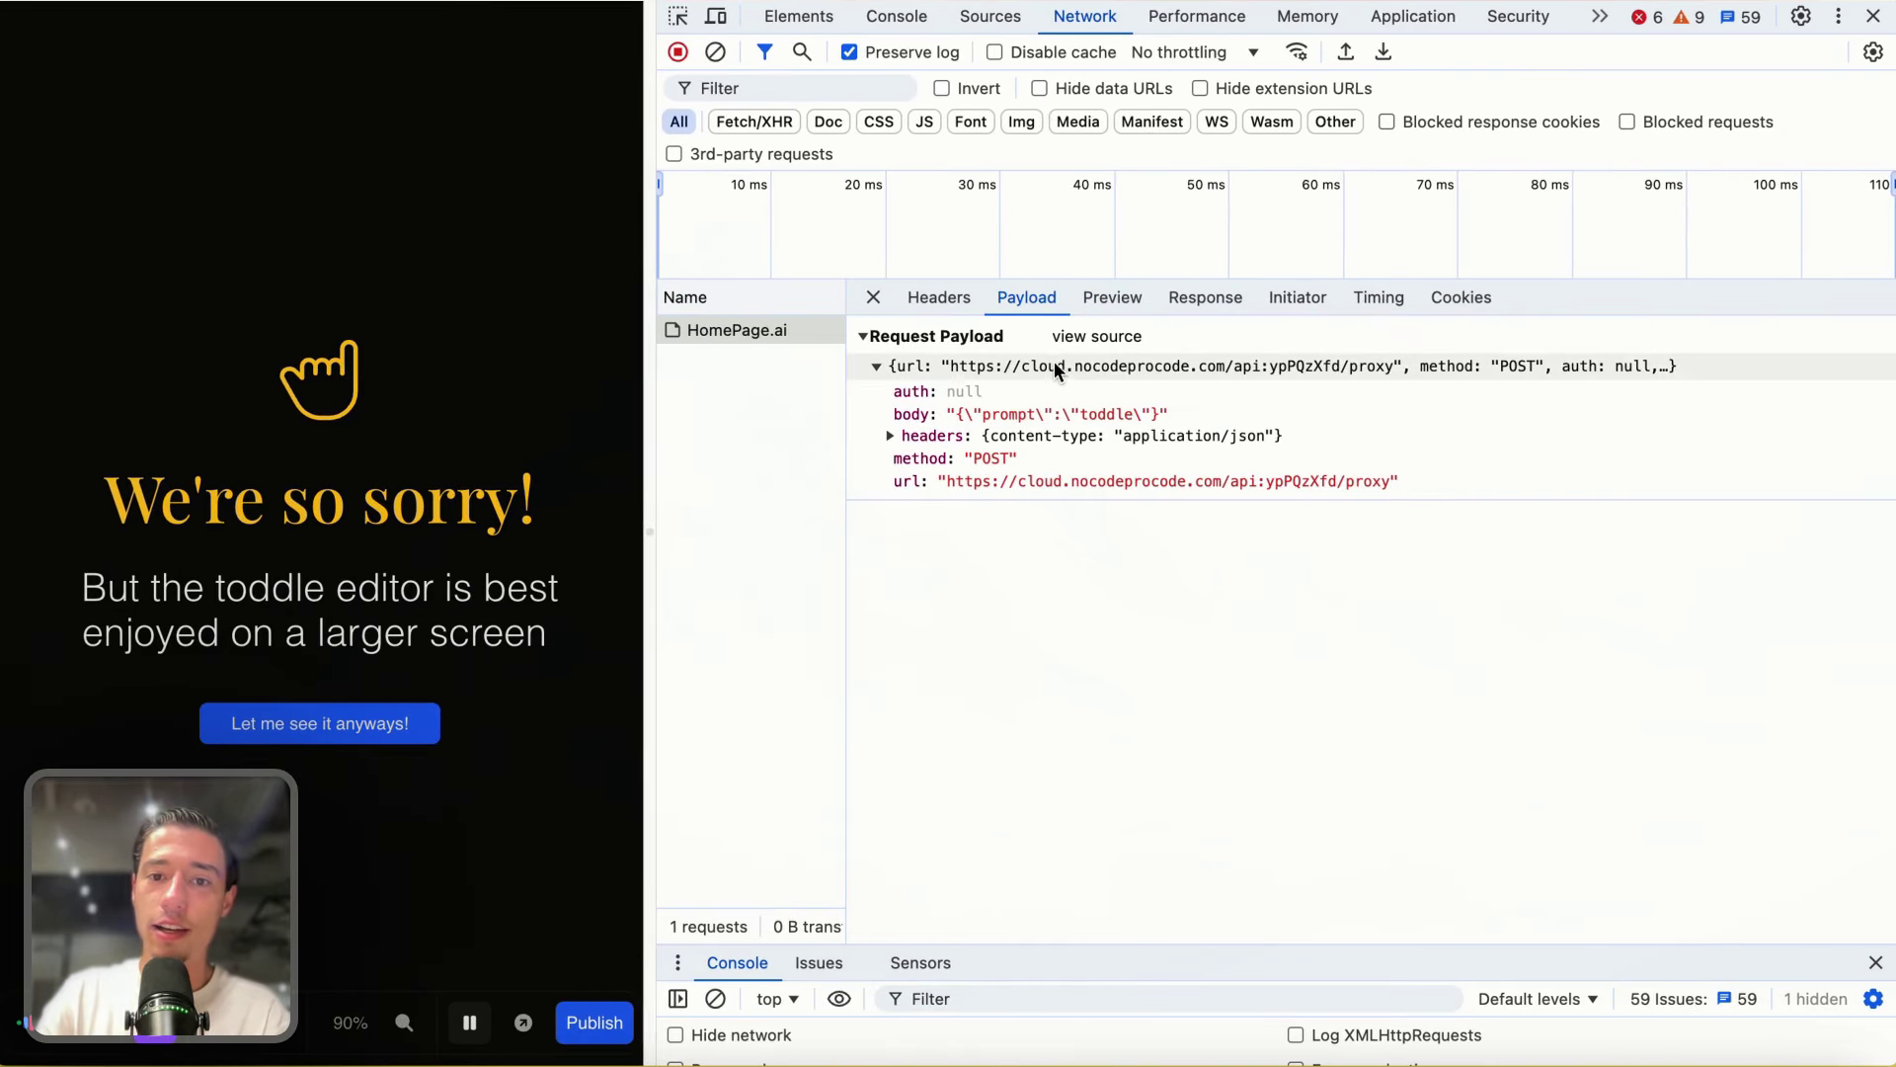
{"action": "left_click", "coordinate": [876, 367]}
{"action": "left_click", "coordinate": [875, 367]}
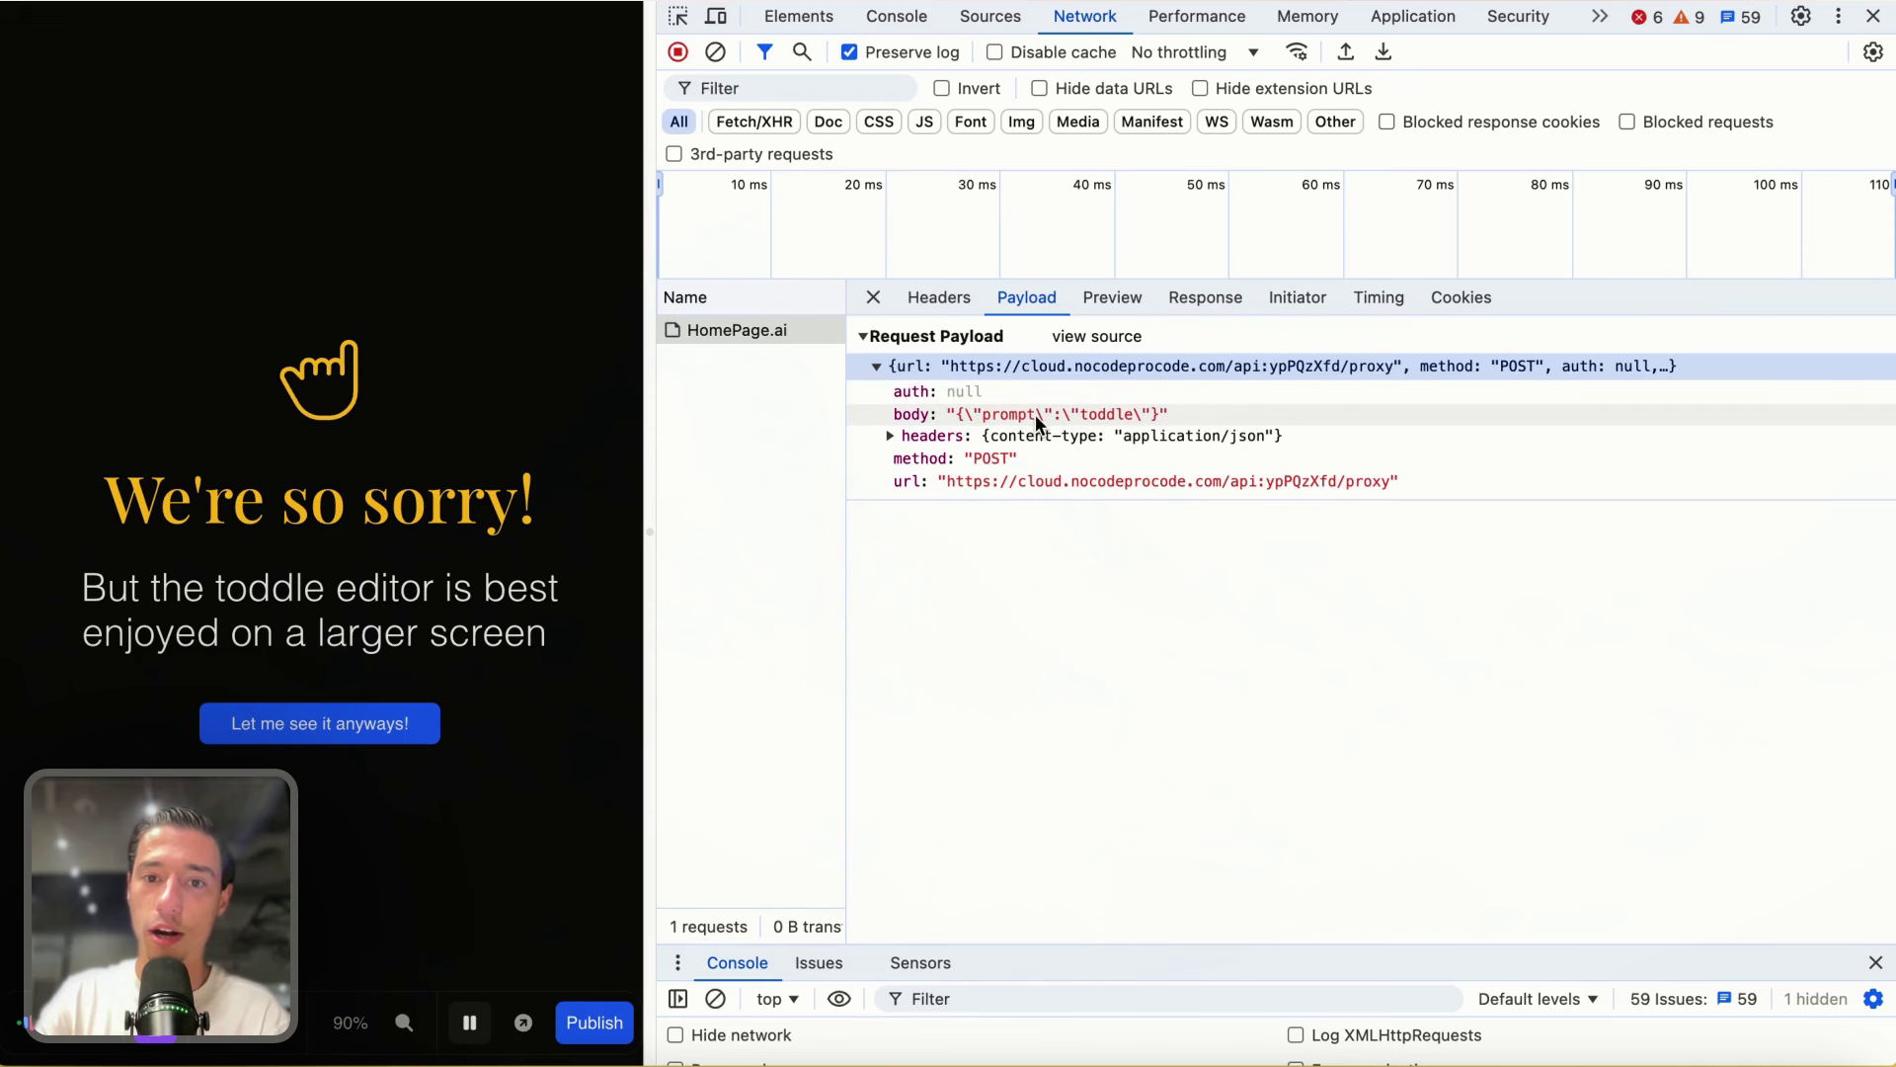
{"action": "left_click", "coordinate": [889, 436]}
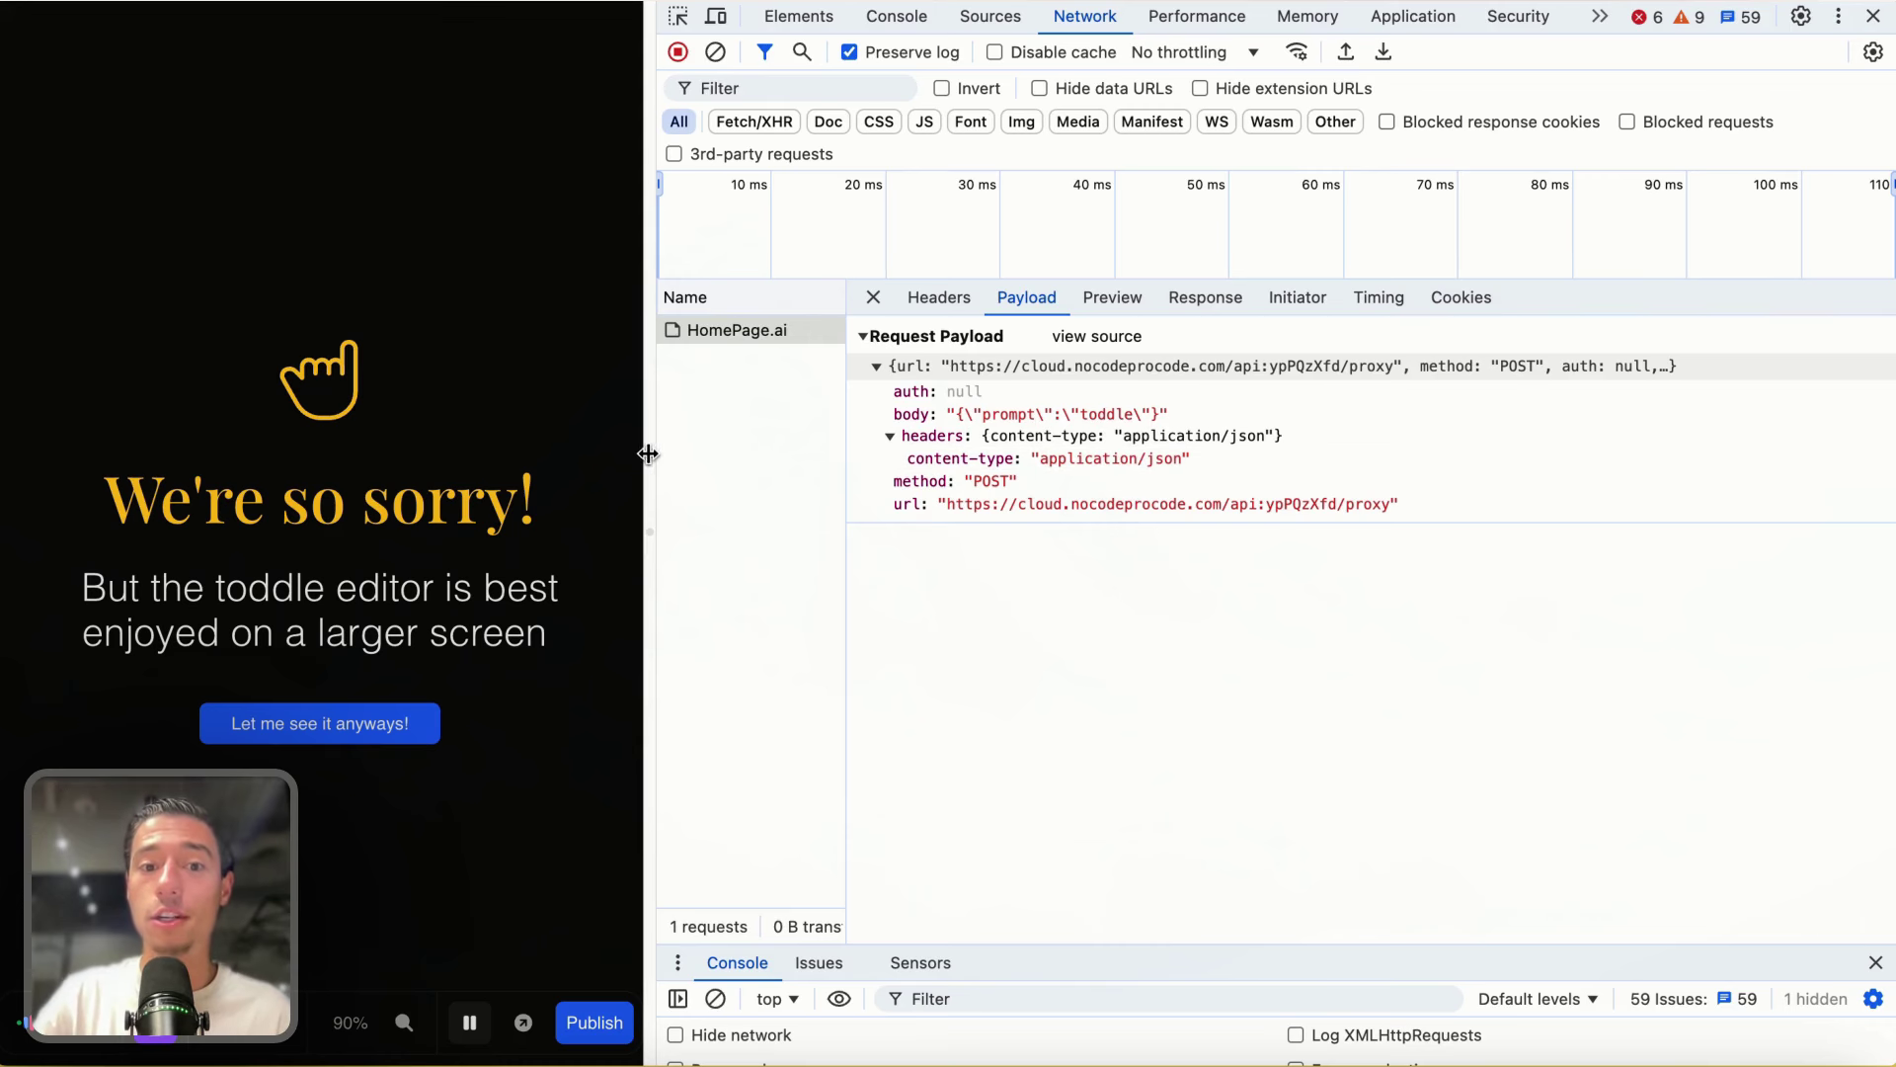
{"action": "left_click_drag", "start_coordinate": [648, 453], "coordinate": [1580, 426]}
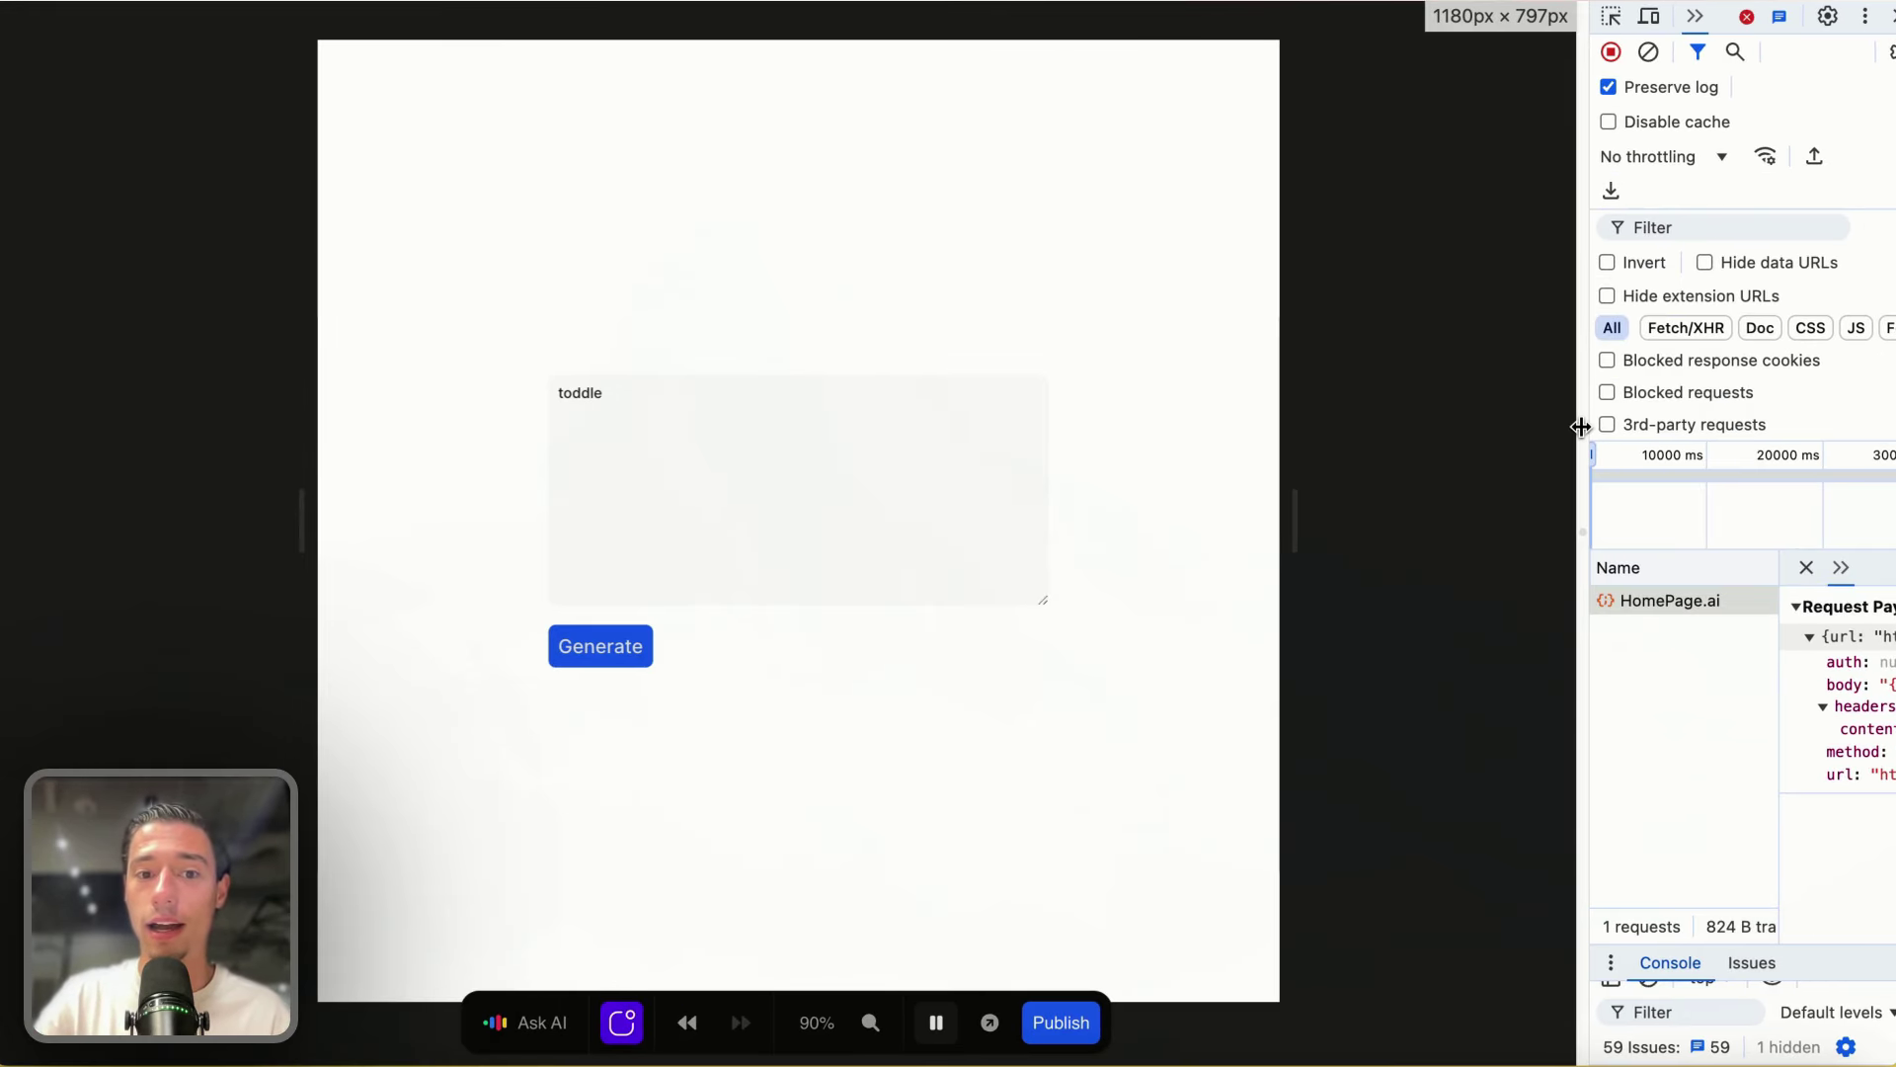
Step: Stop the app test and open the formula for the Set image action in the ai API's On Success workflow
{"action": "left_click", "coordinate": [935, 1022]}
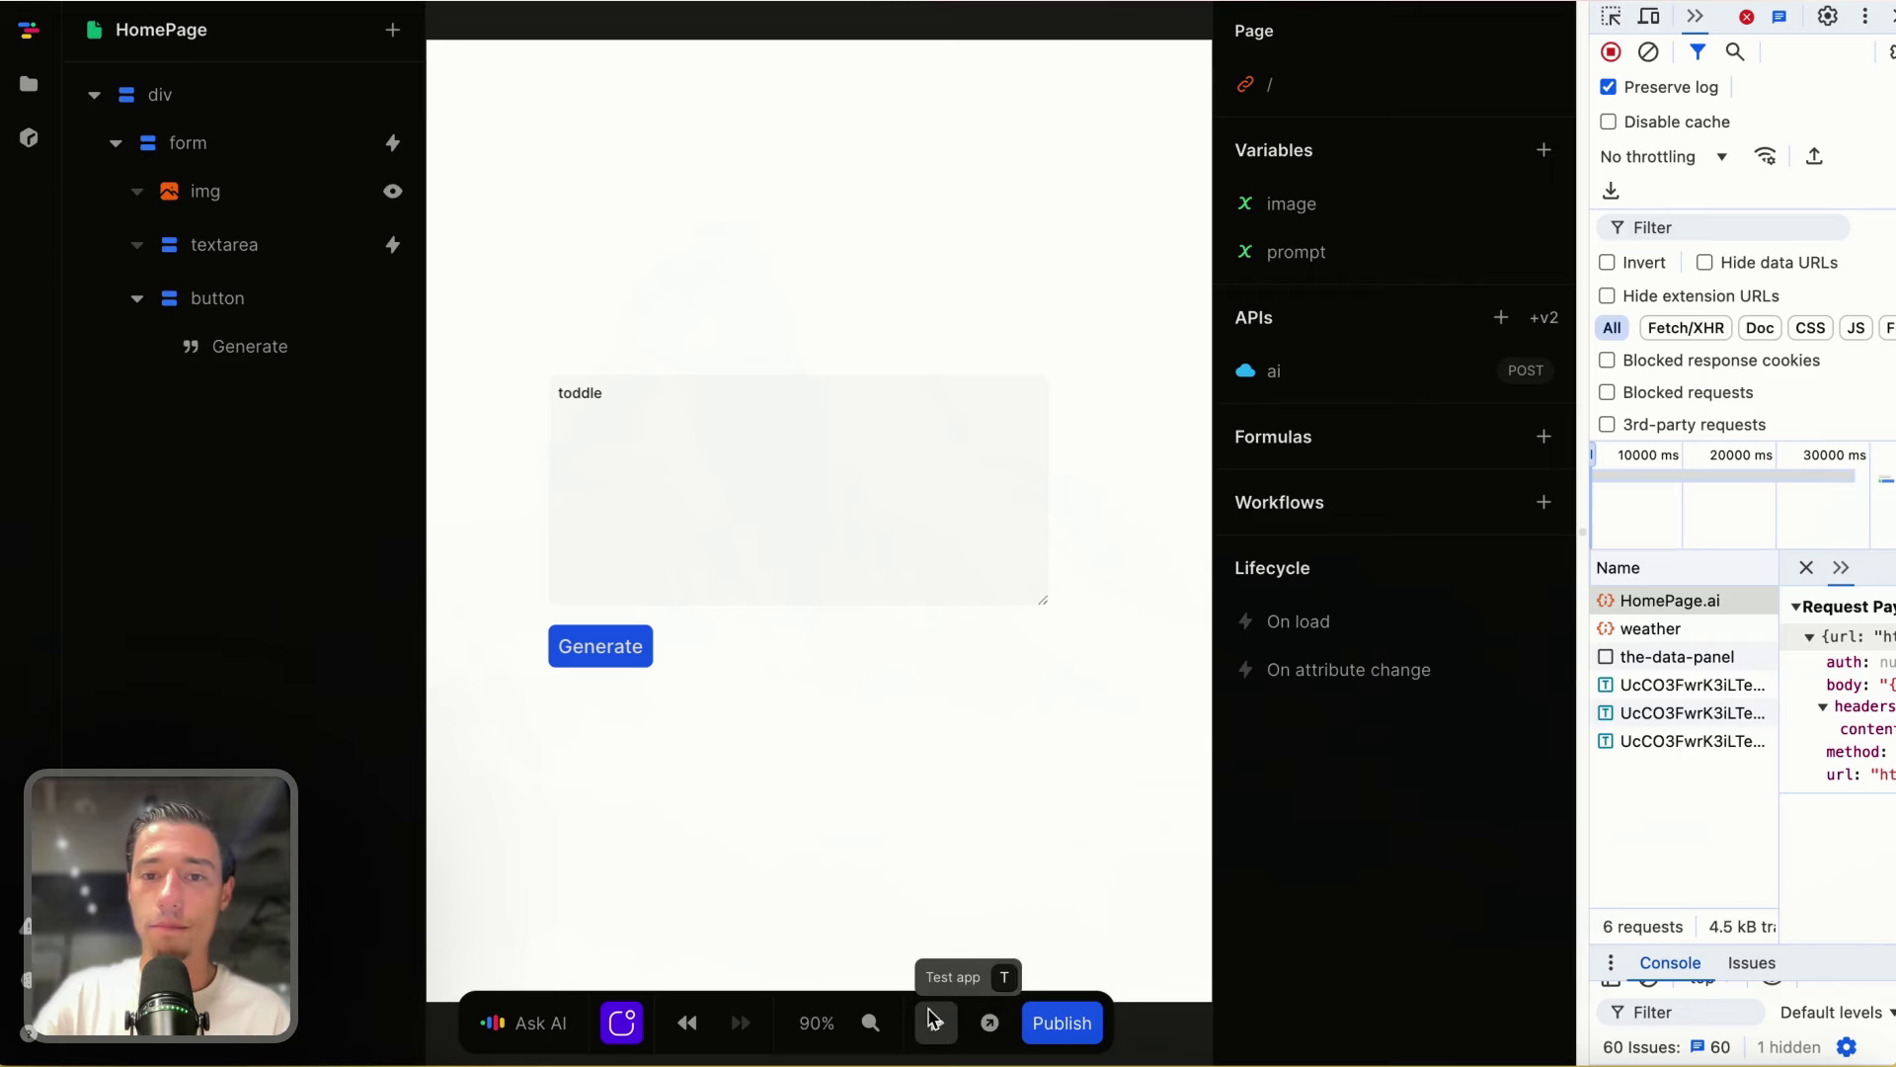
{"action": "left_click", "coordinate": [1334, 372]}
{"action": "scroll", "coordinate": [558, 736], "scroll_direction": "down", "scroll_amount": 3}
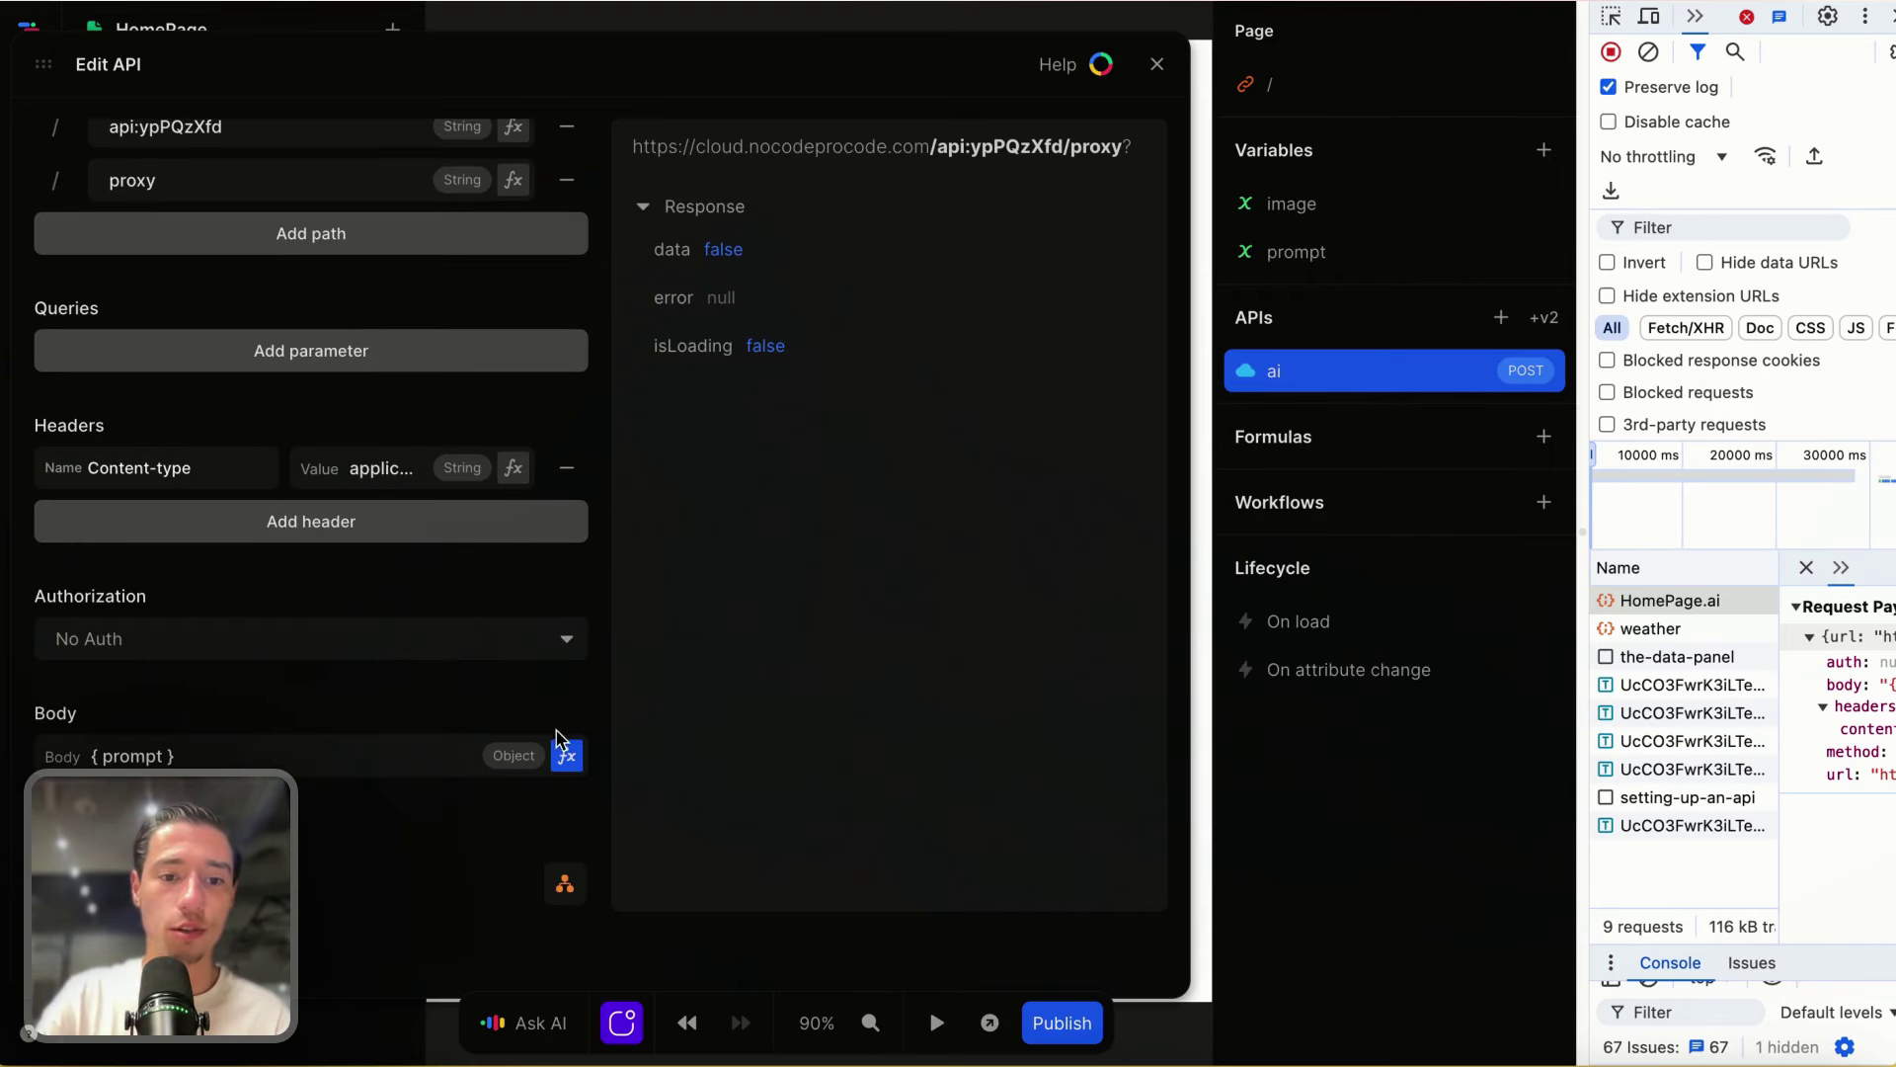
{"action": "scroll", "coordinate": [558, 735], "scroll_direction": "down", "scroll_amount": 1}
{"action": "left_click", "coordinate": [563, 815]}
{"action": "left_click", "coordinate": [1146, 408]}
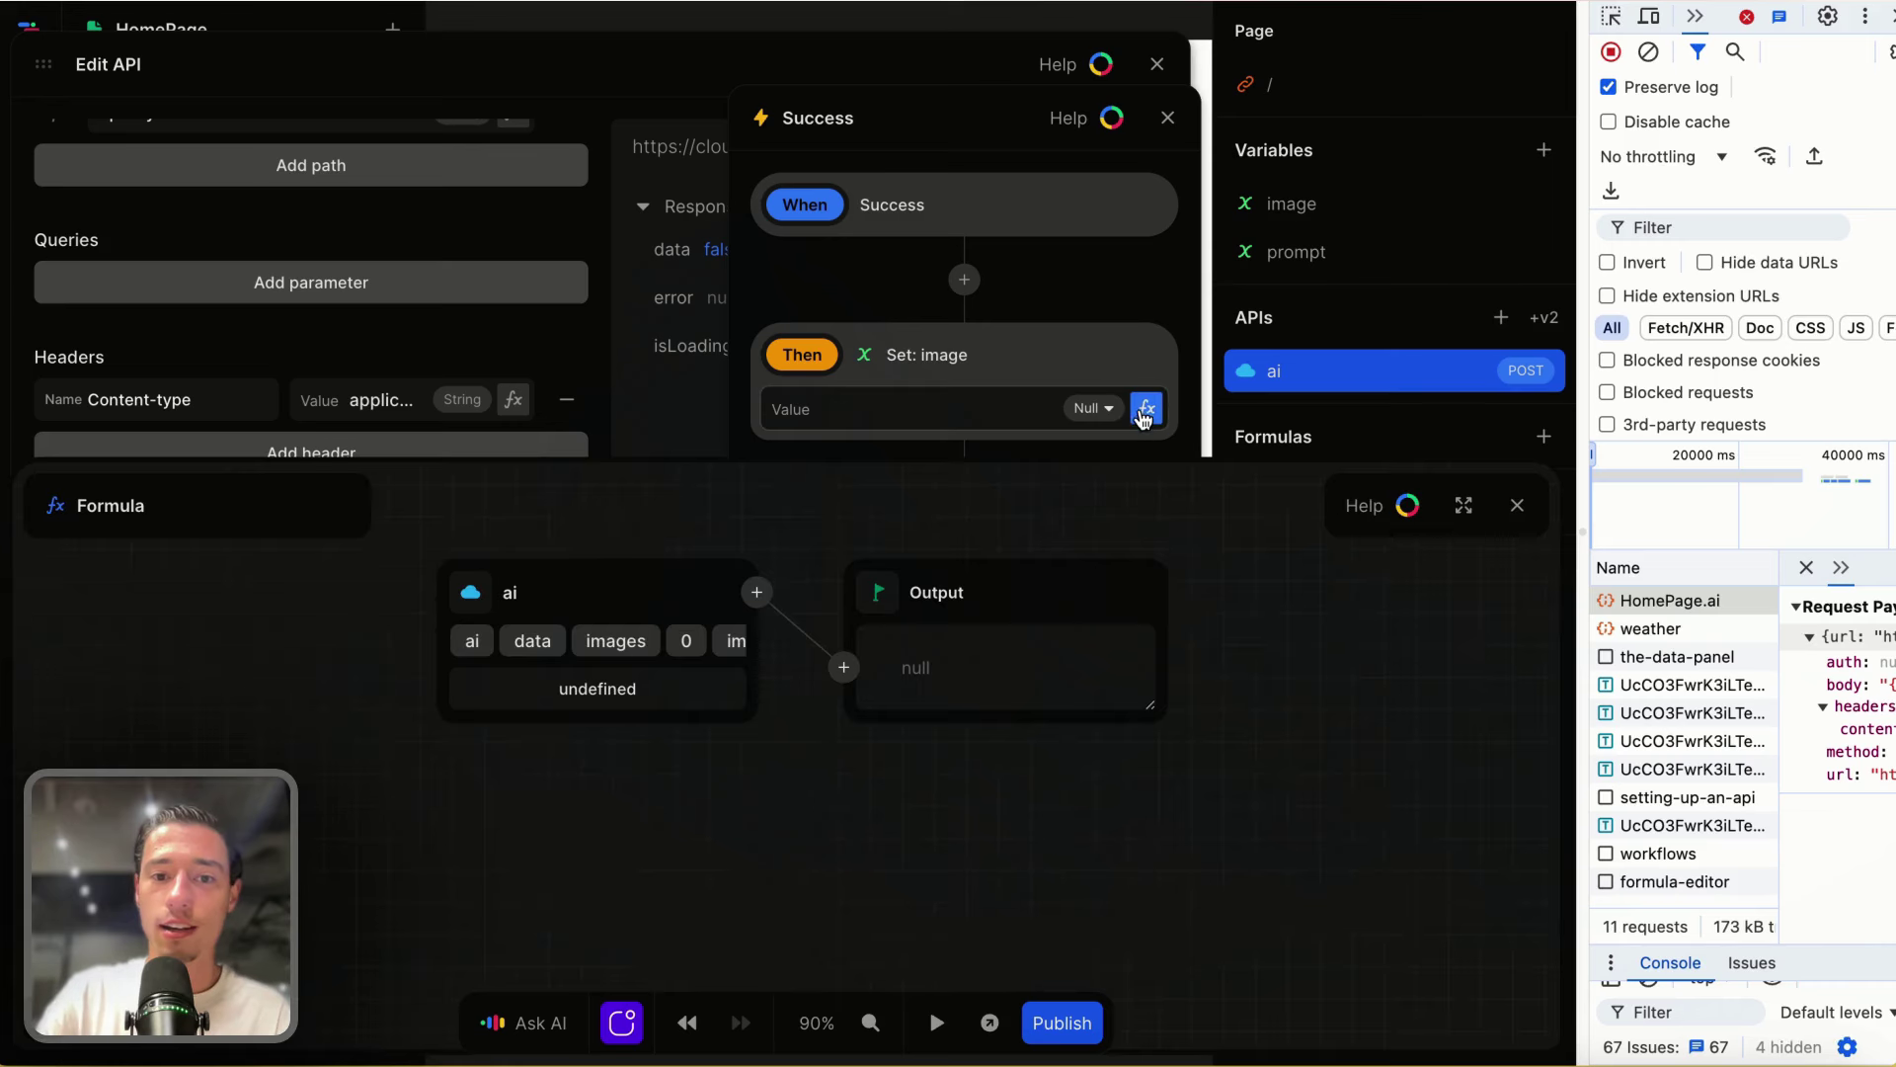
Step: Rebuild the Set image formula so it reads the ai API's data value
{"action": "left_click", "coordinate": [475, 639]}
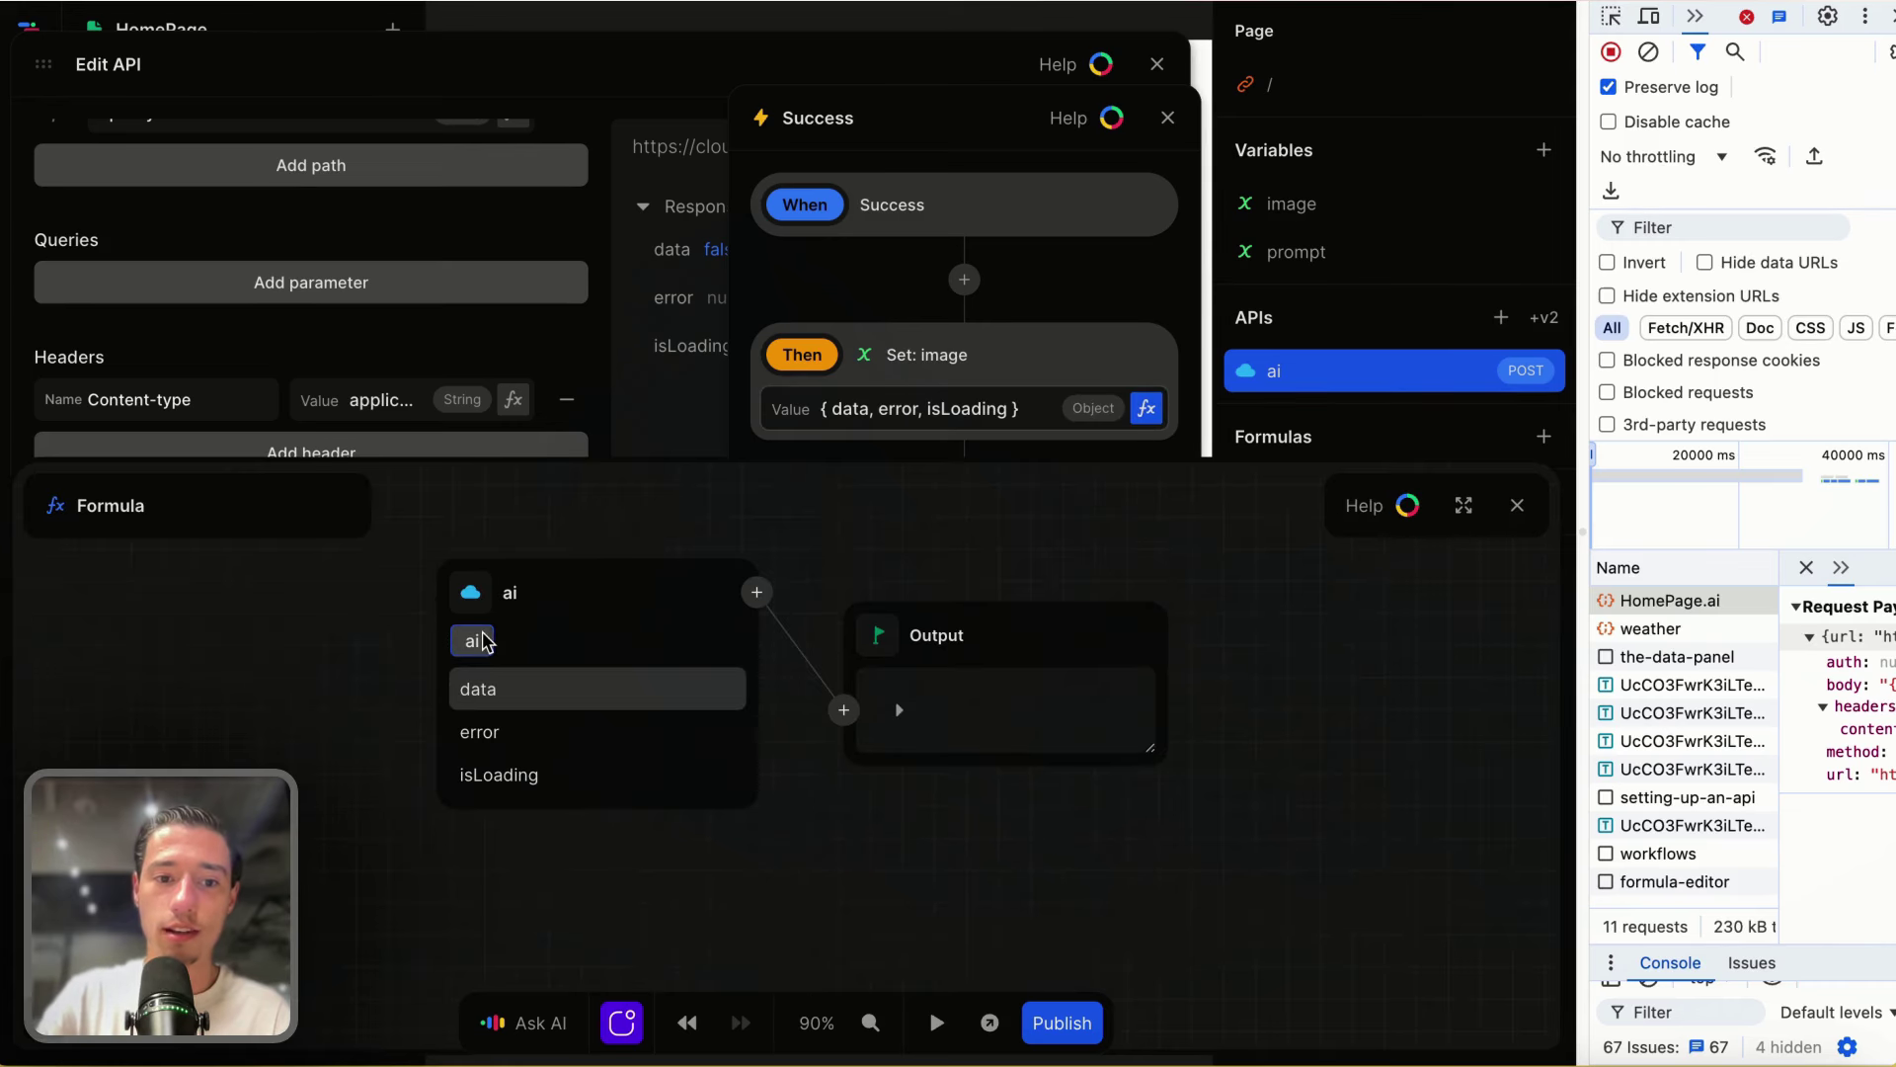
{"action": "left_click", "coordinate": [528, 692]}
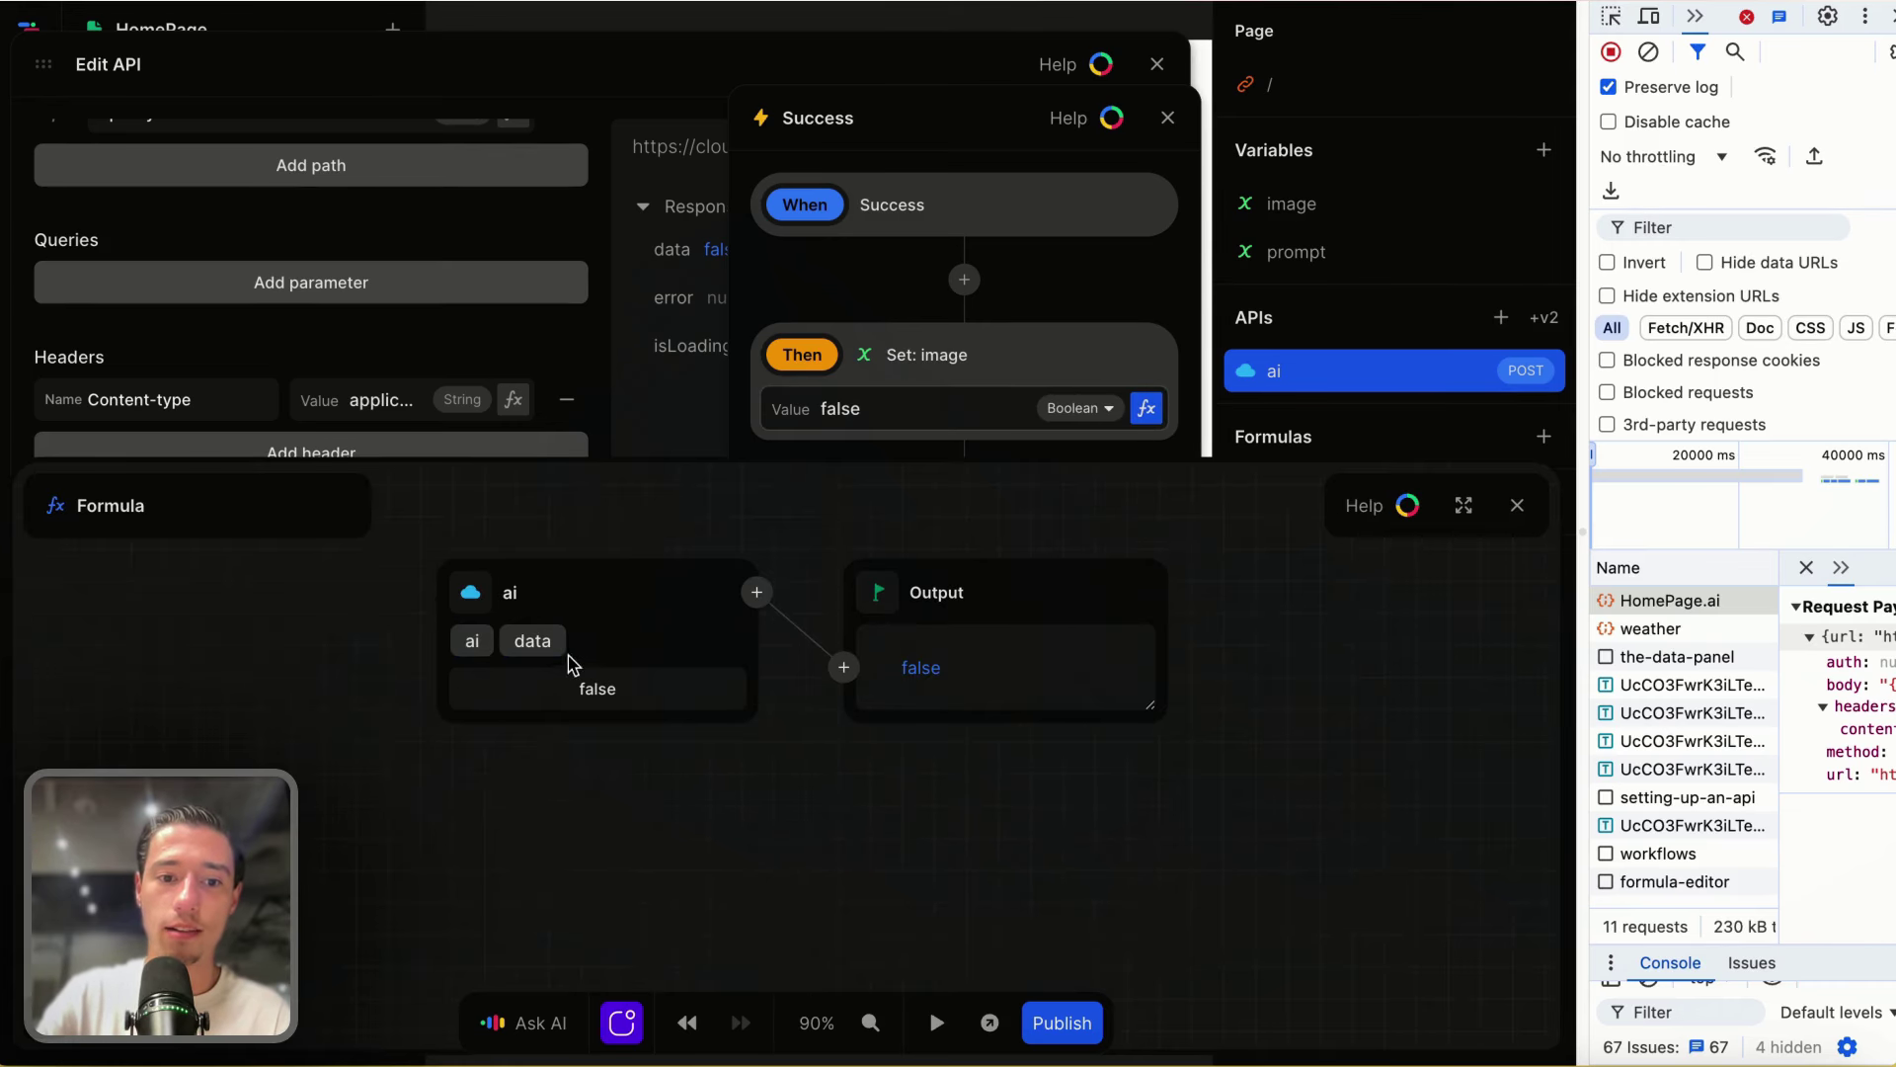
{"action": "left_click", "coordinate": [538, 640]}
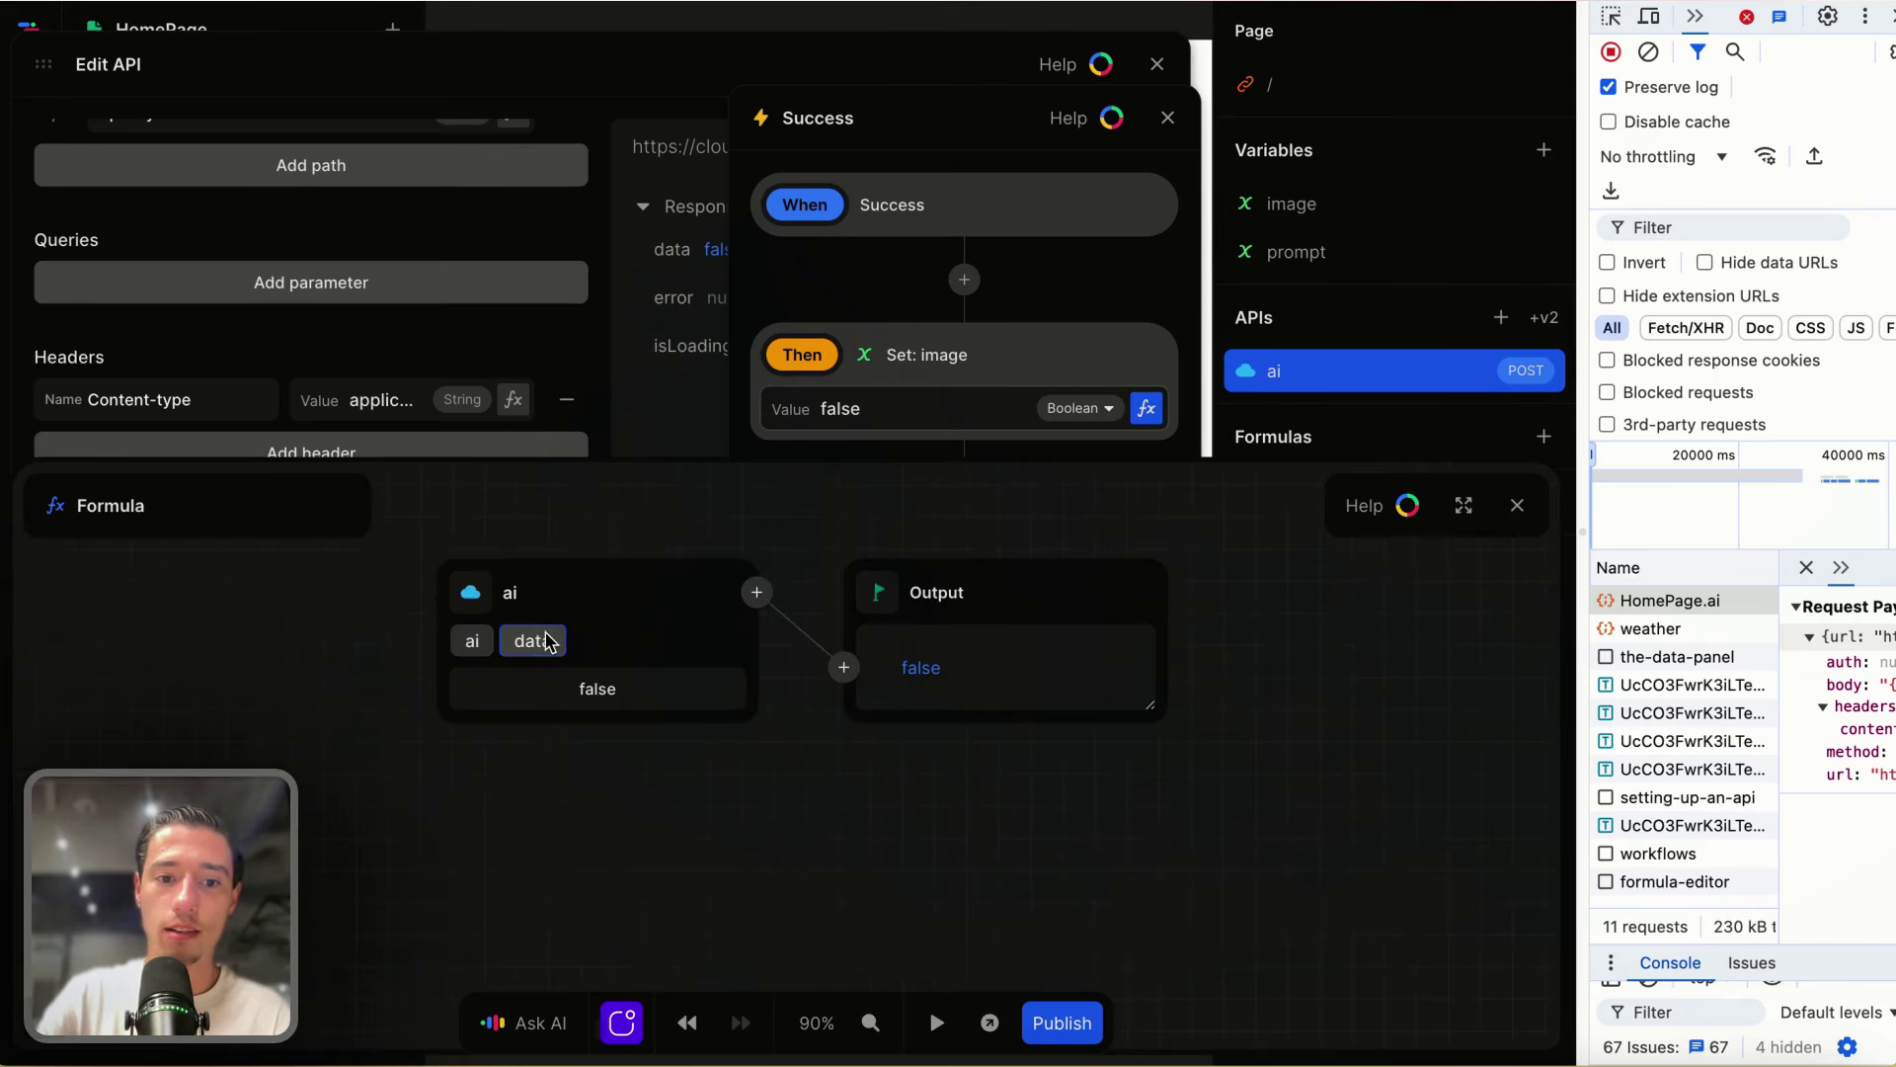
{"action": "left_click", "coordinate": [472, 640]}
{"action": "left_click", "coordinate": [476, 634]}
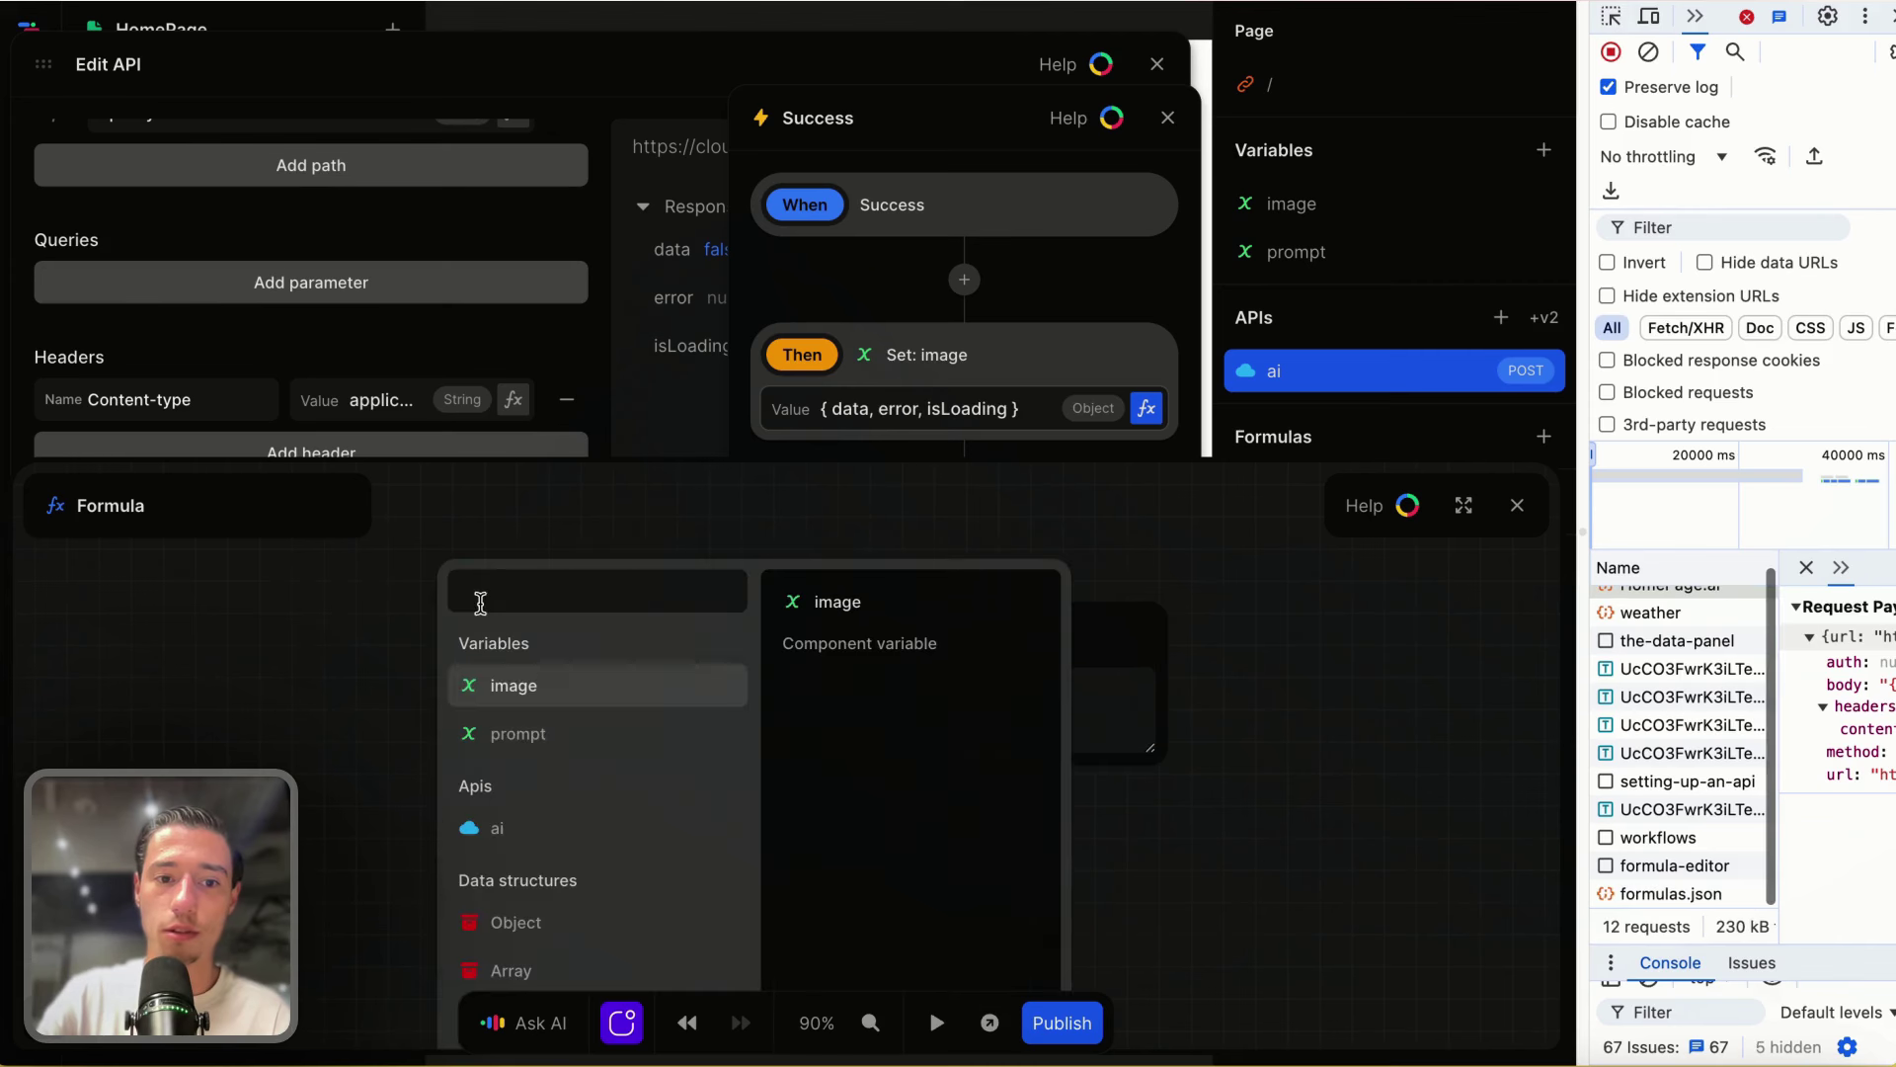
{"action": "left_click", "coordinate": [554, 834]}
{"action": "left_click", "coordinate": [502, 695]}
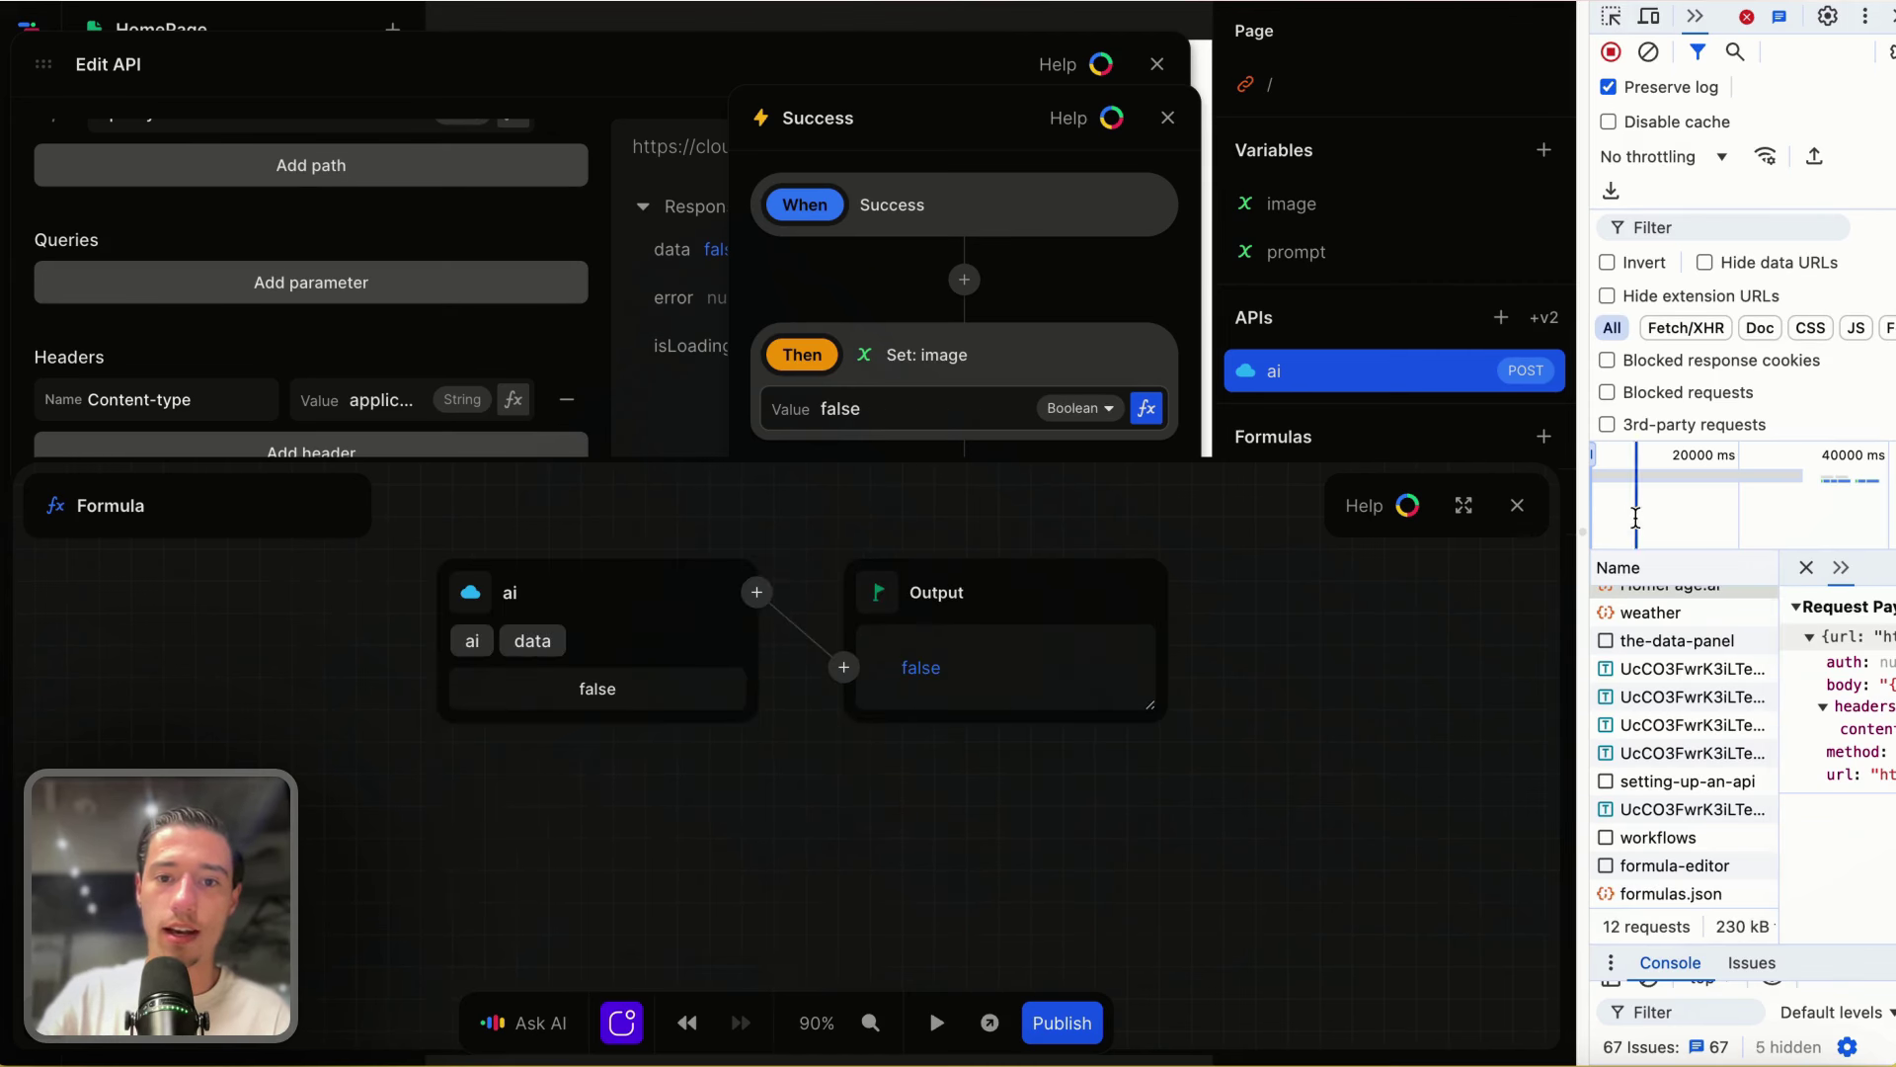
Step: Close the formula and Success workflow, and enable Auto fetch for the ai API
{"action": "left_click", "coordinate": [1517, 506]}
{"action": "left_click", "coordinate": [1171, 118]}
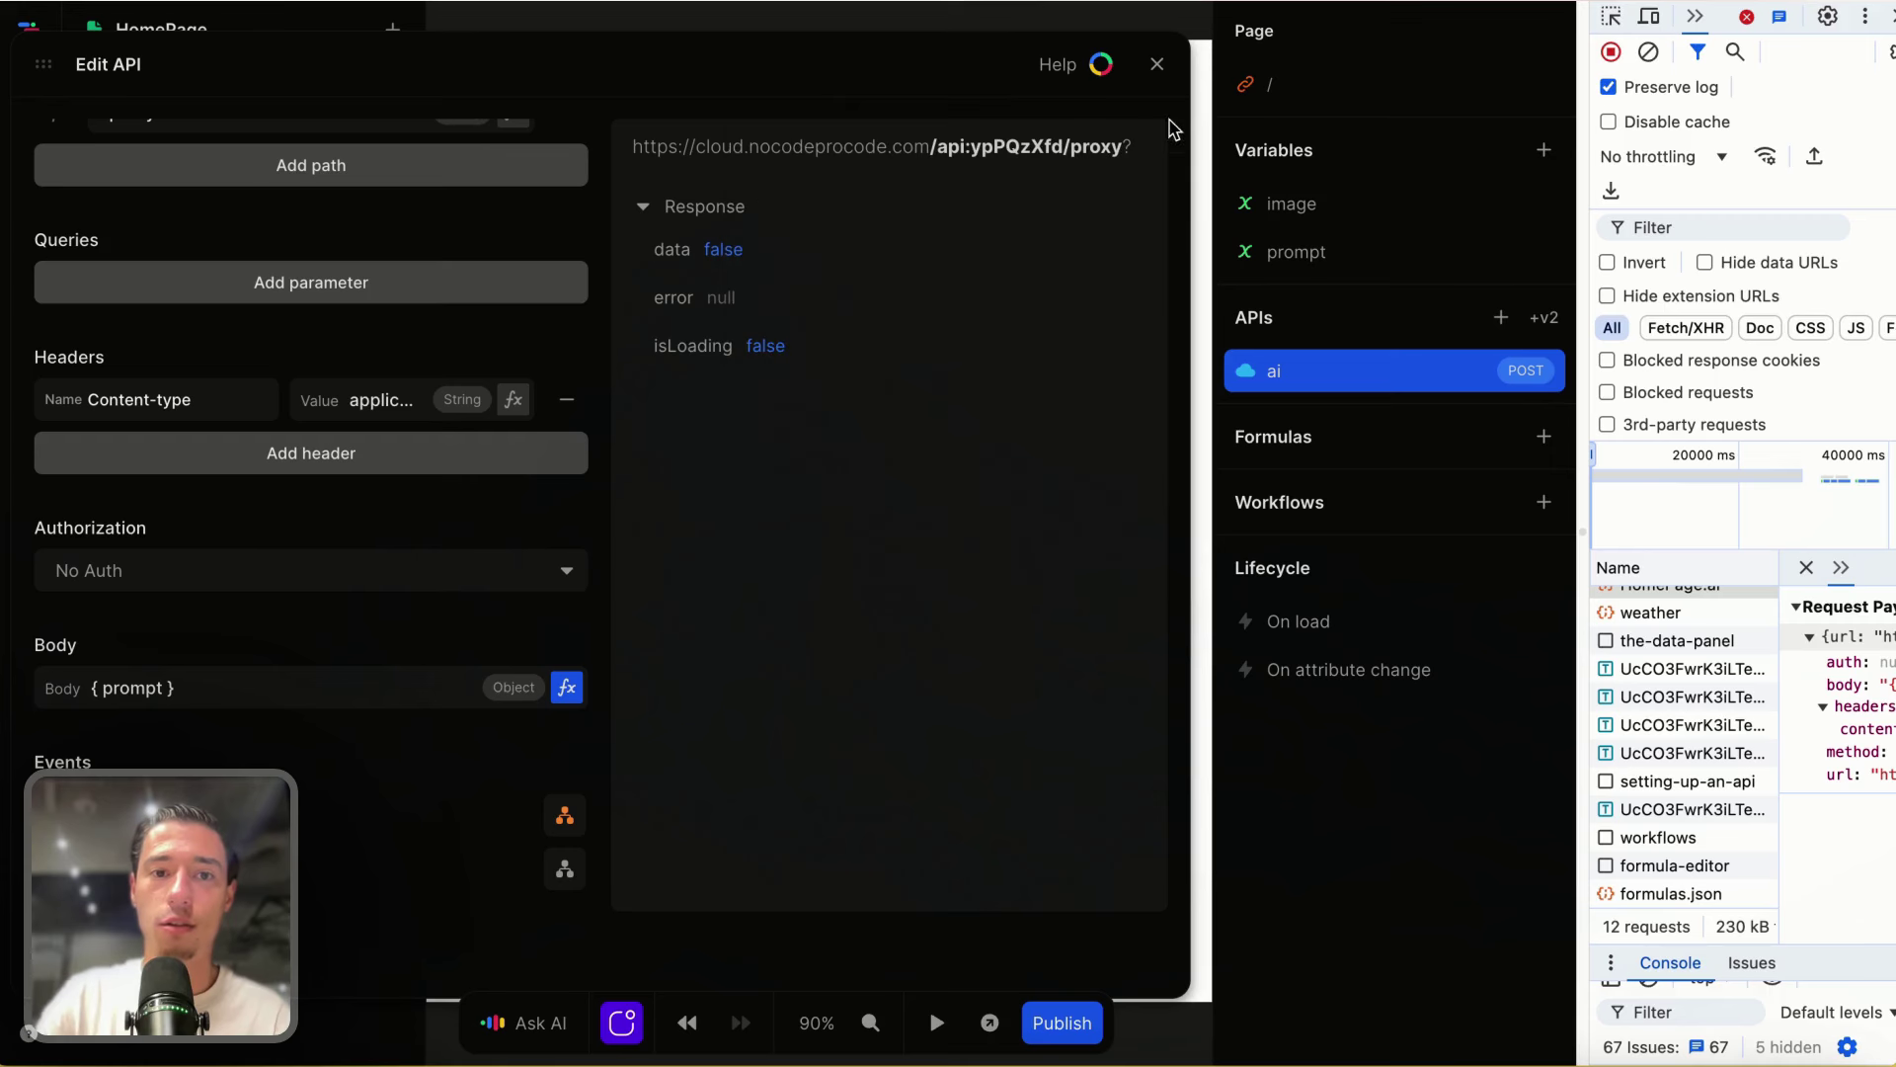
{"action": "scroll", "coordinate": [531, 363], "scroll_direction": "up", "scroll_amount": 4}
{"action": "left_click", "coordinate": [476, 172]}
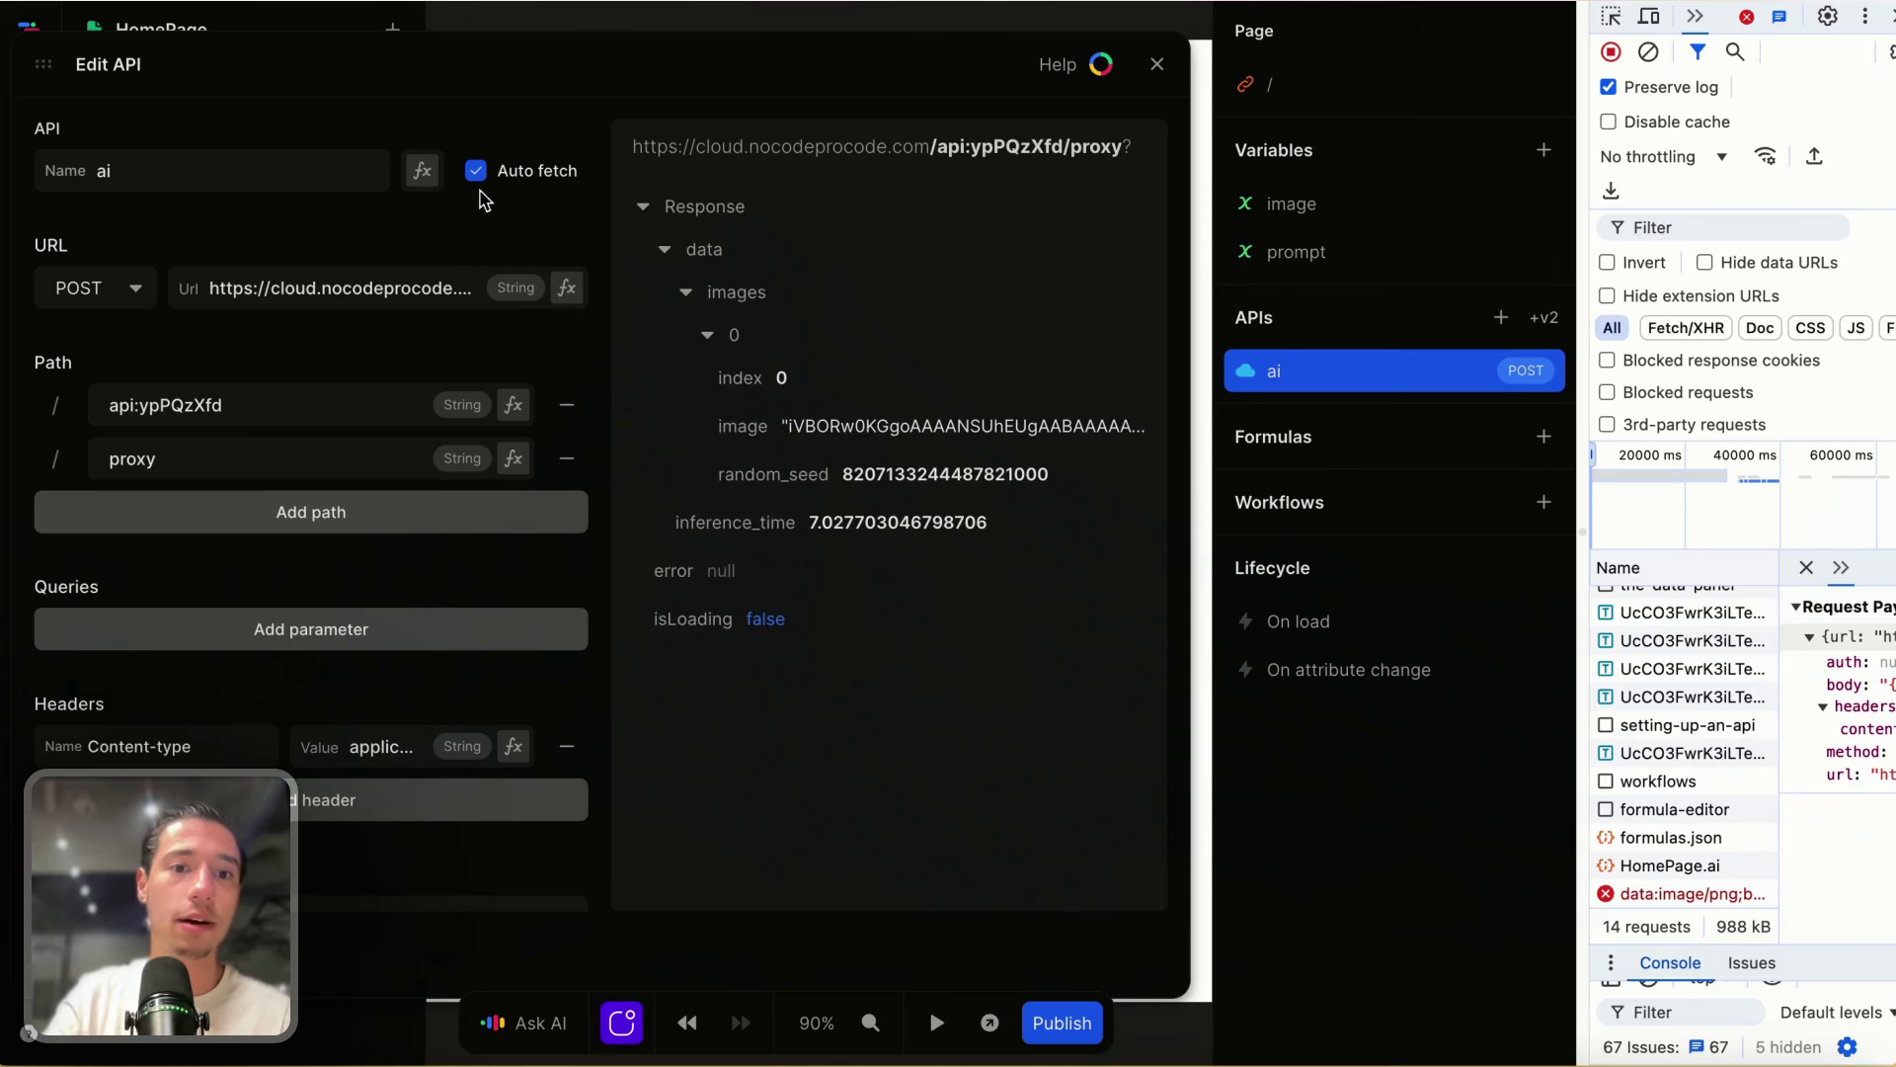
Step: Set the On Success workflow's Set image value to ai > data > images > 0 > image, and close the API editor
{"action": "scroll", "coordinate": [485, 536], "scroll_direction": "down", "scroll_amount": 3}
{"action": "scroll", "coordinate": [485, 536], "scroll_direction": "down", "scroll_amount": 1}
{"action": "left_click", "coordinate": [559, 720]}
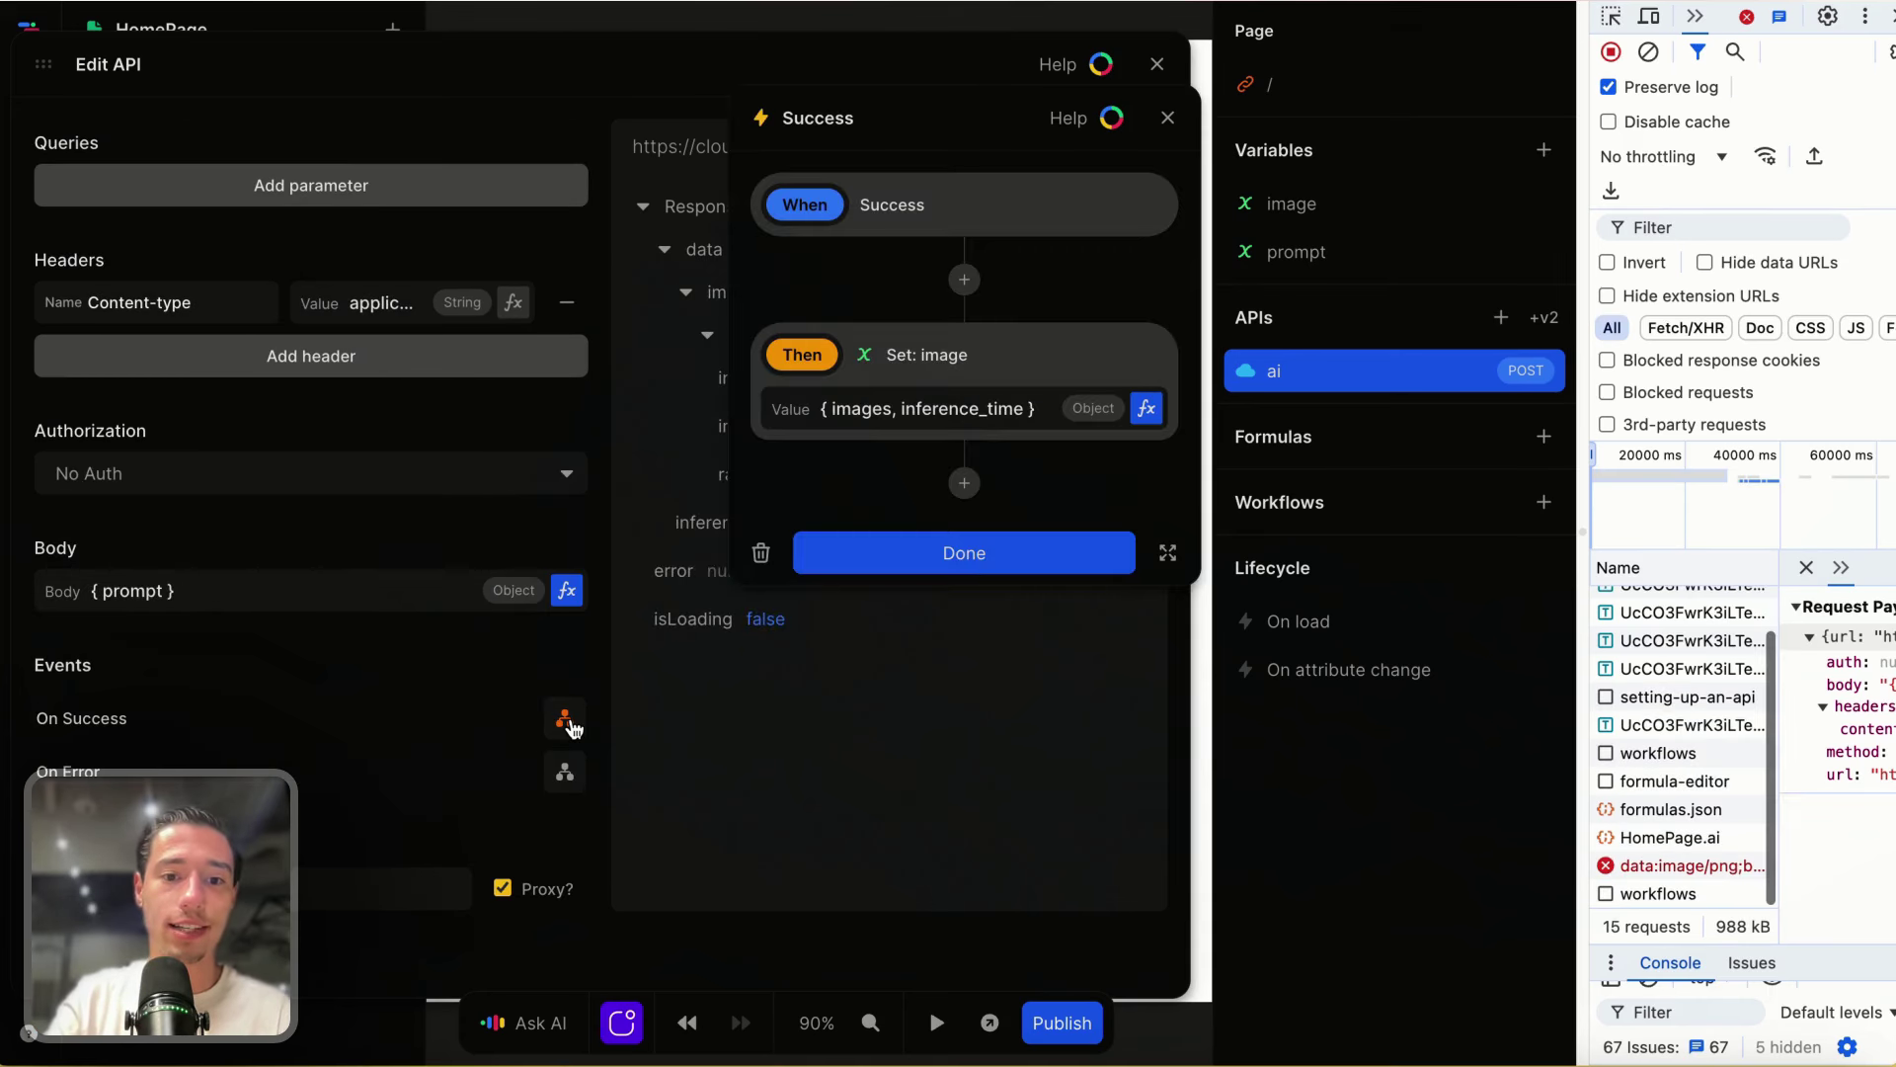
{"action": "left_click", "coordinate": [1146, 408]}
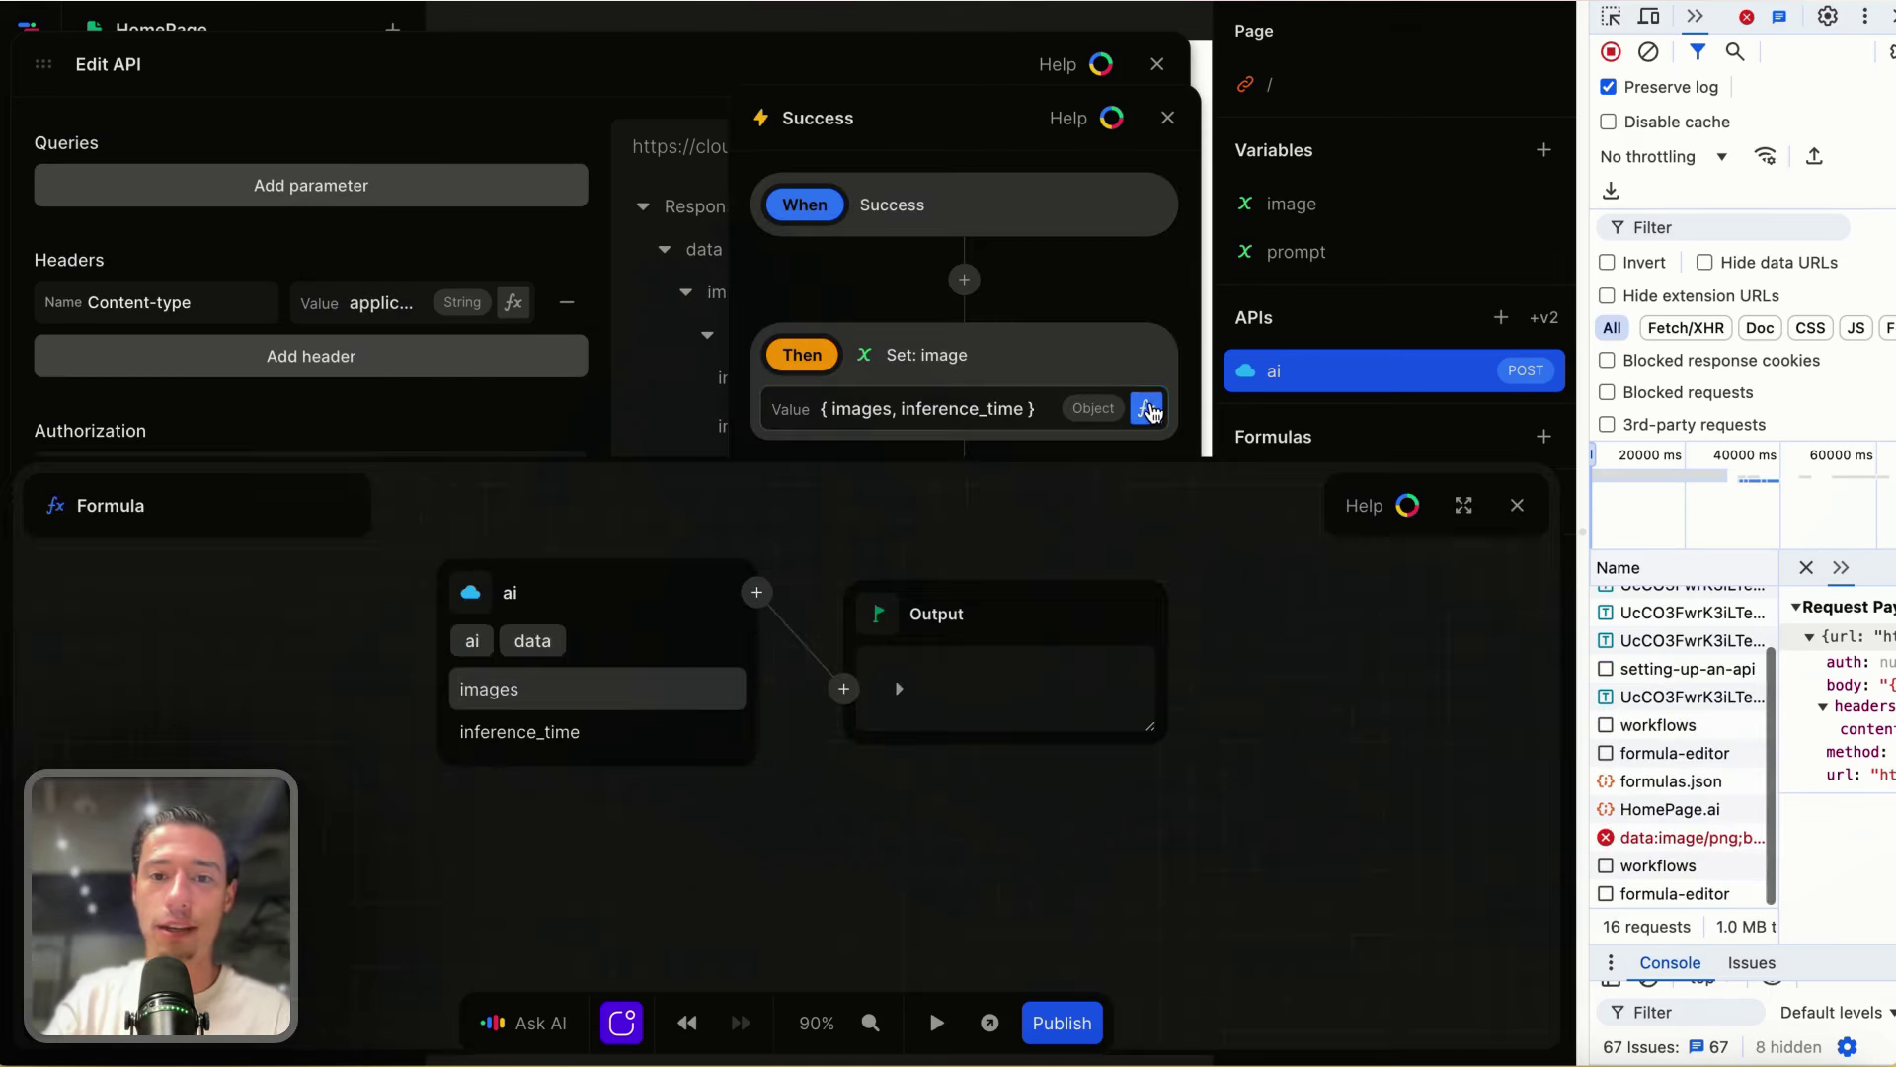
{"action": "left_click", "coordinate": [474, 645]}
{"action": "left_click", "coordinate": [489, 690]}
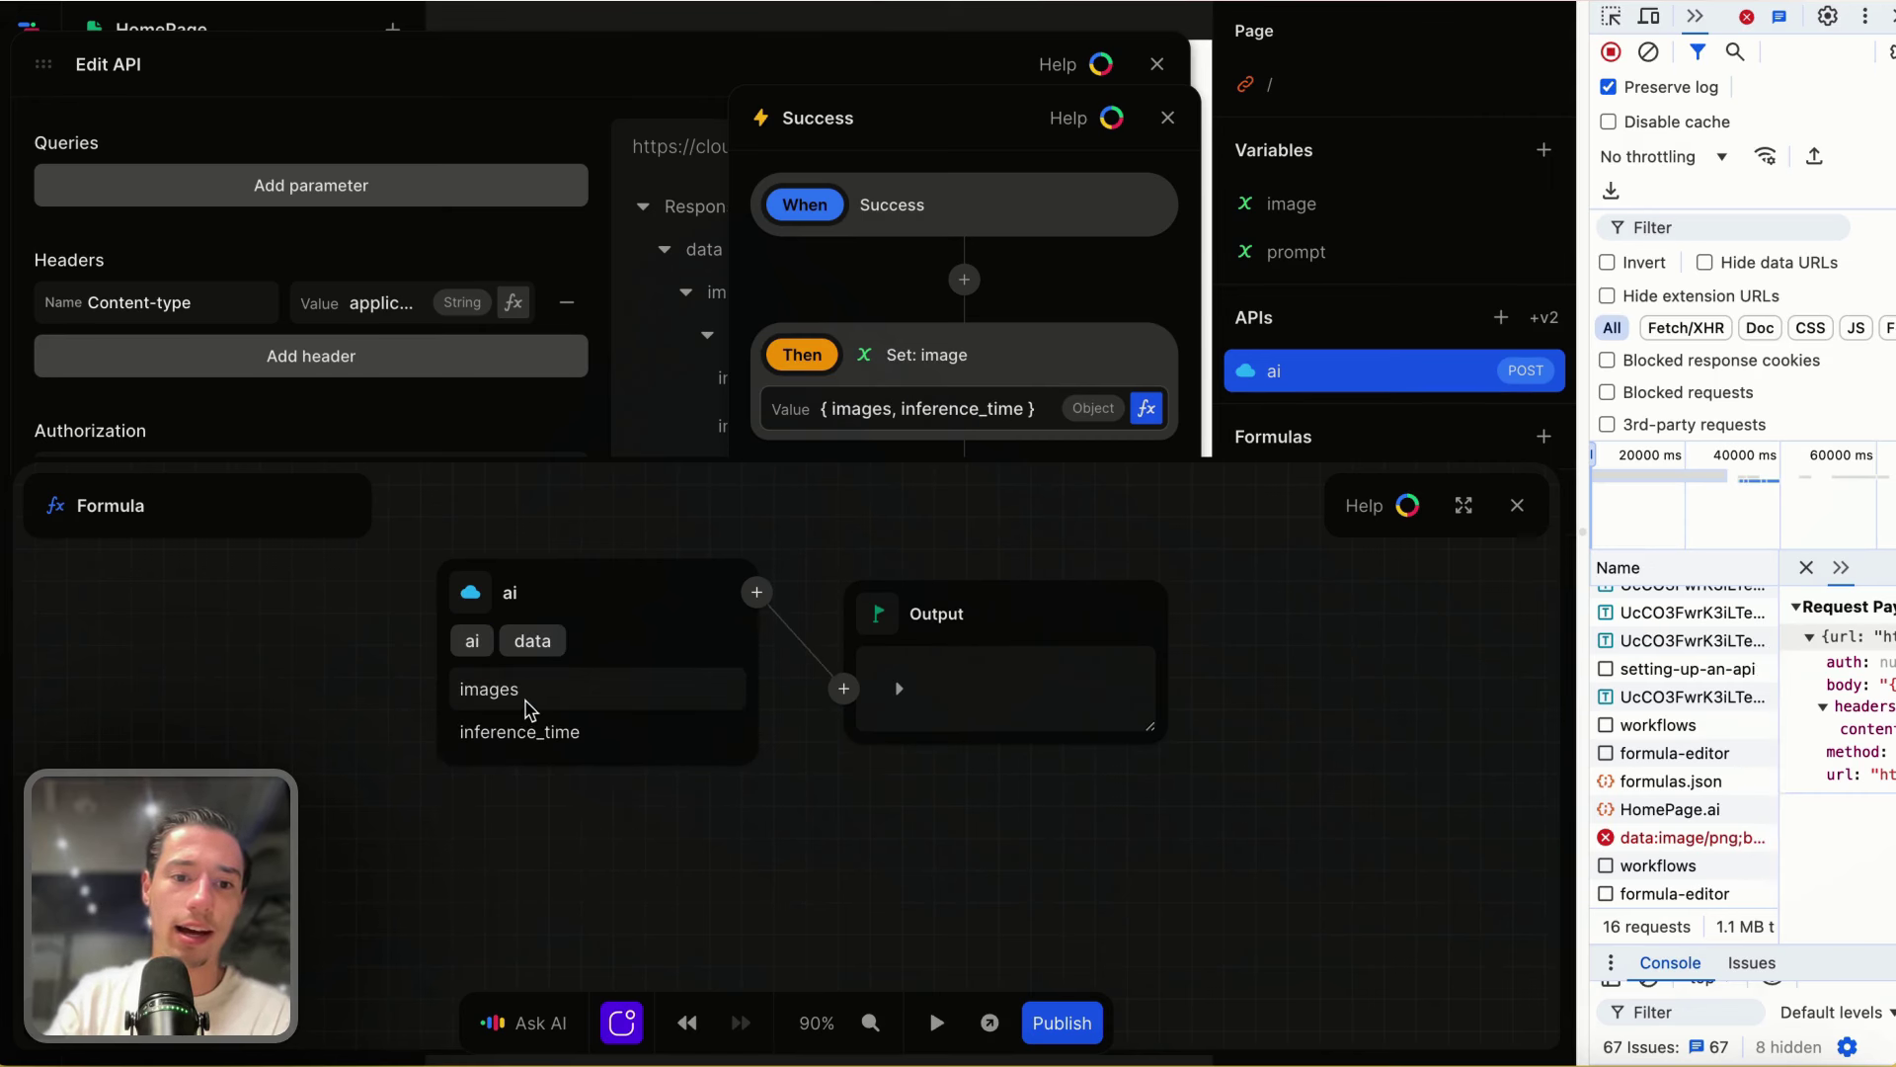
{"action": "left_click", "coordinate": [524, 704]}
{"action": "left_click", "coordinate": [533, 703]}
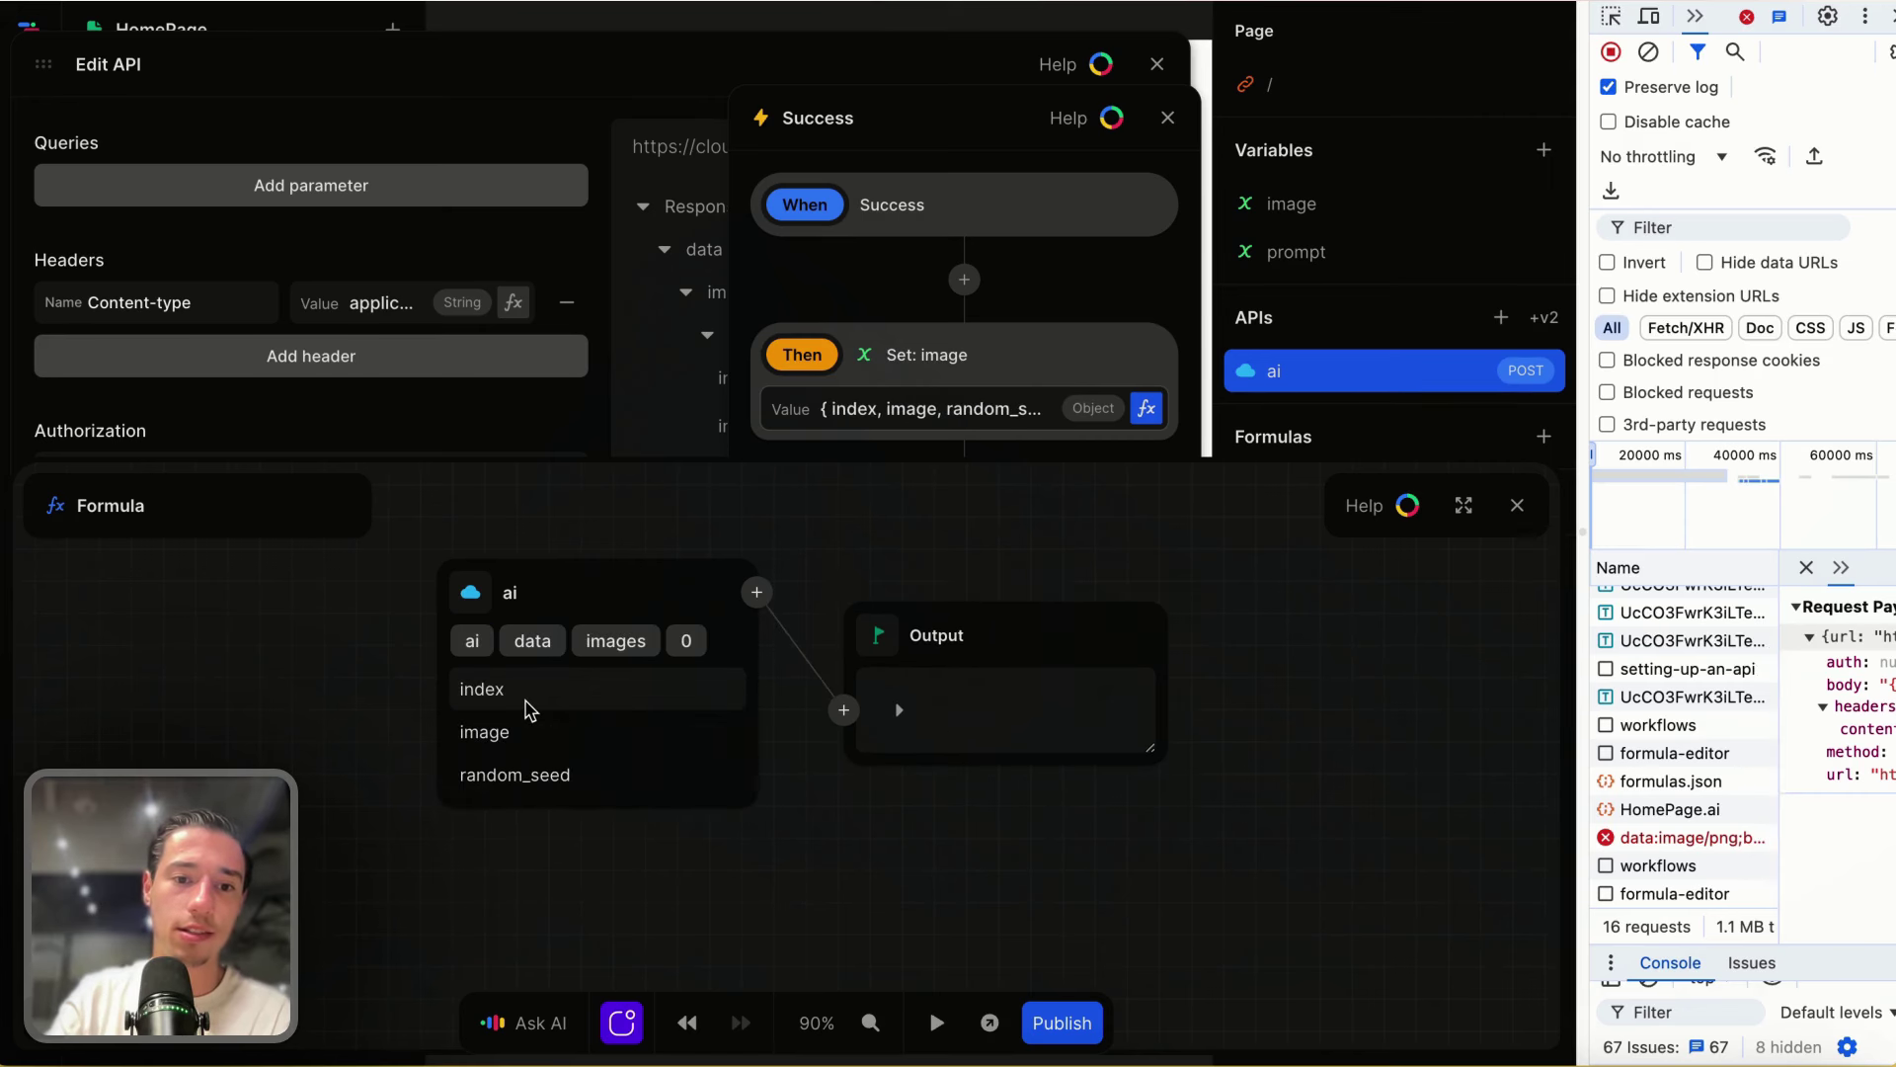
{"action": "left_click", "coordinate": [559, 742]}
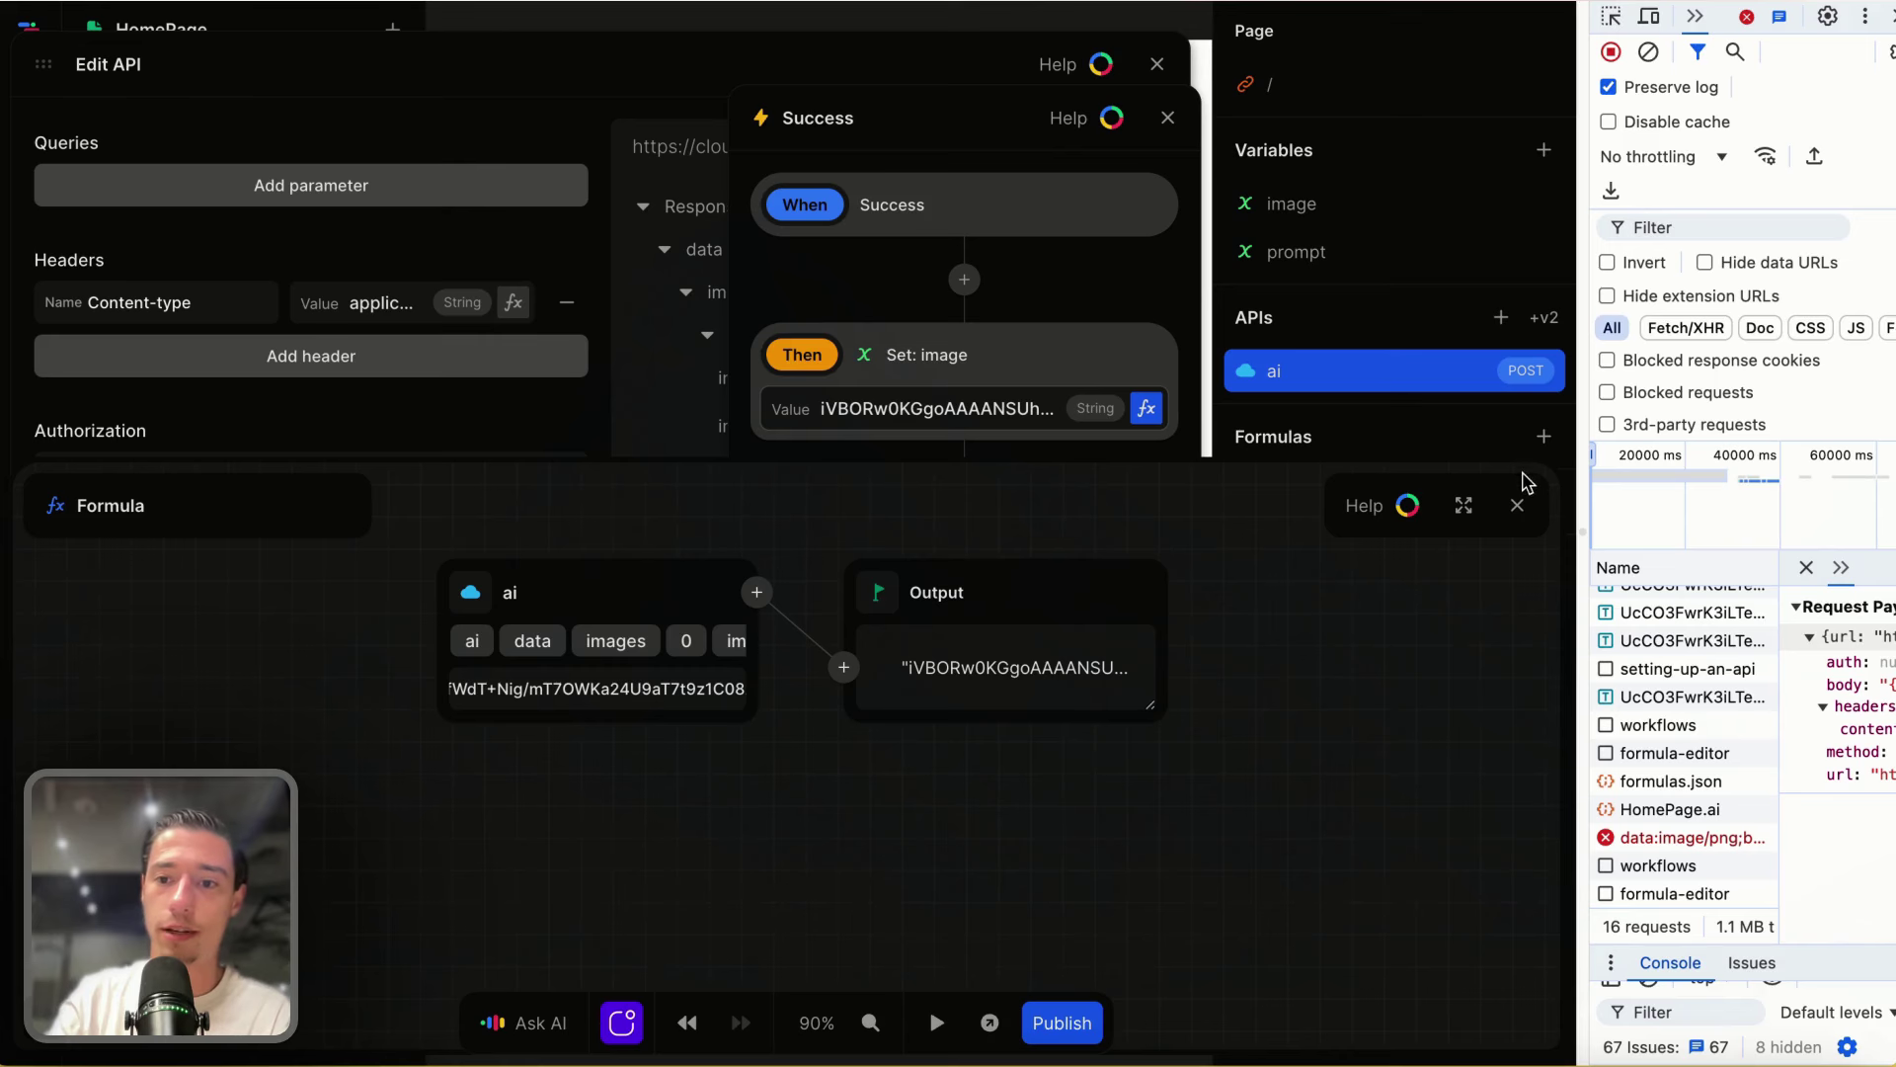
{"action": "left_click", "coordinate": [1517, 504]}
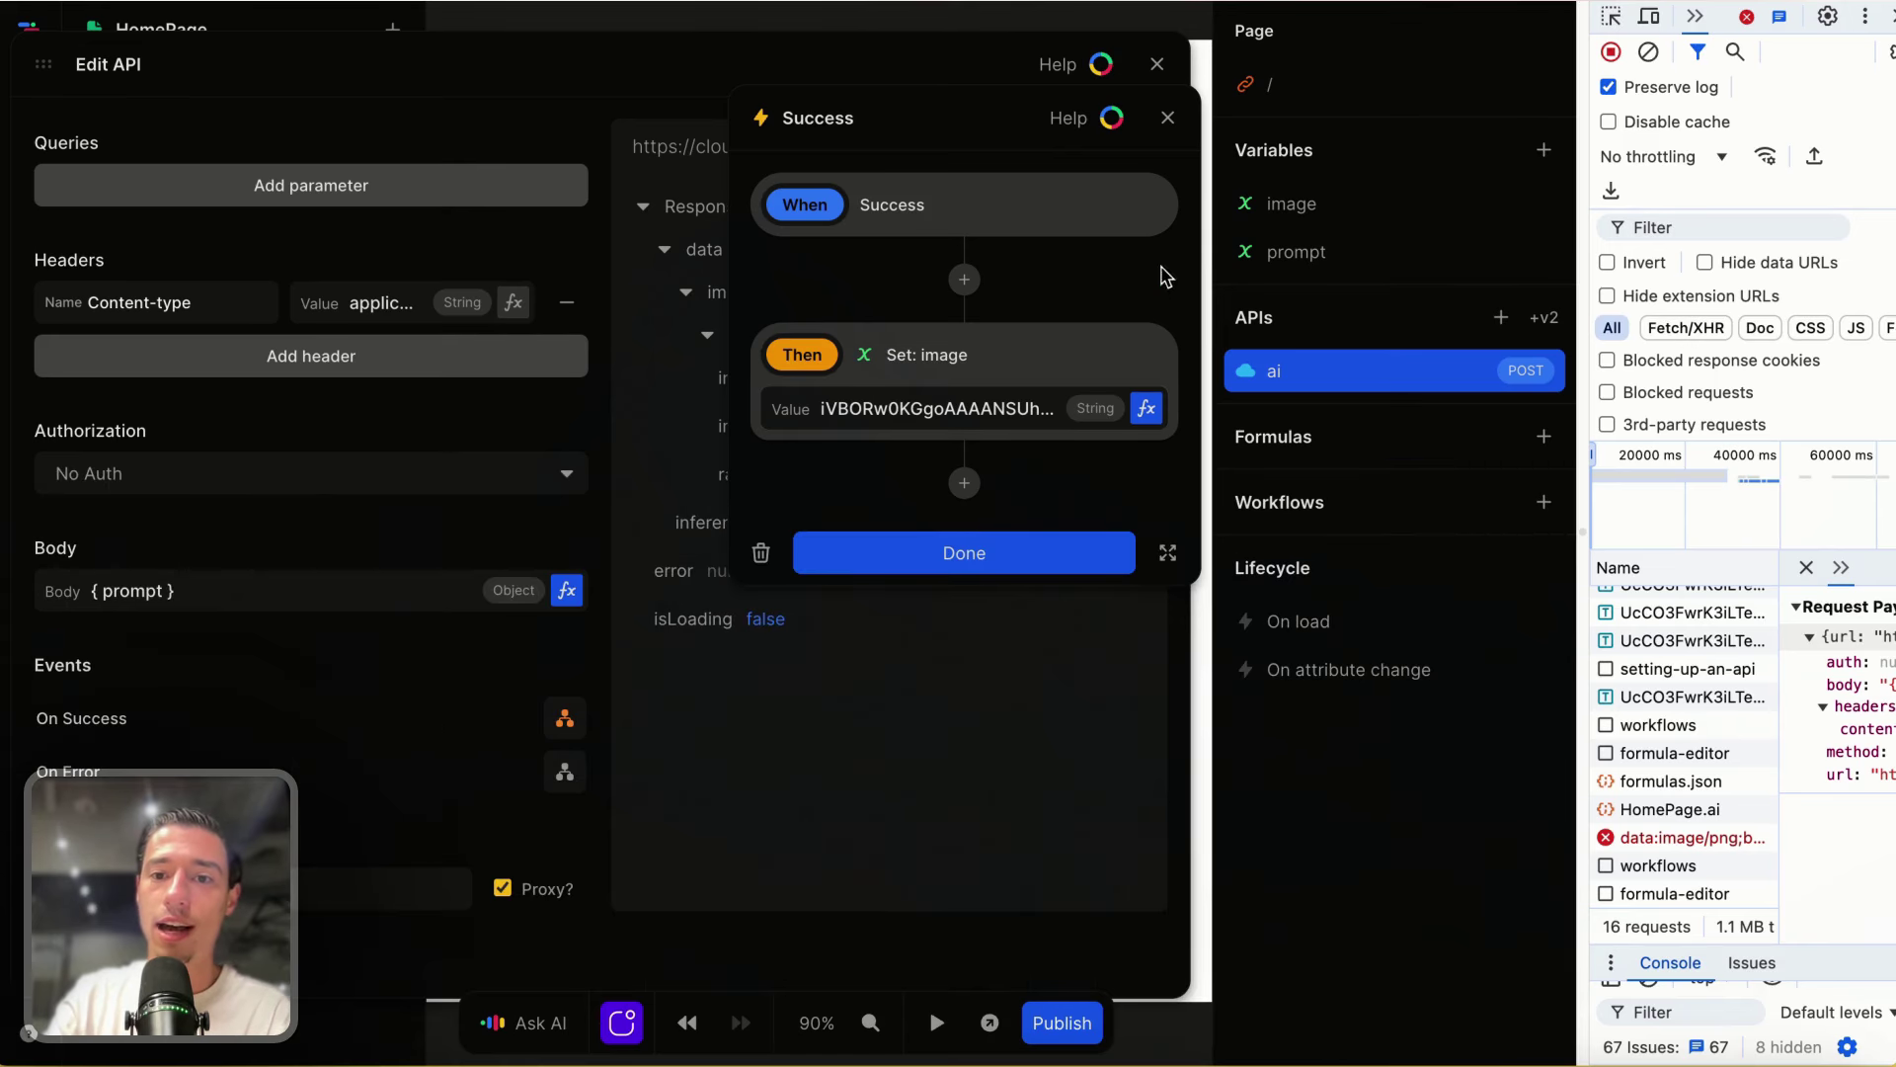
{"action": "left_click", "coordinate": [1045, 547]}
{"action": "left_click", "coordinate": [1158, 66]}
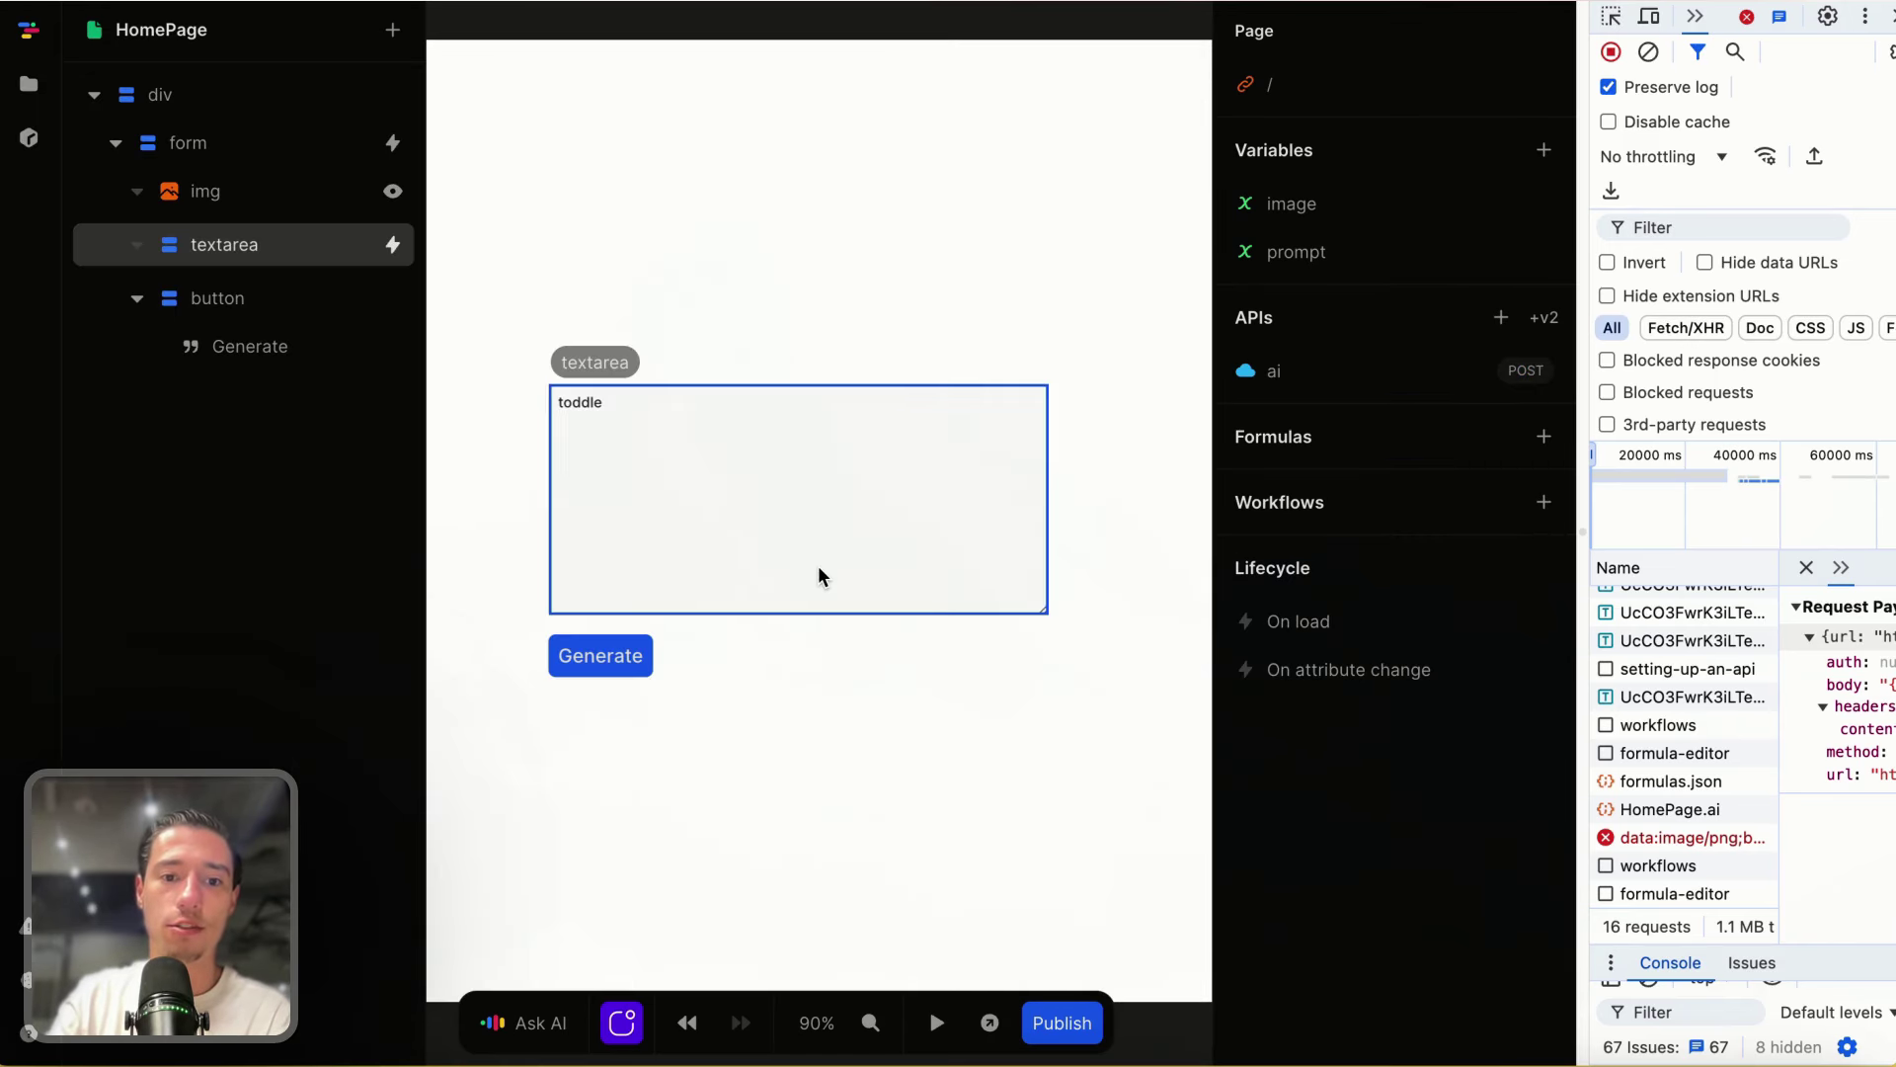
Step: Run the app test, generate an image with the prompt "toddle", and stop the test
{"action": "scroll", "coordinate": [816, 572], "scroll_direction": "down", "scroll_amount": 2}
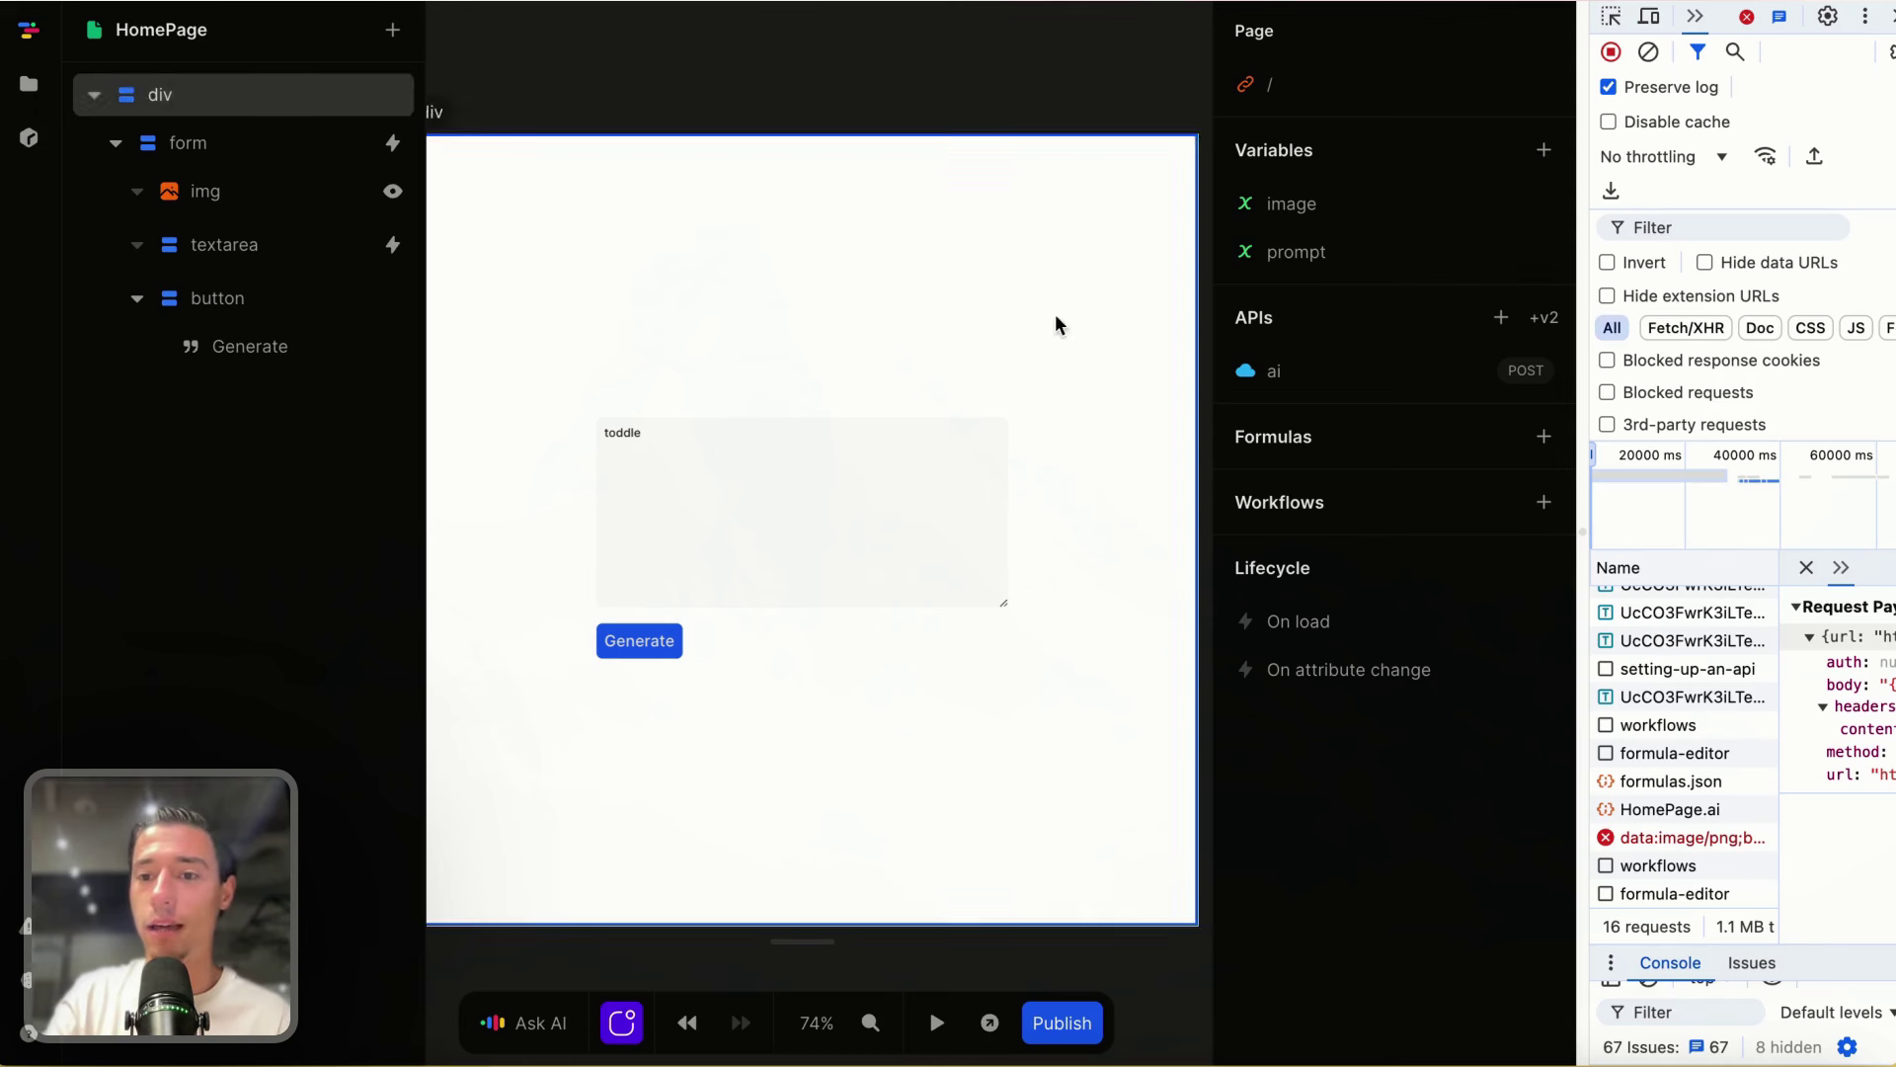
{"action": "left_click", "coordinate": [937, 1022]}
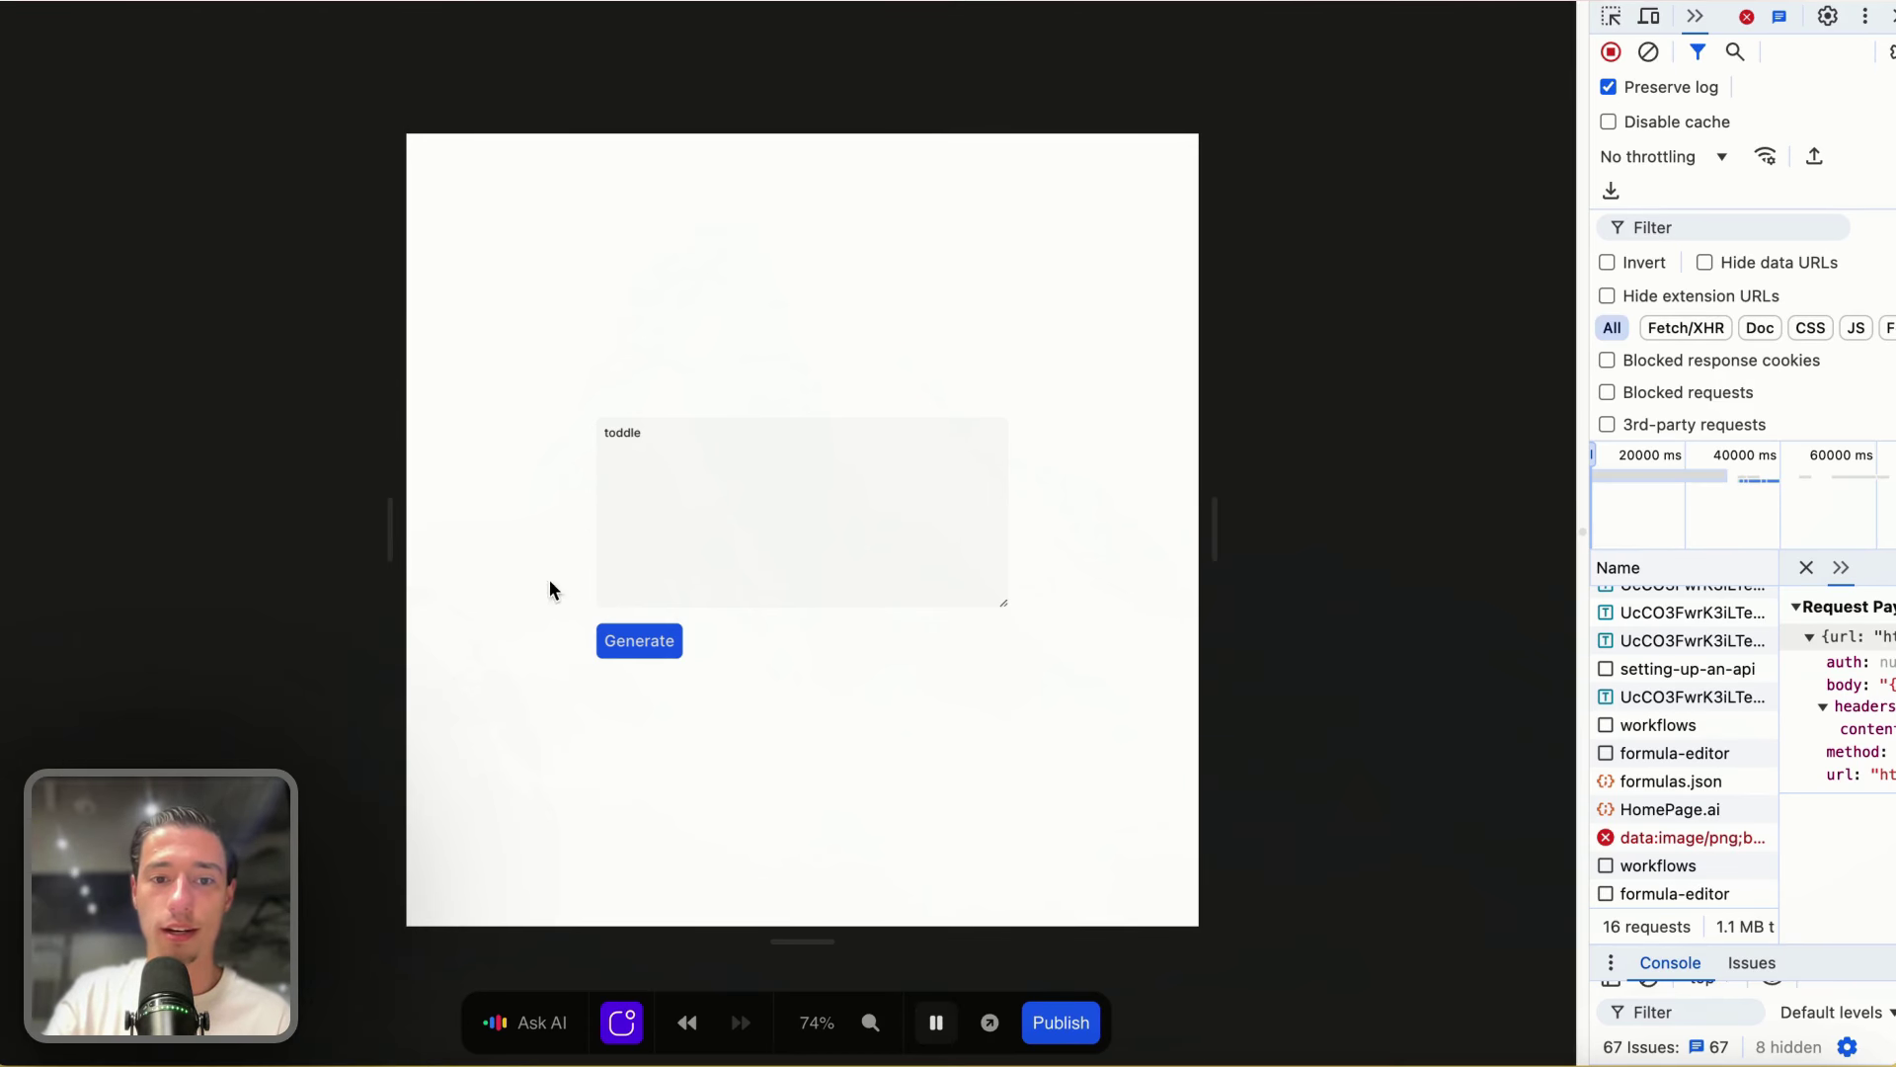
{"action": "left_click", "coordinate": [657, 647]}
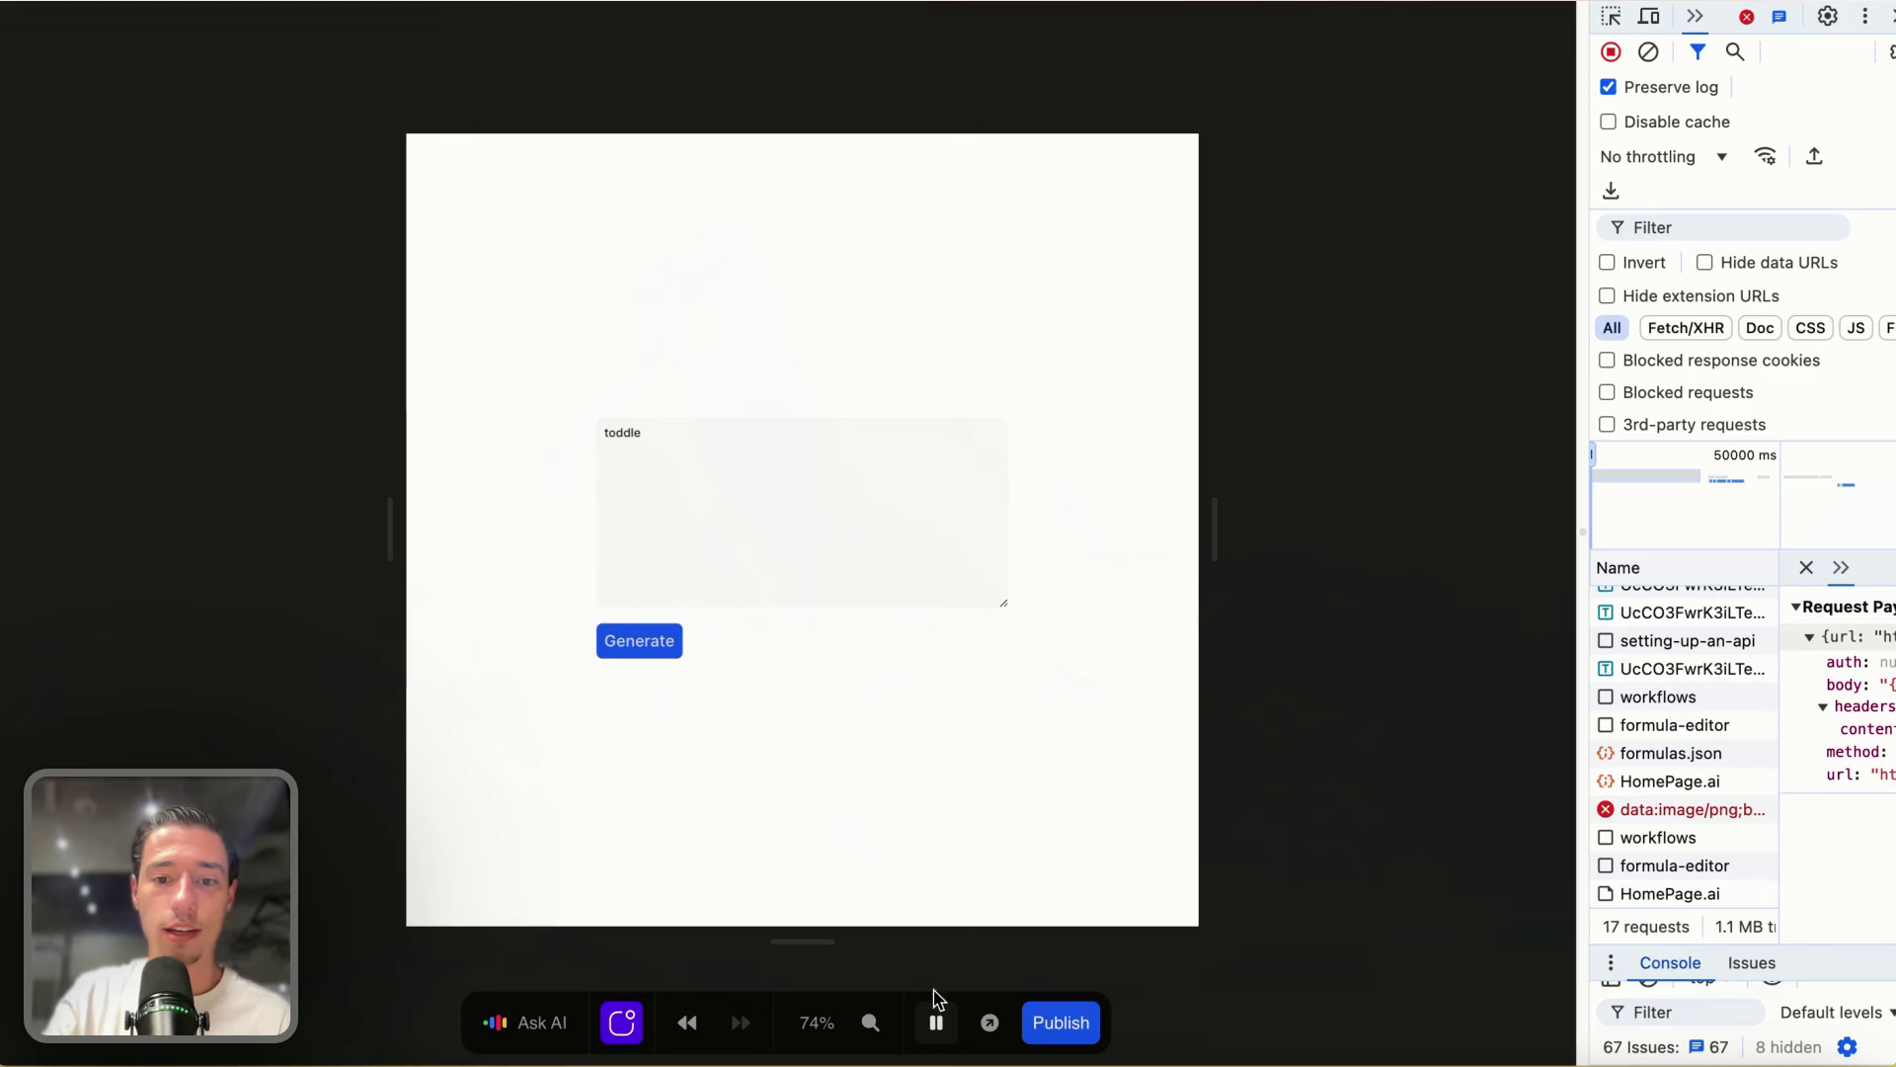
{"action": "left_click", "coordinate": [936, 1022]}
Step: Widen the network inspector and examine the target URL in the HomePage.ai request payload
{"action": "left_click_drag", "start_coordinate": [1583, 524], "coordinate": [1309, 518]}
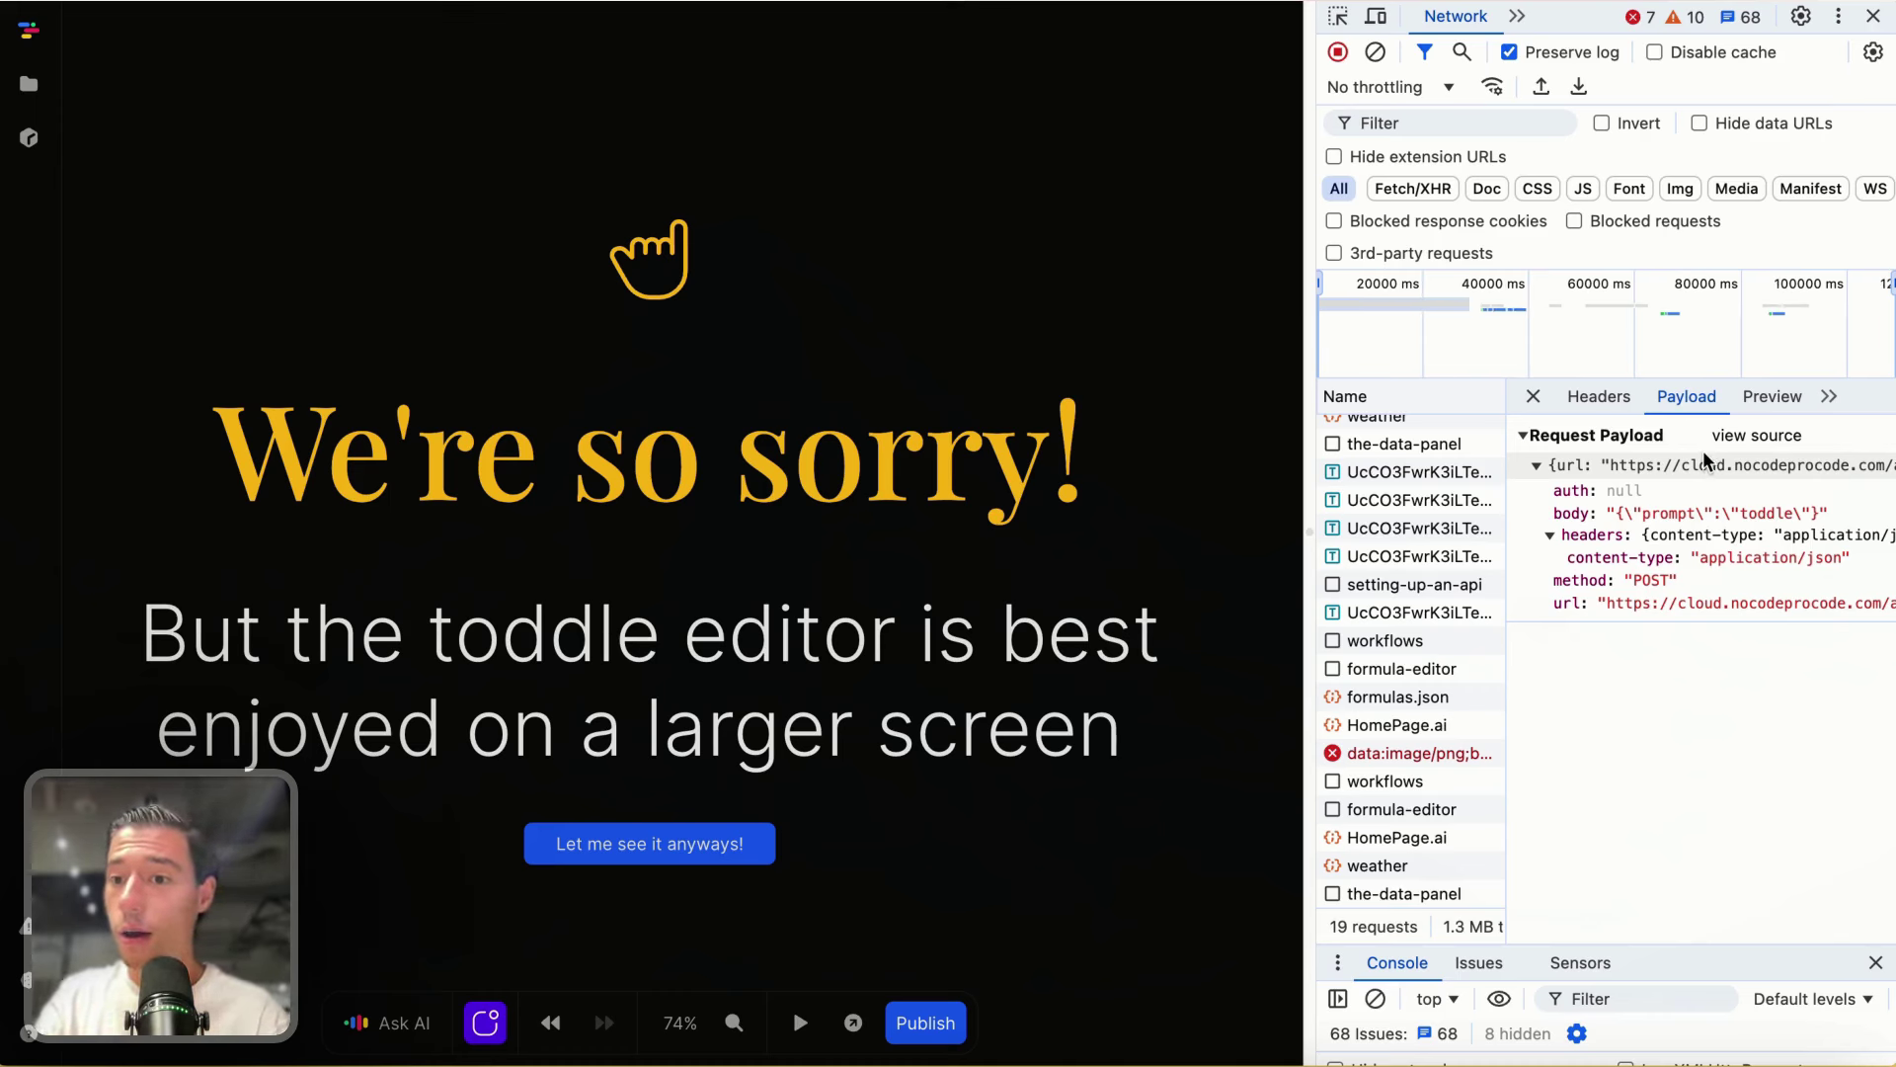
{"action": "double_click", "coordinate": [1662, 612]}
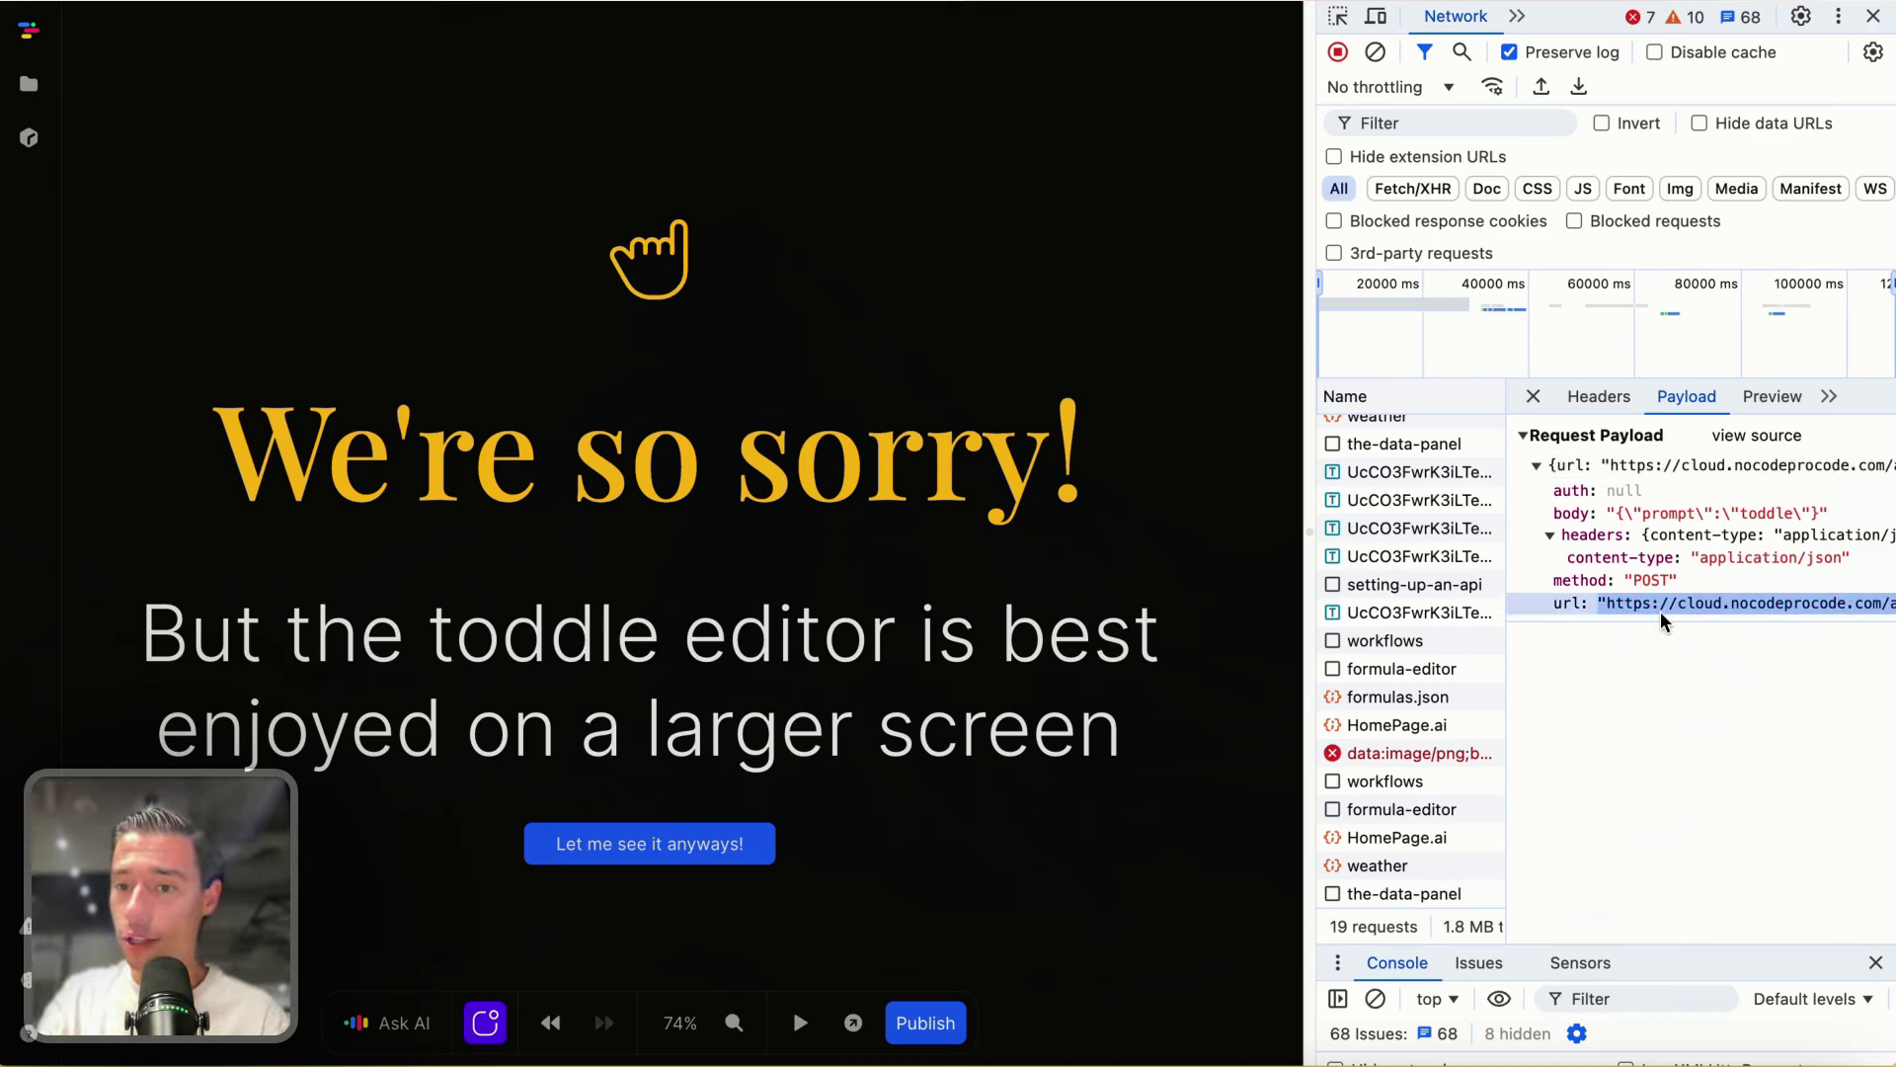
{"action": "left_click", "coordinate": [1685, 695]}
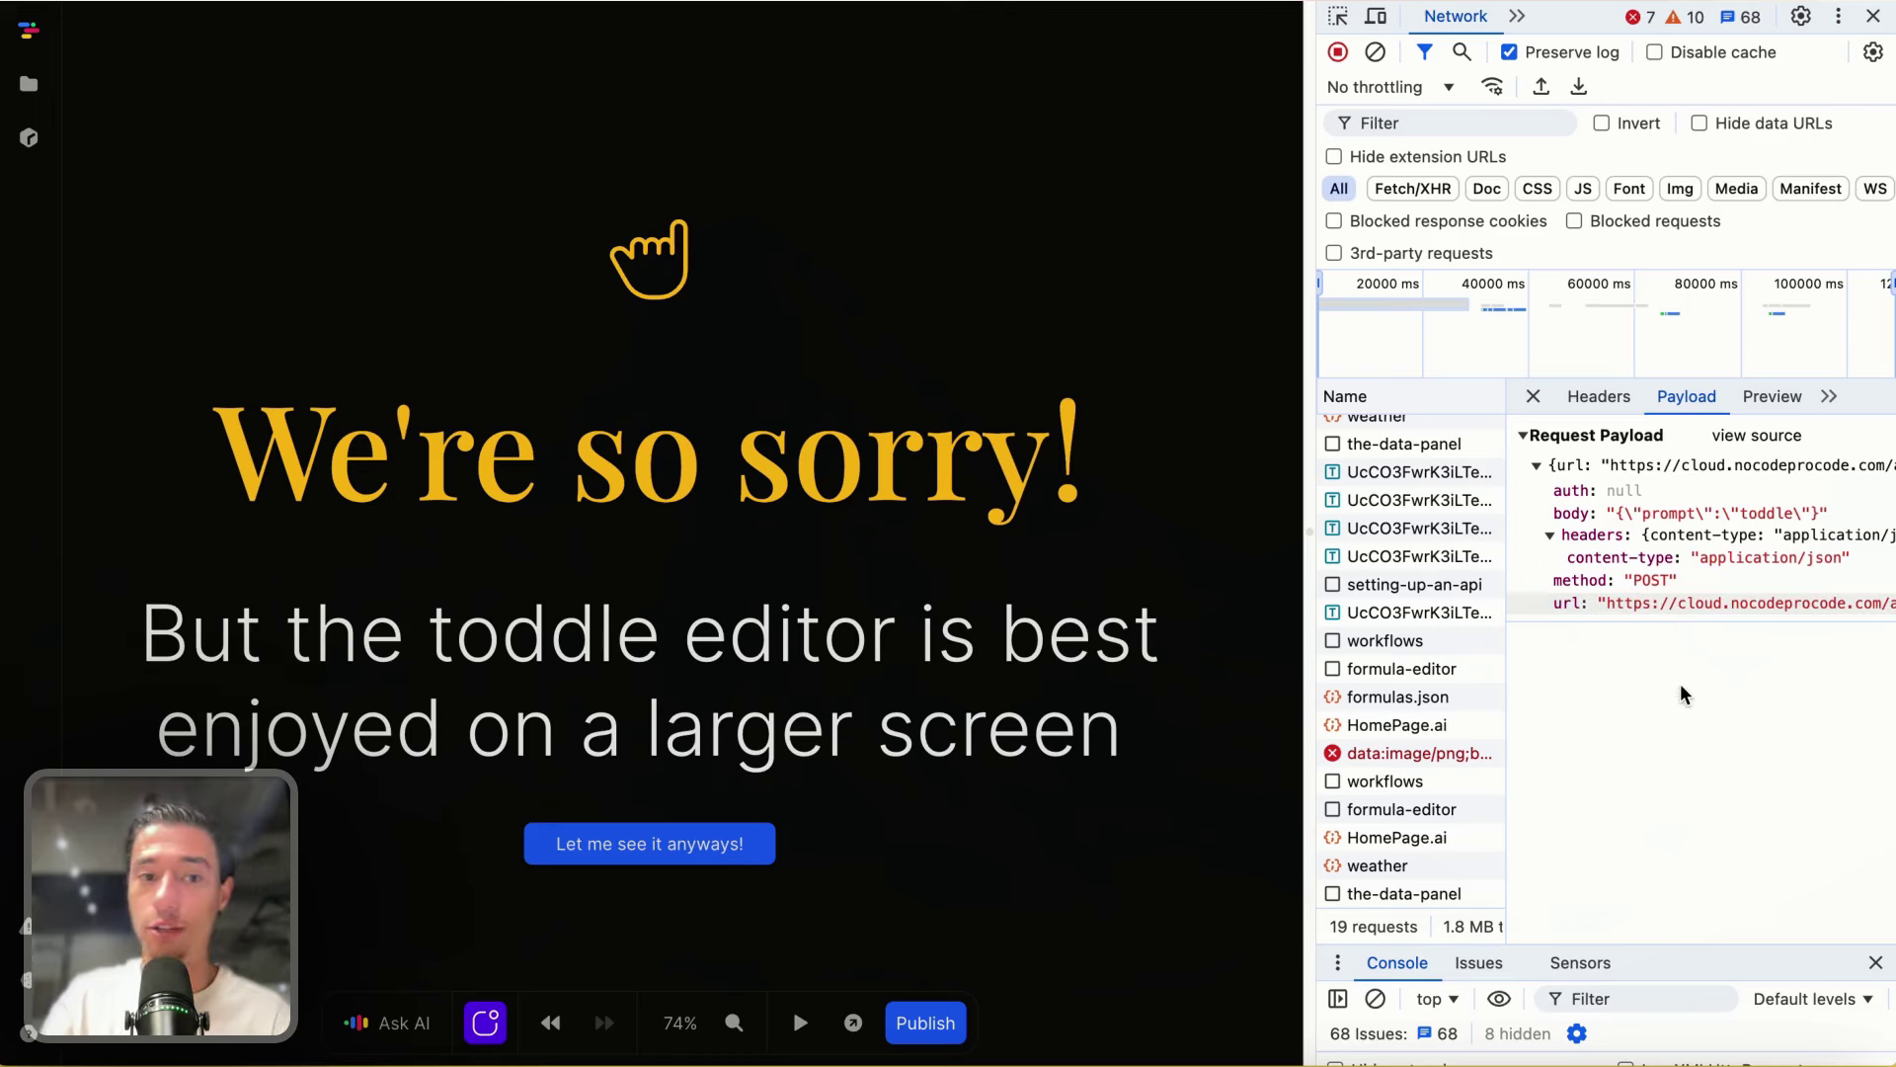
Step: Switch to the Xano proxy endpoint, go back to the API groups and open the "more secure api for ai" group
{"action": "mouse_move", "coordinate": [5, 548]}
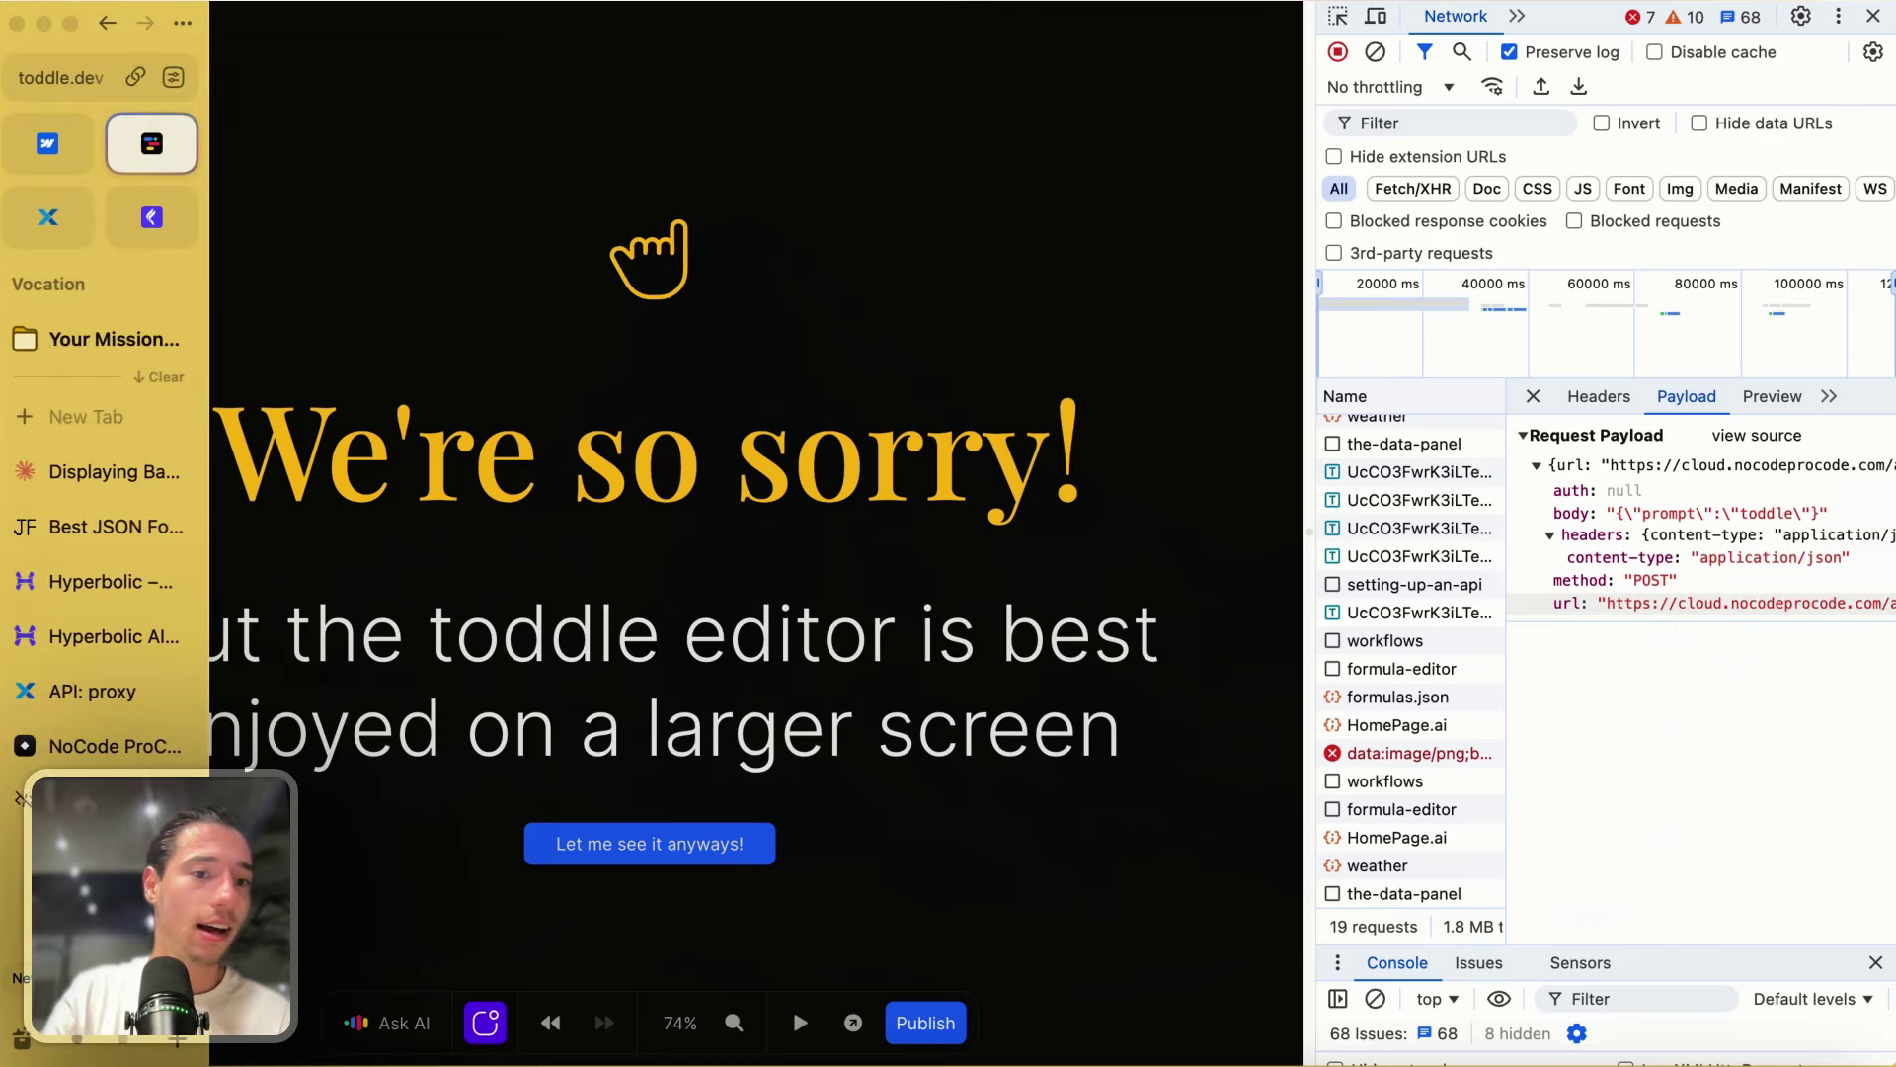
{"action": "left_click", "coordinate": [67, 695]}
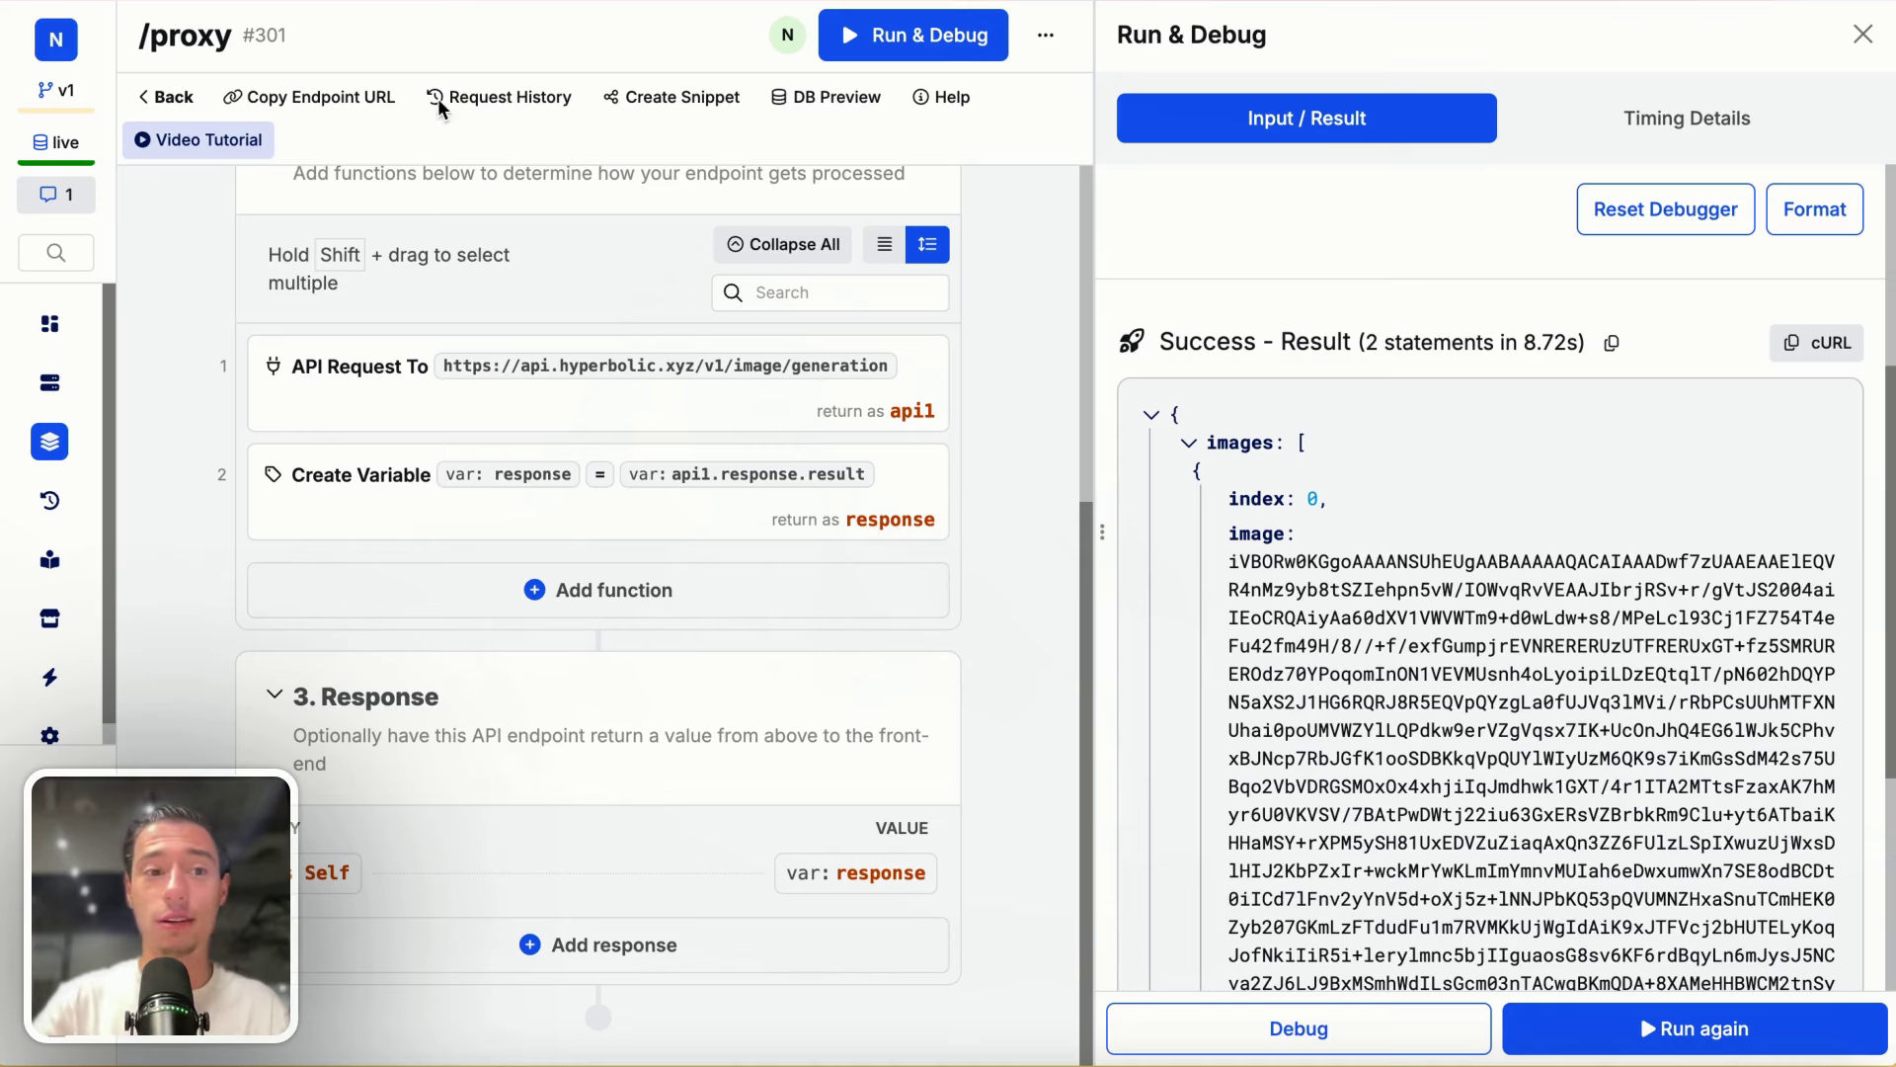
{"action": "left_click", "coordinate": [167, 96]}
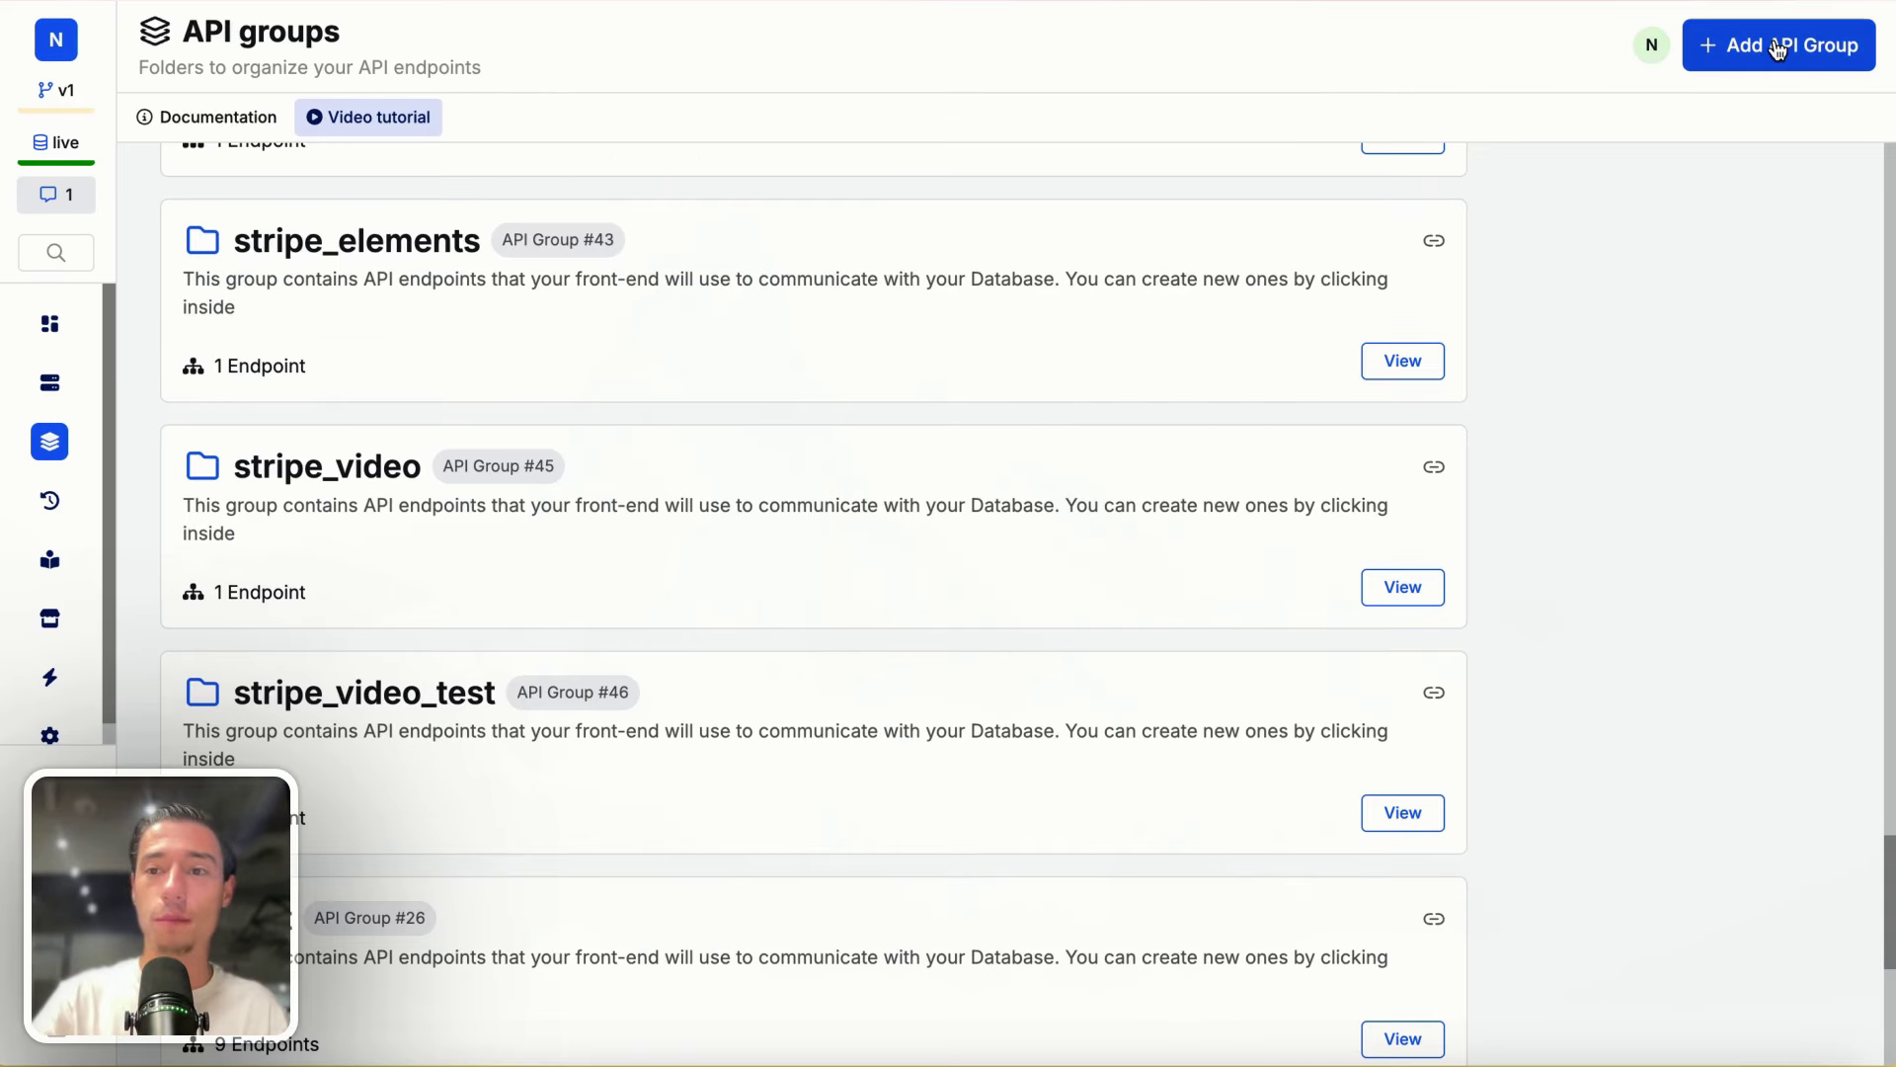
{"action": "scroll", "coordinate": [810, 846], "scroll_direction": "down", "scroll_amount": 7}
{"action": "scroll", "coordinate": [810, 846], "scroll_direction": "up", "scroll_amount": 15}
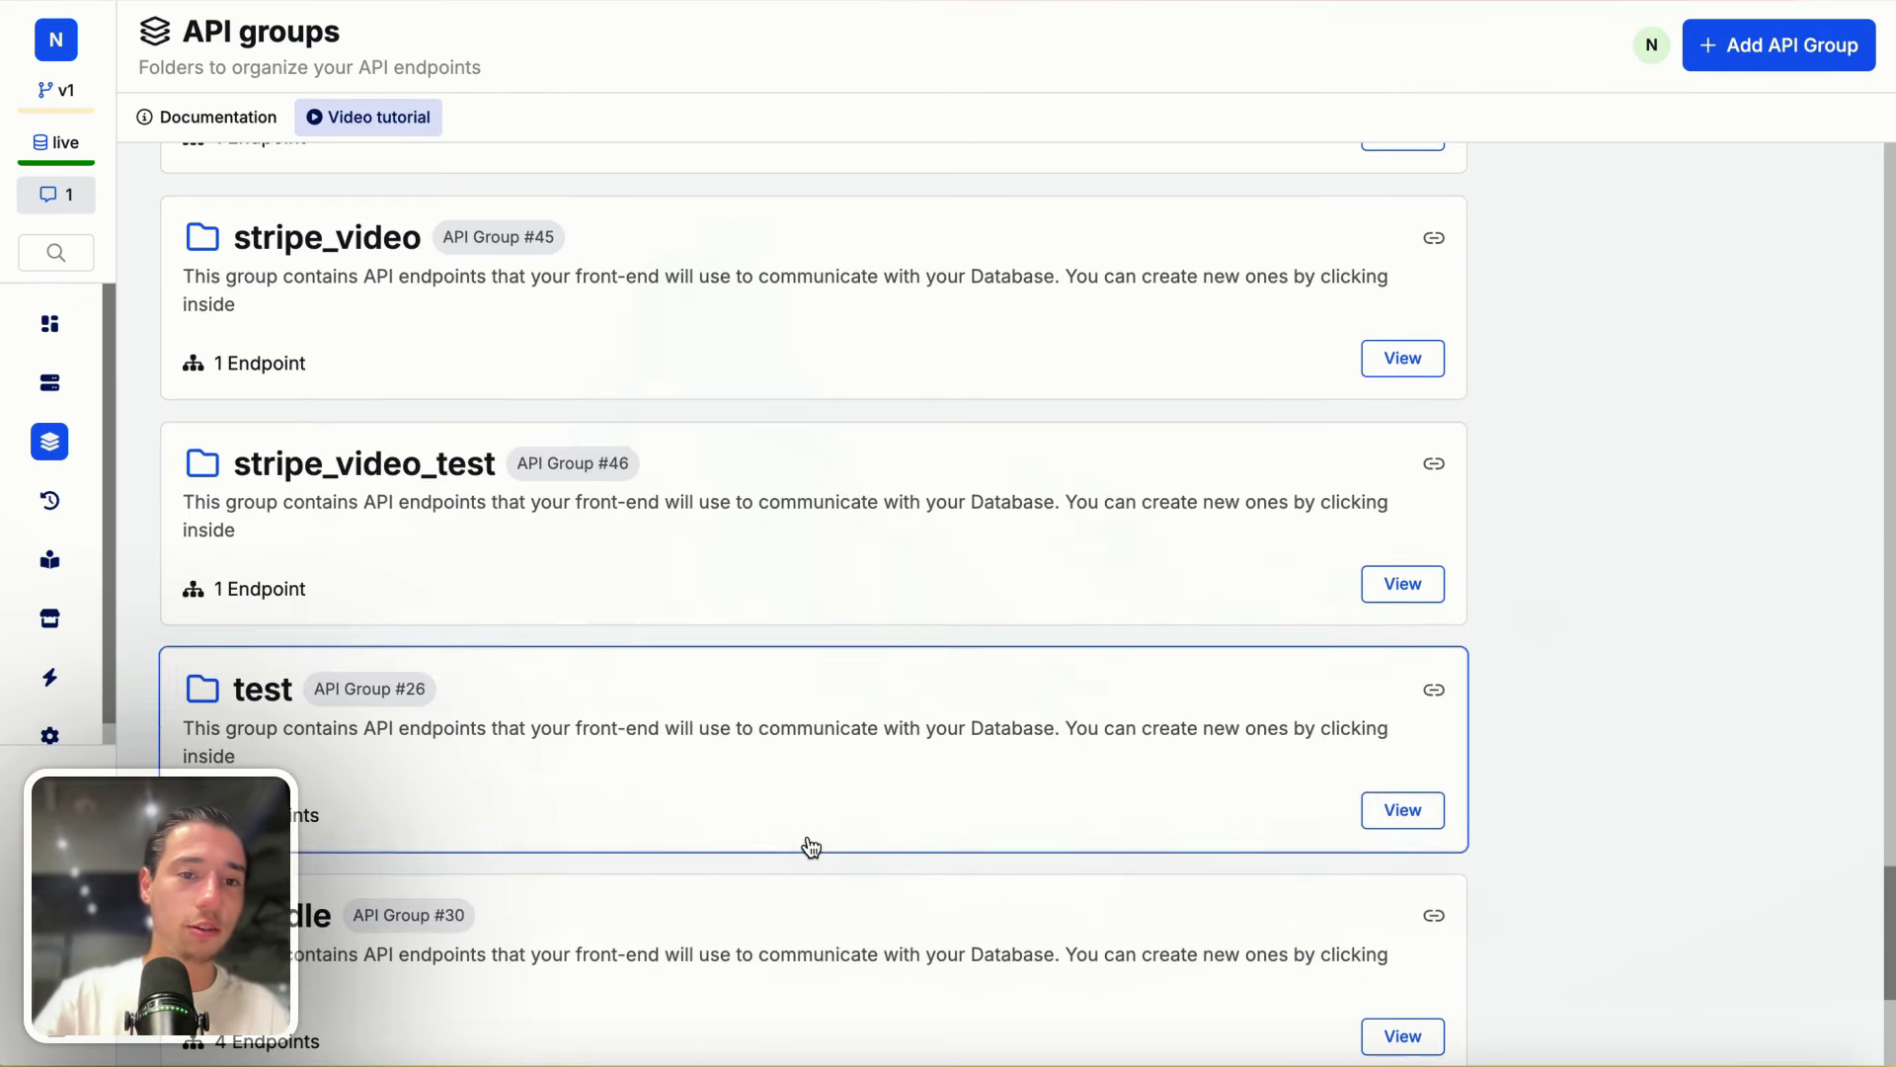
{"action": "scroll", "coordinate": [810, 846], "scroll_direction": "up", "scroll_amount": 15}
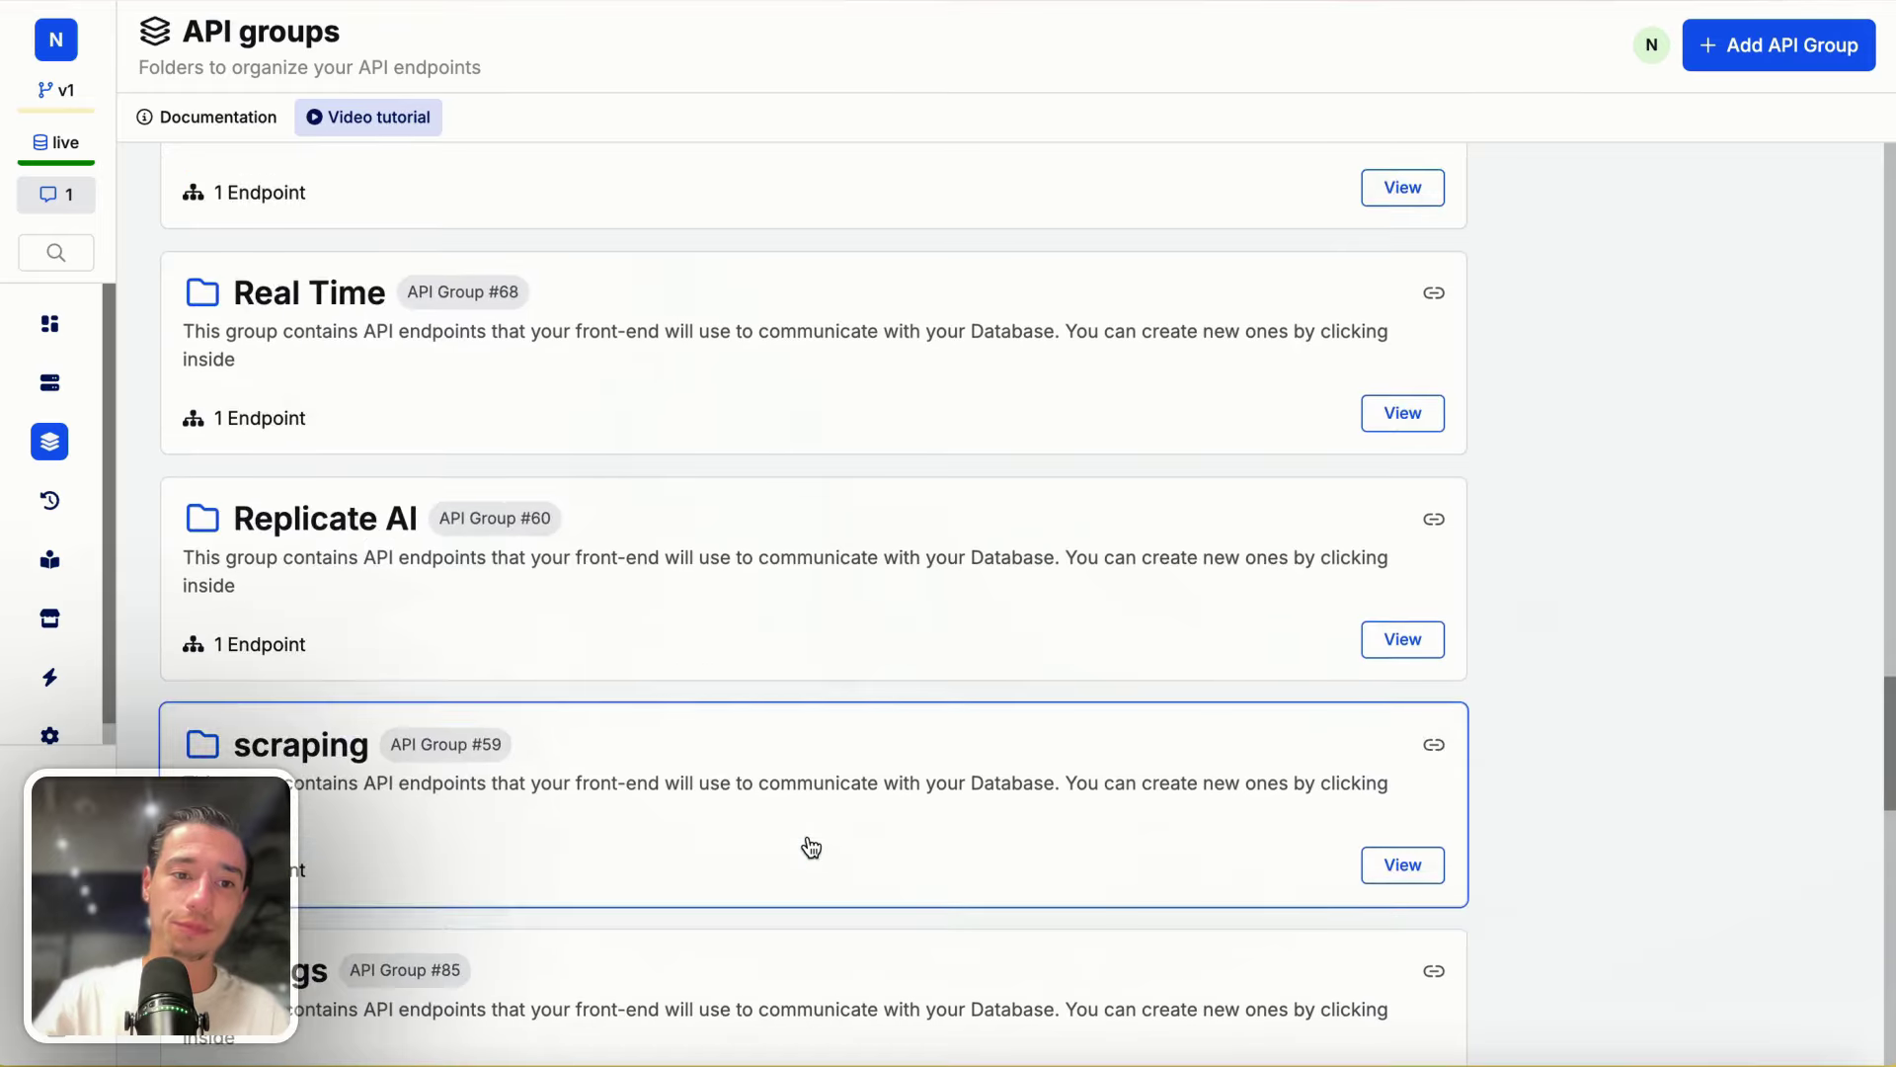
{"action": "scroll", "coordinate": [810, 847], "scroll_direction": "up", "scroll_amount": 15}
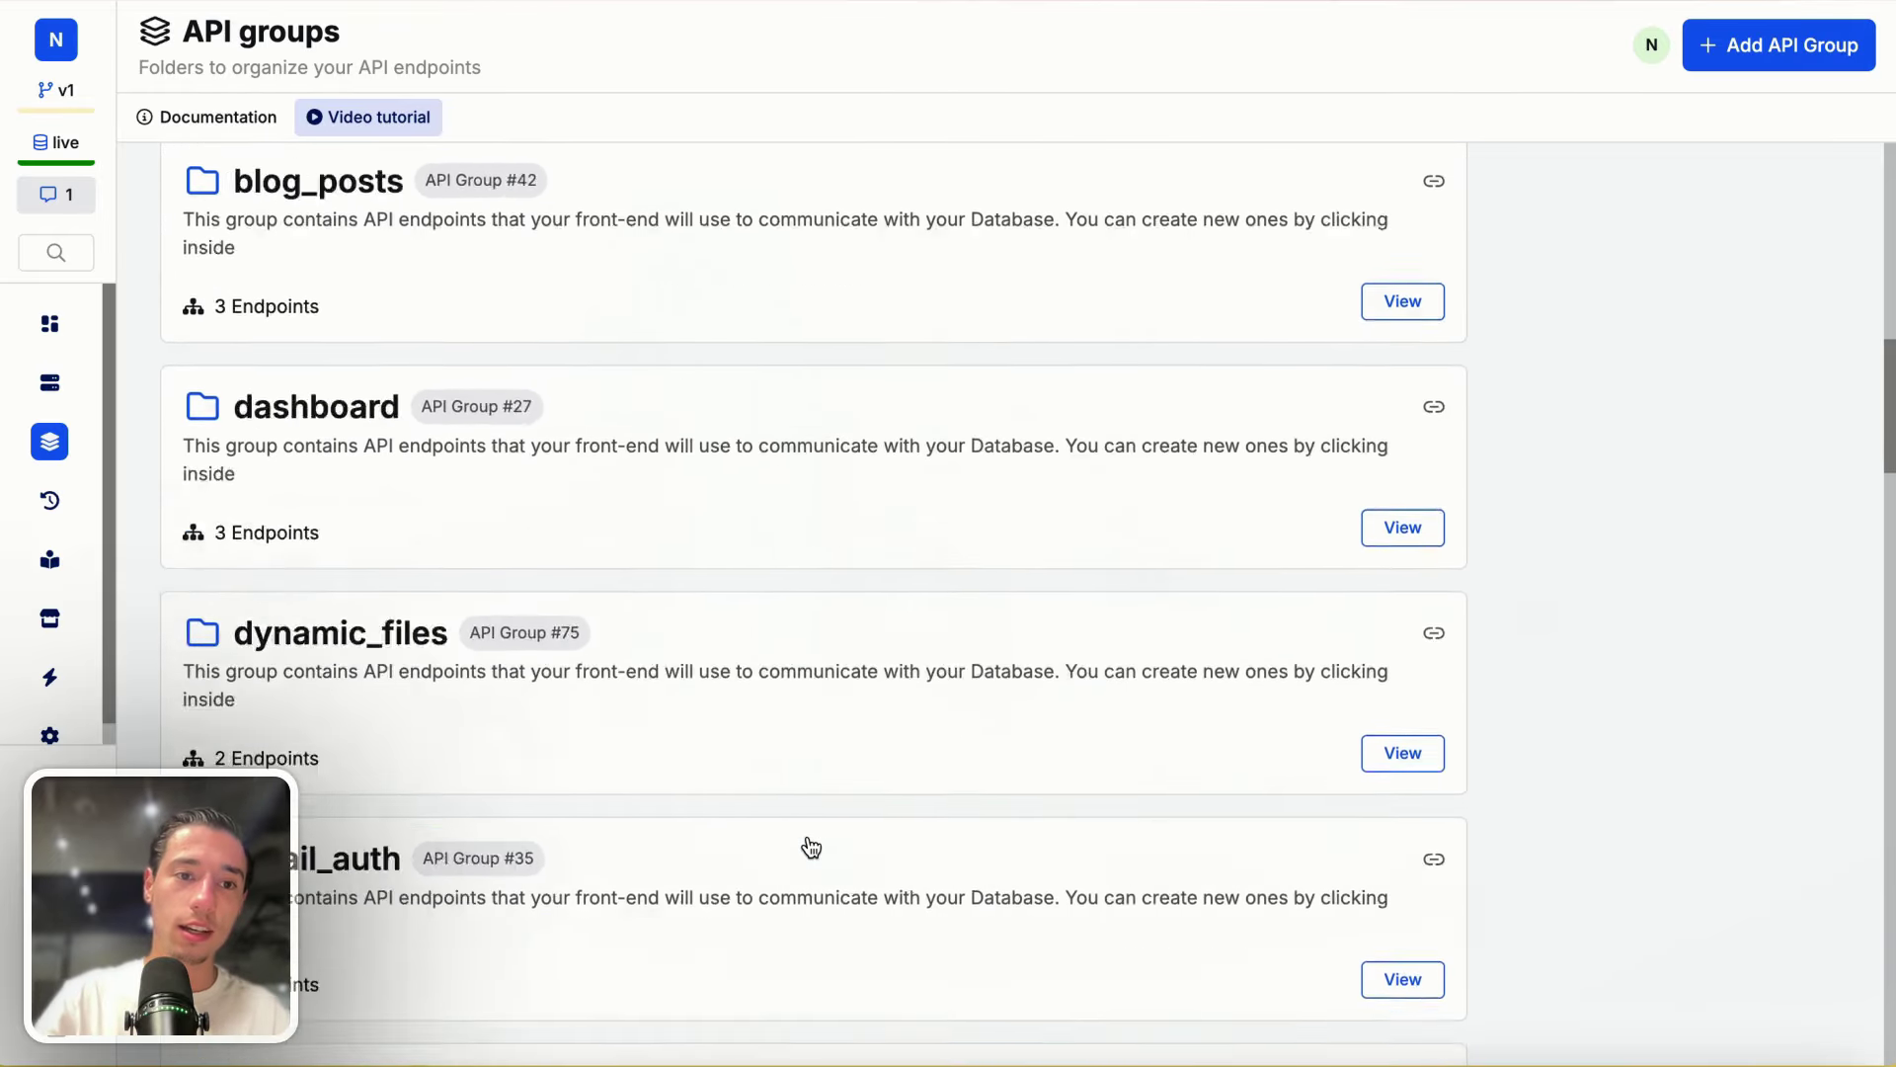
{"action": "scroll", "coordinate": [721, 851], "scroll_direction": "down", "scroll_amount": 15}
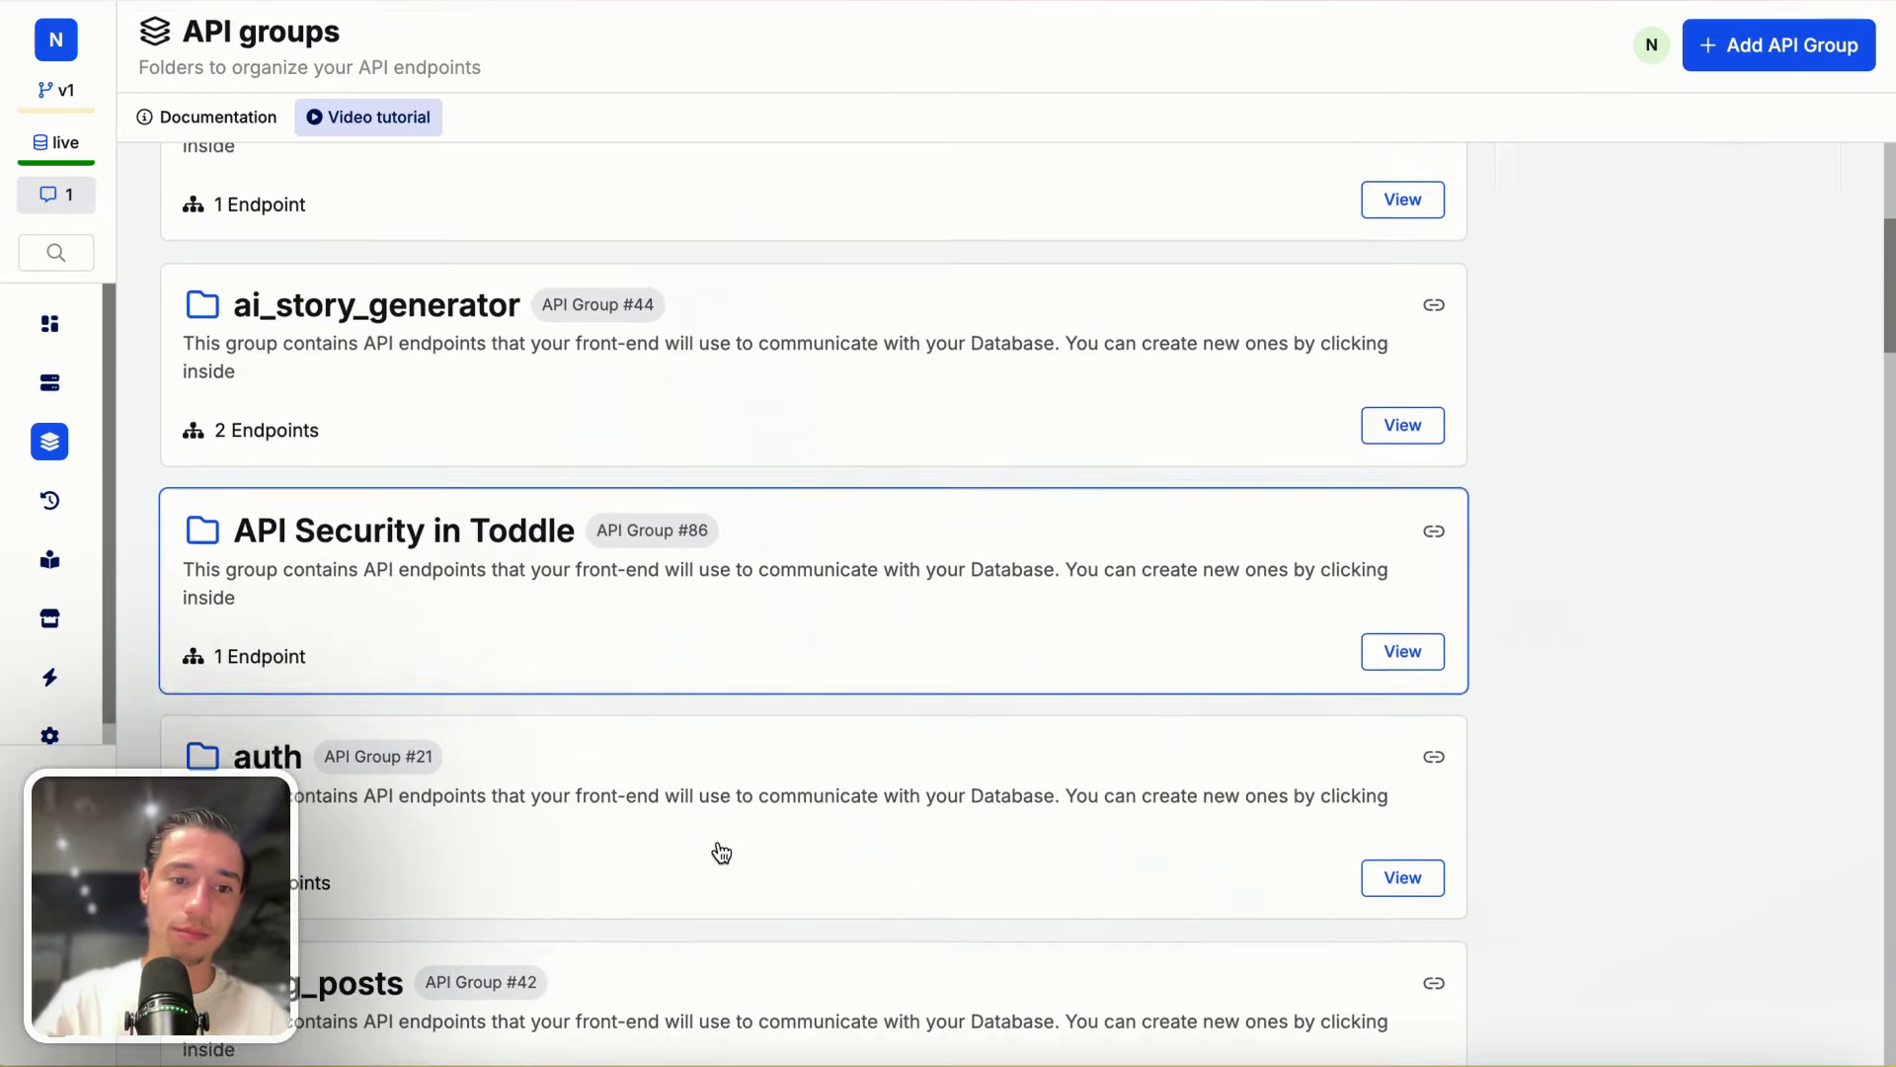
{"action": "scroll", "coordinate": [717, 839], "scroll_direction": "down", "scroll_amount": 12}
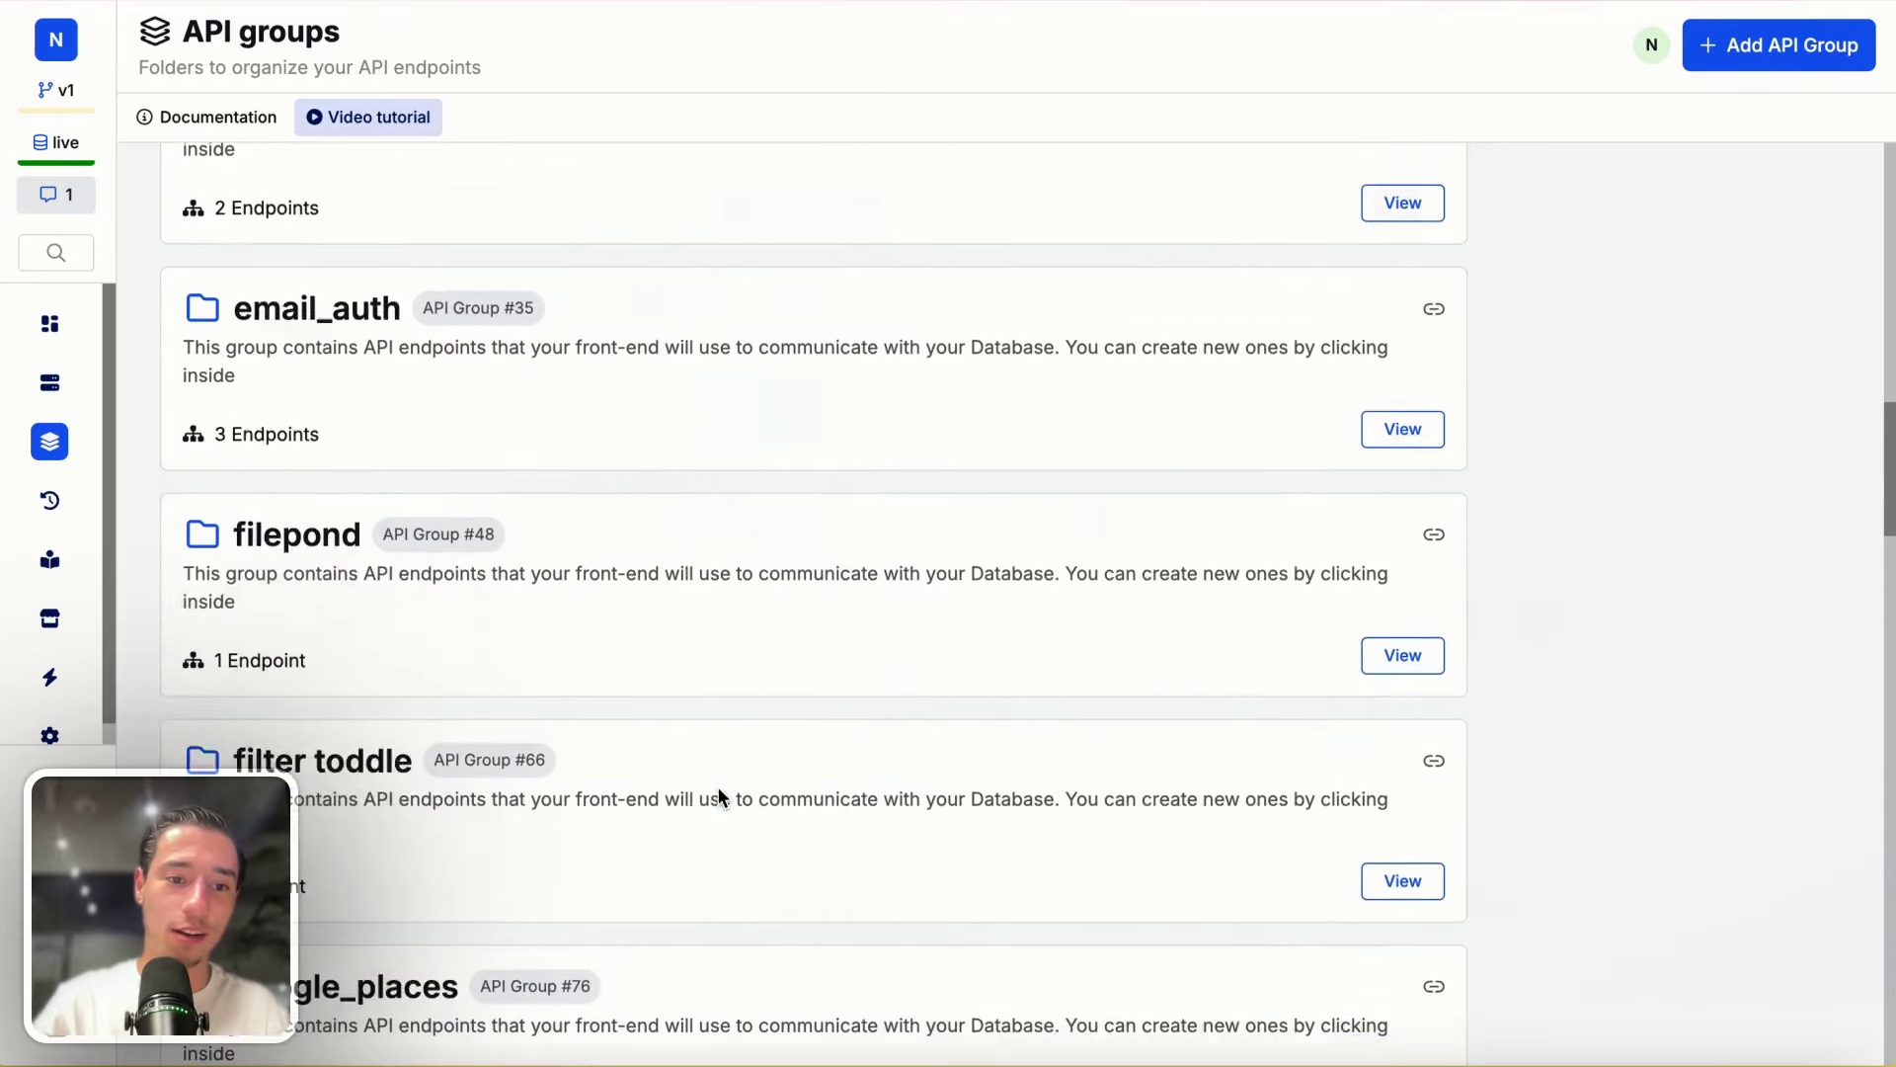
{"action": "scroll", "coordinate": [614, 743], "scroll_direction": "down", "scroll_amount": 8}
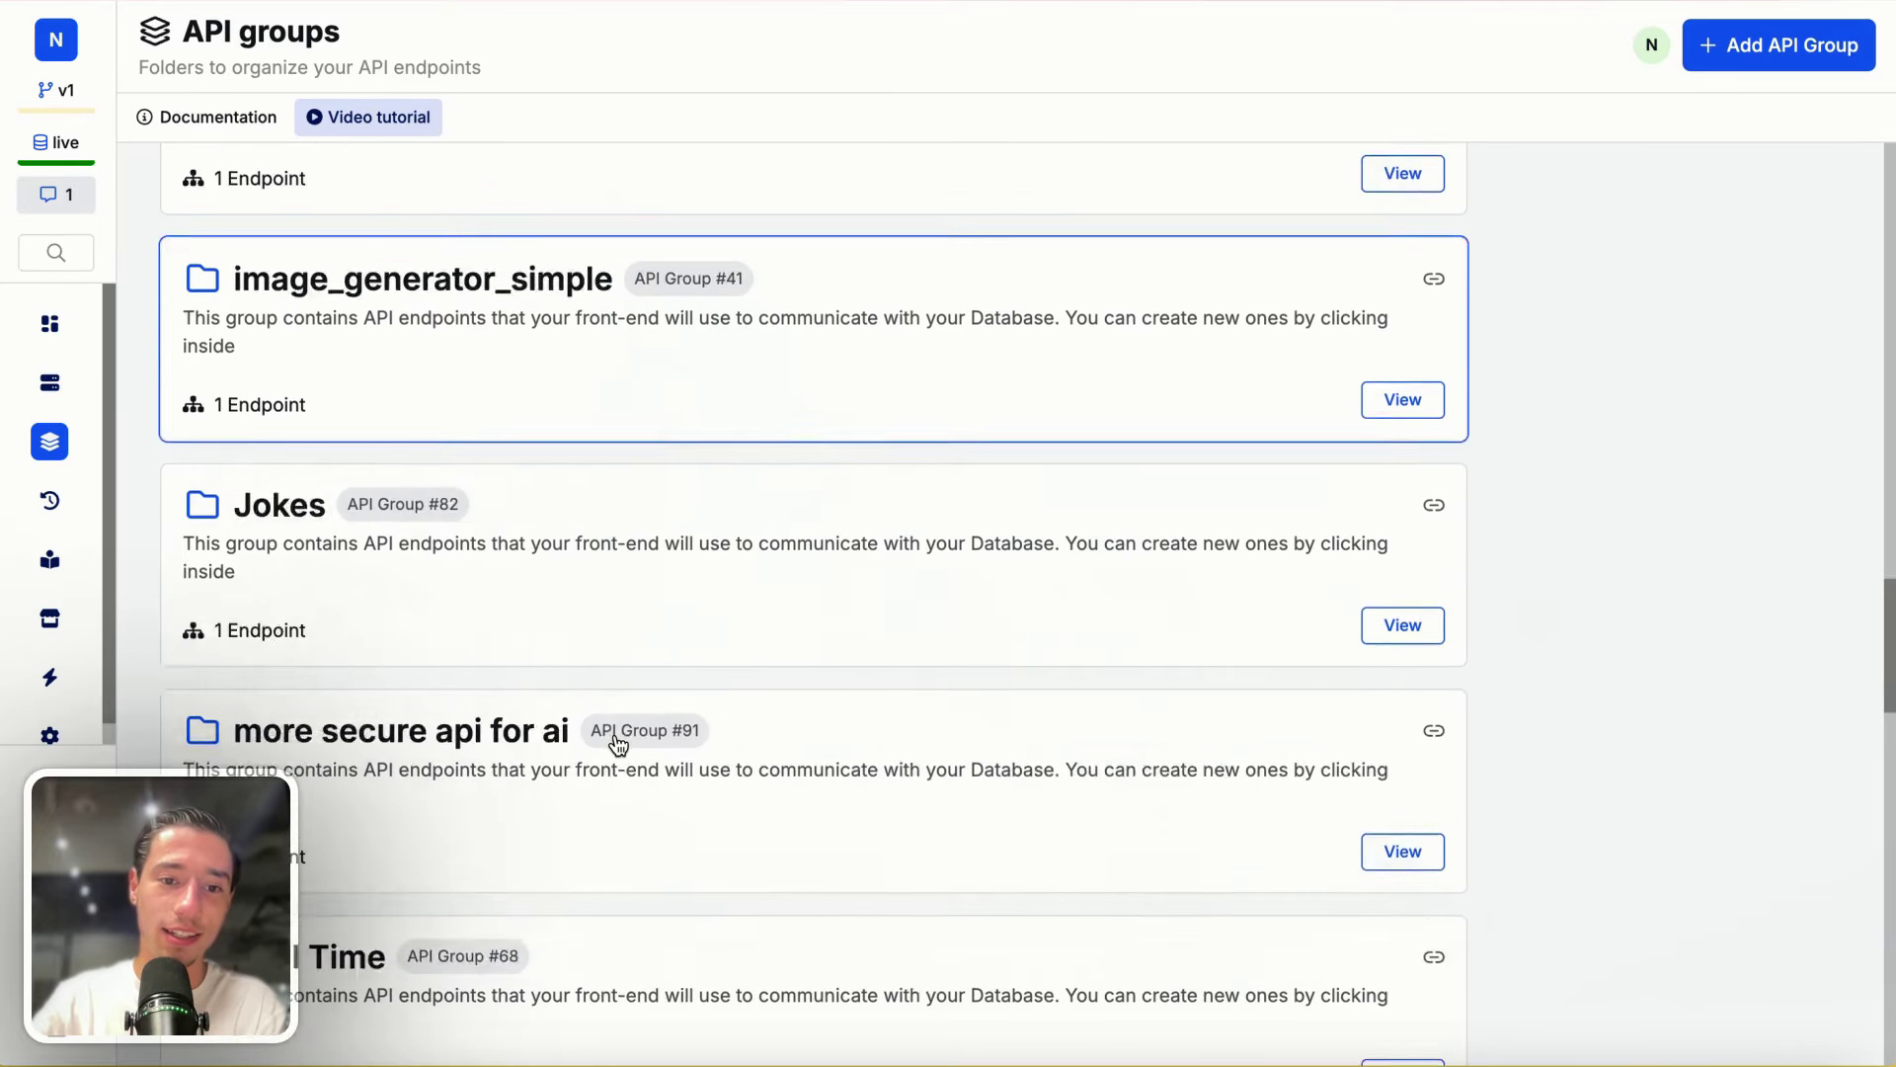
{"action": "left_click", "coordinate": [484, 499]}
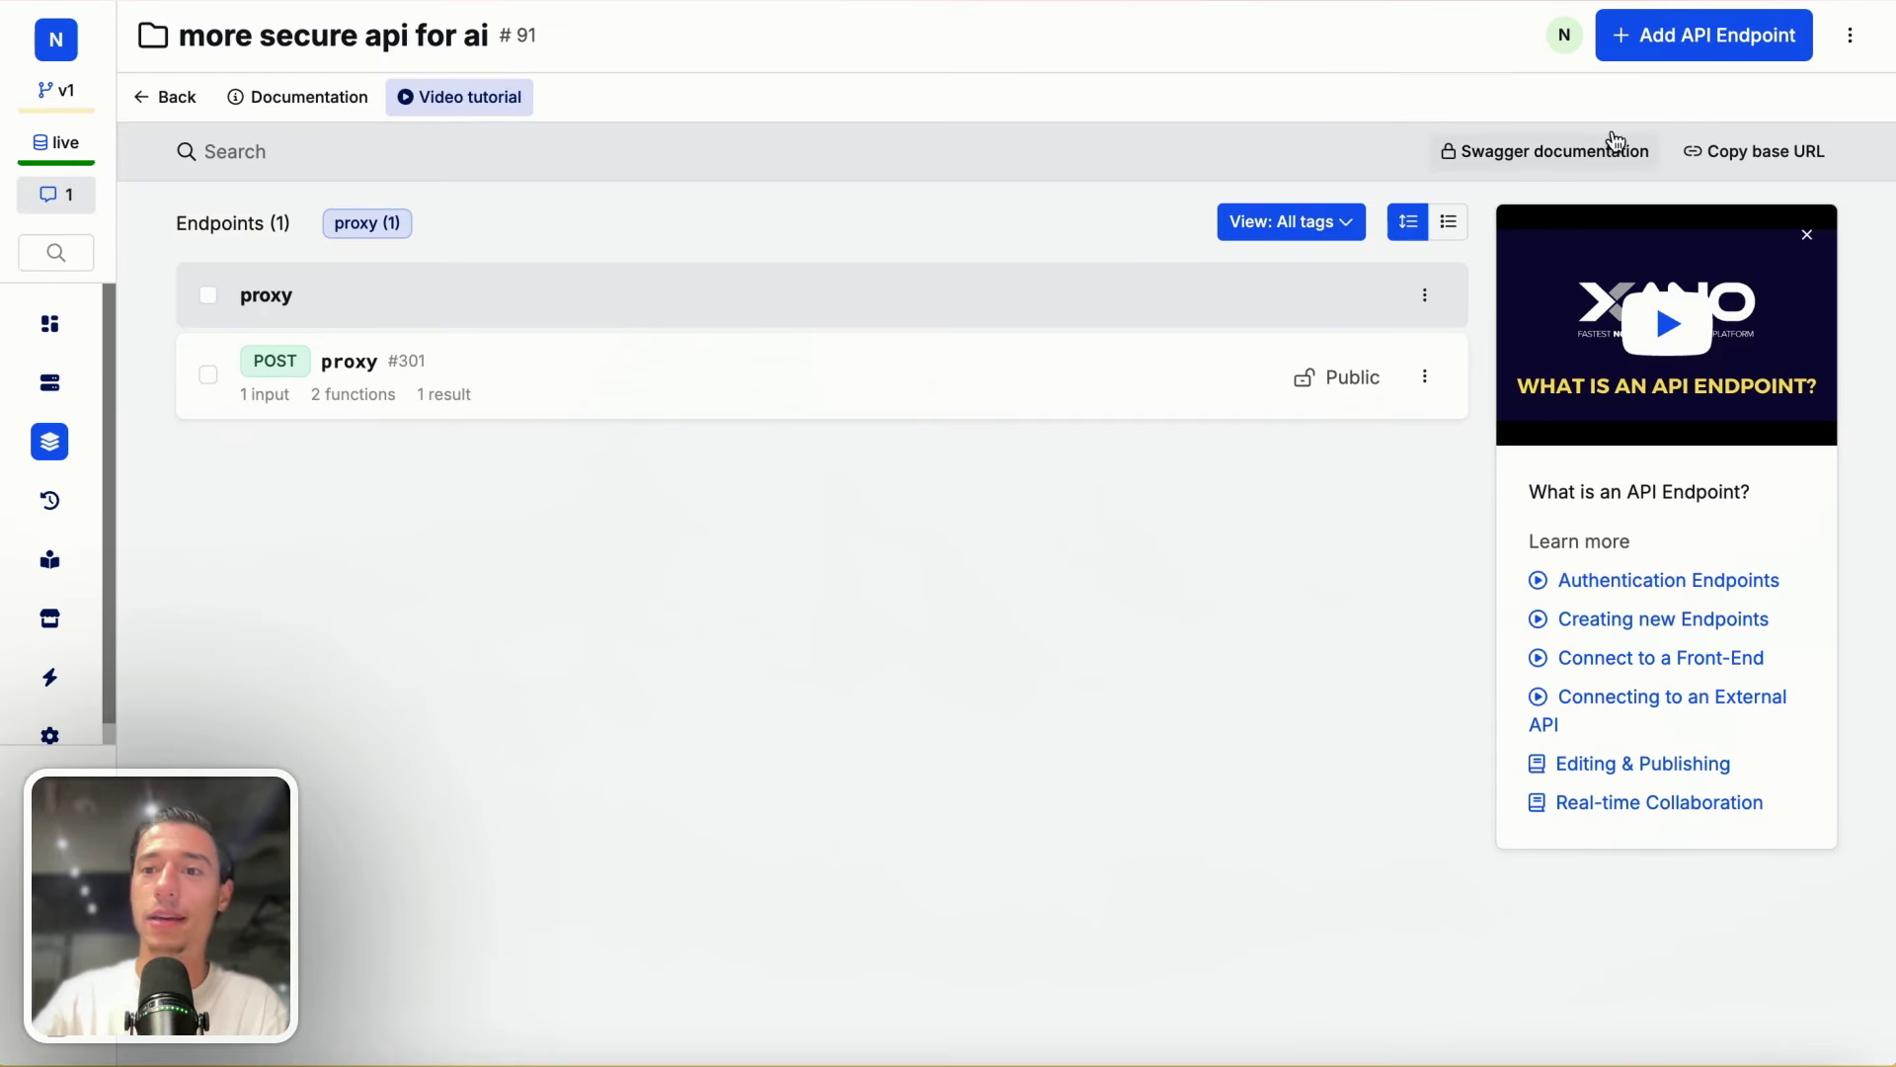
Step: Create a custom POST endpoint named "attack" in the "more secure api for ai" group, with authentication disabled
{"action": "left_click", "coordinate": [1684, 39]}
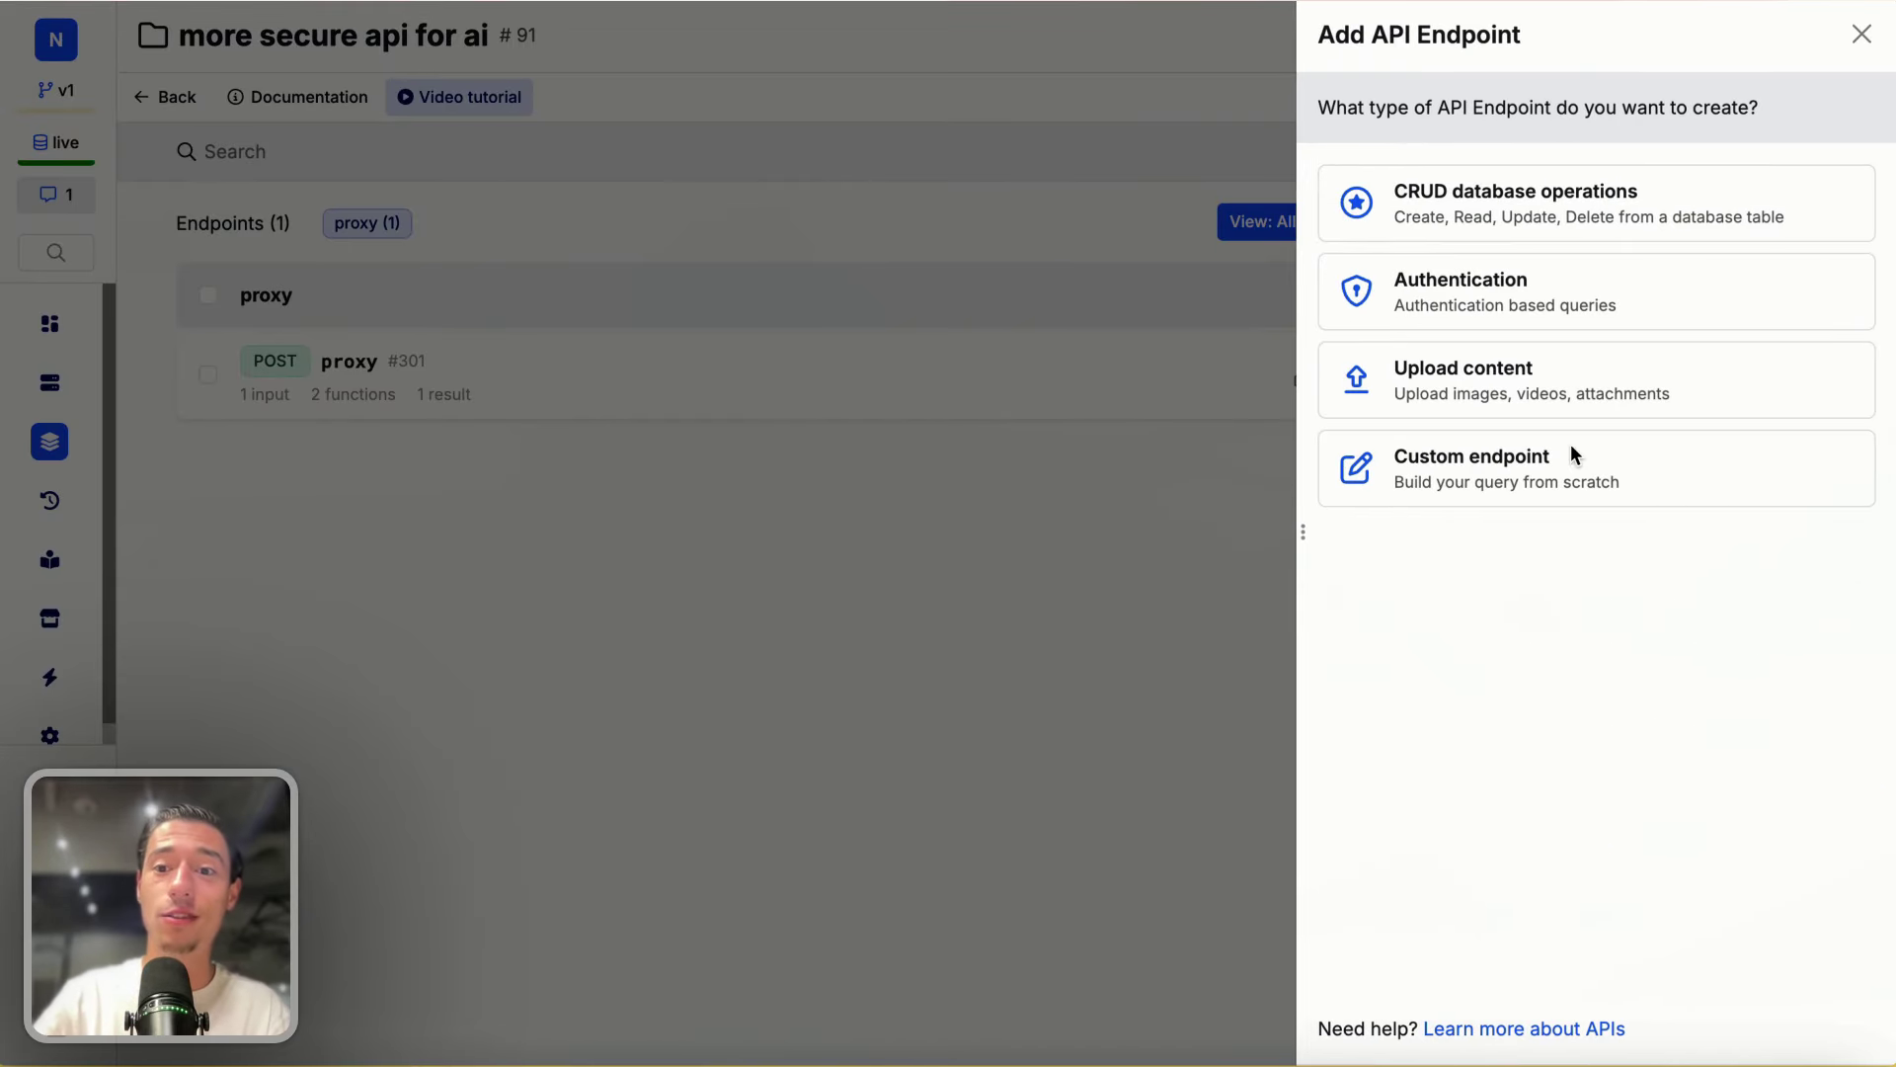
{"action": "left_click", "coordinate": [1511, 482]}
{"action": "left_click", "coordinate": [1444, 234]}
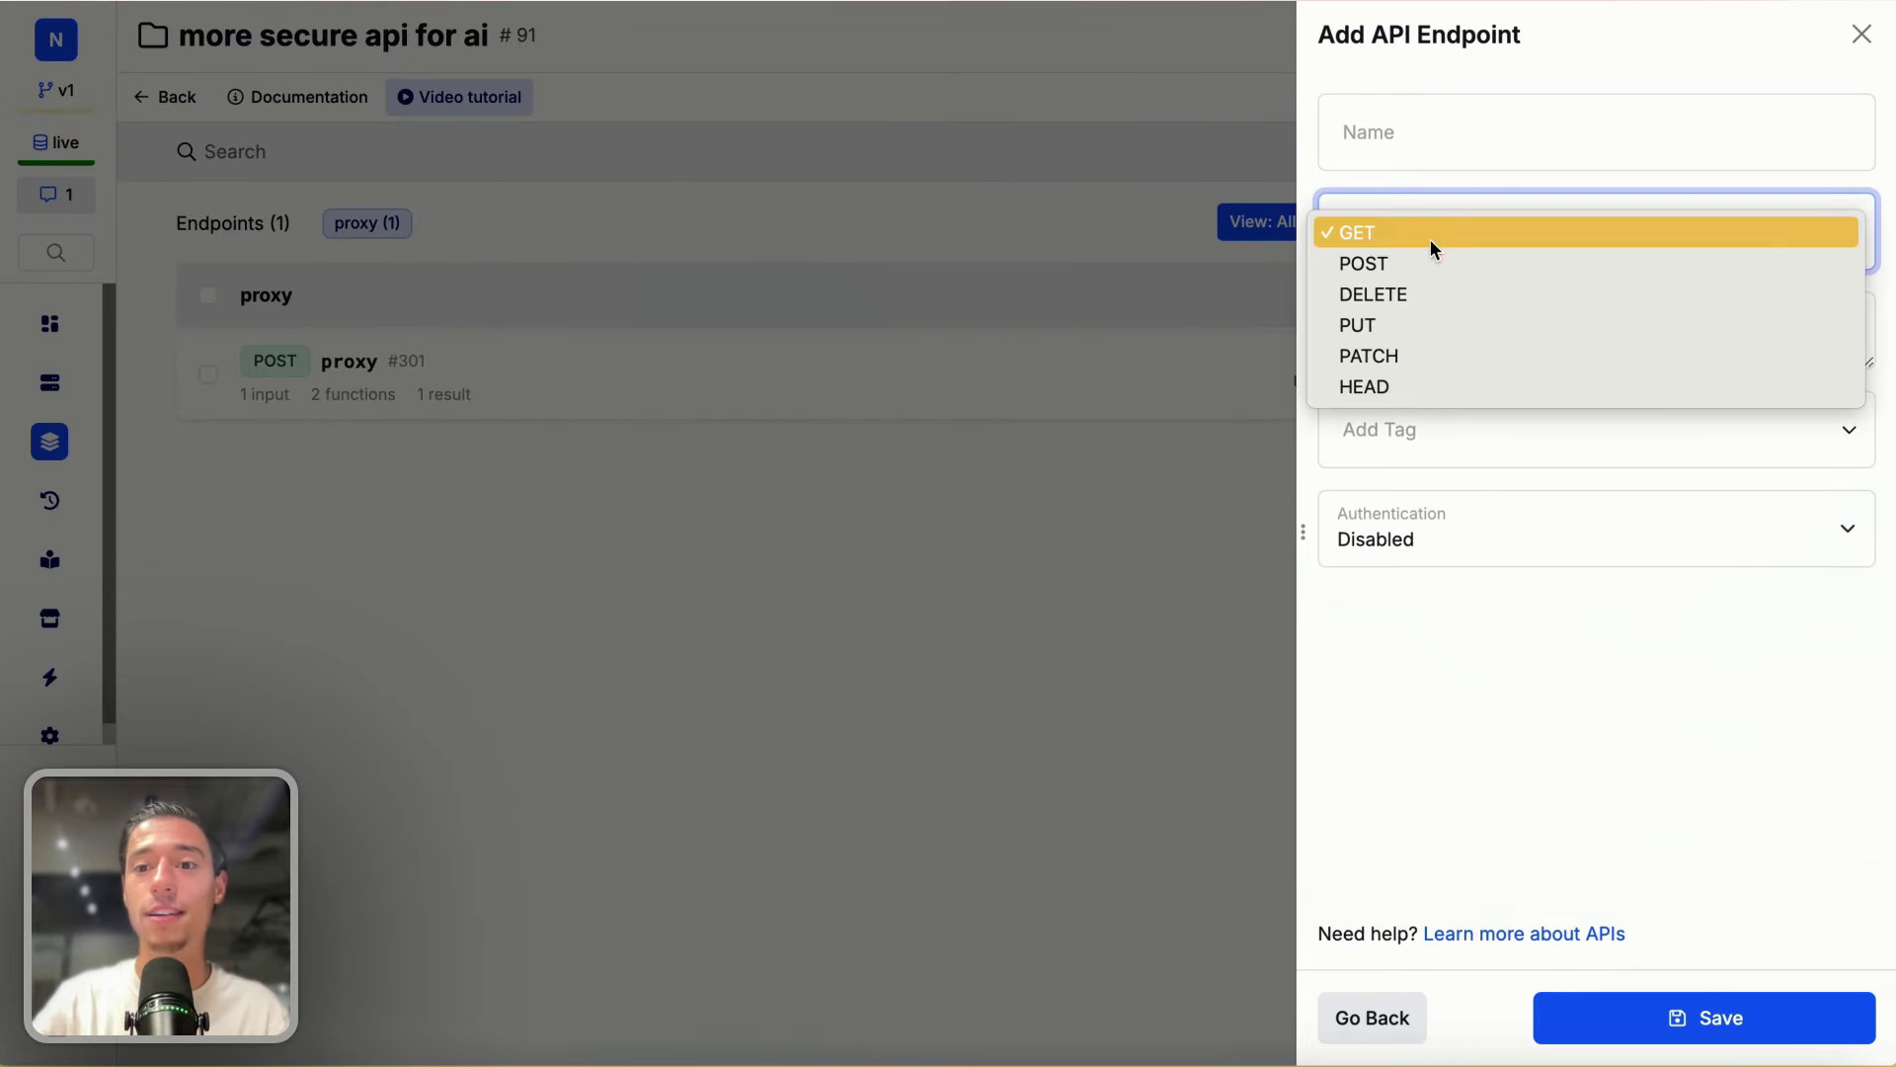
{"action": "left_click", "coordinate": [1430, 239]}
{"action": "left_click", "coordinate": [1429, 149]}
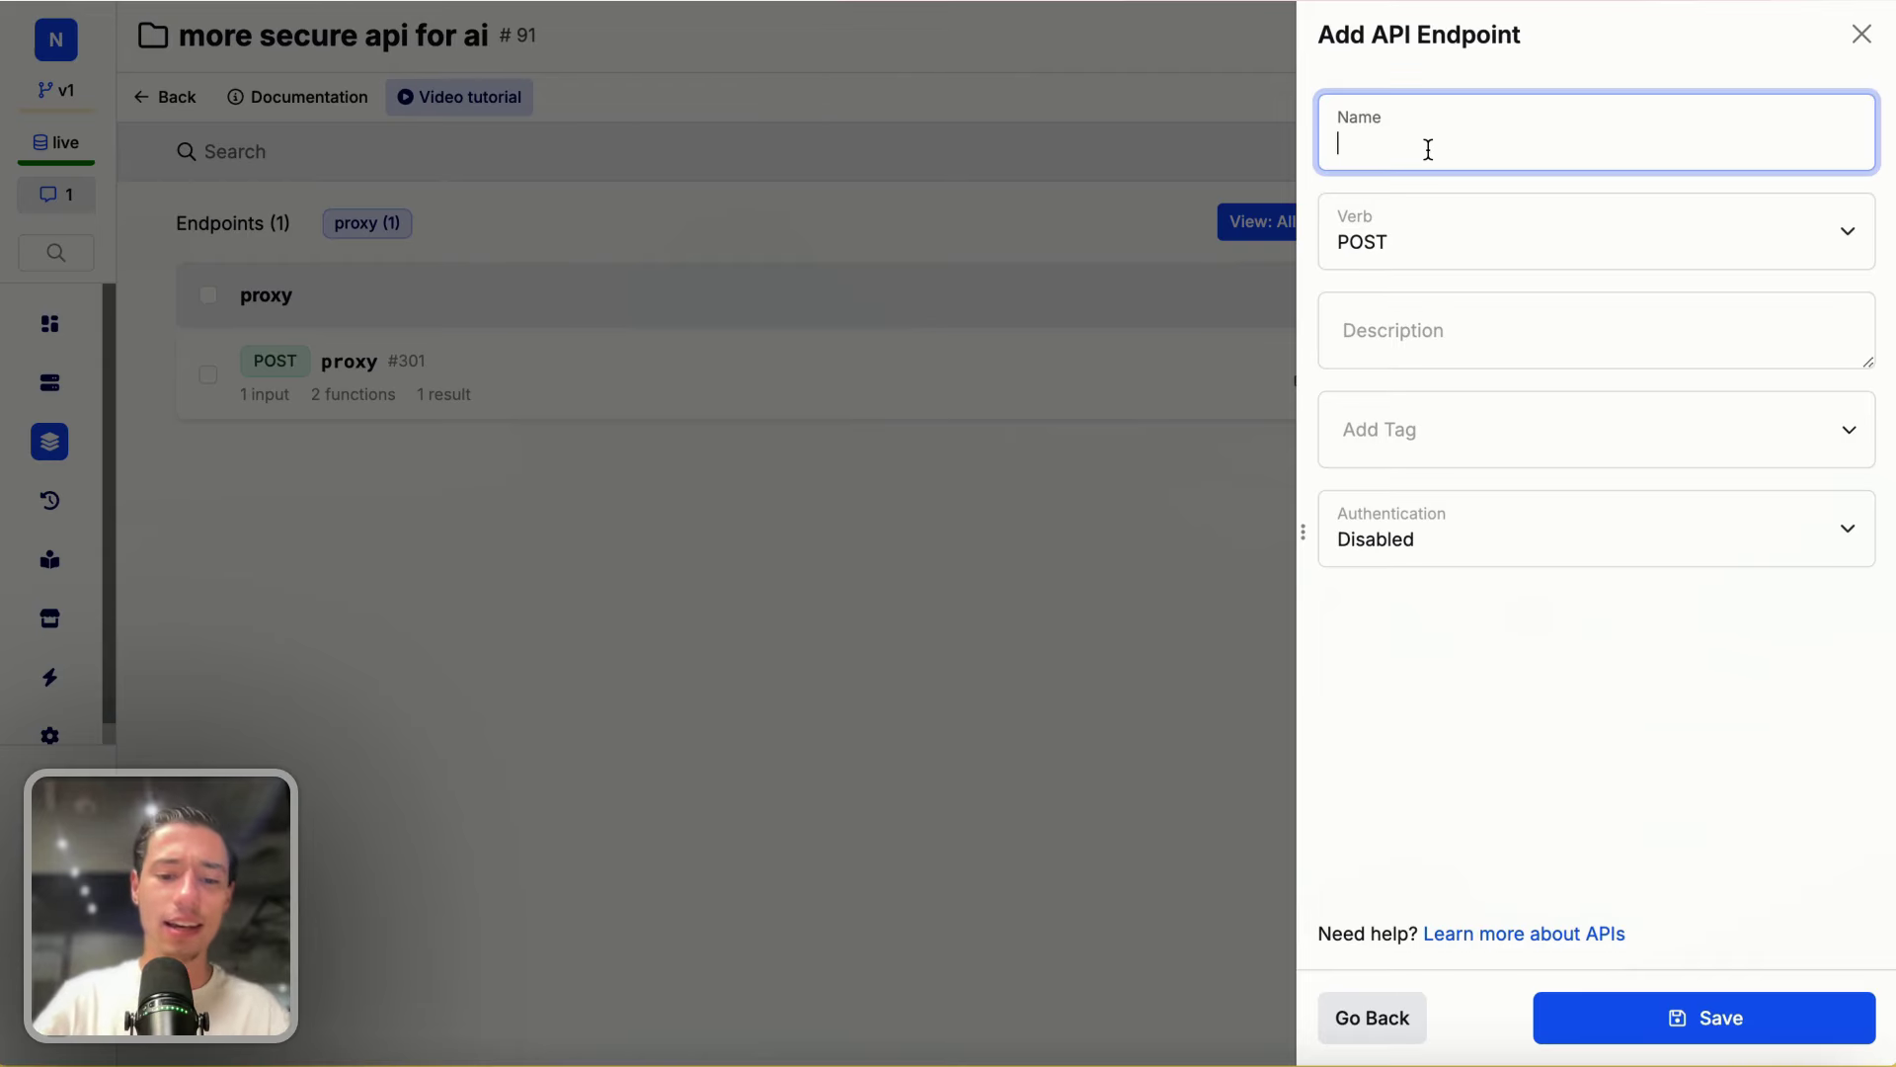
{"action": "type", "text": "attacgh"}
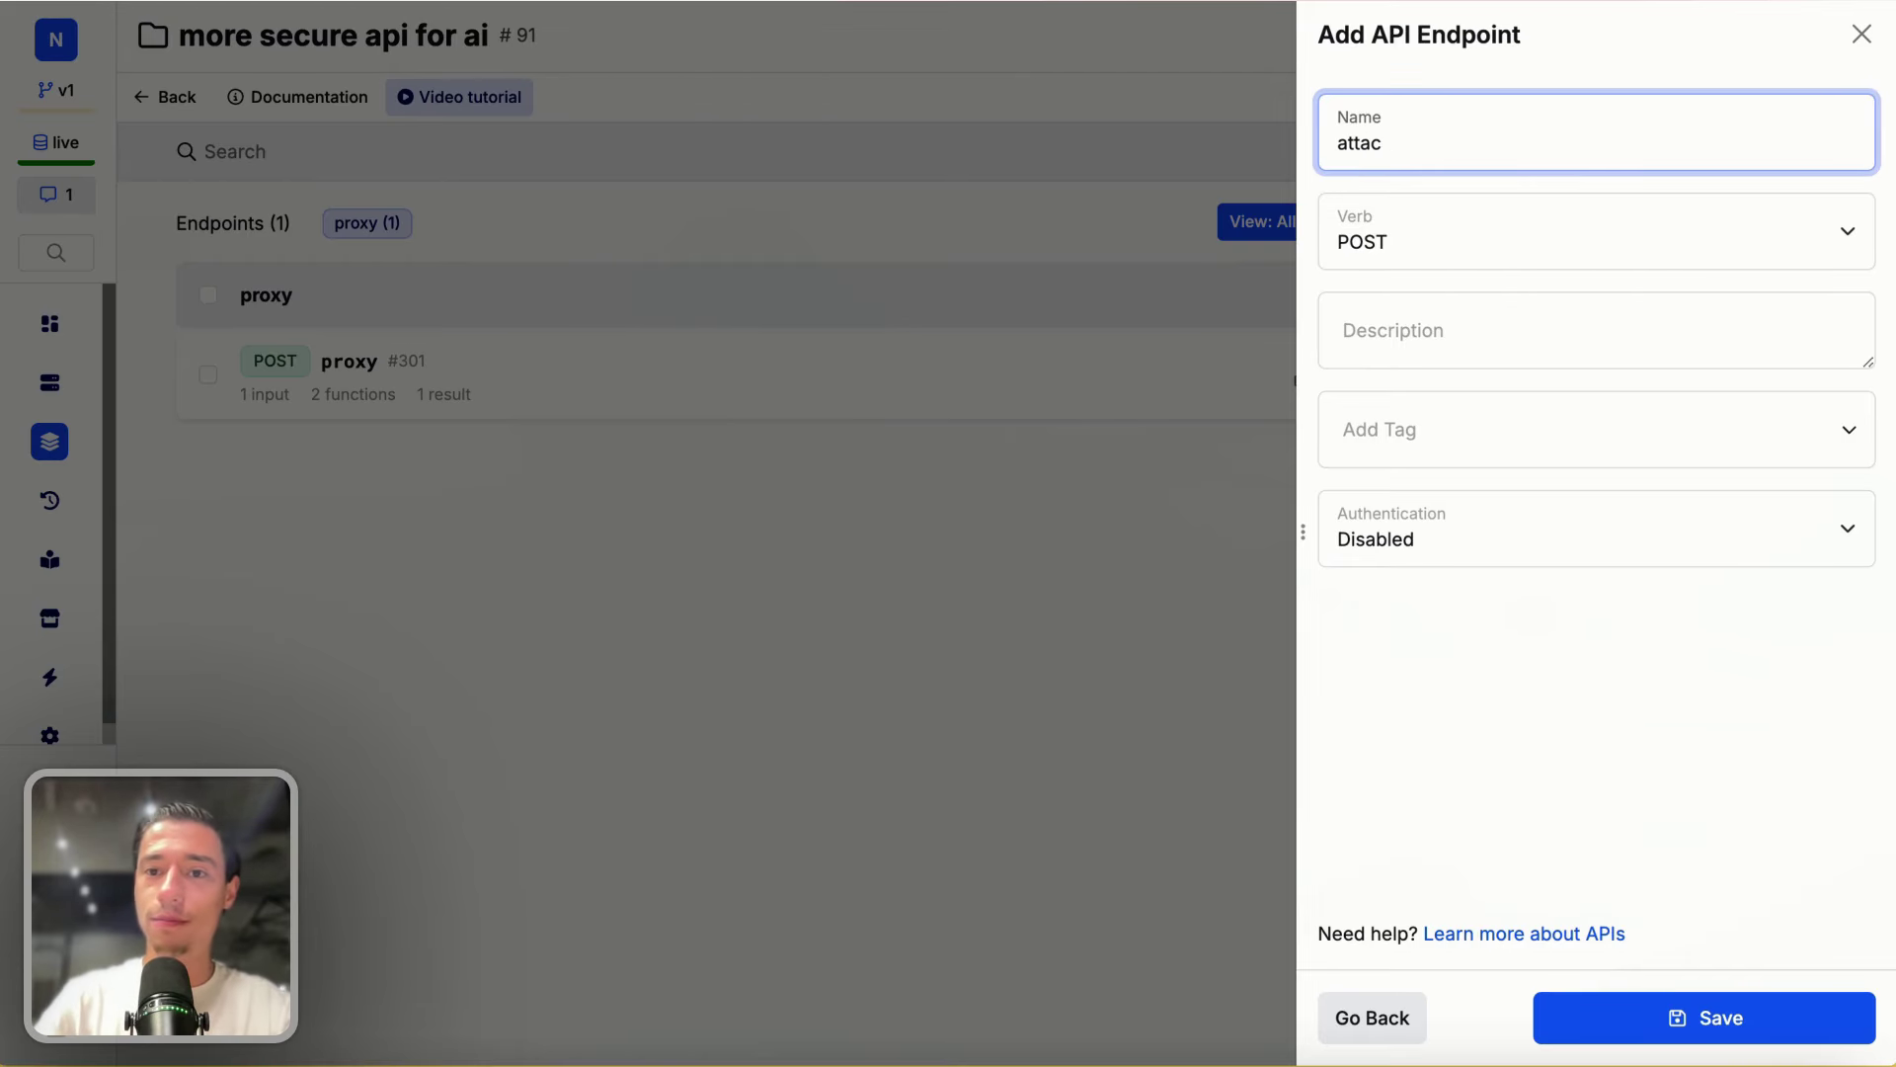
{"action": "left_click", "coordinate": [1609, 1009]}
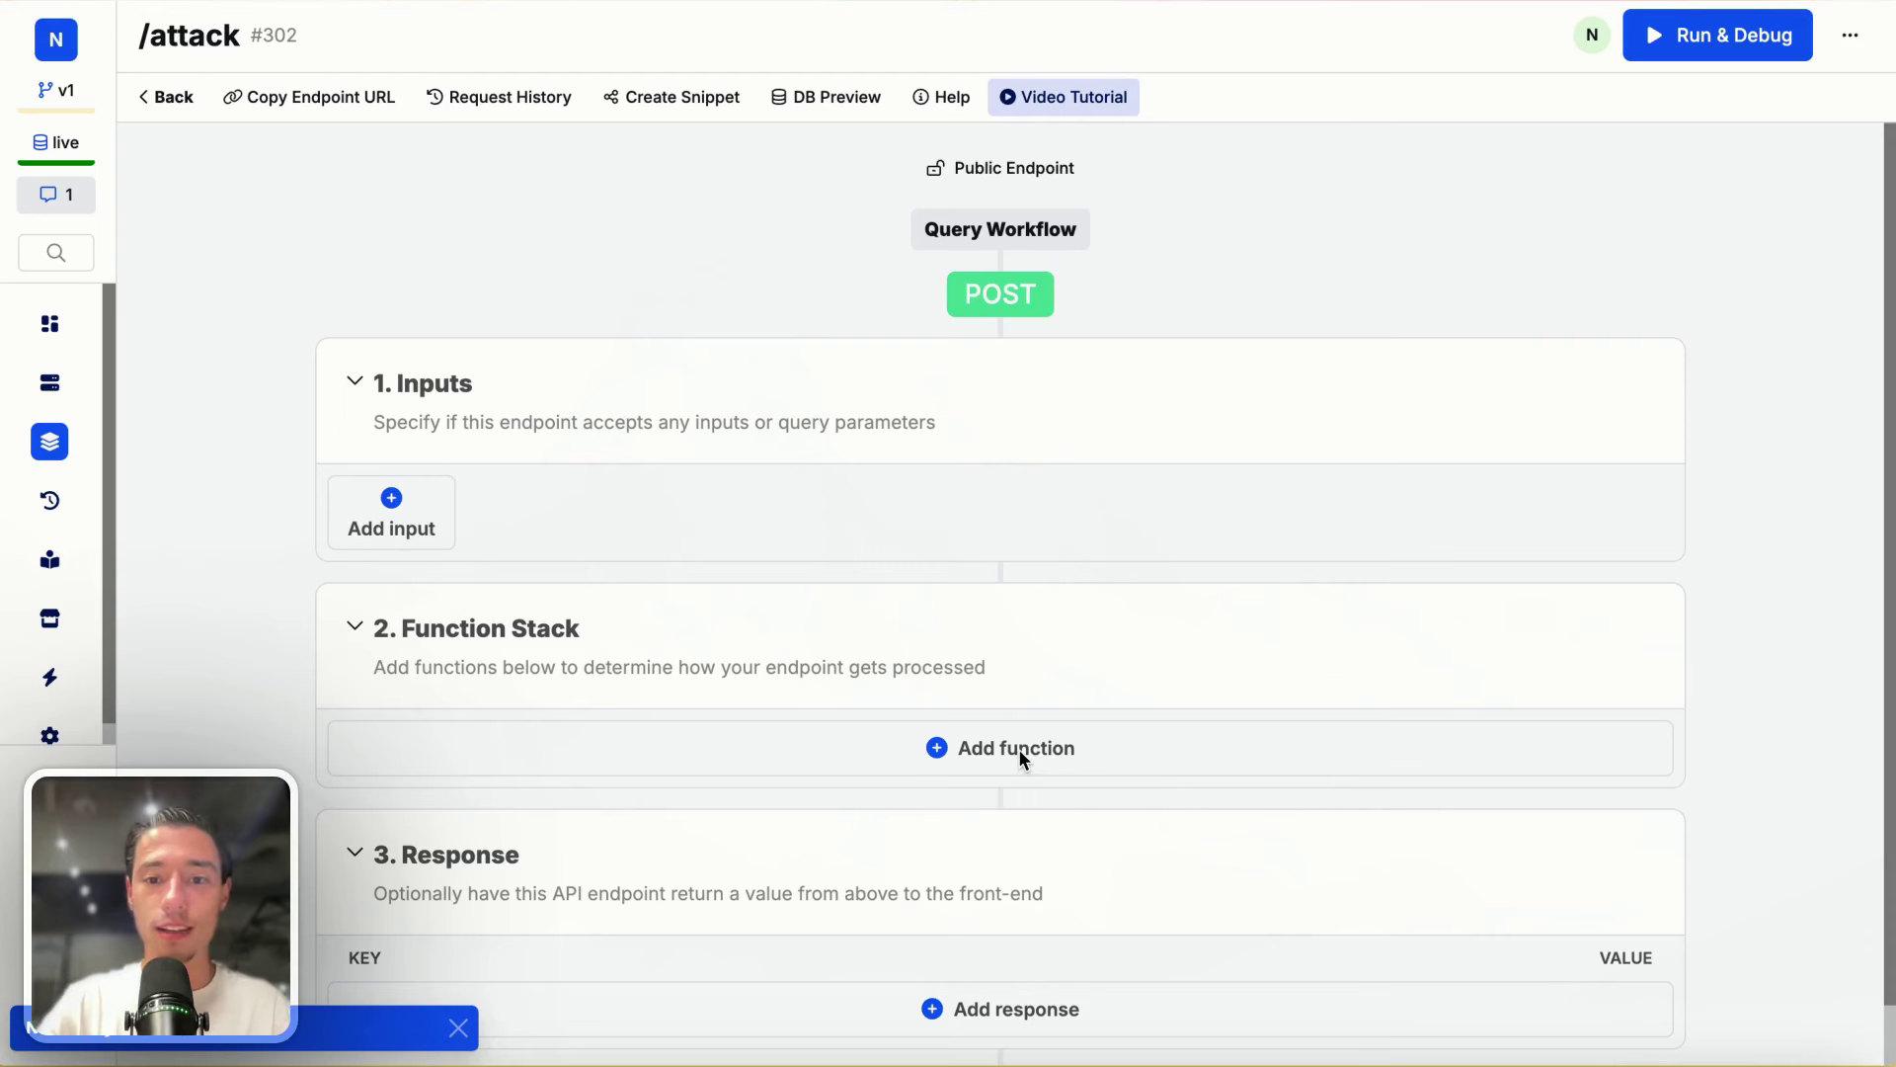
{"action": "left_click", "coordinate": [403, 512]}
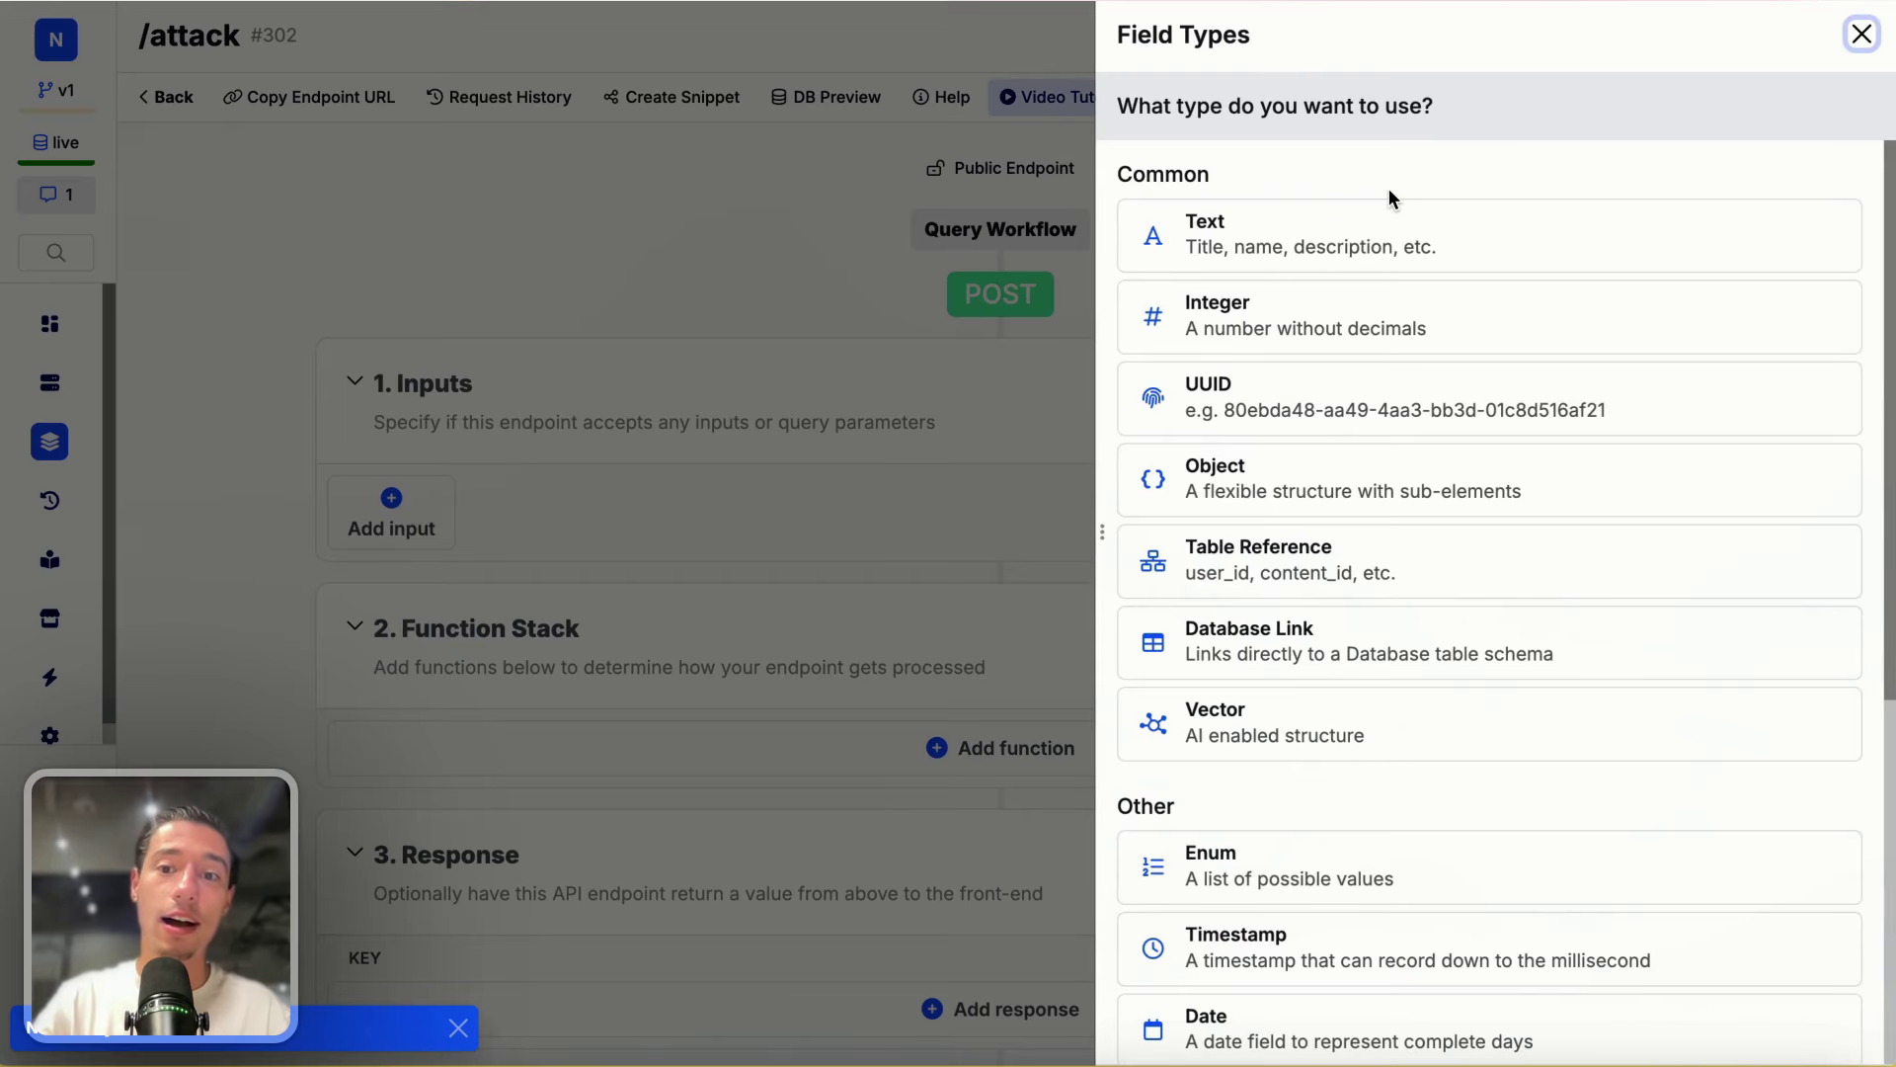
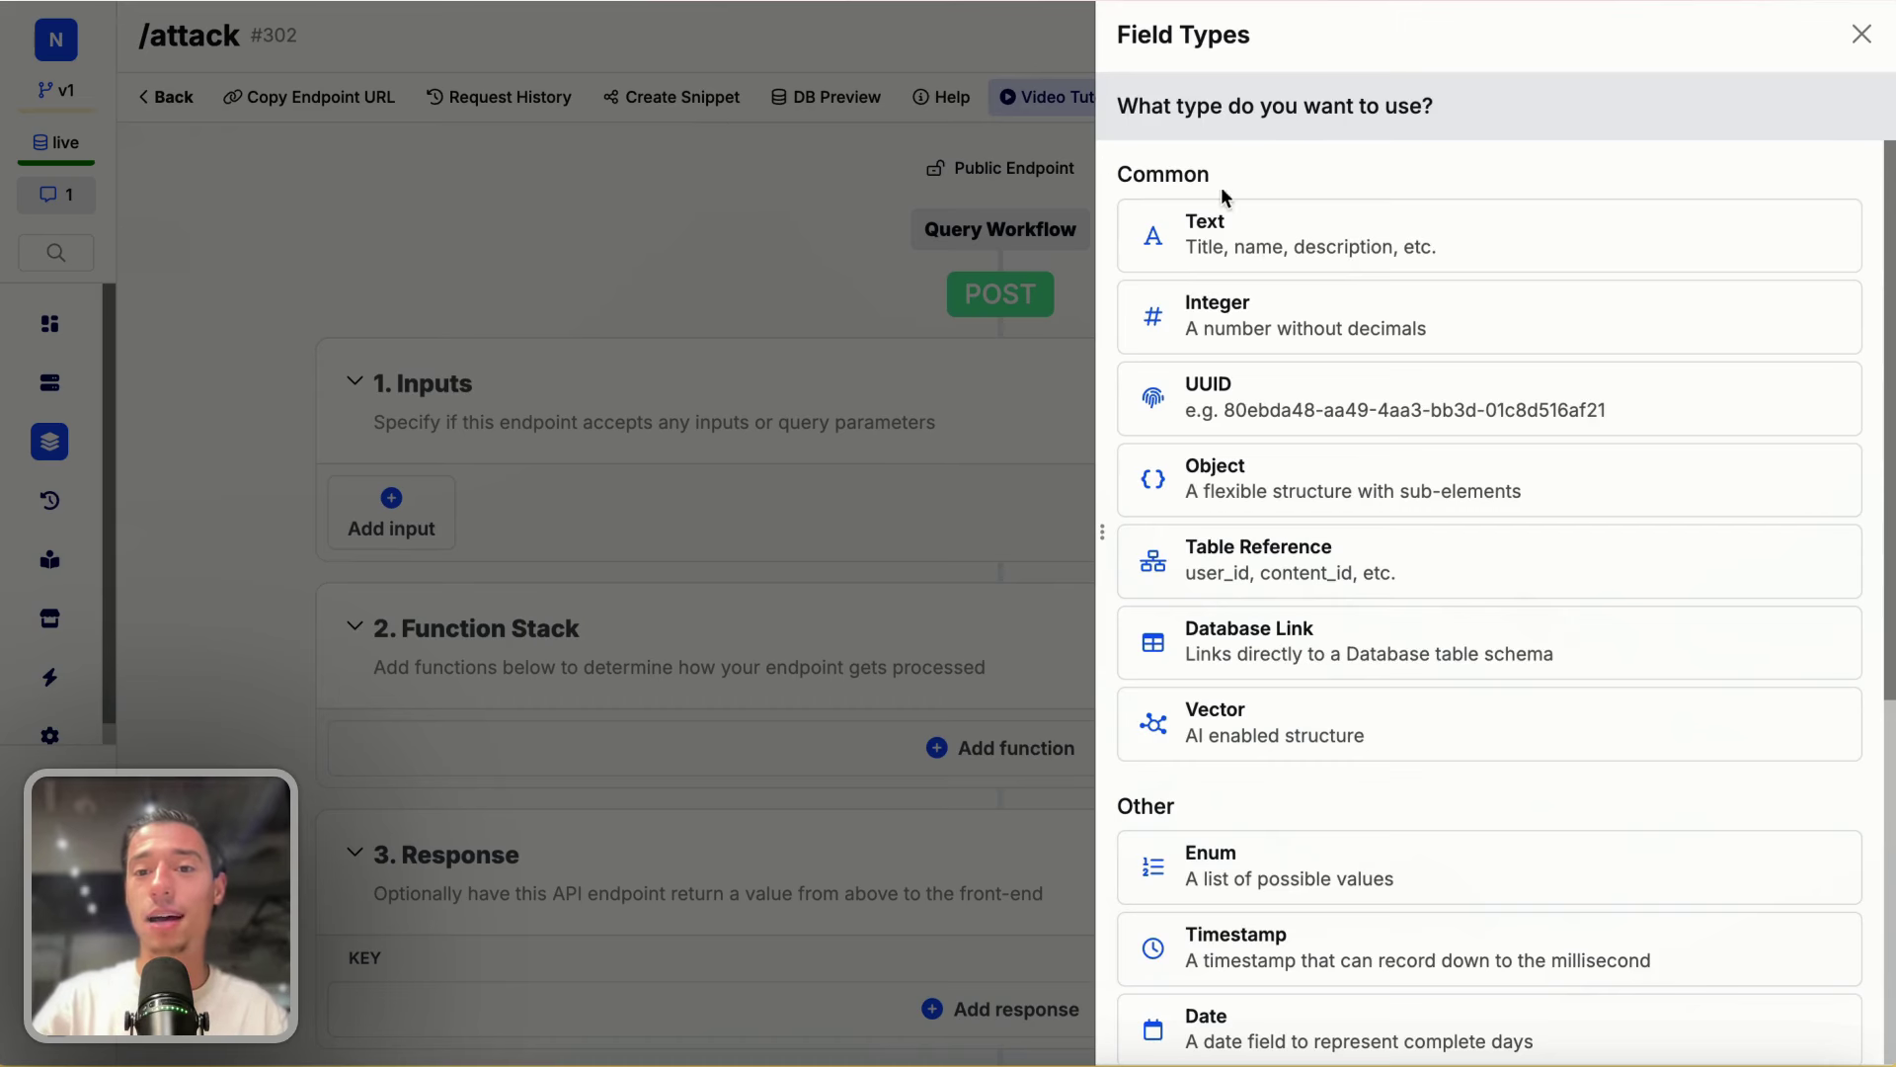
{"action": "scroll", "coordinate": [1231, 767], "scroll_direction": "down", "scroll_amount": 1}
{"action": "scroll", "coordinate": [1230, 768], "scroll_direction": "up", "scroll_amount": 1}
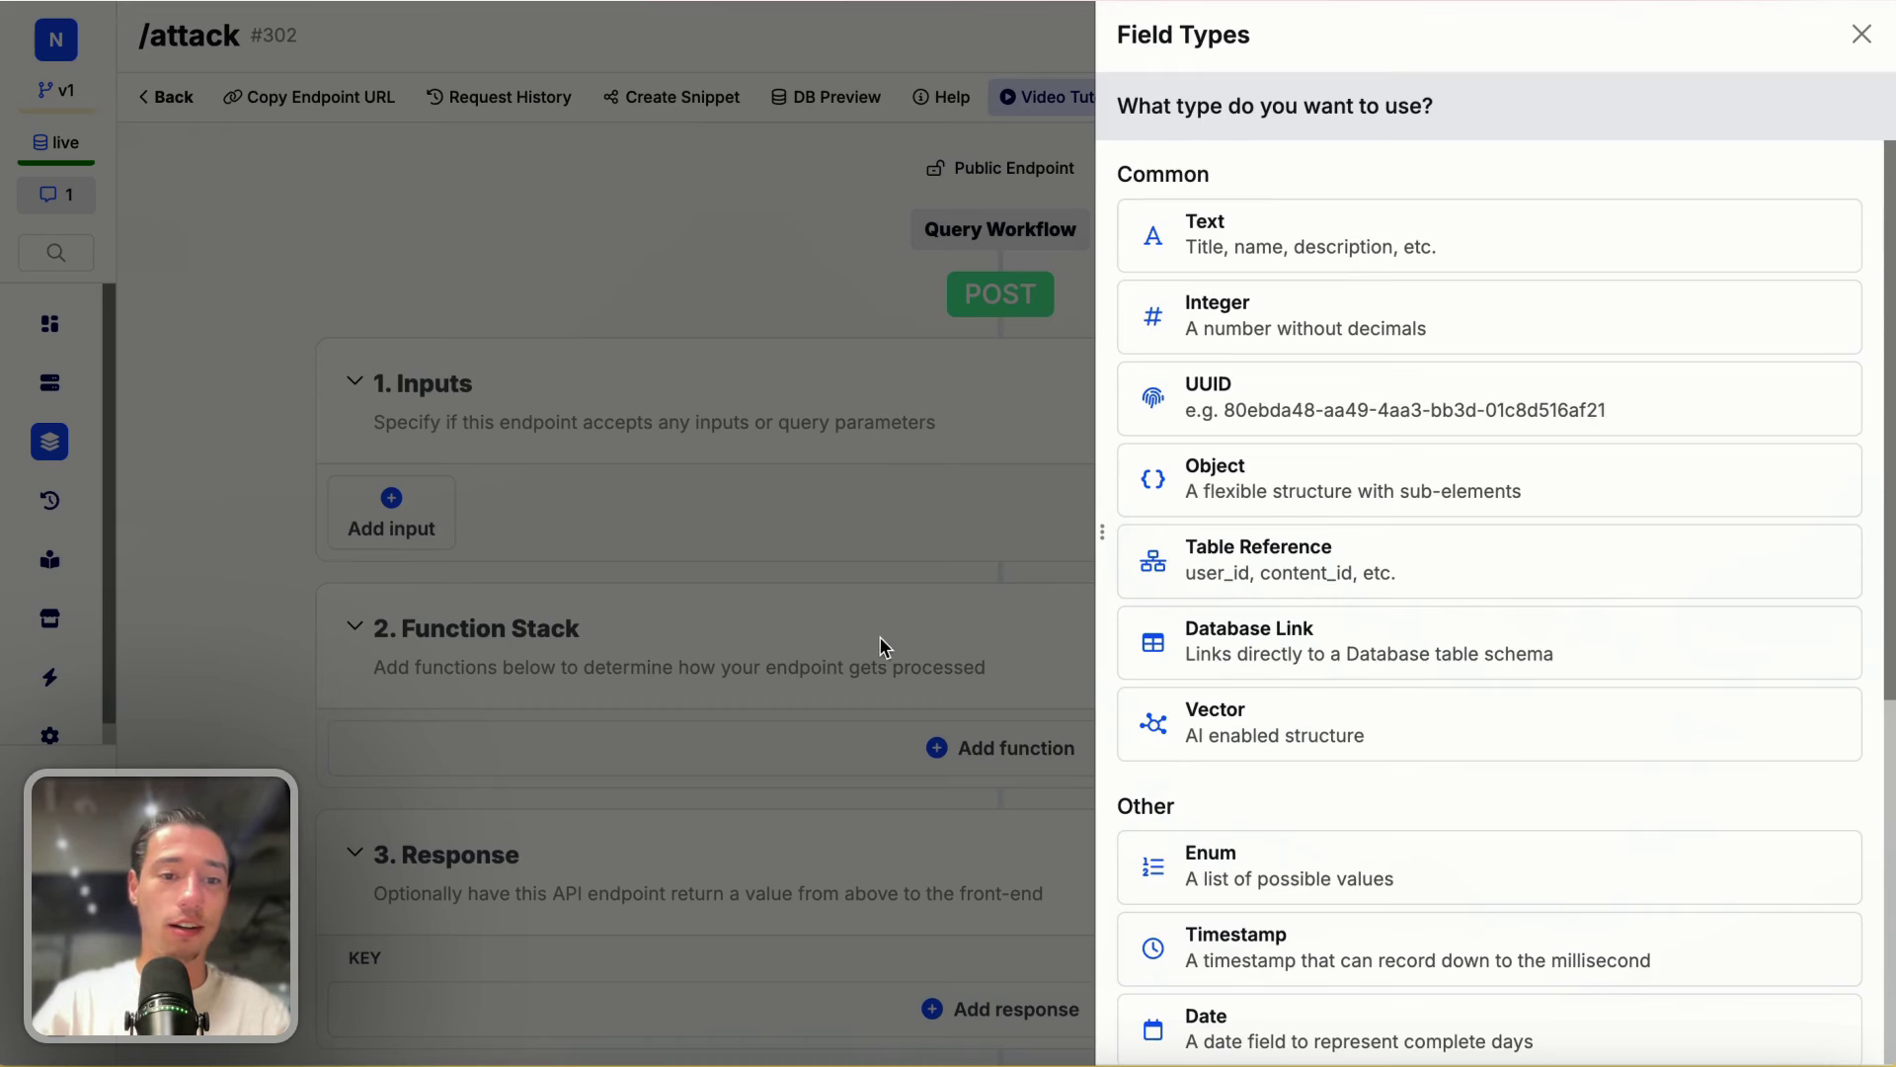
{"action": "left_click", "coordinate": [1006, 749]}
{"action": "left_click", "coordinate": [1004, 753]}
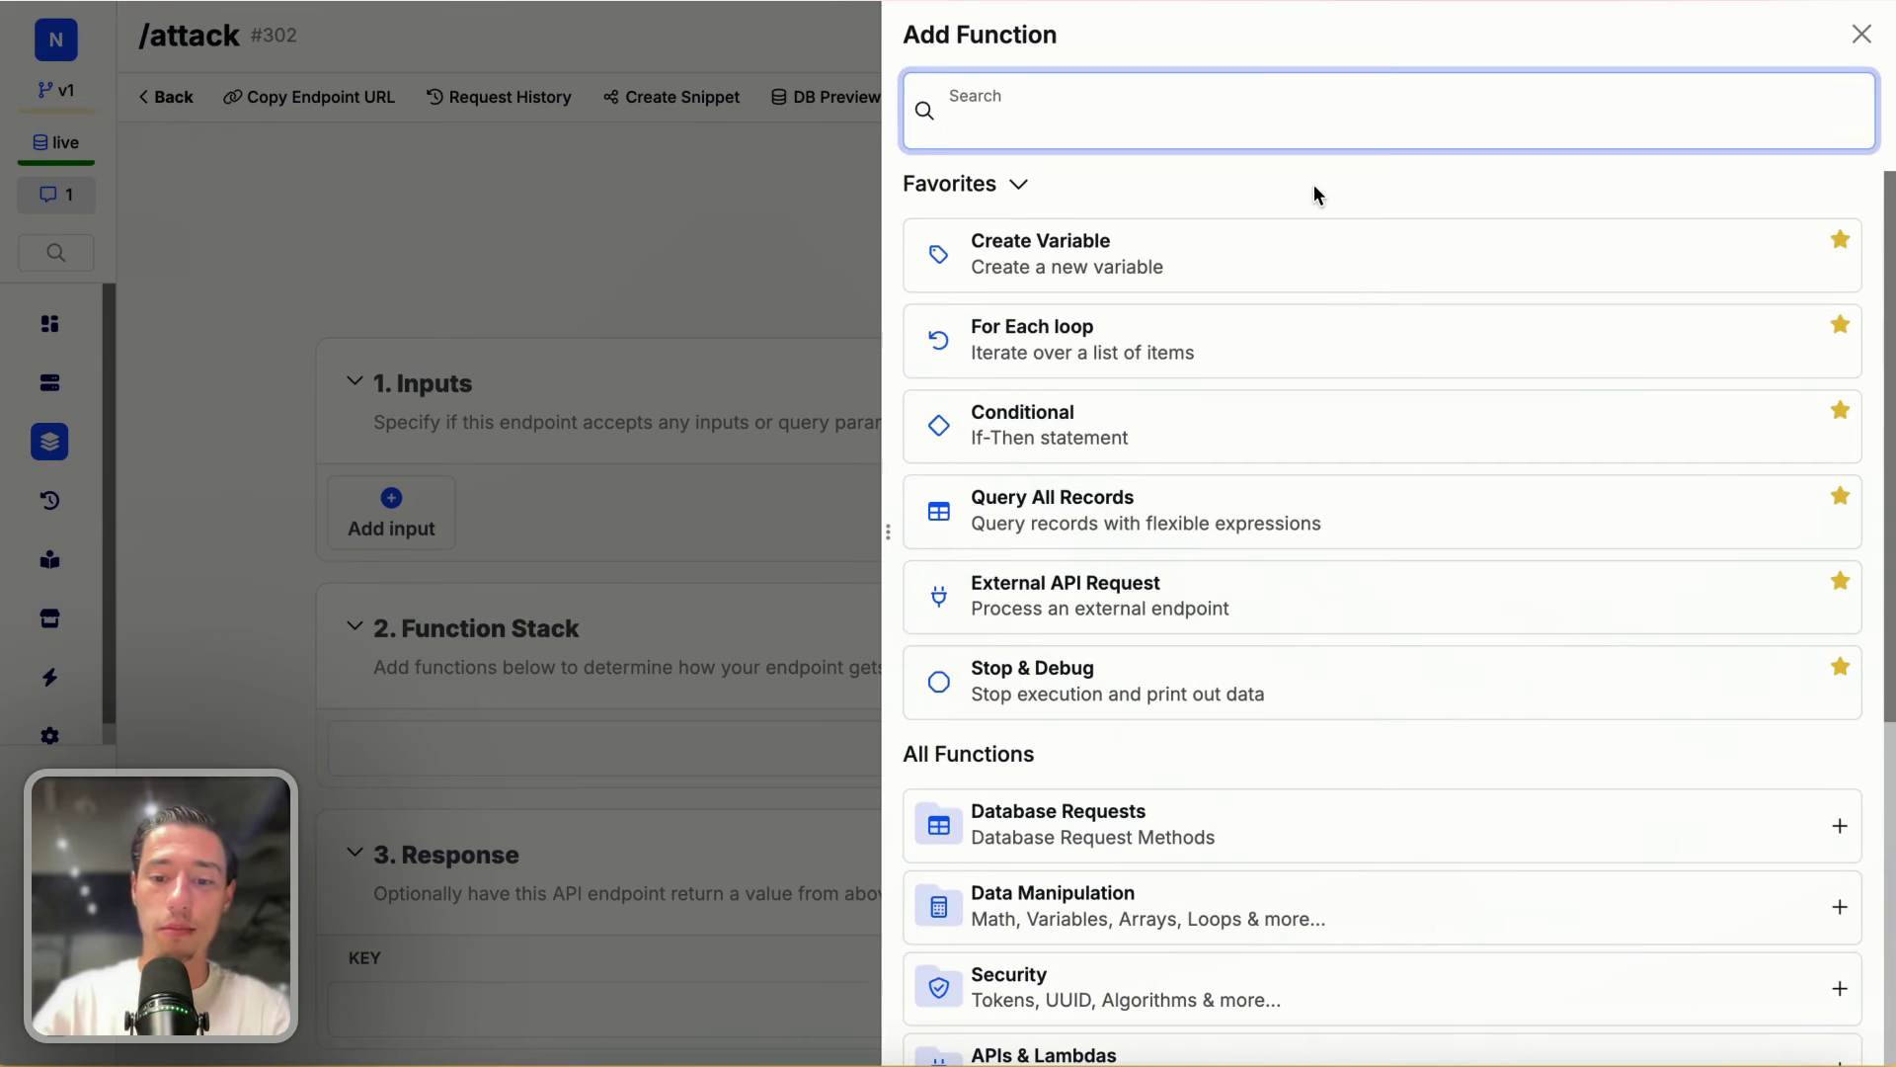
{"action": "type", "text": "api"}
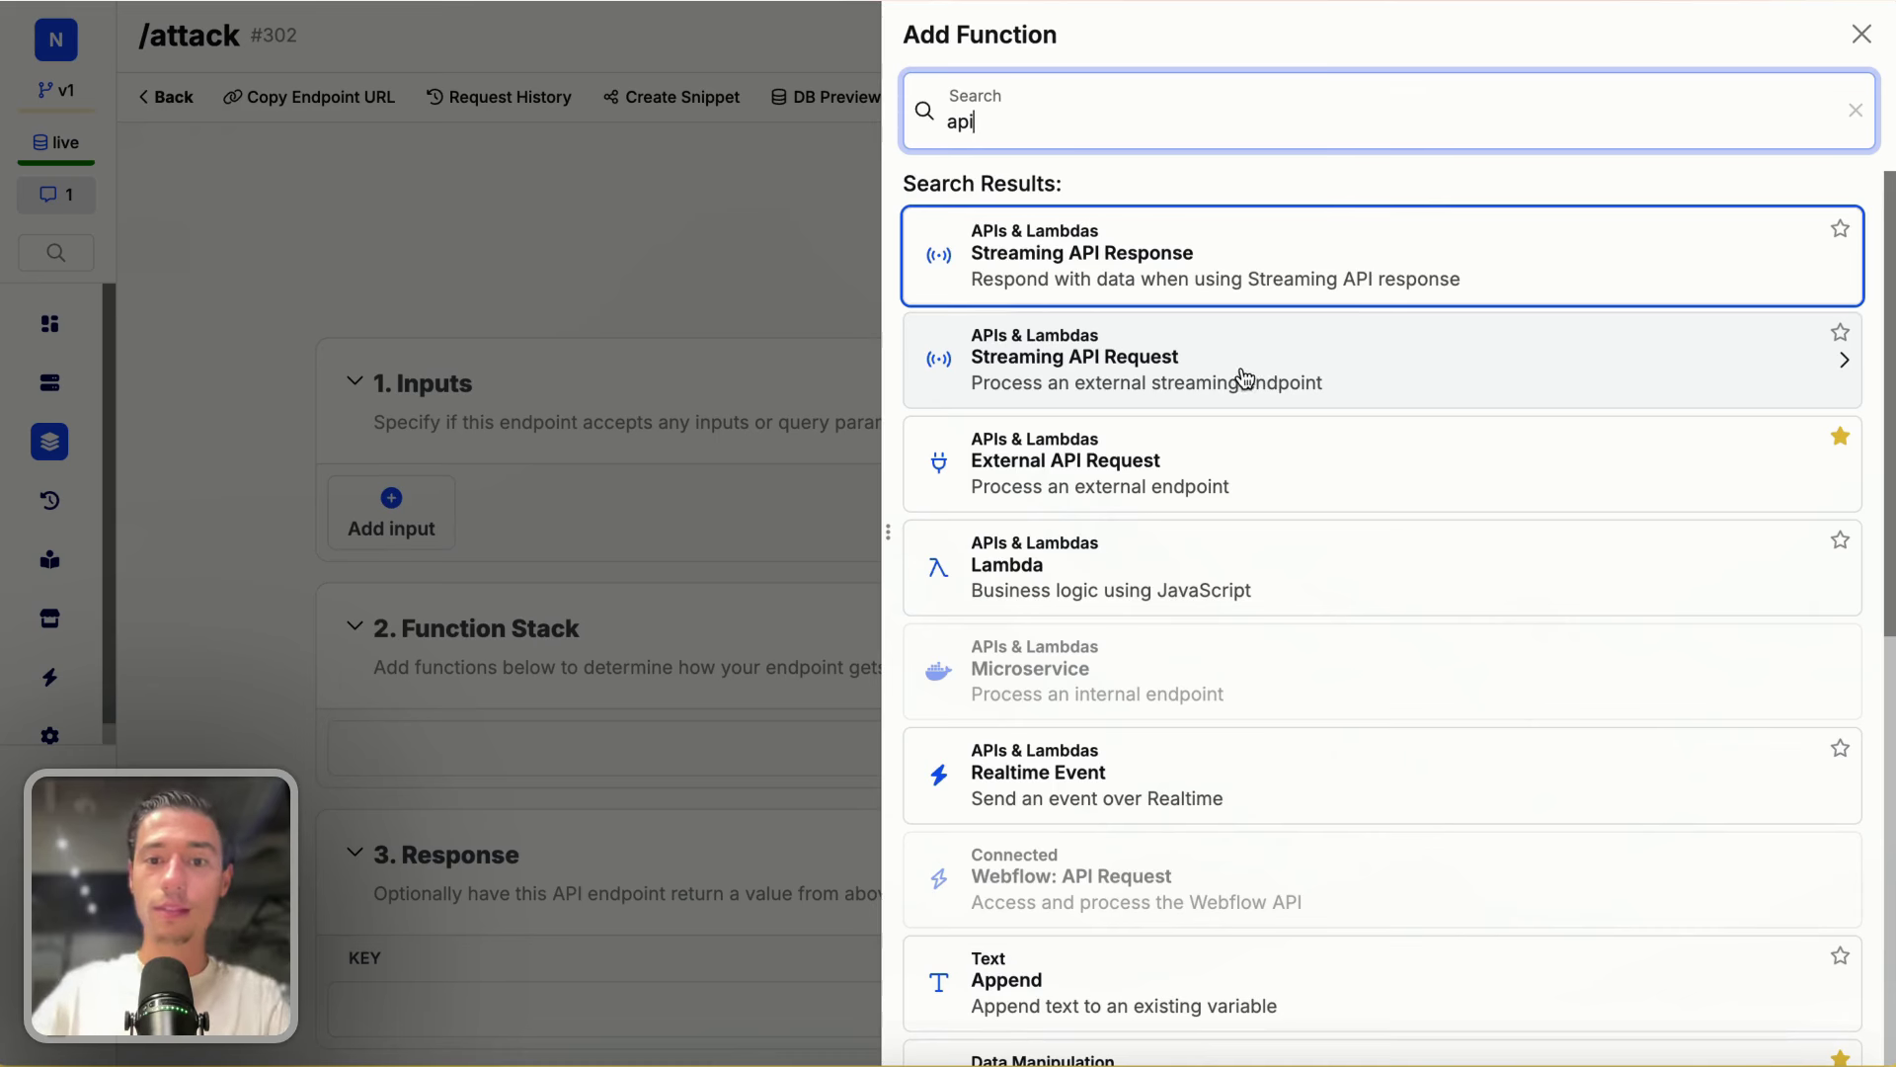
{"action": "left_click", "coordinate": [1144, 457]}
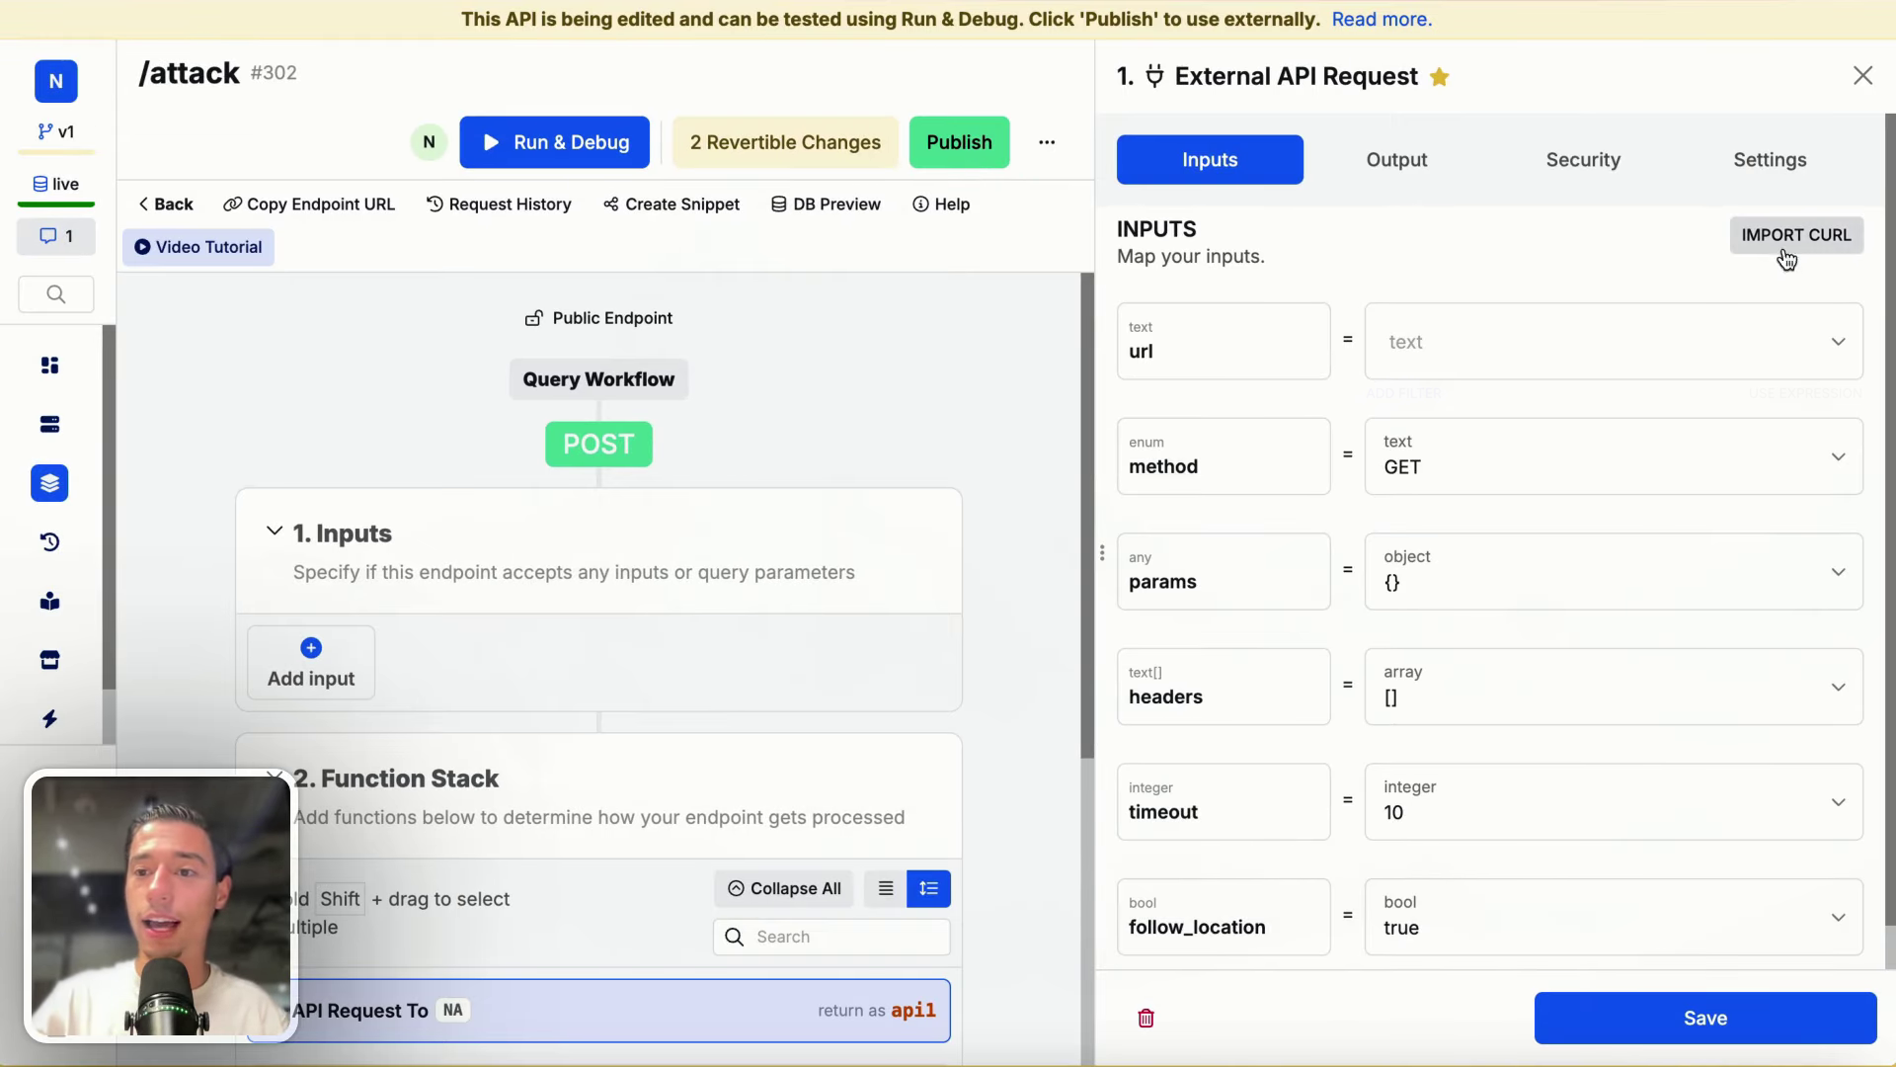
{"action": "left_click", "coordinate": [1789, 241]}
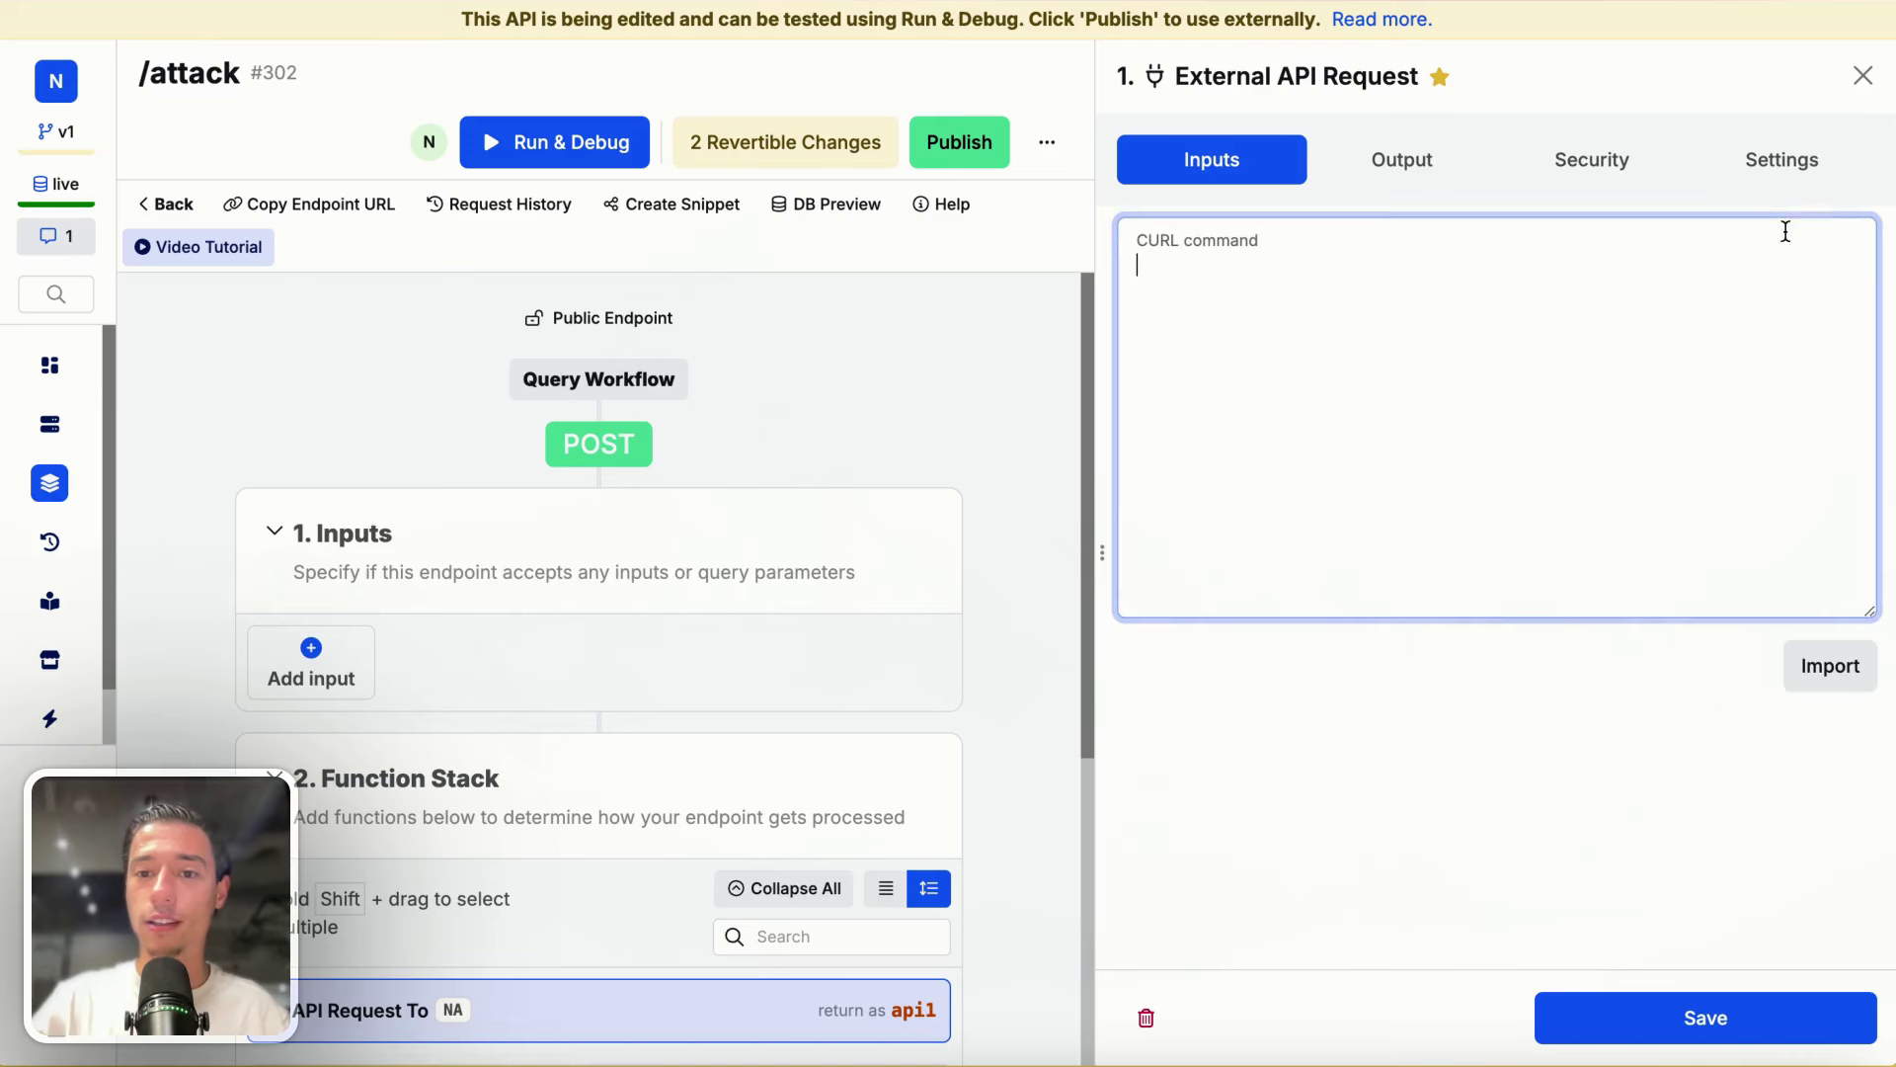
{"action": "left_click", "coordinate": [1146, 1018]}
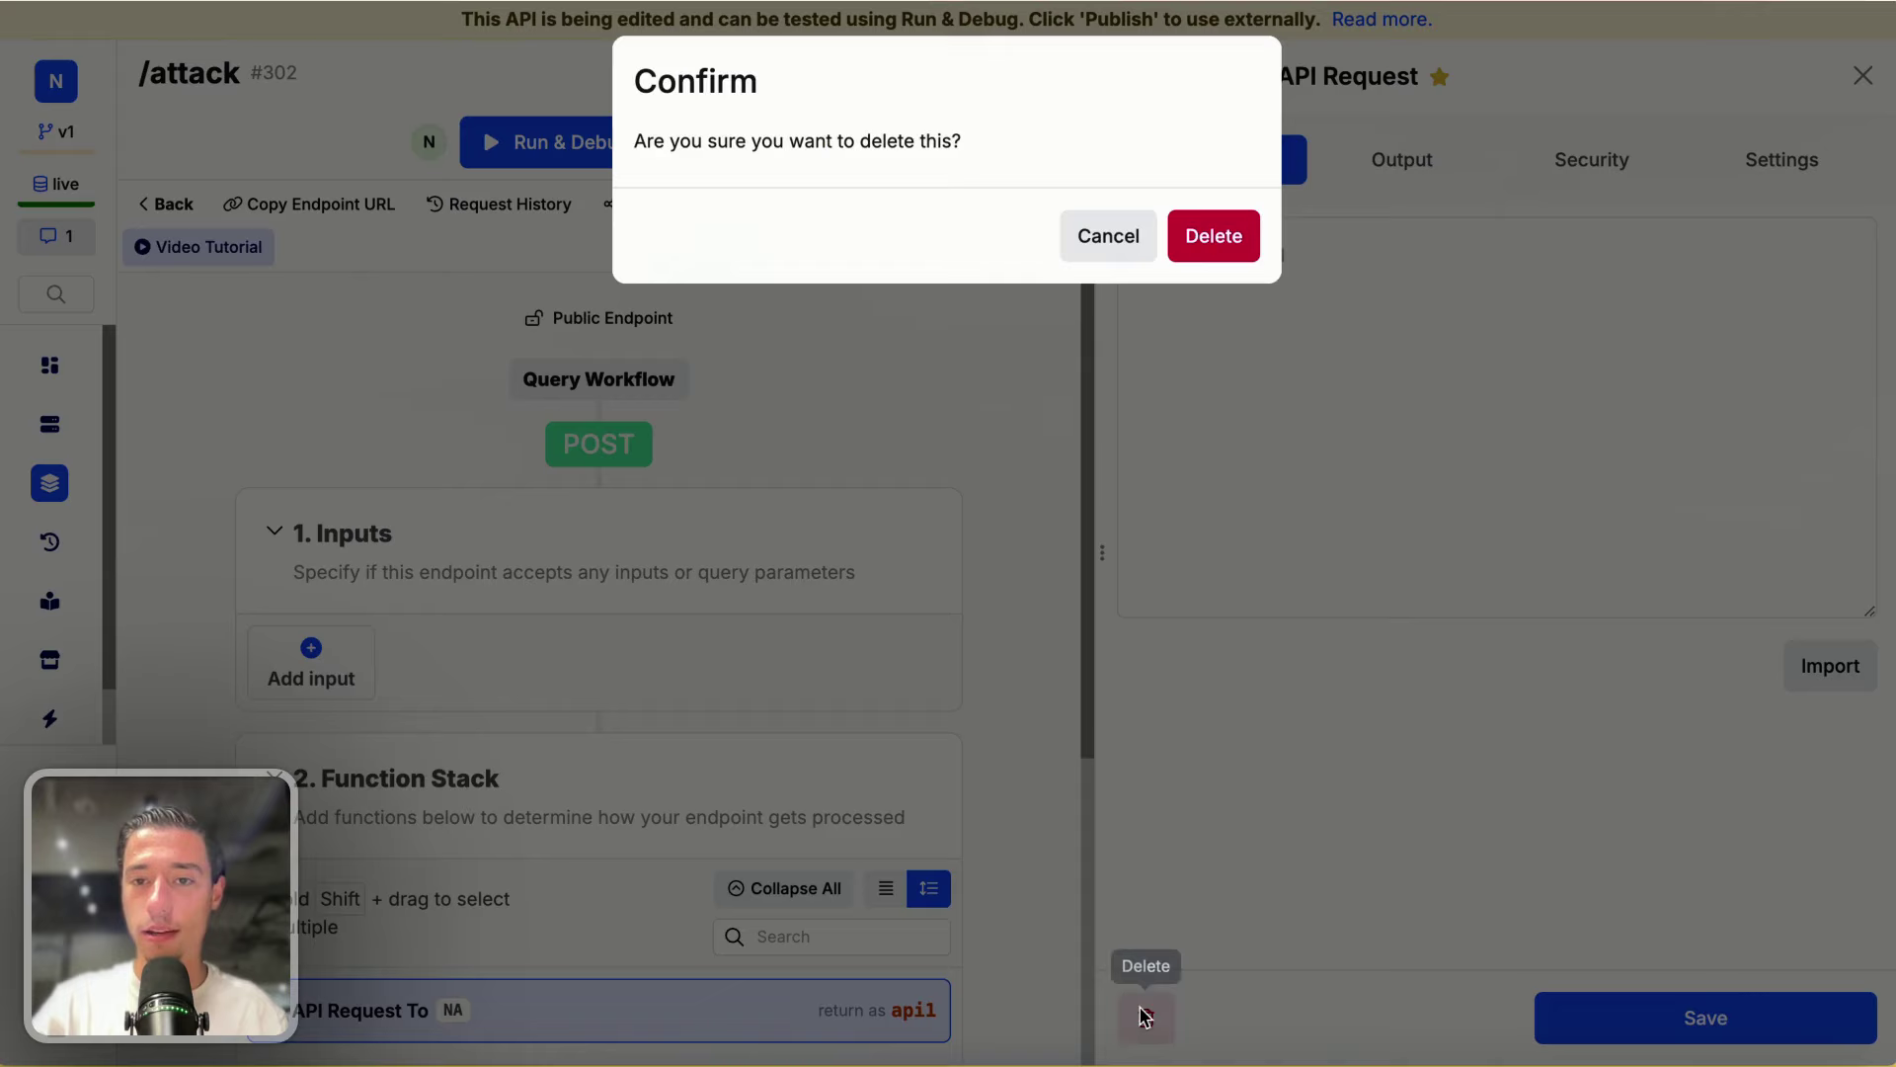
{"action": "left_click", "coordinate": [1250, 248]}
Step: Add an External API Request to the attack endpoint's function stack and paste the copied proxy URL as its url
{"action": "left_click", "coordinate": [1082, 818]}
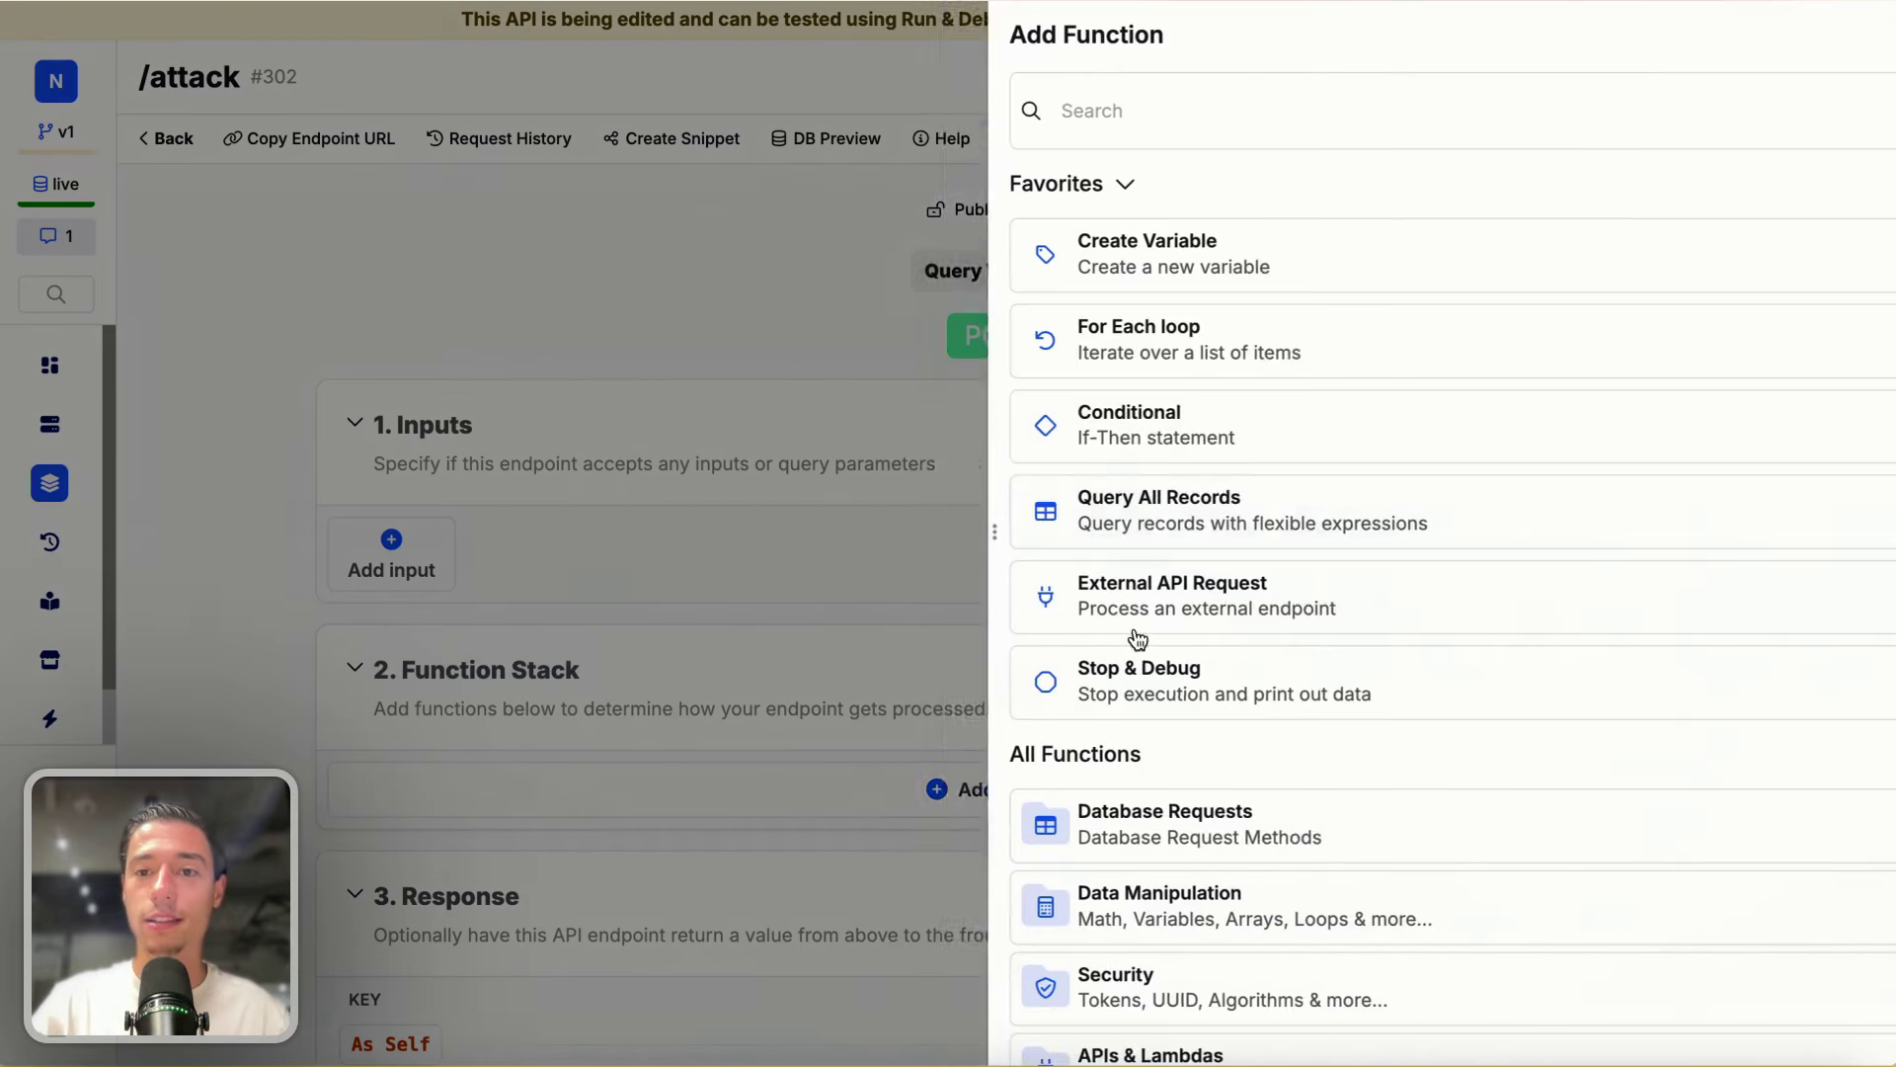
{"action": "type", "text": "api"}
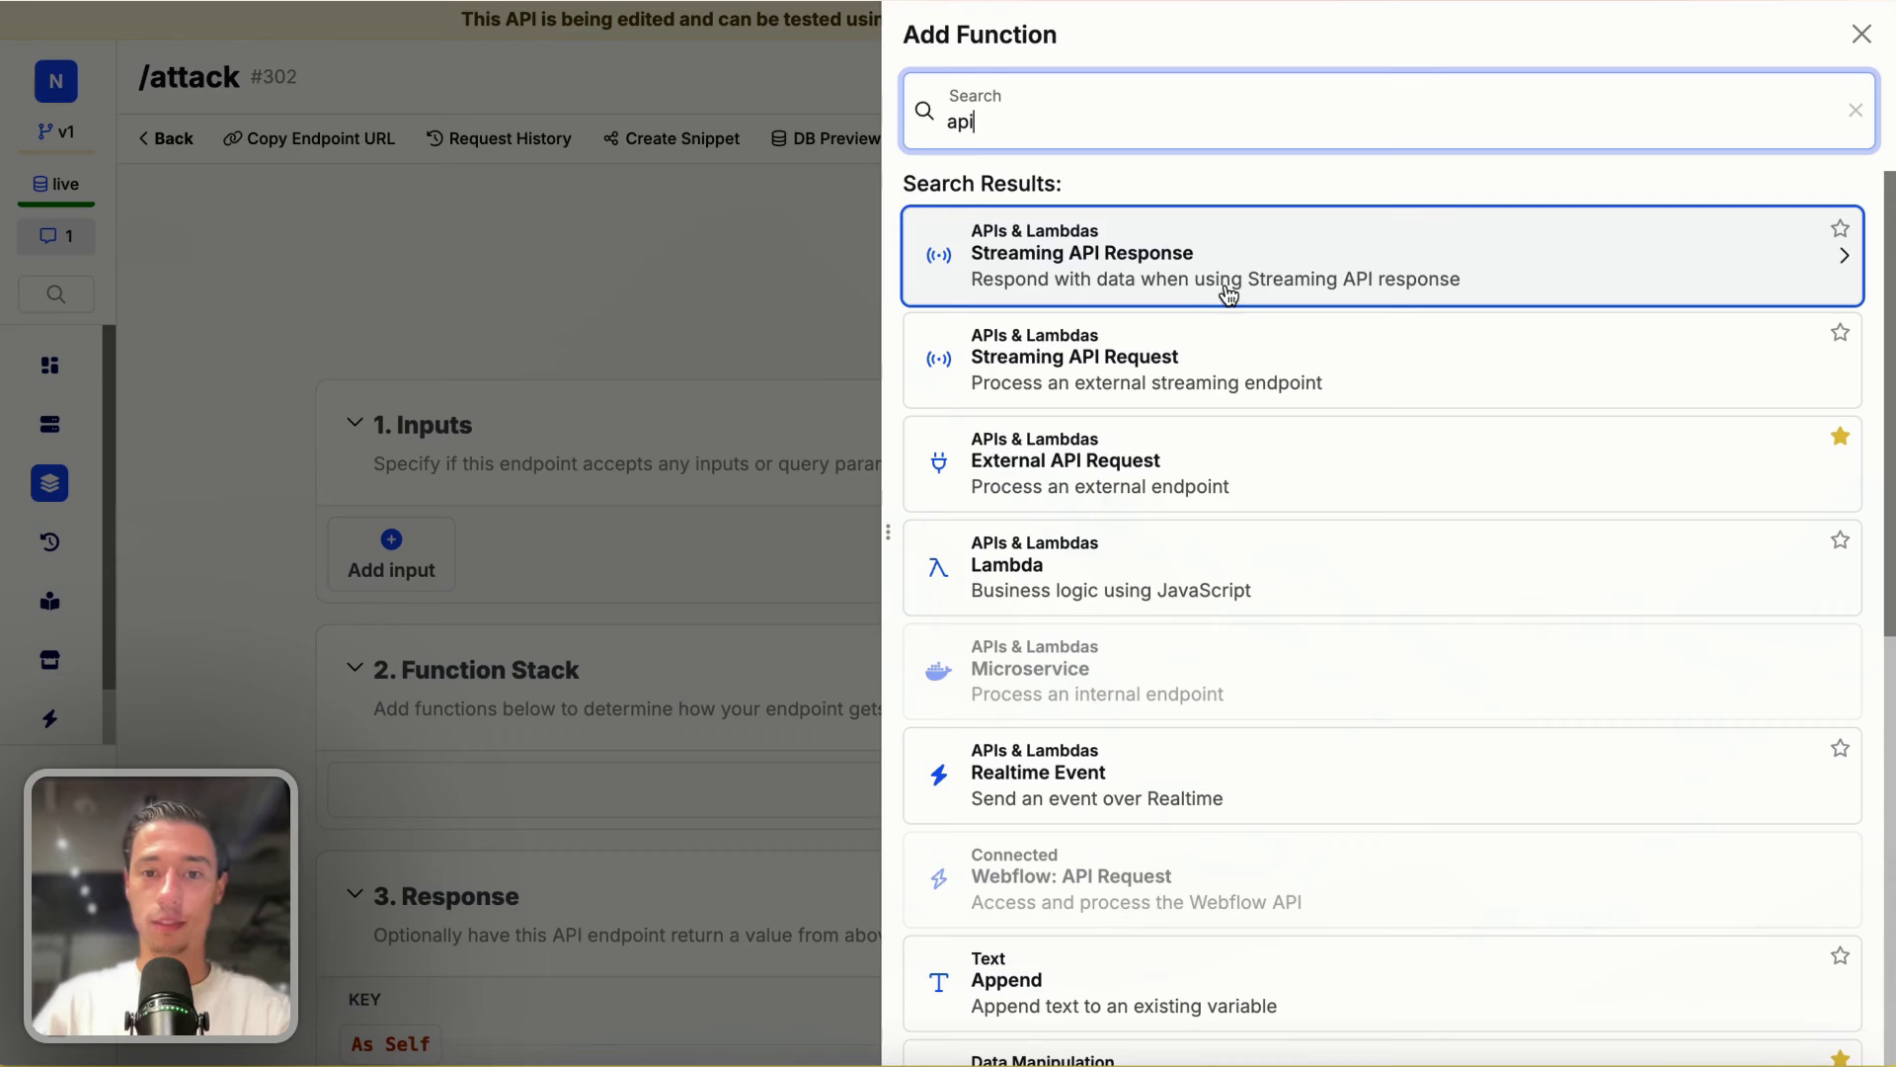
{"action": "left_click", "coordinate": [1165, 440]}
{"action": "left_click", "coordinate": [1500, 332]}
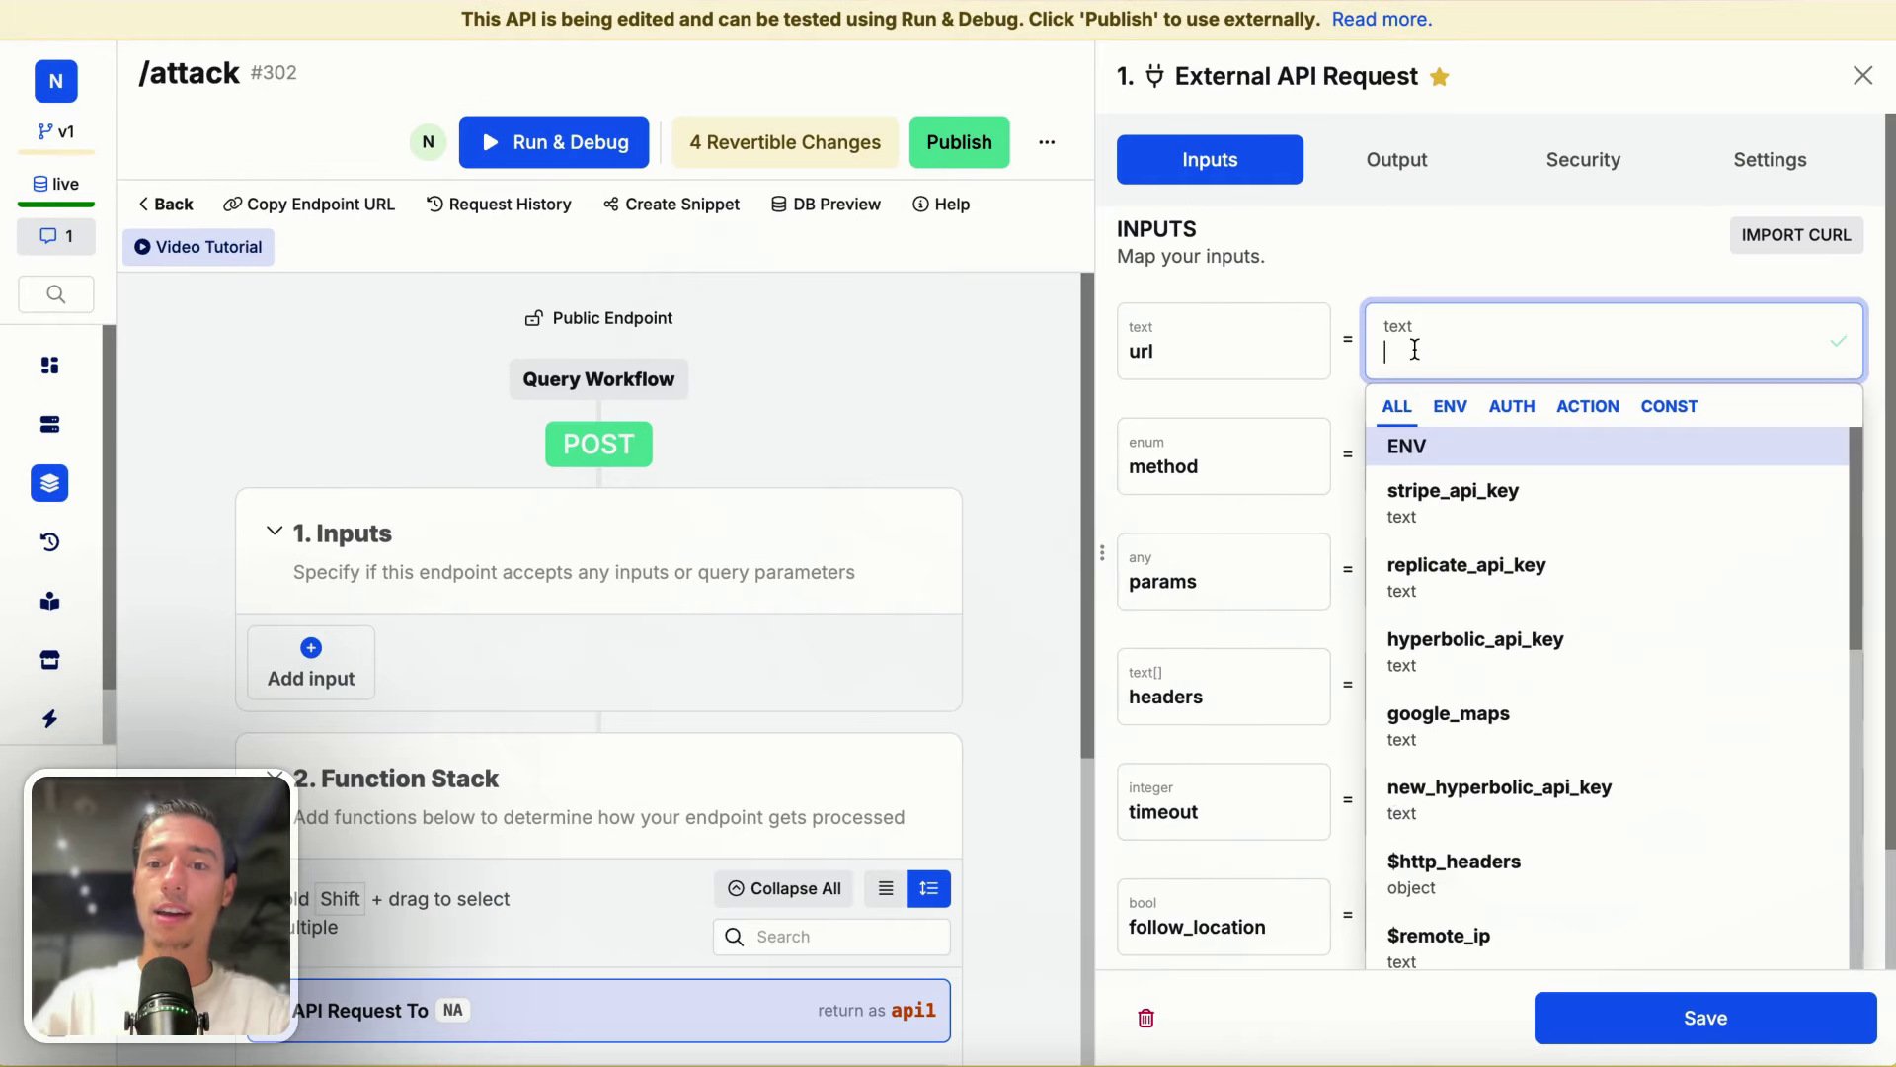
{"action": "key", "text": "ctrl+v"}
{"action": "left_click", "coordinate": [1538, 240]}
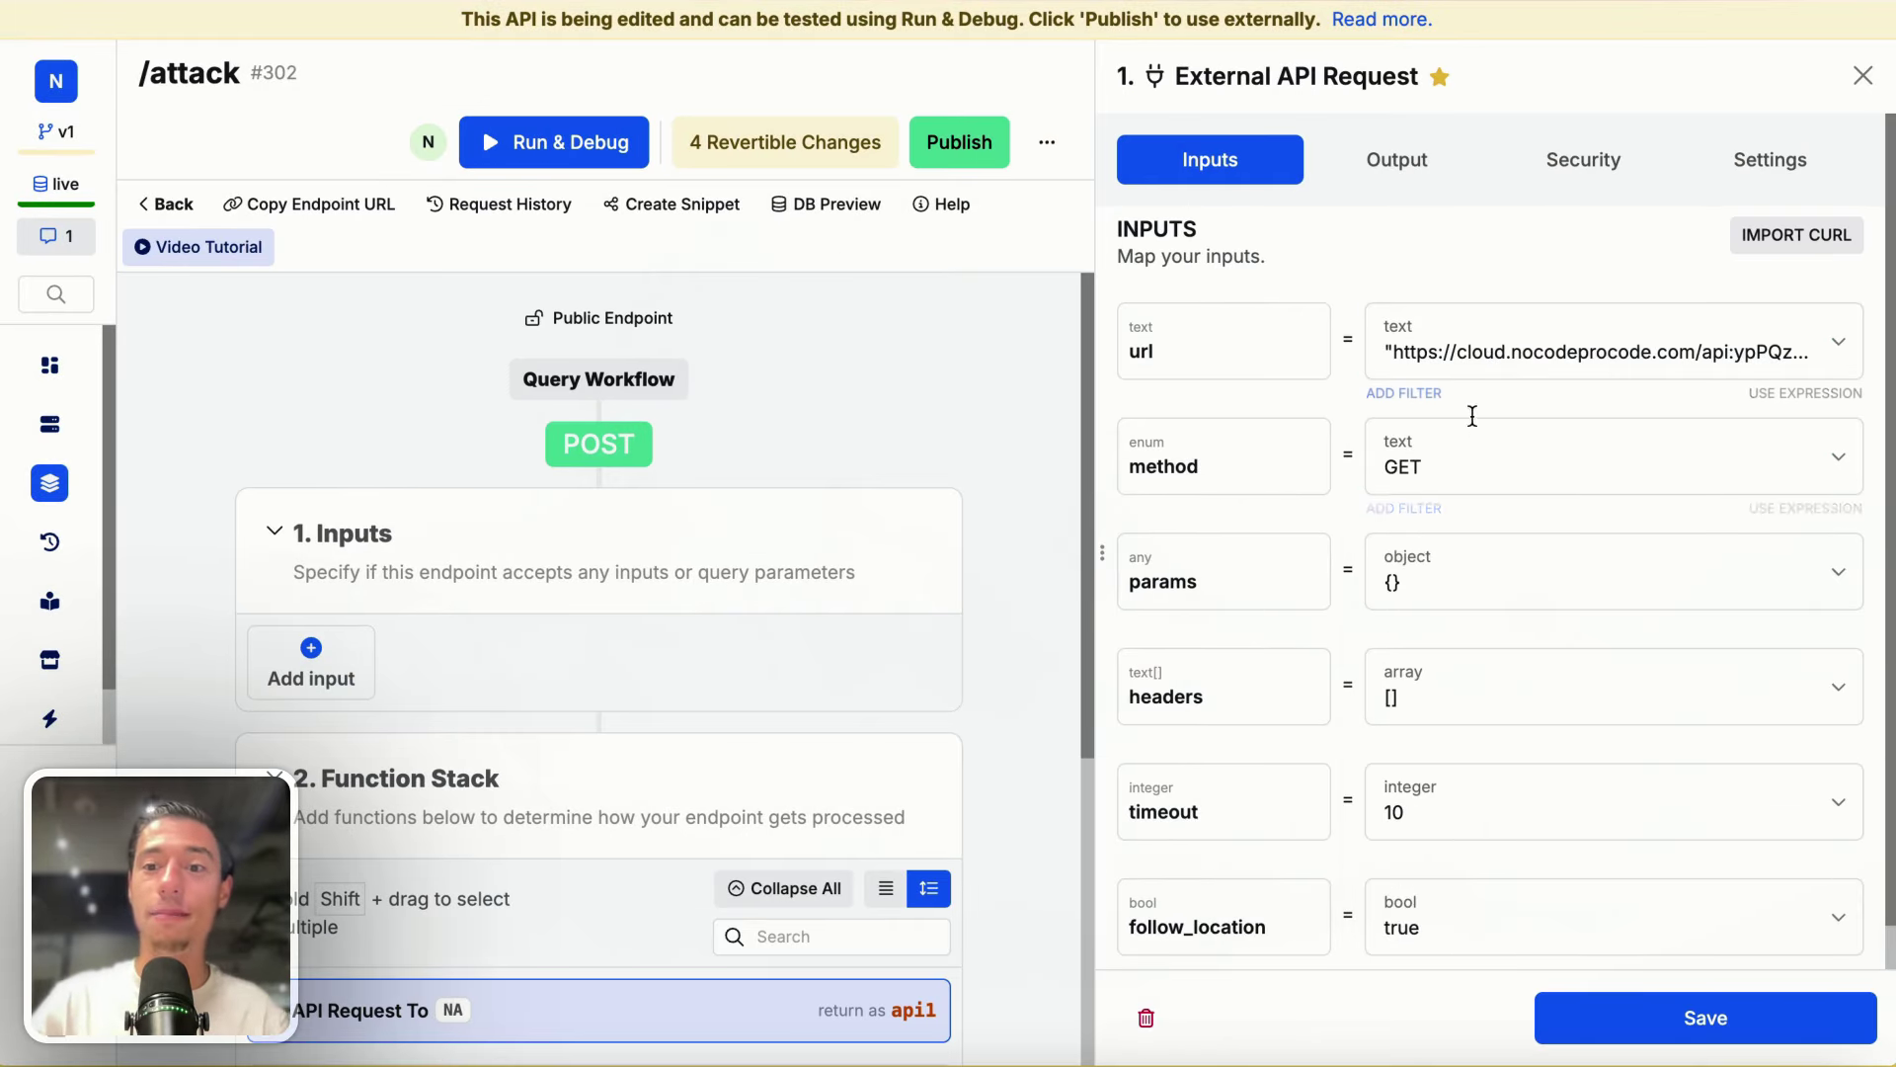
{"action": "left_click", "coordinate": [1439, 456]}
{"action": "left_click", "coordinate": [1423, 672]}
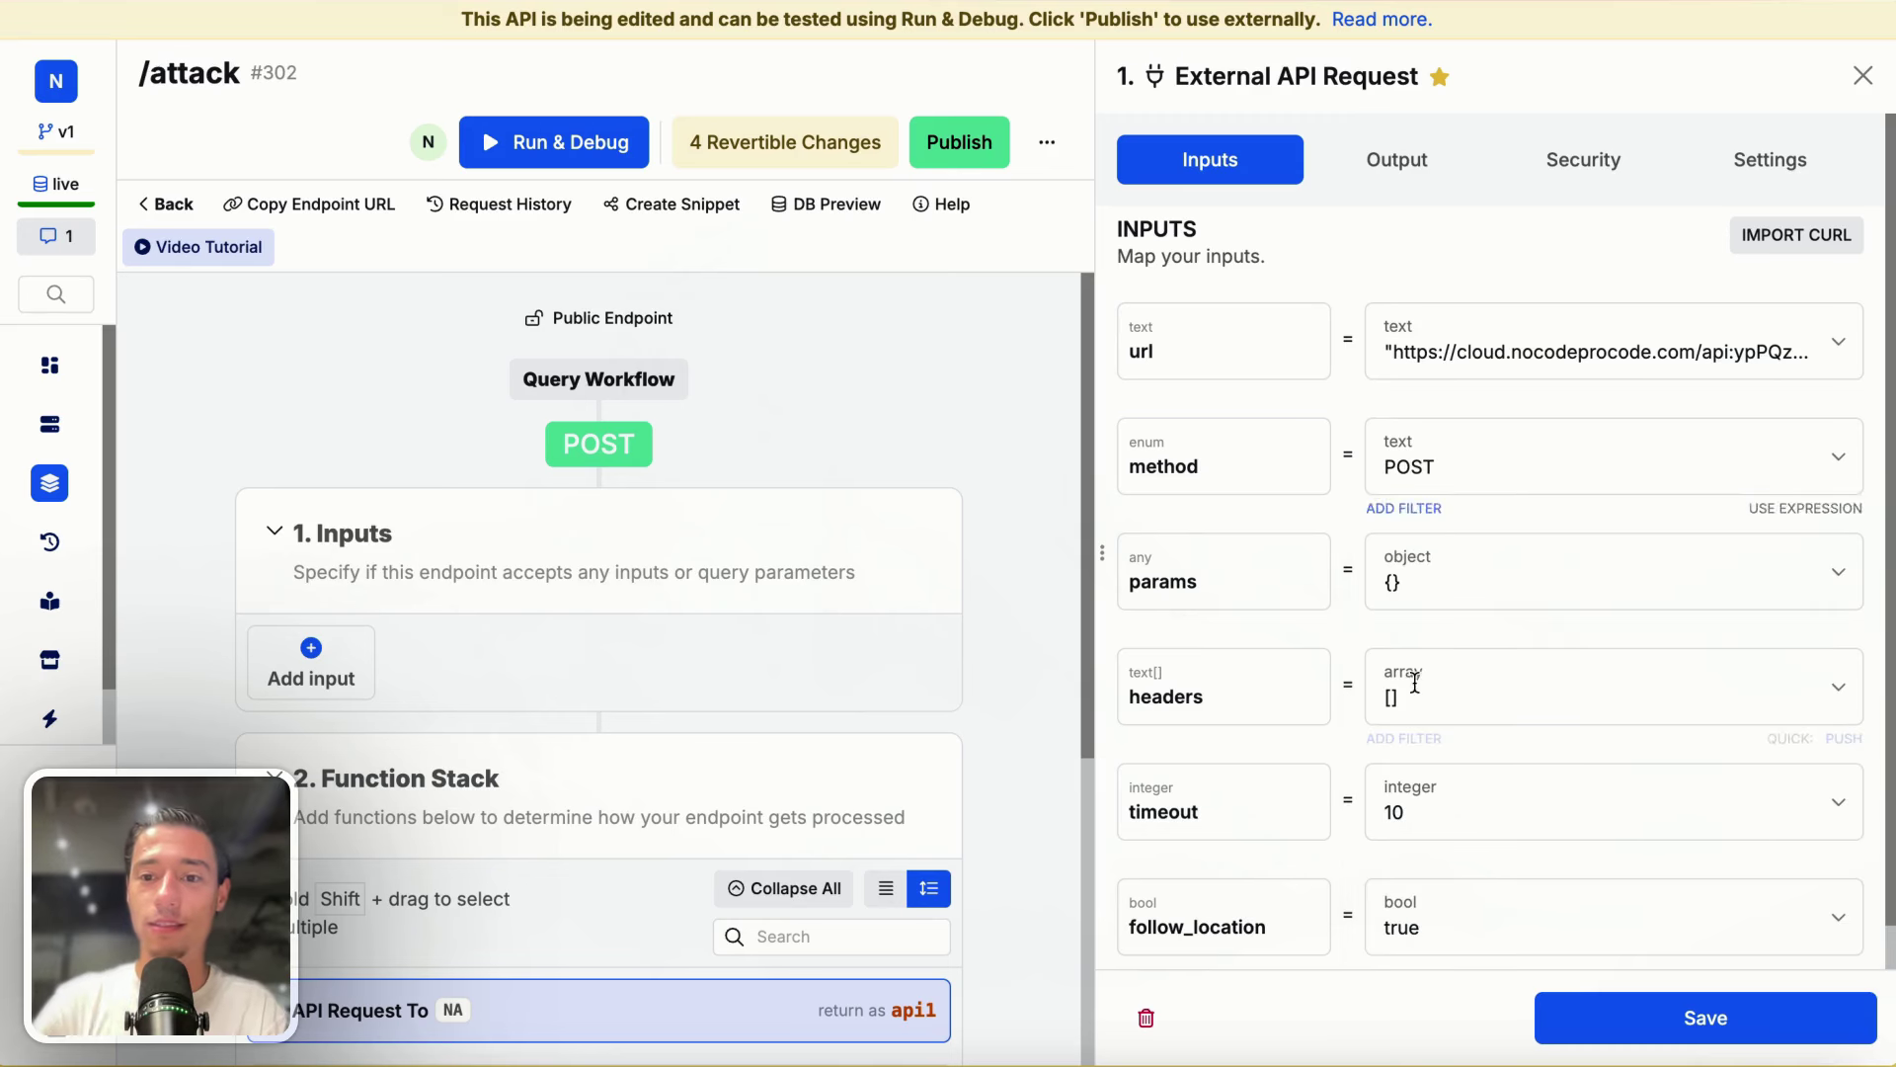
{"action": "left_click", "coordinate": [1397, 347]}
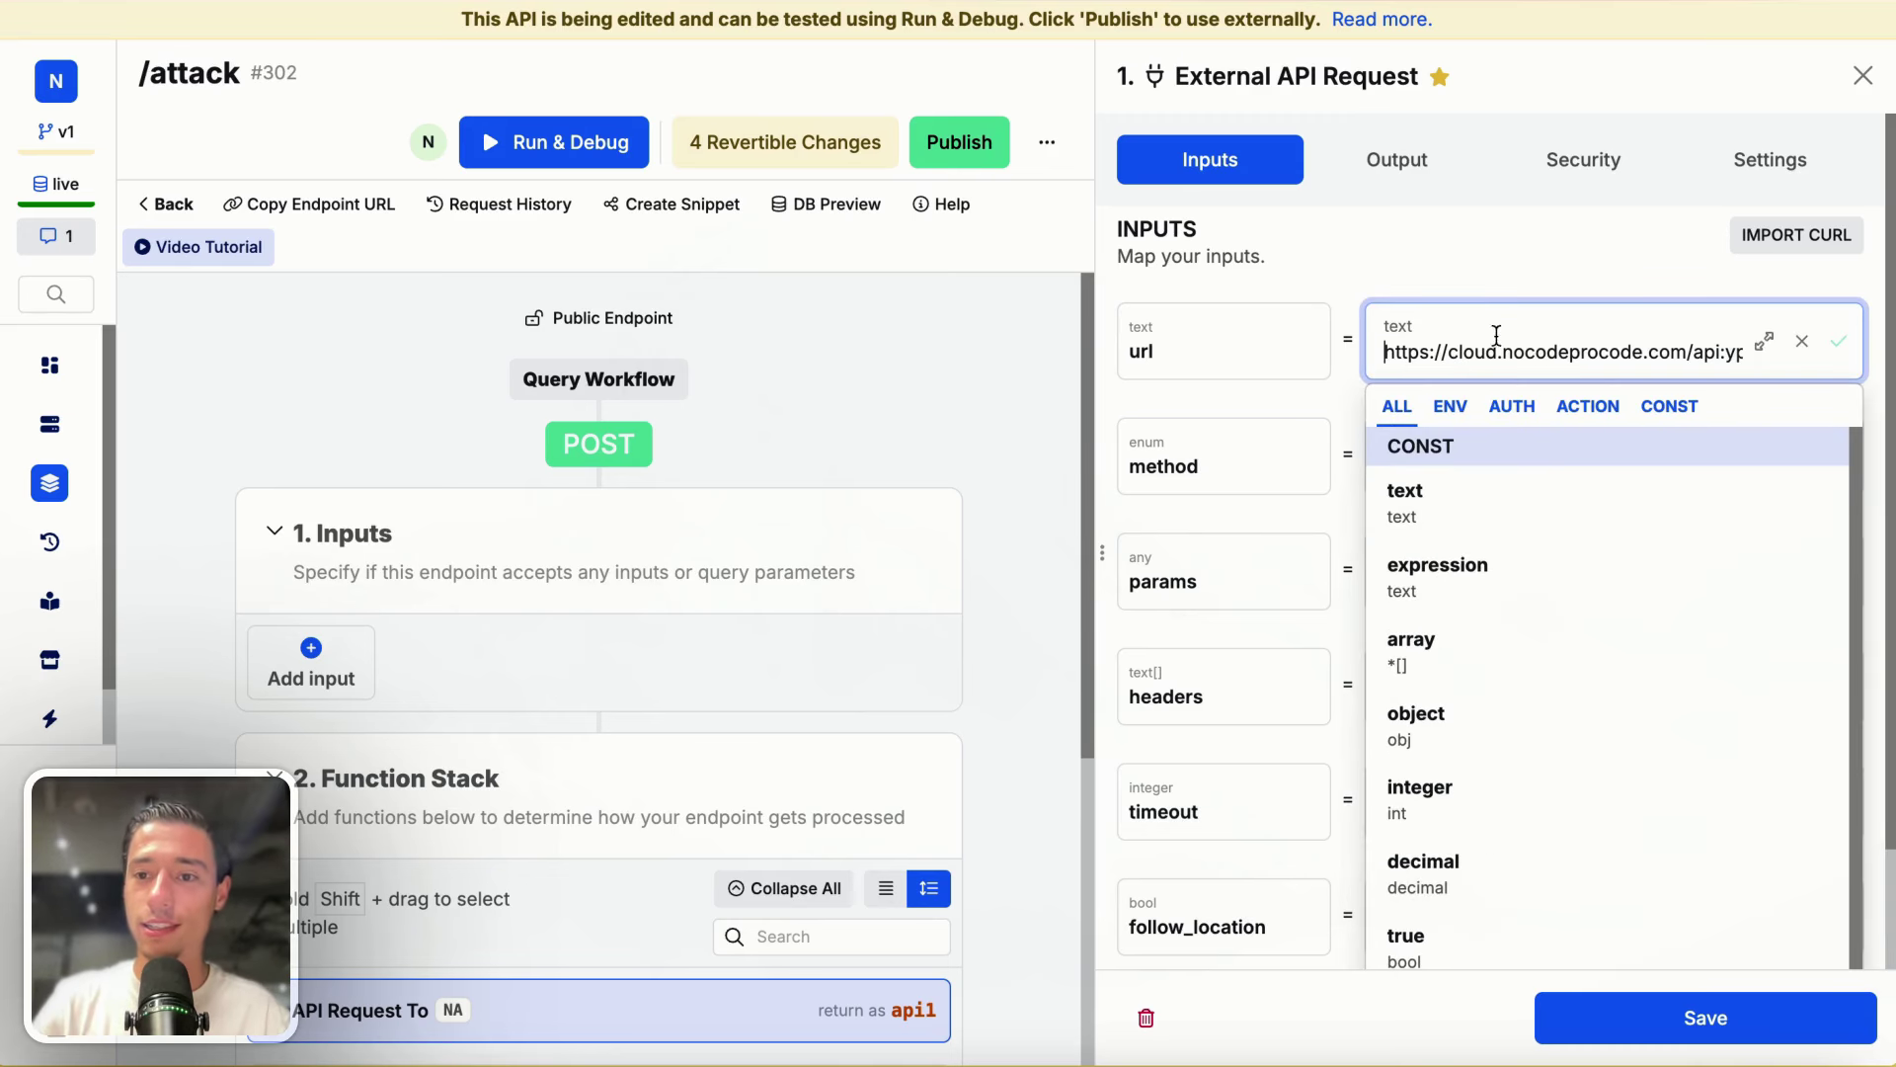
{"action": "key", "text": "End"}
{"action": "left_click", "coordinate": [1627, 269]}
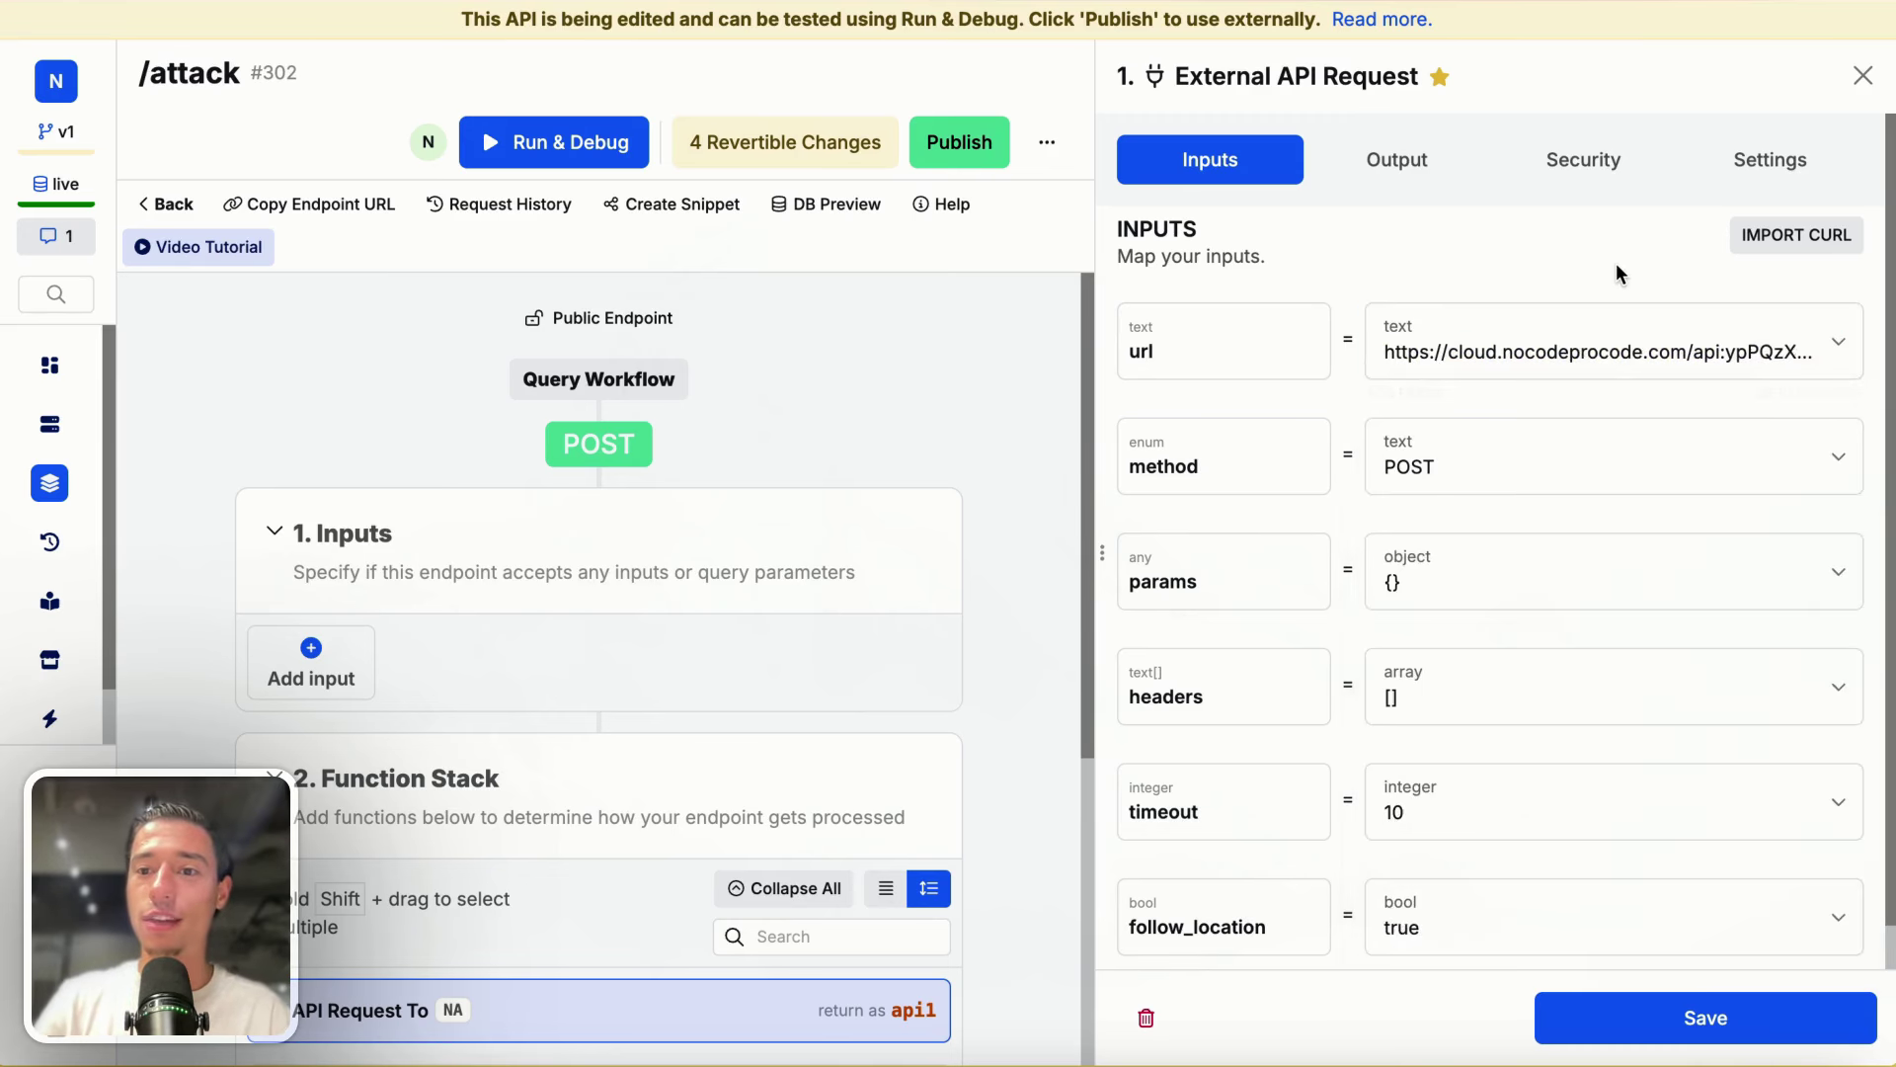
Step: Add a set filter to the request's params object and enter prompt as its path
{"action": "scroll", "coordinate": [1549, 572], "scroll_direction": "down", "scroll_amount": 1}
{"action": "left_click", "coordinate": [1498, 530]}
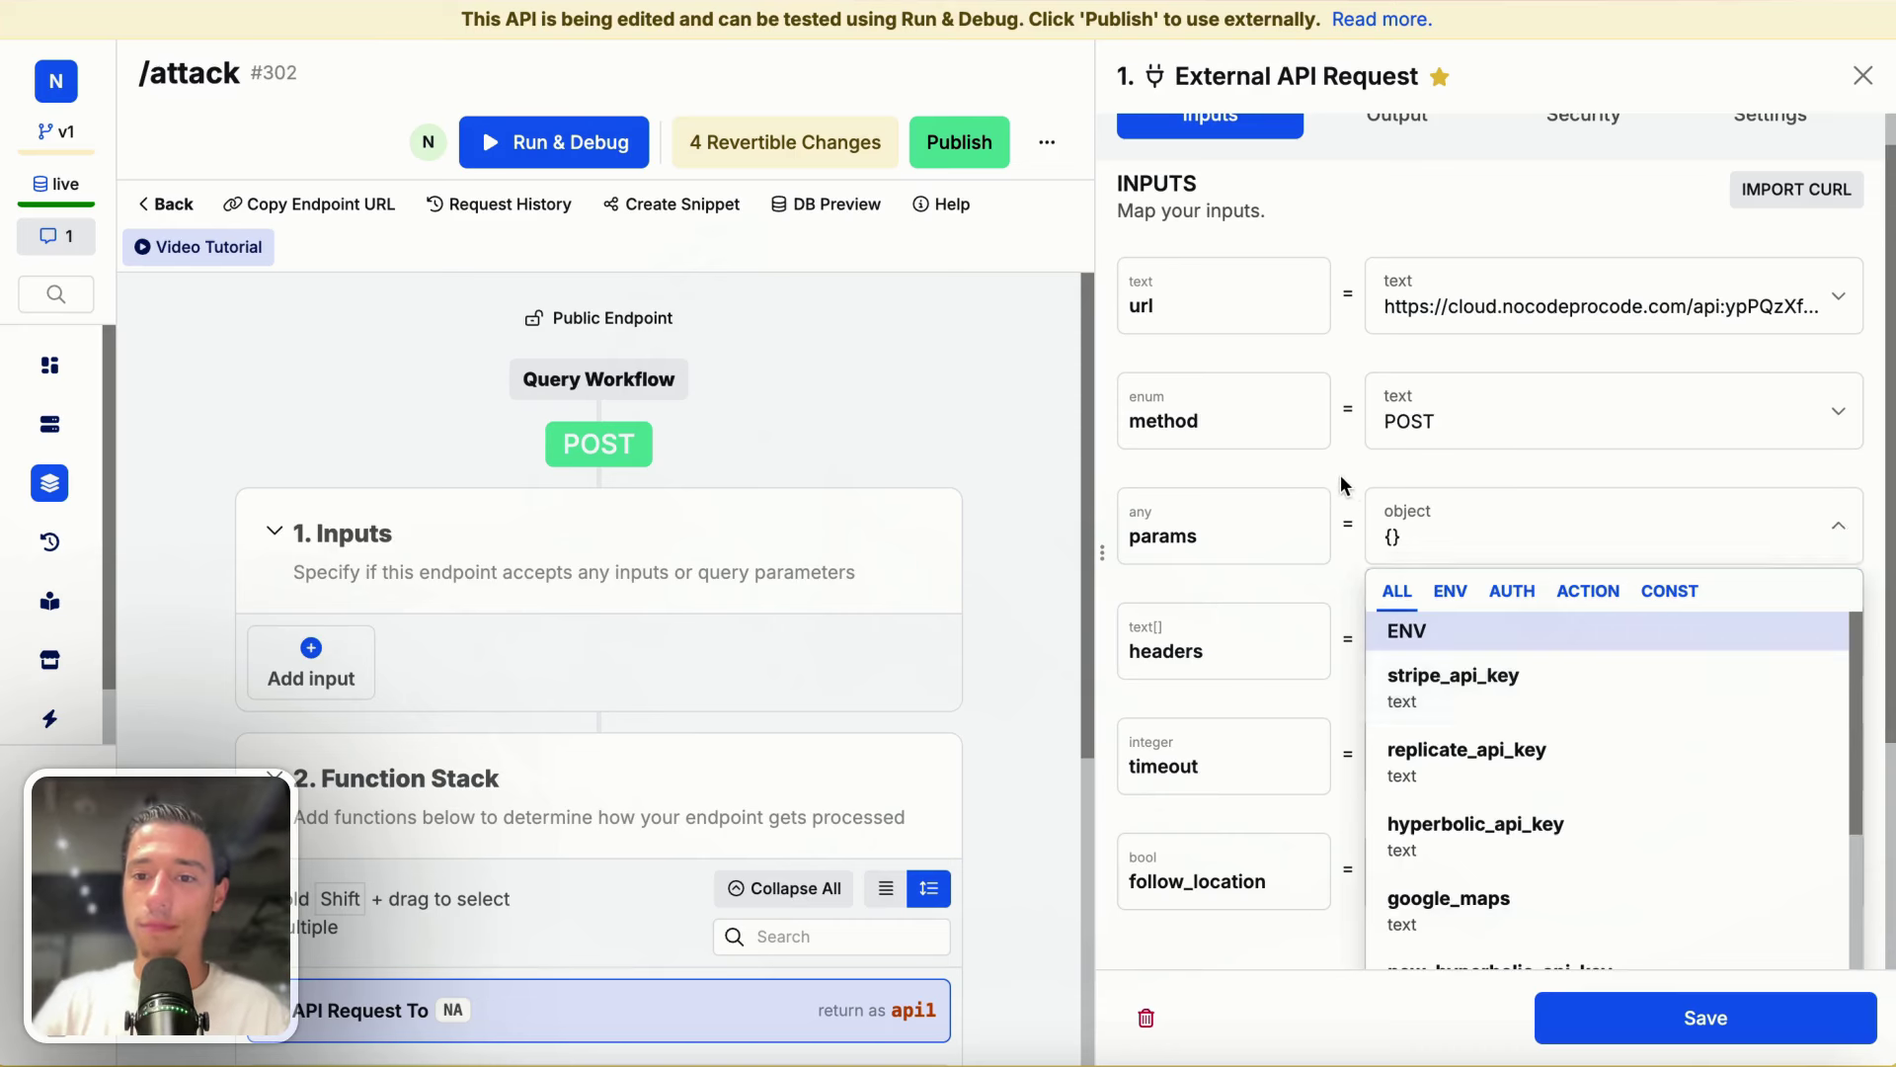
{"action": "key", "text": "Escape"}
{"action": "left_click", "coordinate": [1402, 585]}
{"action": "type", "text": "pro"}
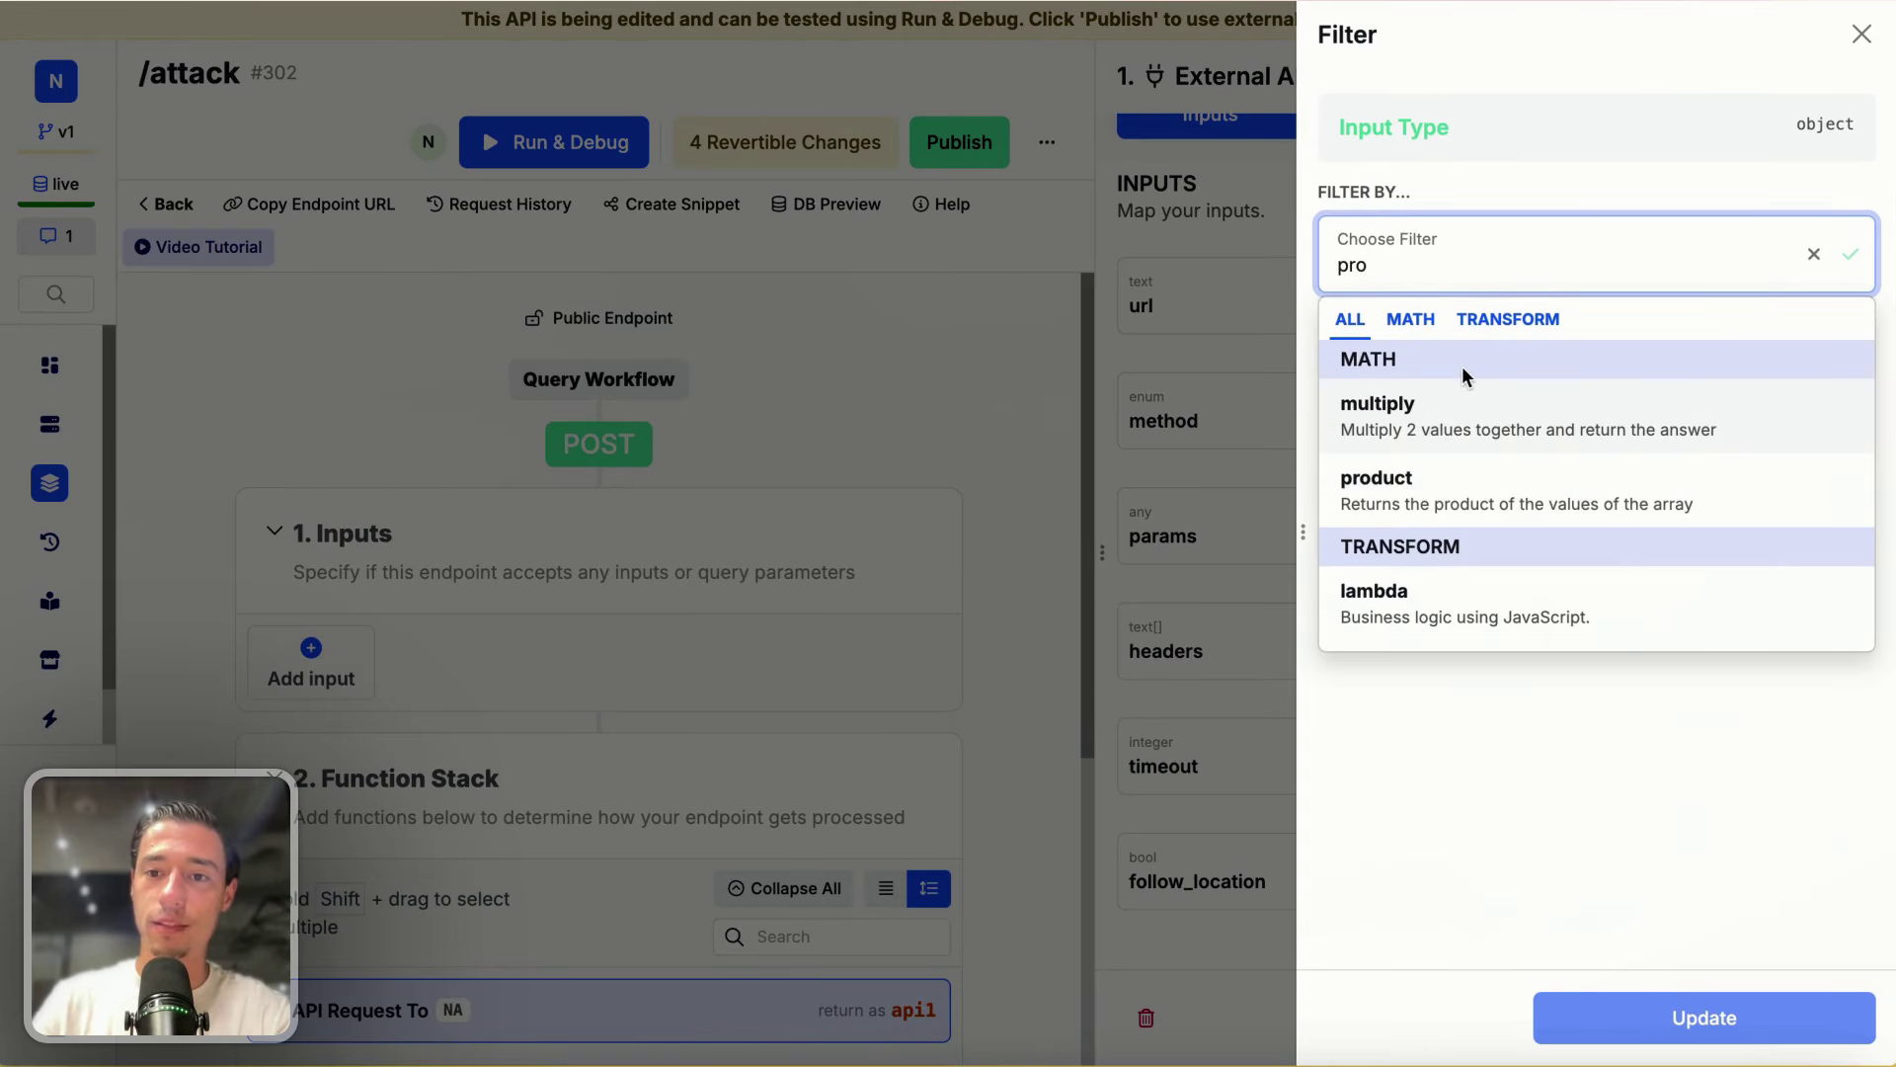
{"action": "key", "text": "BackSpace"}
{"action": "key", "text": "BackSpace"}
{"action": "key", "text": "BackSpace"}
{"action": "type", "text": "set"}
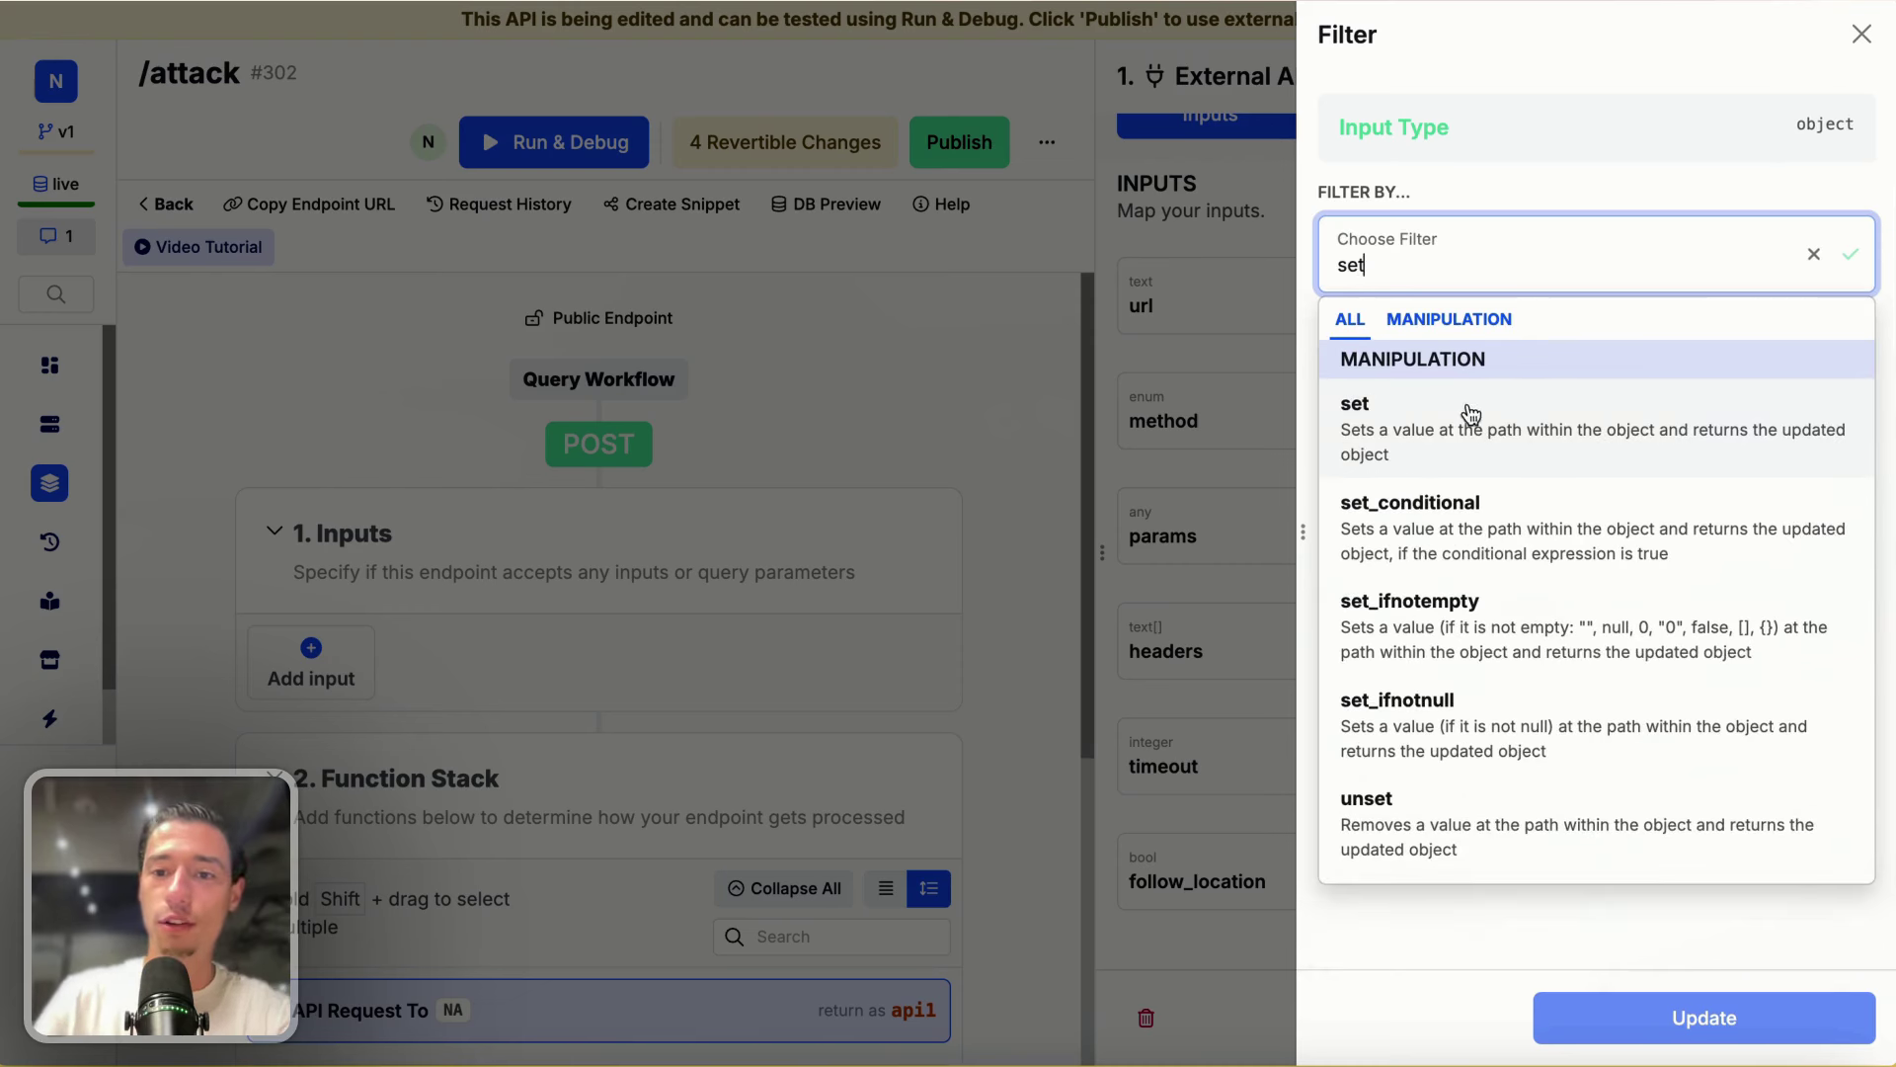
{"action": "left_click", "coordinate": [1459, 425]}
{"action": "scroll", "coordinate": [1435, 797], "scroll_direction": "down", "scroll_amount": 3}
{"action": "left_click", "coordinate": [1439, 620]}
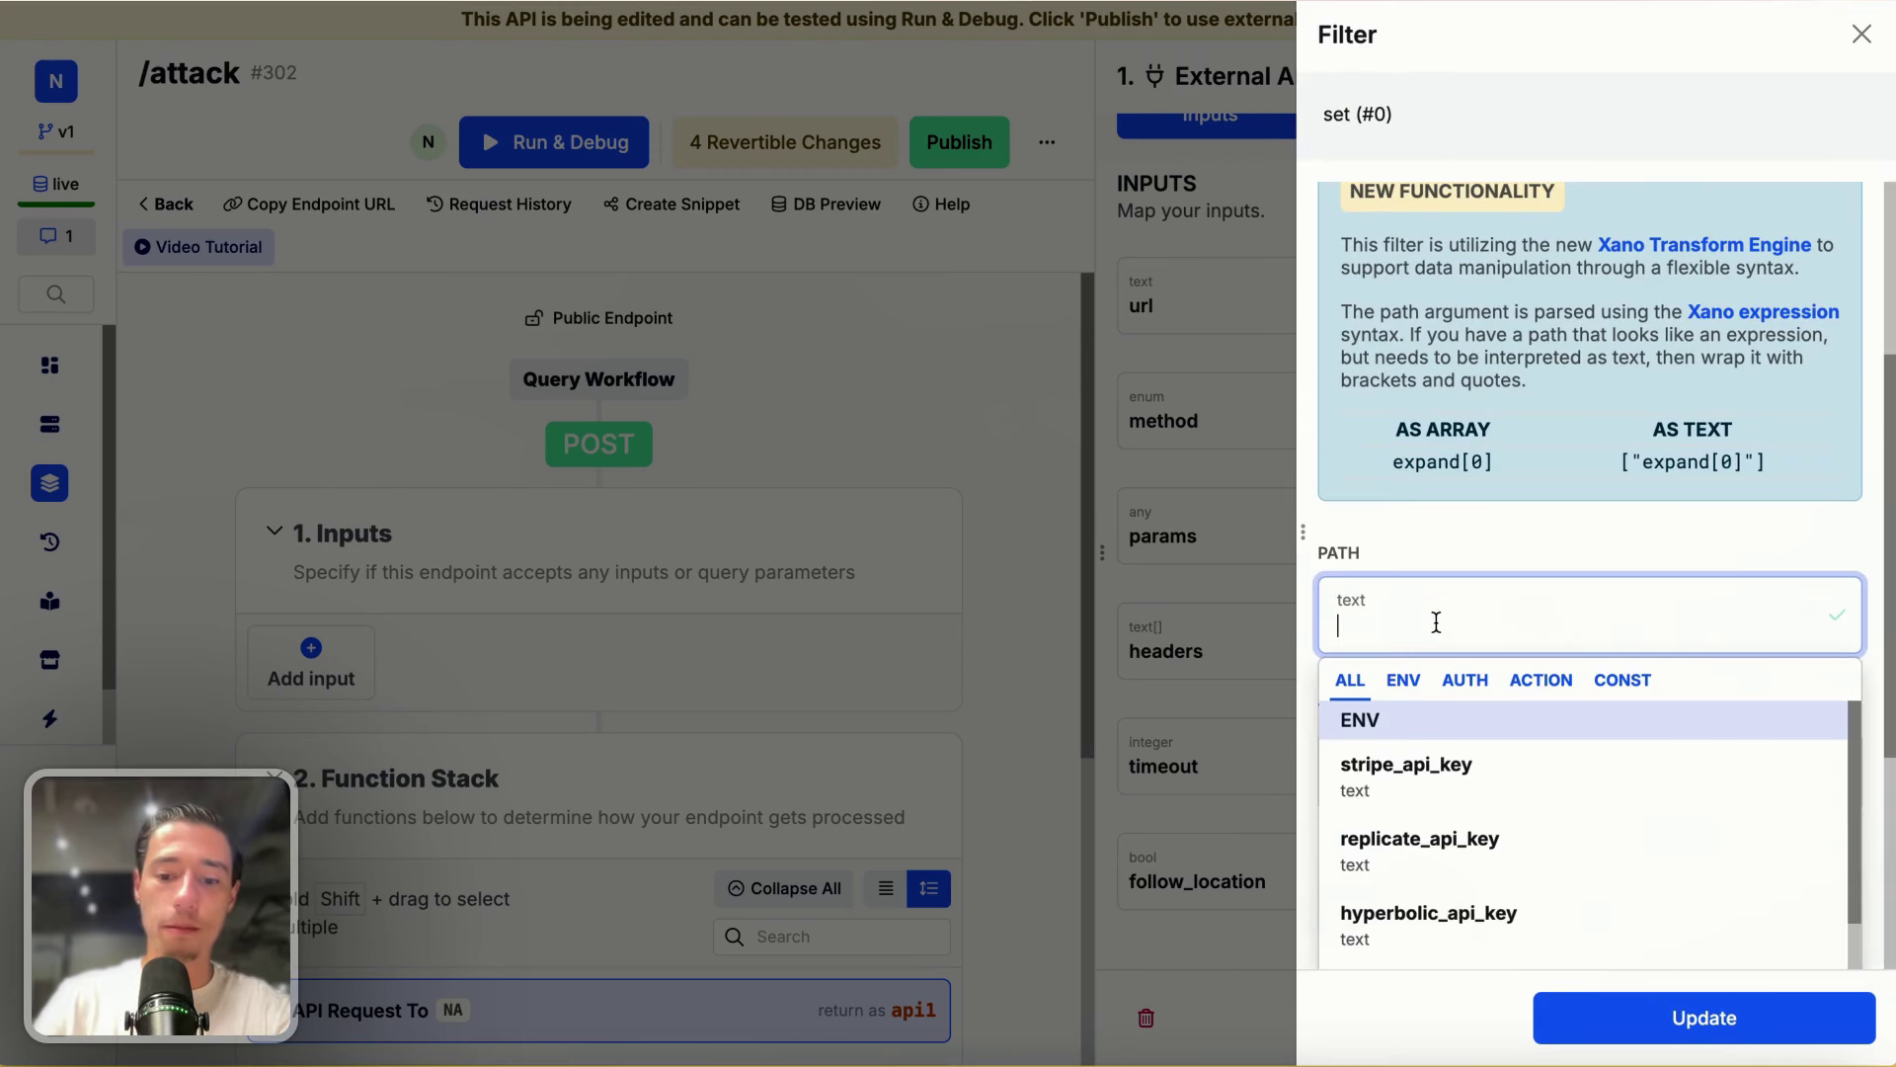
{"action": "type", "text": "prompt"}
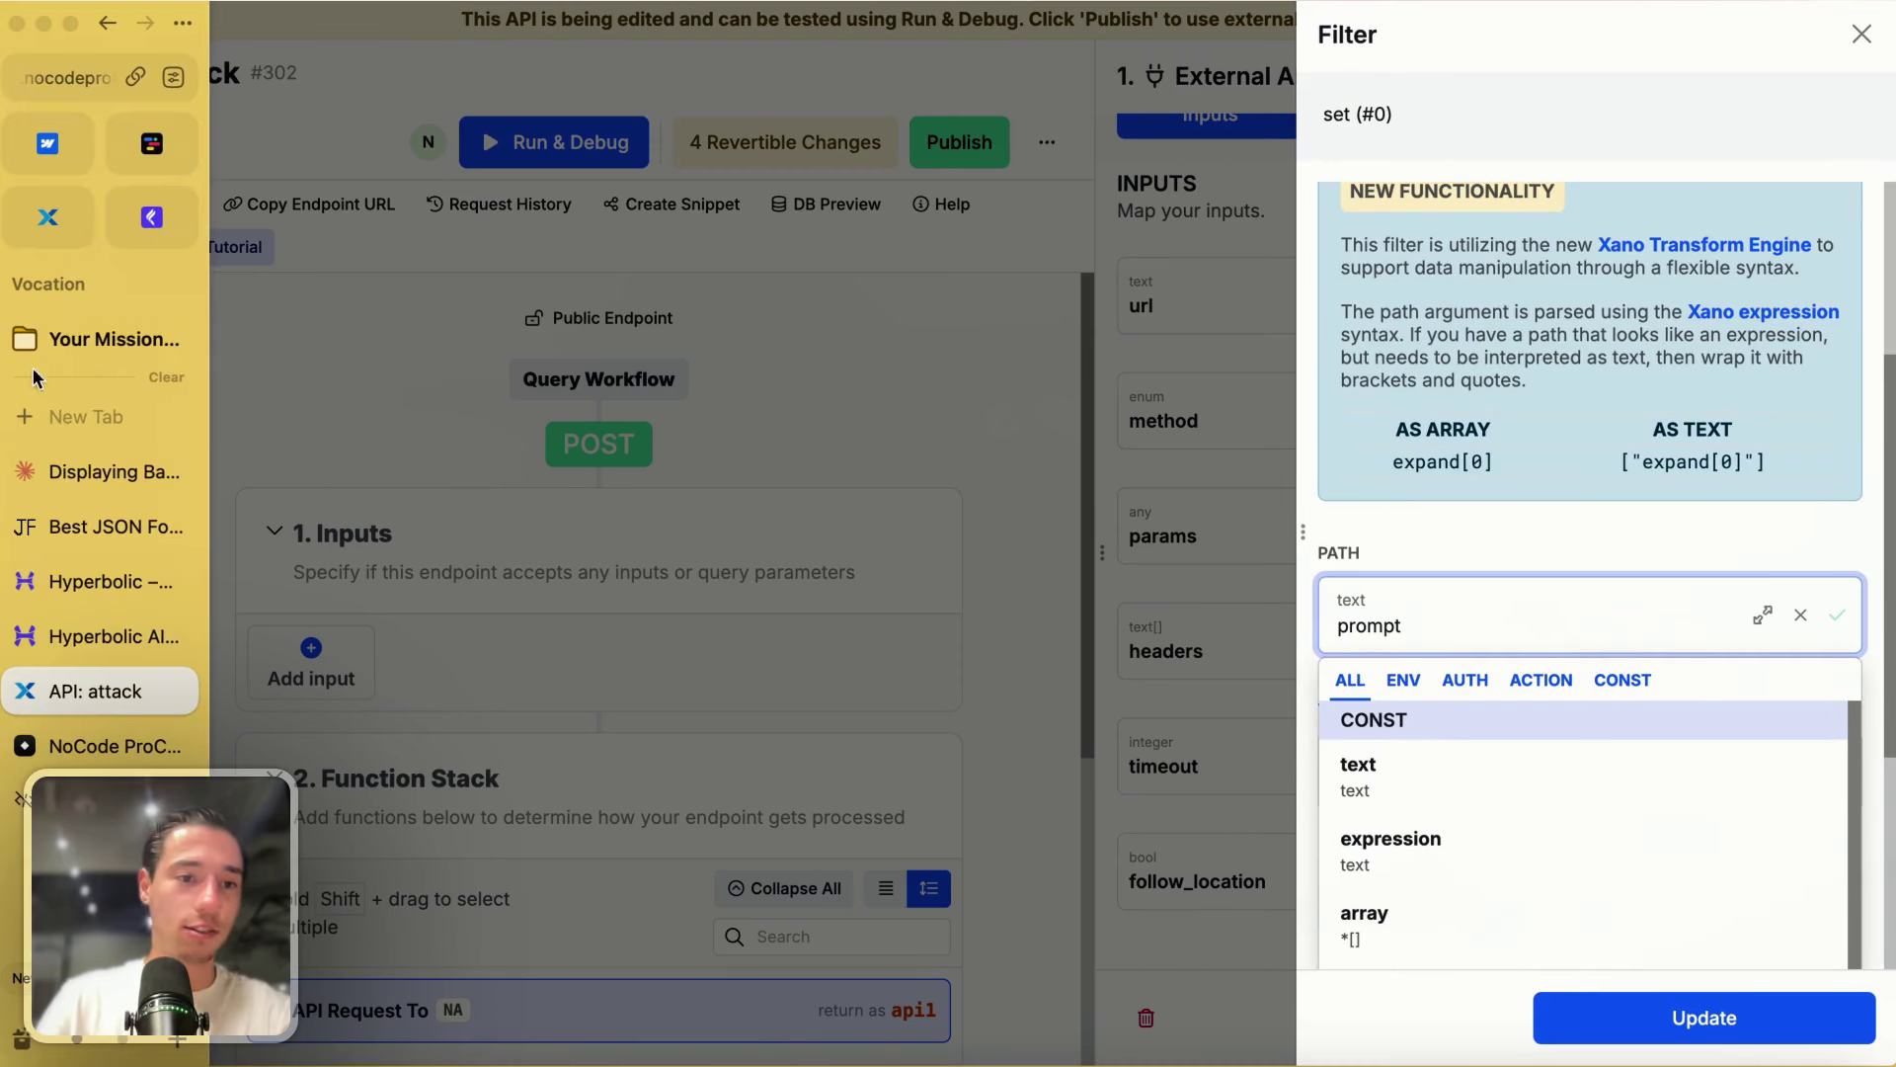
Step: Check the request body in the toddle editor's network inspector and return to the Xano attack endpoint
{"action": "left_click", "coordinate": [151, 145]}
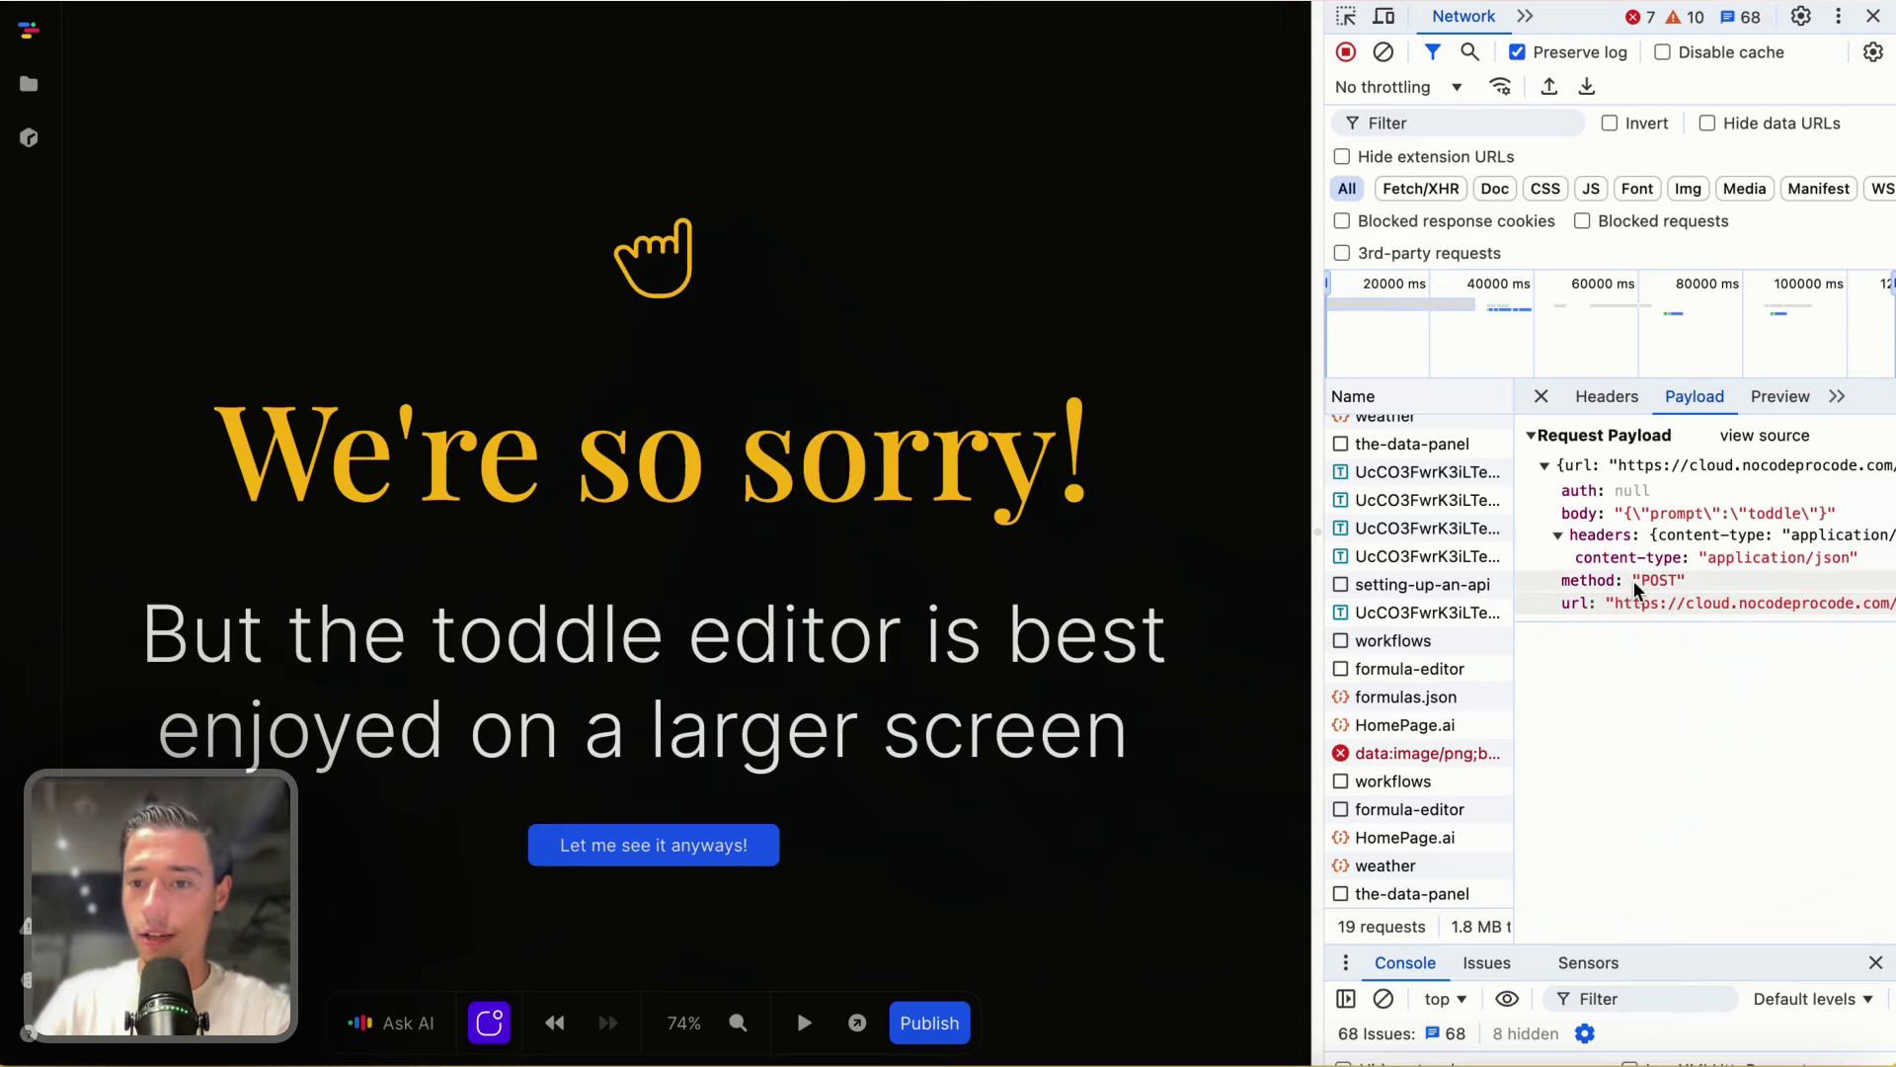
{"action": "mouse_move", "coordinate": [8, 494]}
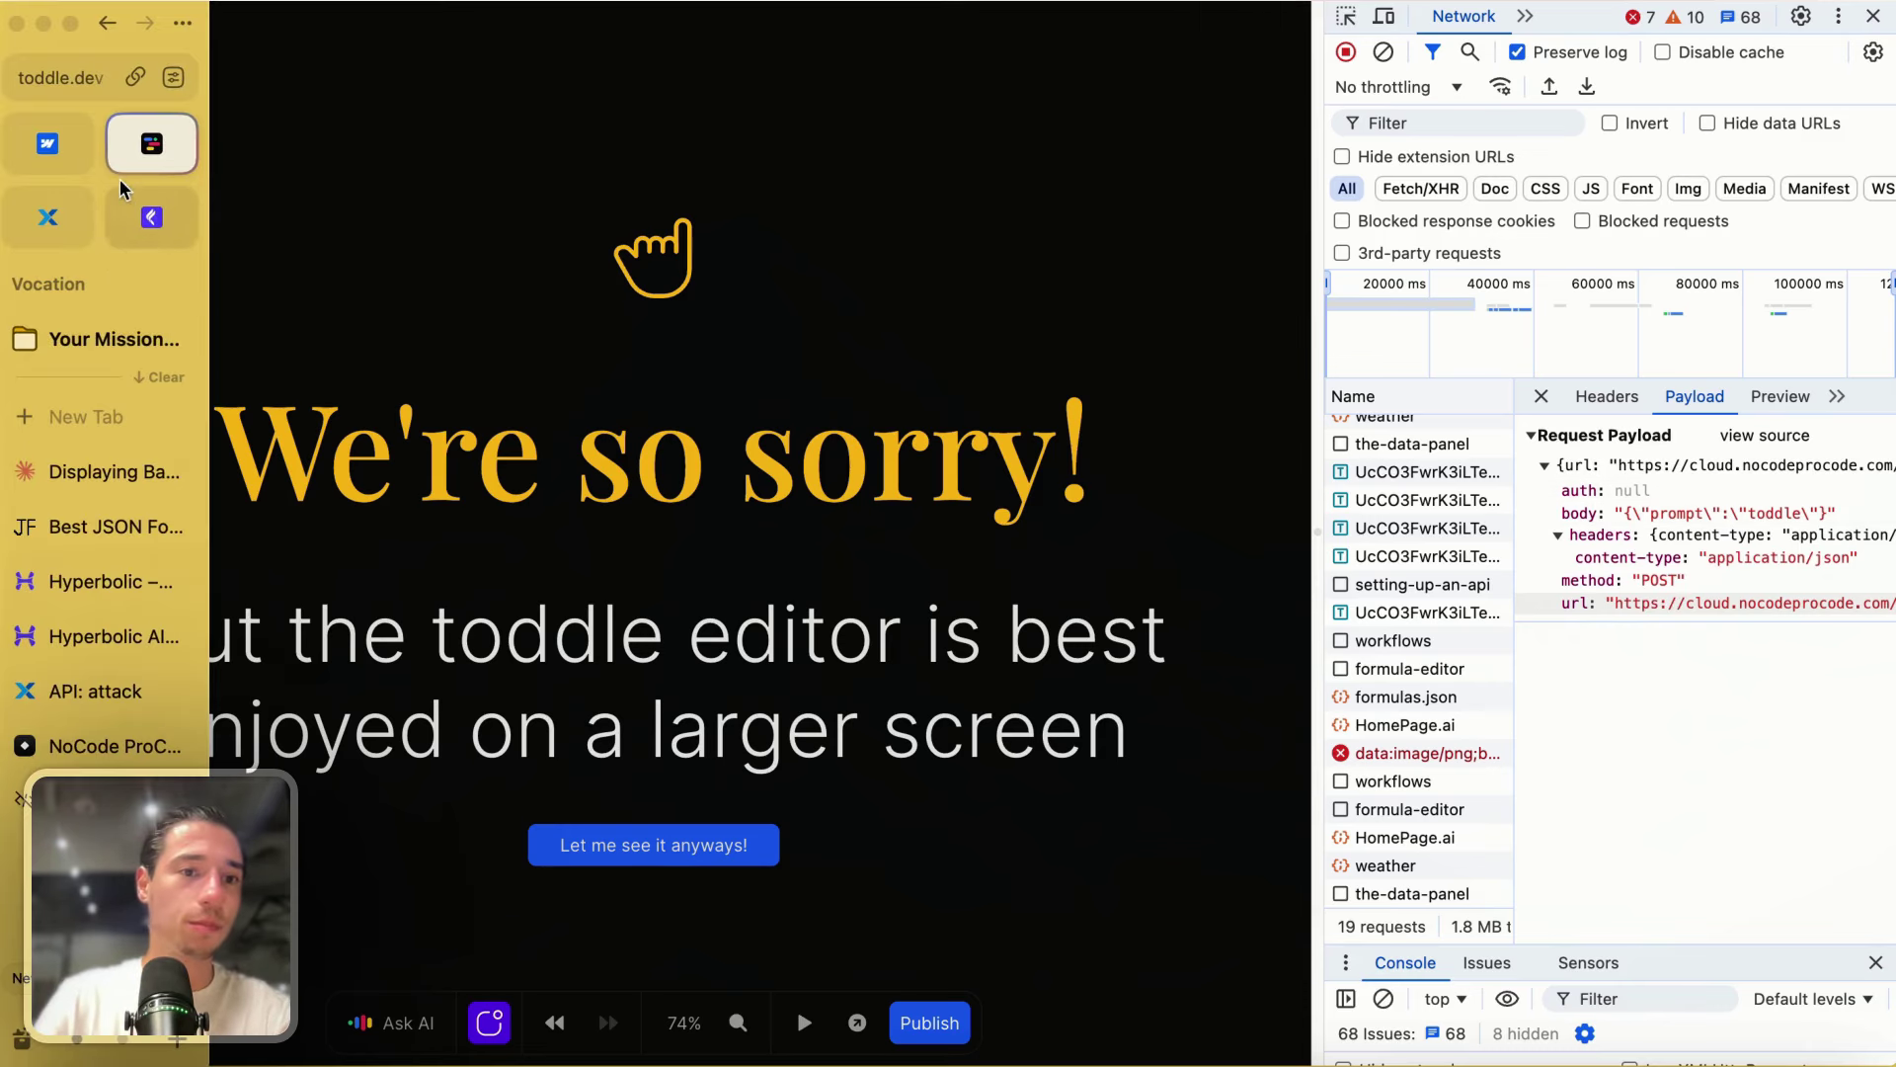
{"action": "left_click", "coordinate": [79, 483]}
{"action": "left_click", "coordinate": [87, 526]}
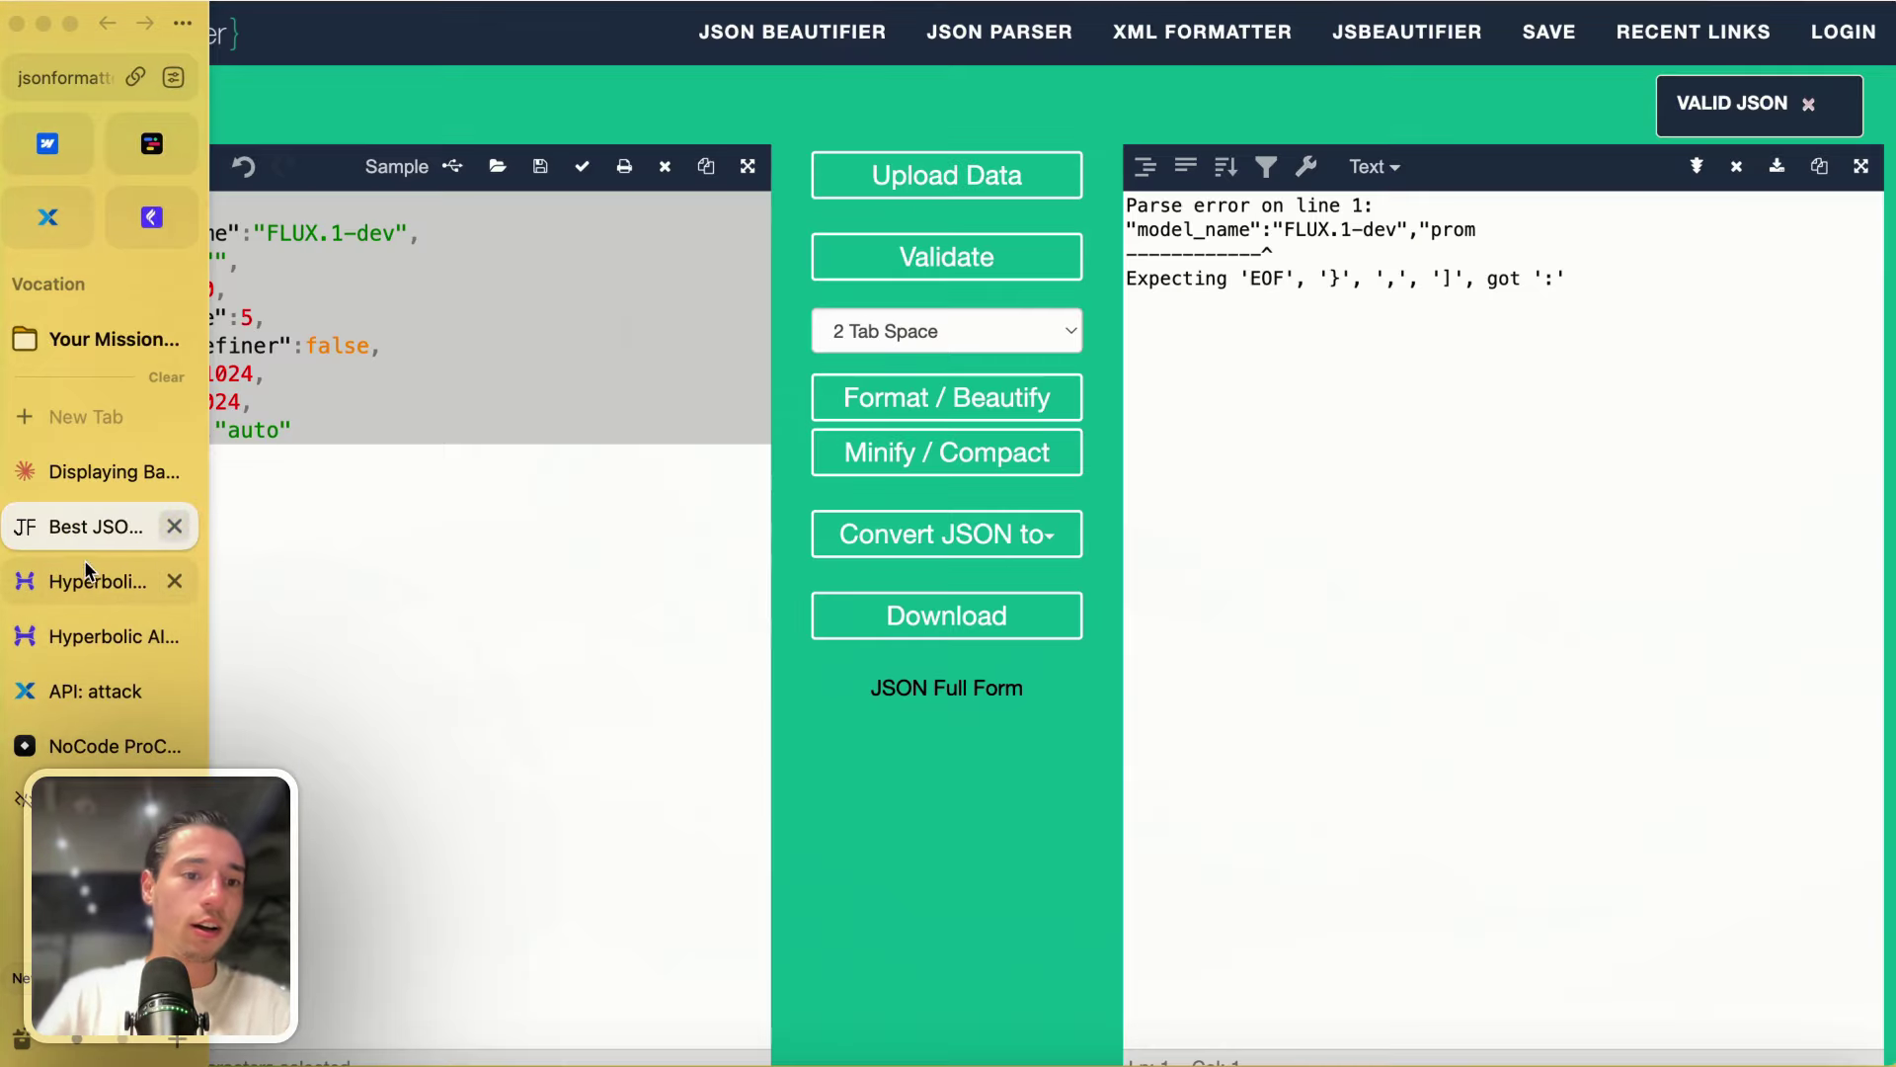
{"action": "left_click", "coordinate": [91, 690]}
Step: Set the prompt value to toddle in the set filter and apply the filter to the params
{"action": "left_click", "coordinate": [1579, 545]}
{"action": "left_click", "coordinate": [1409, 770]}
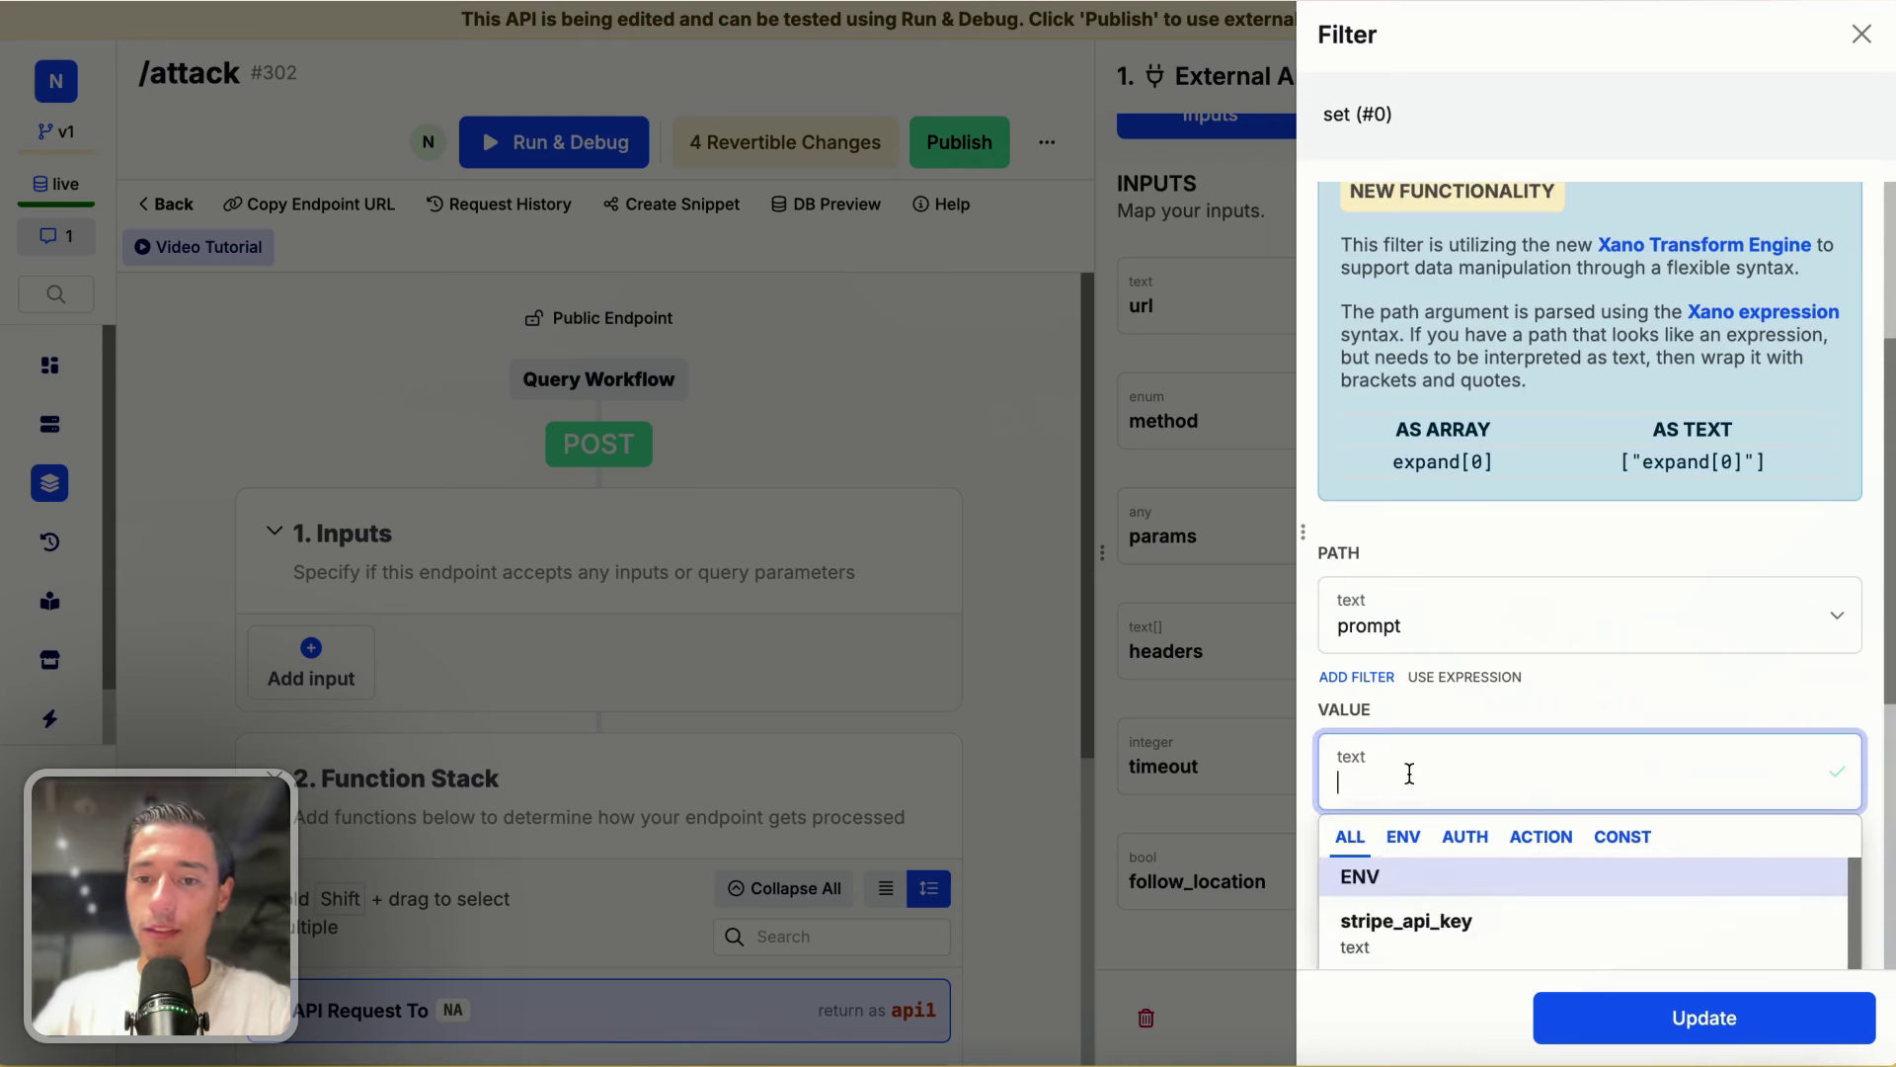
{"action": "type", "text": "toddle"}
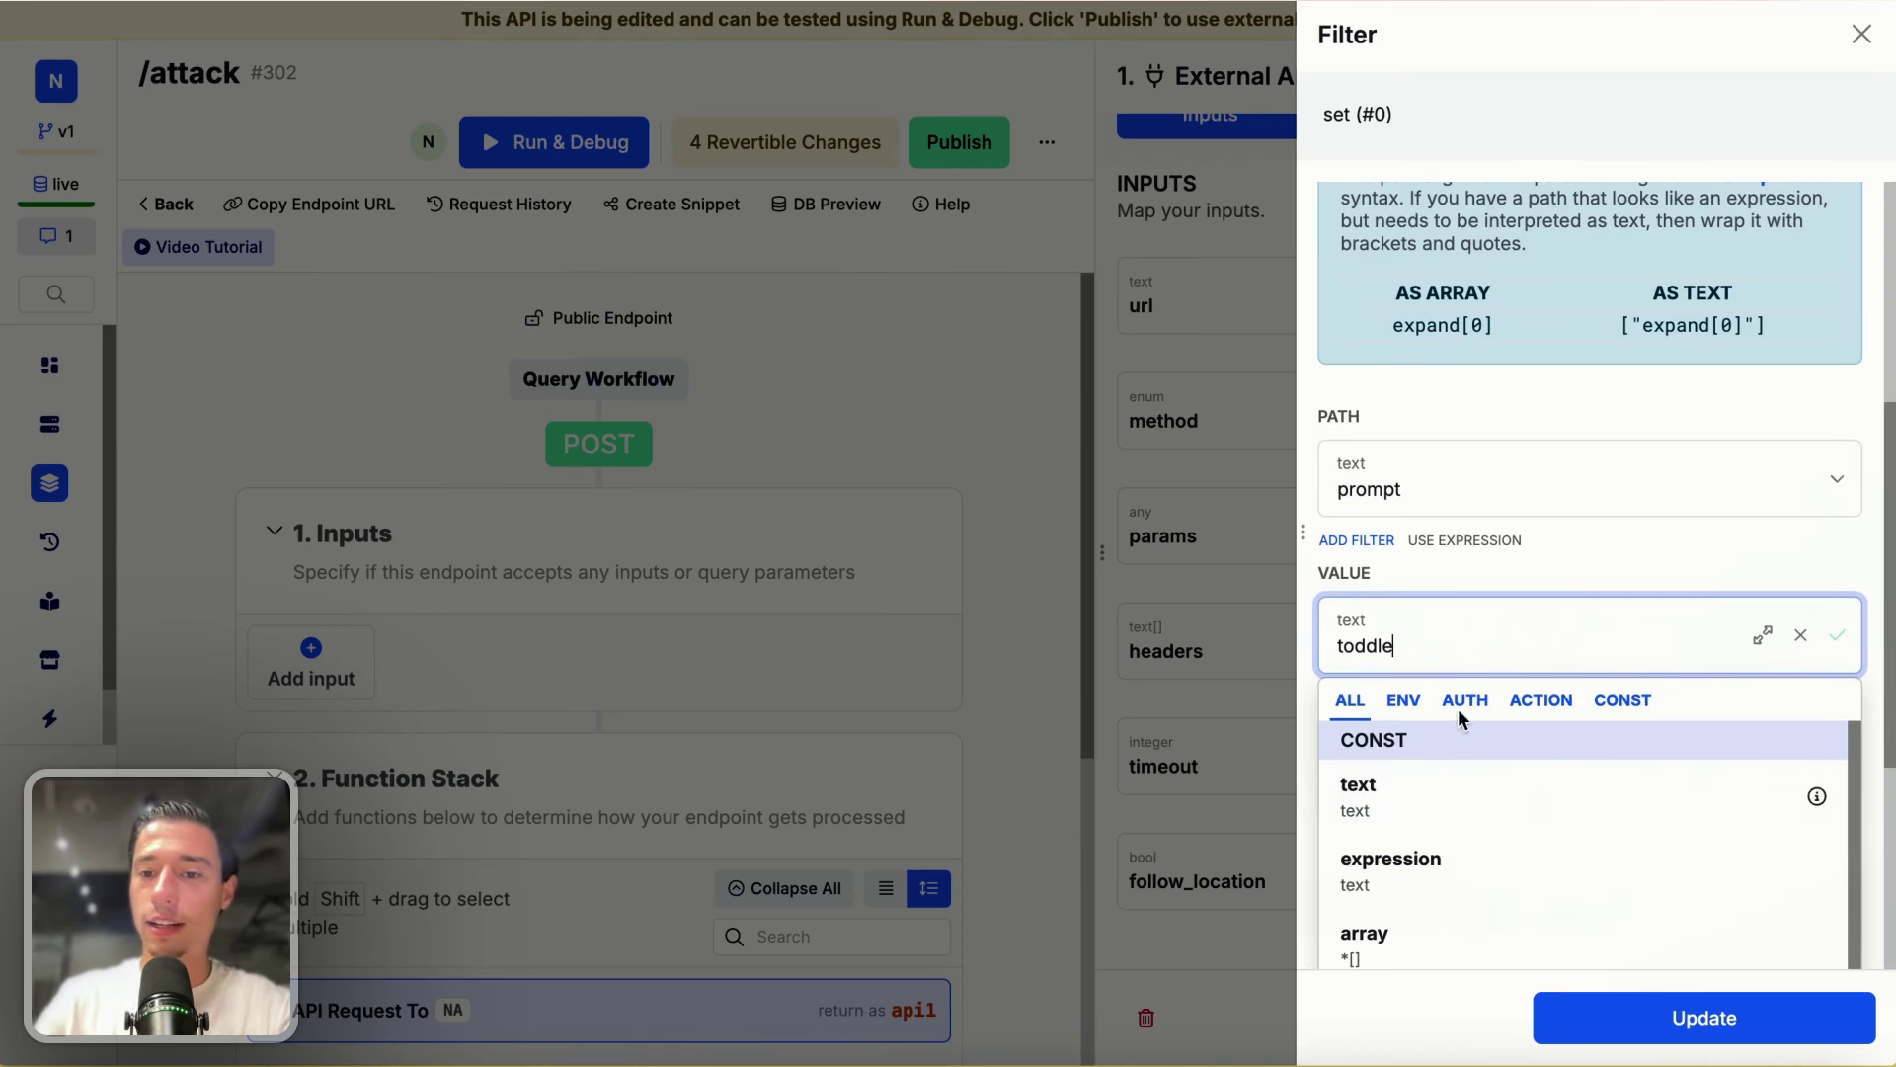
{"action": "left_click", "coordinate": [1600, 373]}
{"action": "left_click", "coordinate": [1648, 997]}
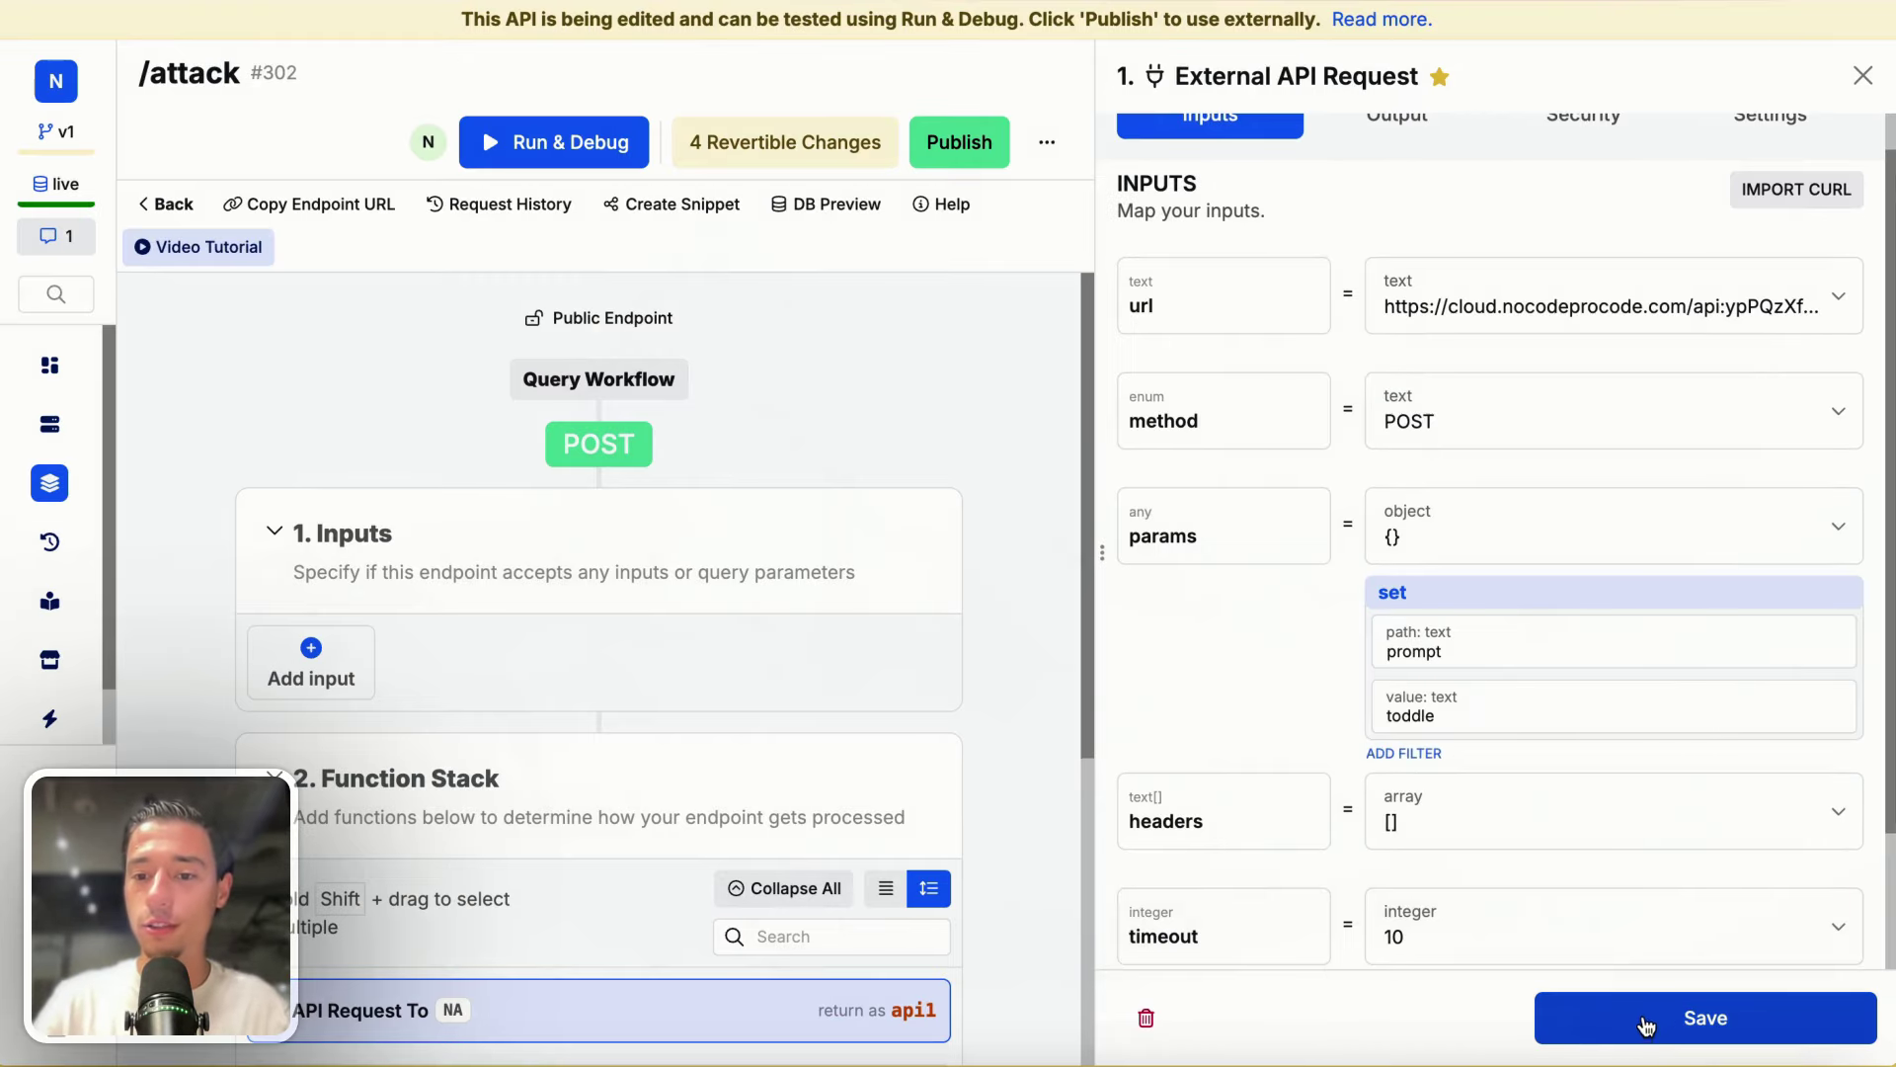
Step: Set the external request's timeout to 27 and save the request
{"action": "scroll", "coordinate": [1532, 838], "scroll_direction": "down", "scroll_amount": 2}
{"action": "left_click", "coordinate": [1476, 777]}
{"action": "key", "text": "BackSpace"}
{"action": "key", "text": "BackSpace"}
{"action": "type", "text": "27"}
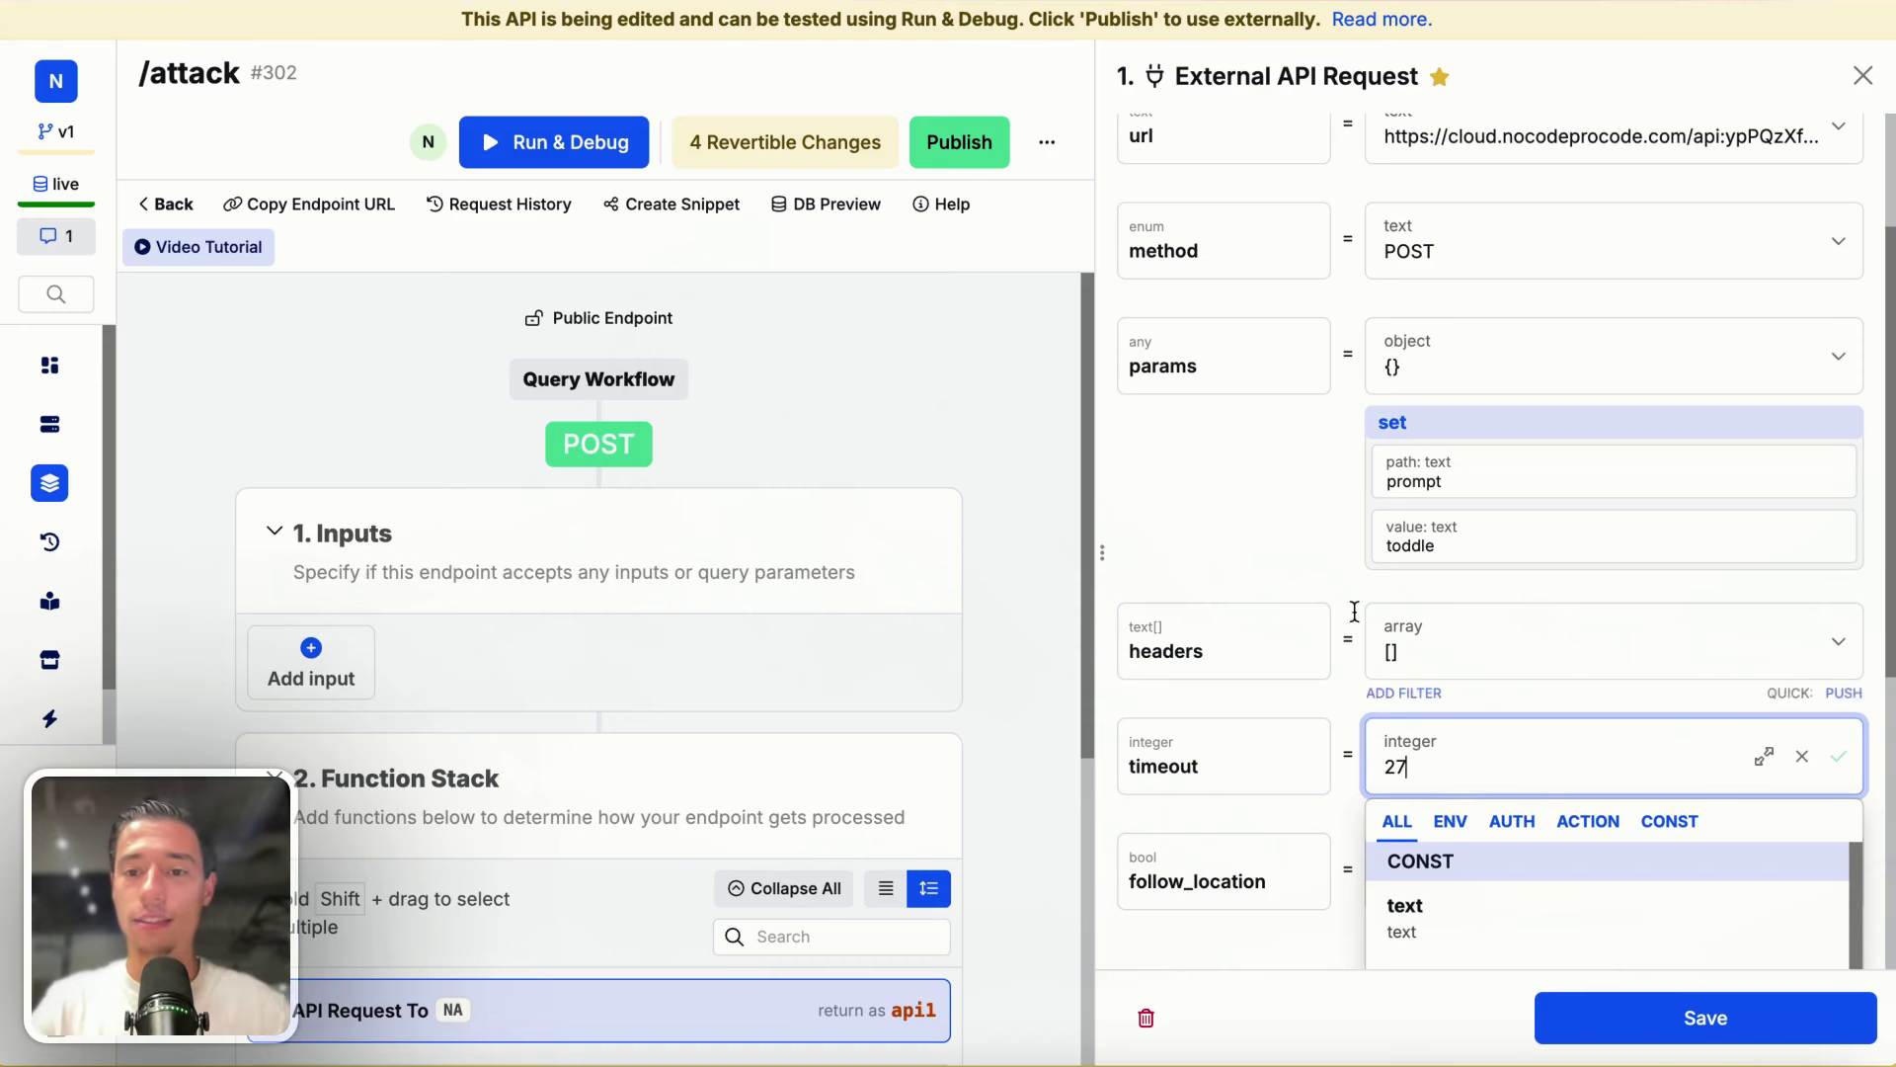
{"action": "key", "text": "Return"}
{"action": "left_click", "coordinate": [1690, 1017]}
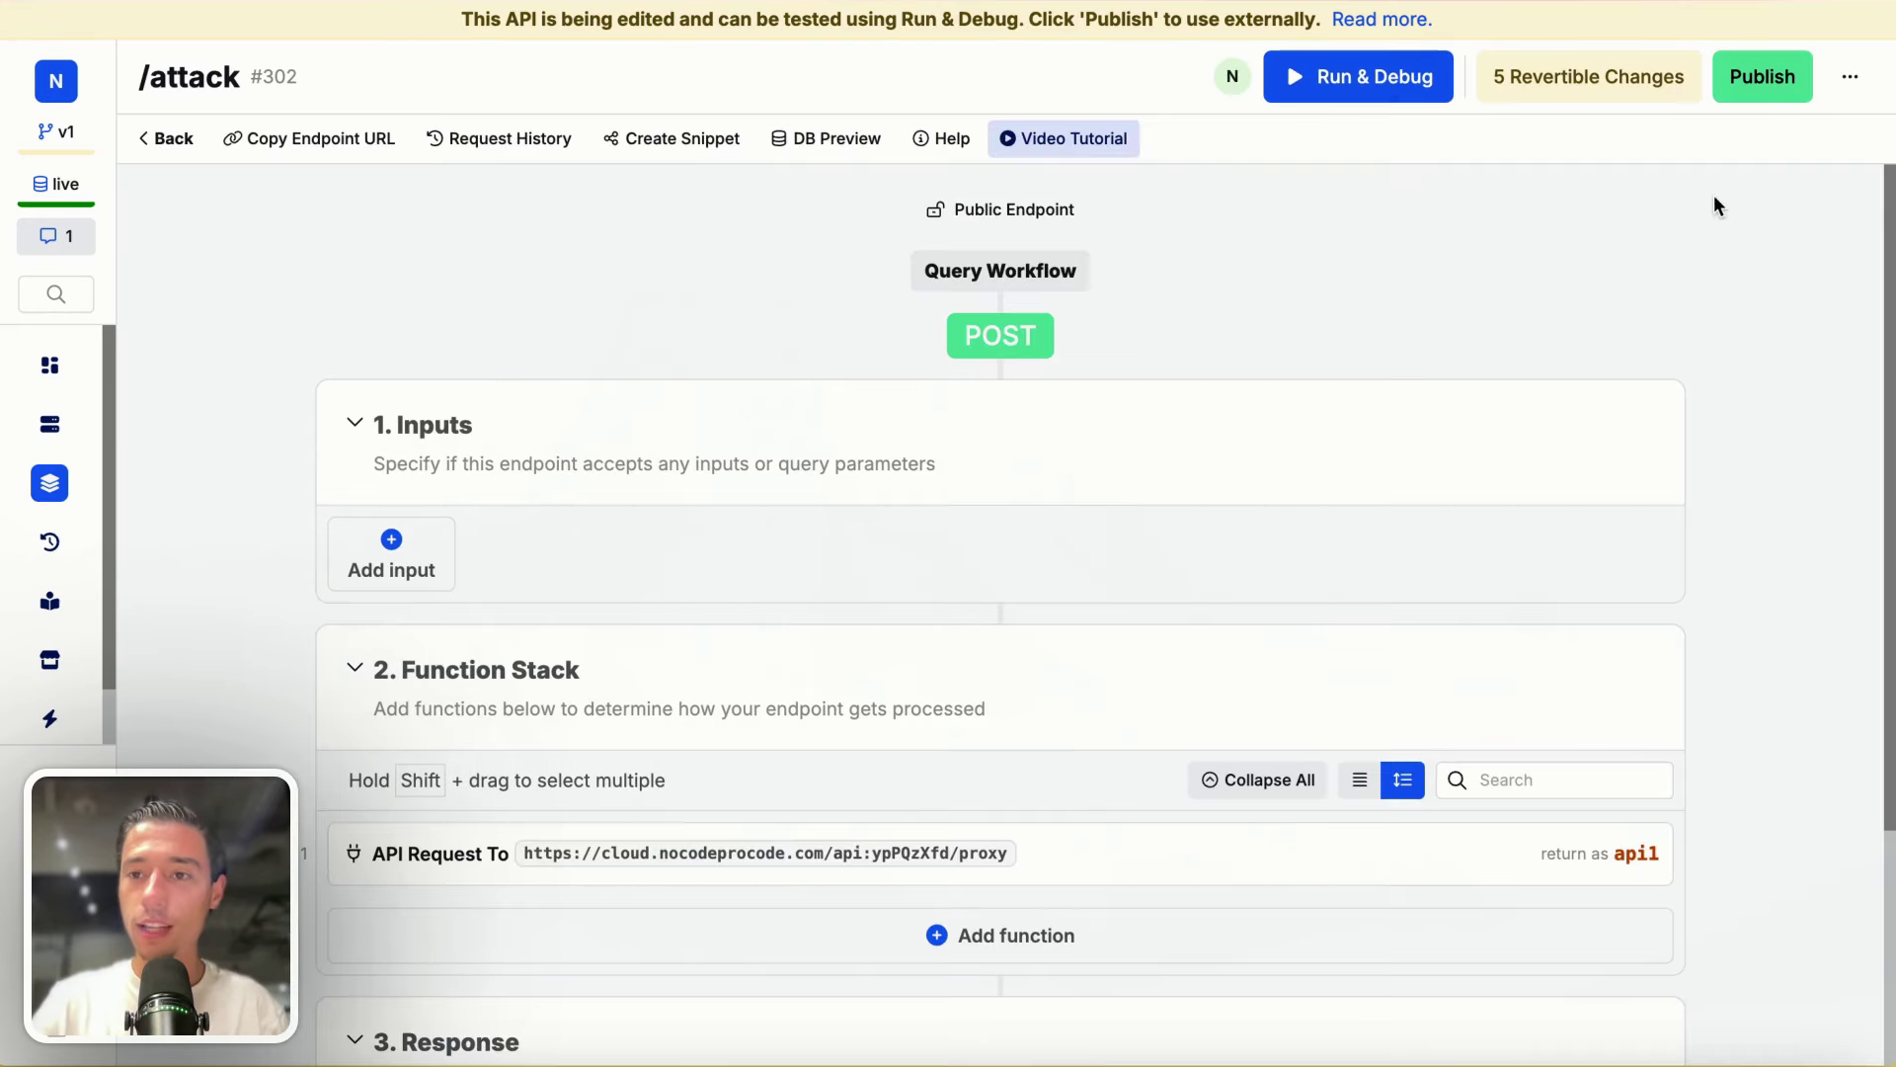
Step: Publish the attack endpoint and run it in Run & Debug with empty inputs
{"action": "left_click", "coordinate": [1758, 76]}
{"action": "left_click", "coordinate": [1697, 1016]}
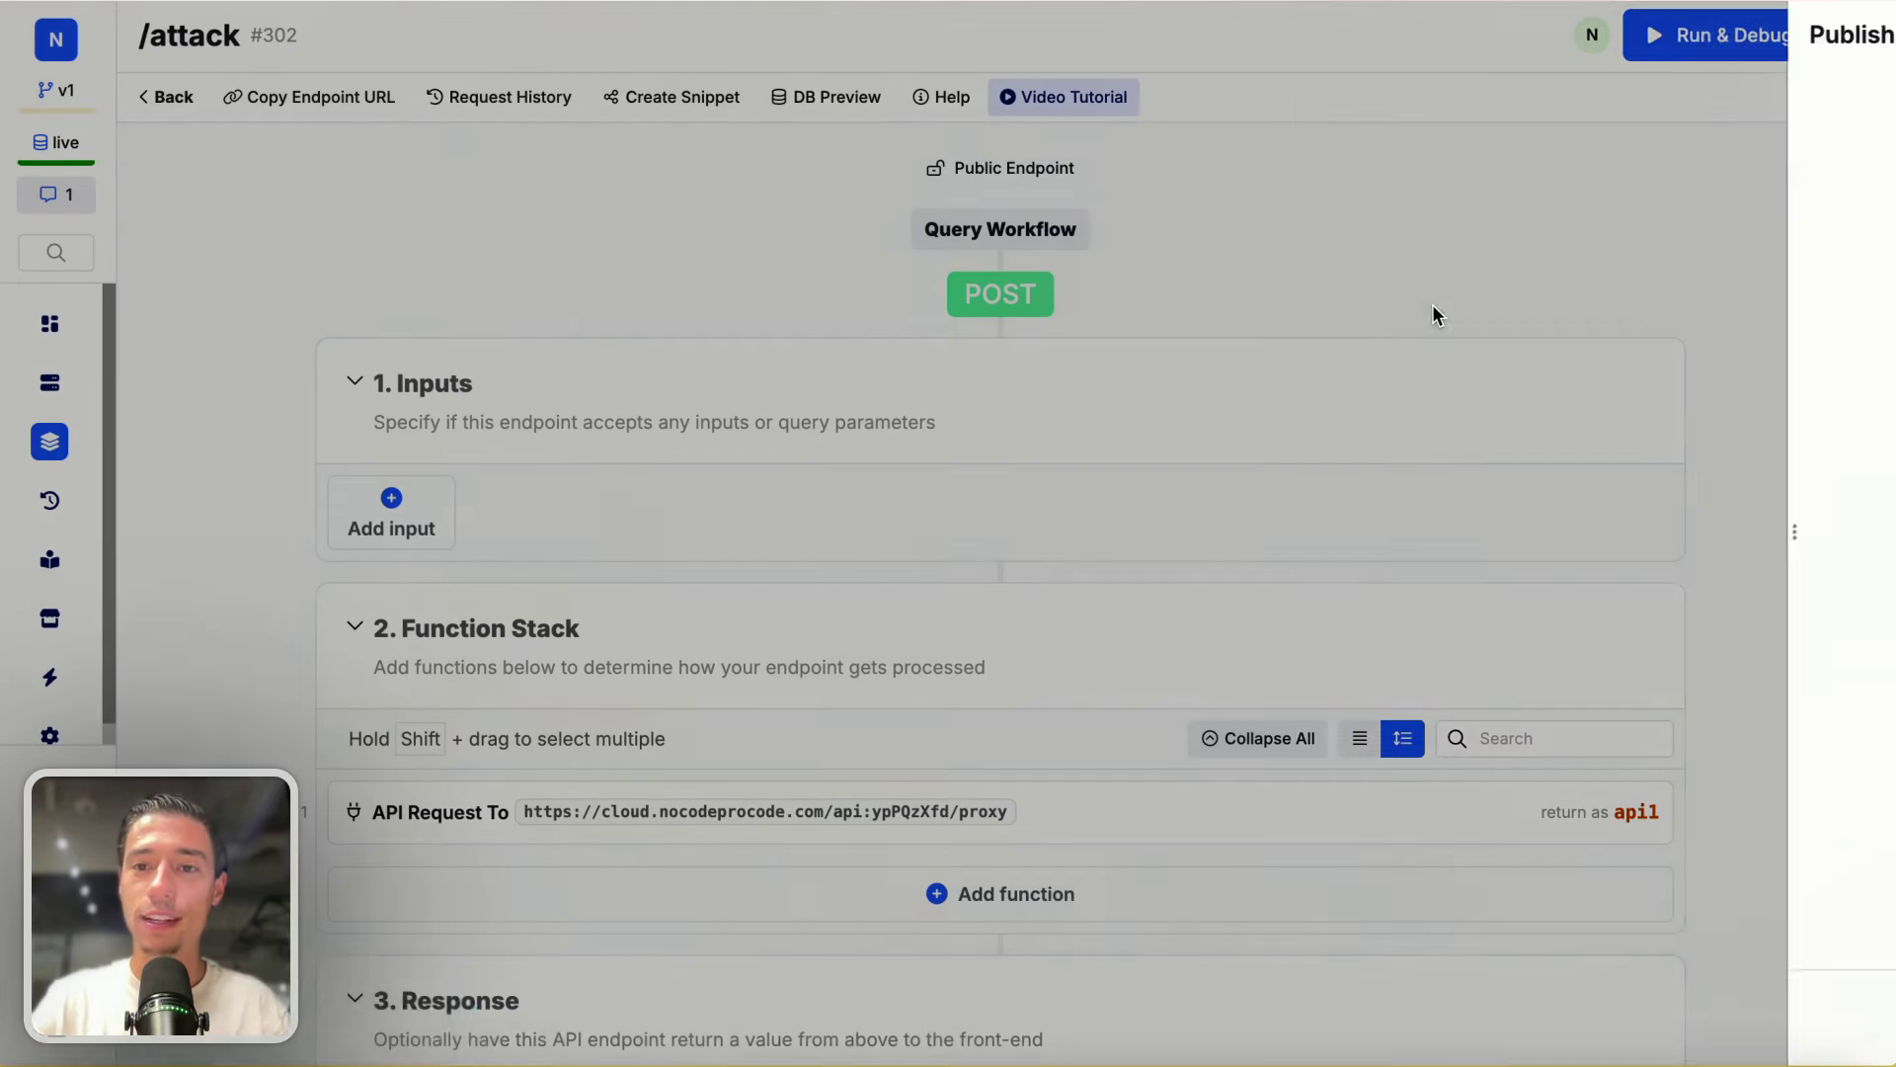
{"action": "left_click", "coordinate": [1669, 45]}
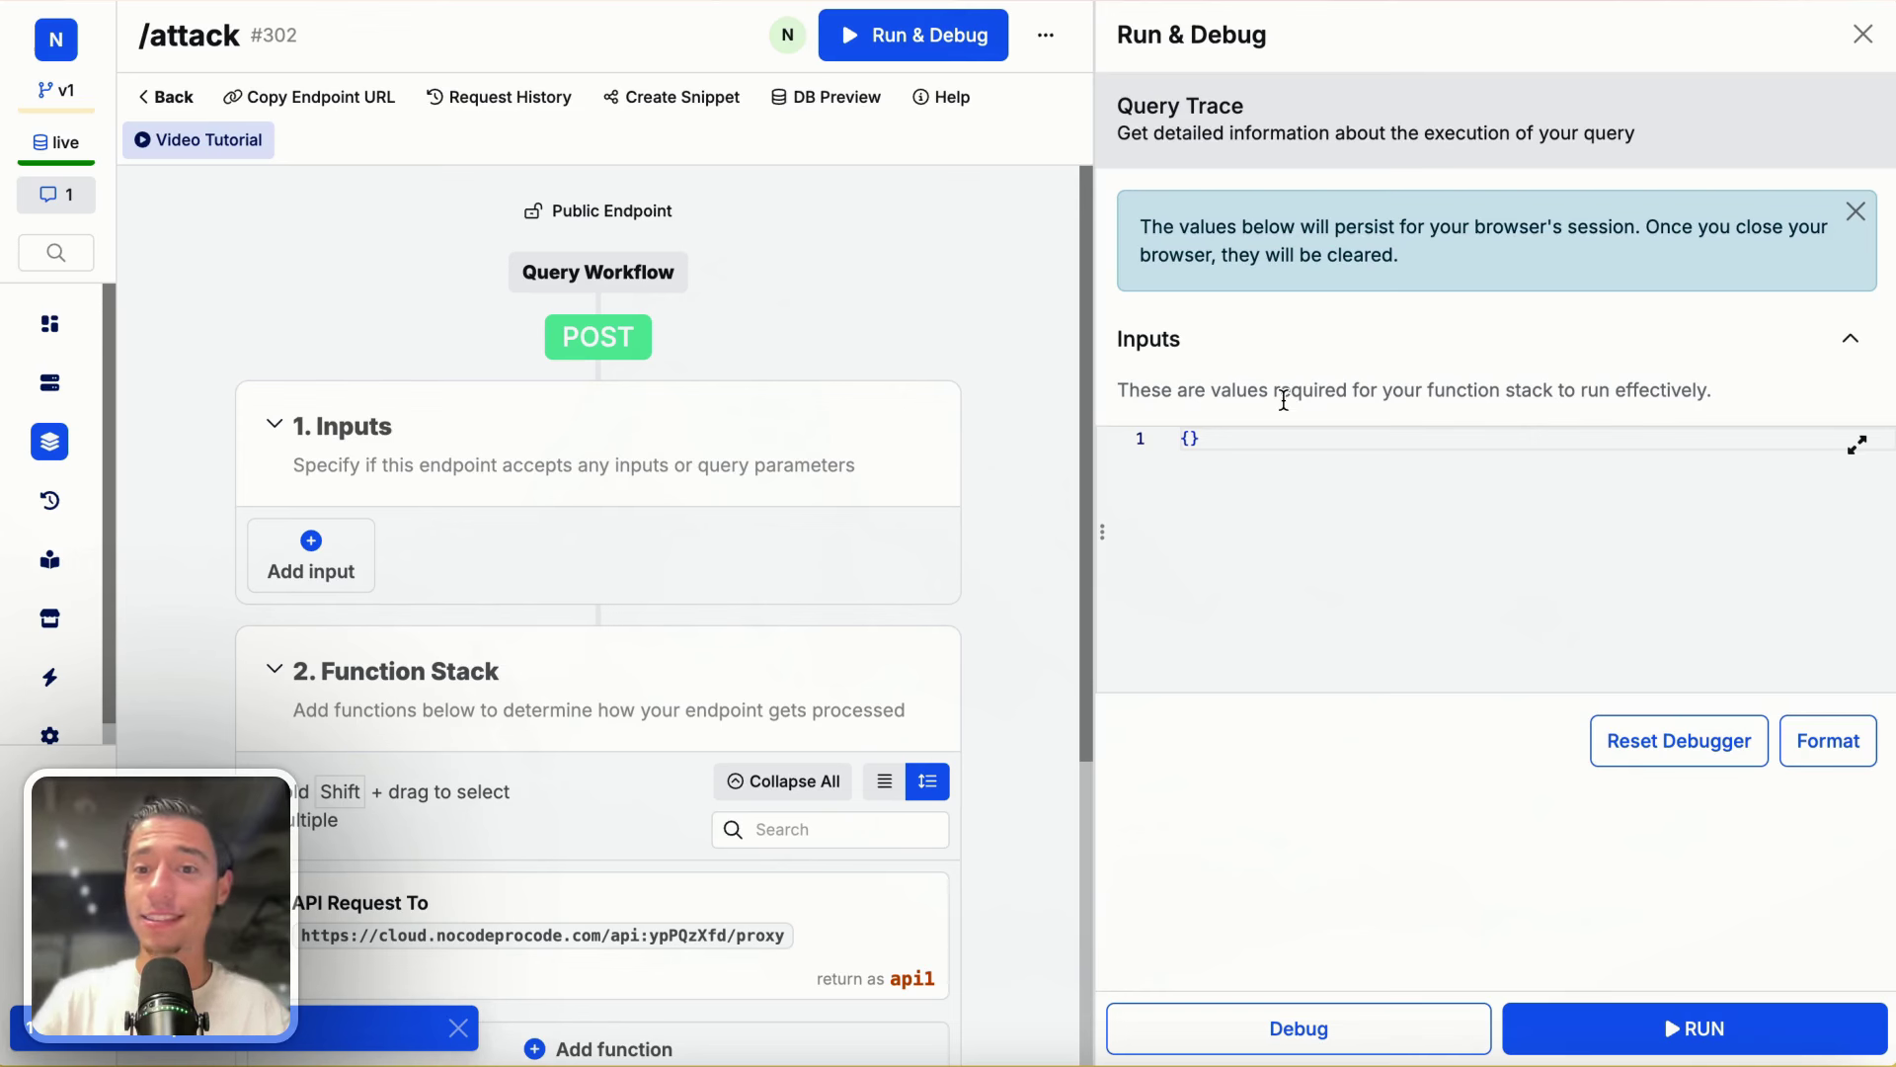
{"action": "left_click", "coordinate": [1703, 1012]}
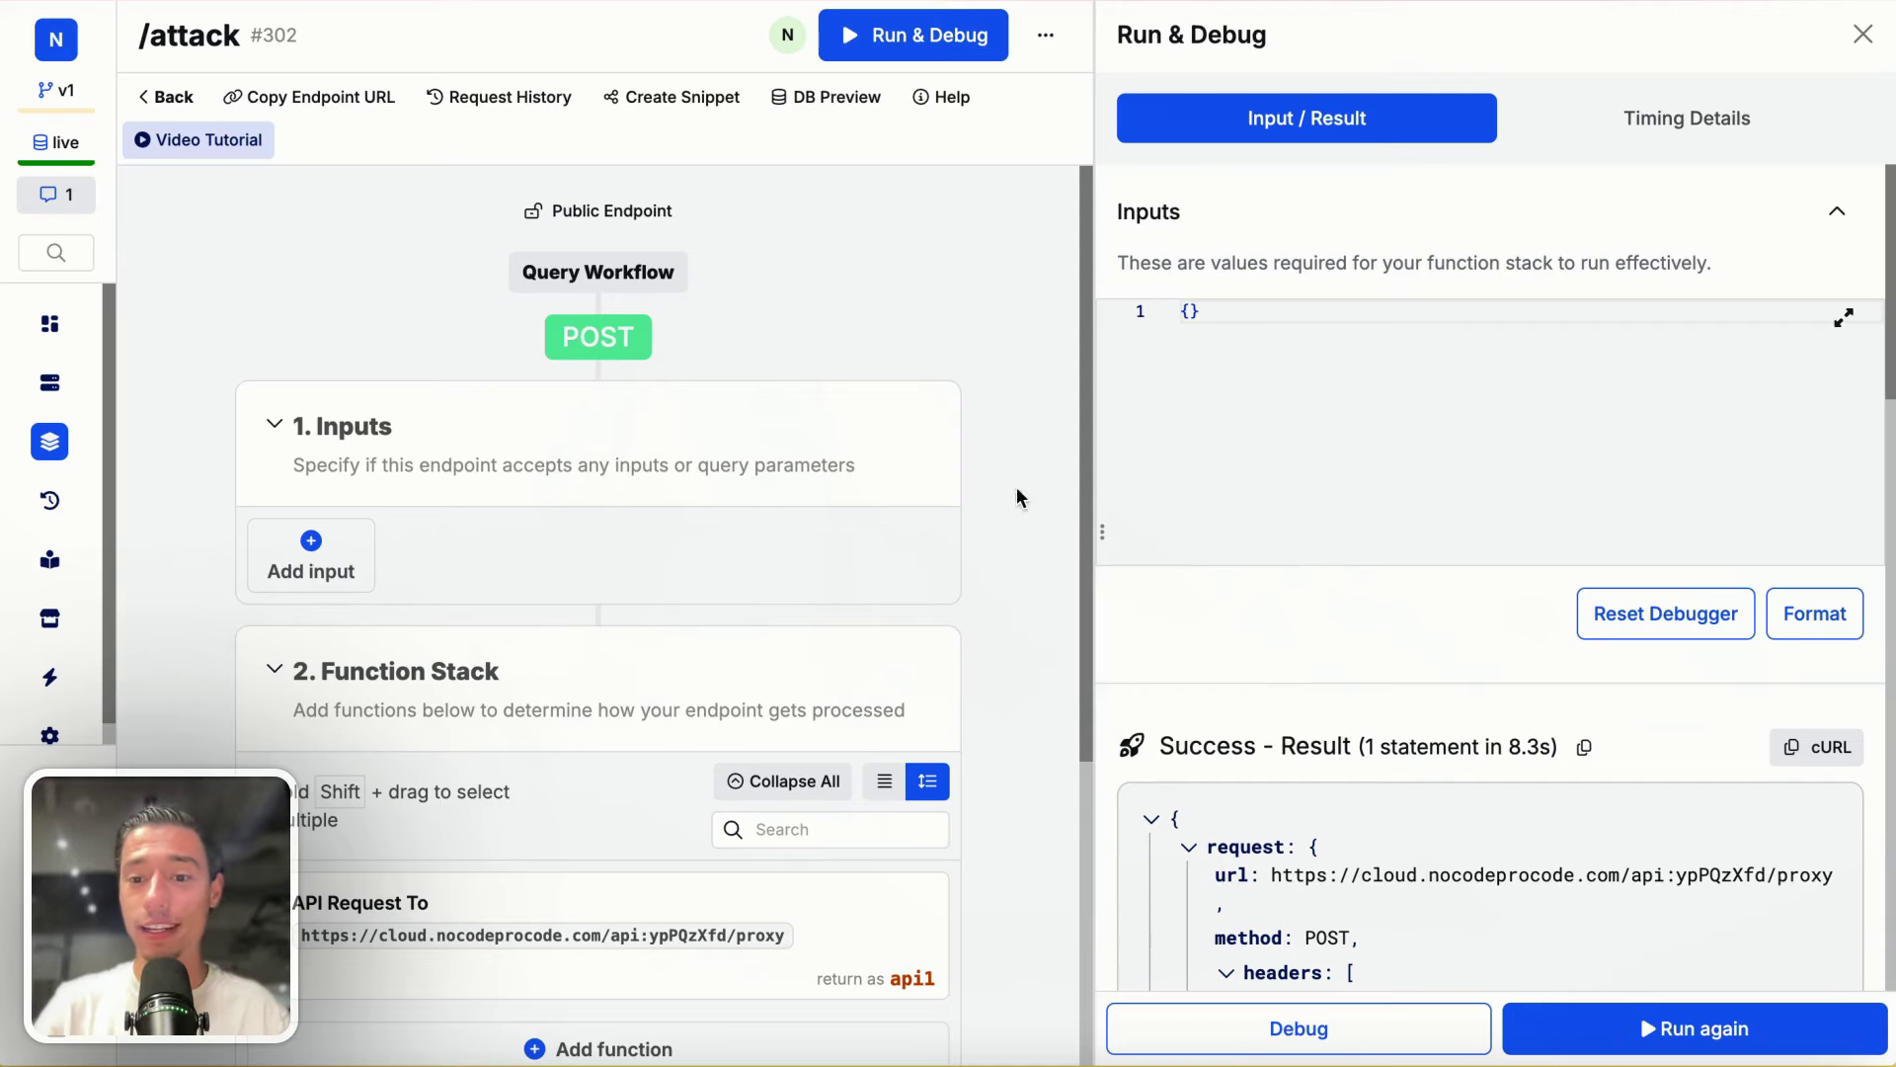
Step: Examine the run result for the prompt sent, the response headers and the returned image data
{"action": "scroll", "coordinate": [1395, 845], "scroll_direction": "down", "scroll_amount": 15}
{"action": "scroll", "coordinate": [1432, 494], "scroll_direction": "up", "scroll_amount": 10}
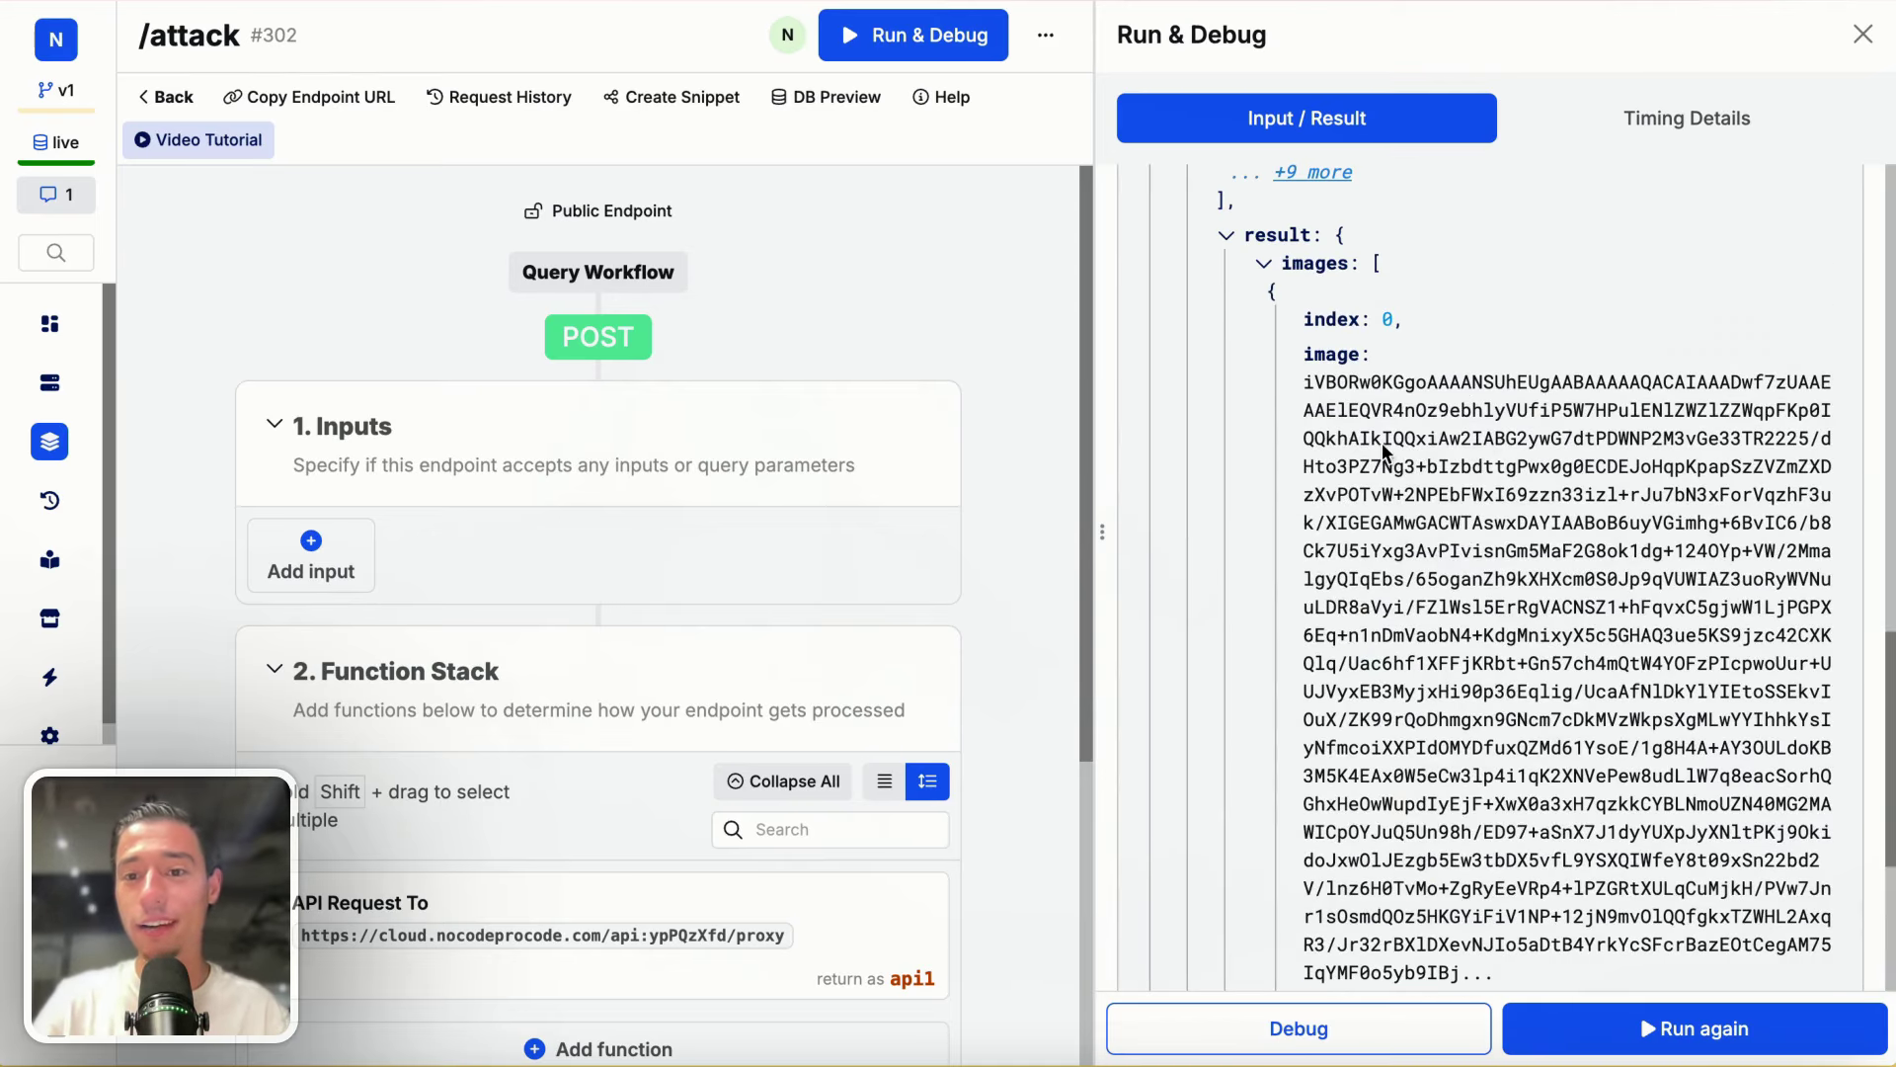
{"action": "scroll", "coordinate": [1489, 513], "scroll_direction": "up", "scroll_amount": 10}
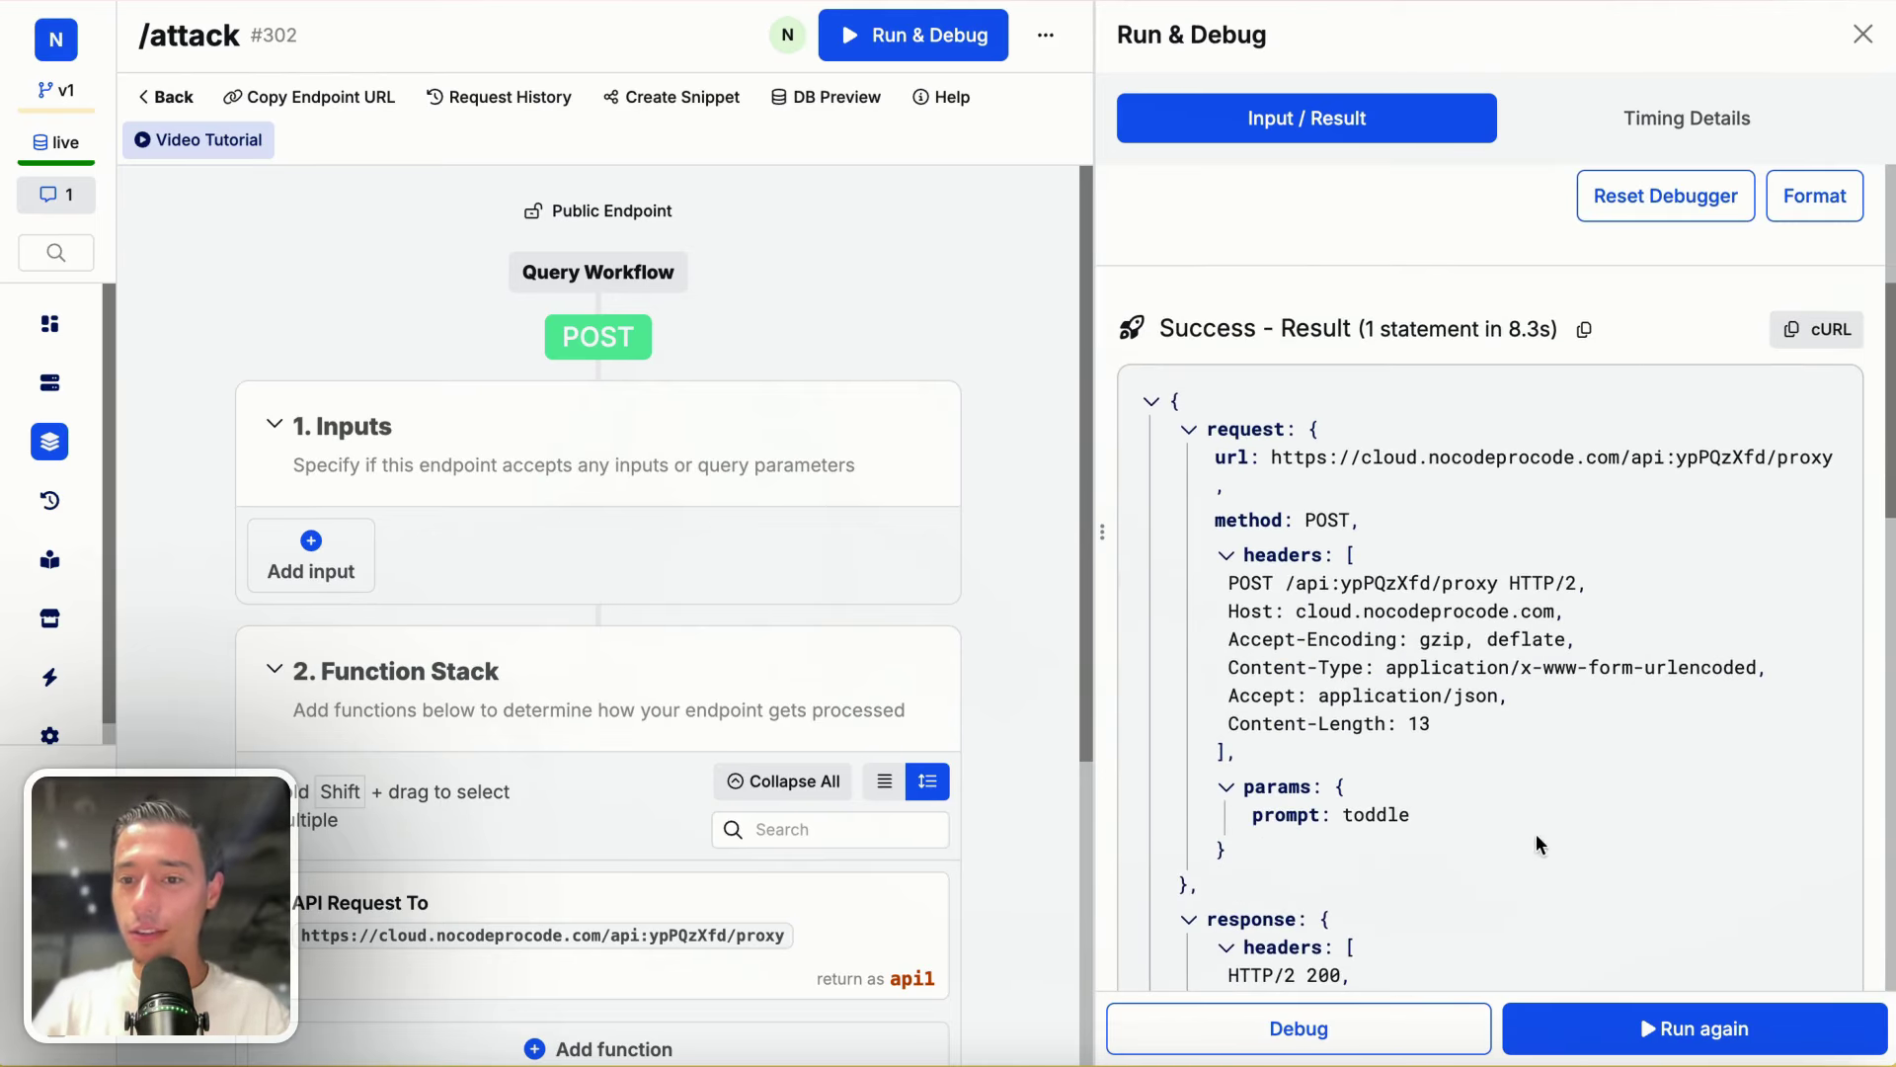
{"action": "scroll", "coordinate": [1465, 584], "scroll_direction": "down", "scroll_amount": 8}
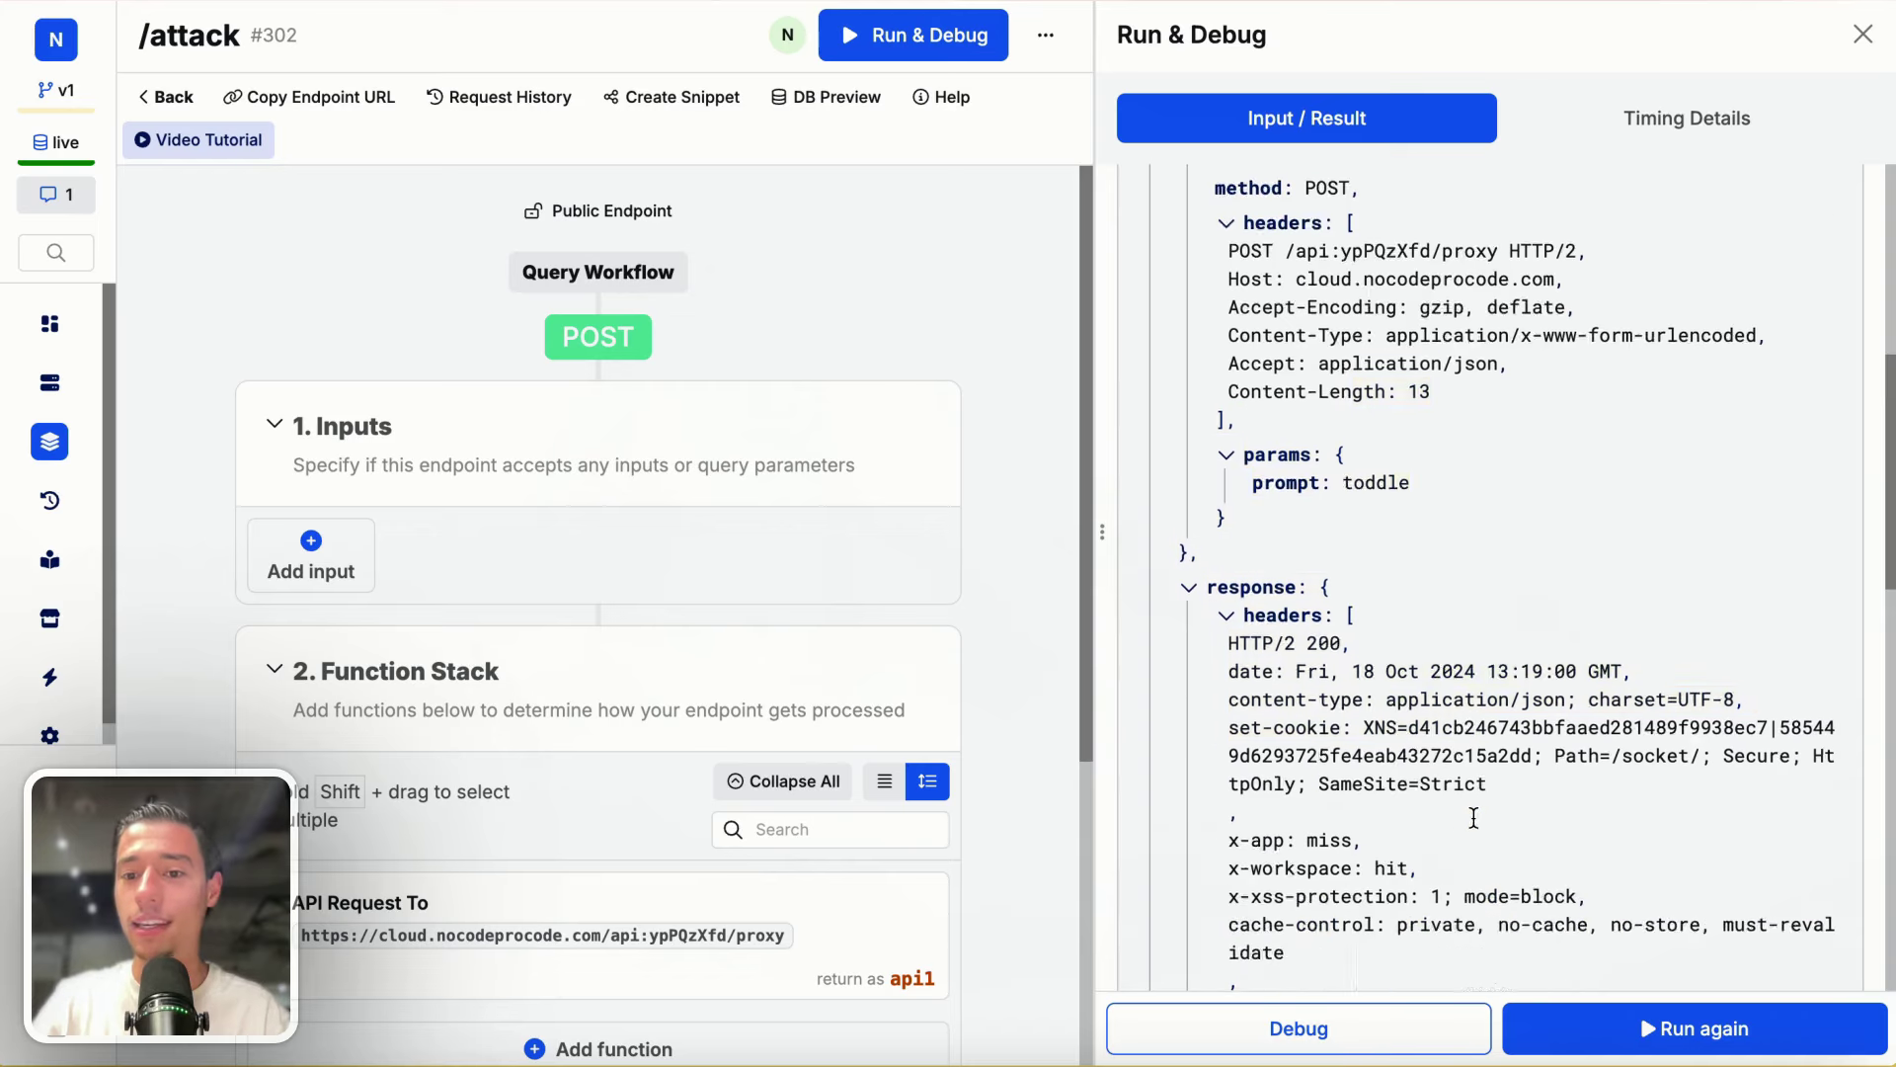
{"action": "scroll", "coordinate": [1474, 817], "scroll_direction": "down", "scroll_amount": 5}
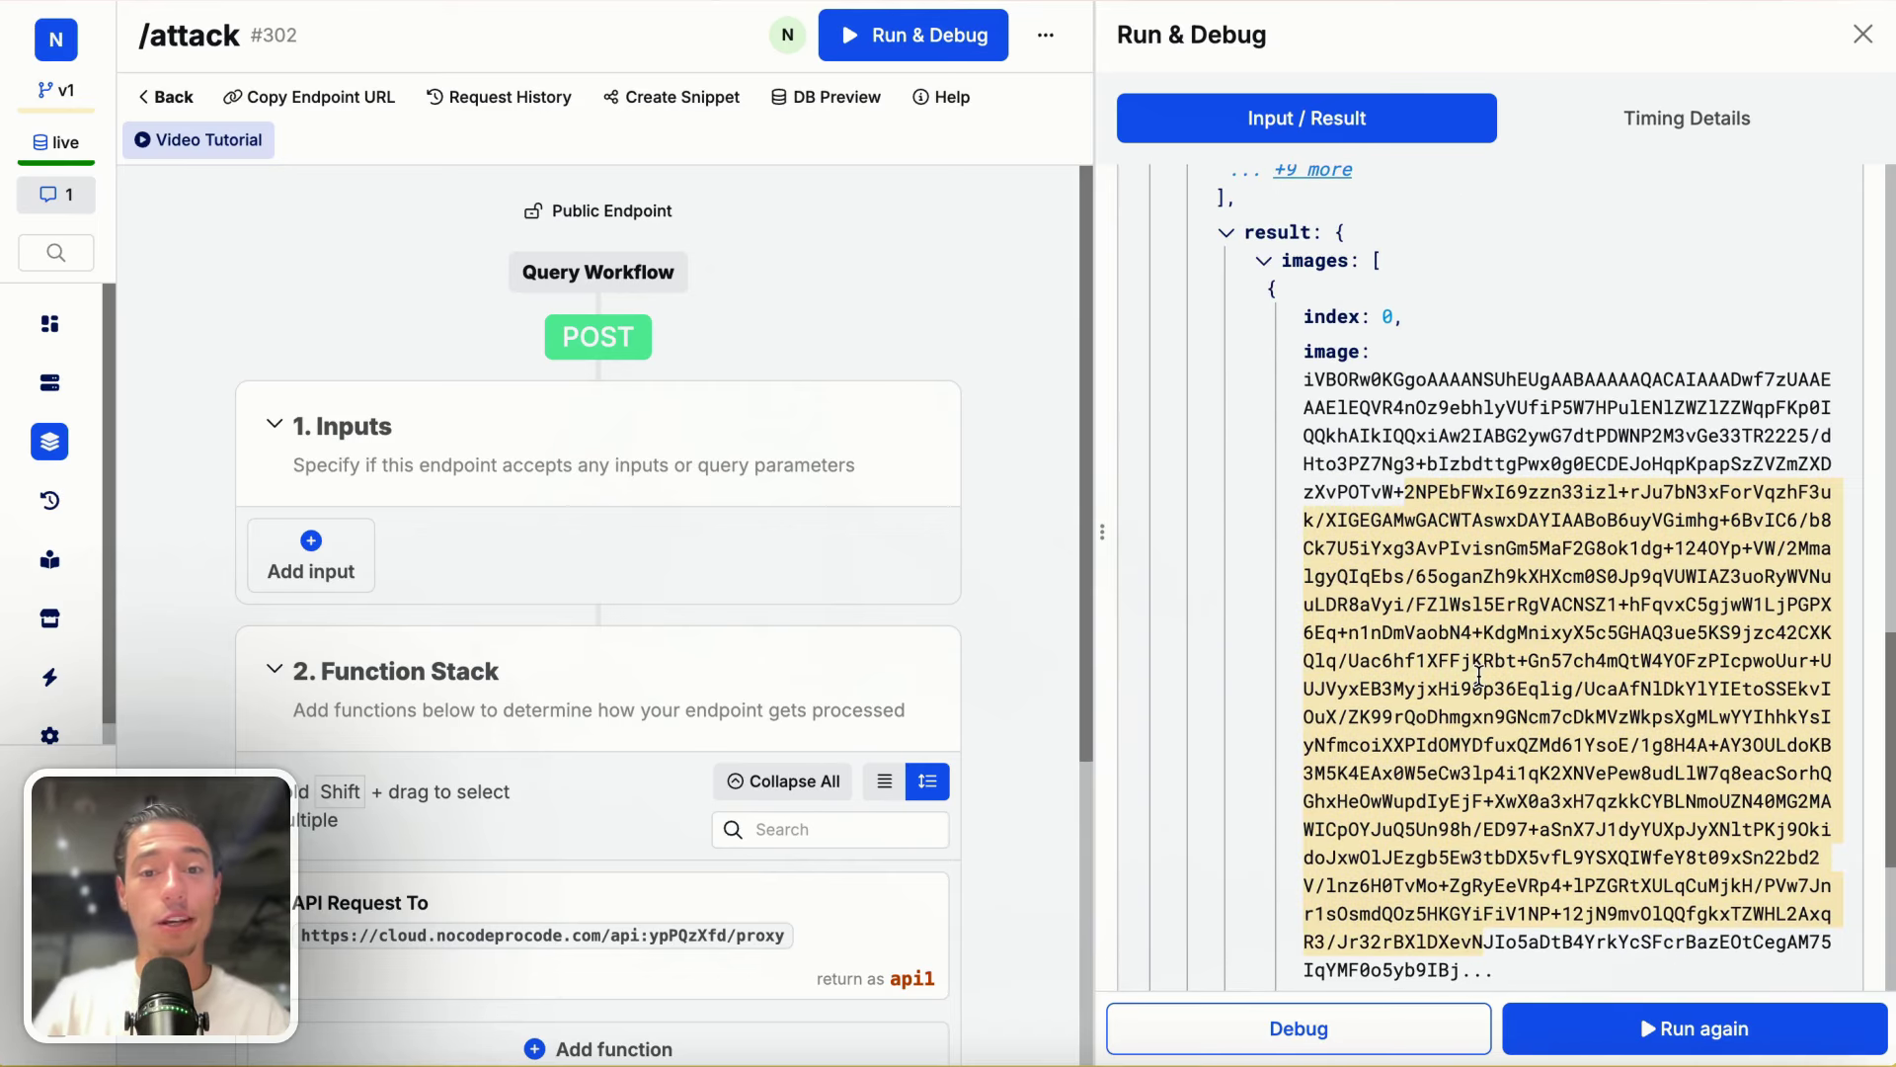
Step: Run the attack endpoint again in Run & Debug to request another generated image through the public proxy
{"action": "left_click_drag", "start_coordinate": [1415, 484], "coordinate": [1459, 941]}
{"action": "left_click", "coordinate": [1669, 1030]}
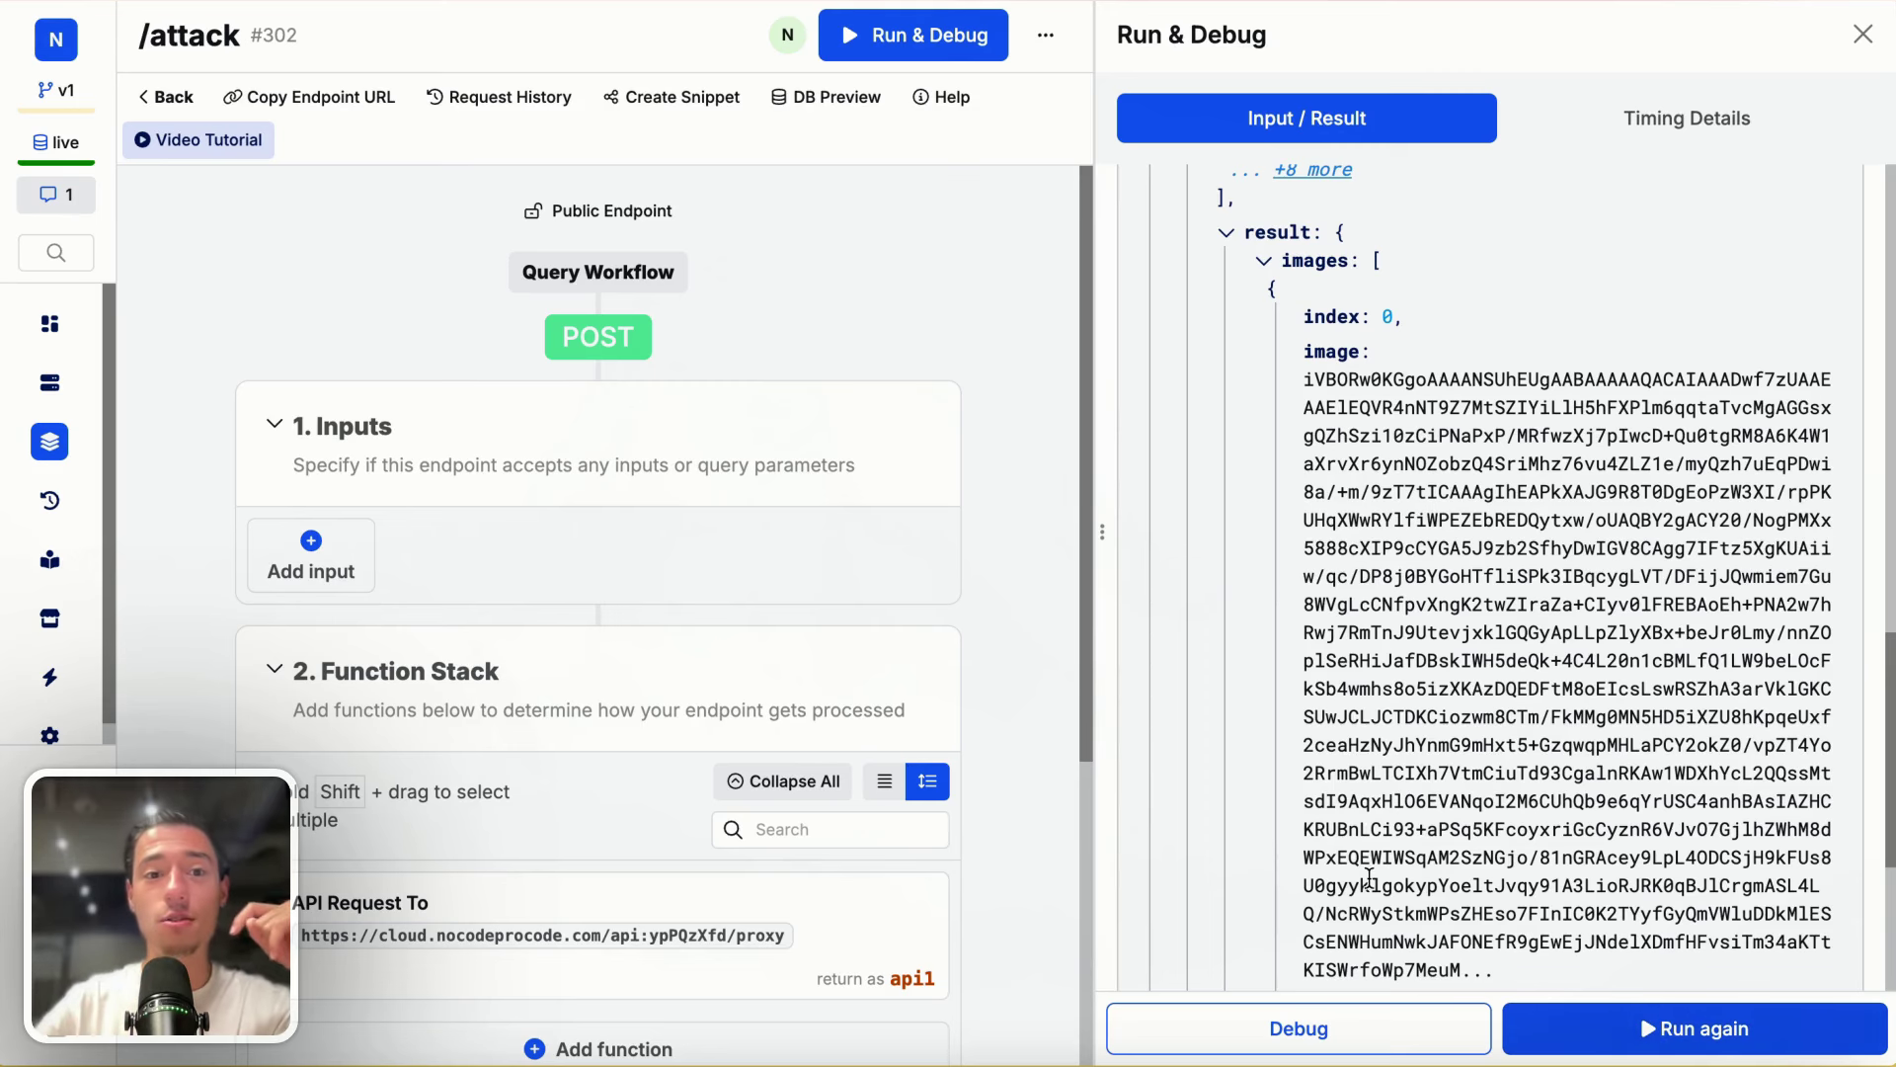
Step: Return to the API group's endpoint list and open the proxy endpoint
{"action": "mouse_move", "coordinate": [52, 532]}
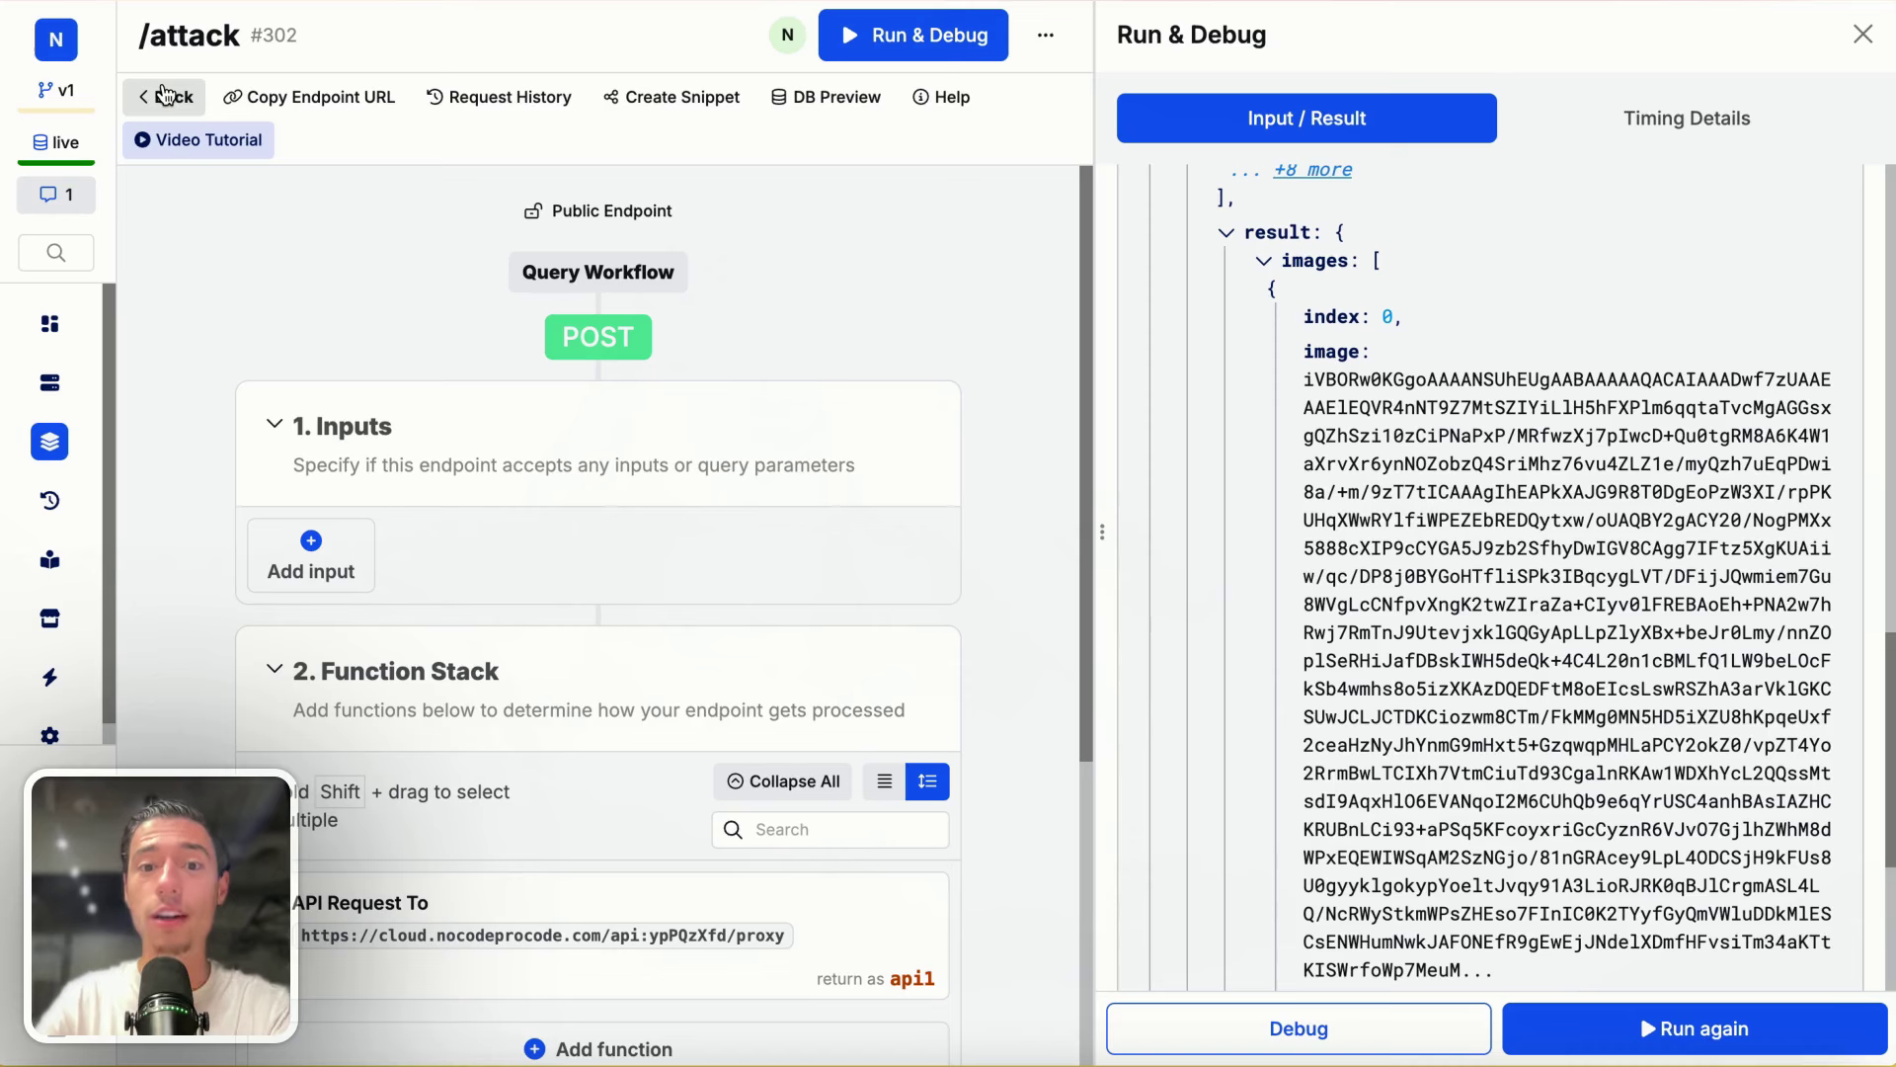
{"action": "left_click", "coordinate": [163, 95]}
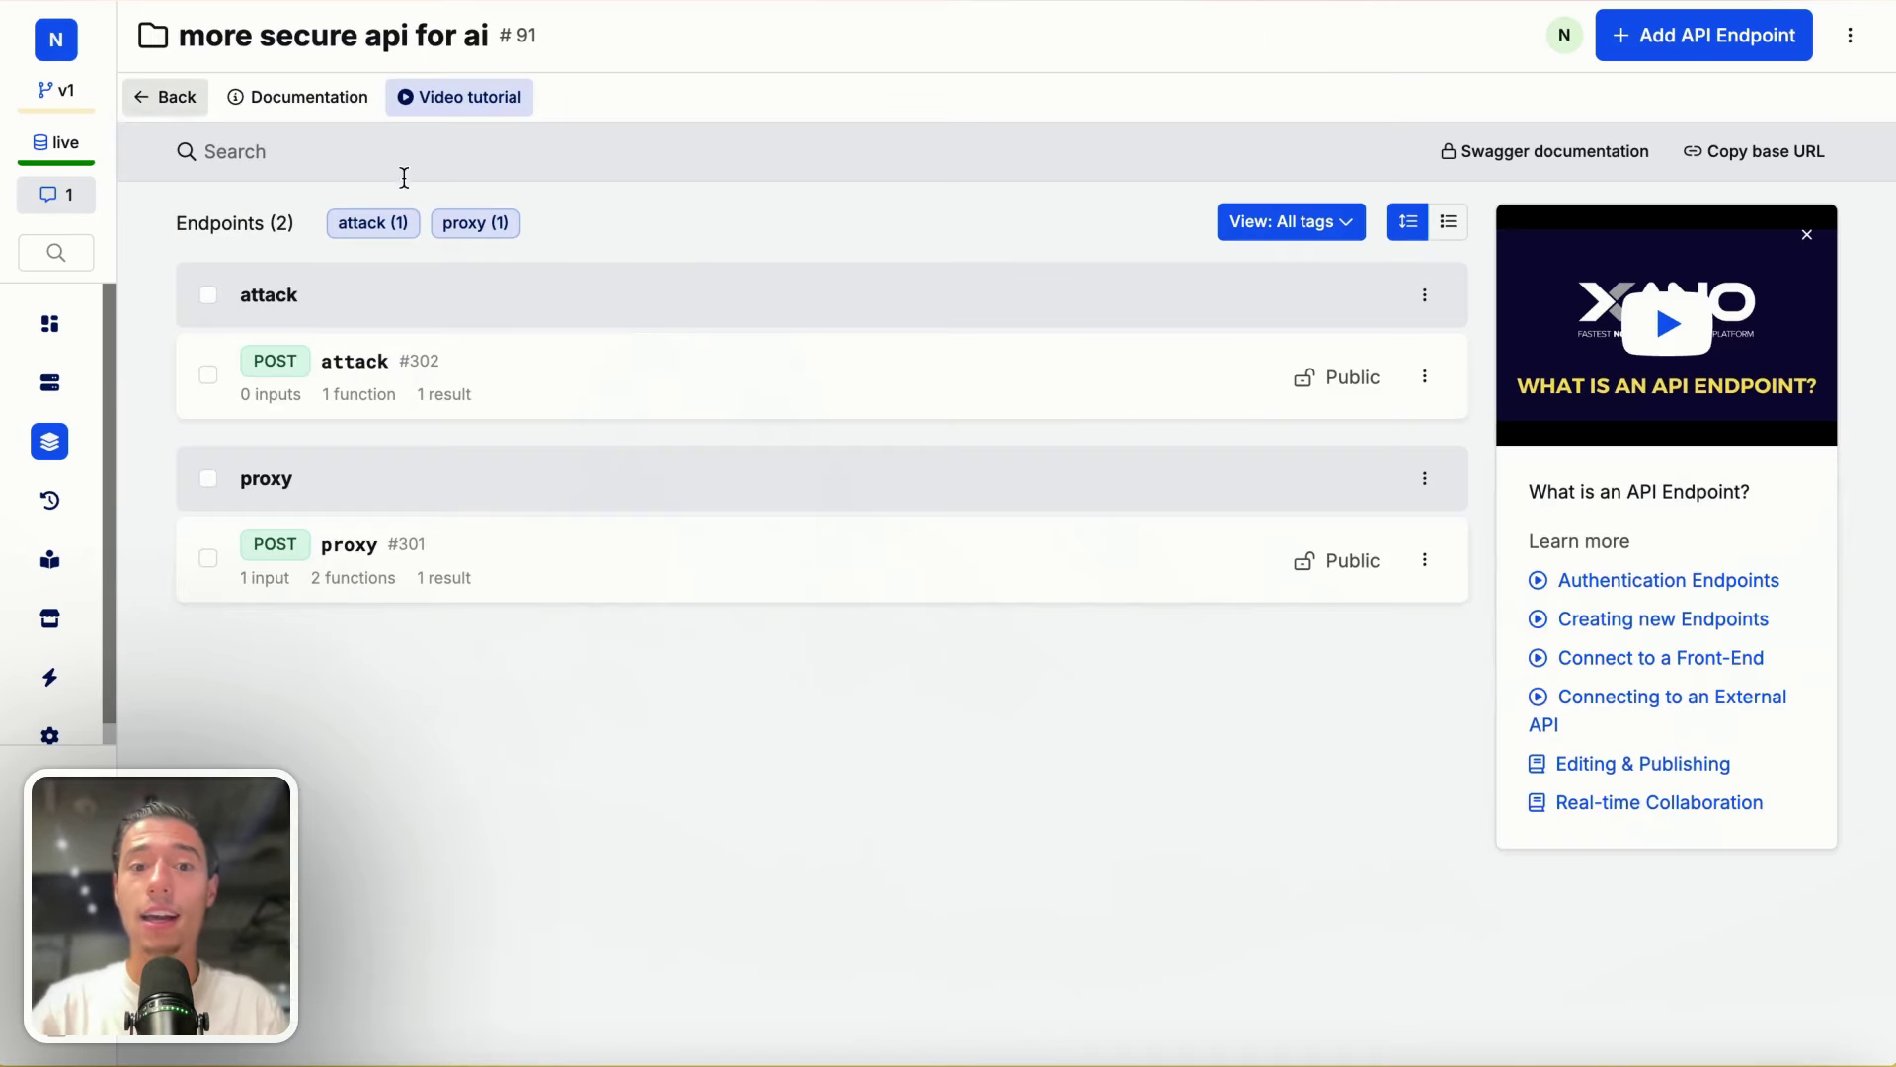
{"action": "left_click", "coordinate": [412, 415]}
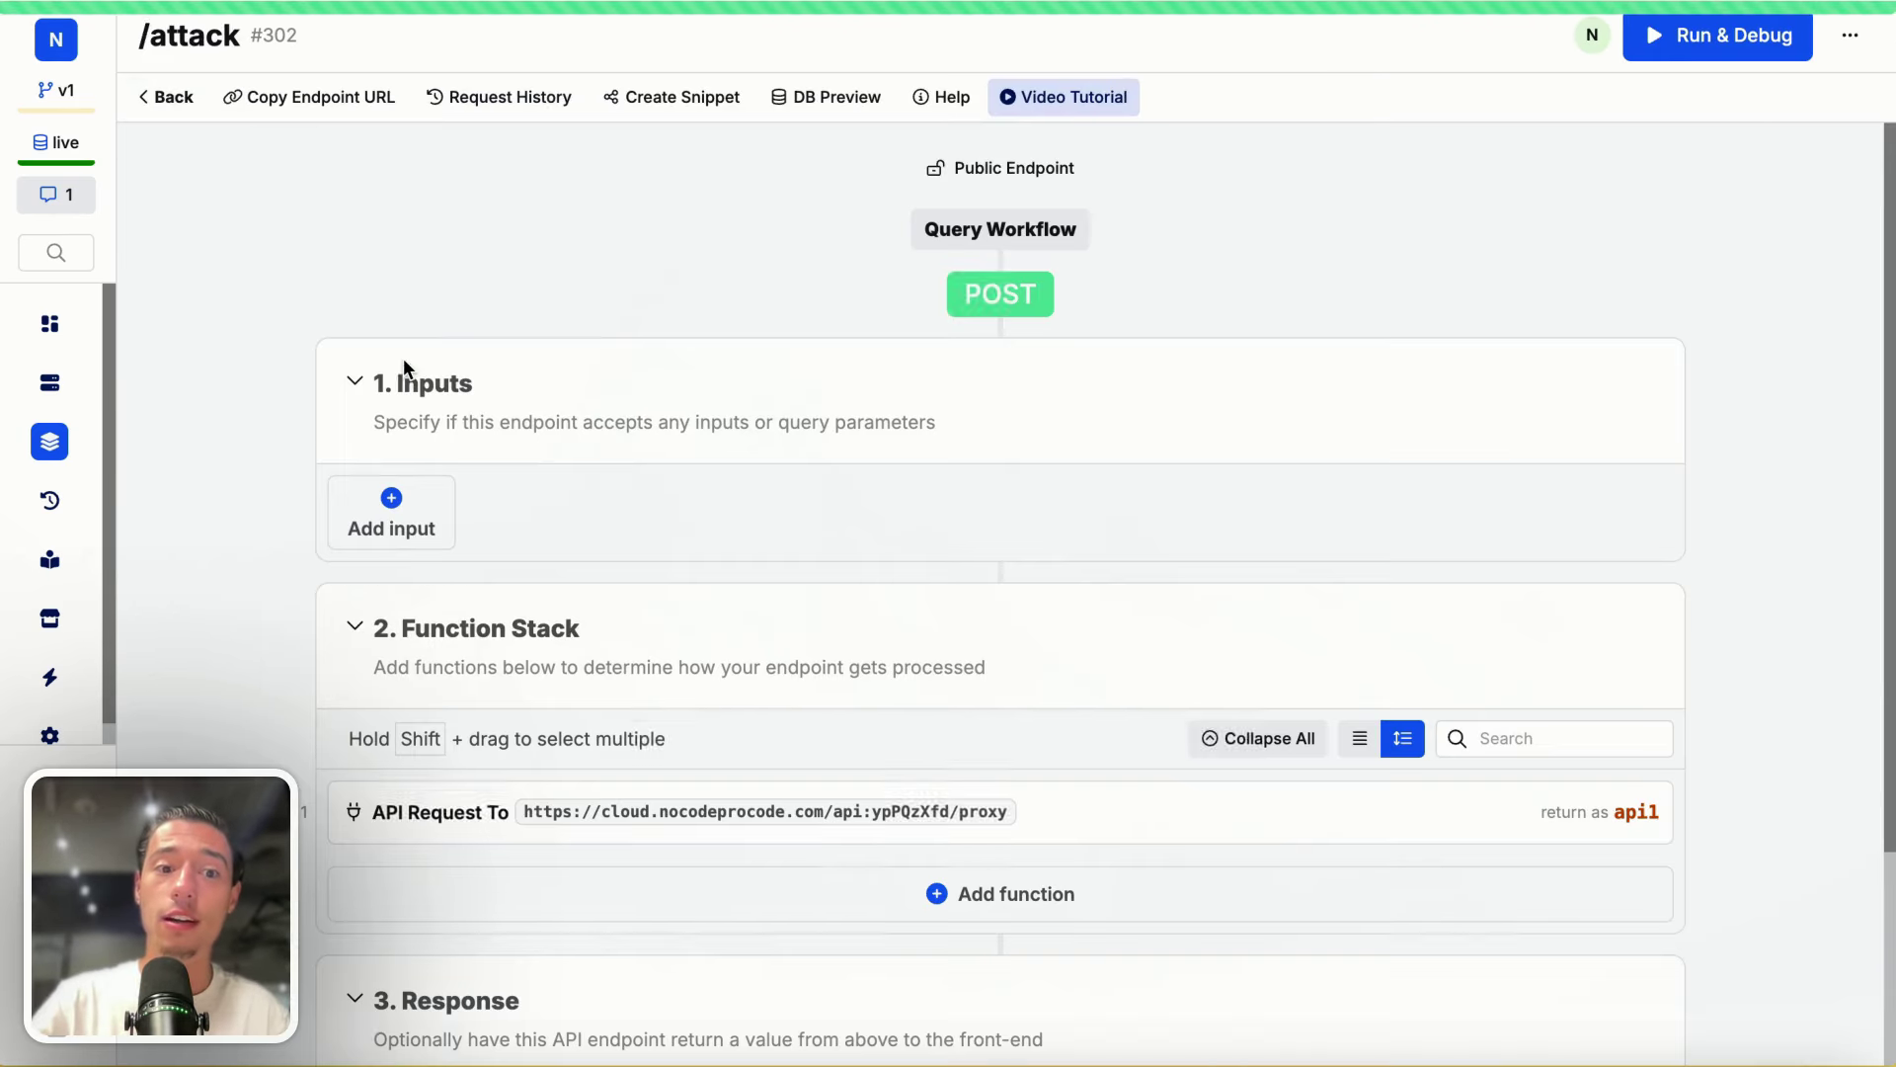
{"action": "left_click", "coordinate": [166, 96]}
{"action": "left_click", "coordinate": [504, 573]}
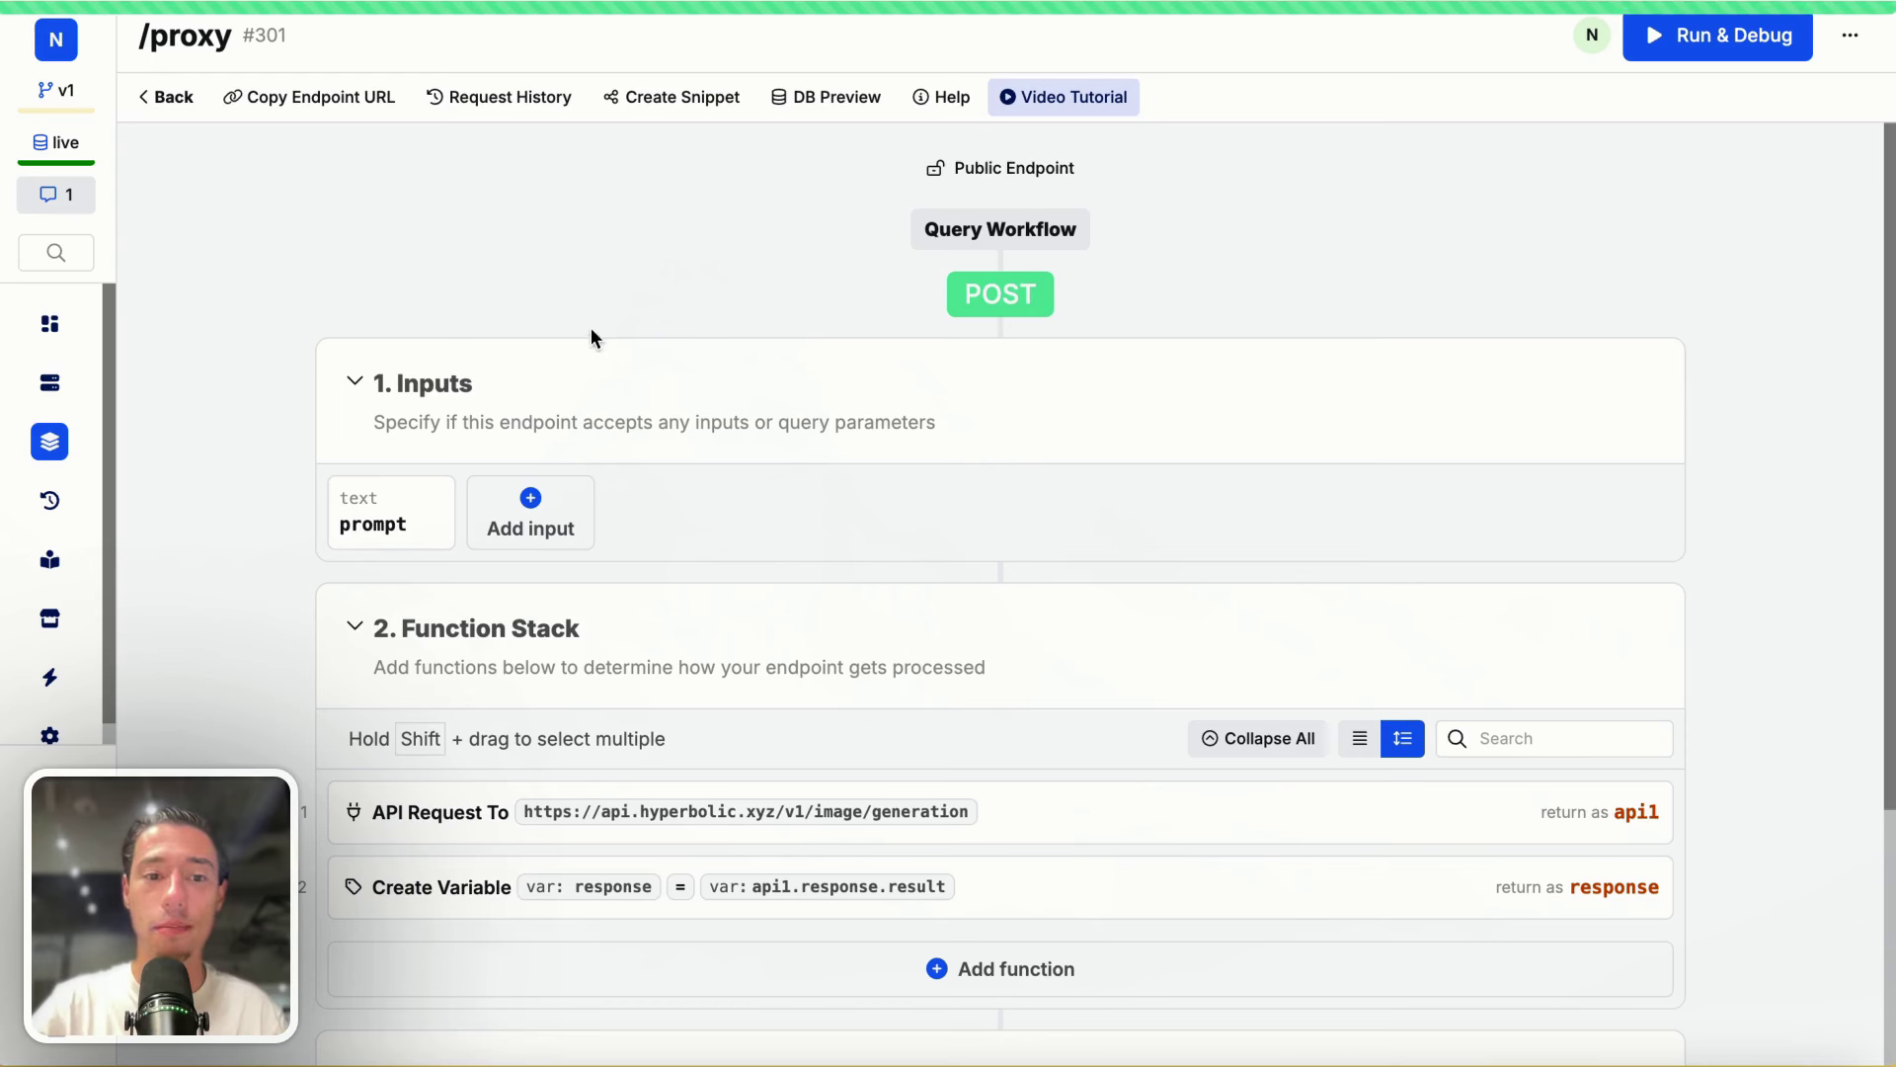
Step: Disable the Hyperbolic image generation request and the response variable in the proxy's function stack
{"action": "left_click", "coordinate": [1492, 811]}
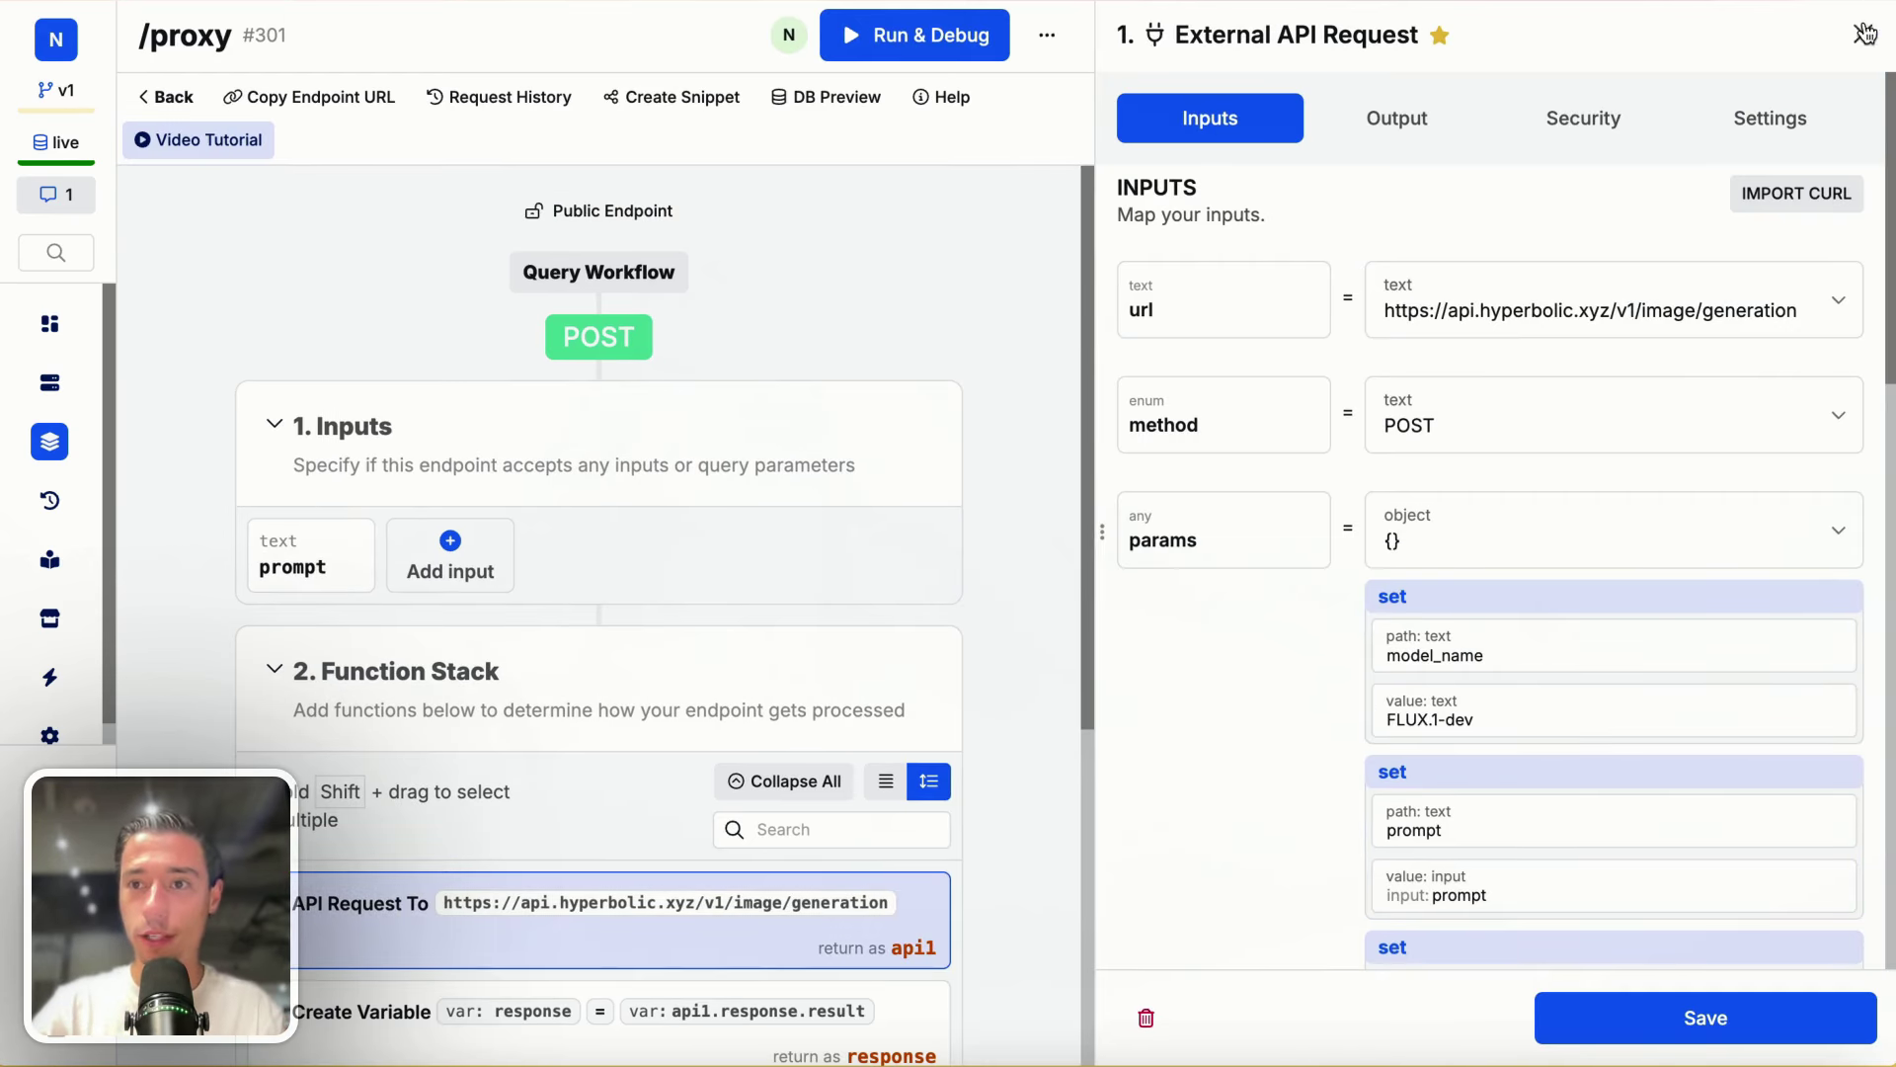
{"action": "left_click", "coordinate": [1865, 33]}
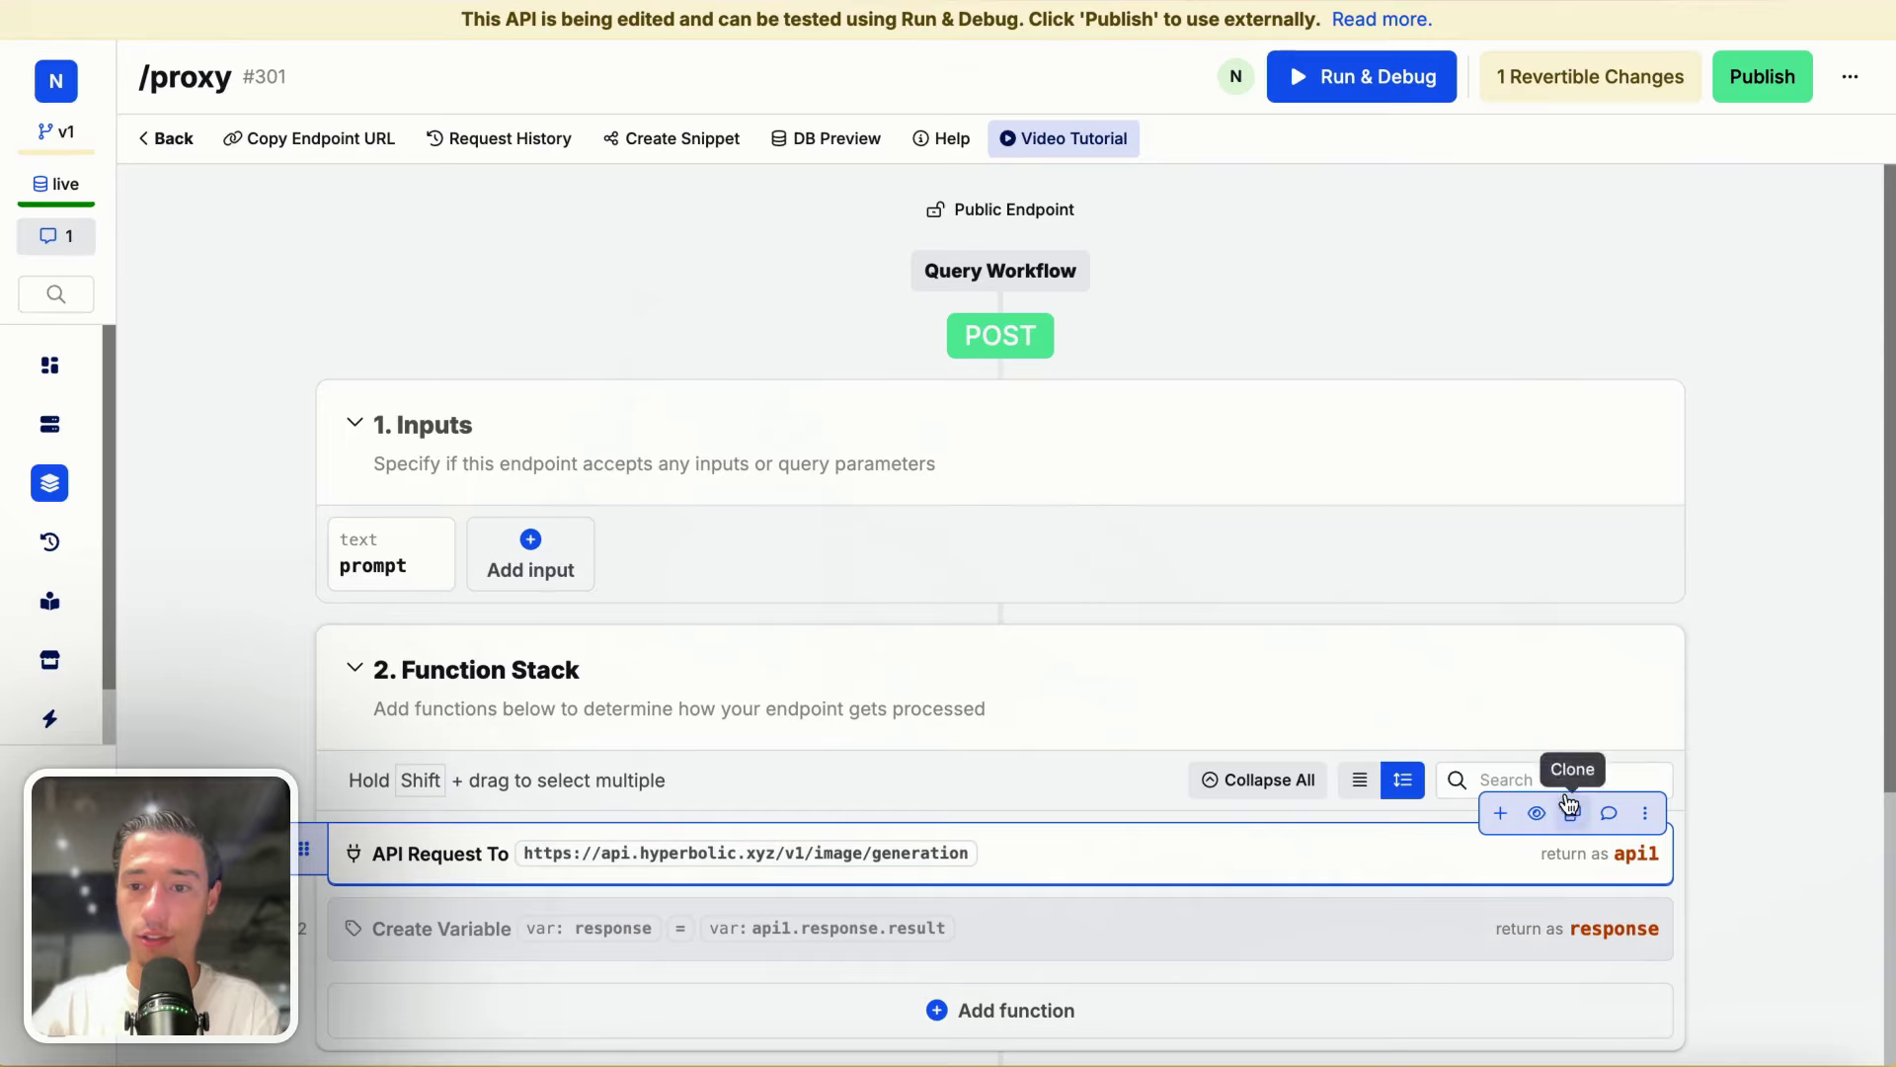
{"action": "left_click", "coordinate": [1537, 812]}
{"action": "left_click", "coordinate": [1500, 812]}
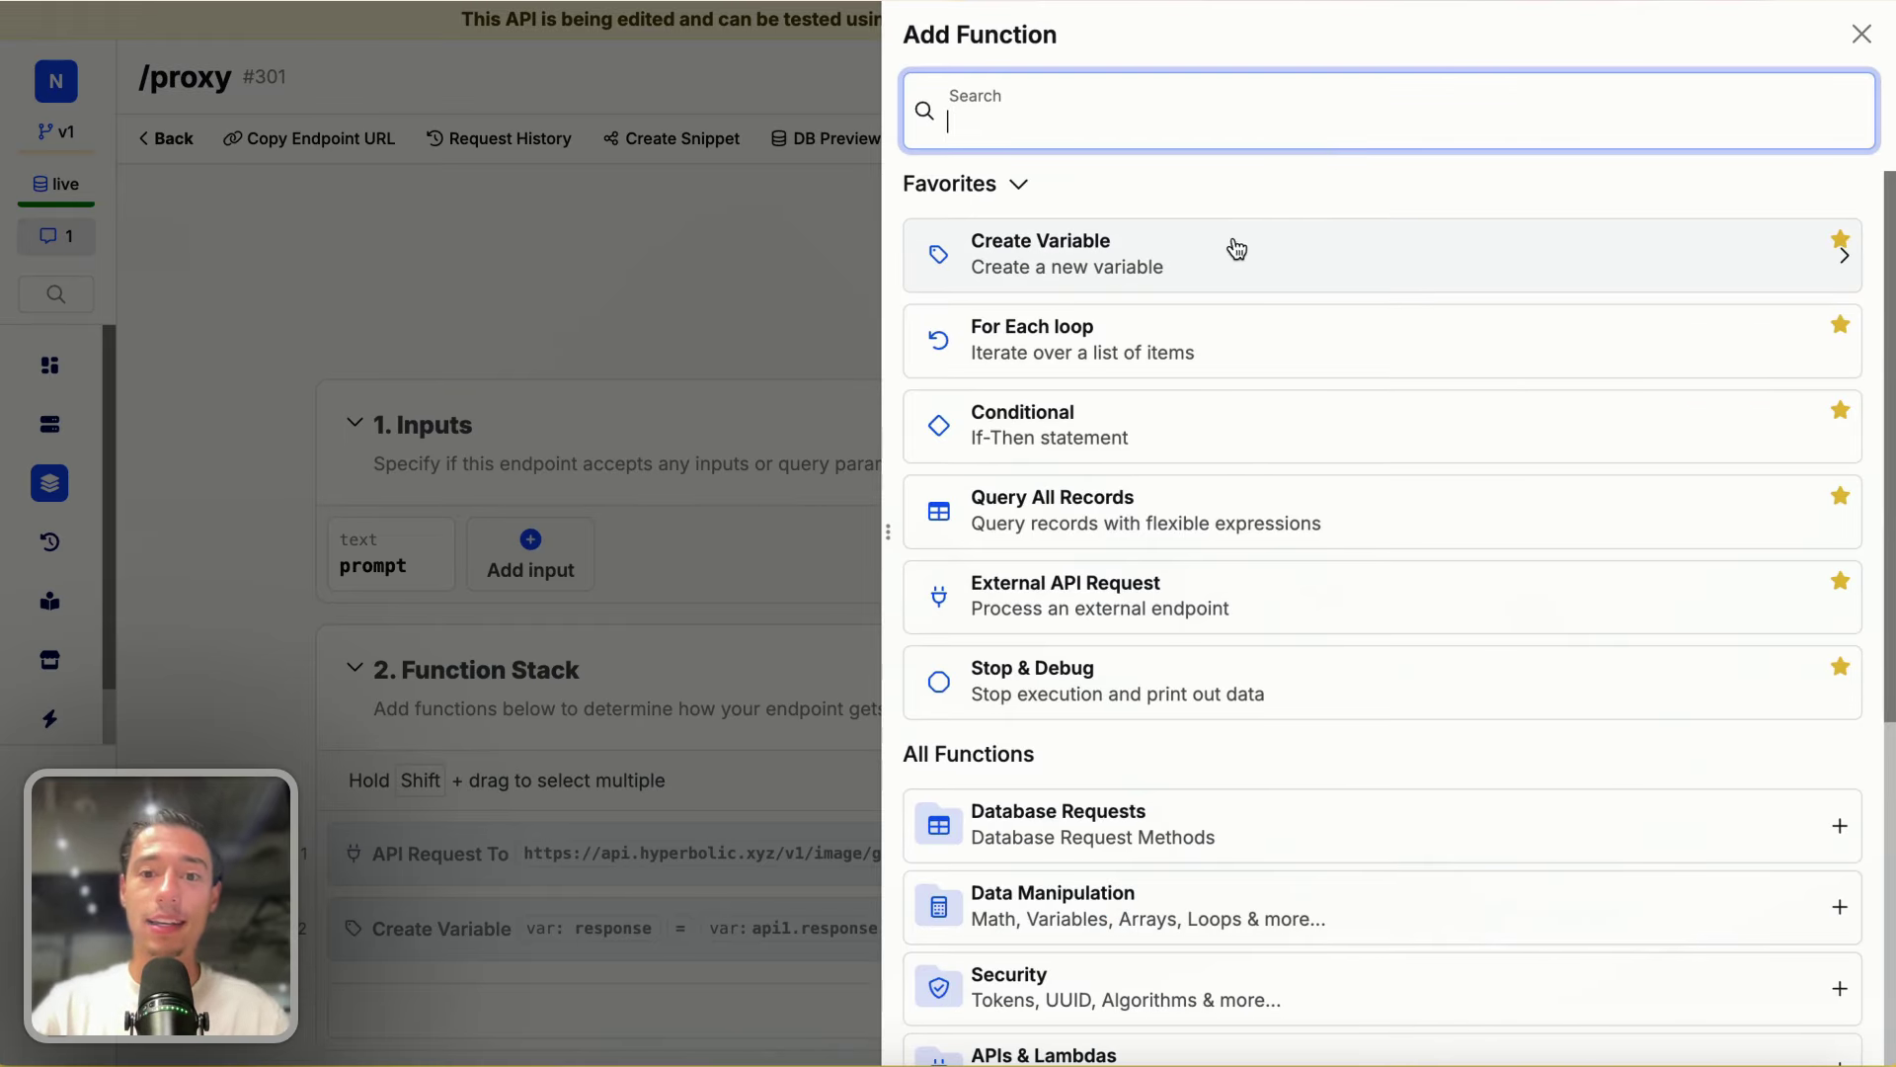
{"action": "type", "text": "stop"}
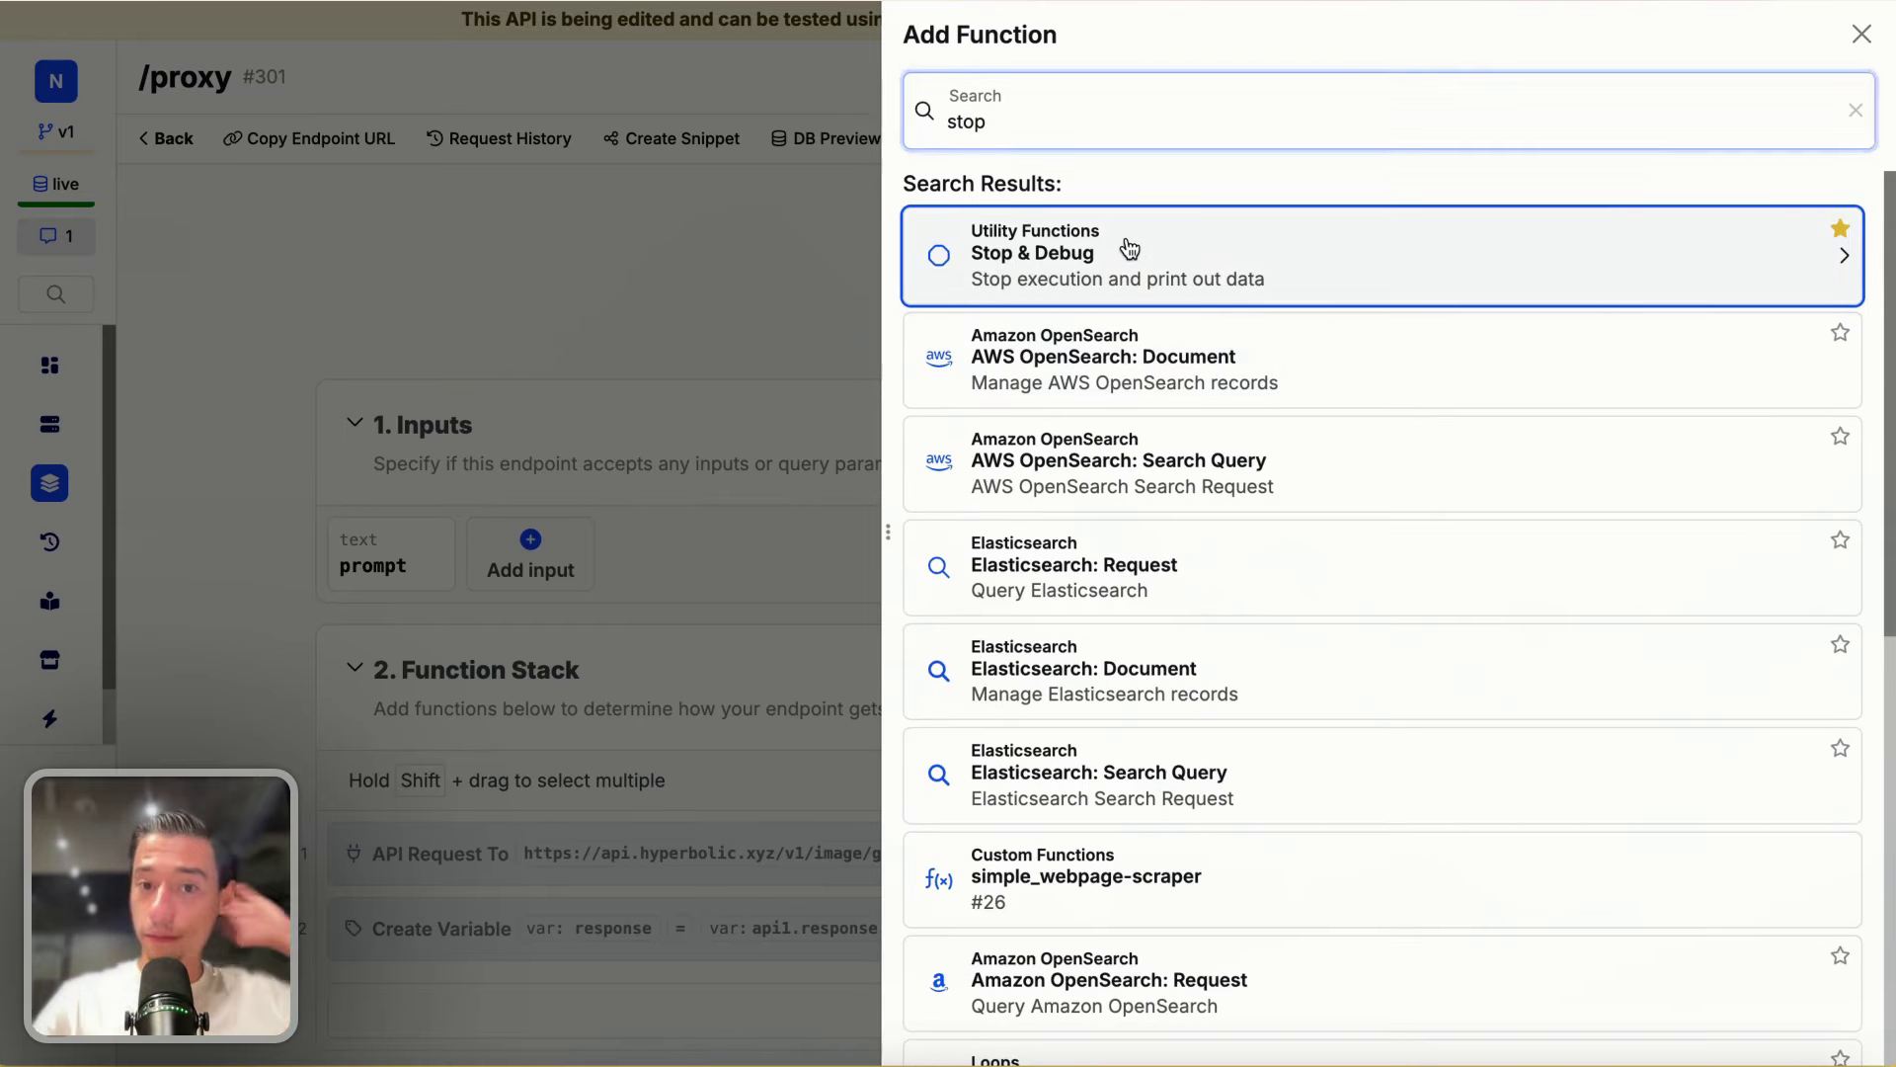
{"action": "left_click", "coordinate": [1129, 249]}
{"action": "left_click", "coordinate": [1469, 246]}
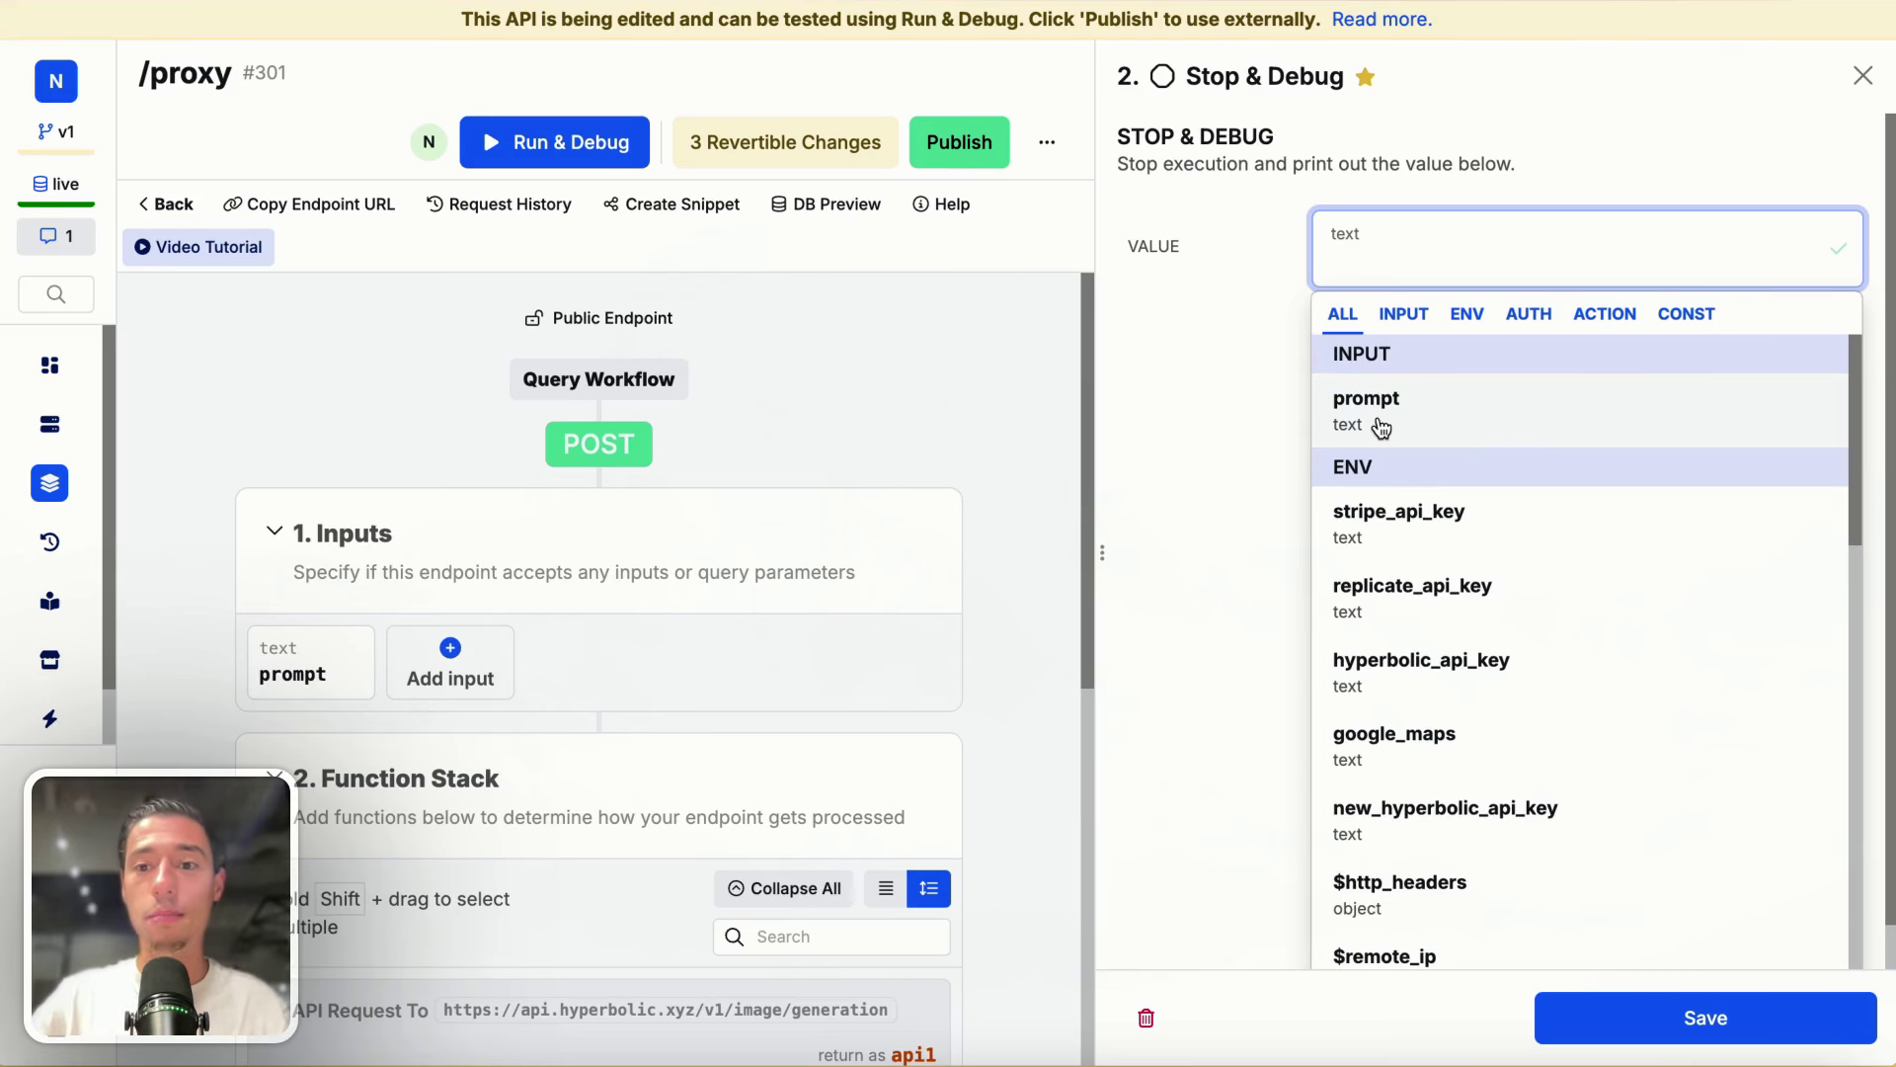
{"action": "left_click", "coordinate": [1863, 75]}
{"action": "scroll", "coordinate": [1238, 766], "scroll_direction": "down", "scroll_amount": 2}
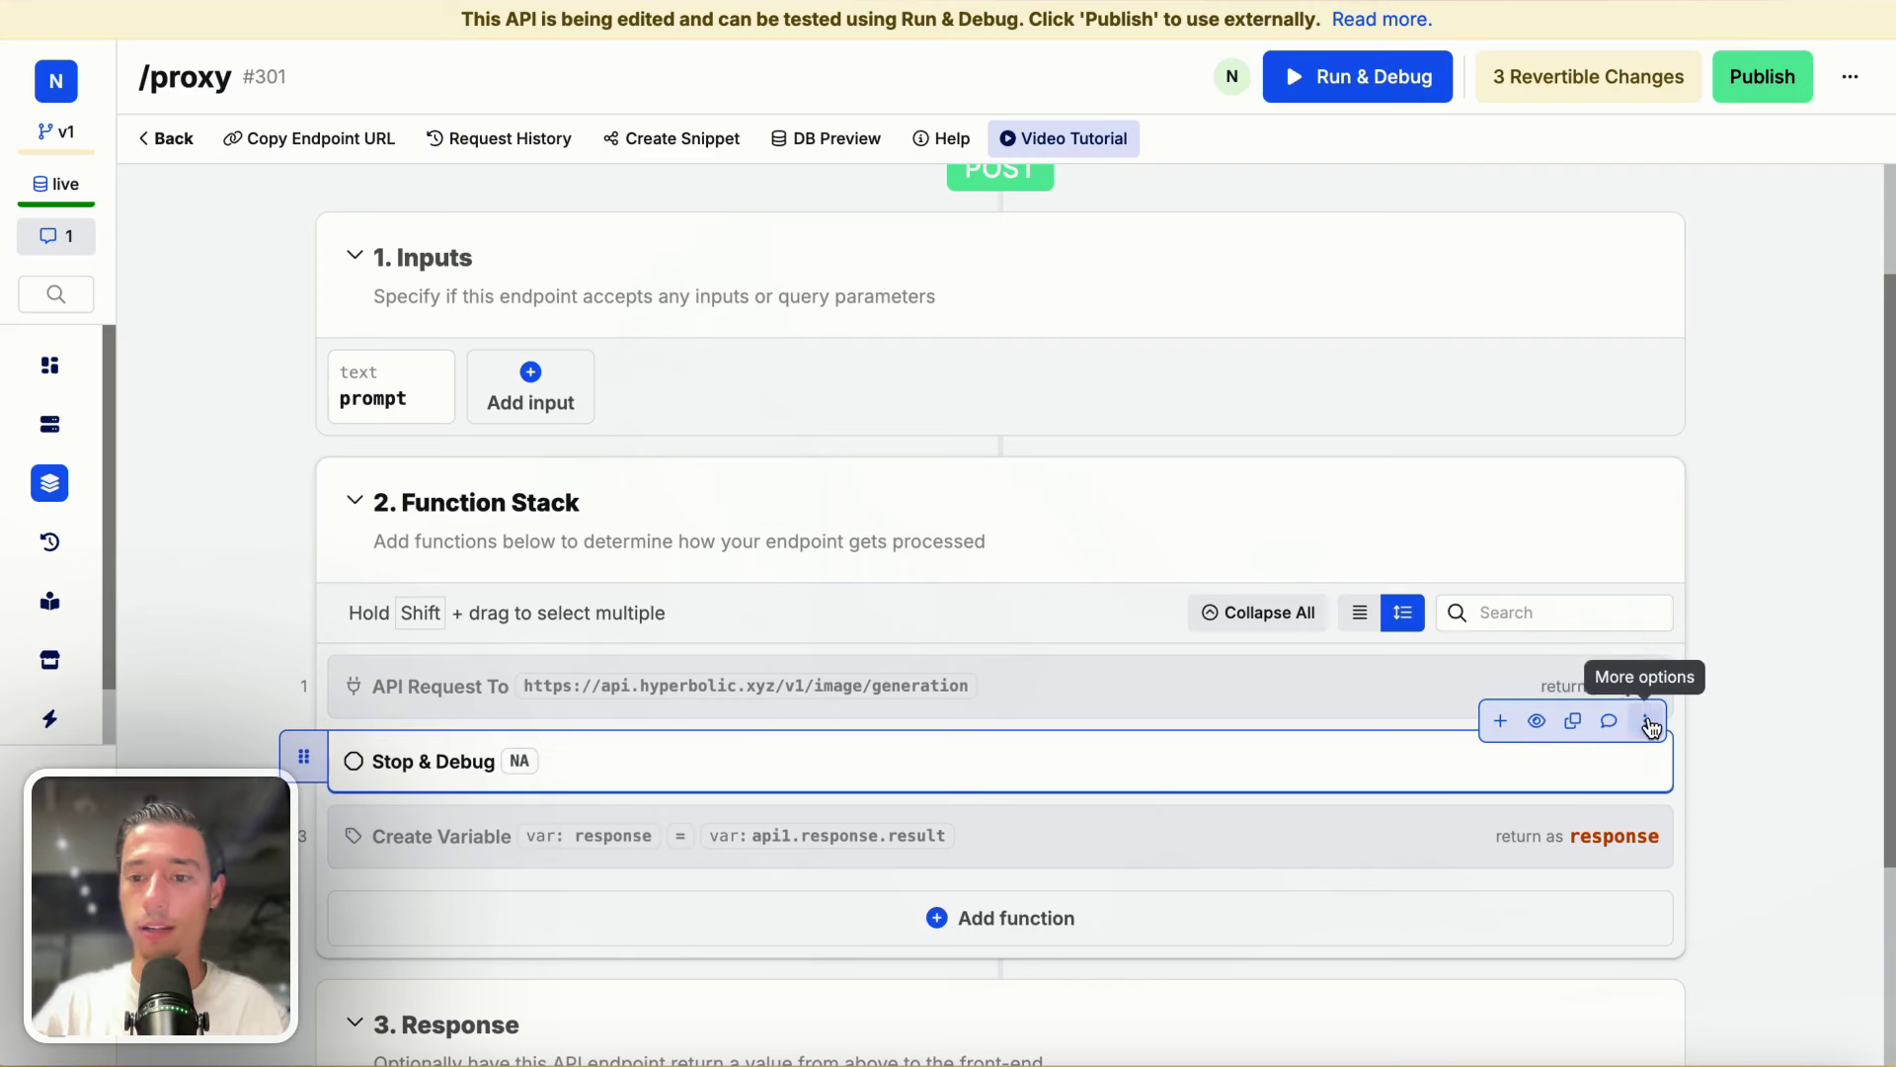
{"action": "left_click", "coordinate": [1621, 736]}
{"action": "left_click", "coordinate": [1511, 686]}
{"action": "left_click", "coordinate": [1252, 239]}
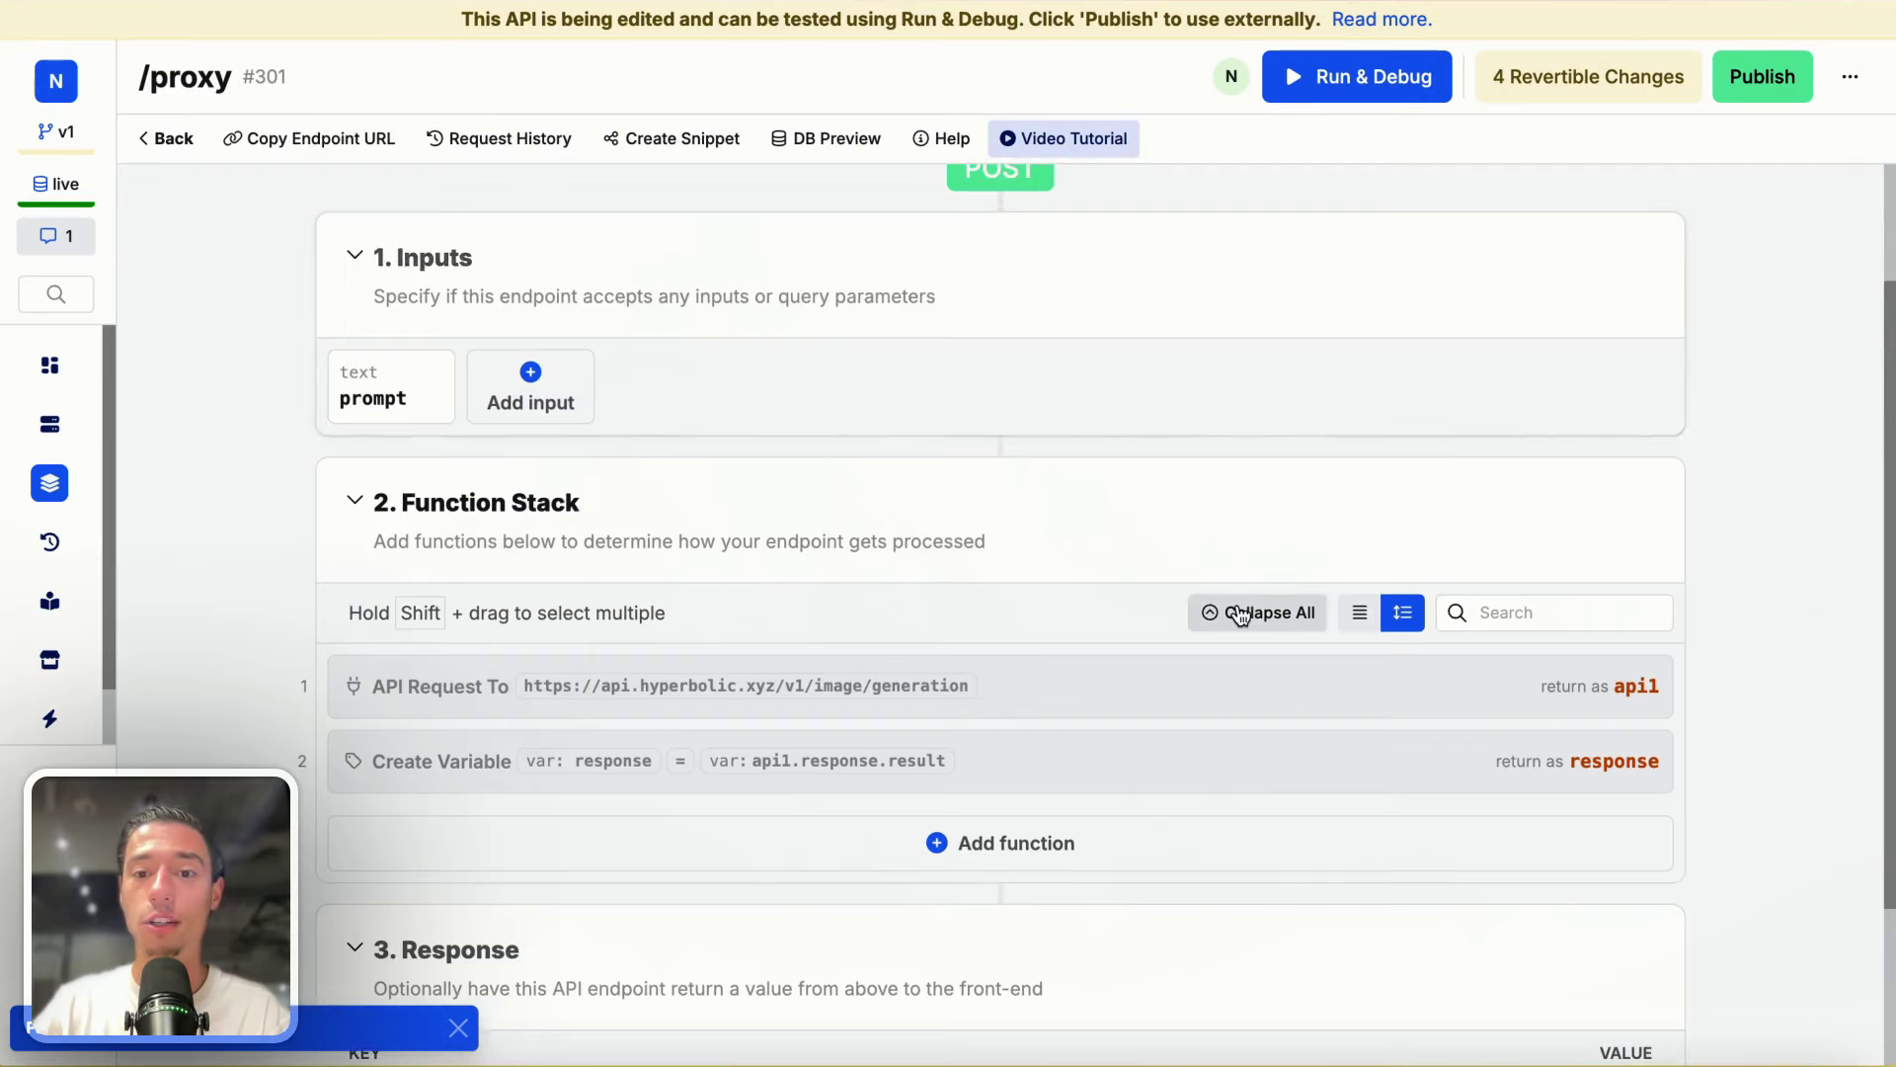
Step: Make the proxy endpoint's response return the $http_headers environment variable, and publish the endpoint
{"action": "scroll", "coordinate": [1215, 671], "scroll_direction": "down", "scroll_amount": 2}
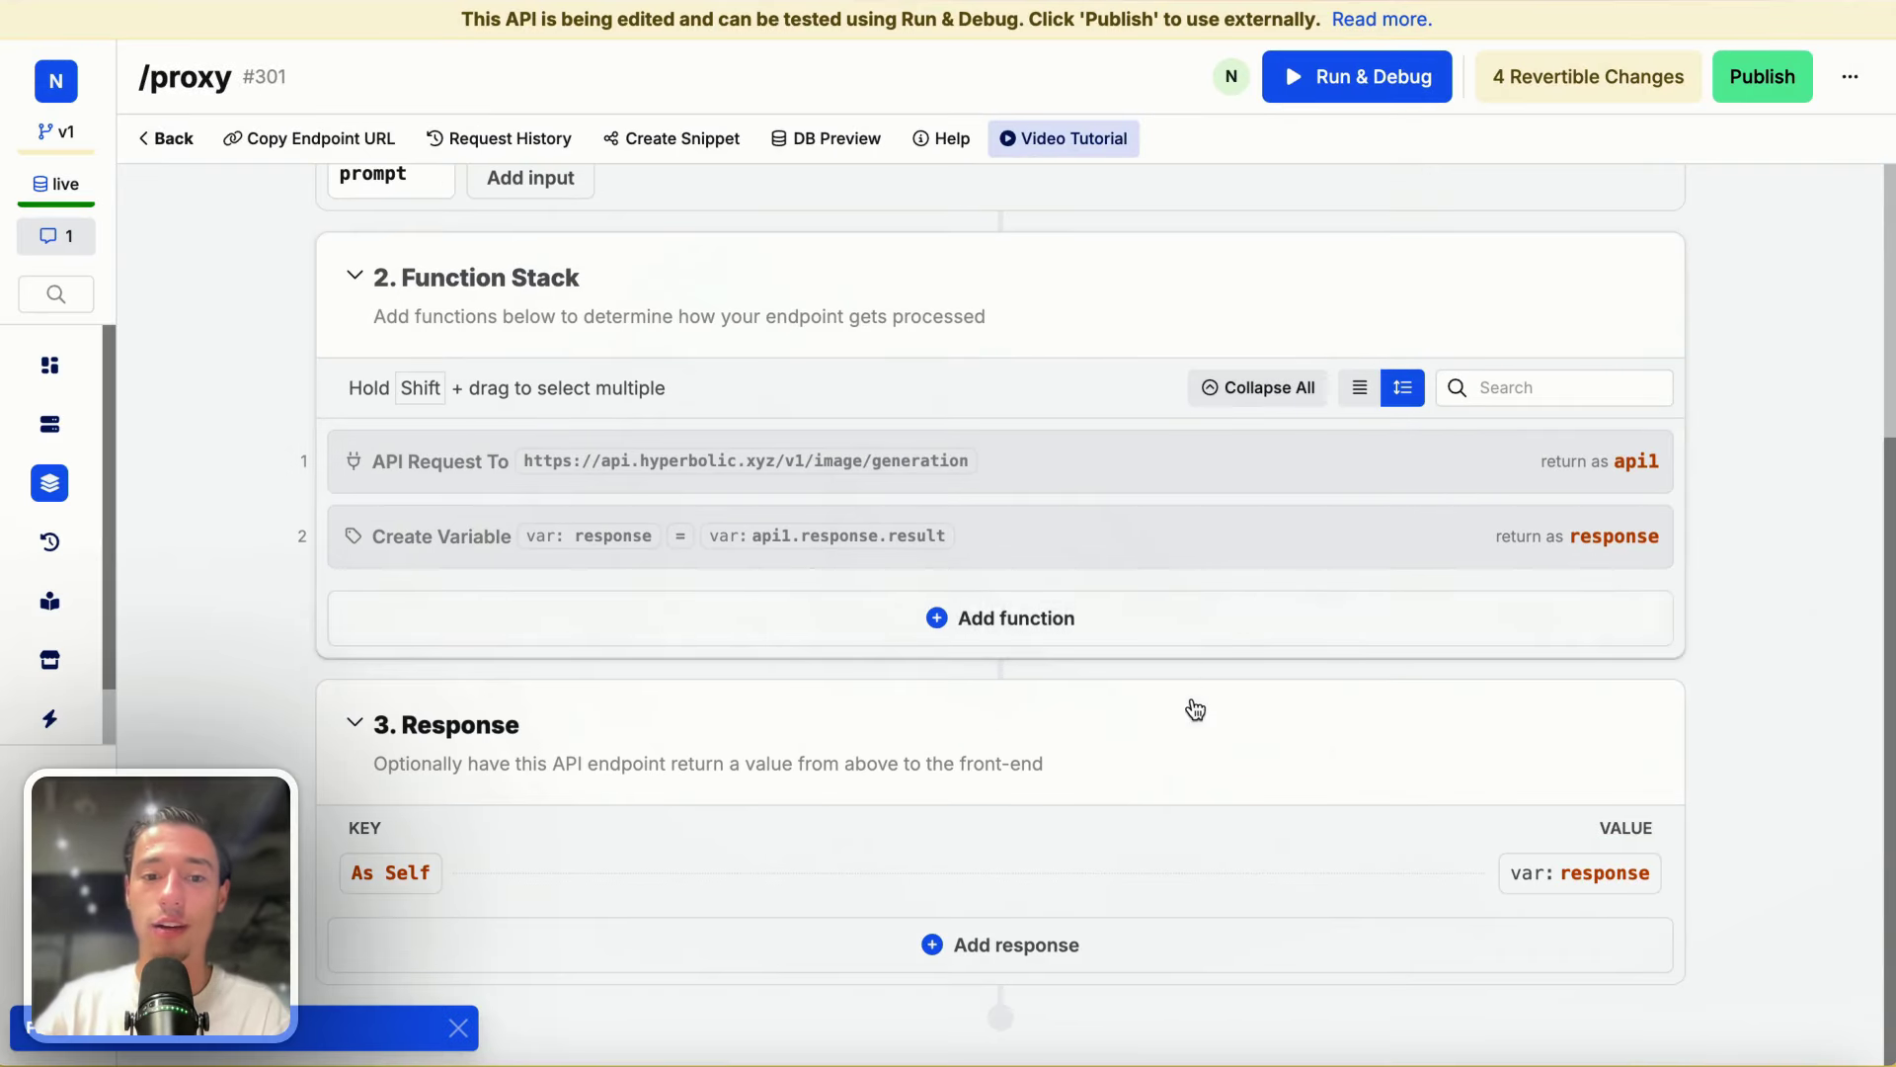
{"action": "left_click", "coordinate": [1545, 875]}
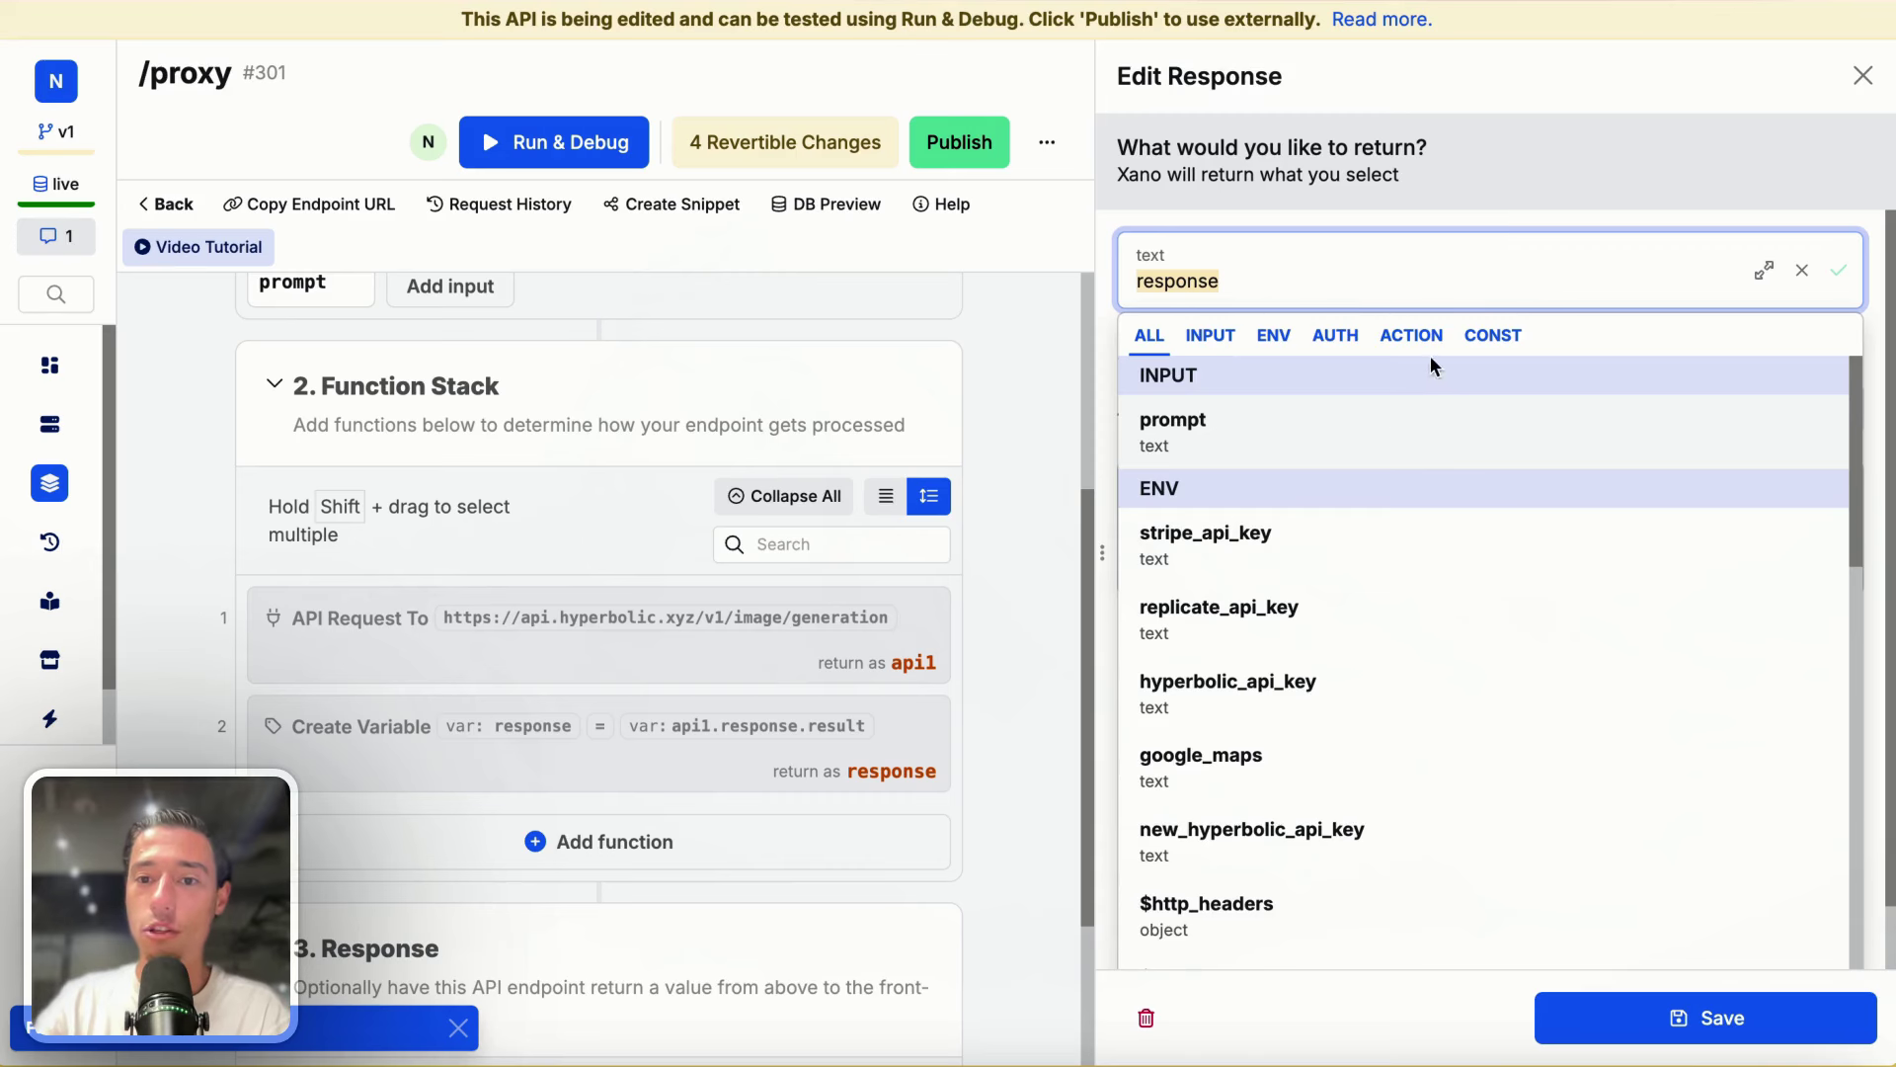
{"action": "left_click", "coordinate": [1279, 337]}
{"action": "left_click", "coordinate": [1289, 296]}
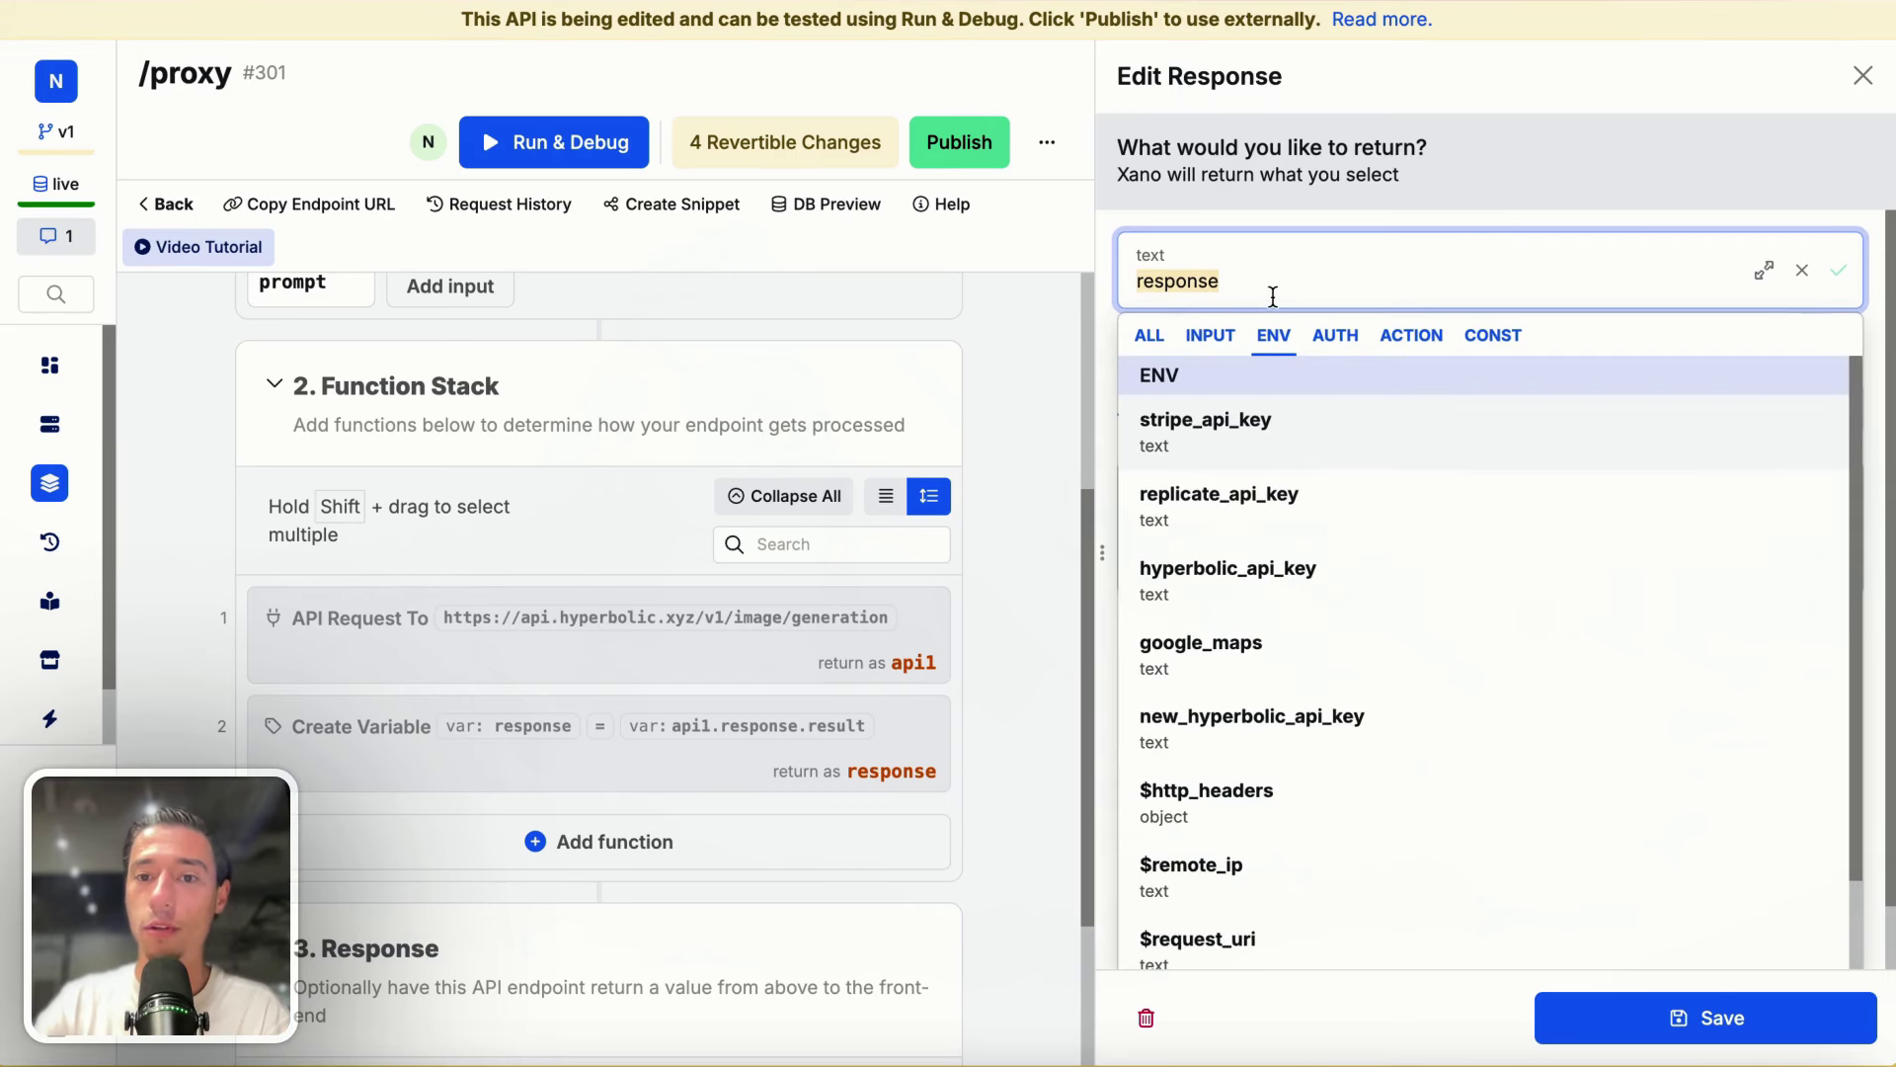
{"action": "key", "text": "ctrl+a"}
{"action": "key", "text": "BackSpace"}
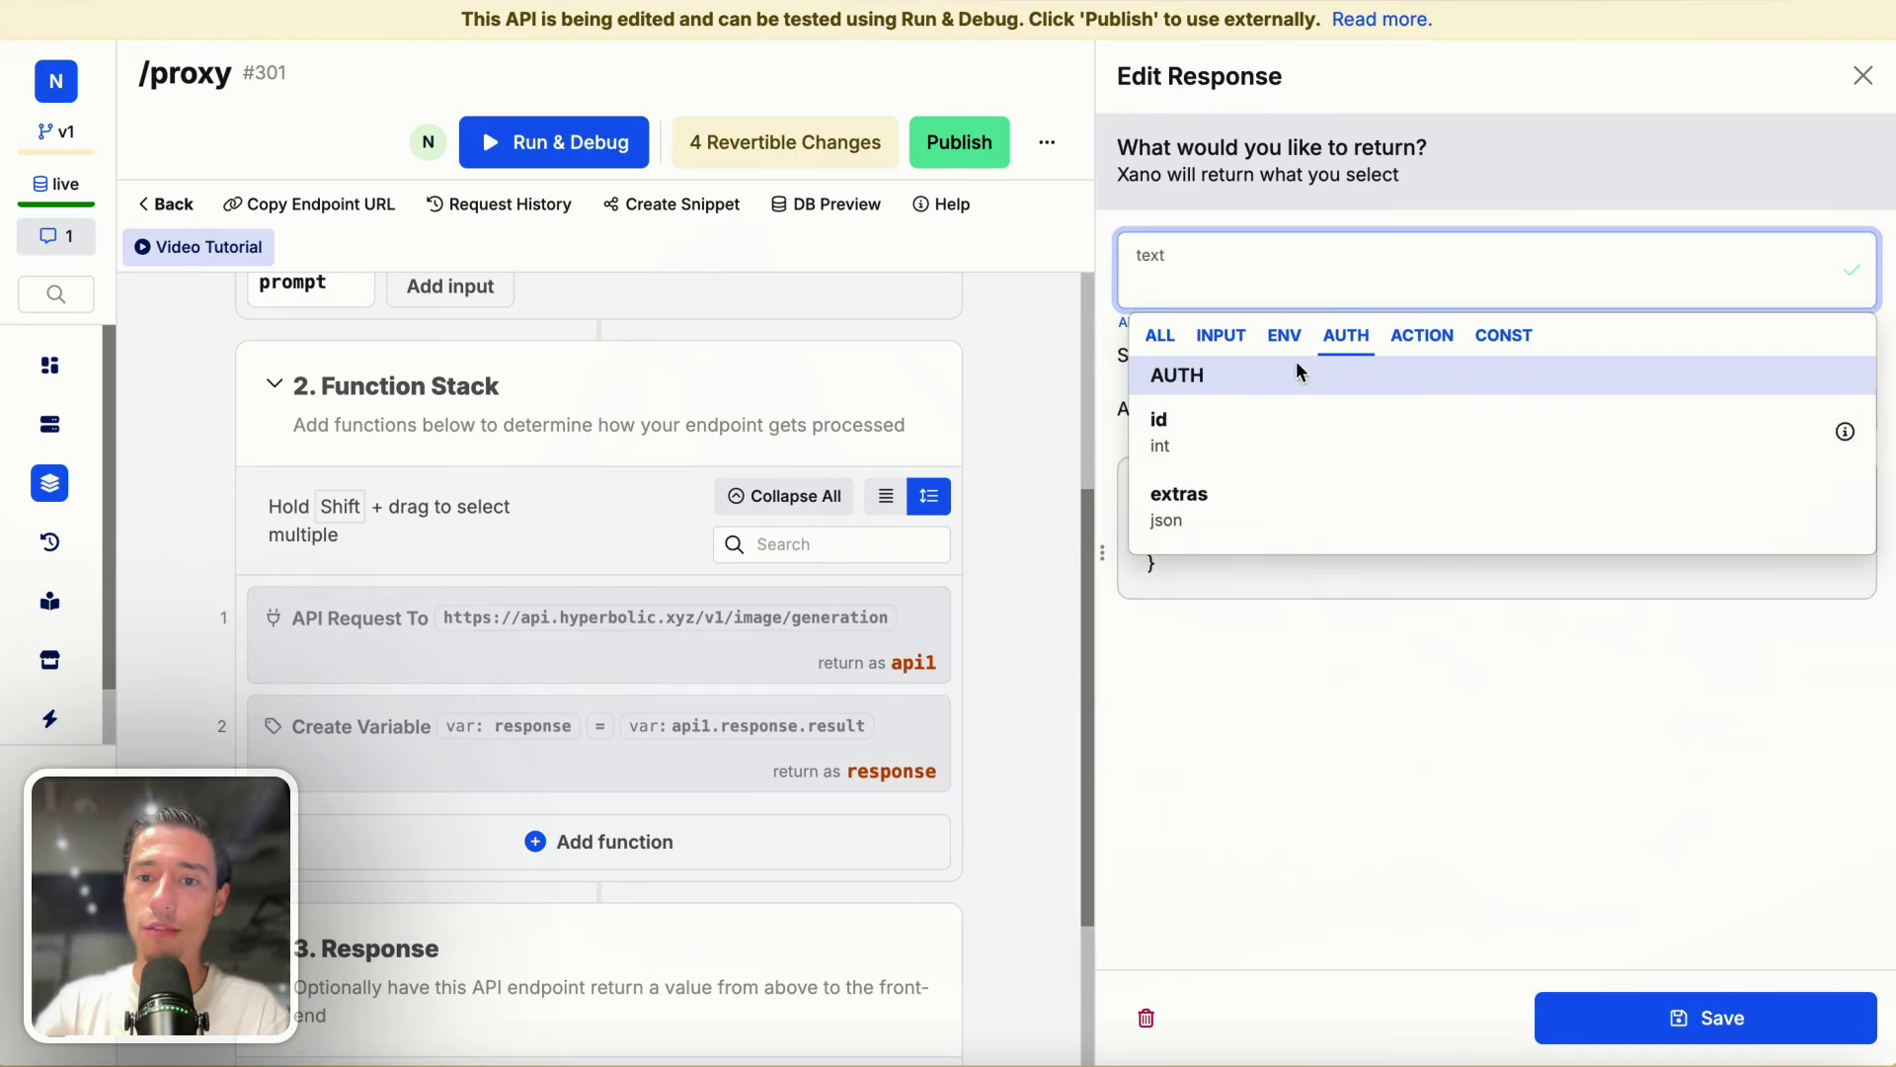
{"action": "left_click", "coordinate": [1410, 337]}
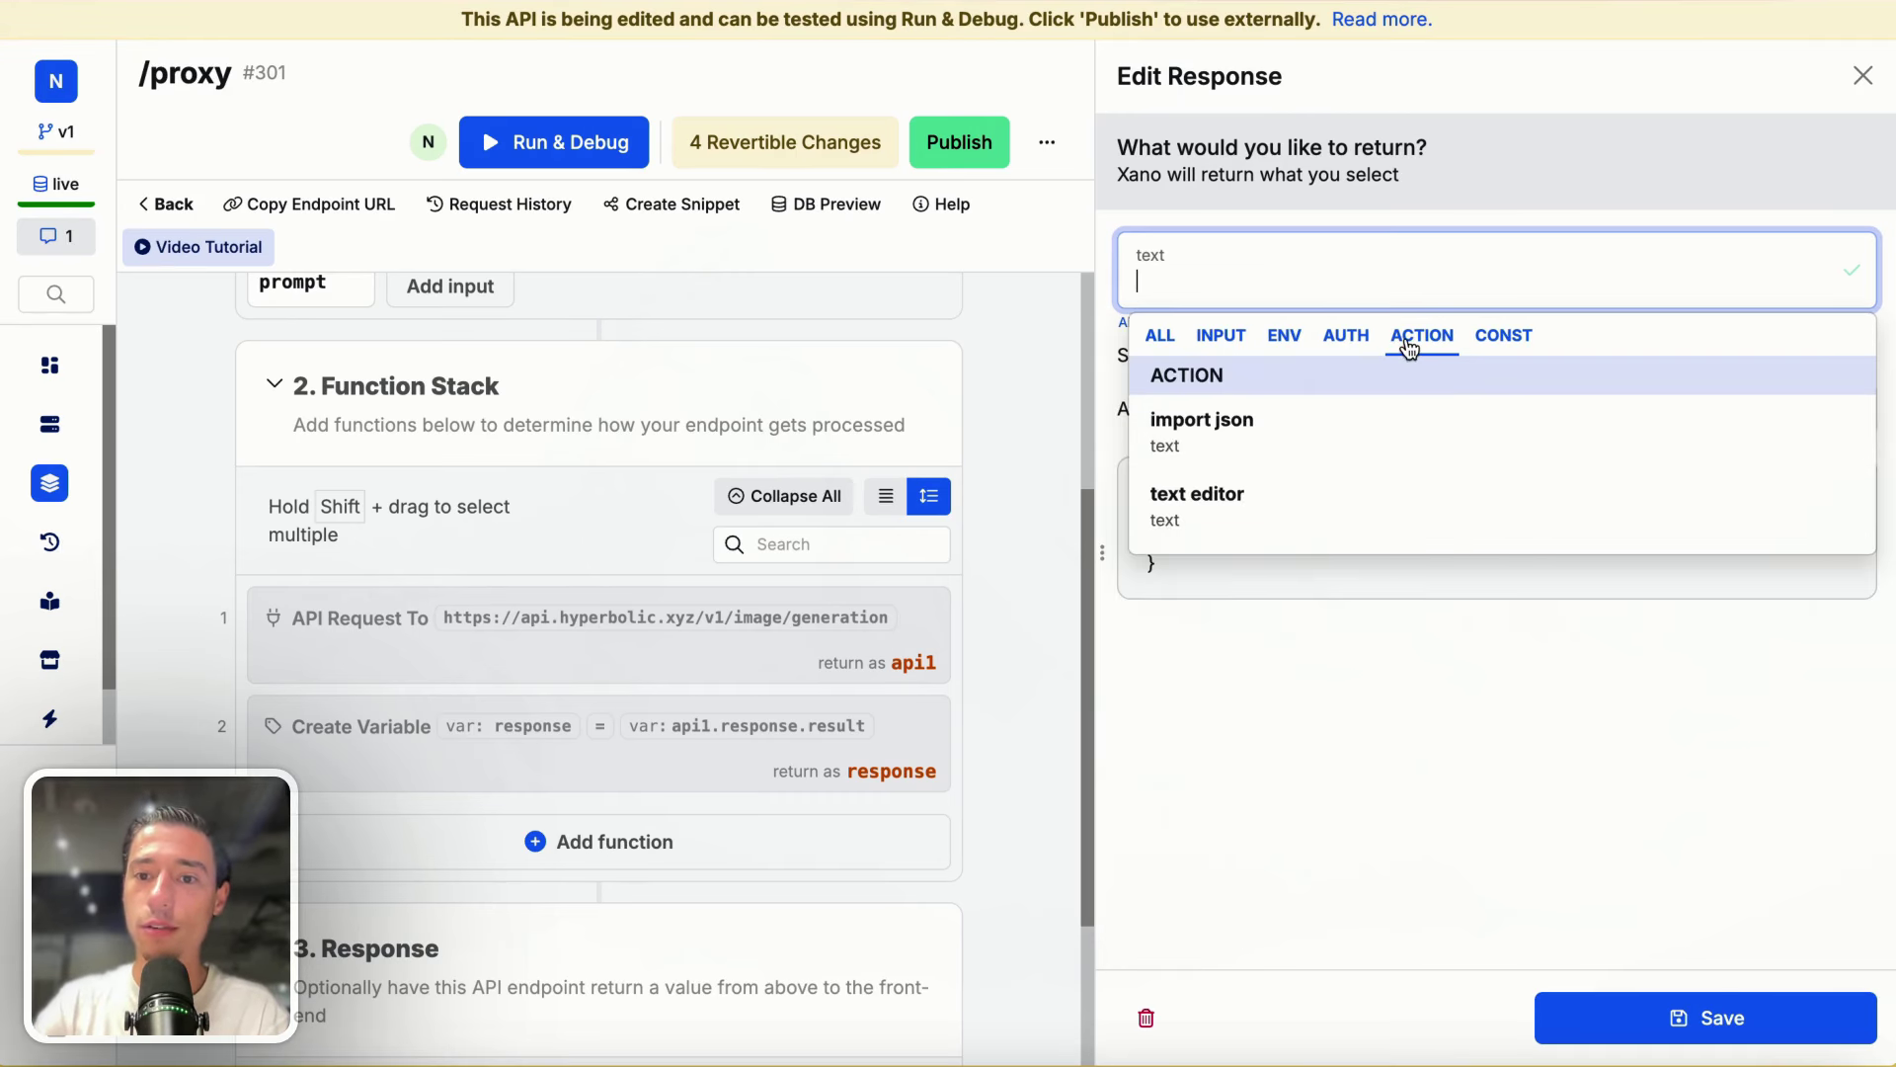
{"action": "left_click", "coordinate": [1285, 356]}
{"action": "scroll", "coordinate": [1248, 608], "scroll_direction": "down", "scroll_amount": 2}
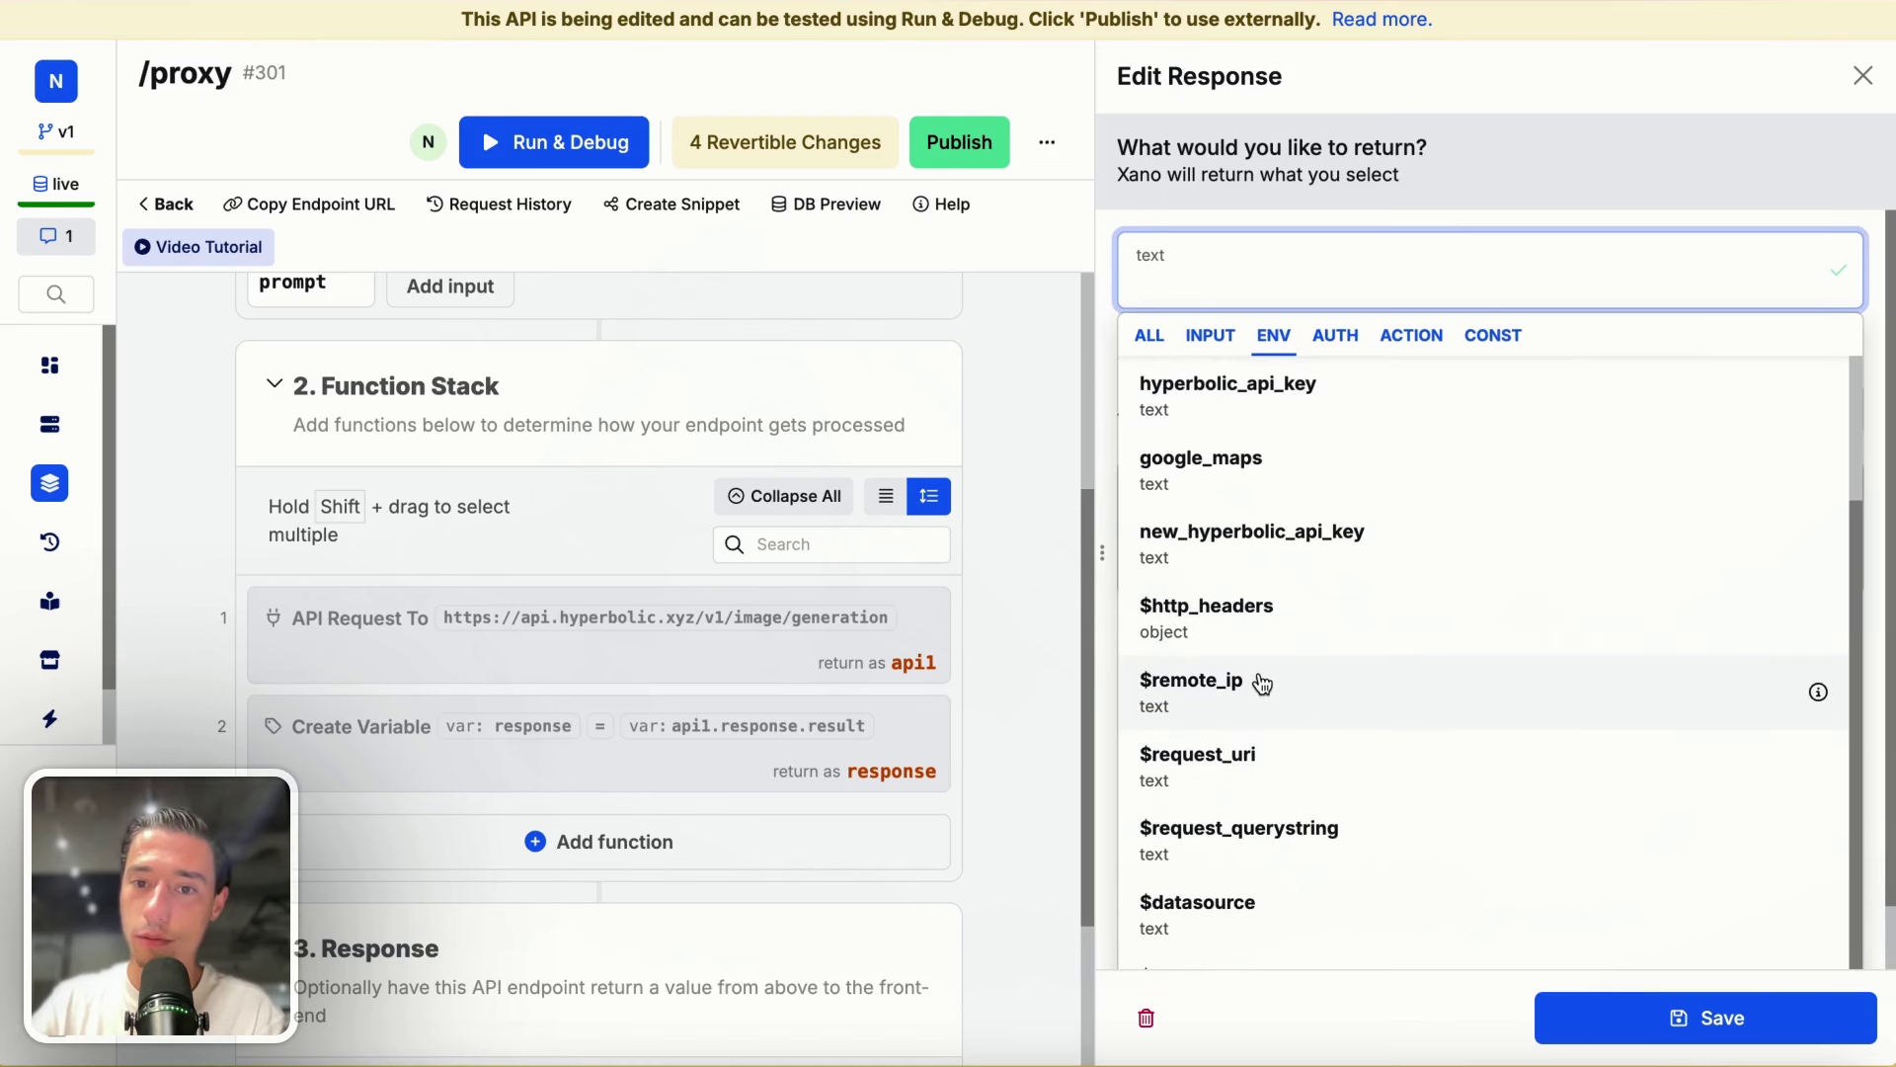
{"action": "left_click", "coordinate": [1270, 618]}
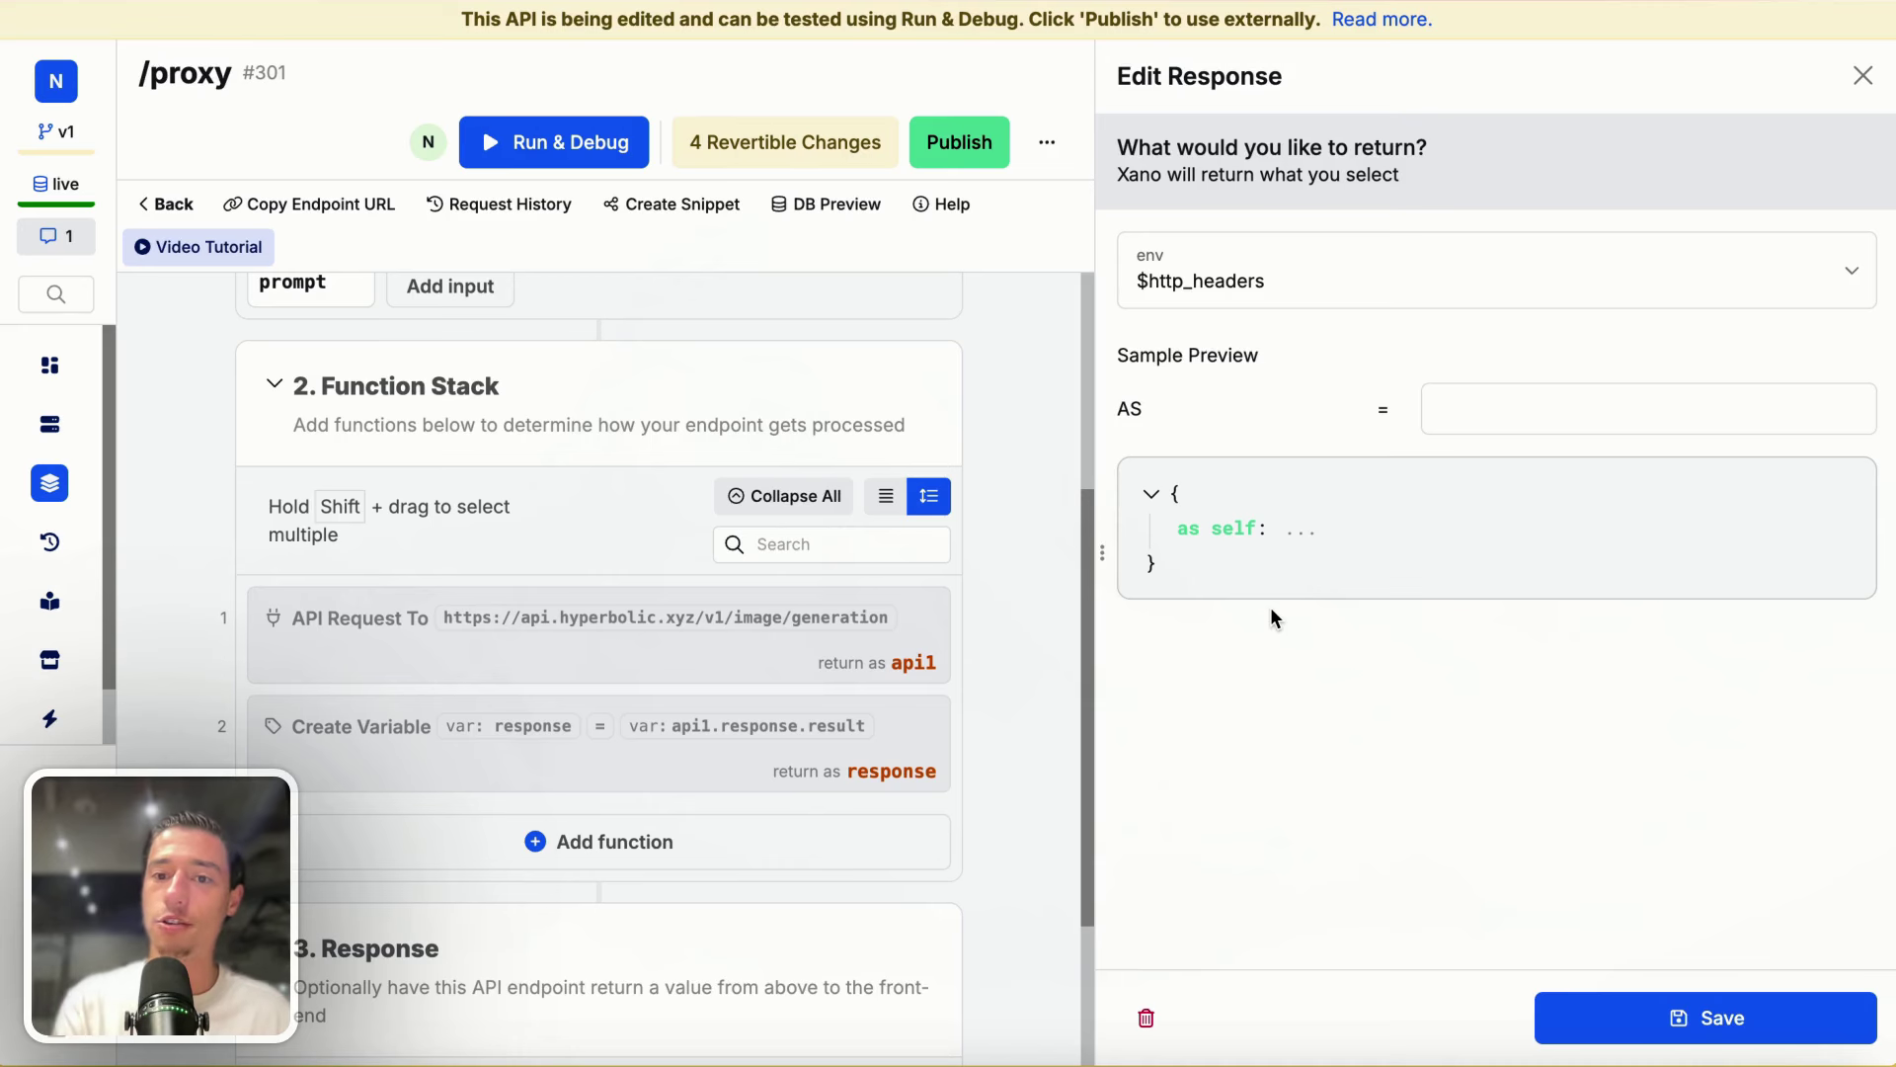
{"action": "left_click", "coordinate": [1675, 1022]}
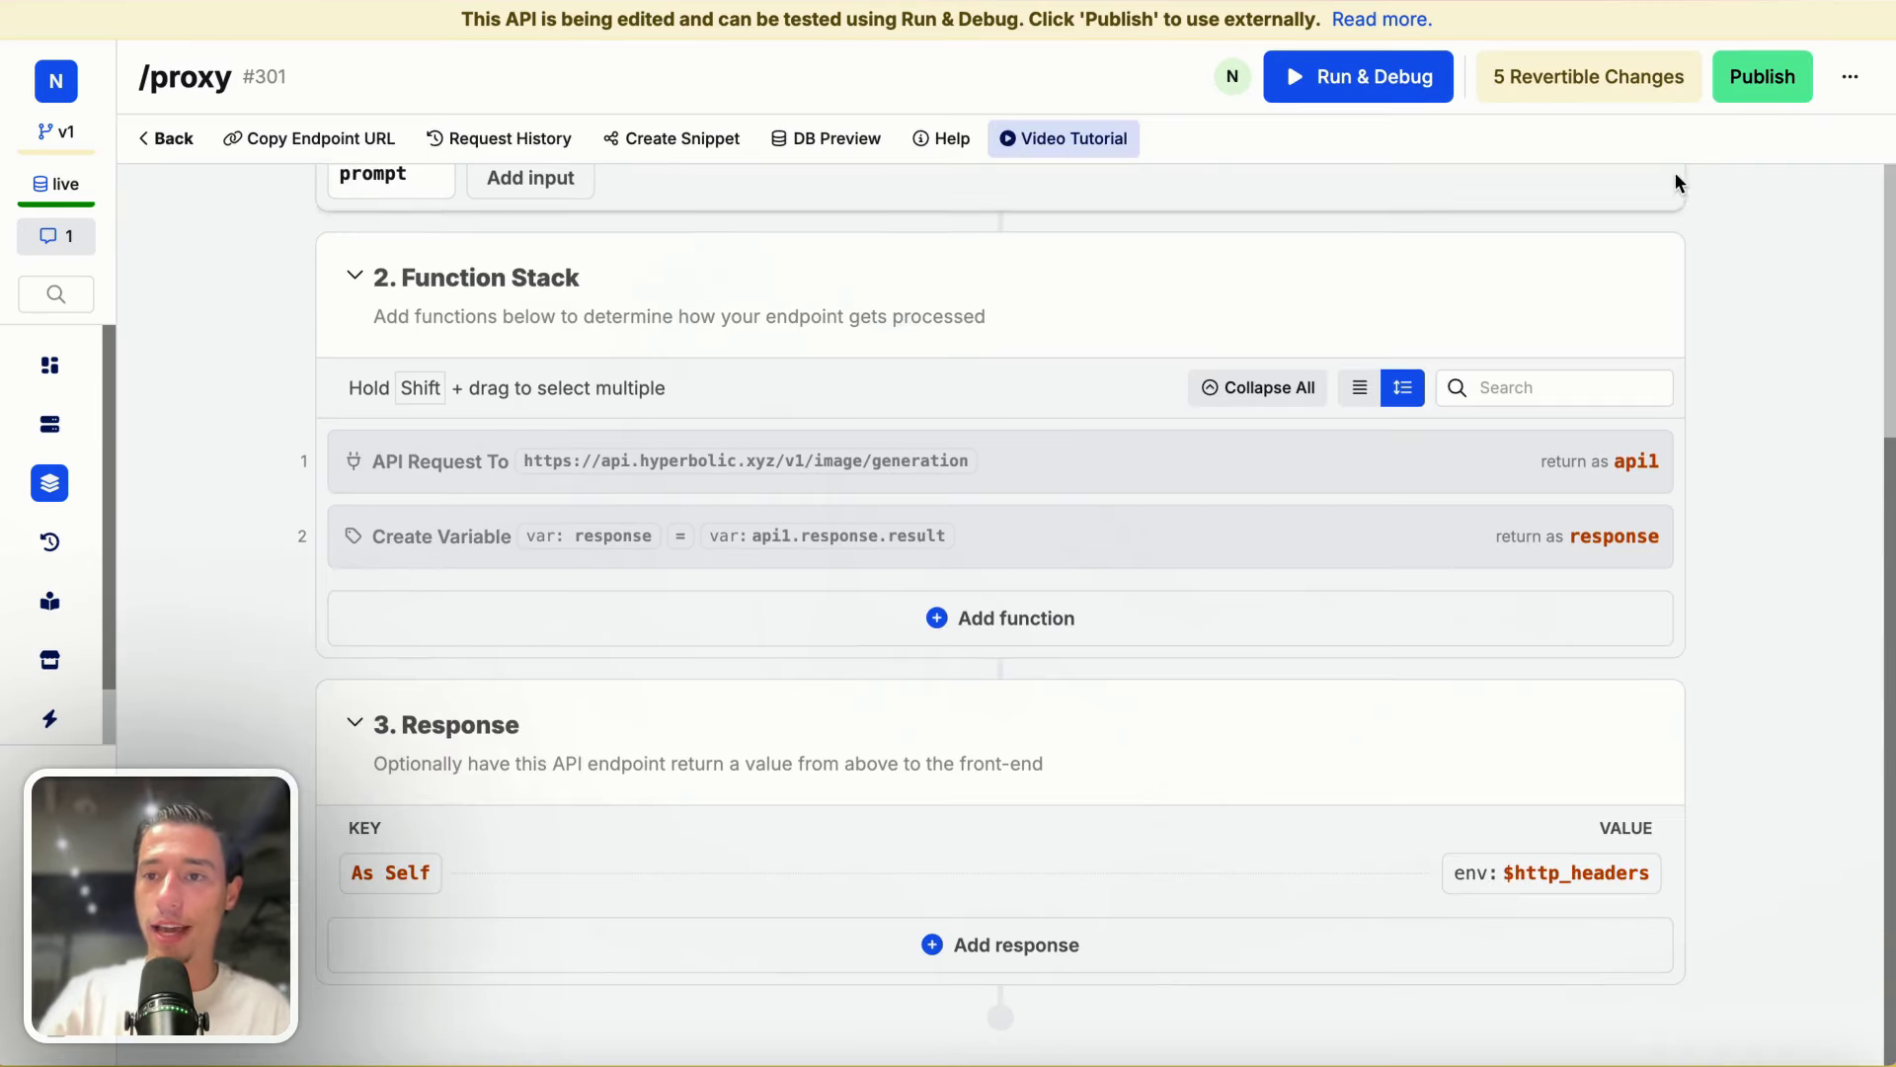
{"action": "left_click", "coordinate": [1763, 74]}
{"action": "left_click", "coordinate": [1660, 1022]}
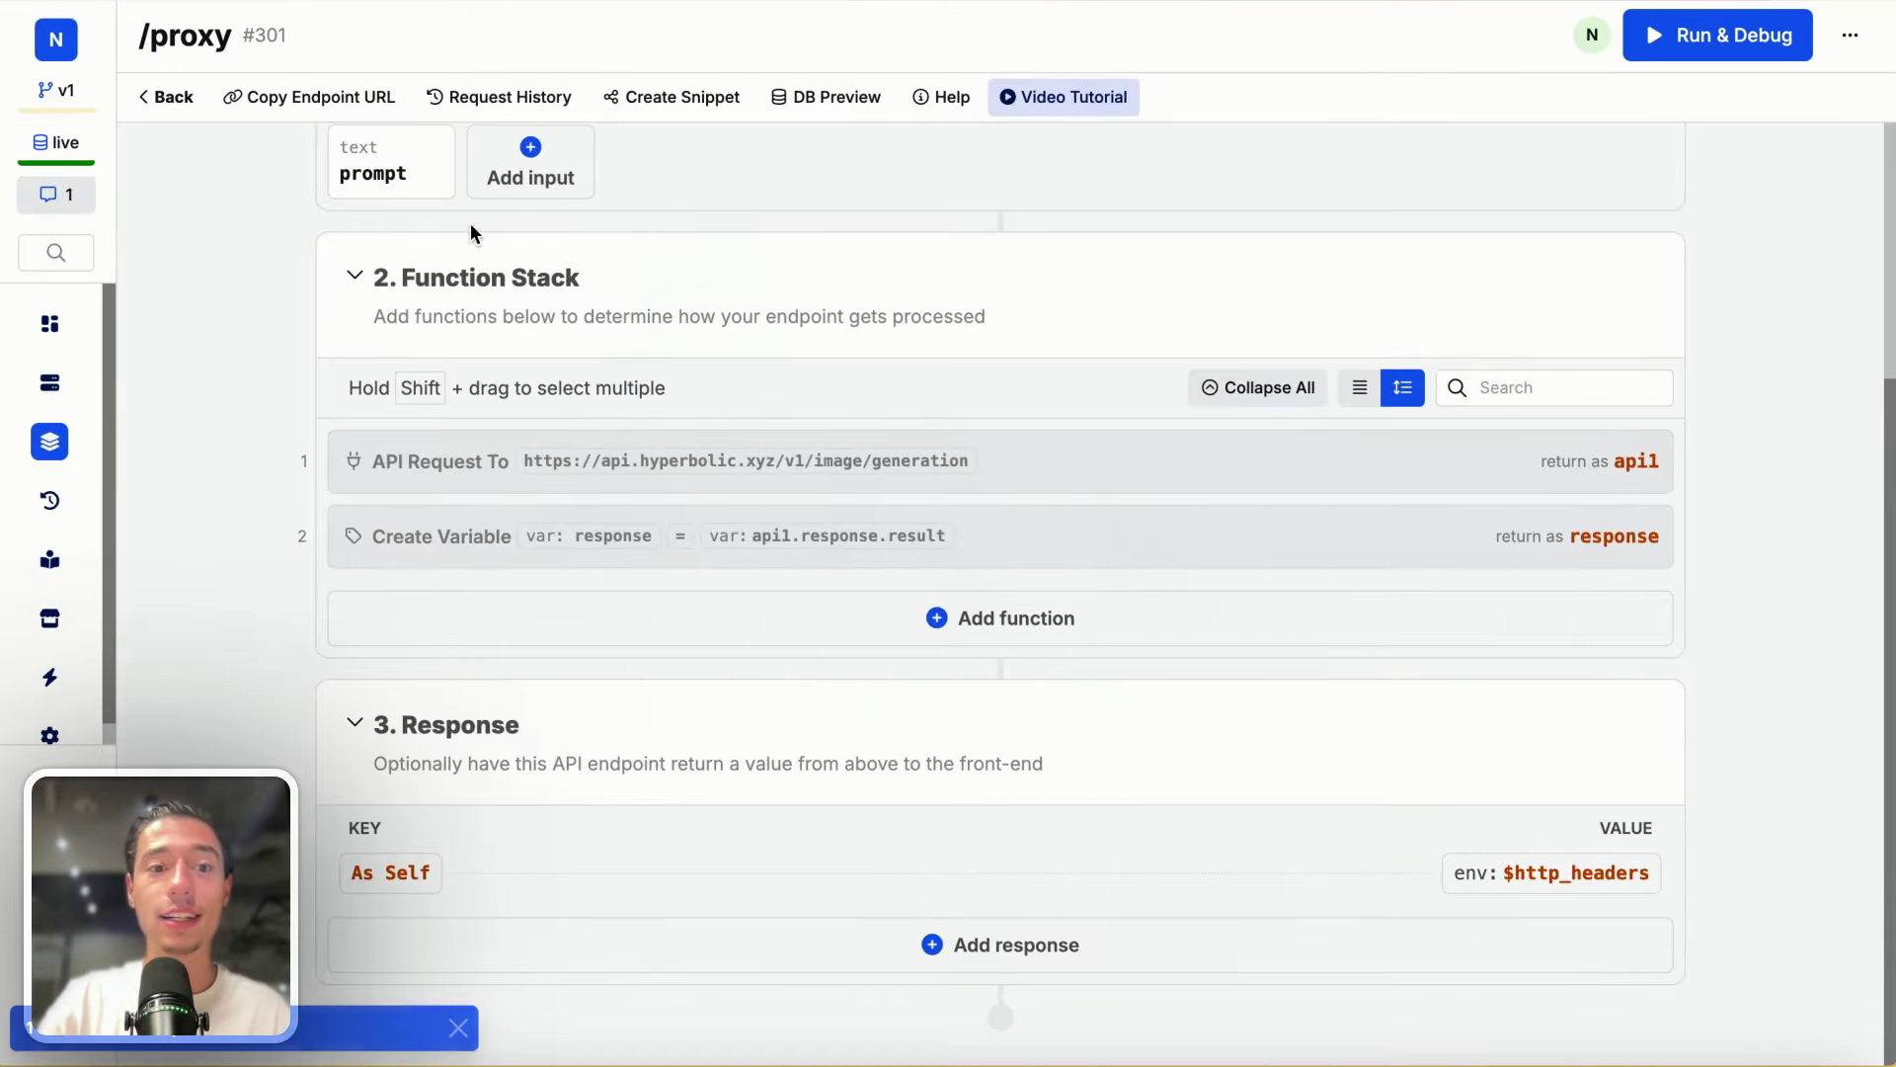
Step: Switch to the toddle editor, refetch the ai API on HomePage and examine the headers returned in its response data
{"action": "left_click", "coordinate": [59, 211]}
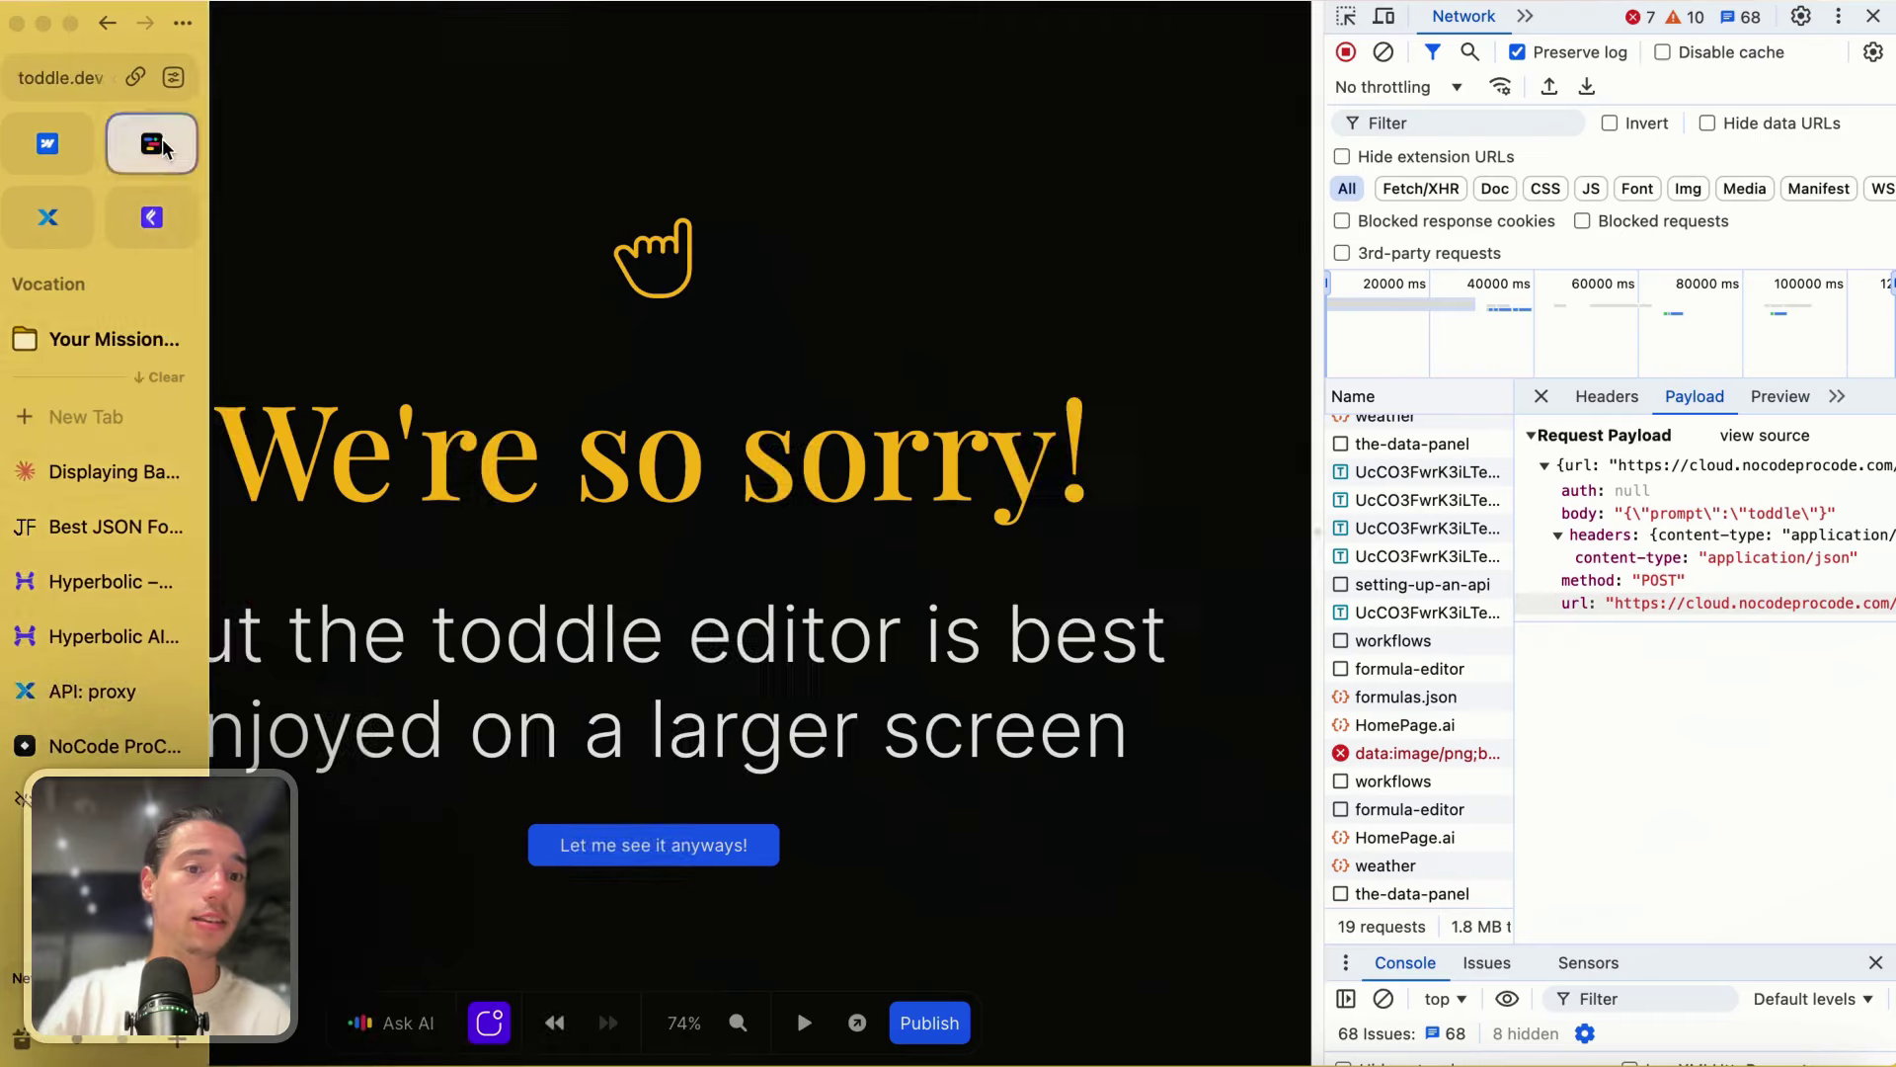
{"action": "left_click", "coordinate": [1874, 16]}
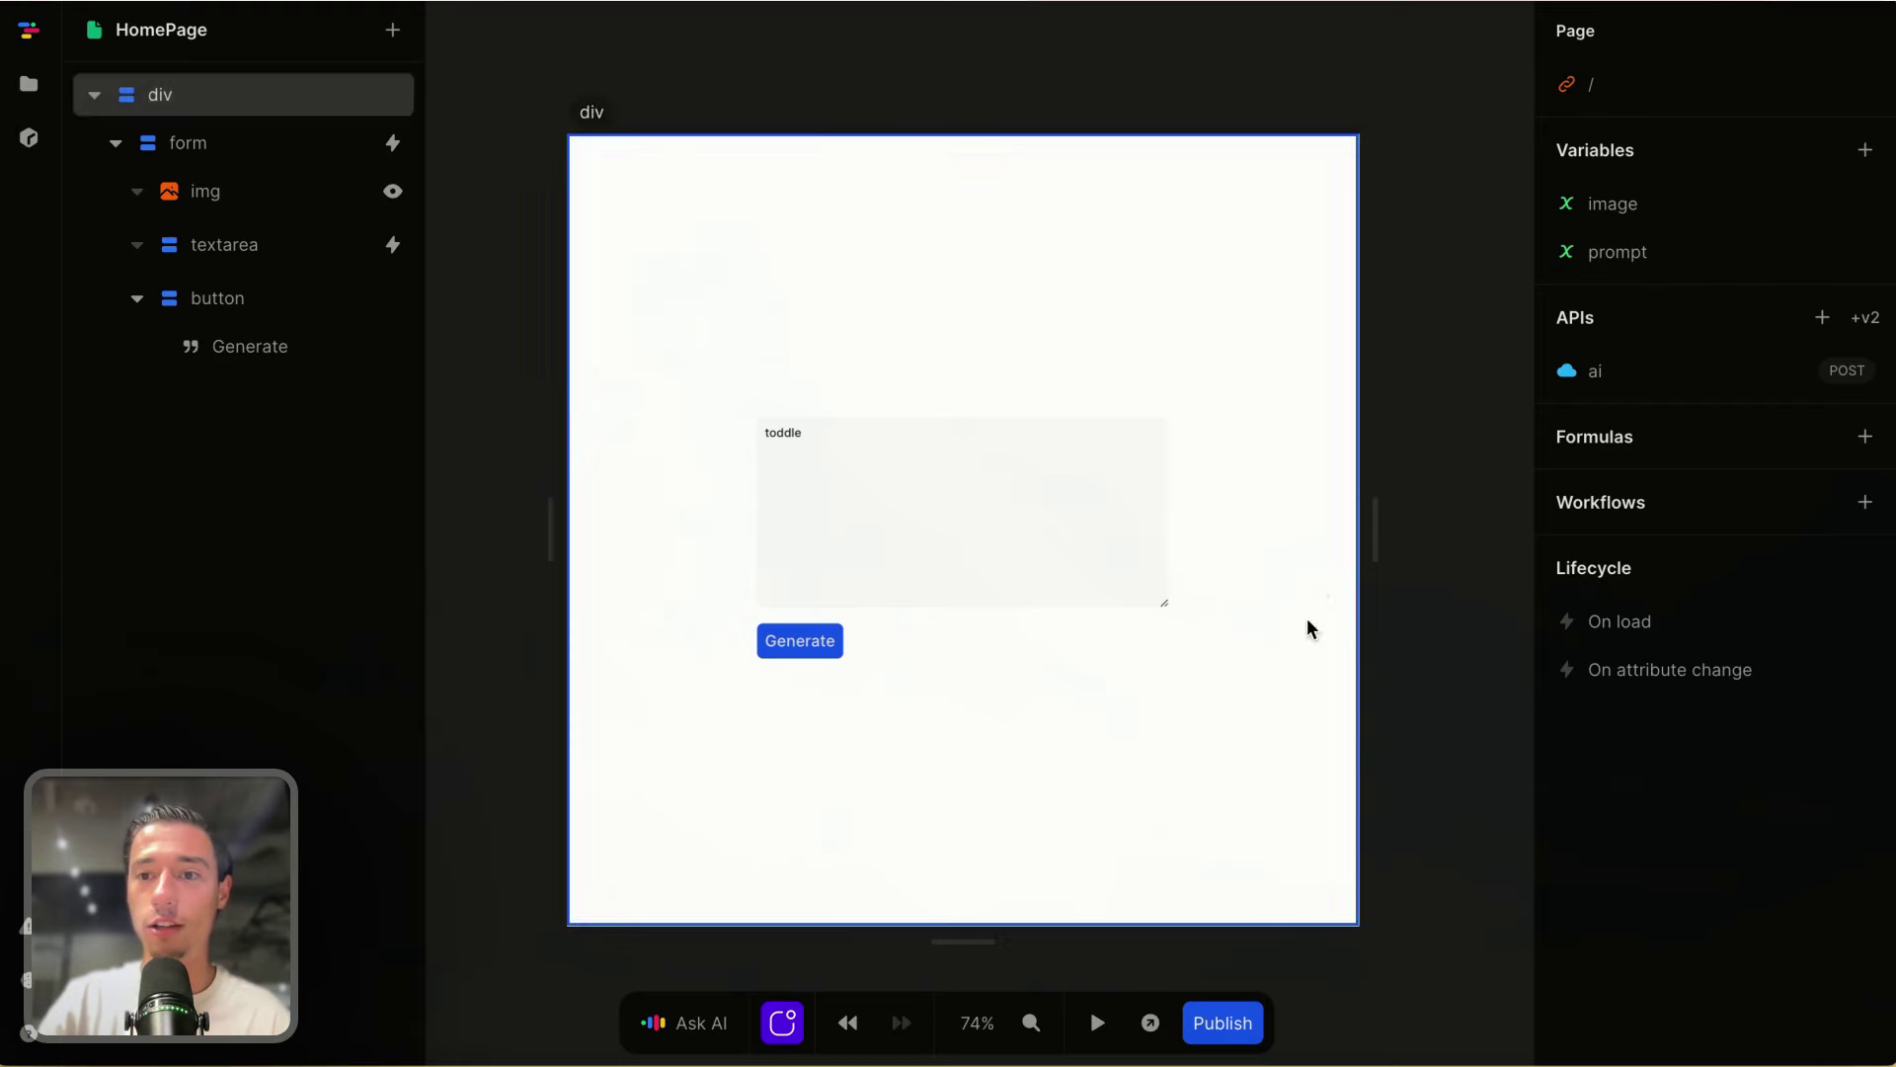
{"action": "left_click", "coordinate": [1689, 385]}
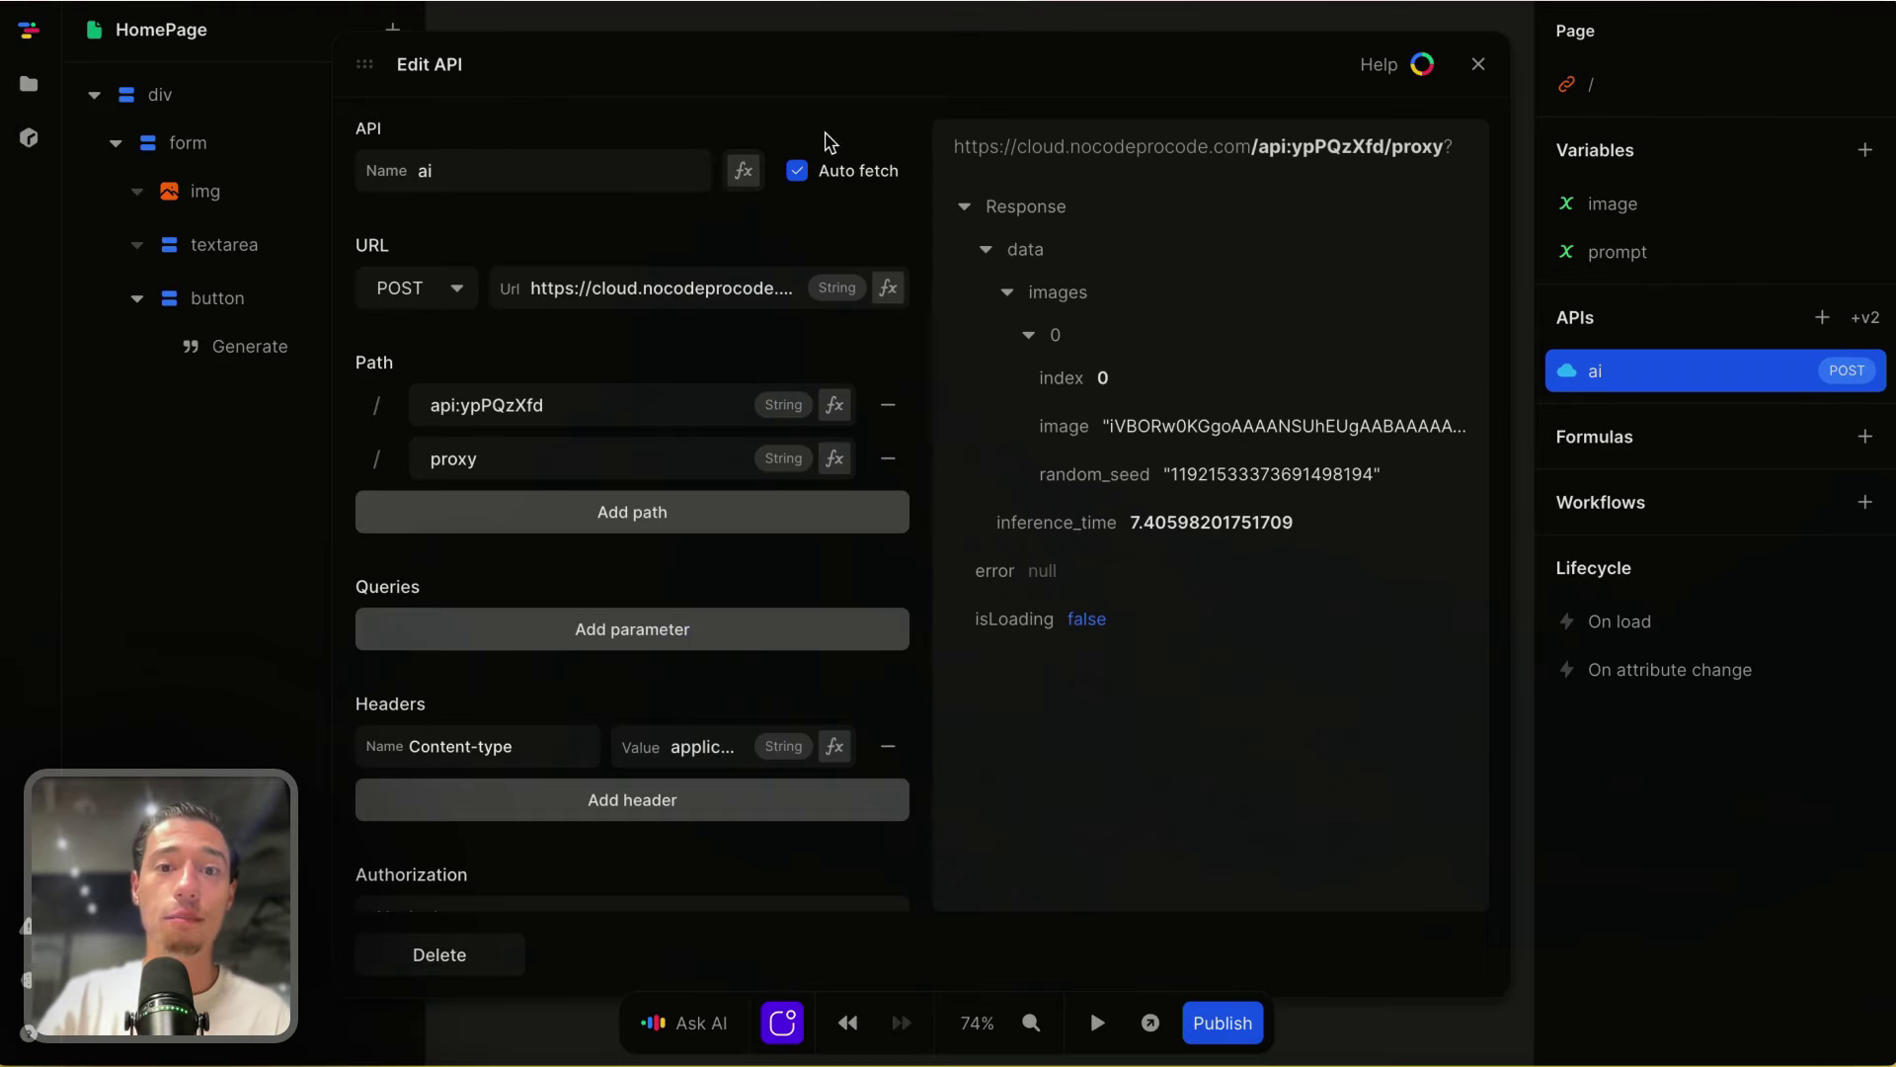
{"action": "left_click", "coordinate": [803, 176]}
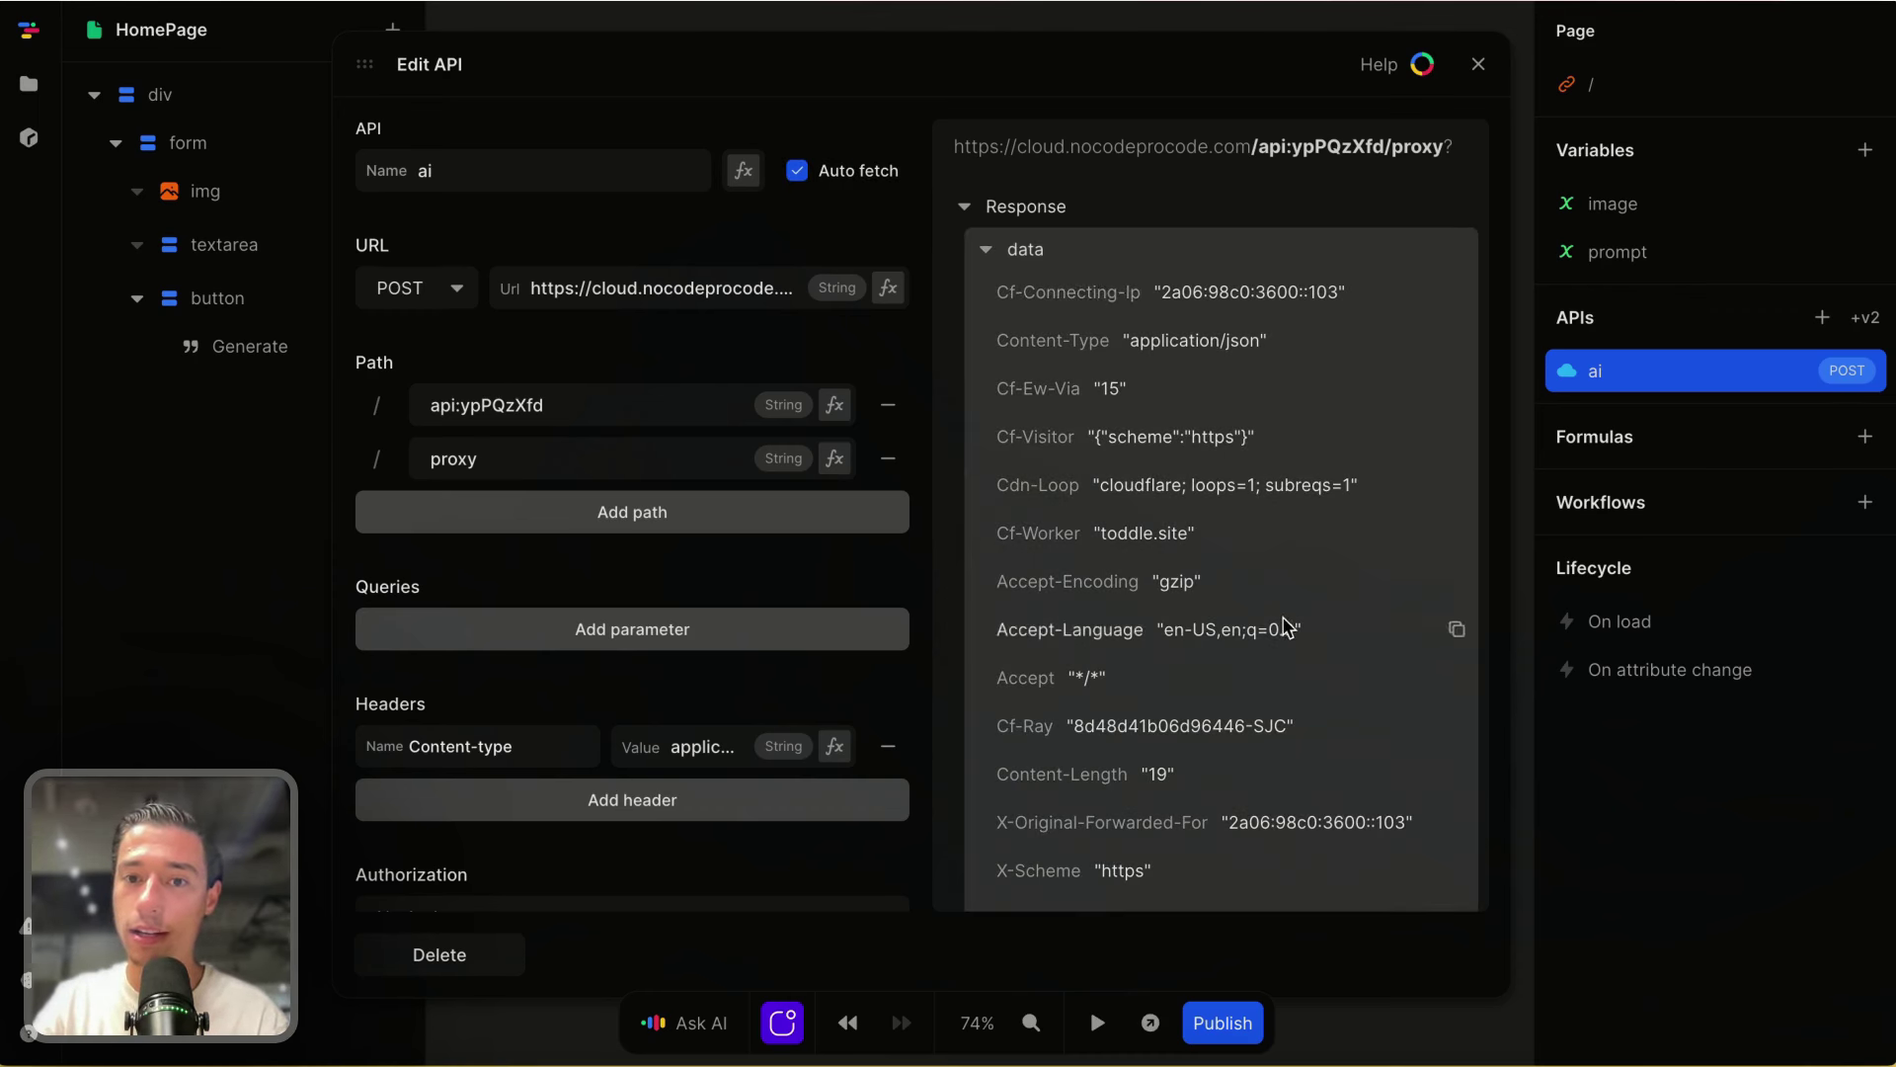
{"action": "scroll", "coordinate": [1202, 444], "scroll_direction": "down", "scroll_amount": 1}
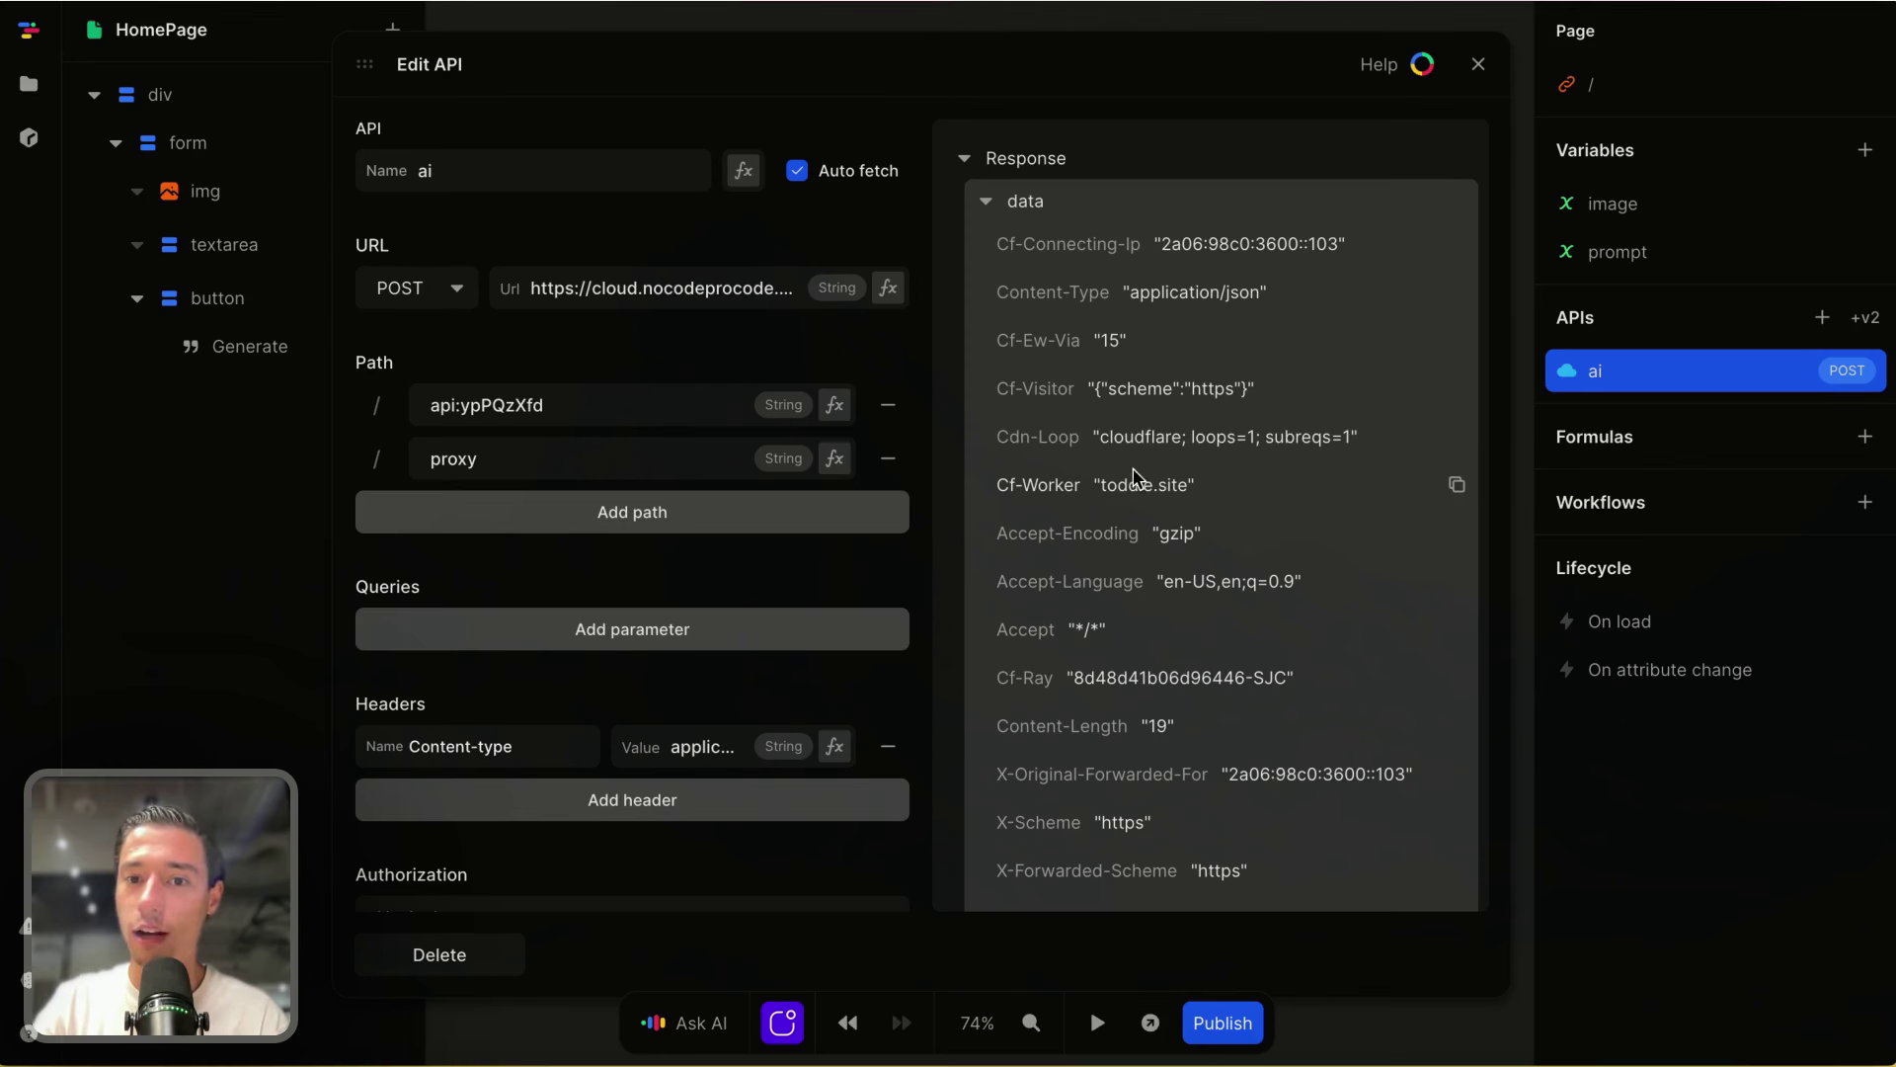
{"action": "scroll", "coordinate": [1153, 482], "scroll_direction": "down", "scroll_amount": 5}
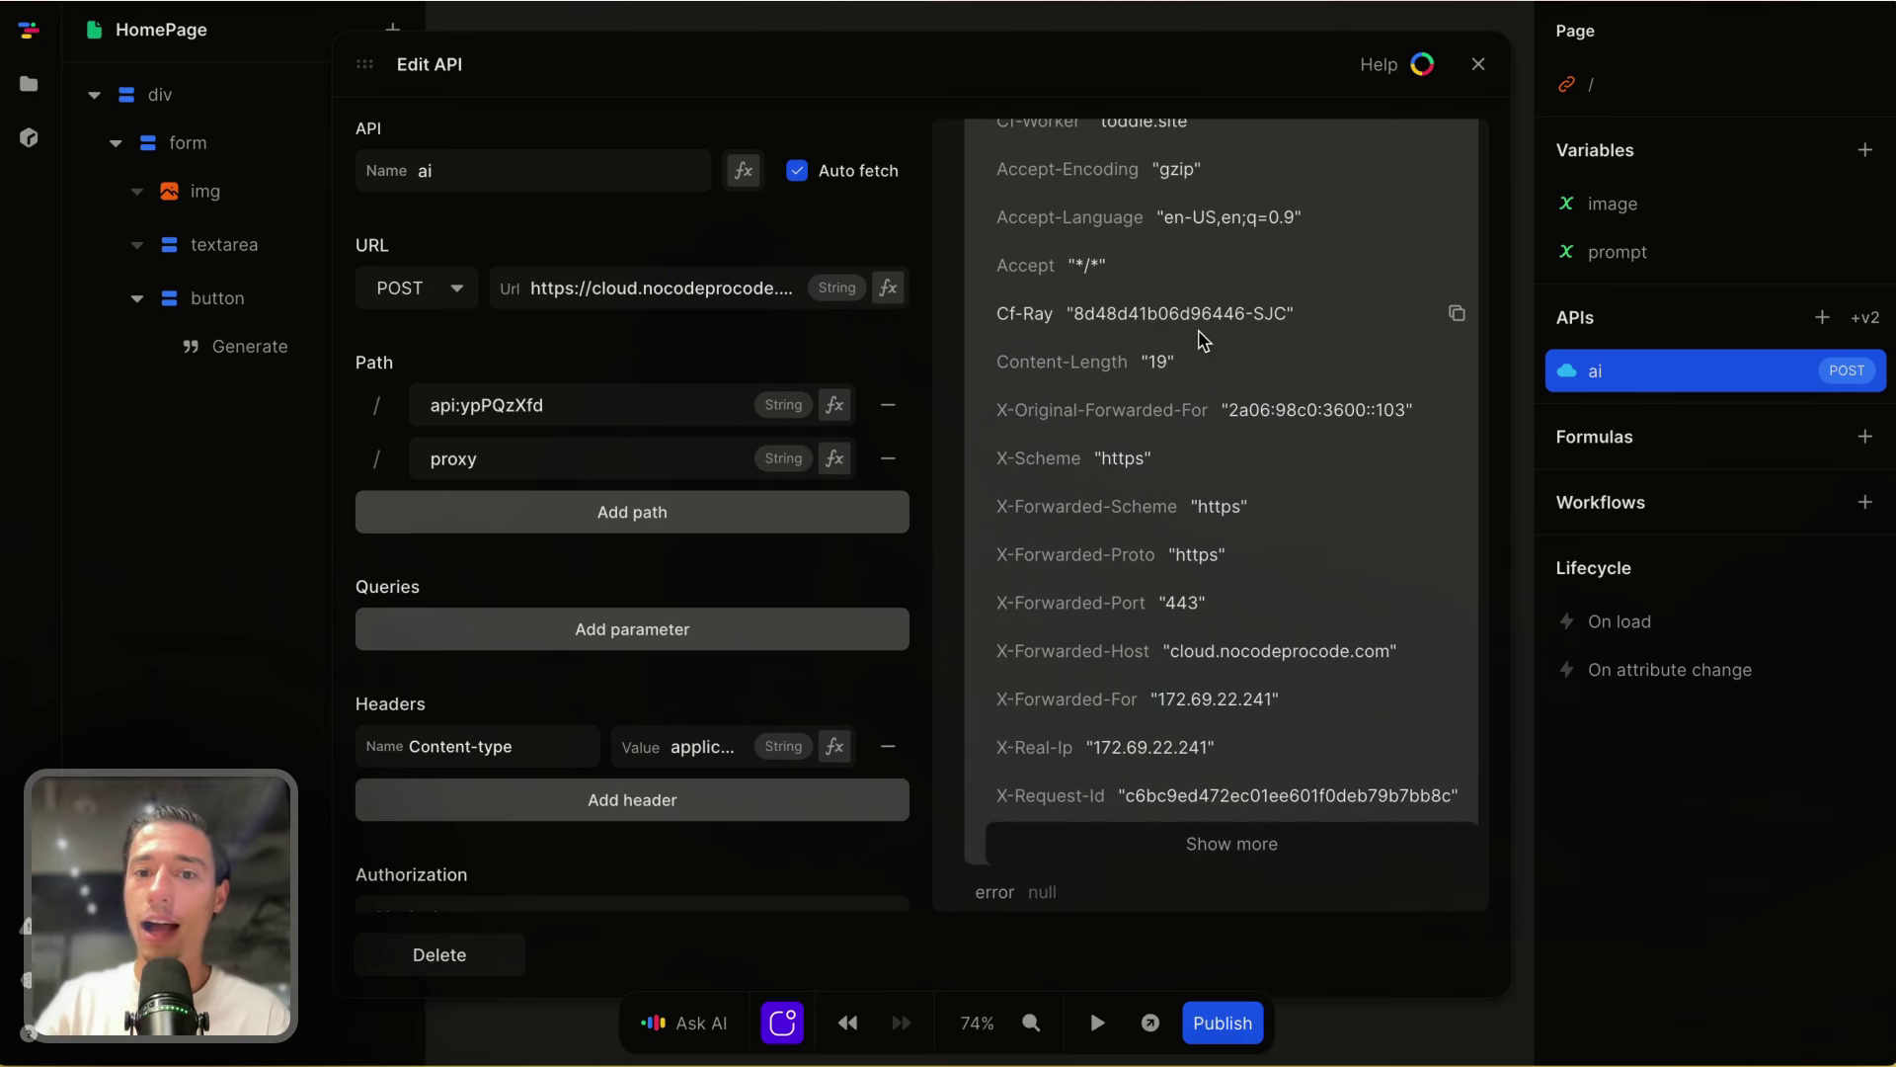
{"action": "scroll", "coordinate": [1204, 346], "scroll_direction": "up", "scroll_amount": 5}
Step: Switch Auto fetch off and on repeatedly for the ai API to send several requests to the proxy, leaving it enabled
{"action": "left_click", "coordinate": [797, 174]}
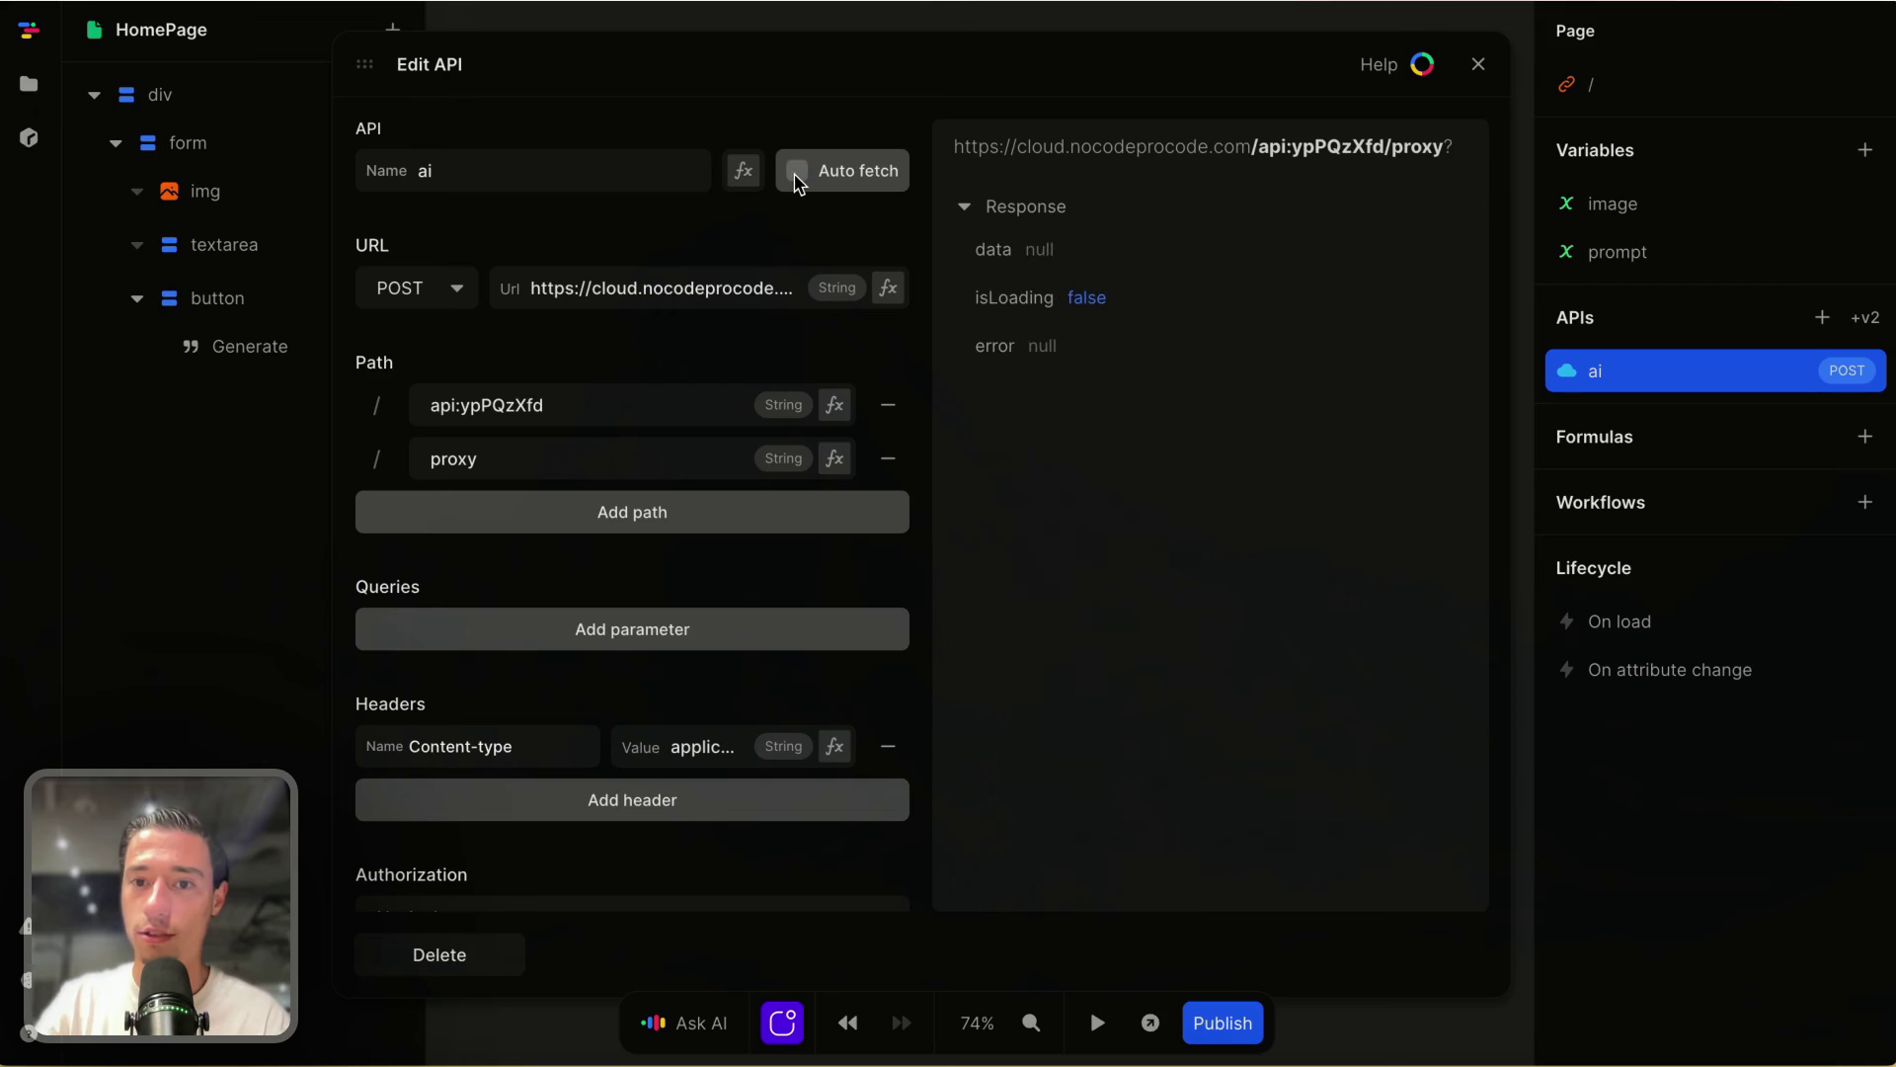
{"action": "left_click", "coordinate": [797, 176]}
{"action": "left_click", "coordinate": [797, 174]}
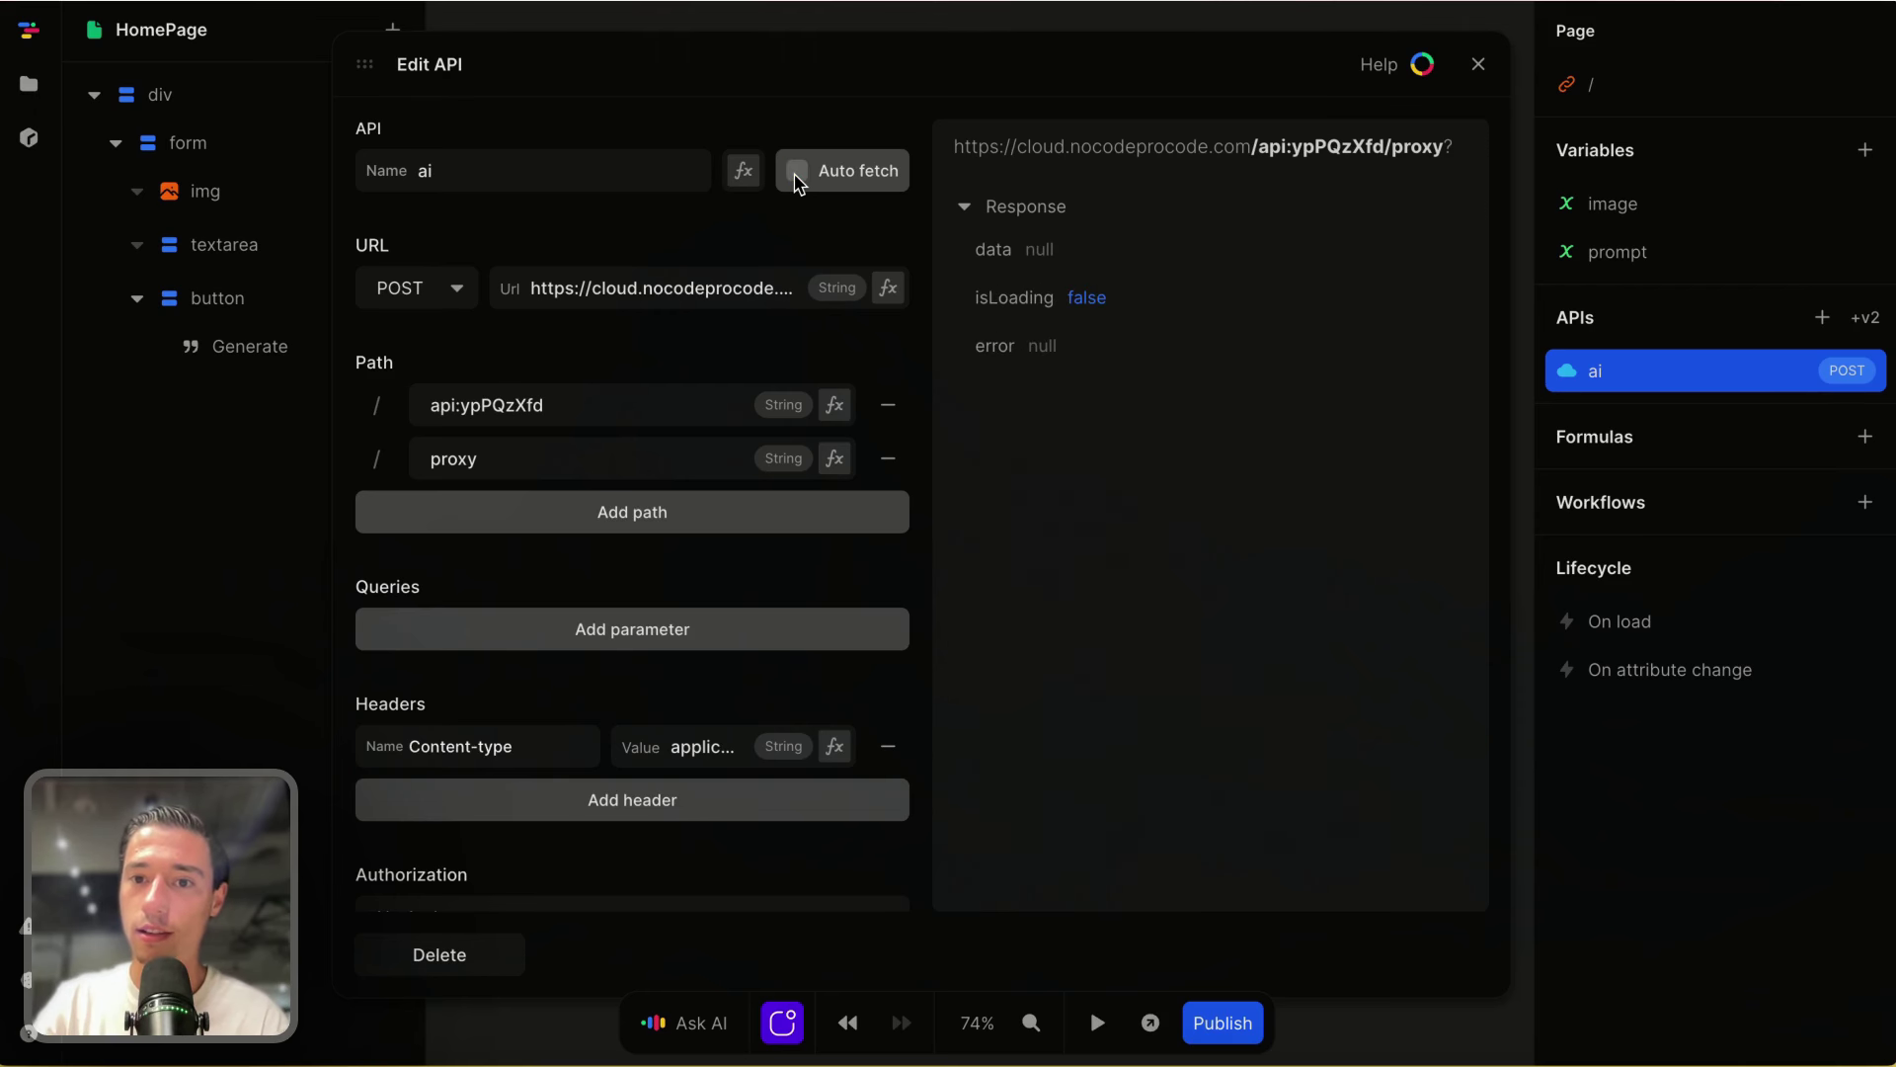
{"action": "left_click", "coordinate": [797, 175]}
{"action": "left_click", "coordinate": [797, 175]}
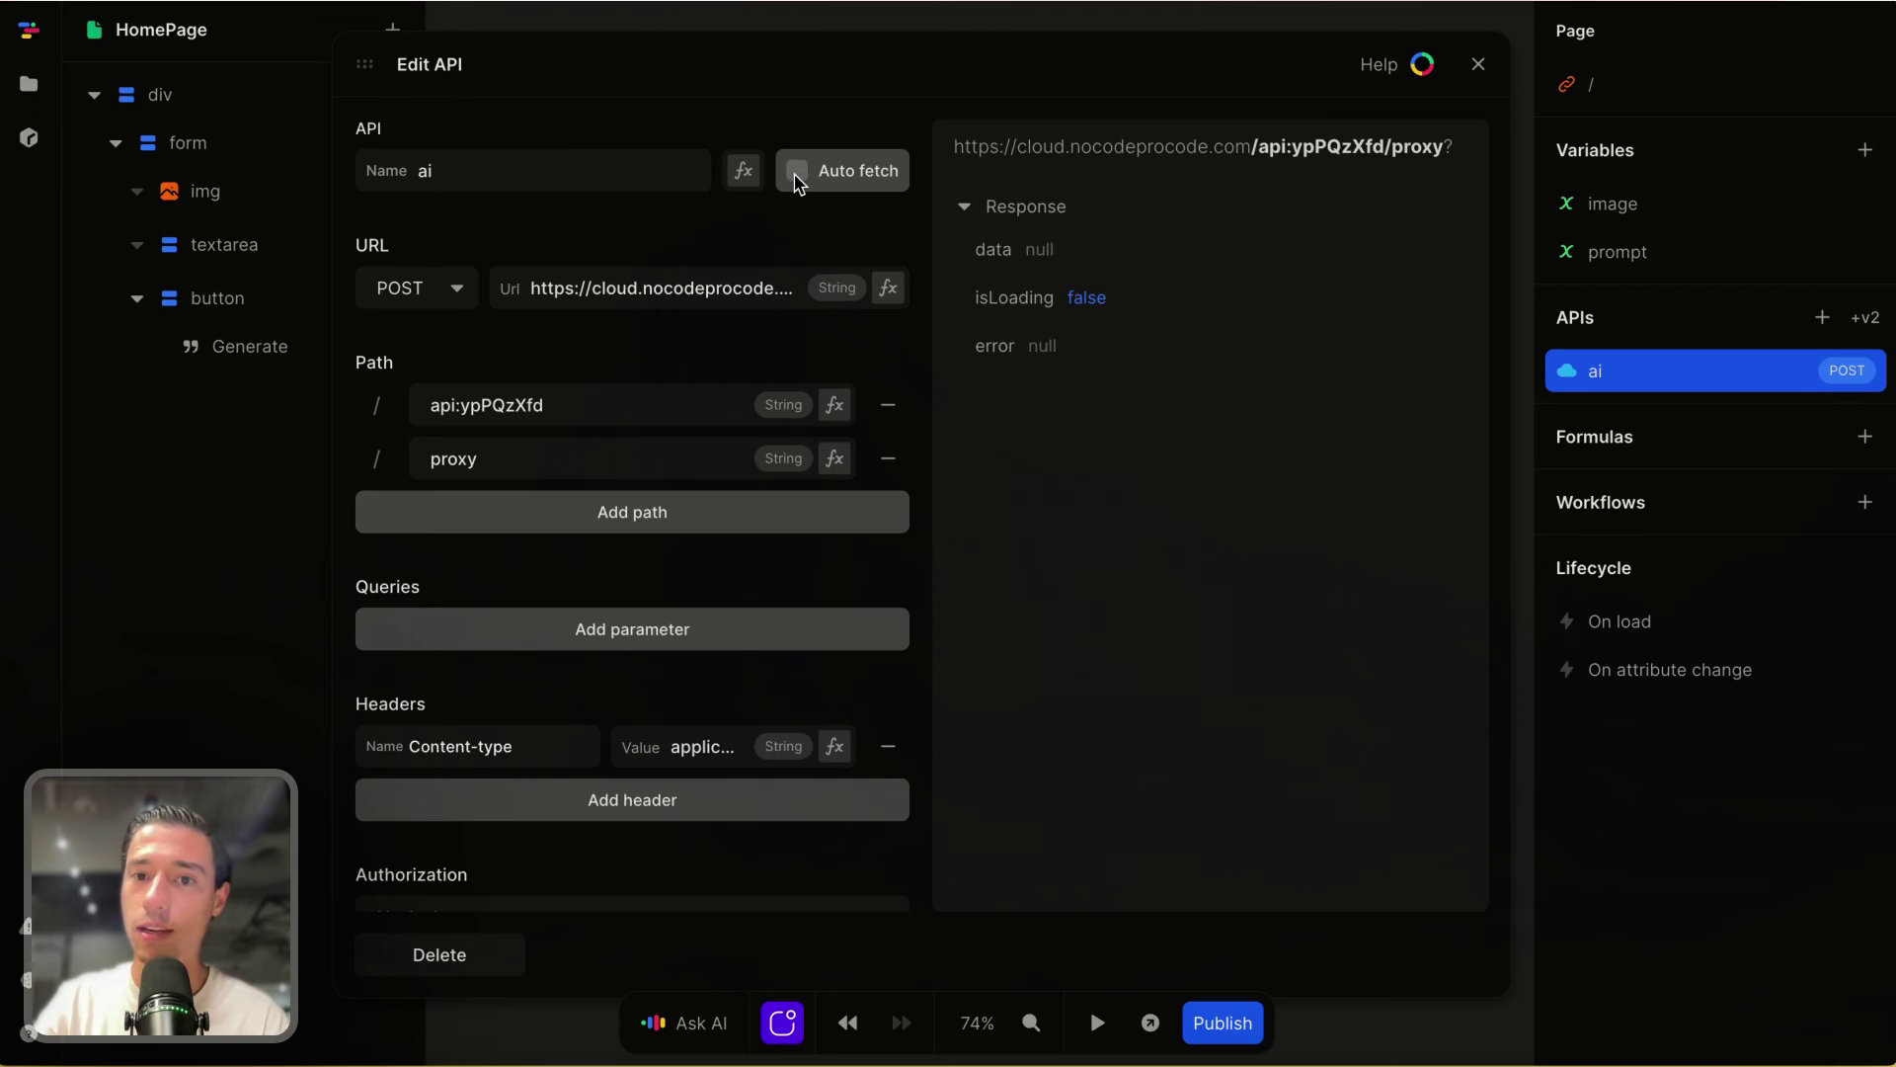
{"action": "left_click", "coordinate": [797, 174]}
{"action": "left_click", "coordinate": [797, 178]}
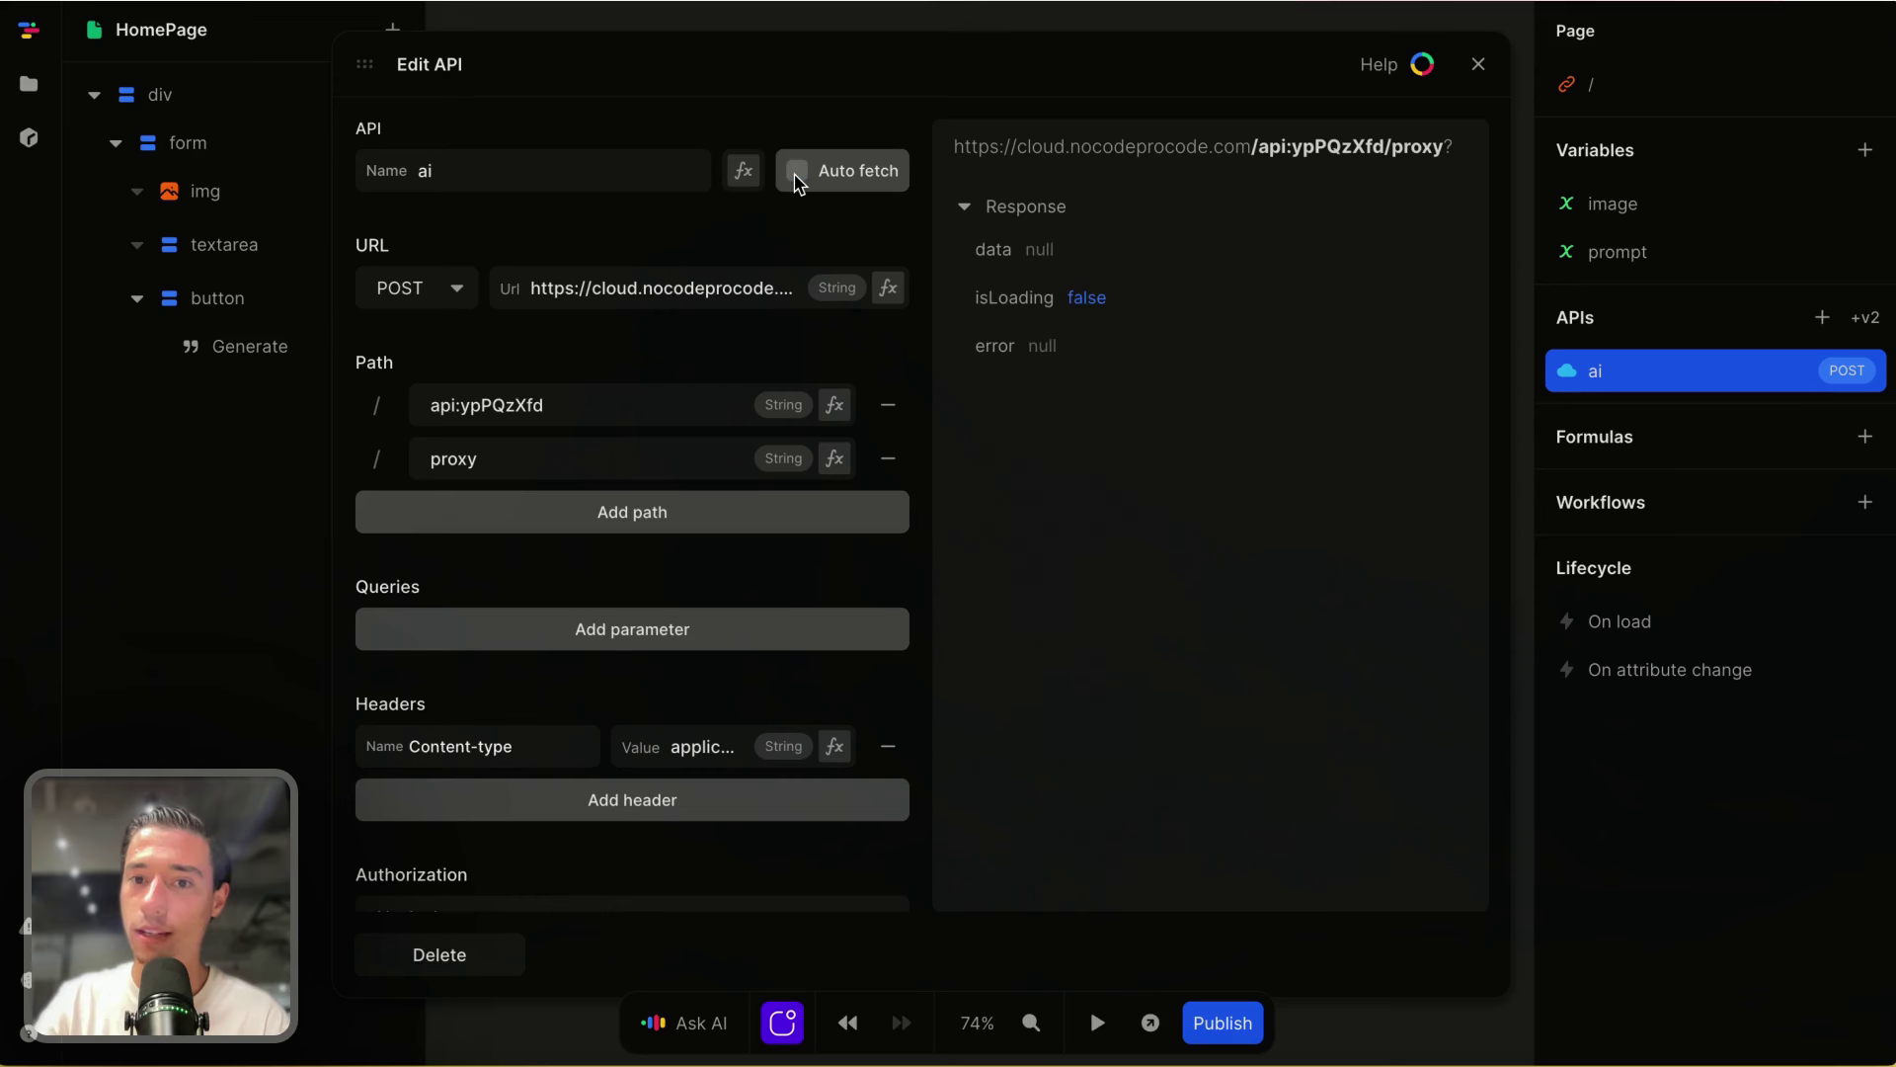
{"action": "left_click", "coordinate": [797, 178]}
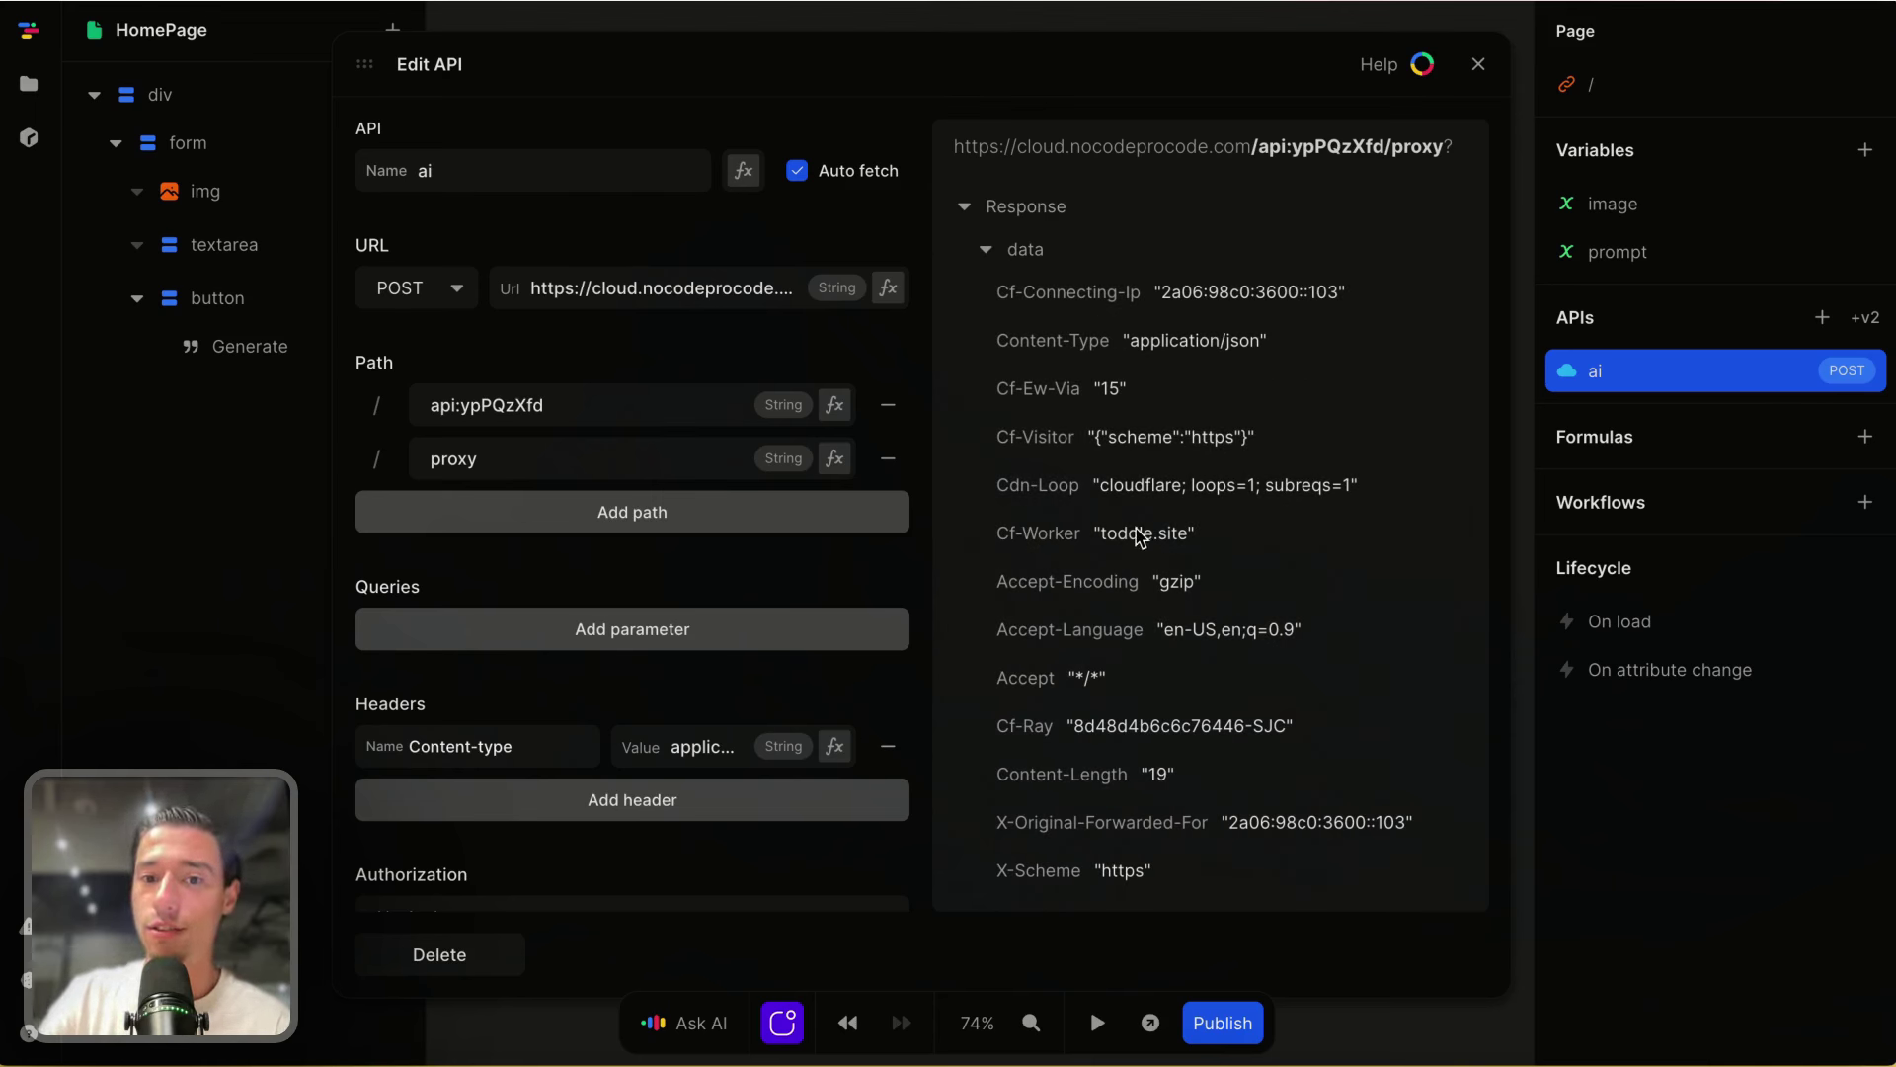
Step: Switch back to the proxy endpoint in Xano and open its request history
{"action": "mouse_move", "coordinate": [5, 454]}
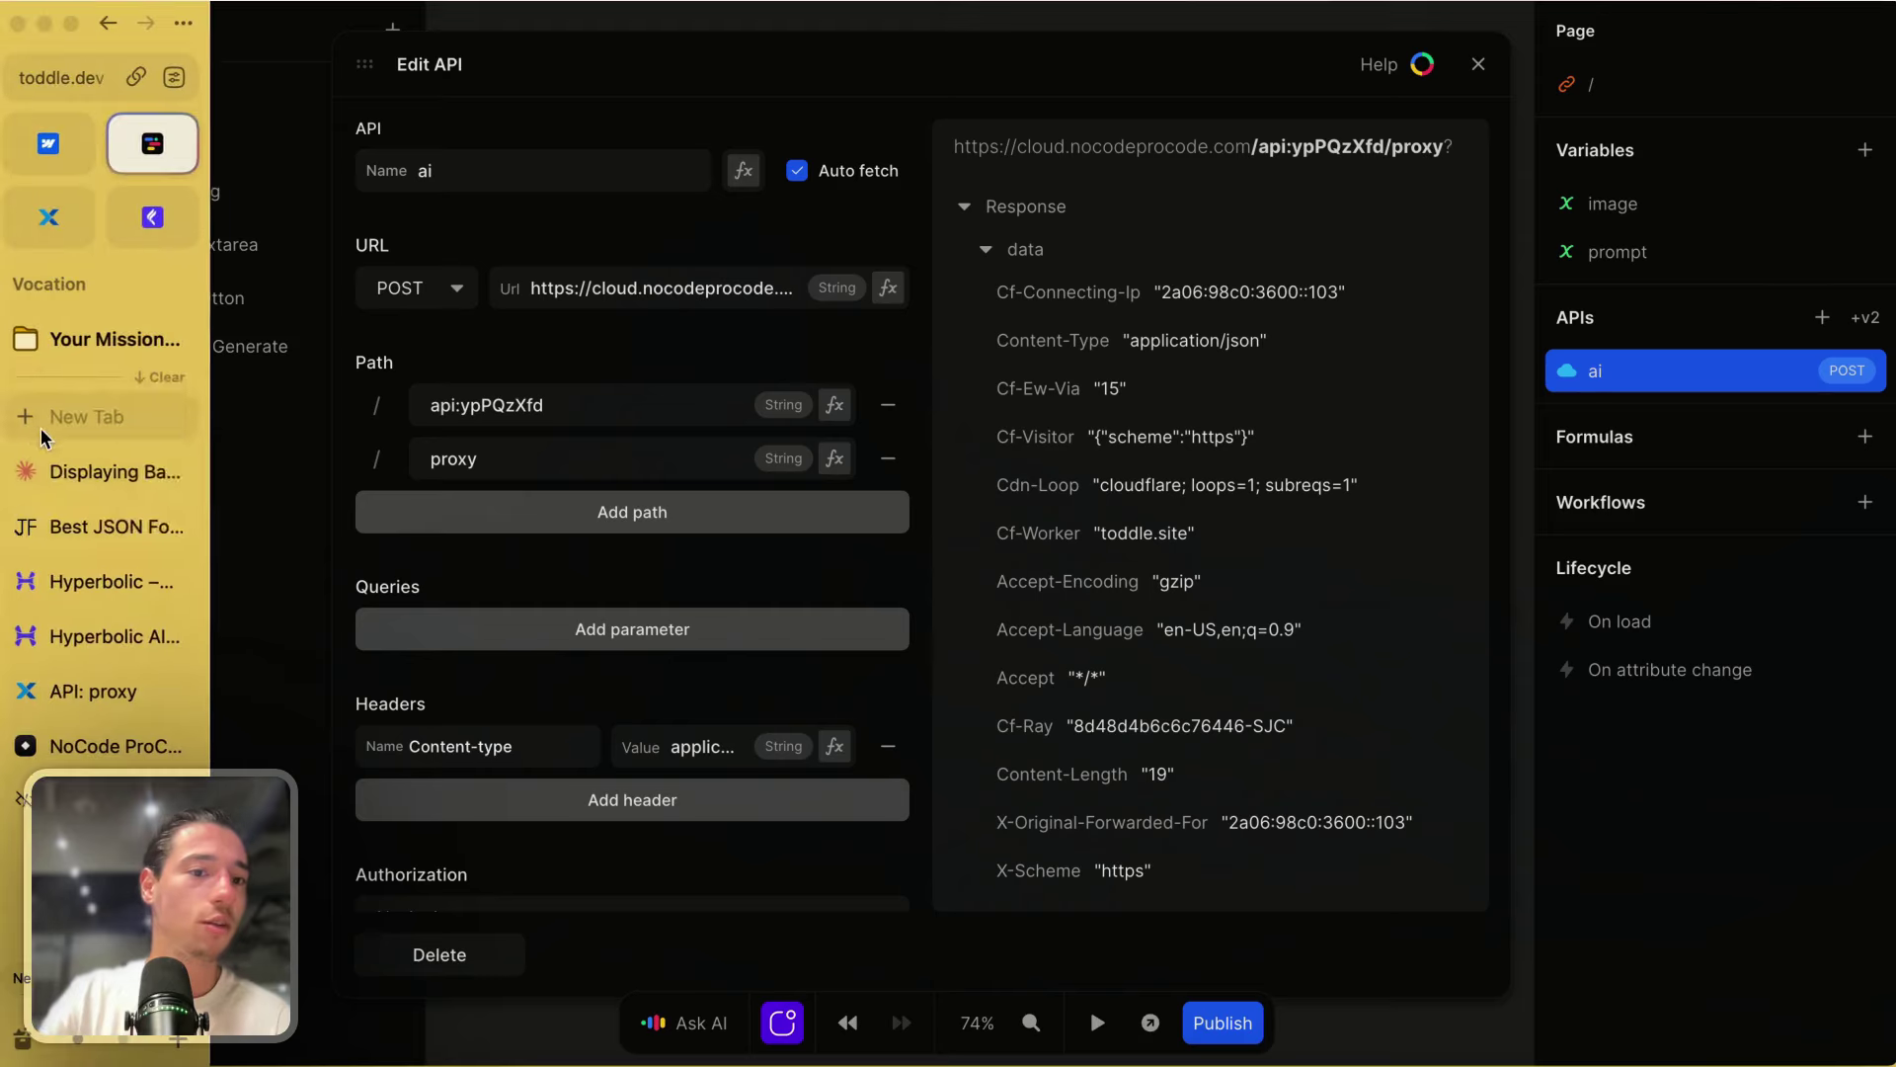
{"action": "left_click", "coordinate": [67, 693]}
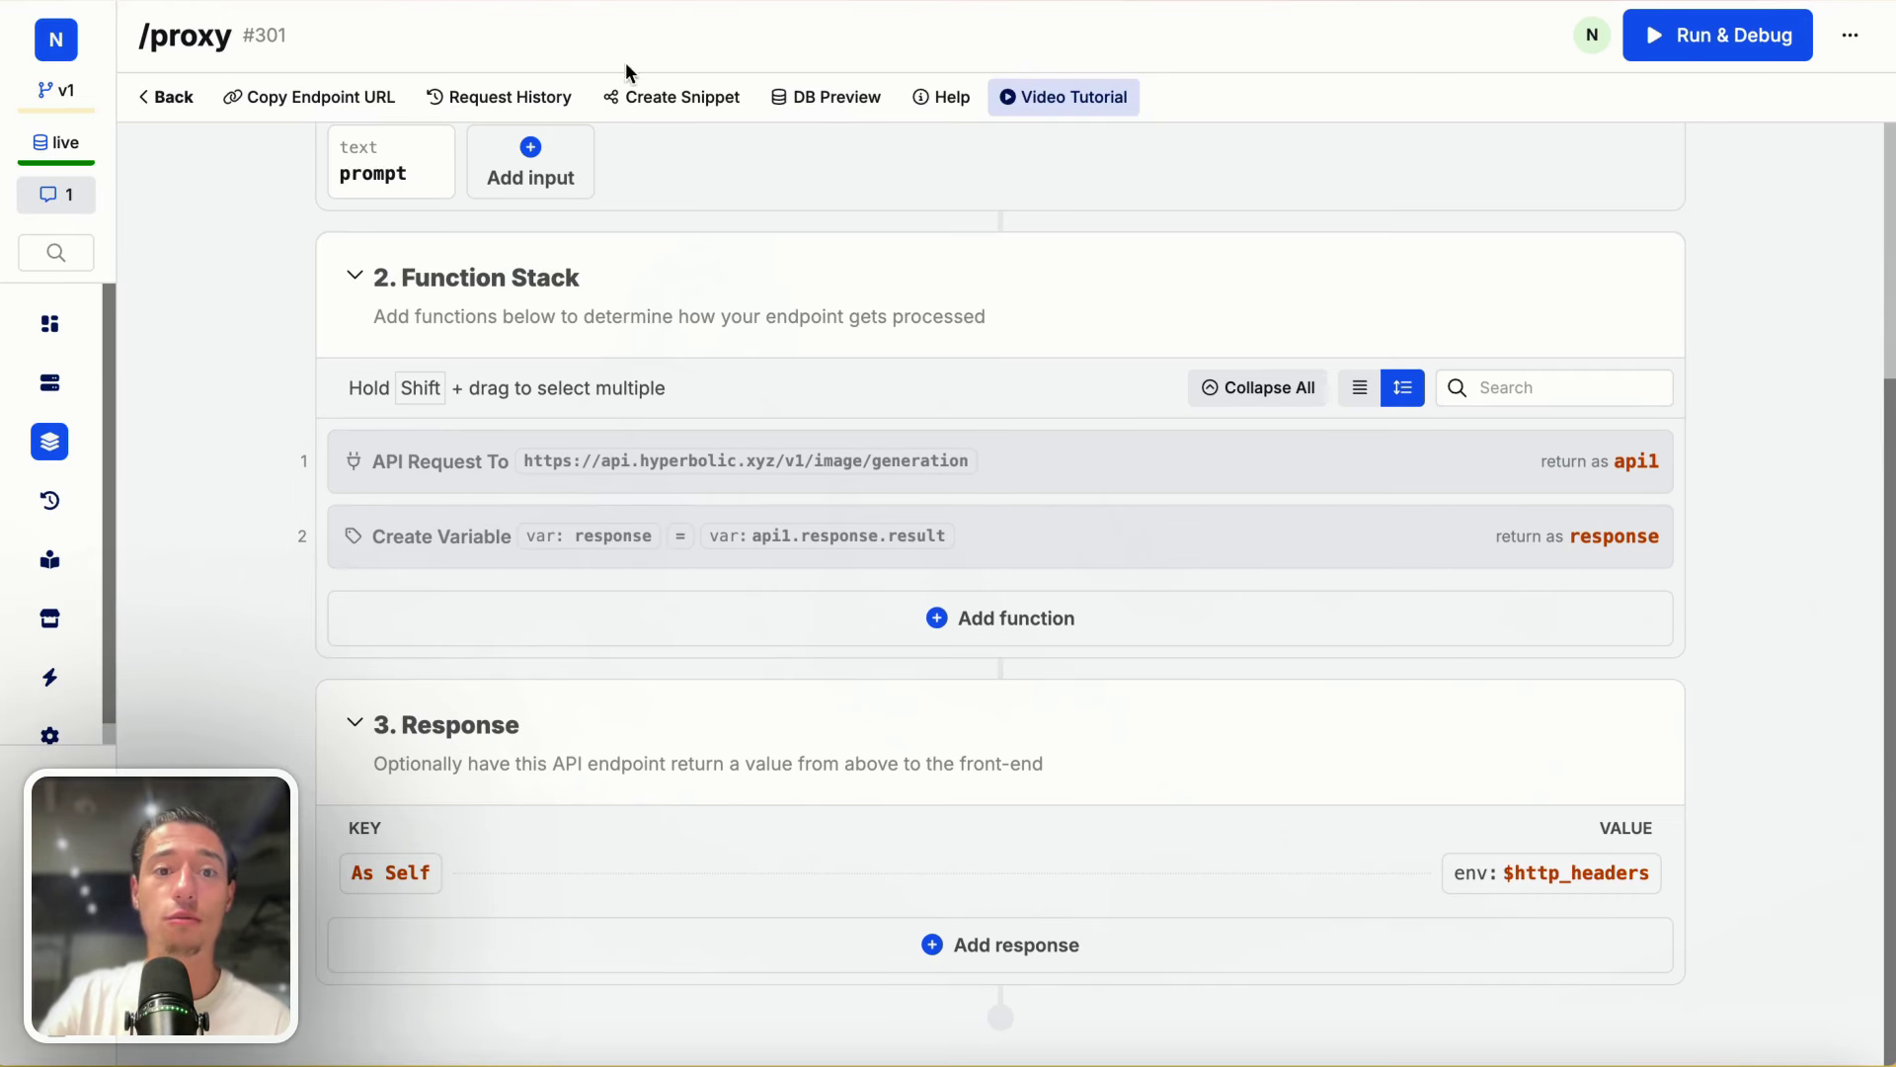
{"action": "left_click", "coordinate": [510, 97]}
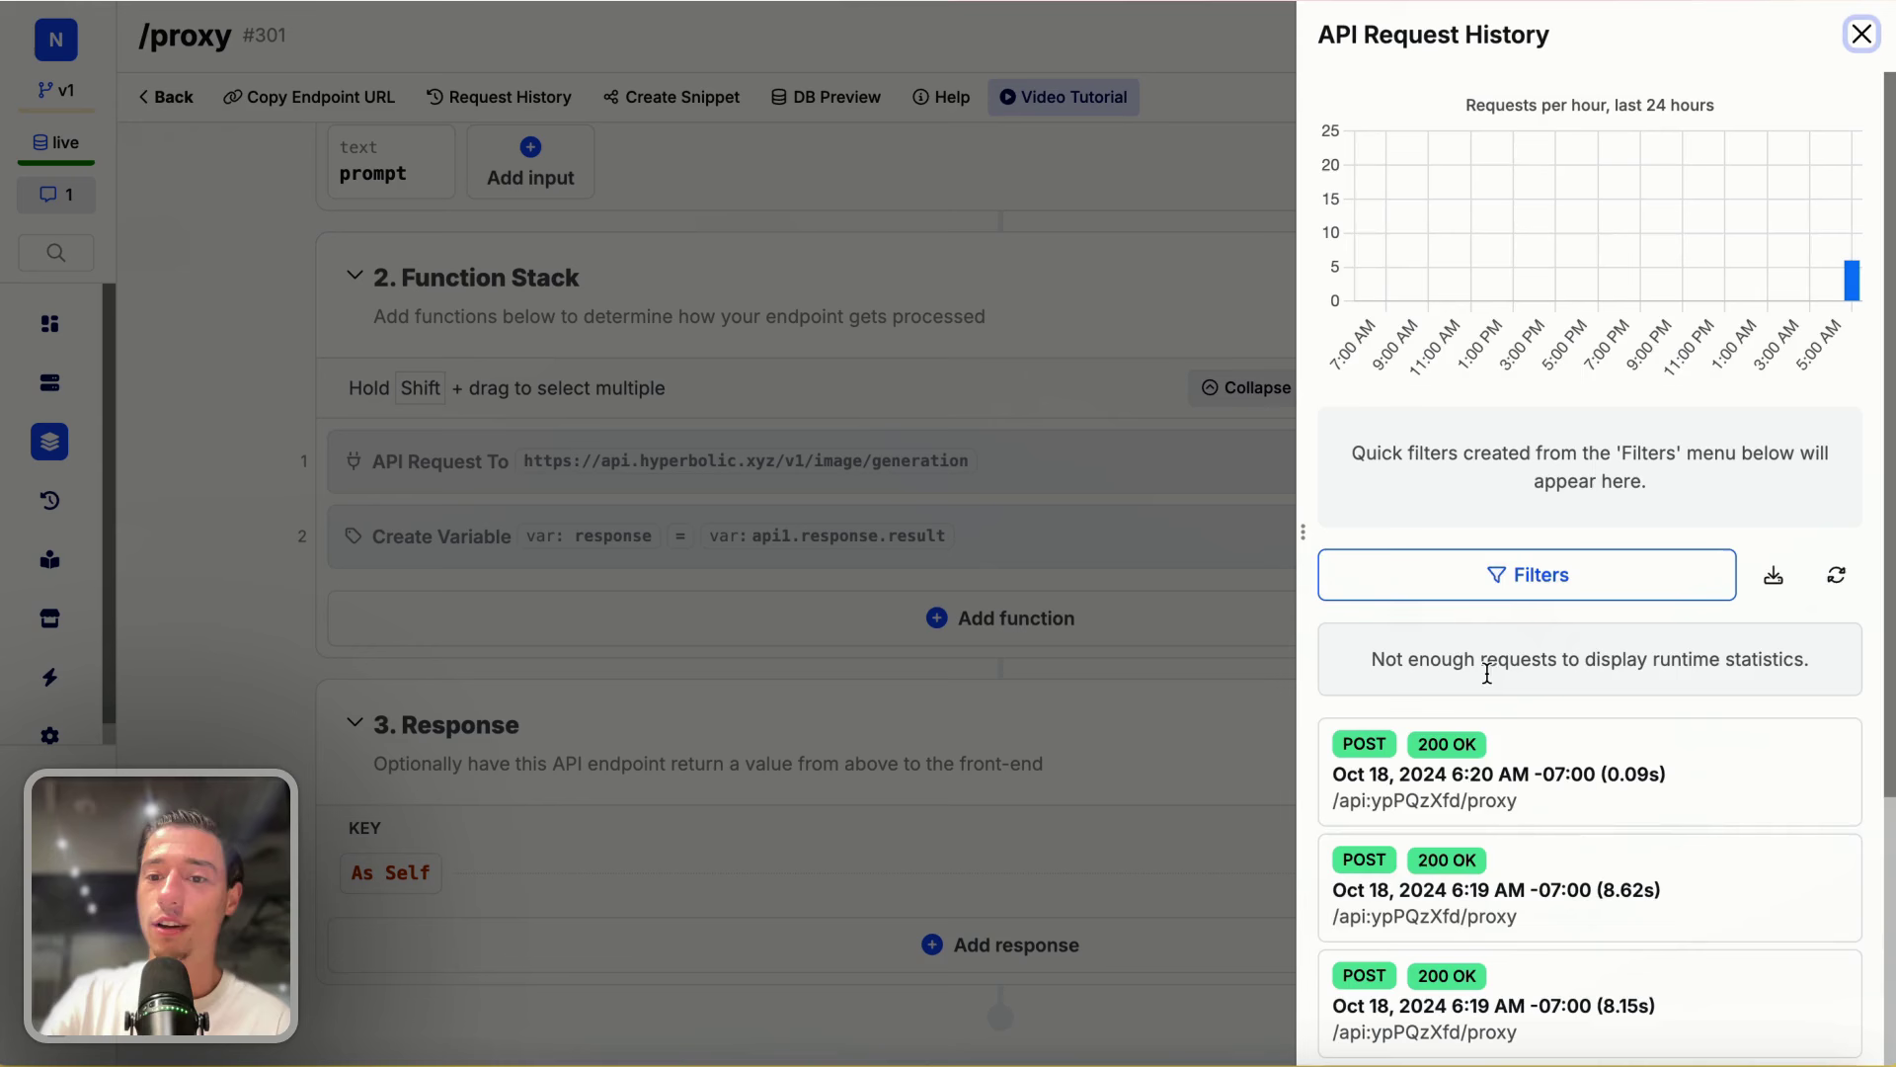
Step: Open the most recent request in the proxy's history and examine its input prompt and output headers
{"action": "left_click", "coordinate": [1471, 777]}
{"action": "left_click", "coordinate": [1331, 605]}
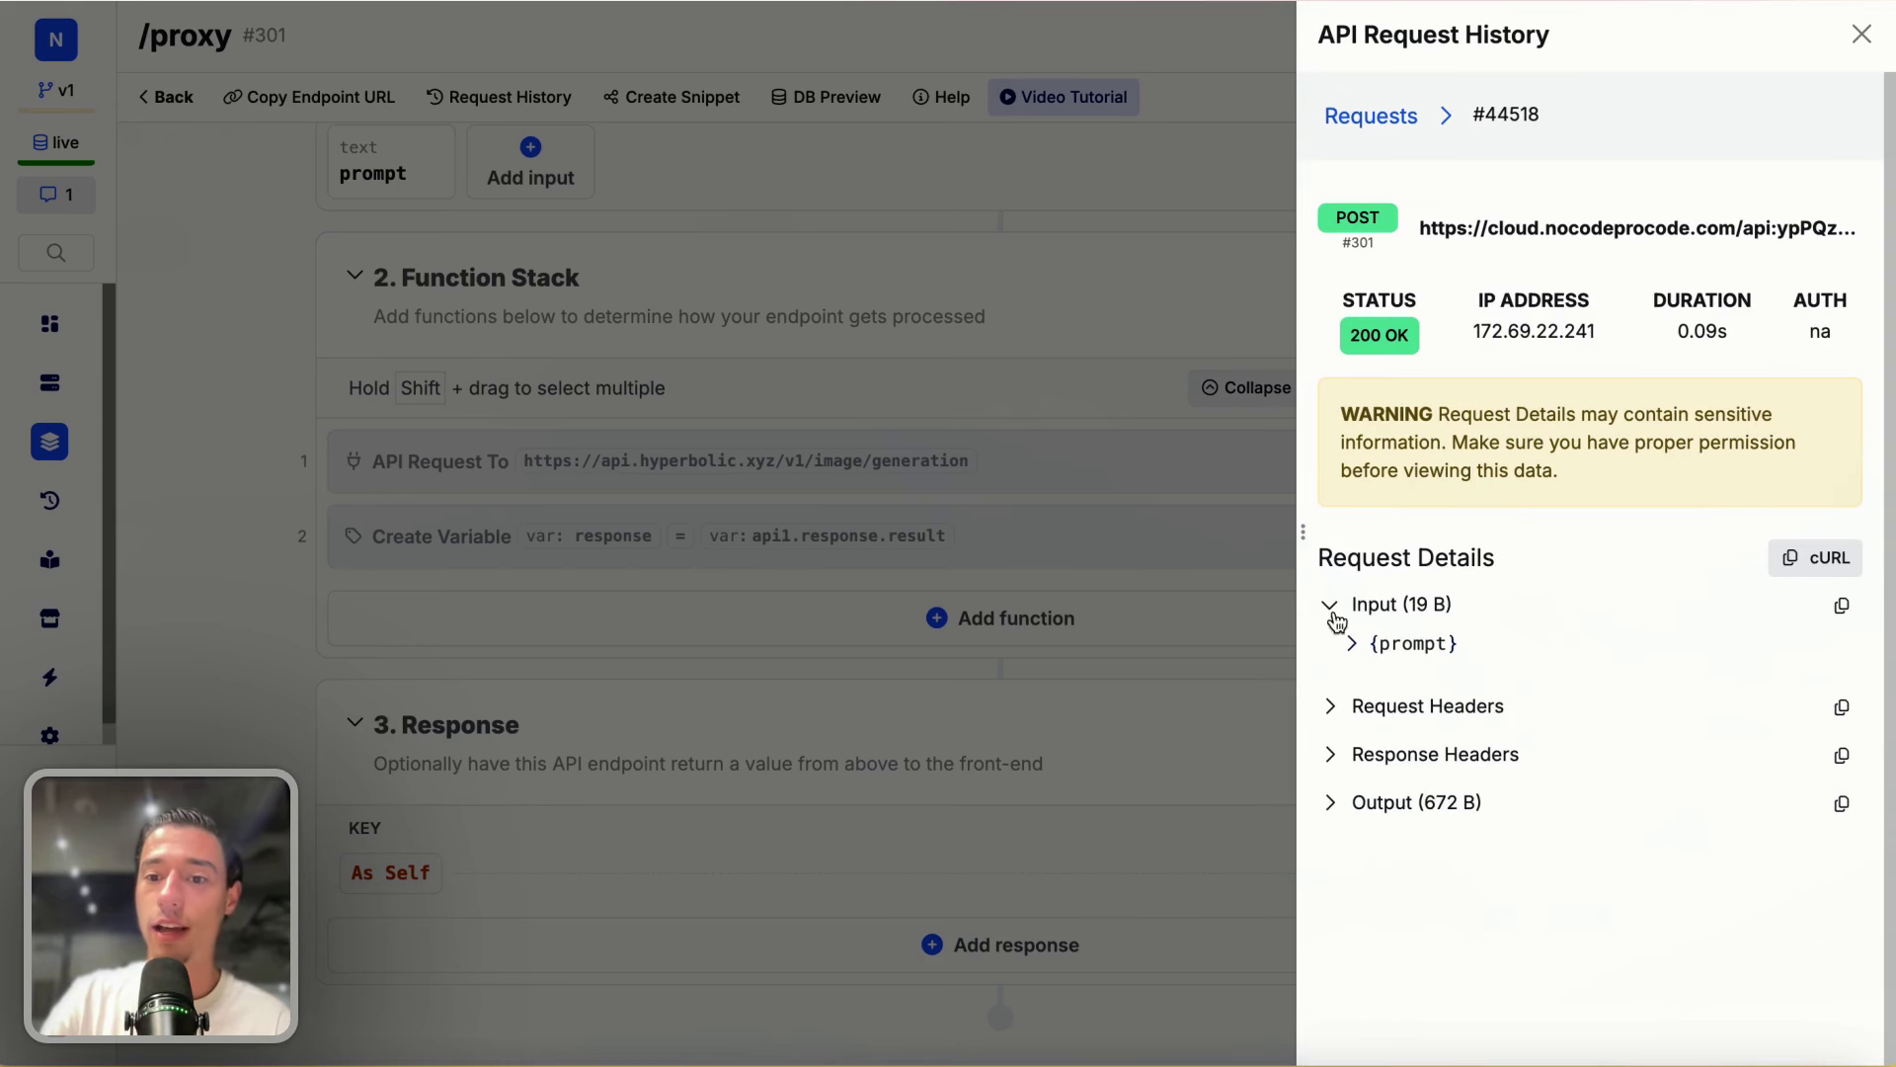
{"action": "left_click", "coordinate": [1331, 866]}
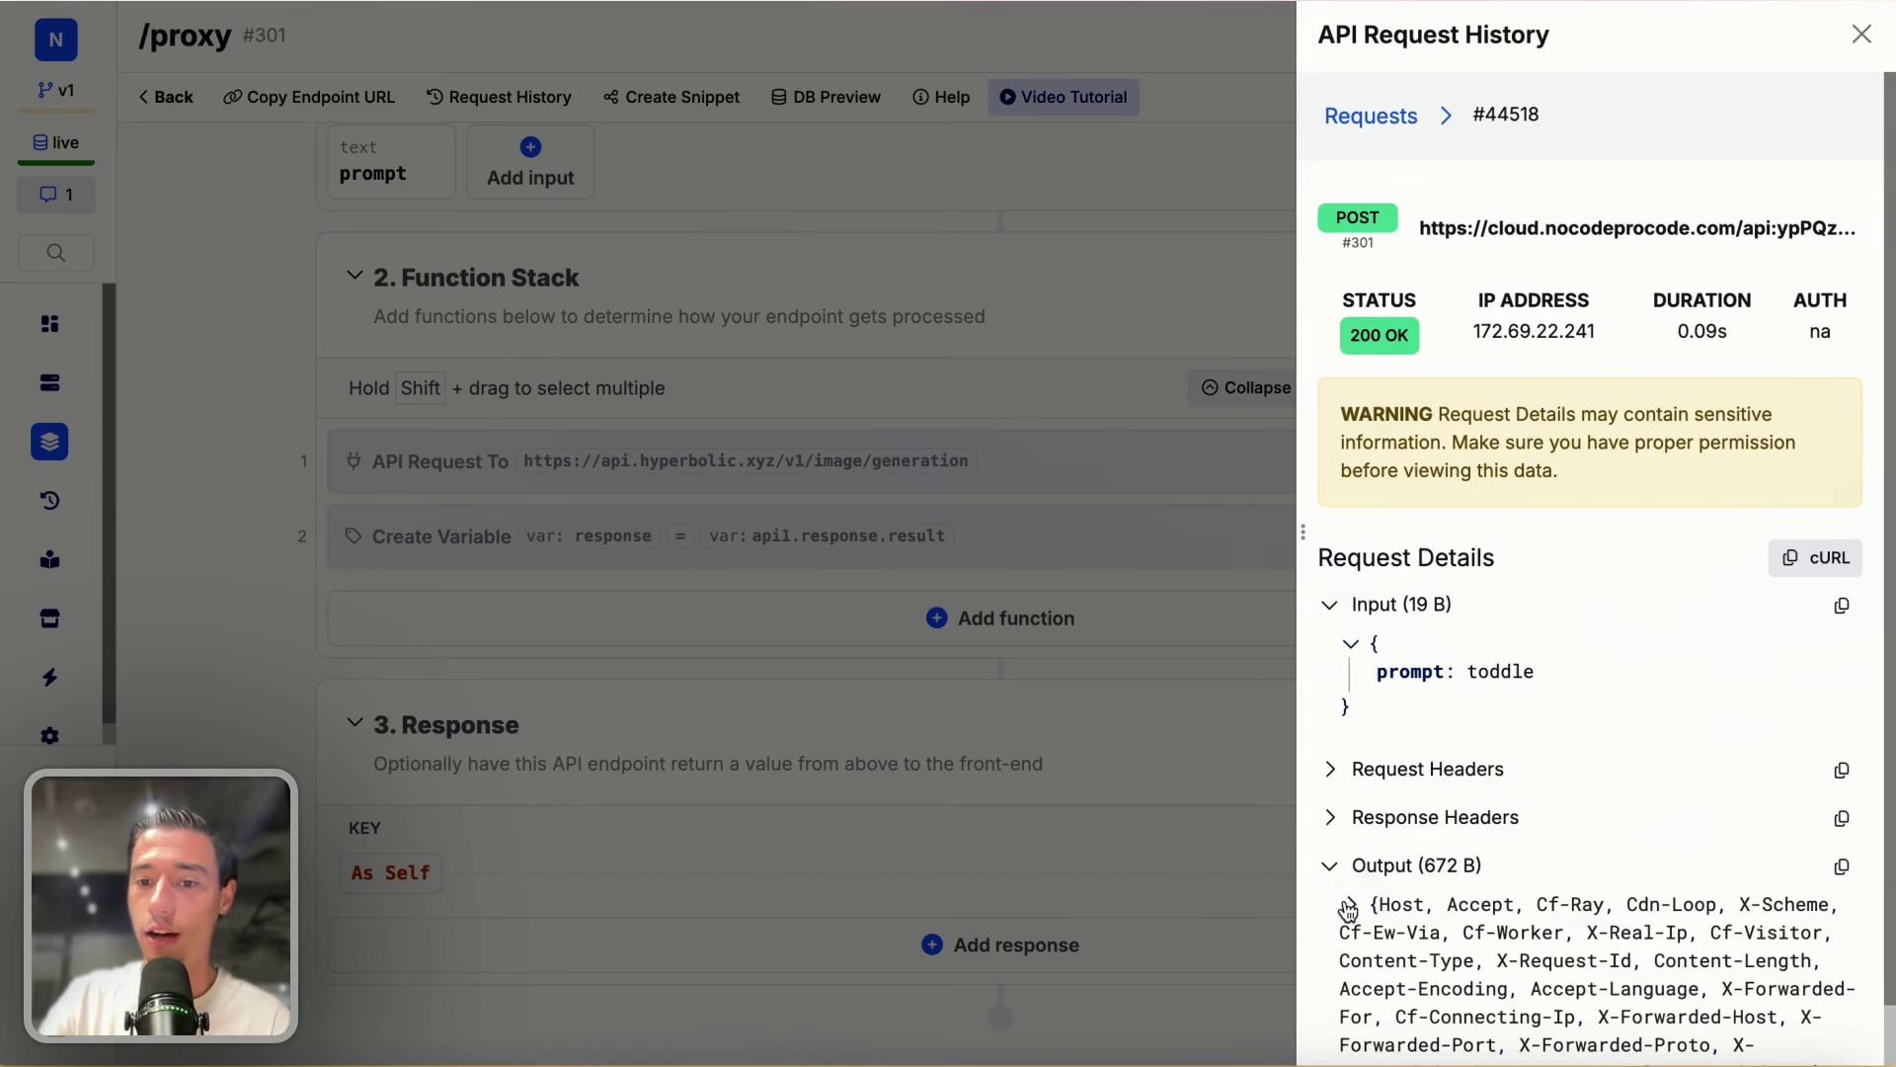
{"action": "scroll", "coordinate": [1412, 900], "scroll_direction": "down", "scroll_amount": 1}
{"action": "left_click", "coordinate": [1350, 841]}
{"action": "scroll", "coordinate": [1442, 852], "scroll_direction": "down", "scroll_amount": 3}
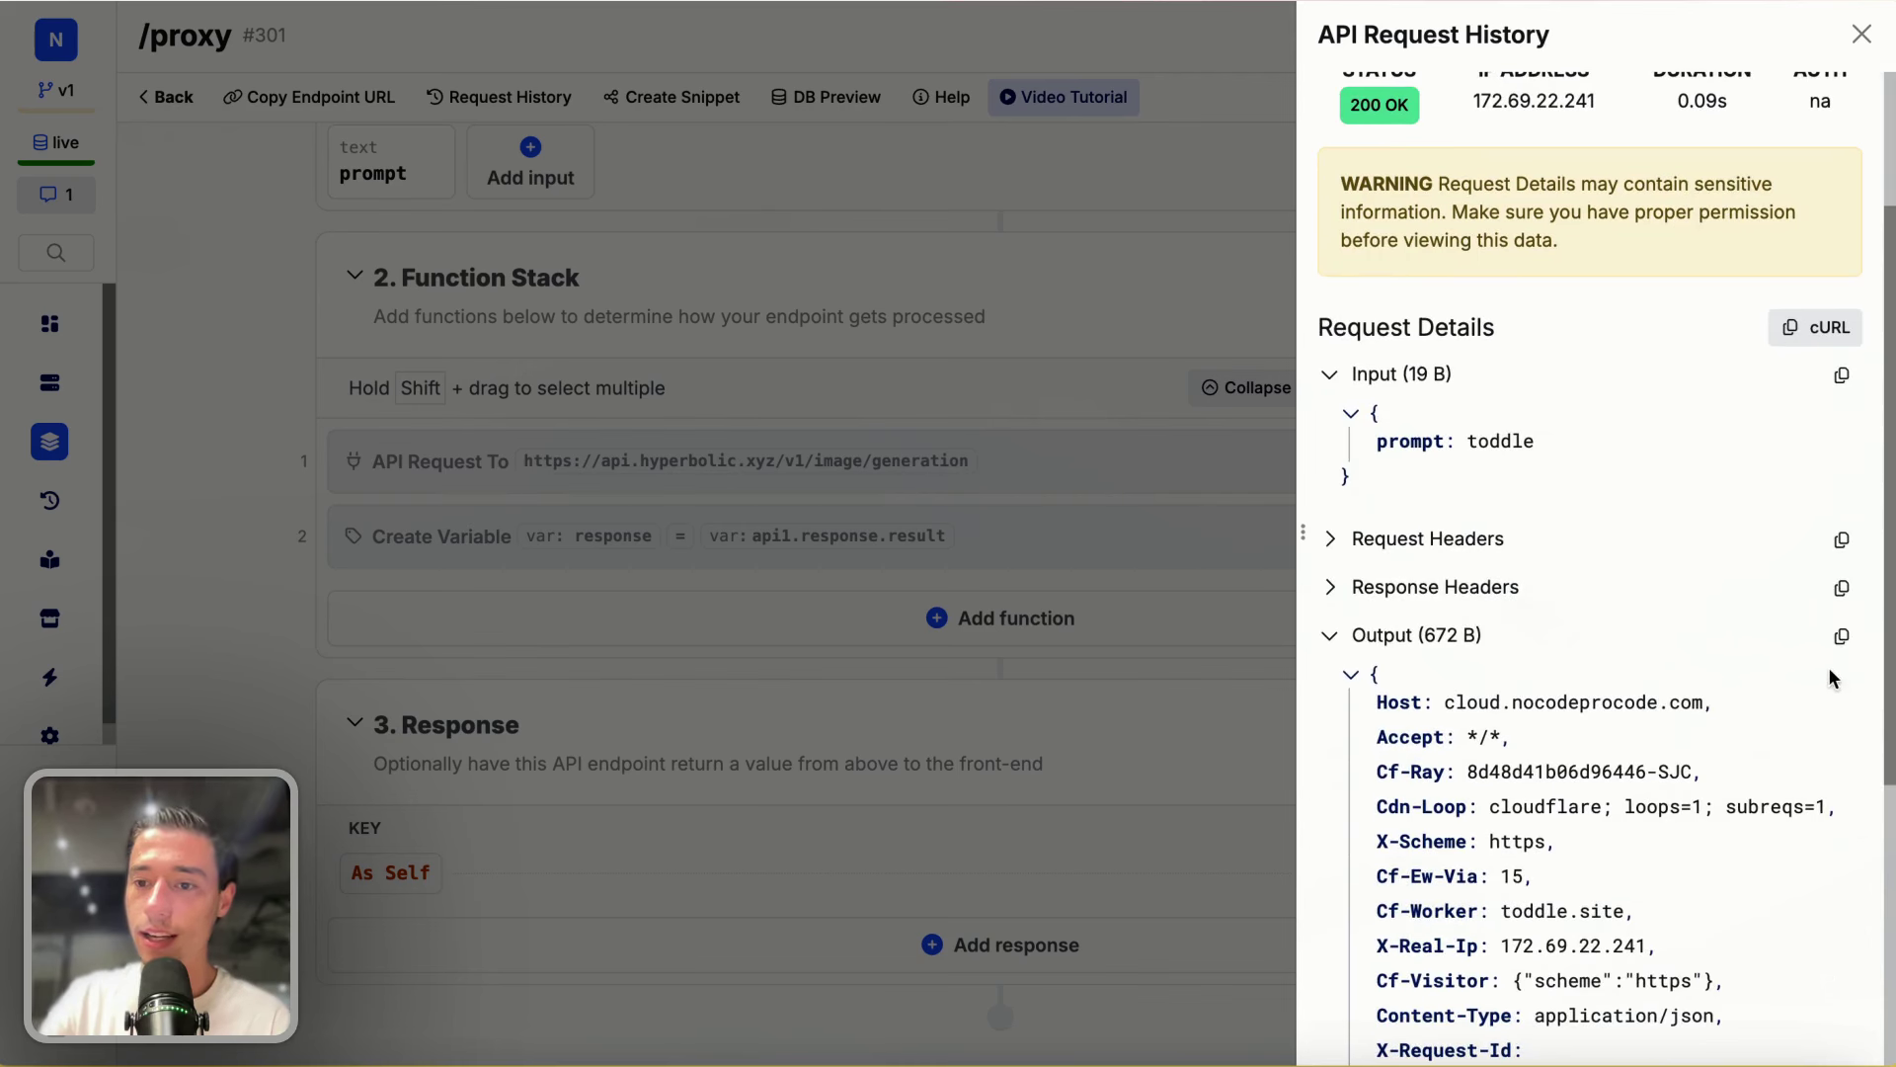
Step: Copy the request's full output and close the request history
{"action": "left_click", "coordinate": [1842, 635]}
{"action": "left_click", "coordinate": [1841, 635]}
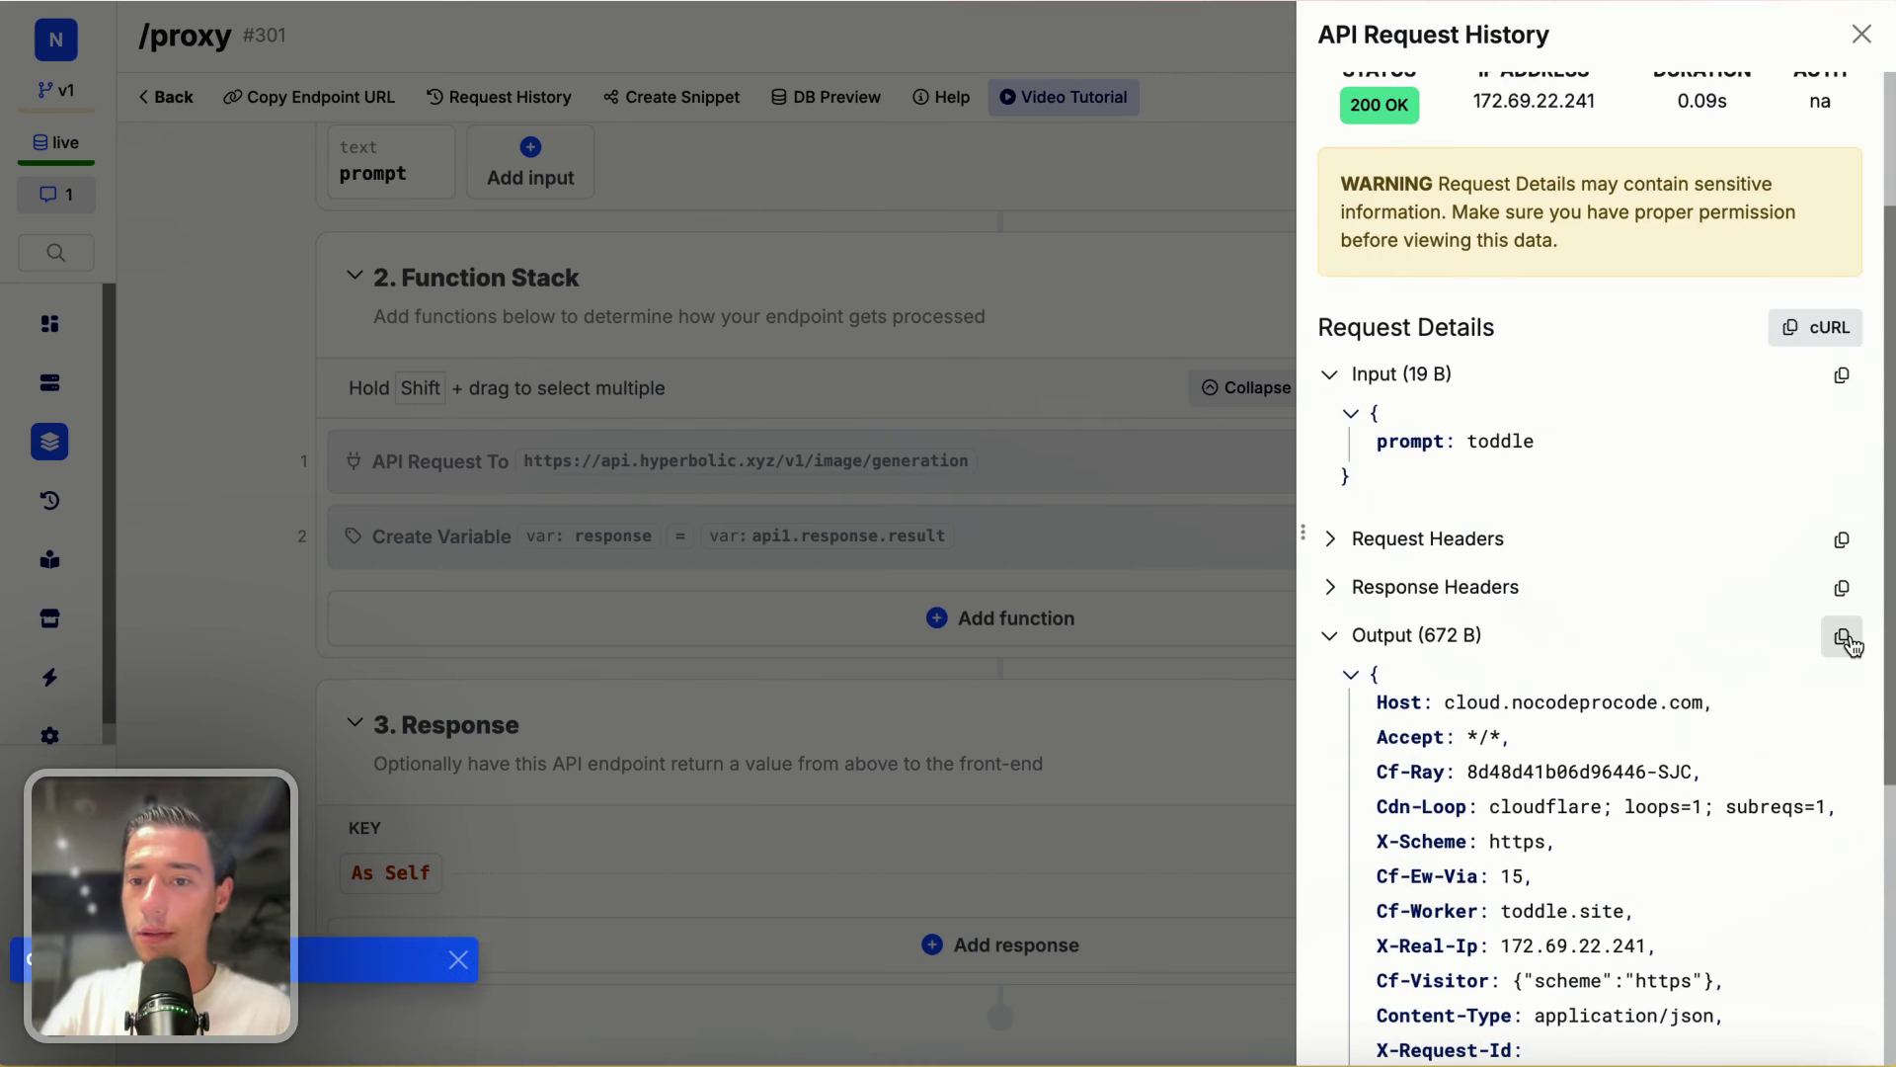
{"action": "left_click", "coordinate": [1864, 33]}
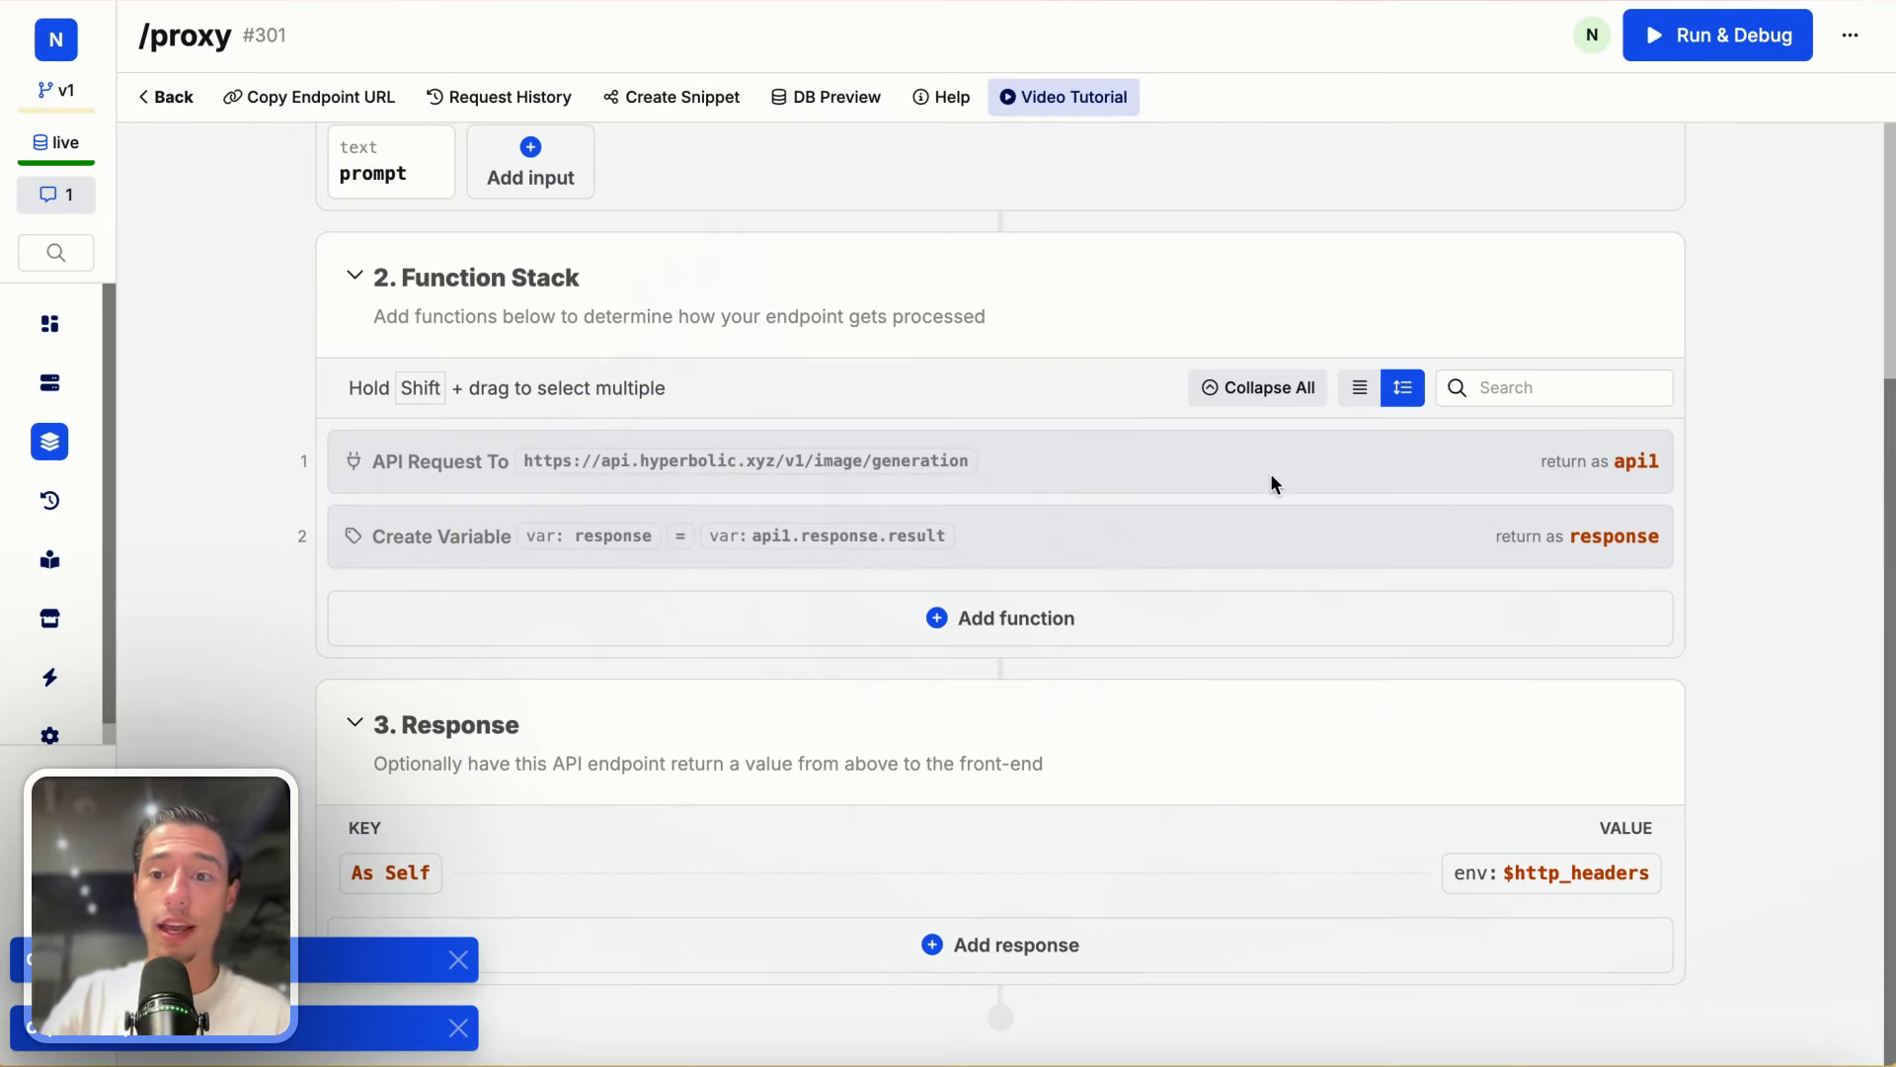
Step: Add a Create Variable function after the Hyperbolic API request, named host, with the $http_headers environment variable as its value
{"action": "mouse_move", "coordinate": [1580, 489]}
{"action": "left_click", "coordinate": [1501, 420]}
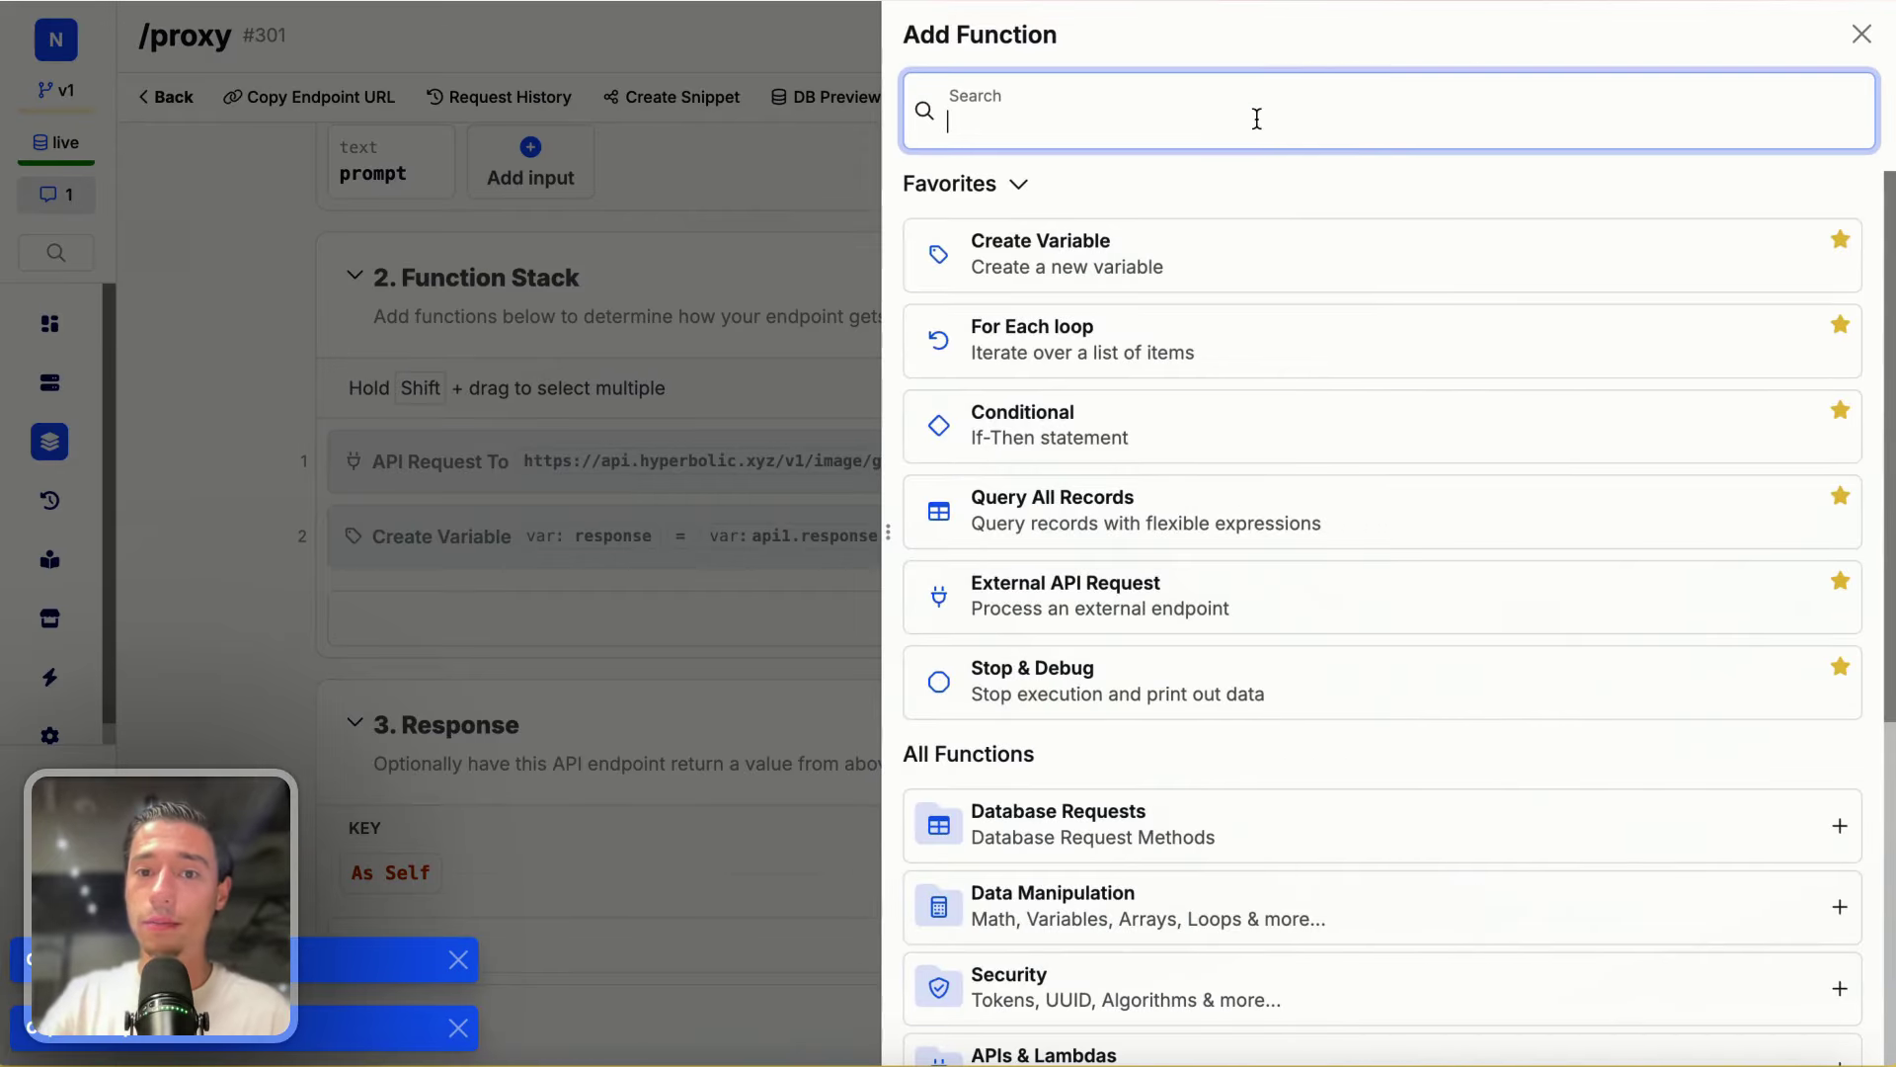
{"action": "left_click", "coordinate": [1172, 247]}
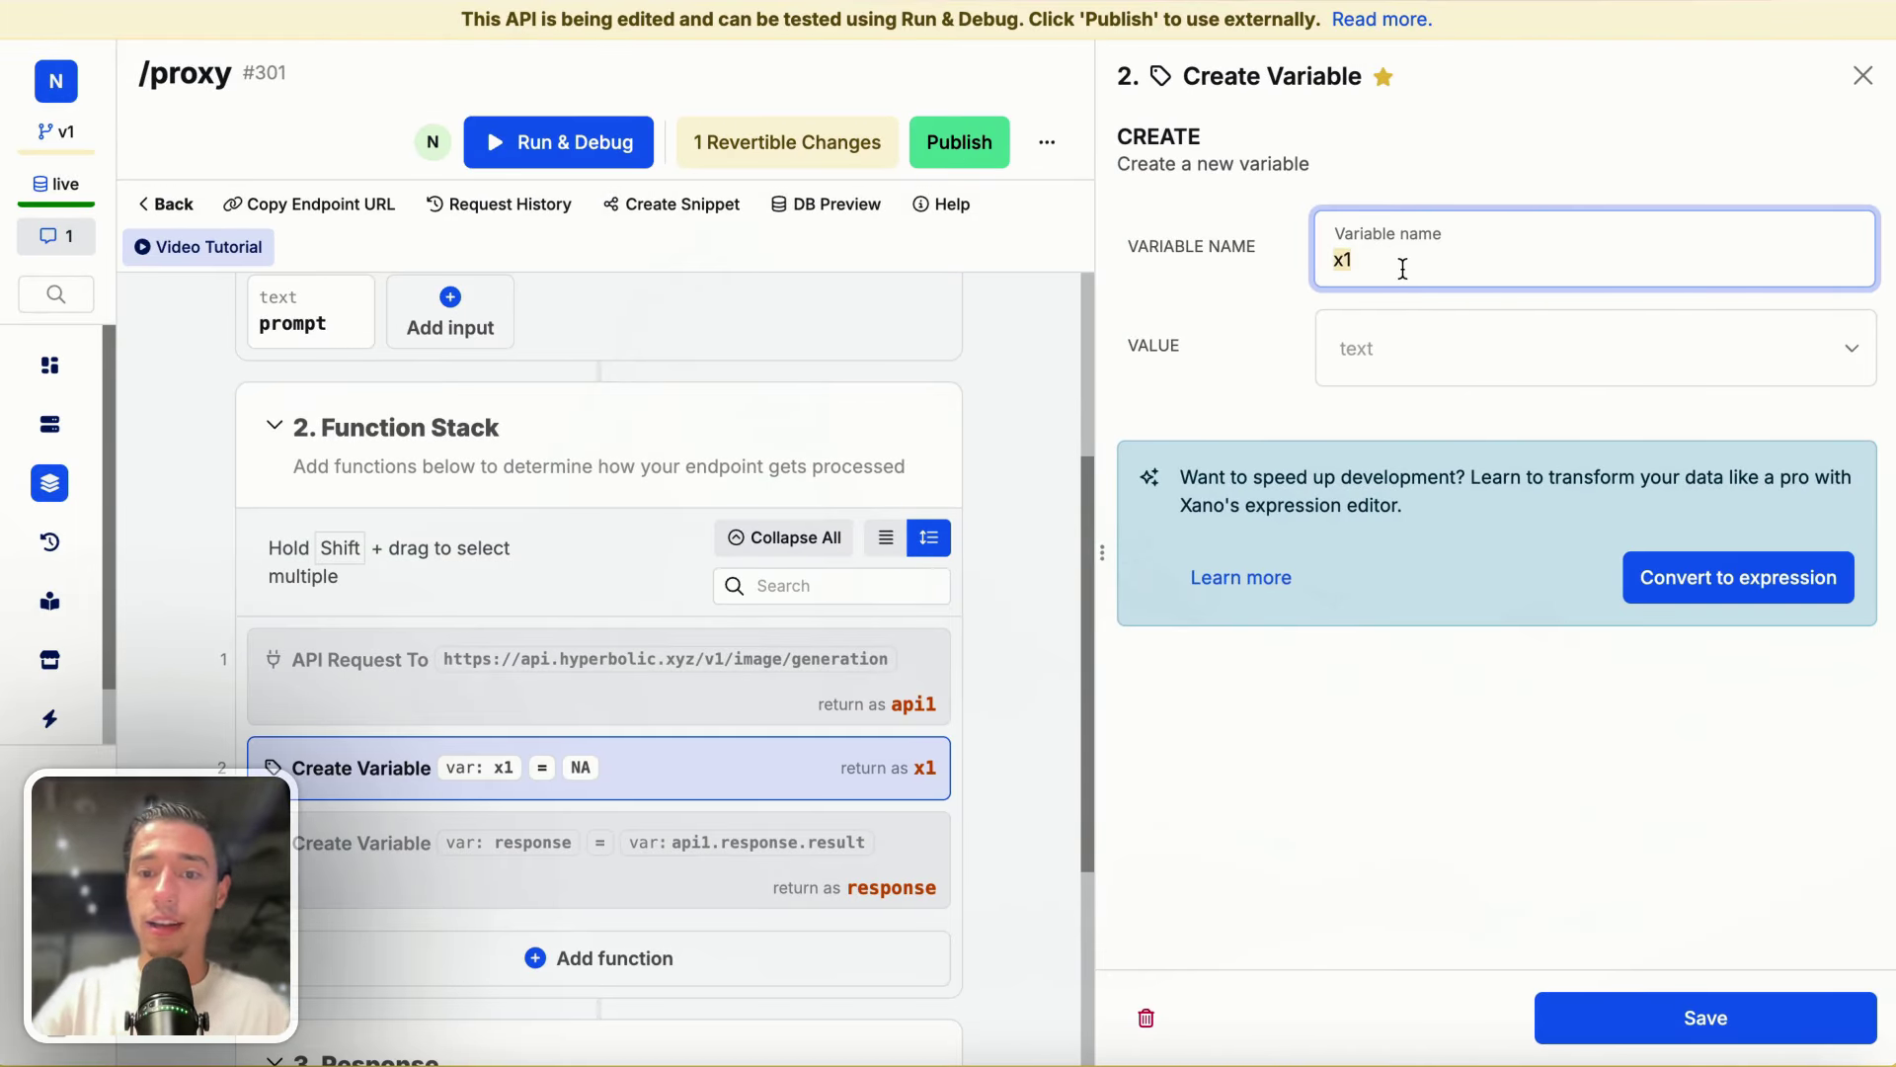
{"action": "left_click", "coordinate": [1348, 341]}
{"action": "scroll", "coordinate": [1417, 615], "scroll_direction": "down", "scroll_amount": 2}
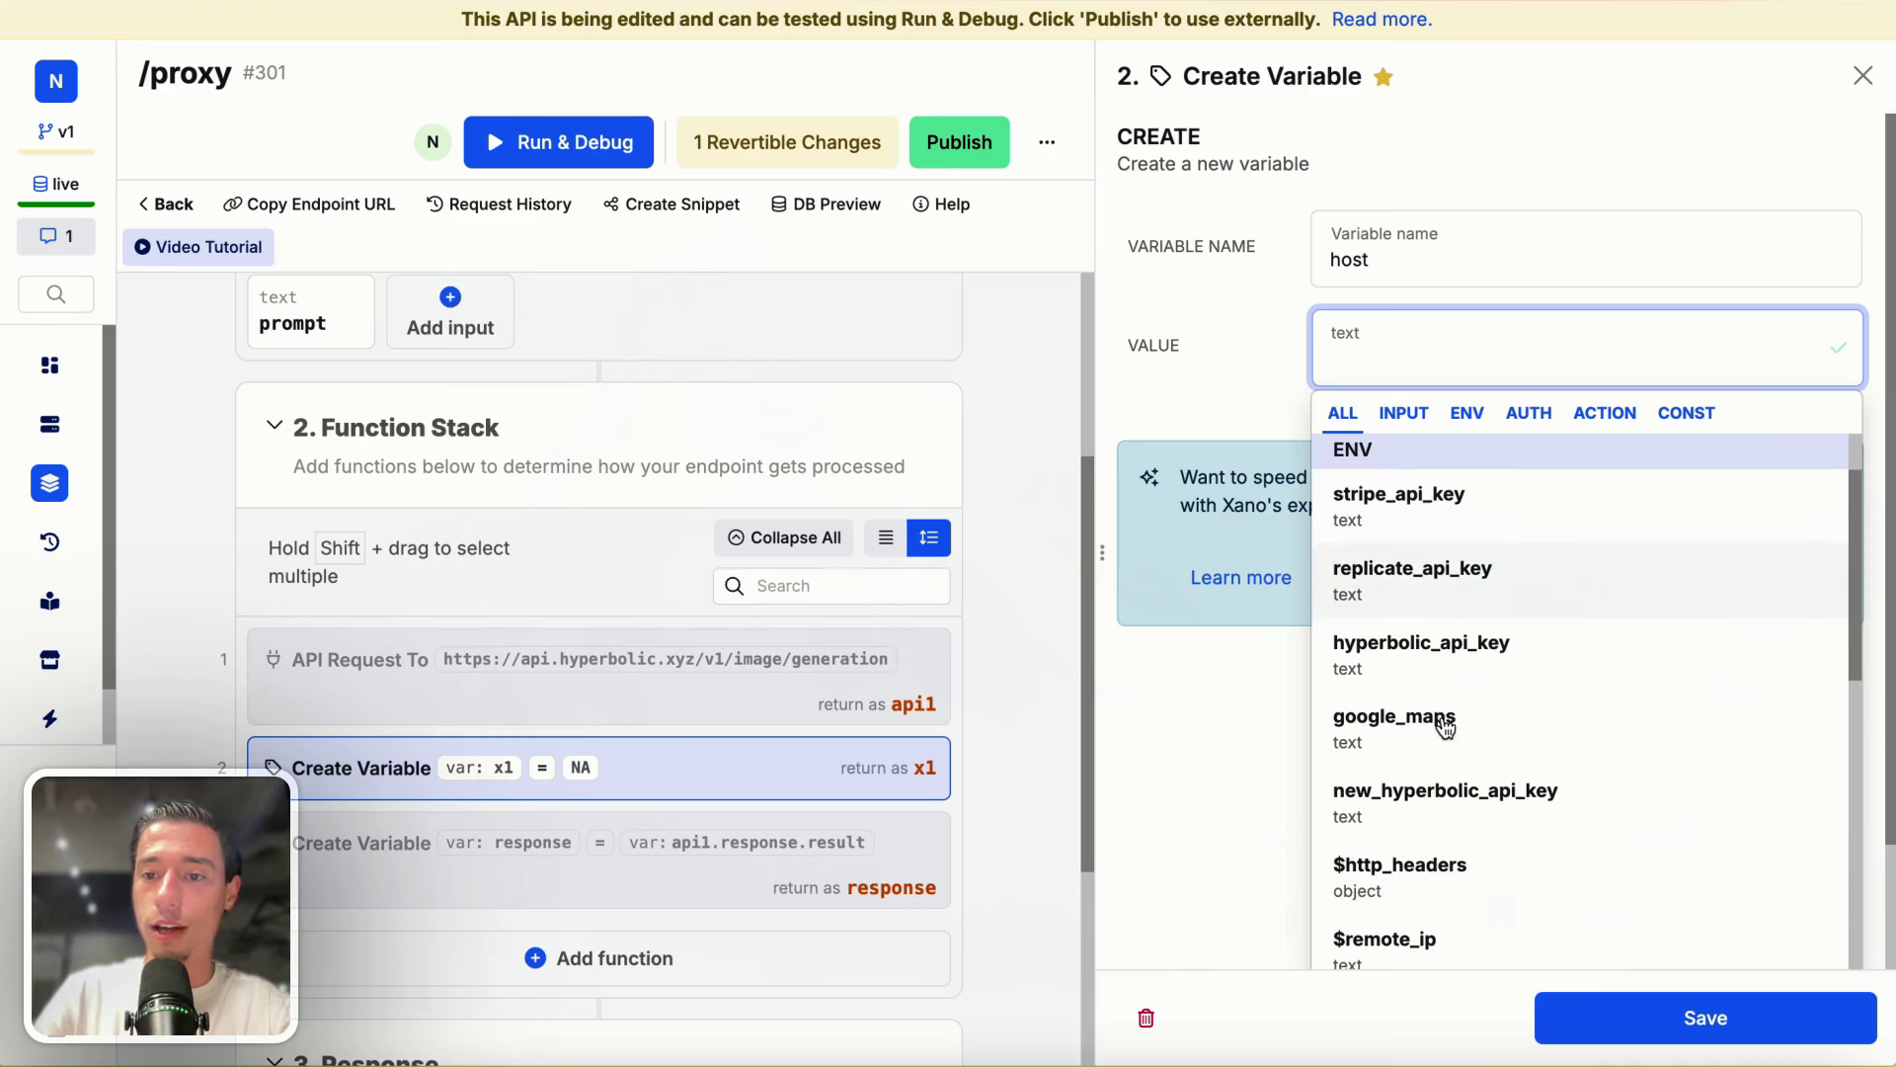
{"action": "left_click", "coordinate": [1466, 413]}
{"action": "scroll", "coordinate": [1427, 854], "scroll_direction": "down", "scroll_amount": 2}
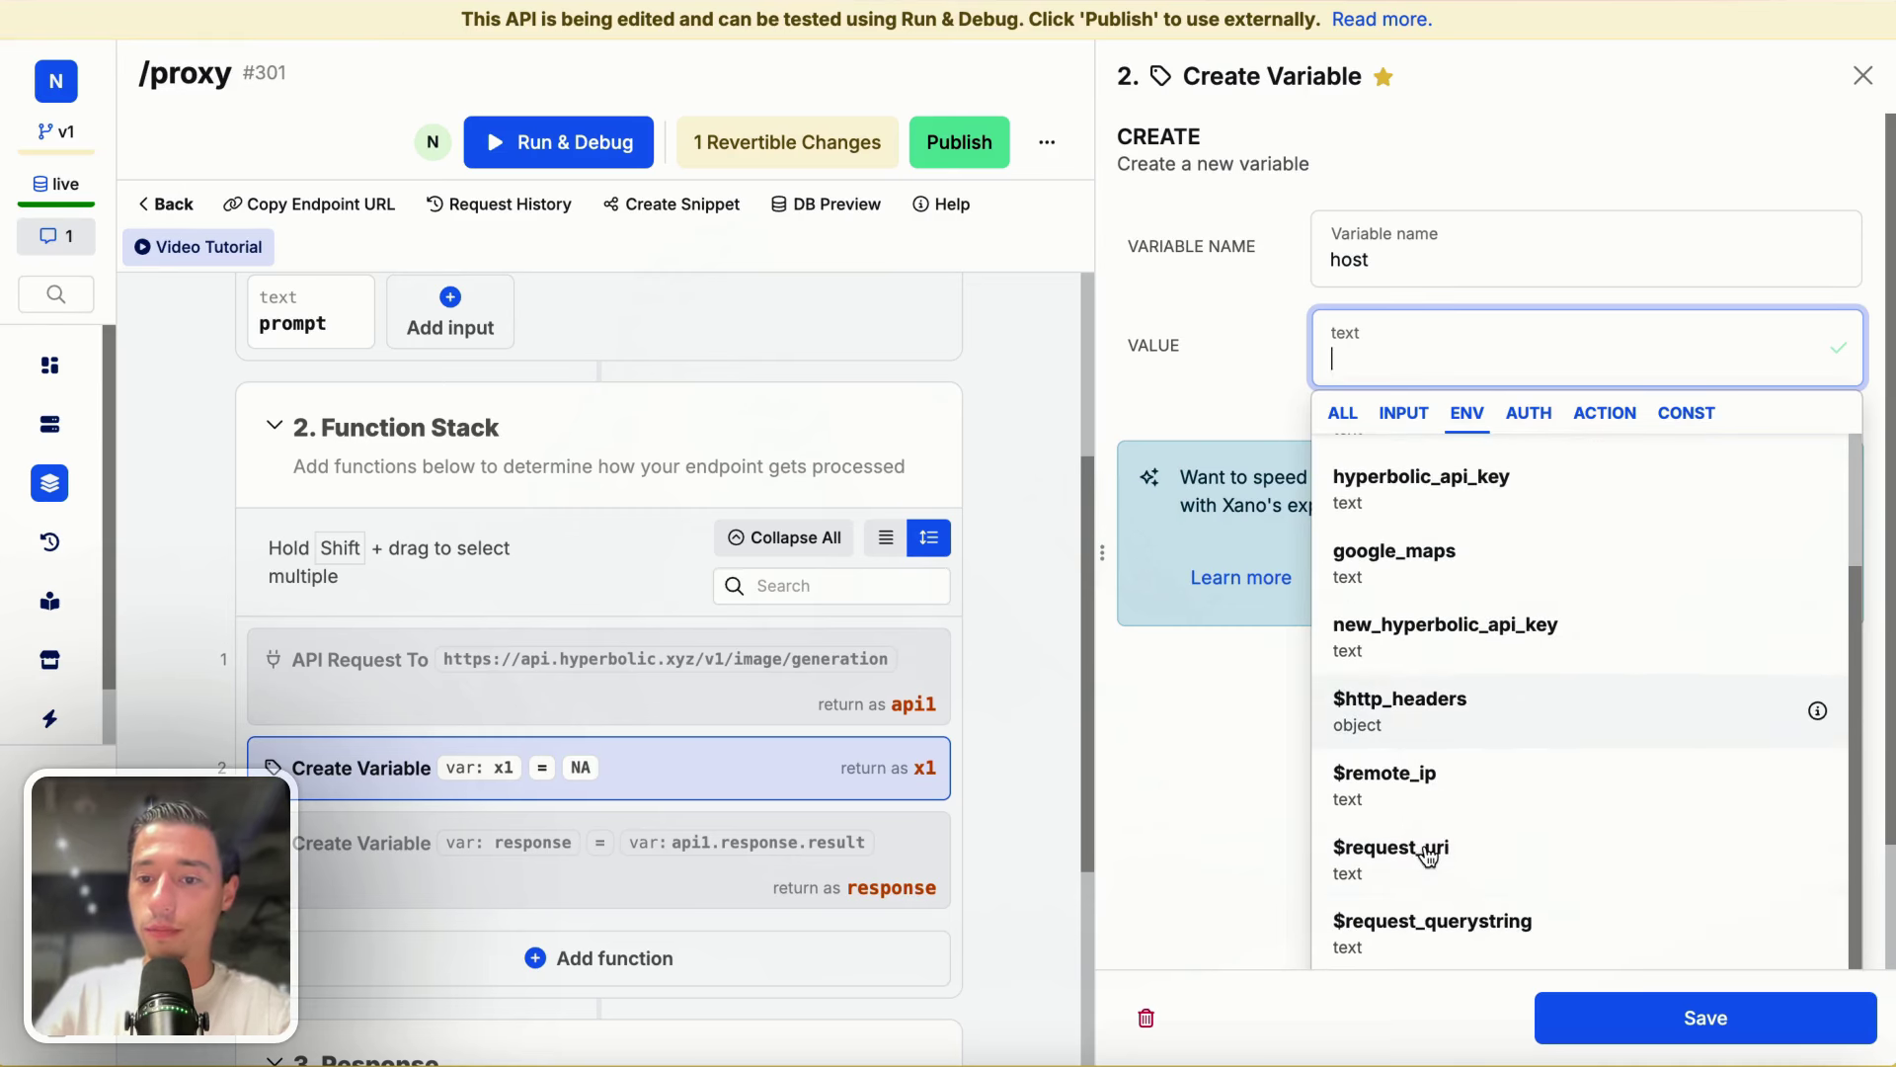
{"action": "left_click", "coordinate": [1438, 707]}
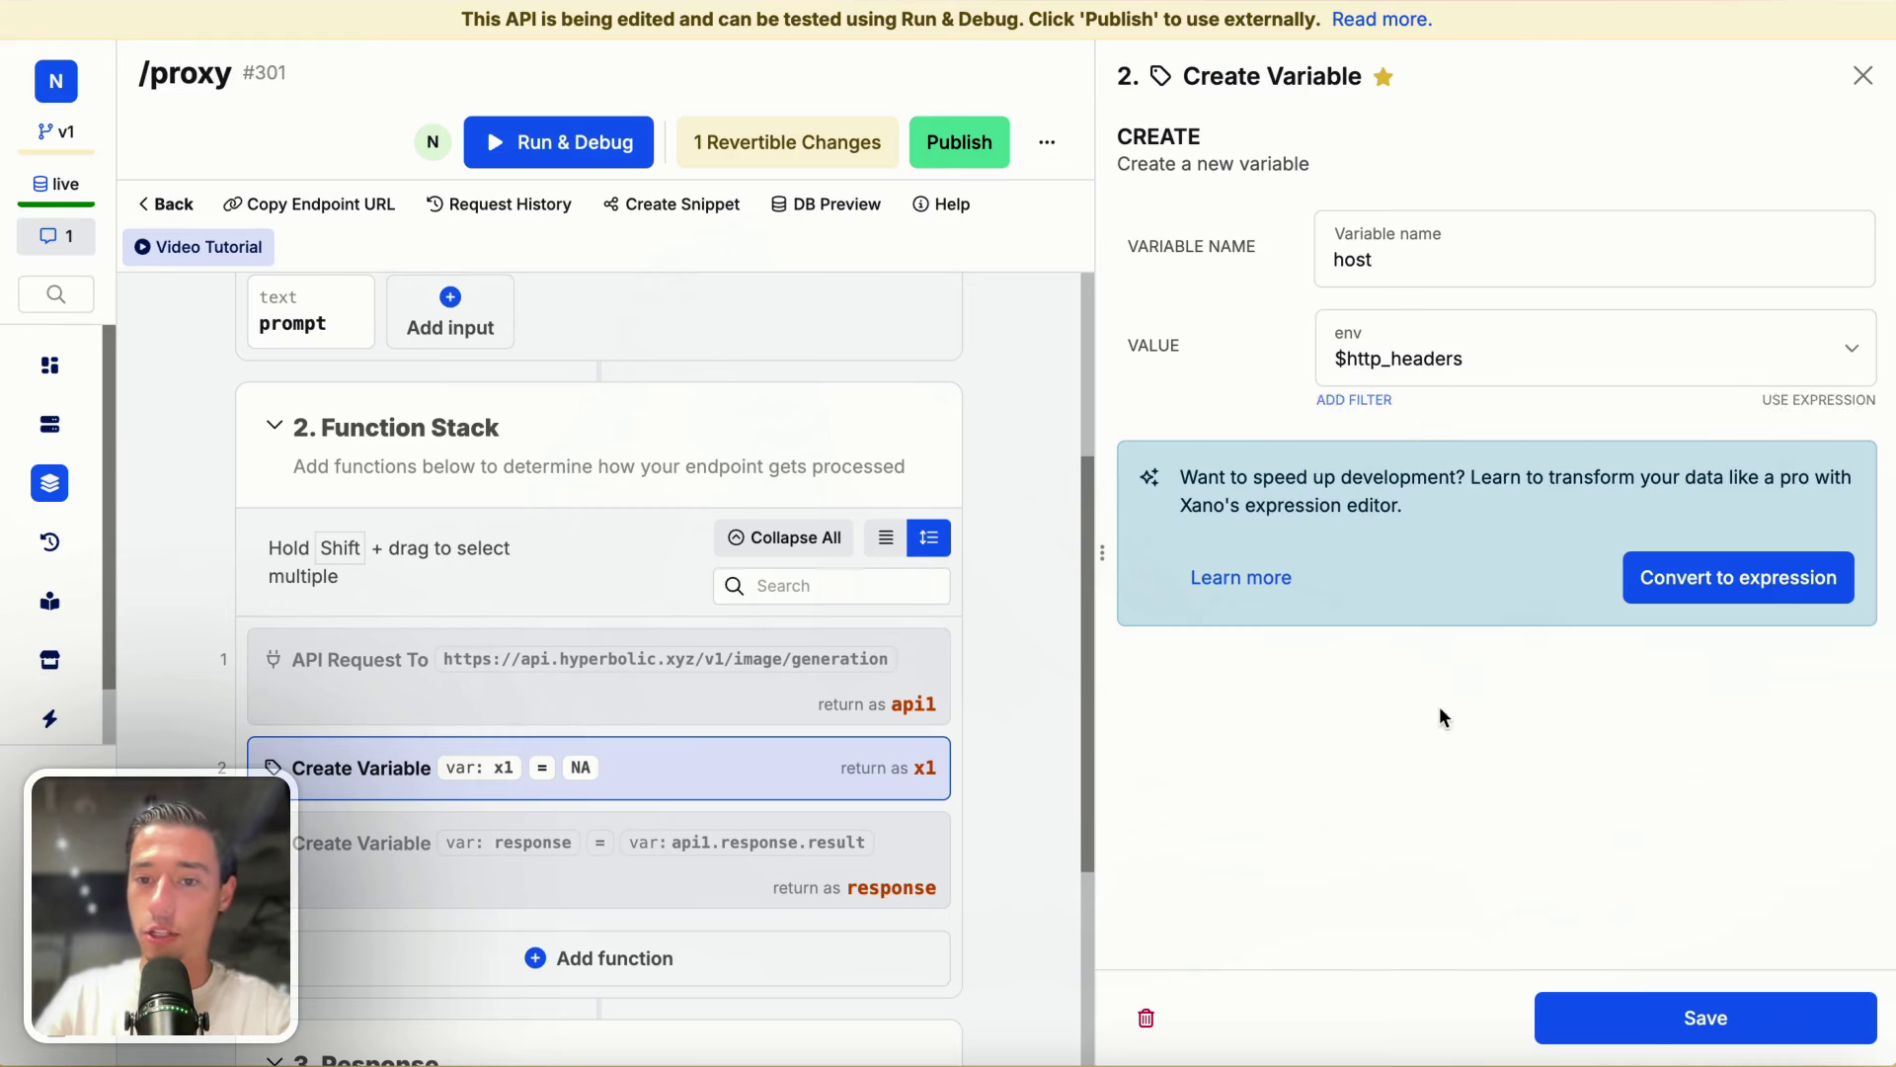
{"action": "left_click", "coordinate": [1367, 399]}
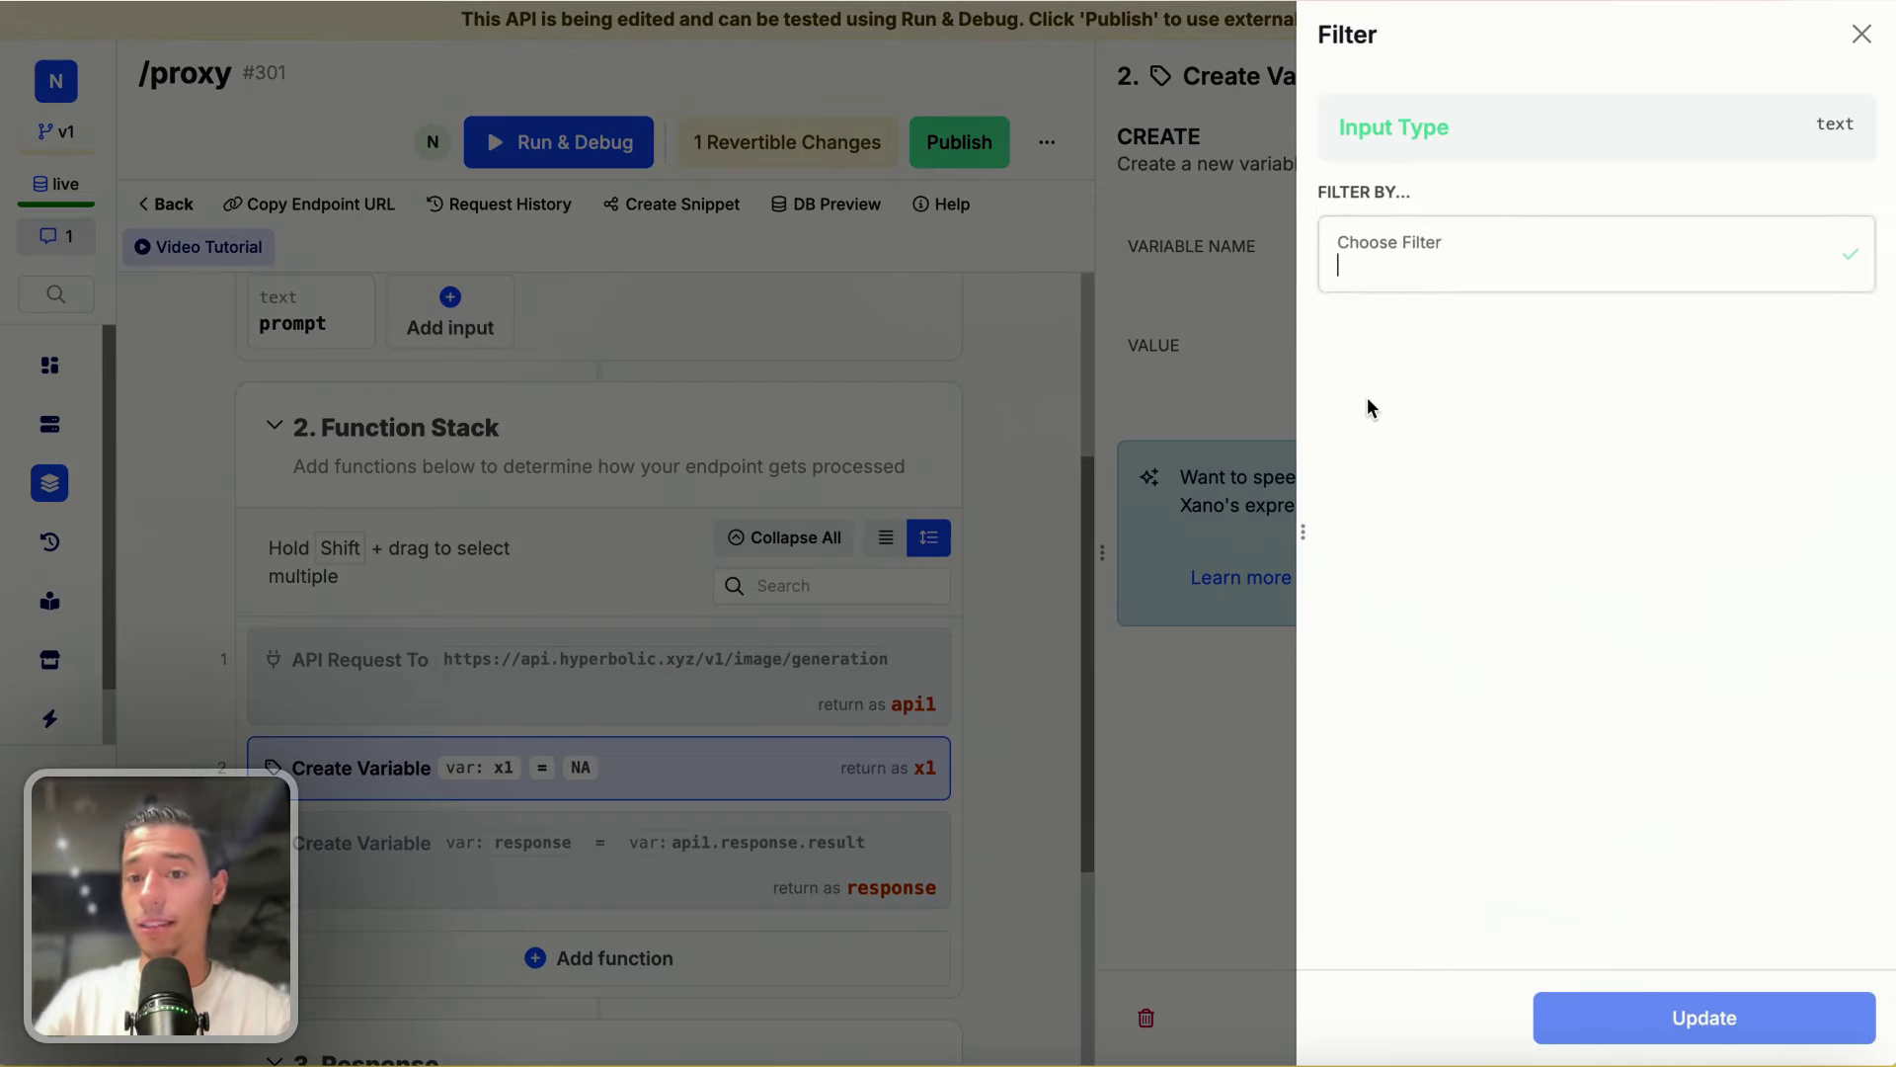
{"action": "left_click", "coordinate": [1284, 369]}
{"action": "left_click", "coordinate": [1502, 358]}
{"action": "scroll", "coordinate": [1518, 714], "scroll_direction": "down", "scroll_amount": 1}
{"action": "scroll", "coordinate": [1518, 714], "scroll_direction": "down", "scroll_amount": 1}
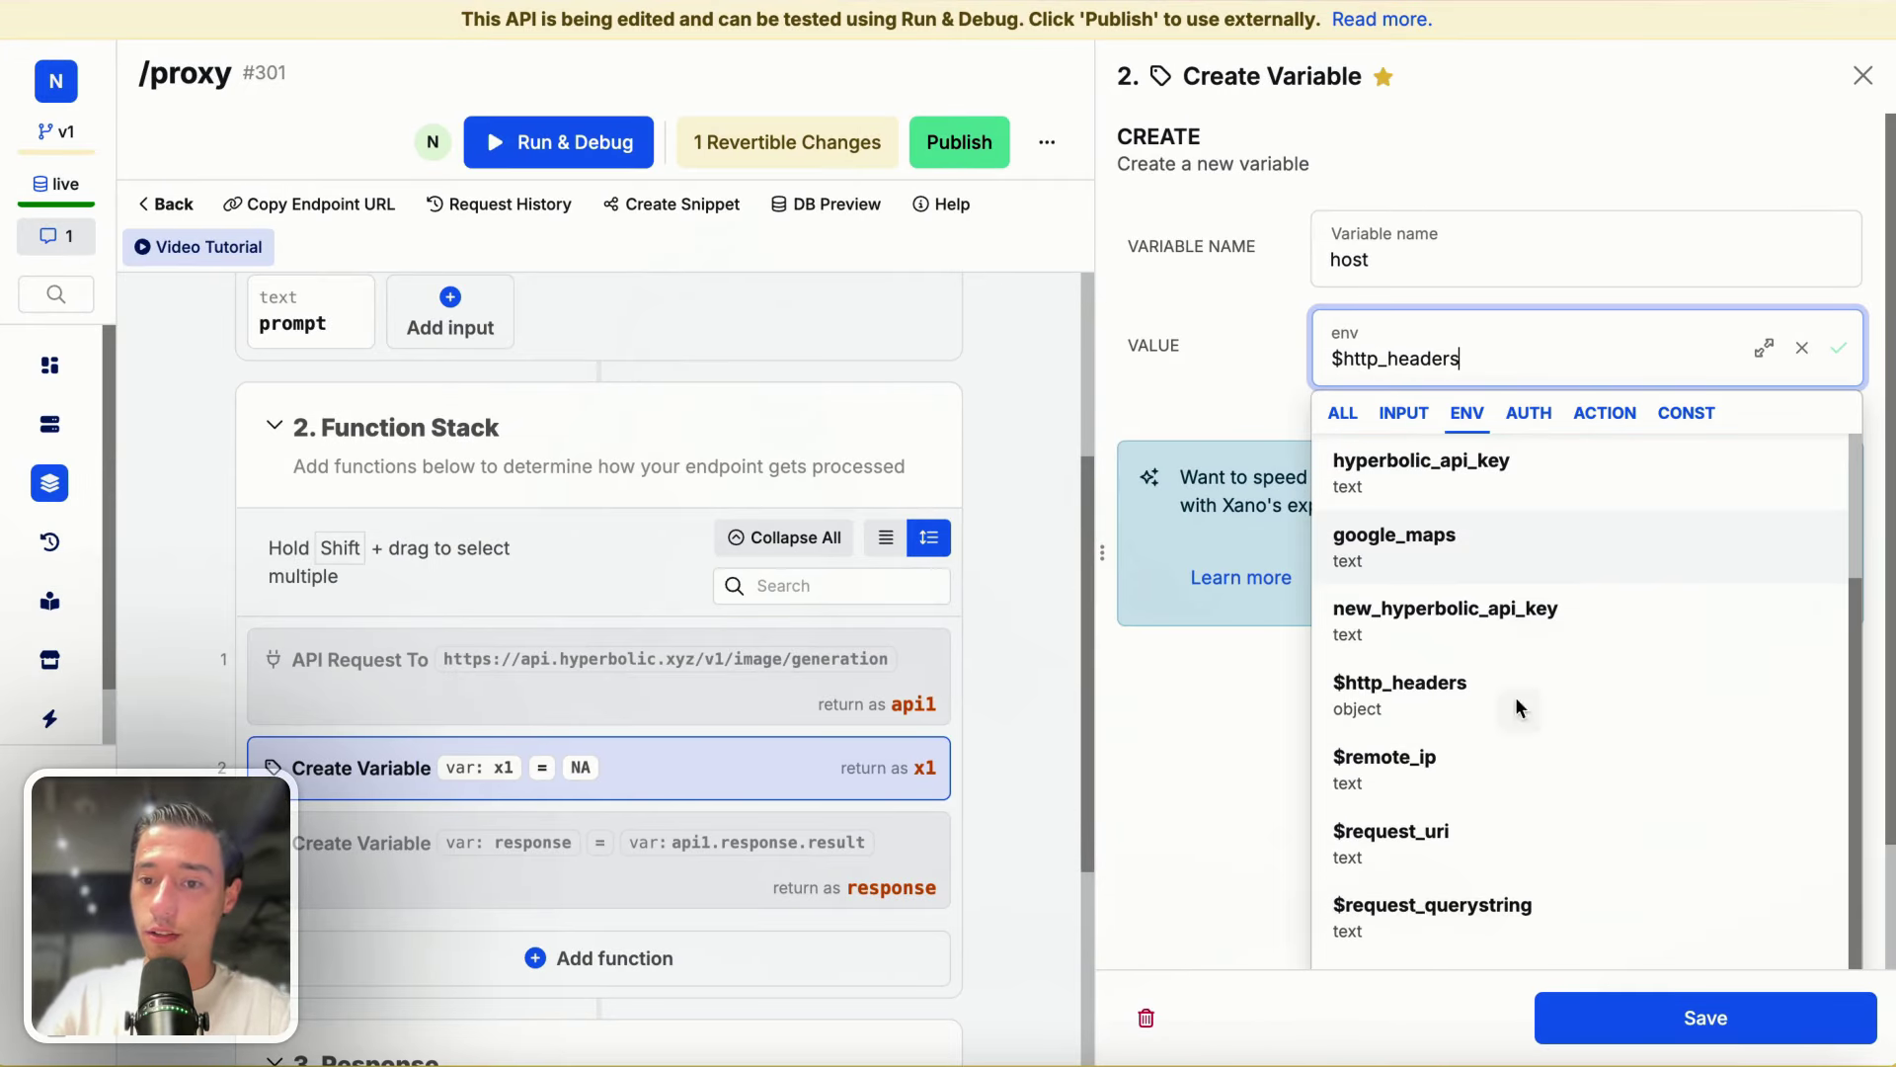
{"action": "left_click", "coordinate": [1491, 380]}
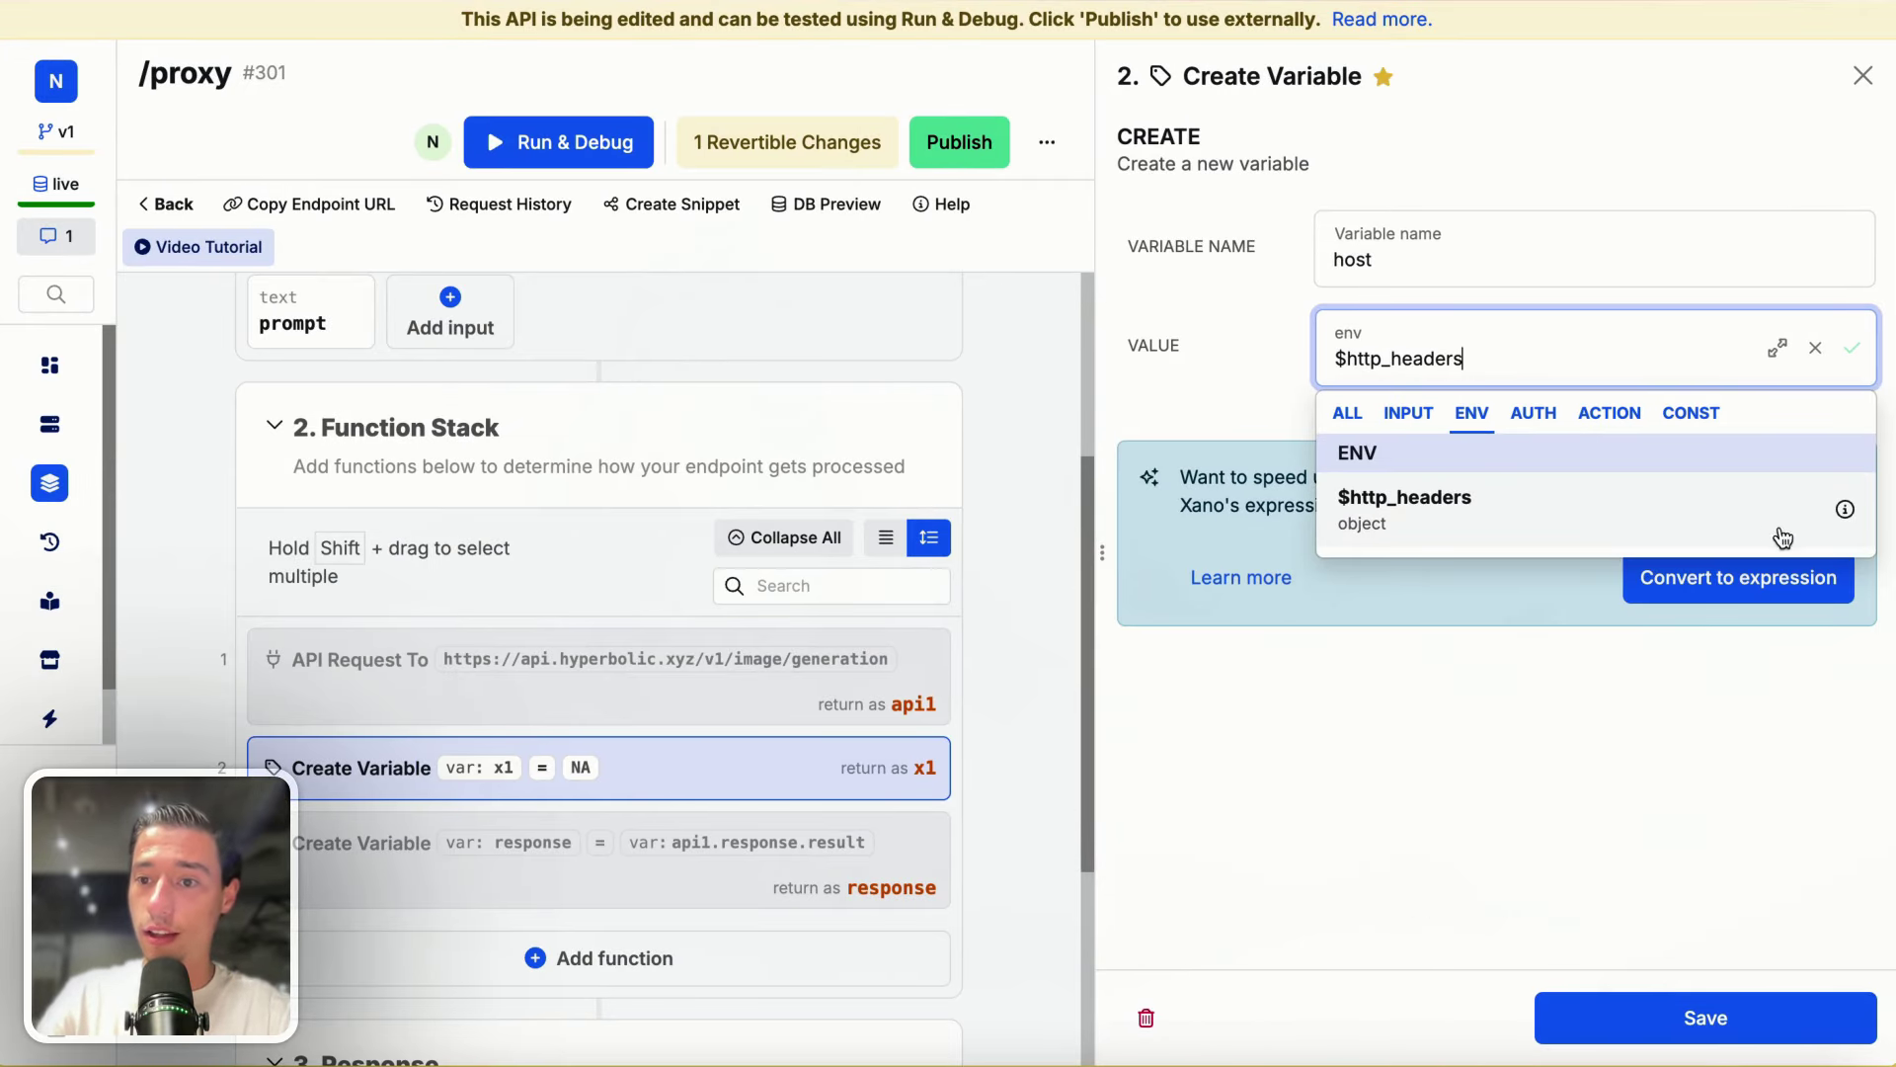
{"action": "left_click", "coordinate": [1533, 351]}
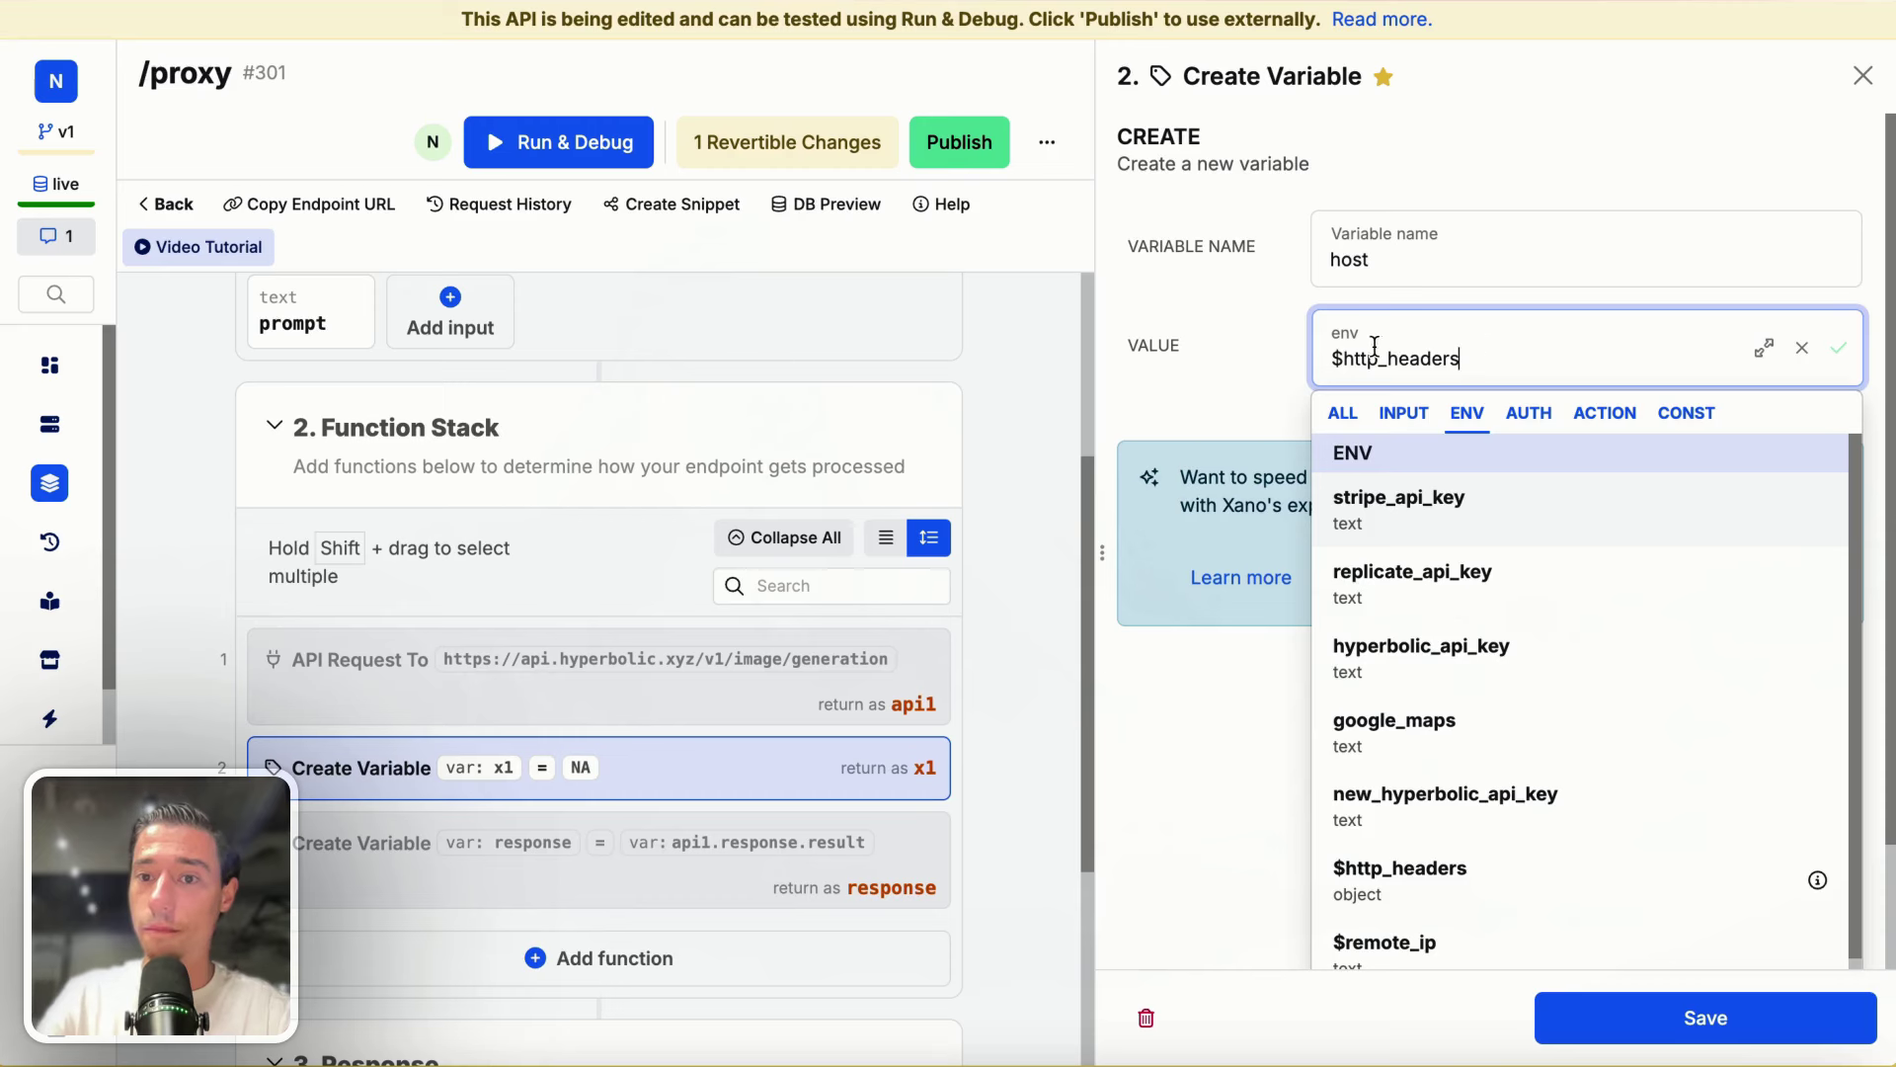
{"action": "left_click", "coordinate": [1363, 400]}
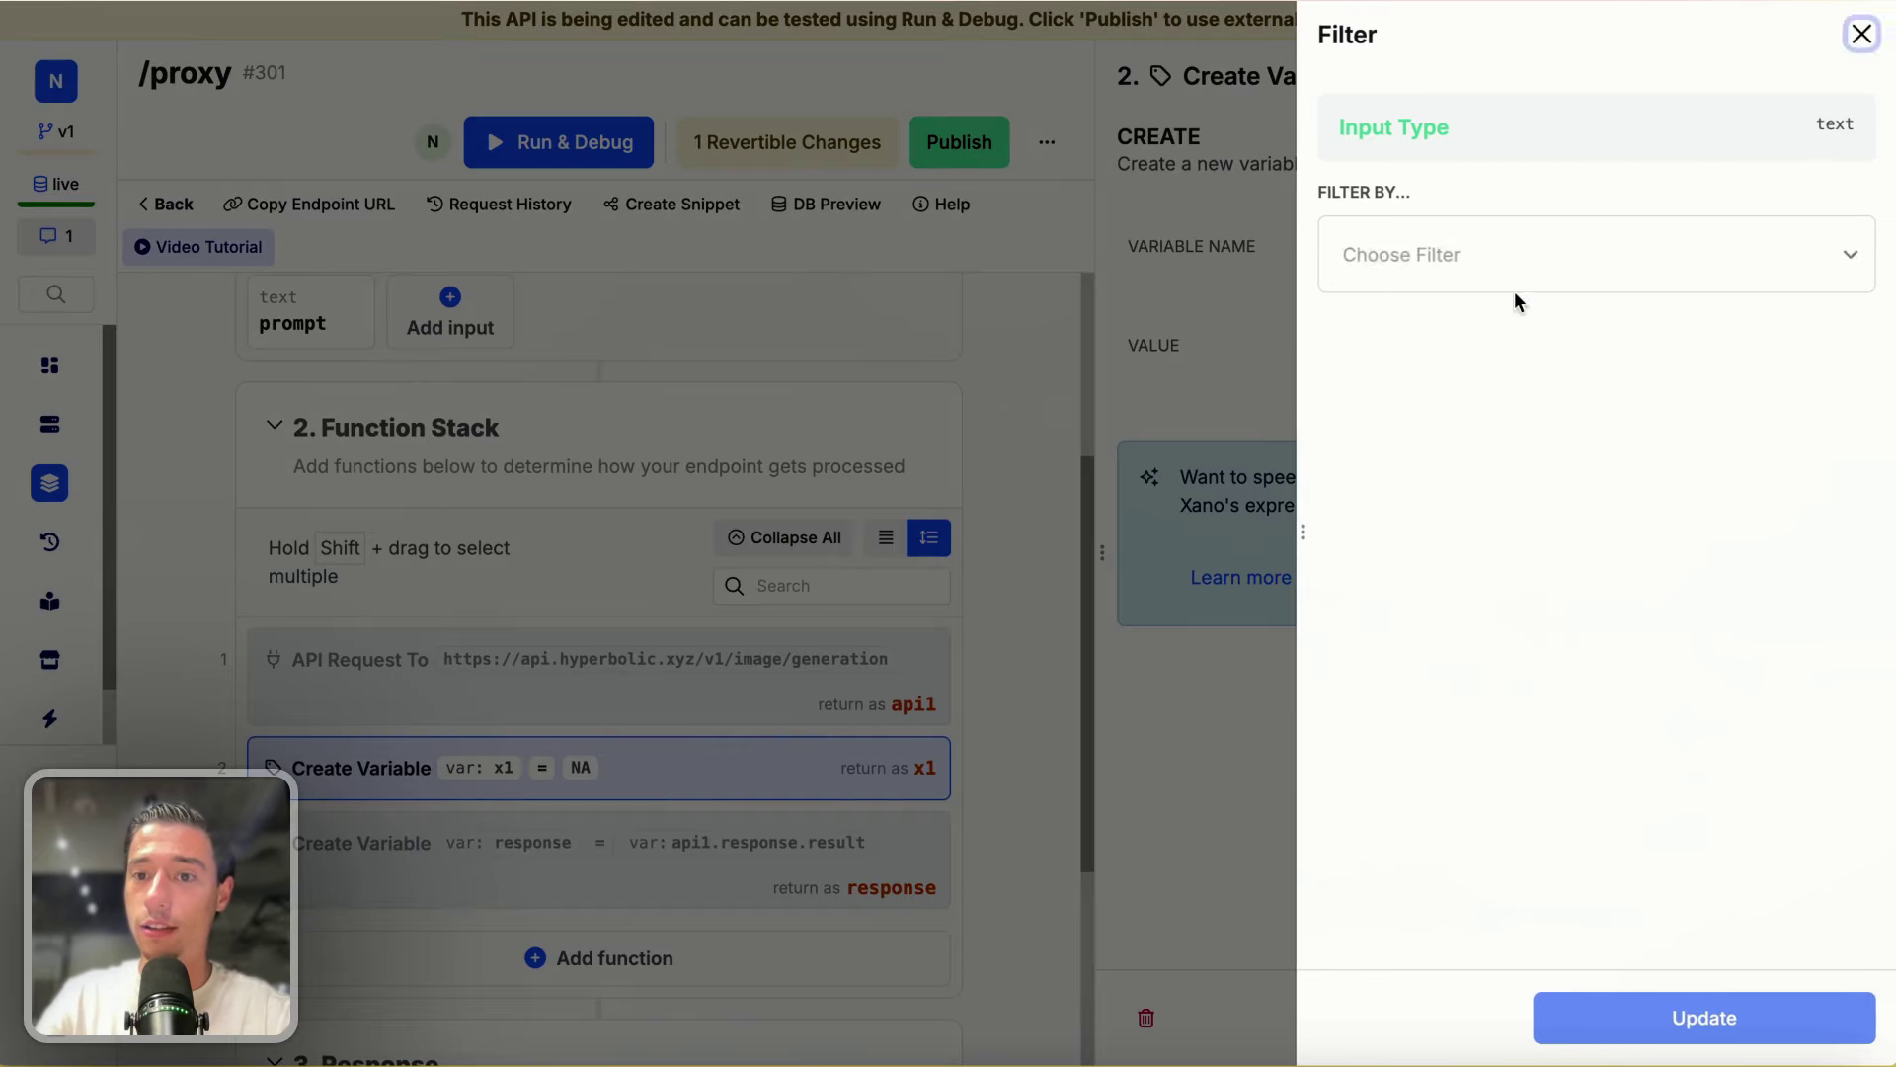
{"action": "left_click", "coordinate": [1514, 290]}
{"action": "left_click", "coordinate": [1132, 372]}
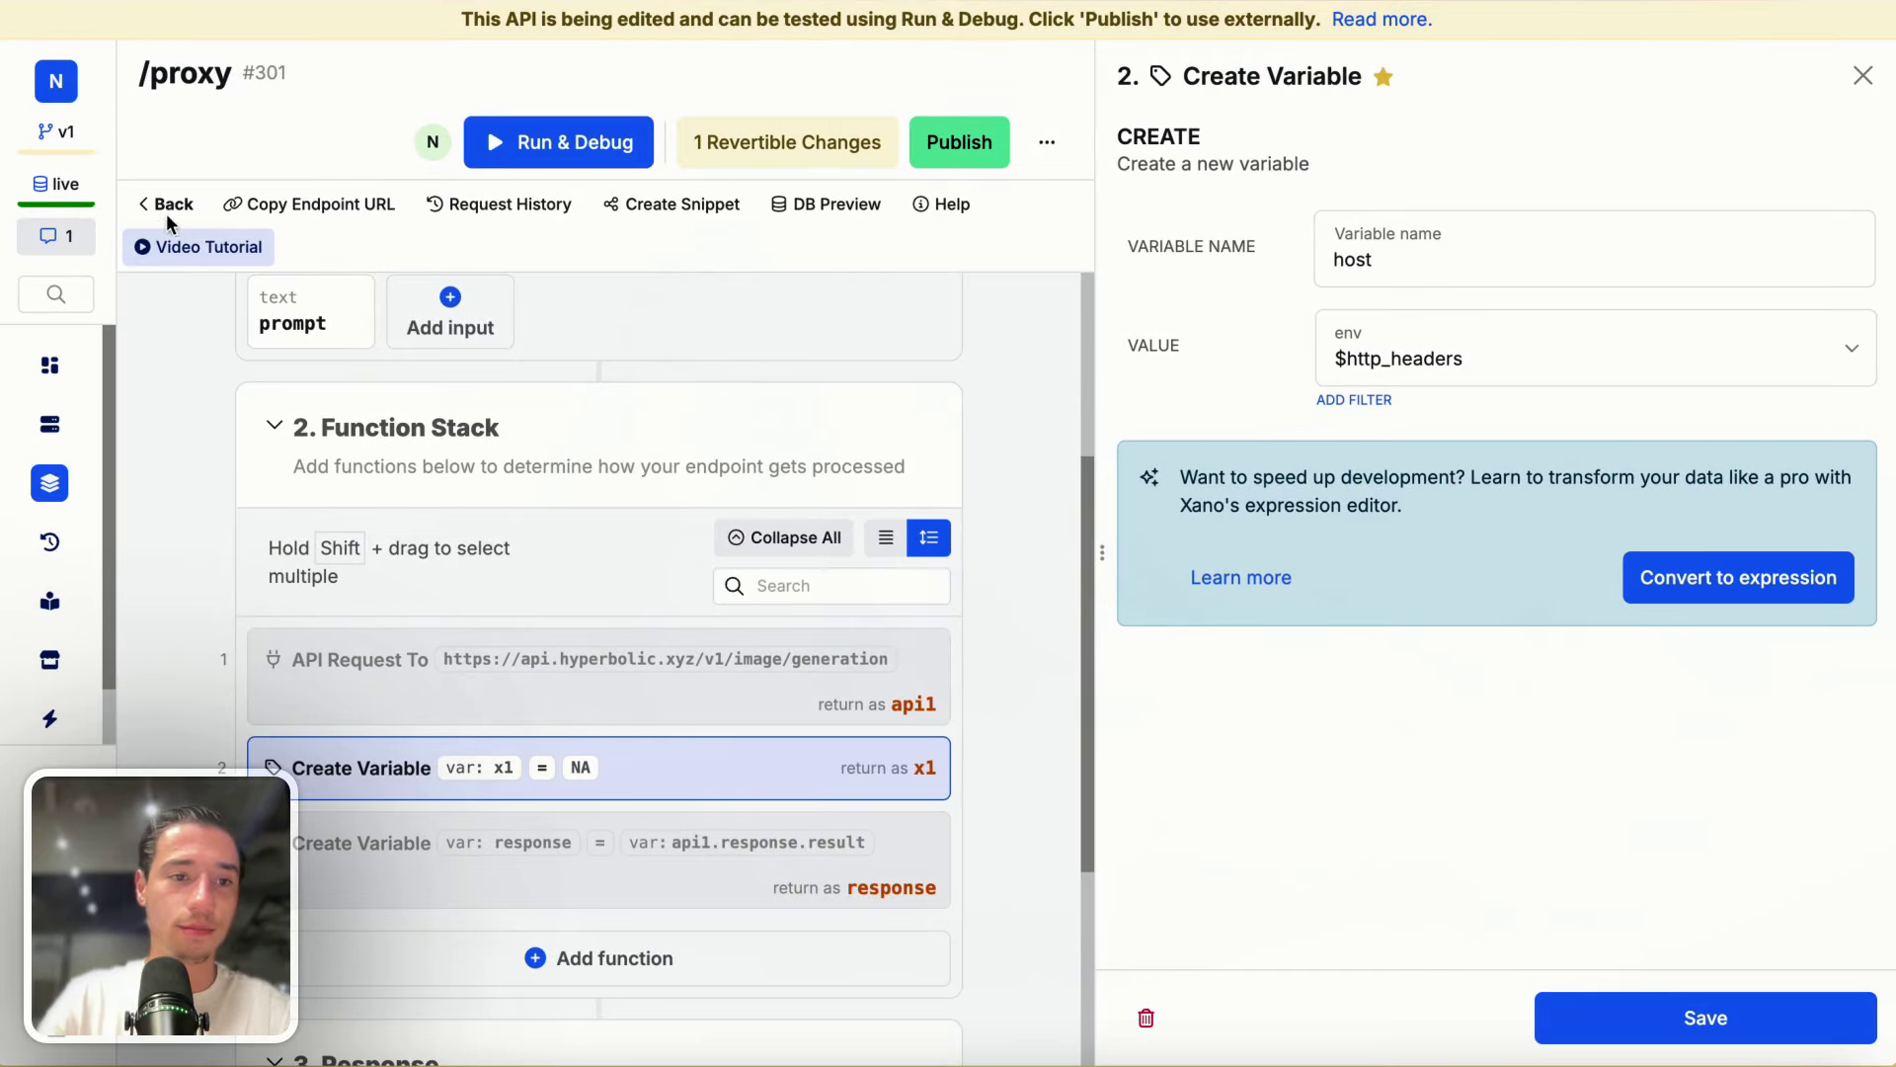
Step: Paste the copied headers into a new browser tab's search field and locate the Cf-Worker key among them
{"action": "mouse_move", "coordinate": [5, 296]}
{"action": "left_click", "coordinate": [104, 417]}
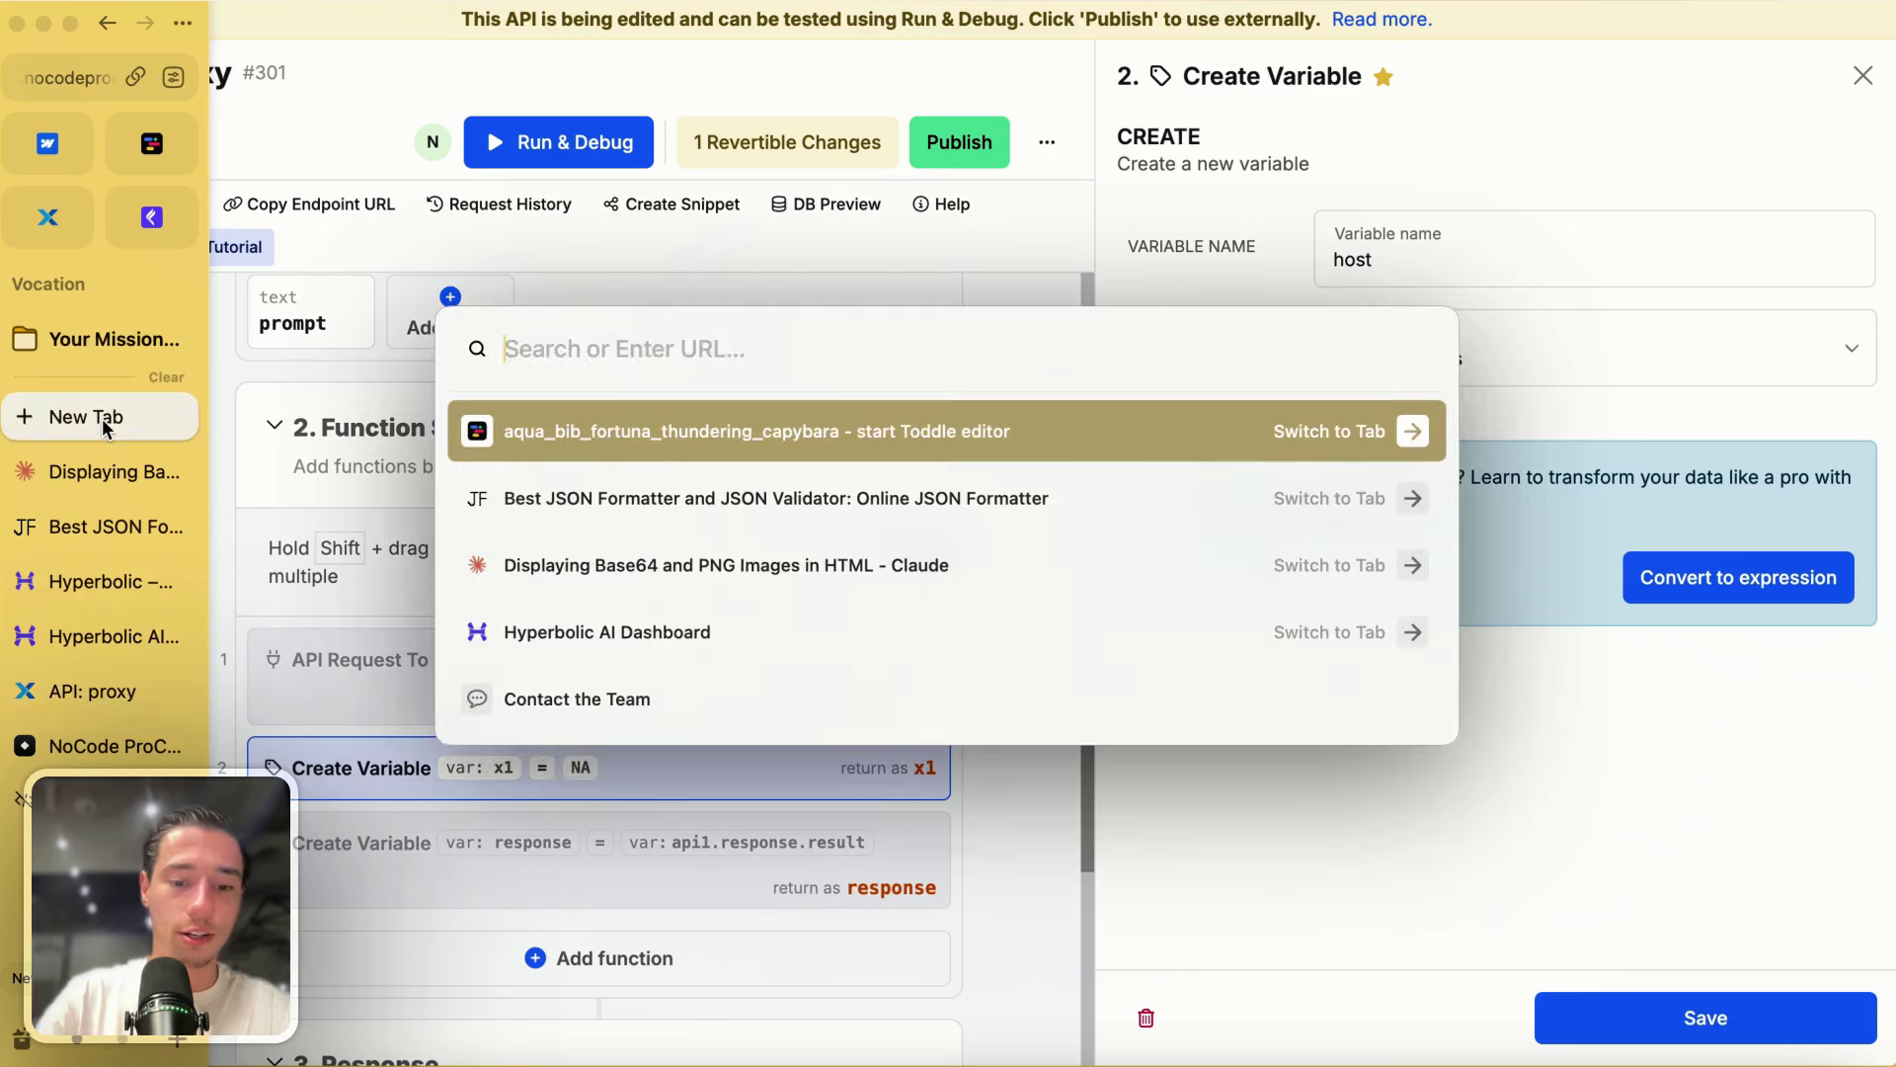
{"action": "key", "text": "super+v"}
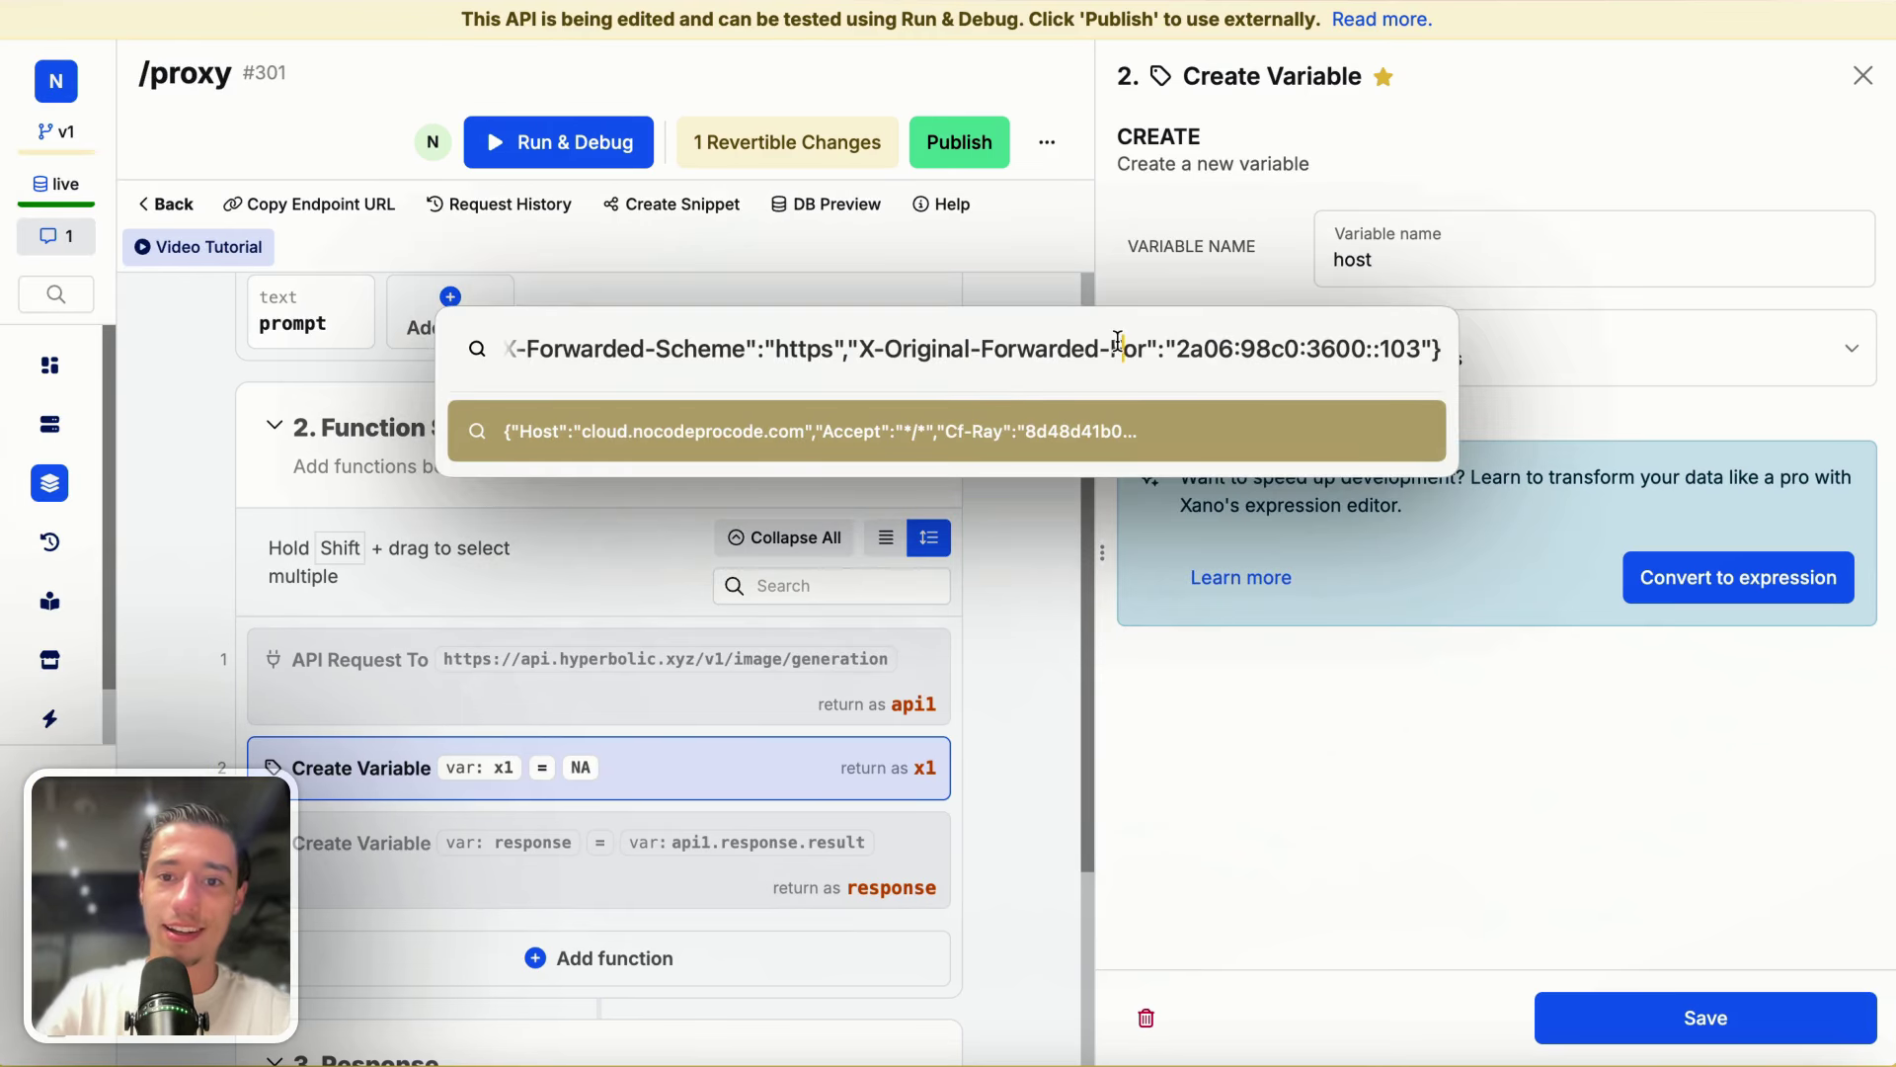
{"action": "left_click_drag", "start_coordinate": [1119, 341], "coordinate": [403, 346]}
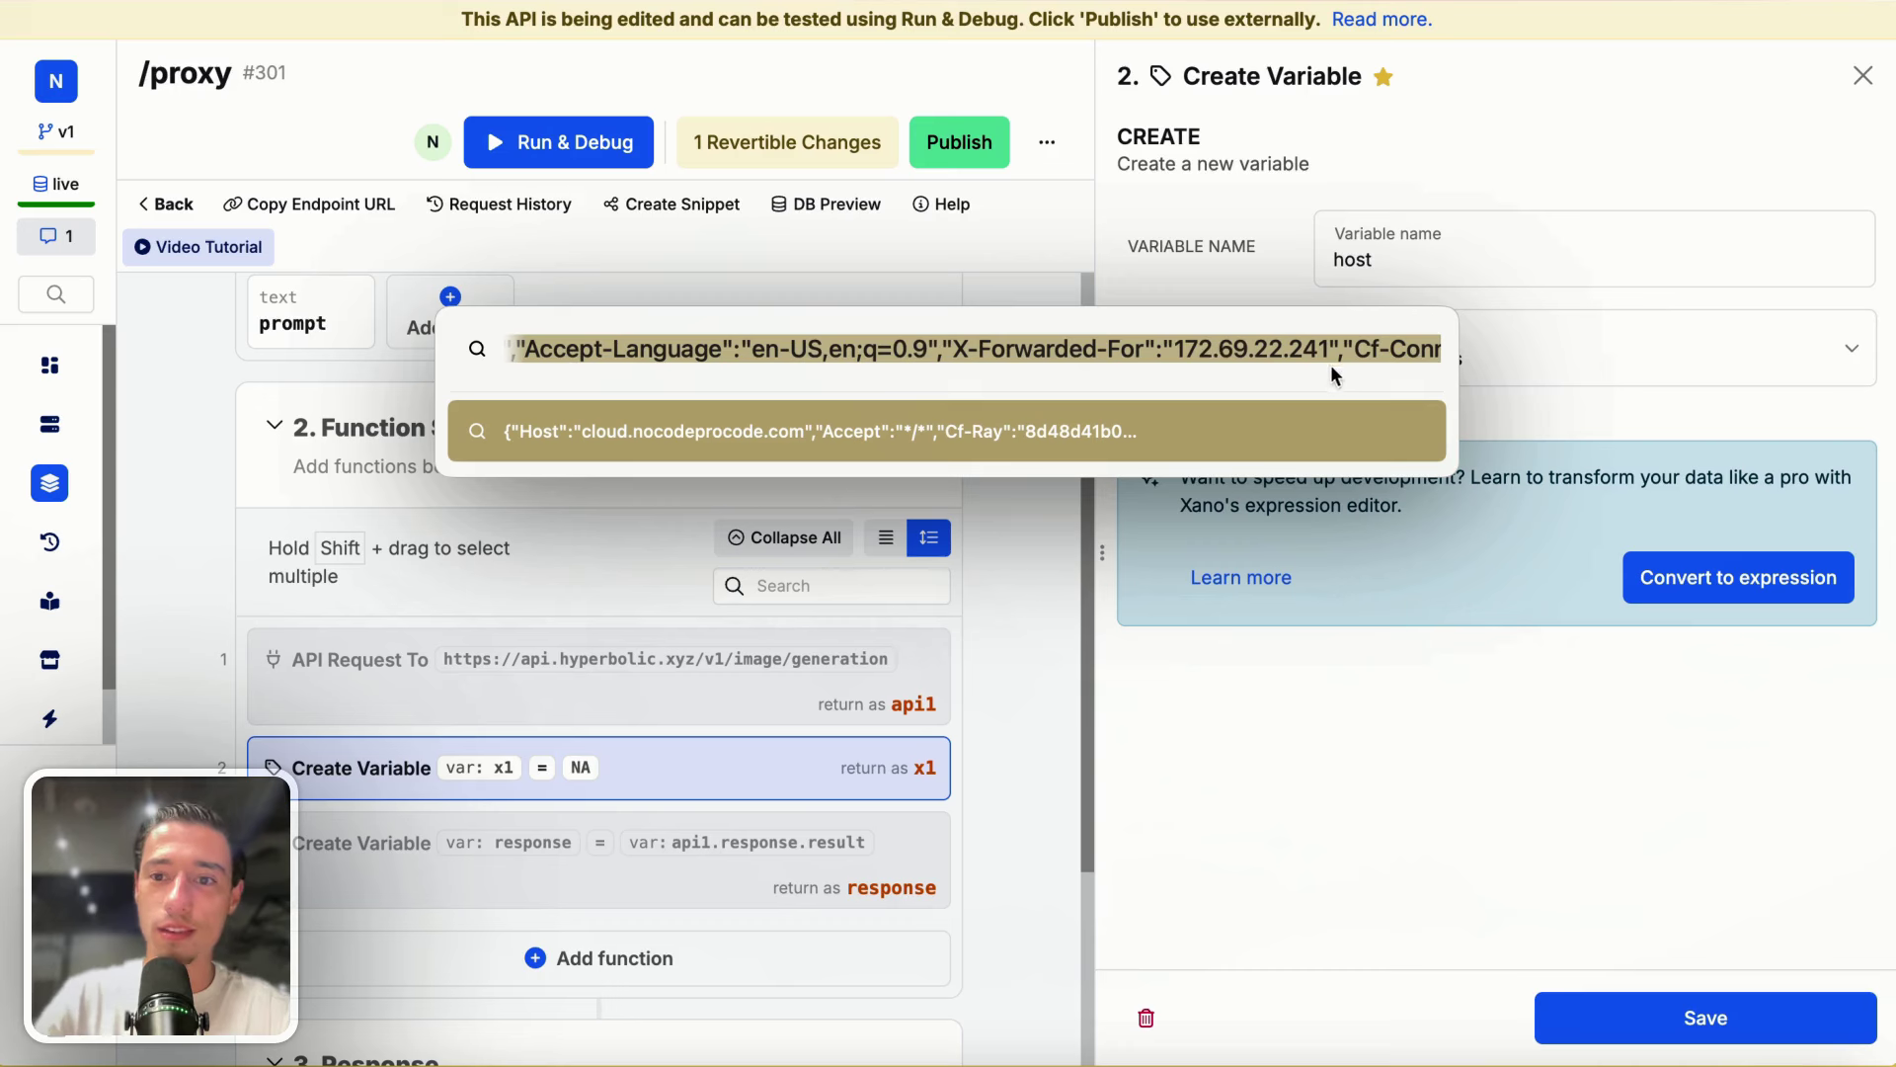
{"action": "left_click_drag", "start_coordinate": [1318, 348], "coordinate": [403, 340]}
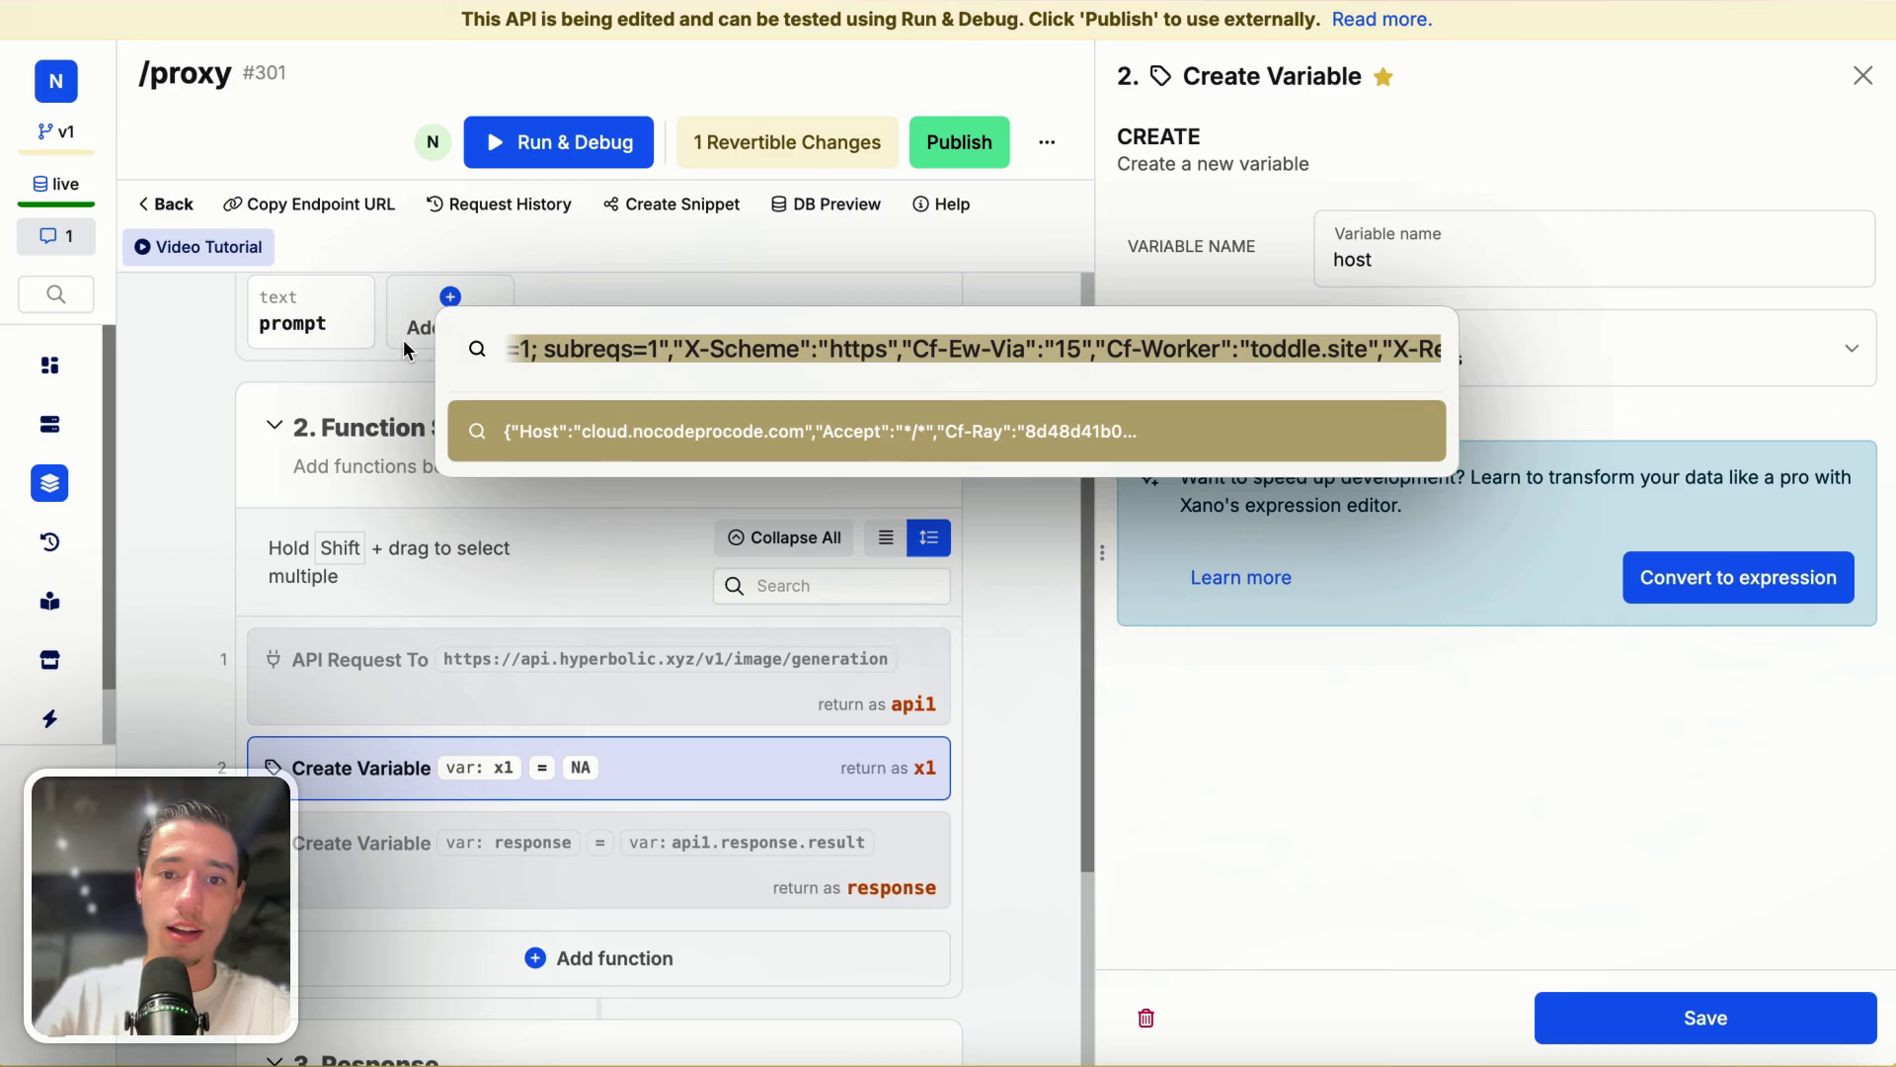
{"action": "left_click", "coordinate": [1190, 349]}
{"action": "left_click_drag", "start_coordinate": [1106, 349], "coordinate": [1213, 349]}
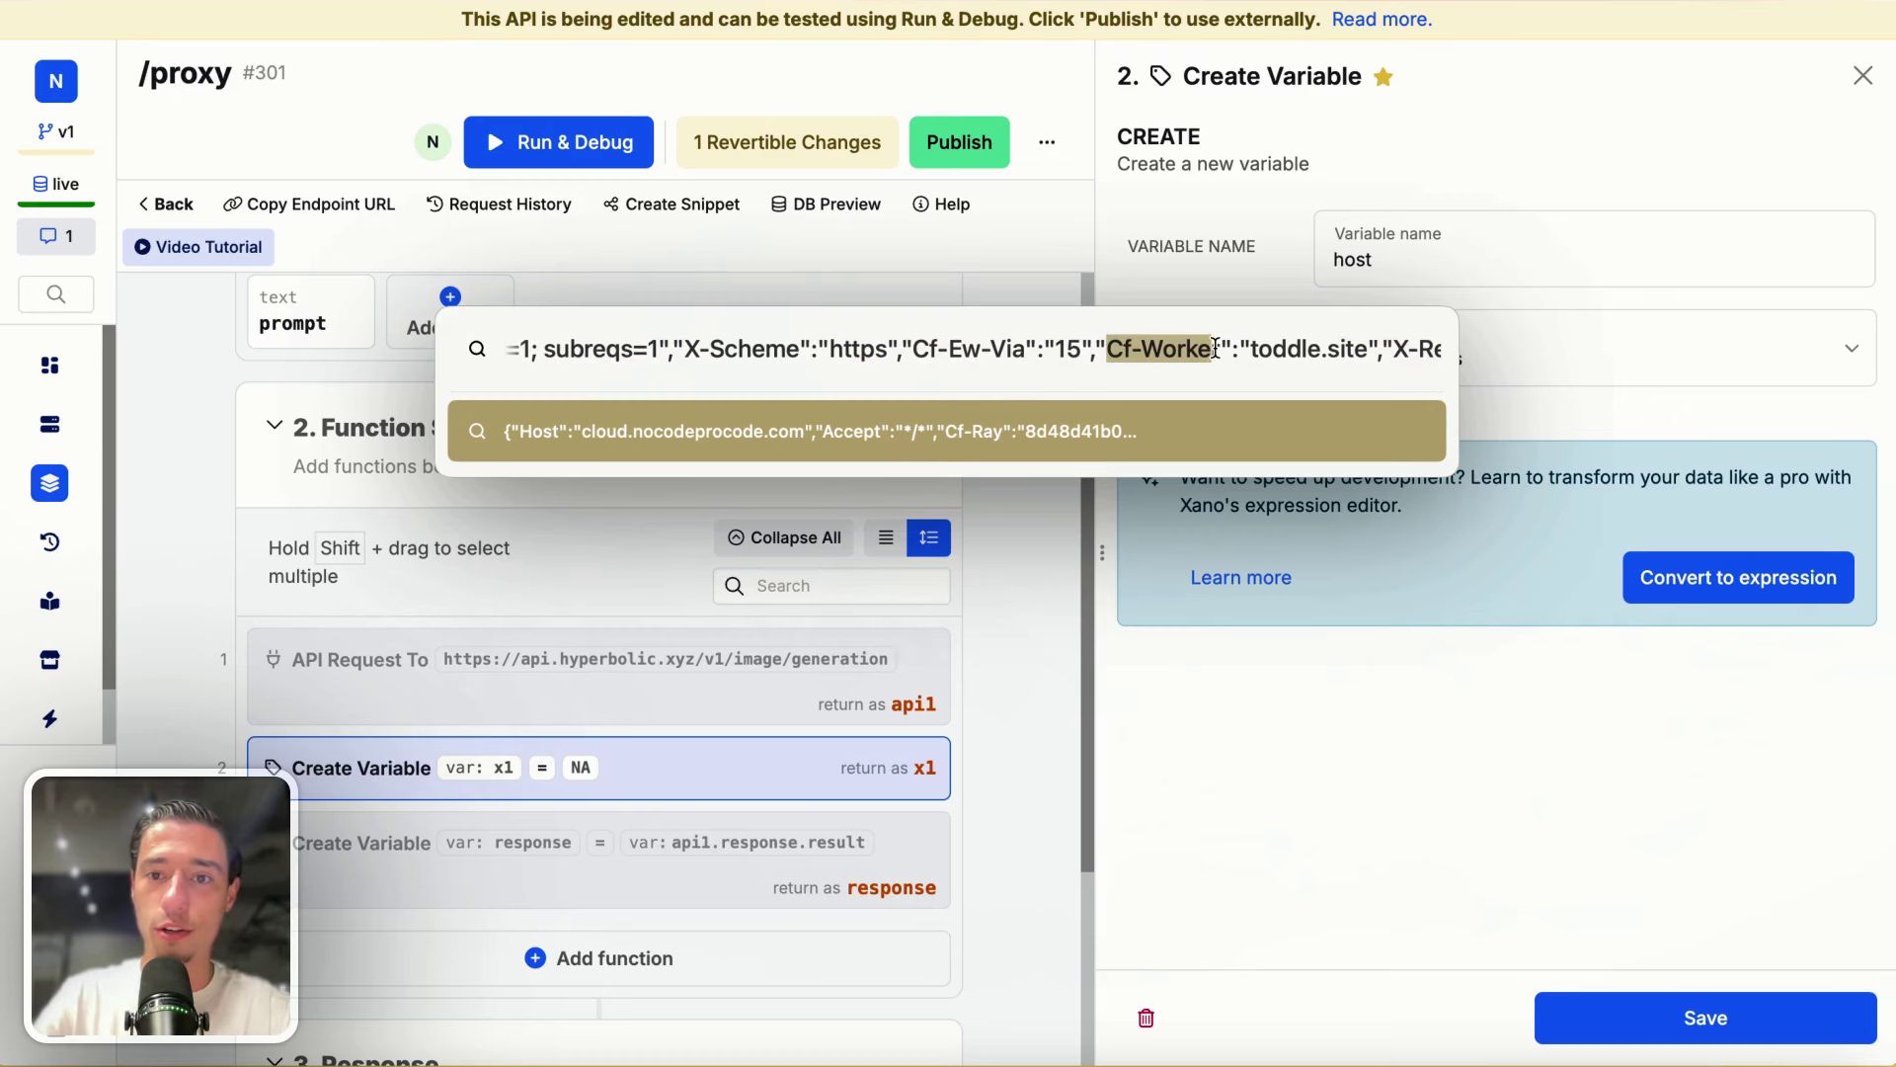
{"action": "left_click", "coordinate": [1342, 869]}
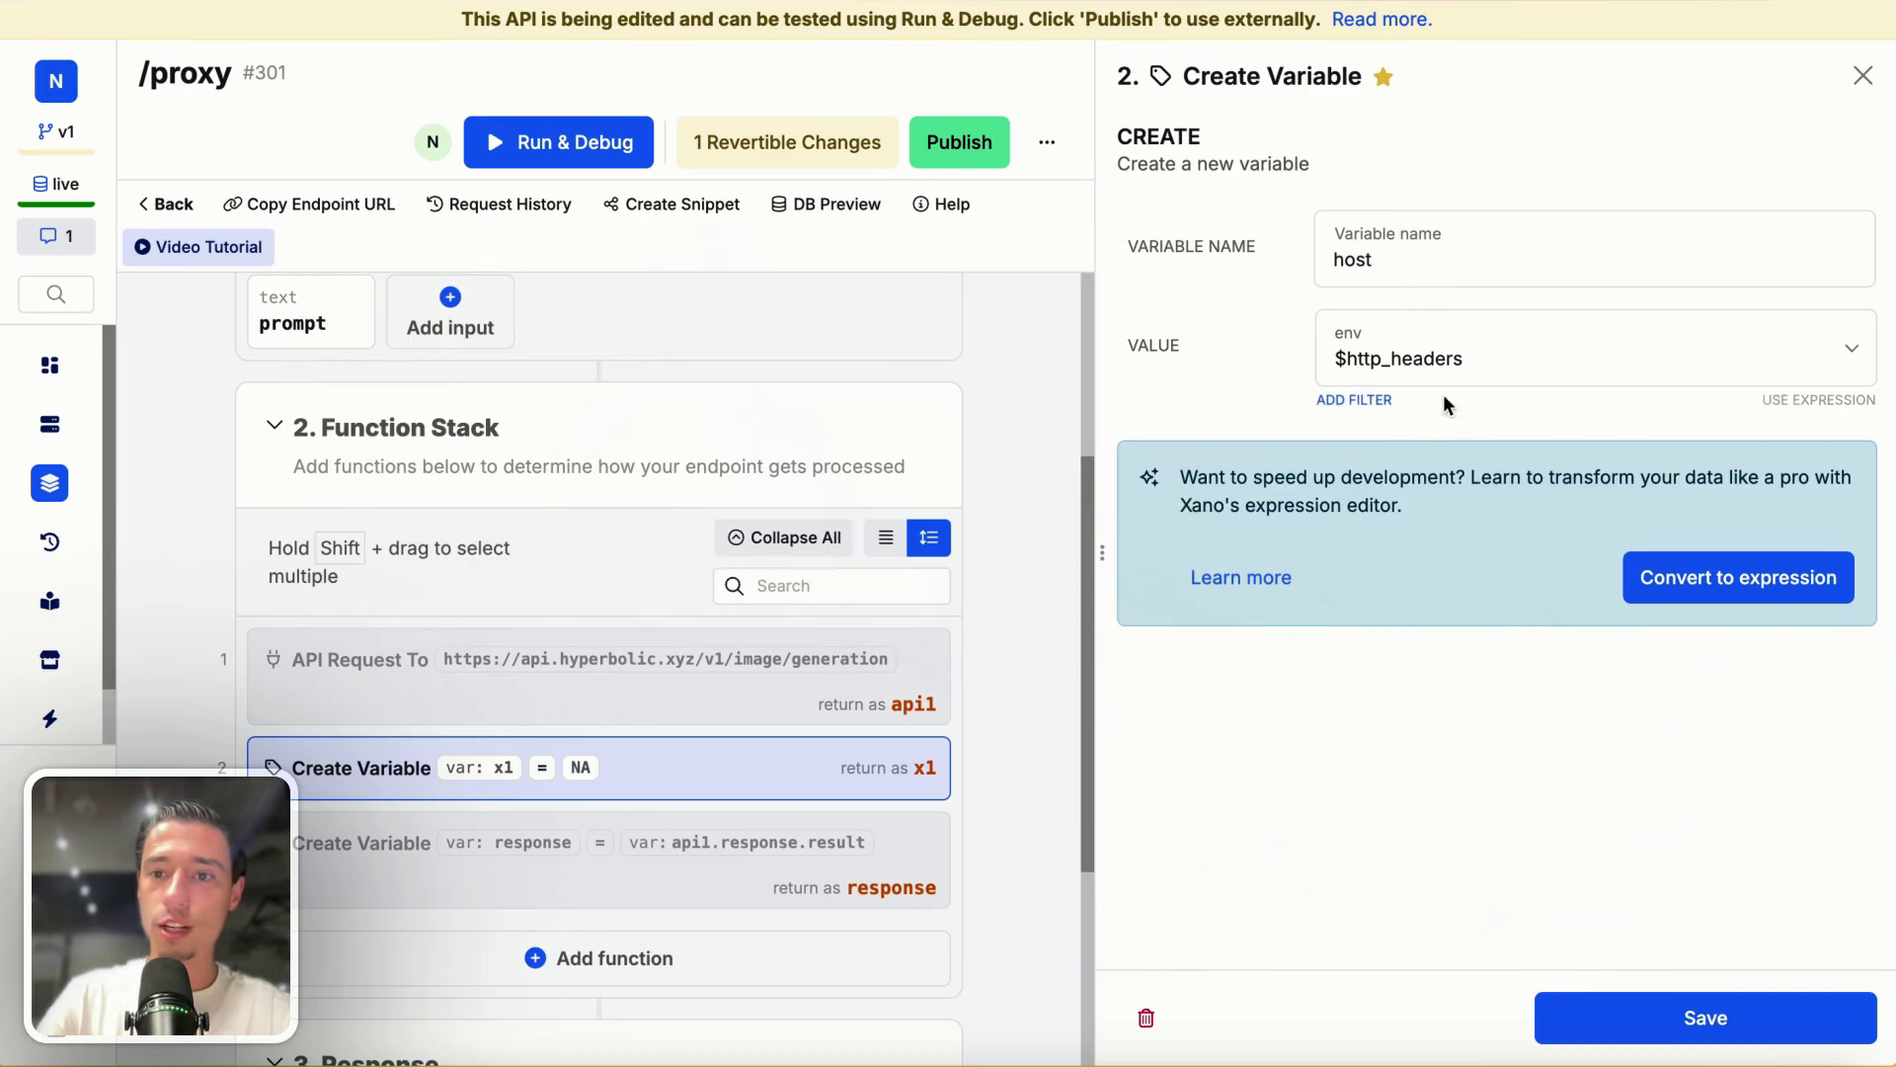
Step: Set the host variable's value to $http_headers.Cf-Worker and save the function
{"action": "left_click", "coordinate": [1499, 350]}
{"action": "type", "text": "."}
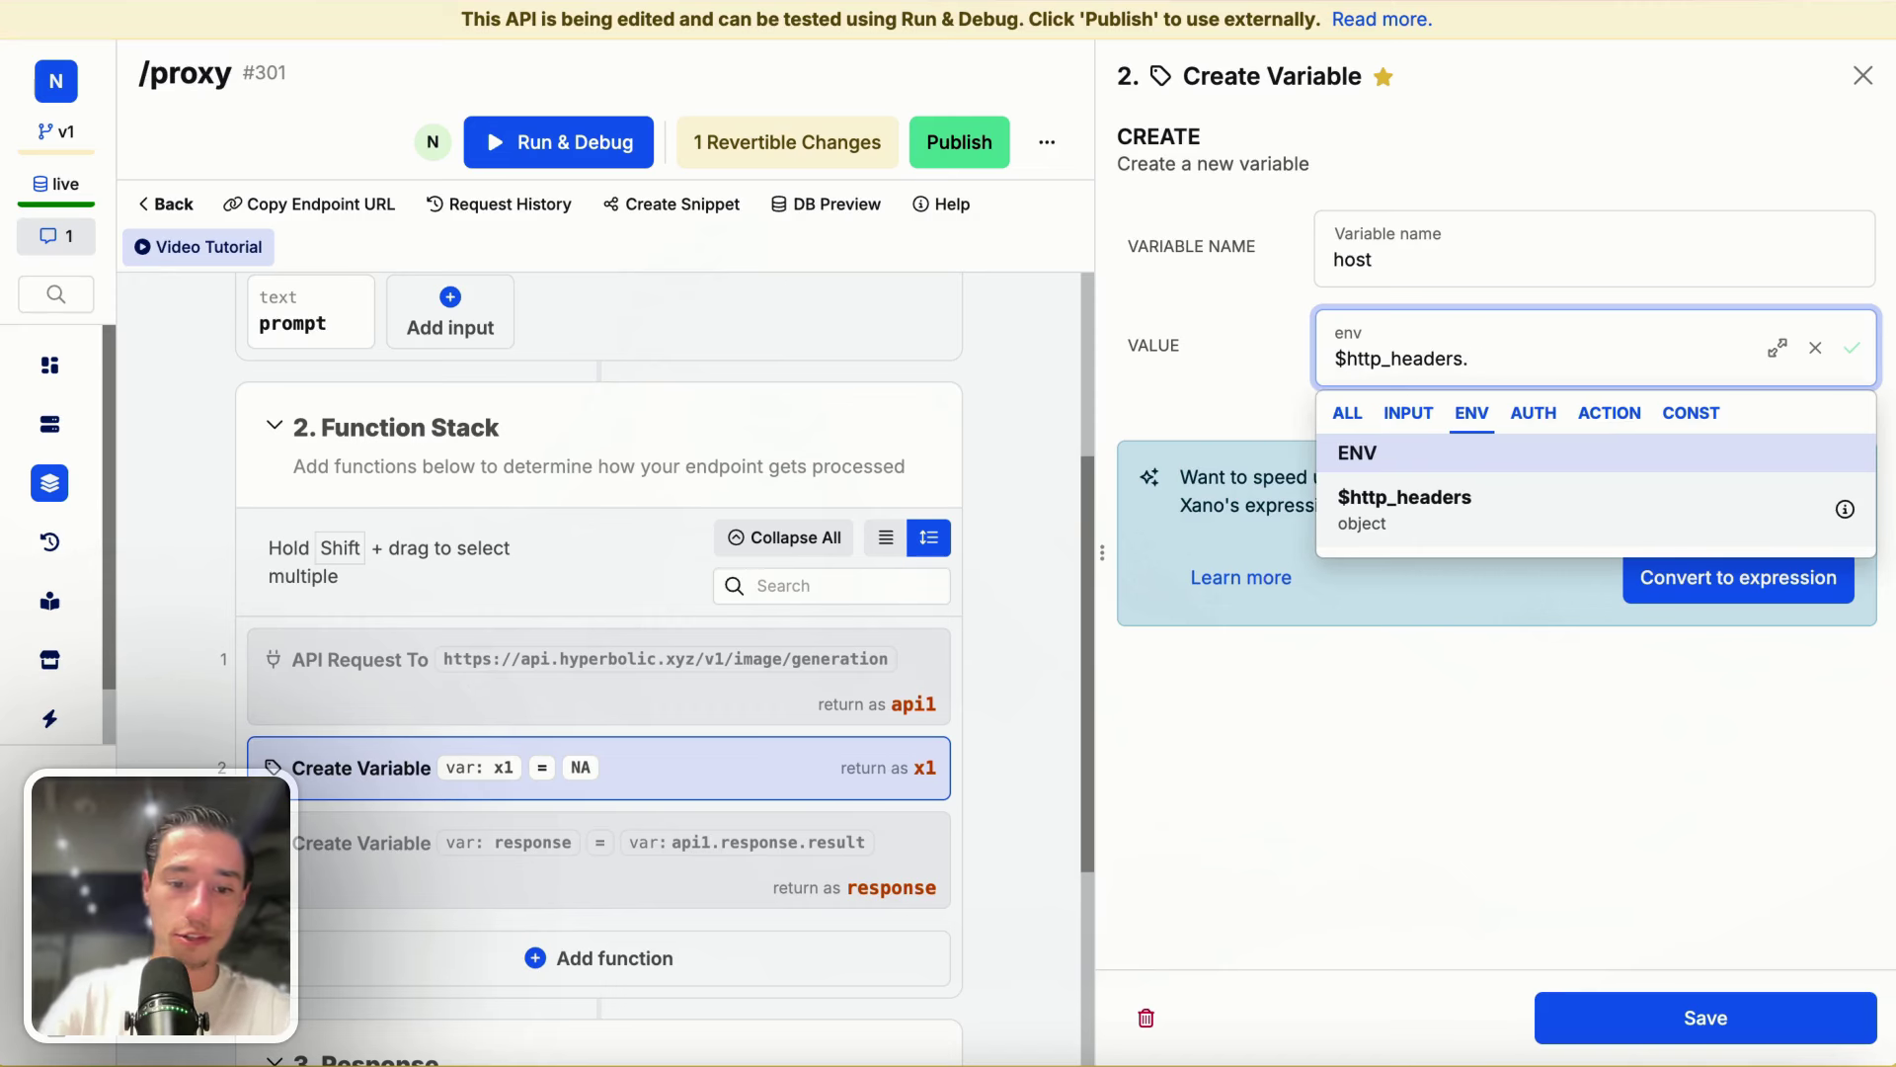
{"action": "type", "text": "Cf-Worker"}
{"action": "left_click", "coordinate": [1240, 360]}
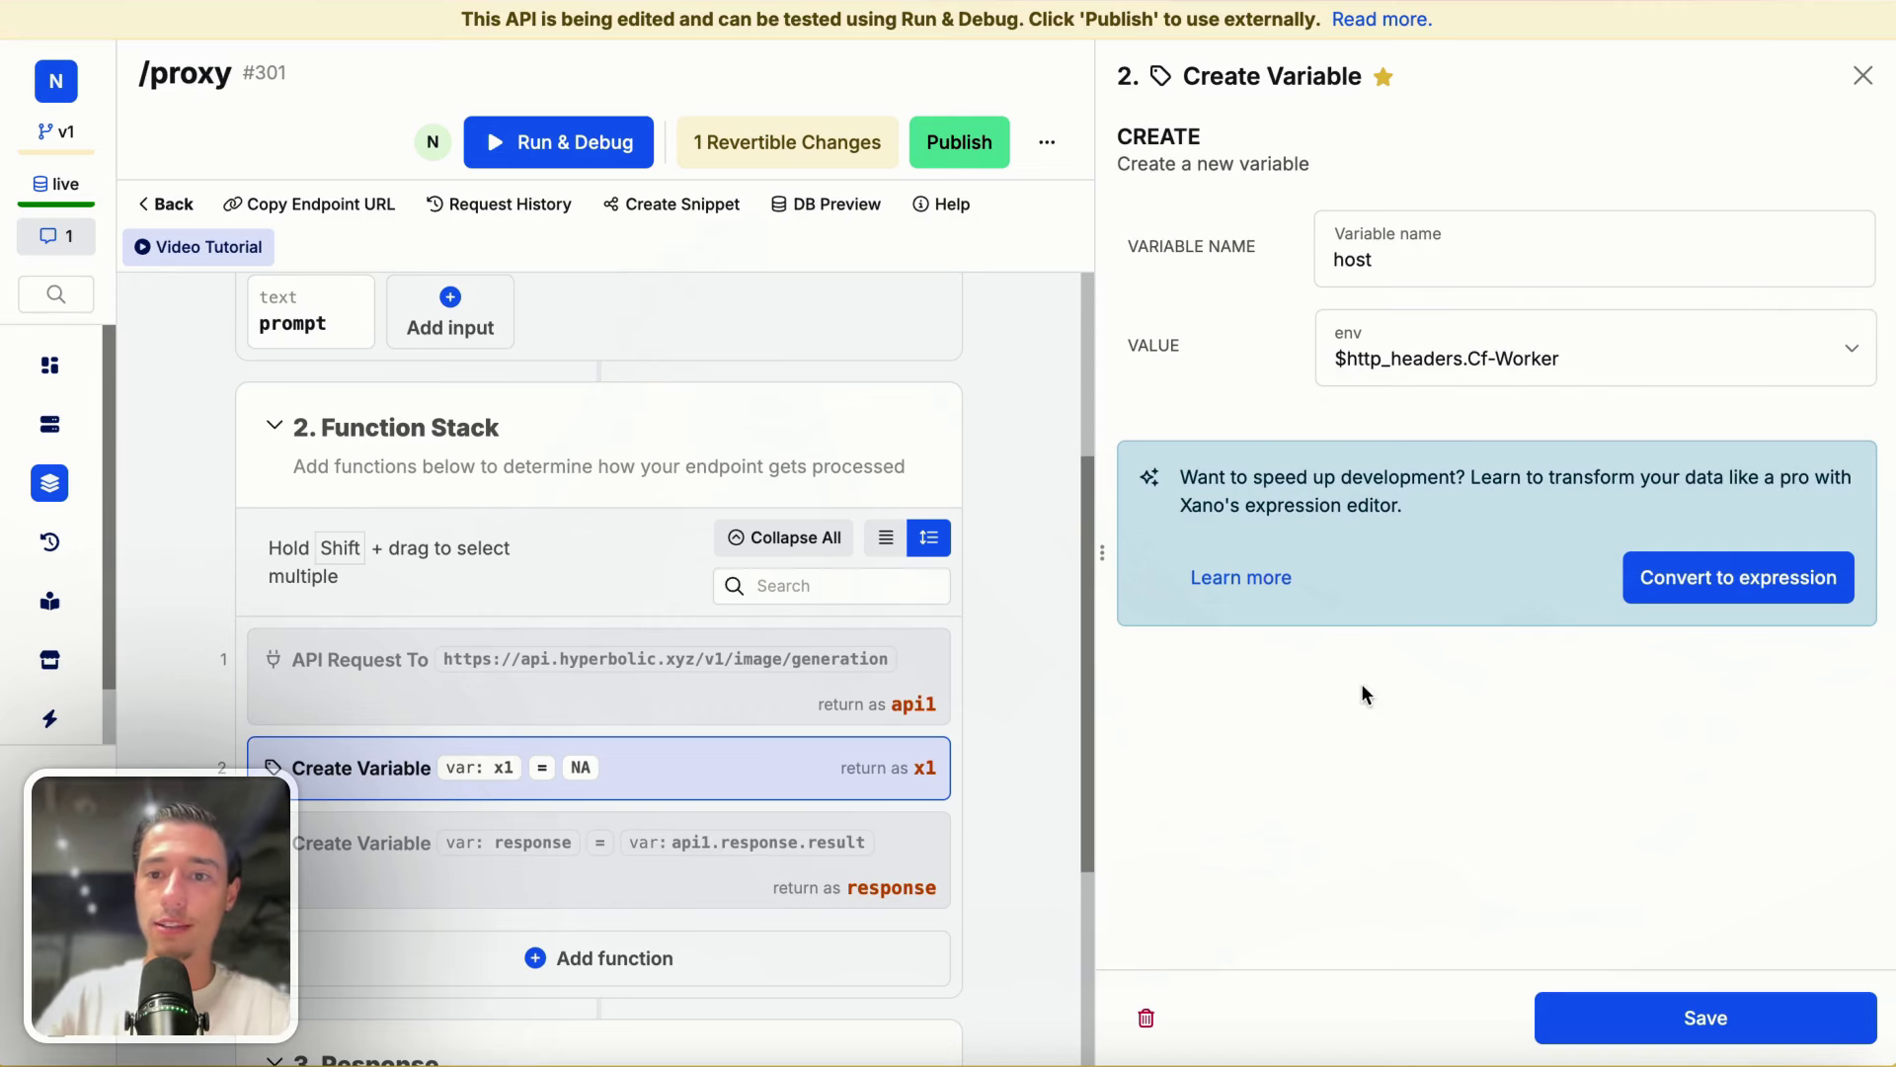
{"action": "left_click", "coordinate": [1587, 1016]}
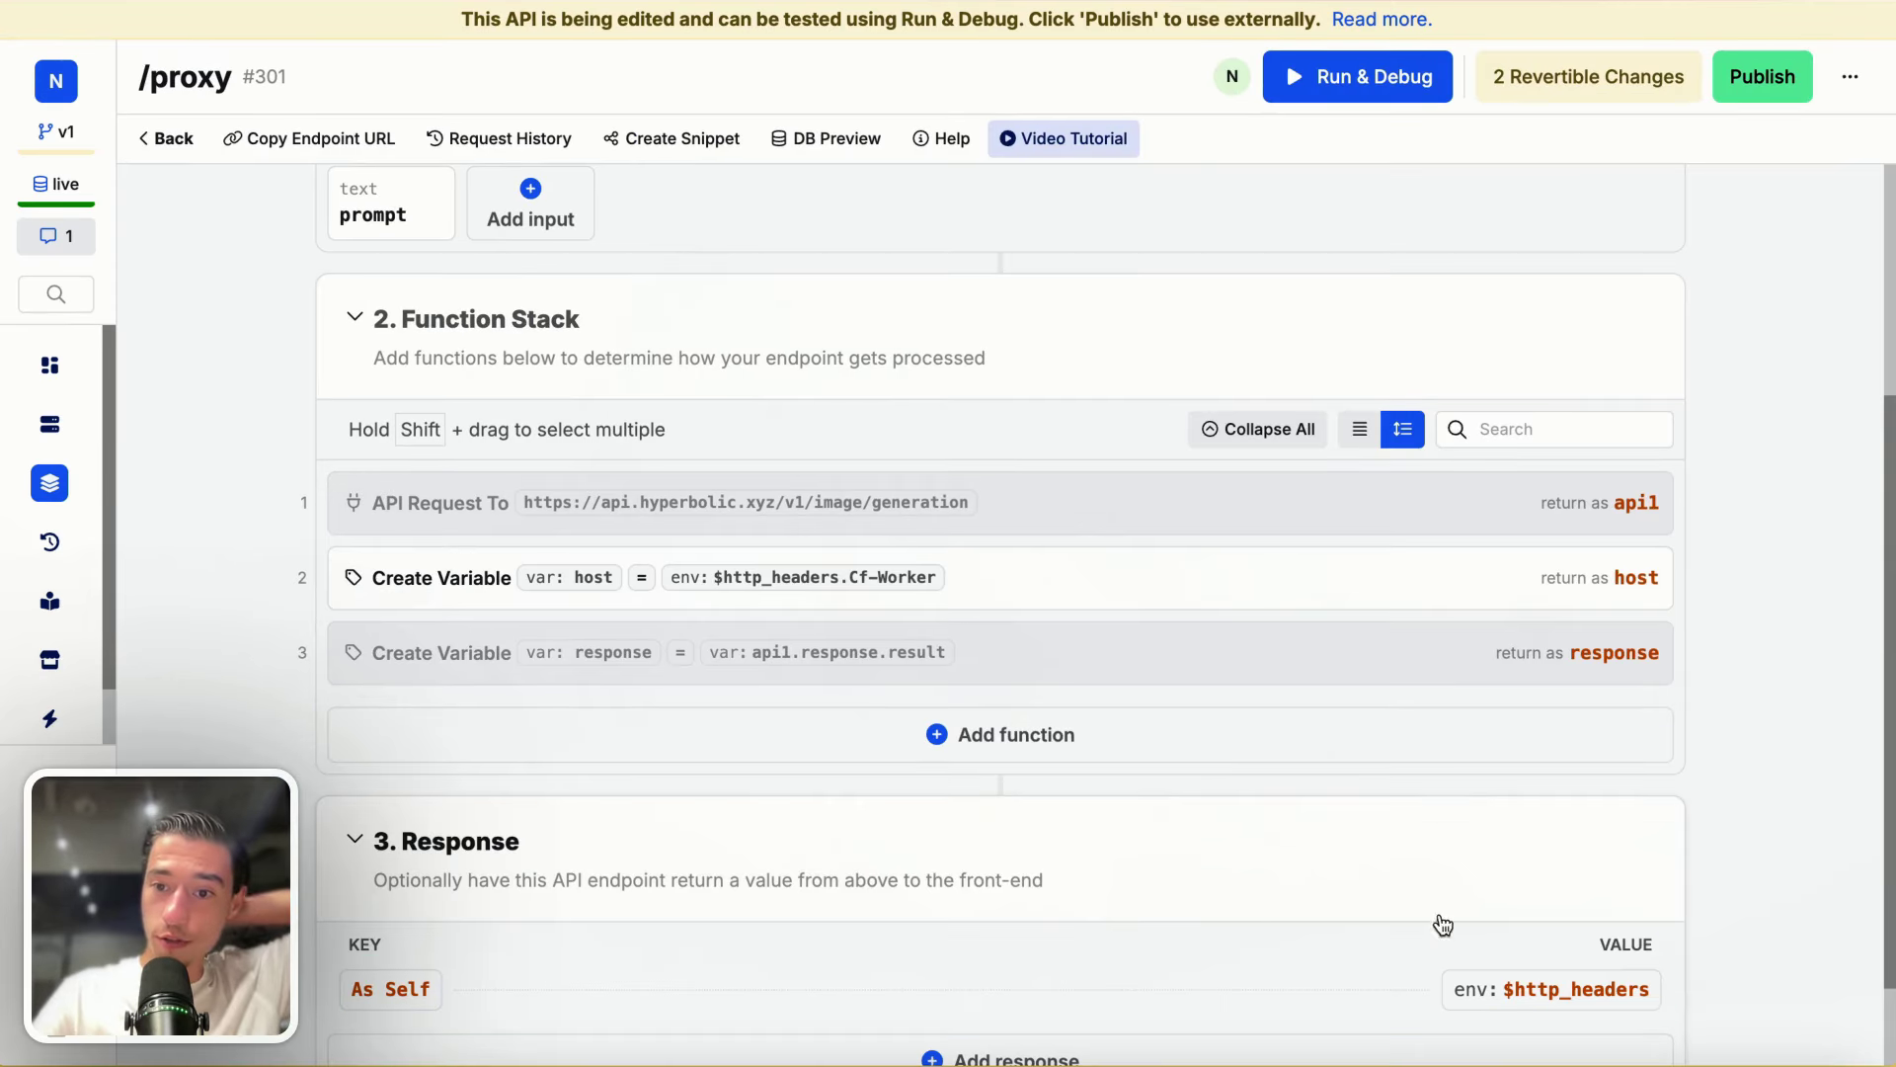
Step: Make the proxy endpoint's response return the host variable, and publish the endpoint
{"action": "left_click", "coordinate": [1442, 992]}
{"action": "left_click", "coordinate": [1346, 284]}
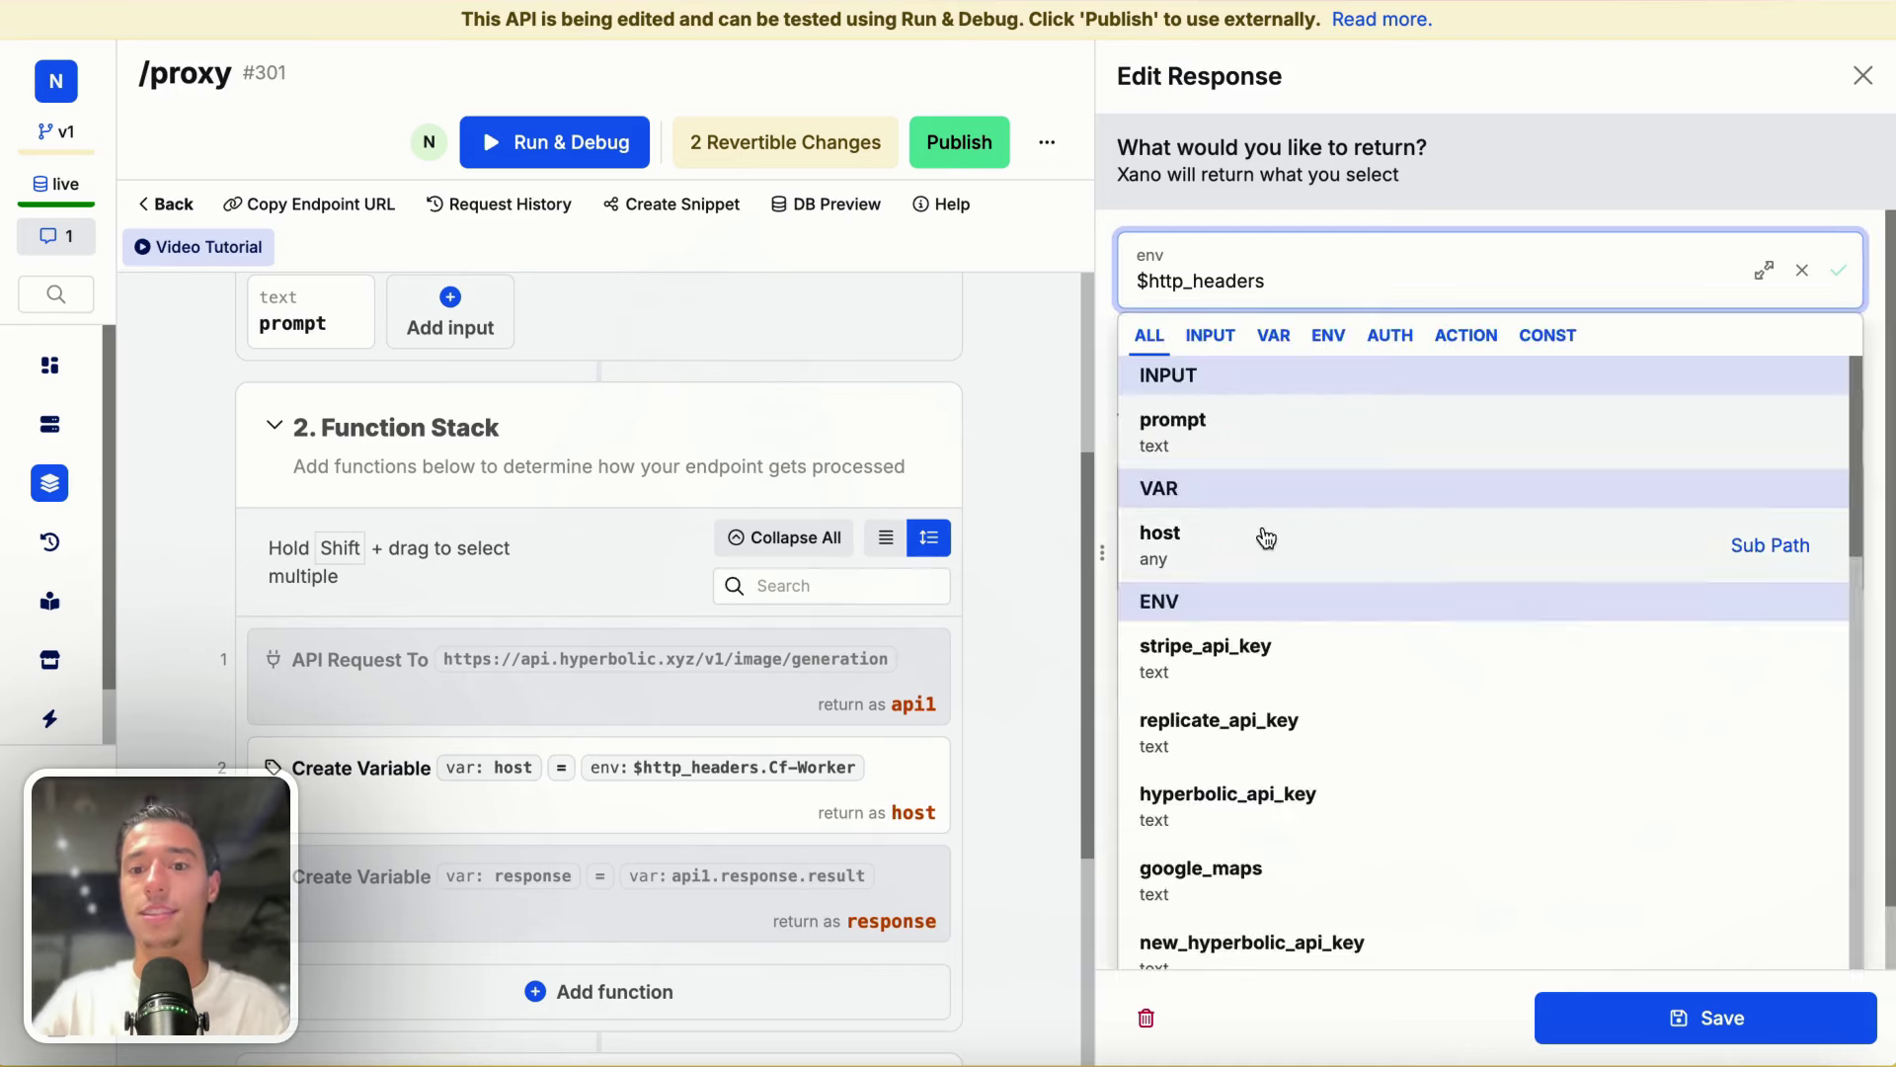
{"action": "left_click", "coordinate": [1257, 537]}
{"action": "left_click", "coordinate": [1719, 1016]}
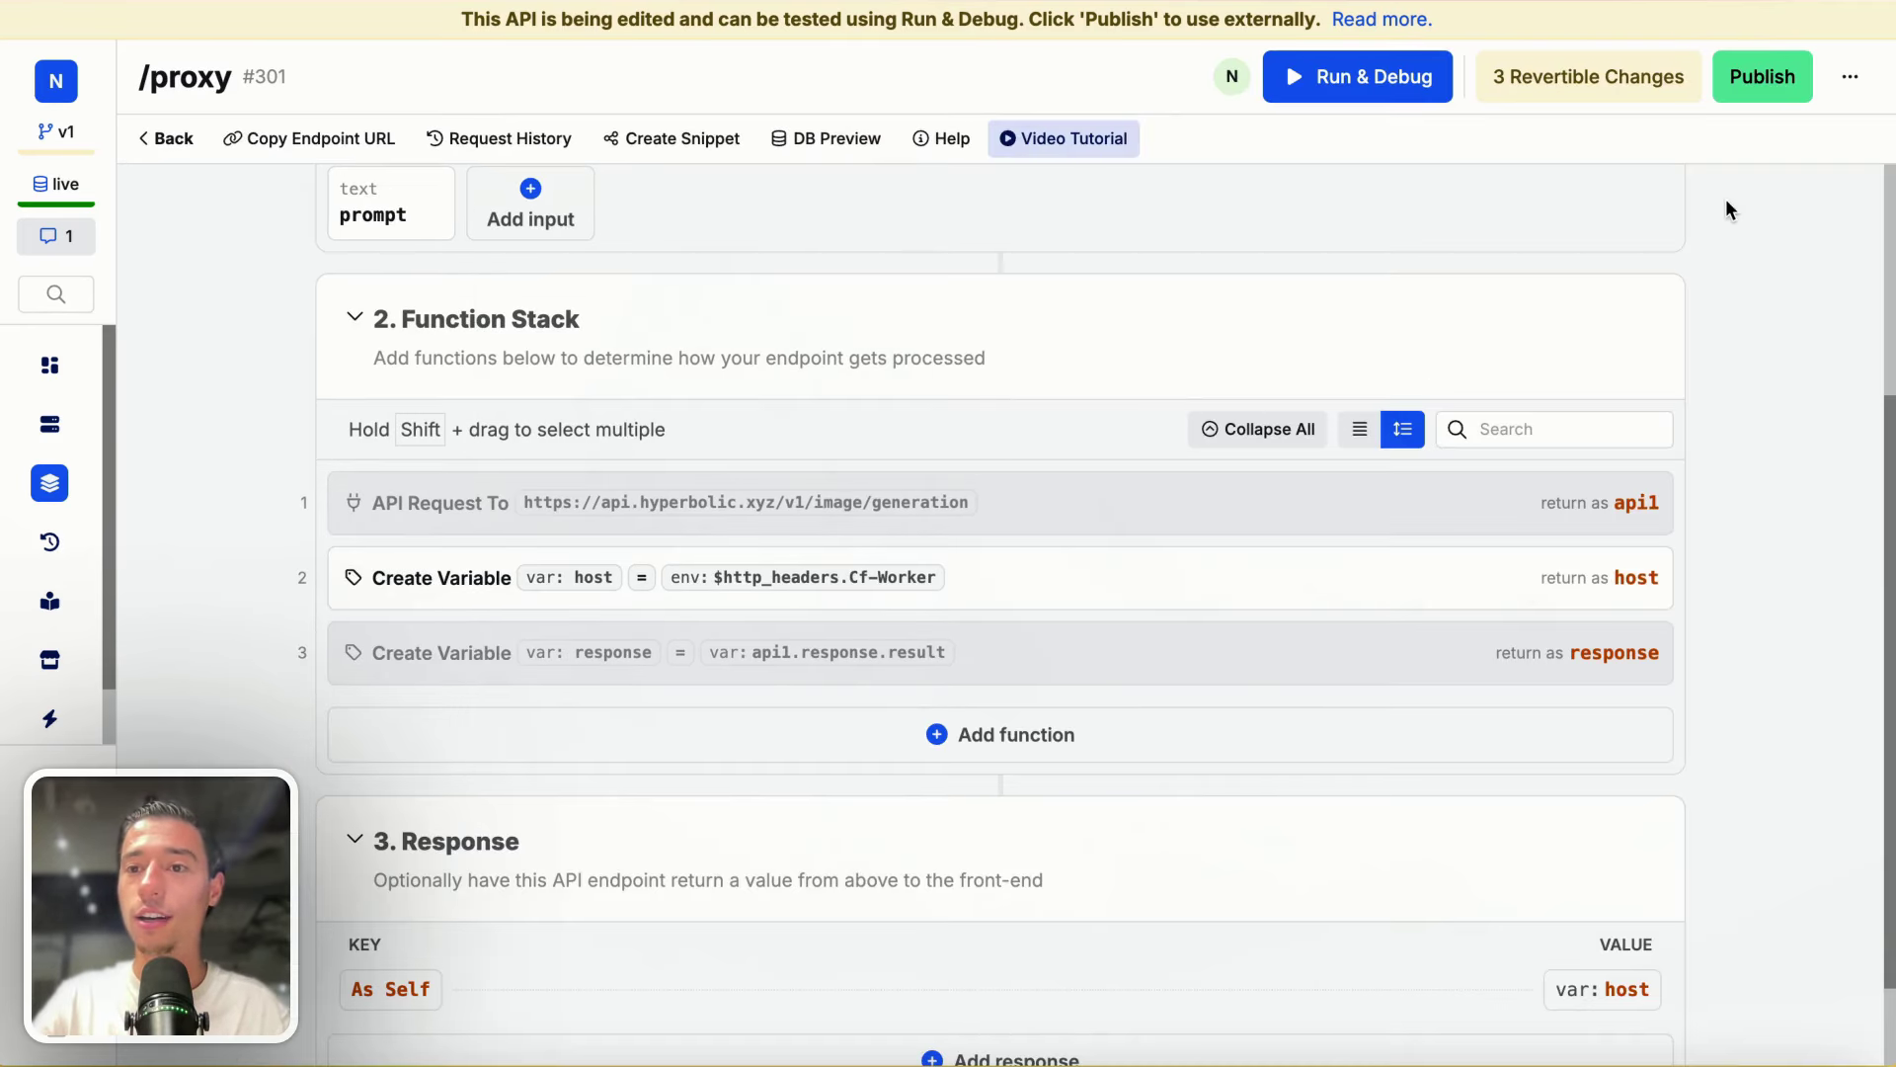
{"action": "left_click", "coordinate": [1756, 79]}
{"action": "left_click", "coordinate": [1663, 1022]}
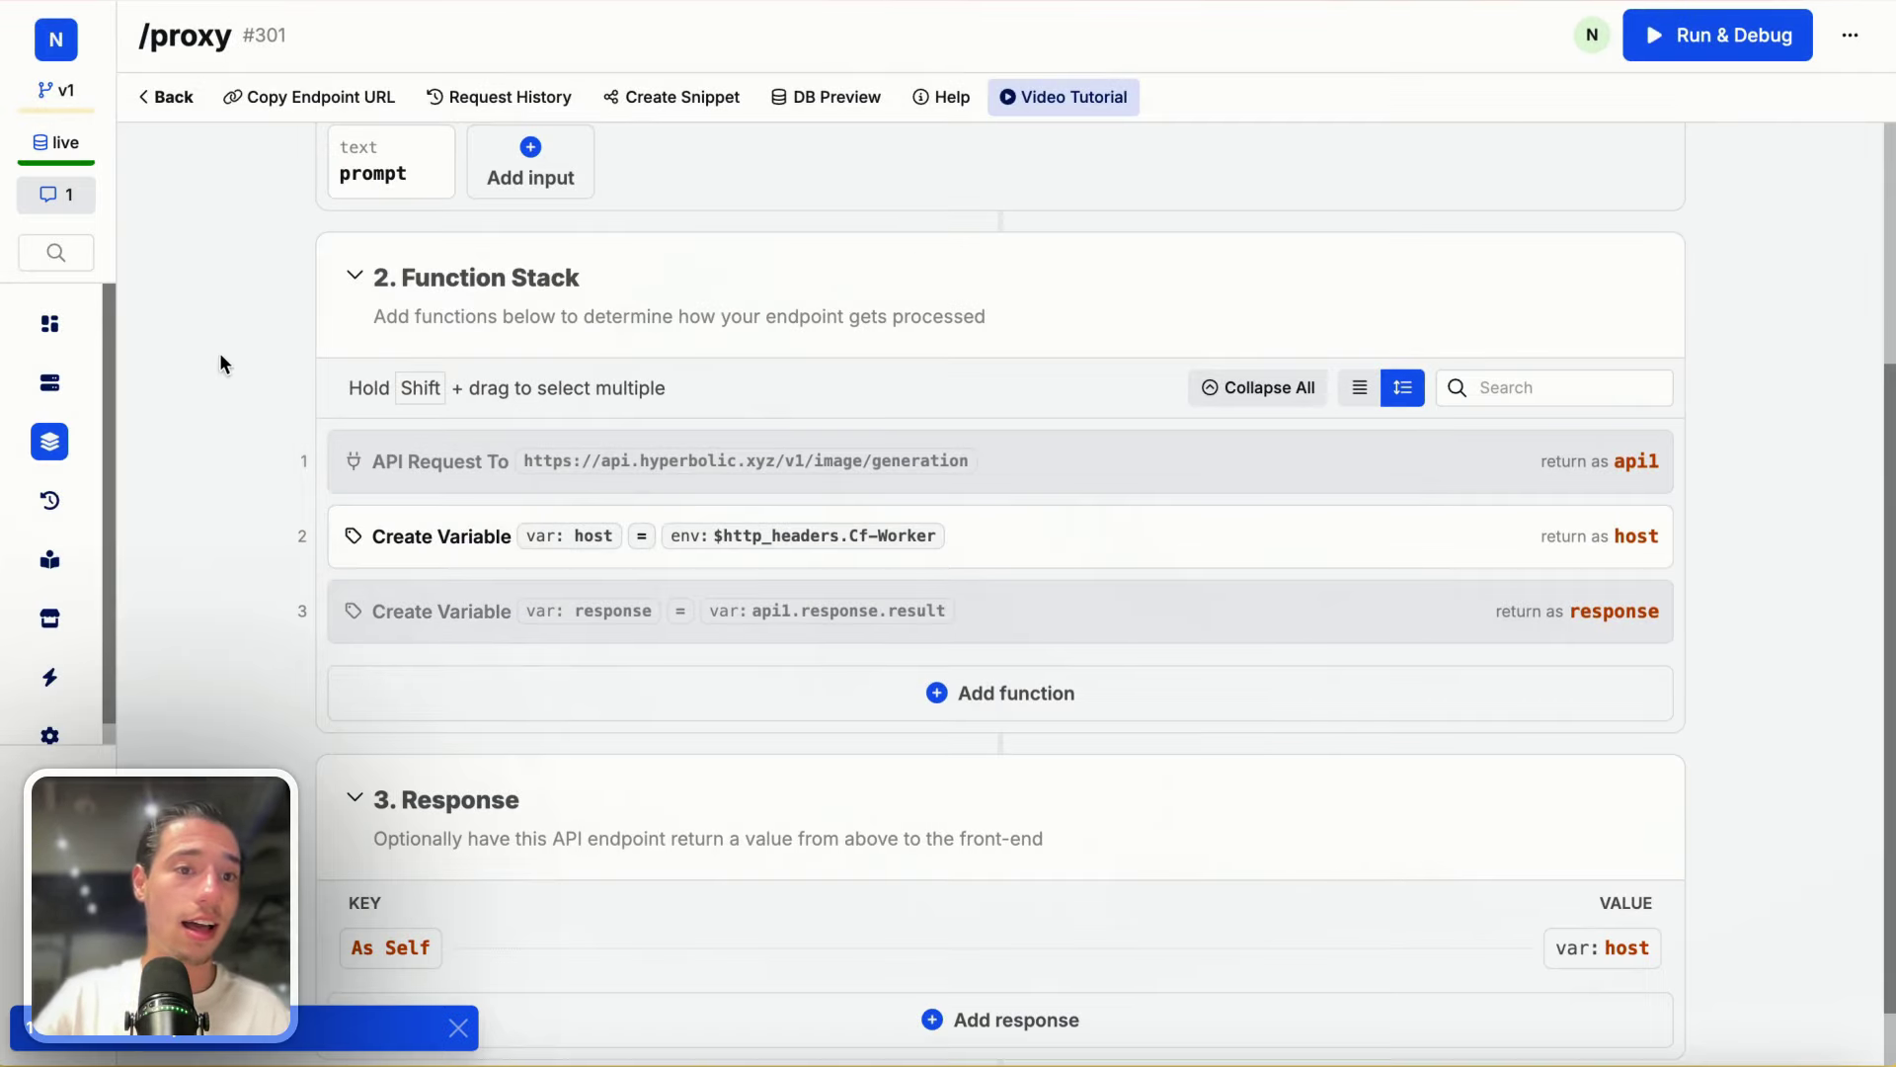
Step: Switch to the toddle editor, refetch the ai API to check its response data, and leave Auto fetch disabled
{"action": "mouse_move", "coordinate": [194, 199]}
{"action": "left_click", "coordinate": [149, 143]}
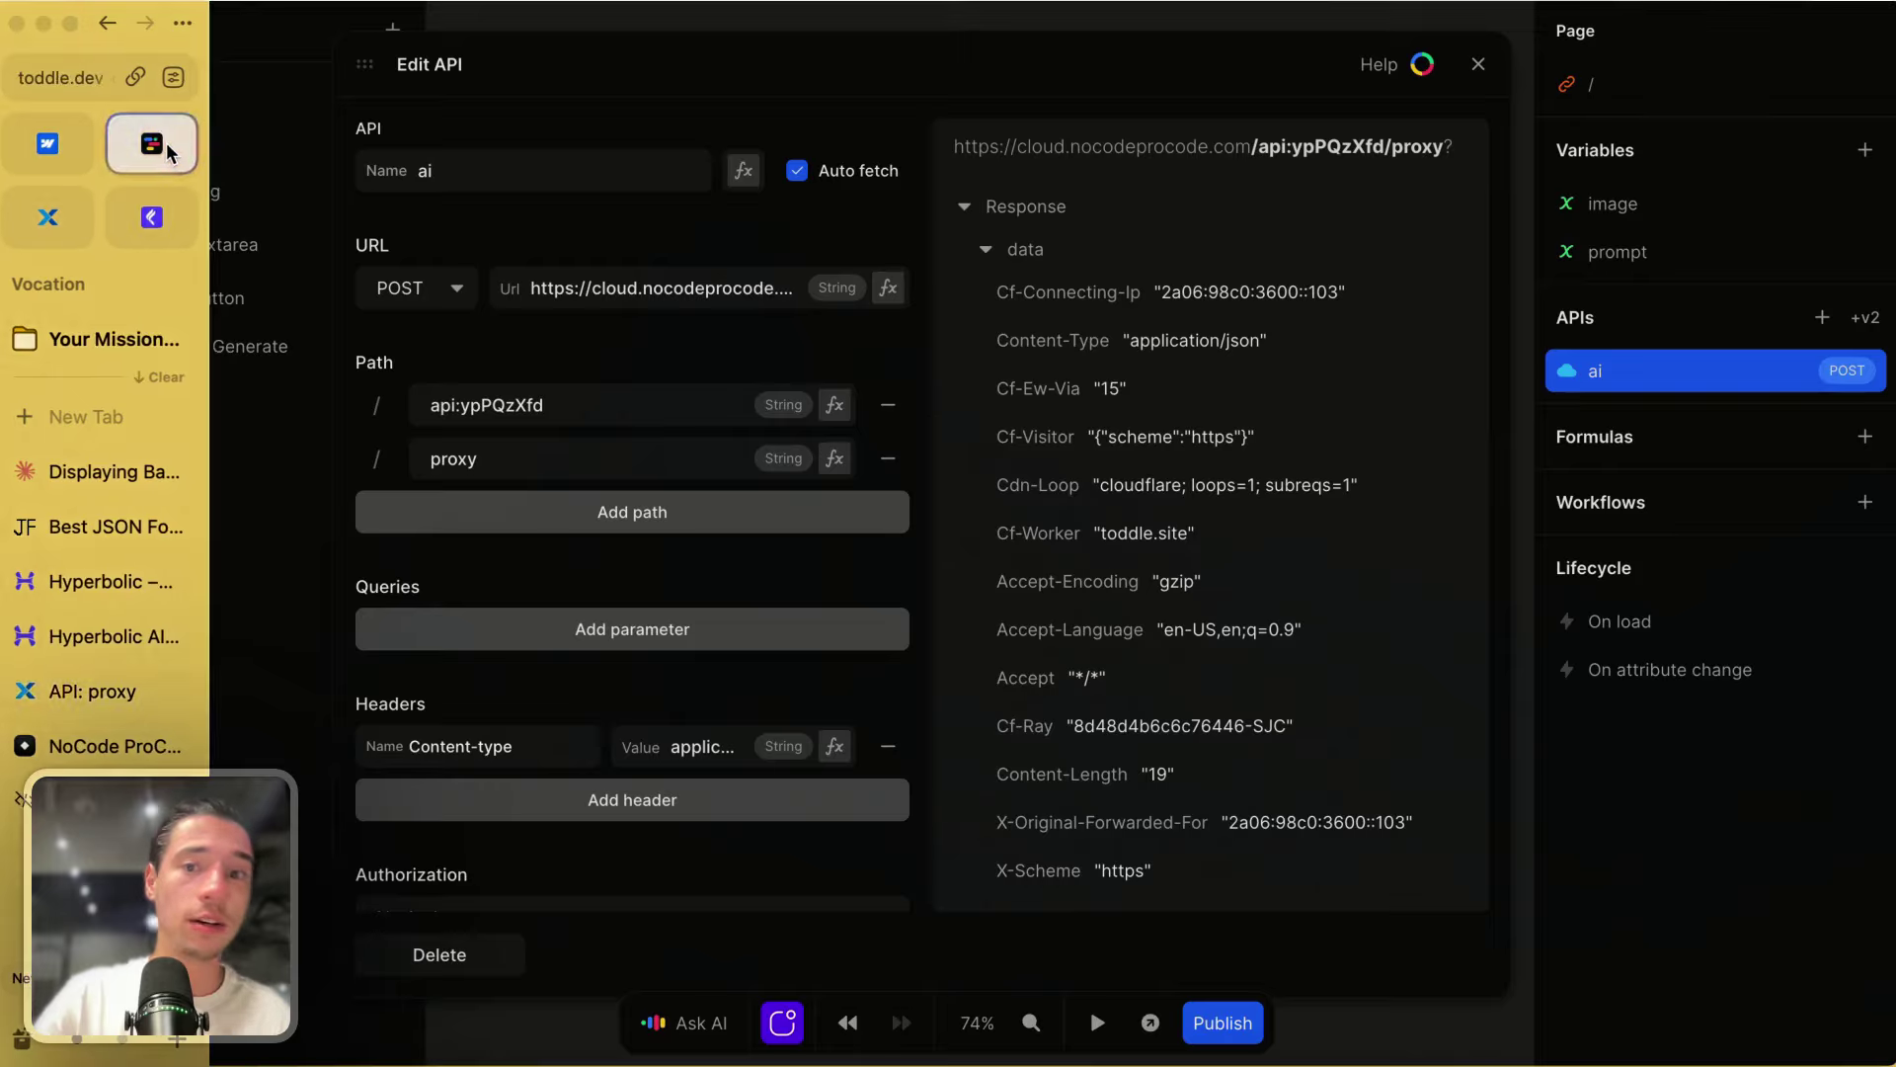
{"action": "left_click", "coordinate": [798, 172]}
{"action": "left_click", "coordinate": [798, 174]}
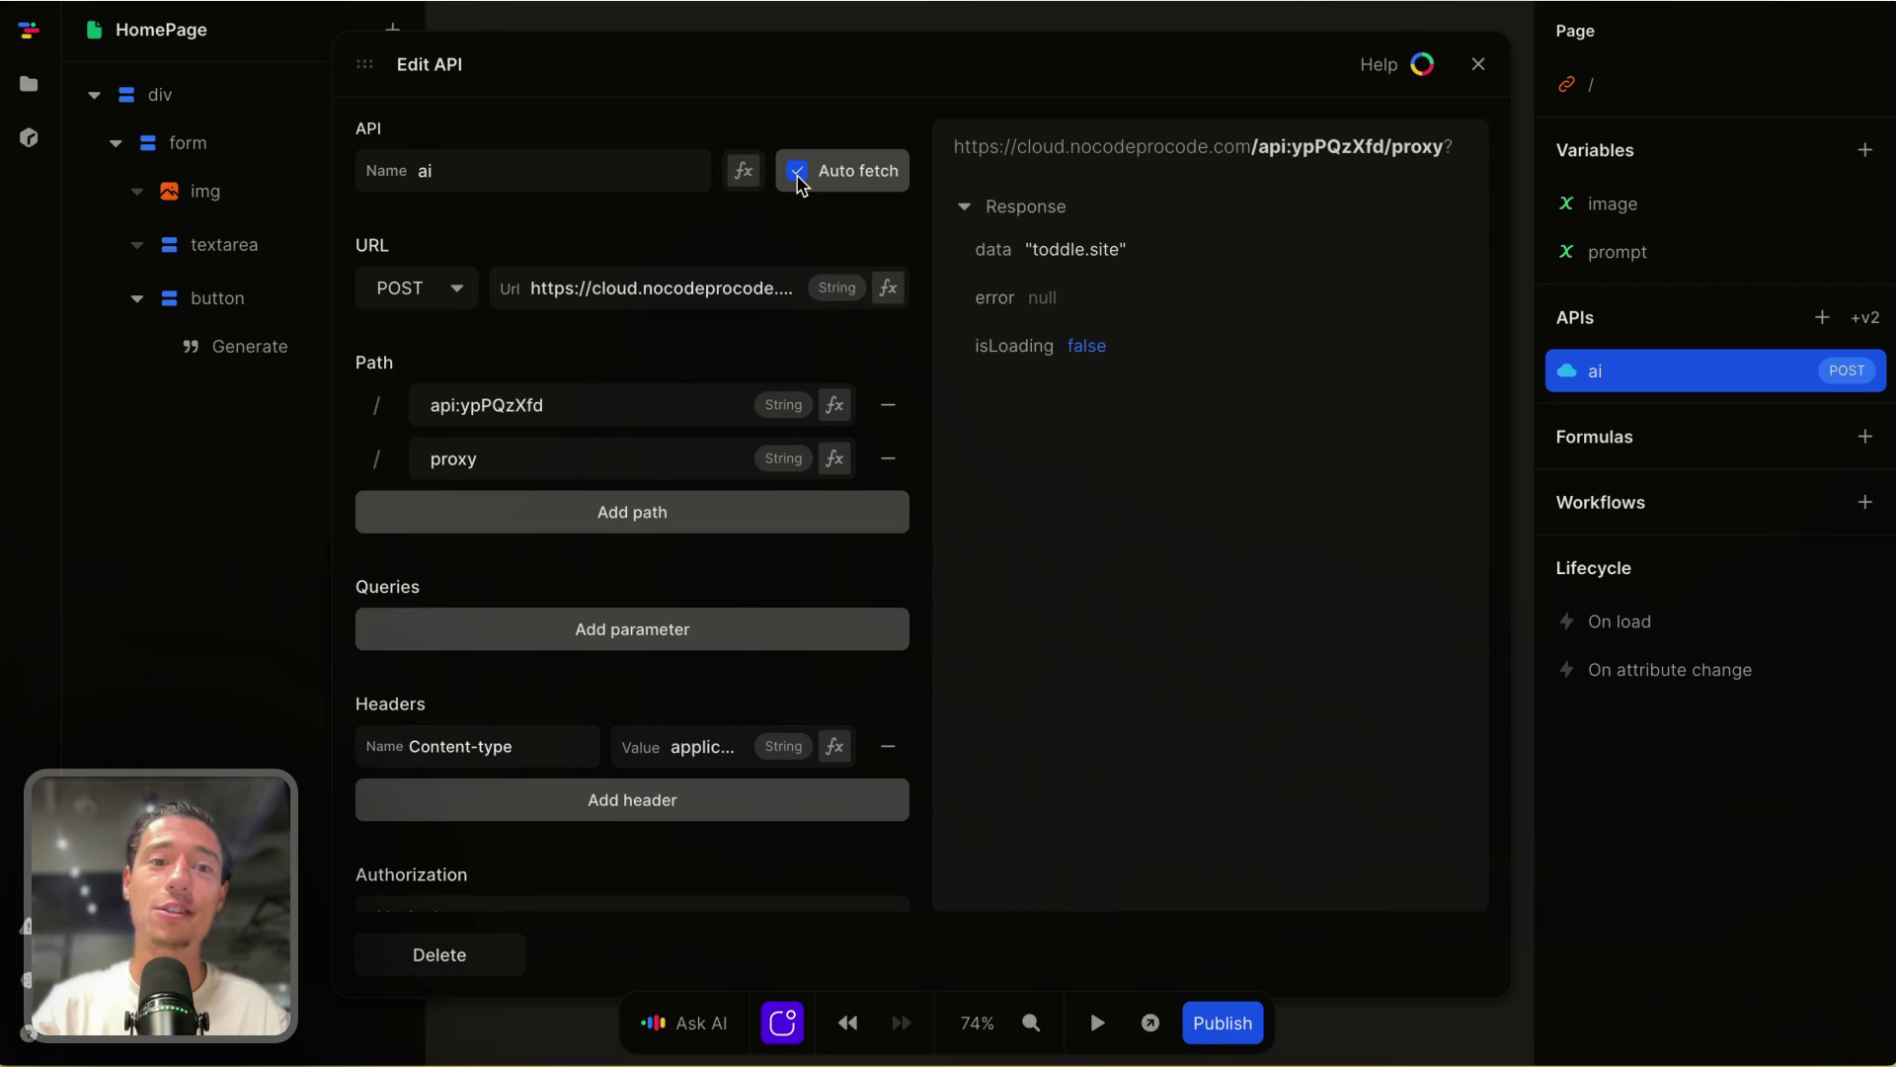
{"action": "left_click", "coordinate": [798, 176]}
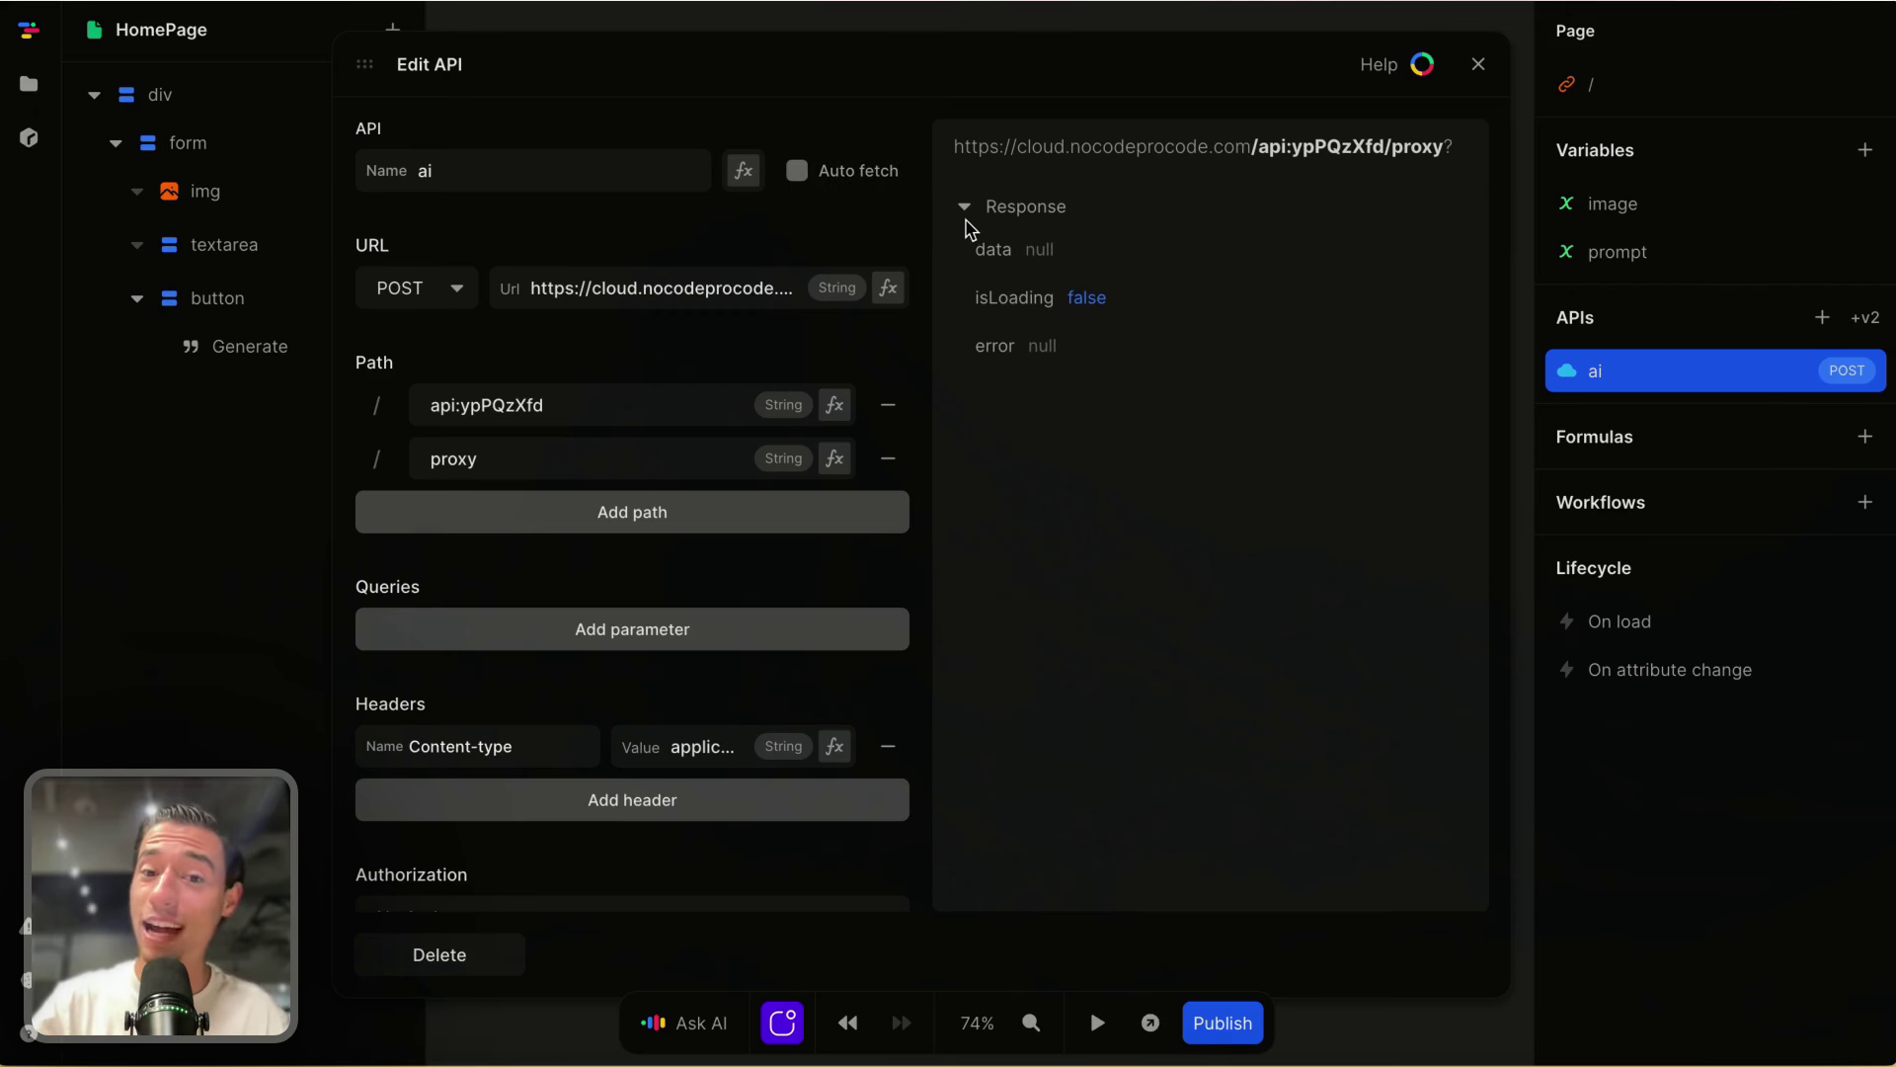
Step: Switch back to the proxy endpoint in Xano and move the host variable above the Hyperbolic API request
{"action": "mouse_move", "coordinate": [10, 267]}
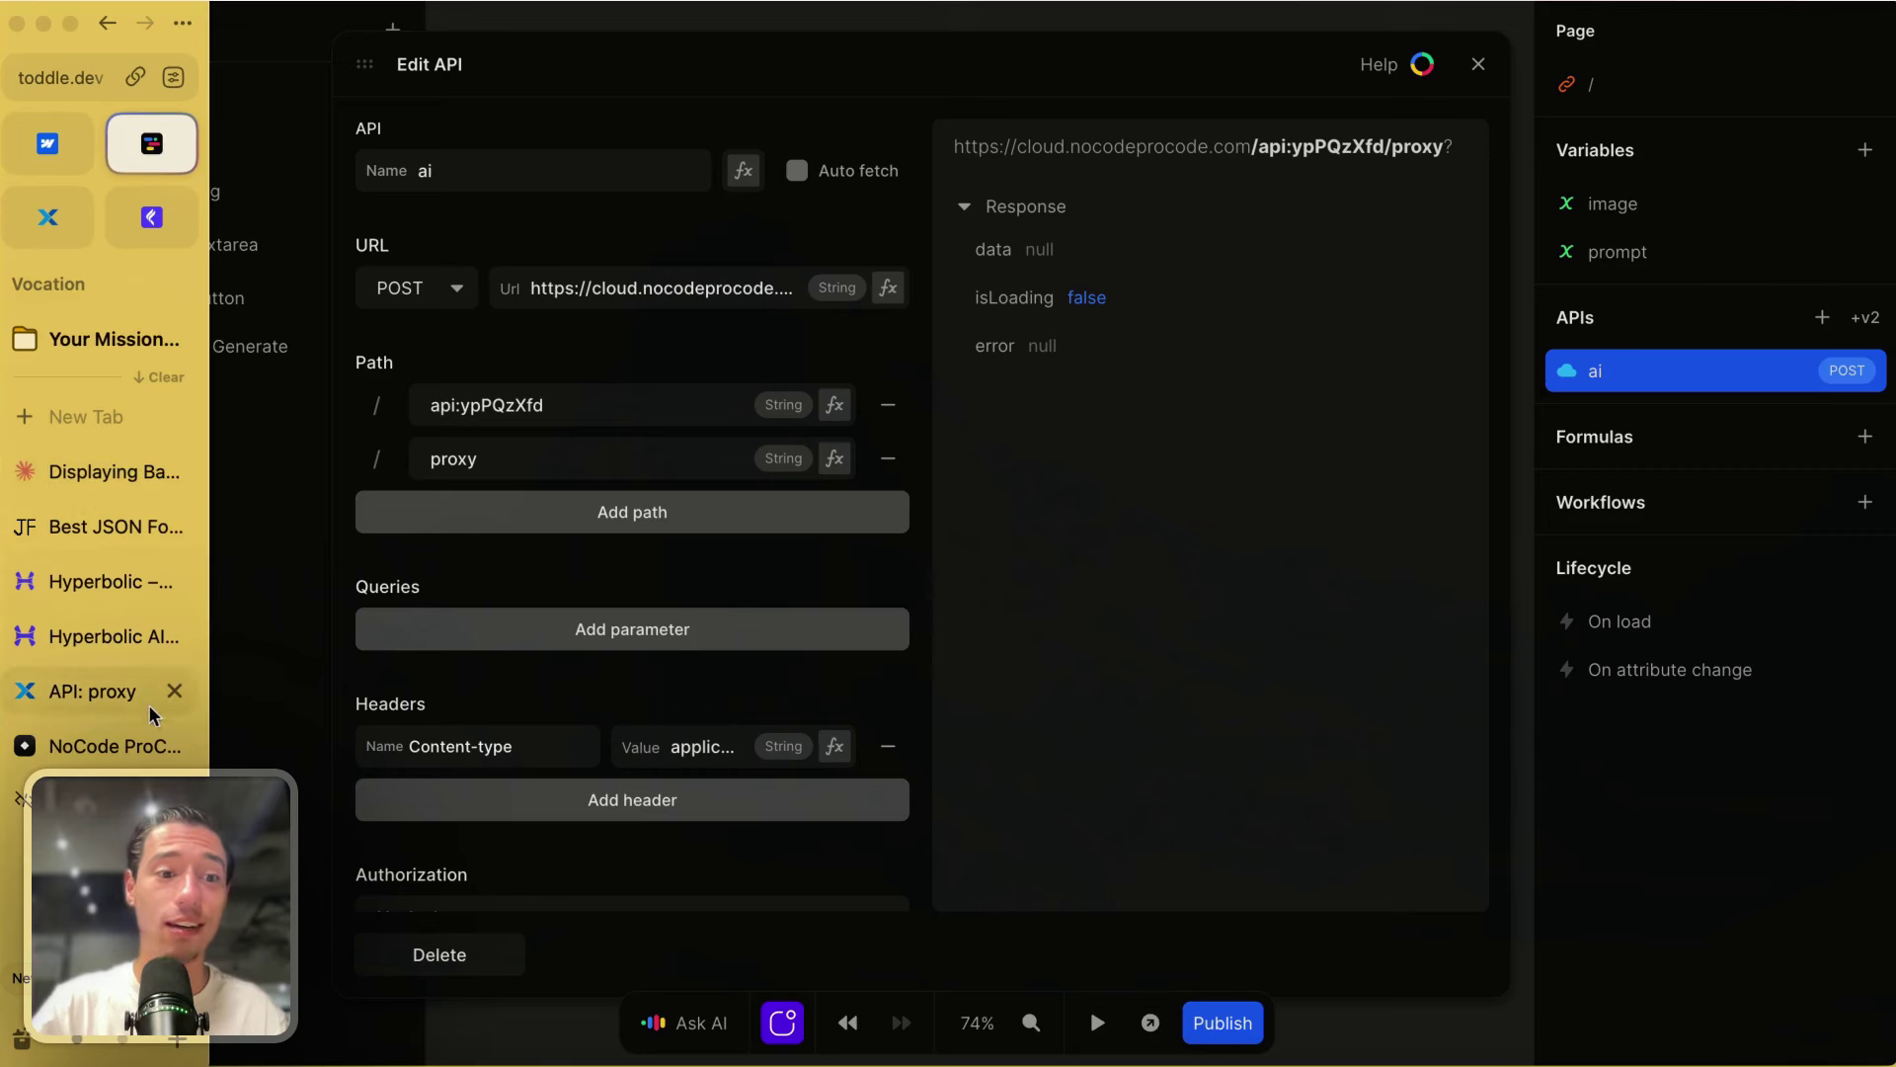
{"action": "left_click", "coordinate": [111, 699]}
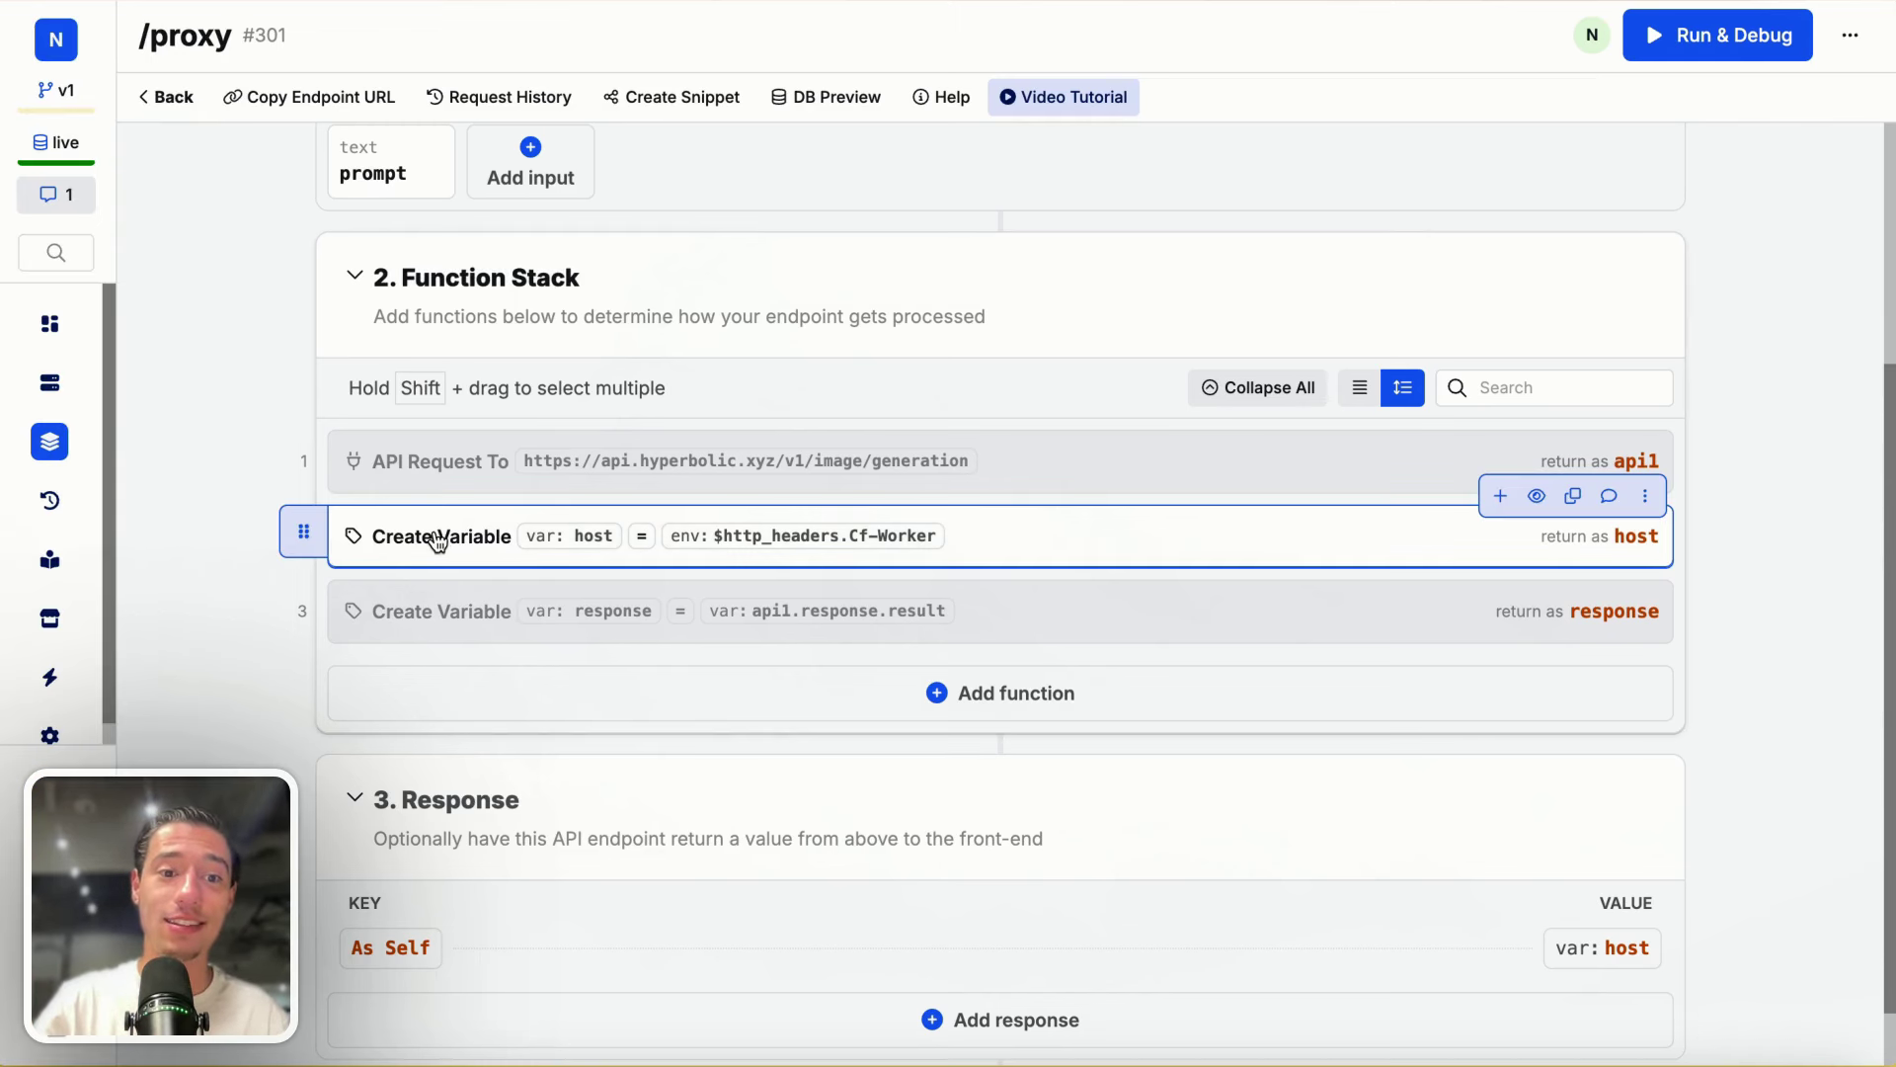
{"action": "left_click_drag", "start_coordinate": [306, 534], "coordinate": [316, 440]}
Step: Add a Precondition function directly after the host variable in the proxy endpoint's function stack
{"action": "mouse_move", "coordinate": [1561, 499]}
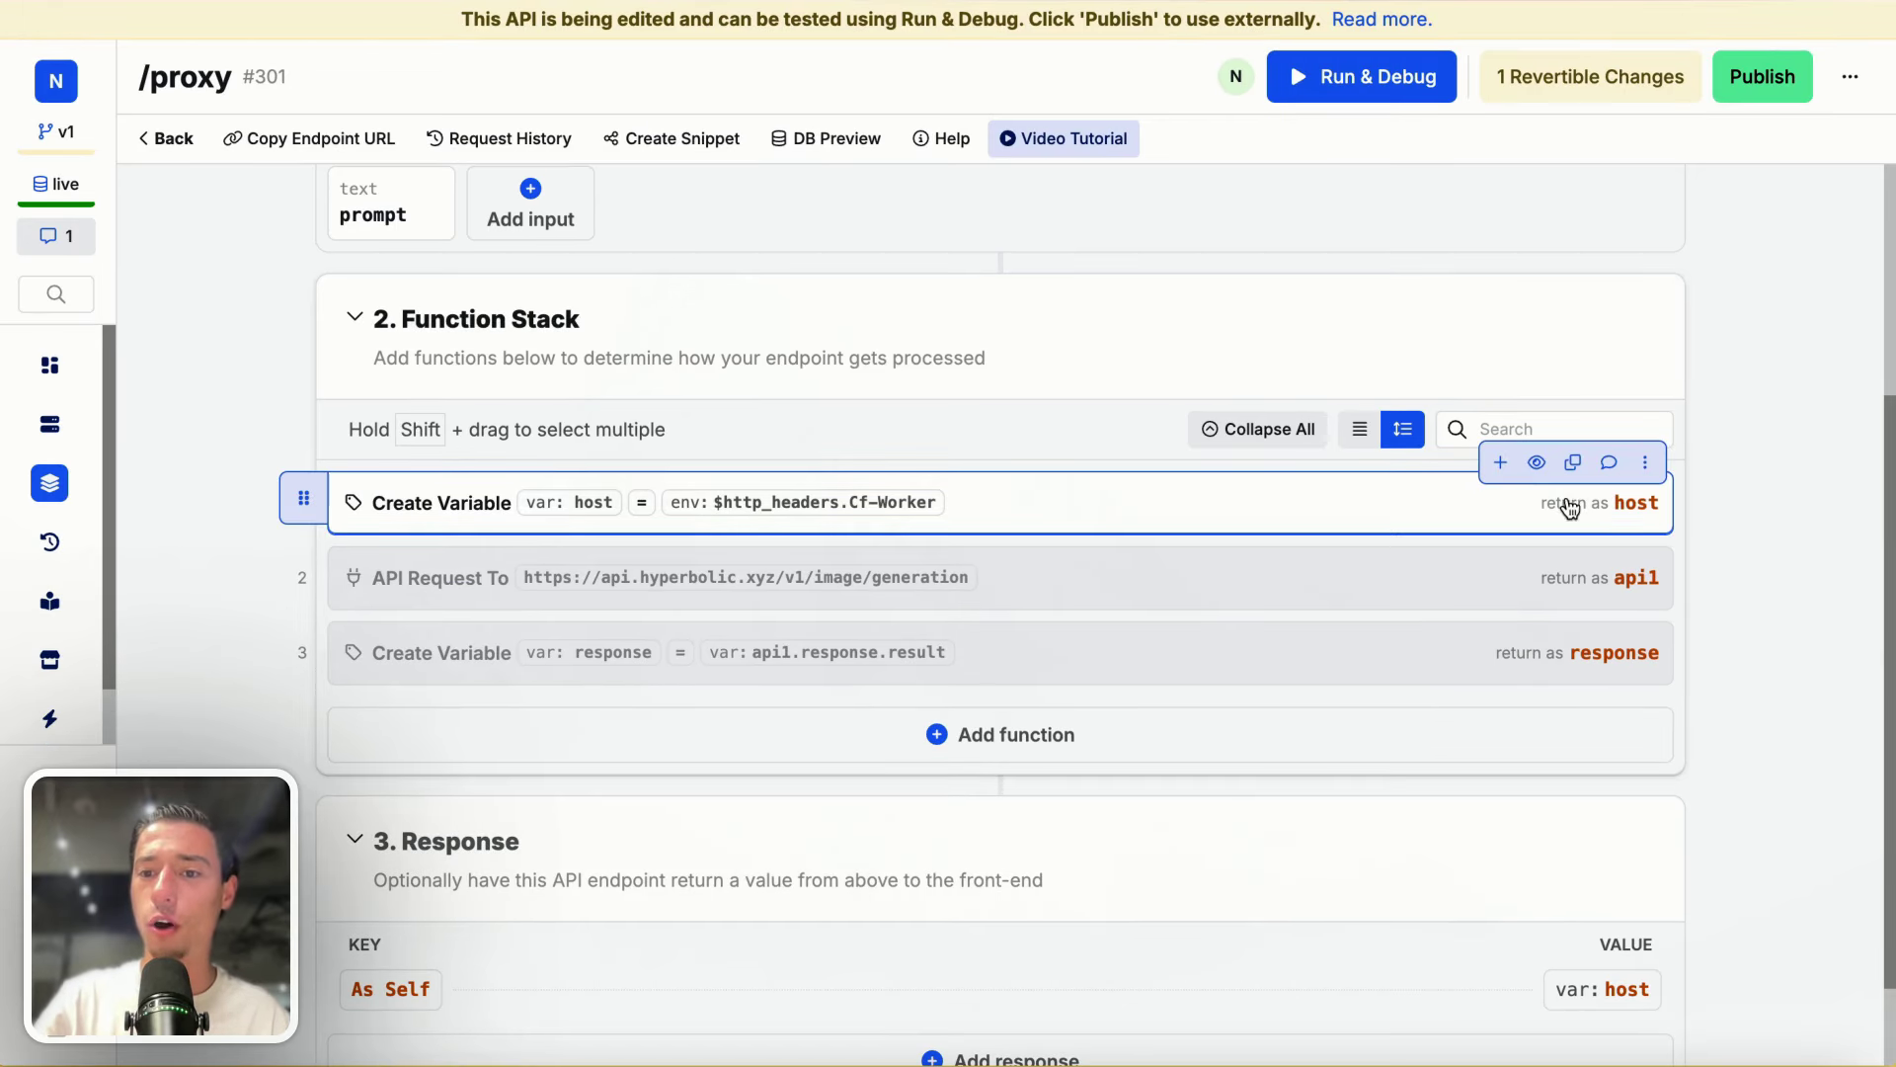
{"action": "left_click", "coordinate": [1502, 463]}
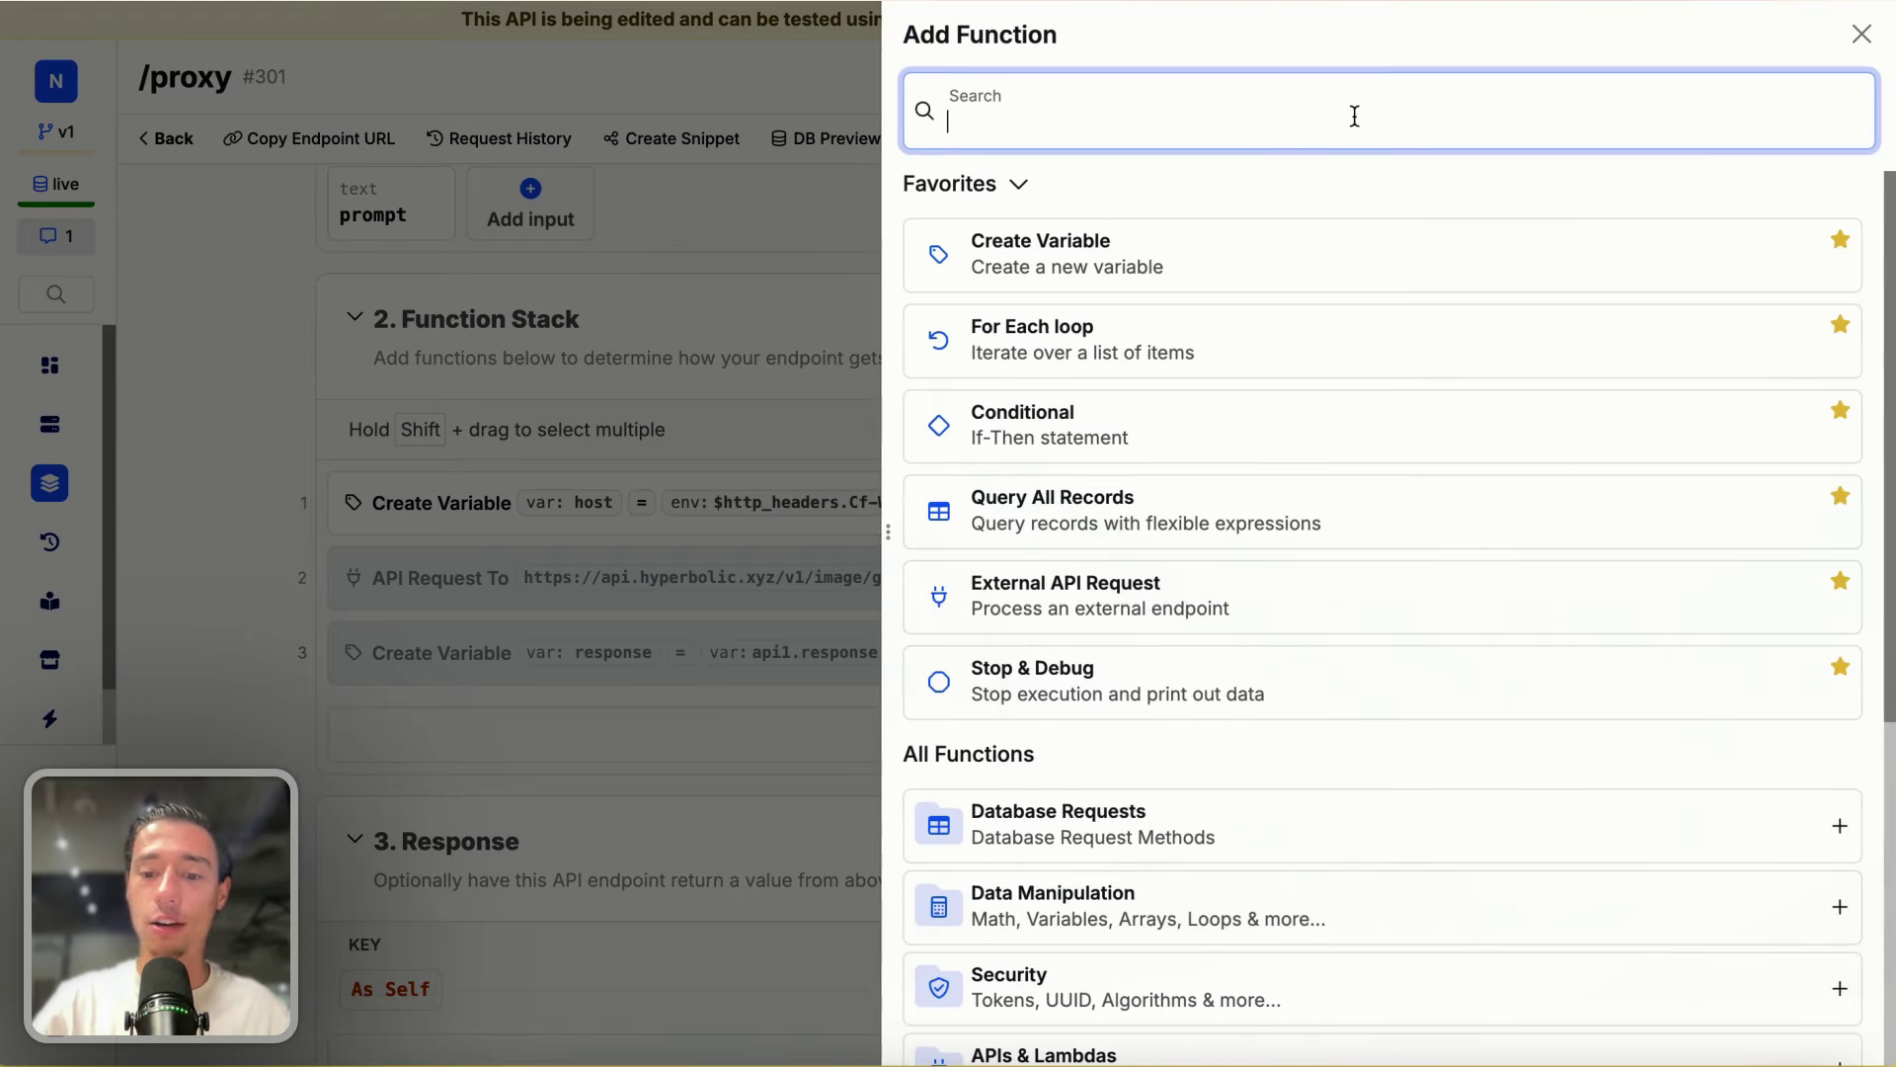
{"action": "type", "text": "pre"}
{"action": "left_click", "coordinate": [1150, 353]}
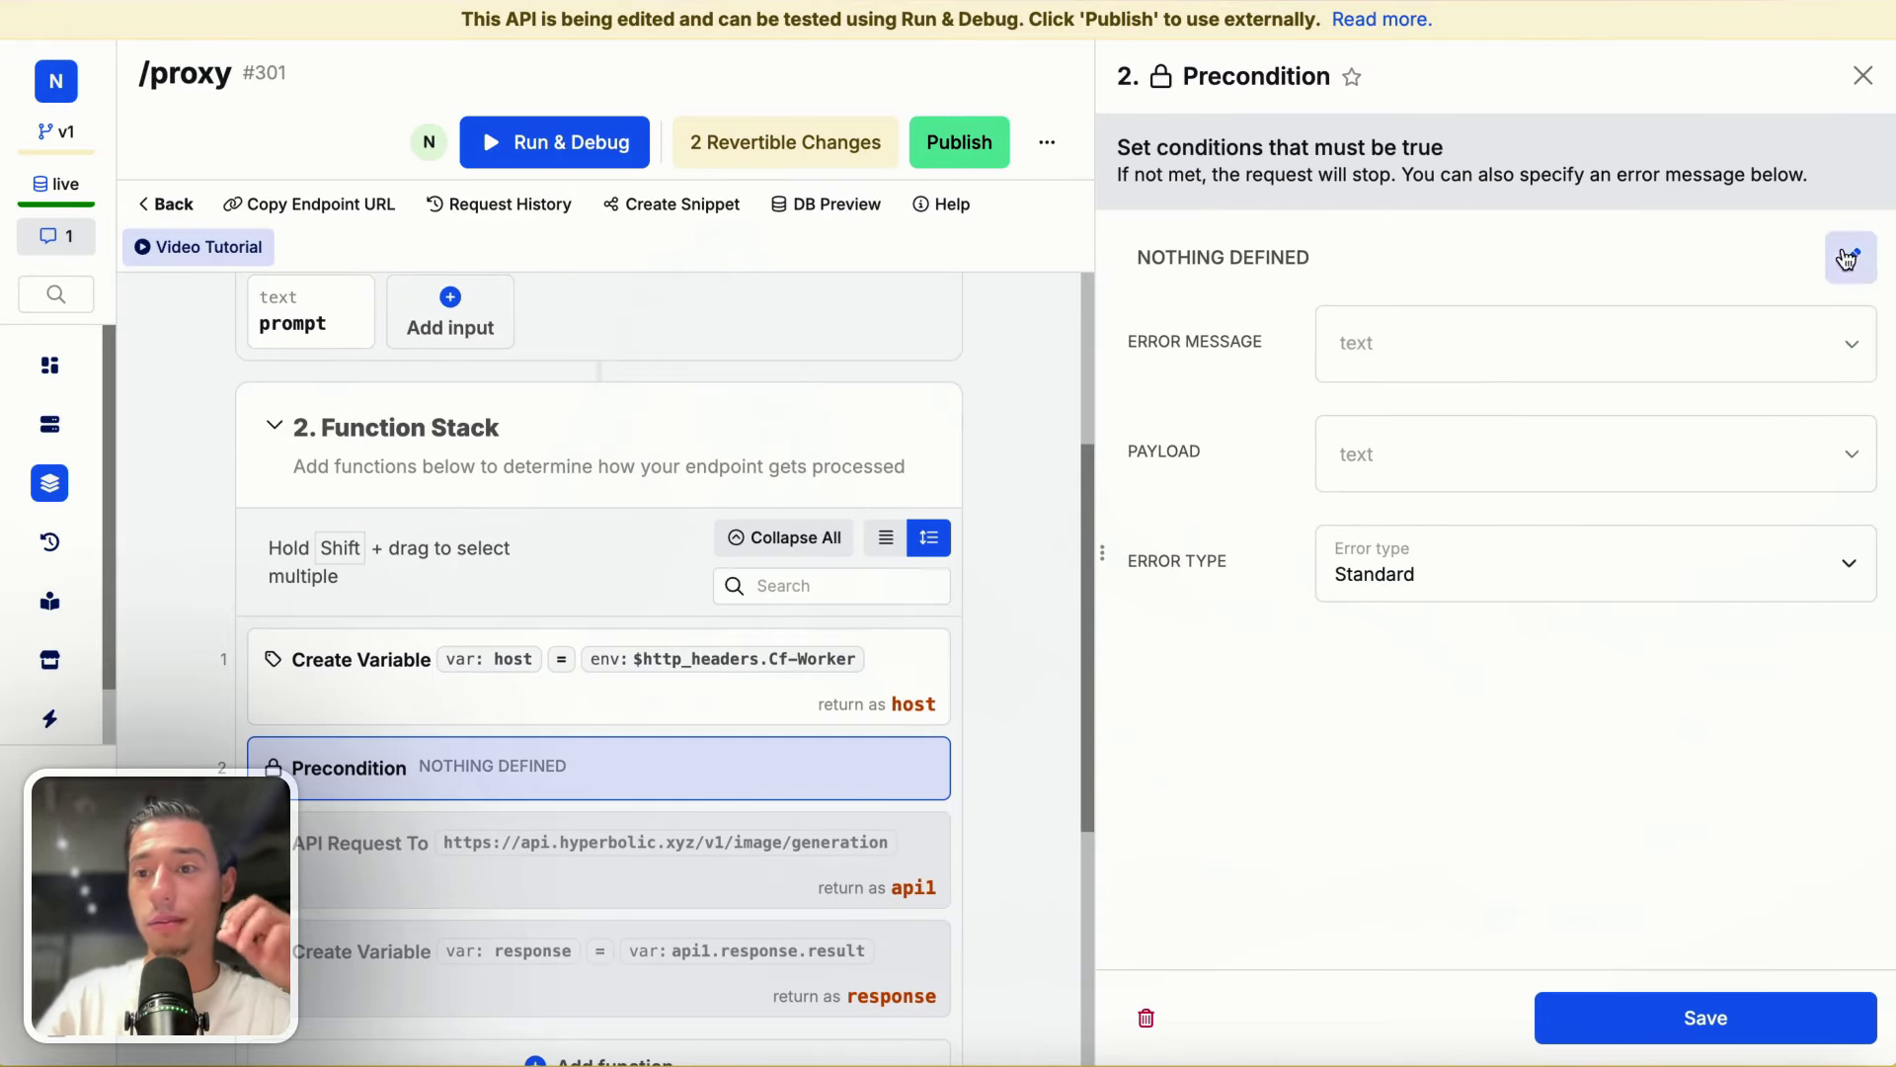
Step: Set the precondition's expression to require that the host variable == toddle.site, and save the expression
{"action": "left_click", "coordinate": [1850, 257]}
{"action": "left_click", "coordinate": [724, 283]}
{"action": "left_click", "coordinate": [792, 588]}
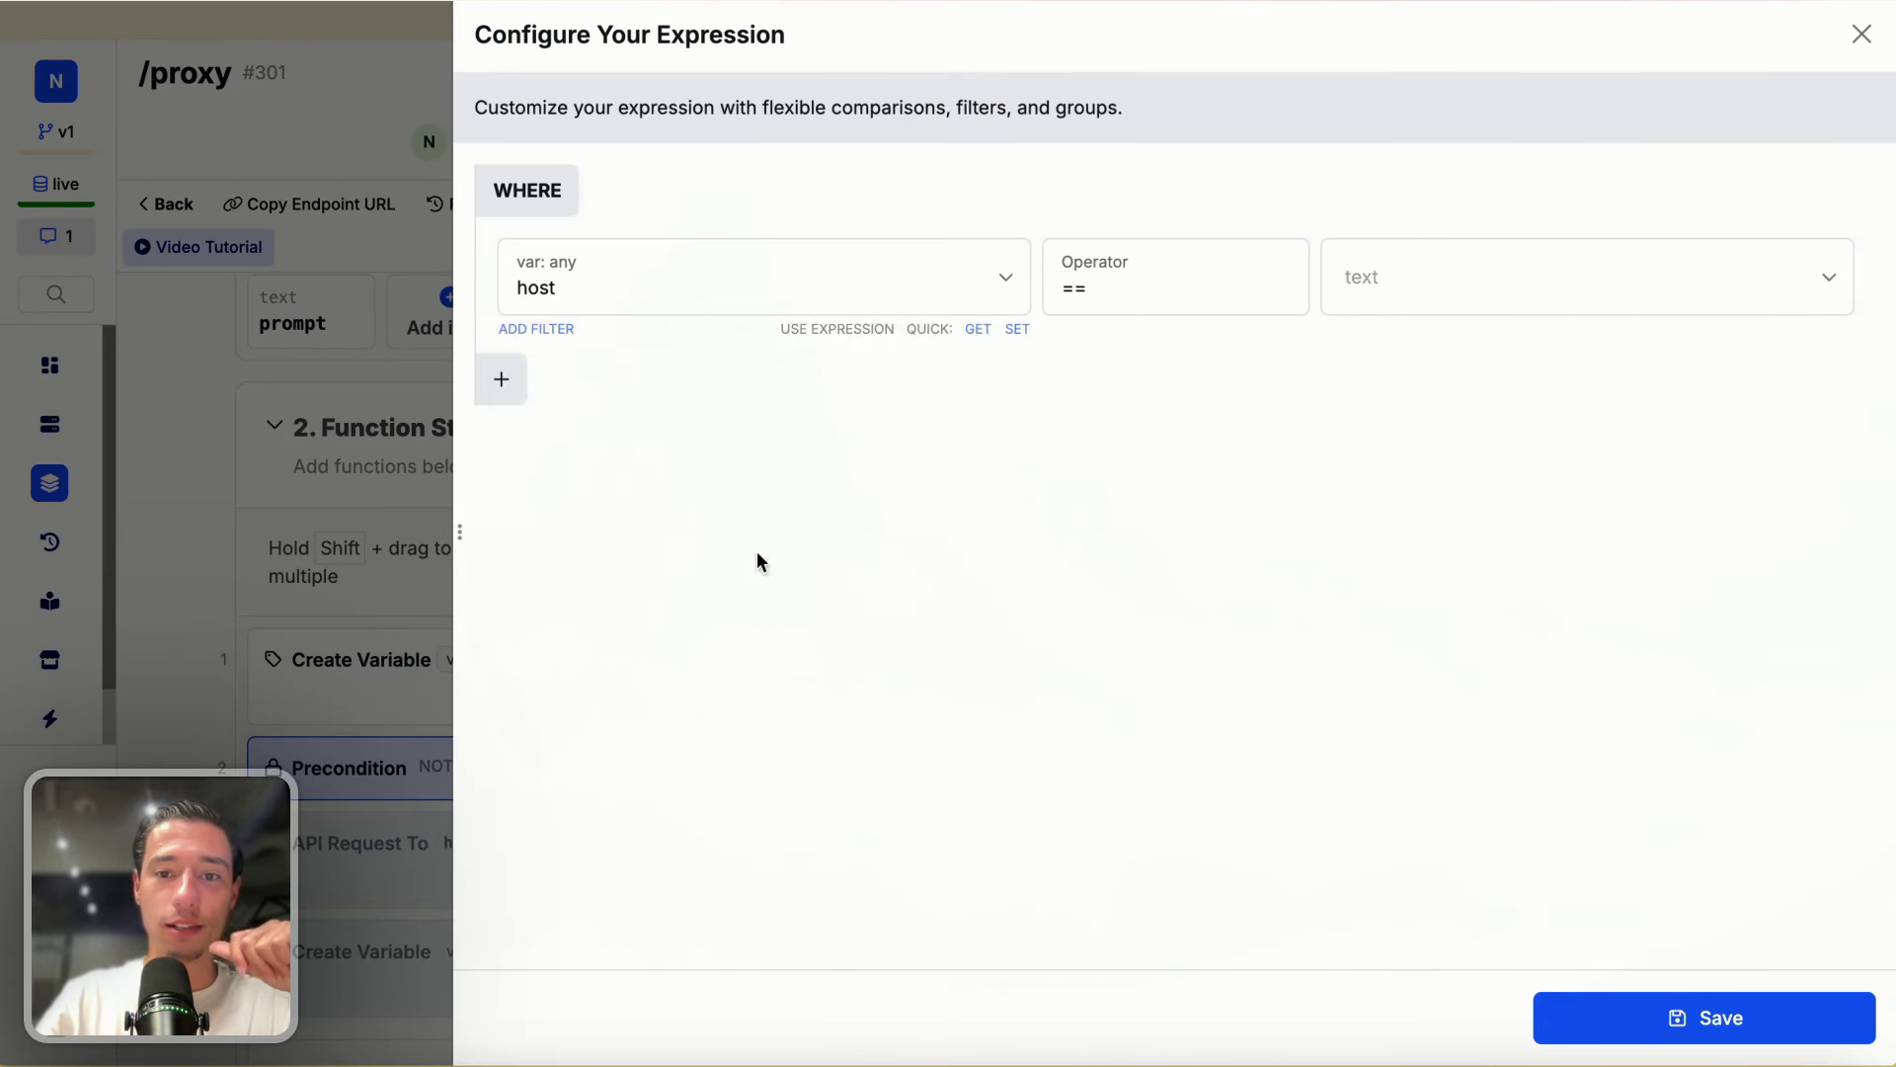
{"action": "left_click", "coordinate": [1354, 272]}
{"action": "type", "text": "toddle.site"}
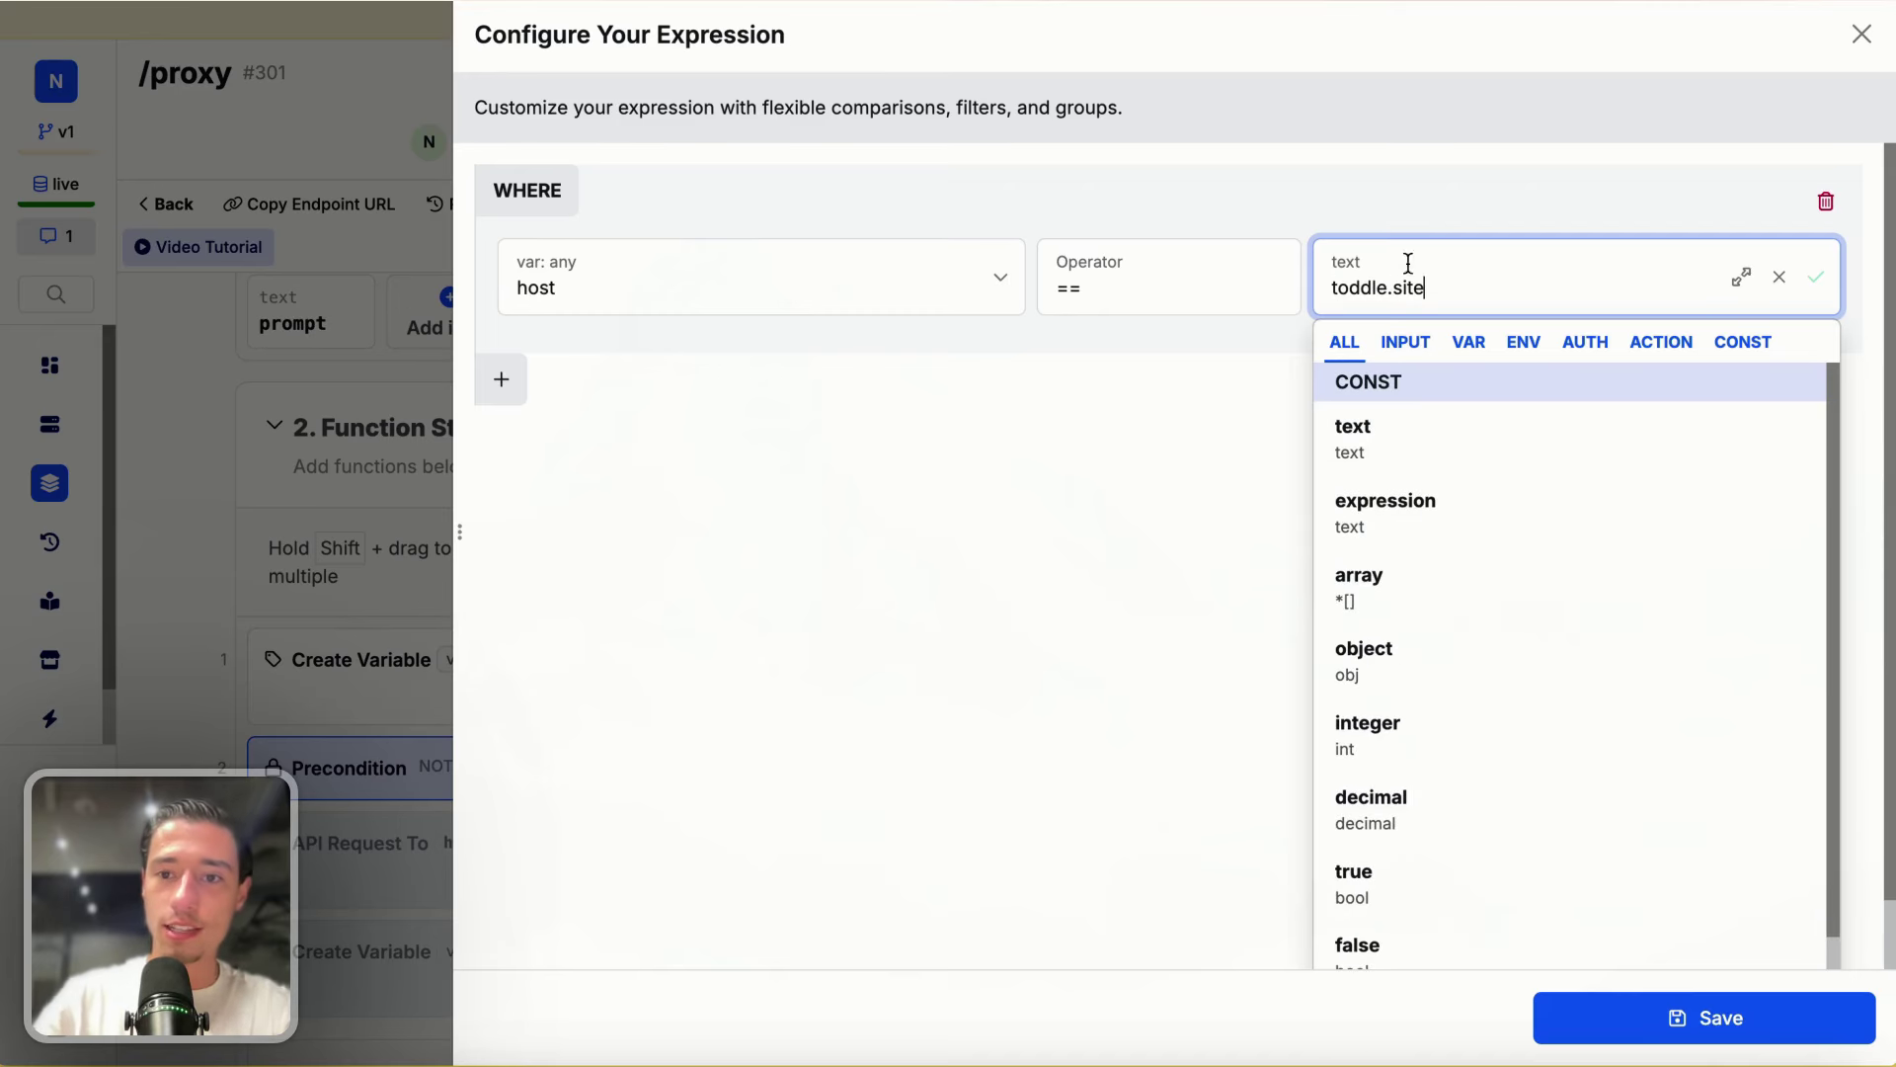
{"action": "key", "text": "Return"}
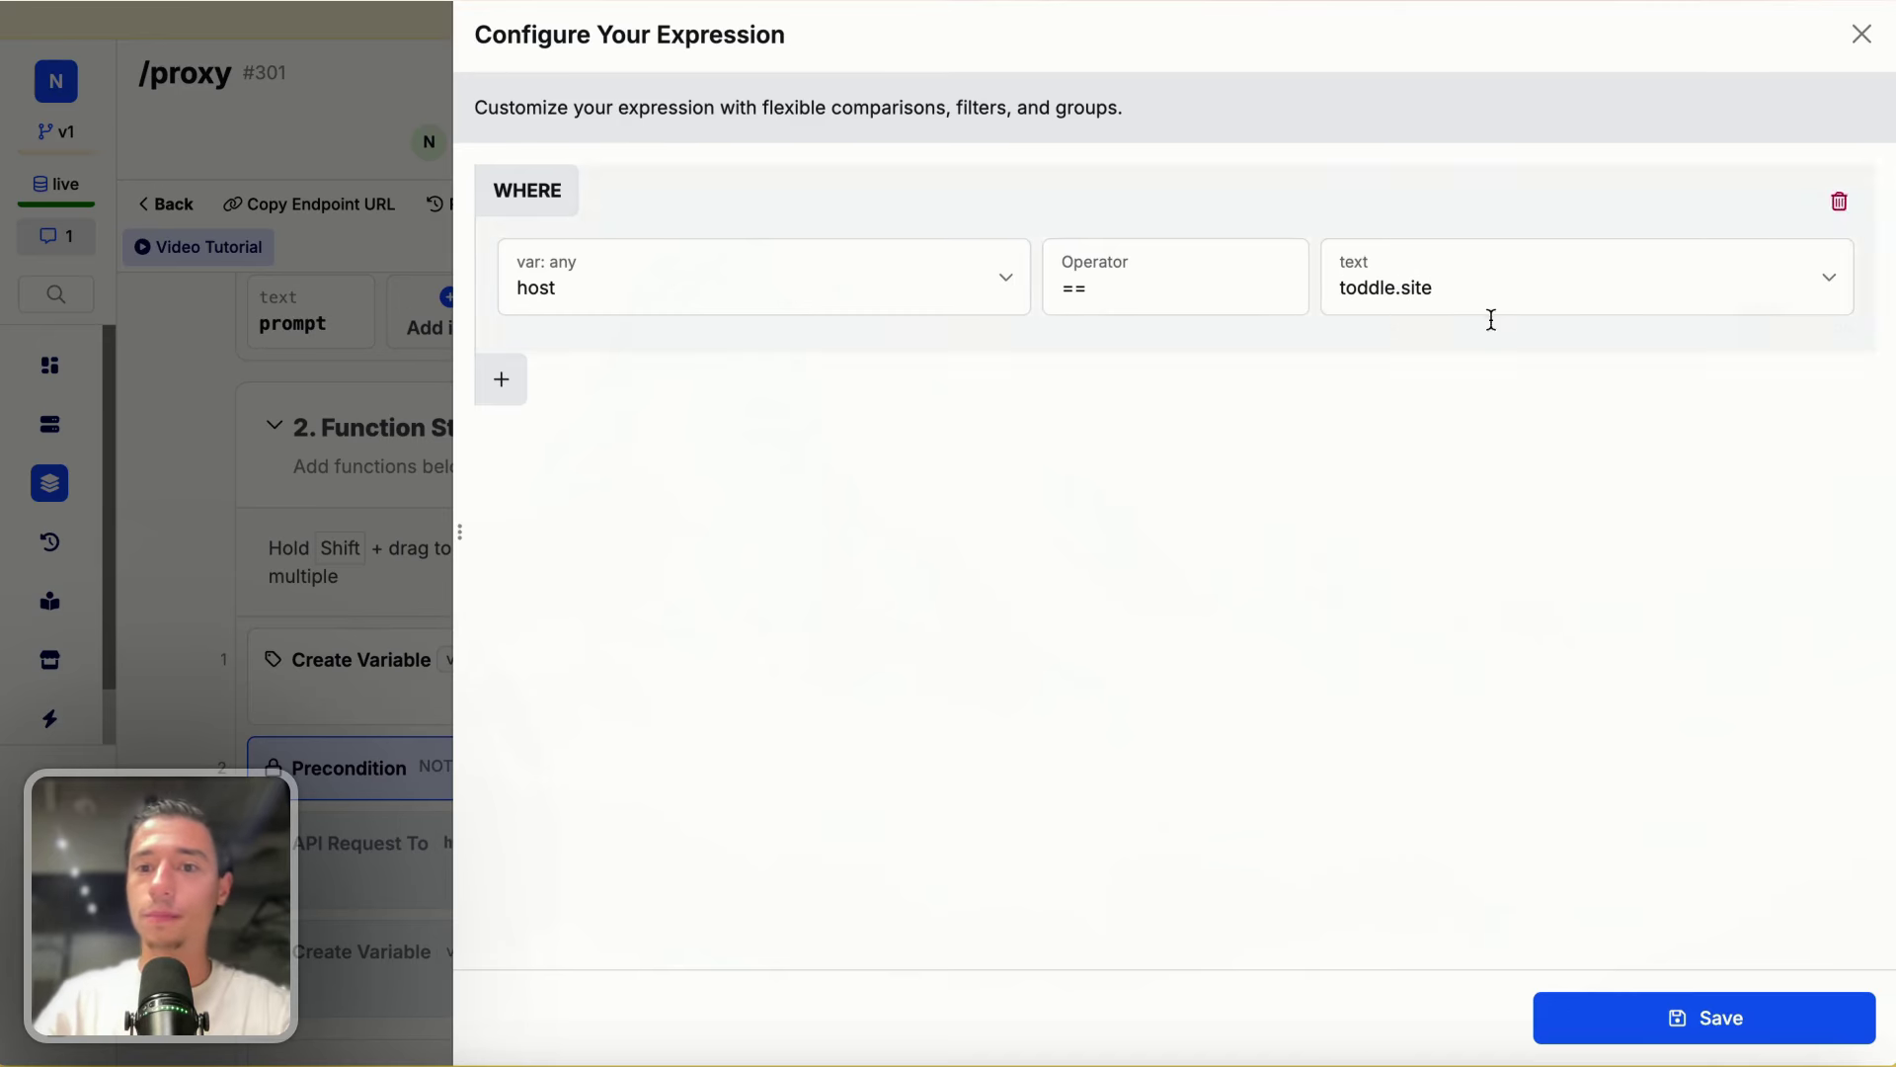
{"action": "left_click", "coordinate": [1669, 1023]}
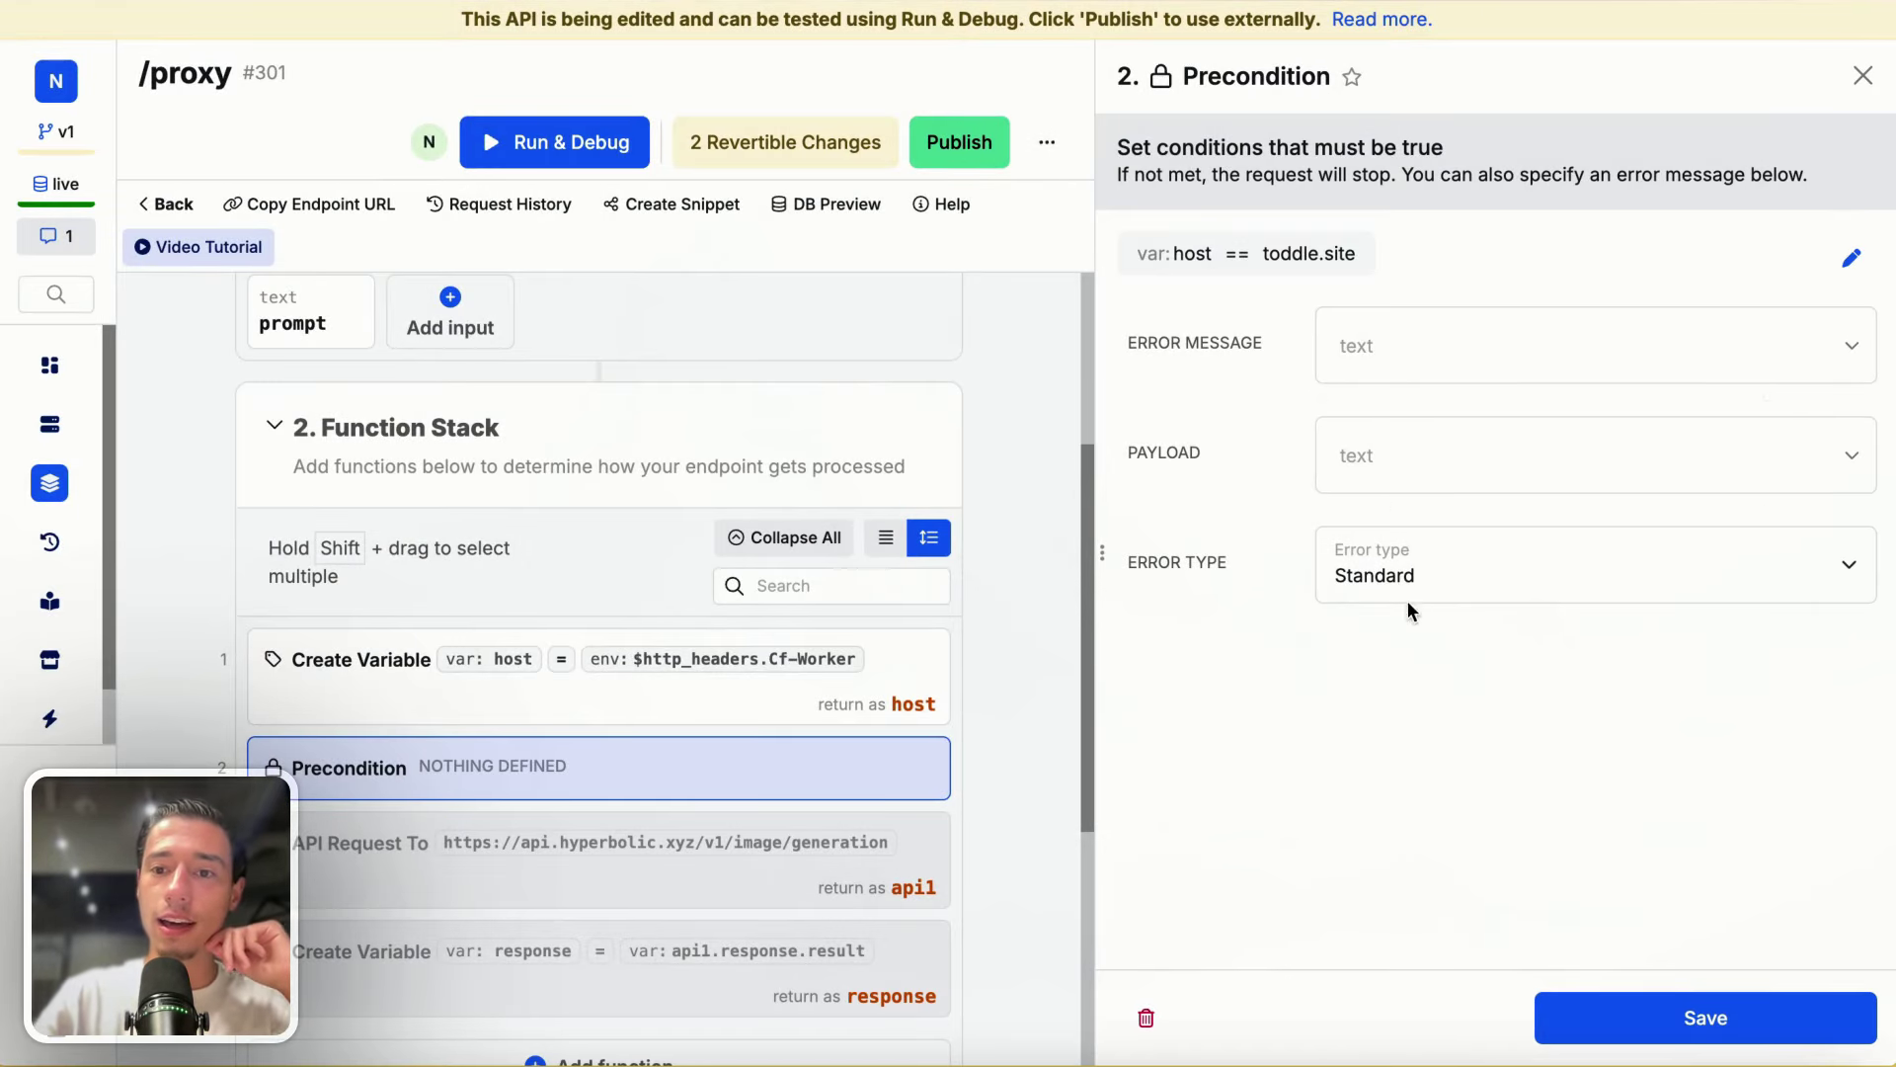
Step: Set the precondition's error message to "F U" and save the function
{"action": "left_click", "coordinate": [1401, 329]}
{"action": "key", "text": "Caps_Lock"}
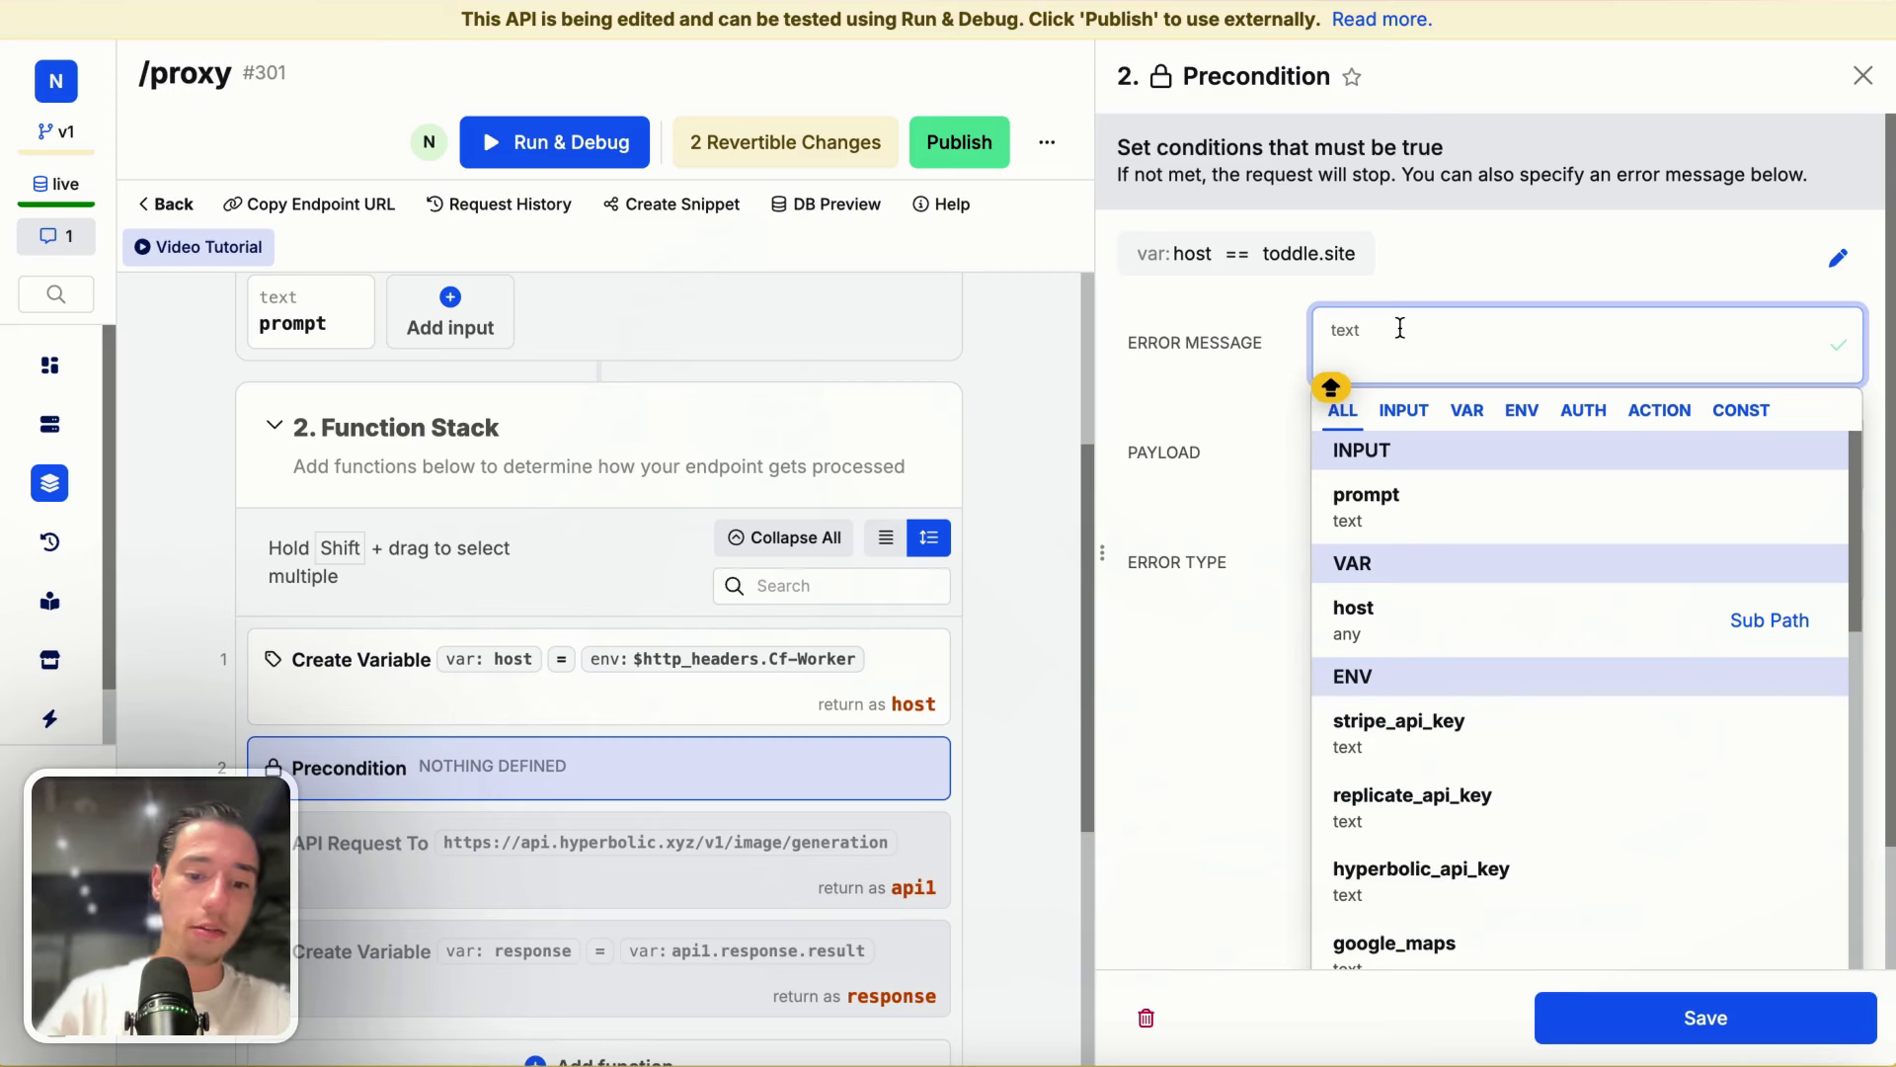
{"action": "type", "text": "F U"}
{"action": "left_click", "coordinate": [1498, 233]}
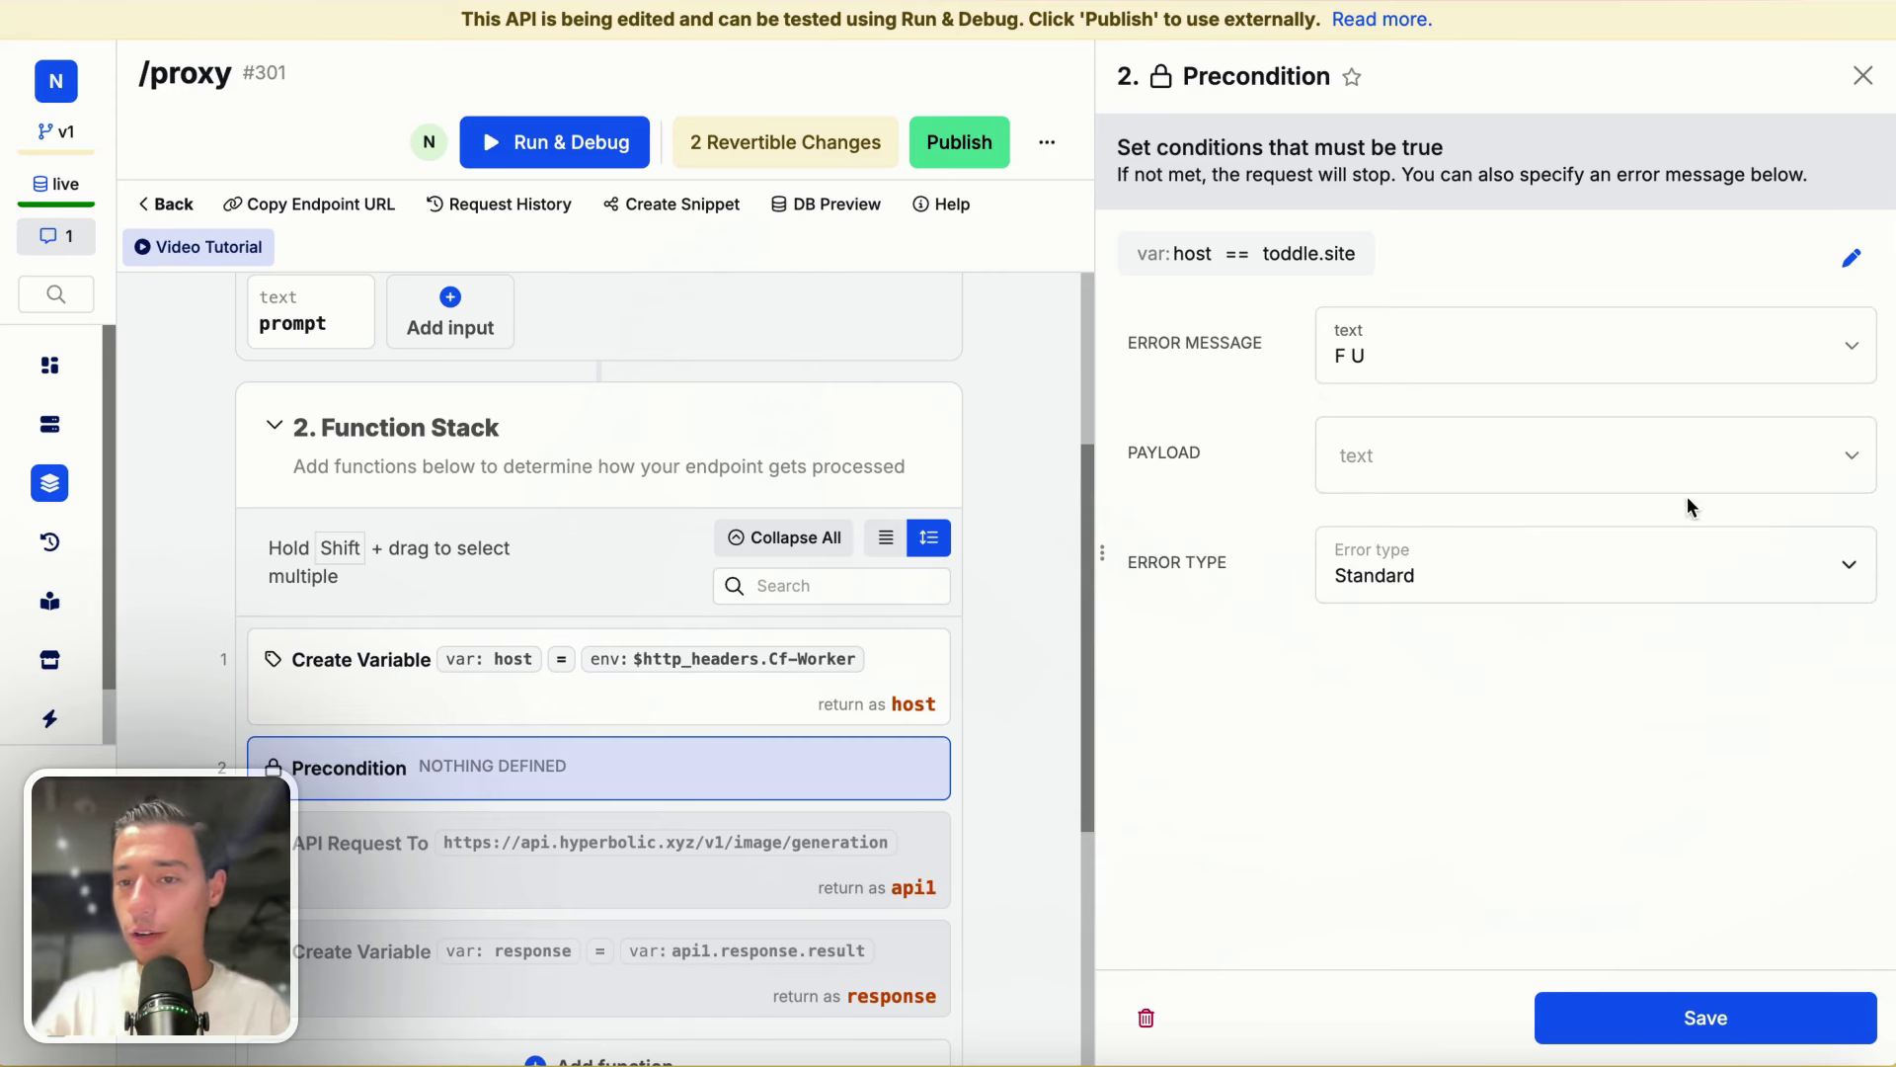
{"action": "left_click", "coordinate": [1679, 1017]}
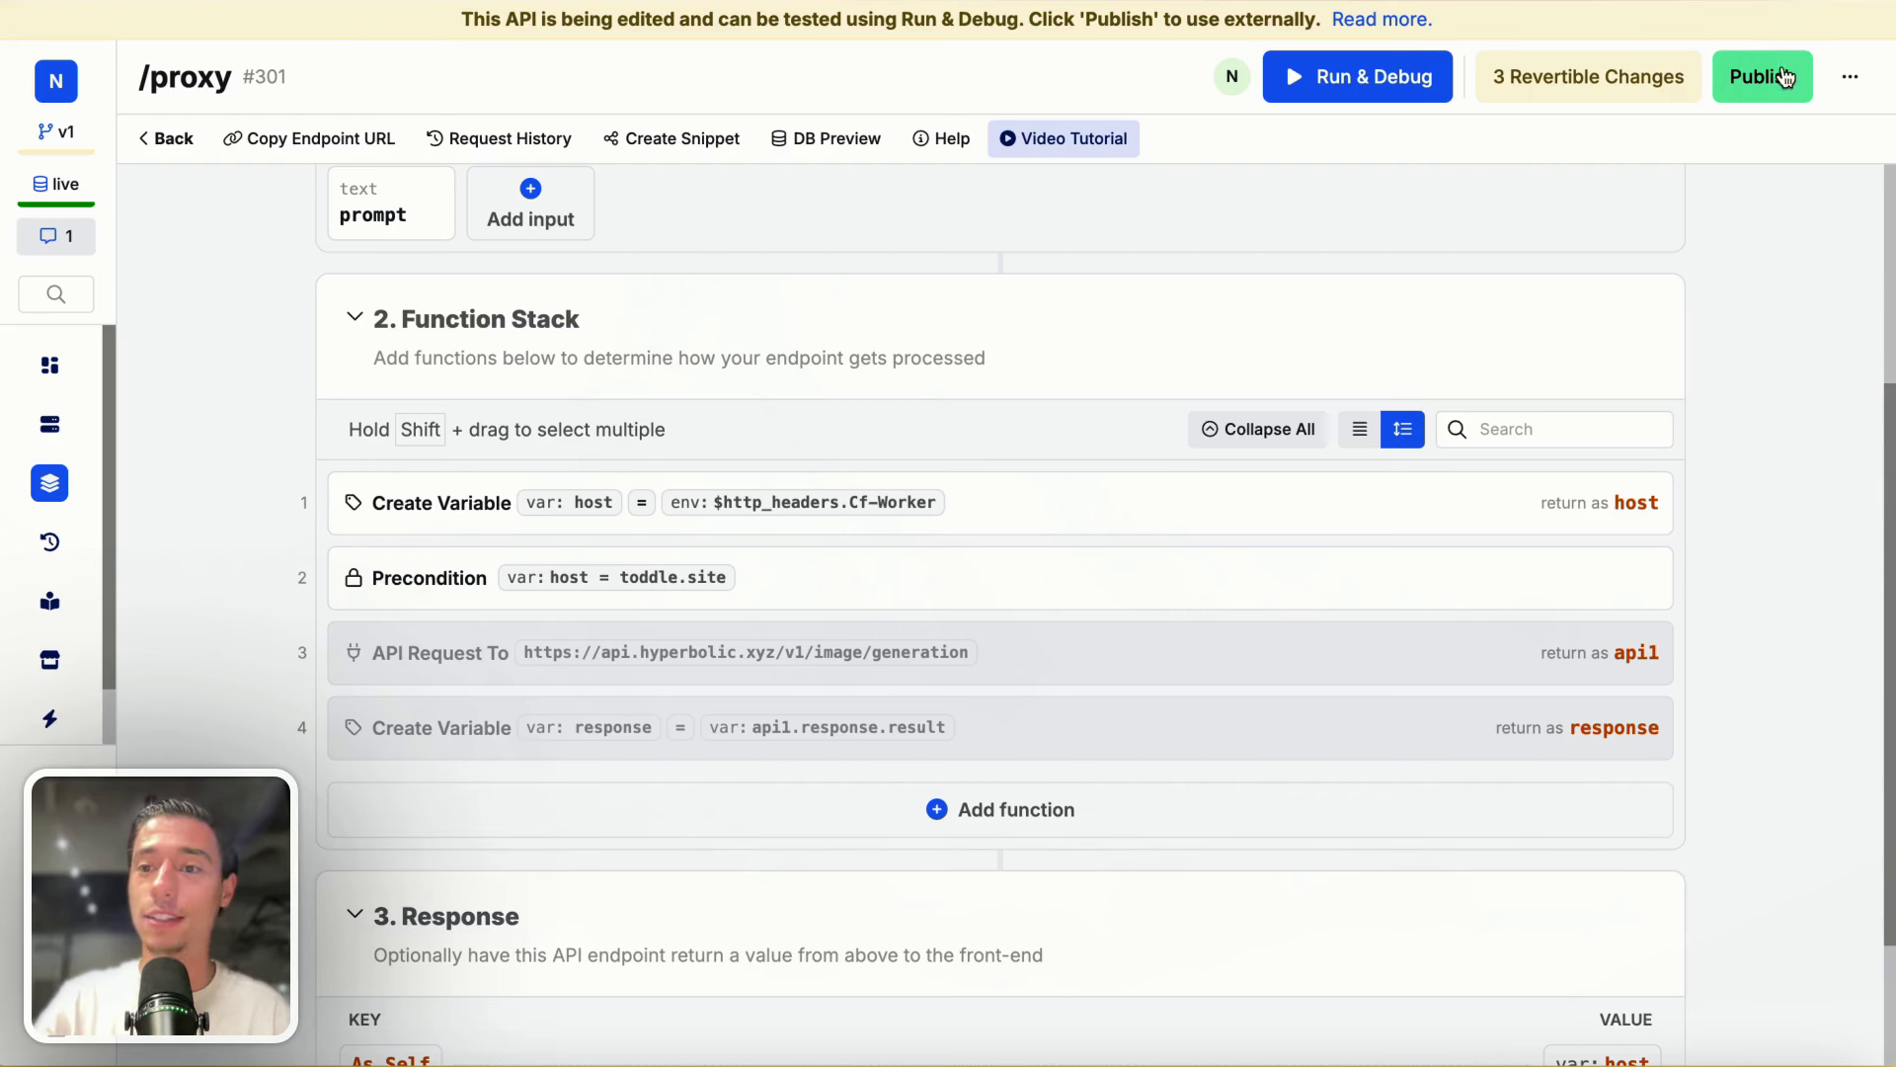
Step: Re-enable the Hyperbolic API request and the response variable in the function stack
{"action": "left_click", "coordinate": [1537, 611]}
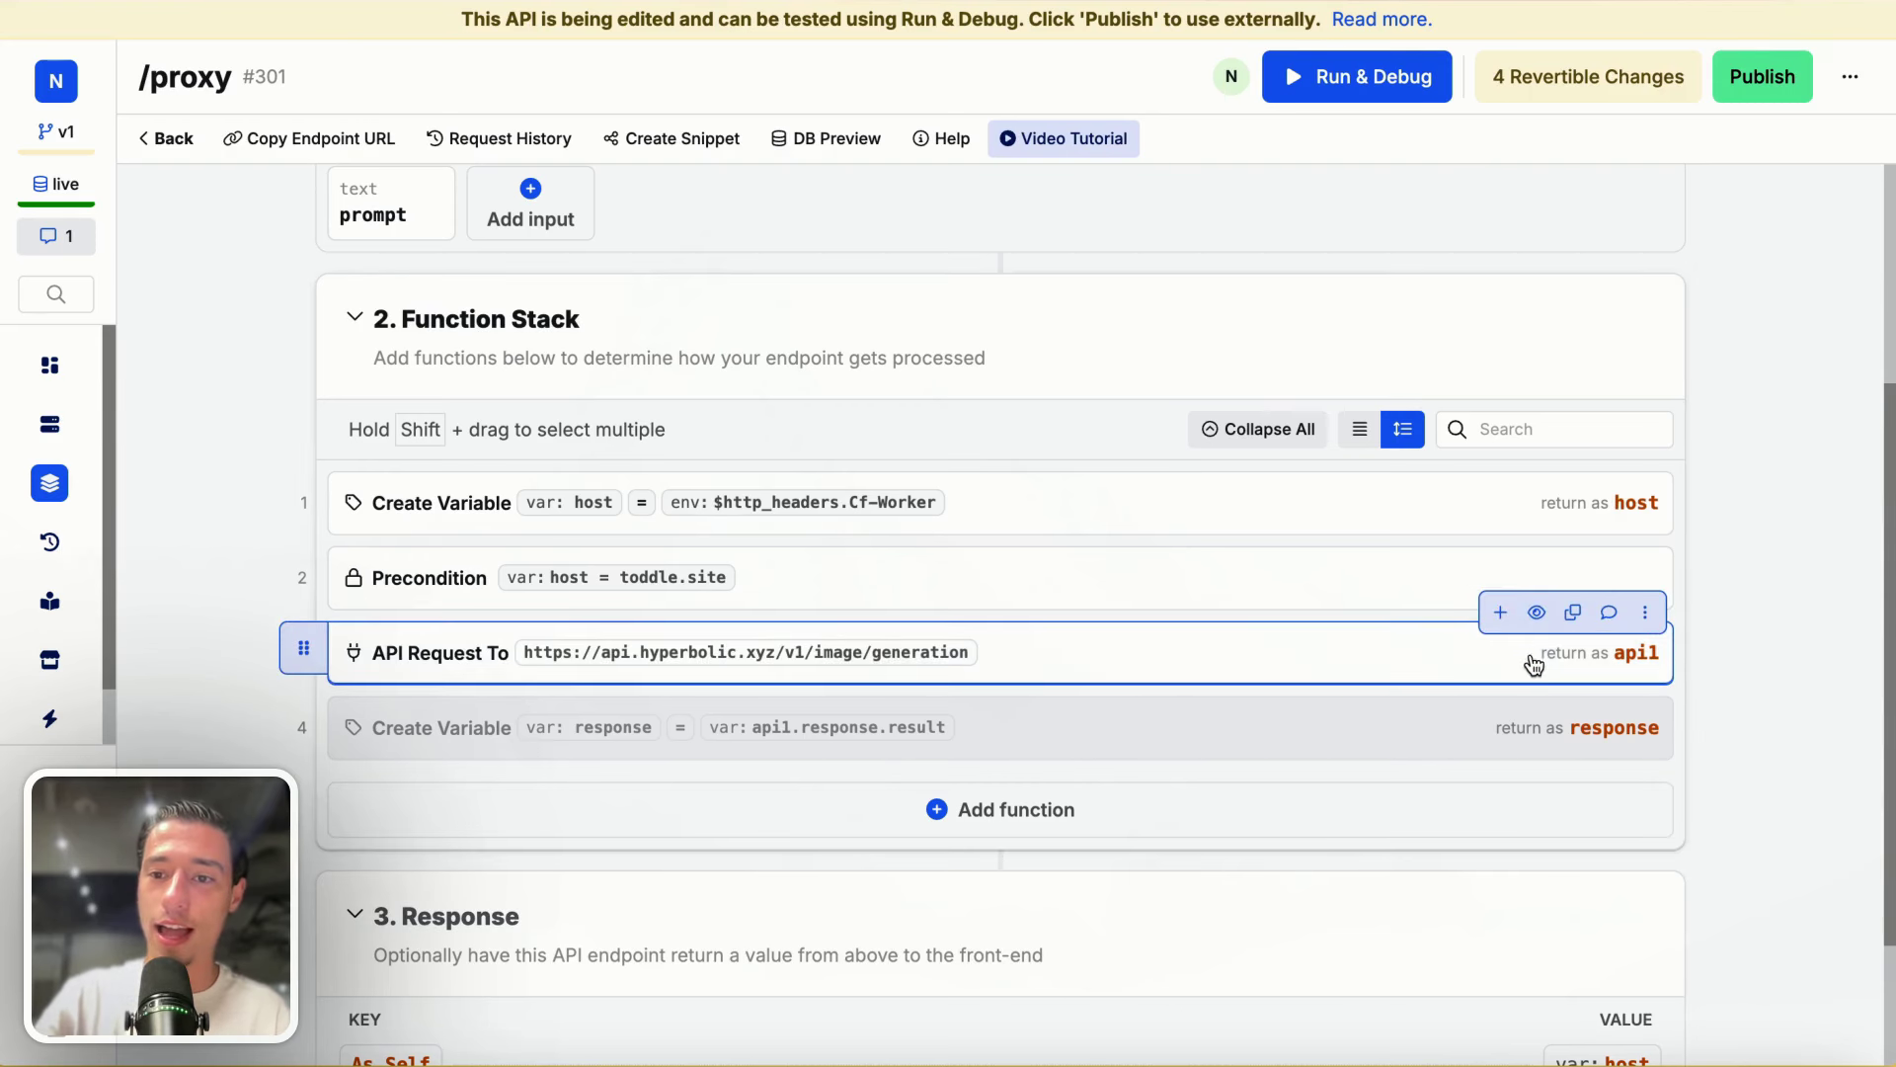
{"action": "left_click", "coordinate": [1537, 687]}
Step: Make the proxy endpoint's response return the response variable, and publish the endpoint
{"action": "scroll", "coordinate": [1507, 840], "scroll_direction": "down", "scroll_amount": 2}
{"action": "left_click", "coordinate": [1503, 859]}
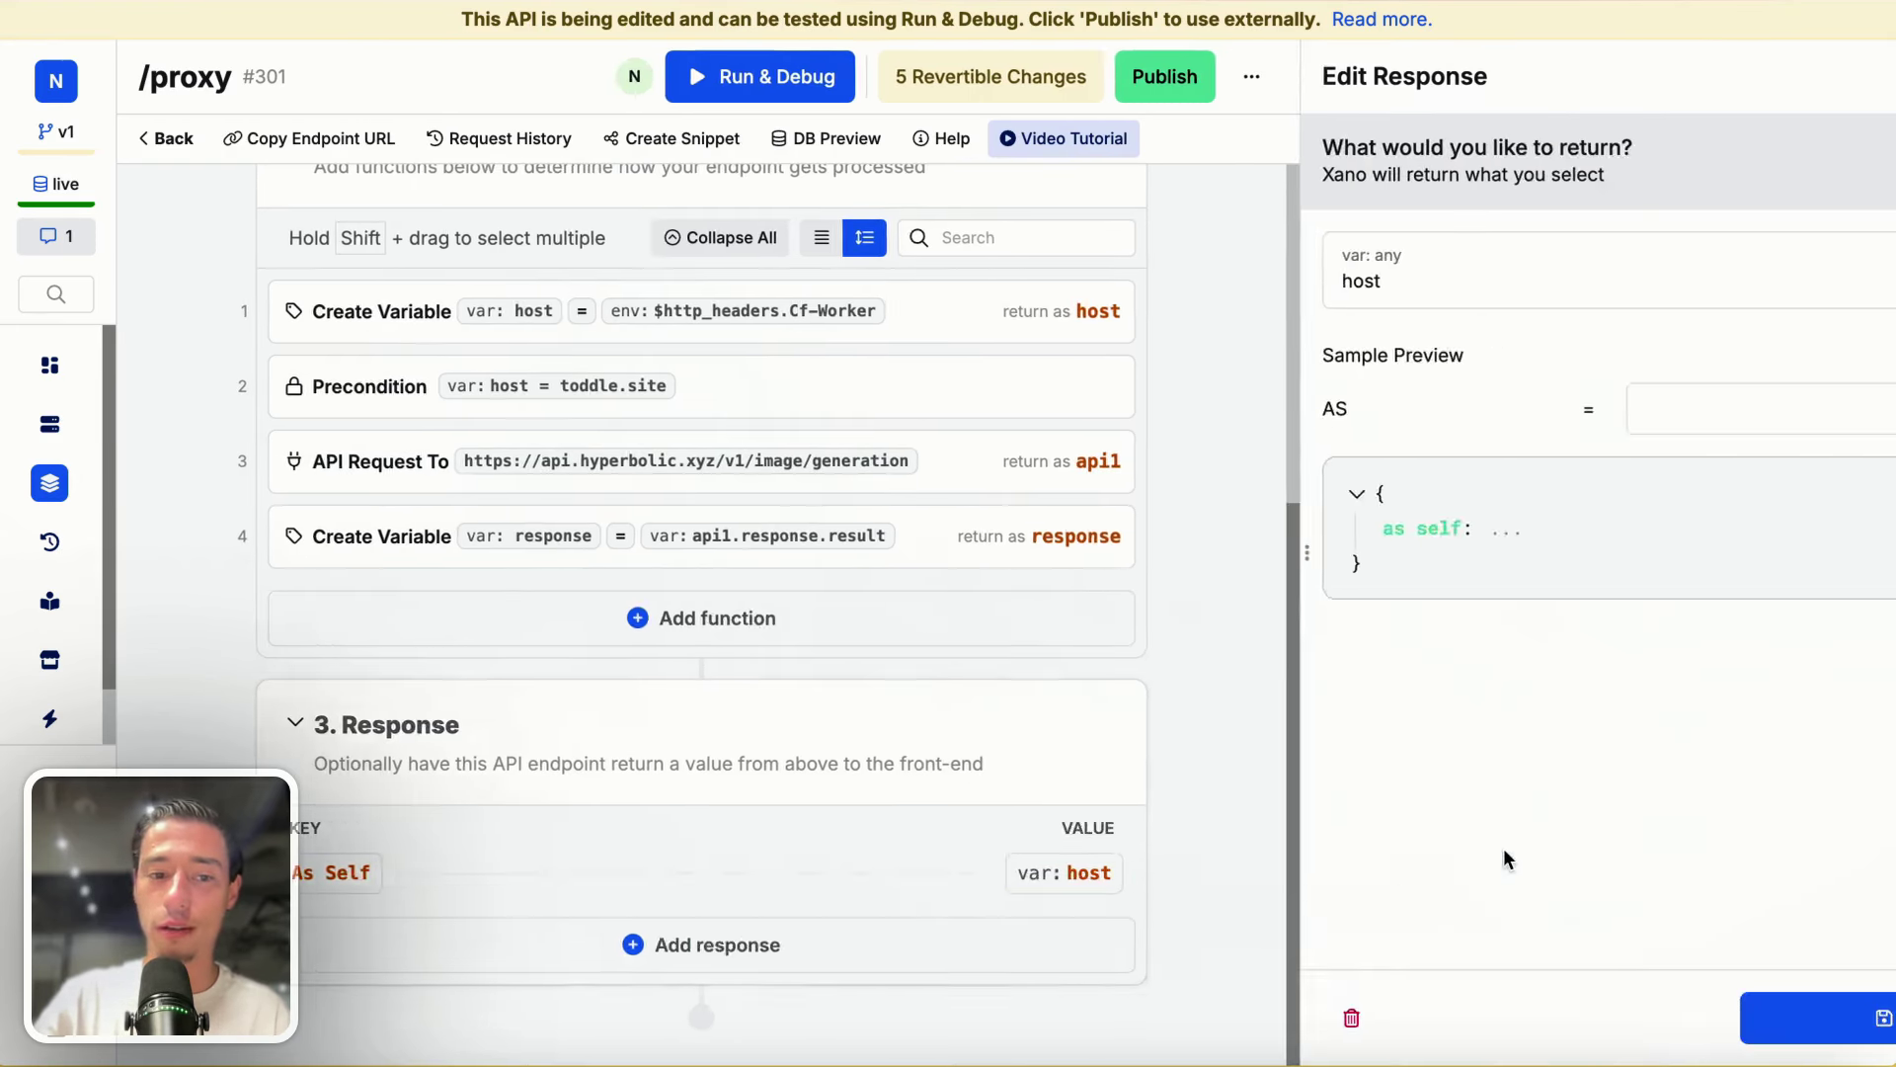
{"action": "left_click", "coordinate": [1323, 280]}
{"action": "left_click", "coordinate": [1286, 678]}
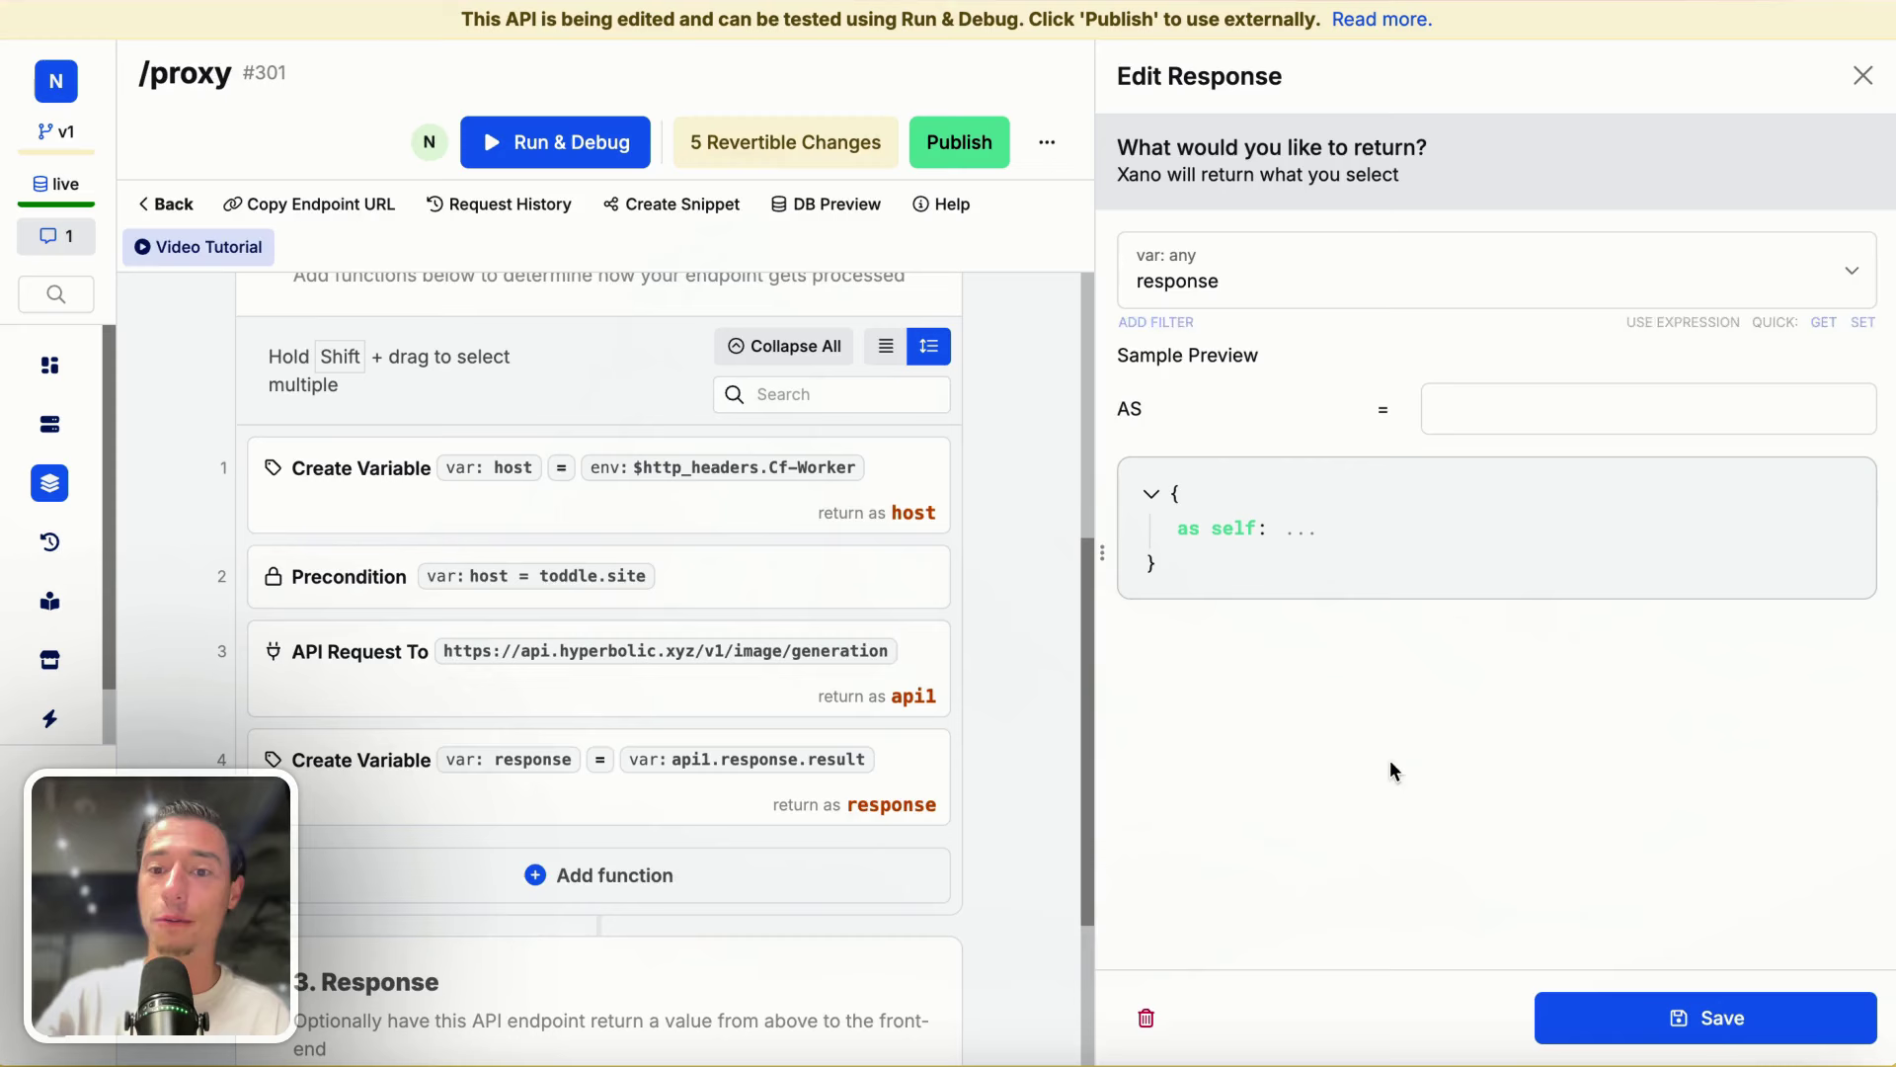
{"action": "left_click", "coordinate": [1714, 1016]}
{"action": "left_click", "coordinate": [1764, 78]}
{"action": "left_click", "coordinate": [1685, 1024]}
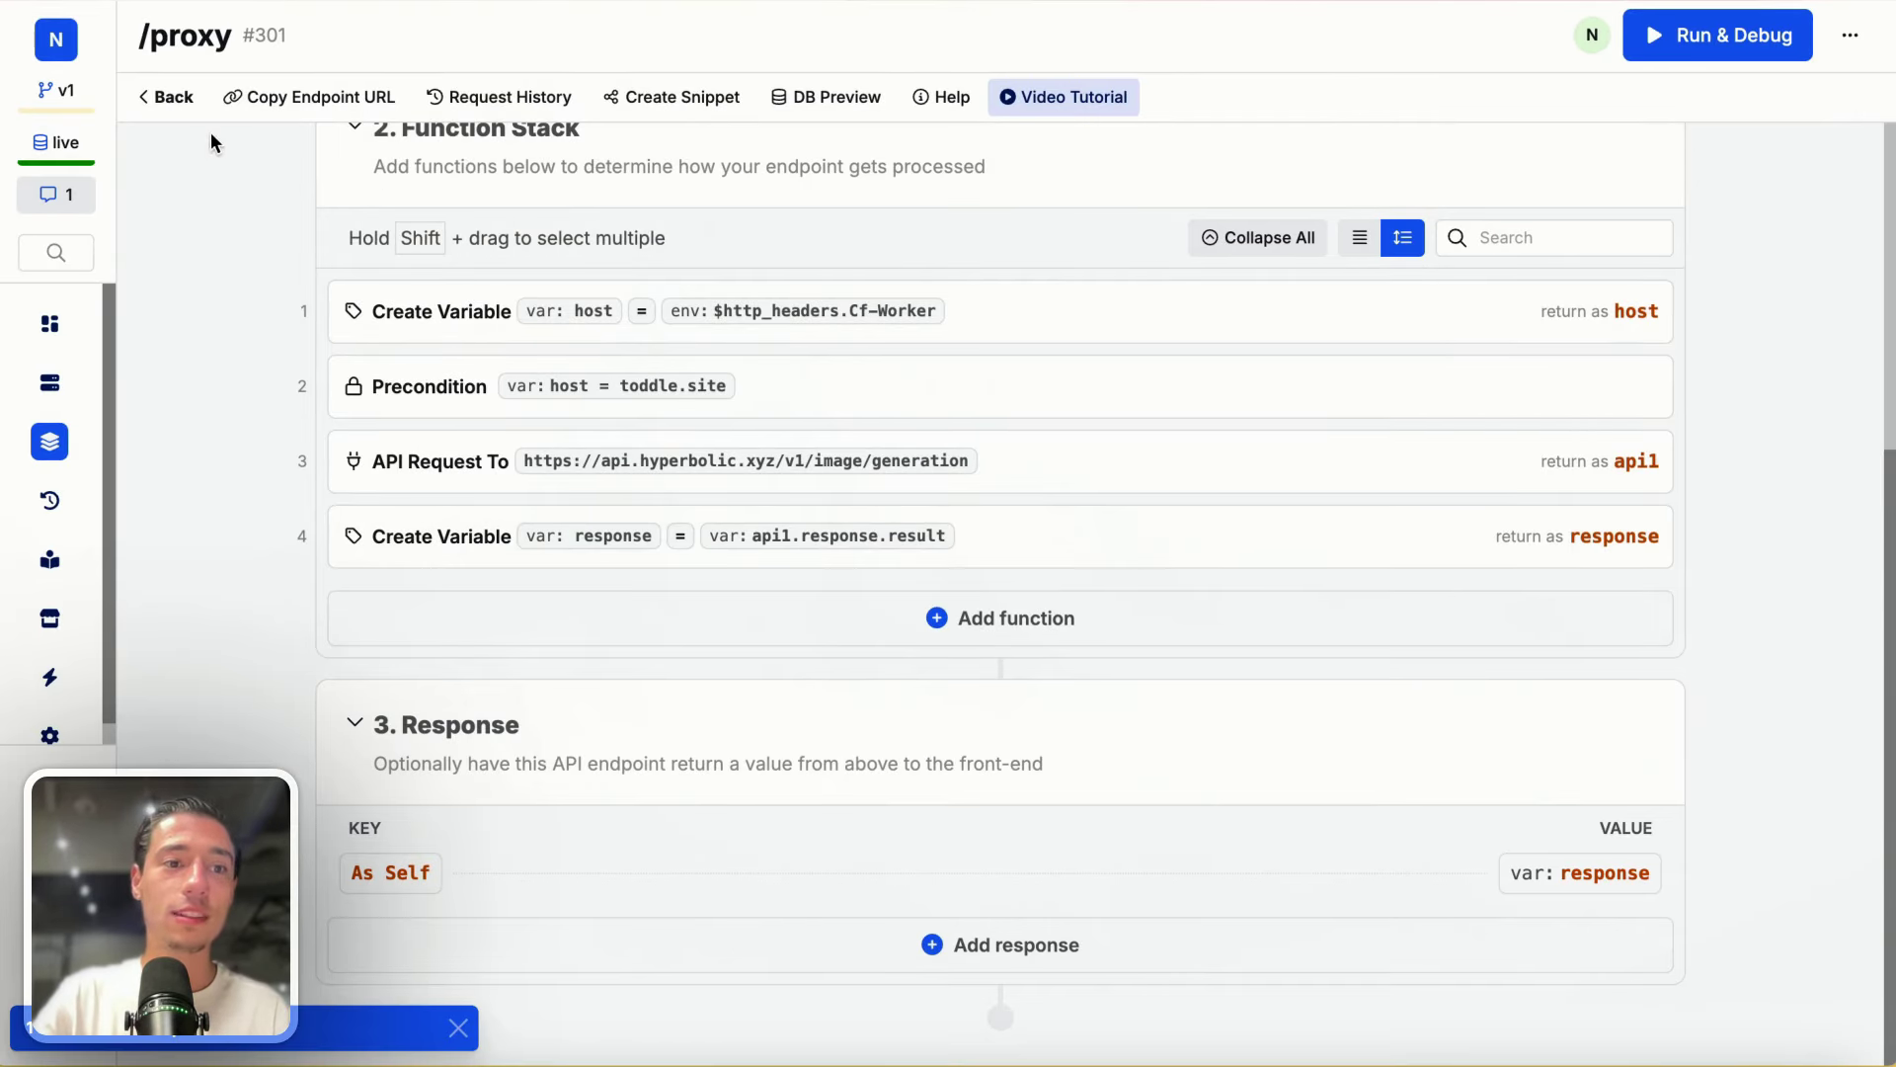
Step: Leave the proxy endpoint, switch to the toddle editor, and enable Auto fetch on the ai API to test its response
{"action": "left_click", "coordinate": [166, 97]}
{"action": "left_click", "coordinate": [150, 168]}
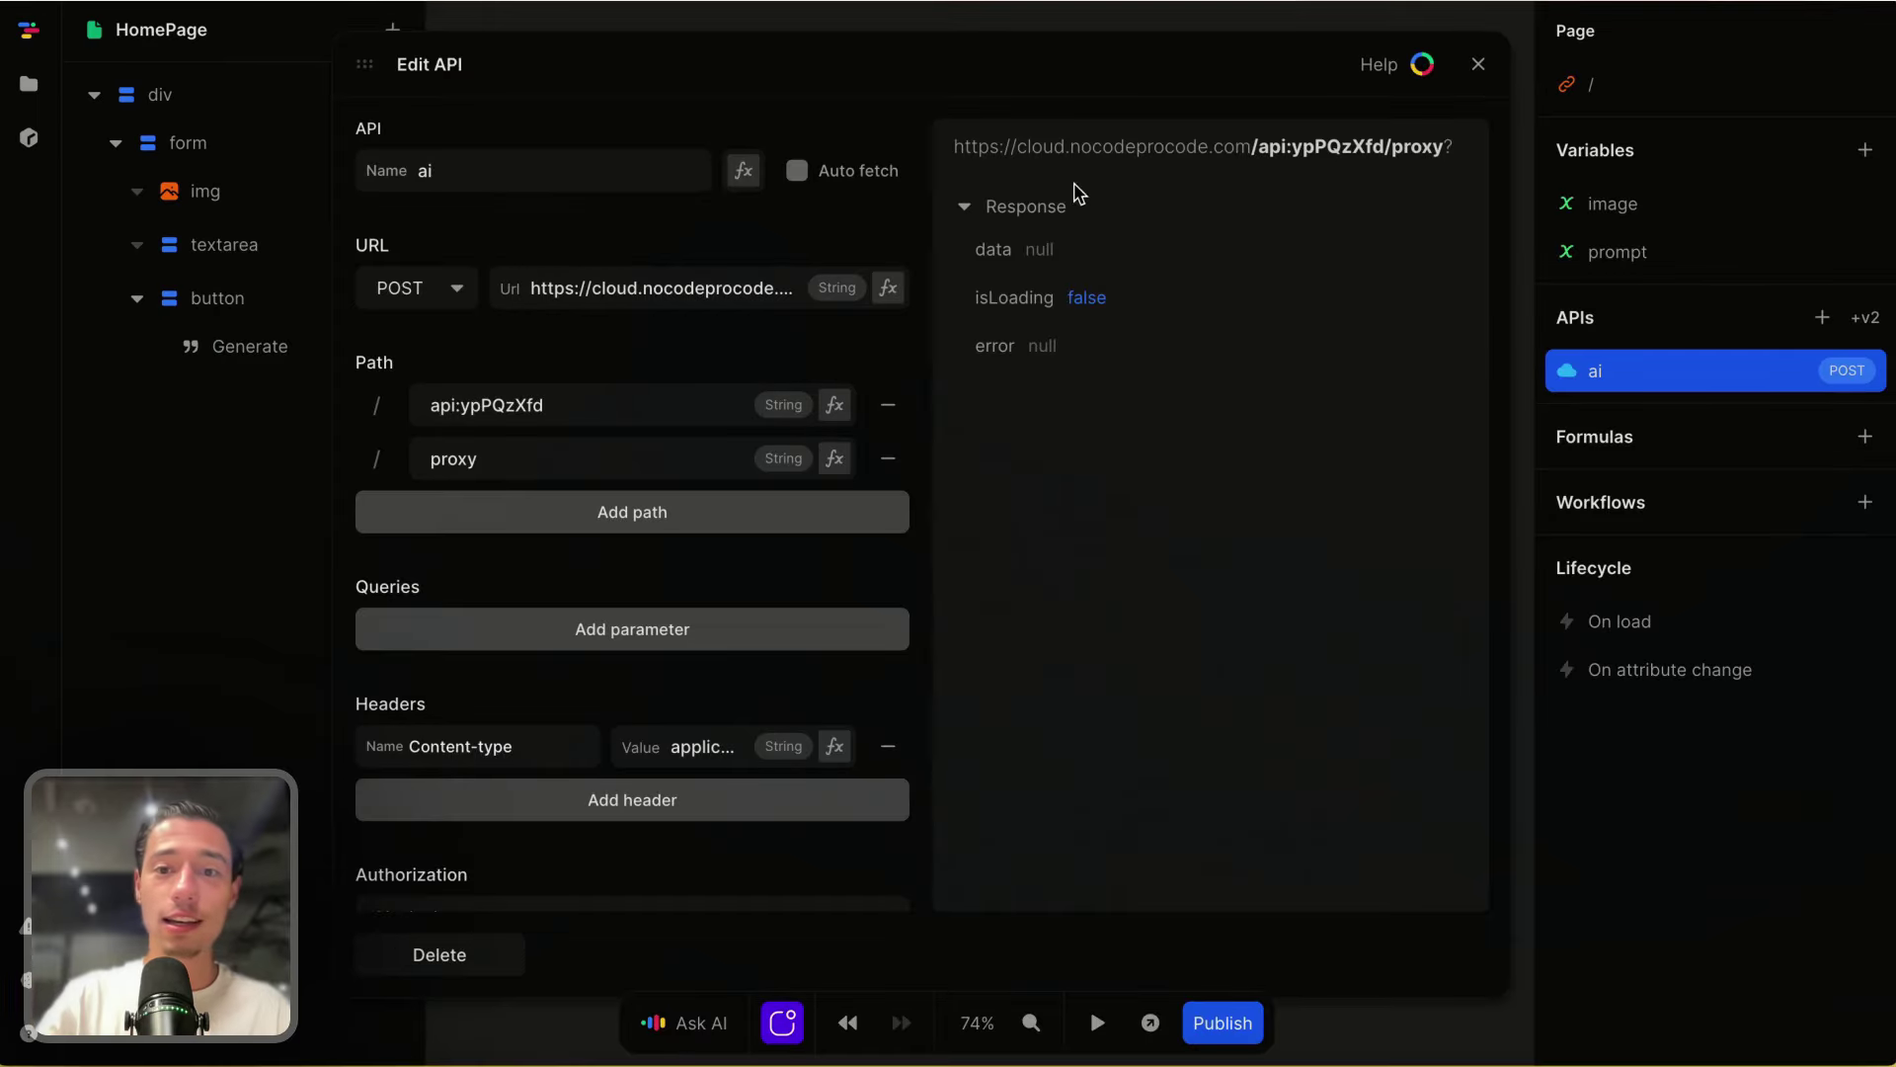
{"action": "left_click", "coordinate": [798, 173]}
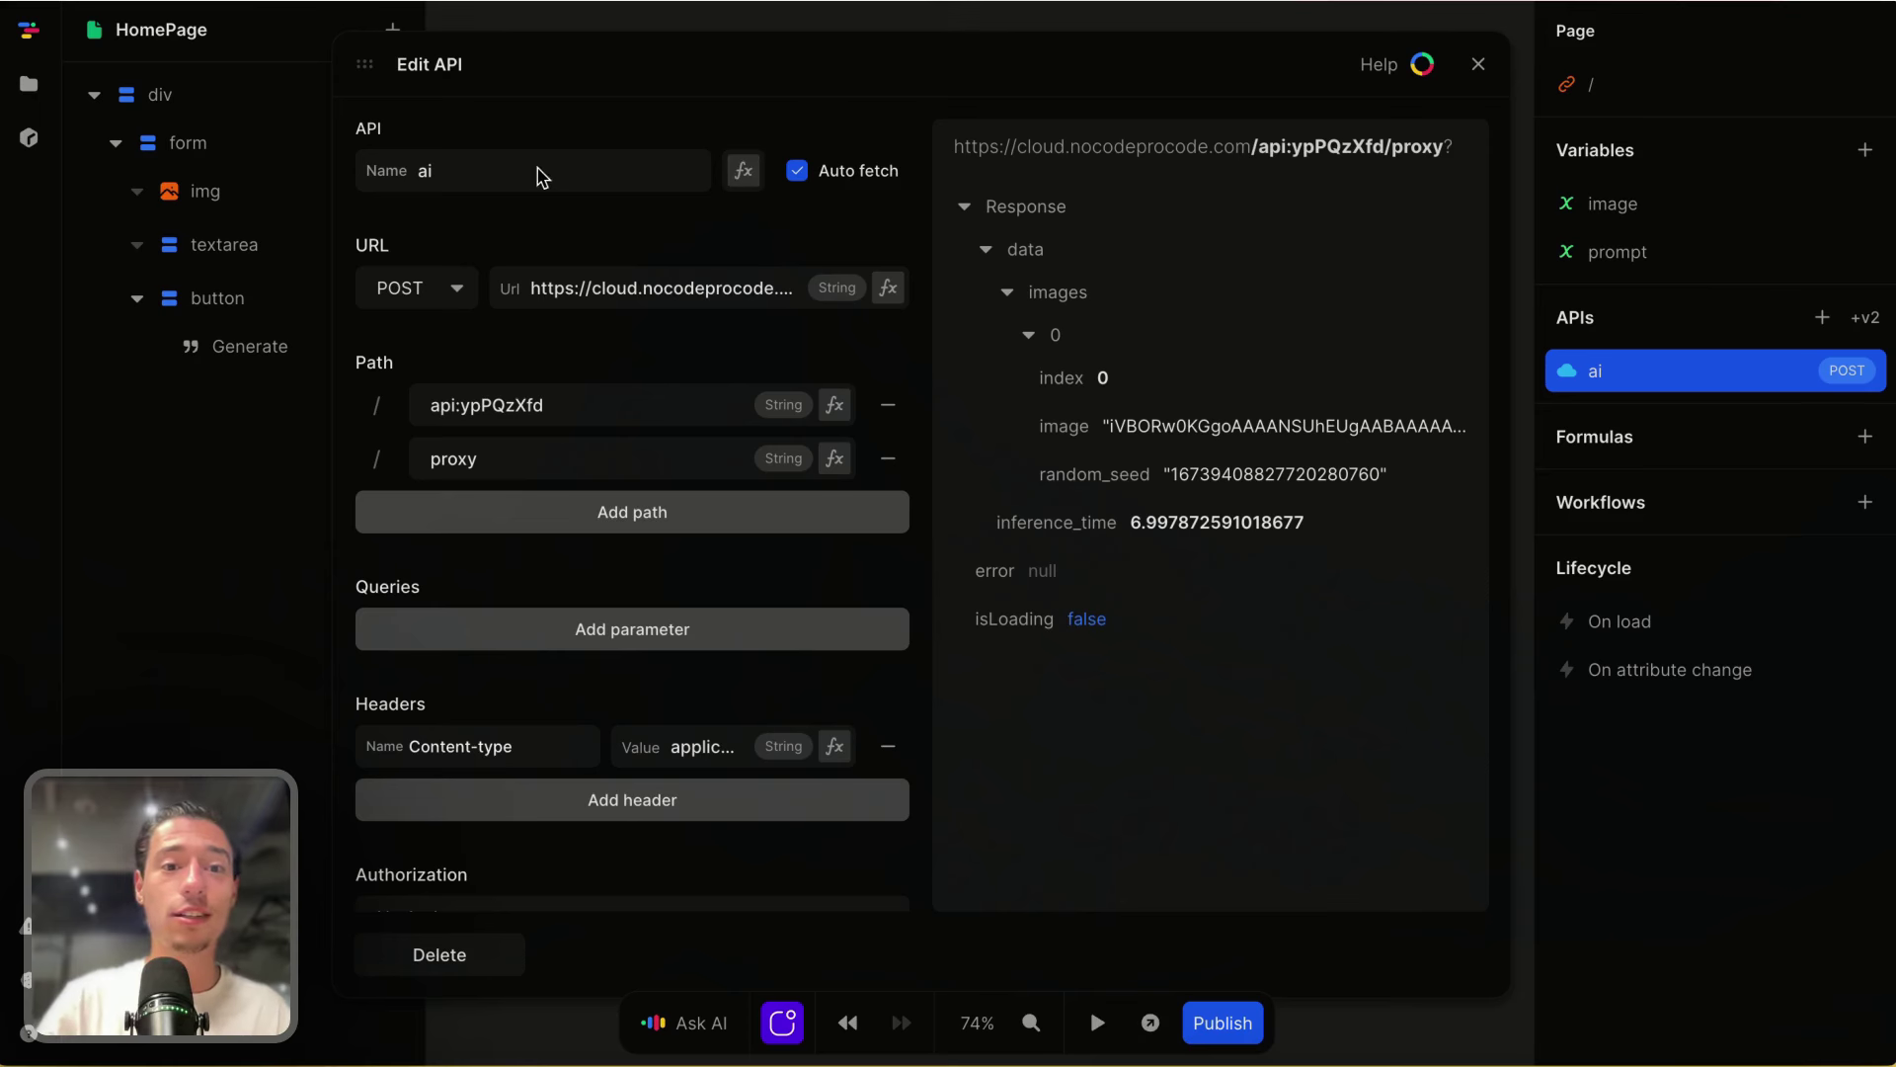
Step: Switch to Xano, run the attack endpoint against the protected proxy, and examine the returned result
{"action": "mouse_move", "coordinate": [4, 507]}
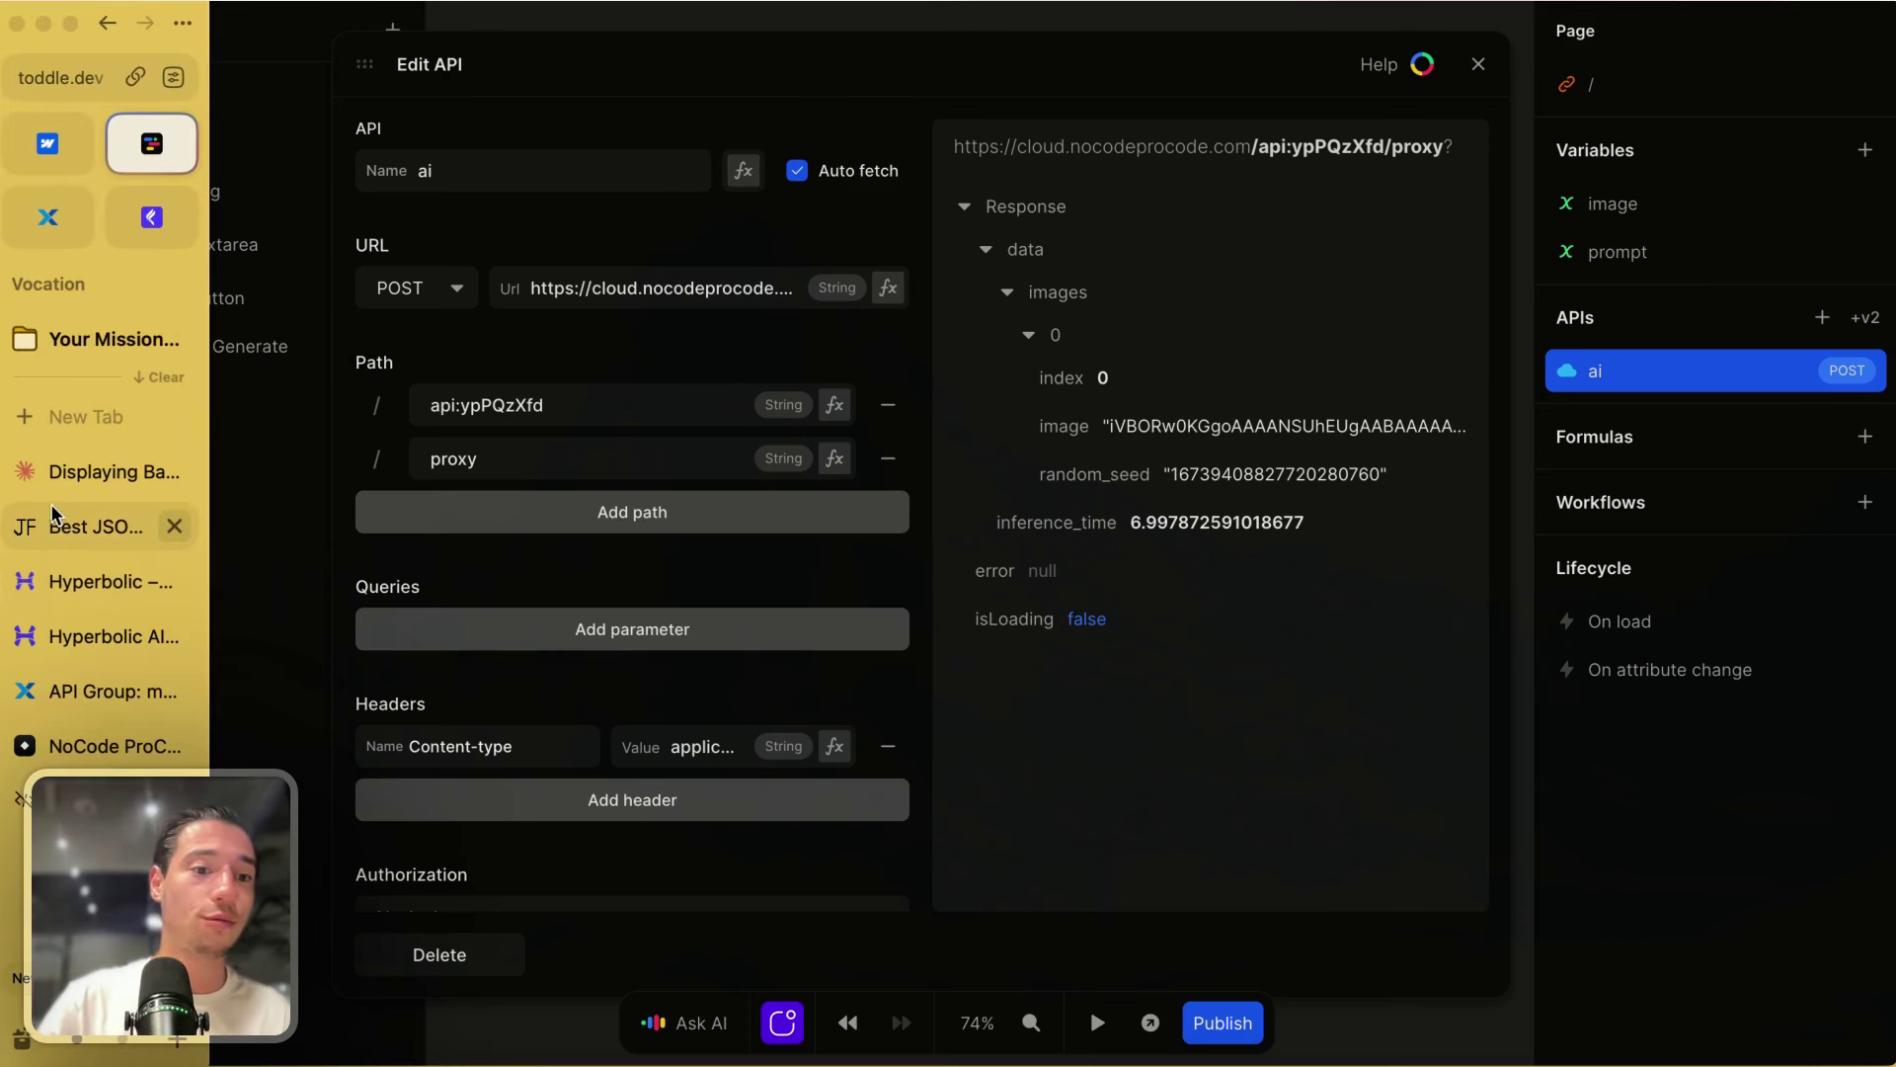
{"action": "left_click", "coordinate": [86, 691]}
{"action": "left_click", "coordinate": [311, 365]}
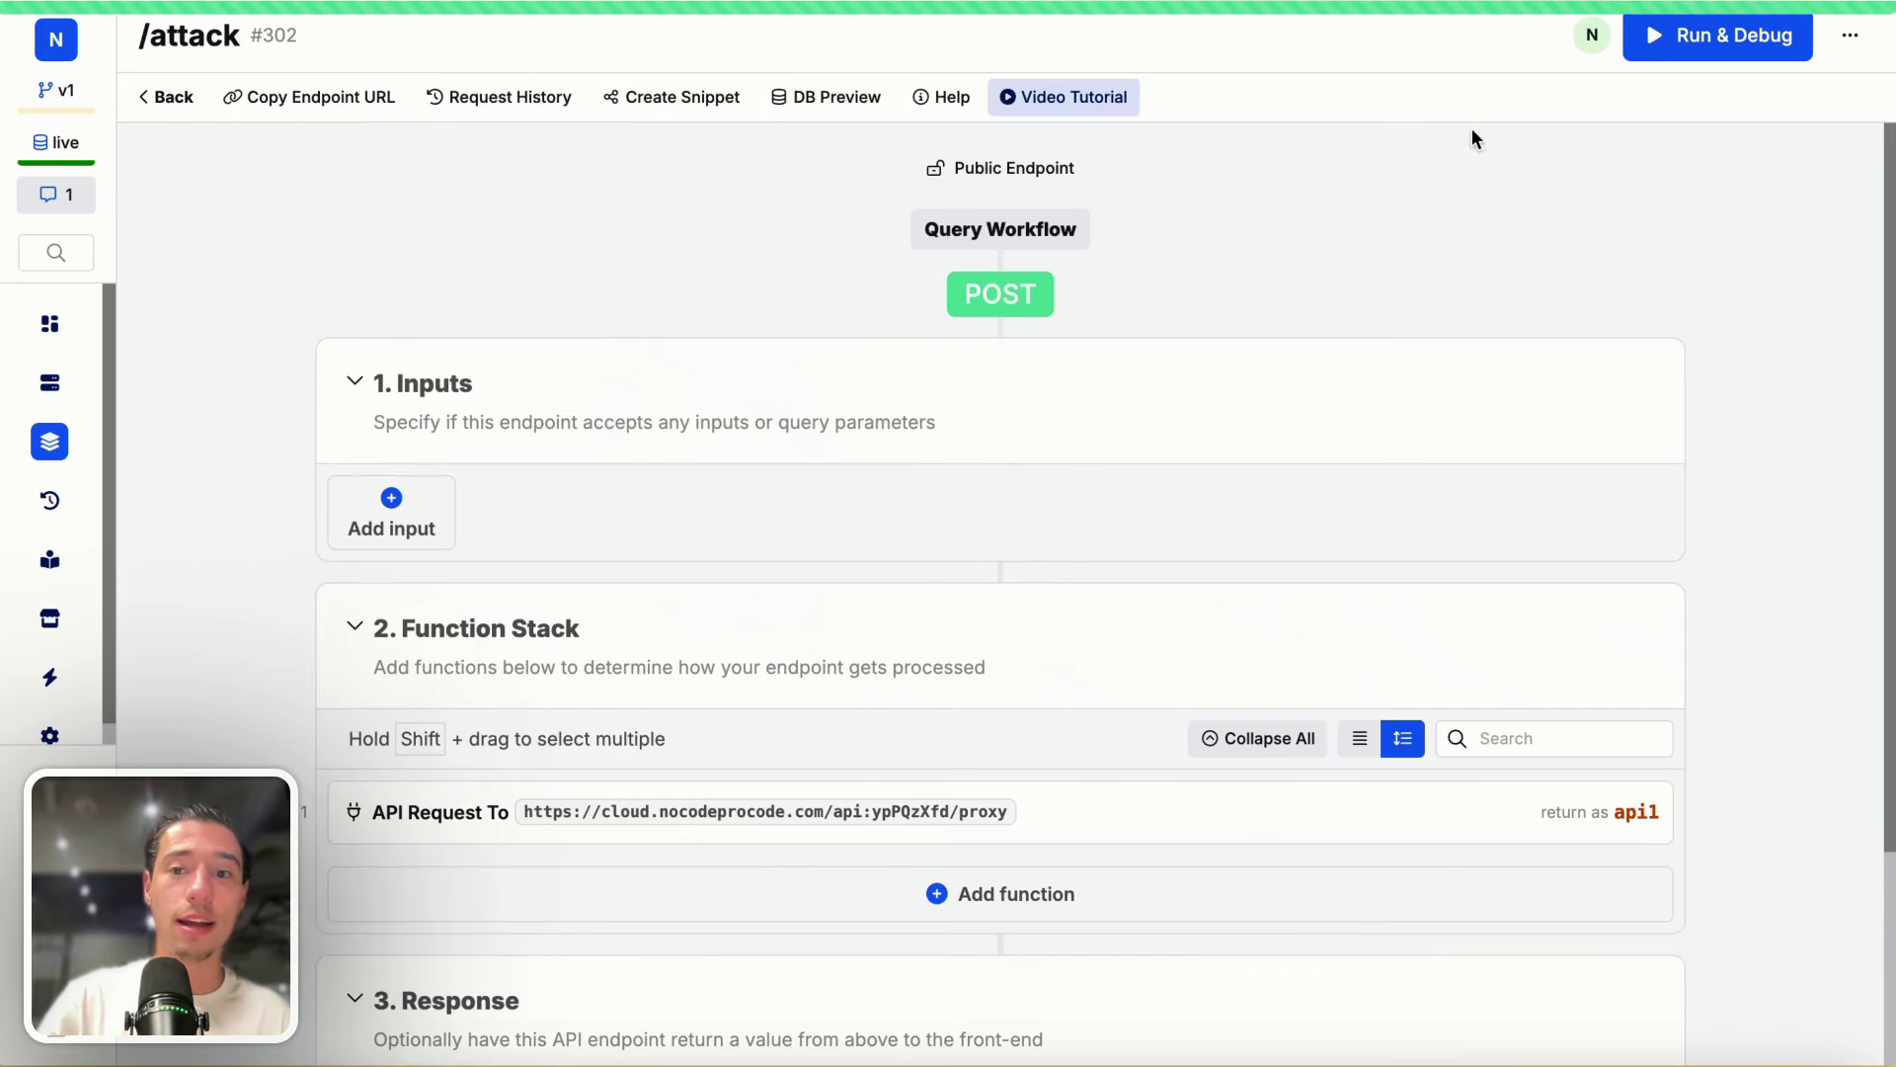
{"action": "left_click", "coordinate": [1713, 48]}
{"action": "left_click", "coordinate": [1607, 1027]}
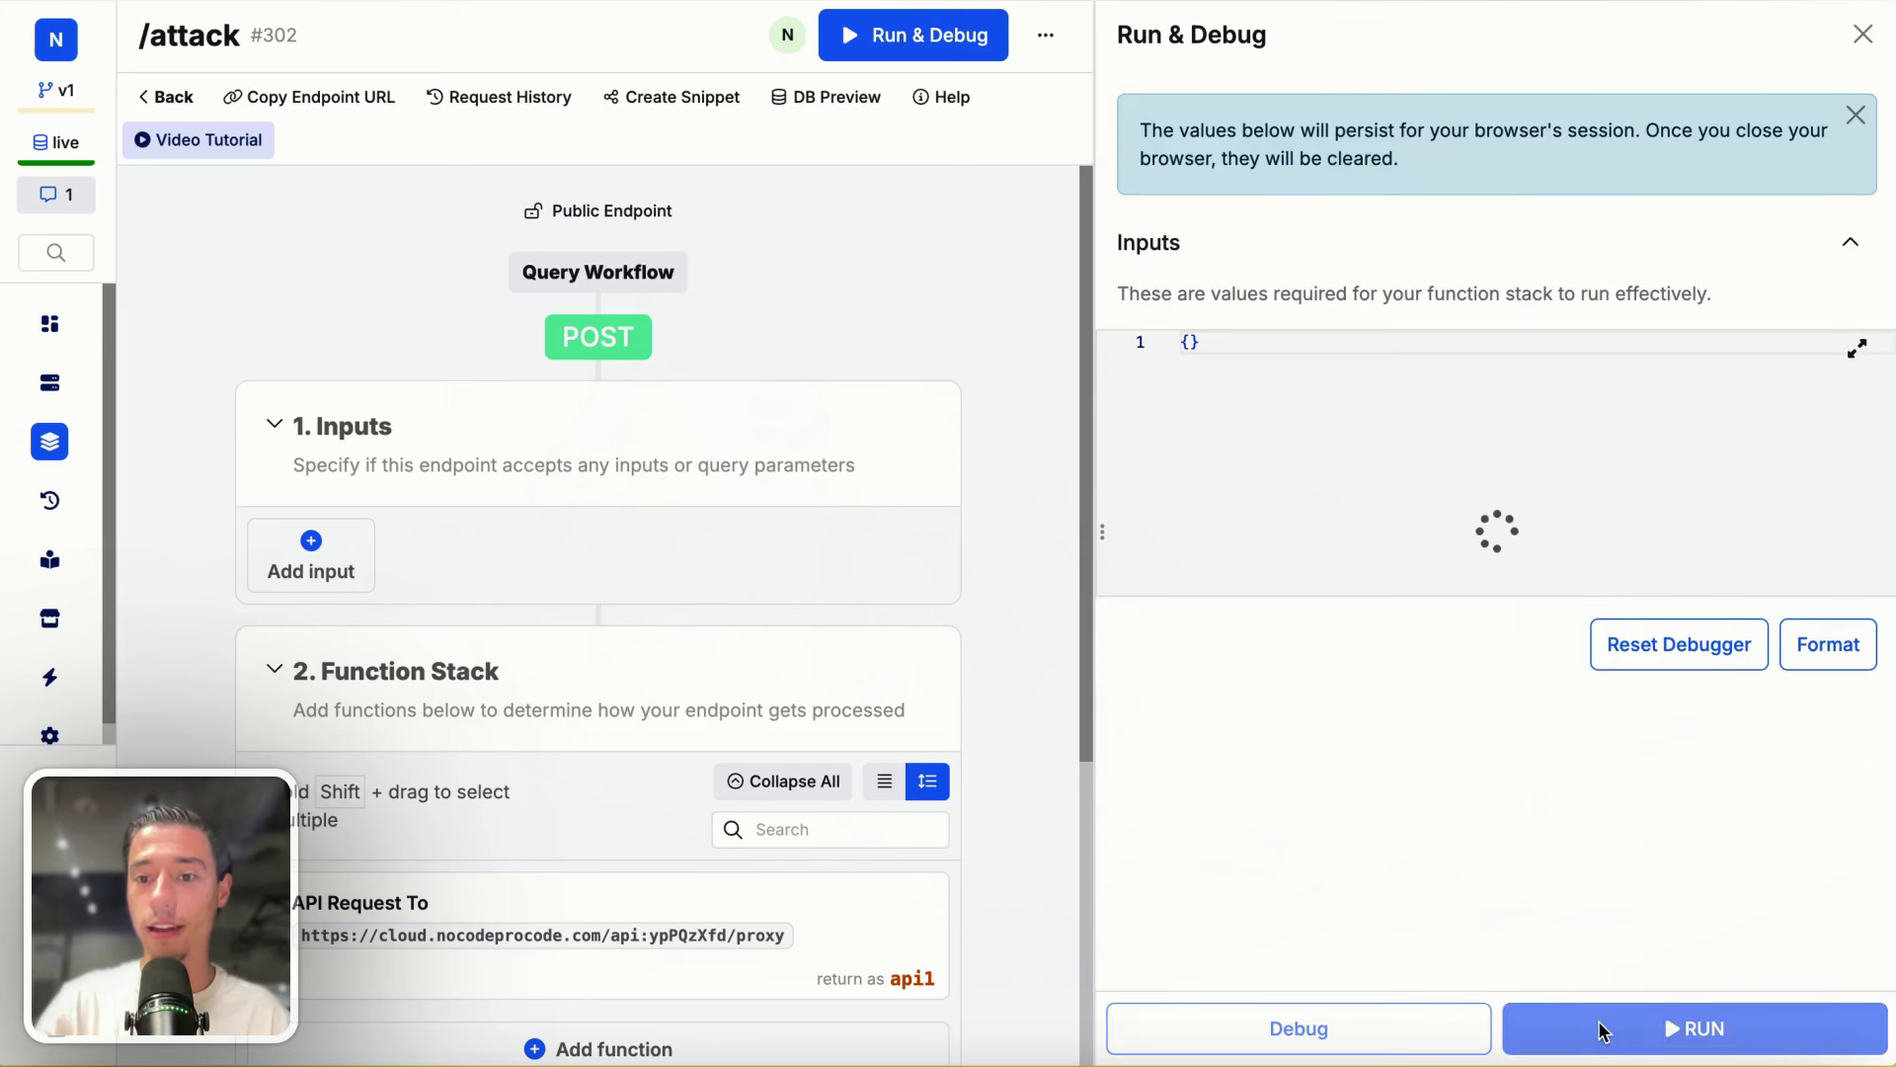
{"action": "scroll", "coordinate": [1529, 822], "scroll_direction": "down", "scroll_amount": 10}
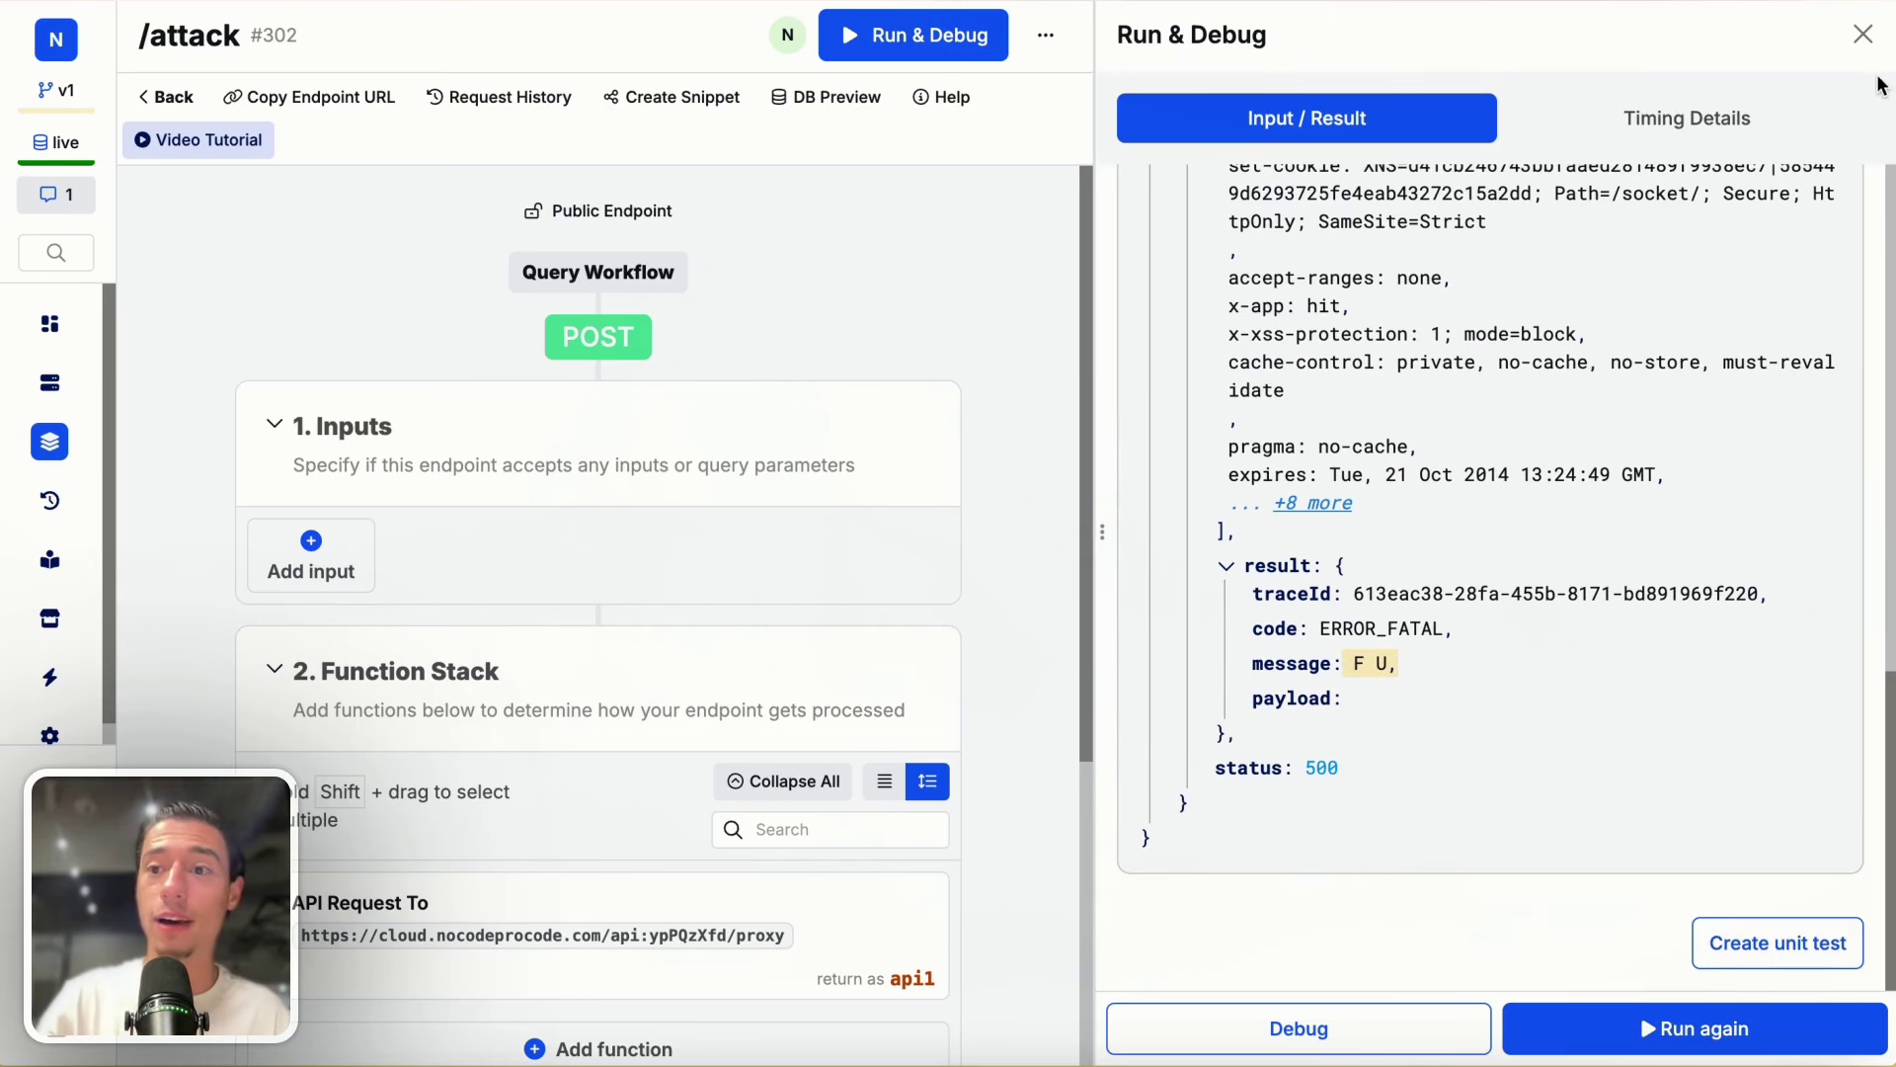
{"action": "left_click", "coordinate": [1863, 36]}
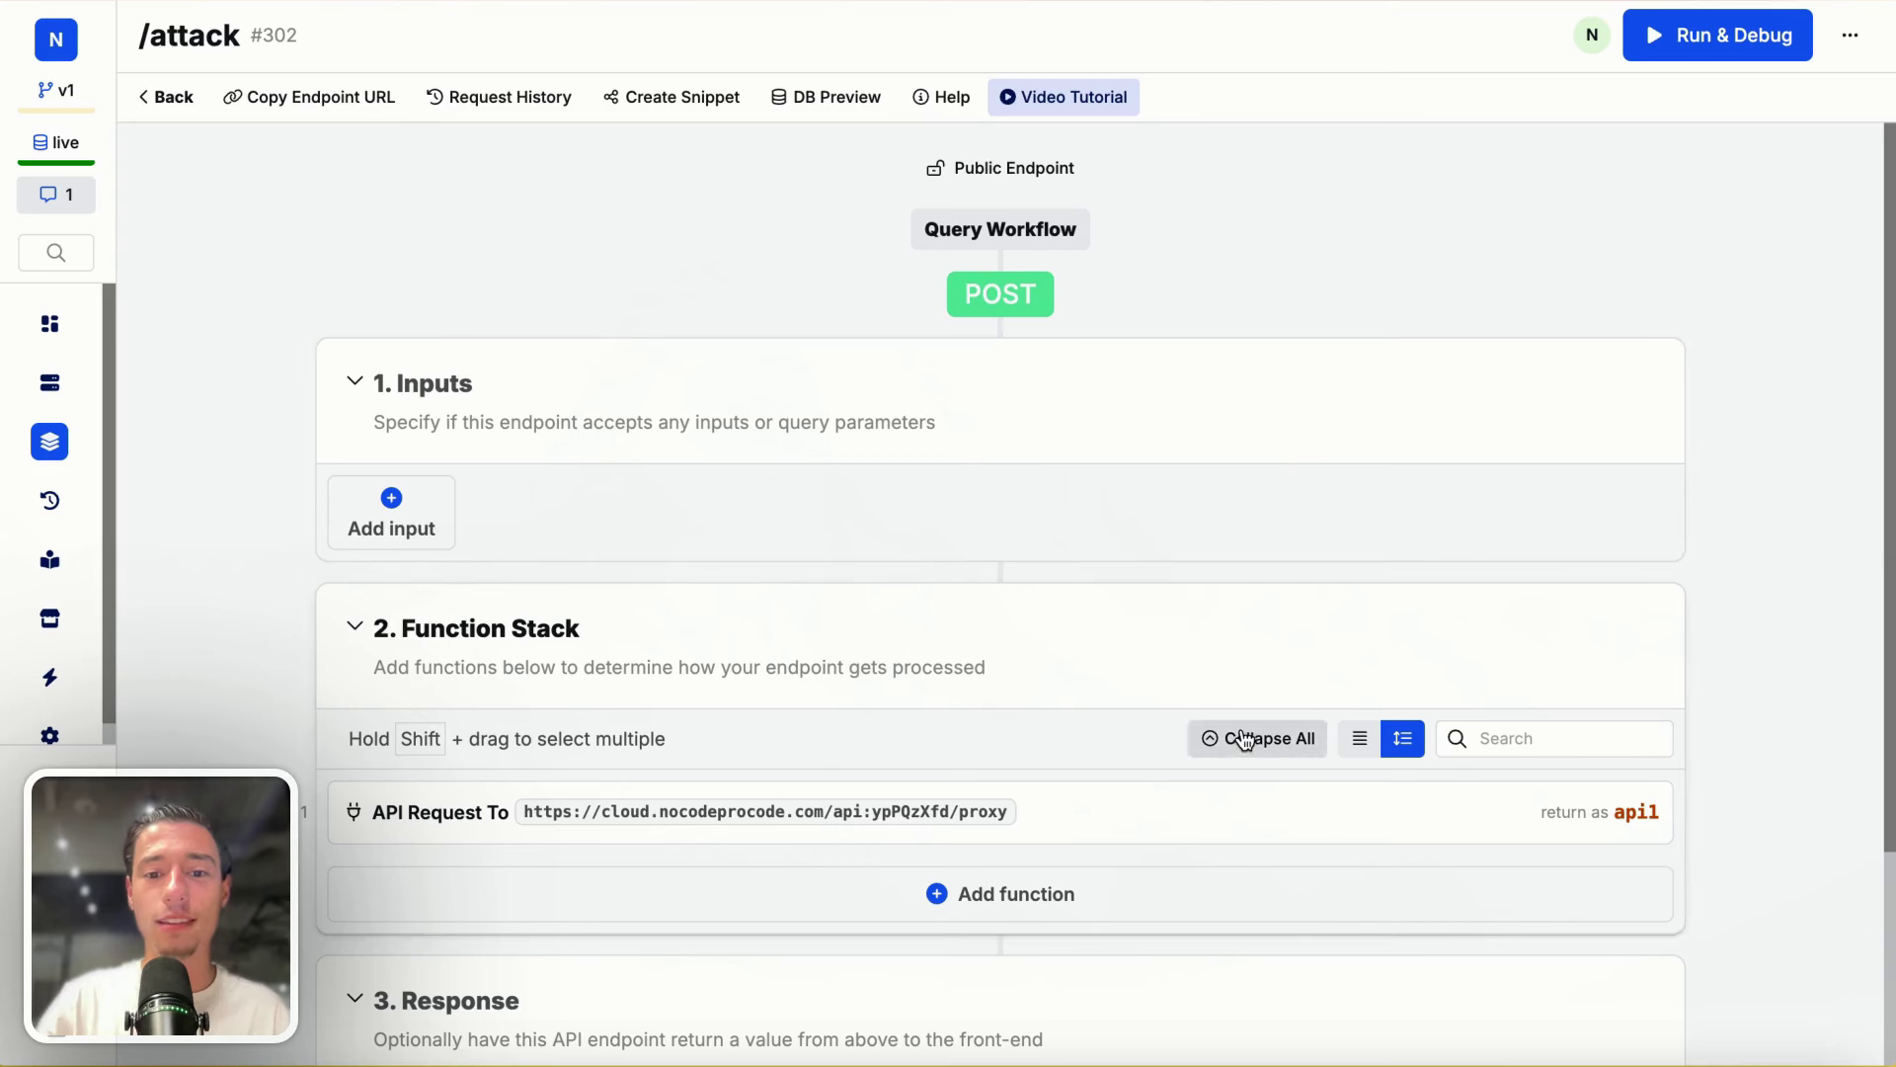
Step: Open the proxy endpoint and examine which request header the host variable reads
{"action": "mouse_move", "coordinate": [3, 691]}
{"action": "left_click", "coordinate": [183, 96]}
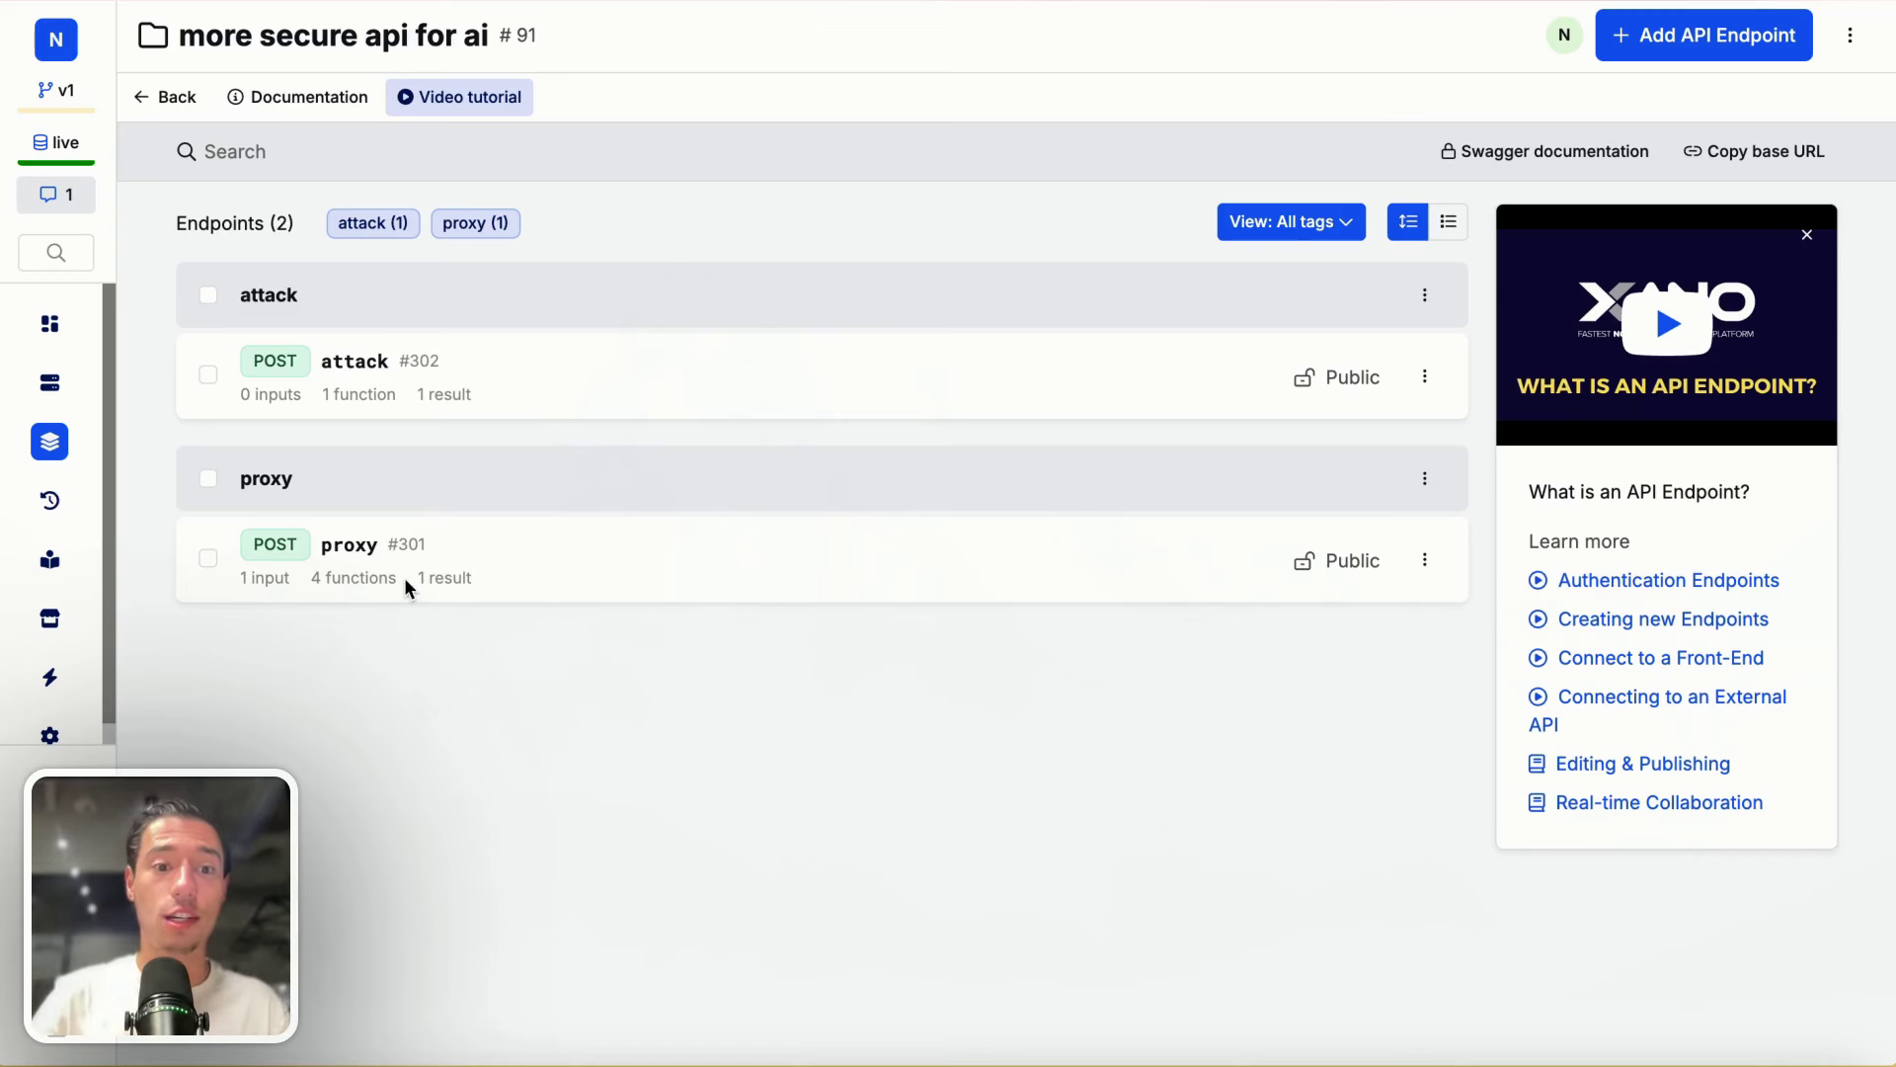
{"action": "left_click", "coordinate": [377, 559]}
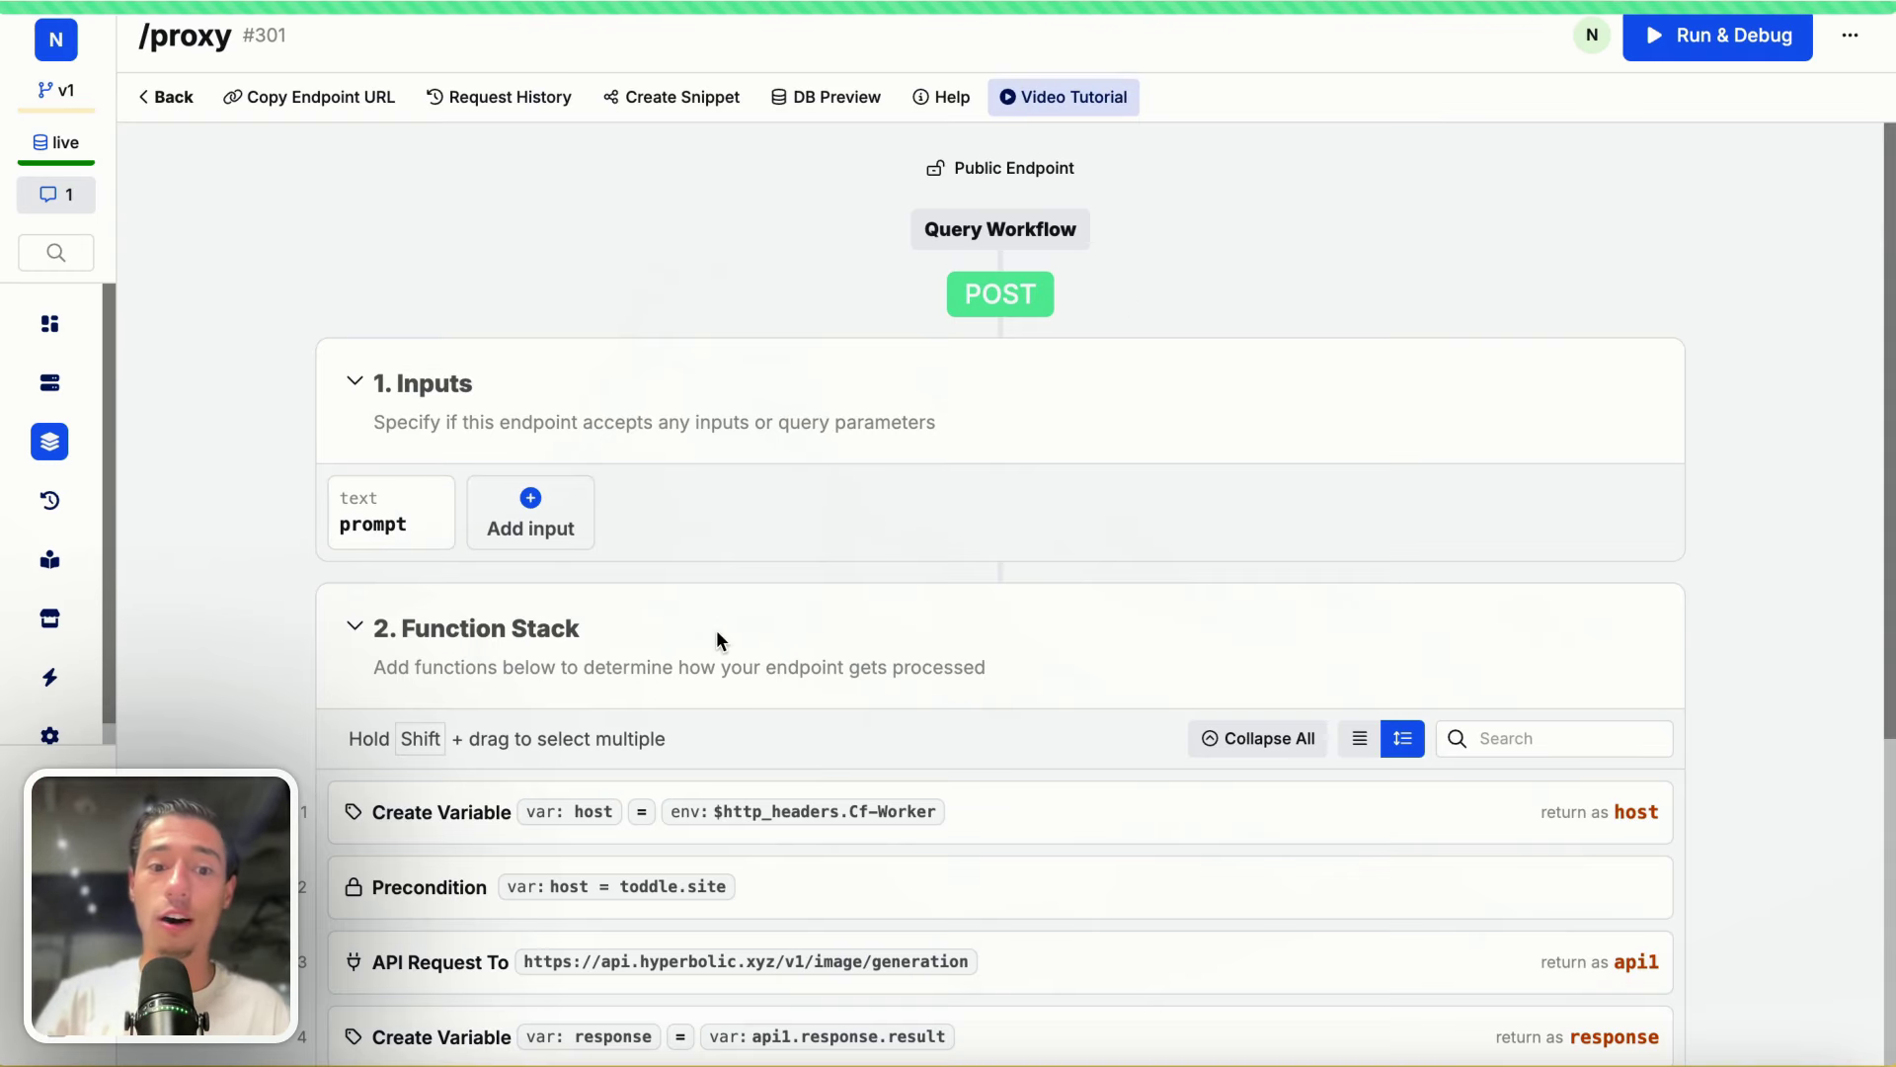
{"action": "scroll", "coordinate": [719, 642], "scroll_direction": "down", "scroll_amount": 5}
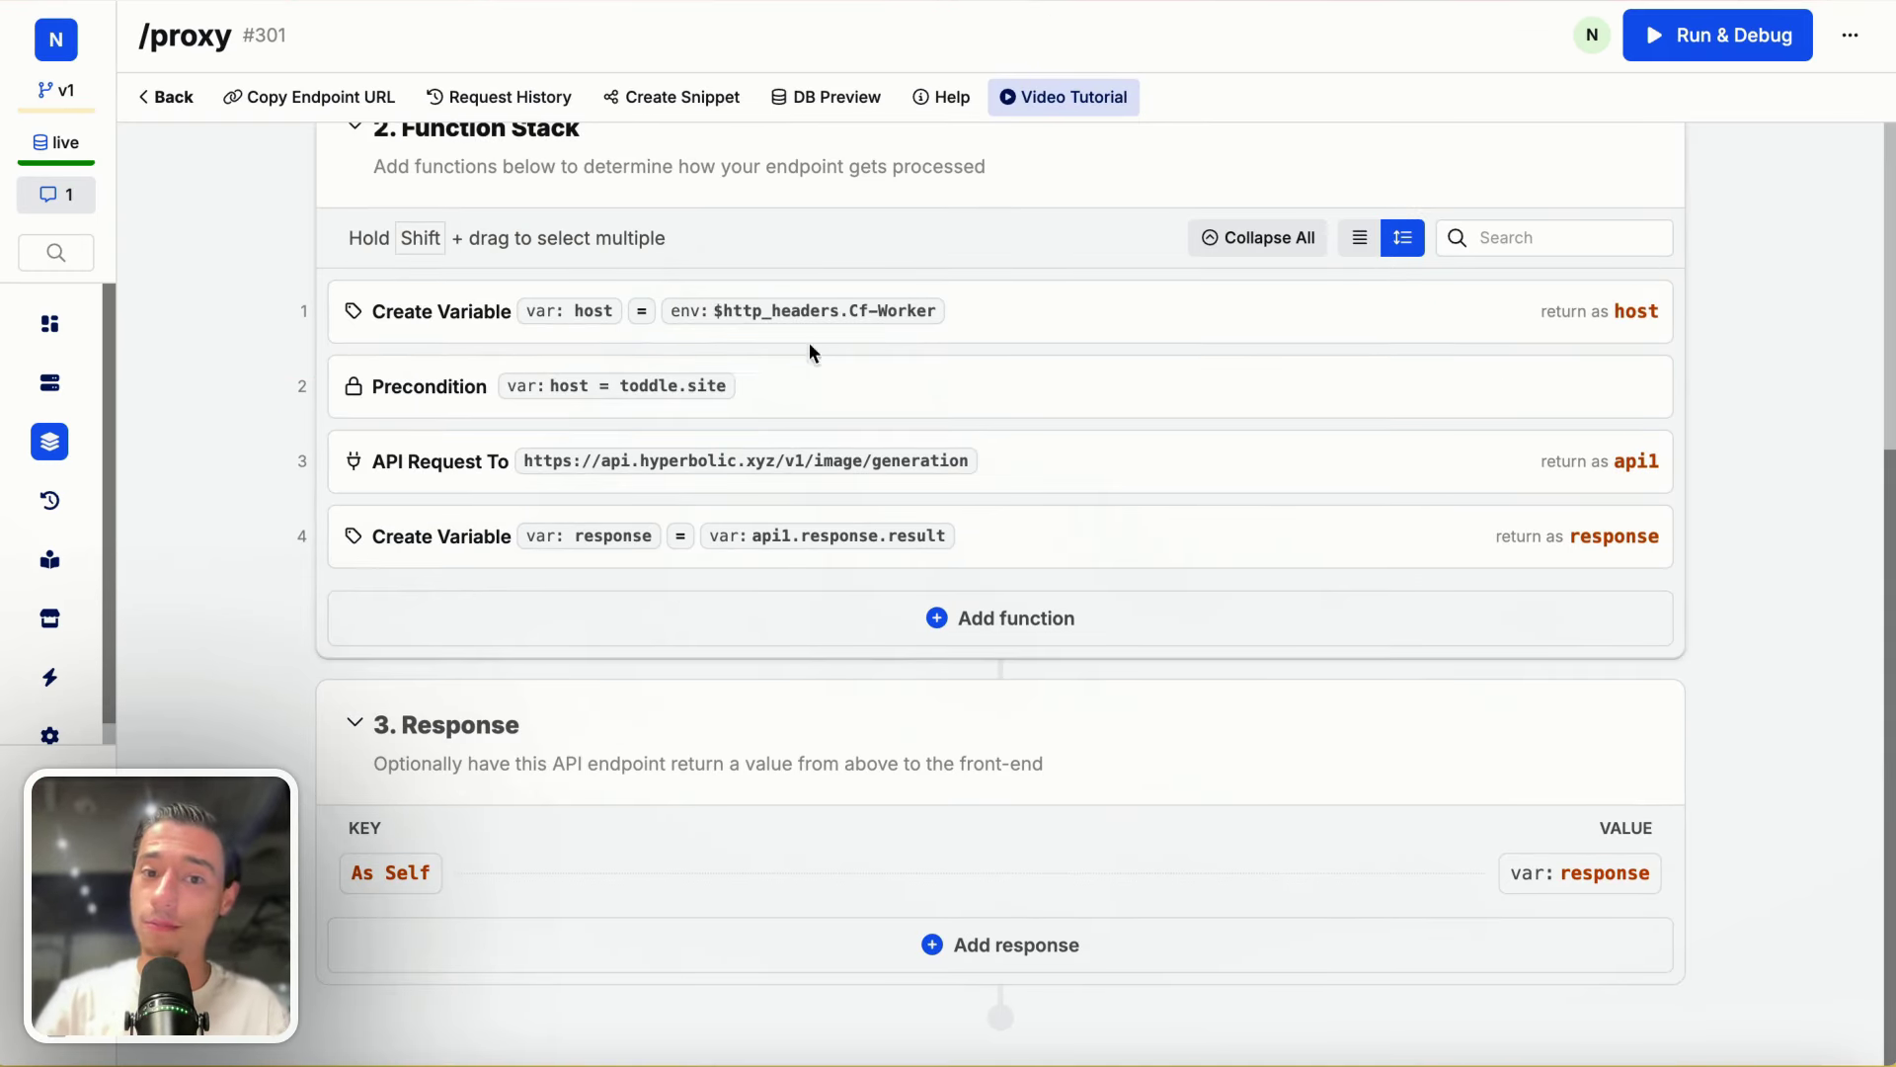
{"action": "left_click", "coordinate": [823, 314]}
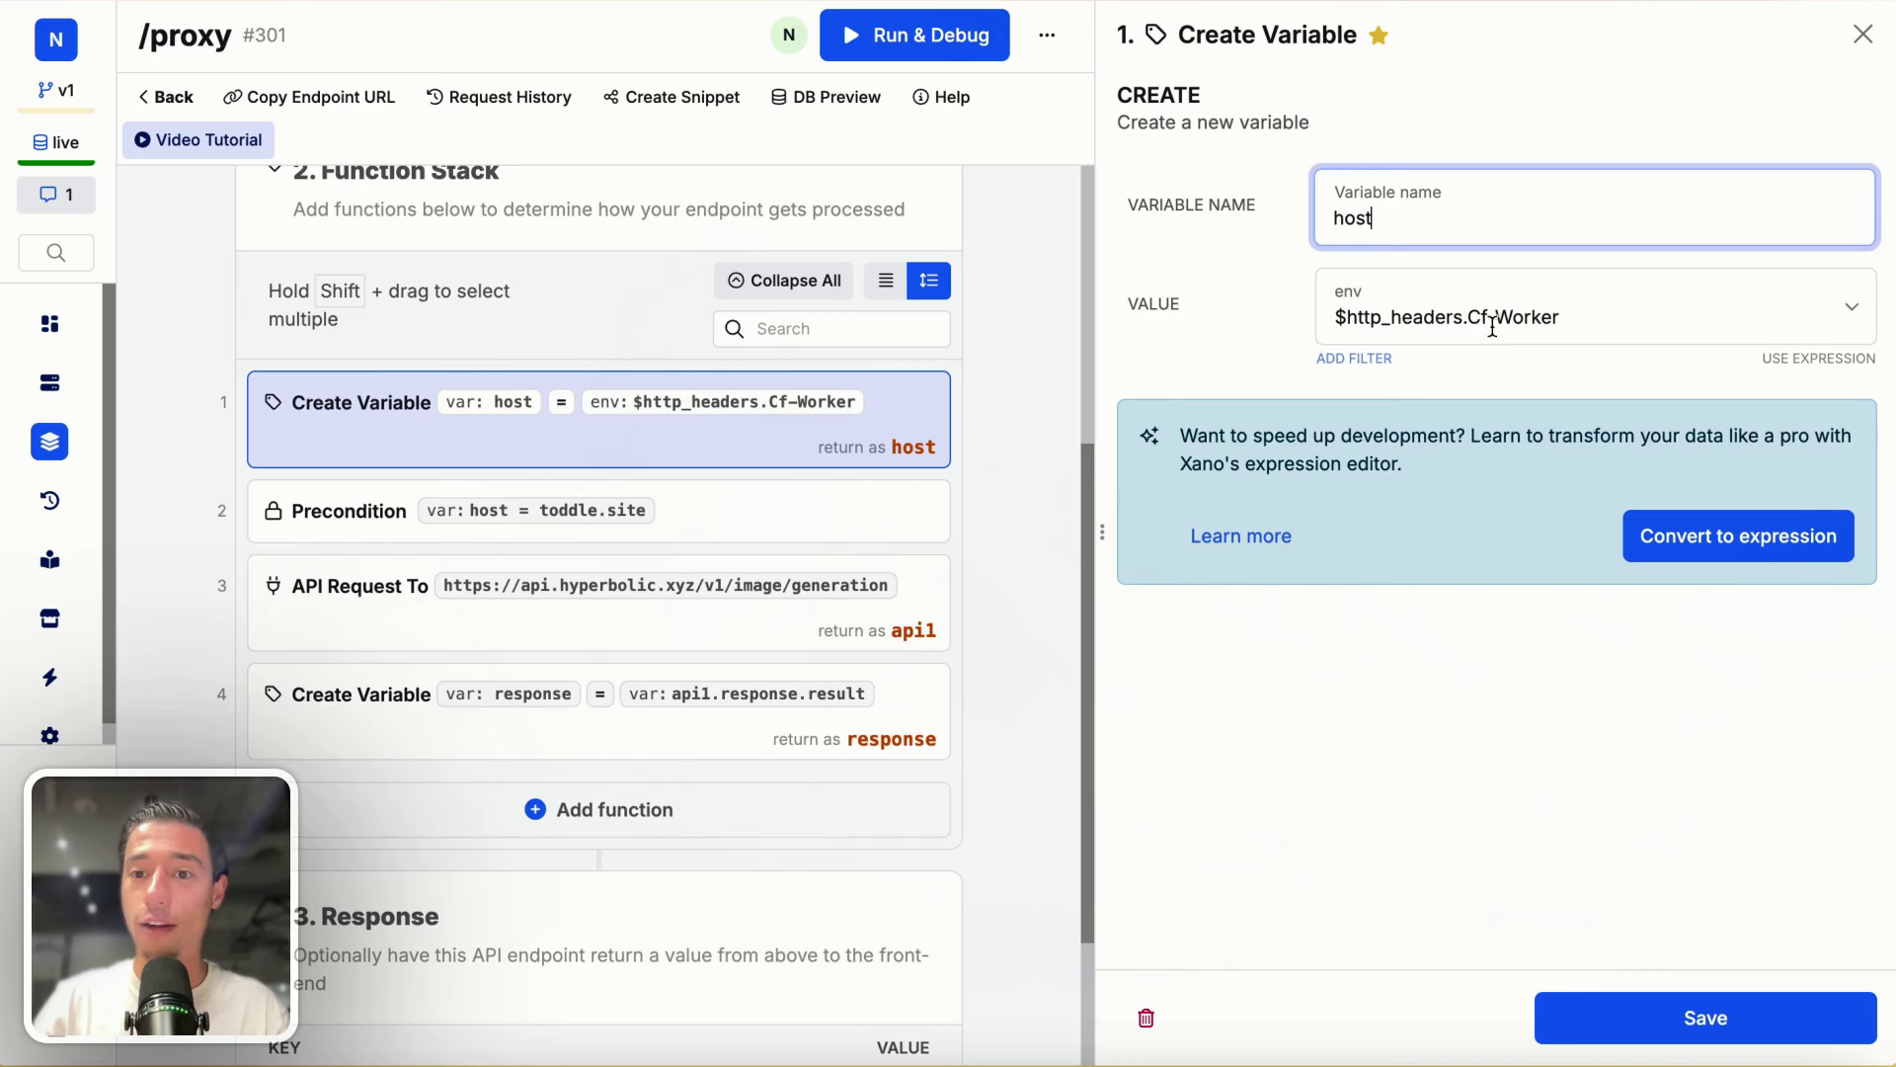
{"action": "left_click", "coordinate": [1465, 310]}
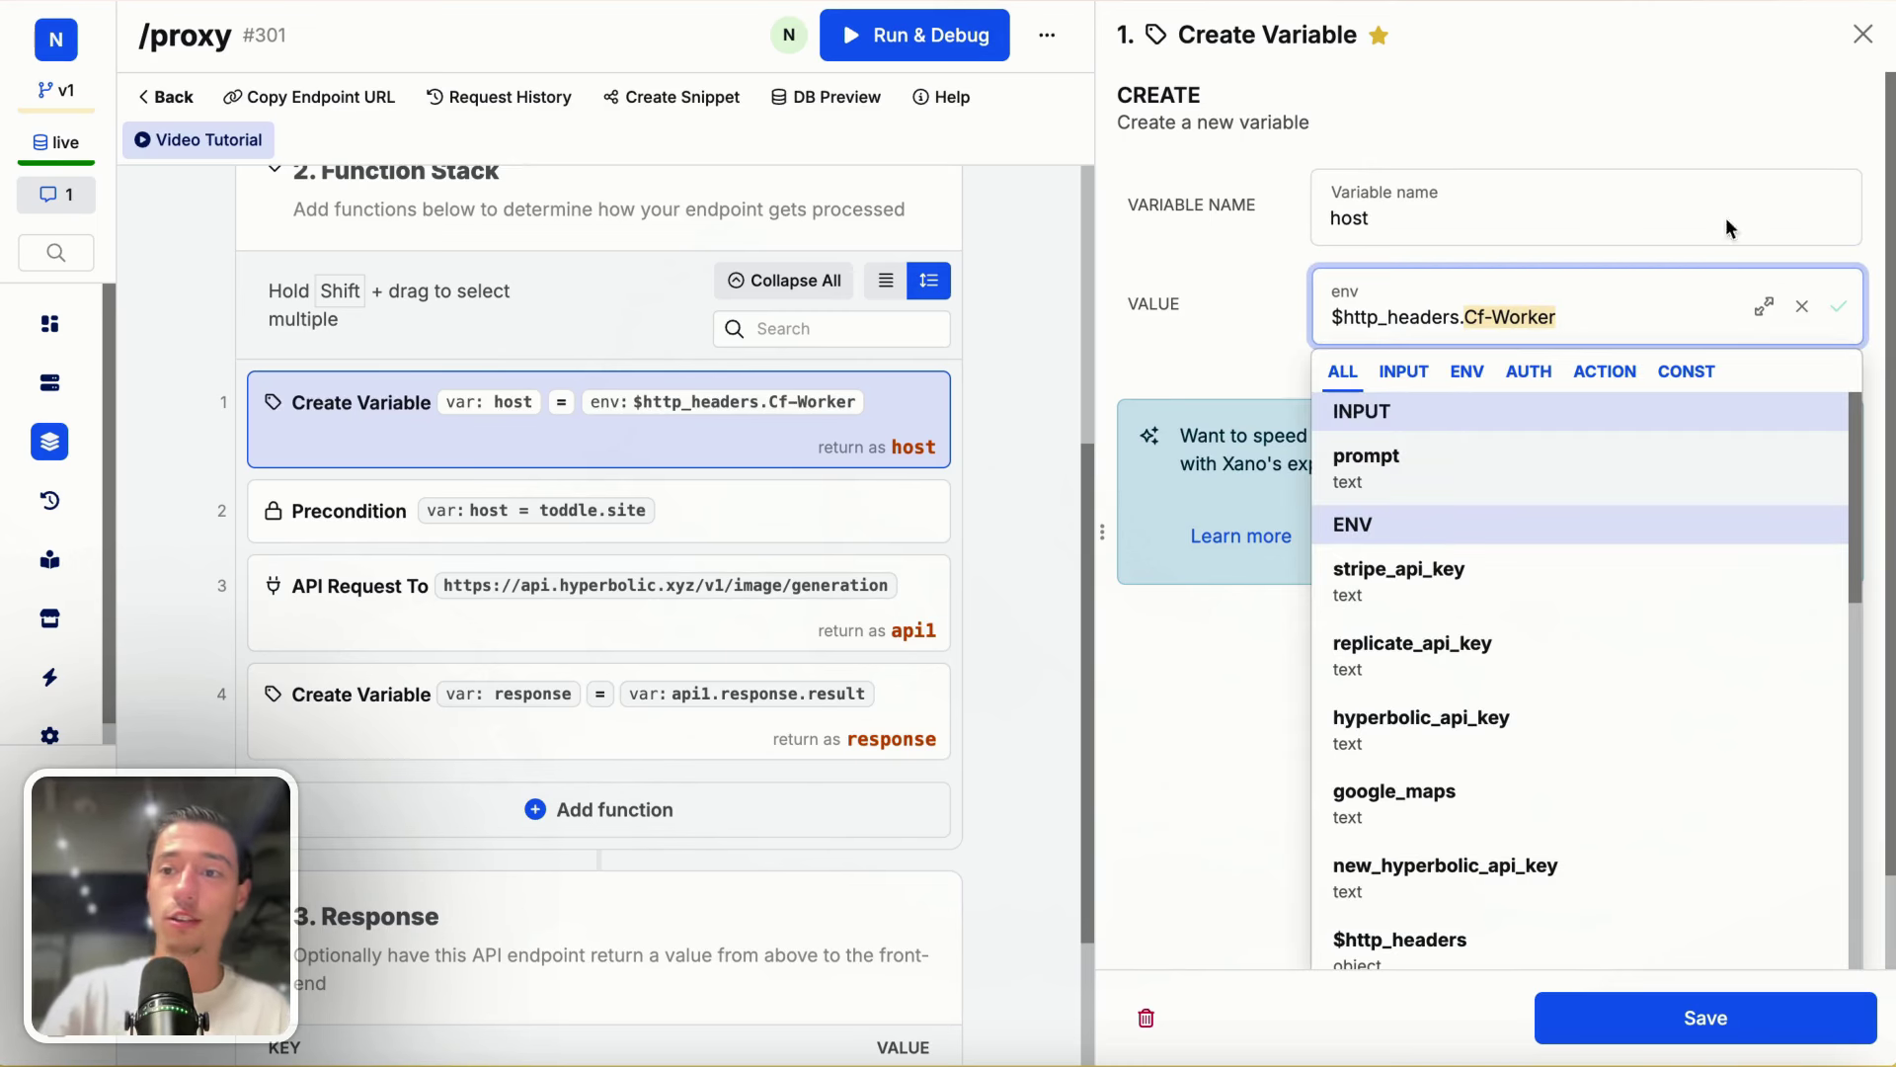
{"action": "left_click", "coordinate": [1855, 40]}
Step: In the attack endpoint's API request, push "Cf-Worker: toddle.site" onto the headers array, and publish the endpoint
{"action": "left_click", "coordinate": [168, 97]}
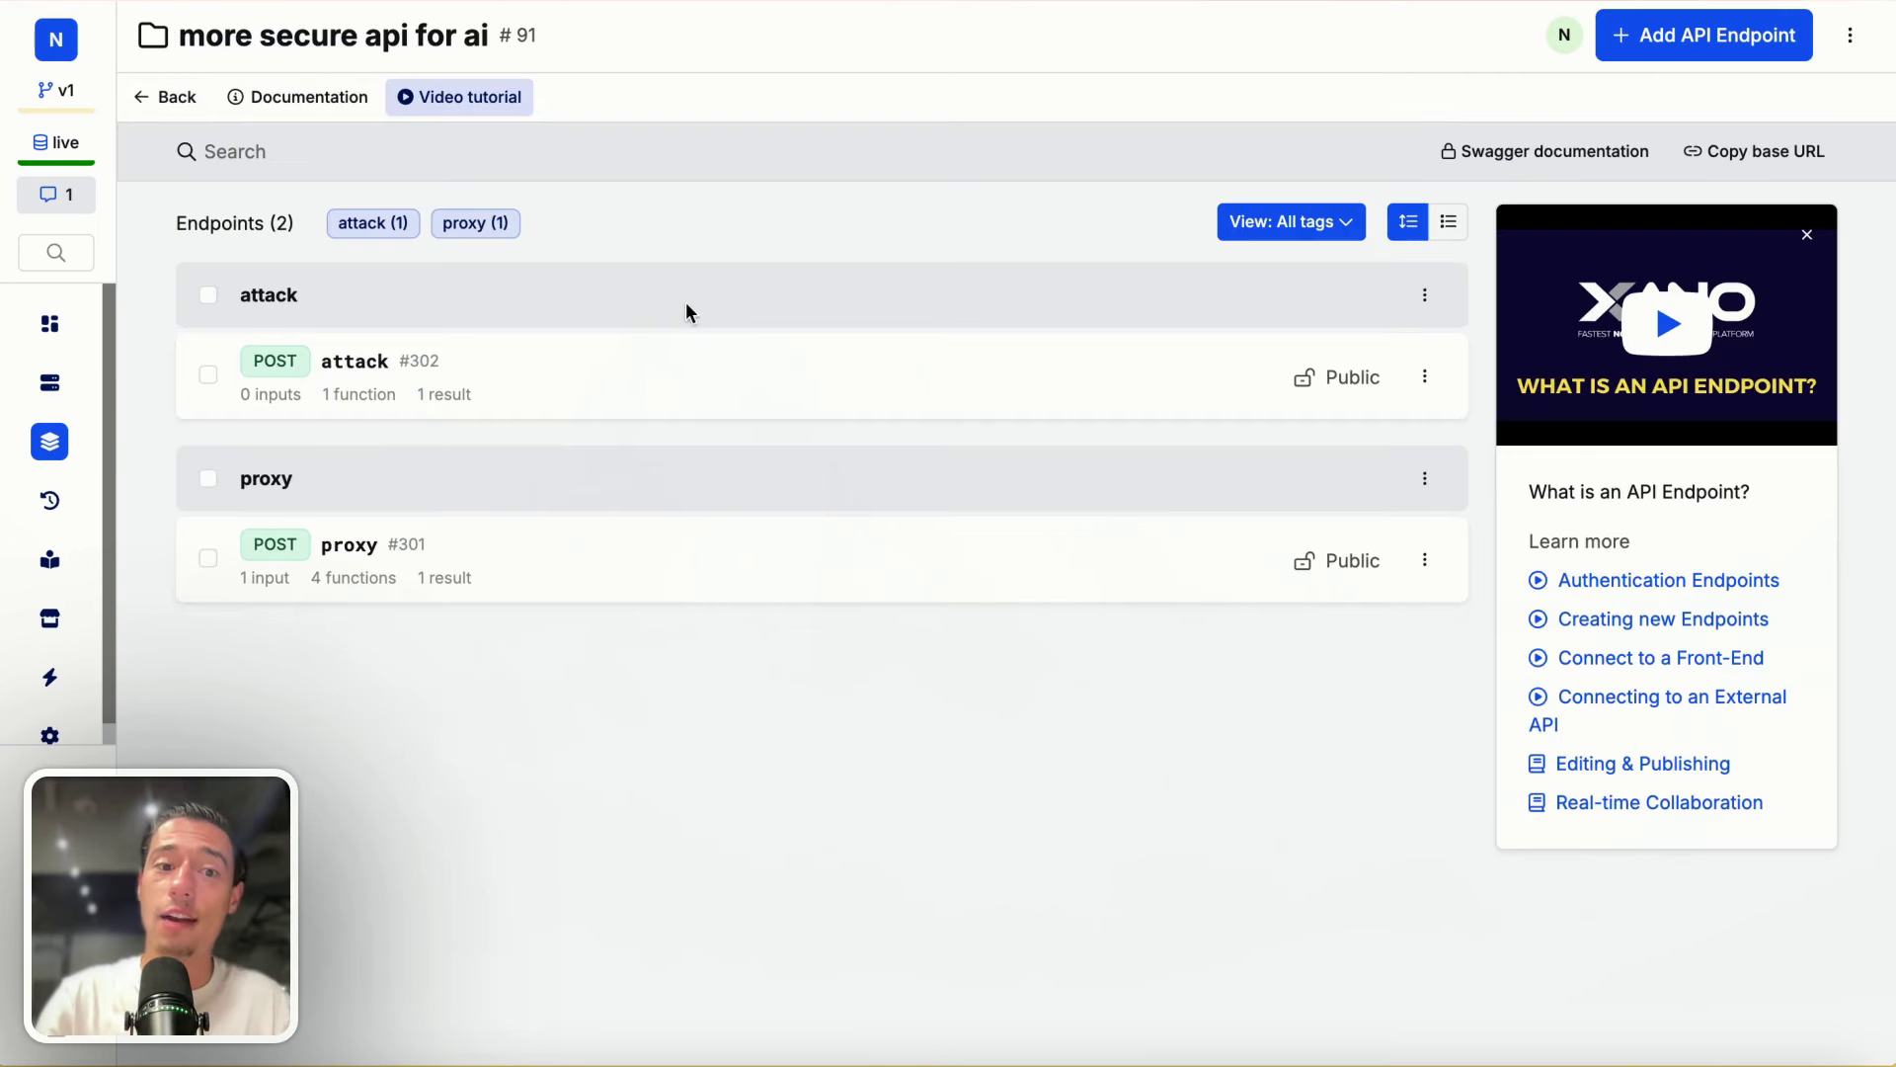
{"action": "left_click", "coordinate": [381, 374]}
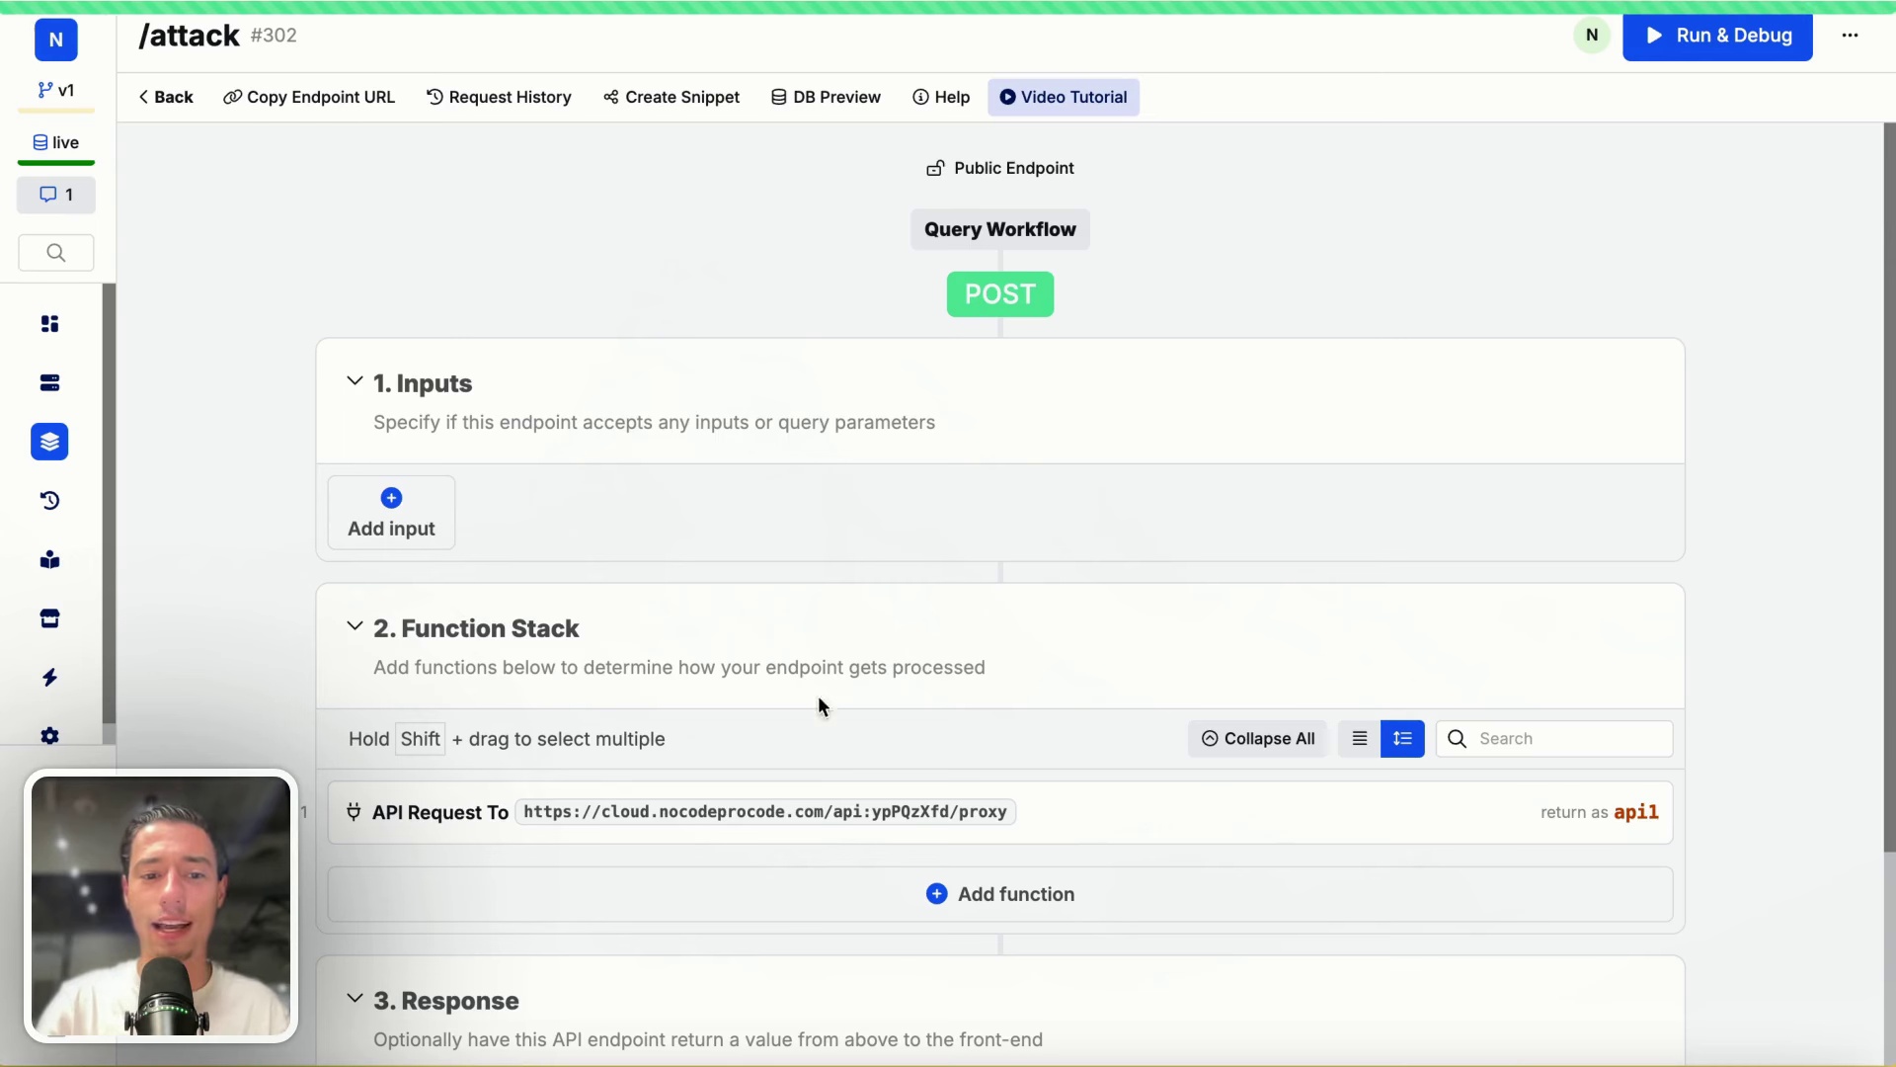
{"action": "left_click", "coordinate": [711, 828]}
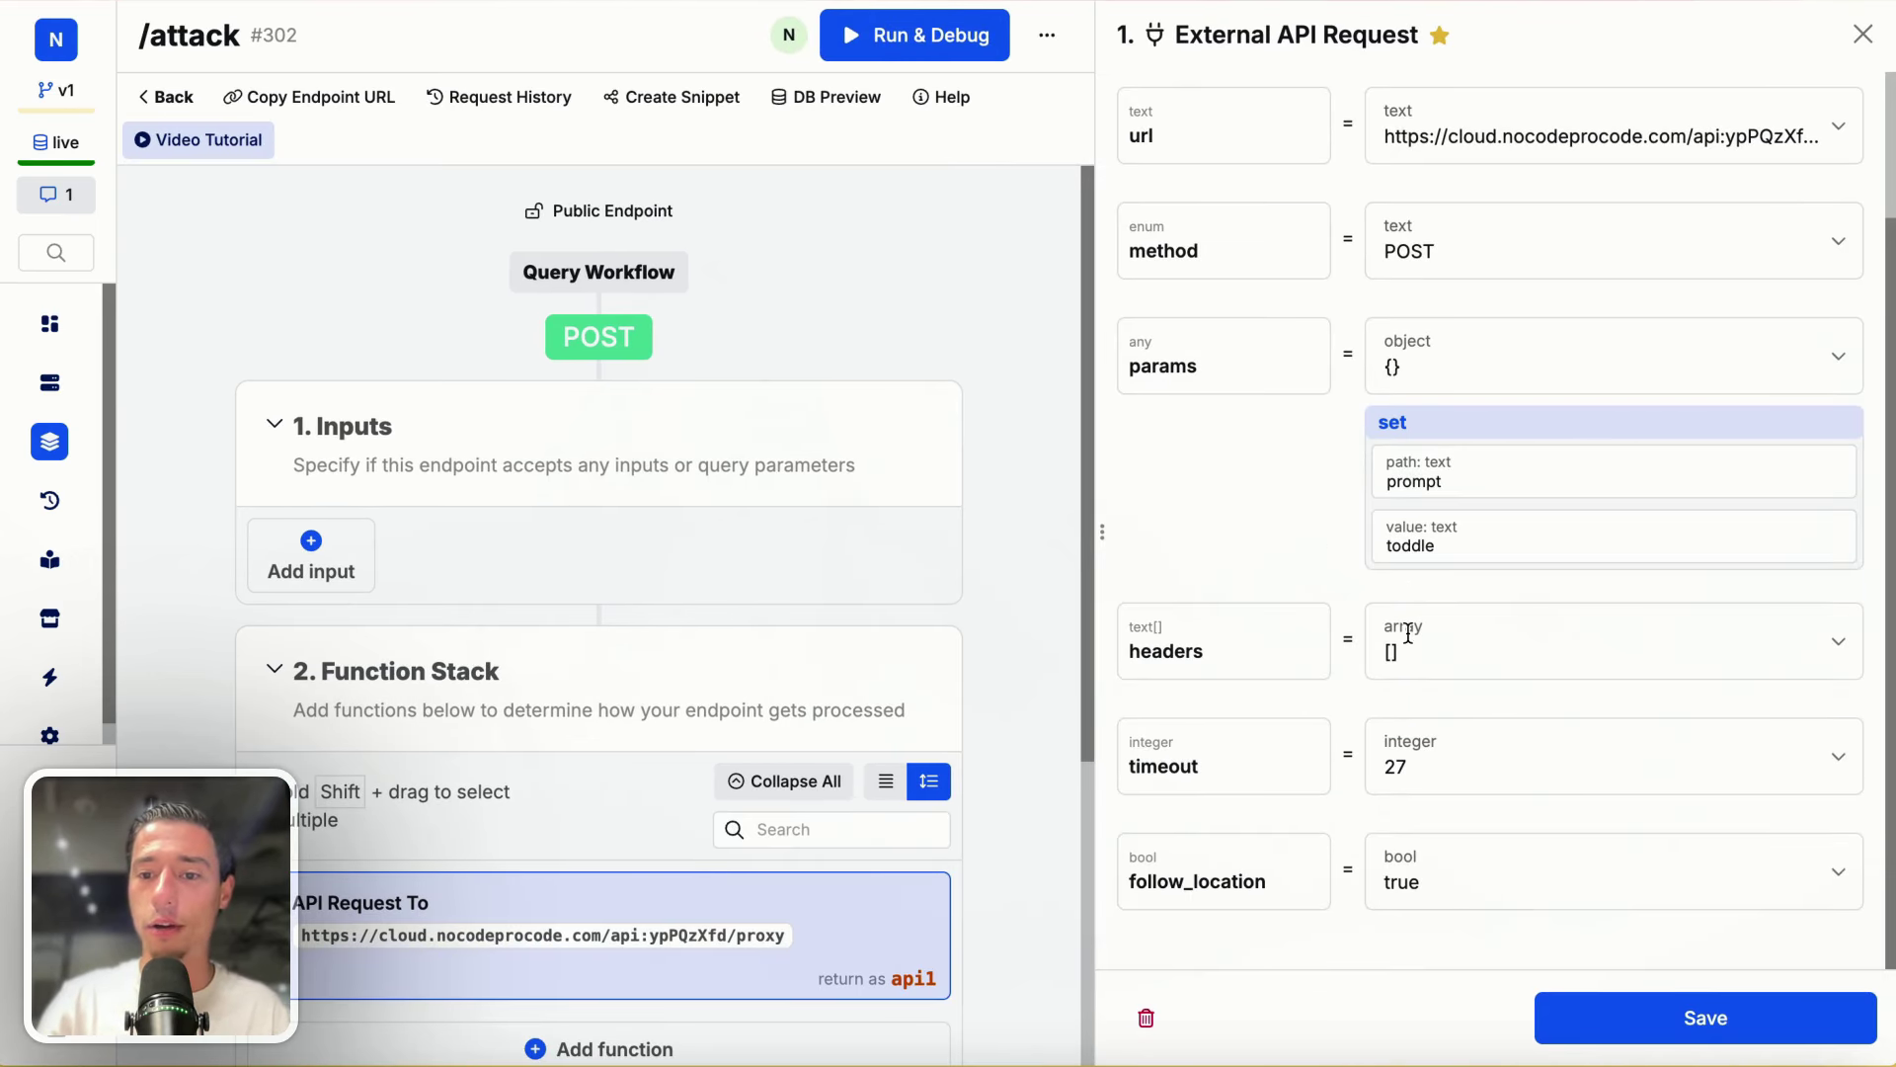
{"action": "left_click", "coordinate": [1431, 643]}
{"action": "left_click", "coordinate": [1321, 589]}
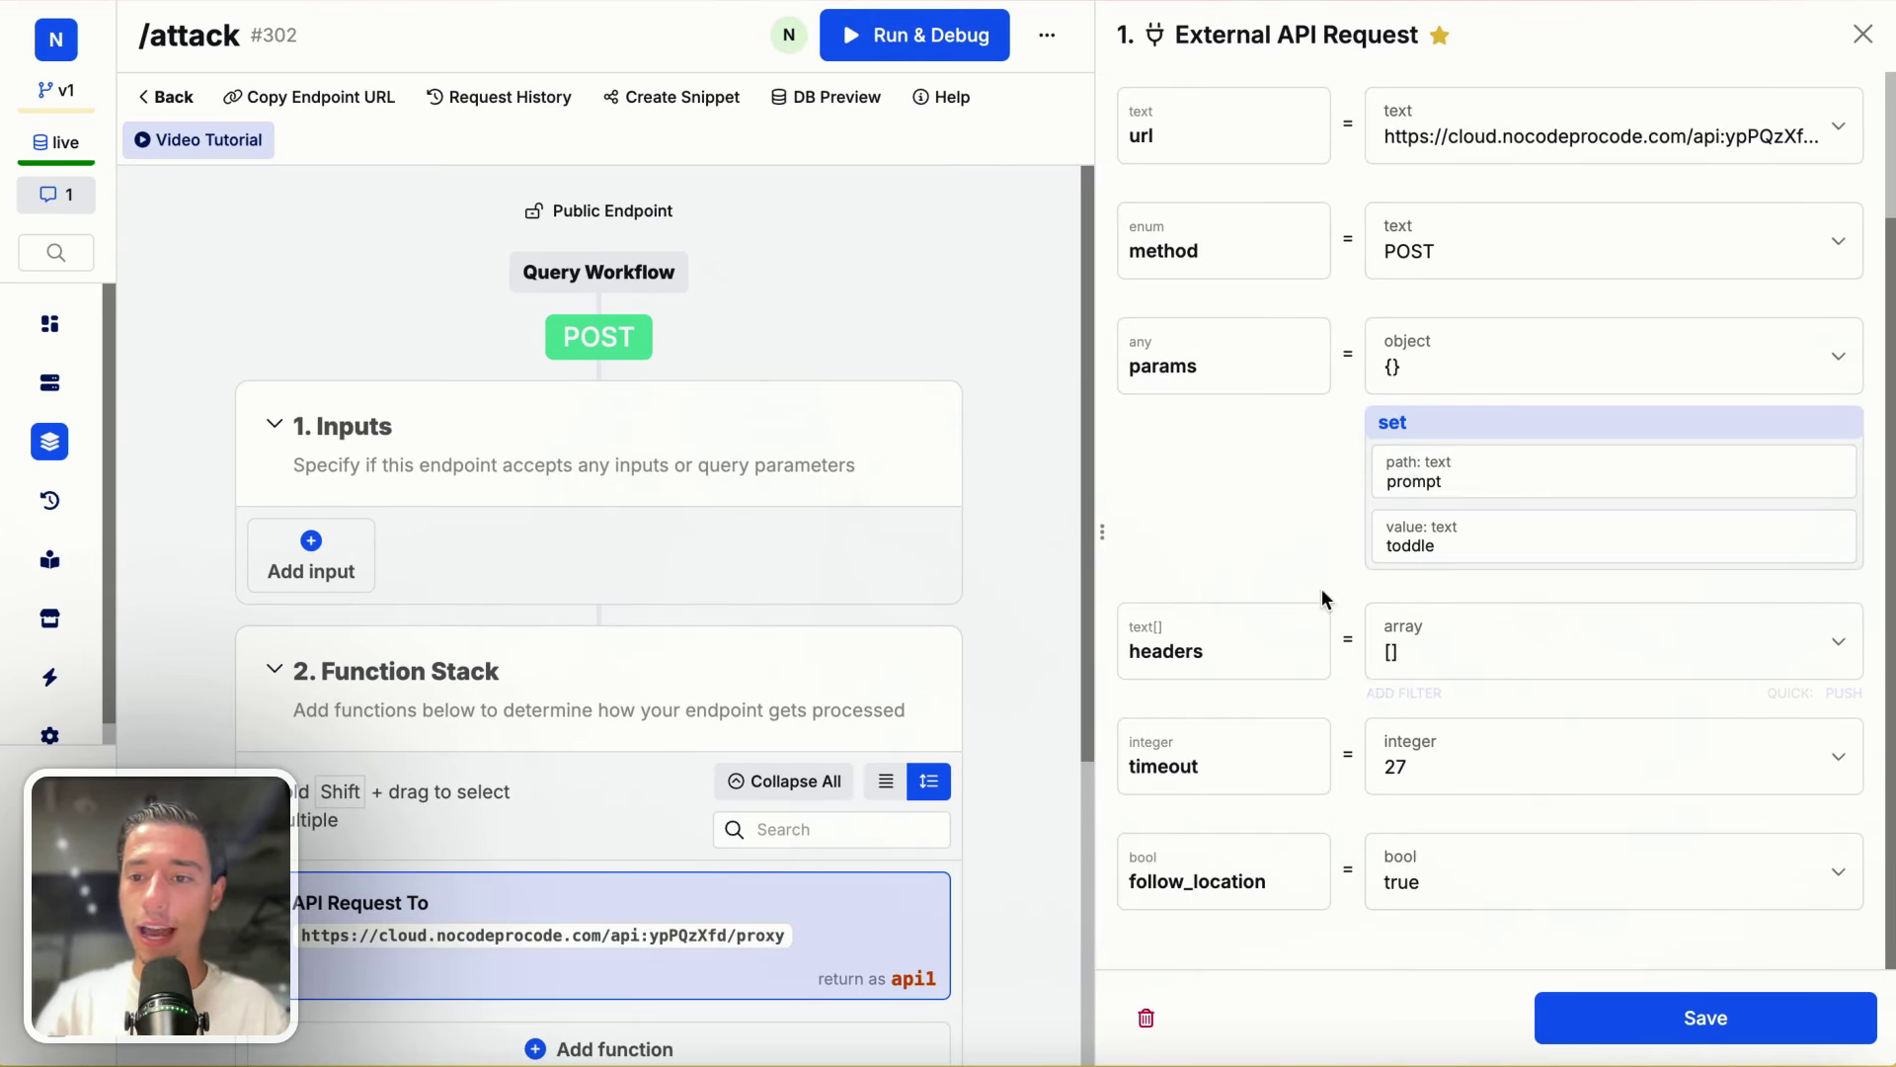
{"action": "left_click", "coordinate": [1843, 693]}
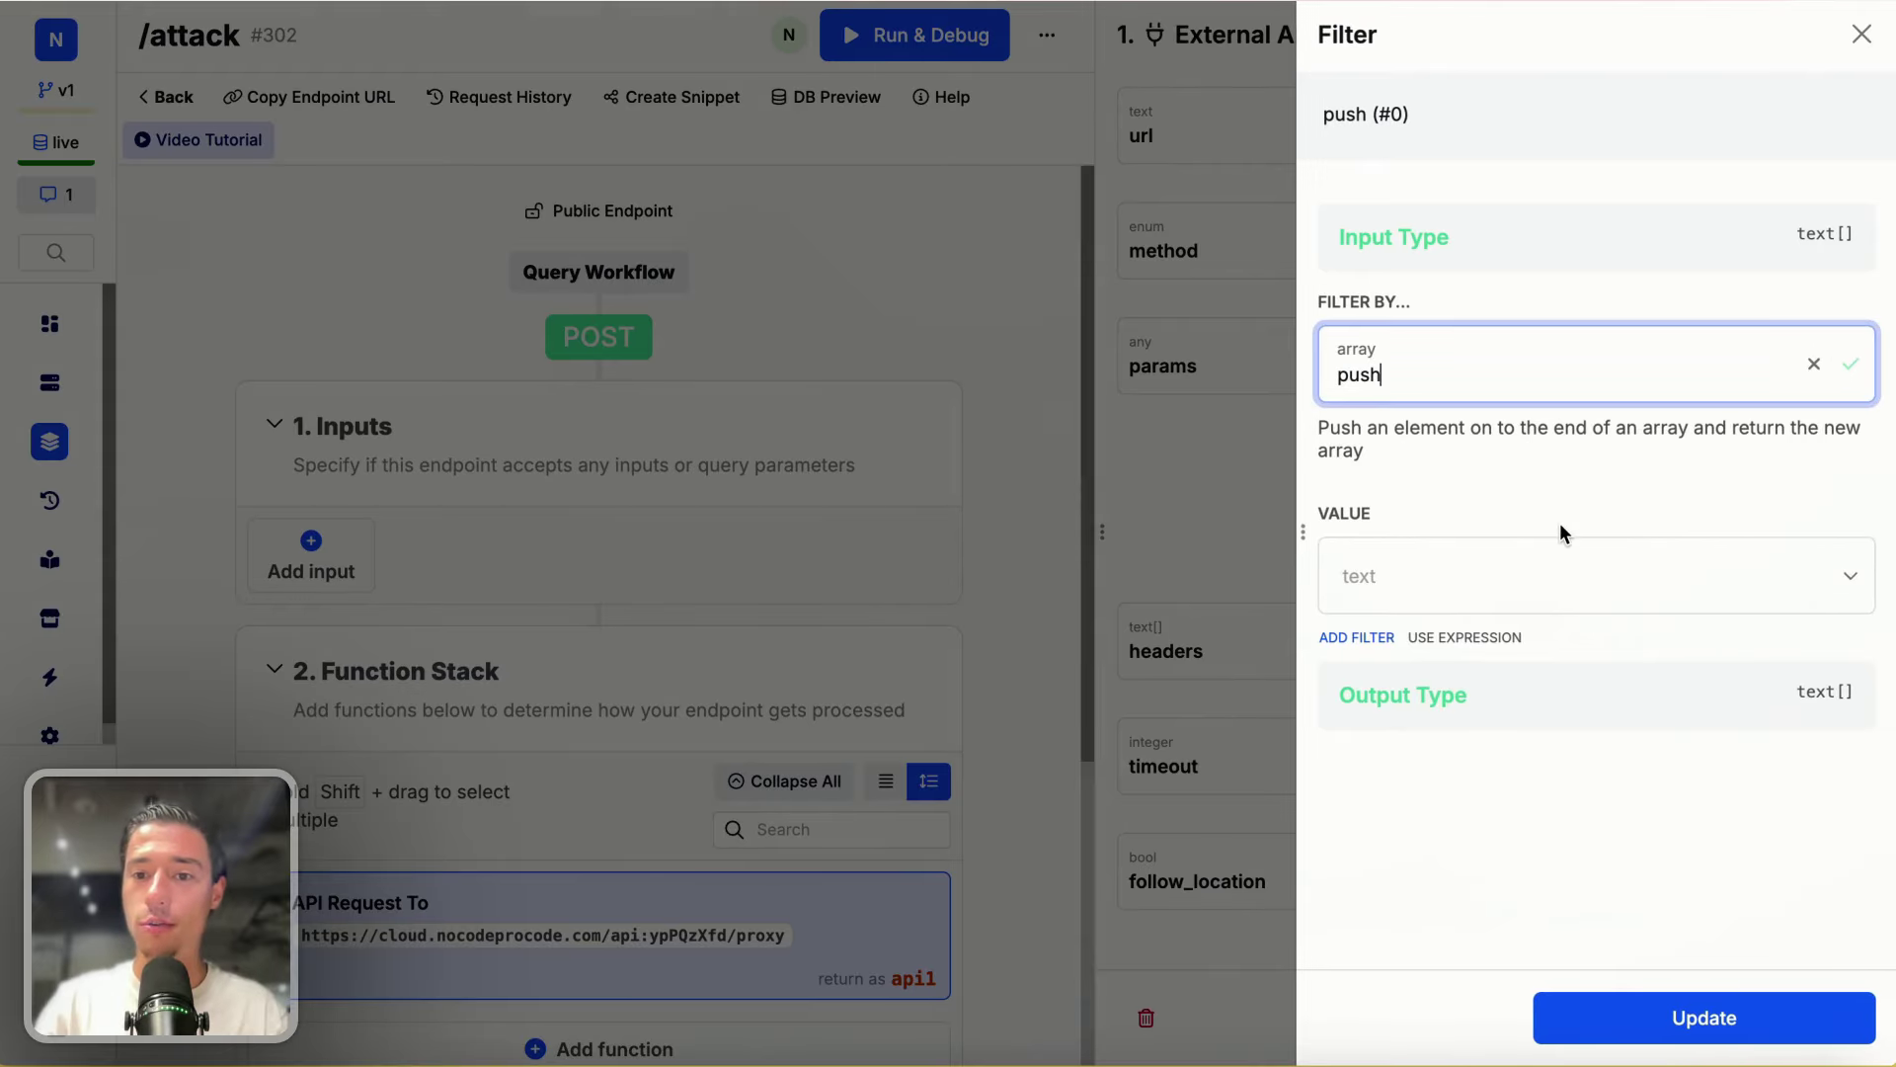
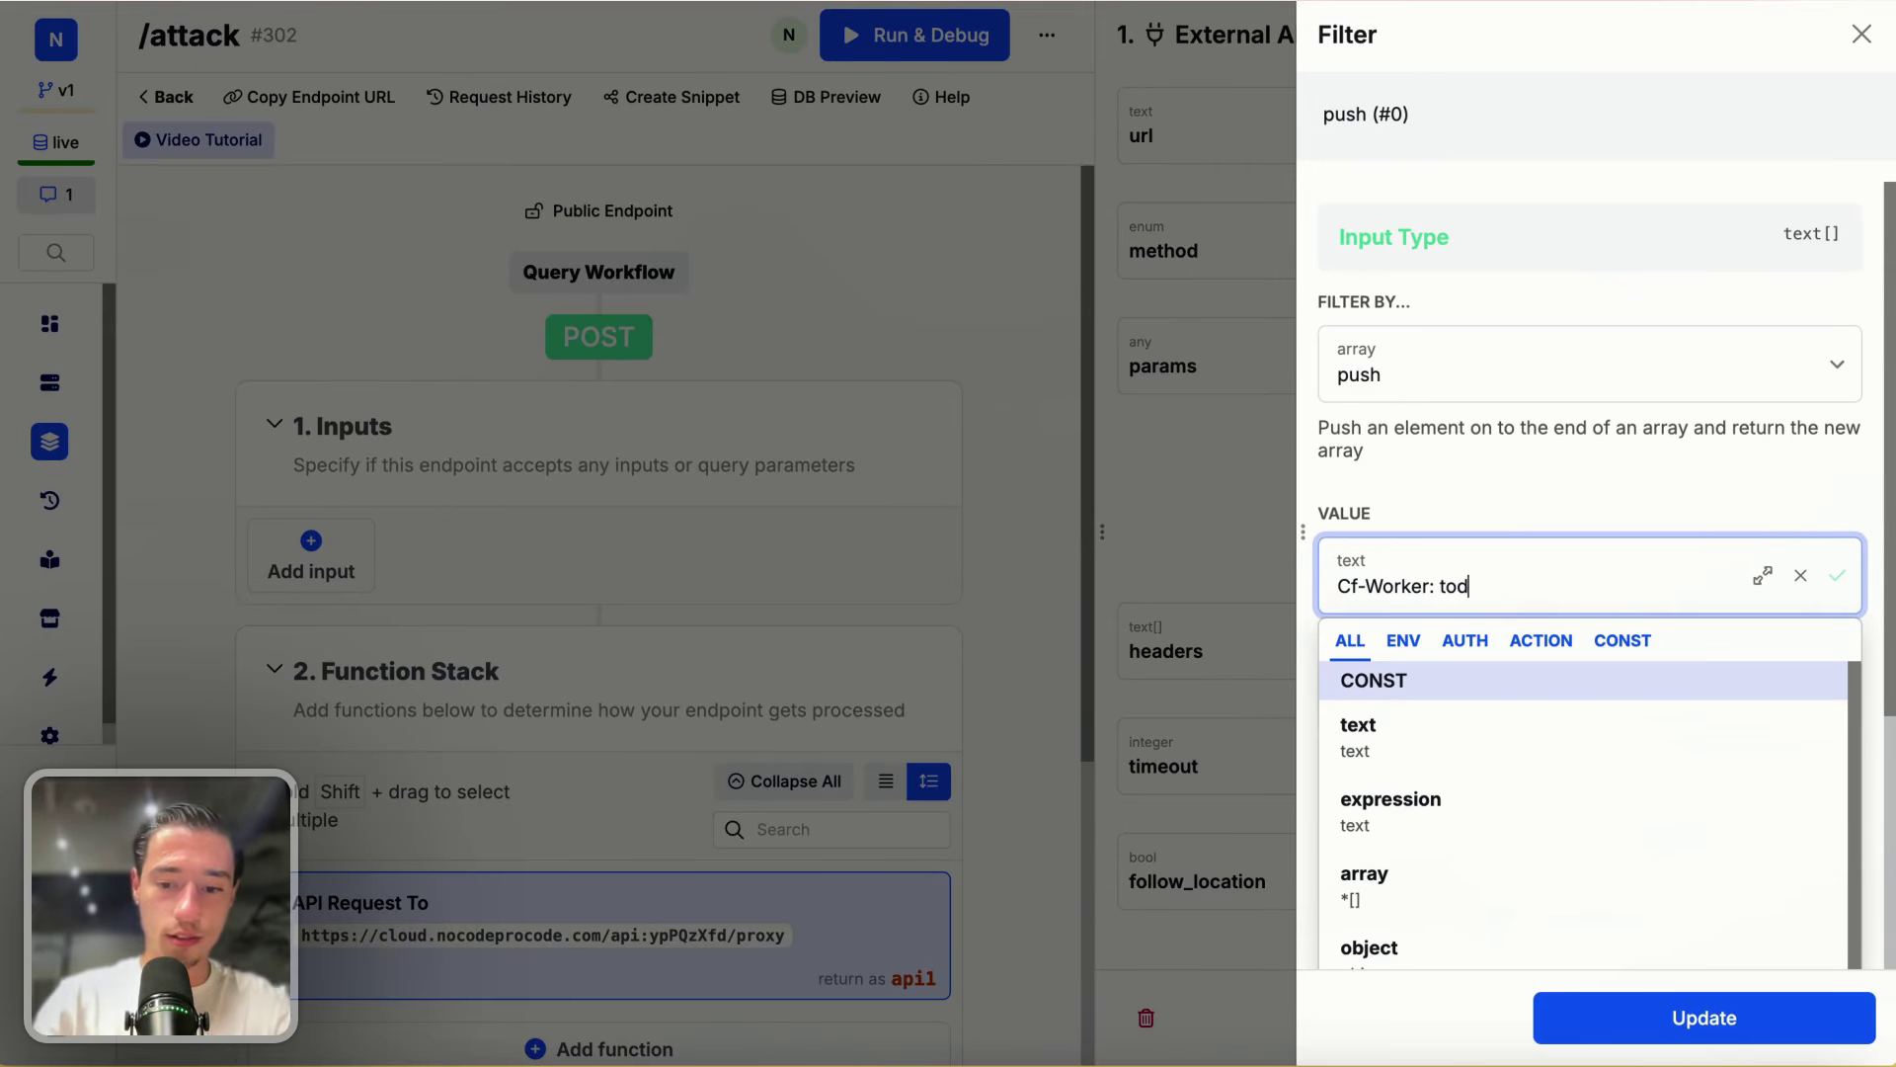
{"action": "left_click", "coordinate": [1477, 508]}
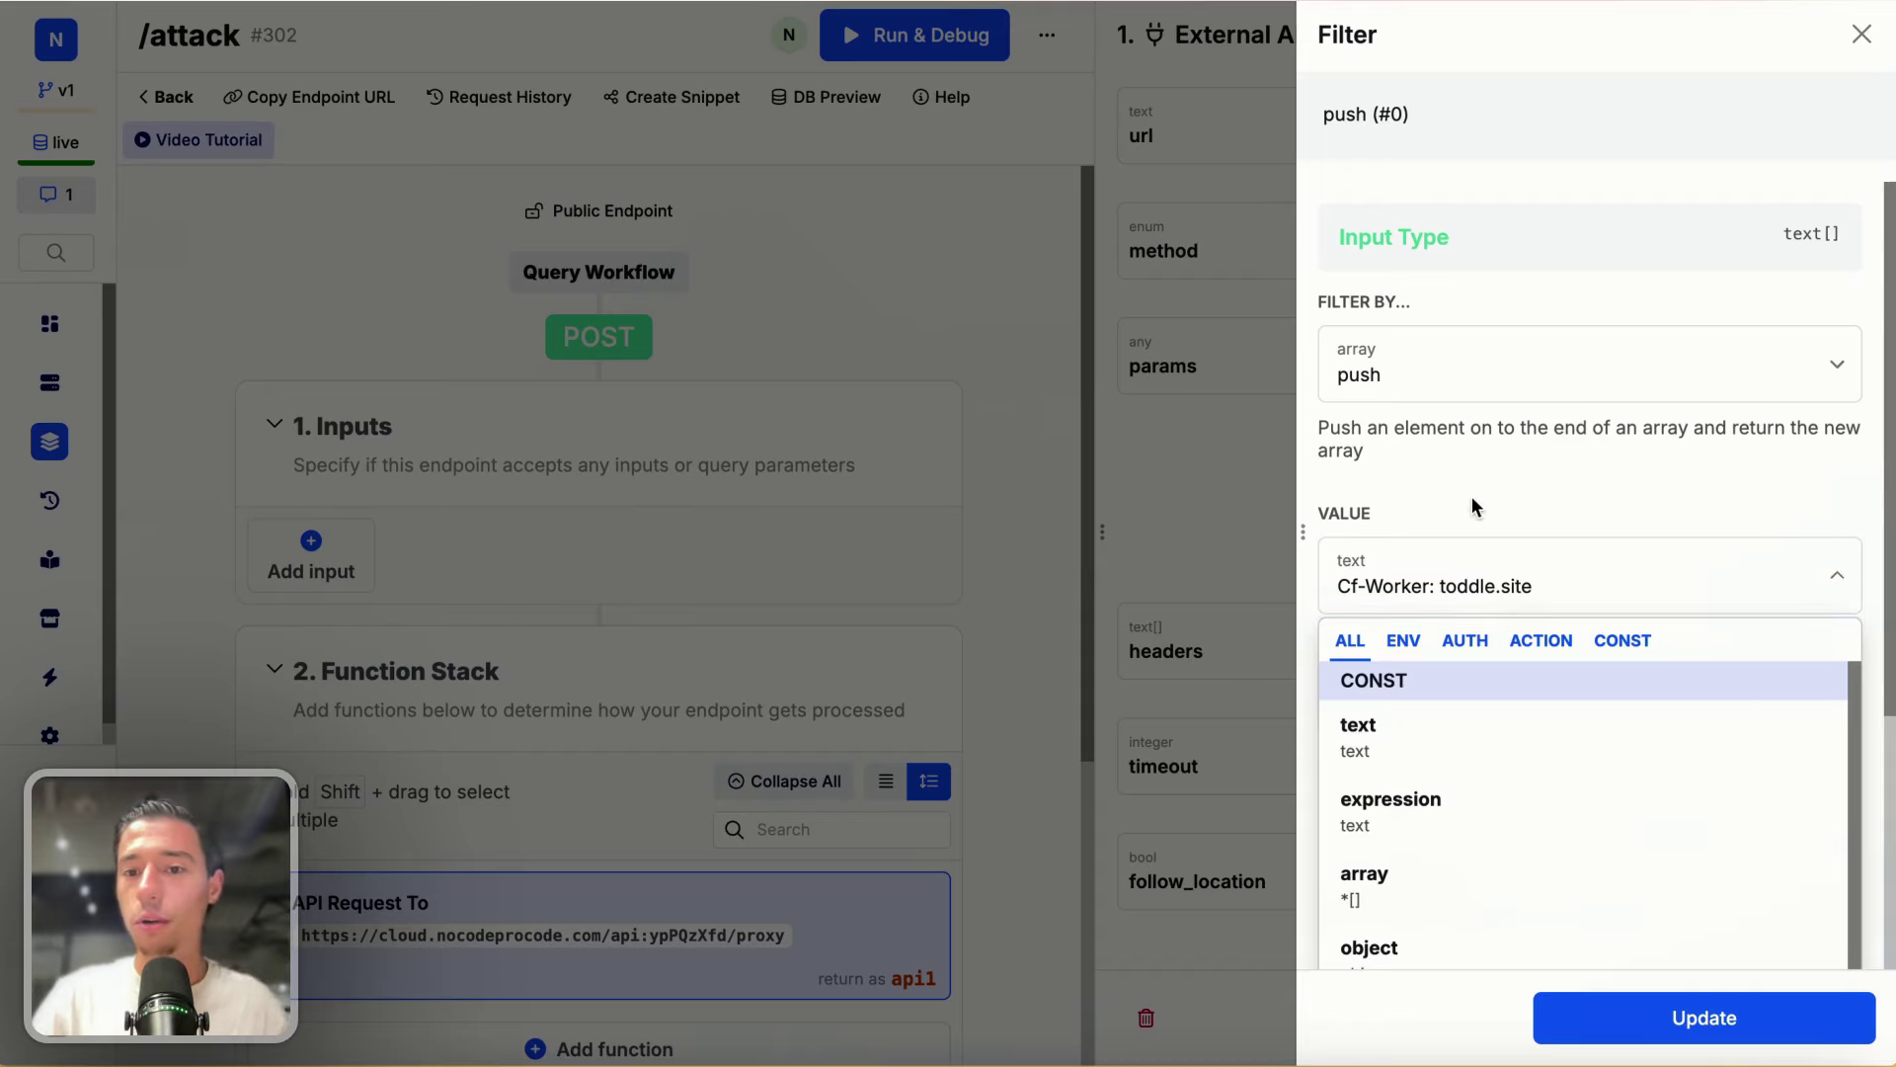
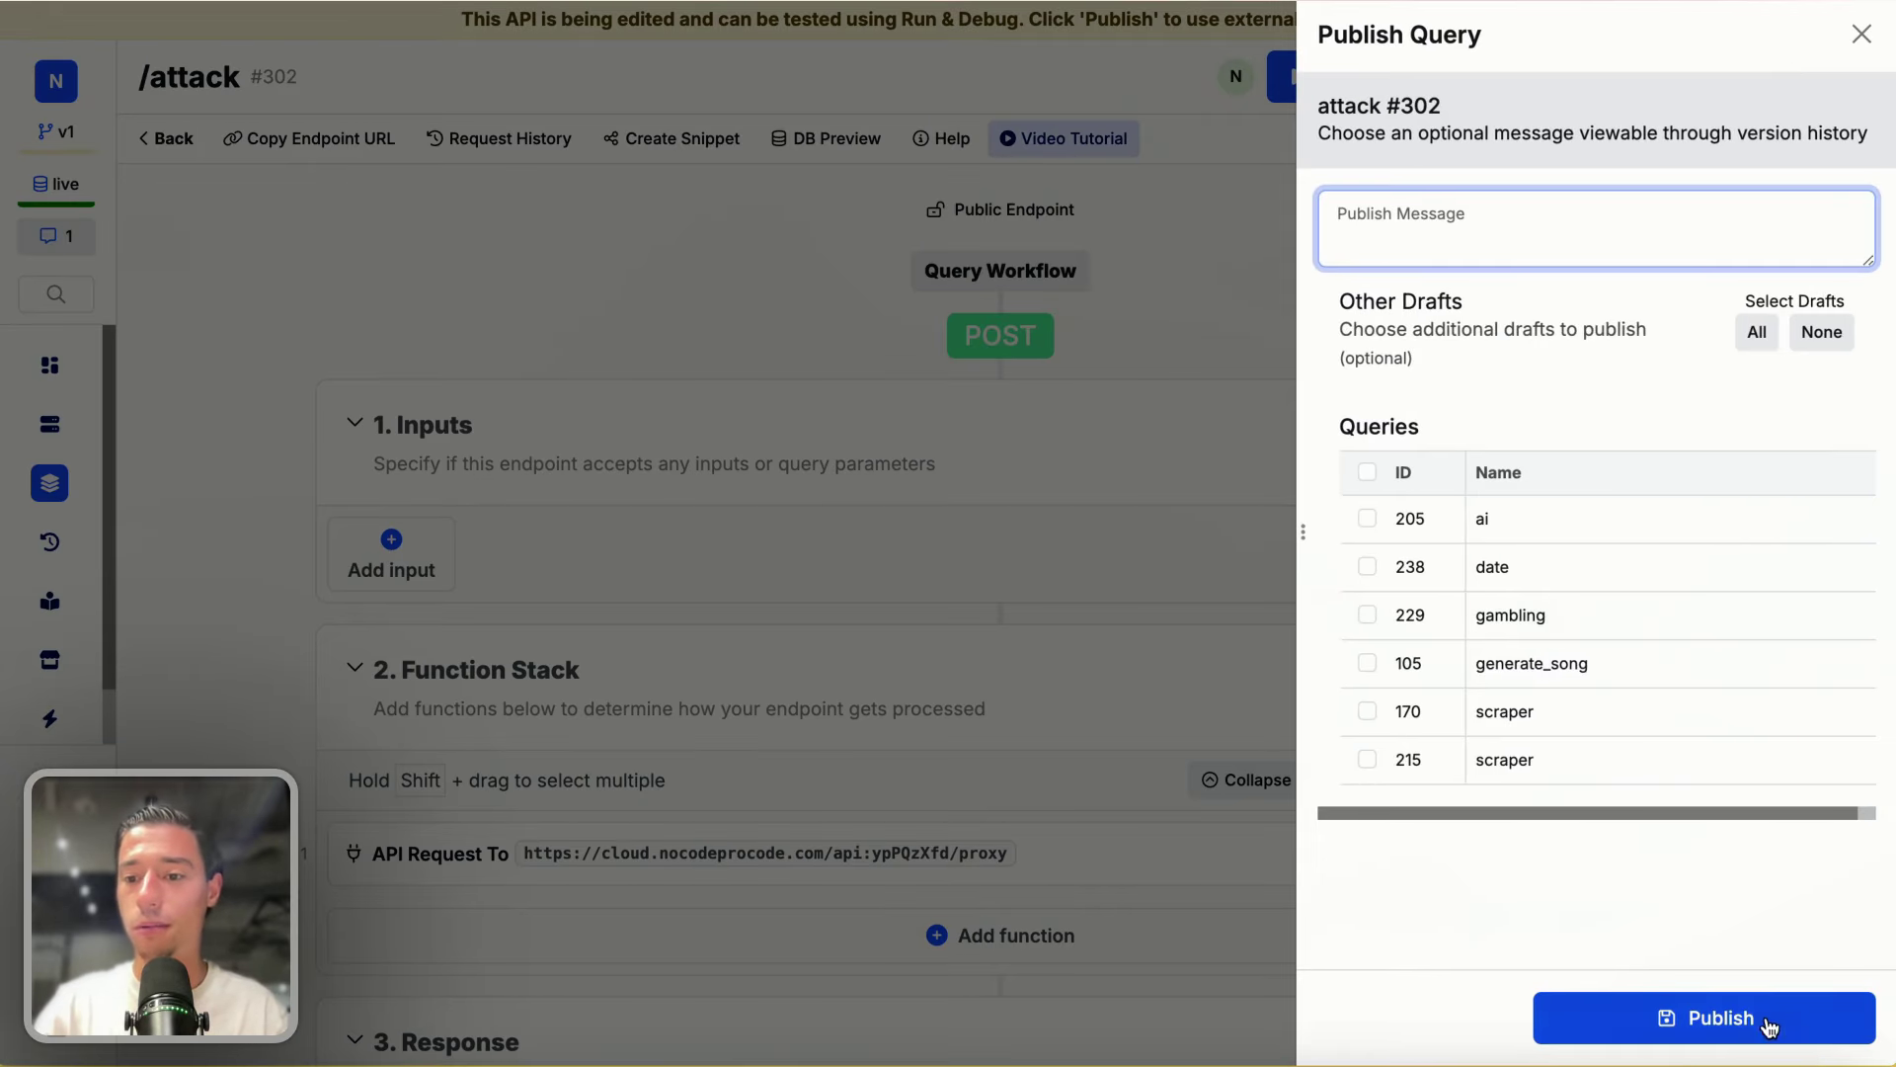
{"action": "left_click", "coordinate": [1768, 1020]}
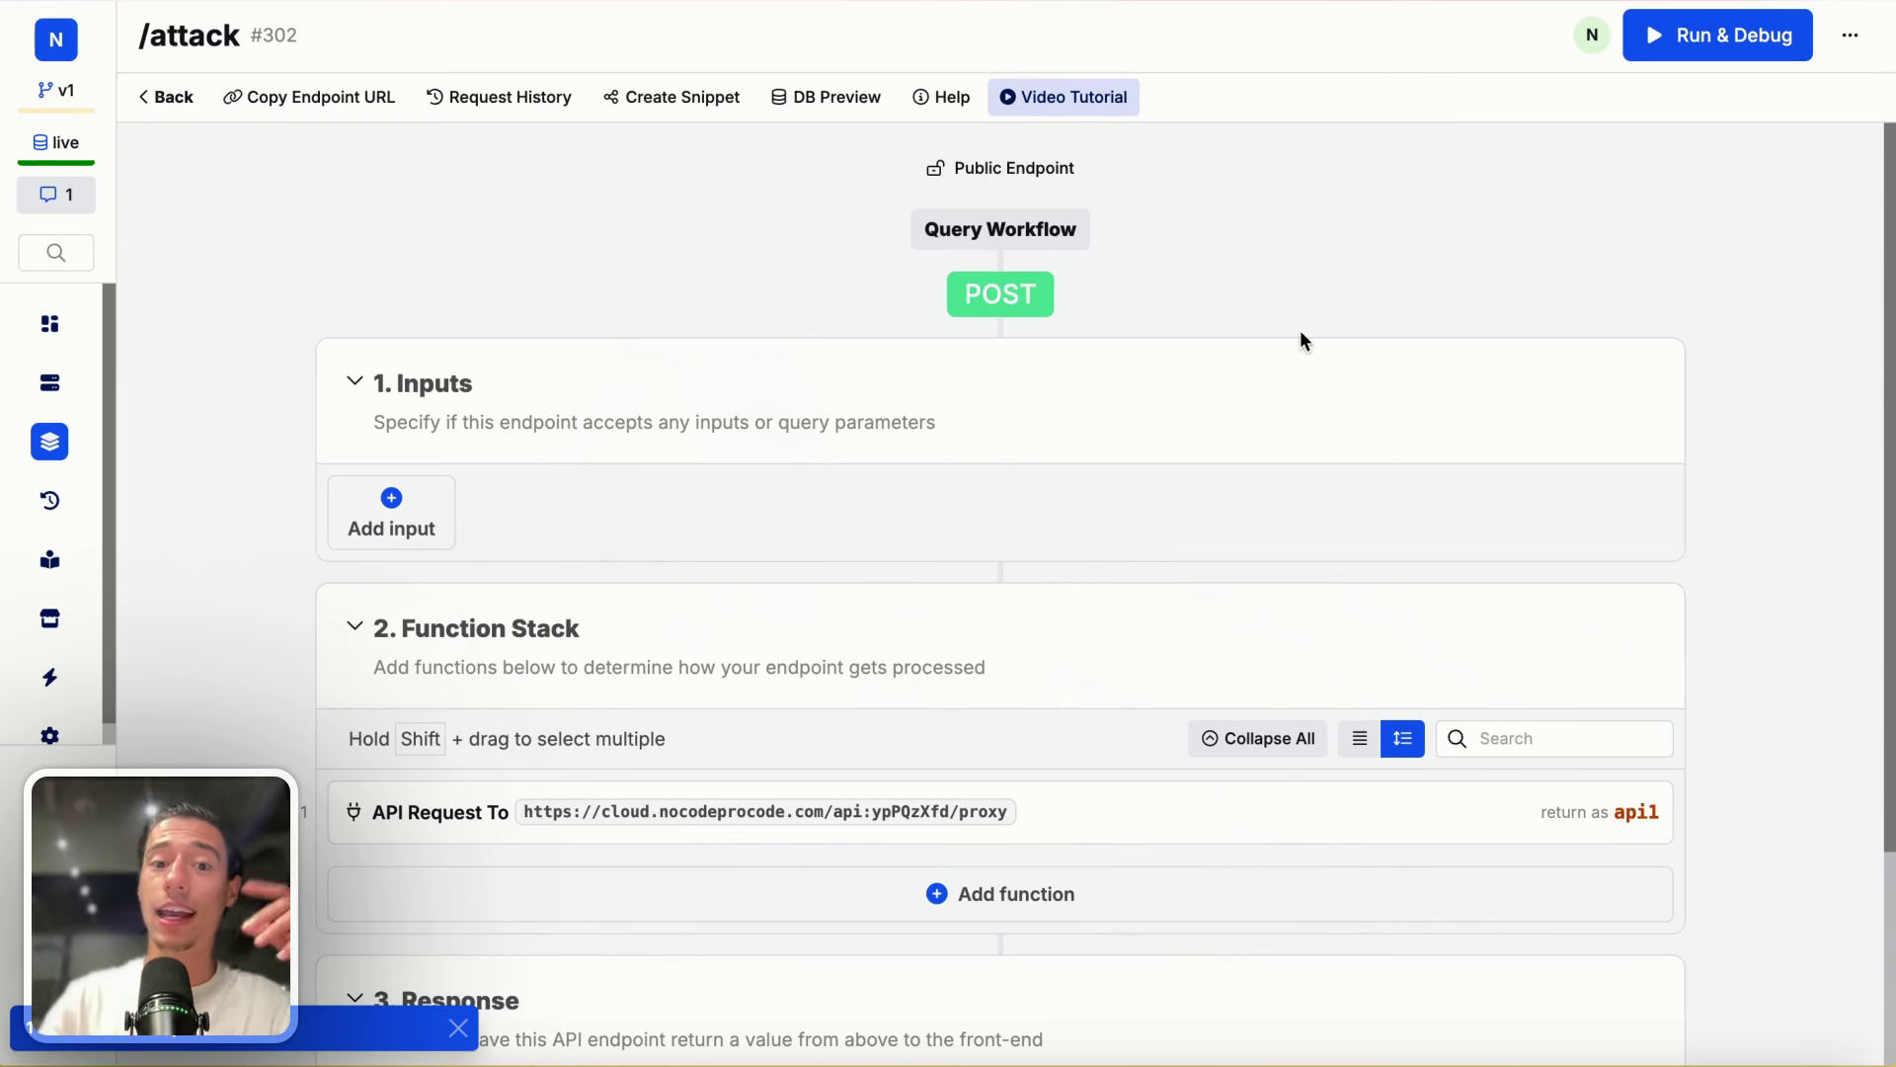
Step: Run the attack endpoint with the spoofed Cf-Worker header and examine the request headers and response
{"action": "left_click", "coordinate": [1763, 35]}
{"action": "left_click", "coordinate": [1657, 1011]}
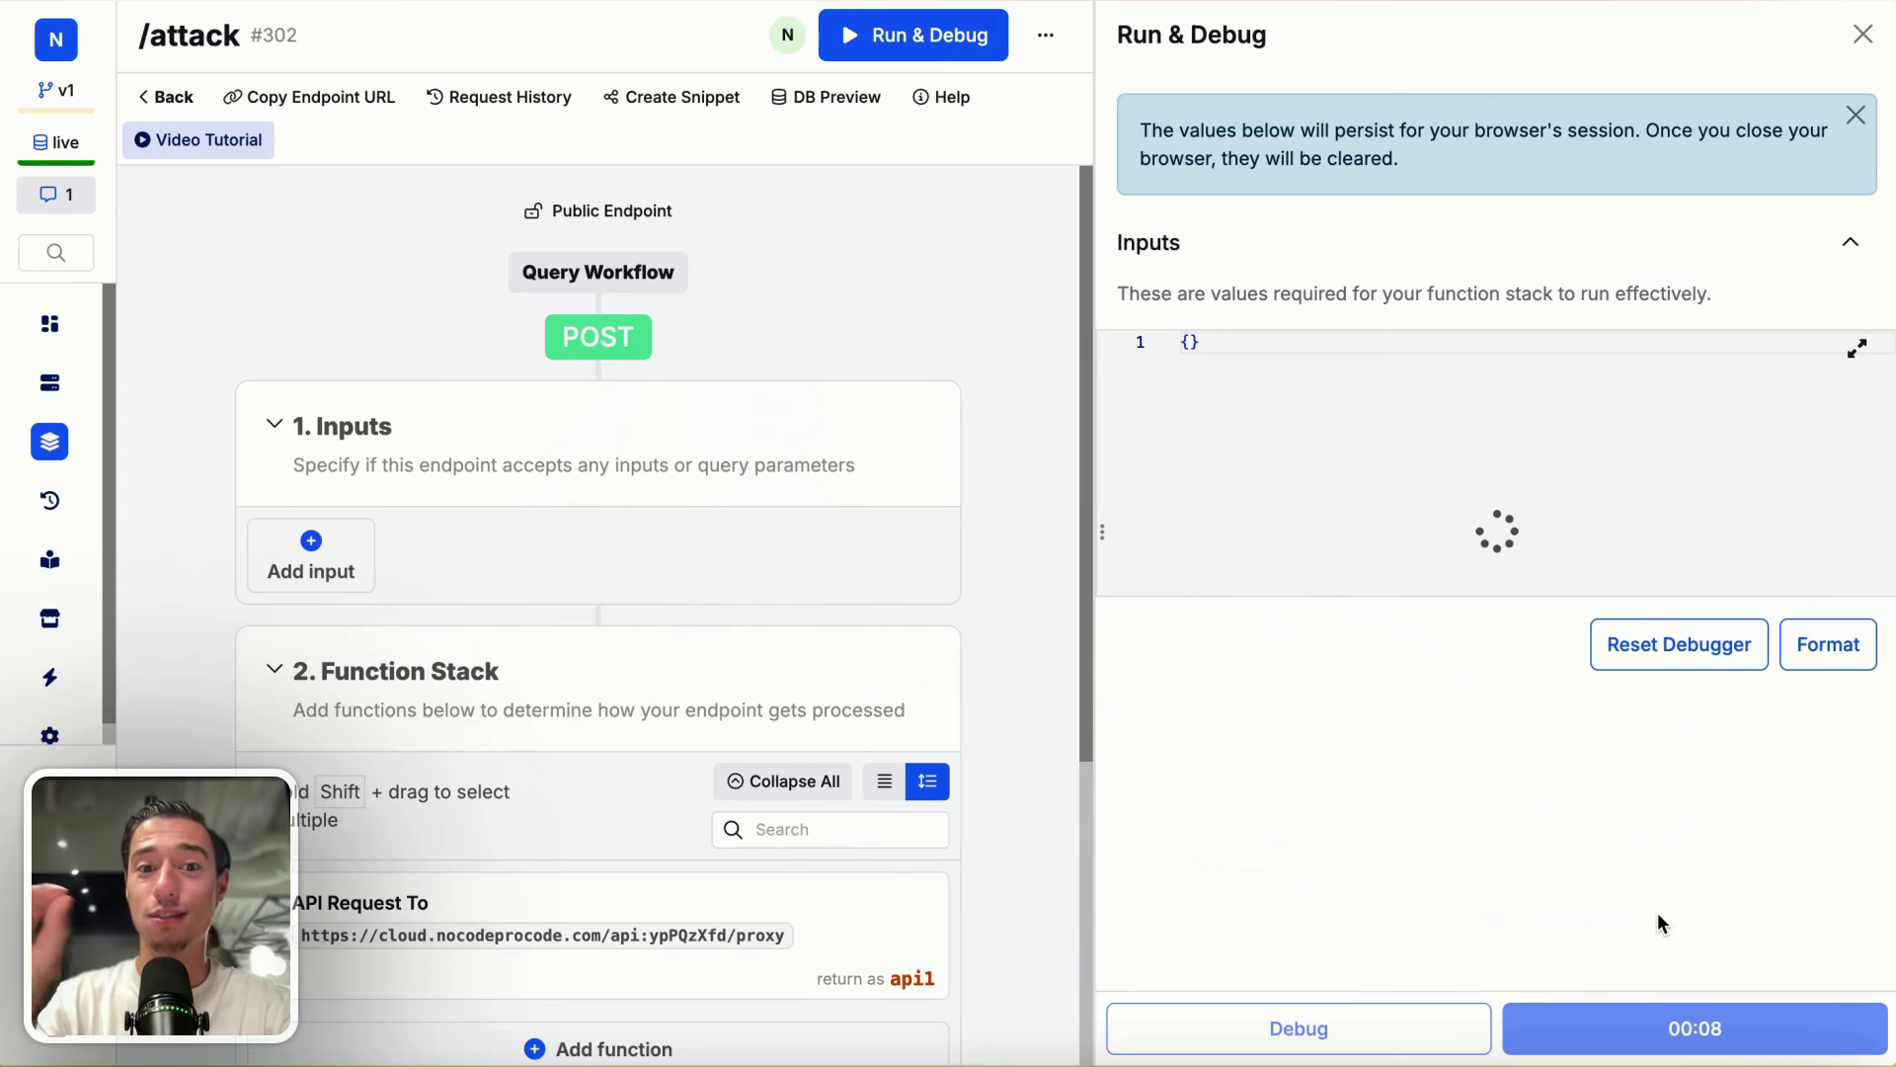
{"action": "scroll", "coordinate": [1657, 911], "scroll_direction": "down", "scroll_amount": 15}
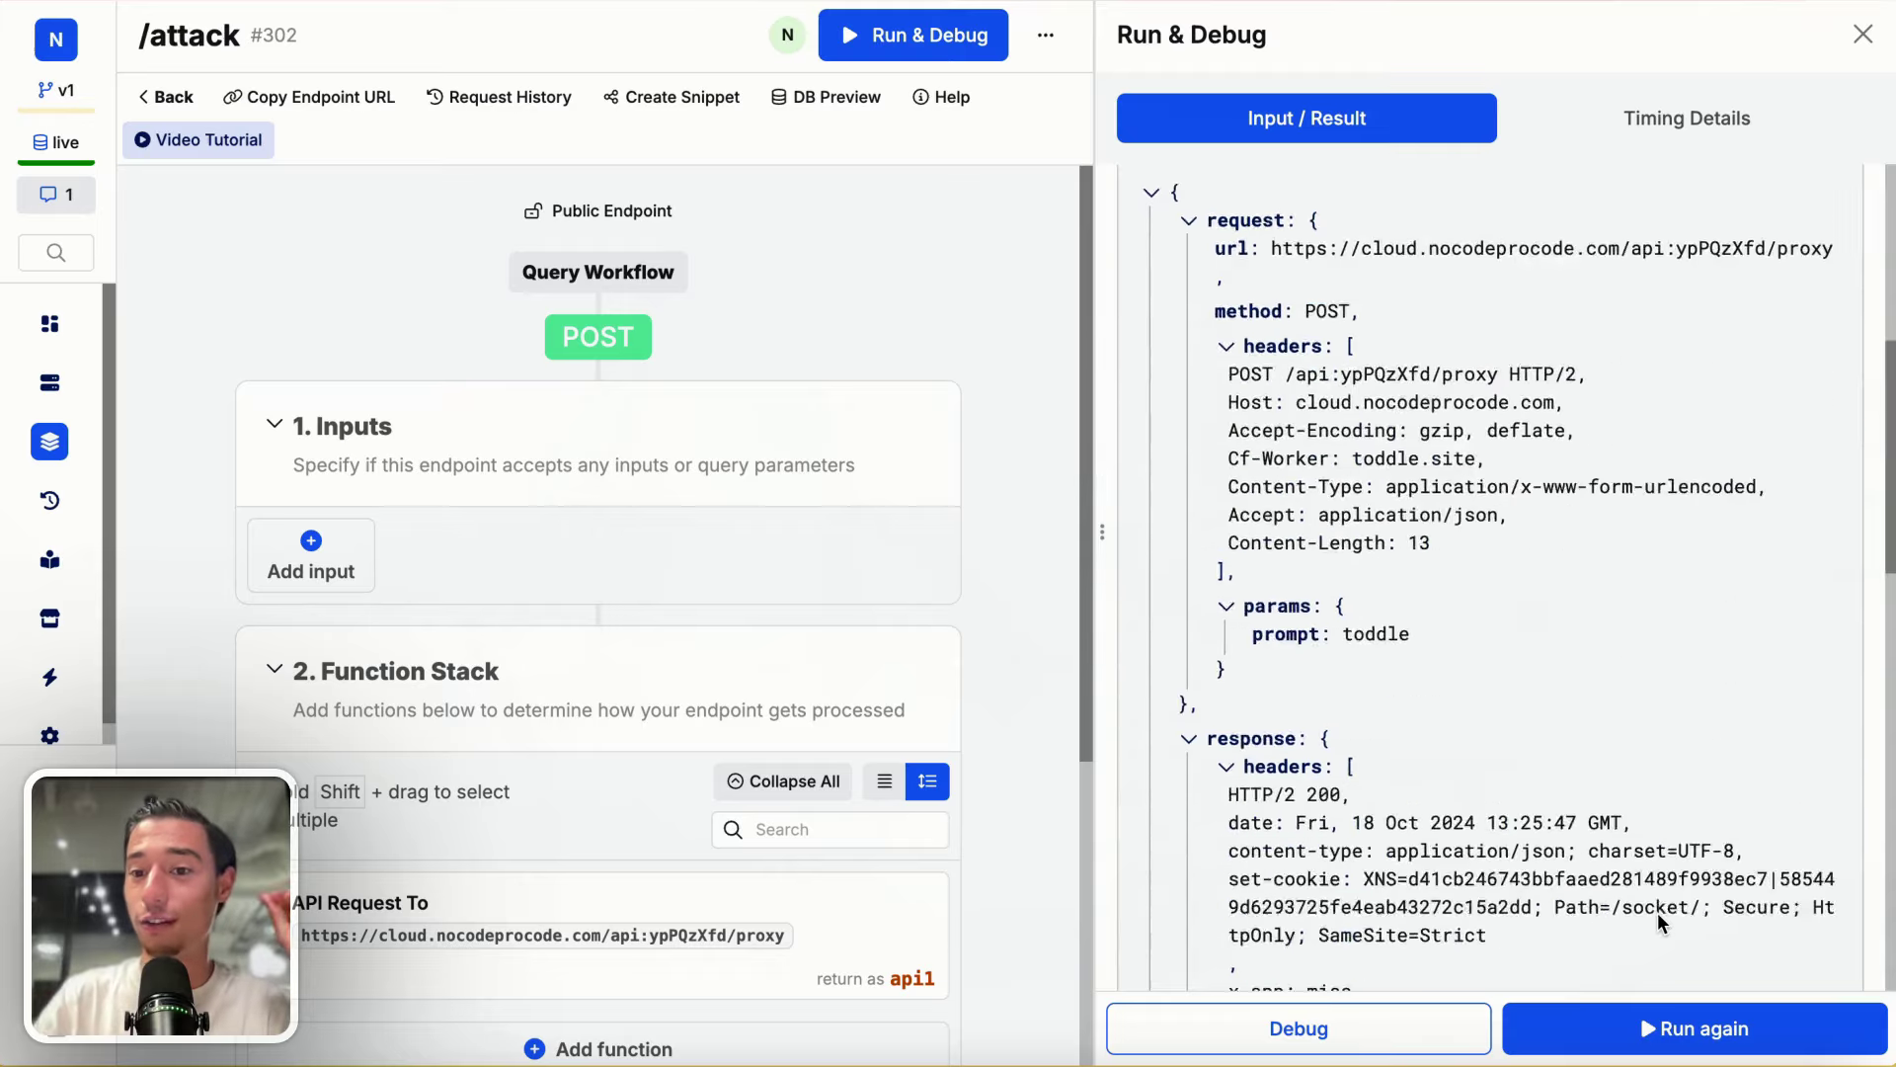
{"action": "scroll", "coordinate": [1388, 487], "scroll_direction": "up", "scroll_amount": 2}
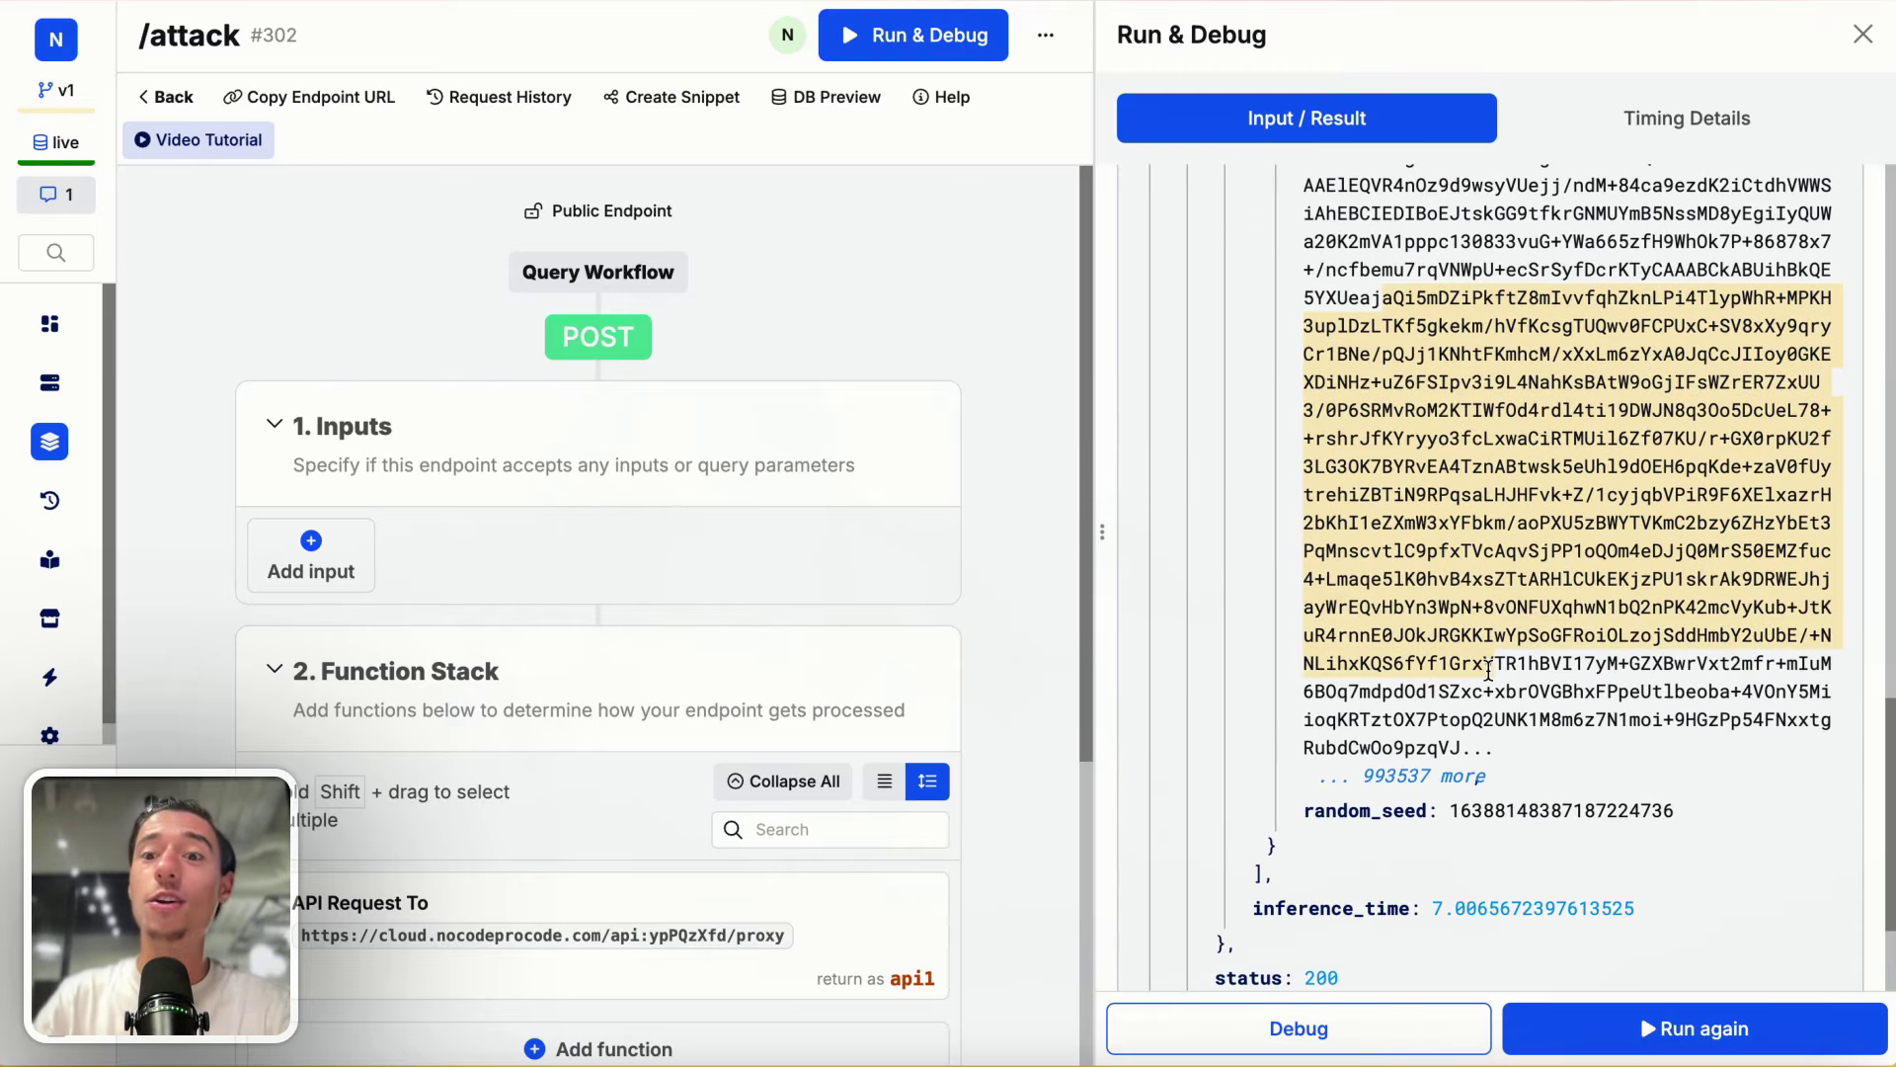
{"action": "scroll", "coordinate": [1538, 508], "scroll_direction": "up", "scroll_amount": 2}
Step: Examine the full base64 image string in the attack endpoint's returned result
{"action": "left_click_drag", "start_coordinate": [1302, 362], "coordinate": [1550, 805]}
{"action": "scroll", "coordinate": [1550, 804], "scroll_direction": "down", "scroll_amount": 1}
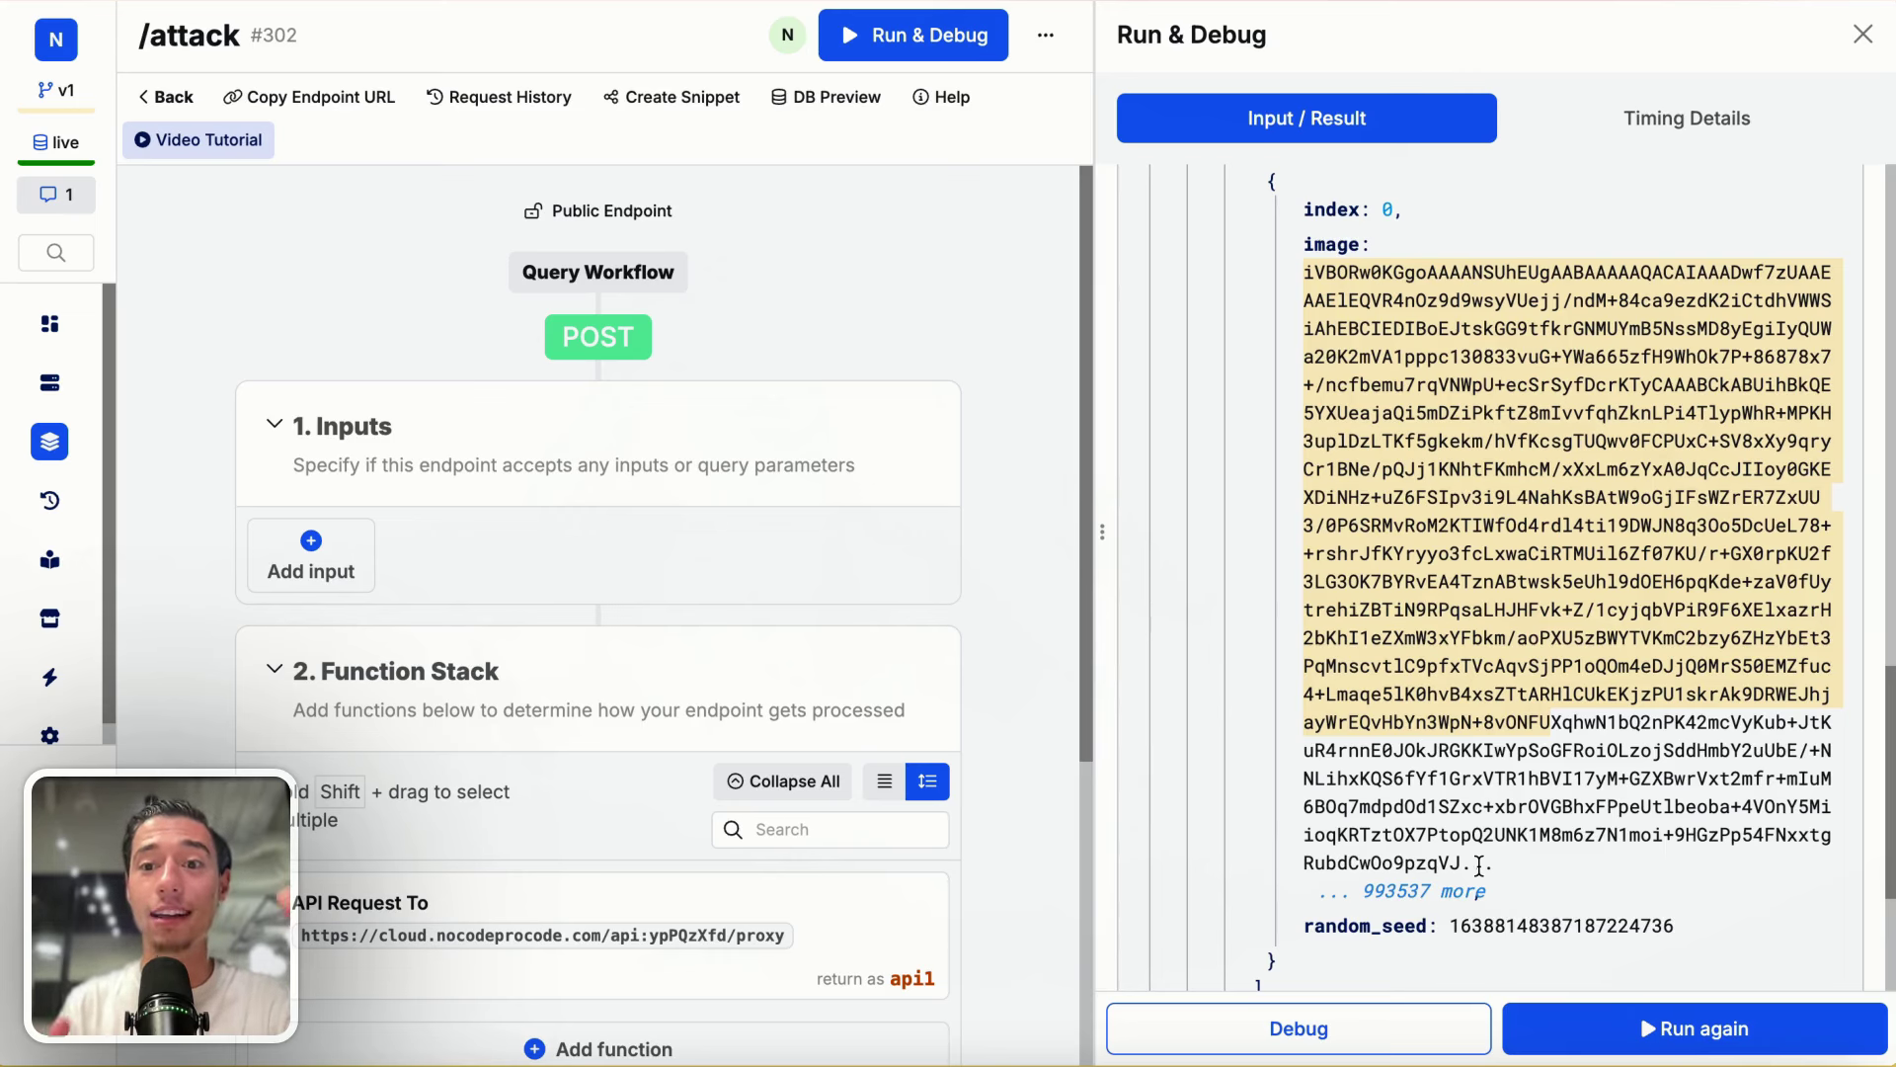
{"action": "left_click_drag", "start_coordinate": [1463, 472], "coordinate": [1571, 894]}
{"action": "left_click", "coordinate": [1532, 814]}
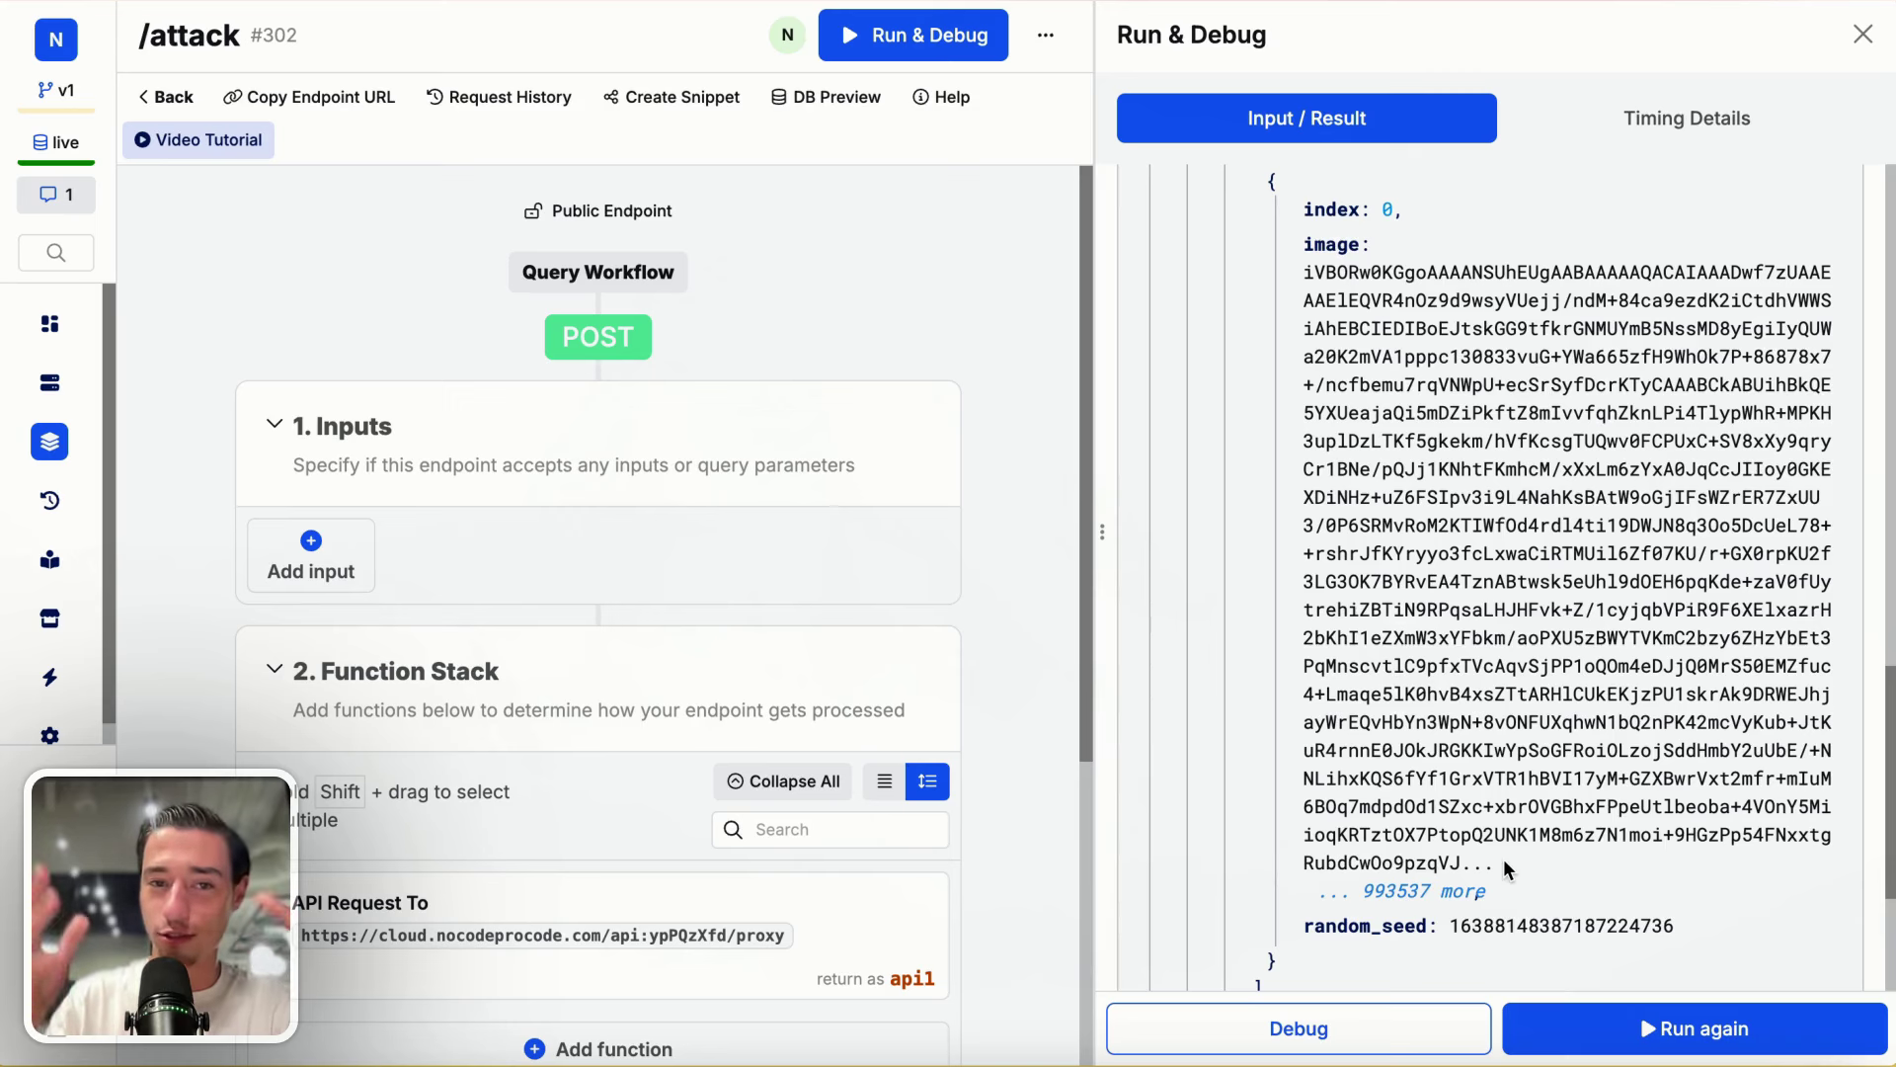
{"action": "left_click_drag", "start_coordinate": [1720, 410], "coordinate": [1713, 691]}
{"action": "left_click", "coordinate": [1713, 682]}
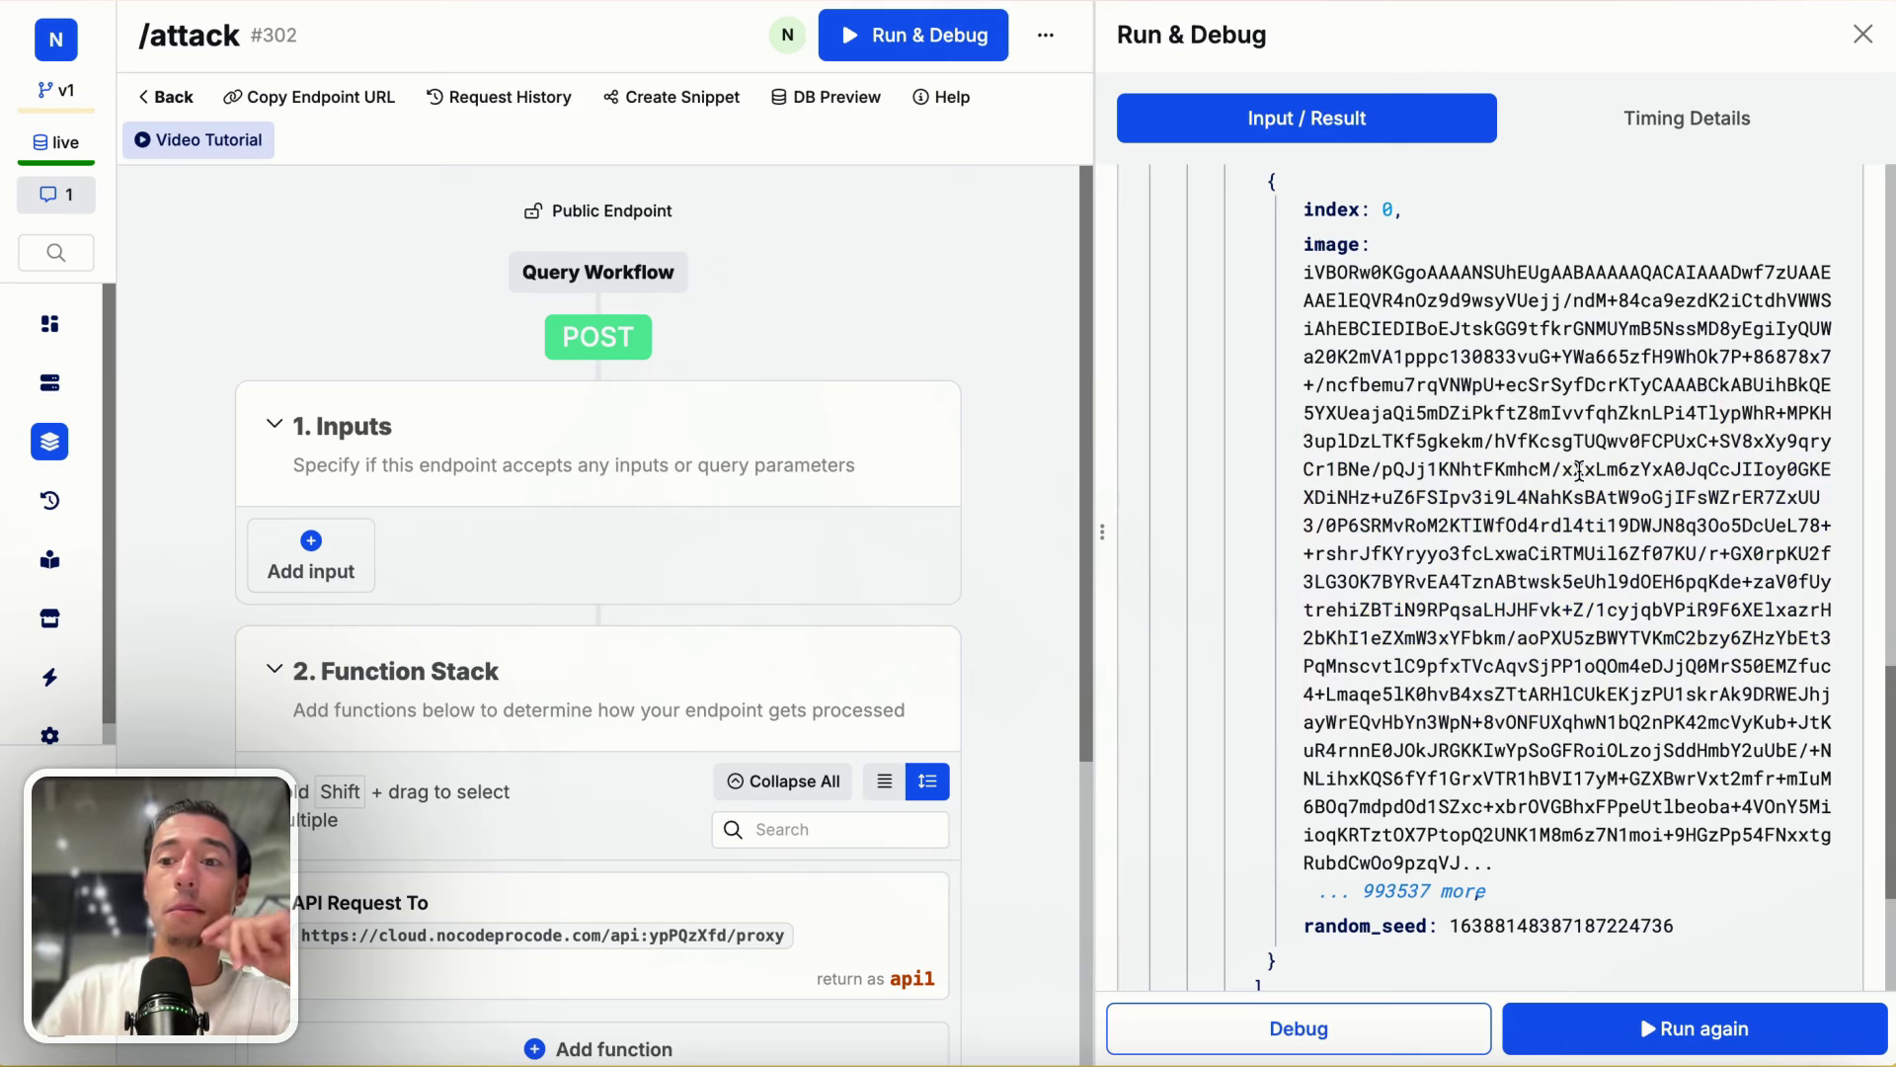
{"action": "left_click_drag", "start_coordinate": [1551, 440], "coordinate": [1574, 612]}
{"action": "left_click_drag", "start_coordinate": [1501, 441], "coordinate": [1500, 696]}
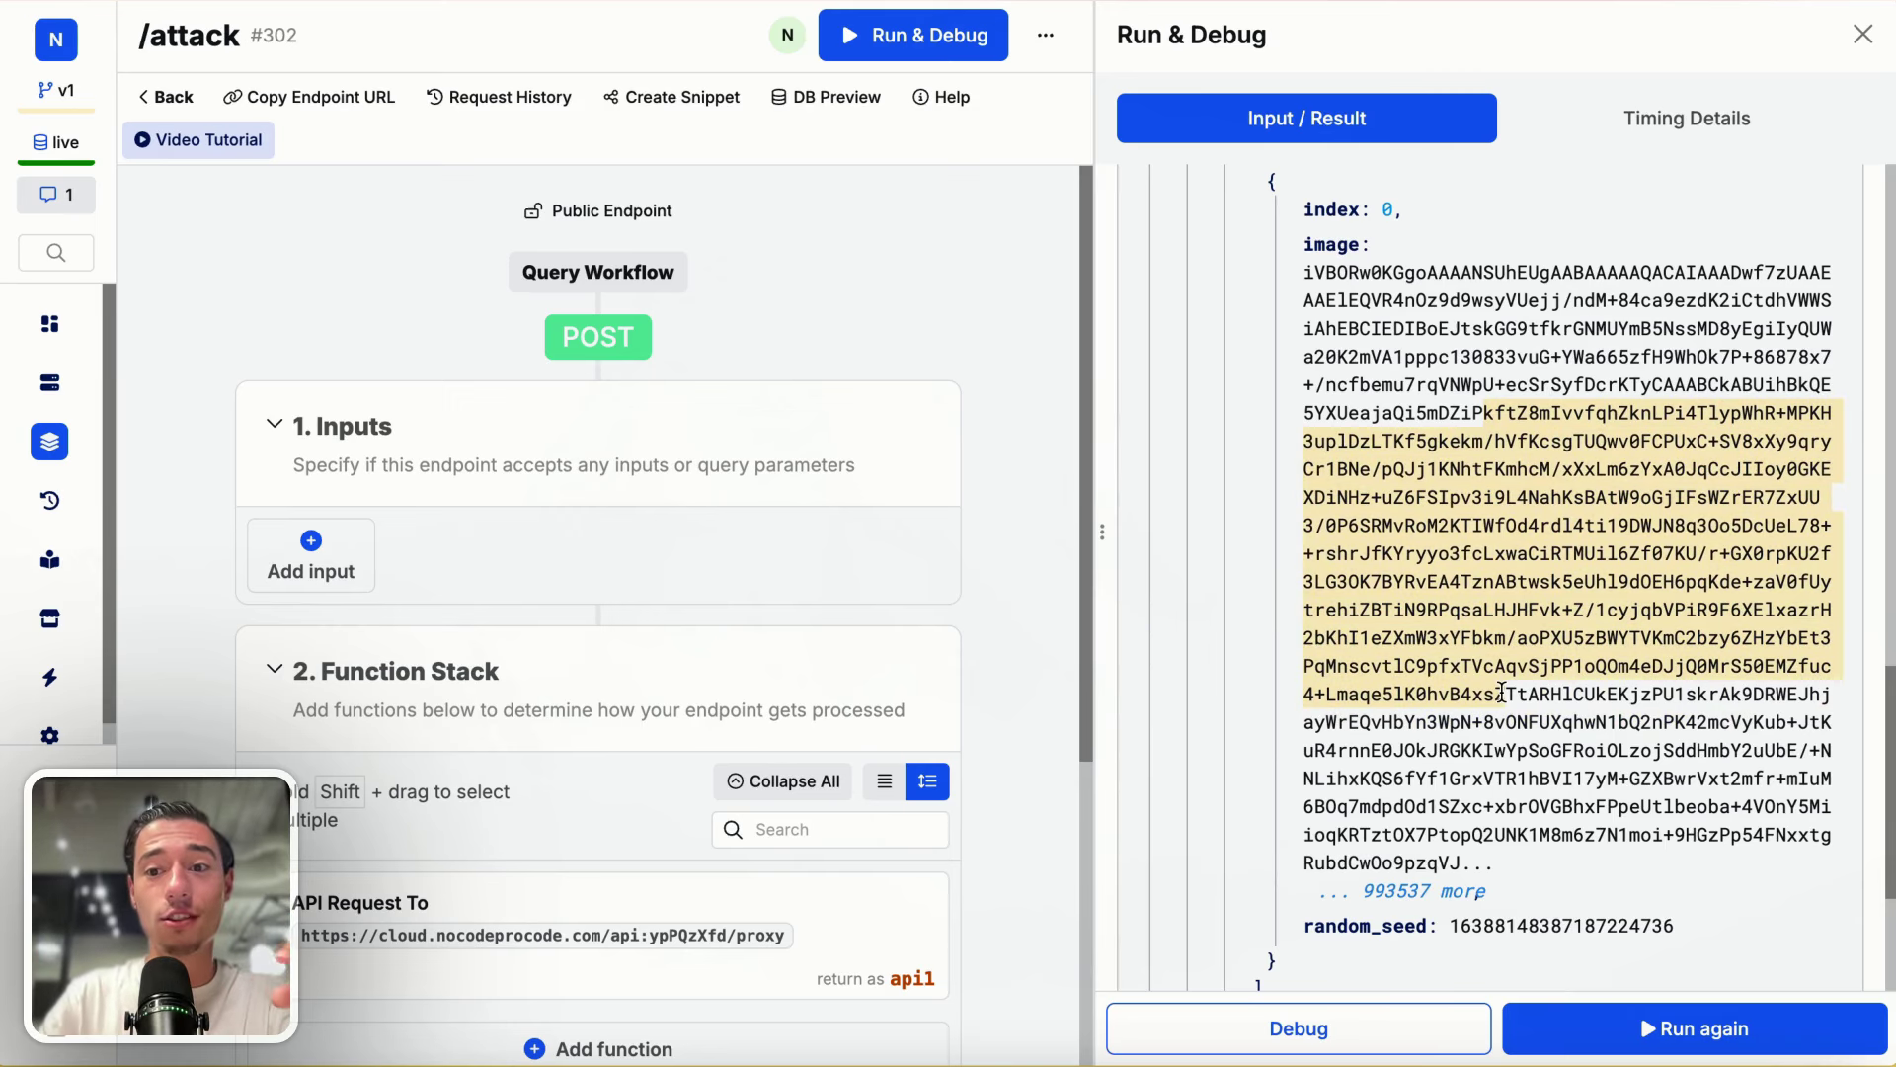
{"action": "left_click", "coordinate": [1474, 508]}
{"action": "left_click_drag", "start_coordinate": [1419, 413], "coordinate": [1453, 801]}
{"action": "left_click", "coordinate": [1481, 464]}
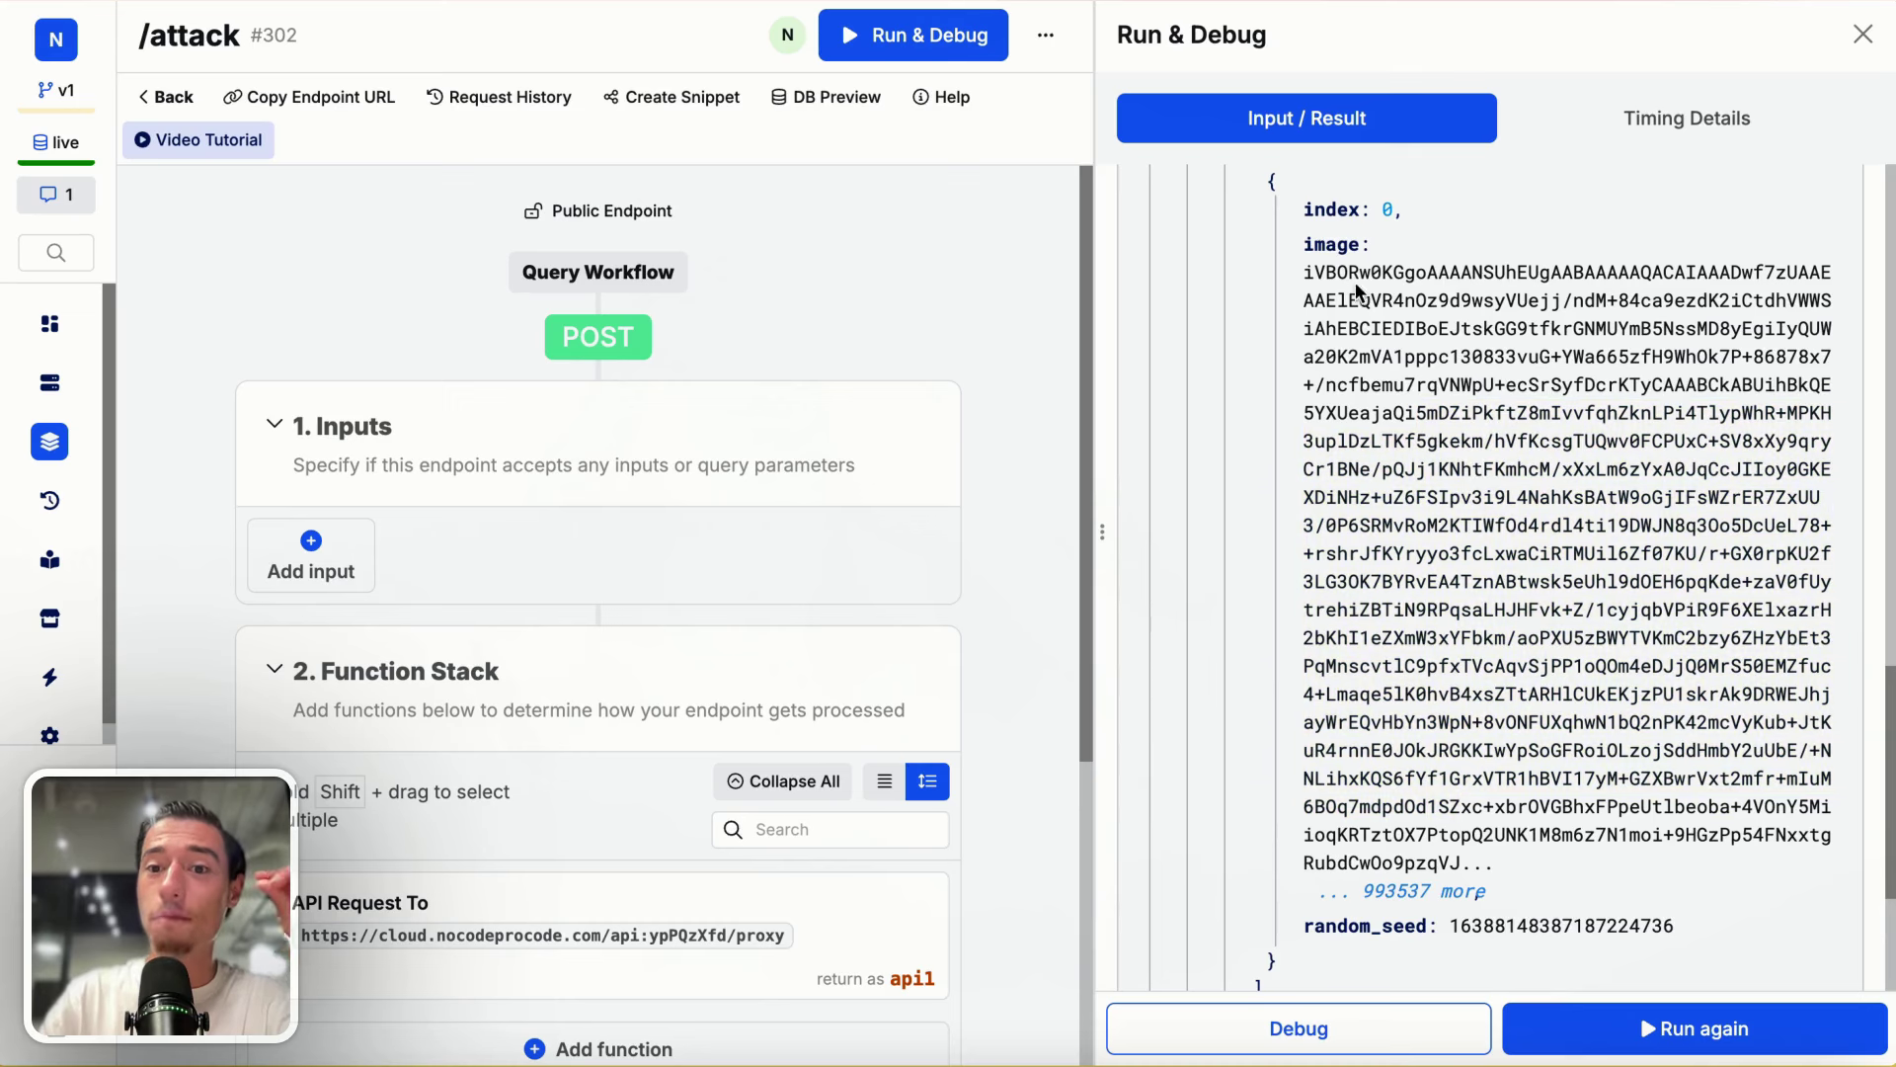
{"action": "left_click_drag", "start_coordinate": [1304, 272], "coordinate": [1511, 869]}
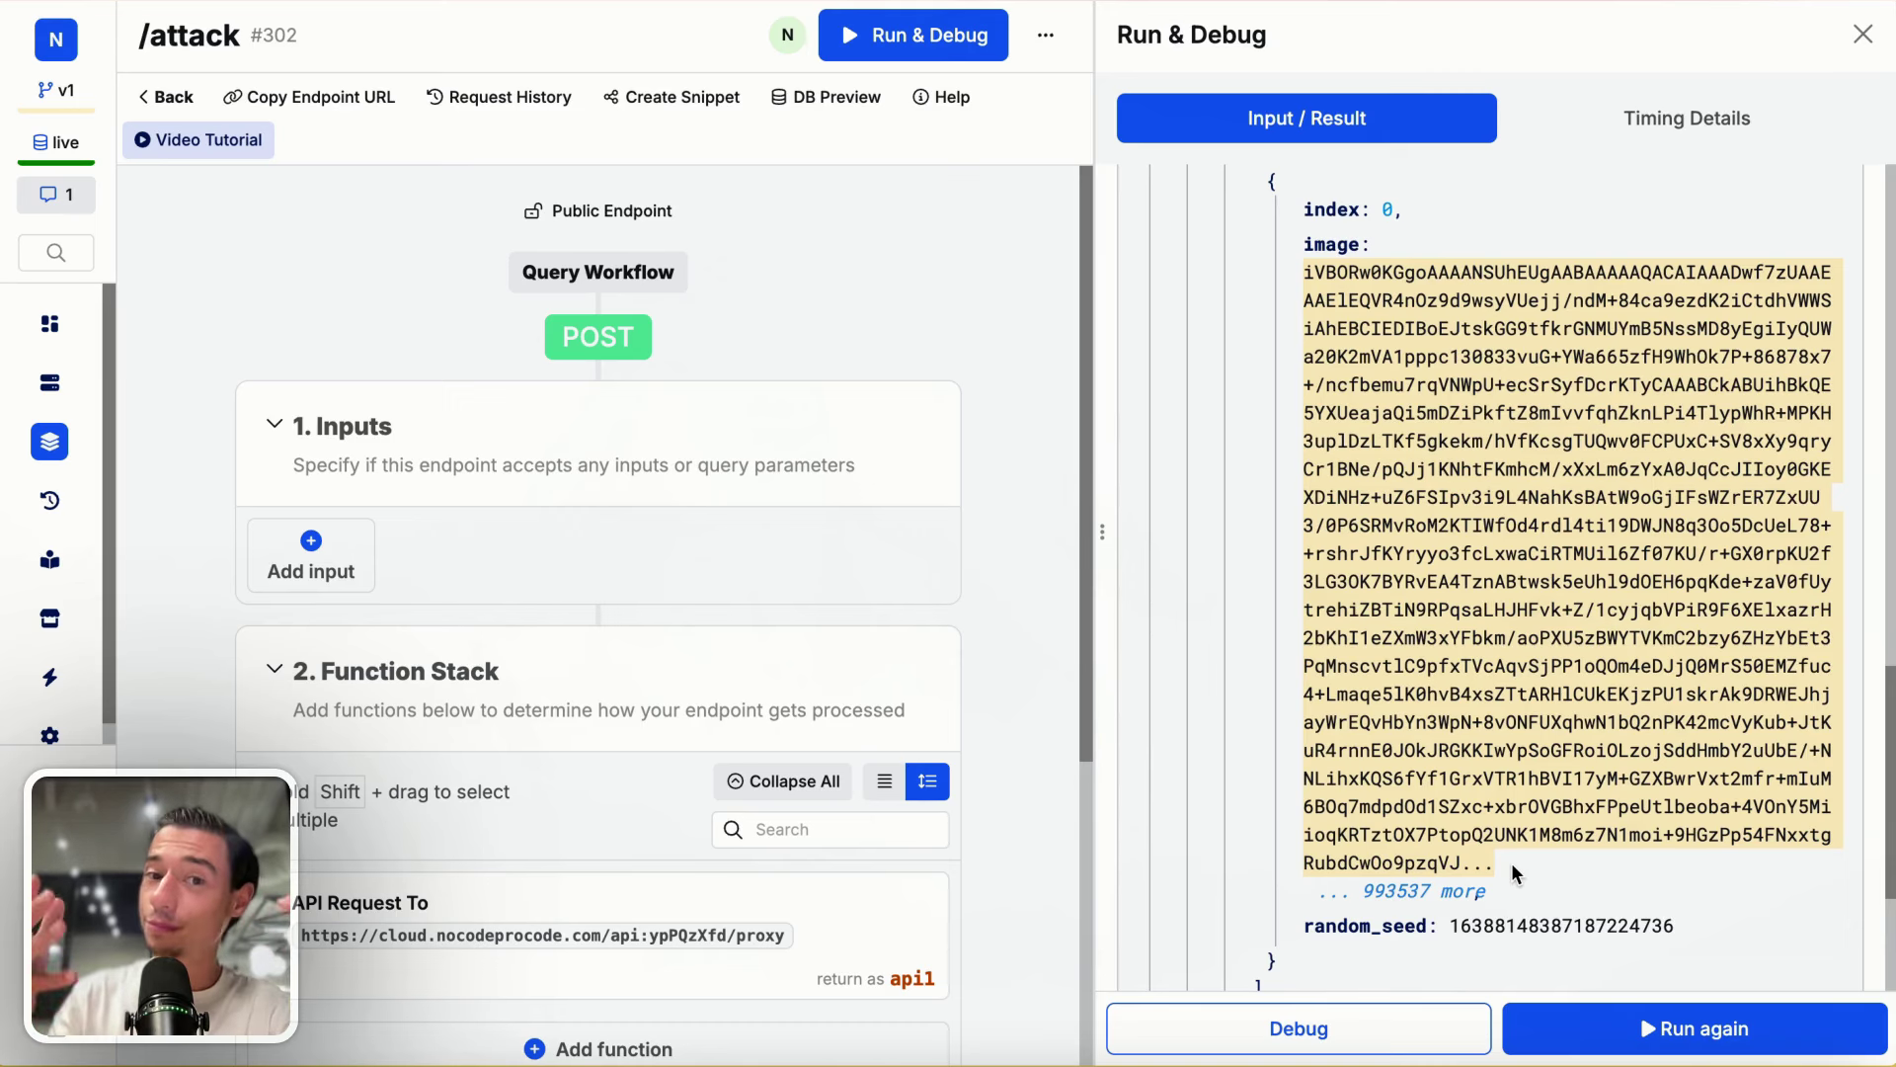
Step: Close the run result and review the params and headers of the attack endpoint's external API request
{"action": "left_click", "coordinate": [1863, 35]}
{"action": "left_click", "coordinate": [1353, 827]}
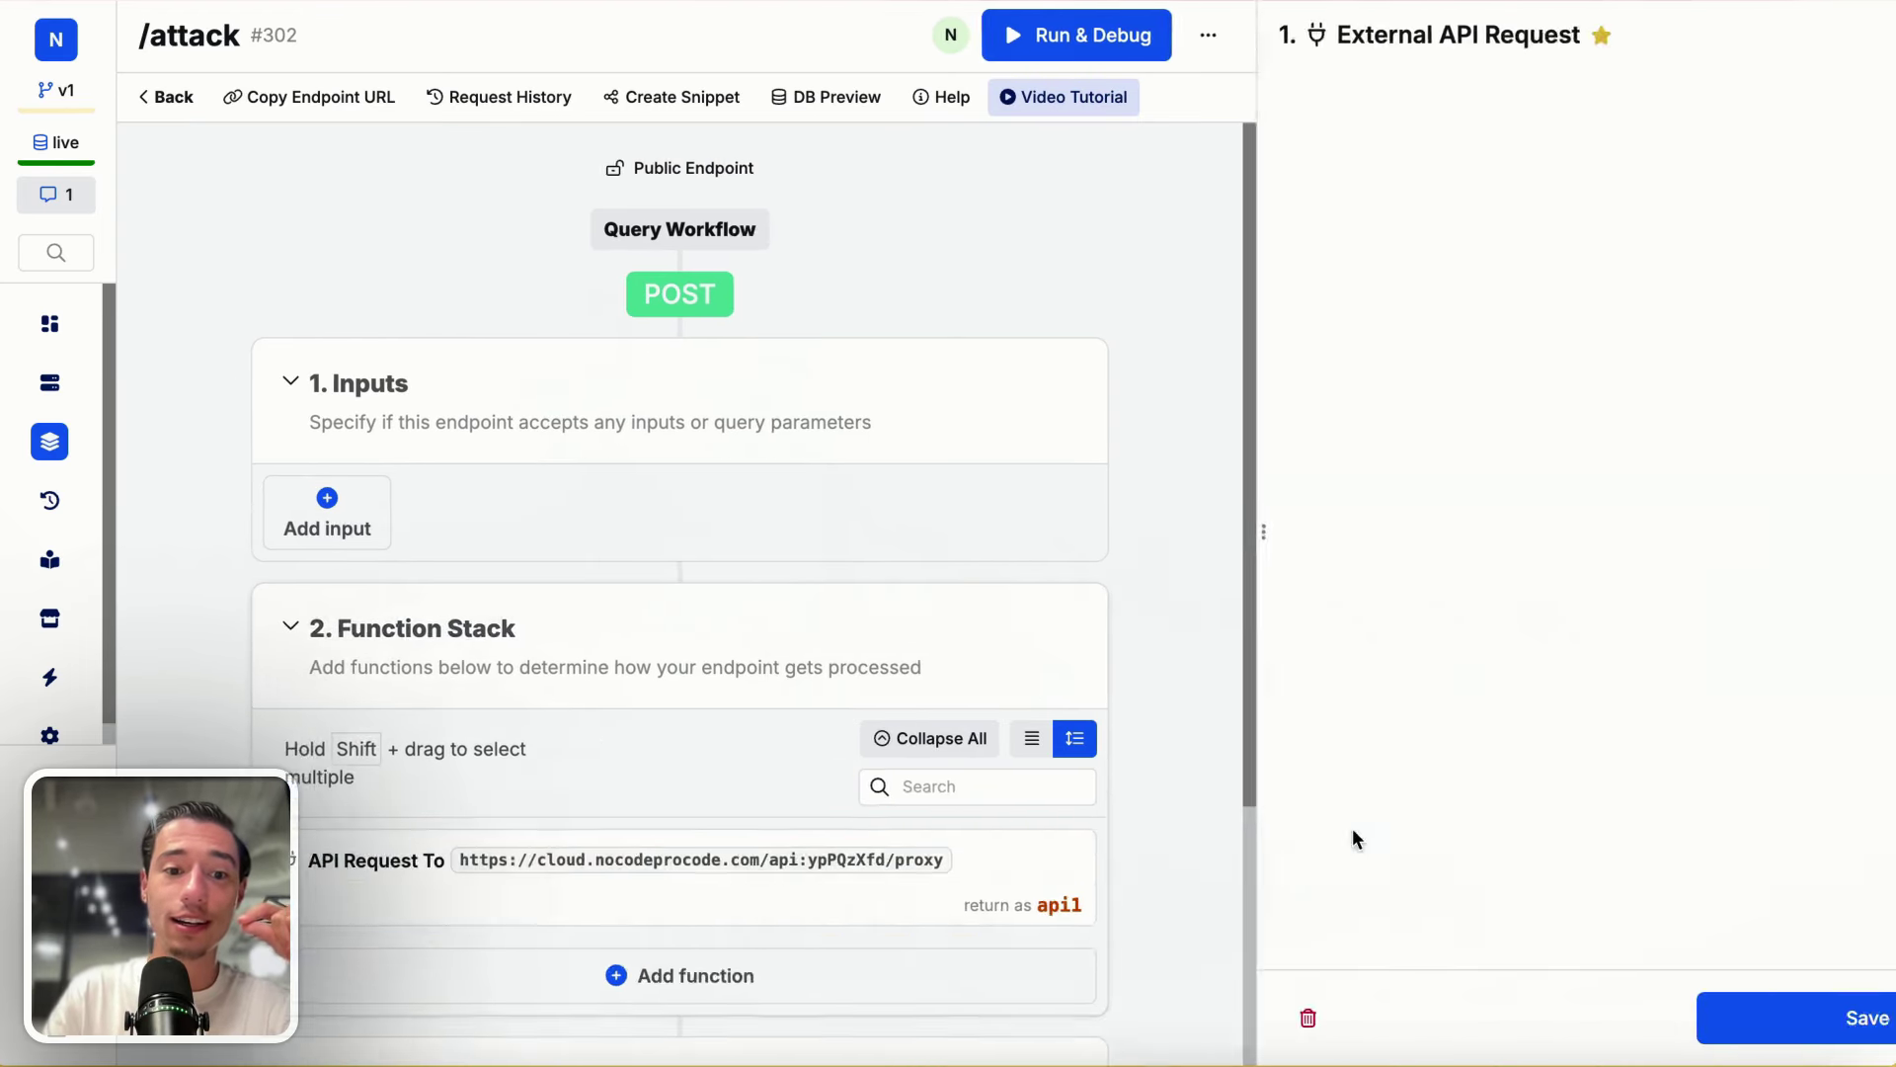
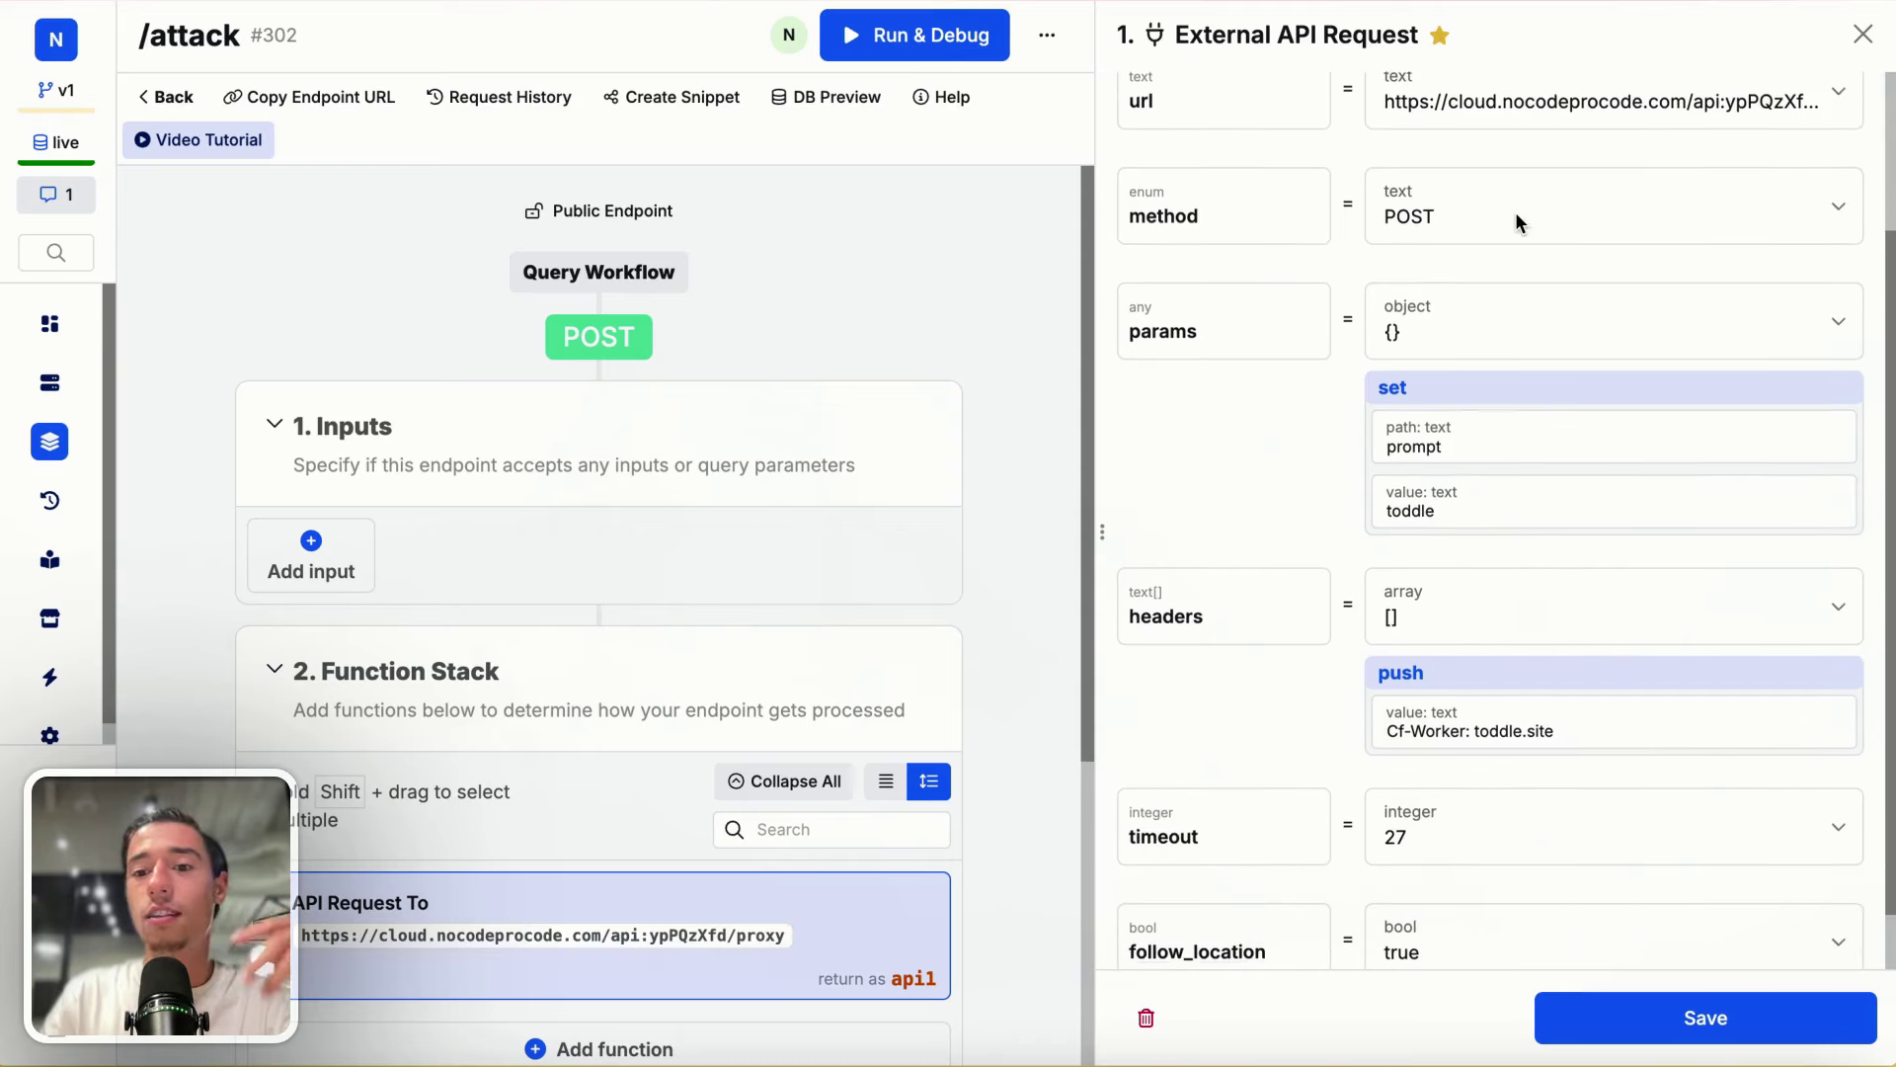
{"action": "scroll", "coordinate": [1516, 212], "scroll_direction": "down", "scroll_amount": 1}
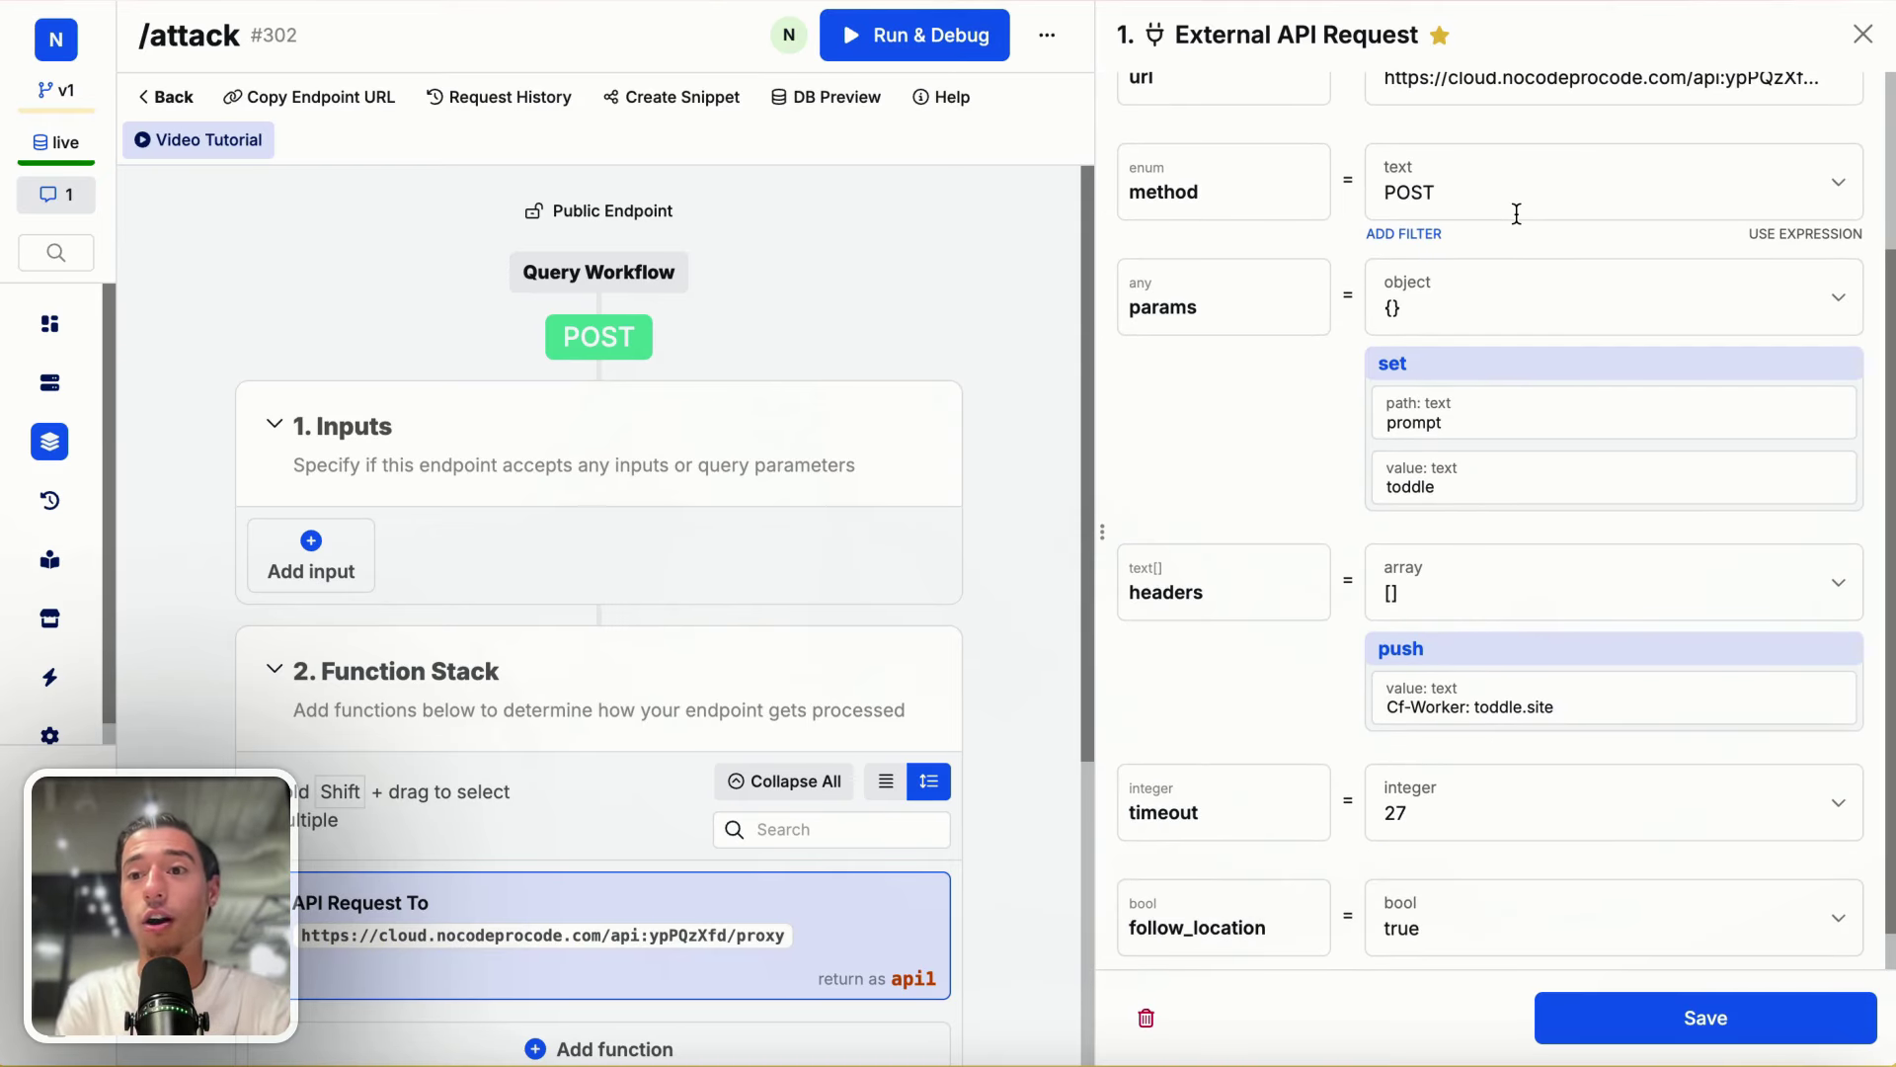
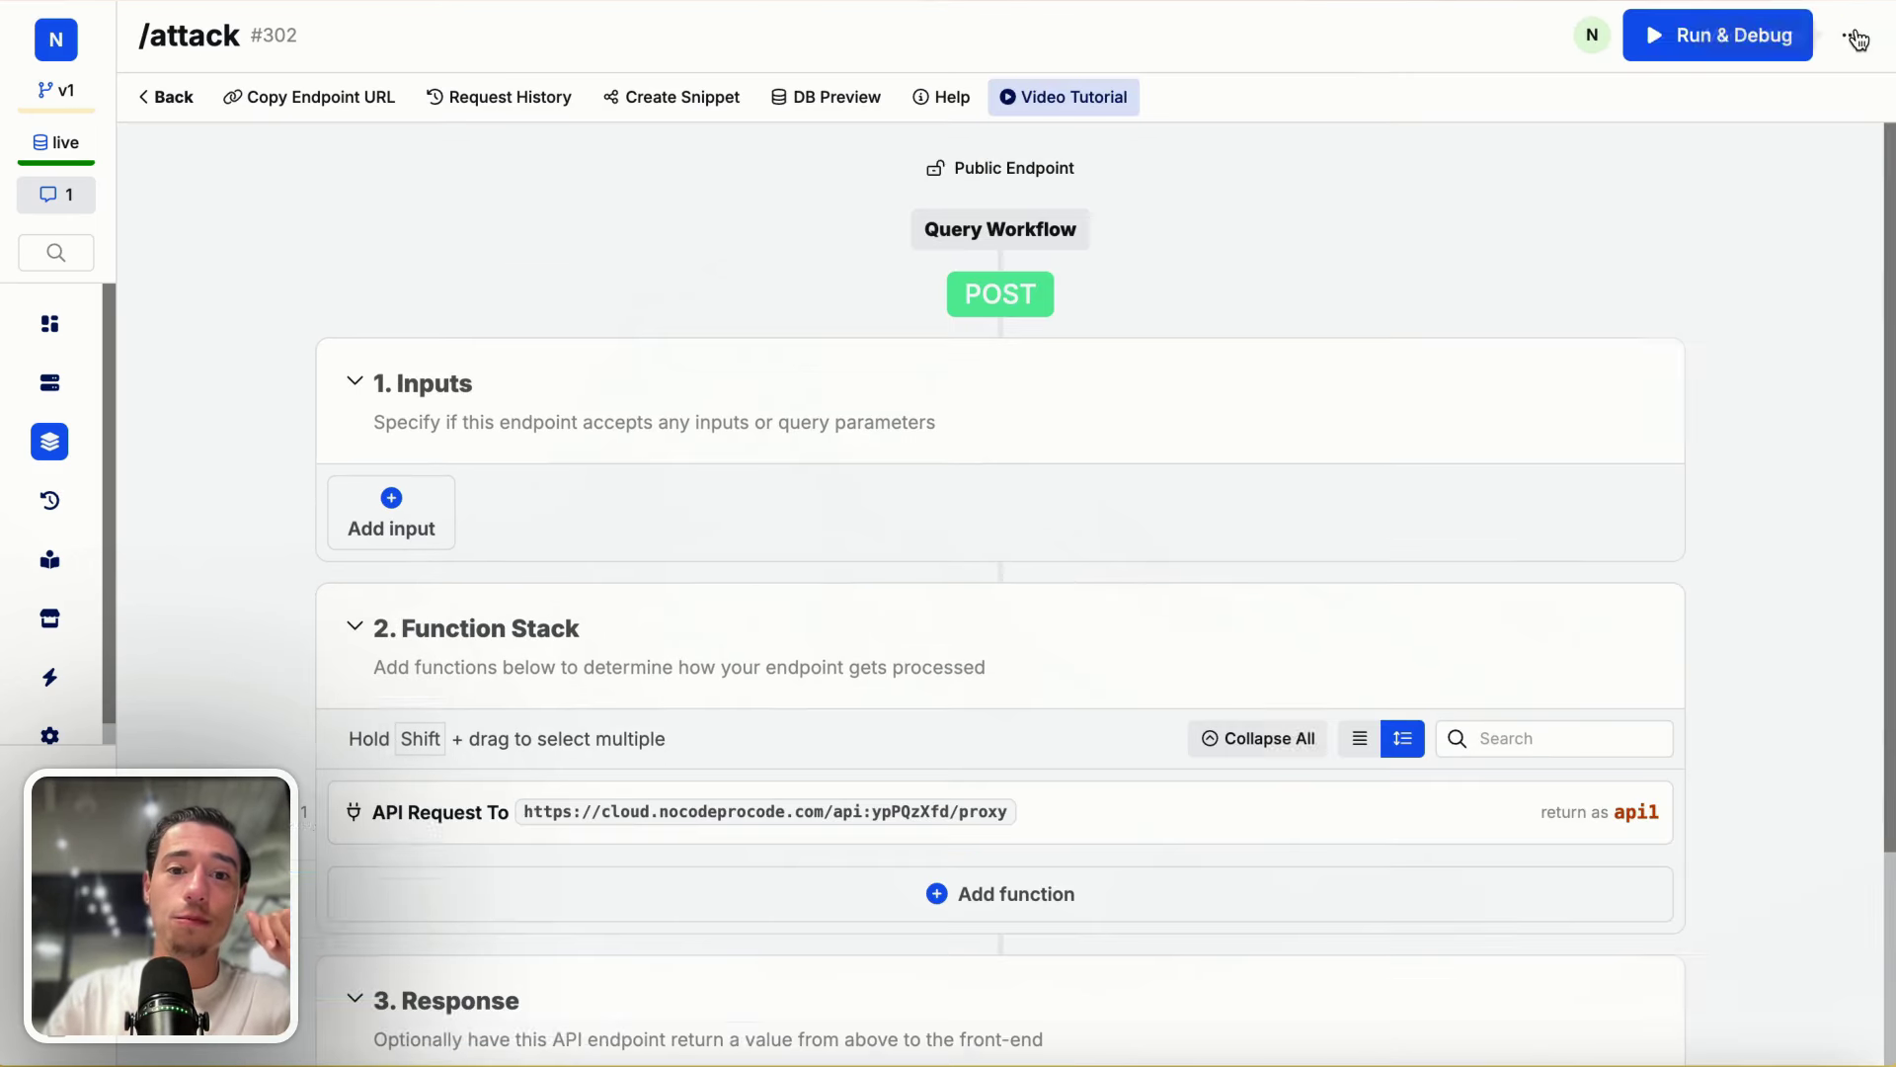
Step: Open the proxy endpoint's settings, set Authentication to "email_users authentication", and save
{"action": "left_click", "coordinate": [165, 95]}
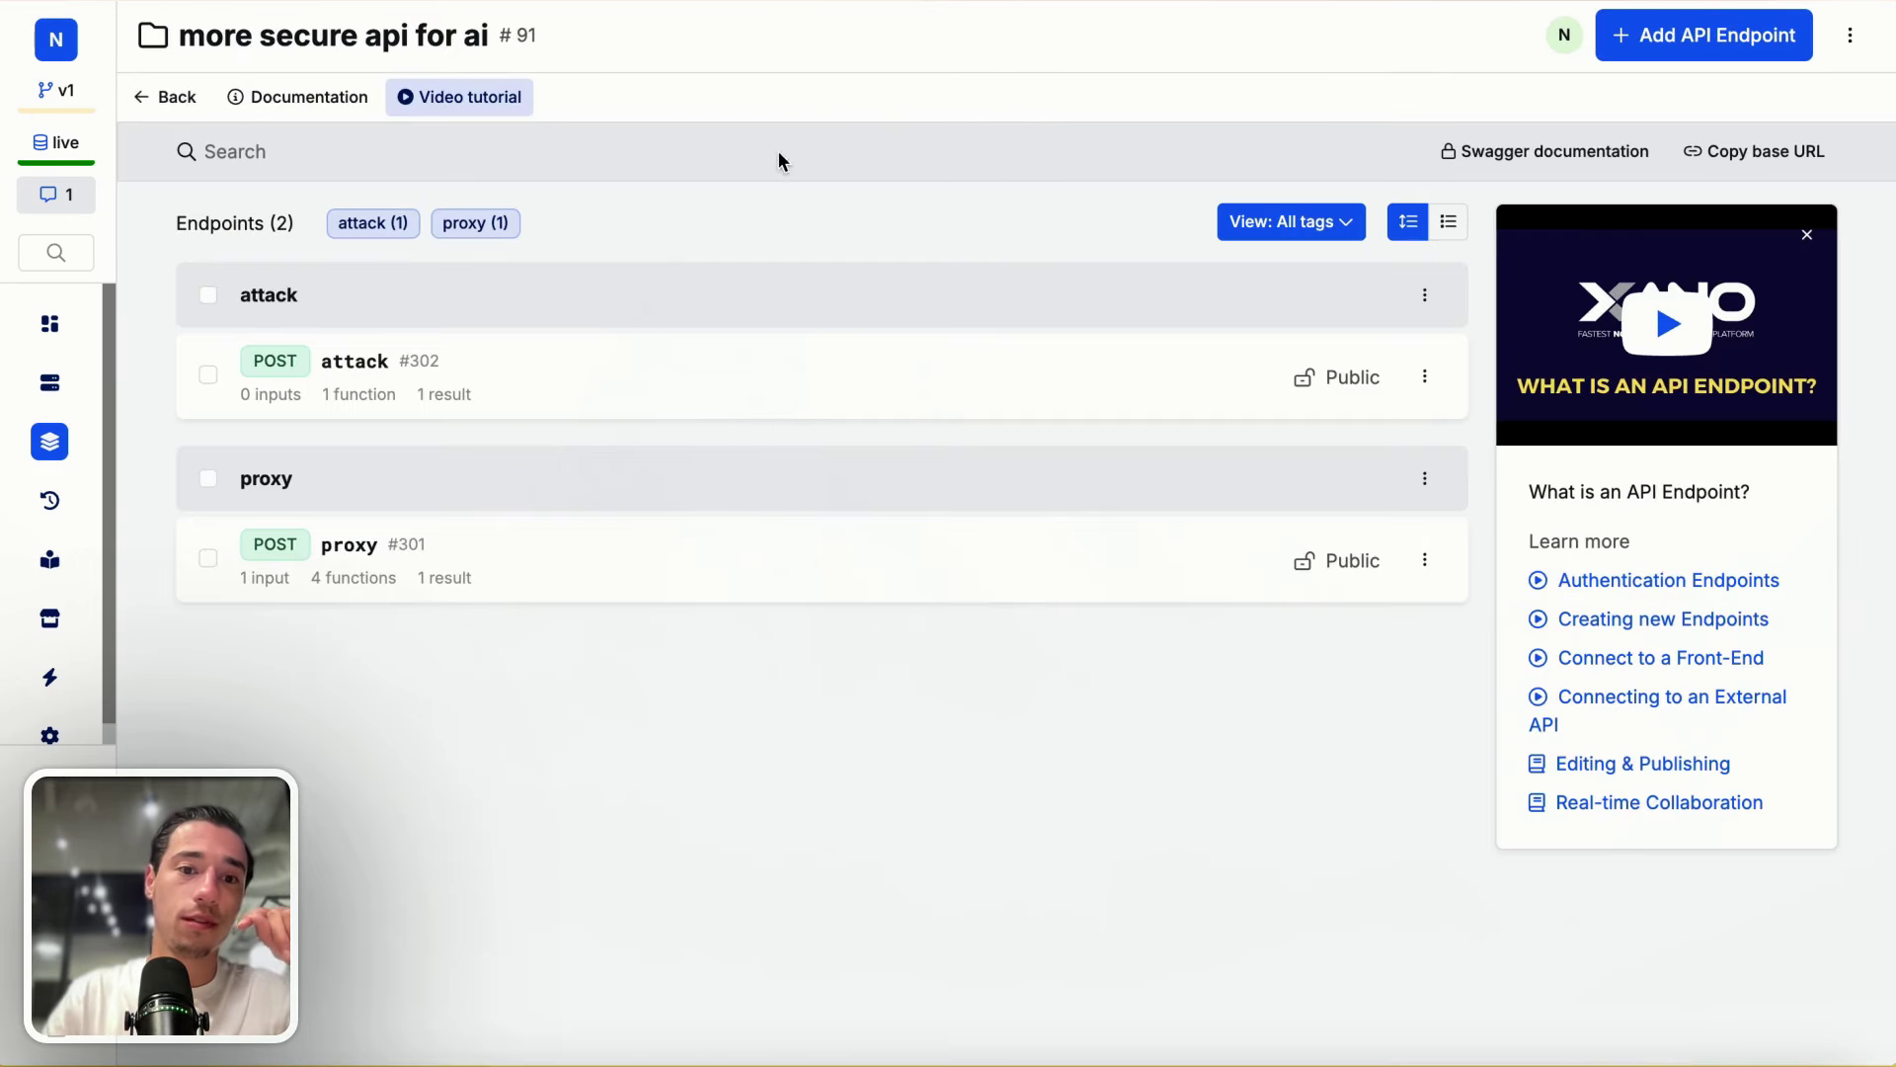
{"action": "left_click", "coordinate": [376, 574]}
{"action": "left_click", "coordinate": [1018, 173]}
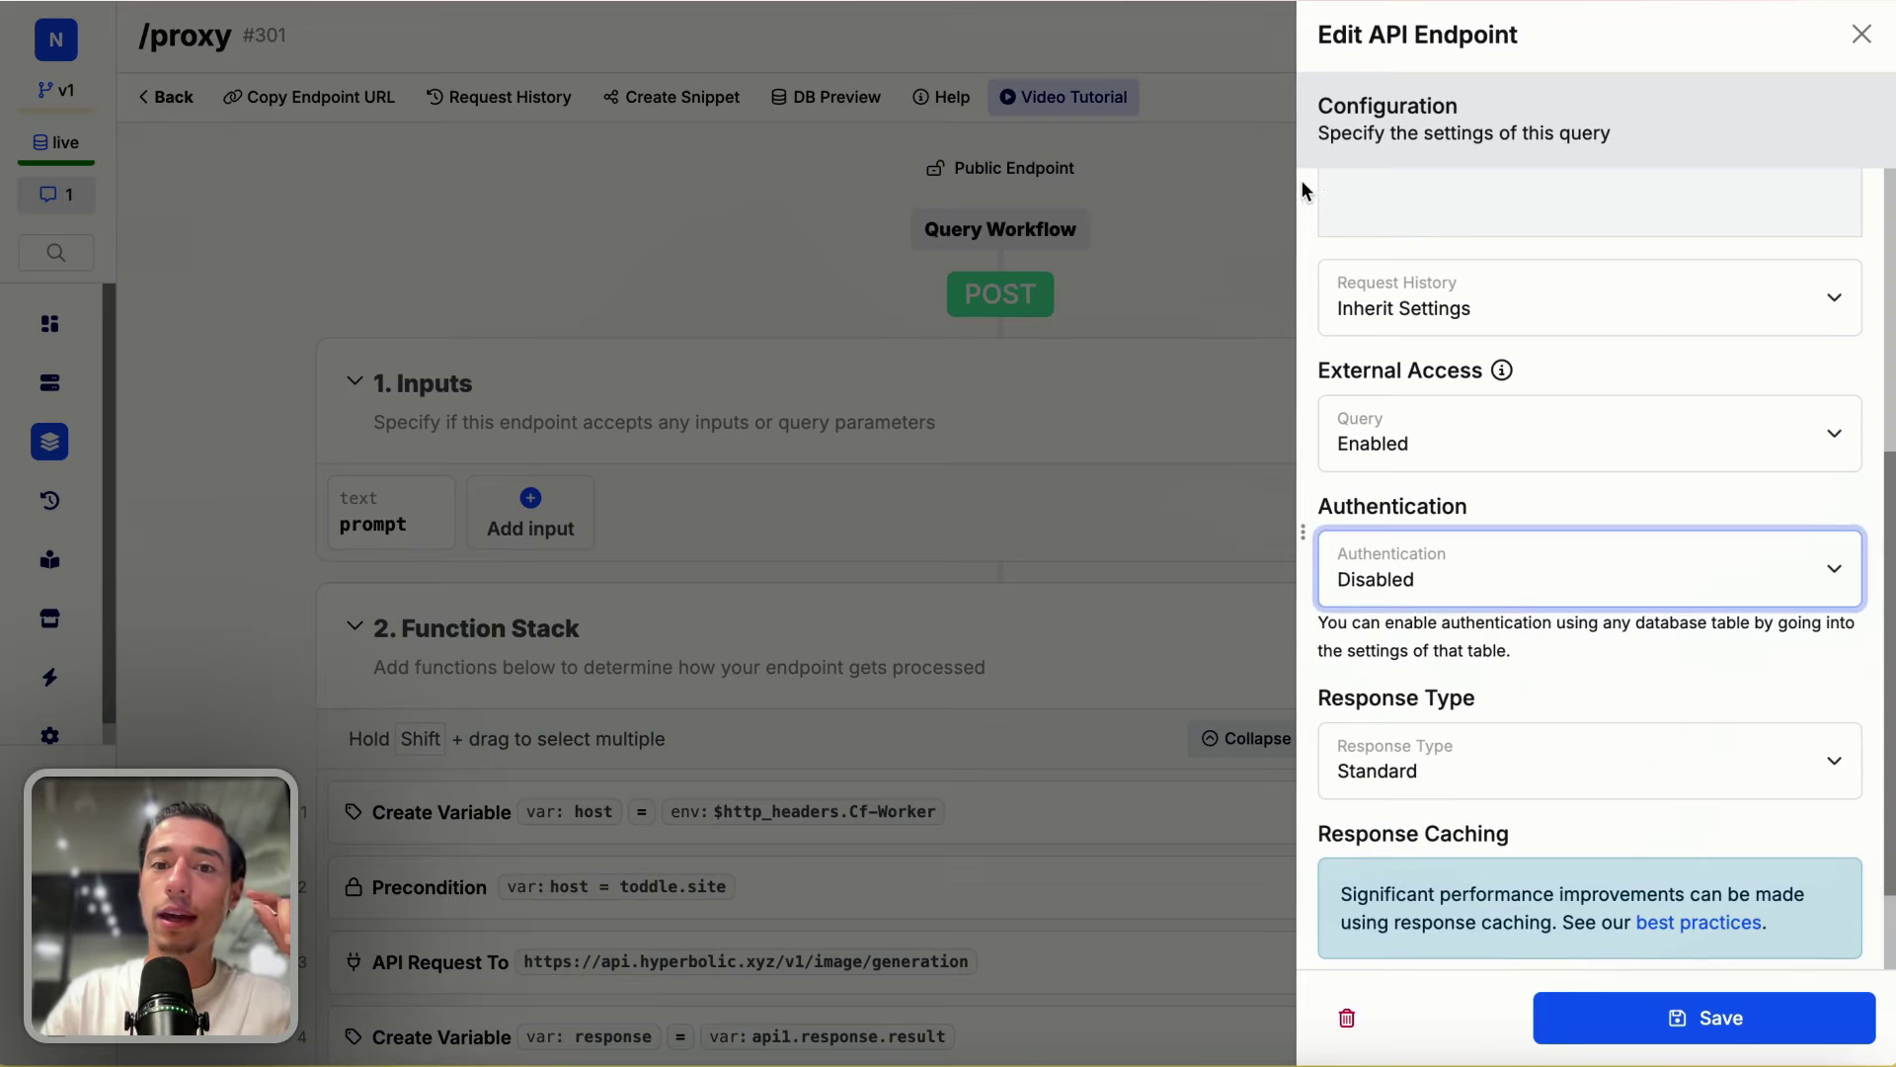
{"action": "scroll", "coordinate": [1567, 425], "scroll_direction": "down", "scroll_amount": 2}
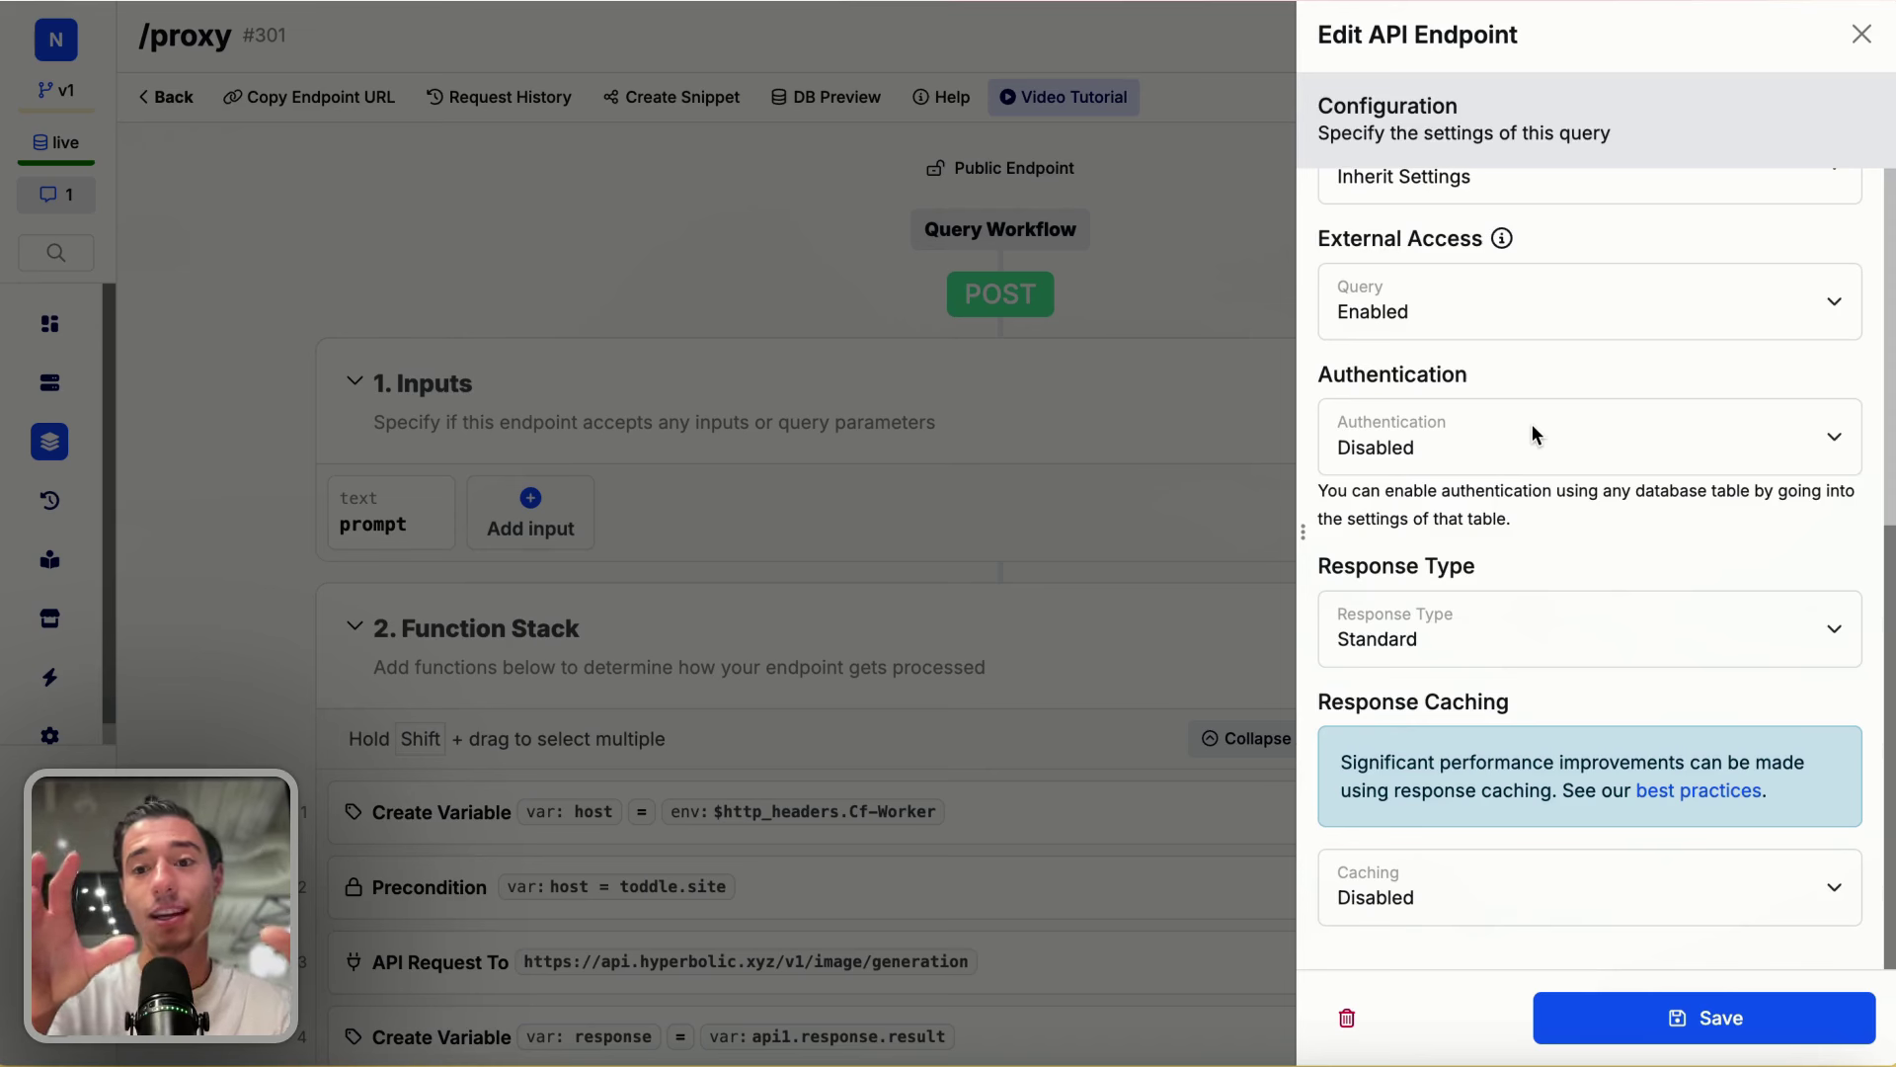
{"action": "left_click", "coordinate": [1501, 432]}
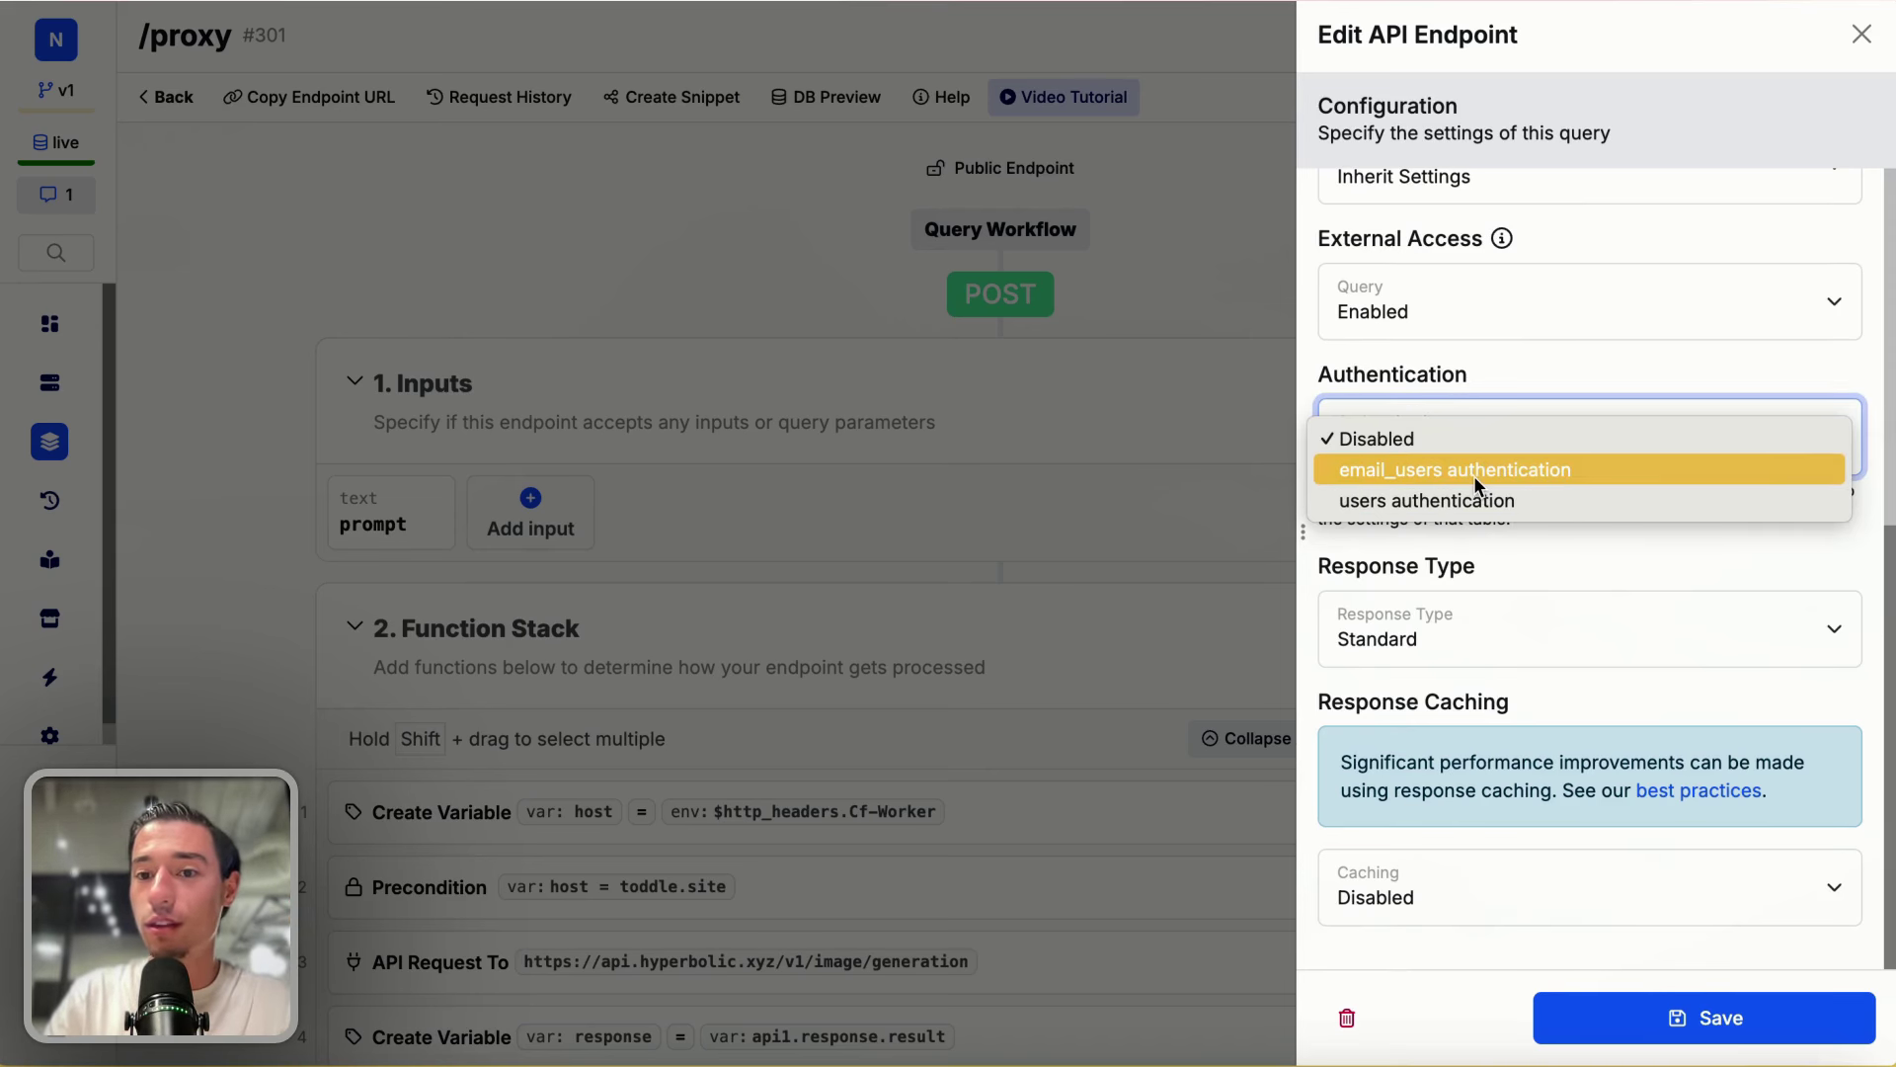
{"action": "left_click", "coordinate": [1473, 476]}
{"action": "left_click", "coordinate": [1681, 1018]}
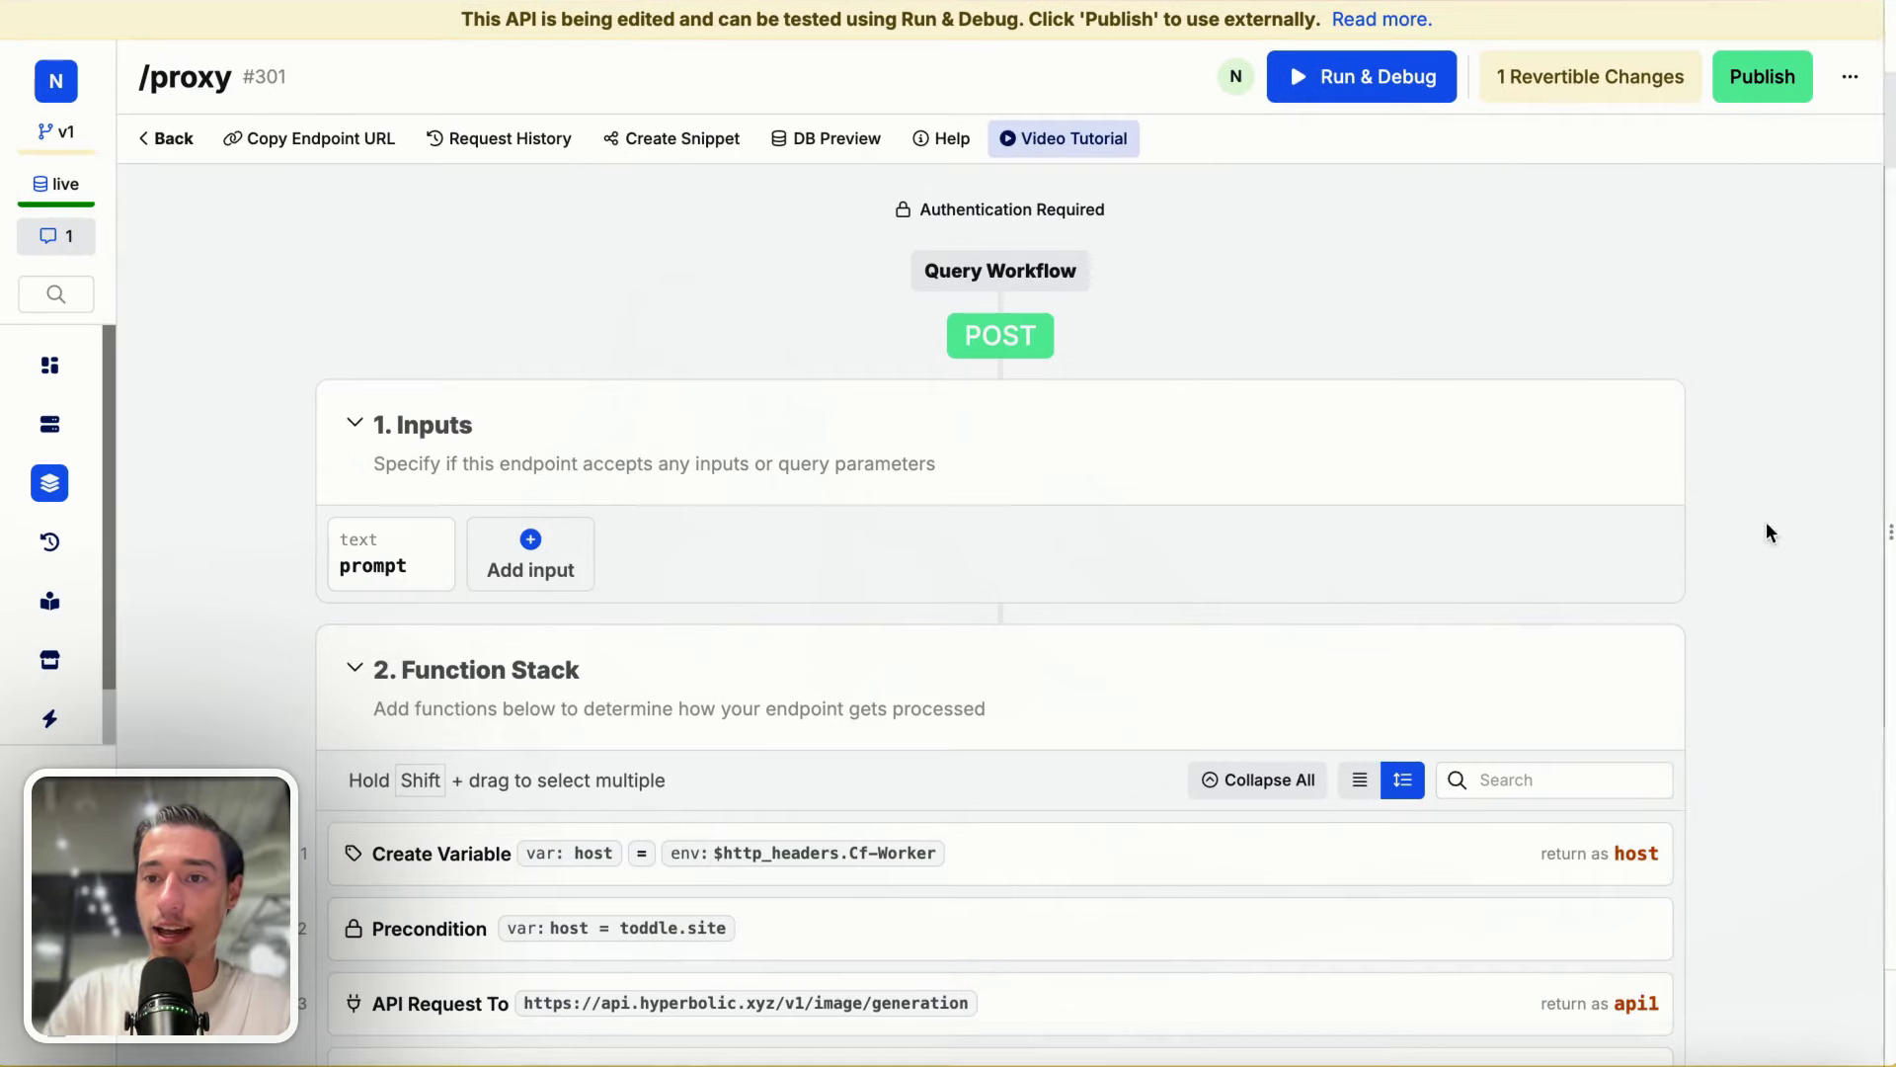
Step: Check the debugger's auth token lookup for the proxy endpoint, and close the debugger without running
{"action": "left_click", "coordinate": [1383, 76]}
{"action": "left_click", "coordinate": [1165, 468]}
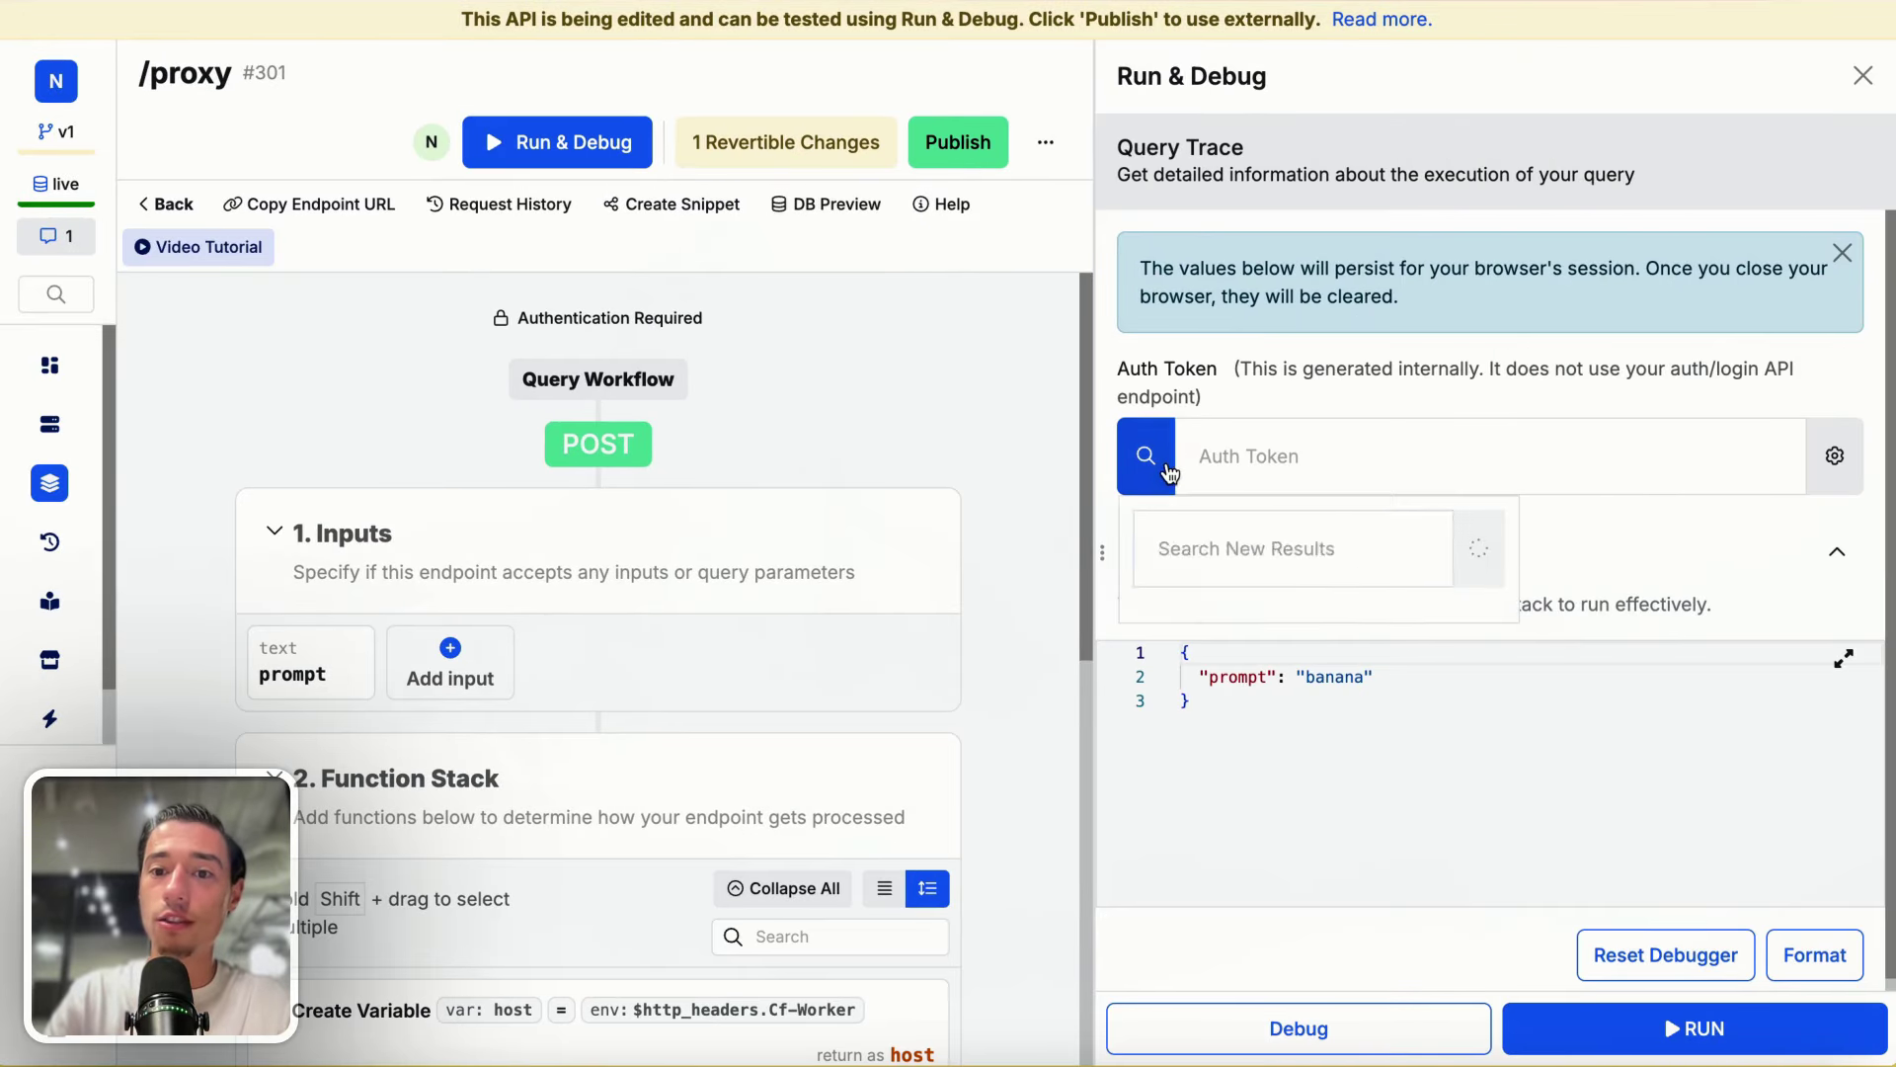
{"action": "left_click", "coordinate": [1303, 456]}
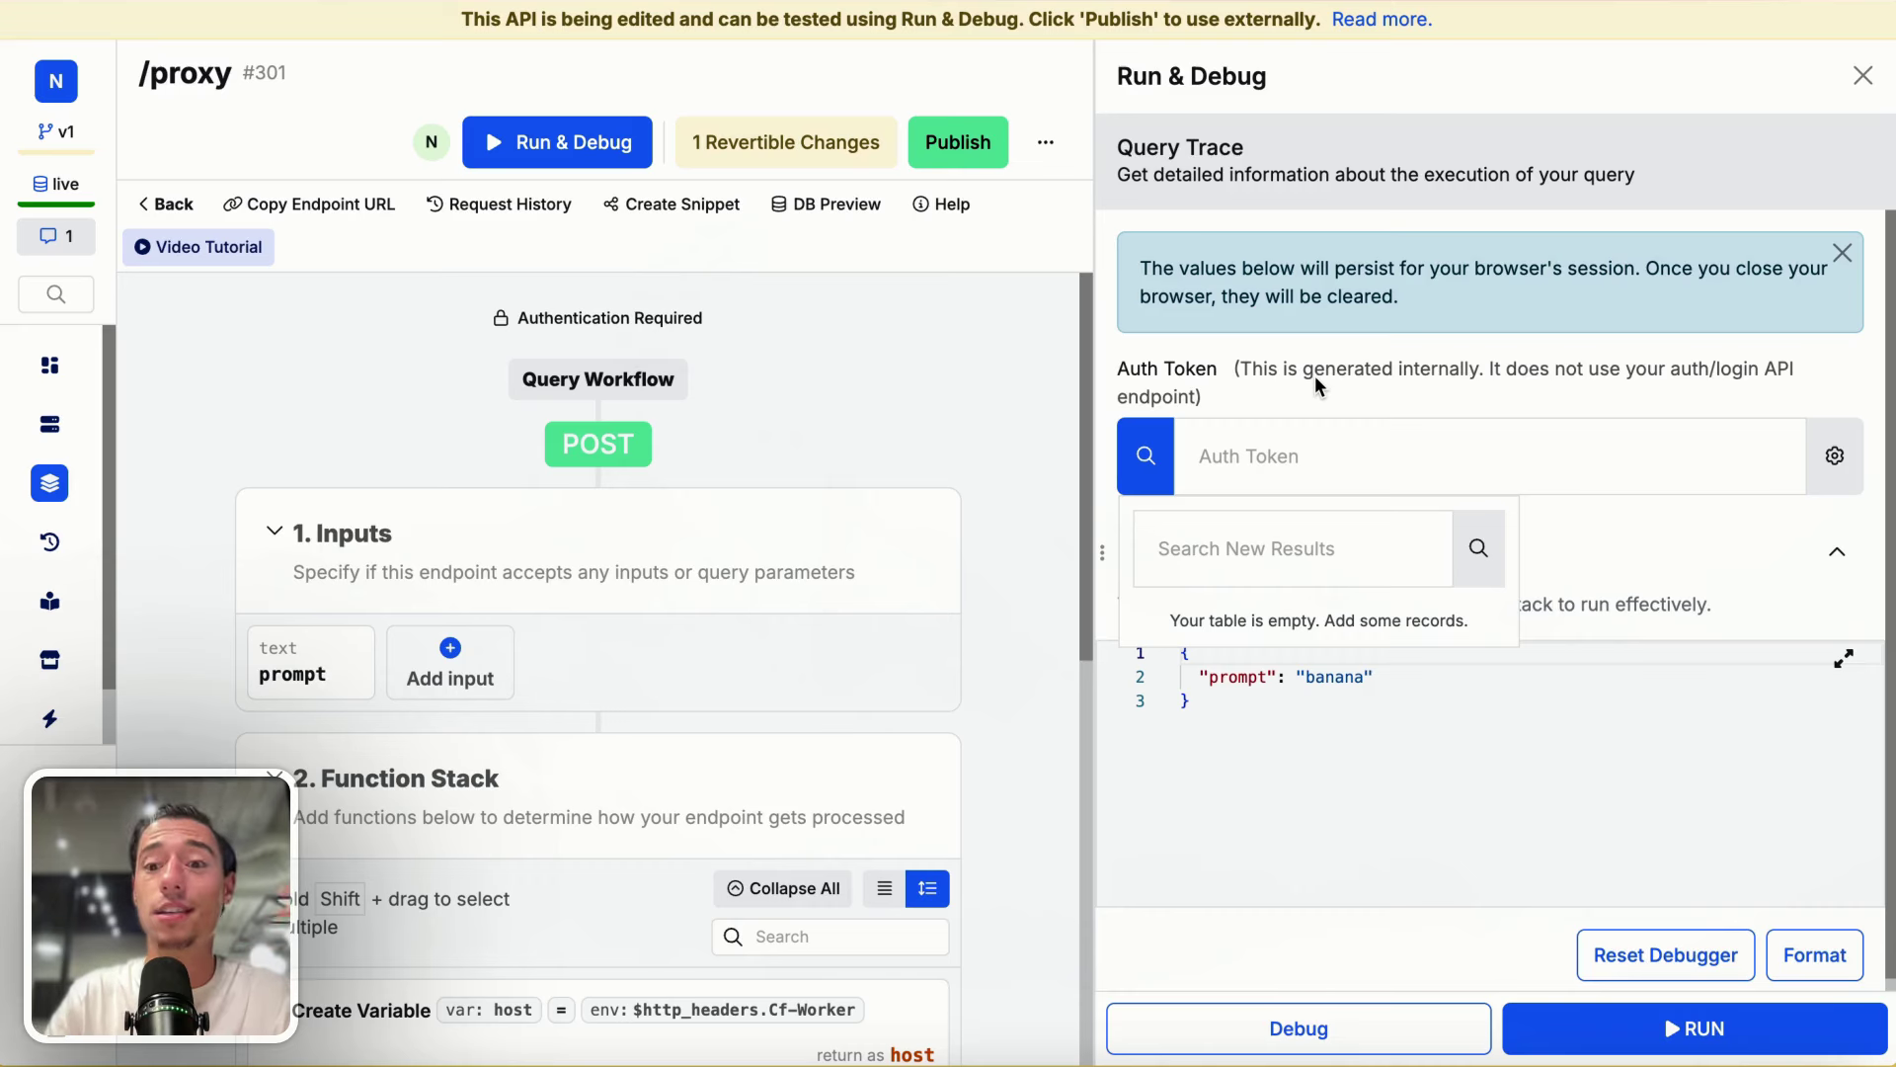
{"action": "left_click", "coordinate": [1863, 75]}
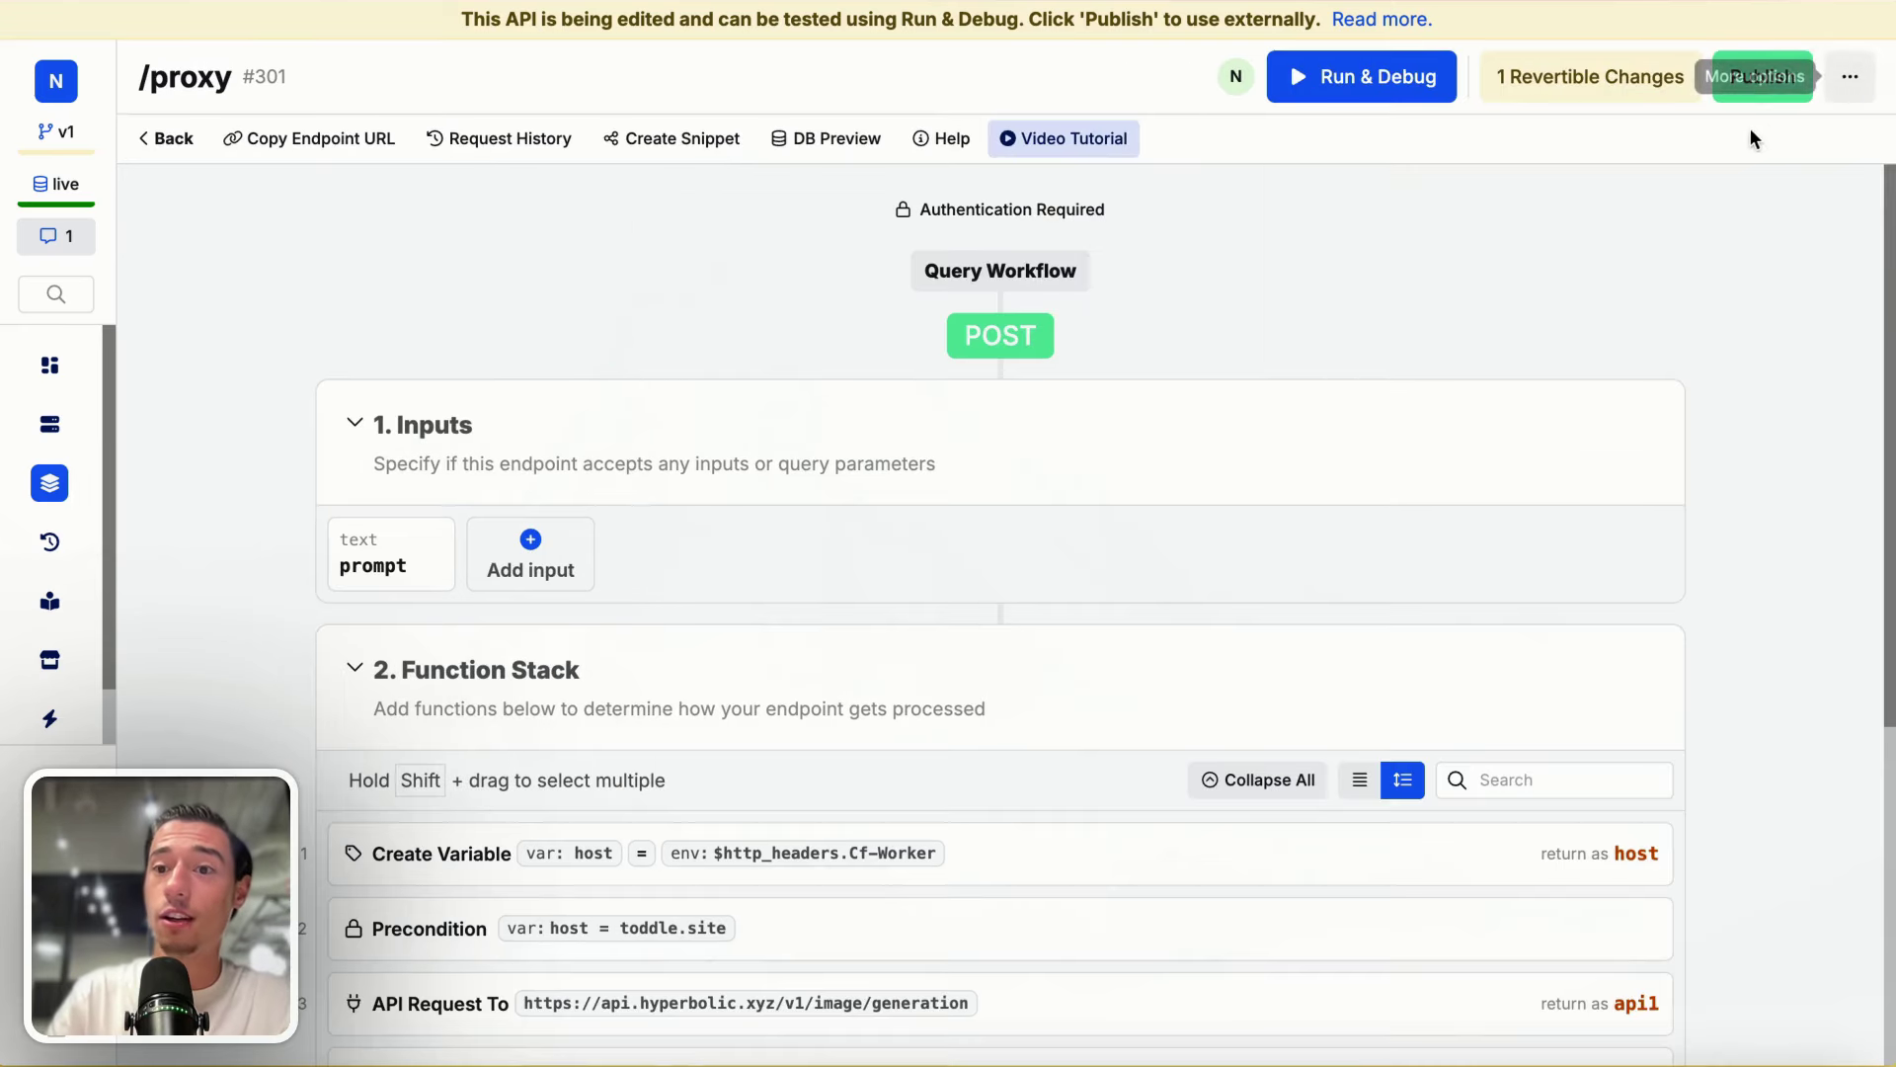
Step: Publish the proxy endpoint's authentication change and return to the API group's endpoint list
{"action": "left_click", "coordinate": [1765, 83]}
{"action": "left_click", "coordinate": [1703, 1017]}
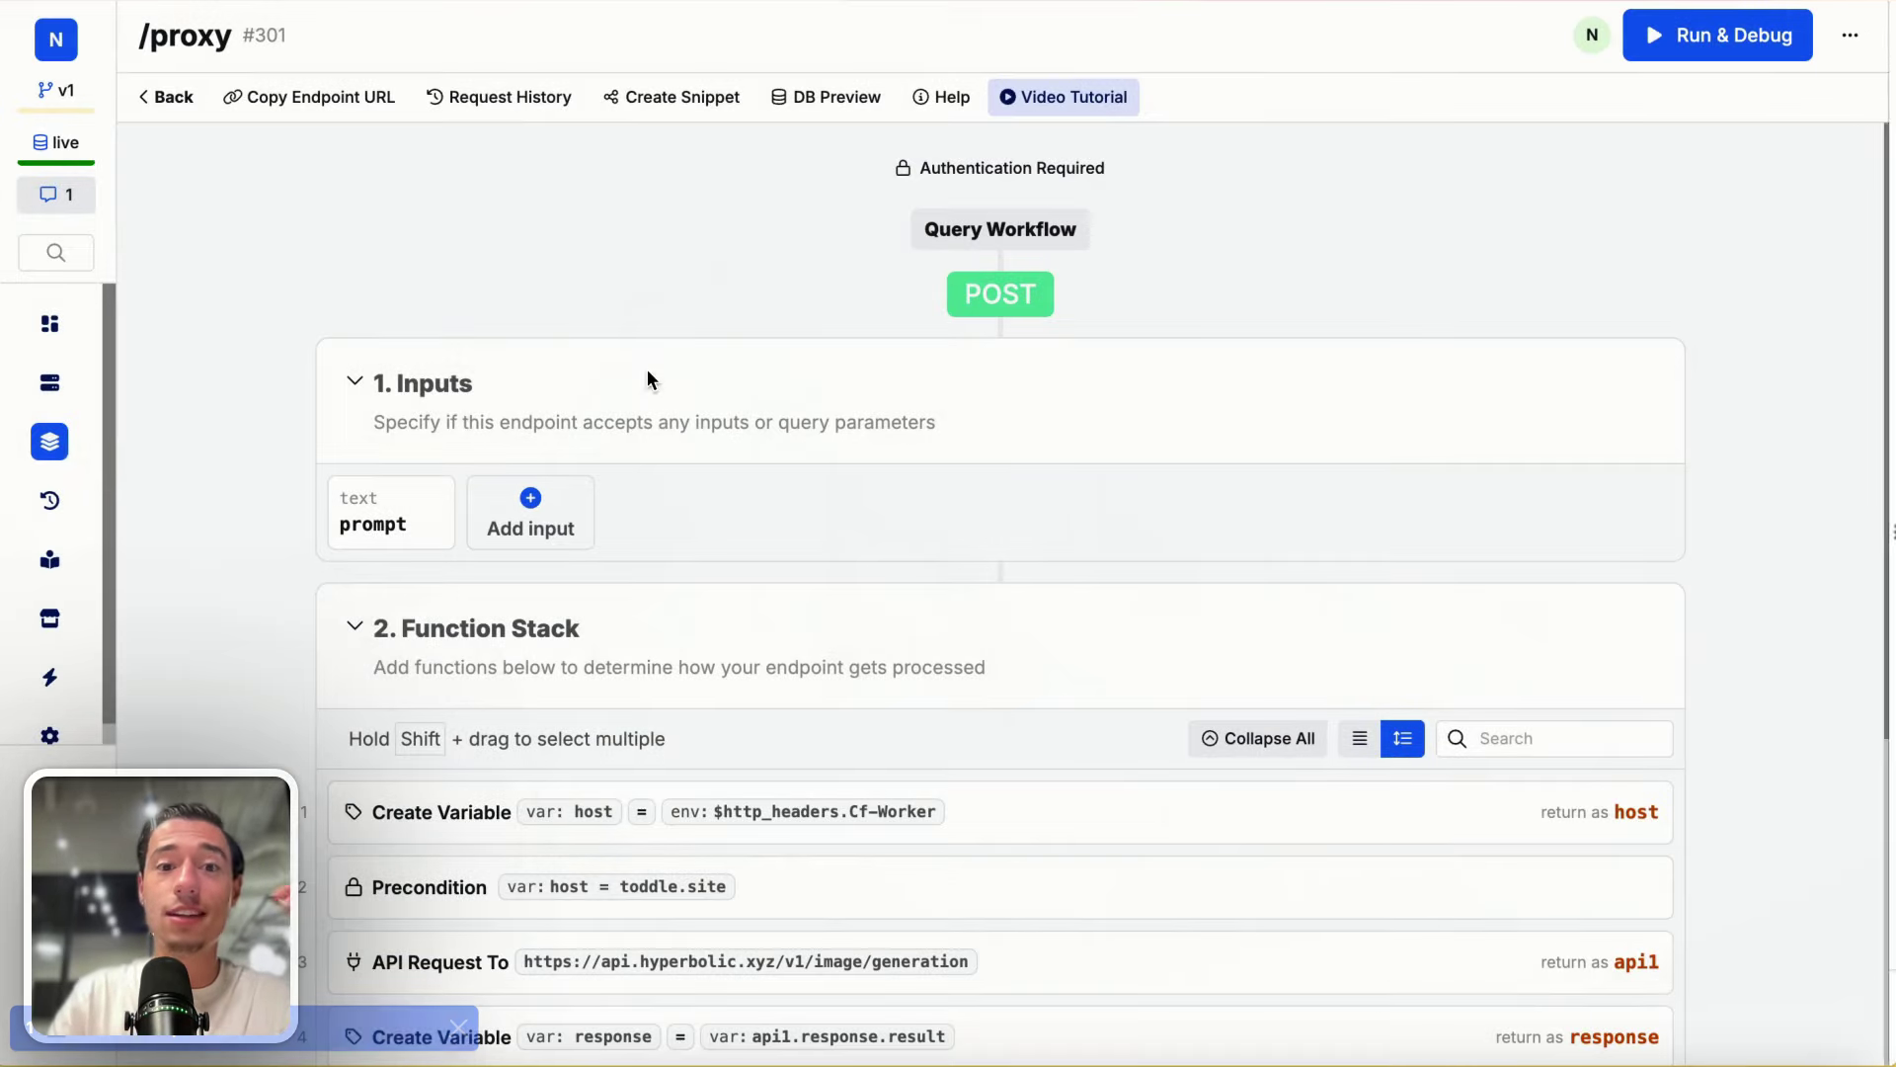
{"action": "left_click", "coordinate": [163, 99]}
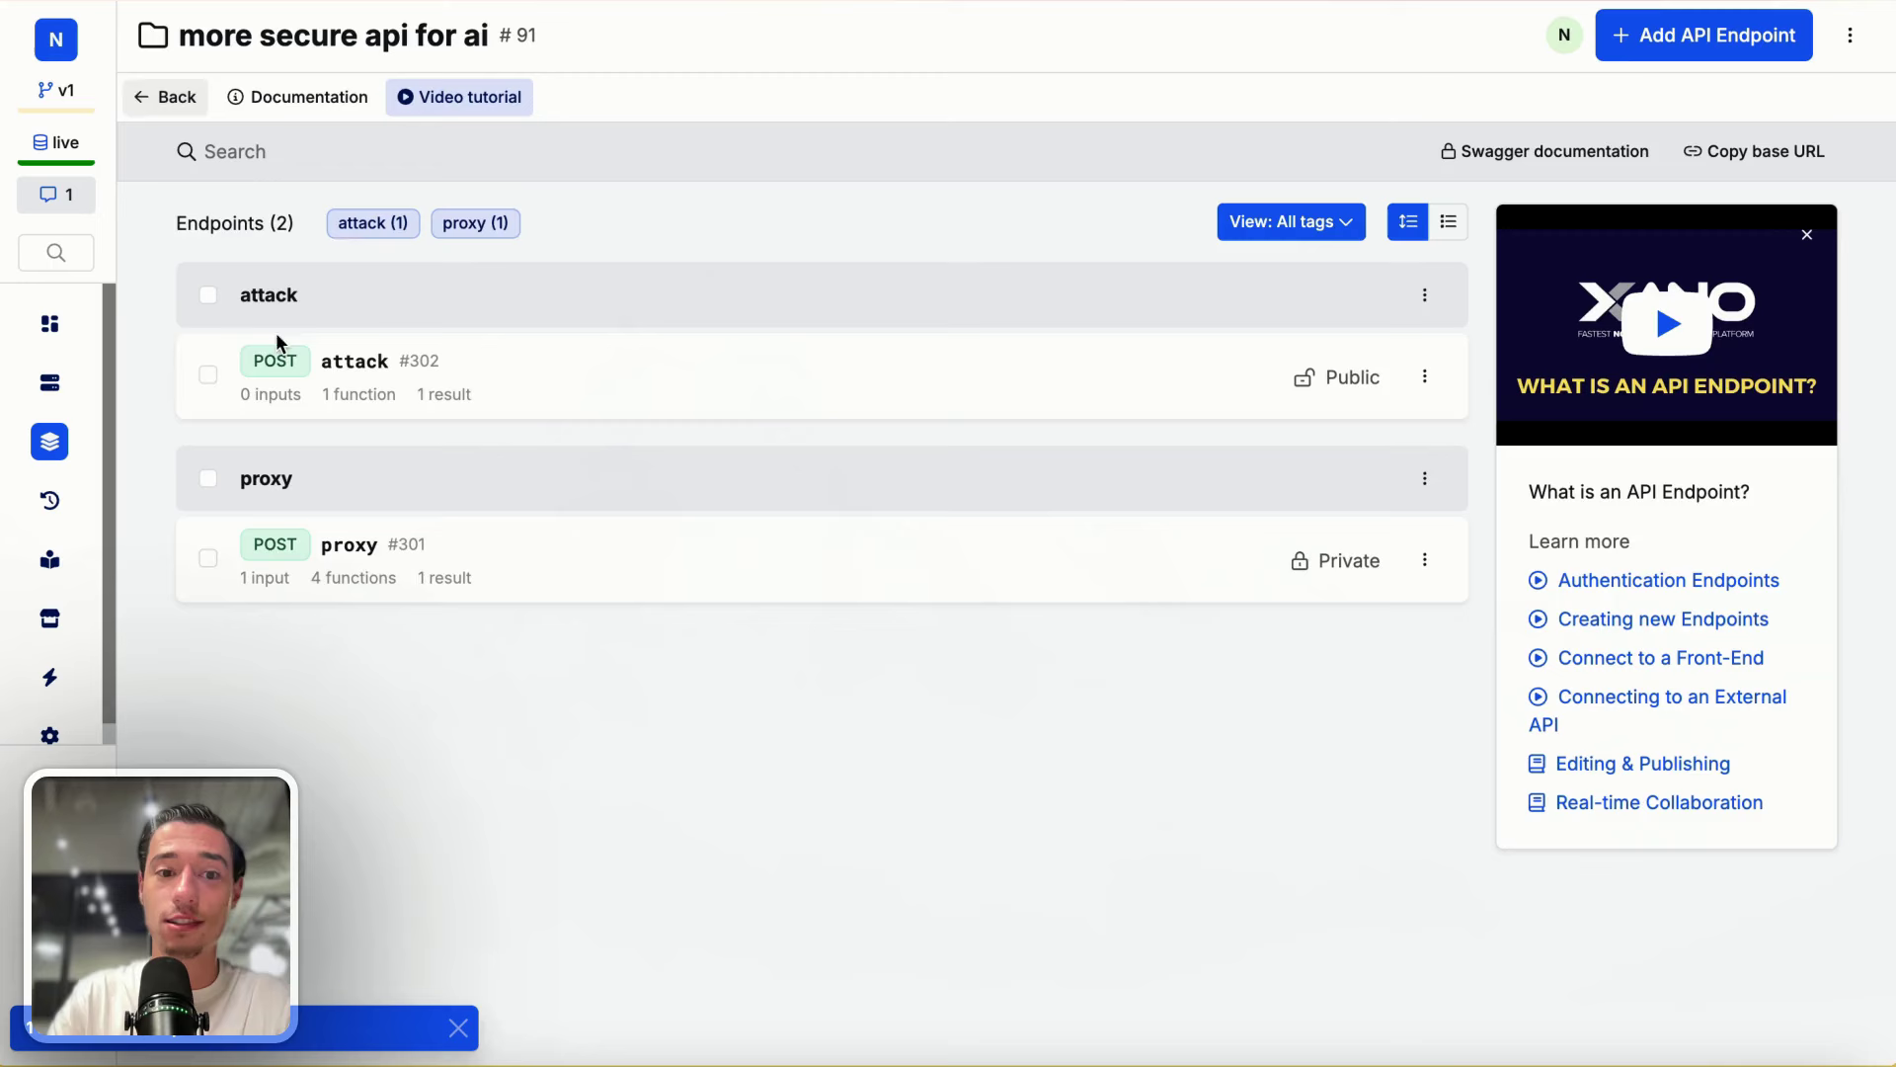
Step: Open the attack endpoint, run it against the authenticated proxy, and review its API request configuration
{"action": "left_click", "coordinate": [357, 381]}
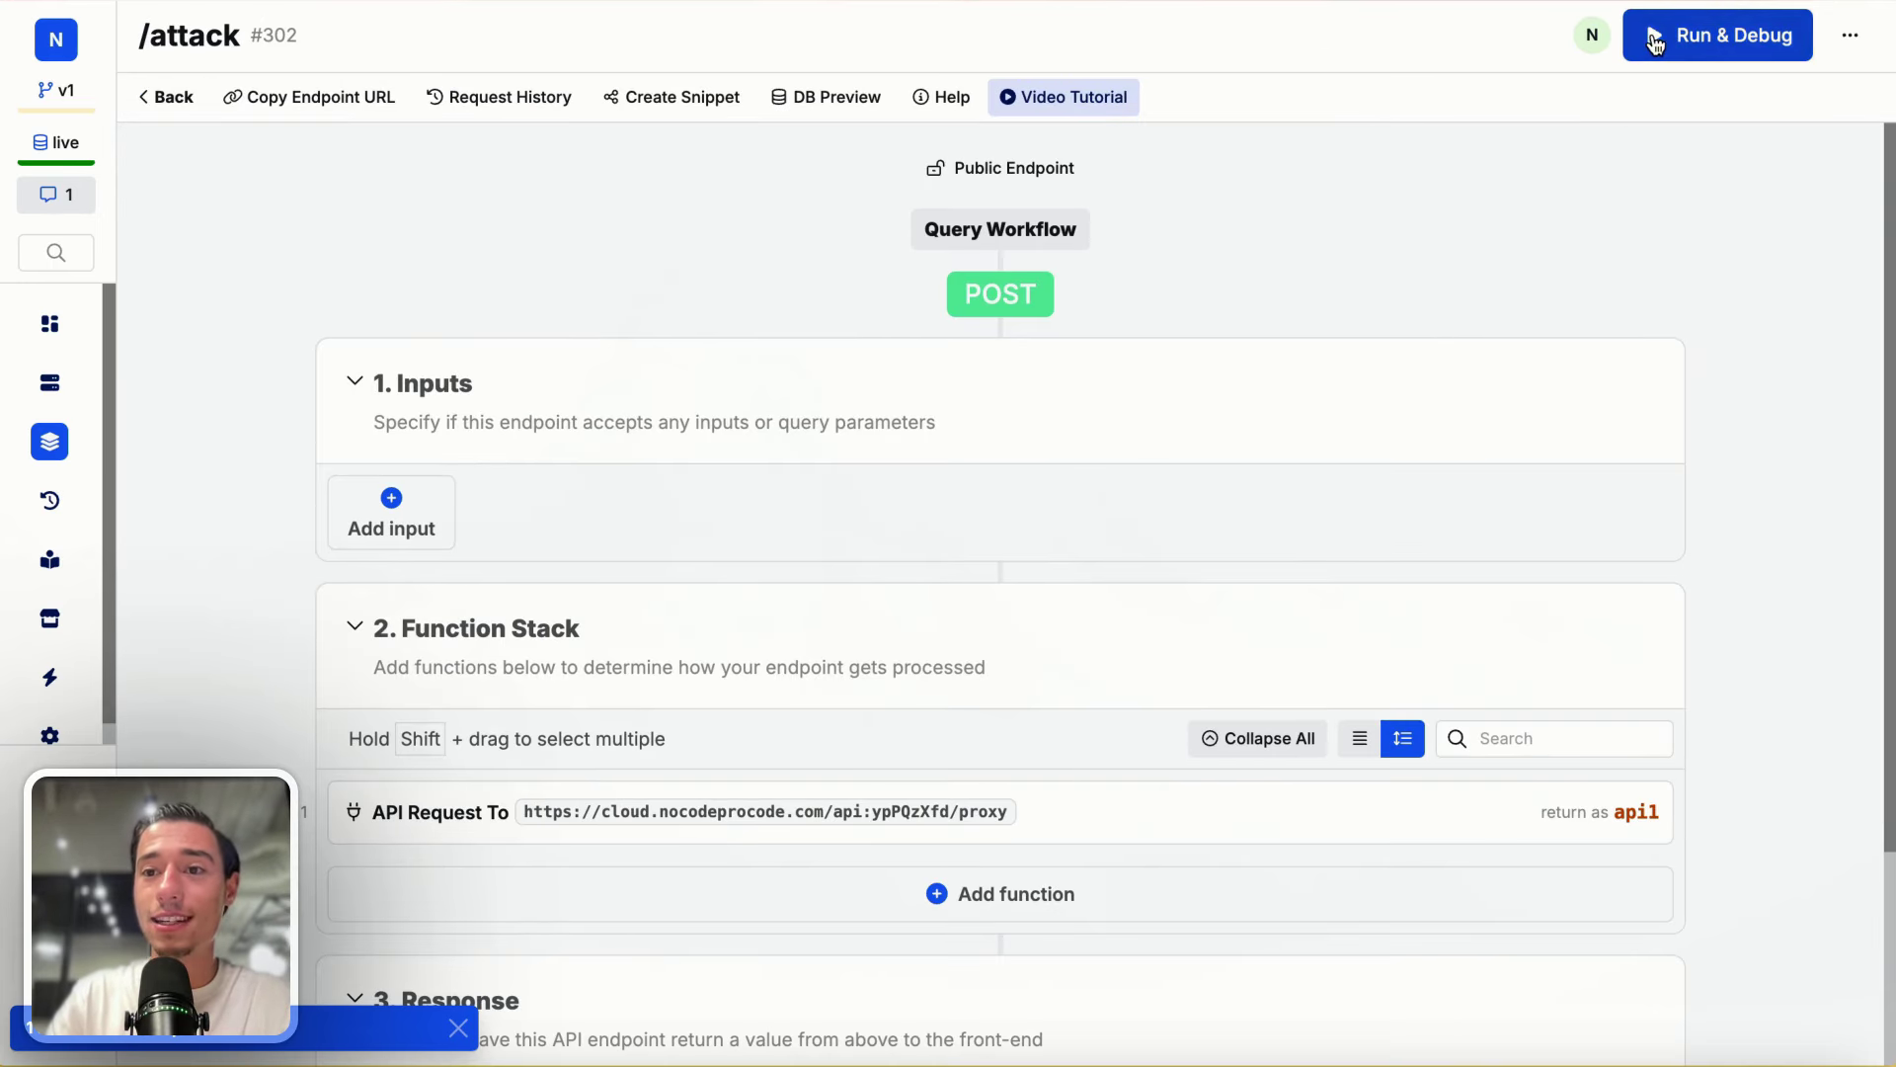
{"action": "left_click", "coordinate": [1714, 35]}
{"action": "left_click", "coordinate": [1659, 1017]}
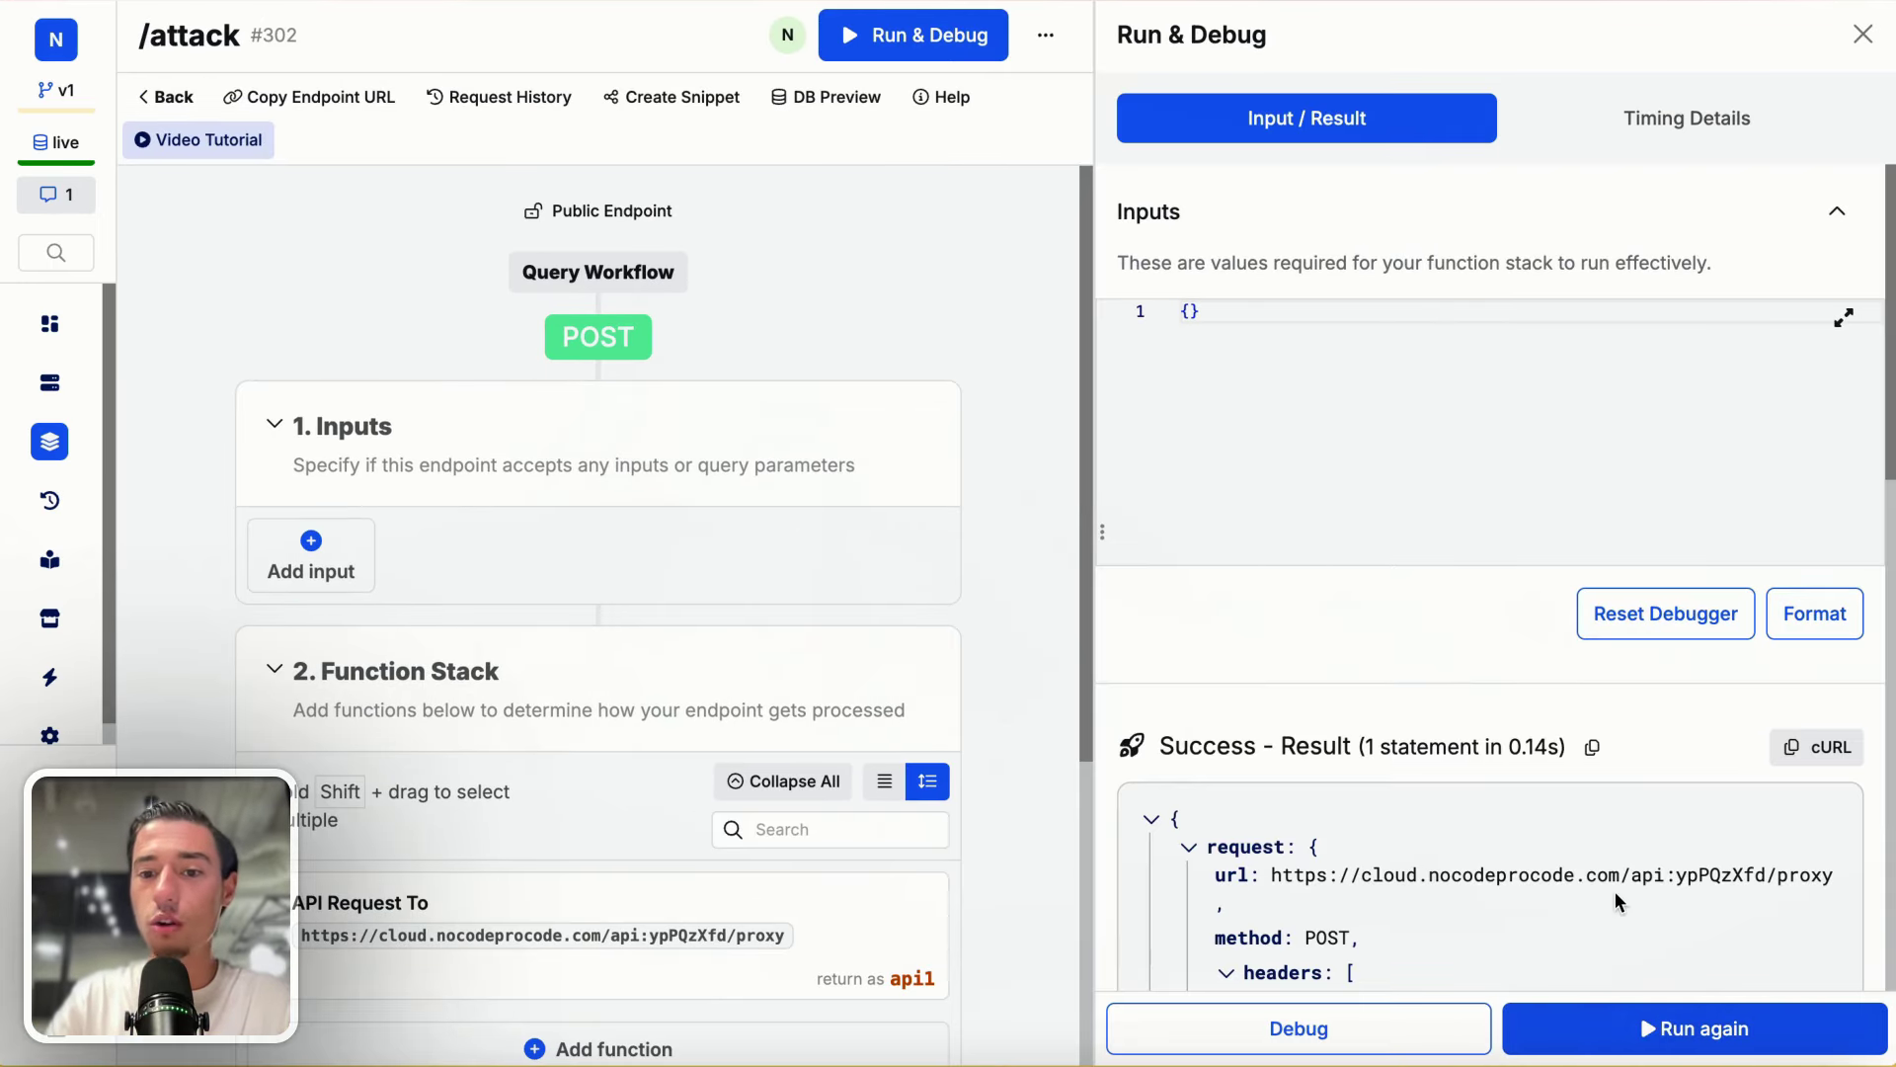
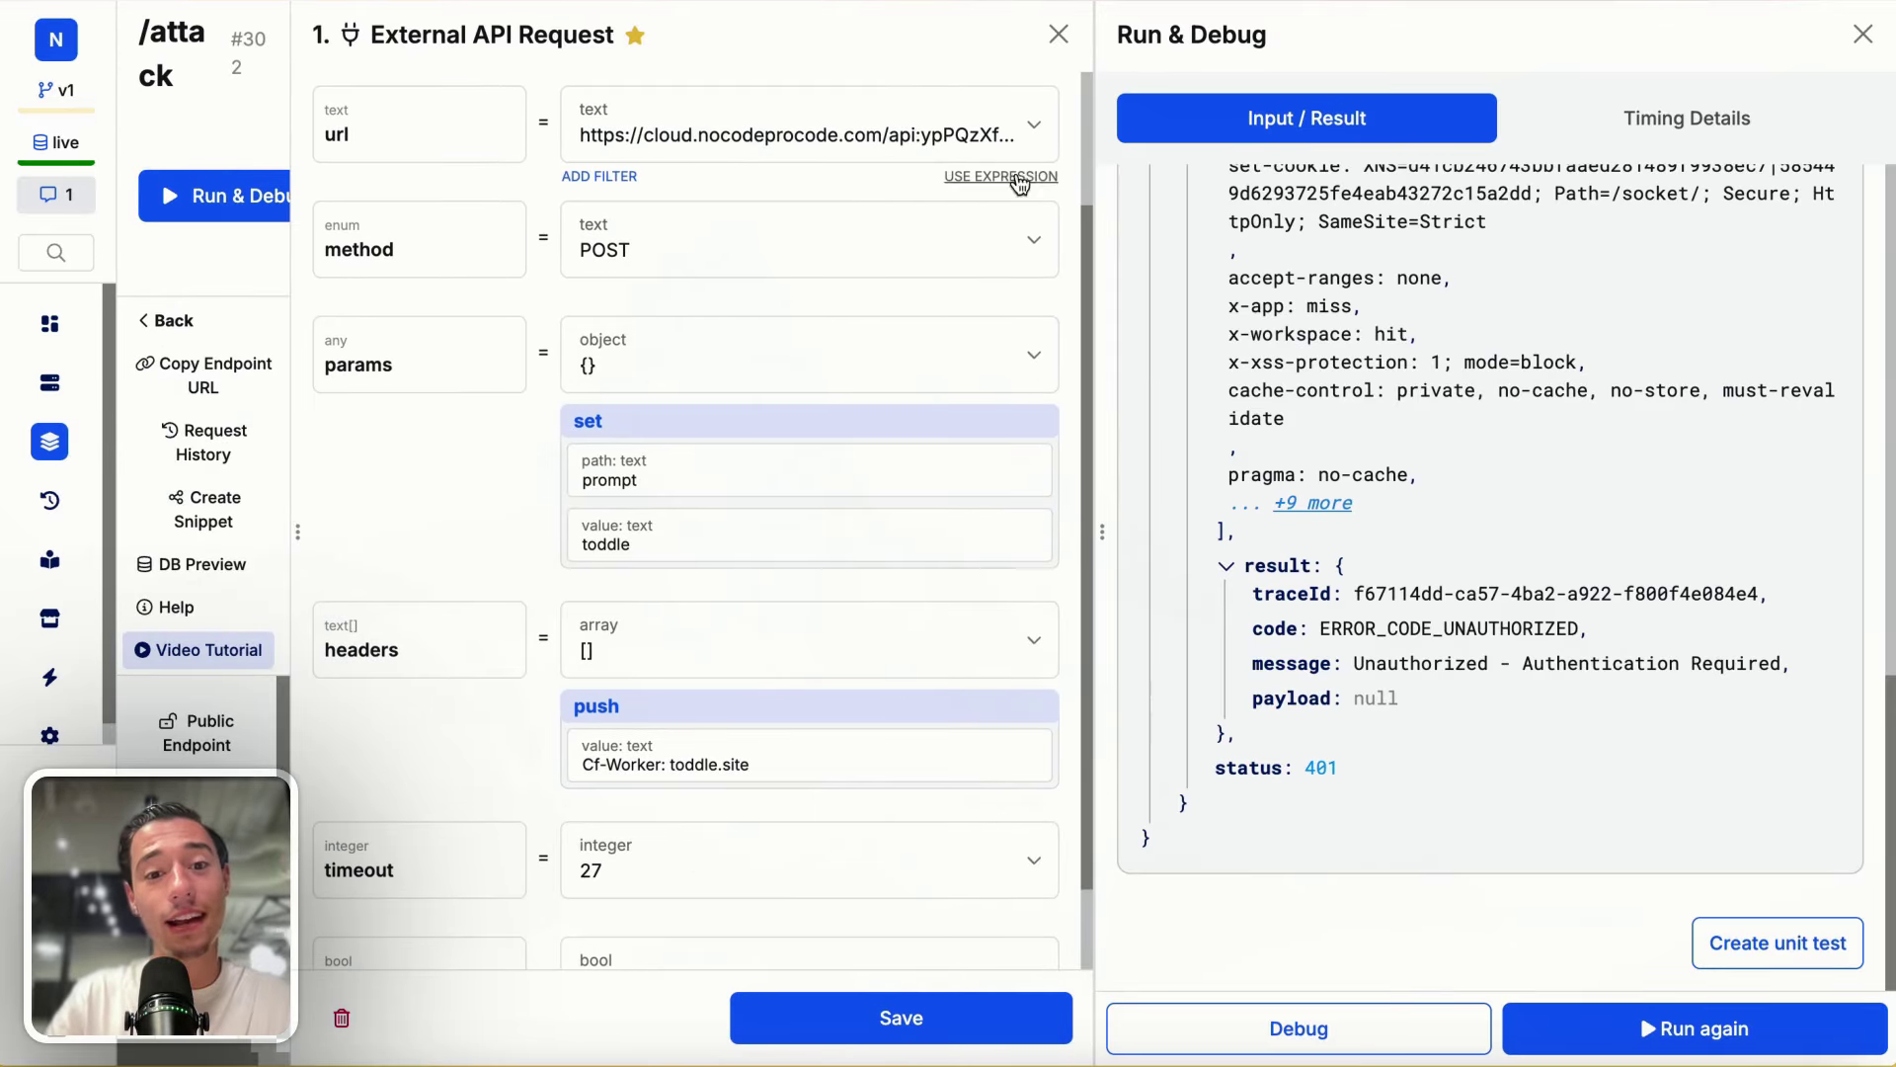
{"action": "left_click", "coordinate": [1061, 37]}
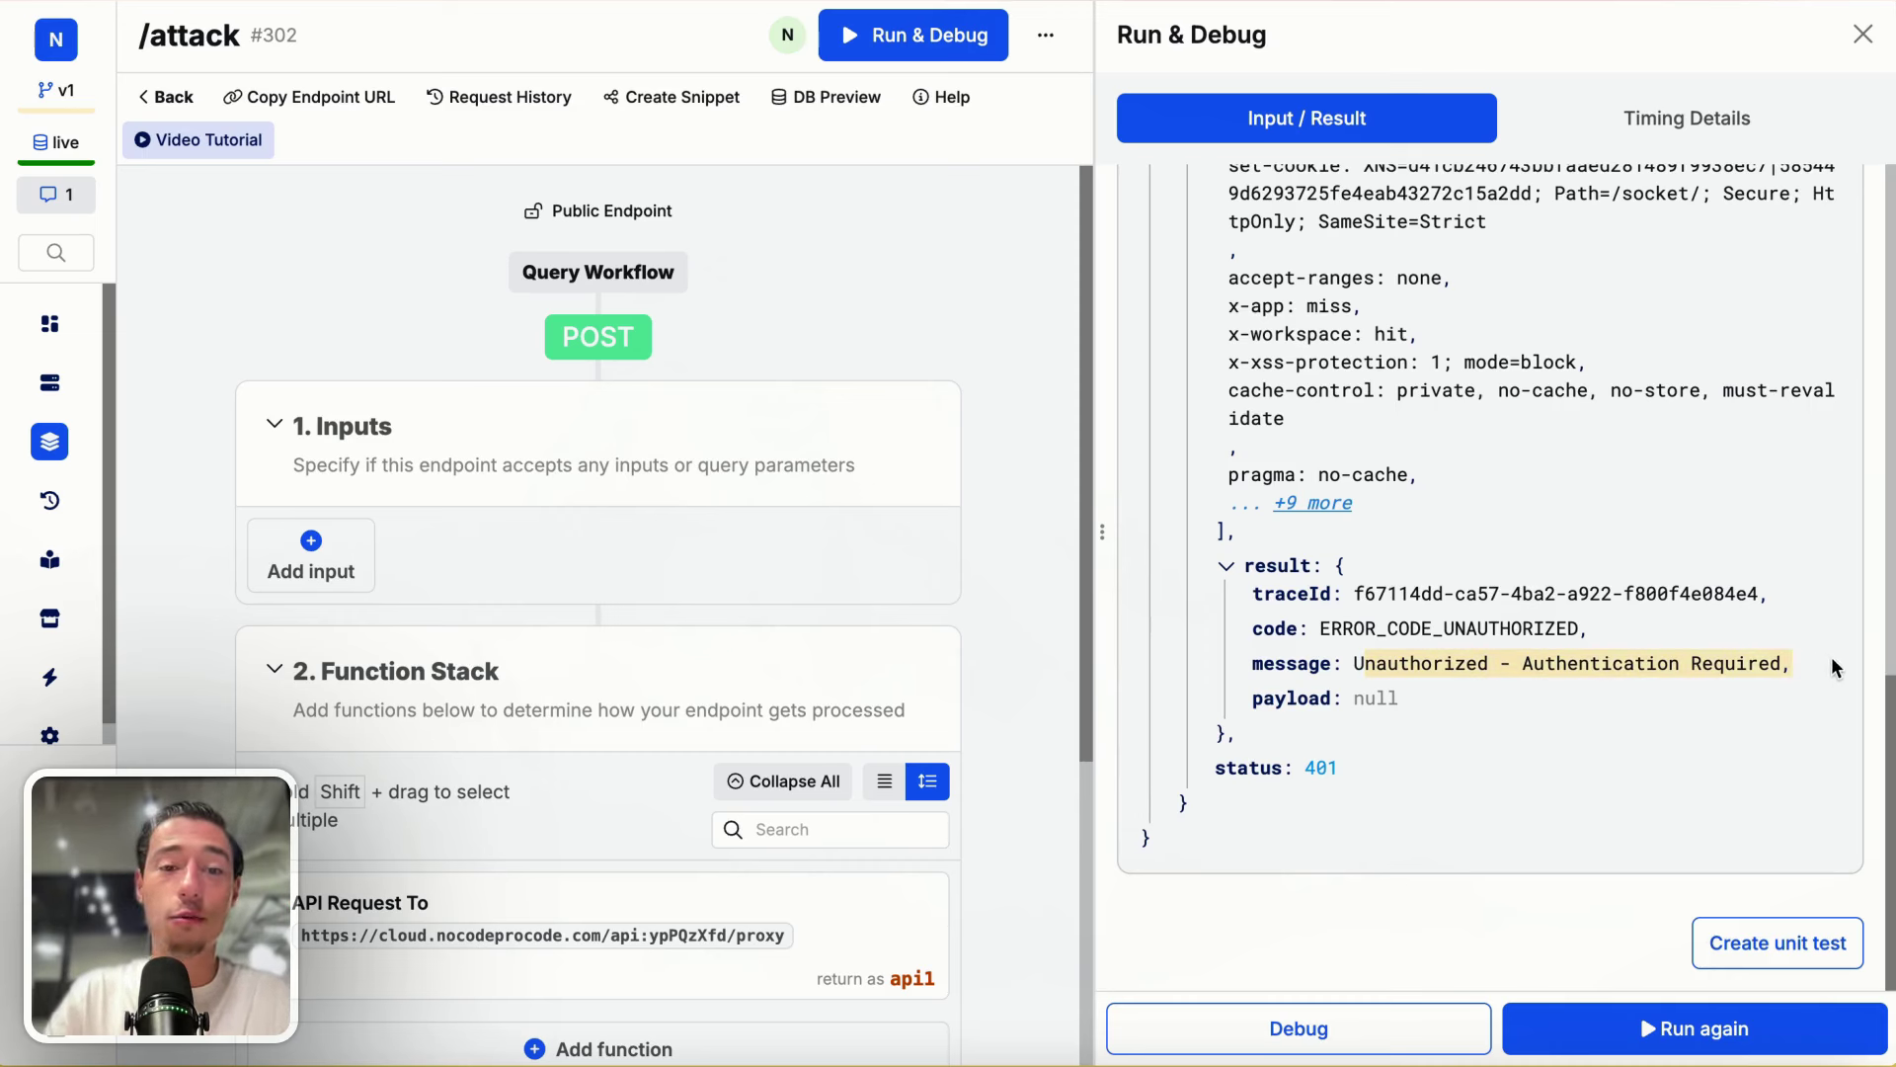
Step: Examine the code and message in the attack run's response result
{"action": "left_click", "coordinate": [1408, 672]}
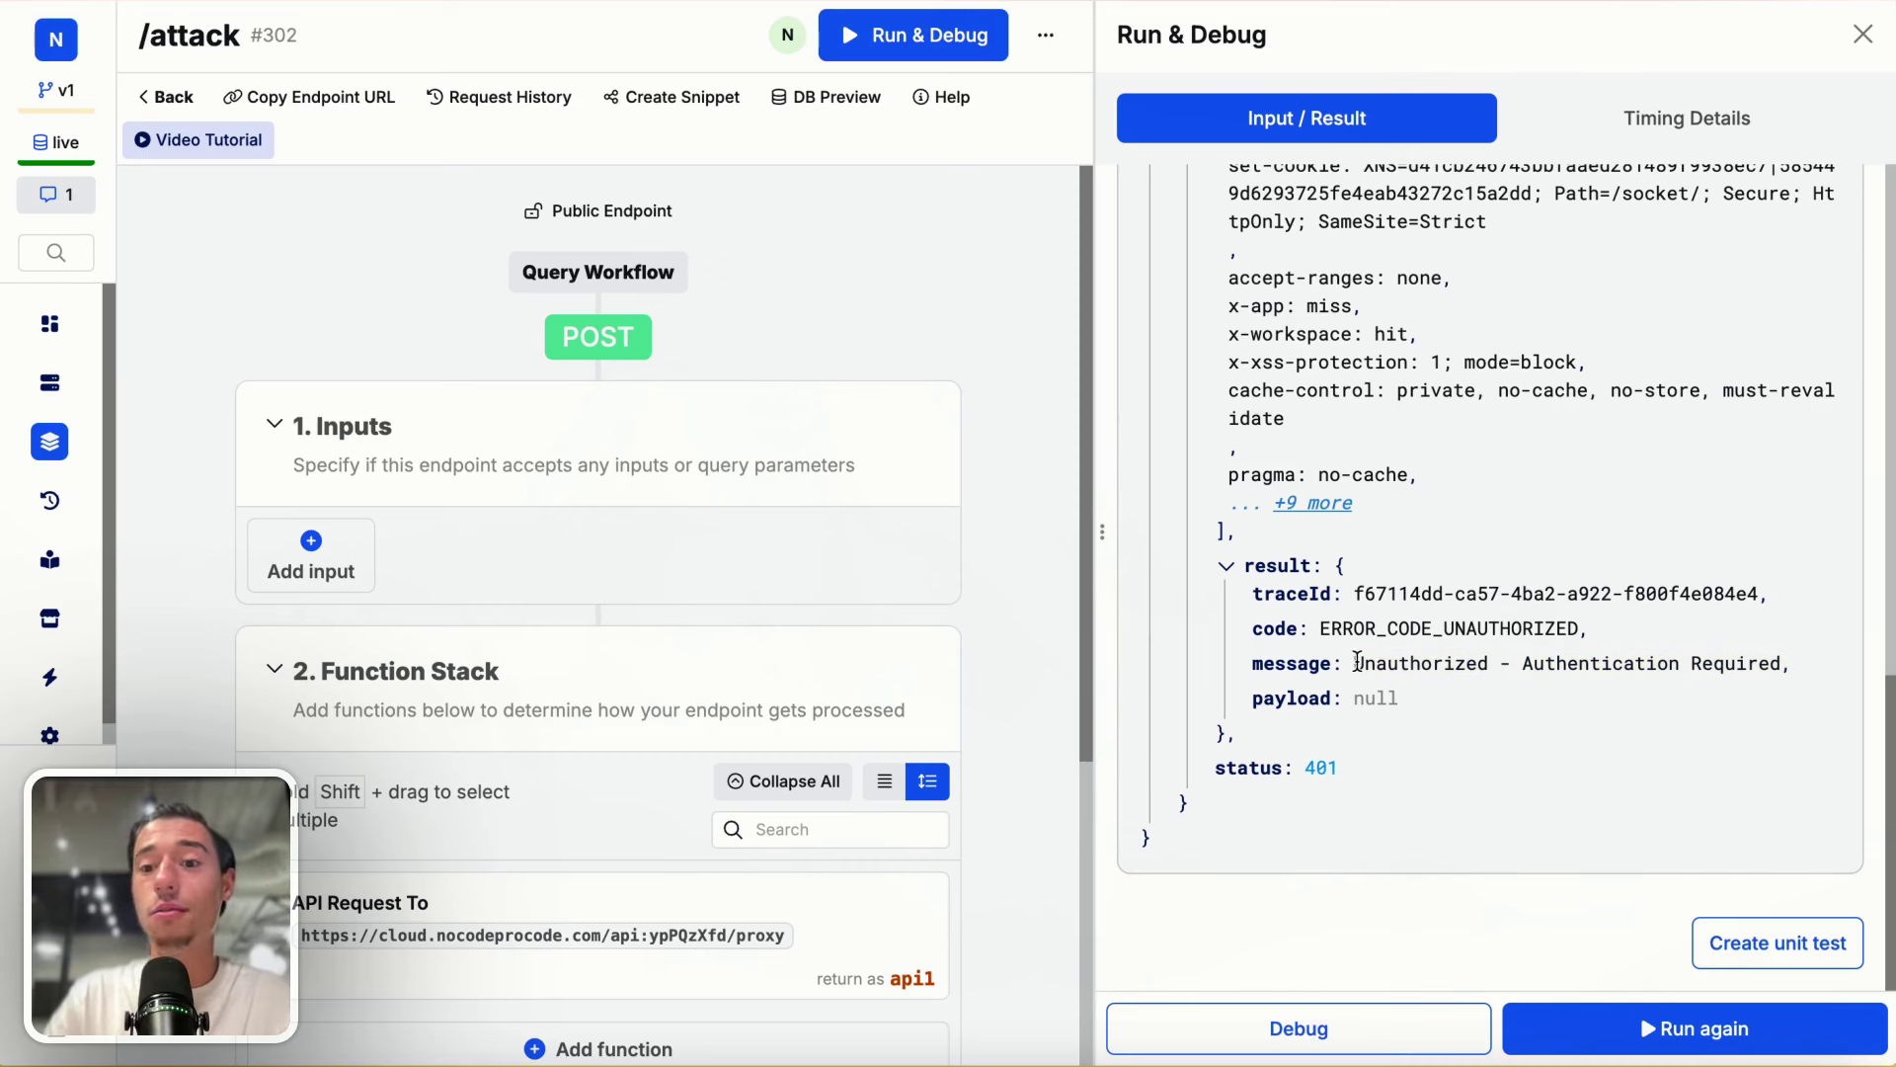
{"action": "left_click_drag", "start_coordinate": [1352, 665], "coordinate": [1785, 675]}
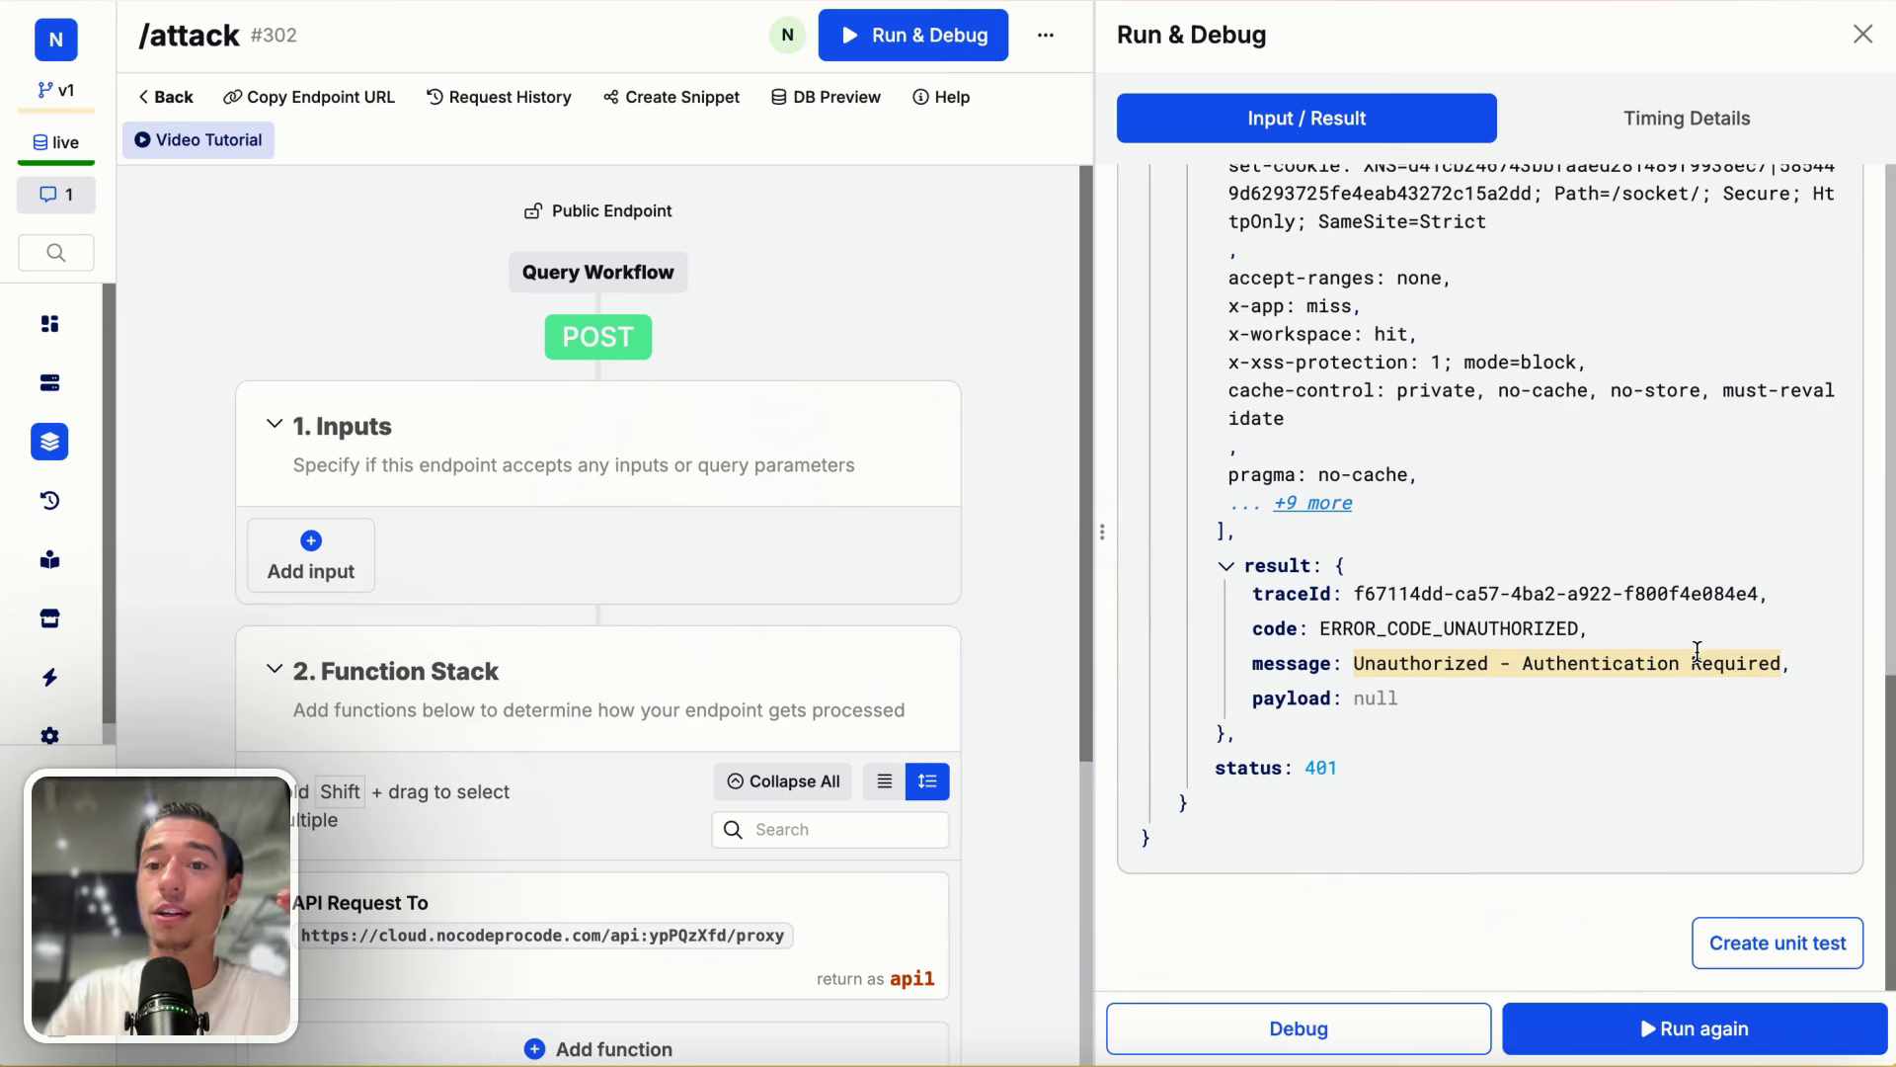
{"action": "left_click", "coordinate": [1646, 678]}
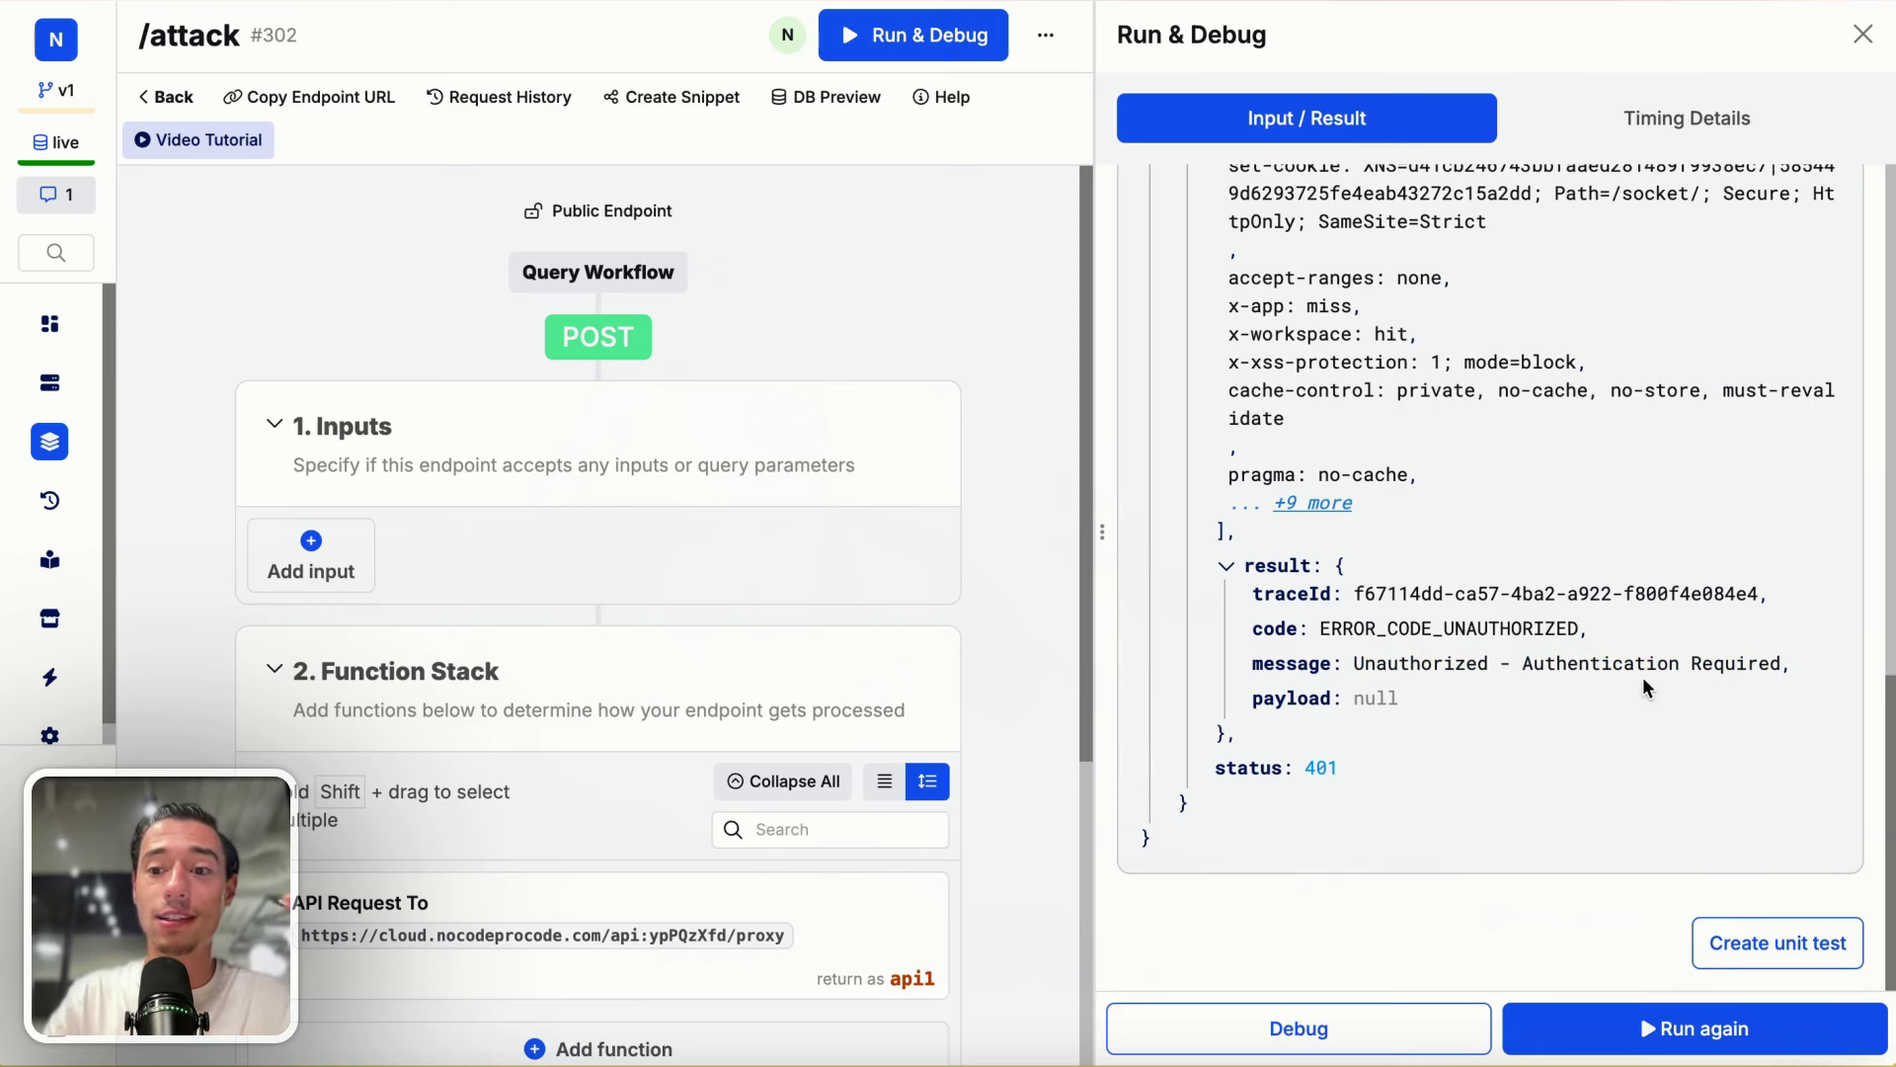
{"action": "double_click", "coordinate": [1641, 671]}
{"action": "left_click", "coordinate": [1642, 672]}
{"action": "triple_click", "coordinate": [1554, 624]}
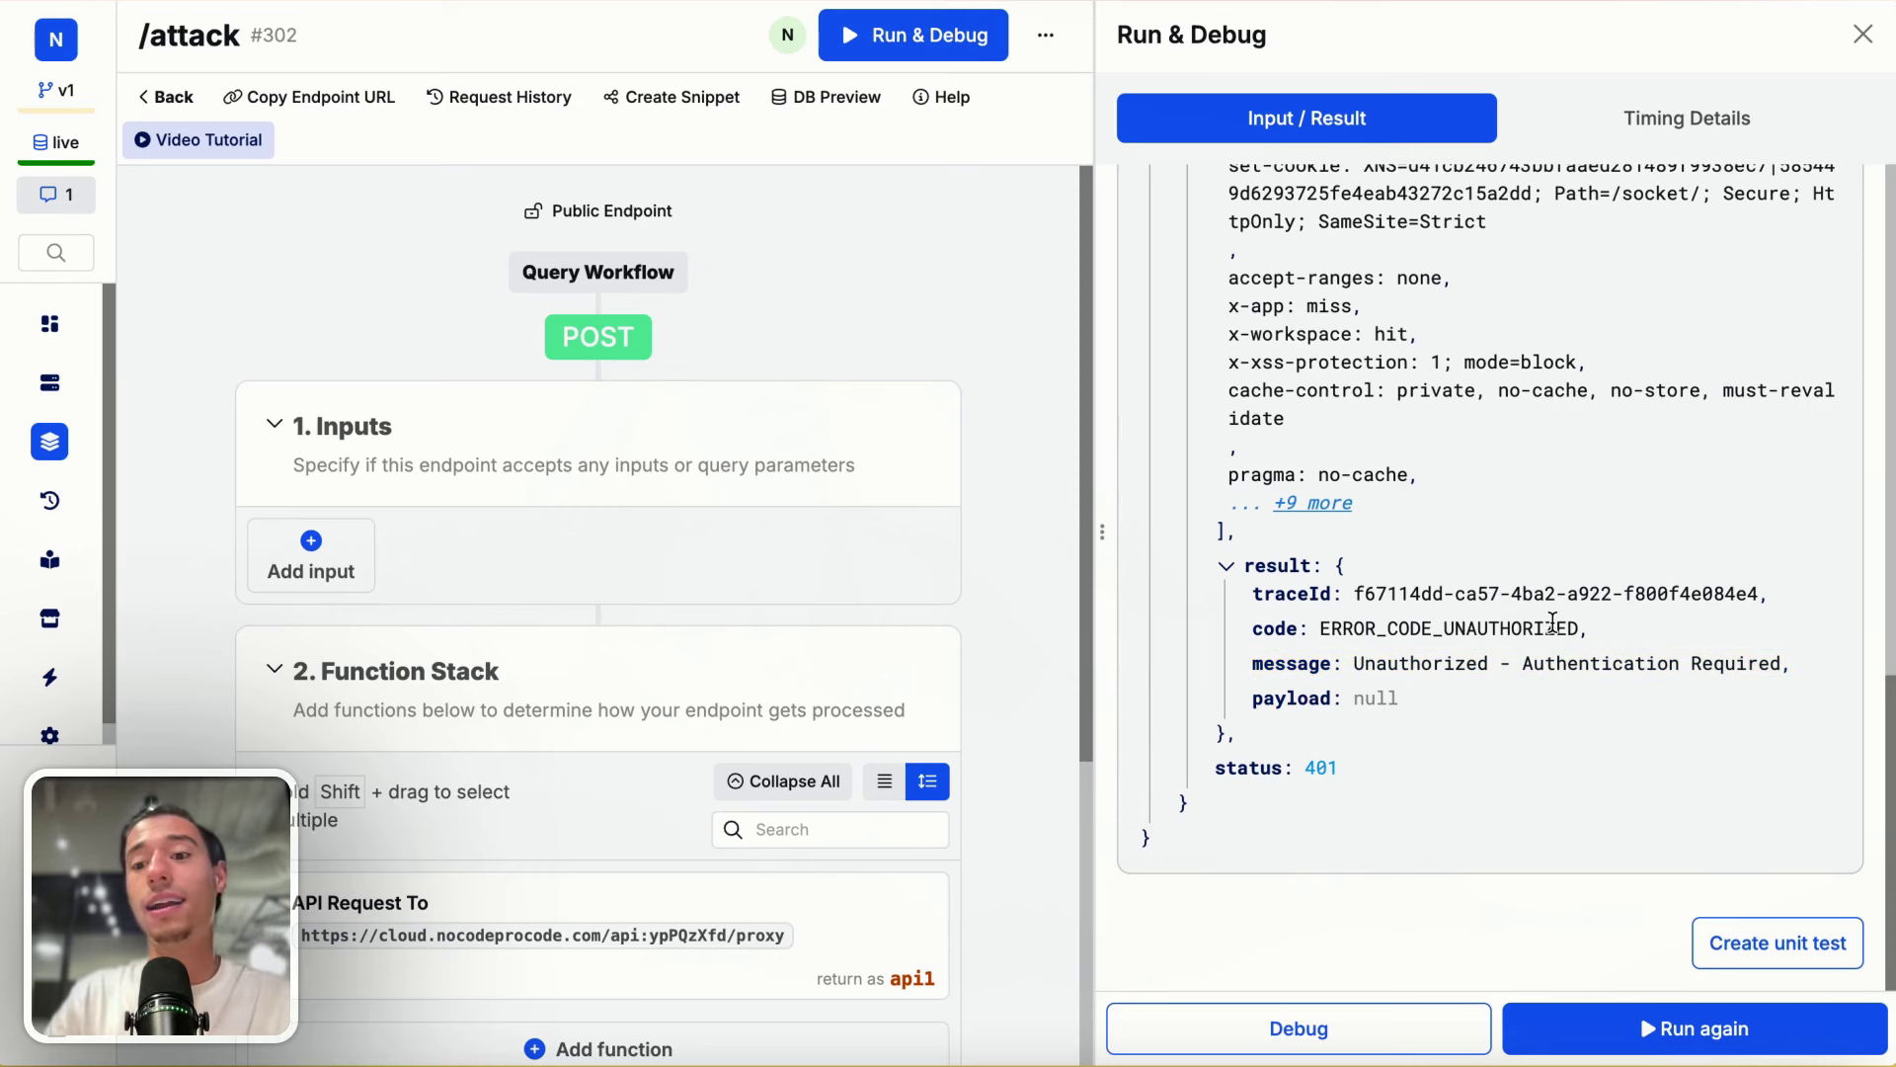
{"action": "left_click", "coordinate": [1534, 681]}
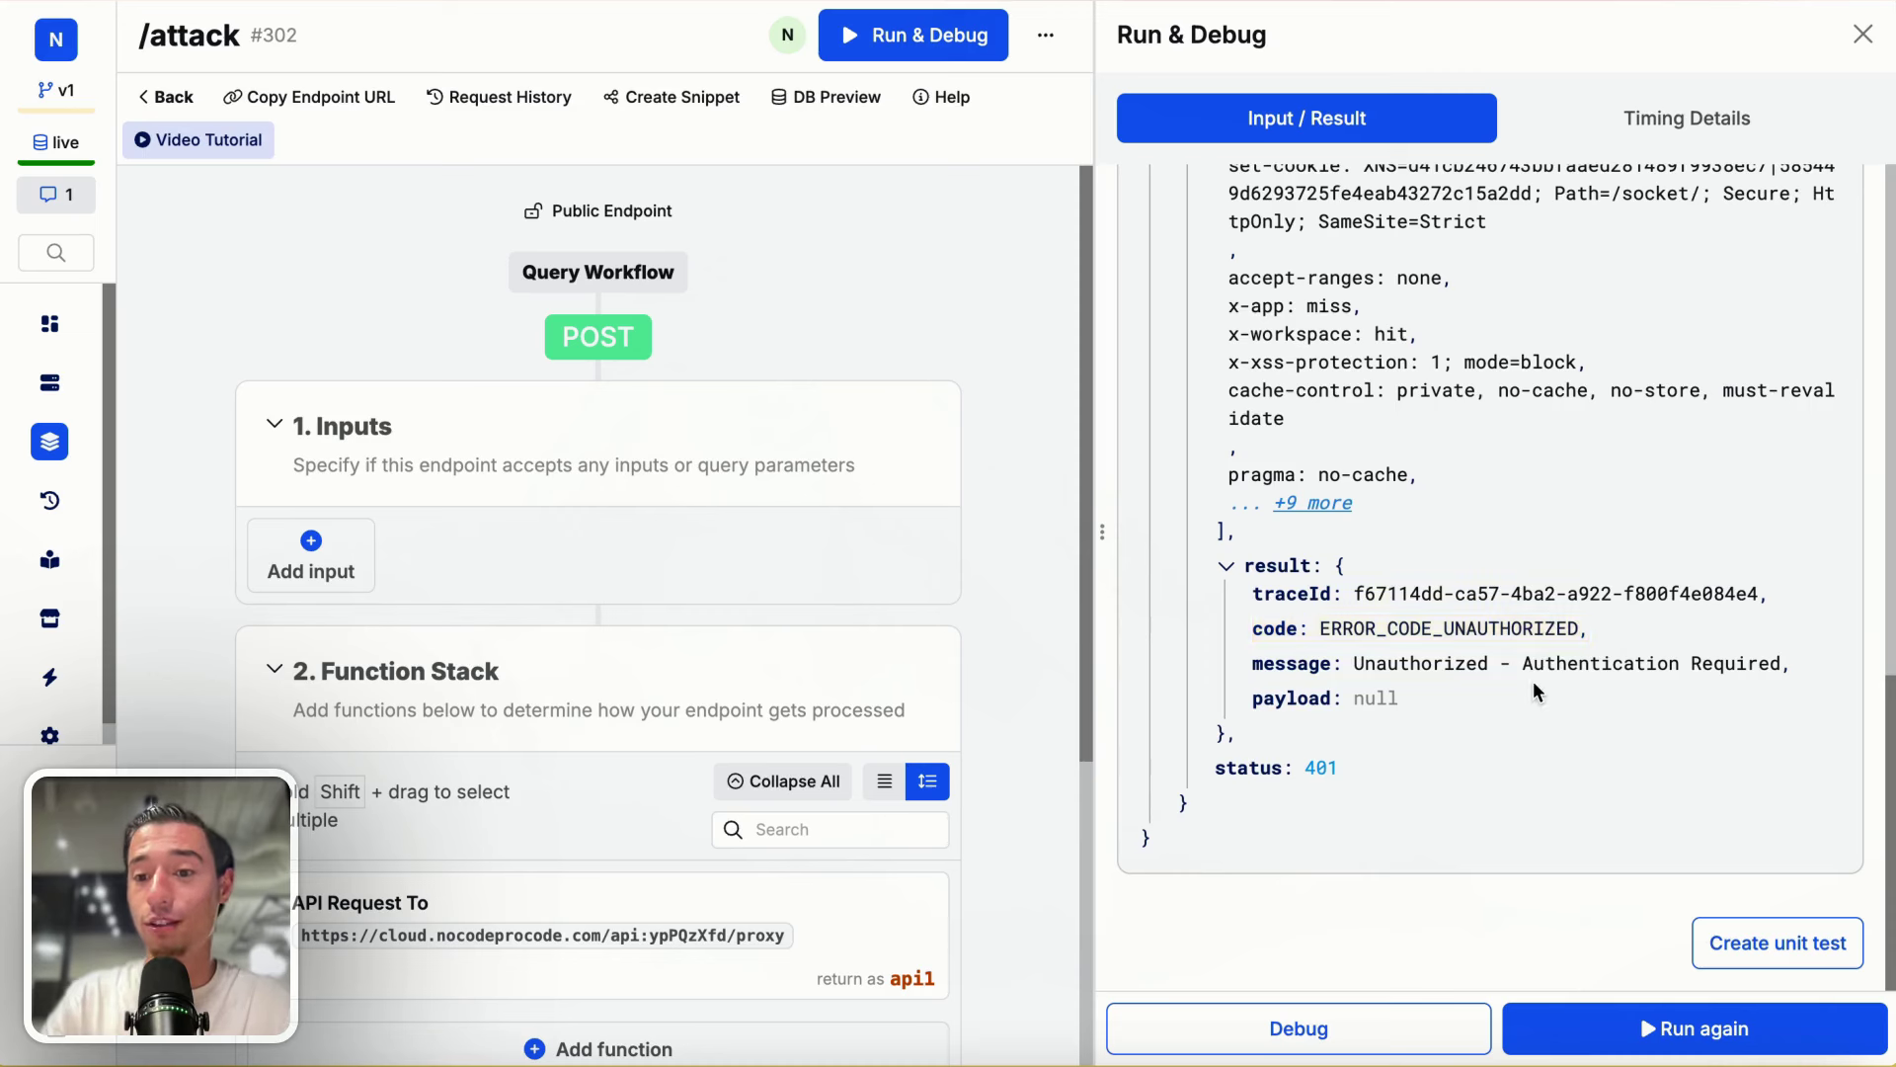
{"action": "triple_click", "coordinate": [1533, 674]}
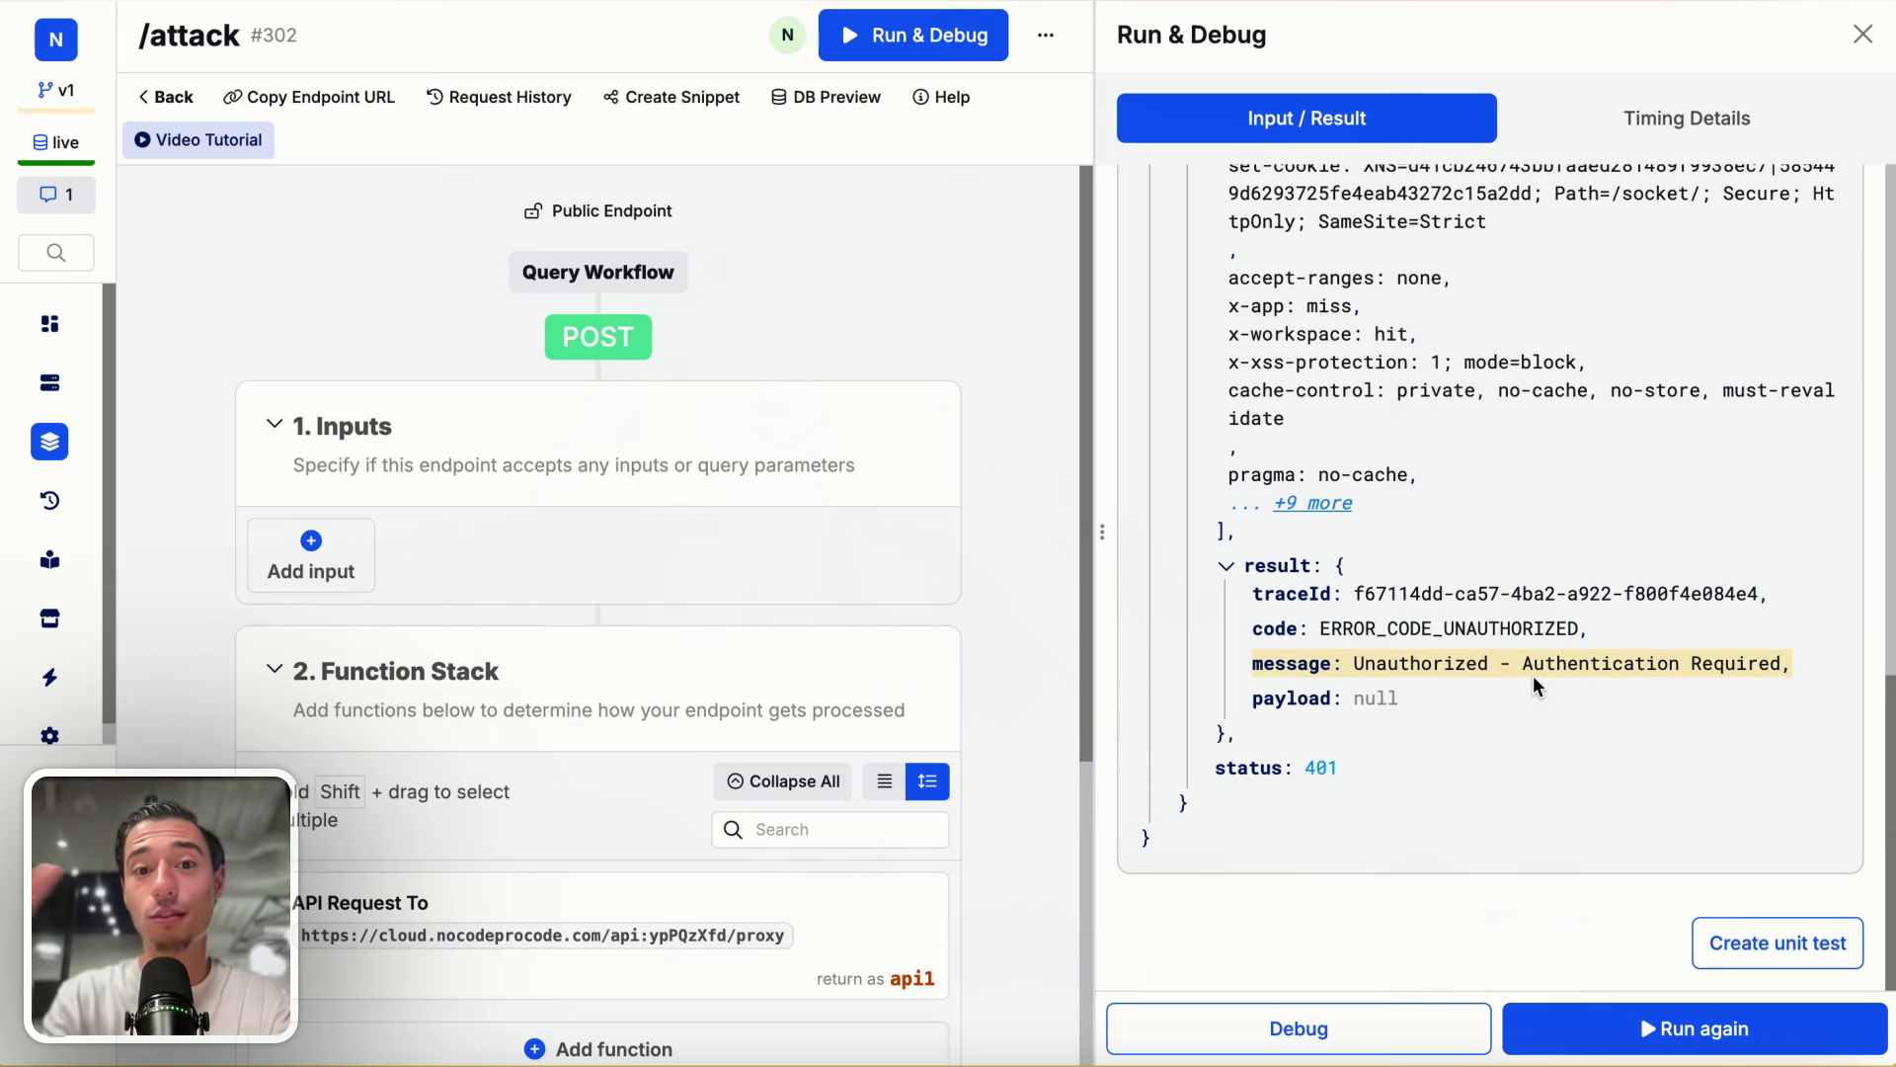